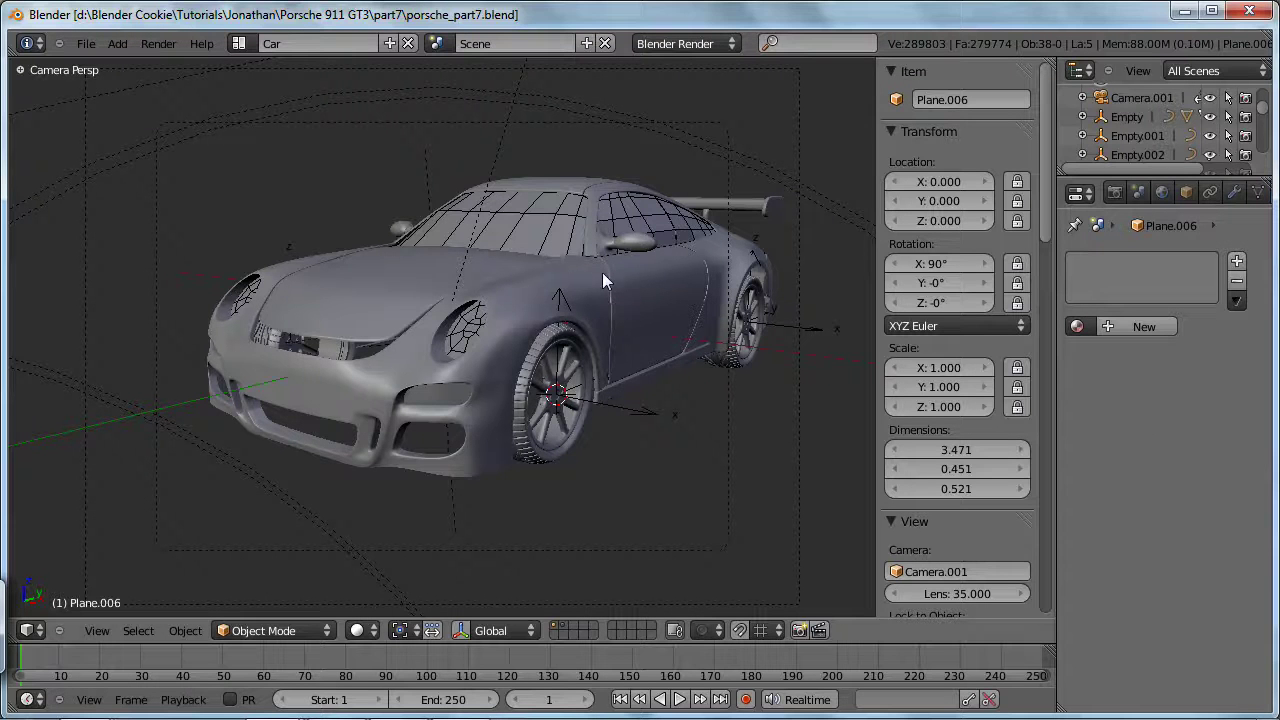
# Step: Examine the car model from the side and front and compare it with the orange Porsche reference photo
pyautogui.press('KP_3')
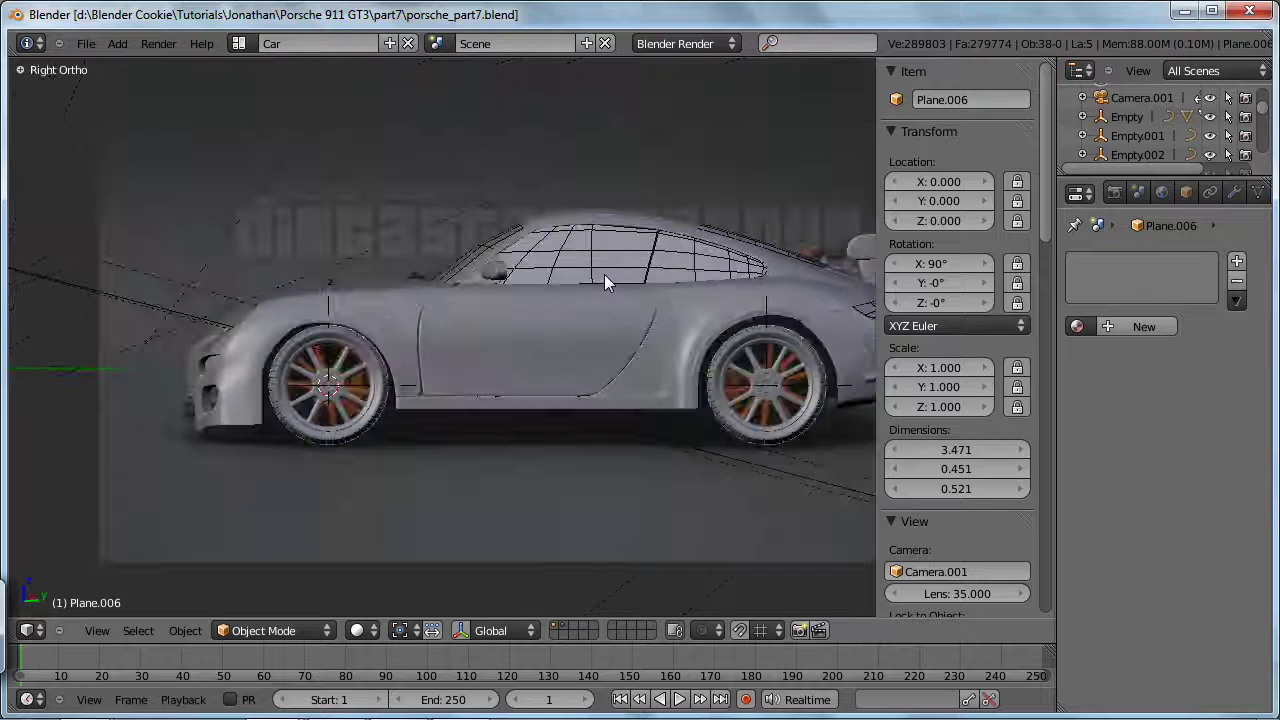
pyautogui.scroll(2, 512, 300)
pyautogui.moveTo(428, 306); pyautogui.dragTo(697, 277, button='middle')
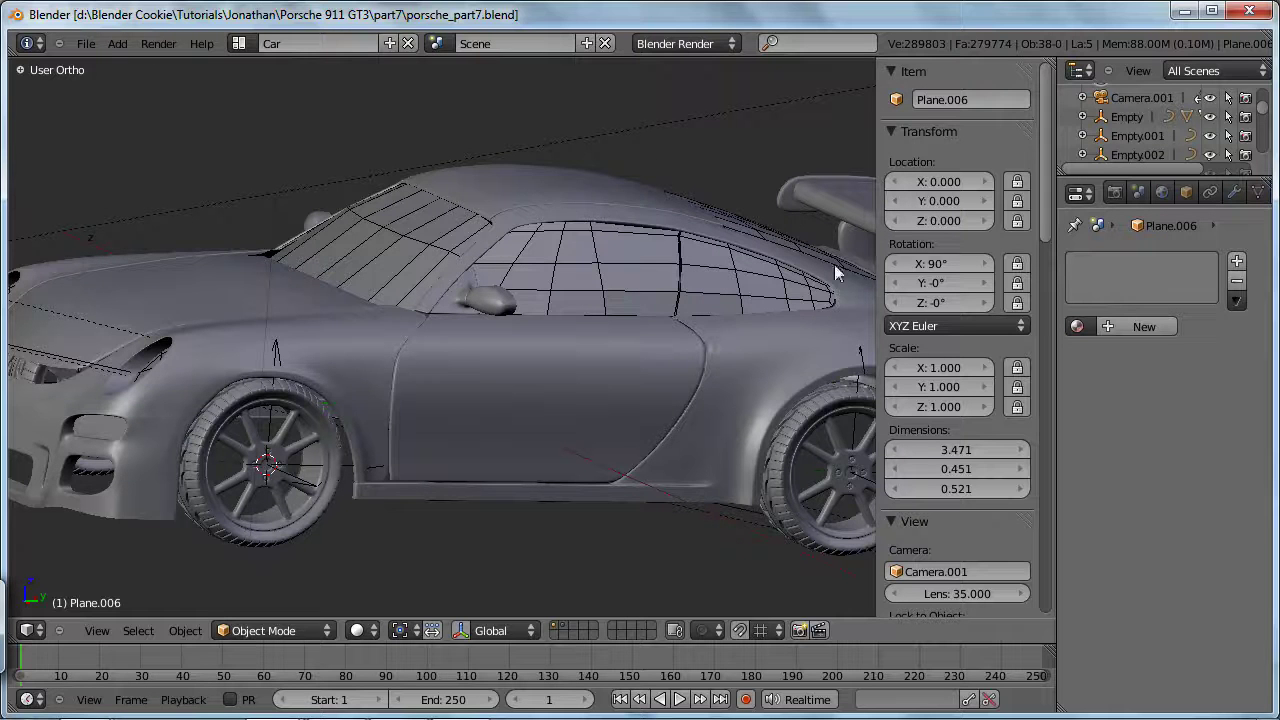
pyautogui.moveTo(451, 324); pyautogui.dragTo(585, 337, button='middle')
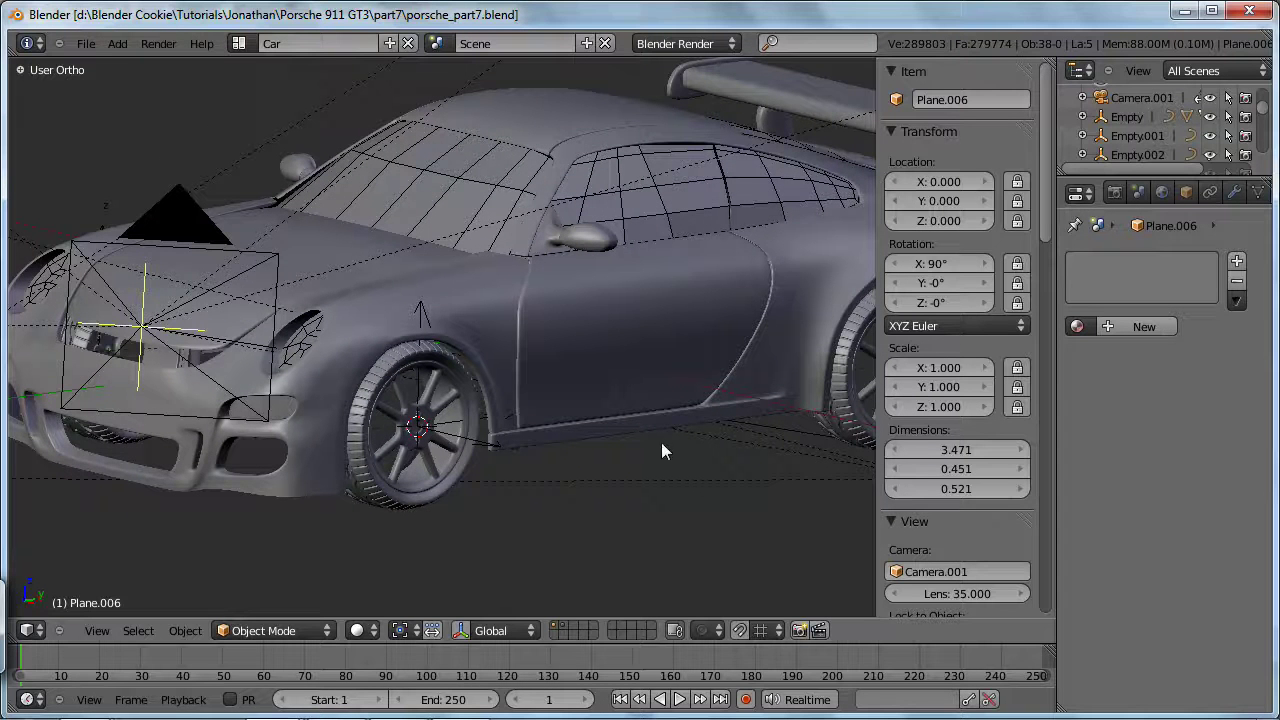
pyautogui.hotkey('alt', 'Tab')
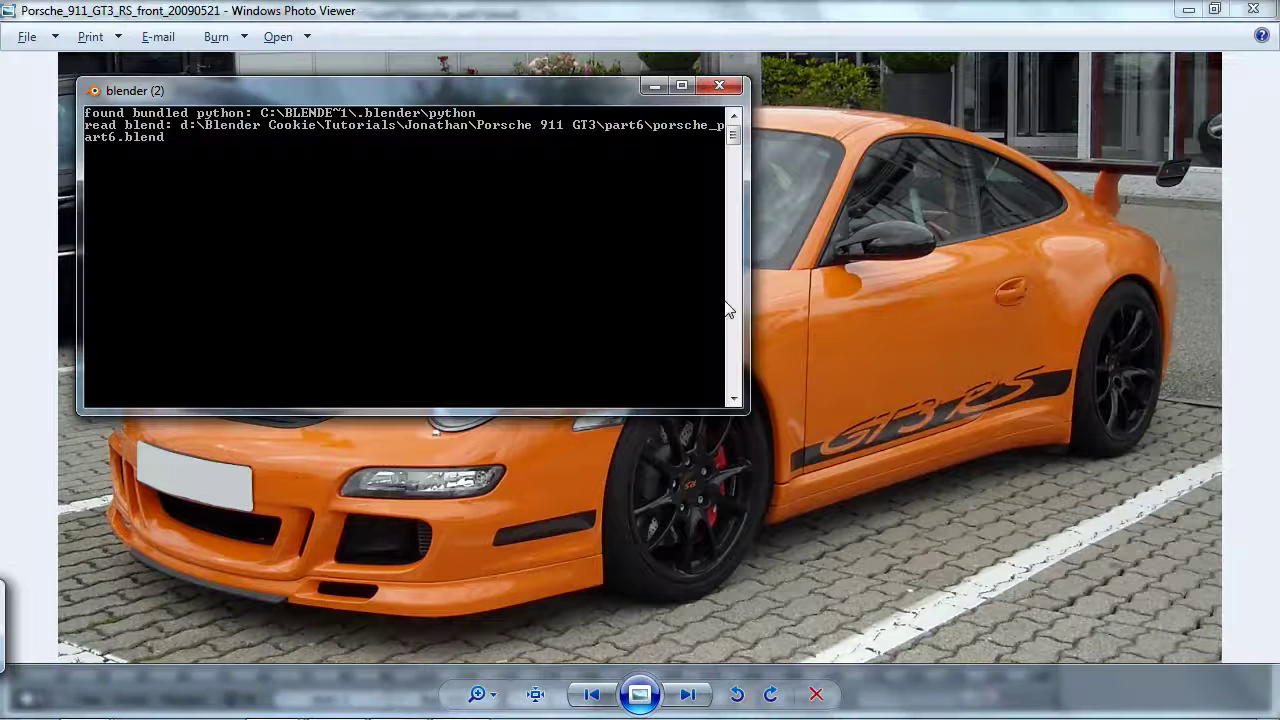
pyautogui.hotkey('alt', 'Tab')
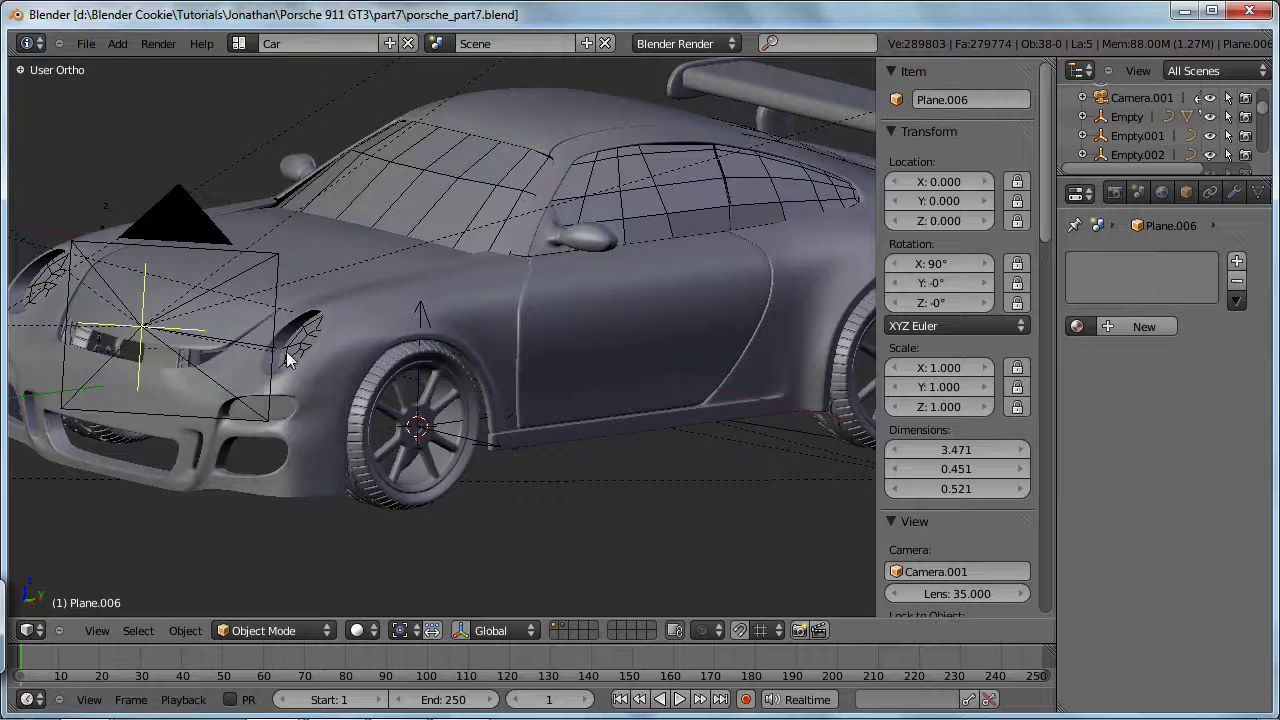
pyautogui.scroll(-3, 617, 303)
pyautogui.scroll(2, 623, 305)
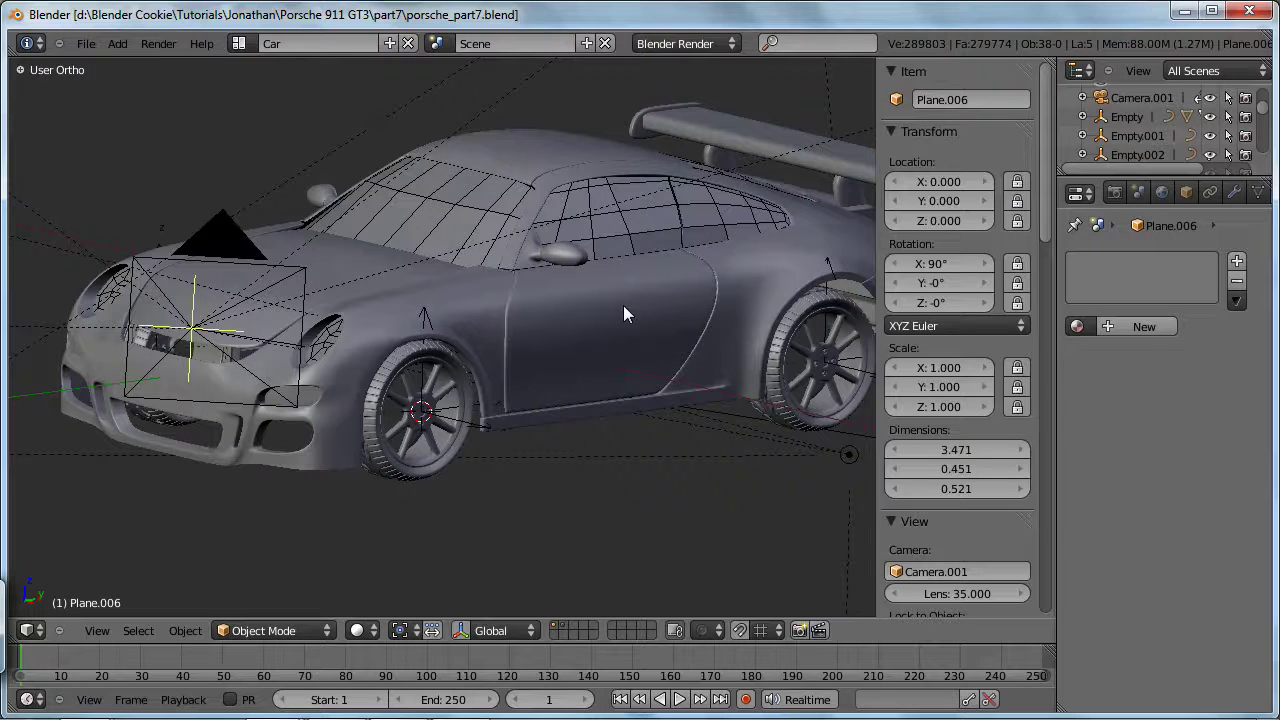
# Step: Select the side windows, windshield and rear window and join them into a single object
pyautogui.press('KP_3')
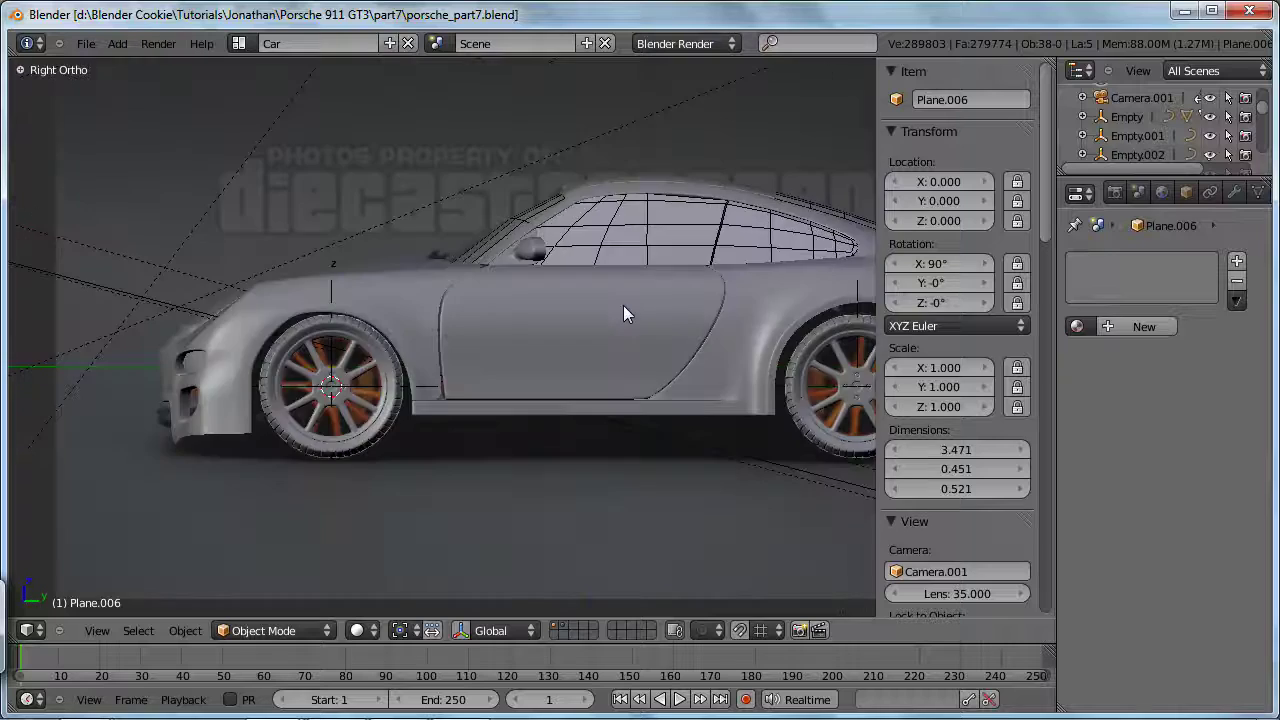
pyautogui.press('z')
pyautogui.rightClick(617, 224)
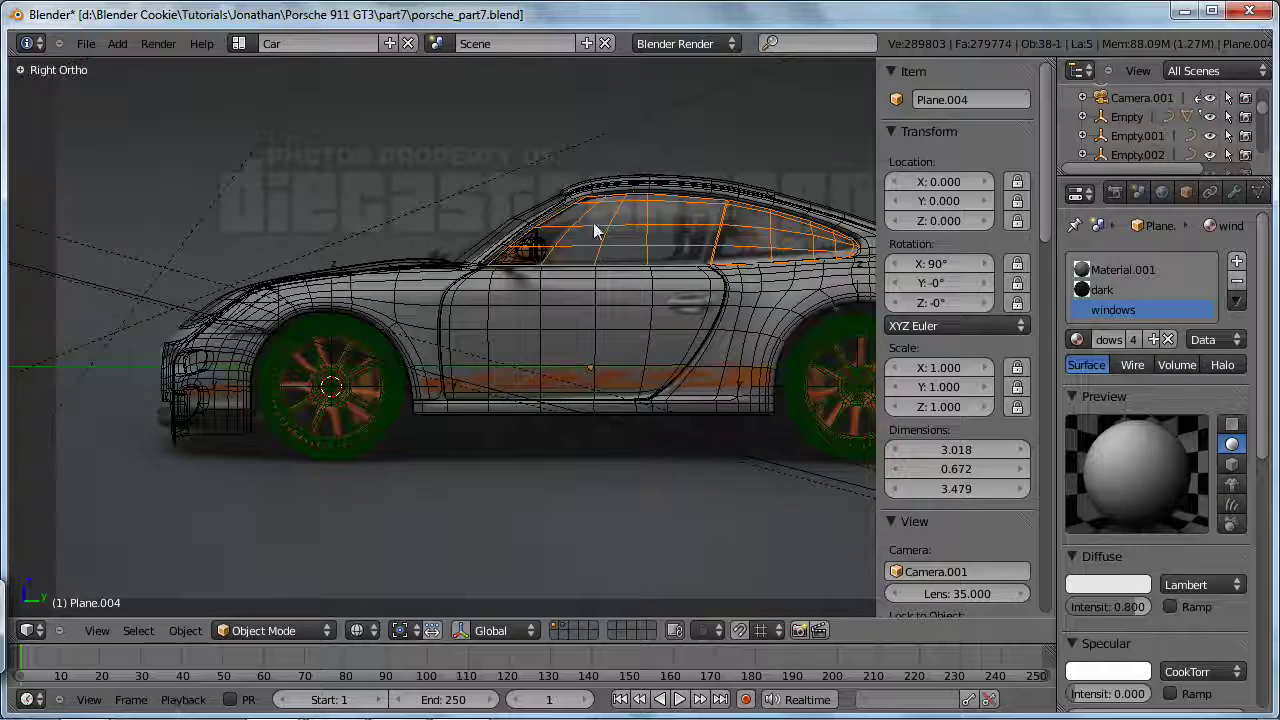
pyautogui.keyDown('shift'); pyautogui.moveTo(586, 223); pyautogui.dragTo(480, 251, button='middle'); pyautogui.keyUp('shift')
pyautogui.rightClick(416, 277)
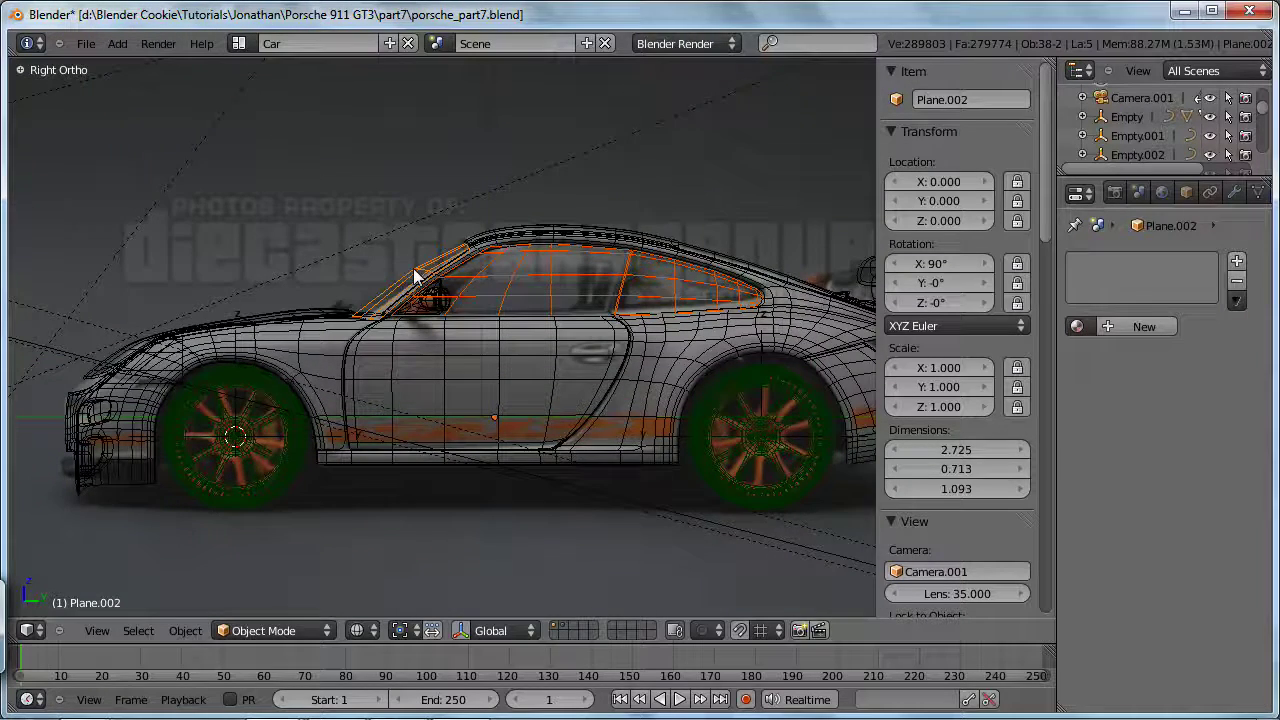
pyautogui.moveTo(416, 277); pyautogui.dragTo(414, 366, button='middle')
pyautogui.press('z')
pyautogui.rightClick(745, 318)
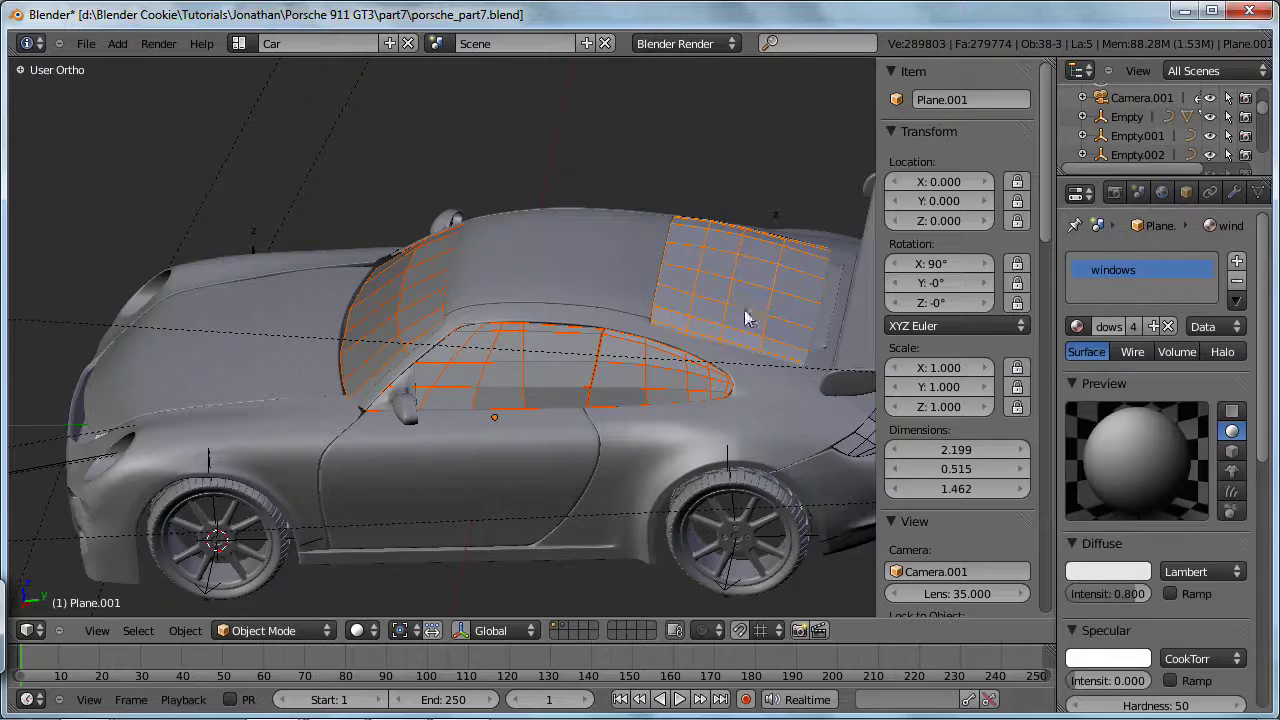
pyautogui.press('z')
pyautogui.moveTo(408, 277)
pyautogui.mouseDown(button='middle')
pyautogui.moveTo(480, 551)
pyautogui.moveTo(431, 513)
pyautogui.moveTo(457, 410)
pyautogui.moveTo(500, 318)
pyautogui.moveTo(557, 323)
pyautogui.moveTo(371, 472)
pyautogui.moveTo(466, 434)
pyautogui.mouseUp(button='middle')
pyautogui.rightClick(458, 424)
pyautogui.press('z')
pyautogui.press('z')
# Step: Enter Edit Mode on the joined windows and select all of their geometry
pyautogui.press('Tab')
pyautogui.moveTo(493, 364)
pyautogui.mouseDown(button='middle')
pyautogui.moveTo(517, 371)
pyautogui.moveTo(491, 429)
pyautogui.moveTo(491, 343)
pyautogui.moveTo(474, 402)
pyautogui.moveTo(495, 368)
pyautogui.mouseUp(button='middle')
pyautogui.press('z')
pyautogui.press('a')
pyautogui.press('a')
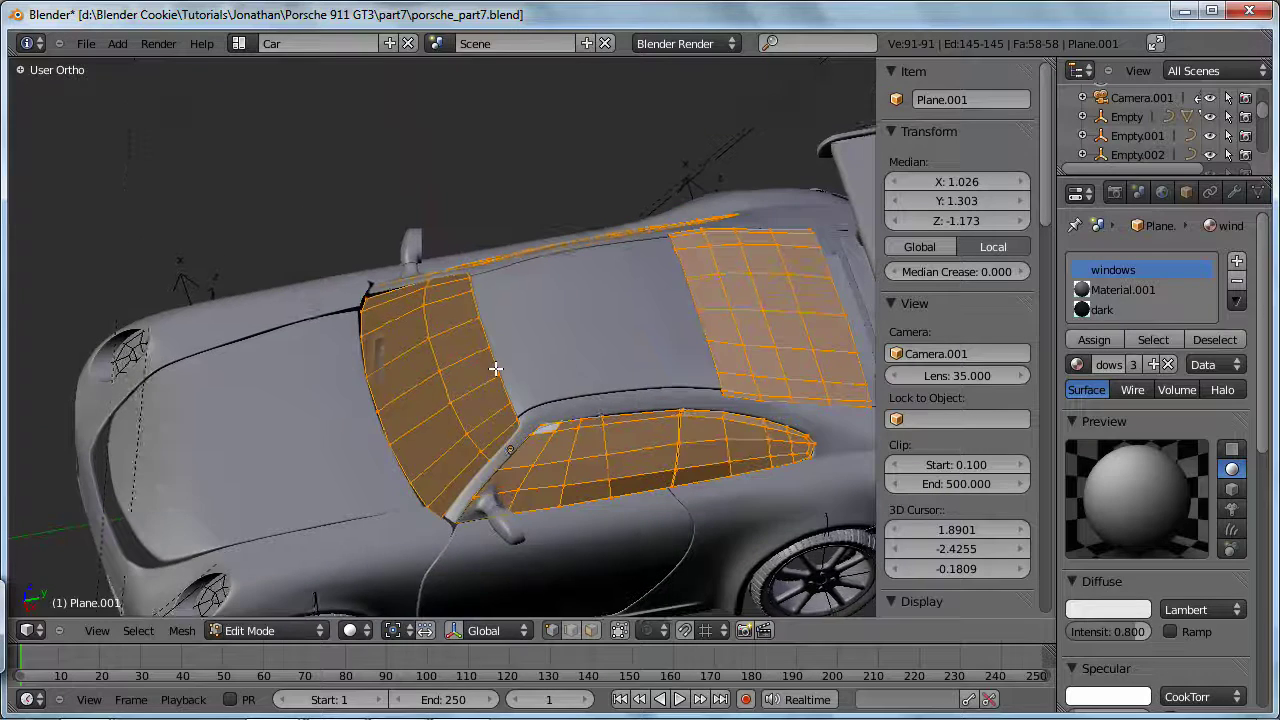
pyautogui.press('w')
pyautogui.click(486, 346)
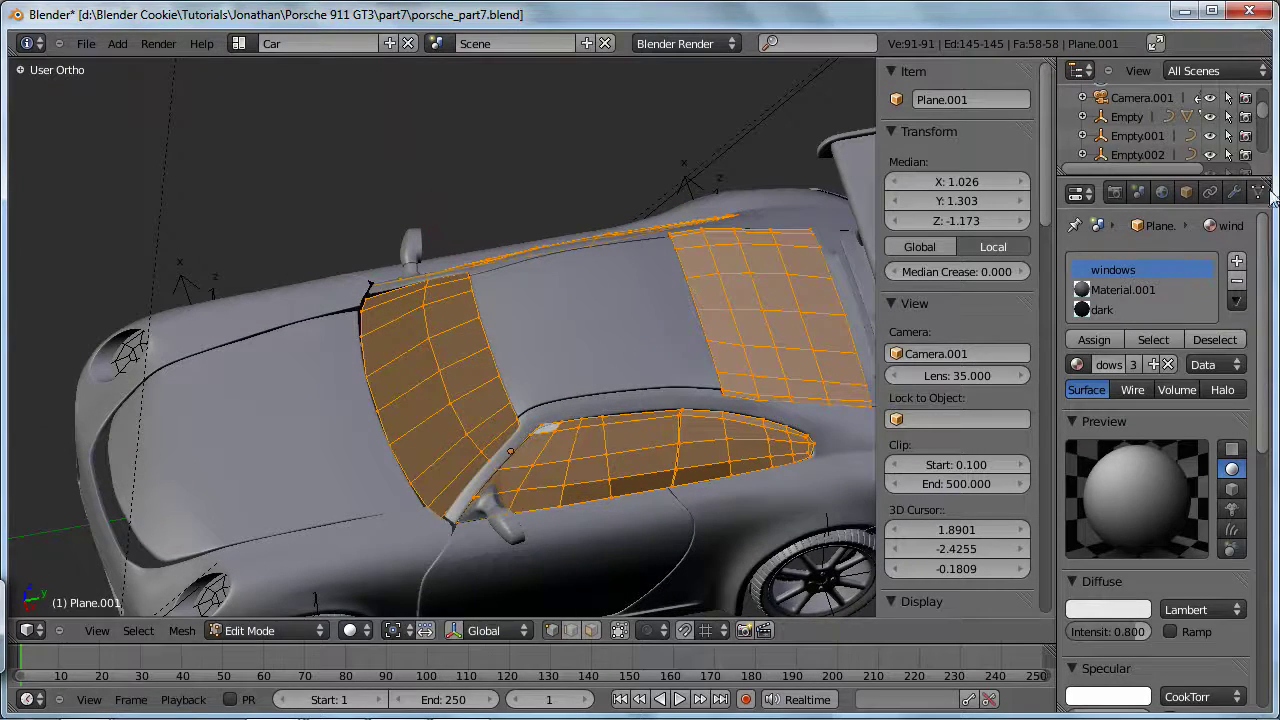
# Step: Return to Object Mode, turn off the wire display for the joined windows and hide the properties sidebar
pyautogui.moveTo(514, 429); pyautogui.dragTo(600, 240, button='middle')
pyautogui.click(1166, 193)
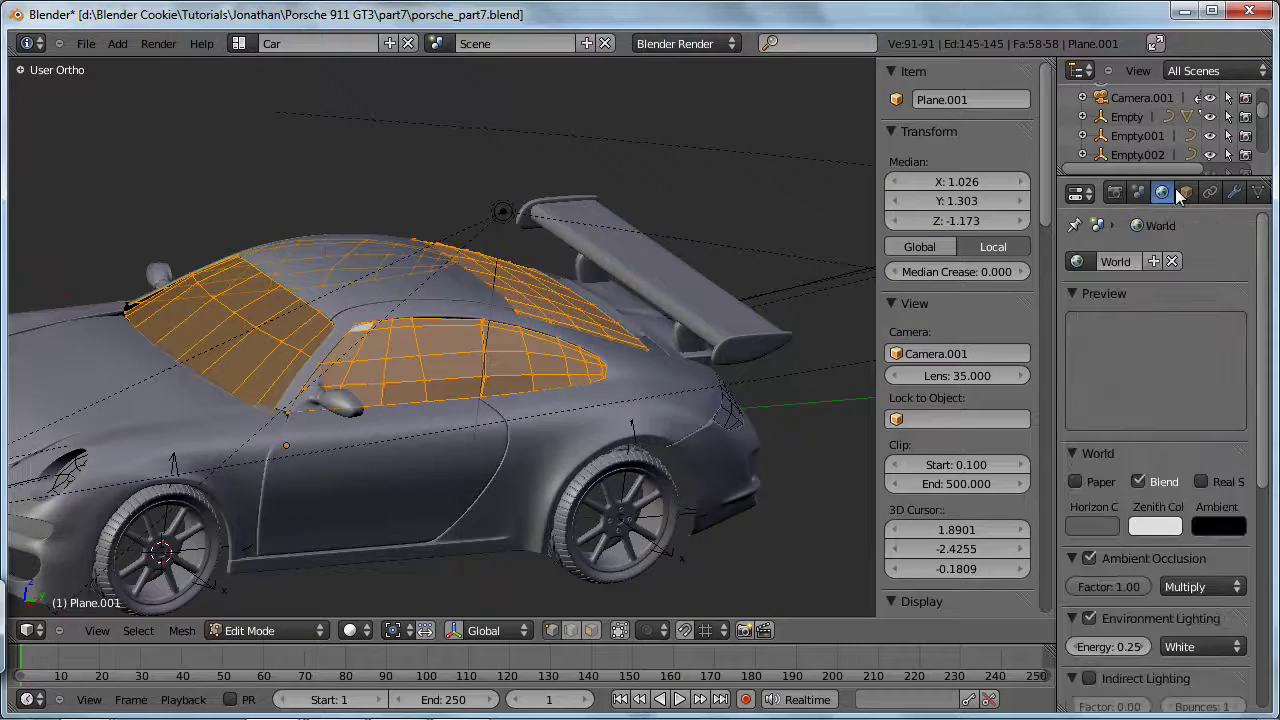
pyautogui.click(1186, 192)
pyautogui.press('Tab')
pyautogui.scroll(-3, 1135, 620)
pyautogui.scroll(-3, 1135, 620)
pyautogui.scroll(-3, 1102, 587)
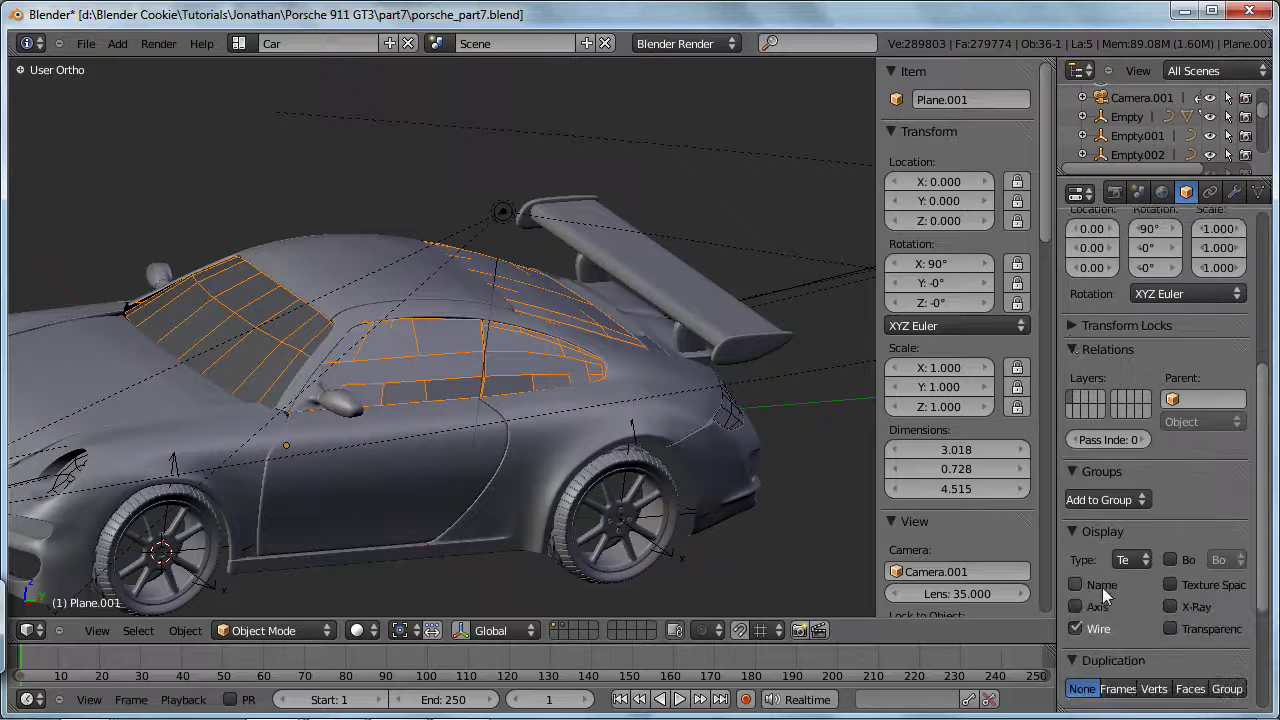
pyautogui.click(1075, 628)
pyautogui.press('n')
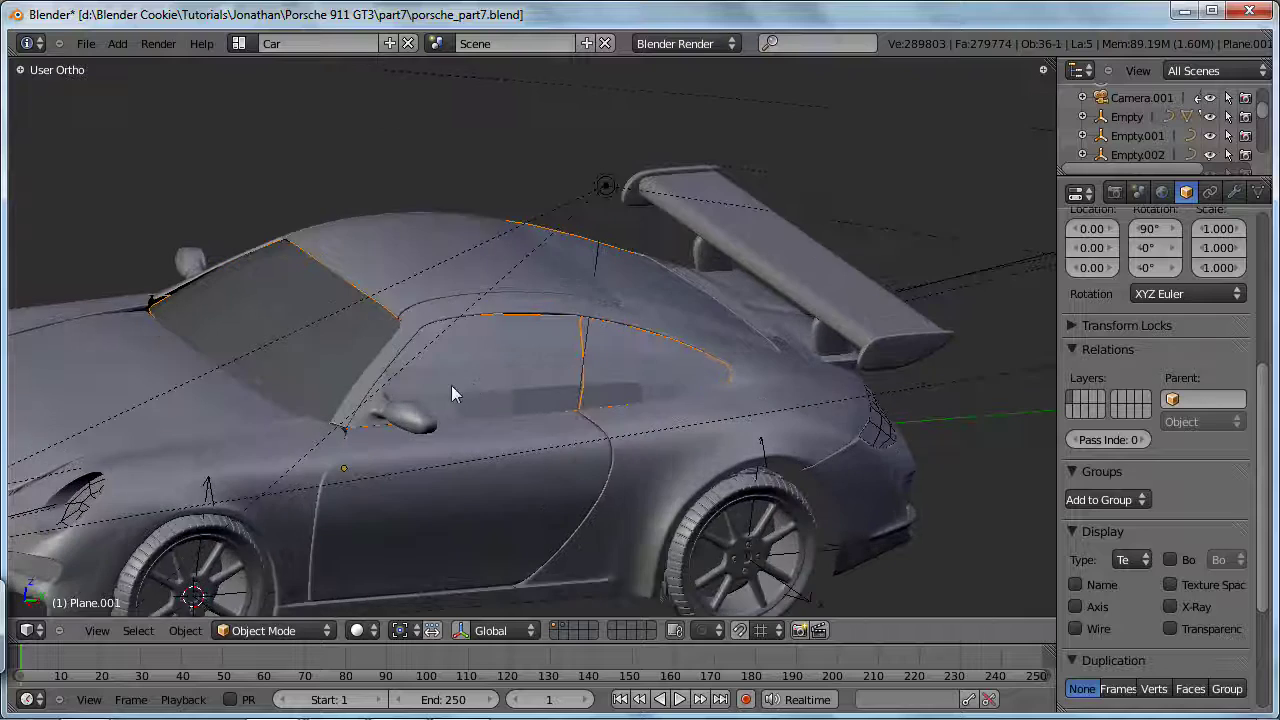
# Step: Show only the first scene layer so the cameras and lamps are hidden around the car
pyautogui.moveTo(566, 386); pyautogui.dragTo(700, 375, button='middle')
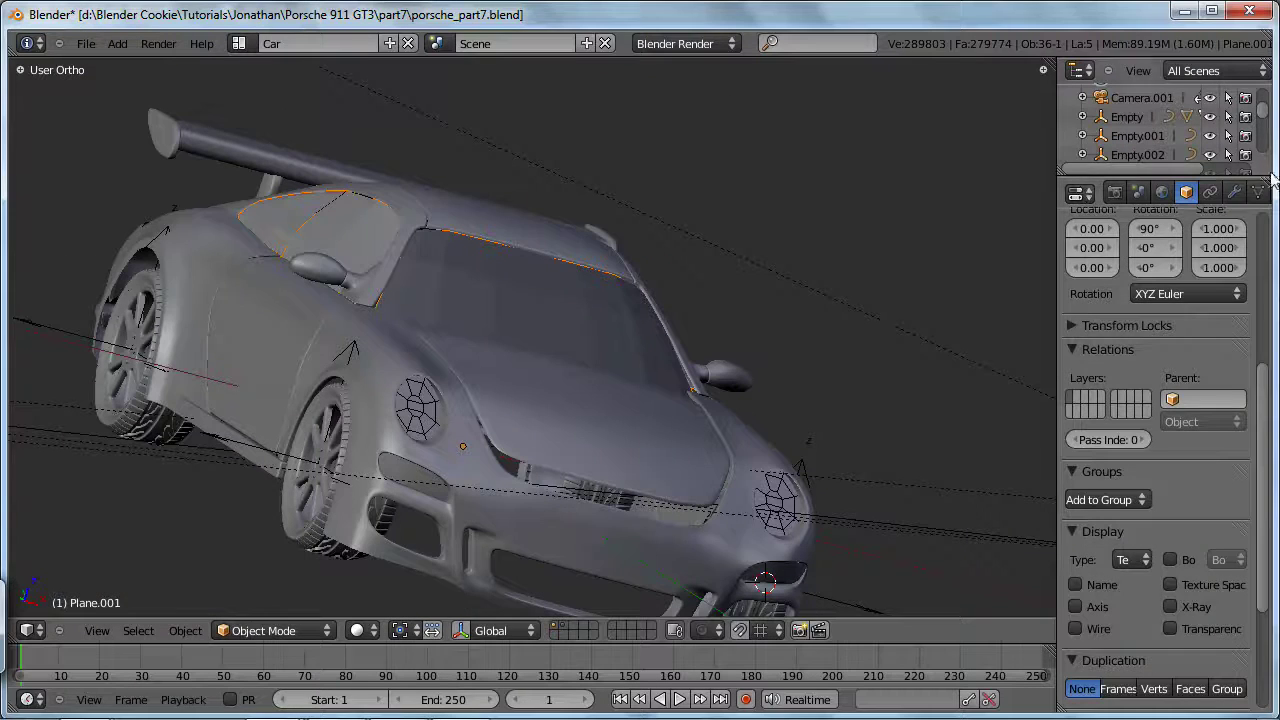
pyautogui.click(1234, 192)
pyautogui.moveTo(700, 308); pyautogui.dragTo(918, 318, button='middle')
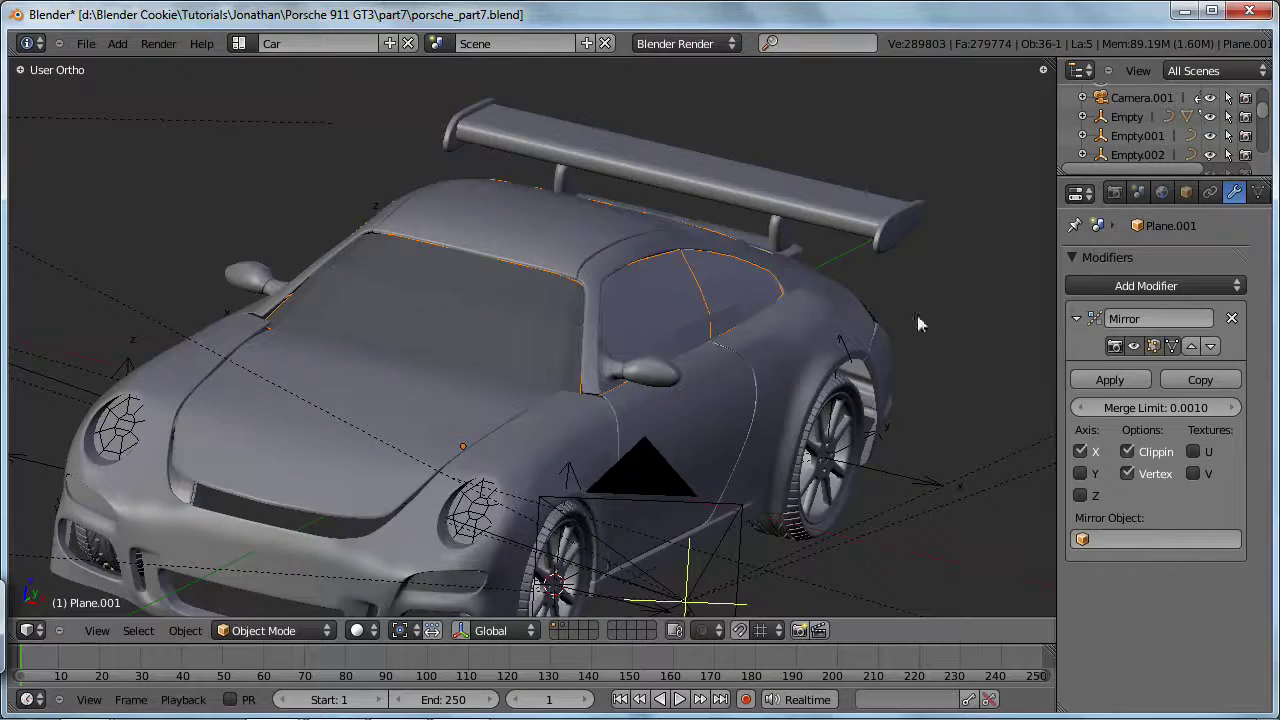
pyautogui.moveTo(787, 340); pyautogui.dragTo(743, 309, button='middle')
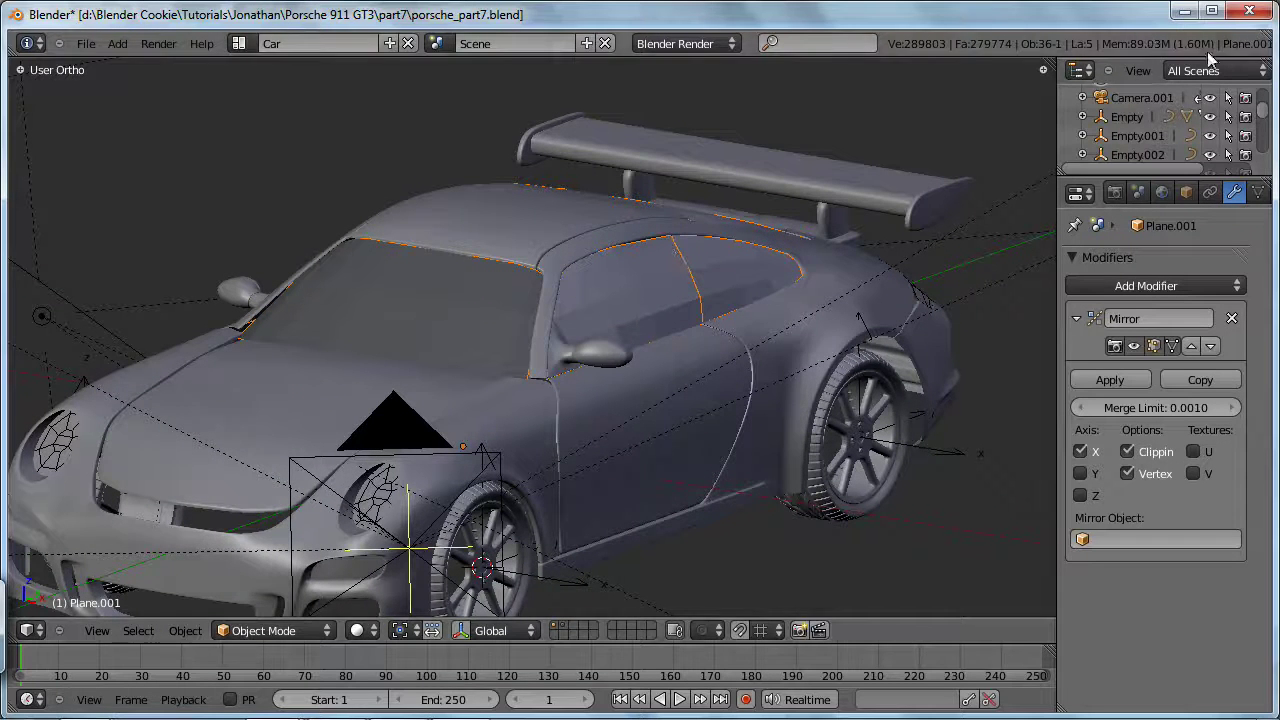
pyautogui.keyDown('ctrl'); pyautogui.scroll(-4, 1125, 40); pyautogui.keyUp('ctrl')
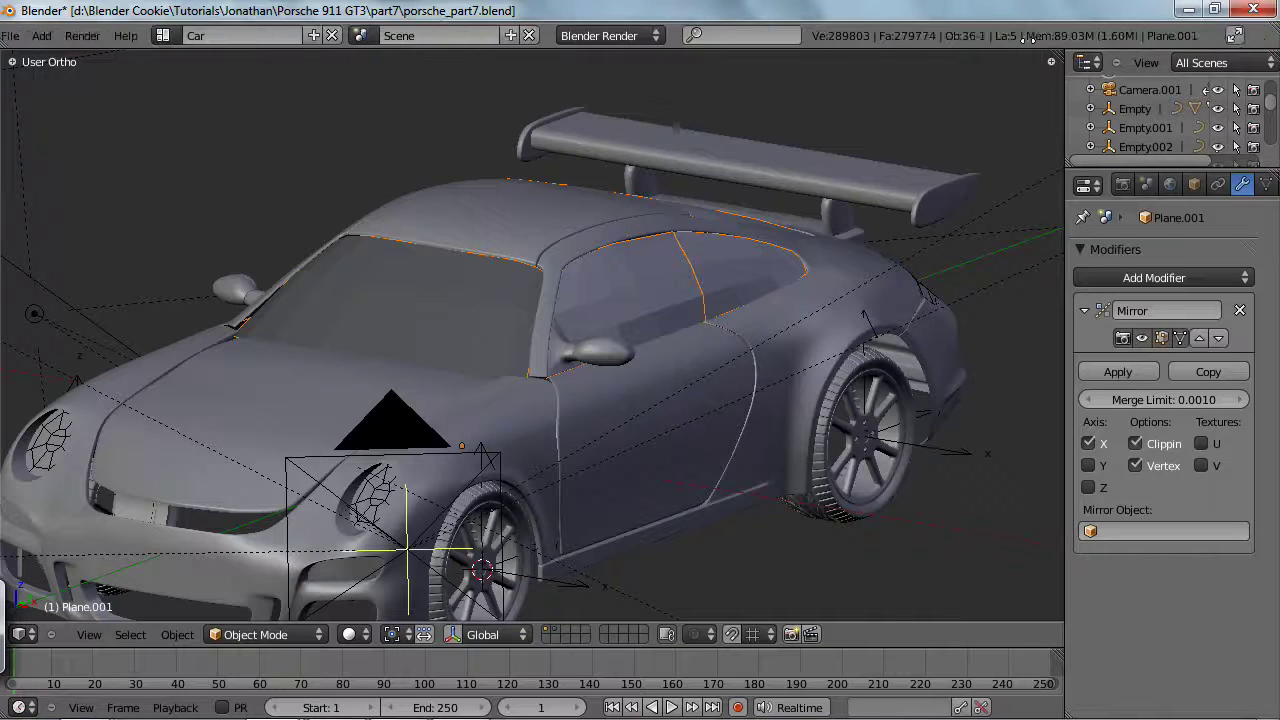
pyautogui.click(1174, 35)
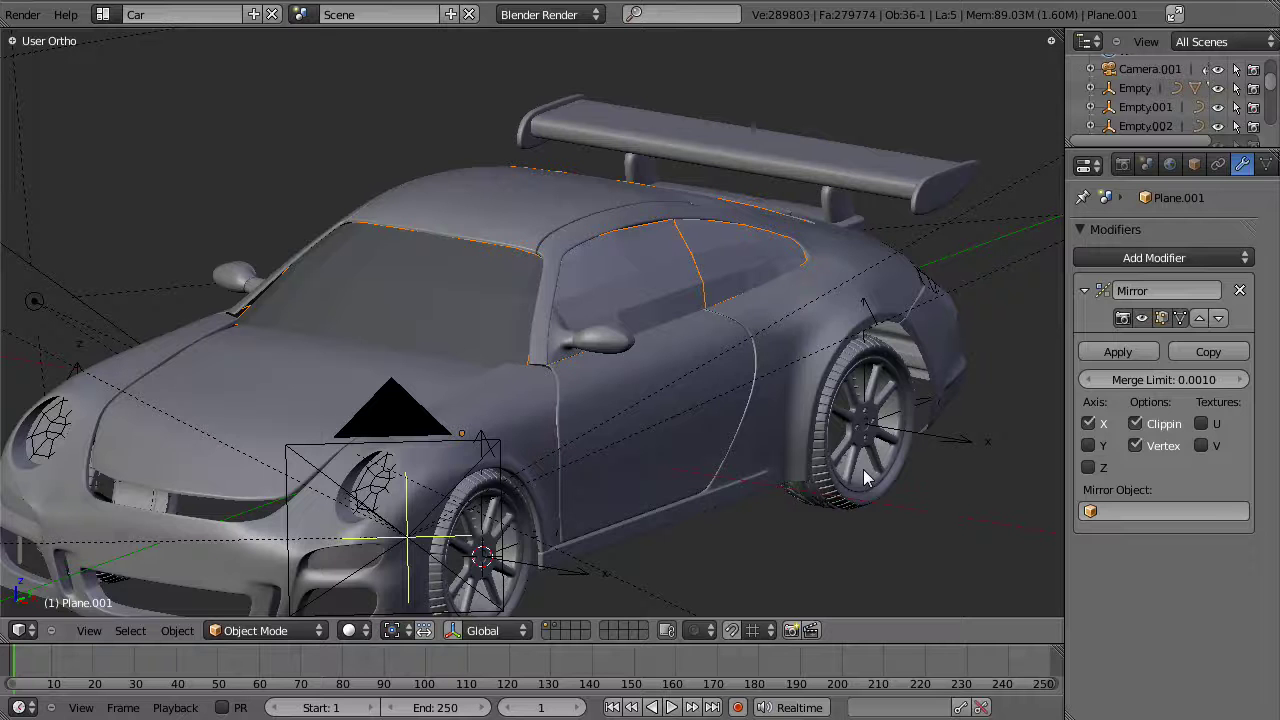
pyautogui.moveTo(624, 373); pyautogui.dragTo(670, 335, button='middle')
pyautogui.scroll(-2, 620, 440)
pyautogui.moveTo(636, 415); pyautogui.dragTo(508, 335, button='middle')
pyautogui.press('1')
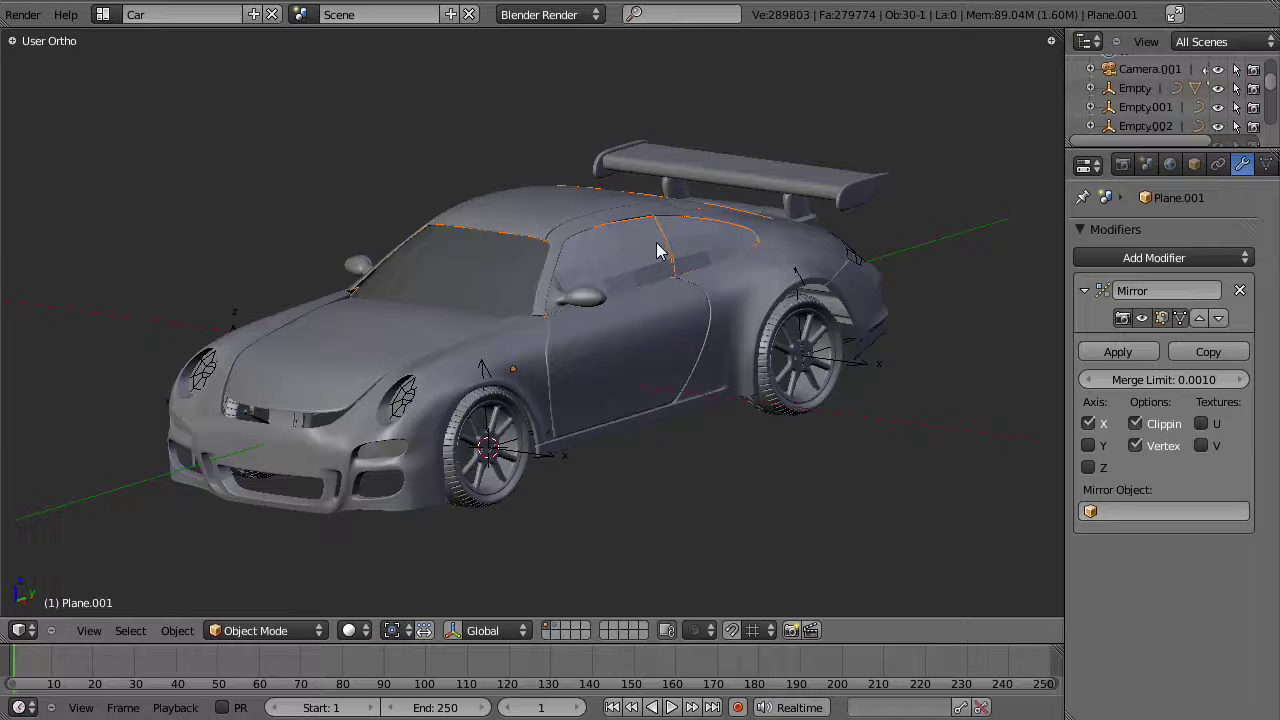
# Step: Add a Subdivision Surface modifier to the joined windows and set their shading to smooth
pyautogui.moveTo(605, 352); pyautogui.dragTo(745, 353, button='middle')
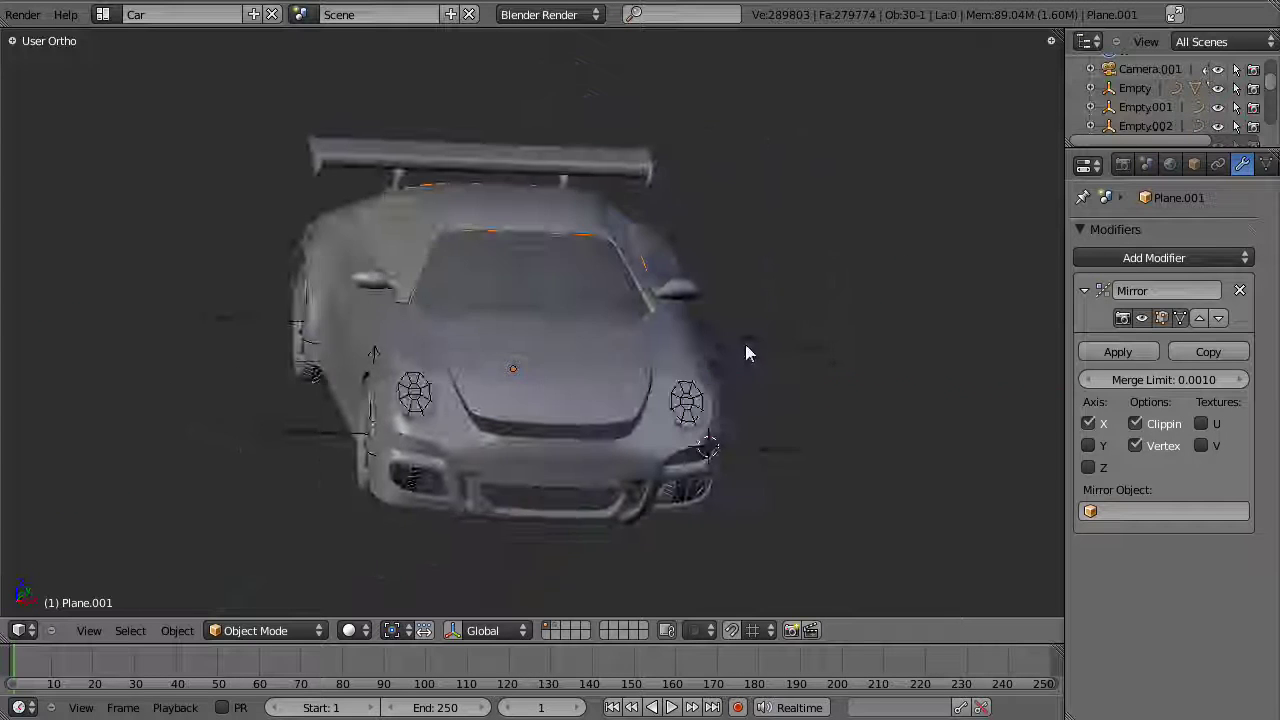
pyautogui.moveTo(881, 391); pyautogui.dragTo(662, 402, button='middle')
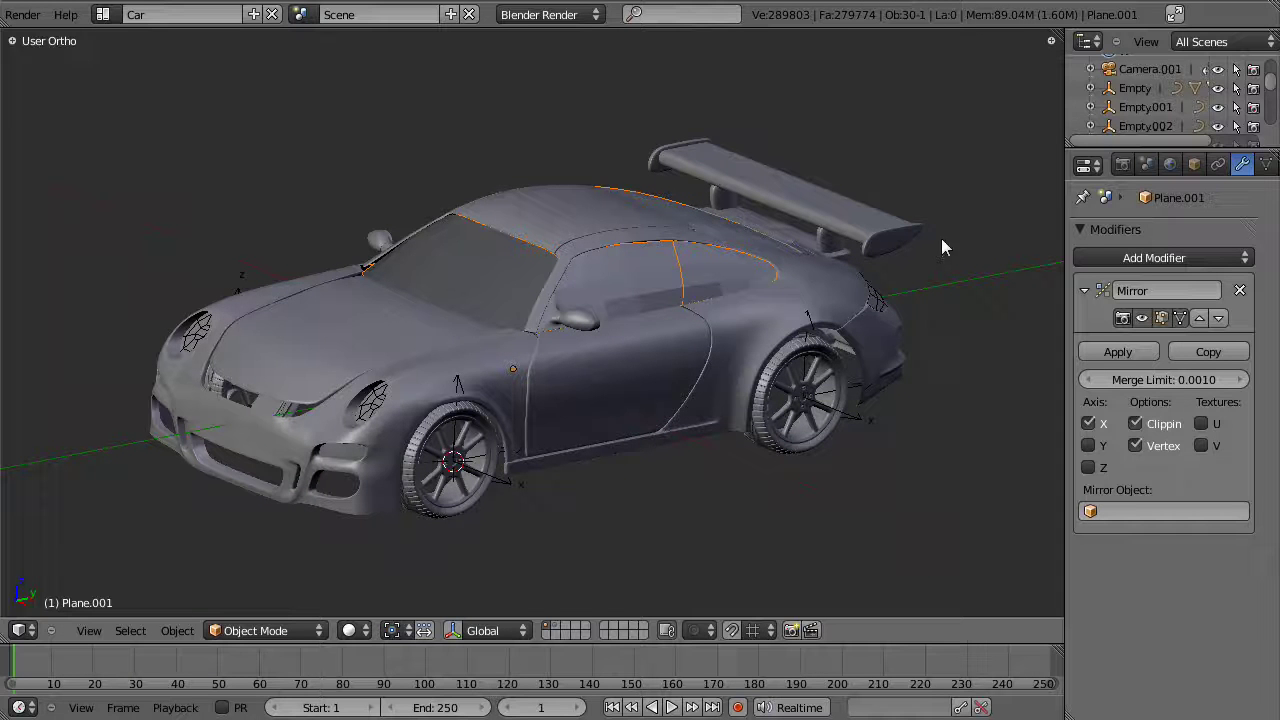
pyautogui.click(1177, 259)
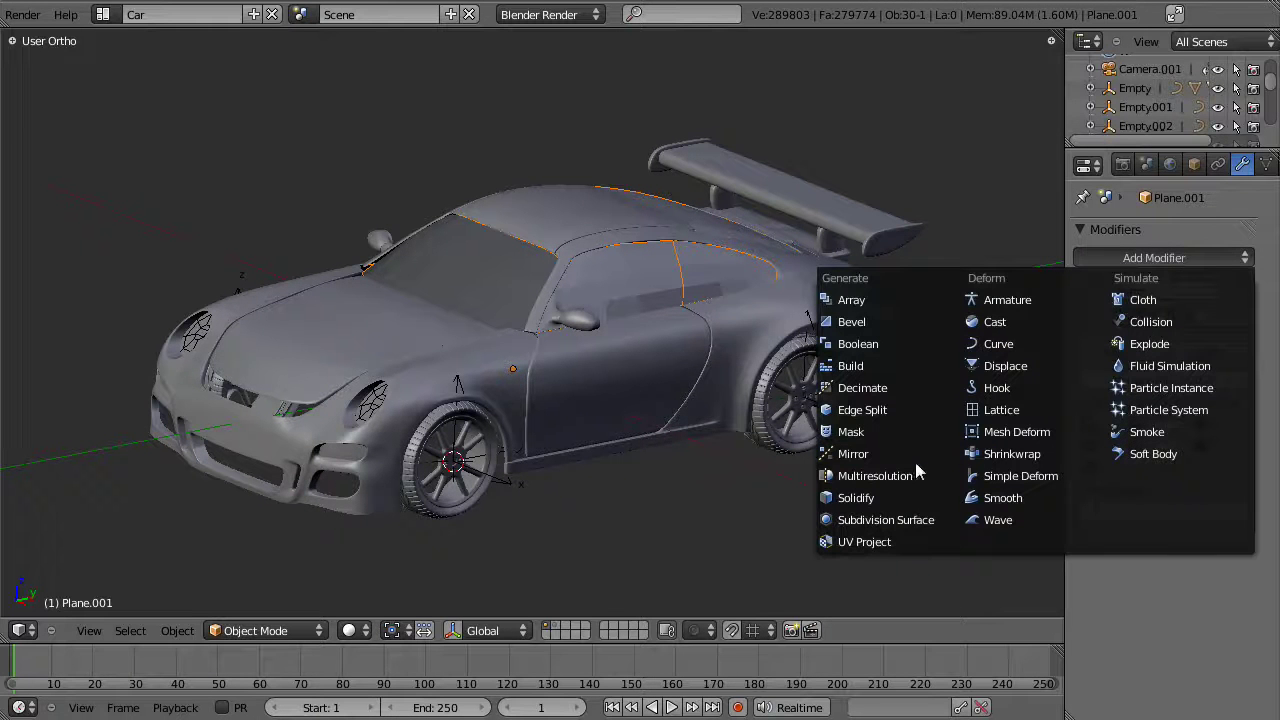
pyautogui.click(899, 519)
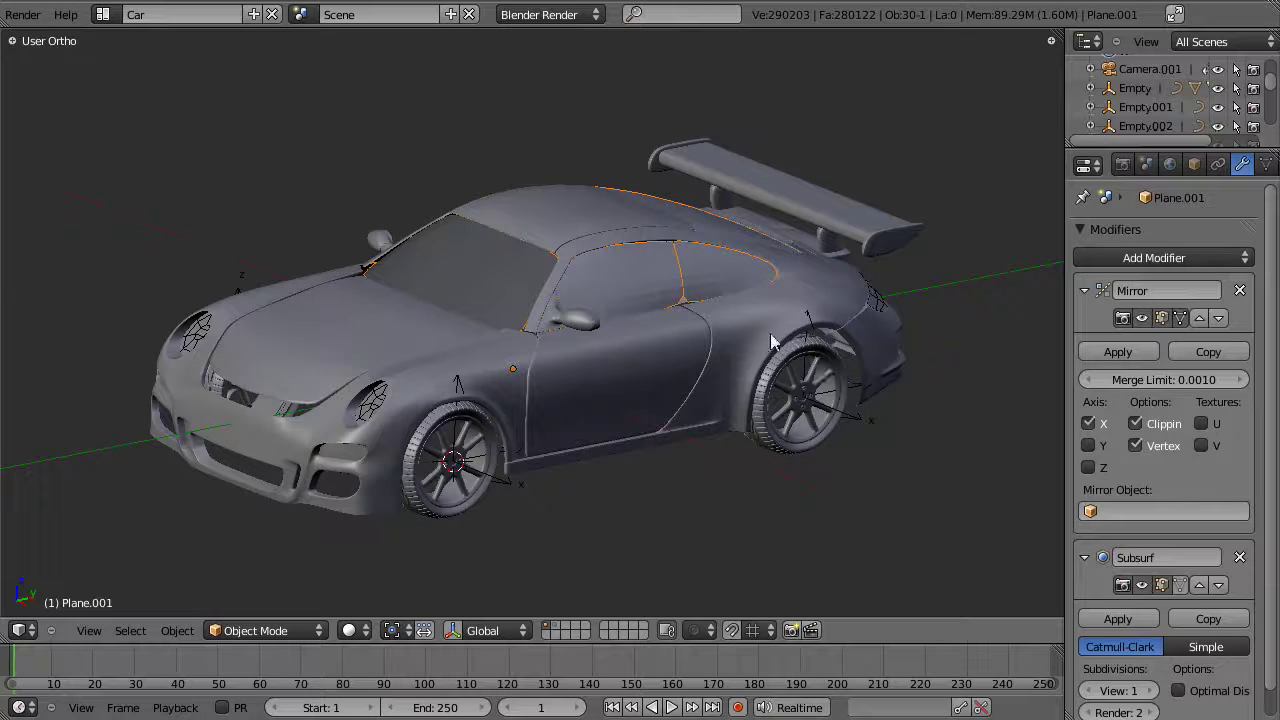
pyautogui.press('t')
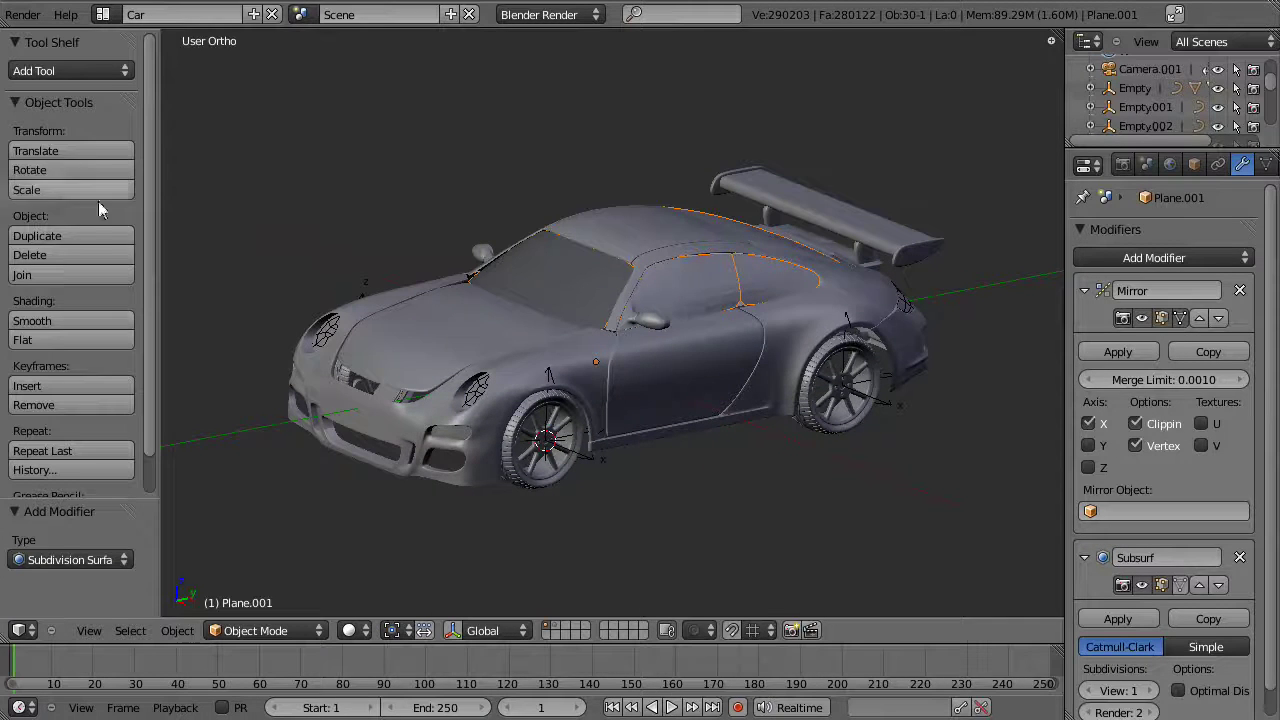
pyautogui.click(60, 328)
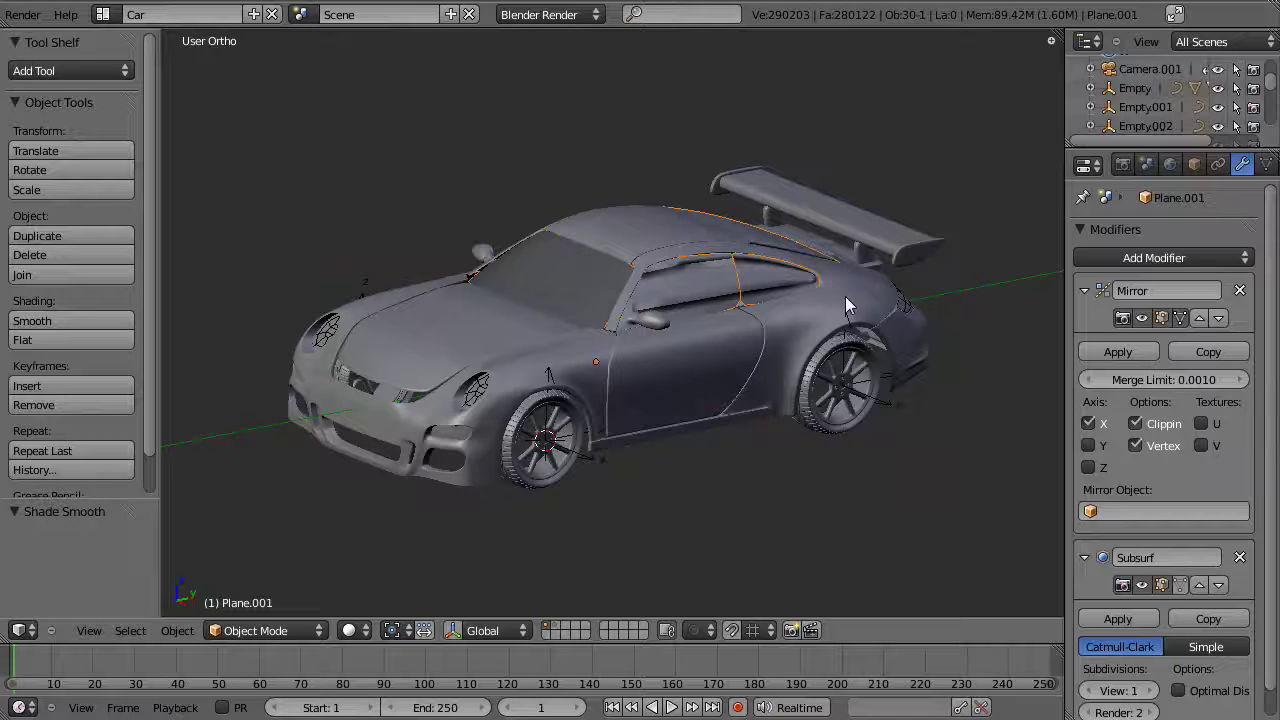
# Step: Recalculate the normals of all the window faces to point outward, and hide the tool shelf
pyautogui.scroll(4, 843, 323)
pyautogui.press('Tab')
pyautogui.press('a')
pyautogui.press('a')
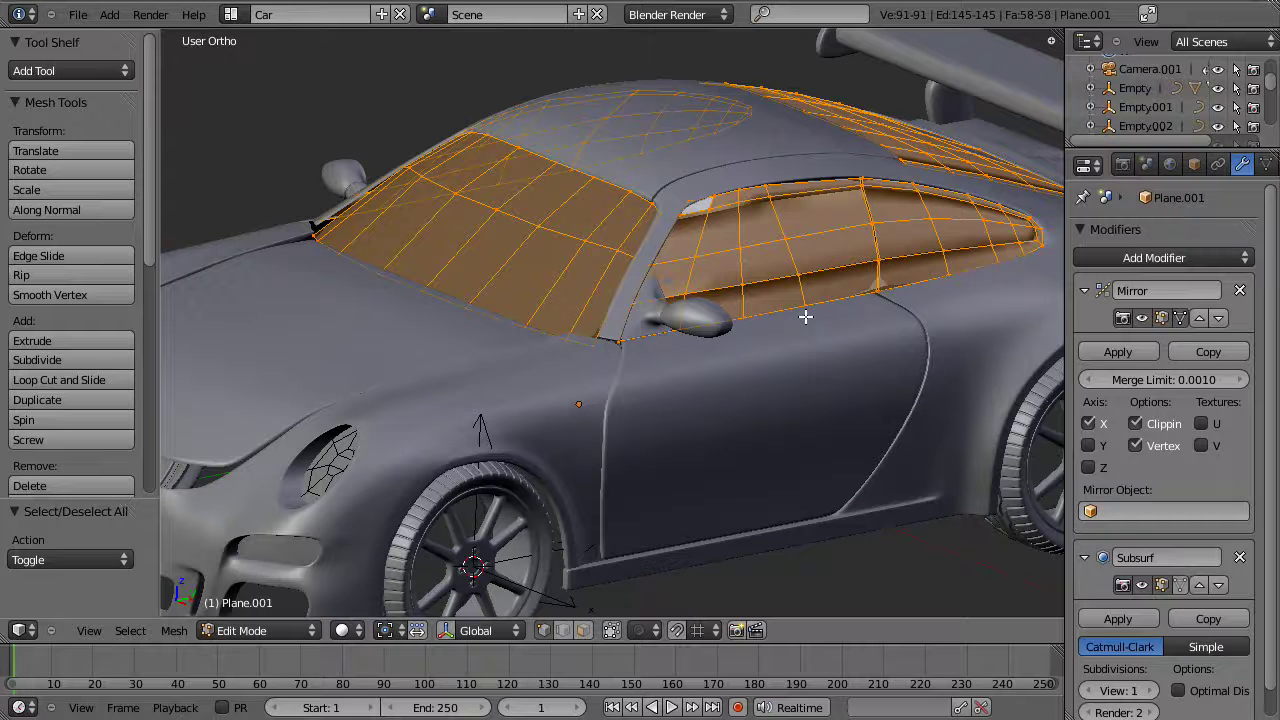
pyautogui.hotkey('ctrl', 'n')
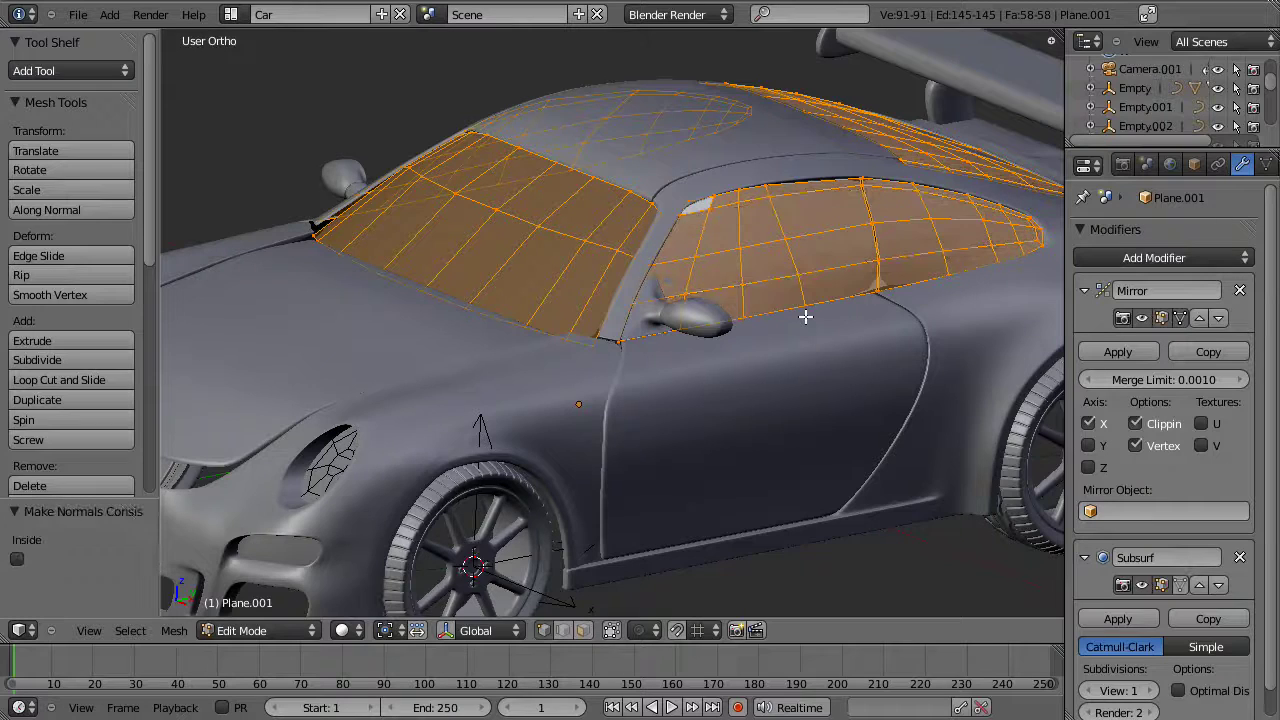
pyautogui.moveTo(750, 278)
pyautogui.mouseDown(button='middle')
pyautogui.moveTo(671, 395)
pyautogui.moveTo(734, 271)
pyautogui.mouseUp(button='middle')
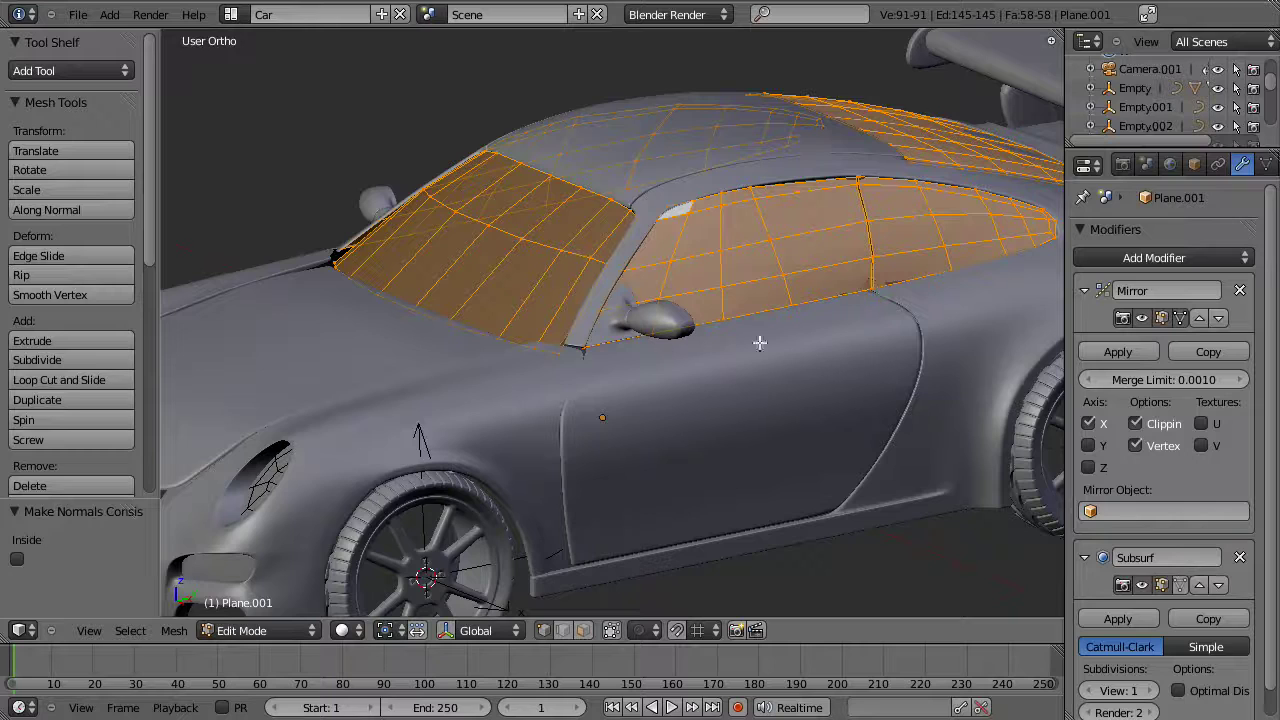
pyautogui.press('t')
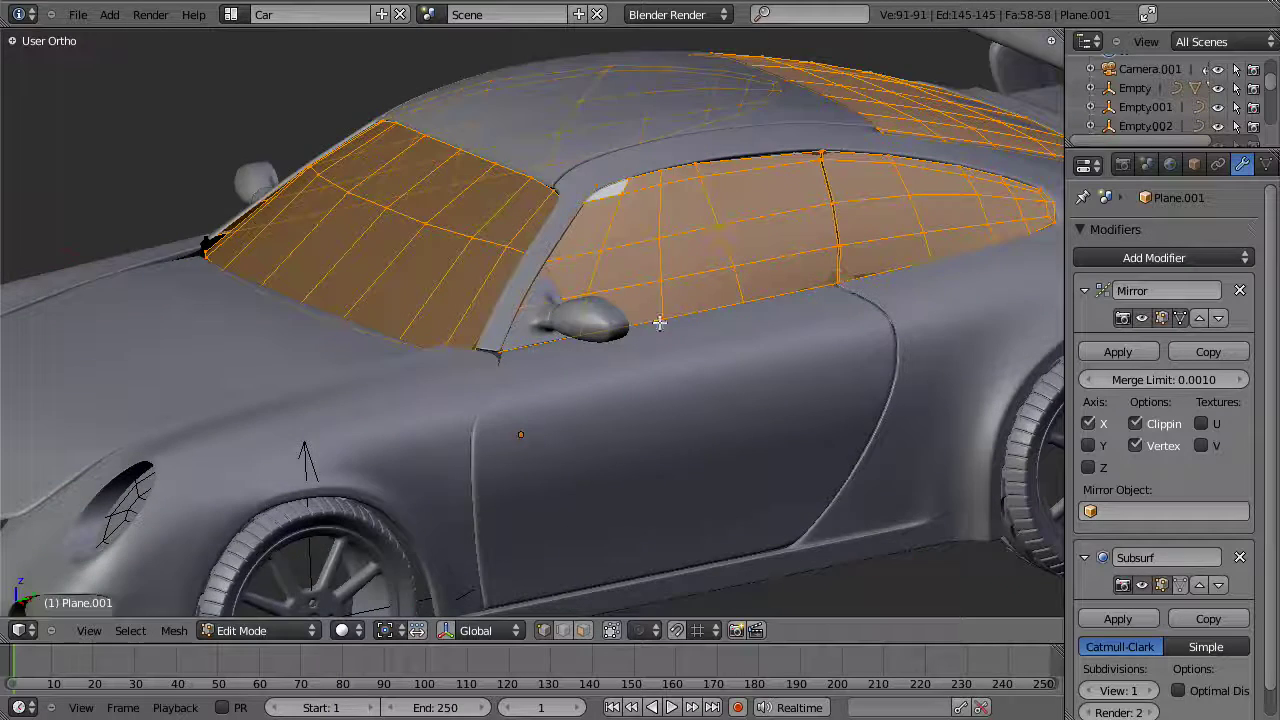
# Step: Assign the "windows" material to all the window faces and return to Object Mode
pyautogui.scroll(3, 655, 330)
pyautogui.keyDown('shift'); pyautogui.moveTo(646, 376); pyautogui.dragTo(575, 420, button='middle'); pyautogui.keyUp('shift')
pyautogui.moveTo(1221, 162); pyautogui.dragTo(1110, 149, button='middle')
pyautogui.click(1147, 163)
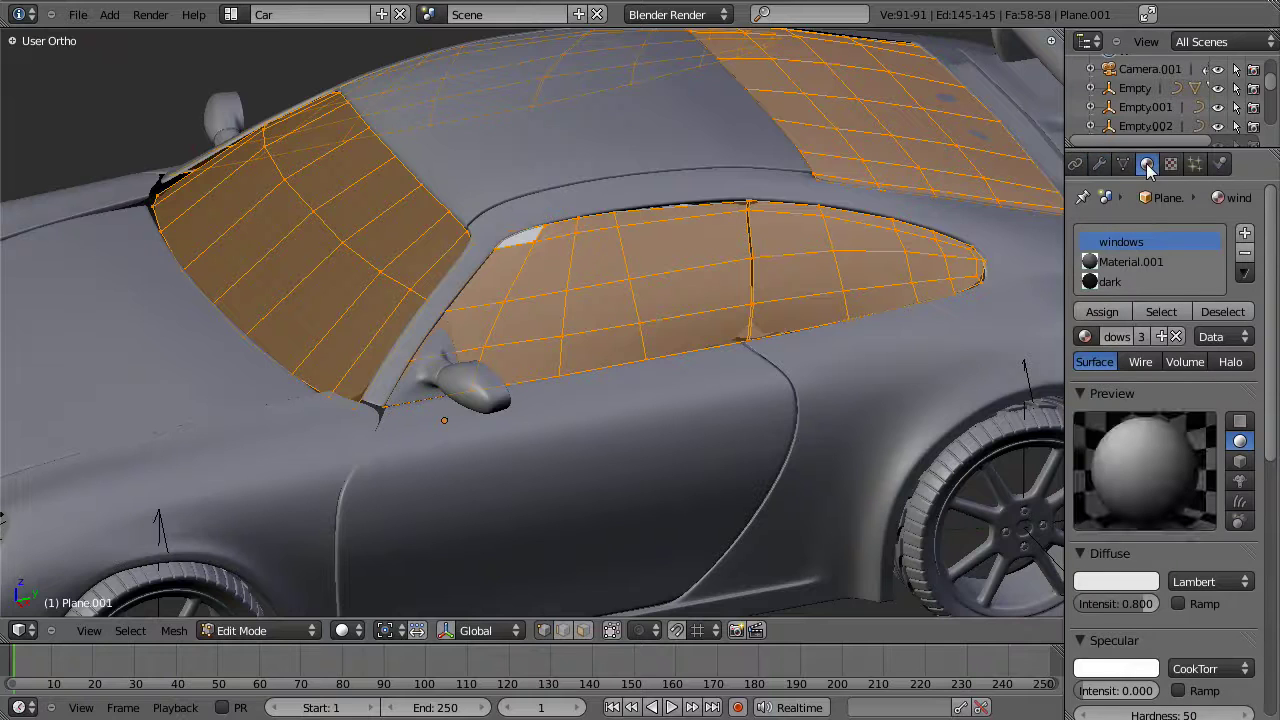
pyautogui.moveTo(586, 353); pyautogui.dragTo(851, 249, button='middle')
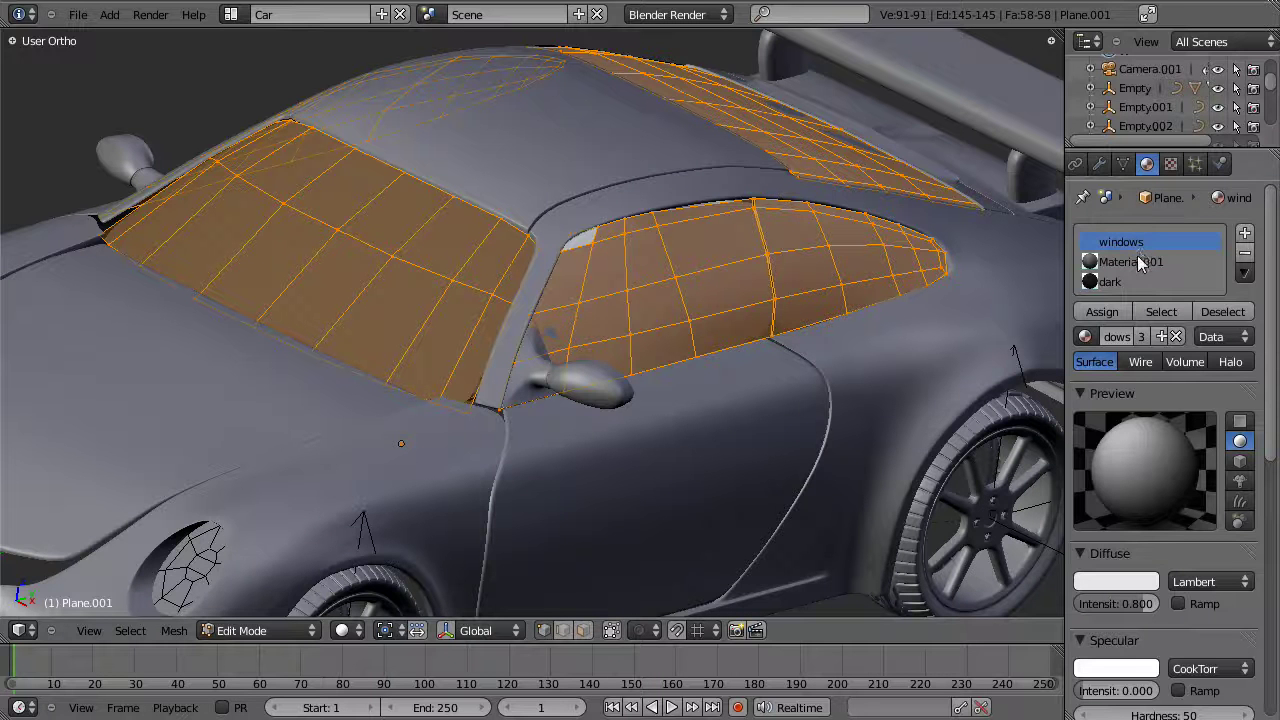
pyautogui.click(1101, 313)
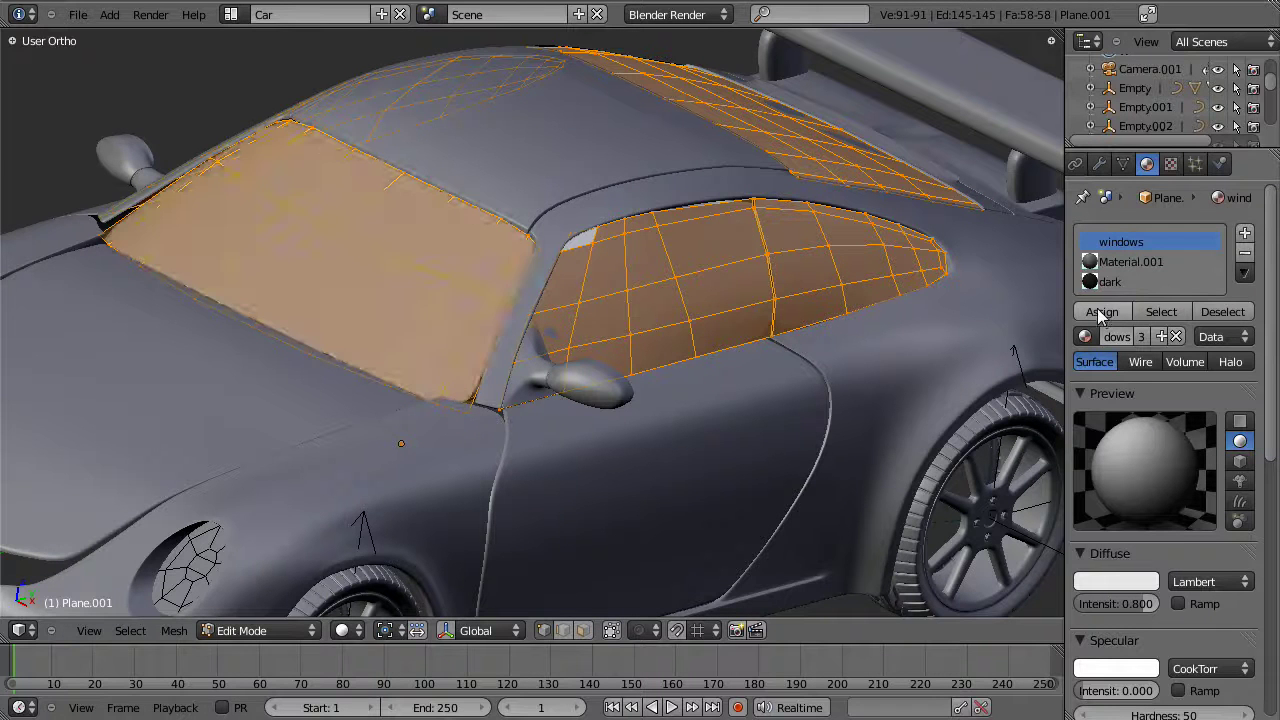
pyautogui.press('Tab')
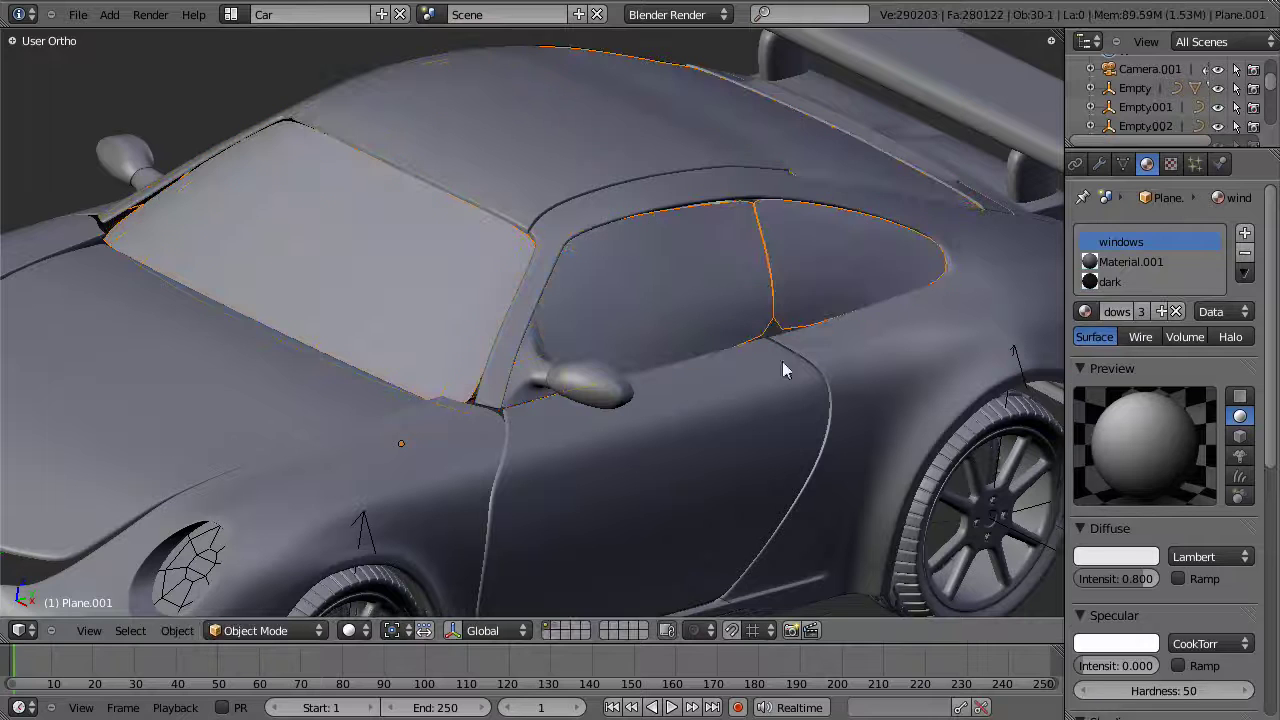
# Step: Remove the unused Material.001 and dark material slots from the joined windows
pyautogui.click(1150, 262)
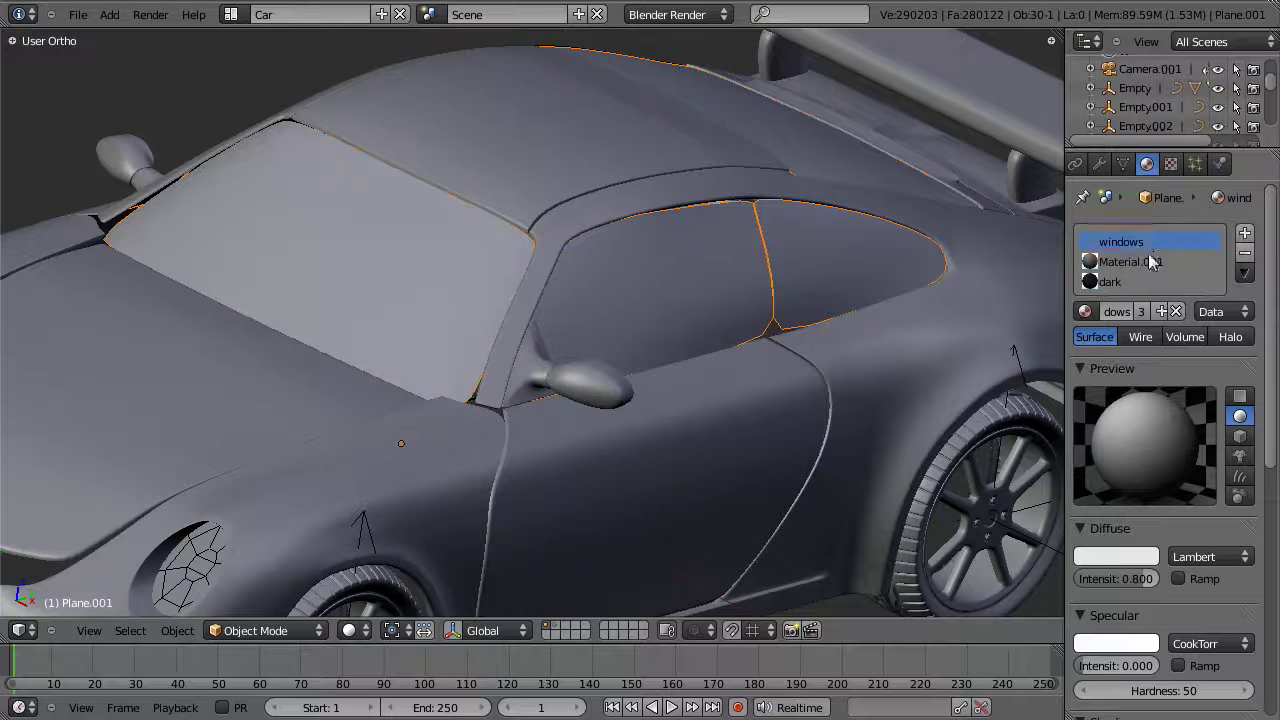
pyautogui.click(1244, 254)
pyautogui.click(1245, 255)
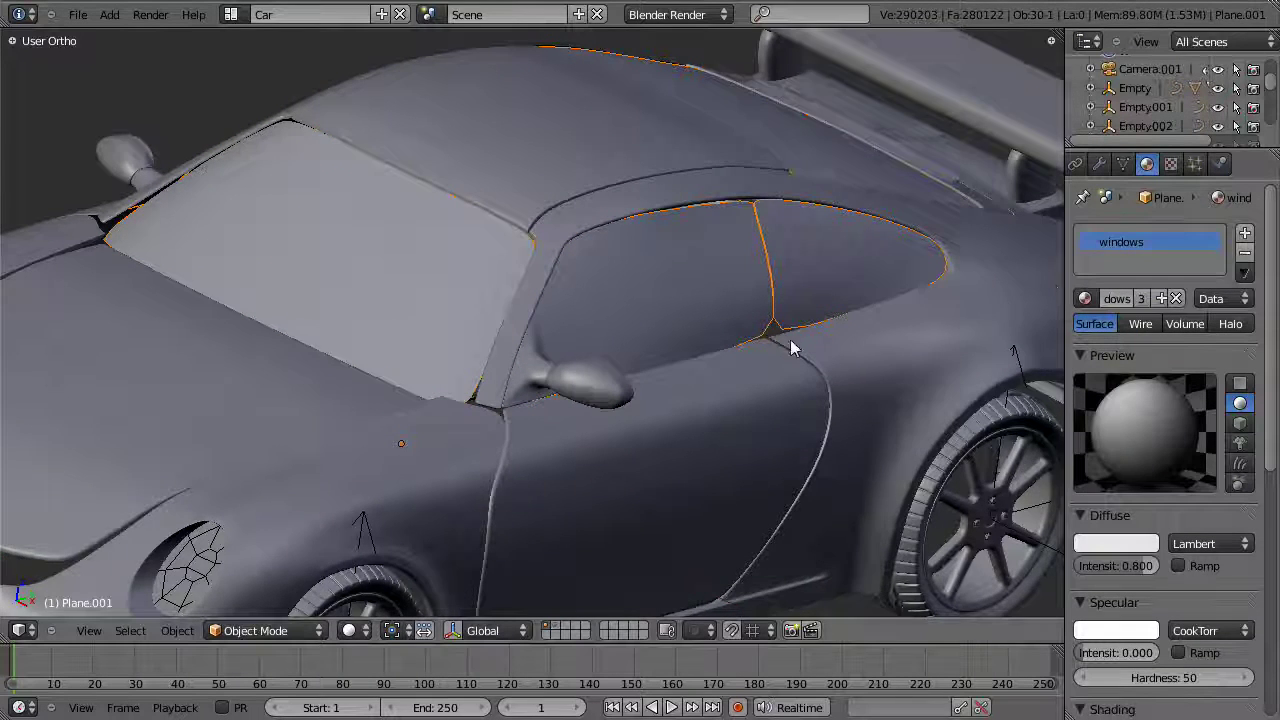
# Step: Open the windows in Edit Mode, examine the side window mesh in right view, and compare it with the Porsche reference photo
pyautogui.scroll(-4, 789, 349)
pyautogui.moveTo(757, 286); pyautogui.dragTo(597, 329, button='middle')
pyautogui.scroll(3, 703, 362)
pyautogui.press('Tab')
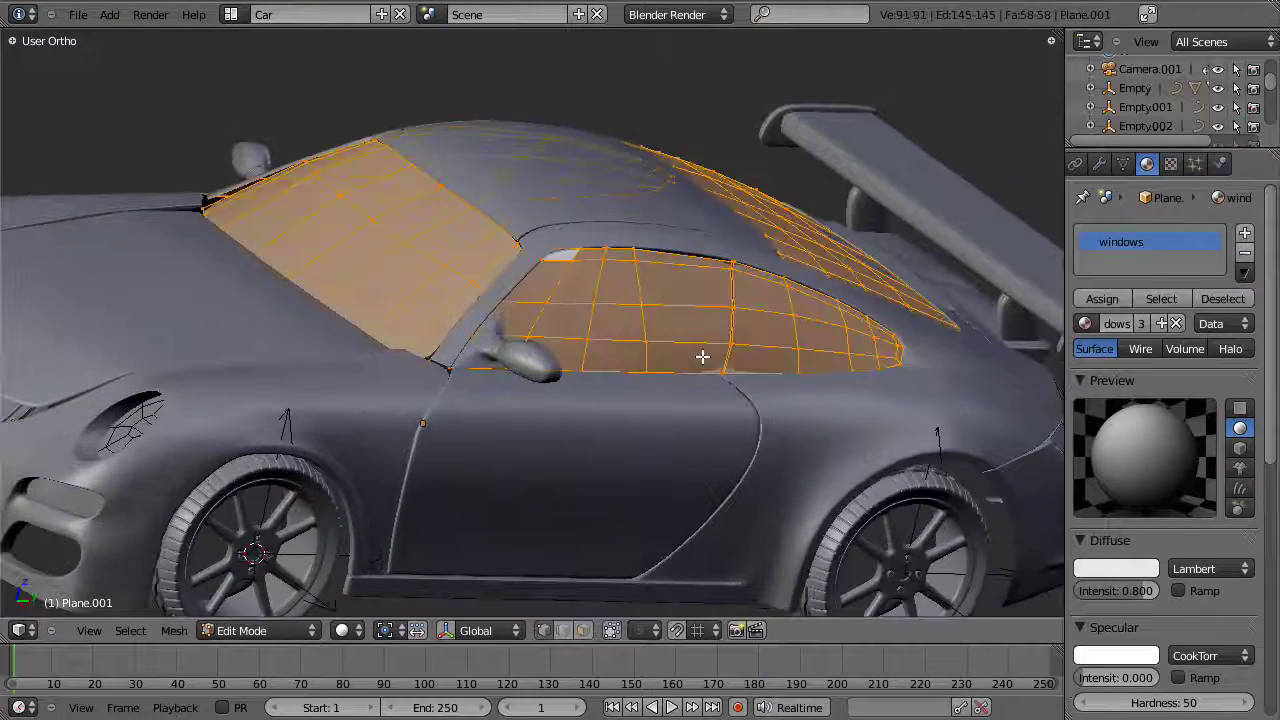
pyautogui.press('KP_3')
pyautogui.scroll(5, 700, 306)
pyautogui.keyDown('shift'); pyautogui.moveTo(618, 289); pyautogui.dragTo(561, 327, button='middle'); pyautogui.keyUp('shift')
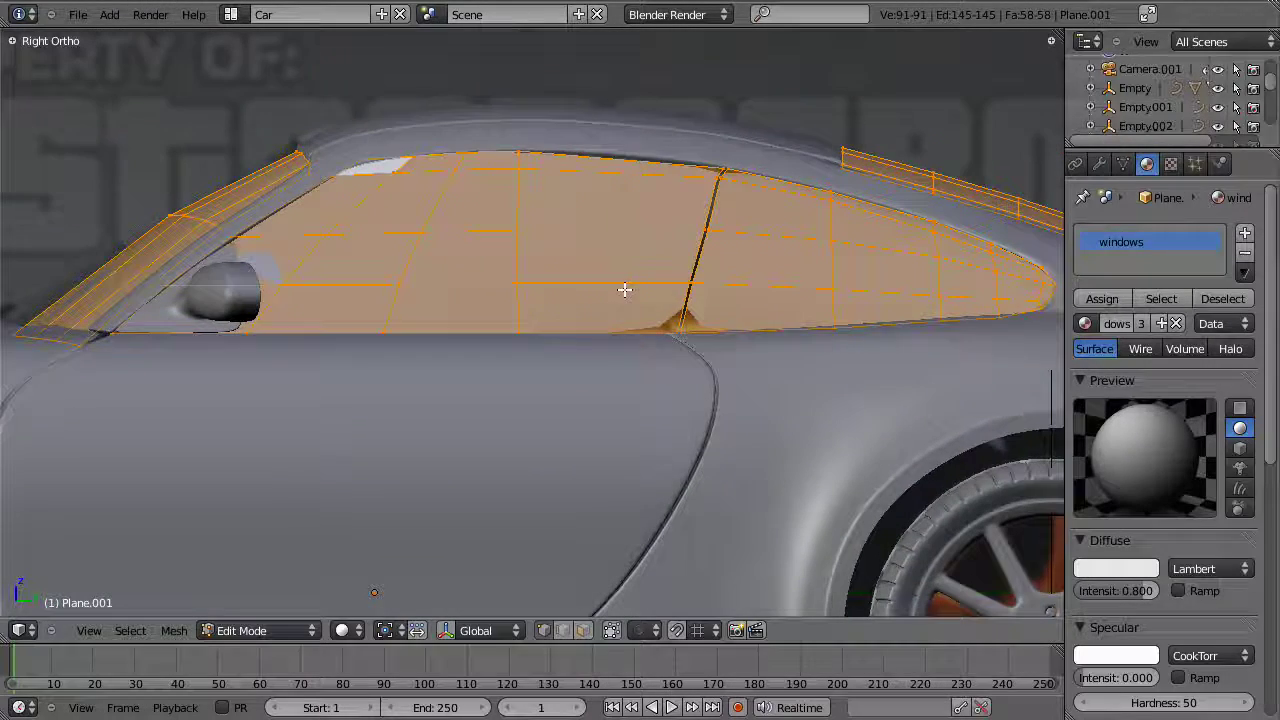
pyautogui.hotkey('alt', 'Tab')
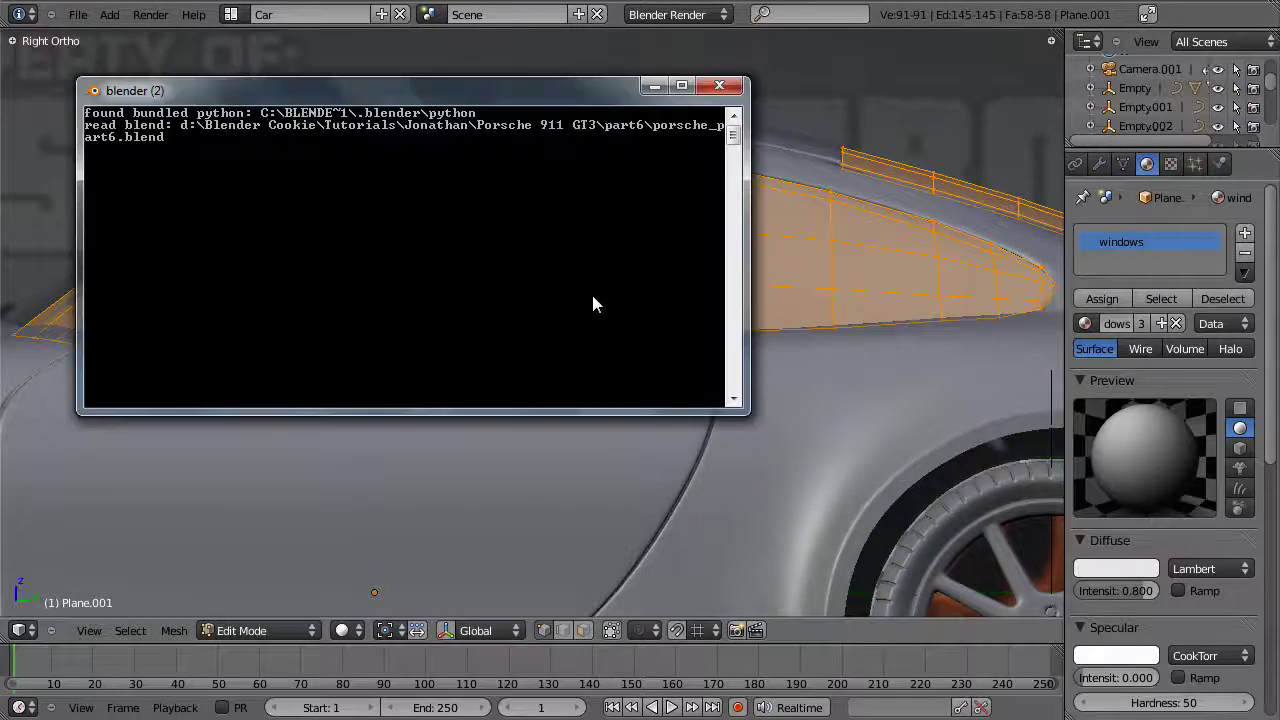
pyautogui.hotkey('alt', 'Tab')
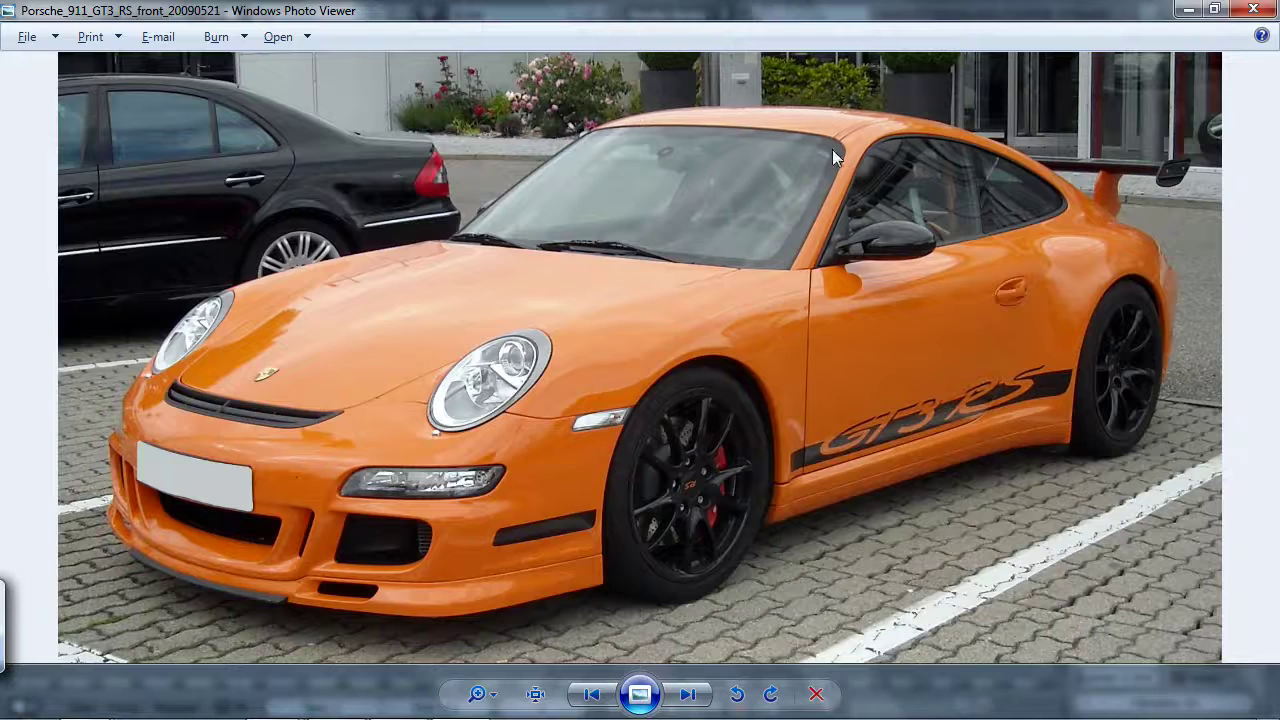
pyautogui.hotkey('alt', 'Tab')
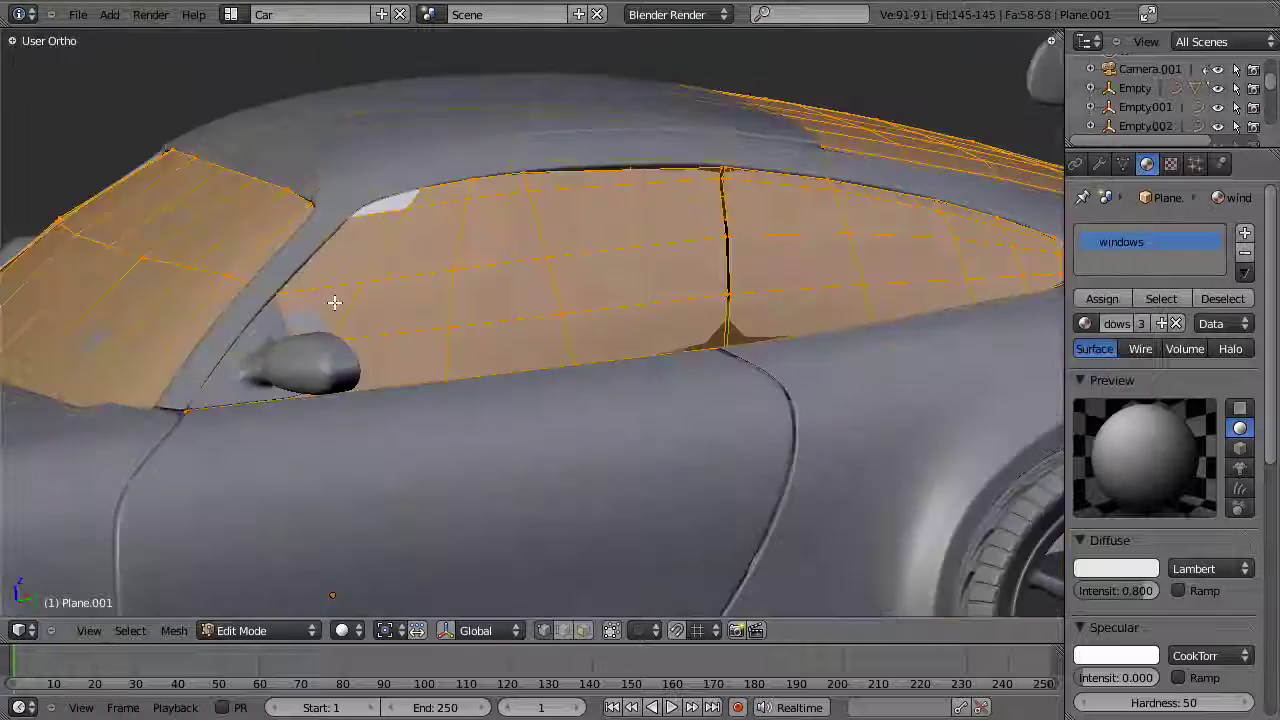
# Step: Deselect all window geometry and compare the windshield's upper corner with the reference photo
pyautogui.moveTo(334, 302); pyautogui.dragTo(586, 303, button='middle')
pyautogui.scroll(2, 586, 303)
pyautogui.press('a')
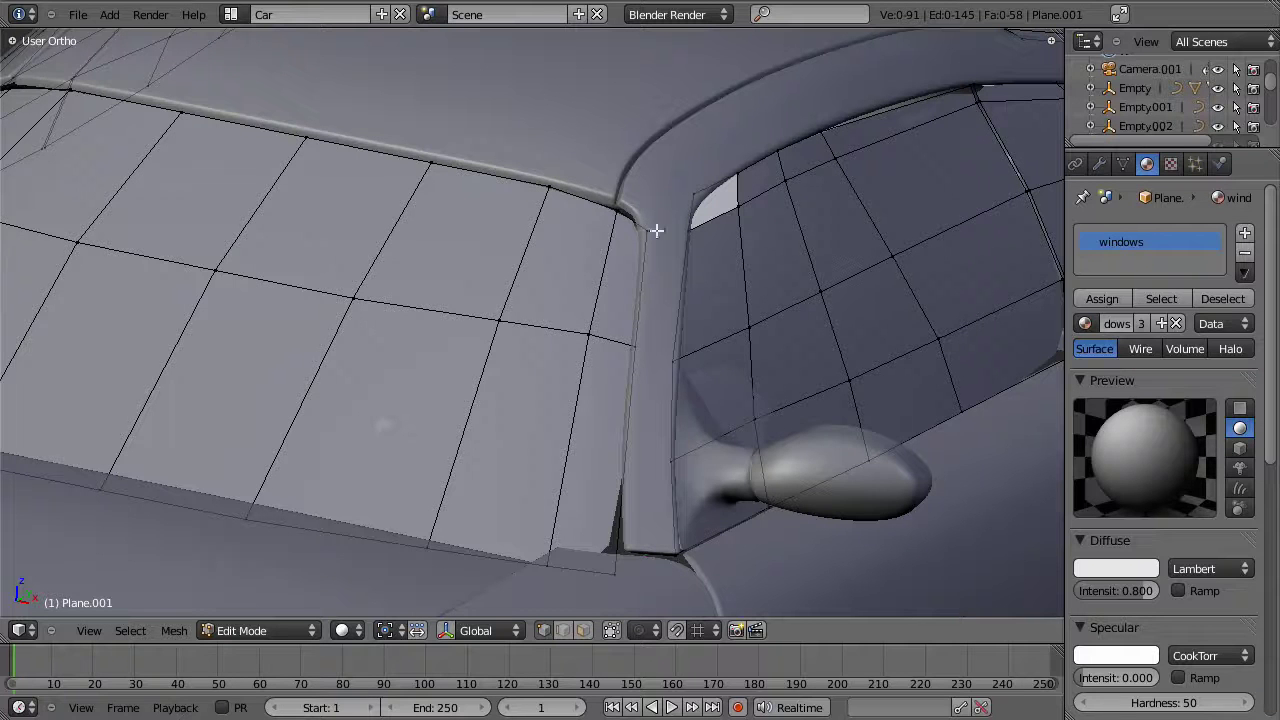
pyautogui.hotkey('alt', 'Tab')
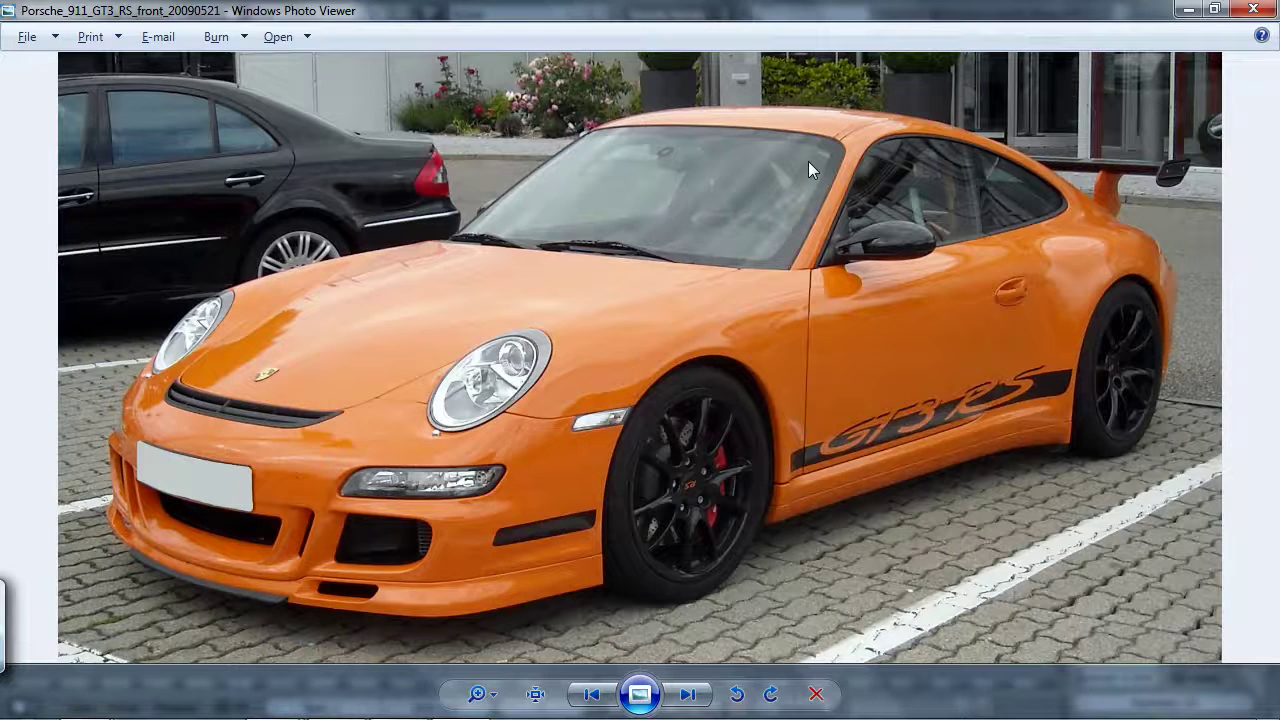
pyautogui.hotkey('alt', 'Tab')
pyautogui.hotkey('alt', 'Tab')
# Step: Select the windshield's upper edge vertices near the corner and move them slightly in the right side view to fit the roof edge
pyautogui.moveTo(512, 284); pyautogui.dragTo(663, 209, button='middle')
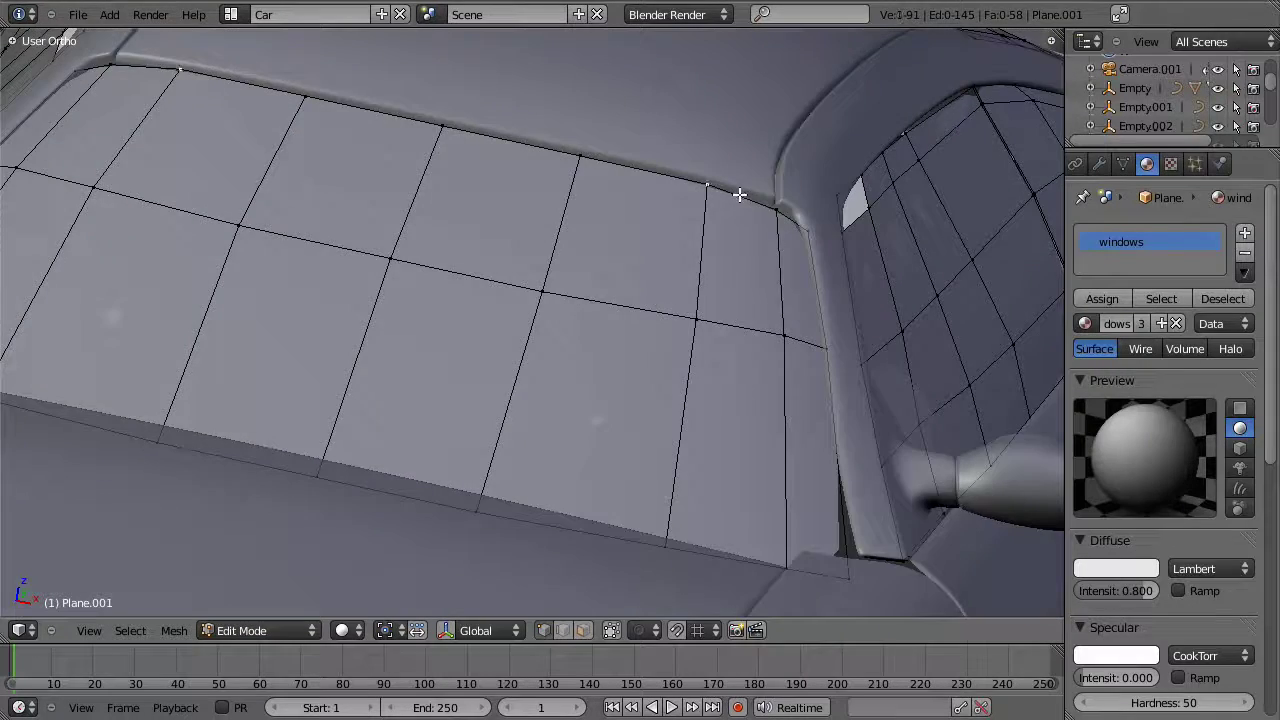
pyautogui.press('KP_3')
pyautogui.keyDown('shift'); pyautogui.moveTo(437, 143); pyautogui.dragTo(889, 346, button='middle'); pyautogui.keyUp('shift')
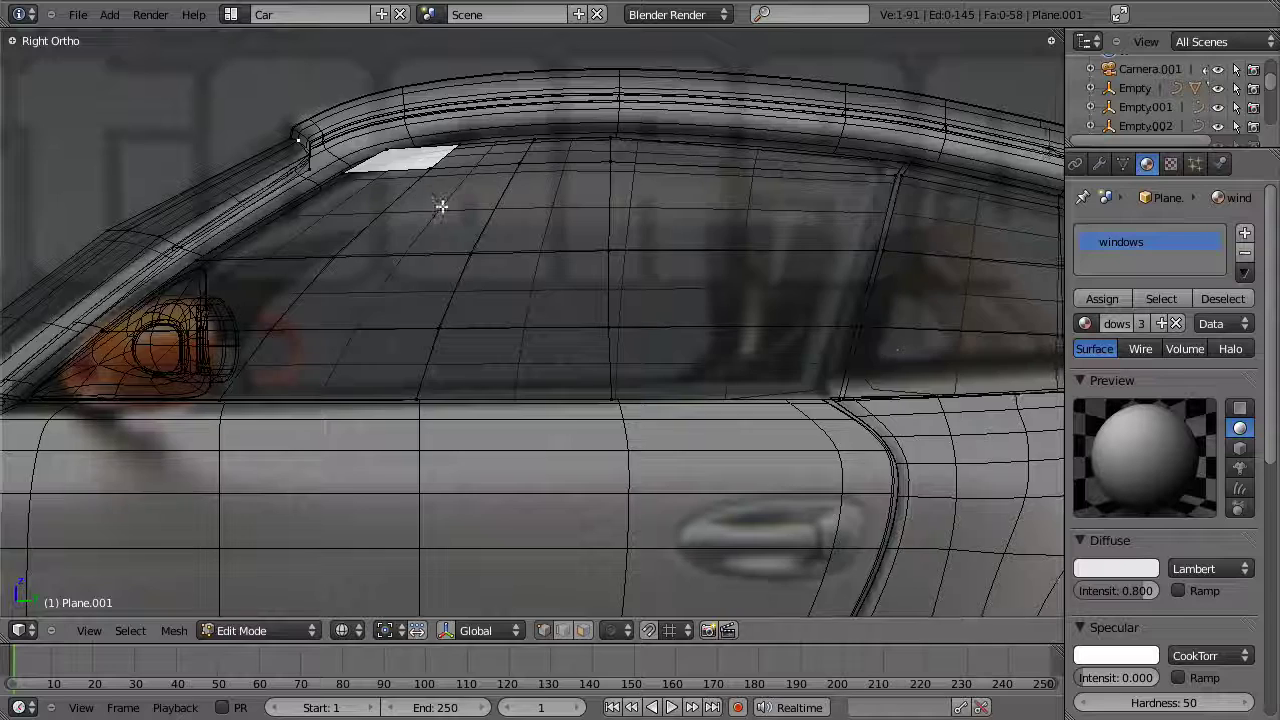
pyautogui.keyDown('shift'); pyautogui.moveTo(441, 206); pyautogui.dragTo(766, 289, button='middle'); pyautogui.keyUp('shift')
pyautogui.scroll(4, 766, 289)
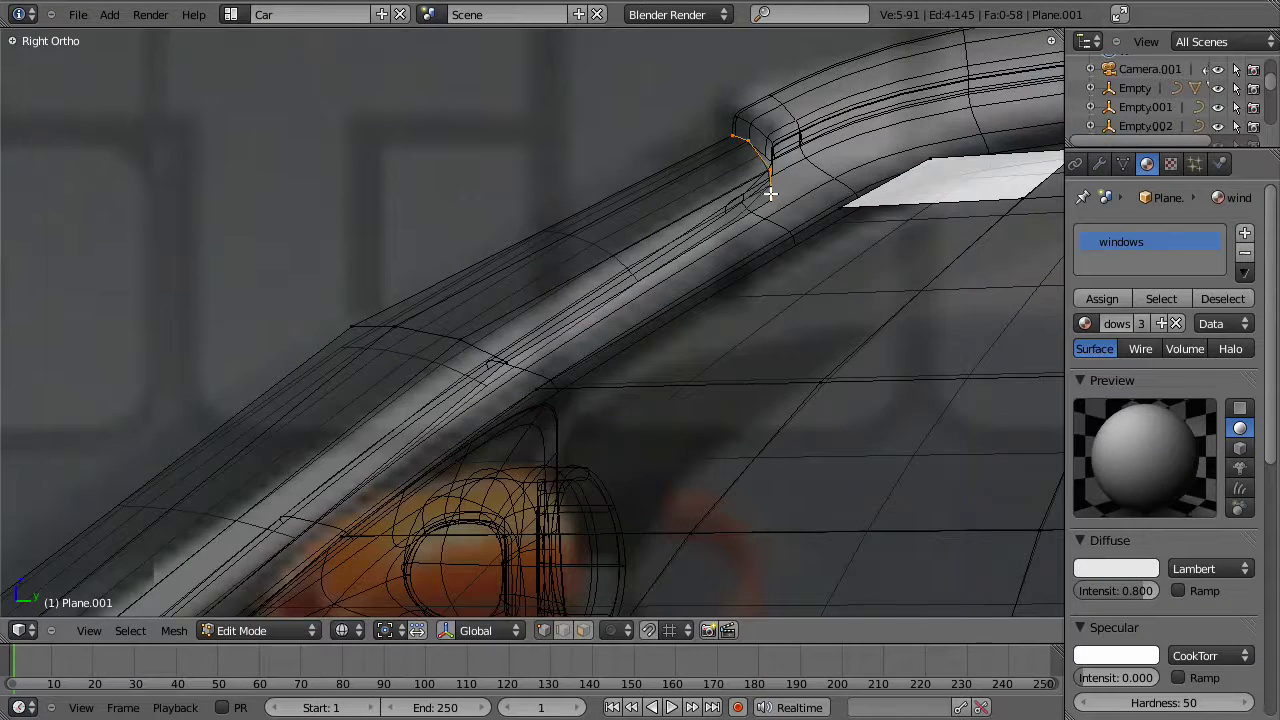
pyautogui.press('g')
pyautogui.click(775, 190)
pyautogui.press('z')
# Step: Add an edge loop to the windshield and slide it close to the upper edge, checking the smoothed result
pyautogui.moveTo(671, 249)
pyautogui.mouseDown(button='middle')
pyautogui.moveTo(700, 281)
pyautogui.moveTo(769, 308)
pyautogui.moveTo(820, 298)
pyautogui.moveTo(757, 414)
pyautogui.moveTo(680, 348)
pyautogui.mouseUp(button='middle')
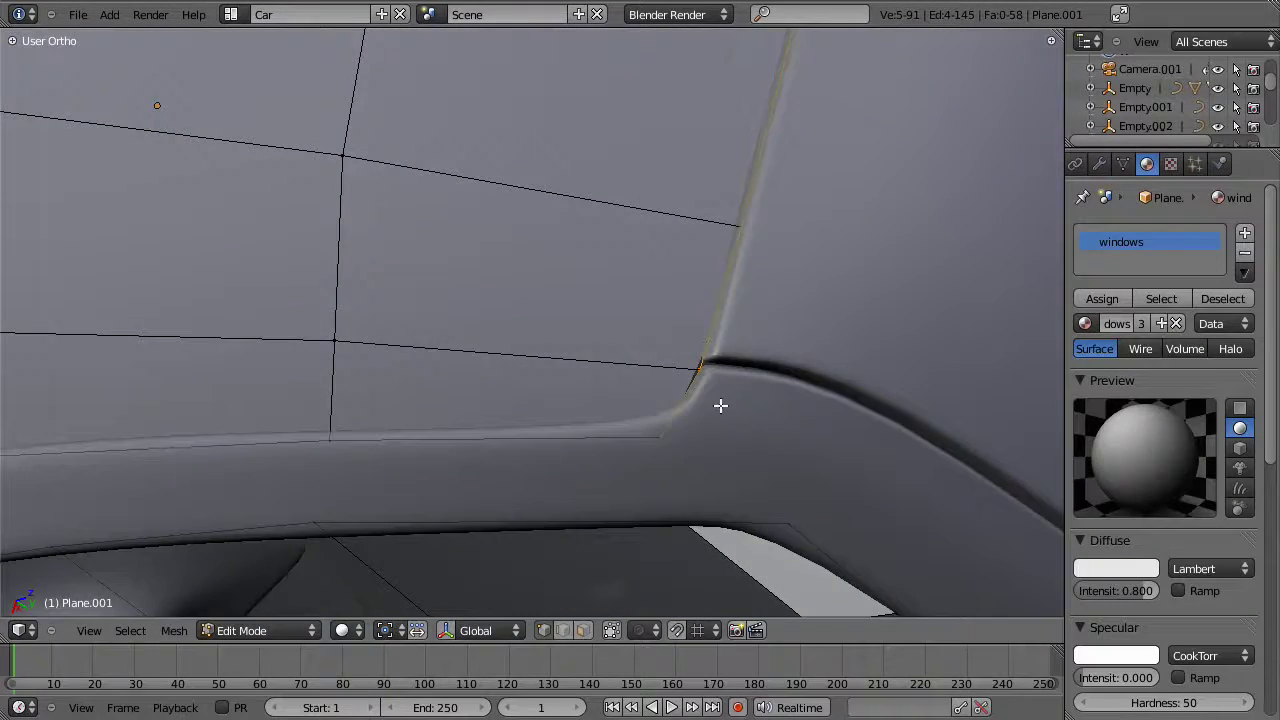
pyautogui.scroll(-4, 720, 405)
pyautogui.moveTo(823, 357); pyautogui.dragTo(586, 364, button='middle')
pyautogui.scroll(2, 593, 360)
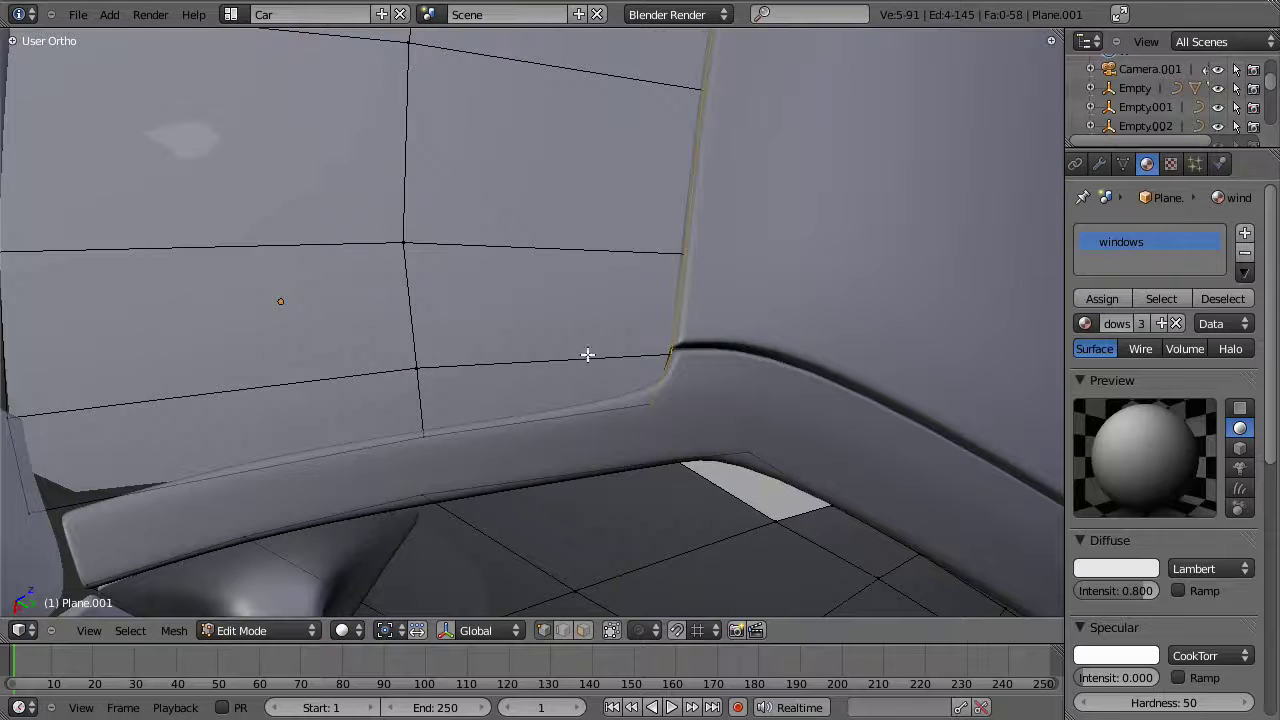
pyautogui.click(538, 370)
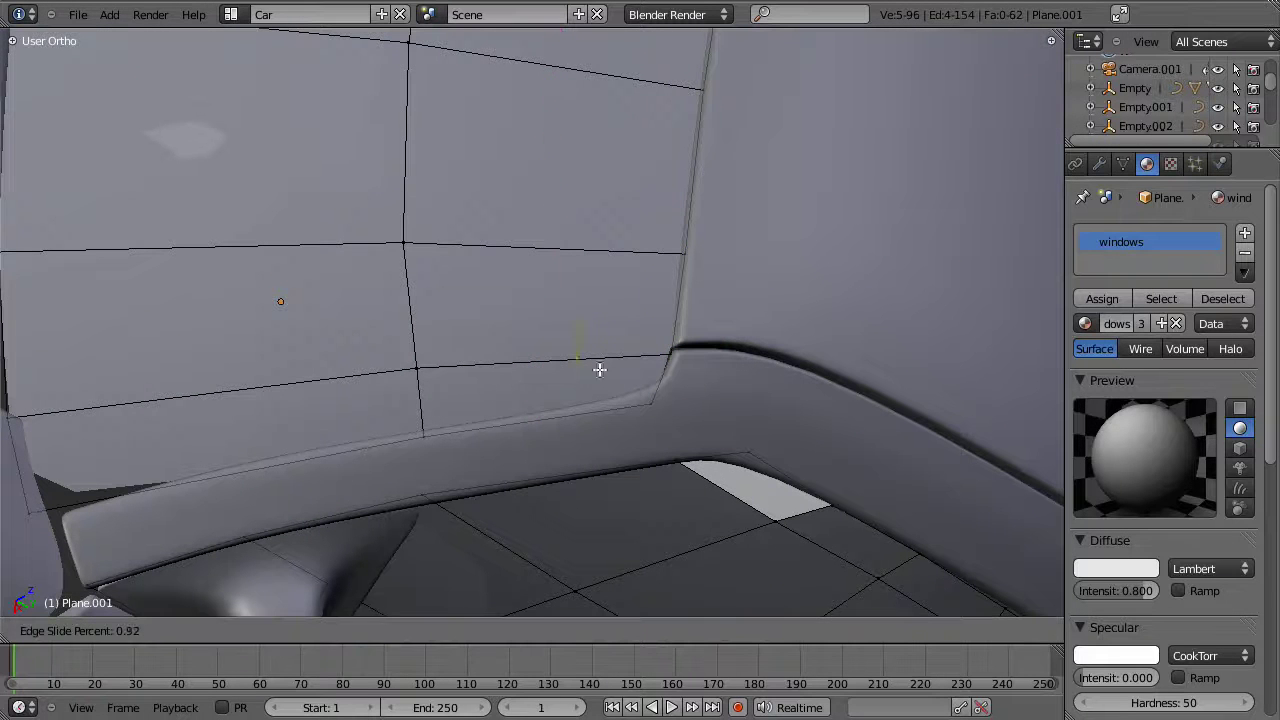
pyautogui.click(664, 371)
pyautogui.press('Tab')
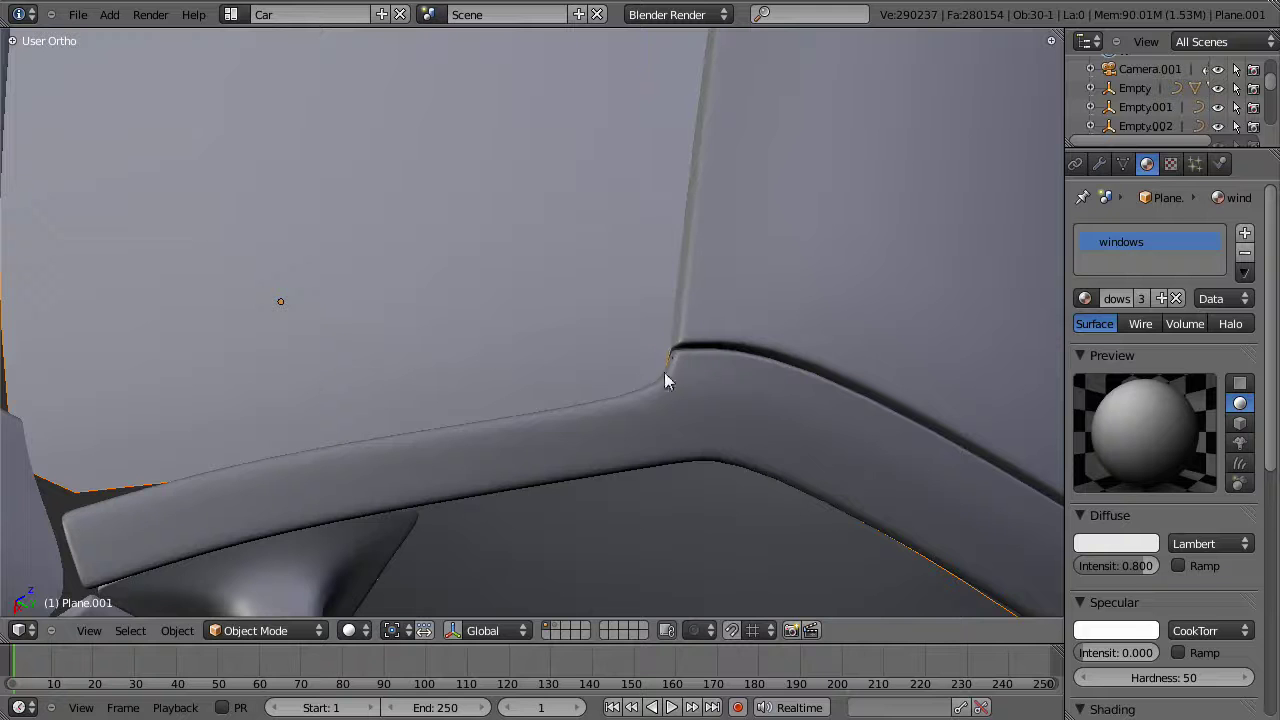
pyautogui.press('Tab')
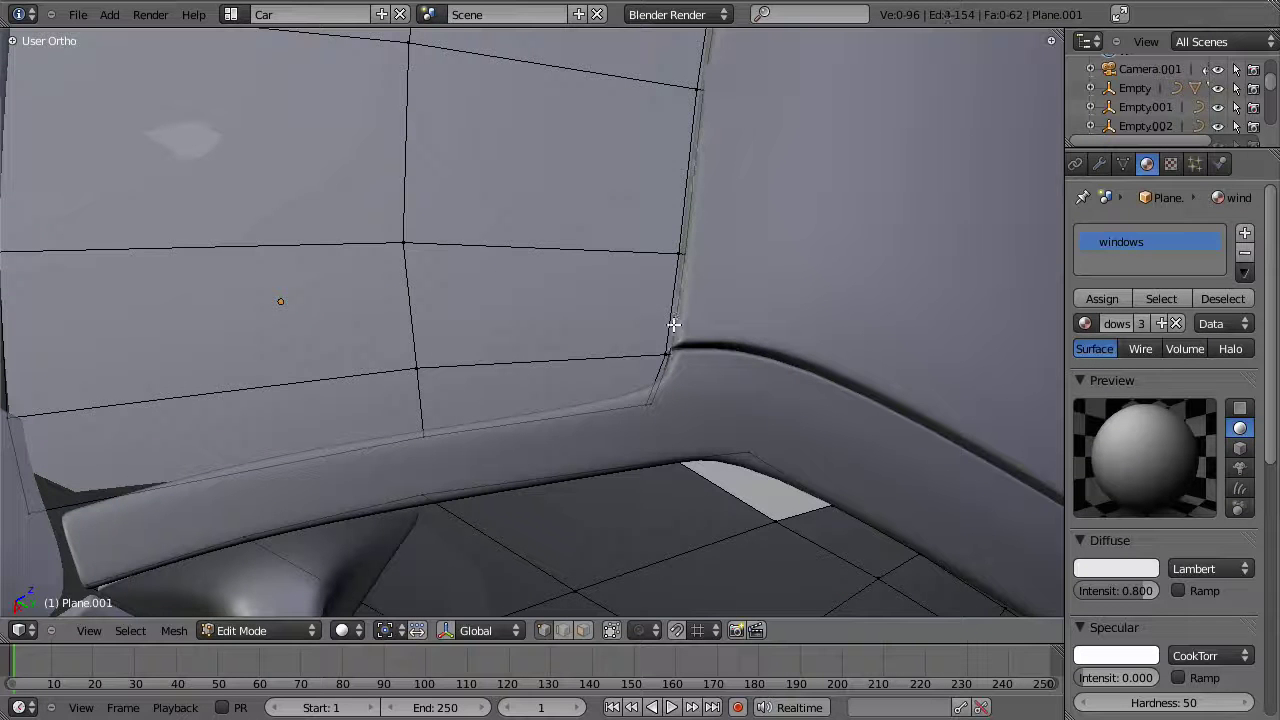
# Step: Select the edge loop along the windshield's upper edge, reposition it in the right side view, and return to Object Mode
pyautogui.keyDown('alt'); pyautogui.rightClick(664, 324); pyautogui.keyUp('alt')
pyautogui.press('KP_3')
pyautogui.keyDown('shift'); pyautogui.moveTo(620, 272); pyautogui.dragTo(588, 468, button='middle'); pyautogui.keyUp('shift')
pyautogui.press('g')
pyautogui.click(529, 207)
pyautogui.moveTo(364, 146); pyautogui.dragTo(674, 386, button='middle')
pyautogui.keyDown('shift'); pyautogui.moveTo(712, 231); pyautogui.dragTo(643, 291, button='middle'); pyautogui.keyUp('shift')
pyautogui.press('a')
pyautogui.scroll(-6, 689, 246)
pyautogui.press('Tab')
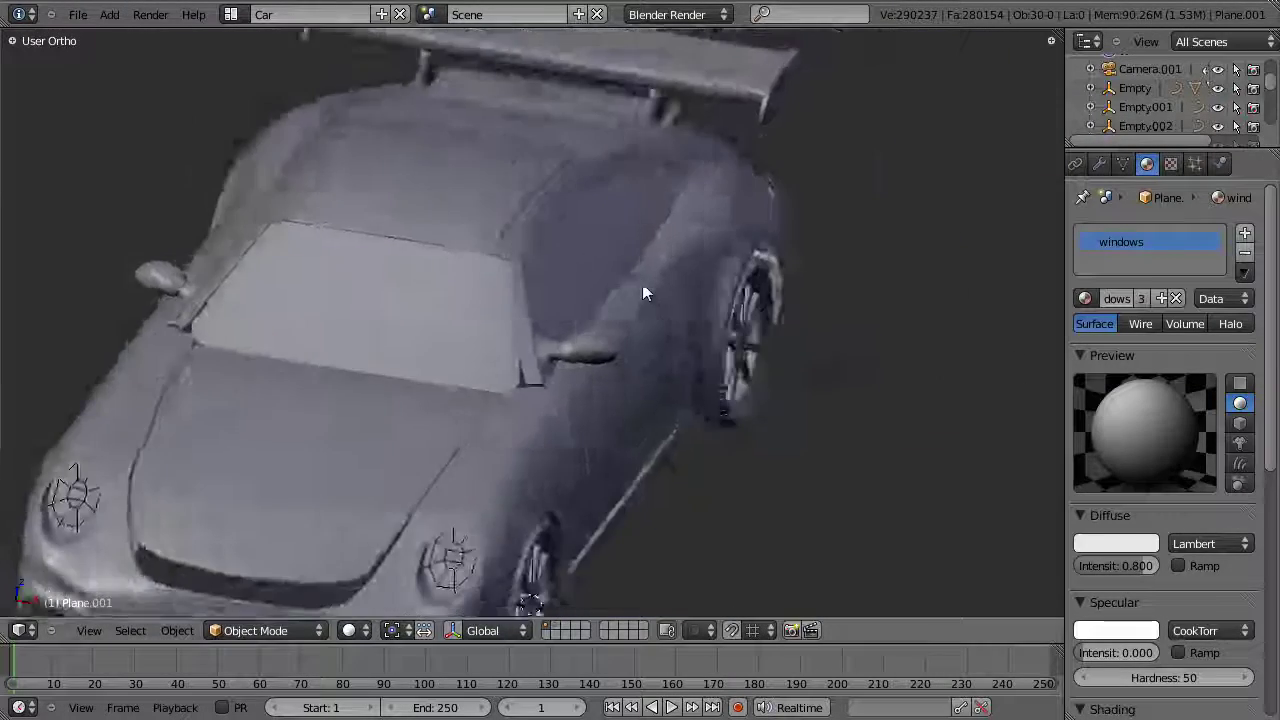
# Step: Add an edge loop close to the windshield's side edge beside the pillar and return to Object Mode
pyautogui.scroll(4, 560, 325)
pyautogui.press('Tab')
pyautogui.scroll(2, 460, 358)
pyautogui.hotkey('ctrl', 'r')
pyautogui.click(466, 277)
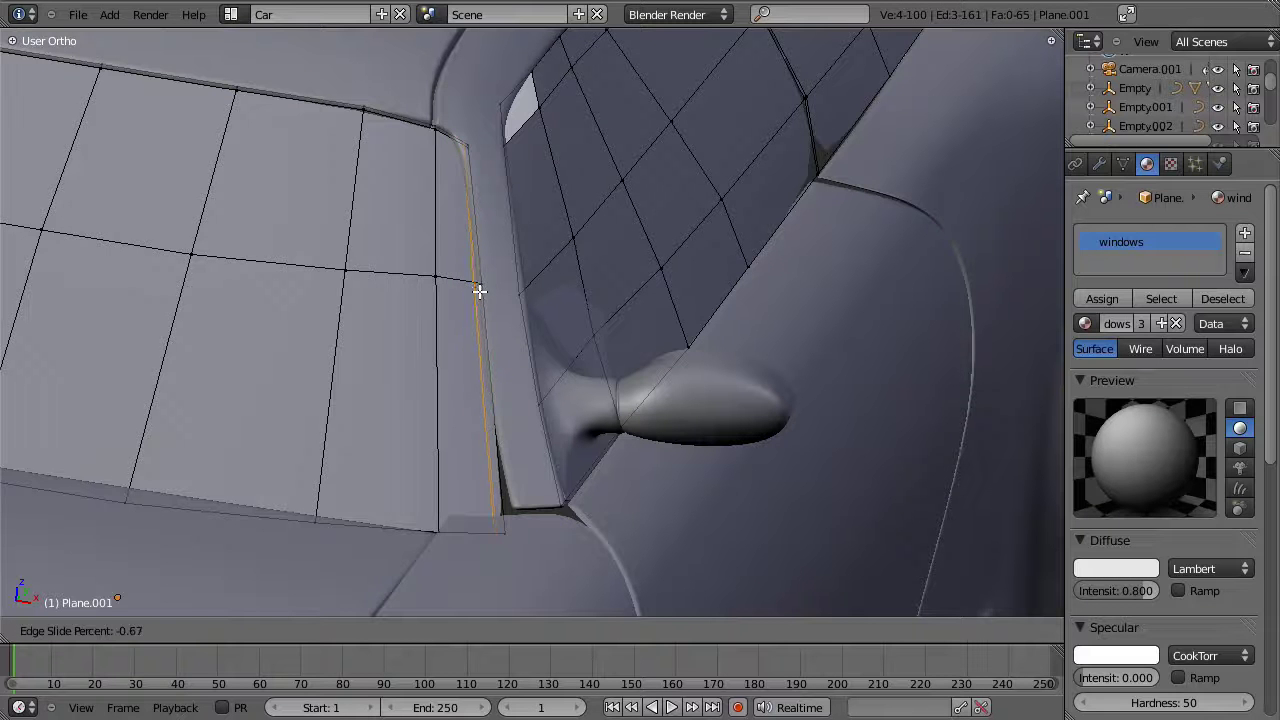
pyautogui.click(483, 293)
pyautogui.press('Tab')
# Step: Open the car body in Edit Mode and select the edge loop along the fender's gap at the door and windshield corner
pyautogui.scroll(-4, 606, 343)
pyautogui.moveTo(691, 400); pyautogui.dragTo(635, 357, button='middle')
pyautogui.scroll(3, 636, 357)
pyautogui.moveTo(626, 406); pyautogui.dragTo(780, 262, button='middle')
pyautogui.rightClick(579, 345)
pyautogui.press('Tab')
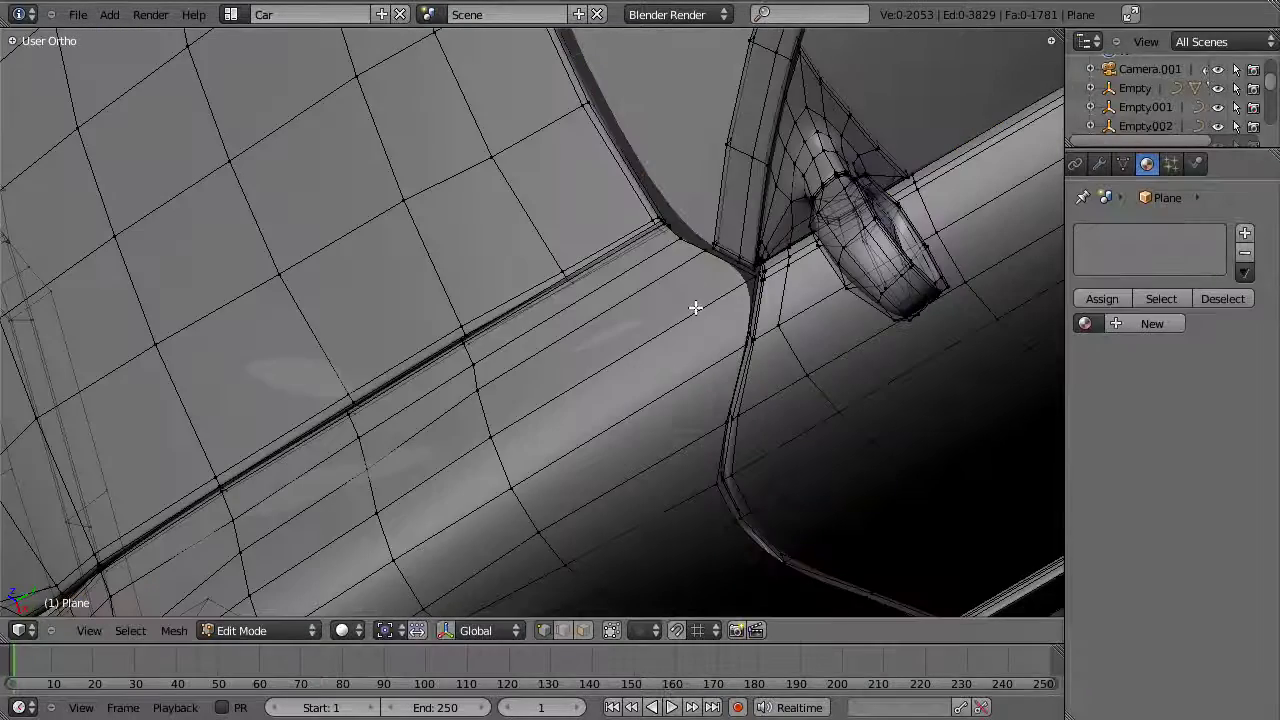
pyautogui.keyDown('alt'); pyautogui.click(688, 244); pyautogui.keyUp('alt')
# Step: Examine the selected fender edge from the windshield corner down to the side skirt behind the front wheel
pyautogui.scroll(-5, 751, 380)
pyautogui.moveTo(751, 414); pyautogui.dragTo(812, 246, button='middle')
pyautogui.scroll(4, 840, 231)
pyautogui.moveTo(651, 334); pyautogui.dragTo(757, 341, button='middle')
pyautogui.scroll(4, 757, 341)
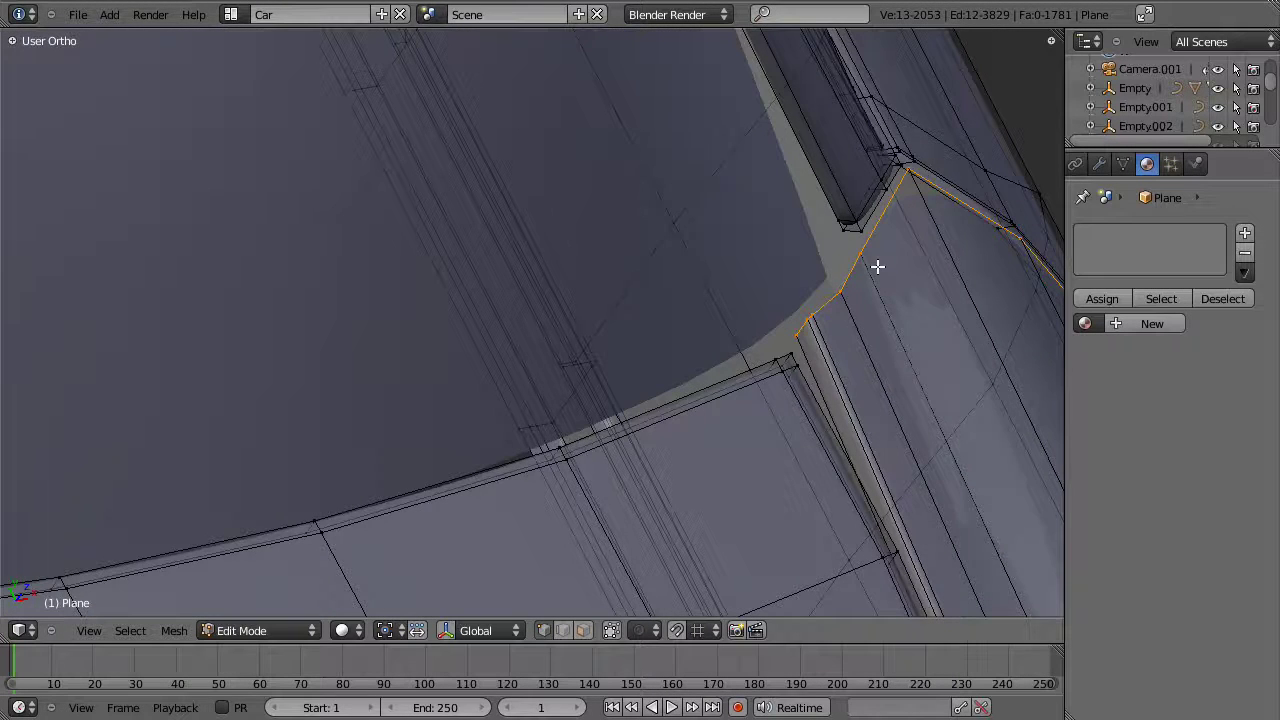
pyautogui.press('z')
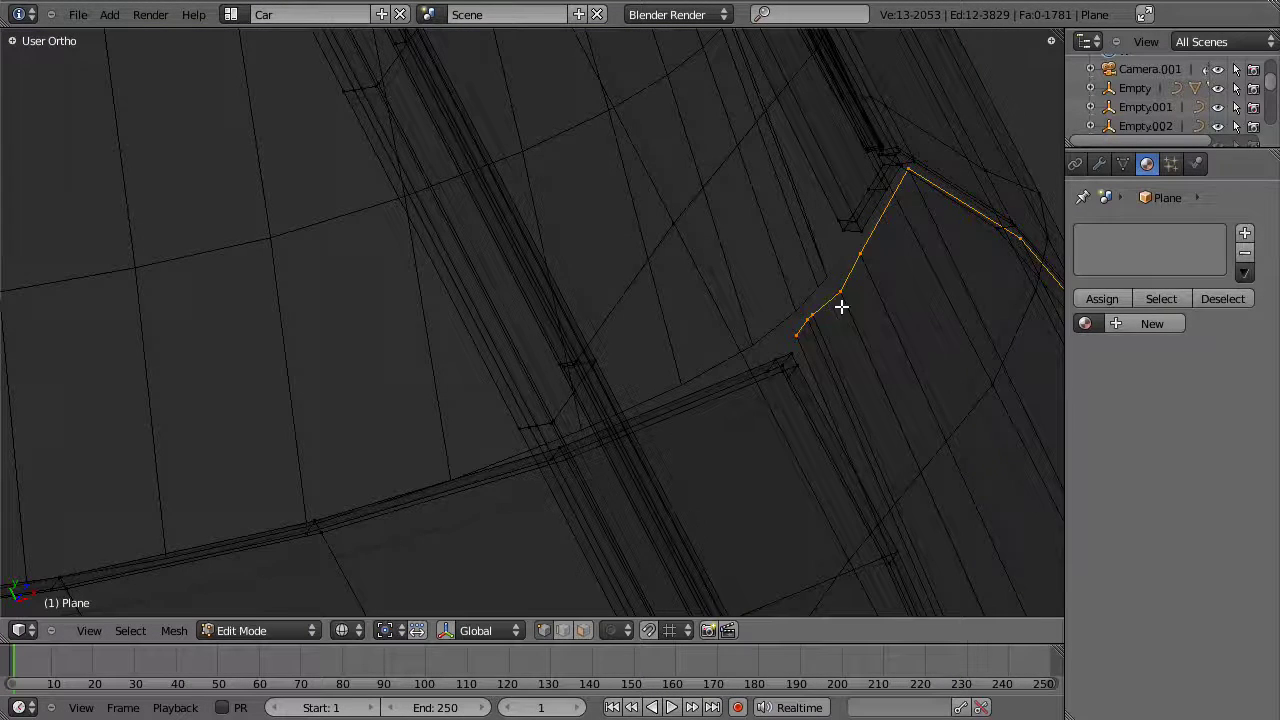
pyautogui.scroll(-4, 751, 280)
pyautogui.press('z')
pyautogui.moveTo(702, 255)
pyautogui.mouseDown(button='middle')
pyautogui.moveTo(811, 429)
pyautogui.moveTo(706, 446)
pyautogui.moveTo(626, 506)
pyautogui.moveTo(598, 176)
pyautogui.moveTo(660, 343)
pyautogui.moveTo(569, 540)
pyautogui.moveTo(606, 457)
pyautogui.mouseUp(button='middle')
pyautogui.press('z')
pyautogui.scroll(6, 606, 457)
pyautogui.press('z')
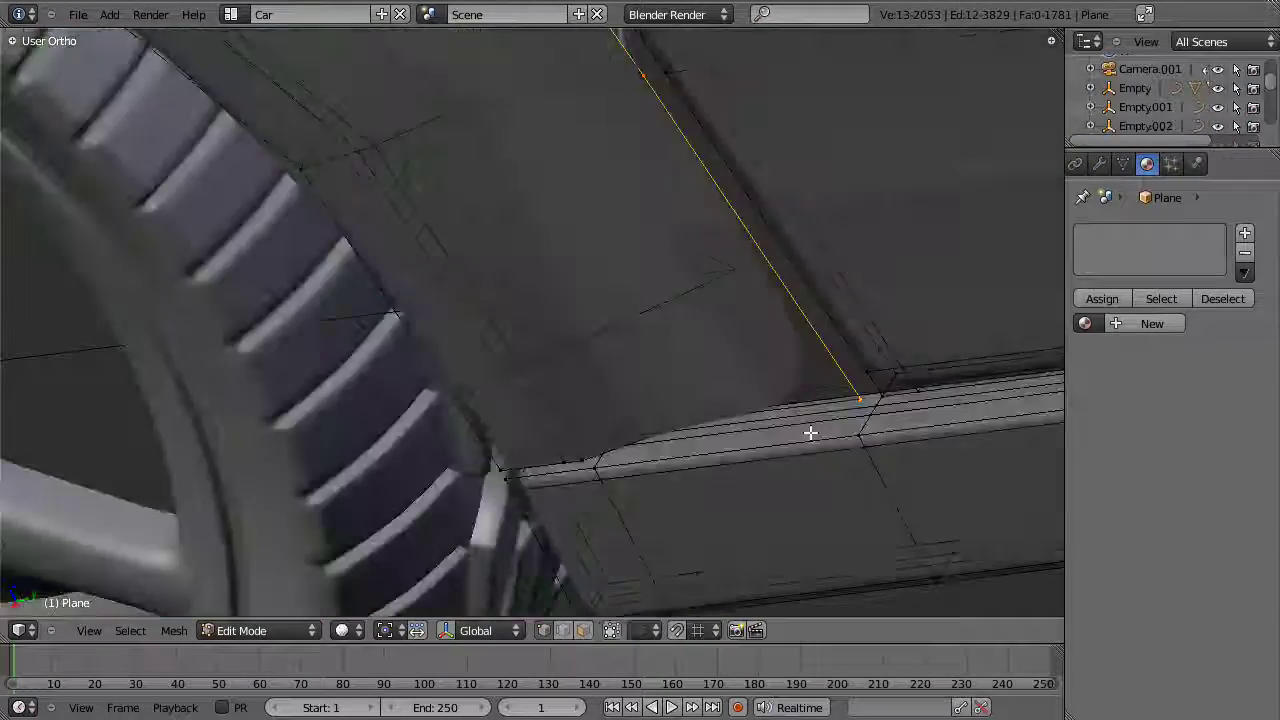
pyautogui.moveTo(703, 437)
pyautogui.mouseDown(button='middle')
pyautogui.moveTo(526, 374)
pyautogui.moveTo(563, 260)
pyautogui.moveTo(600, 326)
pyautogui.moveTo(715, 339)
pyautogui.moveTo(732, 320)
pyautogui.mouseUp(button='middle')
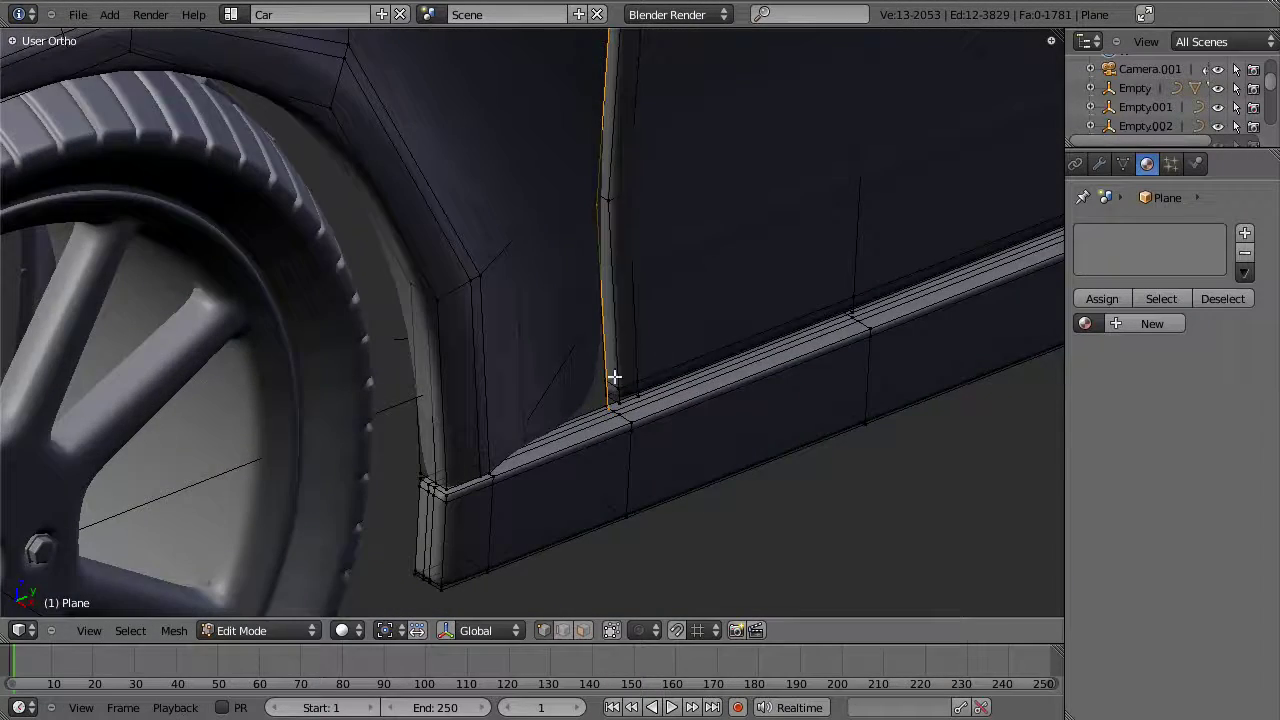
# Step: Extend the selection along the fender's lower edge above the side skirt and exclude the unneeded end vertices near the wheel arch and windshield
pyautogui.moveTo(624, 370); pyautogui.dragTo(523, 437, button='middle')
pyautogui.press('z')
pyautogui.press('z')
pyautogui.press('z')
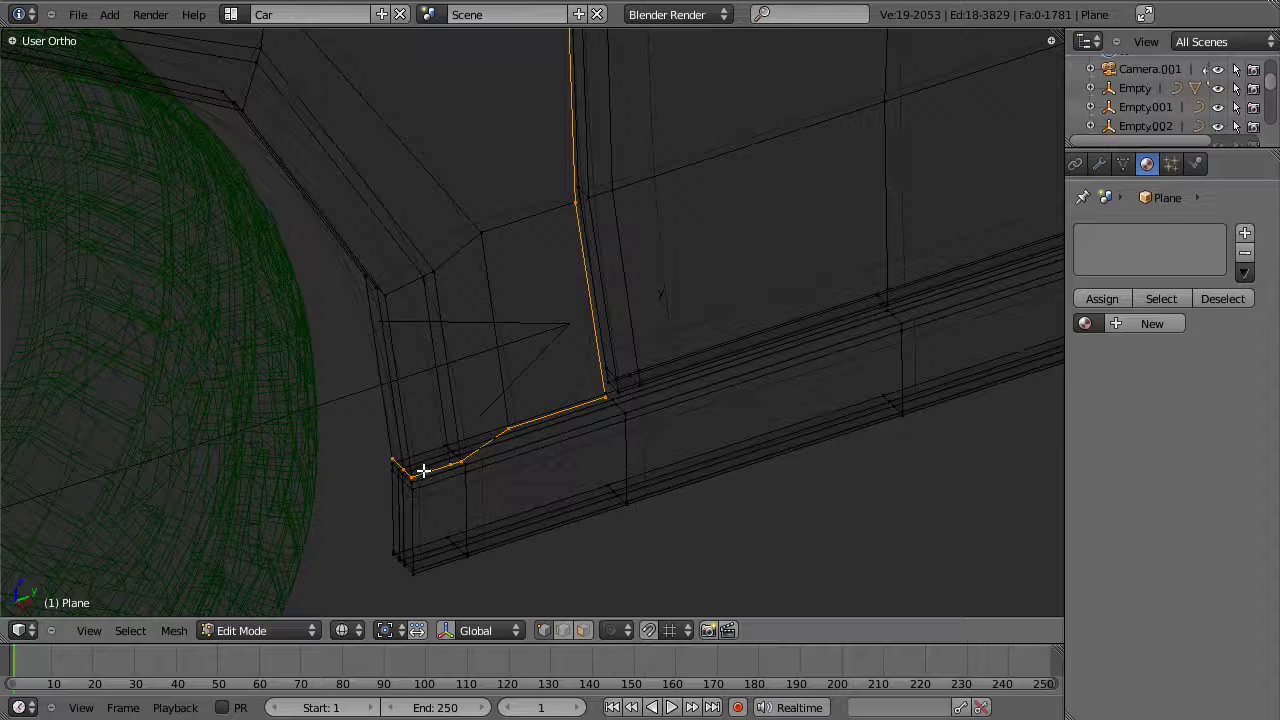
pyautogui.press('b')
pyautogui.moveTo(381, 438); pyautogui.dragTo(392, 451)
pyautogui.moveTo(395, 447); pyautogui.dragTo(627, 444, button='middle')
pyautogui.press('b')
pyautogui.moveTo(555, 216); pyautogui.dragTo(585, 268)
pyautogui.moveTo(670, 407); pyautogui.dragTo(563, 69, button='middle')
pyautogui.press('b')
pyautogui.moveTo(557, 45); pyautogui.dragTo(757, 118)
pyautogui.moveTo(757, 118); pyautogui.dragTo(706, 393, button='middle')
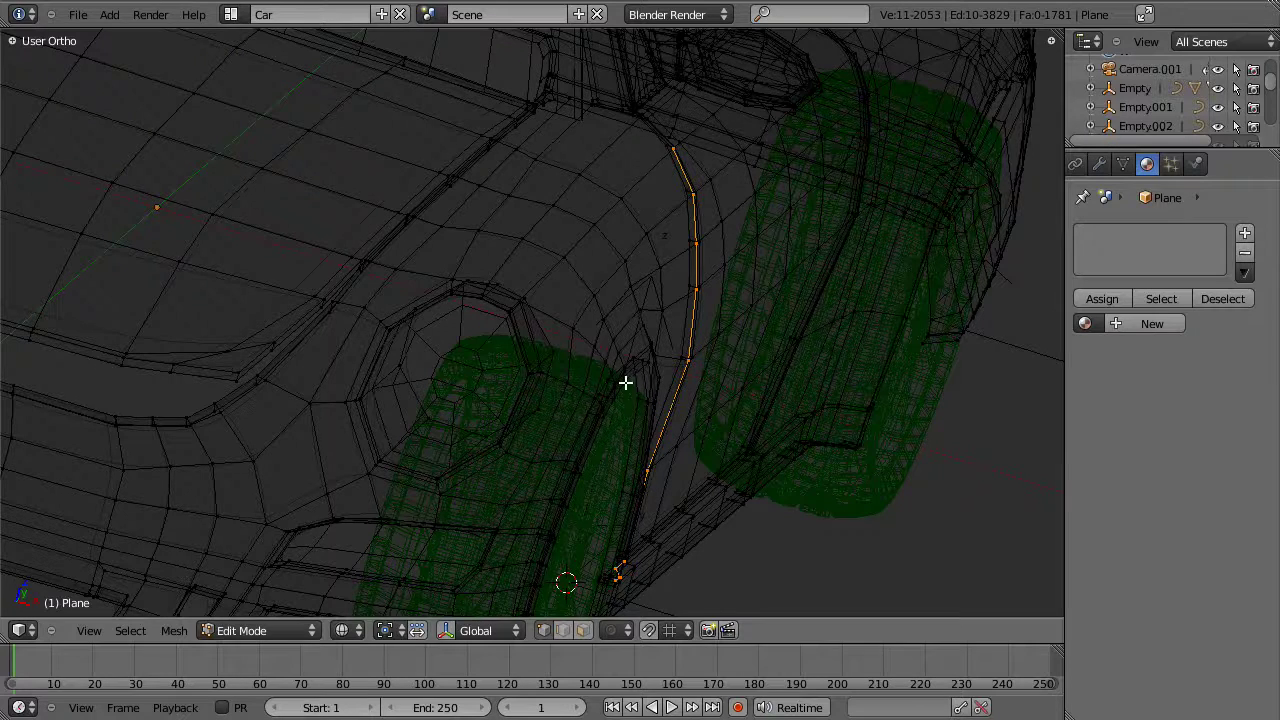
# Step: Set the snapping element to vertices with the Closest target while inspecting the fender's lower corner
pyautogui.moveTo(625, 383); pyautogui.dragTo(703, 351, button='middle')
pyautogui.scroll(3, 703, 351)
pyautogui.moveTo(714, 264); pyautogui.dragTo(709, 407, button='middle')
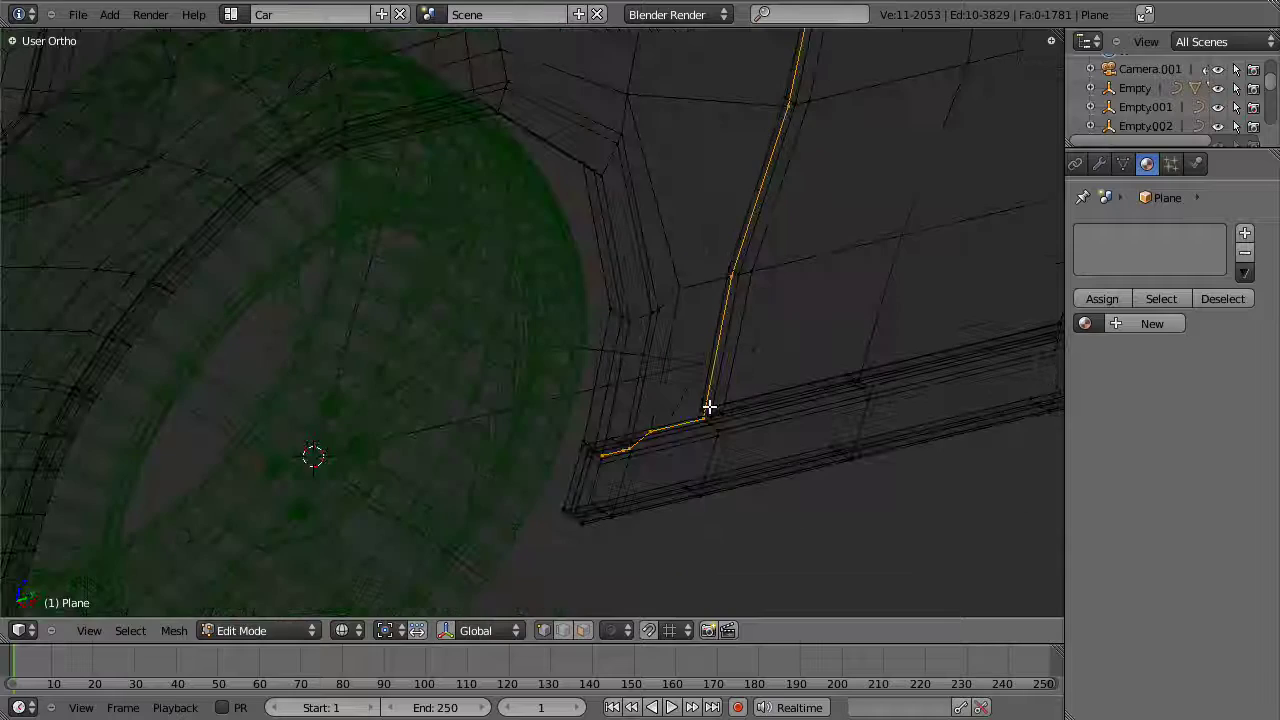
pyautogui.moveTo(676, 500); pyautogui.dragTo(672, 629, button='middle')
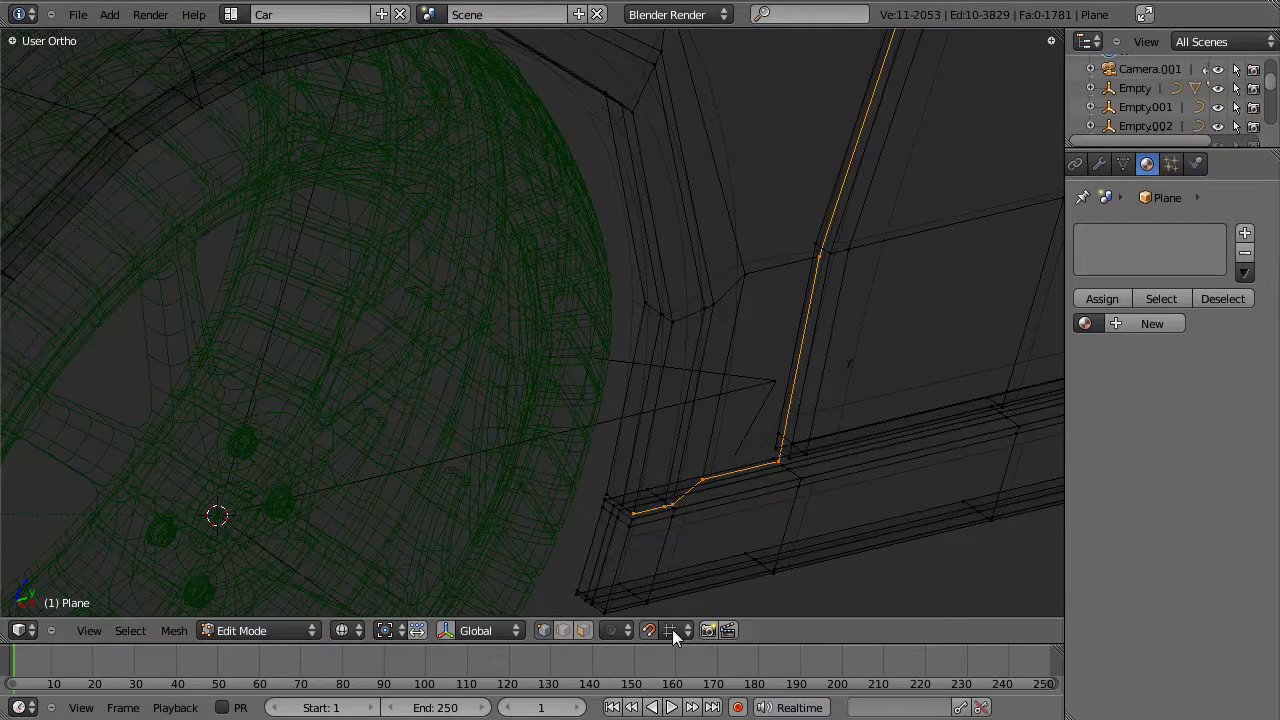
pyautogui.click(672, 629)
pyautogui.click(711, 590)
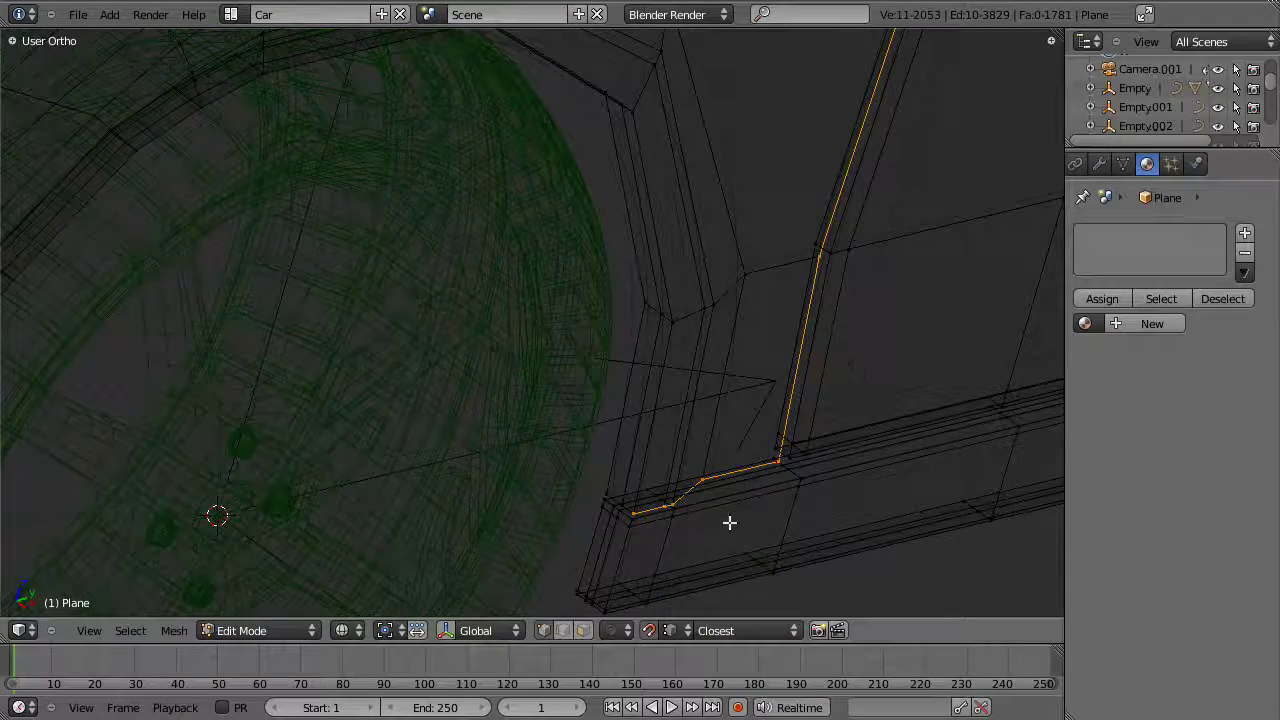
# Step: Extrude the selected fender edge inward at the side skirt, and extrude it again by -0.0293 along global X
pyautogui.moveTo(723, 551); pyautogui.dragTo(746, 423, button='middle')
pyautogui.press('g')
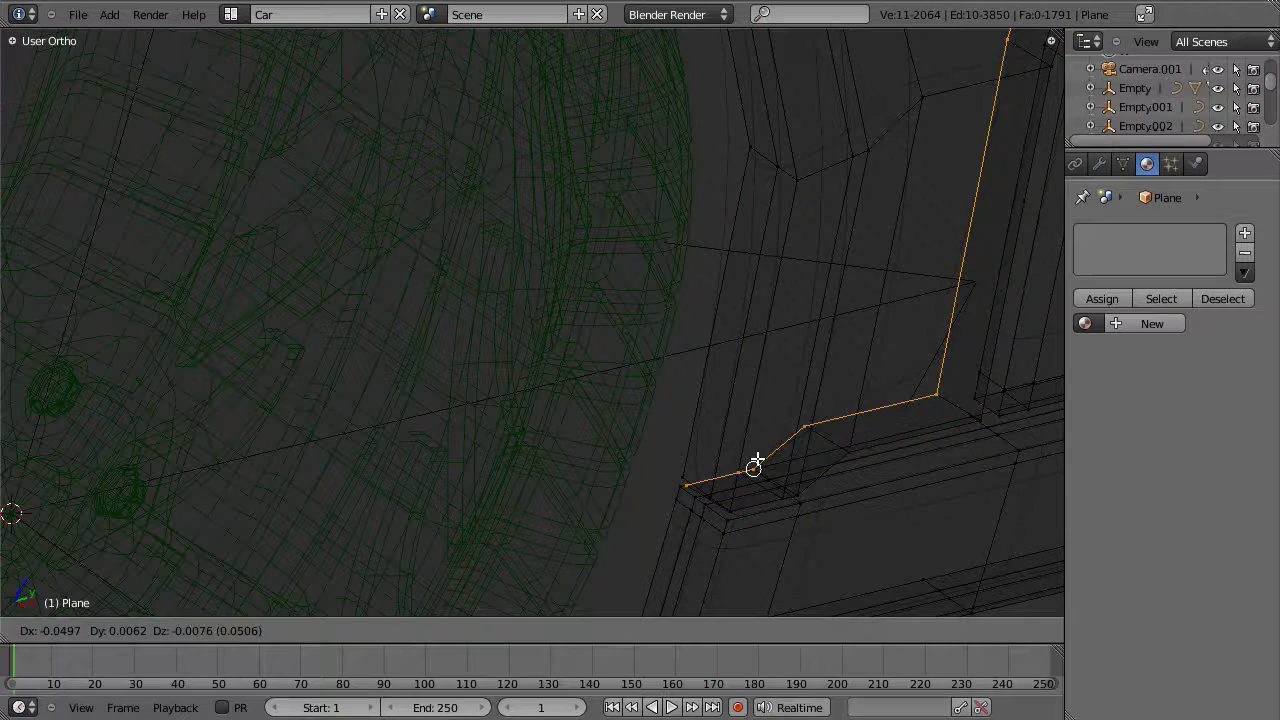
pyautogui.click(712, 497)
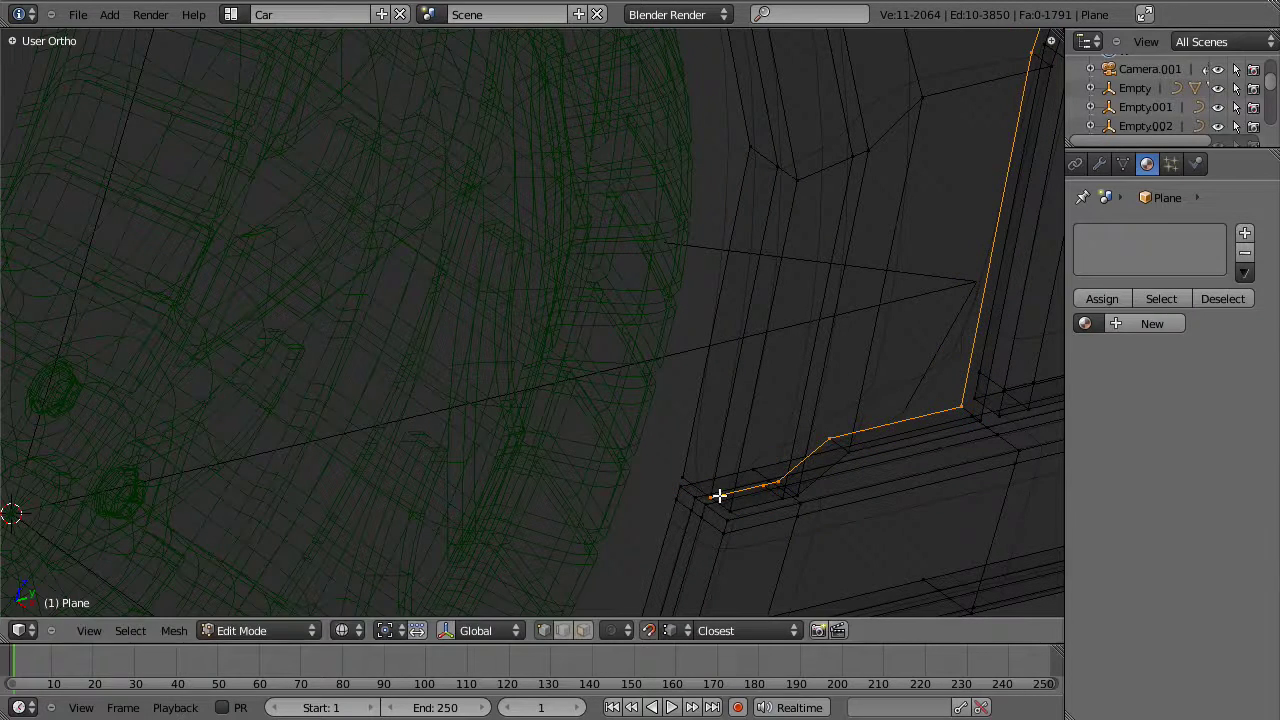
pyautogui.press('g')
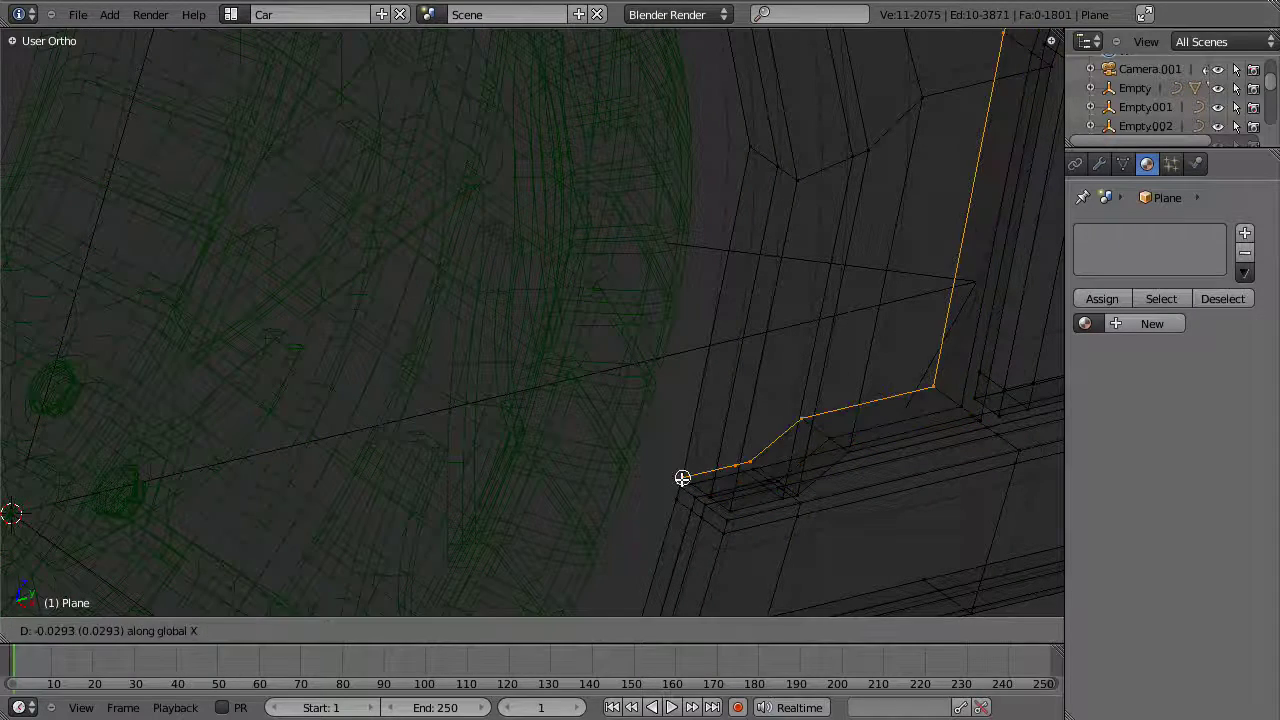
pyautogui.click(682, 476)
pyautogui.press('z')
# Step: Remove duplicate vertices across the entire car body mesh and clear the selection
pyautogui.scroll(2, 711, 469)
pyautogui.press('a')
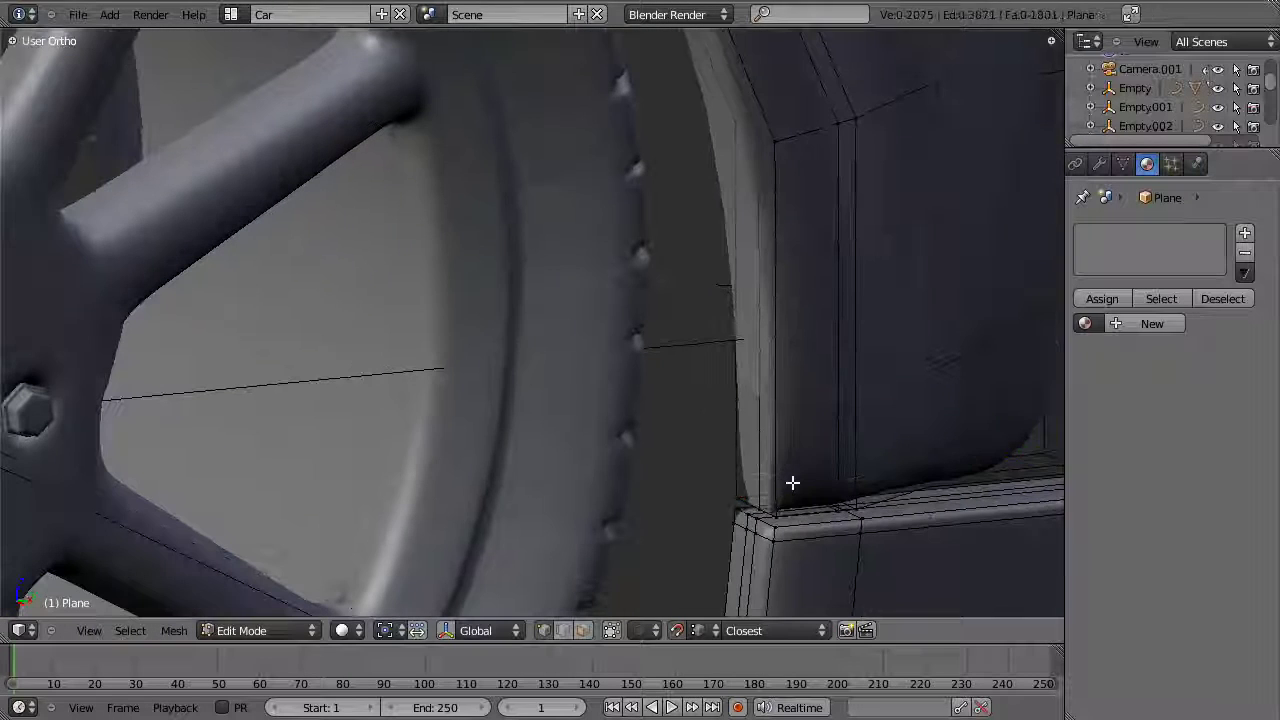
pyautogui.press('a')
pyautogui.press('w')
pyautogui.click(792, 483)
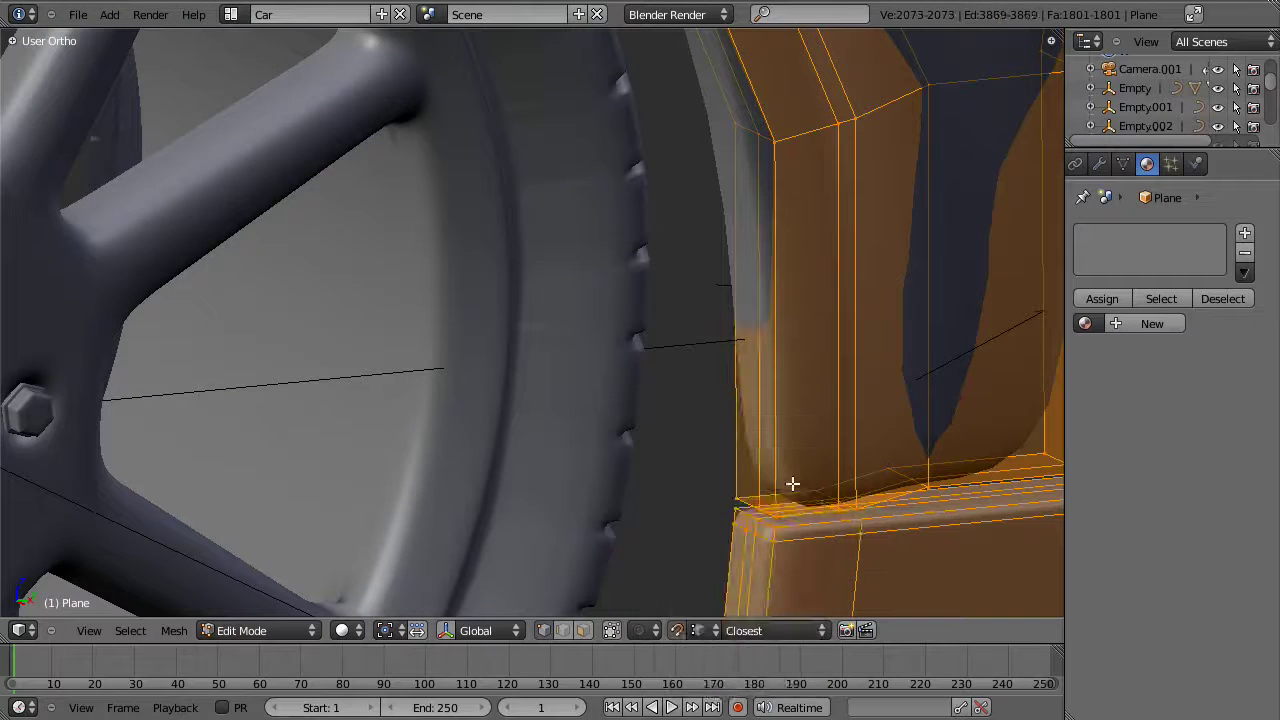
pyautogui.press('z')
pyautogui.press('a')
pyautogui.press('z')
# Step: Add an edge loop across the lower fender and slide it close to the edge above the side skirt
pyautogui.scroll(-3, 727, 497)
pyautogui.moveTo(751, 383)
pyautogui.mouseDown(button='middle')
pyautogui.moveTo(757, 364)
pyautogui.moveTo(774, 399)
pyautogui.moveTo(703, 311)
pyautogui.mouseUp(button='middle')
pyautogui.click(750, 305)
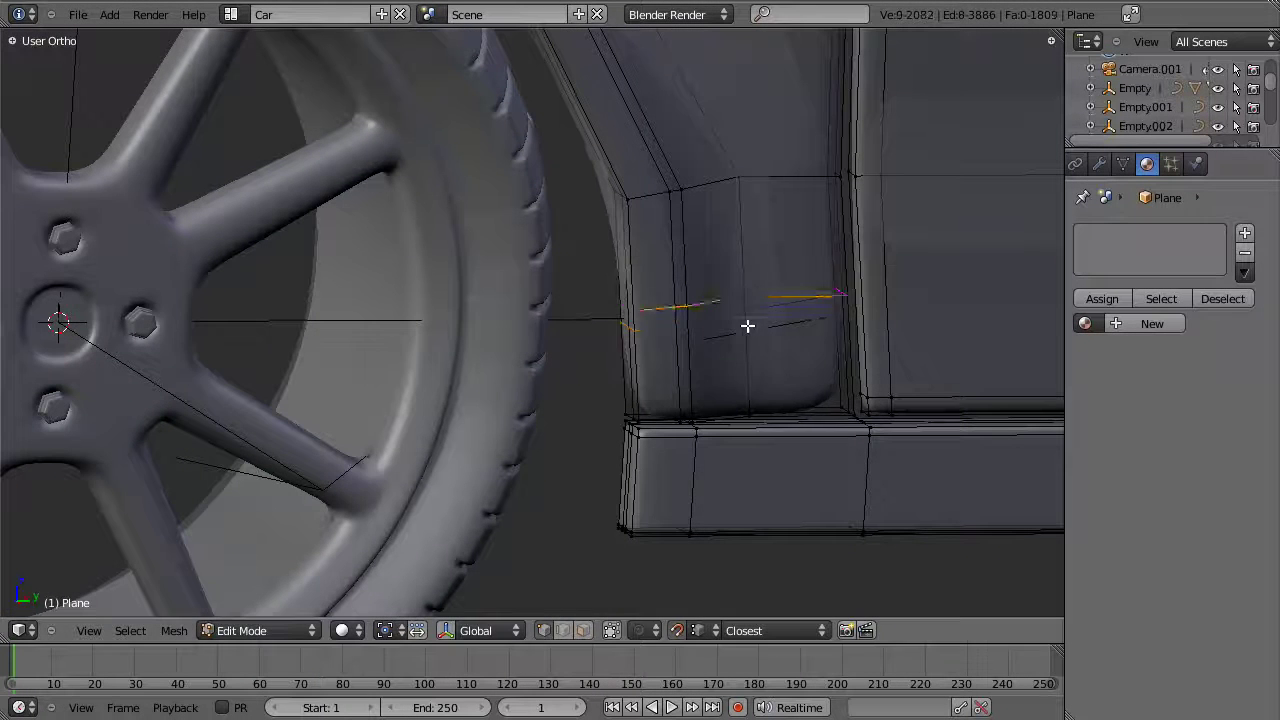
pyautogui.click(767, 408)
pyautogui.press('Tab')
pyautogui.moveTo(743, 463); pyautogui.dragTo(665, 391, button='middle')
pyautogui.press('KP_3')
pyautogui.keyDown('shift'); pyautogui.moveTo(480, 328); pyautogui.dragTo(637, 408, button='middle'); pyautogui.keyUp('shift')
pyautogui.scroll(3, 636, 408)
pyautogui.press('Tab')
pyautogui.press('Tab')
pyautogui.scroll(-2, 637, 405)
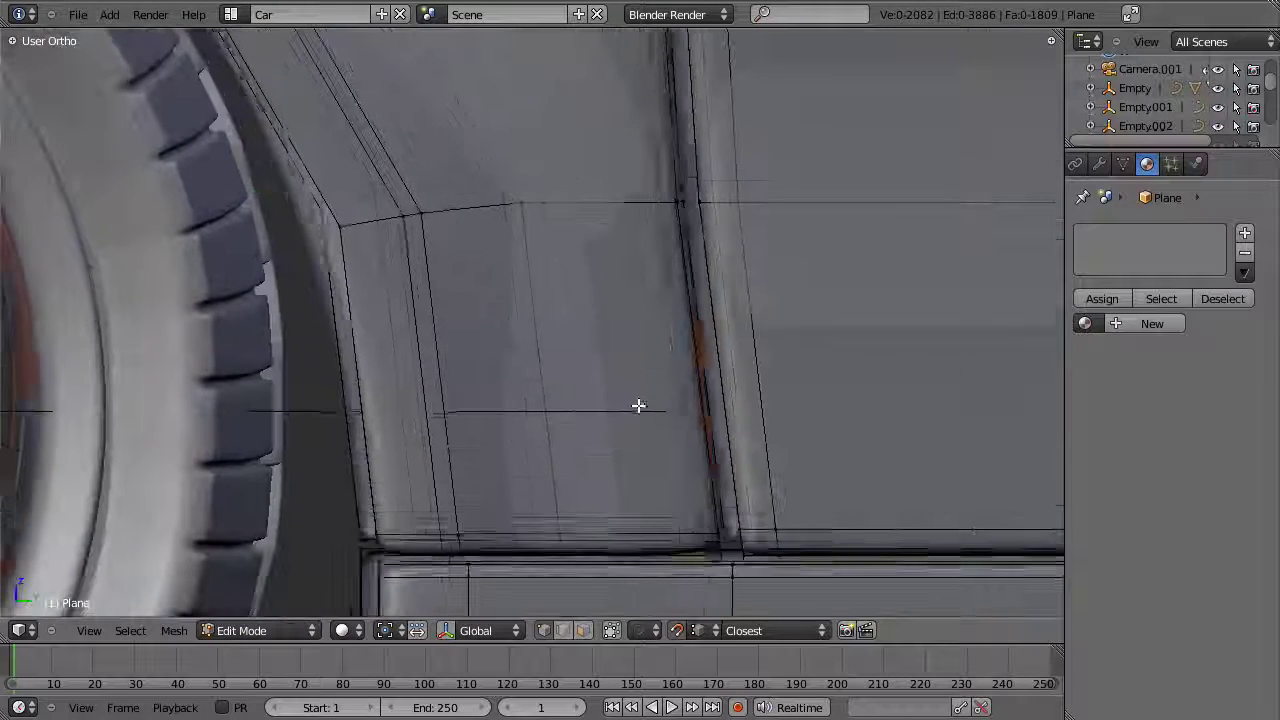
# Step: Add an edge loop along the fender's rear edge and slide it close to the door gap
pyautogui.press('KP_3')
pyautogui.scroll(-2, 650, 248)
pyautogui.keyDown('shift'); pyautogui.moveTo(646, 180); pyautogui.dragTo(623, 317, button='middle'); pyautogui.keyUp('shift')
pyautogui.press('z')
pyautogui.moveTo(527, 192); pyautogui.dragTo(527, 302, button='middle')
pyautogui.keyDown('shift'); pyautogui.moveTo(527, 517); pyautogui.dragTo(539, 185, button='middle'); pyautogui.keyUp('shift')
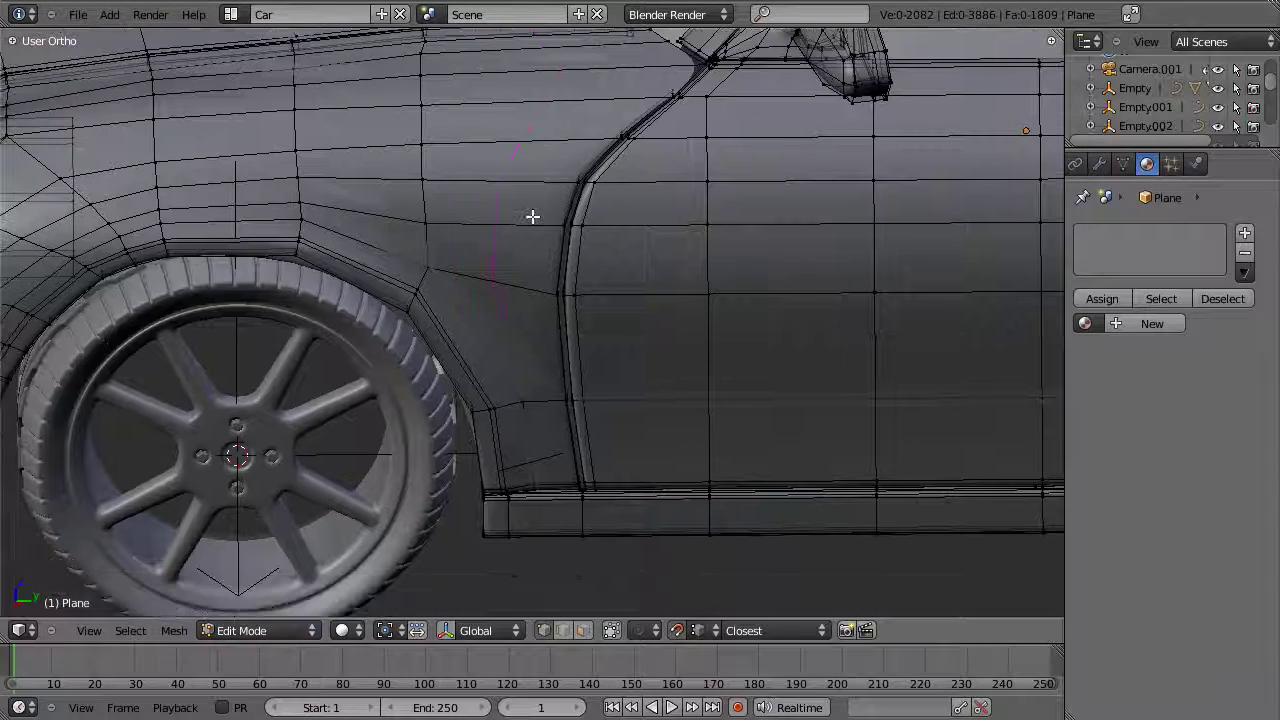
pyautogui.click(533, 216)
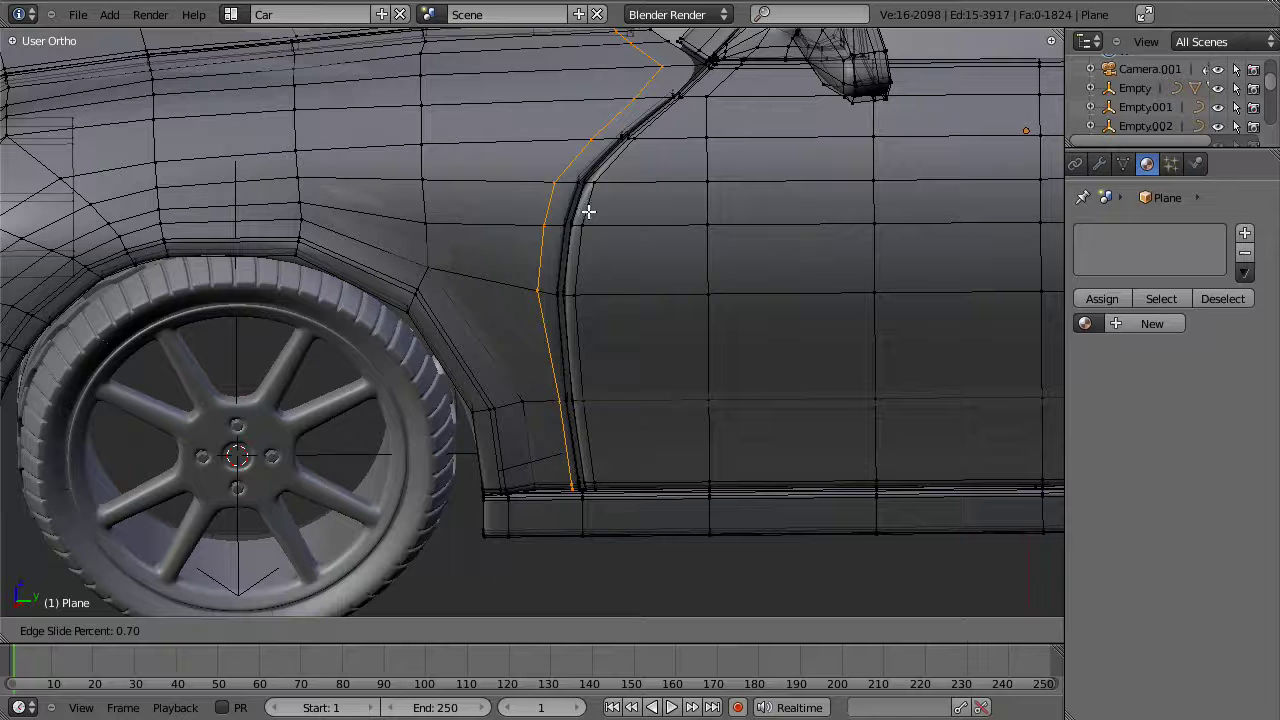
pyautogui.click(642, 214)
pyautogui.keyDown('shift'); pyautogui.moveTo(689, 565); pyautogui.dragTo(700, 371, button='middle'); pyautogui.keyUp('shift')
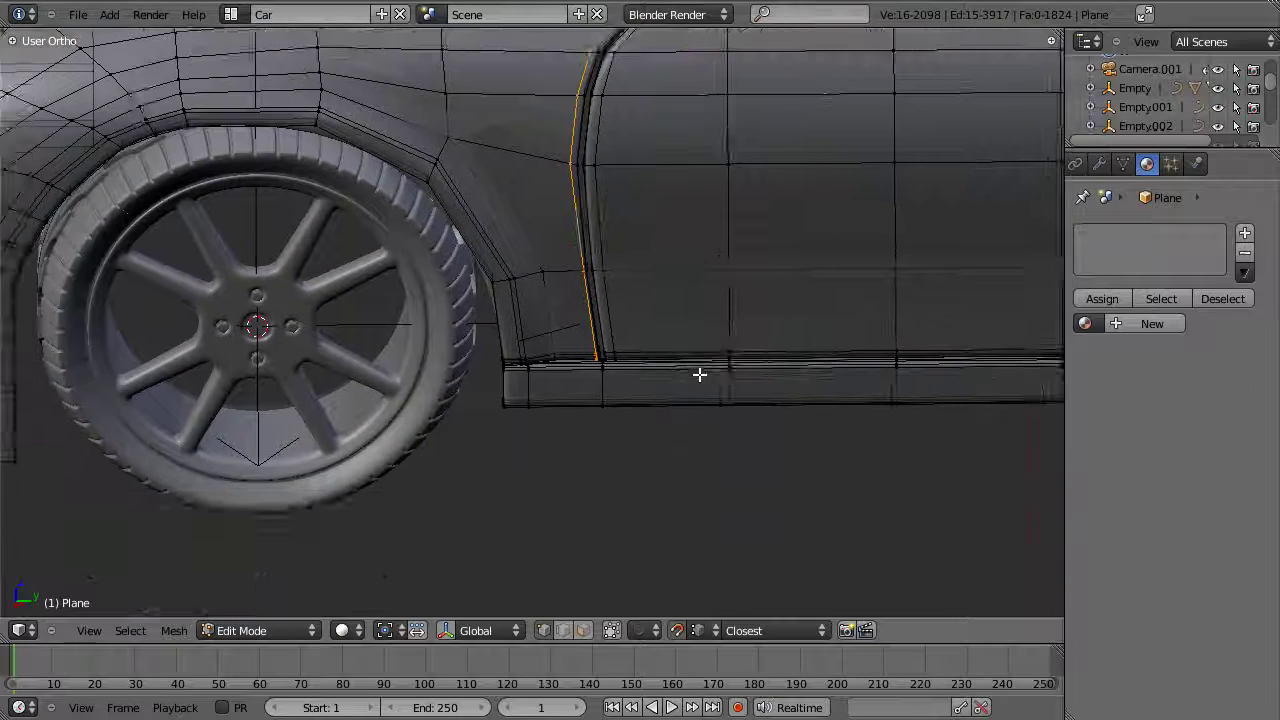
pyautogui.scroll(6, 809, 346)
pyautogui.press('Tab')
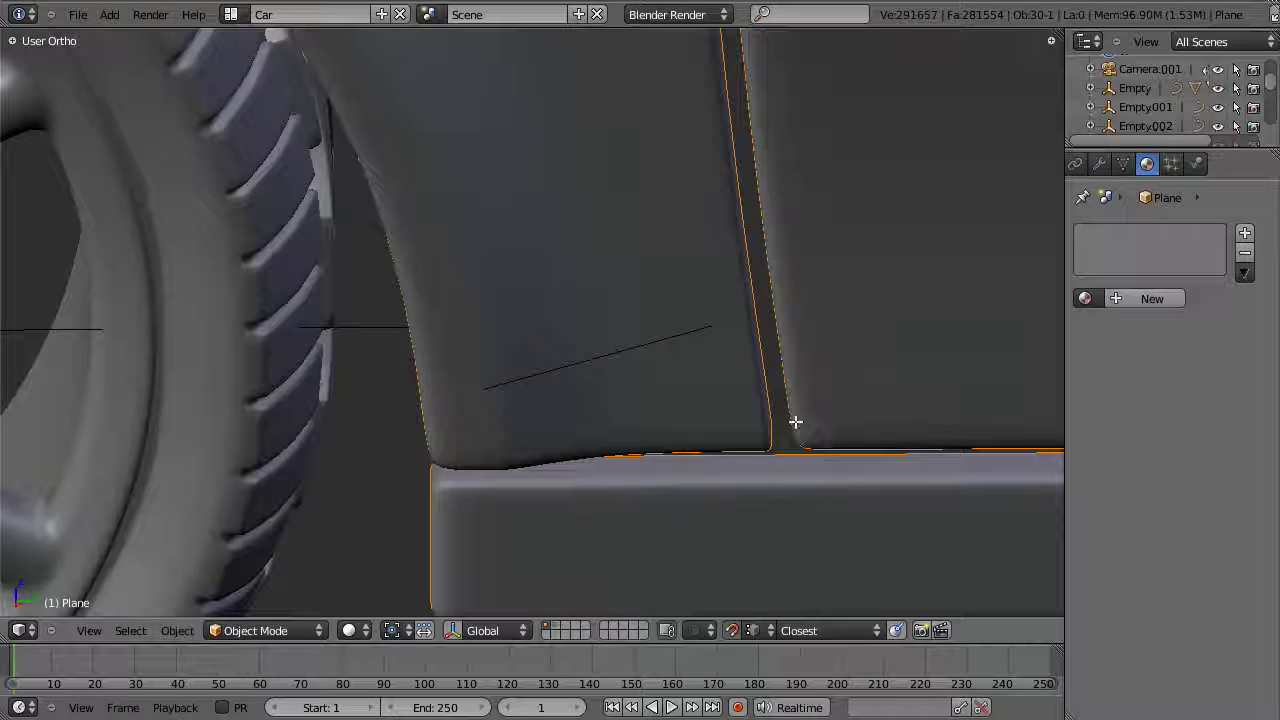
# Step: Clear the selection and select the inner edge loop around the door beside the fender gap
pyautogui.press('Tab')
pyautogui.scroll(-5, 809, 330)
pyautogui.keyDown('shift'); pyautogui.moveTo(811, 312); pyautogui.dragTo(788, 367, button='middle'); pyautogui.keyUp('shift')
pyautogui.press('a')
pyautogui.press('z')
pyautogui.scroll(3, 664, 229)
pyautogui.keyDown('alt'); pyautogui.rightClick(631, 233); pyautogui.keyUp('alt')
pyautogui.scroll(-3, 663, 412)
# Step: Exclude the bottom, rear and opposite-side parts of the door loop from the selection
pyautogui.press('b')
pyautogui.moveTo(621, 372); pyautogui.dragTo(738, 608, button='middle')
pyautogui.scroll(-4, 708, 326)
pyautogui.press('b')
pyautogui.moveTo(586, 297); pyautogui.dragTo(986, 486, button='middle')
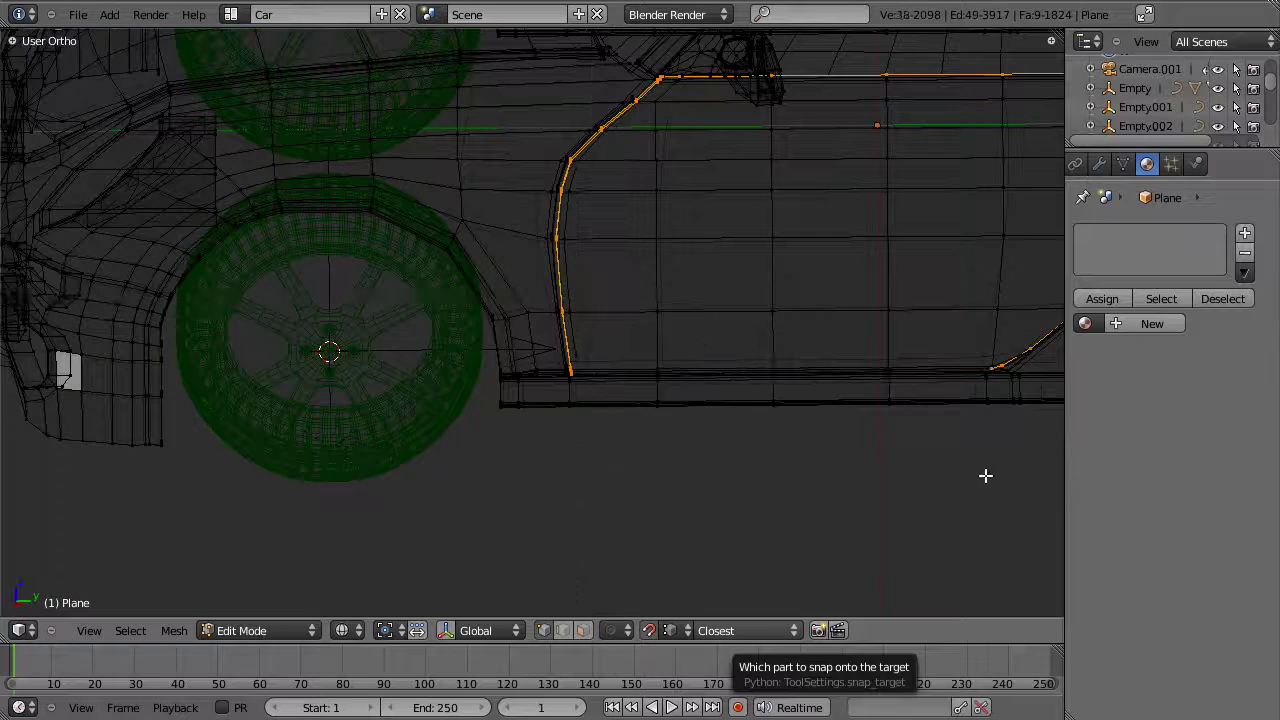
pyautogui.scroll(-3, 651, 137)
pyautogui.press('b')
pyautogui.moveTo(655, 115); pyautogui.dragTo(871, 426, button='middle')
pyautogui.scroll(-4, 683, 143)
pyautogui.press('b')
pyautogui.moveTo(460, 107); pyautogui.dragTo(583, 245, button='middle')
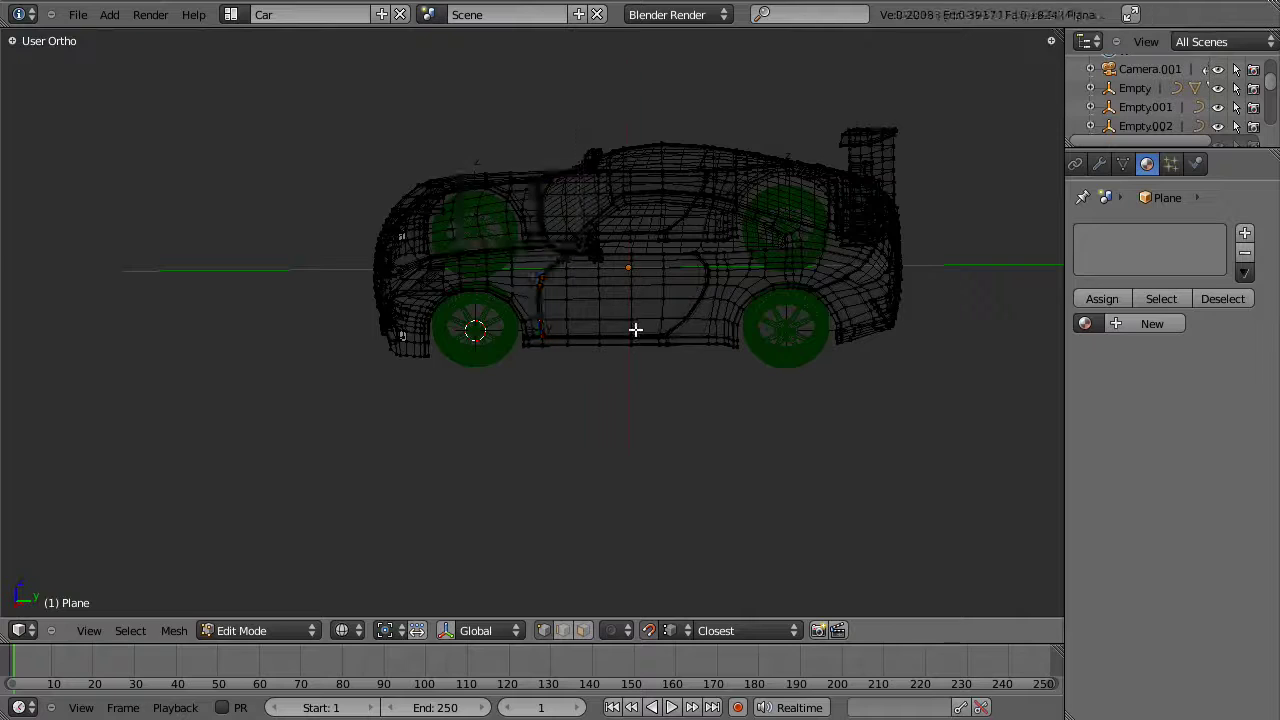
# Step: Exclude the window-line vertices so only the strip along the door's front edge remains selected
pyautogui.scroll(8, 565, 295)
pyautogui.press('z')
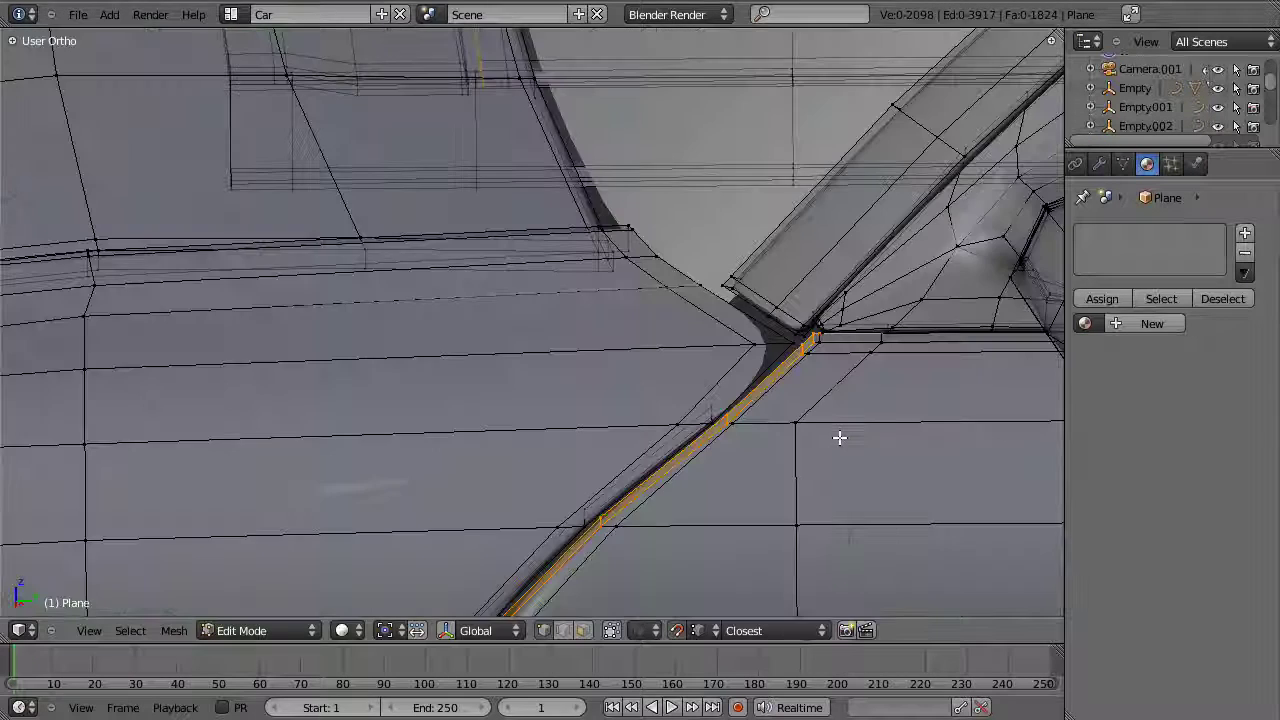
pyautogui.scroll(3, 792, 402)
pyautogui.press('z')
pyautogui.keyDown('shift'); pyautogui.rightClick(855, 266); pyautogui.keyUp('shift')
pyautogui.press('z')
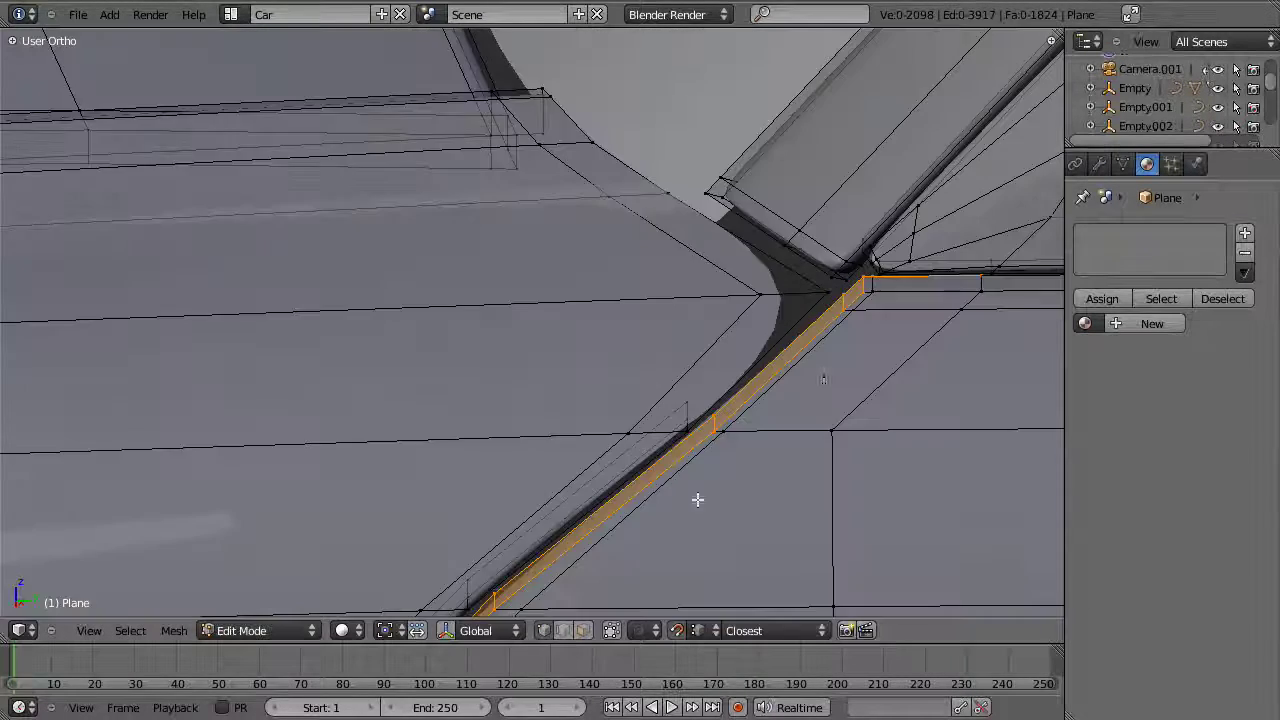
pyautogui.scroll(1, 823, 384)
pyautogui.press('z')
pyautogui.press('b')
pyautogui.moveTo(974, 209); pyautogui.dragTo(1096, 356, button='middle')
pyautogui.scroll(-2, 980, 280)
pyautogui.press('b')
pyautogui.moveTo(868, 196); pyautogui.dragTo(944, 366, button='middle')
pyautogui.press('z')
pyautogui.press('z')
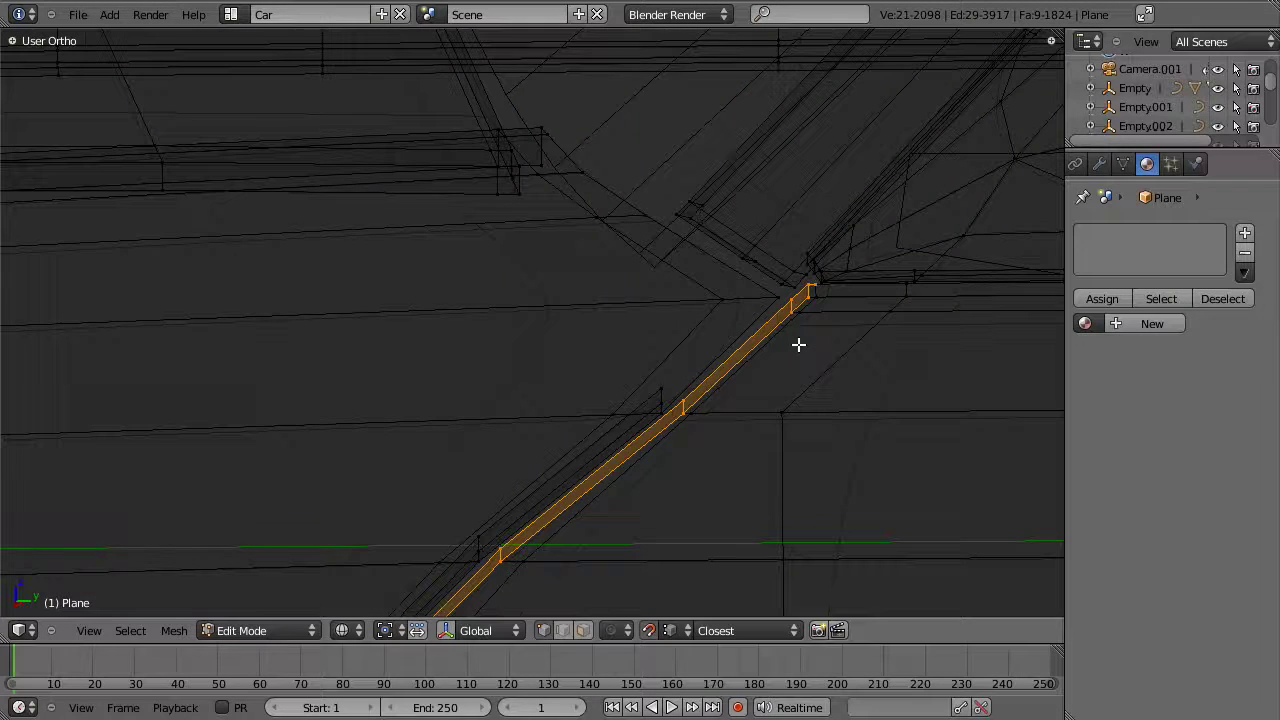
# Step: Grow the selection to the faces bordering the door's front strip and try to move it along global Y
pyautogui.press('ctrl+KP_Add')
pyautogui.scroll(-6, 720, 454)
pyautogui.press('z')
pyautogui.scroll(-4, 697, 286)
pyautogui.scroll(9, 660, 509)
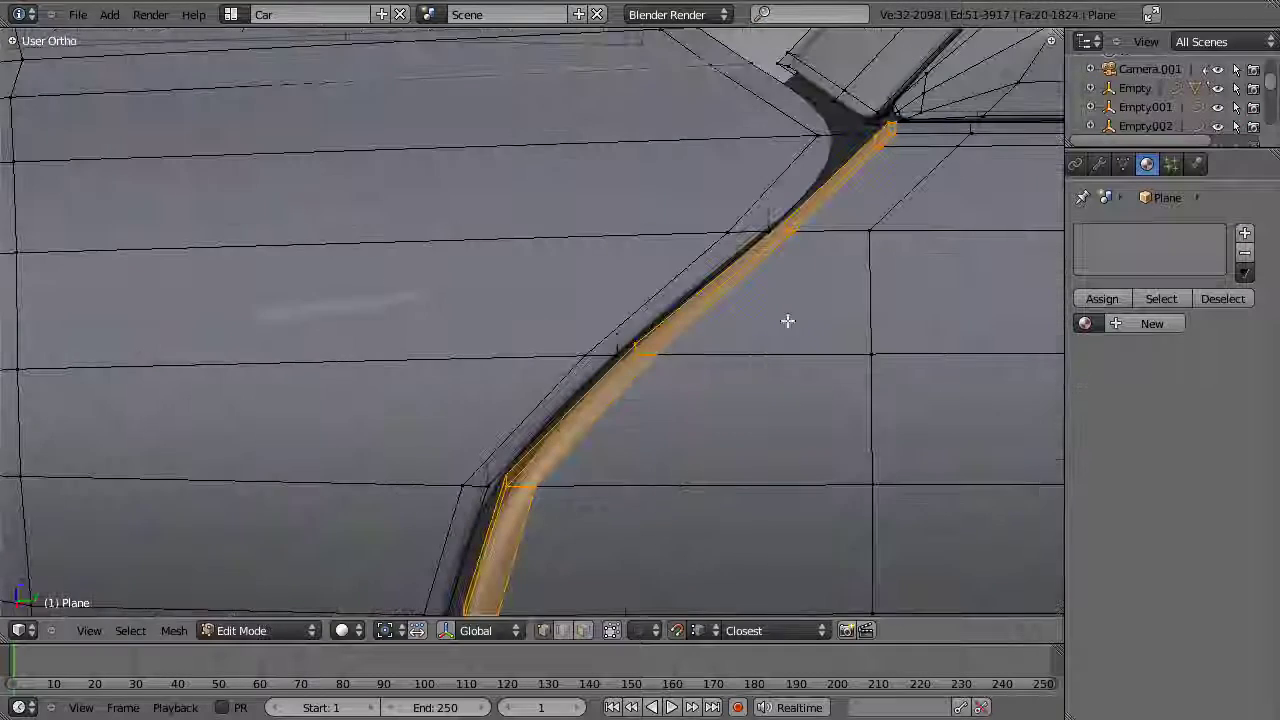
pyautogui.press('g')
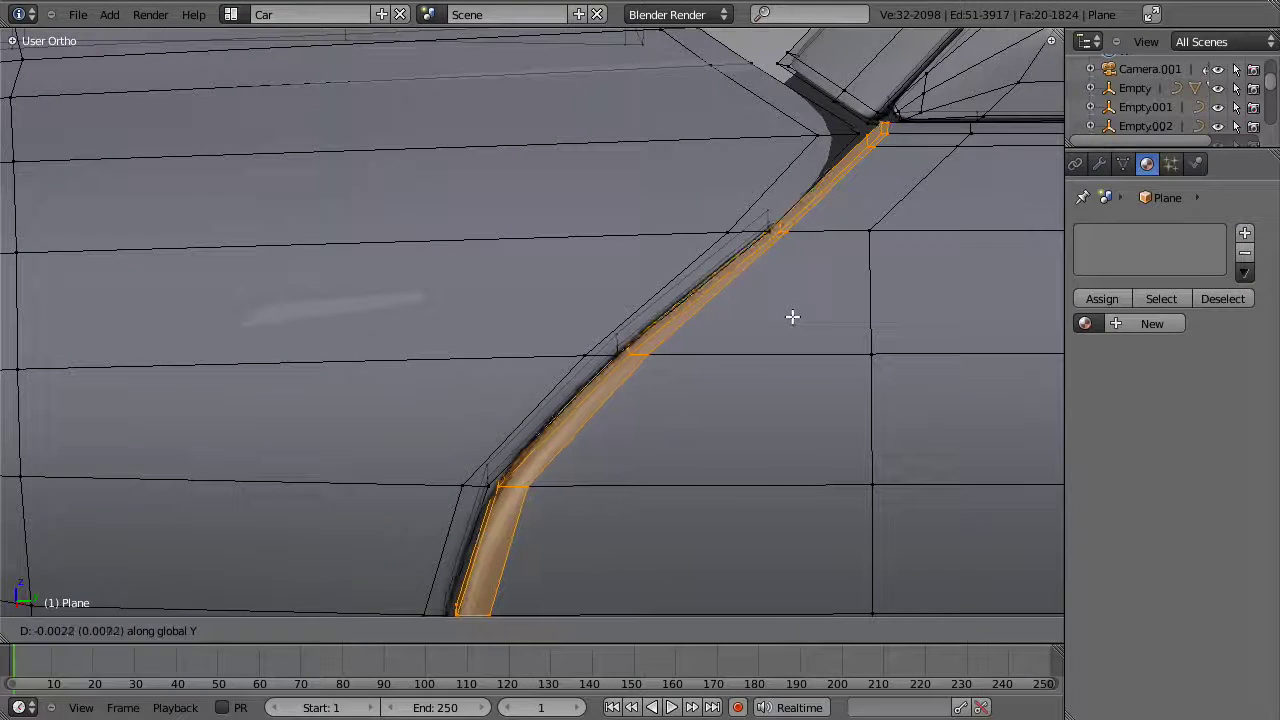
pyautogui.rightClick(791, 314)
# Step: Exclude the strip's upper diagonal part from the selection and move the remaining lower part slightly along global Y
pyautogui.press('z')
pyautogui.press('b')
pyautogui.moveTo(716, 77); pyautogui.dragTo(1035, 350, button='middle')
pyautogui.press('b')
pyautogui.moveTo(371, 174)
pyautogui.mouseDown(button='middle')
pyautogui.moveTo(703, 477)
pyautogui.moveTo(745, 470)
pyautogui.mouseUp(button='middle')
pyautogui.press('z')
pyautogui.moveTo(620, 541)
pyautogui.keyDown('shift'); pyautogui.mouseDown(button='middle')
pyautogui.moveTo(761, 376)
pyautogui.moveTo(677, 380)
pyautogui.mouseUp(button='middle'); pyautogui.keyUp('shift')
pyautogui.press('g')
pyautogui.press('y')
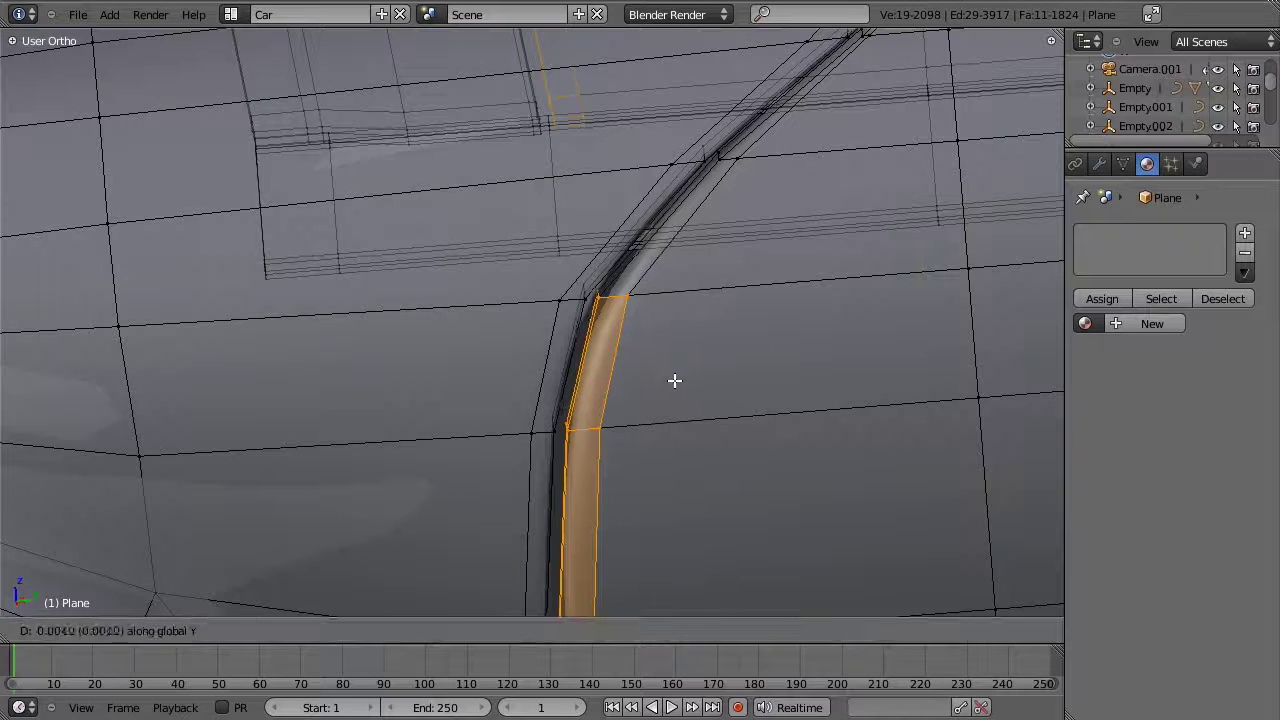
pyautogui.click(669, 383)
# Step: Exclude the topmost remaining strip vertices from the selection and examine the gap between fender and door in Object Mode
pyautogui.press('b')
pyautogui.moveTo(463, 212); pyautogui.dragTo(646, 314, button='middle')
pyautogui.press('z')
pyautogui.press('b')
pyautogui.press('Escape')
pyautogui.press('z')
pyautogui.moveTo(714, 603)
pyautogui.keyDown('shift'); pyautogui.mouseDown(button='middle')
pyautogui.moveTo(817, 94)
pyautogui.moveTo(803, 112)
pyautogui.mouseUp(button='middle'); pyautogui.keyUp('shift')
pyautogui.scroll(-3, 741, 438)
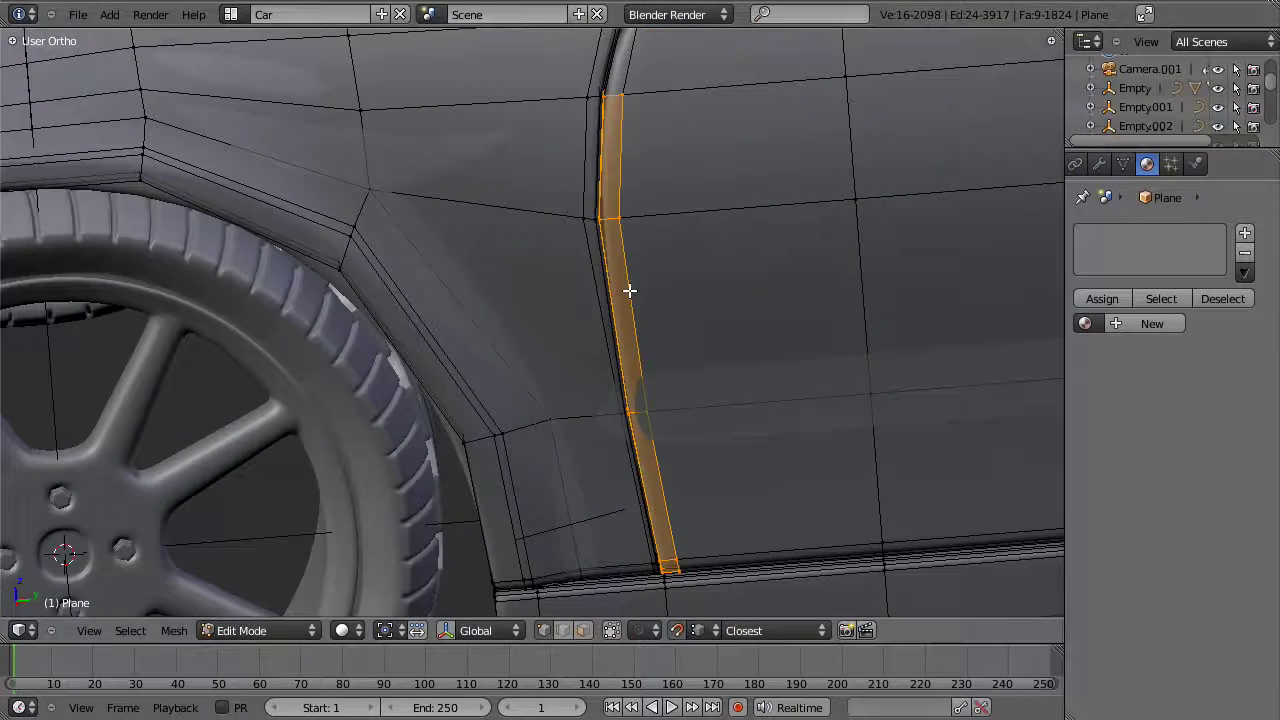
pyautogui.press('Tab')
pyautogui.scroll(-5, 660, 376)
pyautogui.press('a')
pyautogui.keyDown('shift'); pyautogui.moveTo(614, 250); pyautogui.dragTo(652, 348, button='middle'); pyautogui.keyUp('shift')
pyautogui.scroll(-2, 590, 349)
pyautogui.scroll(4, 652, 348)
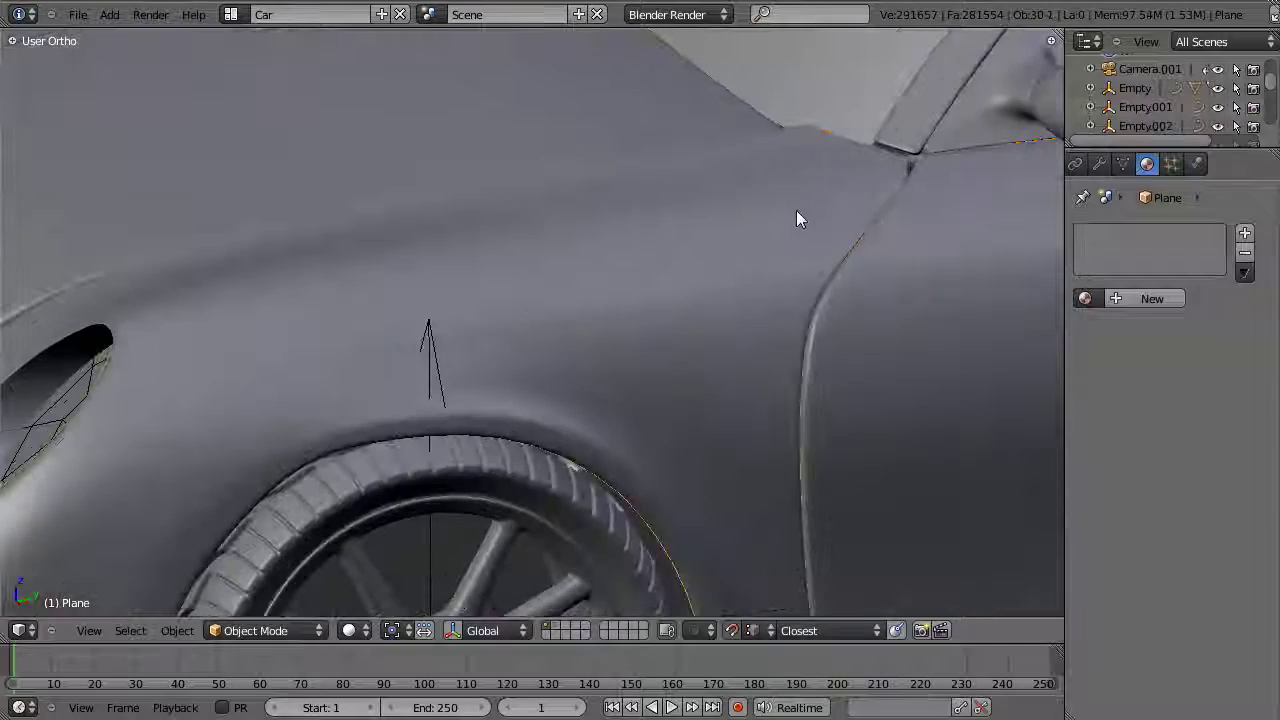
# Step: Select the fender's upper rear edge below the windshield corner, excluding the vertices that run down the door gap
pyautogui.press('Tab')
pyautogui.scroll(4, 823, 320)
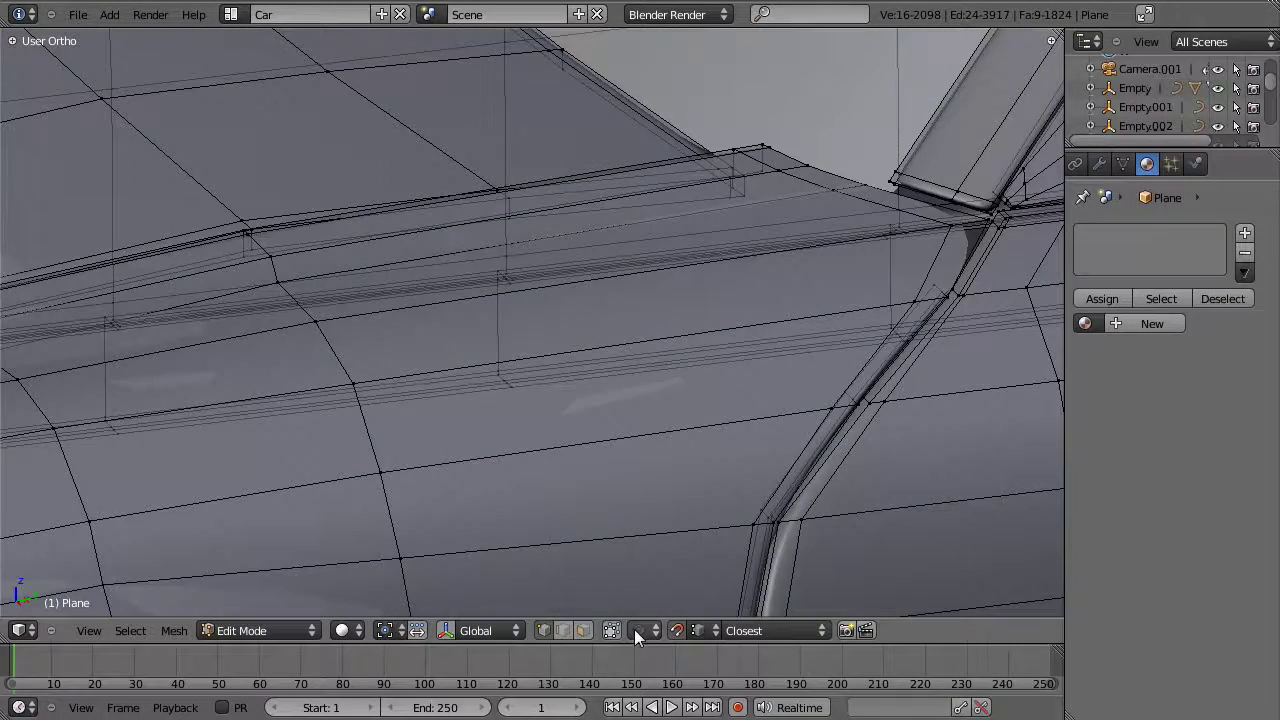
pyautogui.moveTo(763, 406); pyautogui.dragTo(831, 397, button='middle')
pyautogui.press('z')
pyautogui.press('a')
pyautogui.press('z')
pyautogui.press('z')
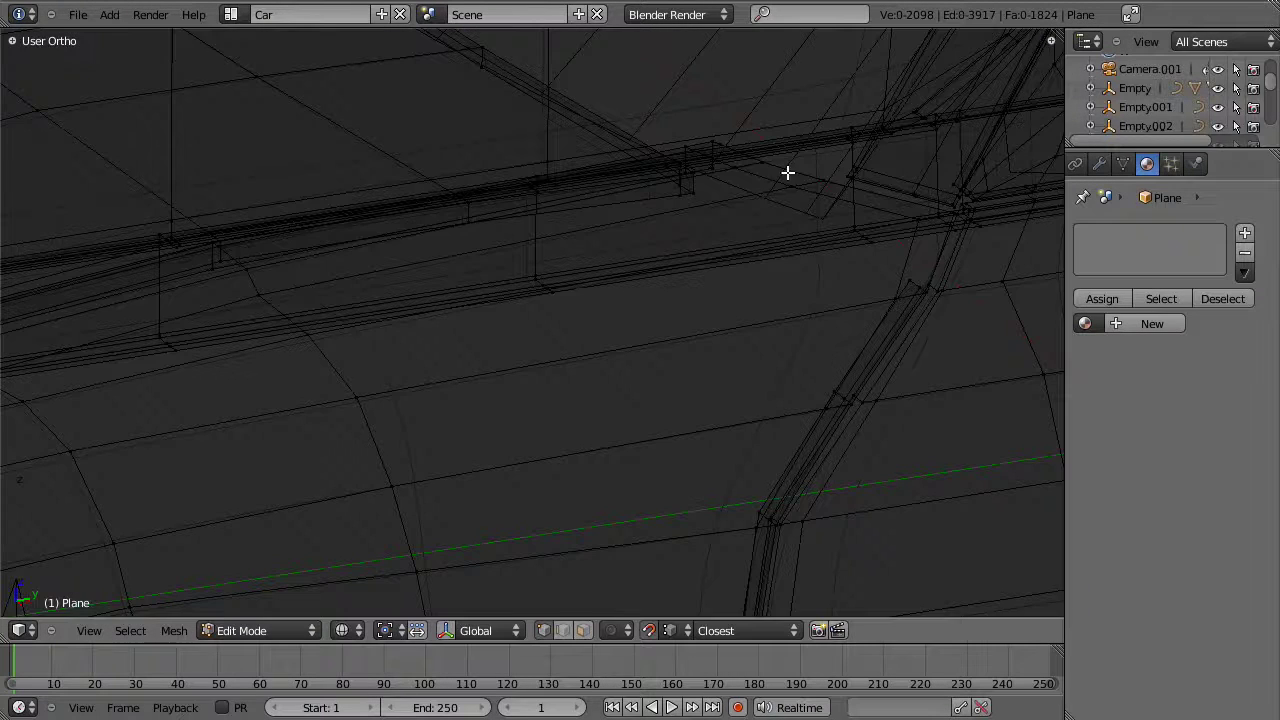
pyautogui.moveTo(1005, 337); pyautogui.dragTo(542, 414, button='middle')
pyautogui.press('b')
pyautogui.moveTo(546, 300); pyautogui.dragTo(583, 340)
pyautogui.press('b')
pyautogui.moveTo(743, 396); pyautogui.dragTo(775, 451)
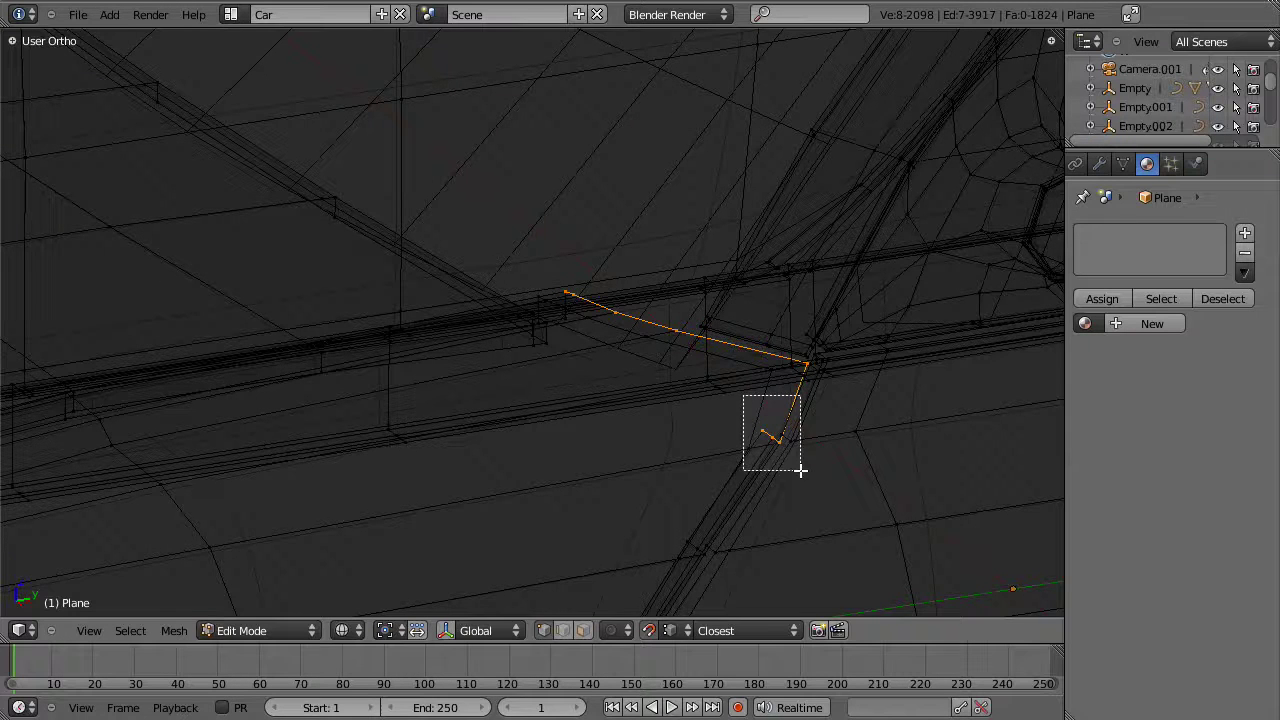
pyautogui.scroll(3, 789, 454)
pyautogui.moveTo(801, 471); pyautogui.dragTo(820, 446, button='middle')
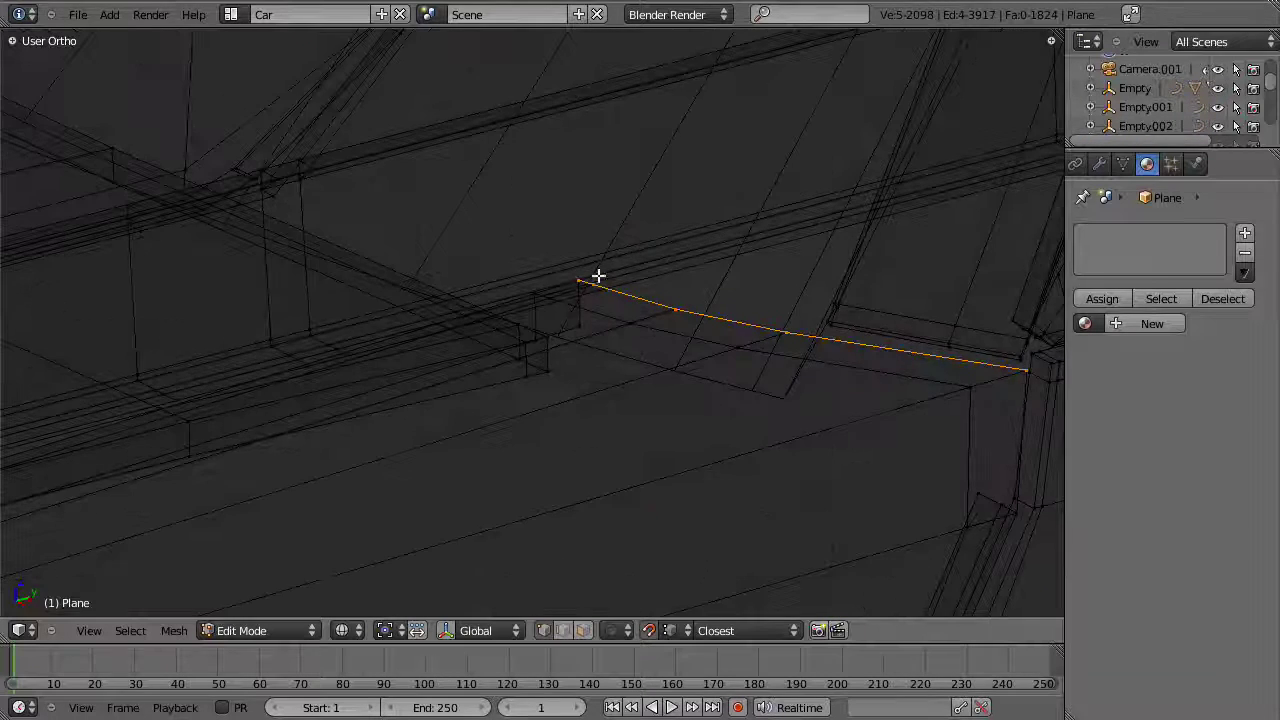
# Step: Extrude the selected fender edge down along Z to the level of the adjacent inner vertex
pyautogui.press('e')
pyautogui.press('z')
pyautogui.click(580, 328)
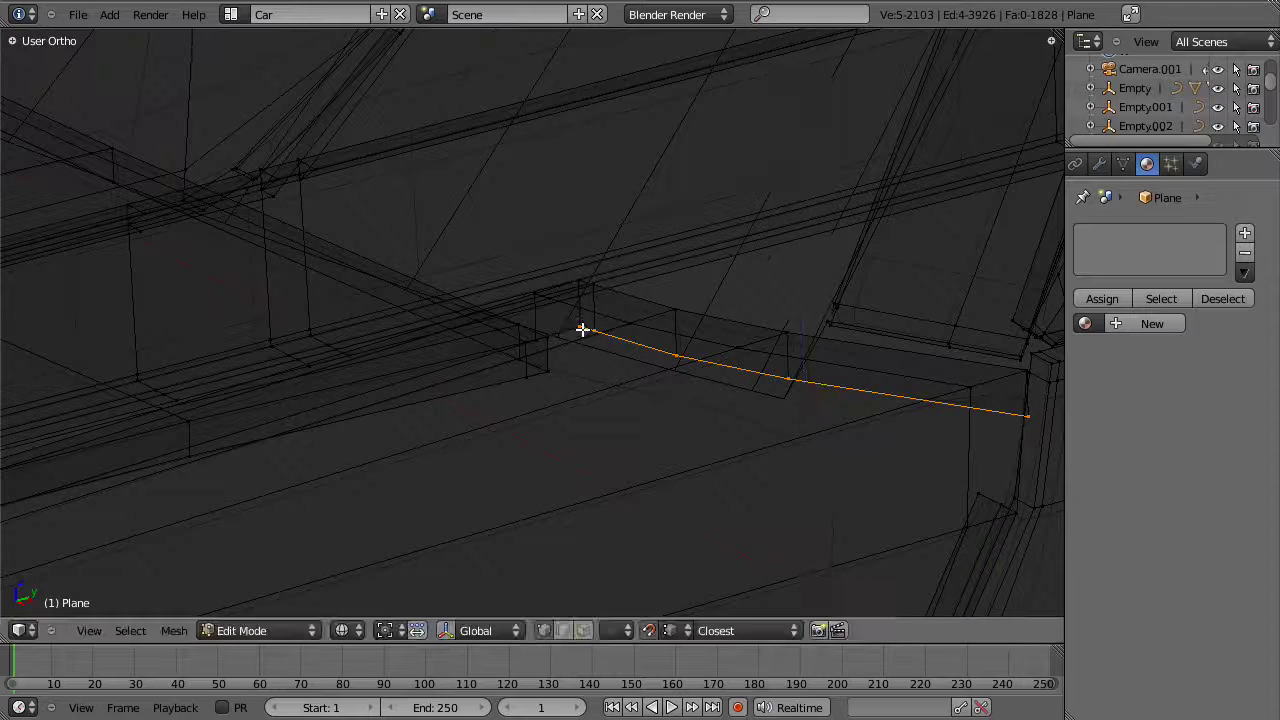
pyautogui.press('z')
pyautogui.press('z')
pyautogui.rightClick(1029, 418)
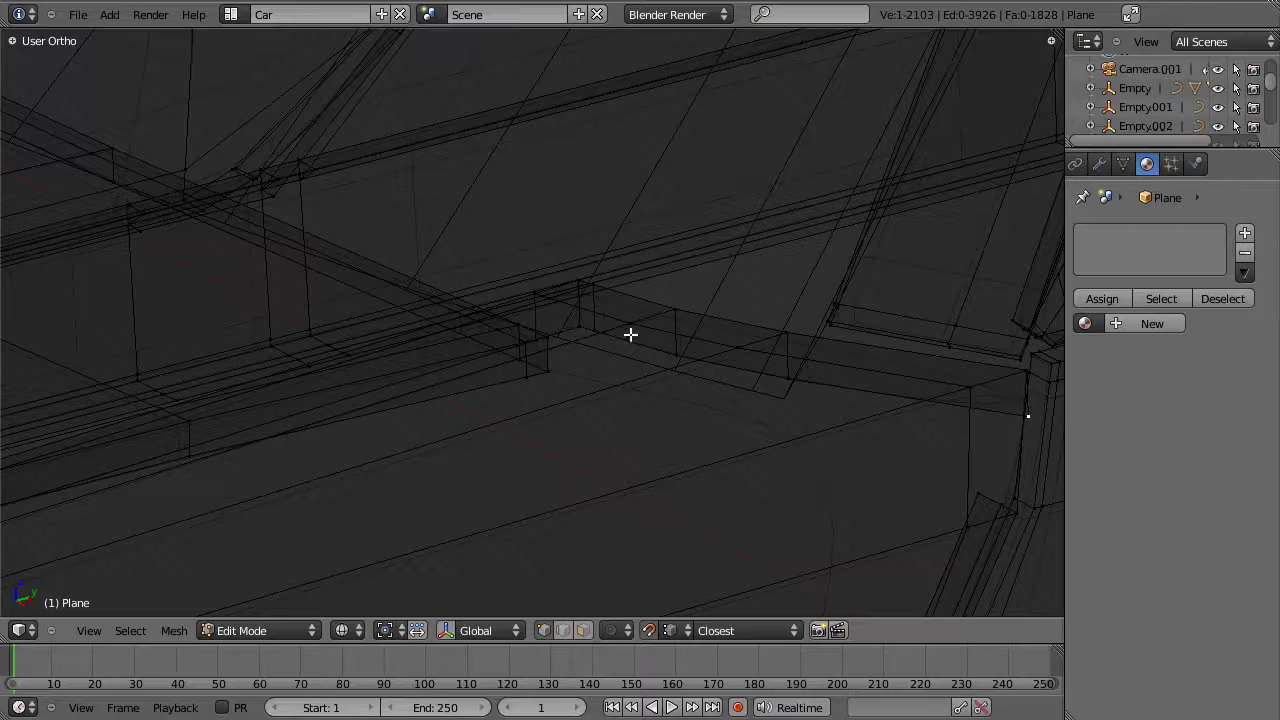
pyautogui.press('z')
pyautogui.press('z')
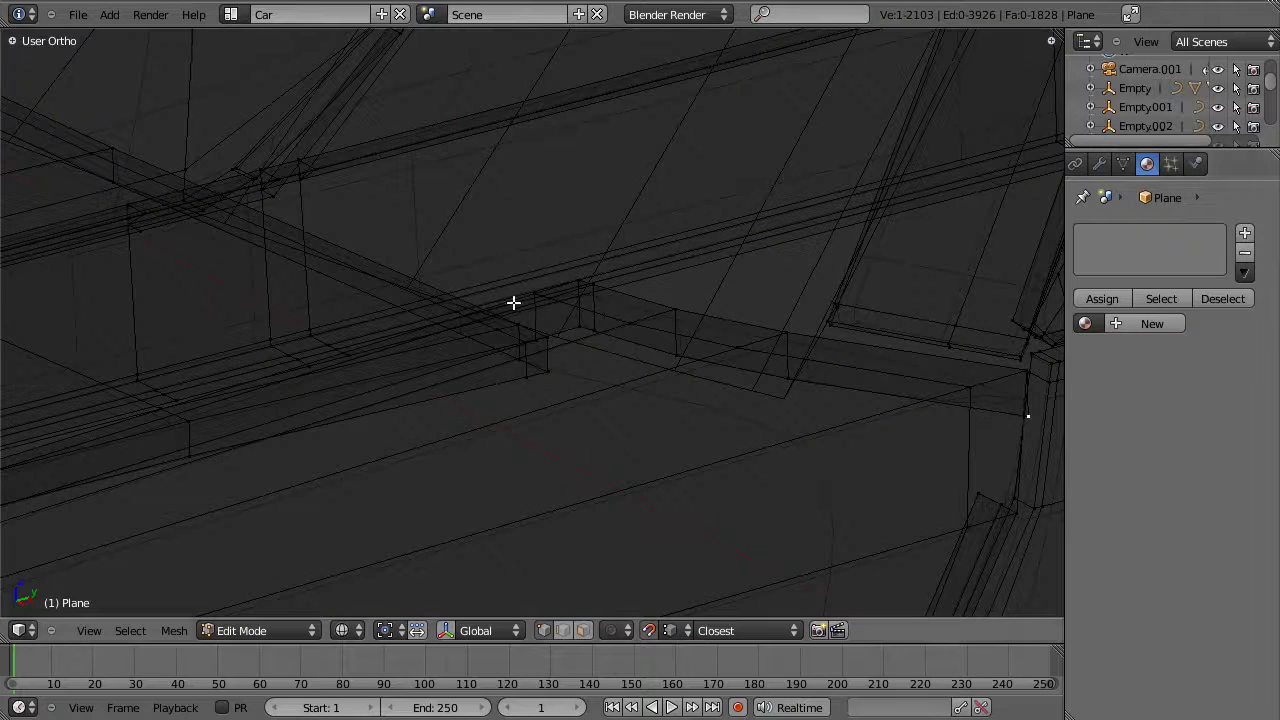
# Step: Remove duplicate vertices across the entire car body mesh
pyautogui.press('a')
pyautogui.press('w')
pyautogui.click(582, 331)
pyautogui.press('z')
pyautogui.moveTo(814, 432)
pyautogui.keyDown('shift'); pyautogui.mouseDown(button='middle')
pyautogui.moveTo(600, 366)
pyautogui.moveTo(646, 369)
pyautogui.mouseUp(button='middle'); pyautogui.keyUp('shift')
pyautogui.press('z')
pyautogui.scroll(-8, 637, 358)
pyautogui.scroll(8, 751, 429)
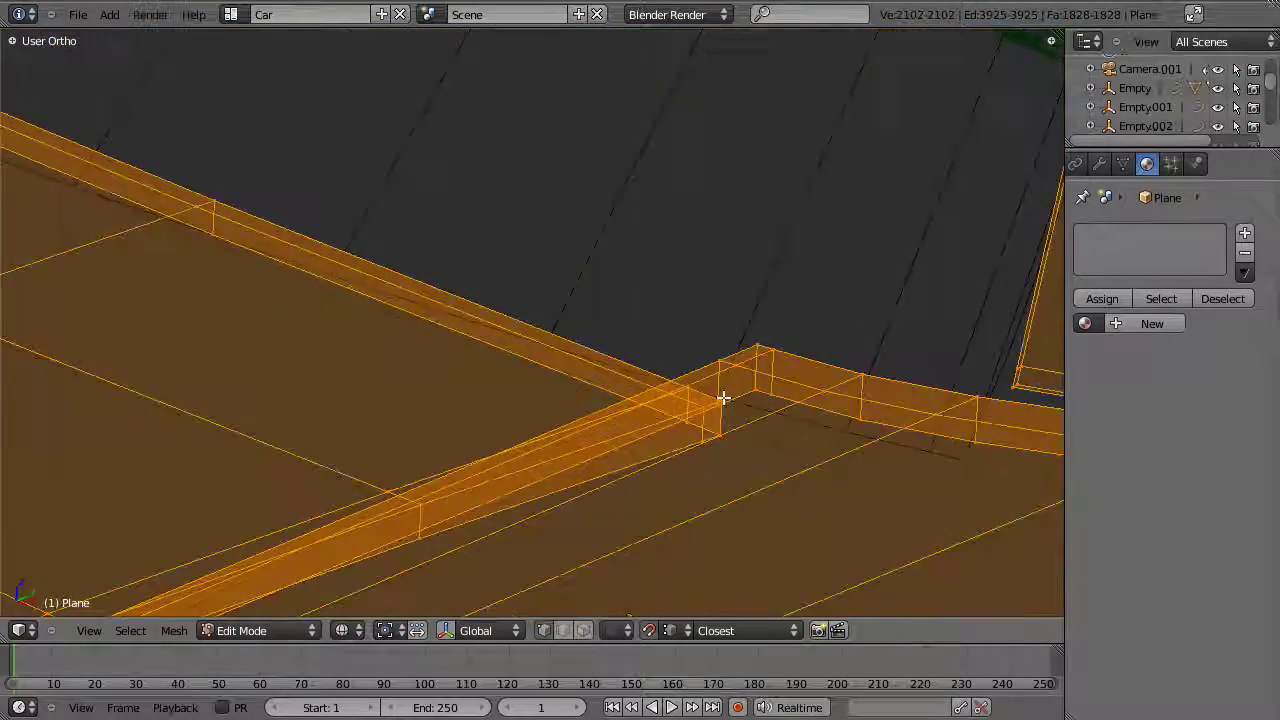
# Step: Clear the selection and add an edge loop along the extruded strip, slid close to the fender's upper edge
pyautogui.keyDown('shift'); pyautogui.moveTo(874, 434); pyautogui.dragTo(493, 243, button='middle'); pyautogui.keyUp('shift')
pyautogui.press('a')
pyautogui.click(842, 268)
pyautogui.click(846, 258)
pyautogui.press('z')
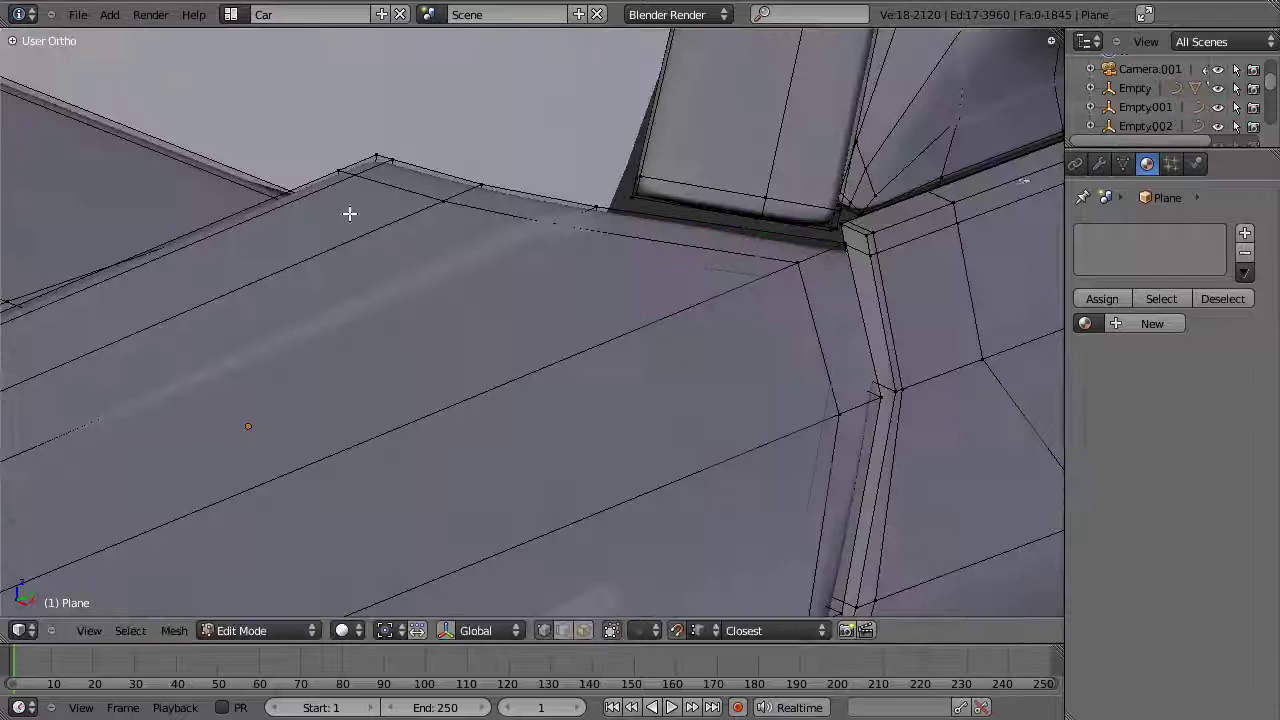
# Step: Move the two lower vertices at the strip's door-side end about -0.003 along global X
pyautogui.moveTo(600, 223)
pyautogui.mouseDown(button='middle')
pyautogui.moveTo(654, 354)
pyautogui.moveTo(966, 321)
pyautogui.moveTo(857, 311)
pyautogui.mouseUp(button='middle')
pyautogui.press('z')
pyautogui.press('a')
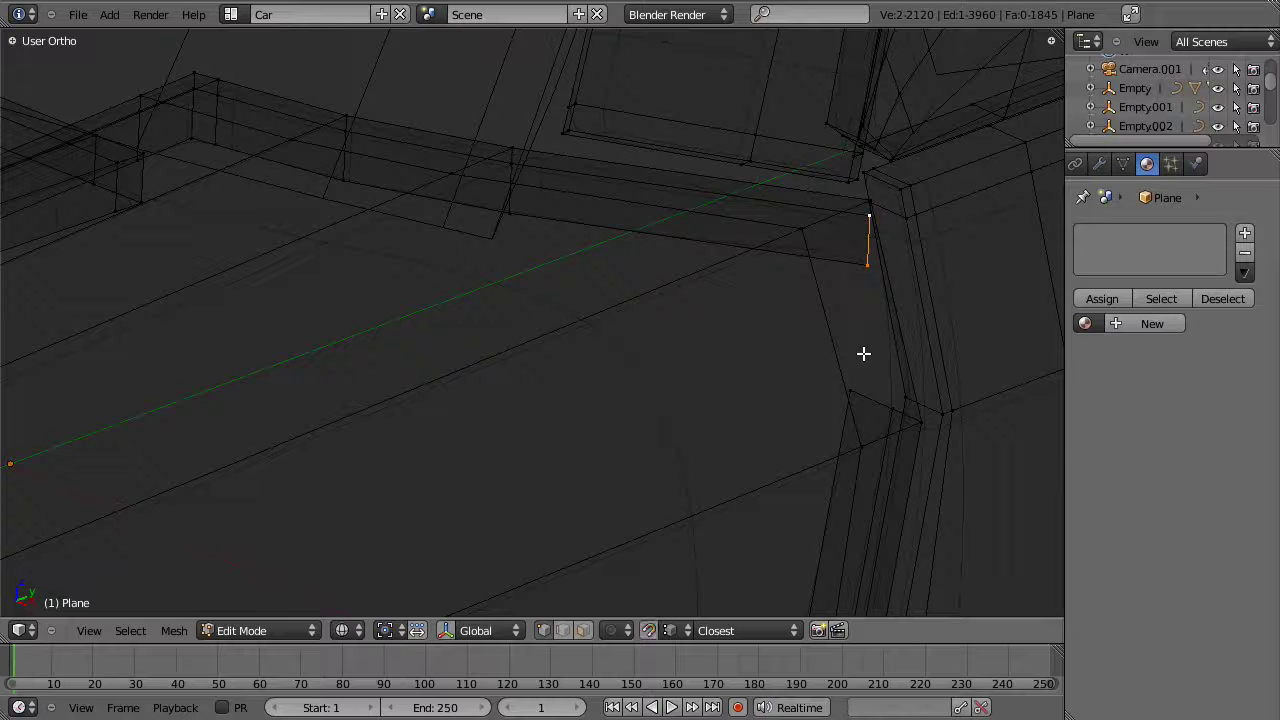
pyautogui.press('g')
pyautogui.press('x')
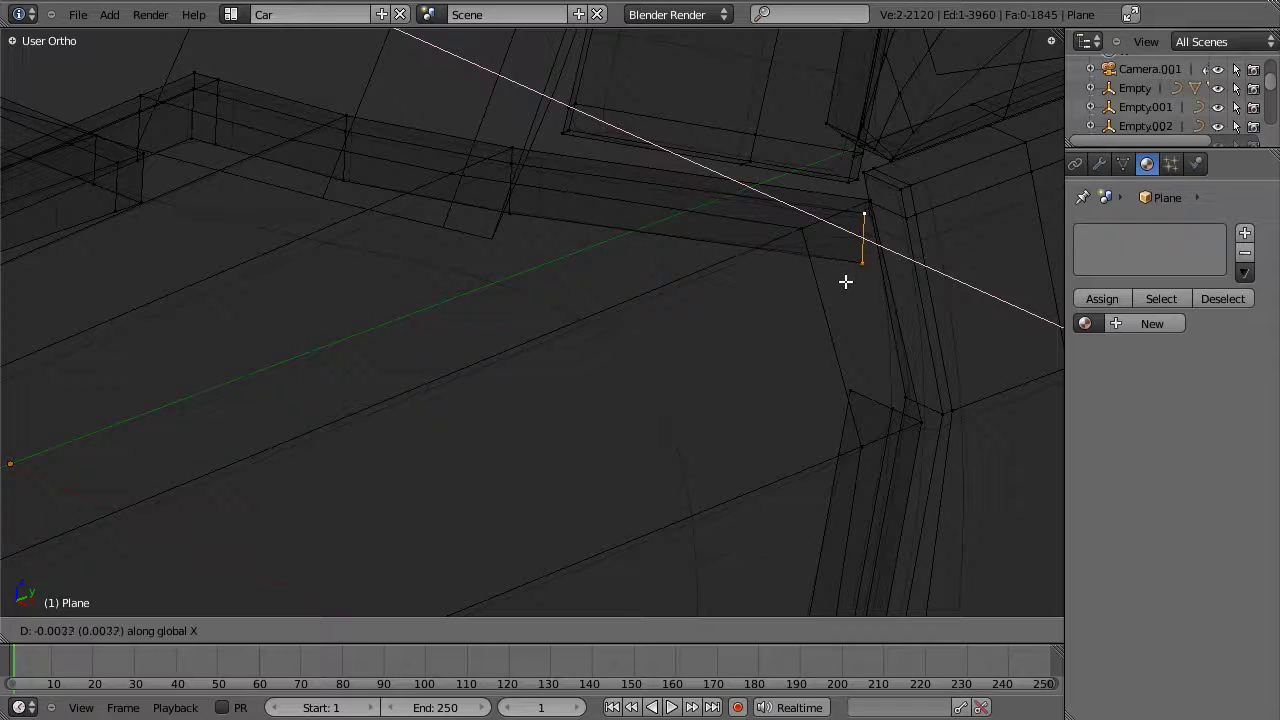
pyautogui.click(842, 280)
# Step: Set the snapping element to edges while inspecting the fender corner by the door
pyautogui.press('z')
pyautogui.moveTo(849, 223)
pyautogui.mouseDown(button='middle')
pyautogui.moveTo(671, 300)
pyautogui.moveTo(749, 300)
pyautogui.mouseUp(button='middle')
pyautogui.press('z')
pyautogui.scroll(-6, 851, 237)
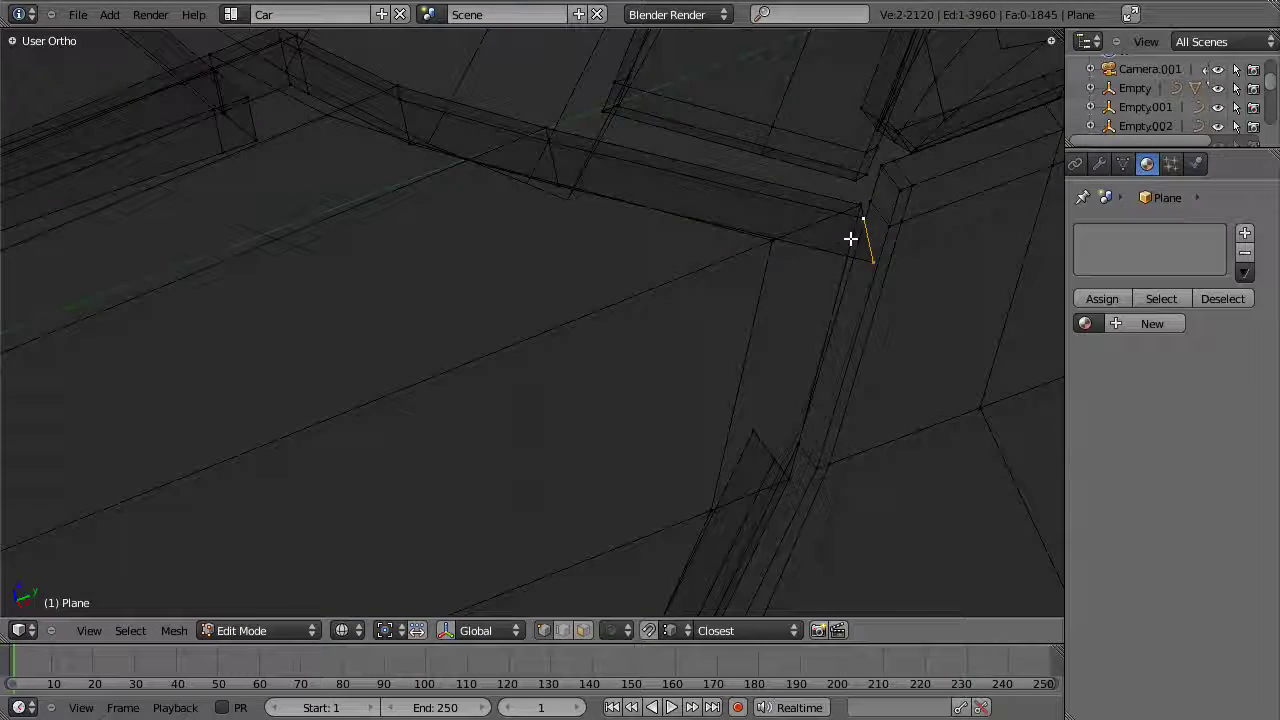
pyautogui.moveTo(827, 265); pyautogui.dragTo(646, 473, button='middle')
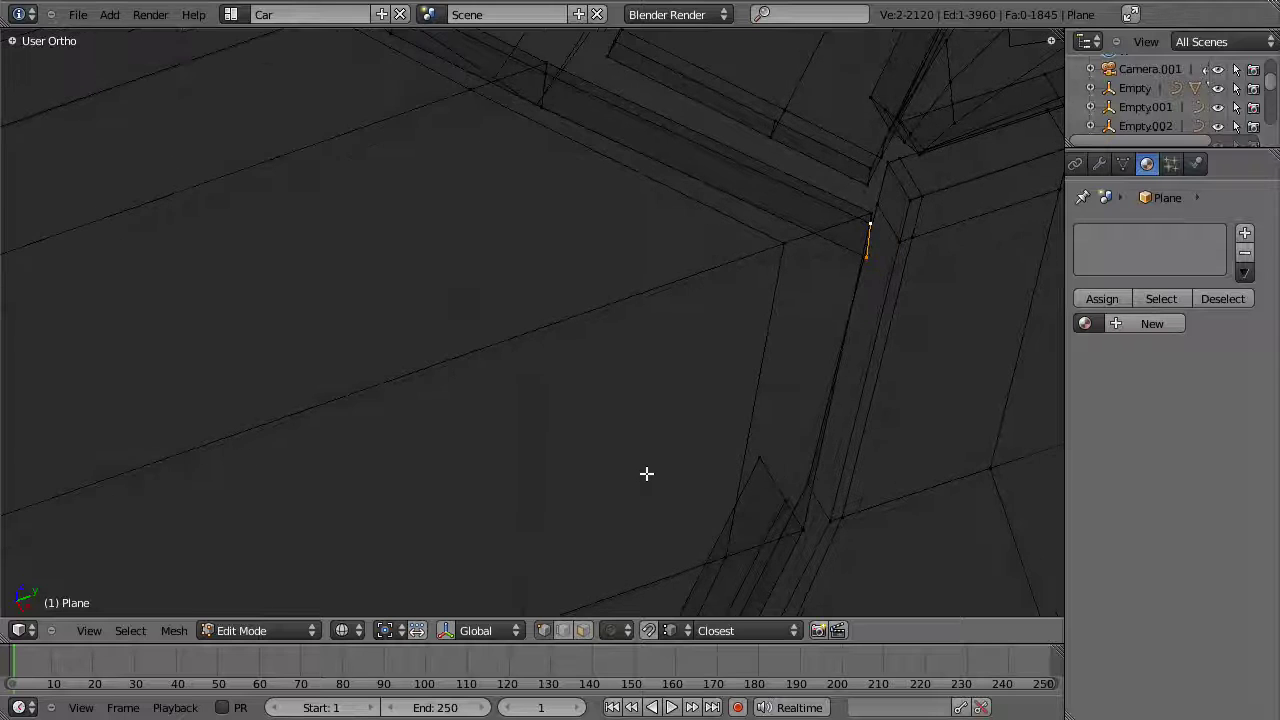
pyautogui.click(681, 630)
pyautogui.click(700, 568)
pyautogui.press('g')
pyautogui.press('x')
pyautogui.press('Escape')
pyautogui.press('g')
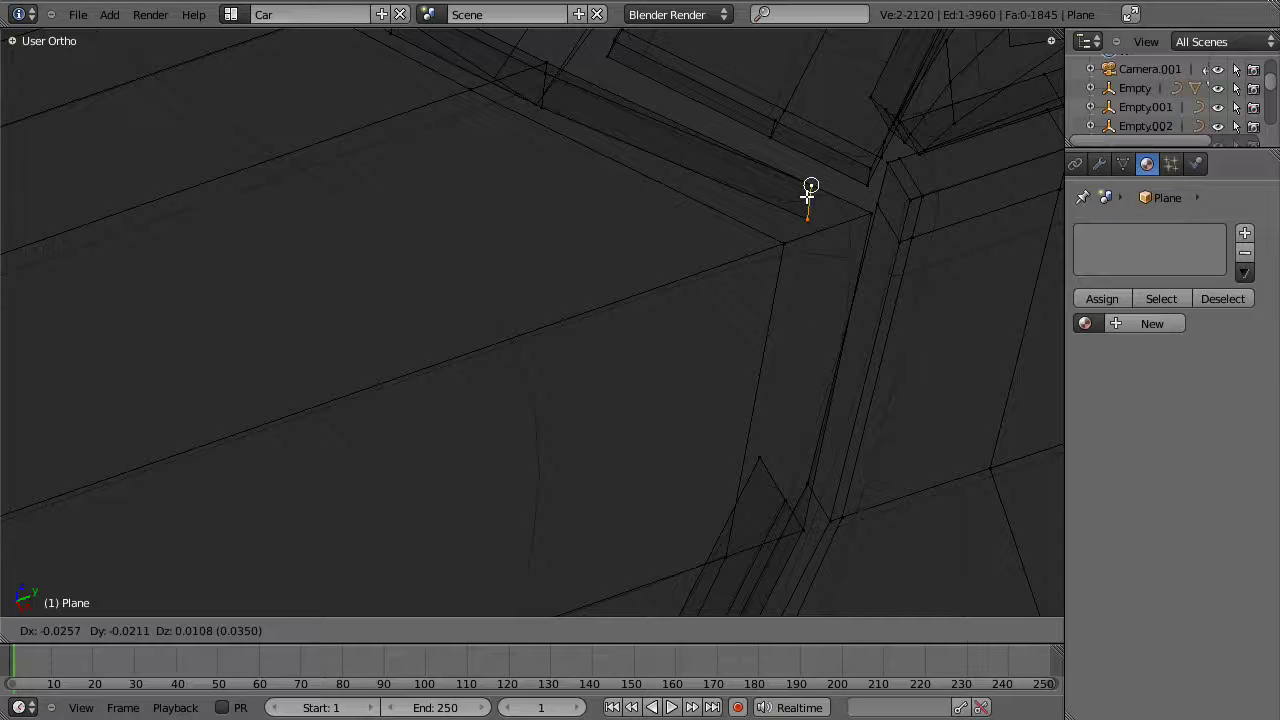
pyautogui.click(882, 218)
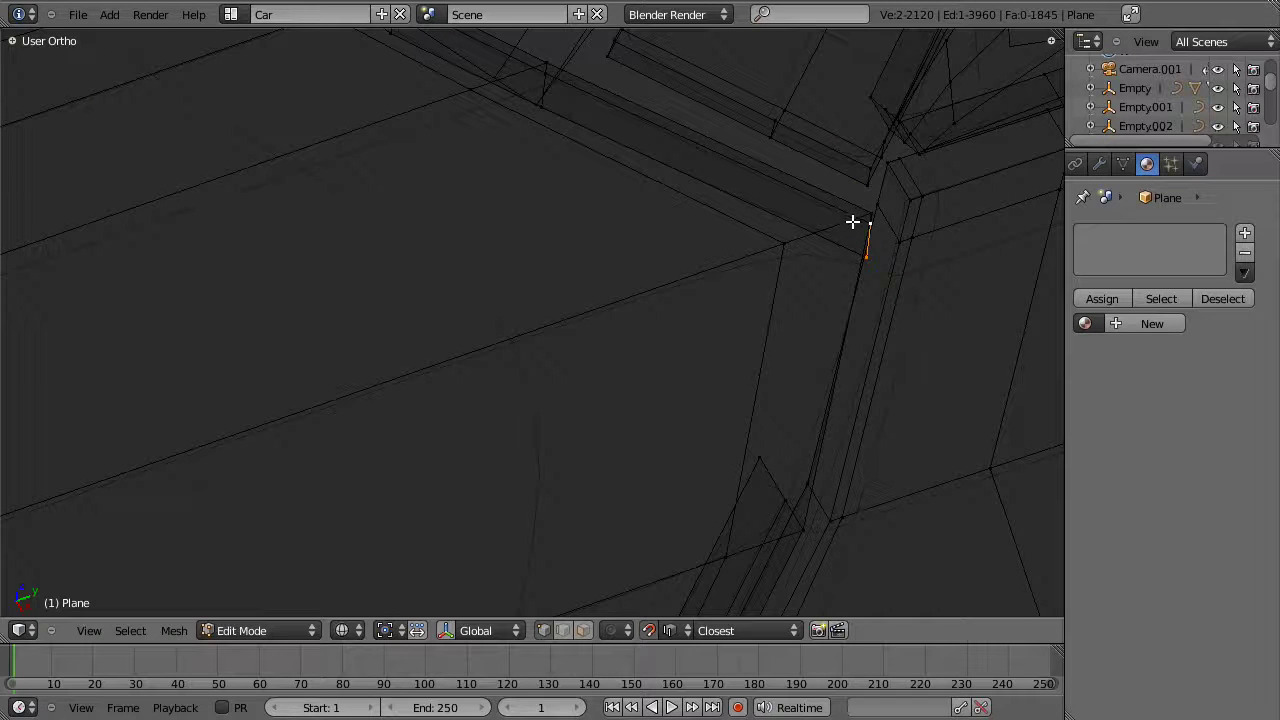
# Step: Move the strip's two end vertices inward from the door gap with global Z locked
pyautogui.press('g')
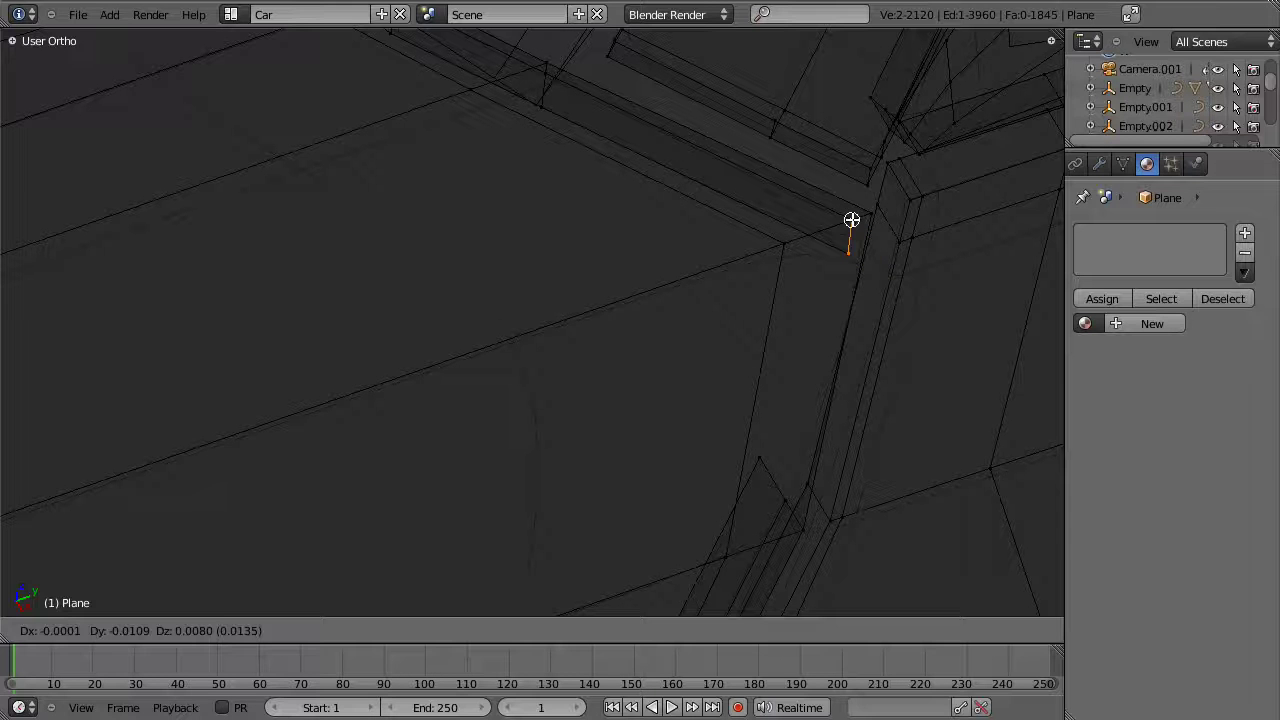
pyautogui.hotkey('shift', 'z')
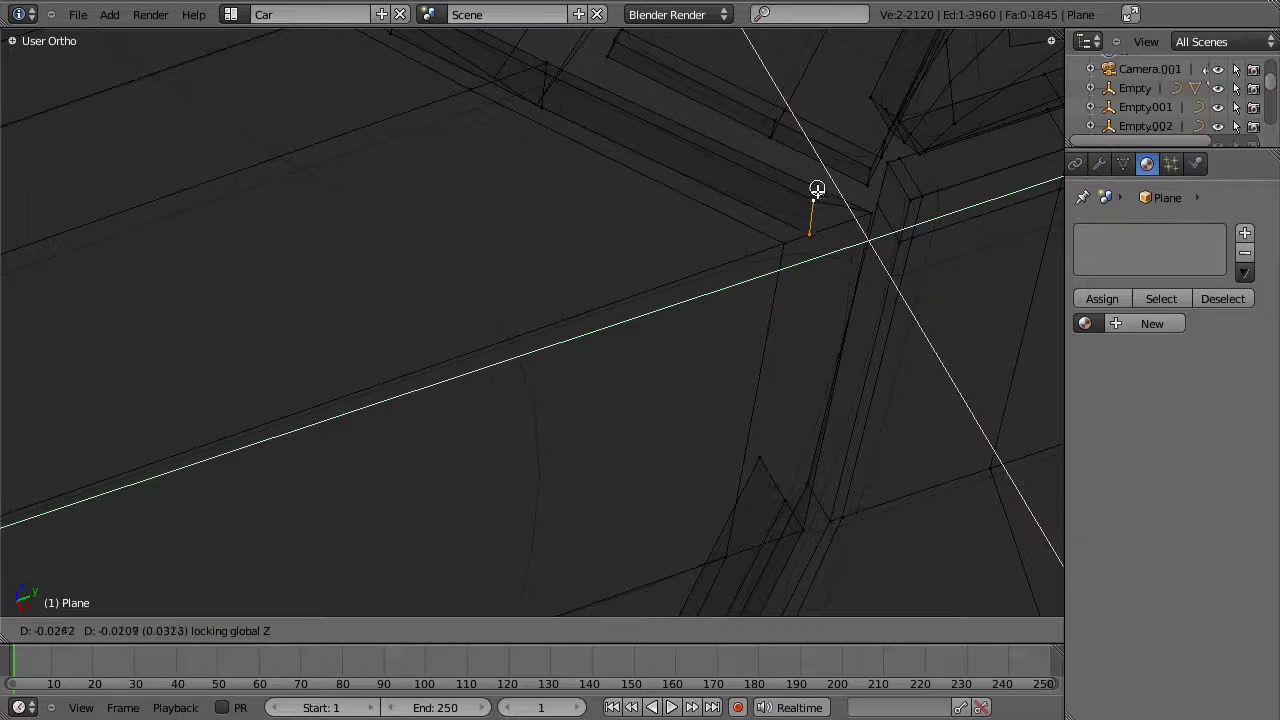
pyautogui.click(857, 203)
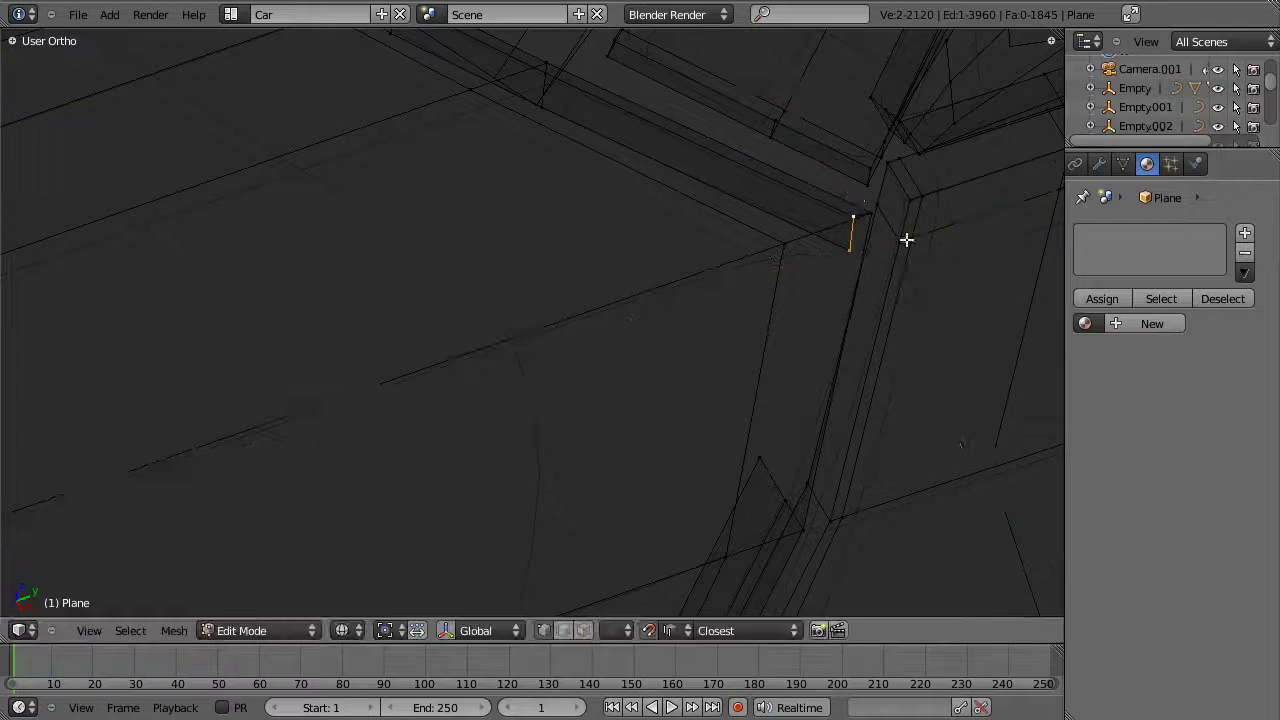
pyautogui.press('z')
pyautogui.moveTo(889, 300)
pyautogui.mouseDown(button='middle')
pyautogui.moveTo(717, 297)
pyautogui.moveTo(757, 351)
pyautogui.mouseUp(button='middle')
pyautogui.press('z')
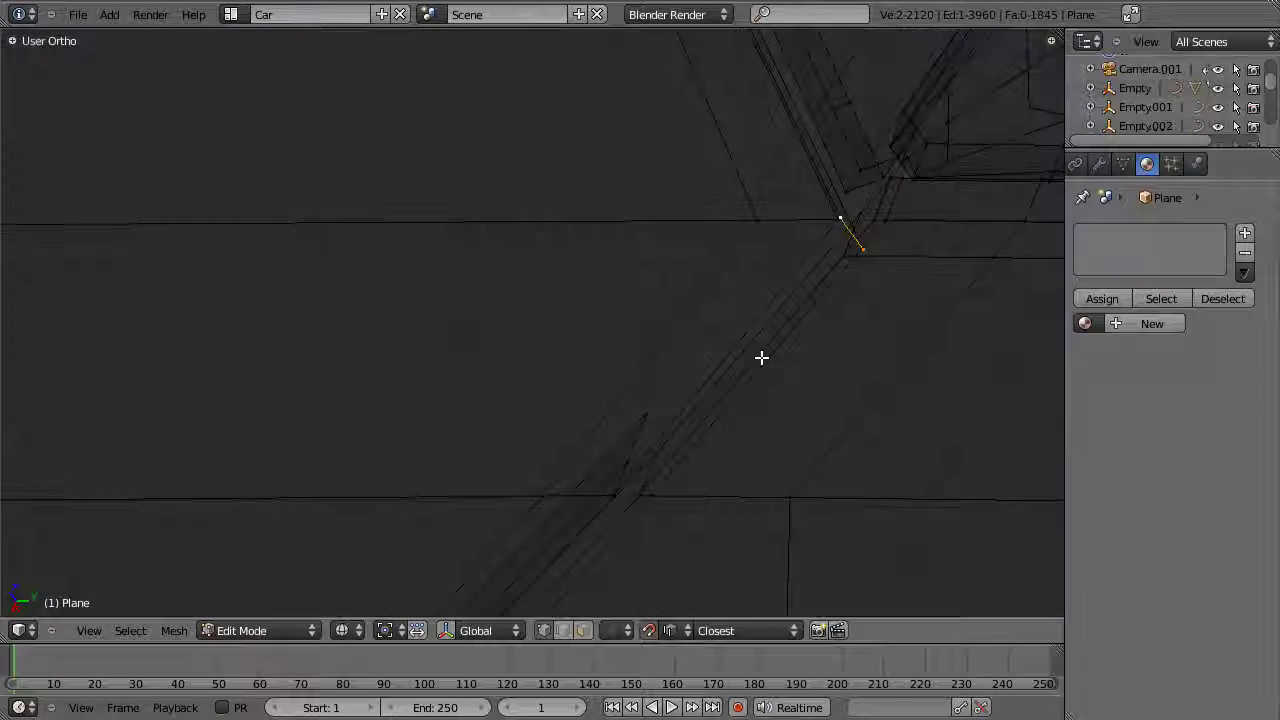
pyautogui.moveTo(731, 257); pyautogui.dragTo(857, 261, button='middle')
pyautogui.press('z')
pyautogui.moveTo(770, 266)
pyautogui.mouseDown(button='middle')
pyautogui.moveTo(686, 214)
pyautogui.moveTo(740, 328)
pyautogui.moveTo(934, 283)
pyautogui.moveTo(689, 288)
pyautogui.mouseUp(button='middle')
pyautogui.press('z')
pyautogui.press('z')
pyautogui.press('a')
pyautogui.press('a')
pyautogui.press('a')
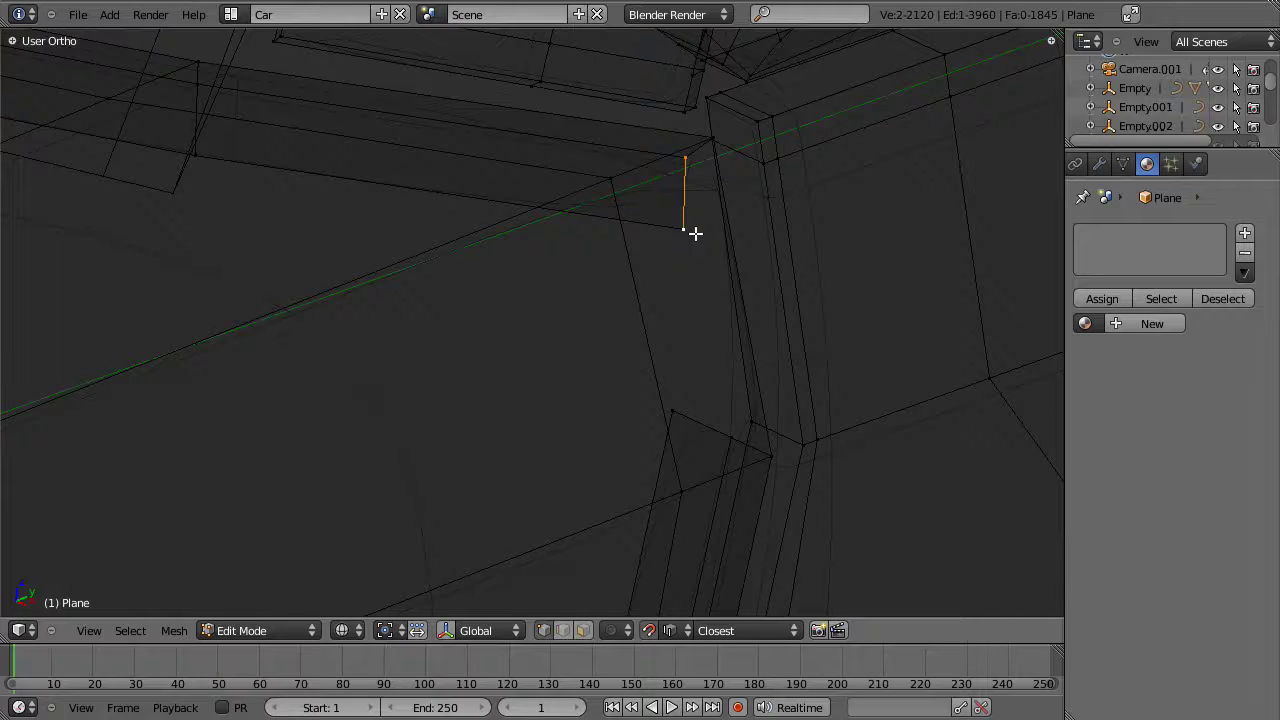
pyautogui.hotkey('ctrl', 'e')
pyautogui.press('Escape')
pyautogui.keyDown('shift'); pyautogui.rightClick(193, 157); pyautogui.keyUp('shift')
pyautogui.hotkey('ctrl', 'e')
pyautogui.press('Escape')
pyautogui.hotkey('ctrl', 'e')
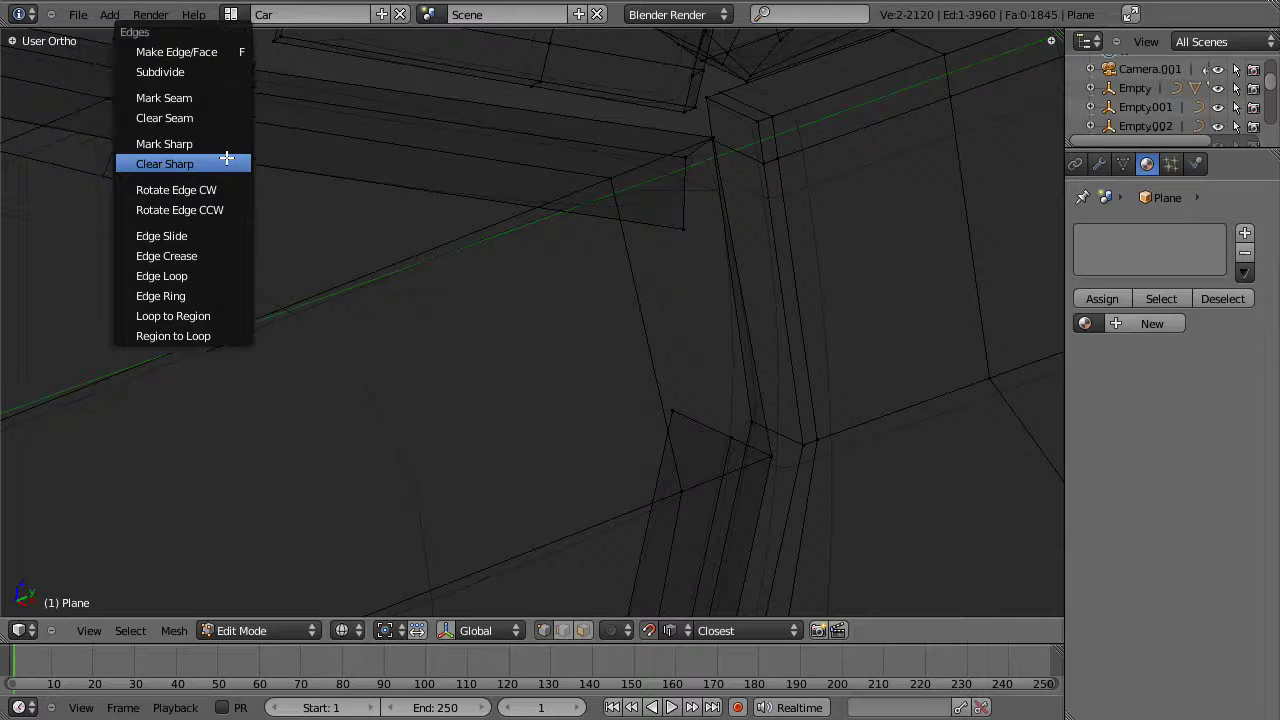
pyautogui.click(204, 236)
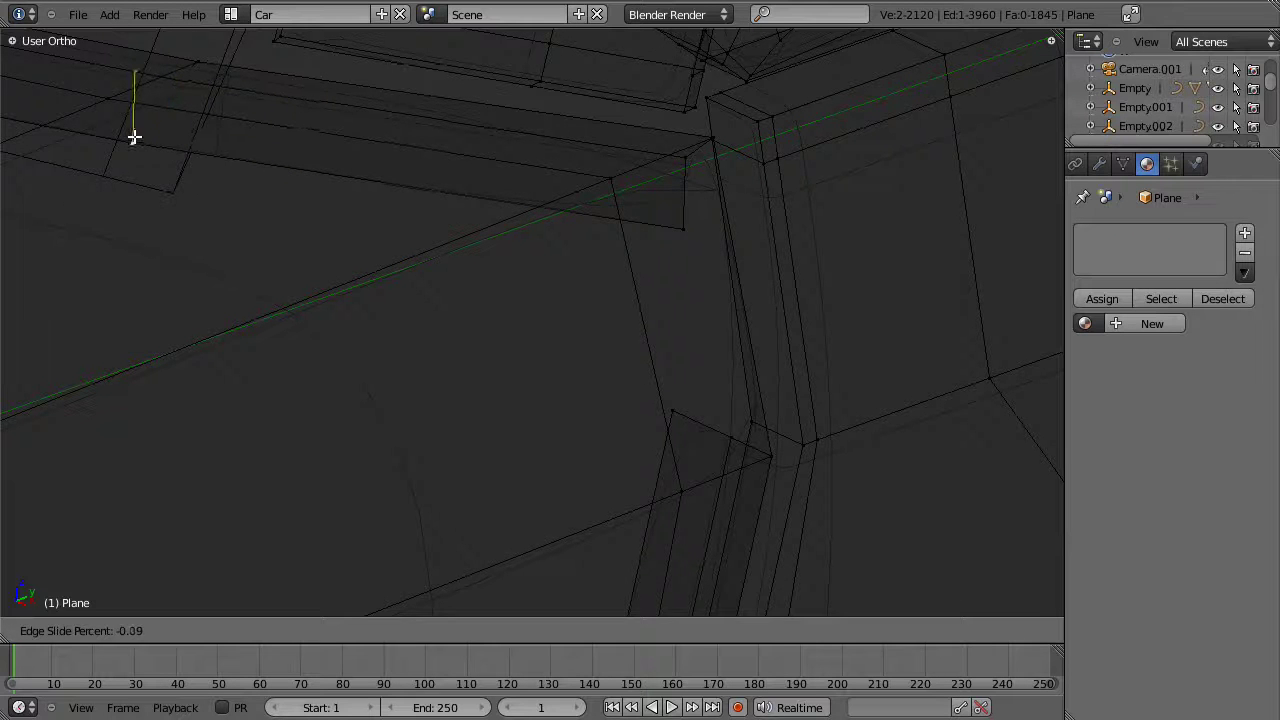
pyautogui.rightClick(134, 137)
# Step: Fill two faces connecting the end of the fender's upper strip to the strip inside the door gap
pyautogui.moveTo(725, 180); pyautogui.dragTo(775, 211, button='middle')
pyautogui.press('f')
pyautogui.rightClick(774, 435)
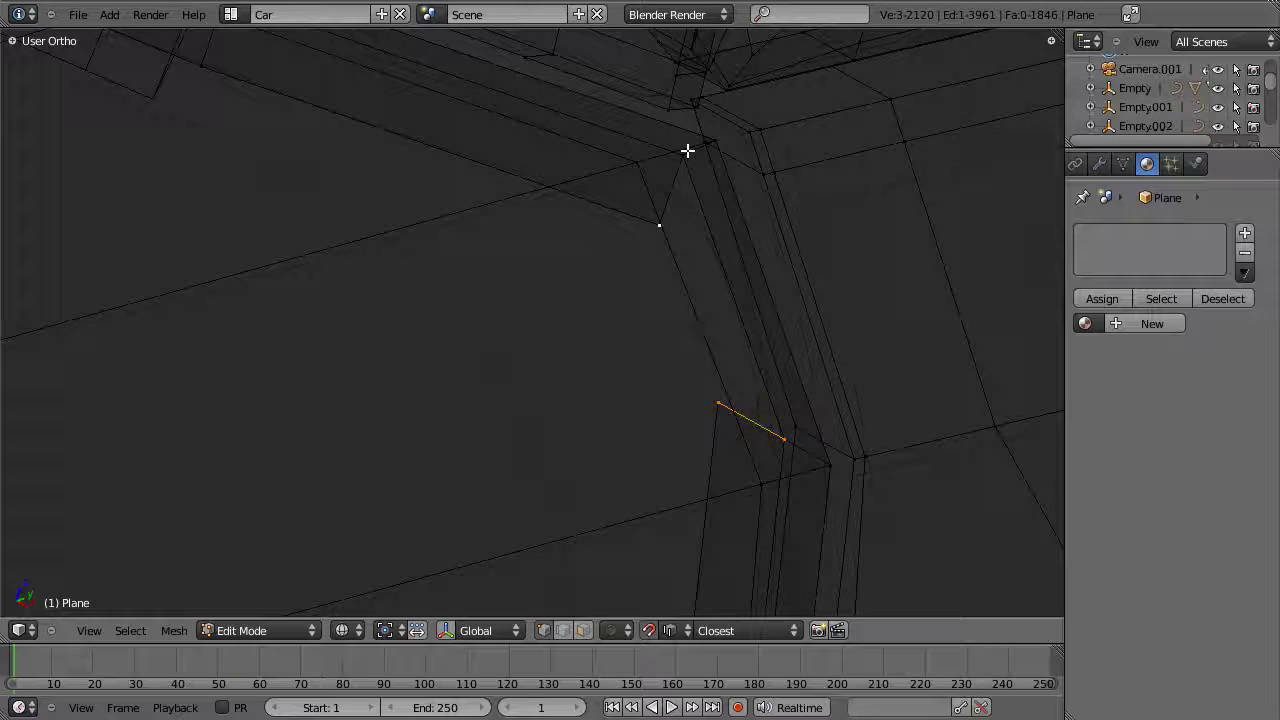
pyautogui.keyDown('shift'); pyautogui.rightClick(685, 155); pyautogui.keyUp('shift')
pyautogui.press('f')
# Step: Examine the fender corner and the door gap in solid and wireframe shading from several angles
pyautogui.press('z')
pyautogui.moveTo(789, 289)
pyautogui.mouseDown(button='middle')
pyautogui.moveTo(712, 317)
pyautogui.moveTo(652, 297)
pyautogui.moveTo(483, 506)
pyautogui.mouseUp(button='middle')
pyautogui.scroll(-7, 642, 289)
pyautogui.press('z')
pyautogui.scroll(4, 640, 382)
pyautogui.moveTo(652, 372)
pyautogui.mouseDown(button='middle')
pyautogui.moveTo(729, 317)
pyautogui.moveTo(766, 246)
pyautogui.moveTo(637, 378)
pyautogui.moveTo(480, 391)
pyautogui.moveTo(540, 409)
pyautogui.mouseUp(button='middle')
pyautogui.press('a')
pyautogui.press('z')
pyautogui.scroll(-9, 637, 378)
pyautogui.press('KP_3')
pyautogui.scroll(4, 641, 376)
pyautogui.moveTo(640, 376); pyautogui.dragTo(714, 214, button='middle')
pyautogui.scroll(5, 717, 251)
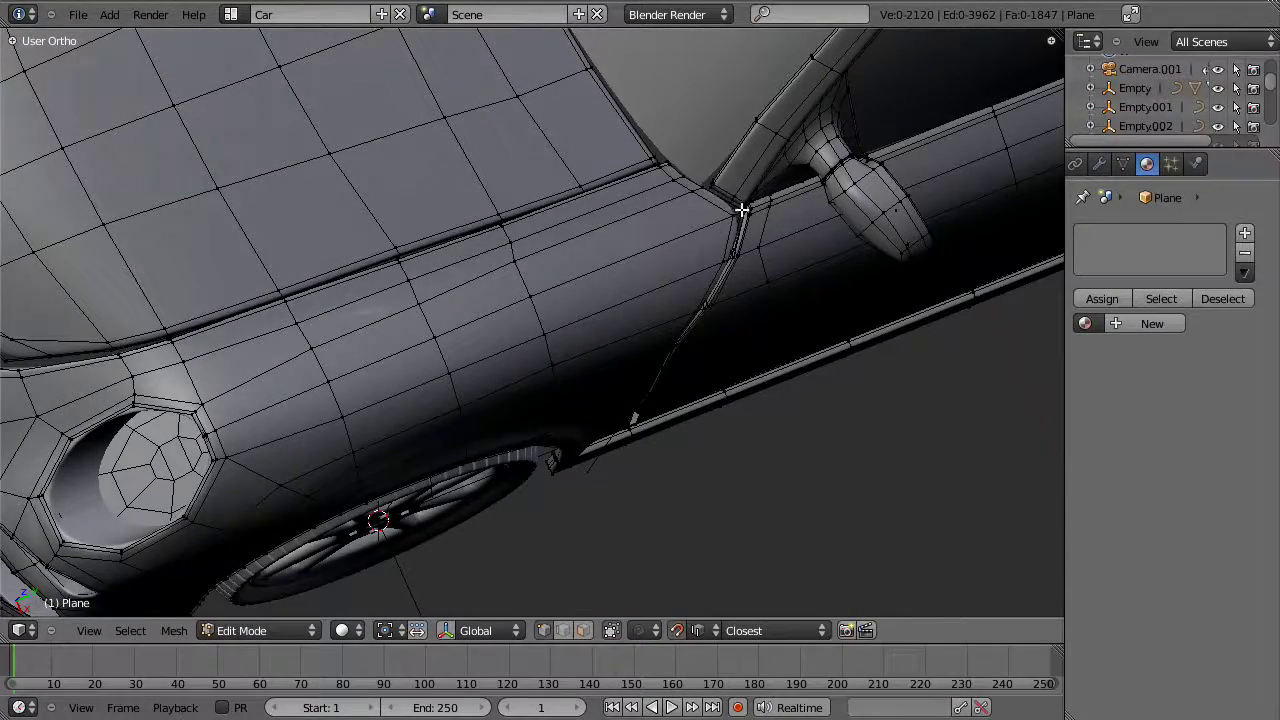
pyautogui.scroll(5, 875, 245)
pyautogui.scroll(-4, 890, 212)
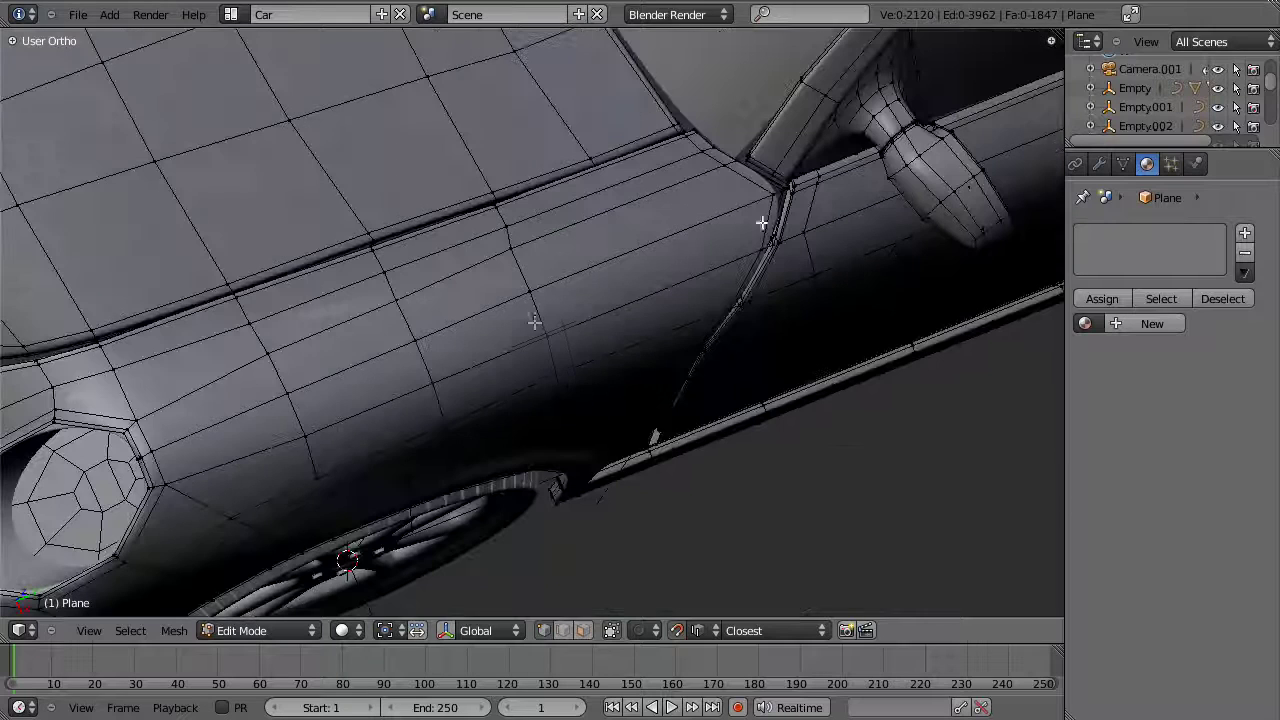
pyautogui.moveTo(432, 303); pyautogui.dragTo(747, 338, button='middle')
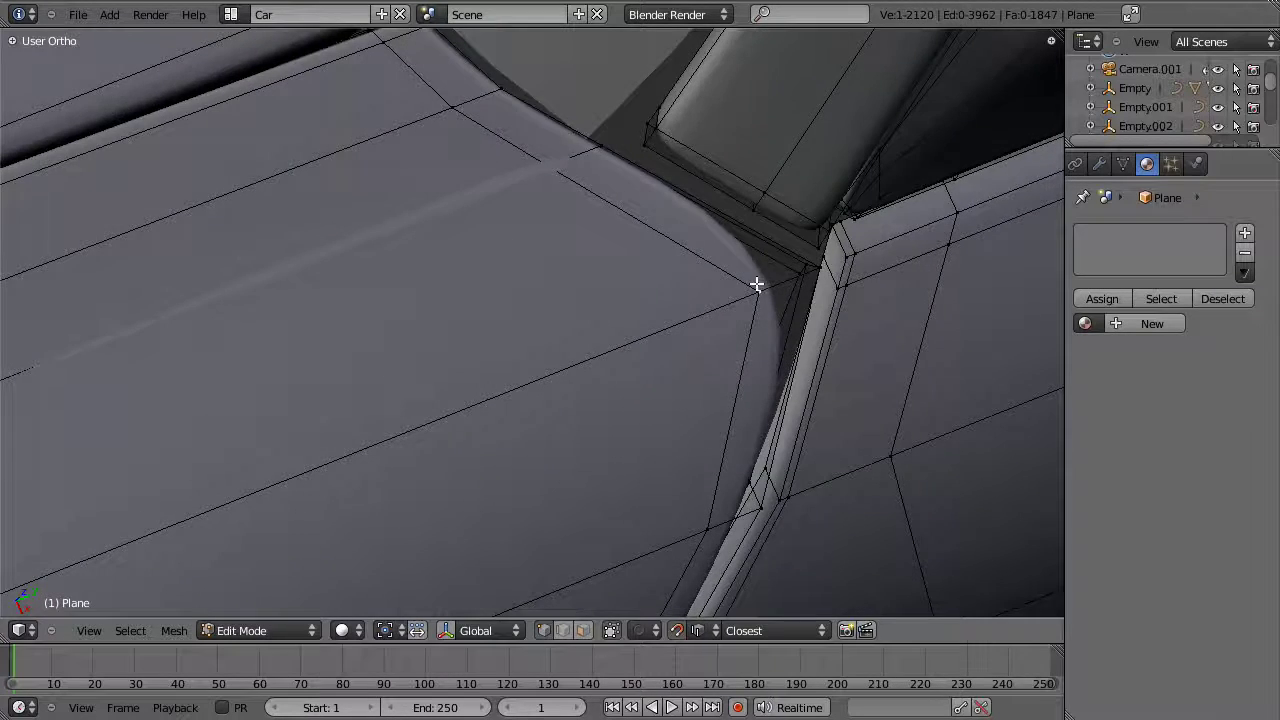
pyautogui.scroll(-6, 569, 457)
pyautogui.moveTo(569, 457); pyautogui.dragTo(579, 349, button='middle')
pyautogui.press('KP_3')
pyautogui.scroll(3, 584, 382)
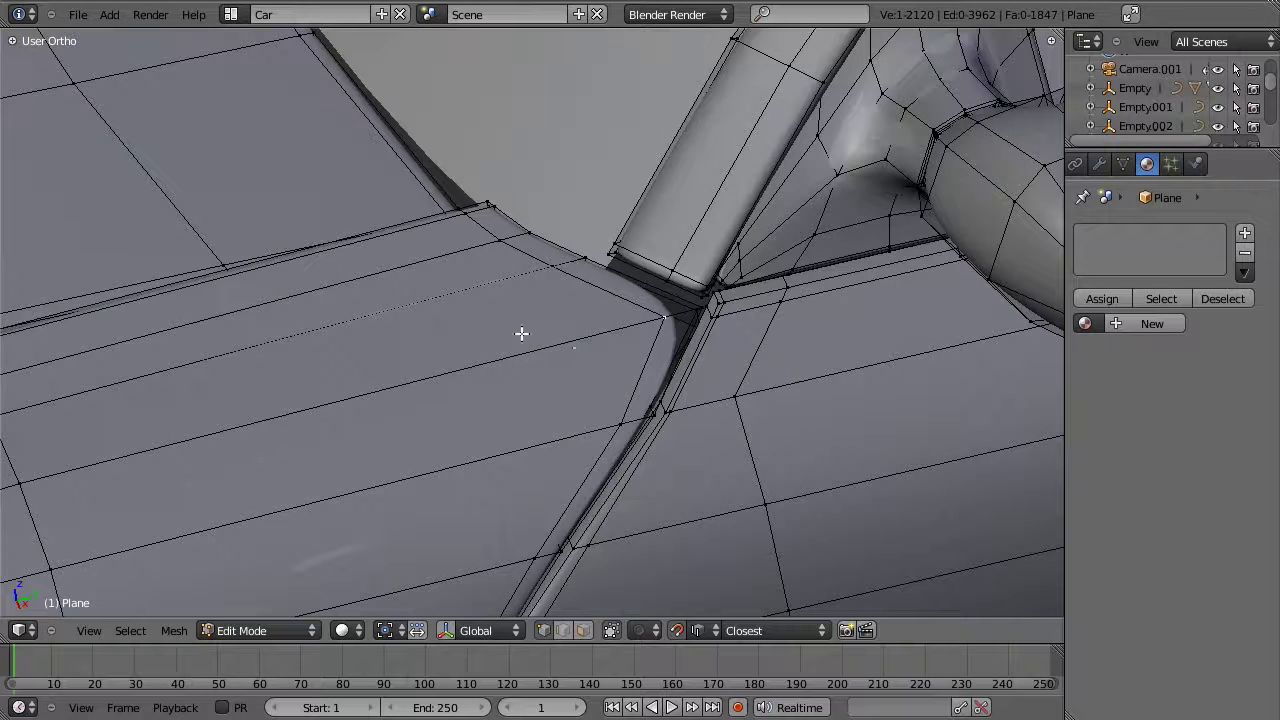
# Step: With the long fender edge at the corner hidden, add a loop cut on each side of the corner across the border strip and unhide the geometry
pyautogui.hotkey('ctrl', 'Tab')
pyautogui.click(514, 360)
pyautogui.rightClick(533, 341)
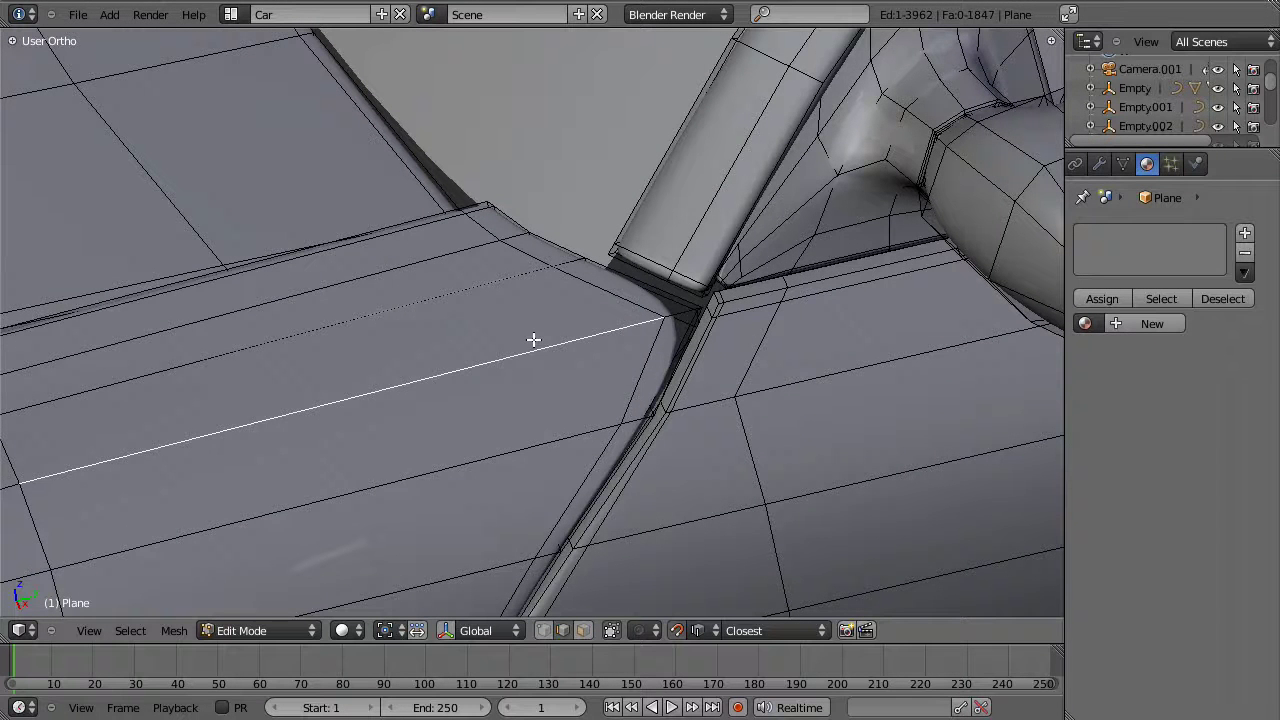
pyautogui.press('h')
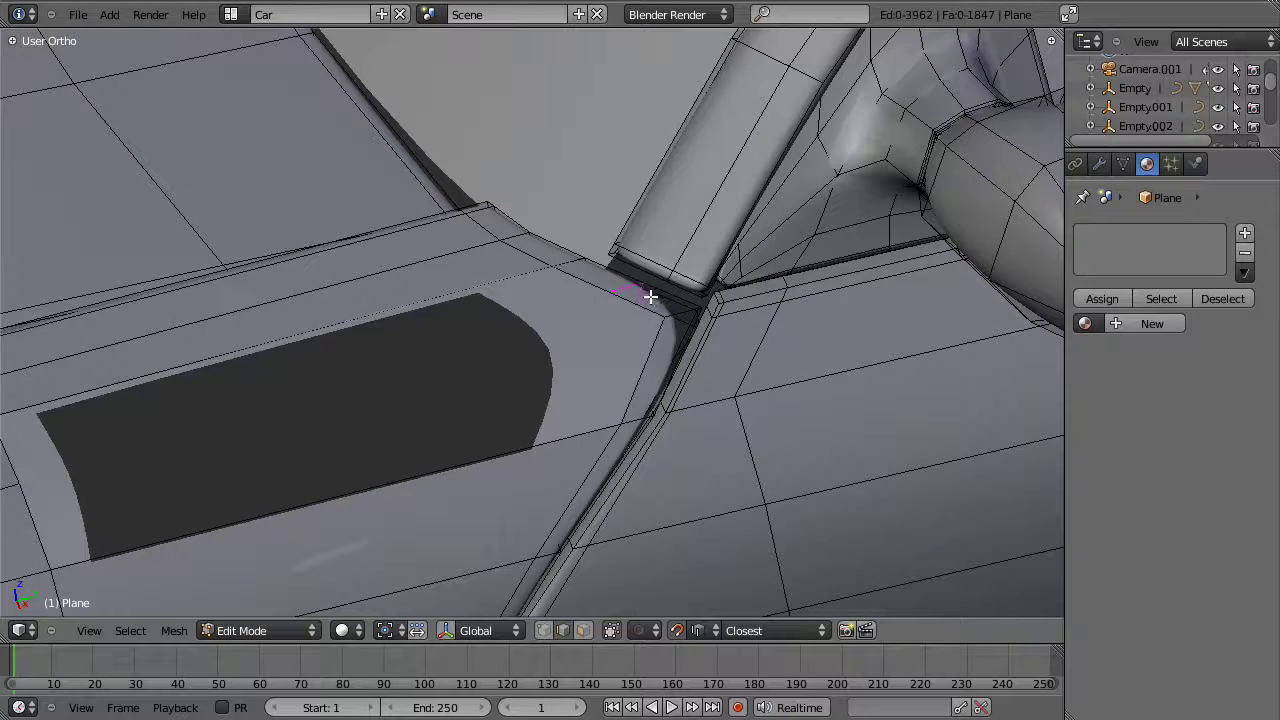
pyautogui.click(650, 296)
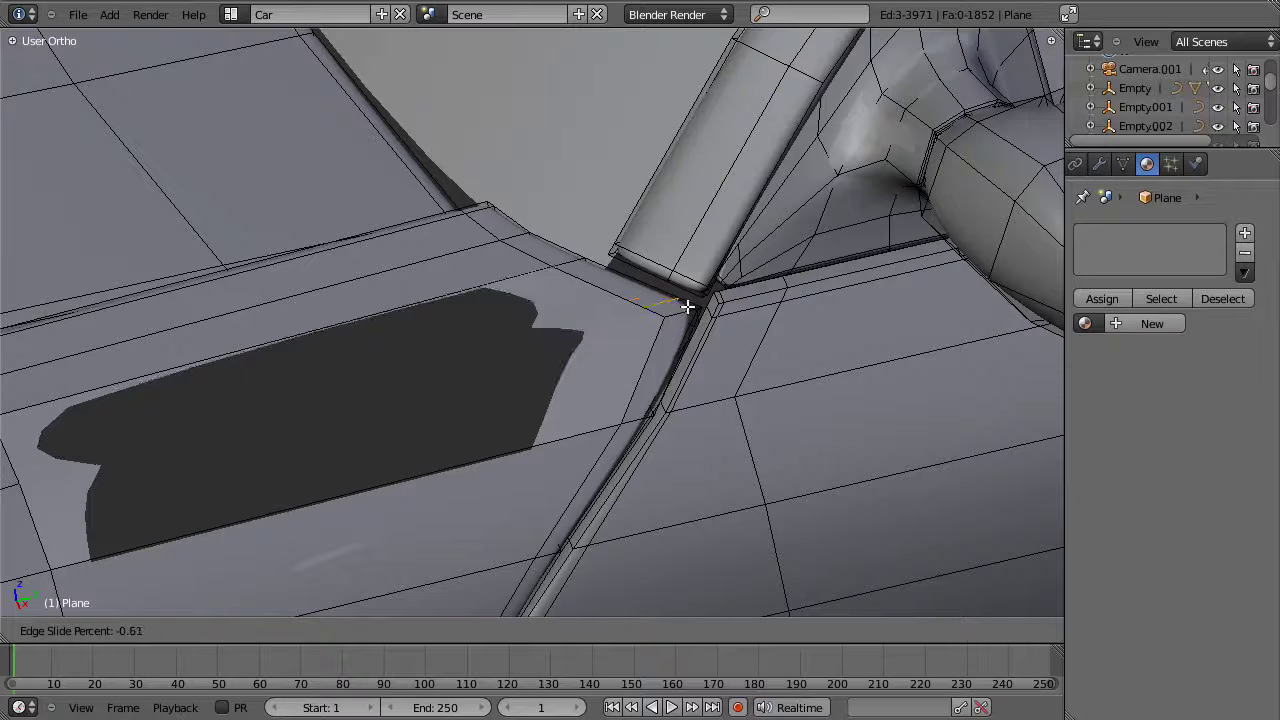
pyautogui.click(693, 308)
pyautogui.click(665, 372)
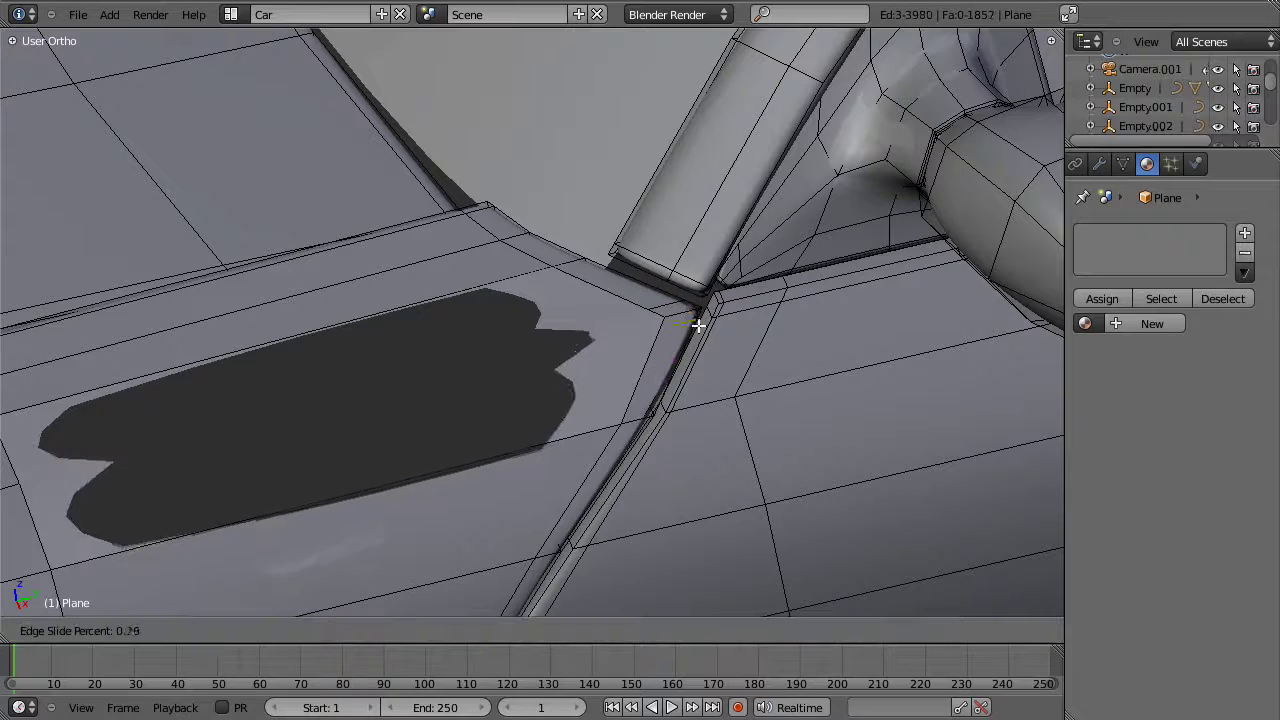
pyautogui.click(694, 341)
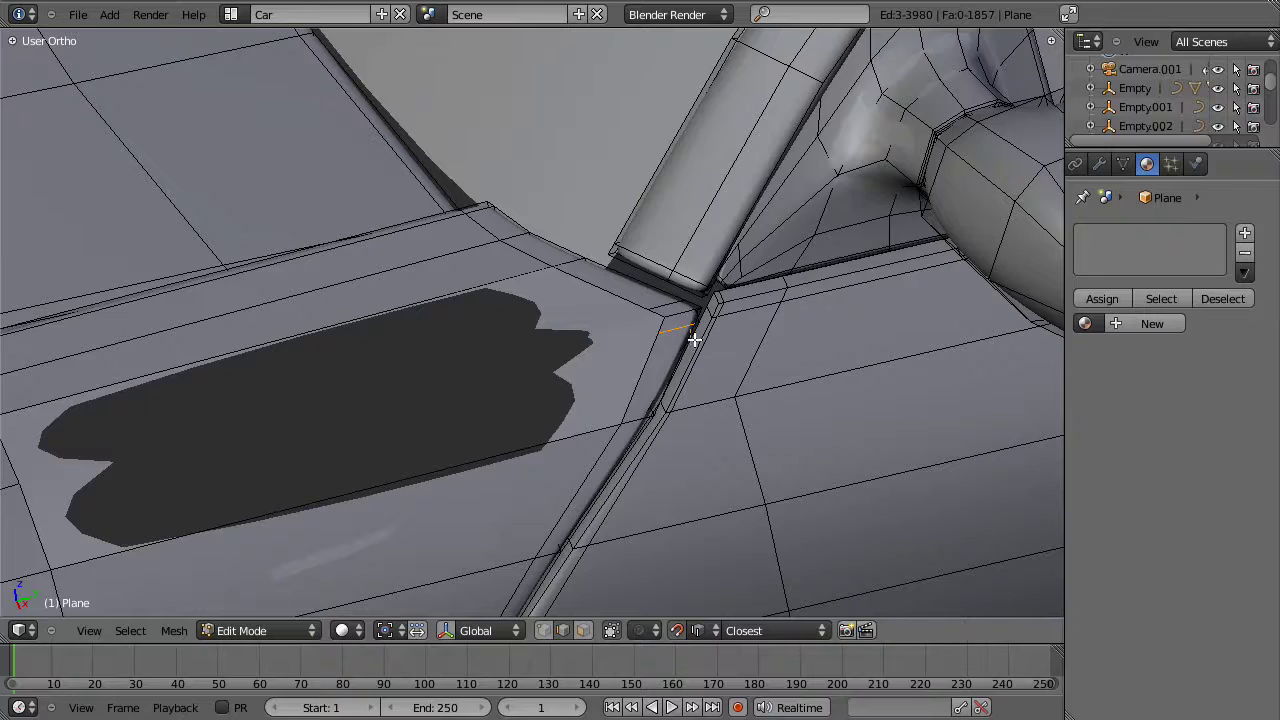
pyautogui.hotkey('alt', 'h')
# Step: Merge the two triangular faces just below the fender corner into a single face
pyautogui.moveTo(584, 313); pyautogui.dragTo(587, 321, button='middle')
pyautogui.scroll(-3, 587, 343)
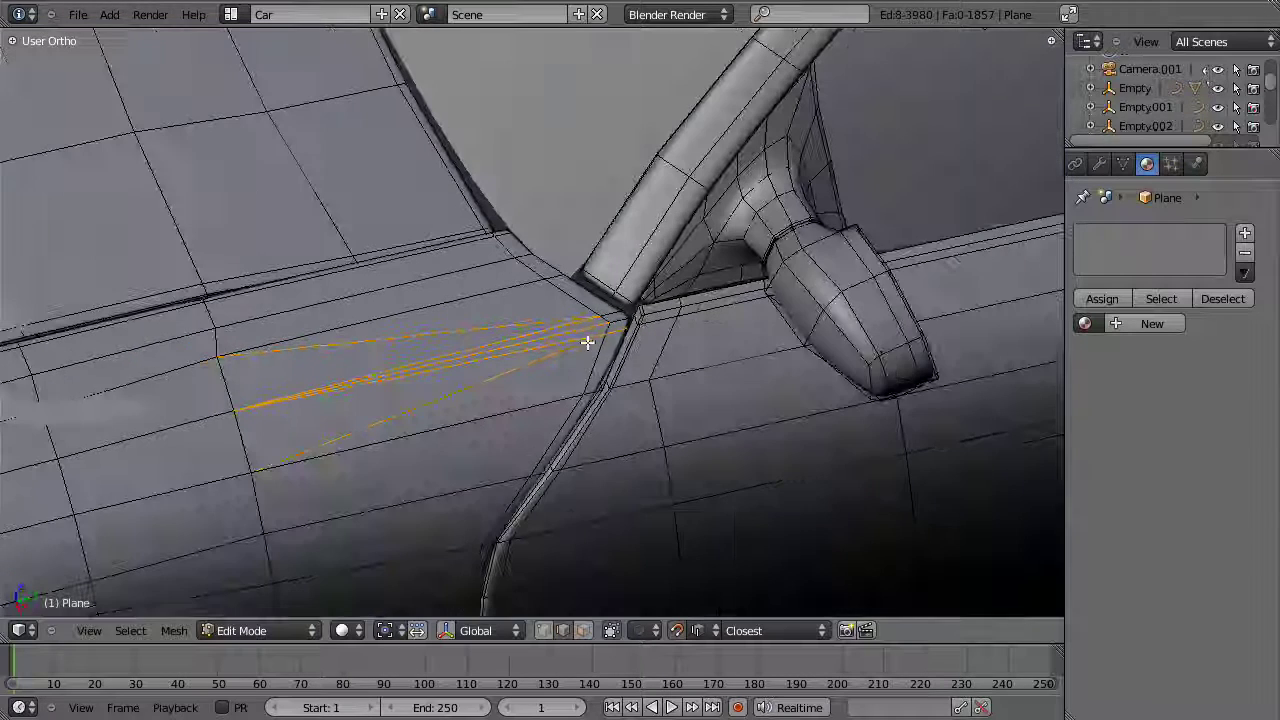
pyautogui.hotkey('ctrl', 'Tab')
pyautogui.click(577, 370)
pyautogui.rightClick(495, 388)
pyautogui.keyDown('shift'); pyautogui.rightClick(410, 390); pyautogui.keyUp('shift')
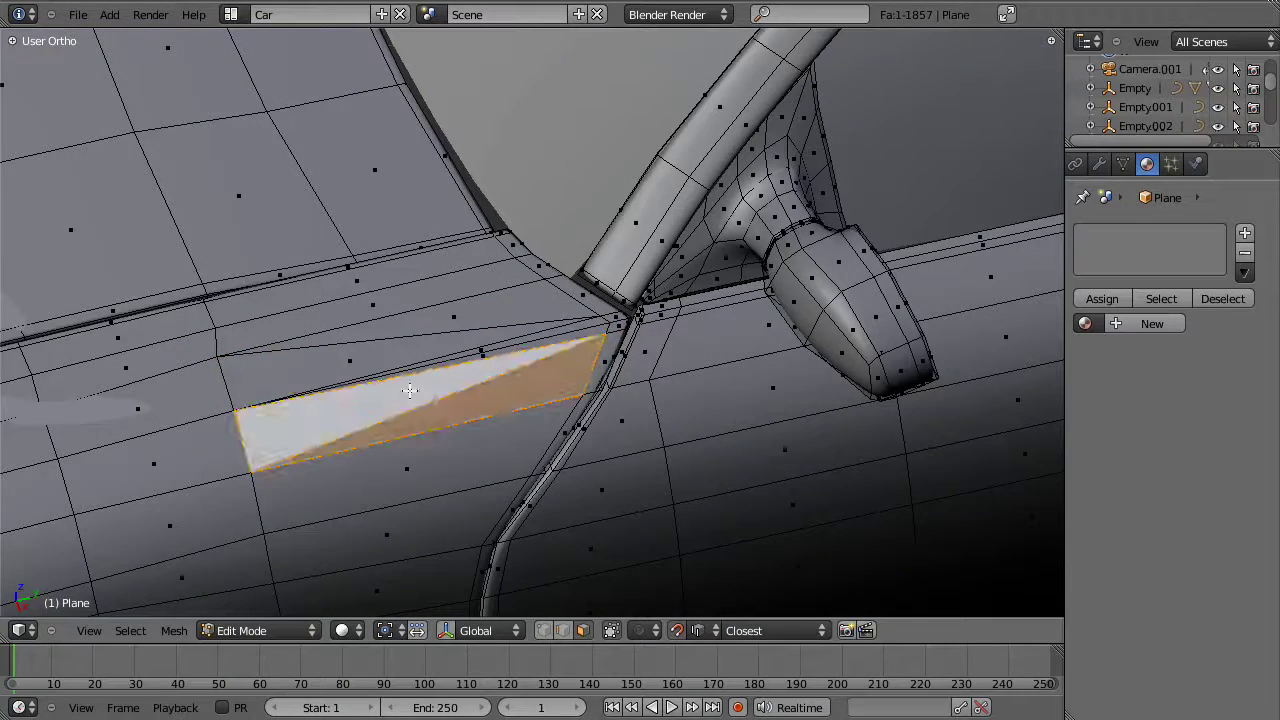
pyautogui.press('f')
pyautogui.press('a')
# Step: Merge the two triangles above the fender corner into one face, and the two thin triangles between the cuts into another
pyautogui.rightClick(364, 360)
pyautogui.keyDown('shift'); pyautogui.rightClick(457, 320); pyautogui.keyUp('shift')
pyautogui.press('f')
pyautogui.press('a')
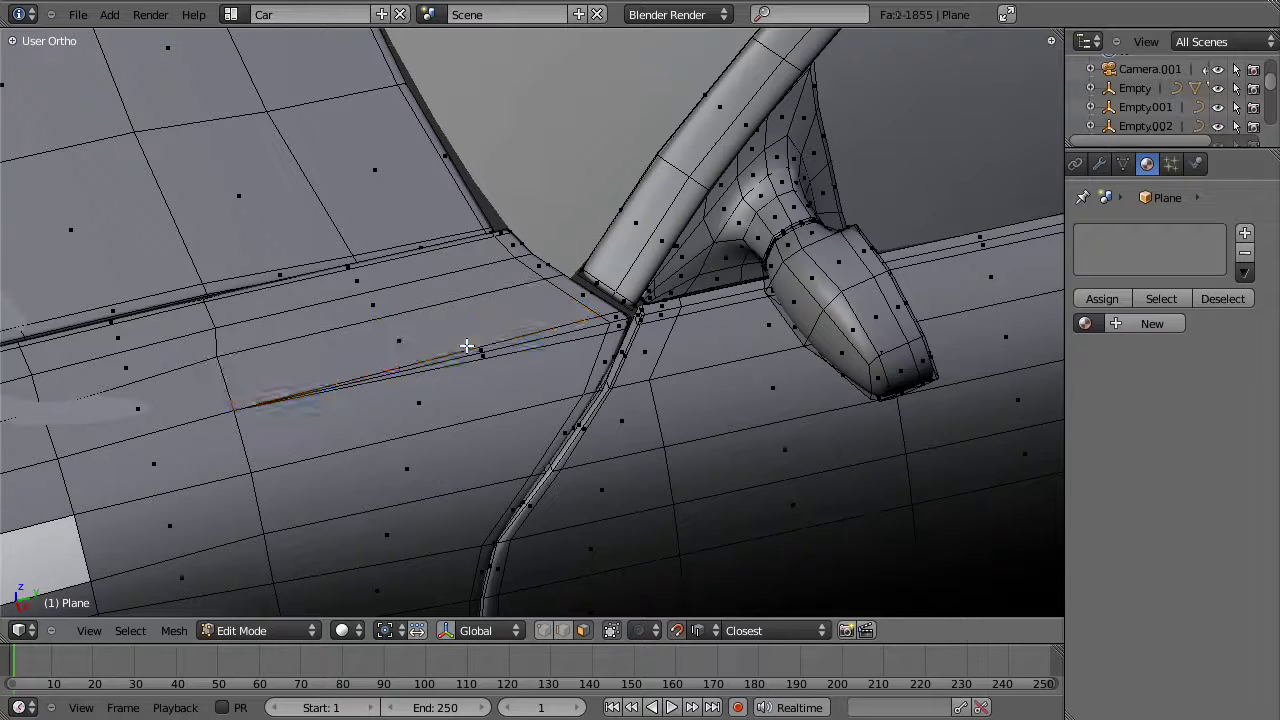
pyautogui.rightClick(490, 353)
pyautogui.keyDown('shift'); pyautogui.rightClick(497, 344); pyautogui.keyUp('shift')
pyautogui.press('f')
pyautogui.press('a')
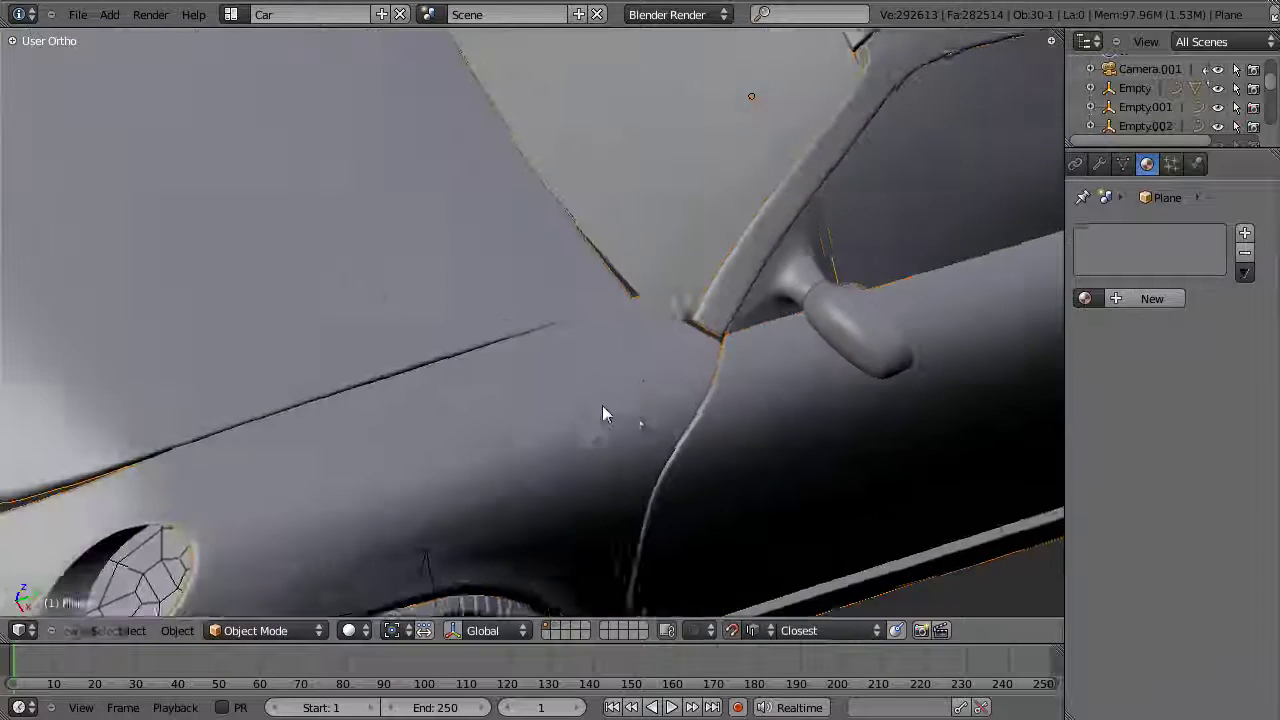
# Step: Examine the fender corner and the base of the windscreen pillar in Object Mode and up close in Edit Mode
pyautogui.moveTo(475, 458); pyautogui.dragTo(549, 357, button='middle')
pyautogui.scroll(3, 660, 306)
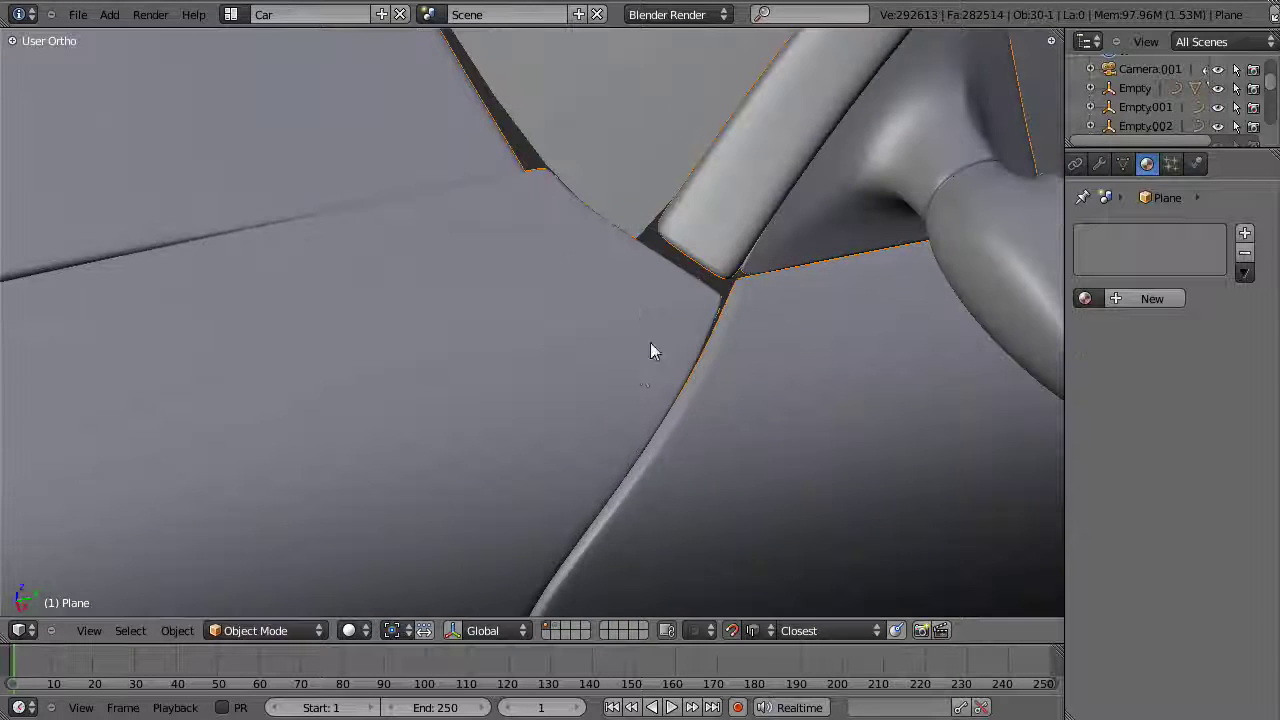
pyautogui.moveTo(650, 343); pyautogui.dragTo(630, 353, button='middle')
pyautogui.press('Tab')
pyautogui.scroll(3, 628, 358)
pyautogui.keyDown('shift'); pyautogui.moveTo(686, 260); pyautogui.dragTo(637, 325, button='middle'); pyautogui.keyUp('shift')
pyautogui.press('KP_3')
pyautogui.scroll(3, 520, 277)
pyautogui.moveTo(580, 243); pyautogui.dragTo(575, 175, button='middle')
# Step: Box-select the vertices at the windscreen pillar's lower end and move them about 0.012 down toward the fender to narrow the gap
pyautogui.hotkey('ctrl', 'Tab')
pyautogui.click(578, 157)
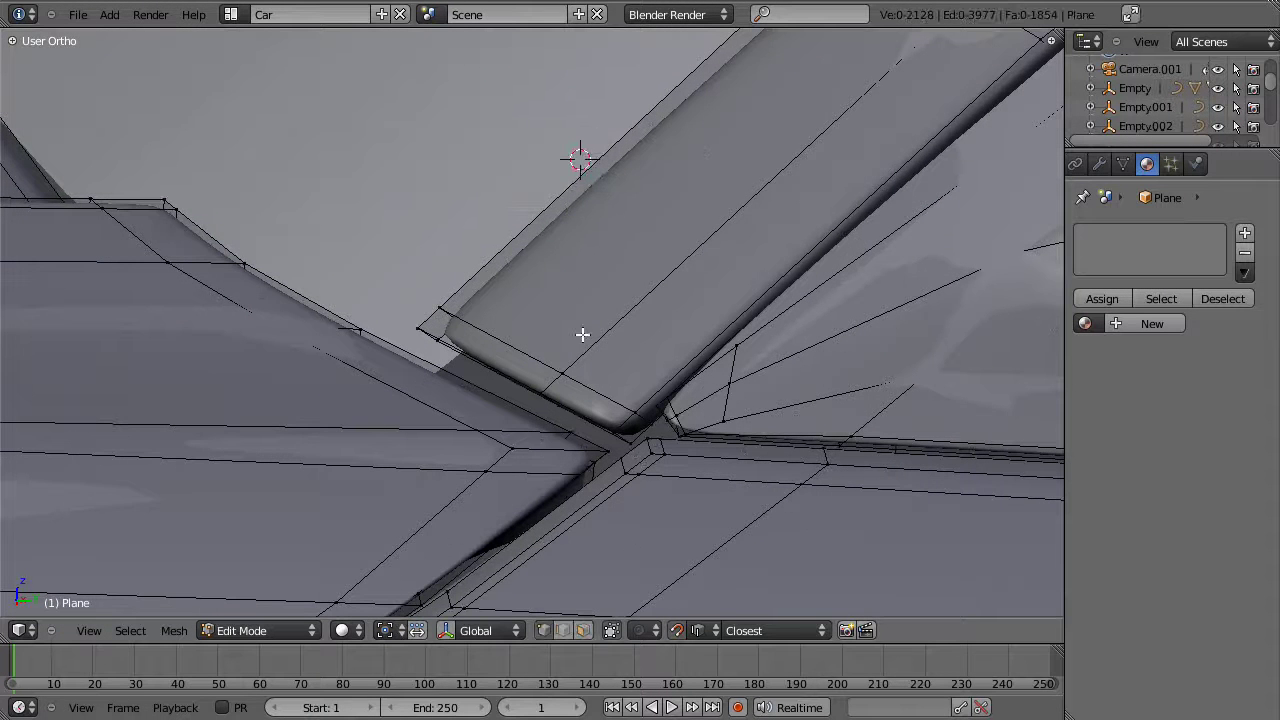
pyautogui.press('z')
pyautogui.keyDown('alt'); pyautogui.rightClick(572, 408); pyautogui.keyUp('alt')
pyautogui.press('a')
pyautogui.press('b')
pyautogui.moveTo(523, 351); pyautogui.dragTo(642, 441)
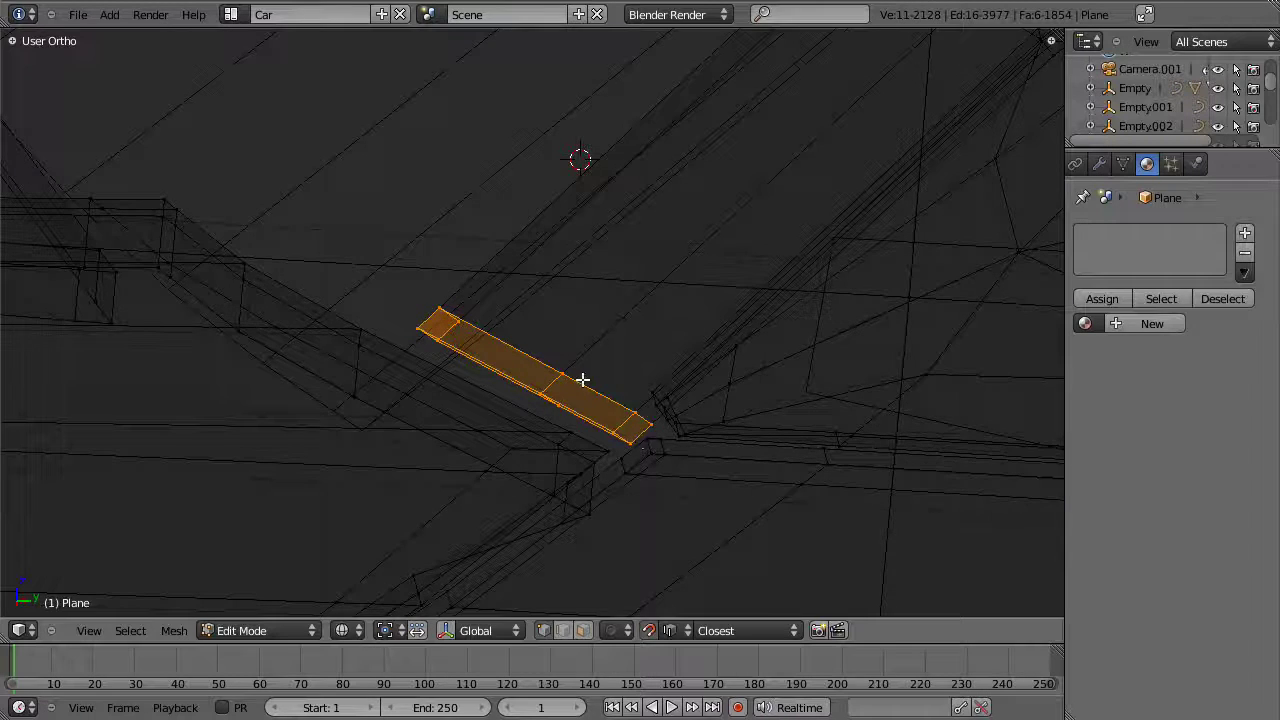
pyautogui.press('z')
pyautogui.moveTo(641, 439); pyautogui.dragTo(652, 426, button='middle')
pyautogui.press('z')
pyautogui.press('z')
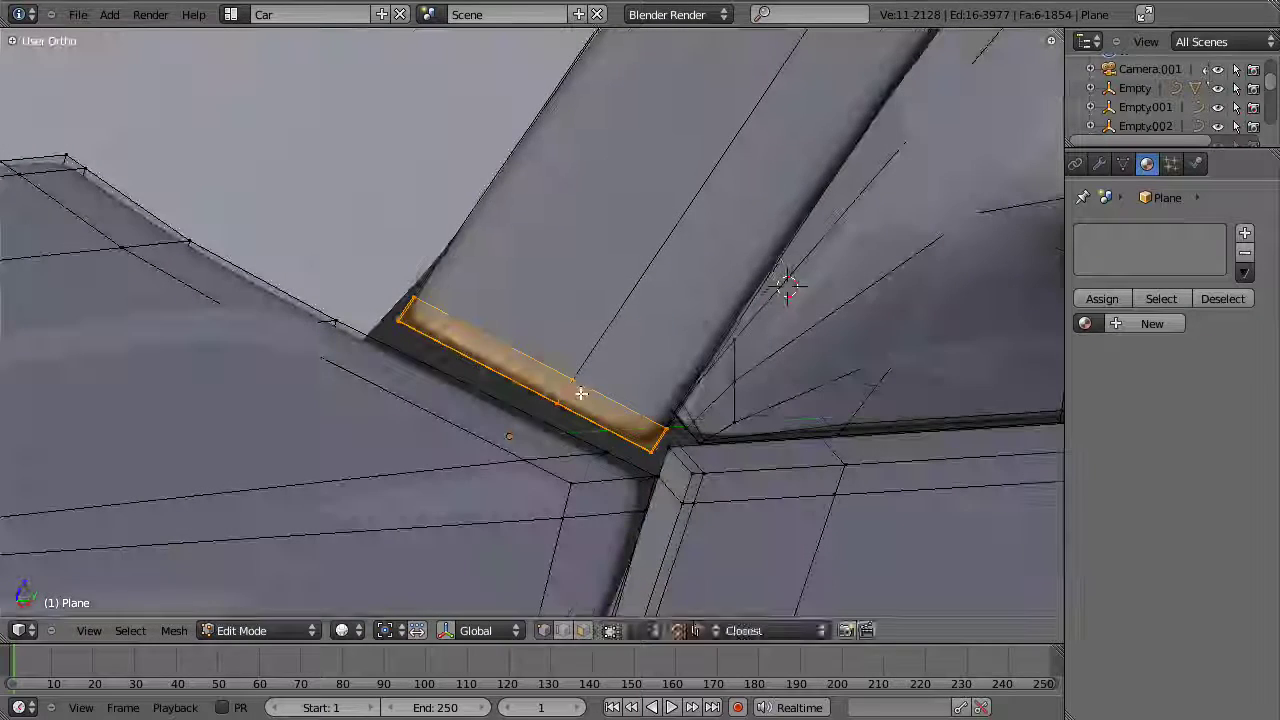
pyautogui.press('g')
pyautogui.rightClick(543, 416)
pyautogui.press('g')
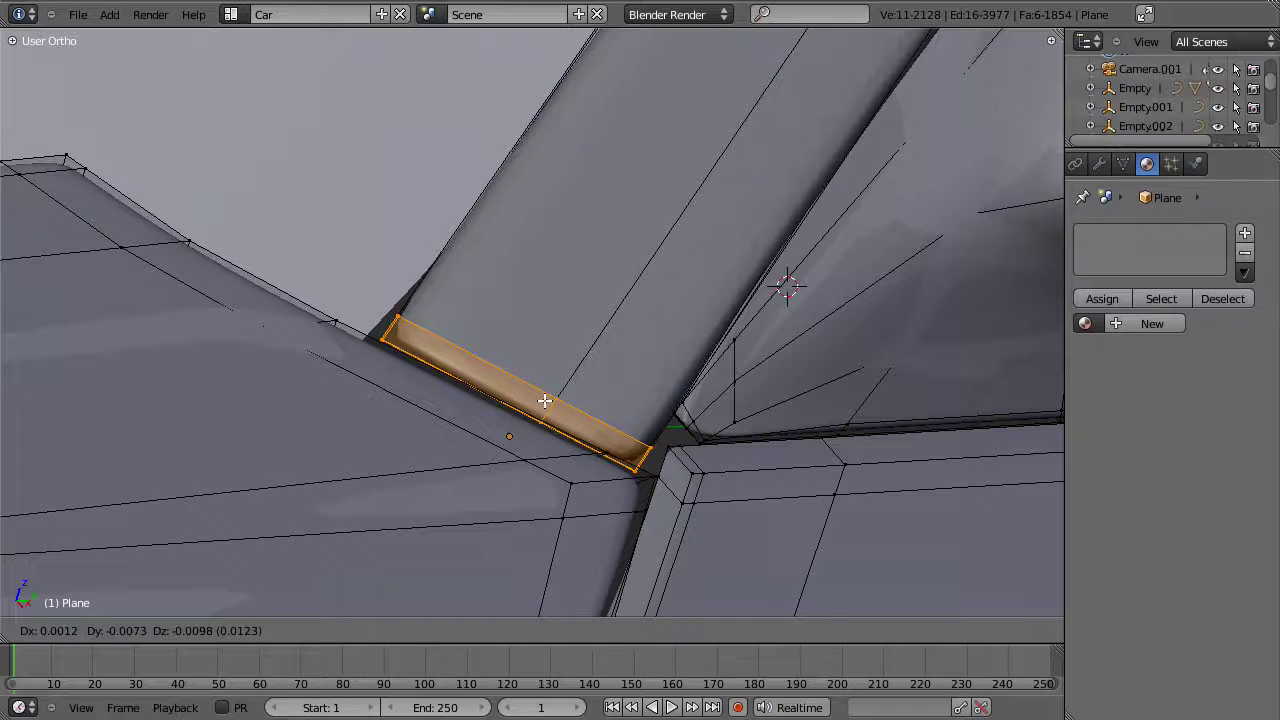
pyautogui.click(541, 405)
pyautogui.press('a')
# Step: Inspect the gaps around the pillar base, fender and door in Object Mode
pyautogui.press('Tab')
pyautogui.moveTo(660, 394); pyautogui.dragTo(660, 408, button='middle')
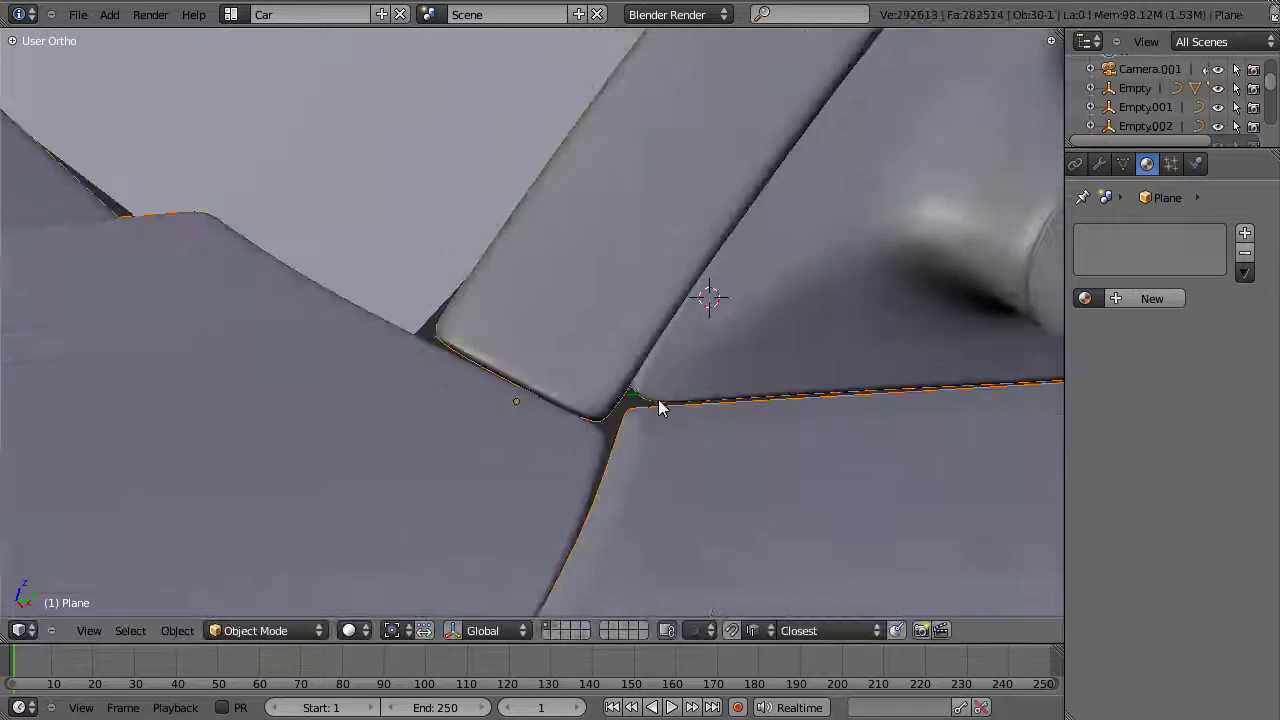
pyautogui.scroll(-9, 660, 408)
pyautogui.press('a')
pyautogui.moveTo(594, 380); pyautogui.dragTo(546, 356, button='middle')
pyautogui.keyDown('shift'); pyautogui.moveTo(652, 468); pyautogui.dragTo(580, 449, button='middle'); pyautogui.keyUp('shift')
pyautogui.scroll(-2, 521, 370)
pyautogui.scroll(6, 575, 442)
pyautogui.moveTo(742, 388); pyautogui.dragTo(676, 388, button='middle')
# Step: Select the edge vertices along the door's gap and upper rim in Edit Mode and nudge them slightly along global X
pyautogui.press('Tab')
pyautogui.scroll(5, 374, 264)
pyautogui.press('z')
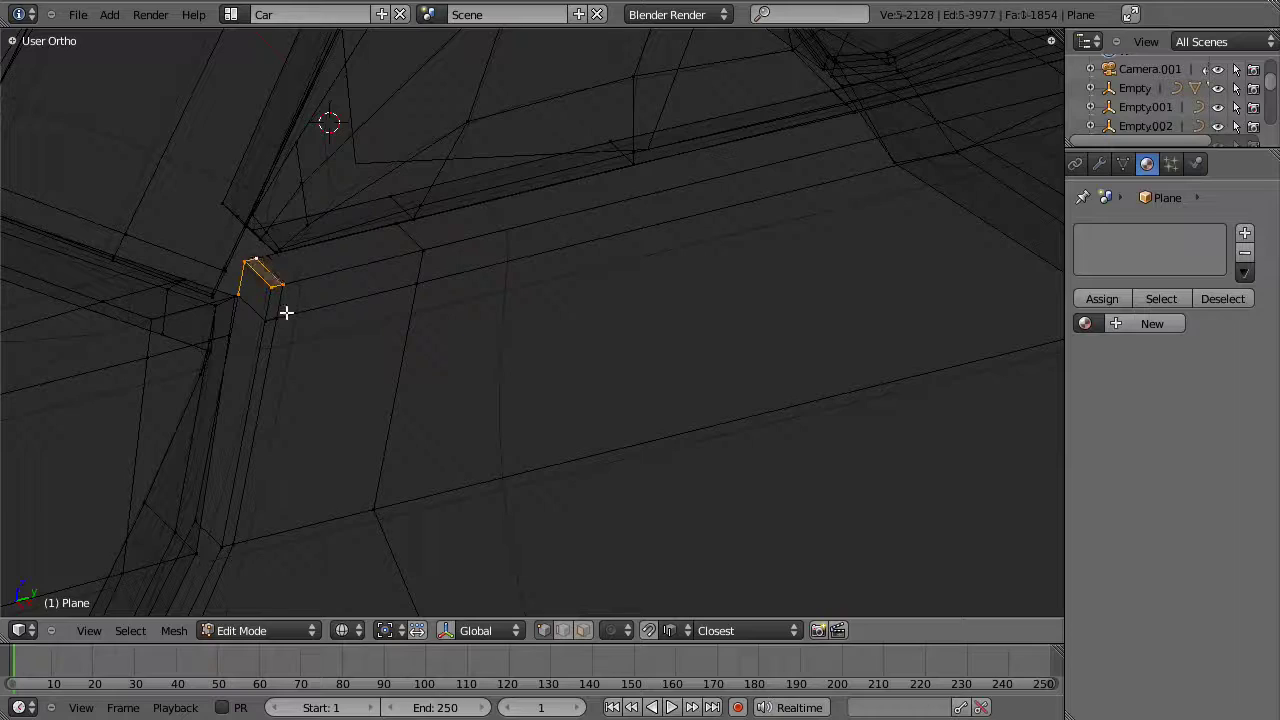
pyautogui.press('z')
pyautogui.press('z')
pyautogui.keyDown('shift'); pyautogui.rightClick(263, 324); pyautogui.keyUp('shift')
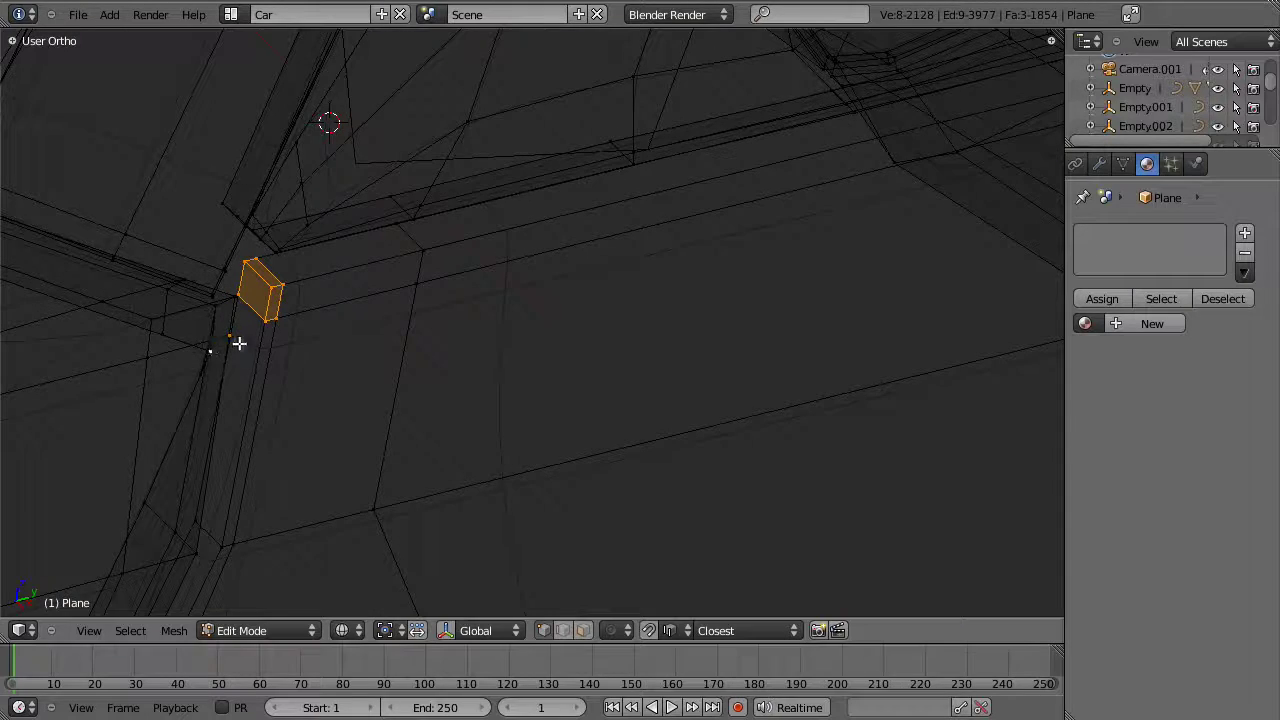
pyautogui.press('z')
pyautogui.moveTo(331, 320)
pyautogui.mouseDown(button='middle')
pyautogui.moveTo(323, 214)
pyautogui.moveTo(472, 418)
pyautogui.moveTo(483, 320)
pyautogui.moveTo(380, 414)
pyautogui.moveTo(729, 237)
pyautogui.moveTo(669, 374)
pyautogui.moveTo(591, 403)
pyautogui.moveTo(646, 377)
pyautogui.moveTo(691, 289)
pyautogui.moveTo(447, 327)
pyautogui.mouseUp(button='middle')
pyautogui.click(434, 318)
pyautogui.press('a')
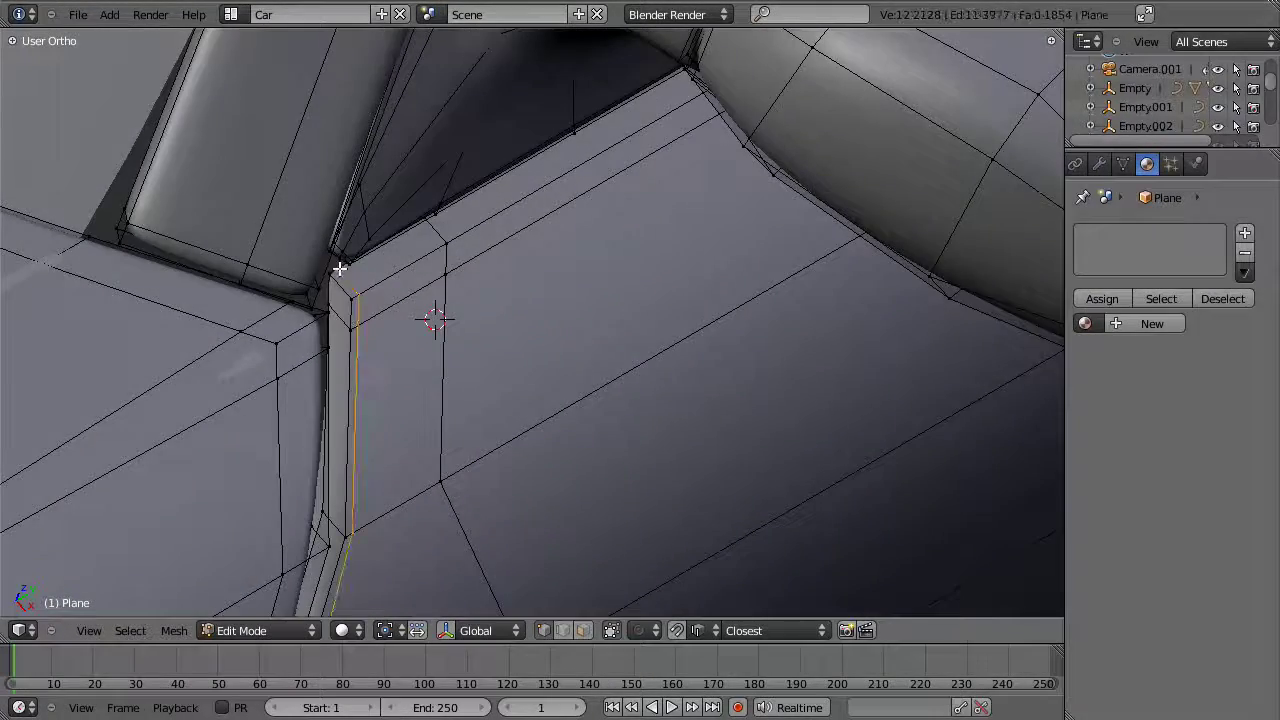
pyautogui.scroll(-12, 520, 372)
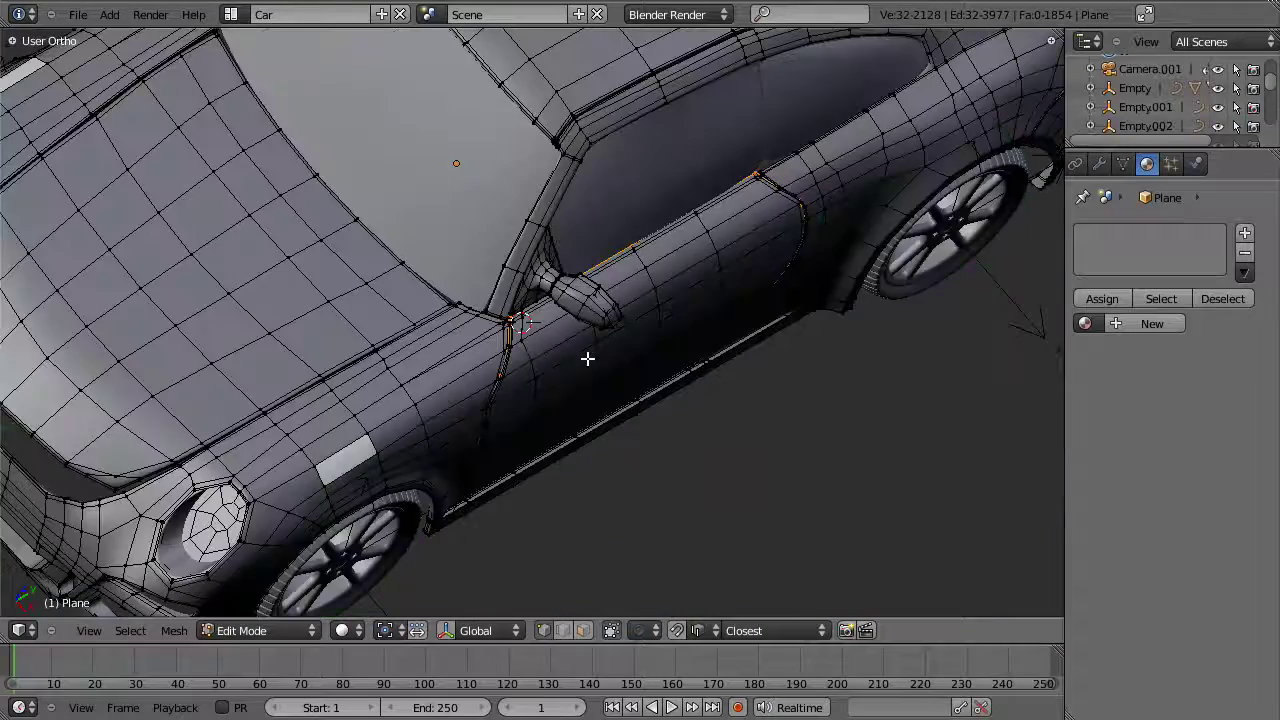
pyautogui.scroll(6, 587, 358)
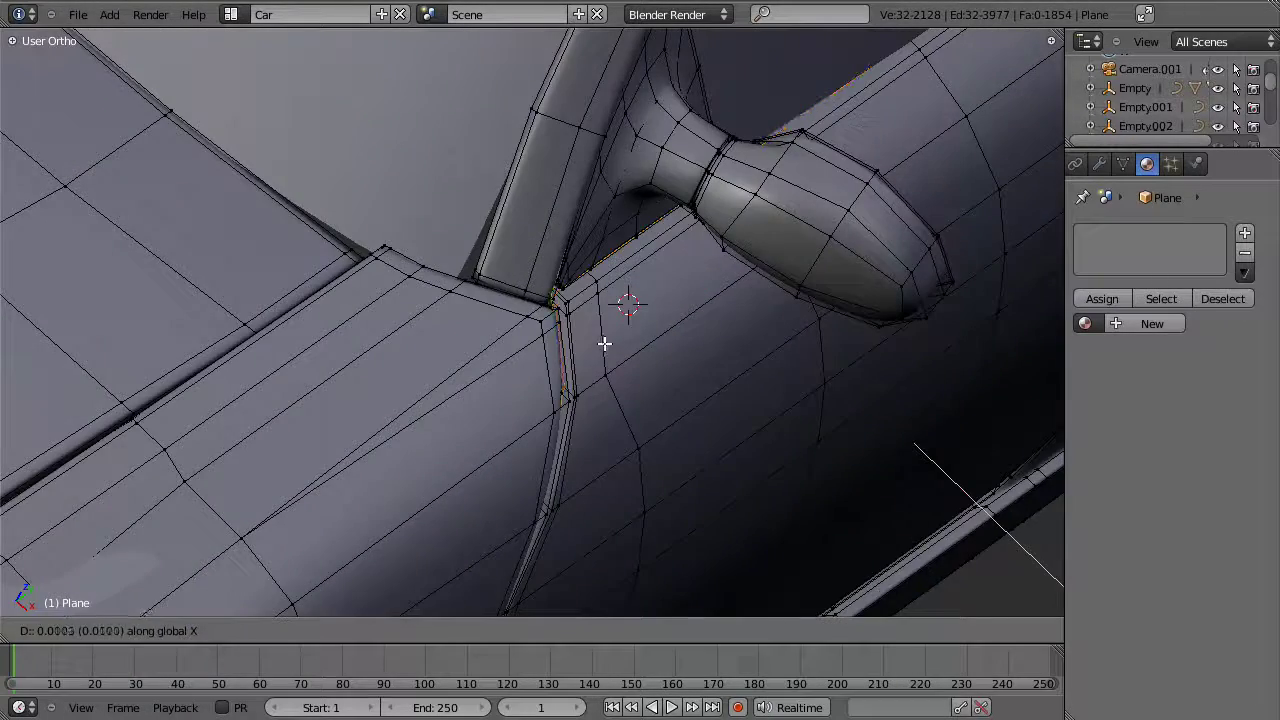
pyautogui.click(601, 341)
pyautogui.scroll(4, 608, 322)
pyautogui.click(609, 321)
pyautogui.moveTo(609, 321); pyautogui.dragTo(543, 309, button='middle')
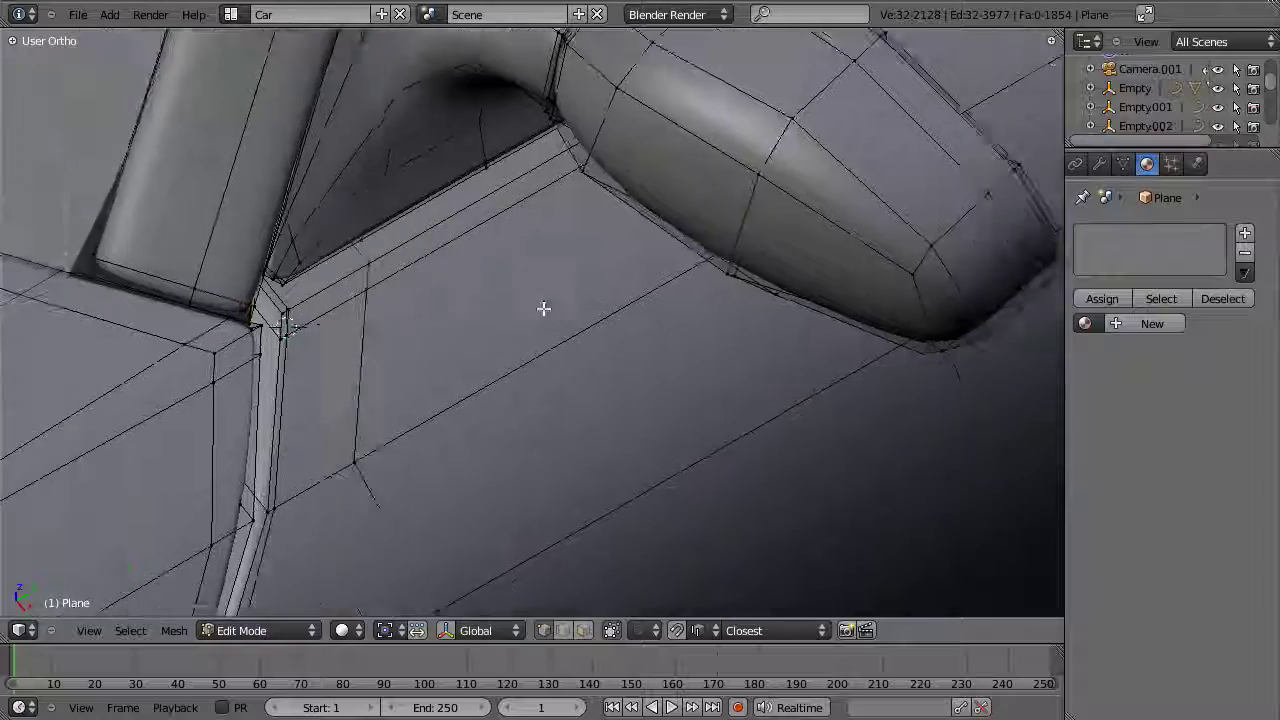
# Step: Inspect the door gap and the windscreen side of the pillar in Object Mode
pyautogui.scroll(-6, 660, 380)
pyautogui.moveTo(549, 432); pyautogui.dragTo(557, 489, button='middle')
pyautogui.scroll(3, 486, 486)
pyautogui.press('Tab')
pyautogui.scroll(-4, 488, 487)
pyautogui.scroll(3, 556, 486)
pyautogui.keyDown('shift'); pyautogui.moveTo(450, 480); pyautogui.dragTo(746, 320, button='middle'); pyautogui.keyUp('shift')
pyautogui.scroll(3, 746, 320)
# Step: Box-select the four vertices at the pillar's lower windscreen-side corner, reposition them, and clear the selection
pyautogui.press('Tab')
pyautogui.press('z')
pyautogui.press('b')
pyautogui.moveTo(768, 313); pyautogui.dragTo(781, 320)
pyautogui.press('z')
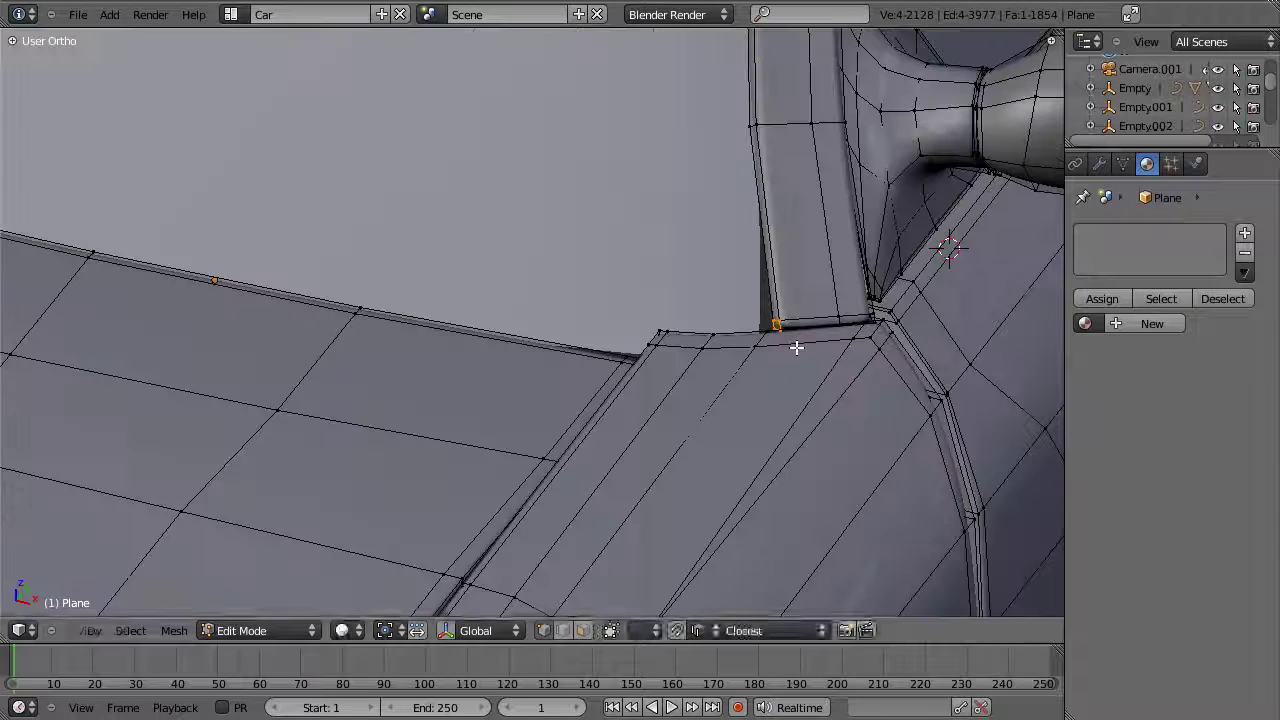
pyautogui.moveTo(740, 333); pyautogui.dragTo(728, 420, button='middle')
pyautogui.scroll(4, 849, 377)
pyautogui.moveTo(849, 377); pyautogui.dragTo(872, 378, button='middle')
pyautogui.keyDown('shift'); pyautogui.moveTo(1020, 383); pyautogui.dragTo(657, 343, button='middle'); pyautogui.keyUp('shift')
pyautogui.press('g')
pyautogui.click(776, 412)
pyautogui.press('a')
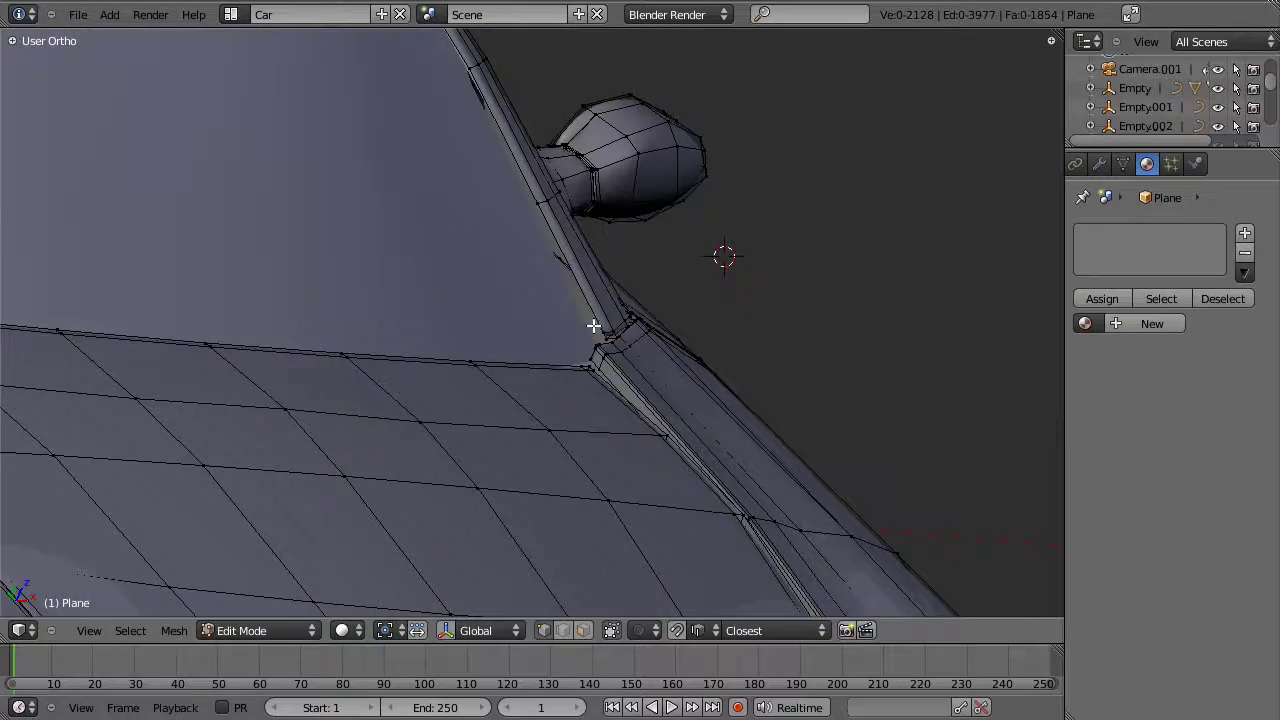
# Step: Select the vertices along the windscreen pillar's inner edge, from the pillar base up past the mirror
pyautogui.press('z')
pyautogui.moveTo(594, 313); pyautogui.dragTo(693, 369, button='middle')
pyautogui.scroll(-5, 667, 372)
pyautogui.moveTo(626, 351)
pyautogui.mouseDown(button='middle')
pyautogui.moveTo(451, 389)
pyautogui.moveTo(580, 391)
pyautogui.moveTo(692, 366)
pyautogui.mouseUp(button='middle')
pyautogui.press('z')
pyautogui.scroll(4, 693, 365)
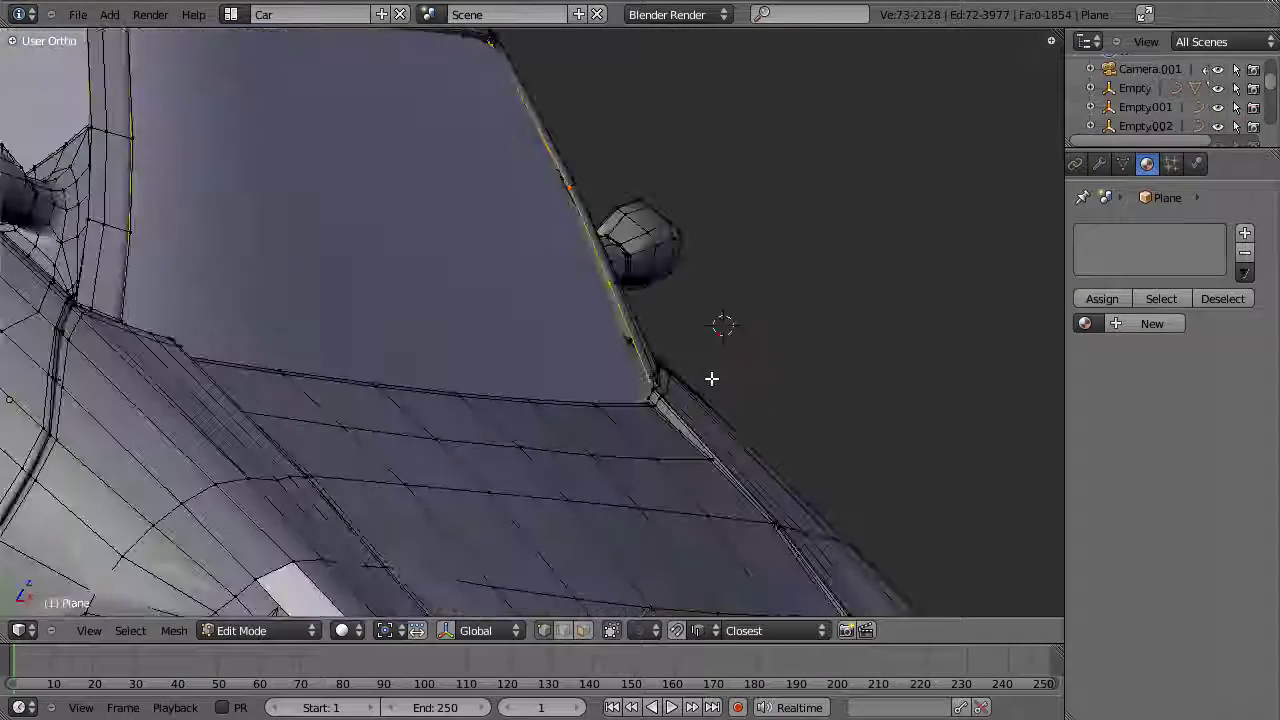
pyautogui.press('z')
pyautogui.rightClick(779, 435)
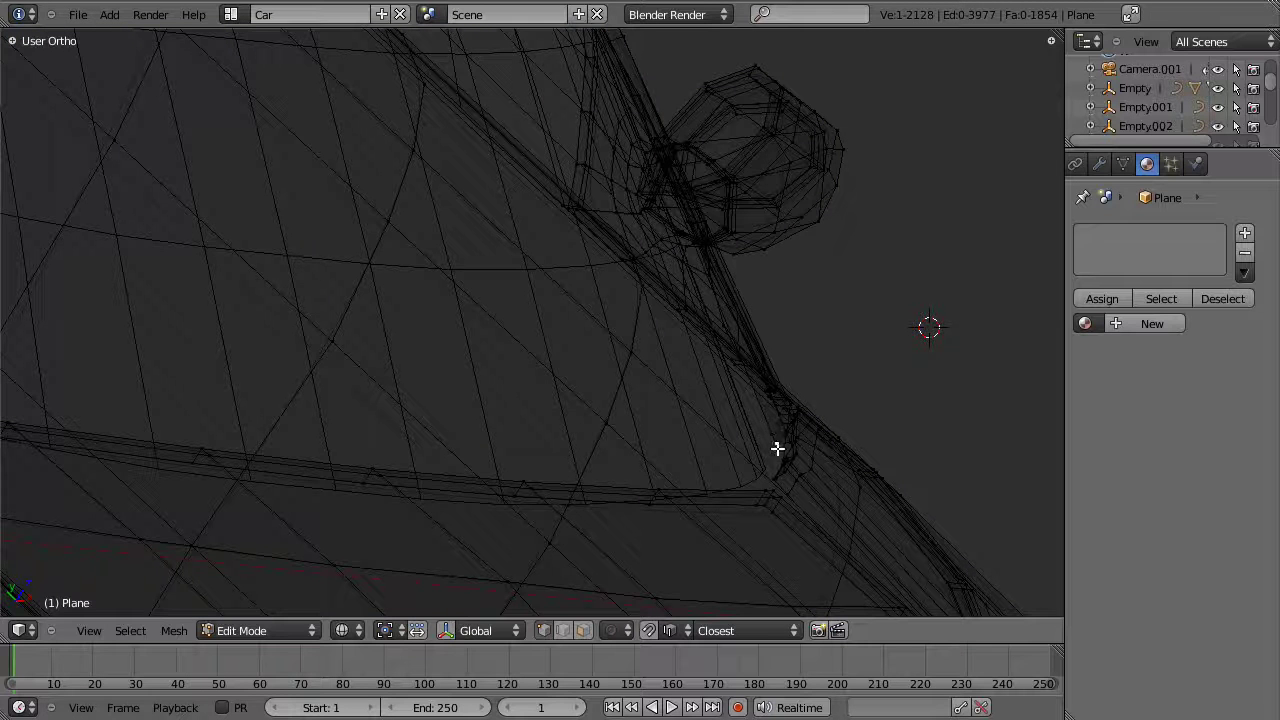
pyautogui.keyDown('shift'); pyautogui.rightClick(767, 434); pyautogui.keyUp('shift')
pyautogui.press('z')
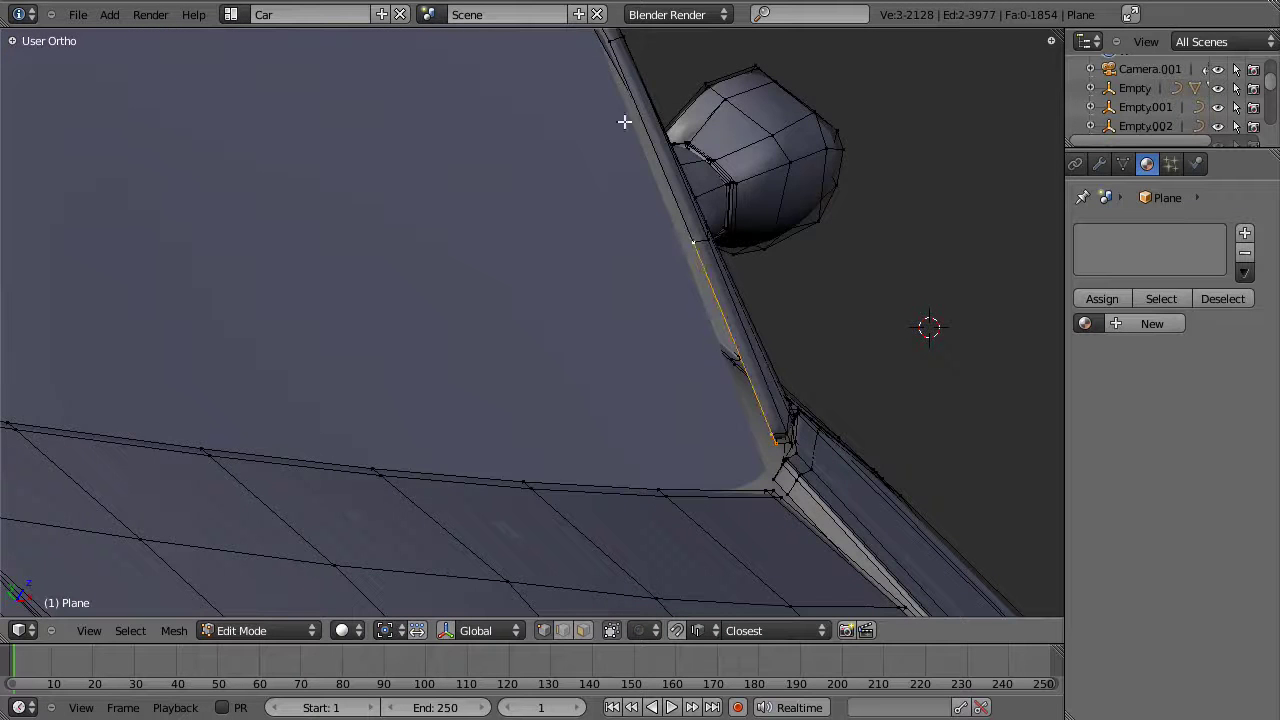
pyautogui.keyDown('shift'); pyautogui.moveTo(624, 121); pyautogui.dragTo(641, 229, button='middle'); pyautogui.keyUp('shift')
pyautogui.keyDown('shift'); pyautogui.rightClick(631, 155); pyautogui.keyUp('shift')
# Step: Extend the vertex selection up the pillar's inner edge and around the windscreen's upper corner
pyautogui.scroll(-5, 629, 154)
pyautogui.moveTo(629, 154); pyautogui.dragTo(586, 263, button='middle')
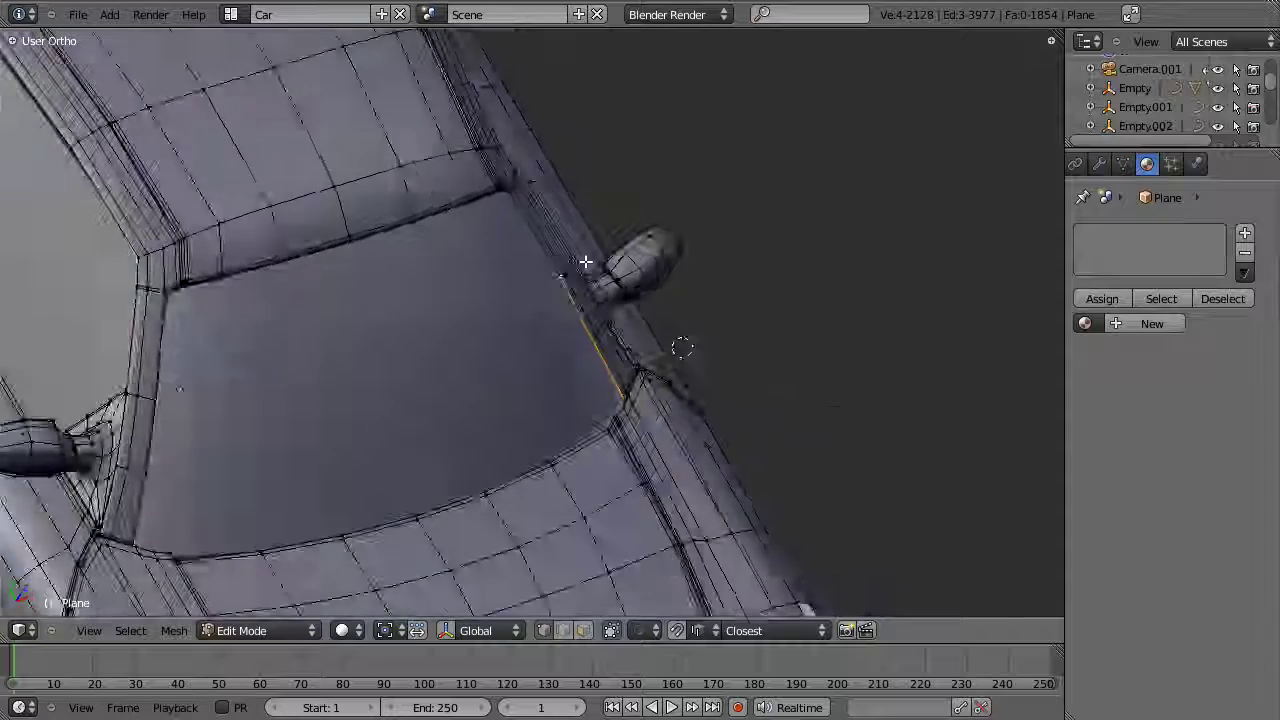
pyautogui.scroll(5, 577, 126)
pyautogui.moveTo(590, 177)
pyautogui.keyDown('shift'); pyautogui.mouseDown(button='middle')
pyautogui.moveTo(636, 342)
pyautogui.moveTo(697, 469)
pyautogui.mouseUp(button='middle'); pyautogui.keyUp('shift')
pyautogui.scroll(3, 697, 469)
pyautogui.press('z')
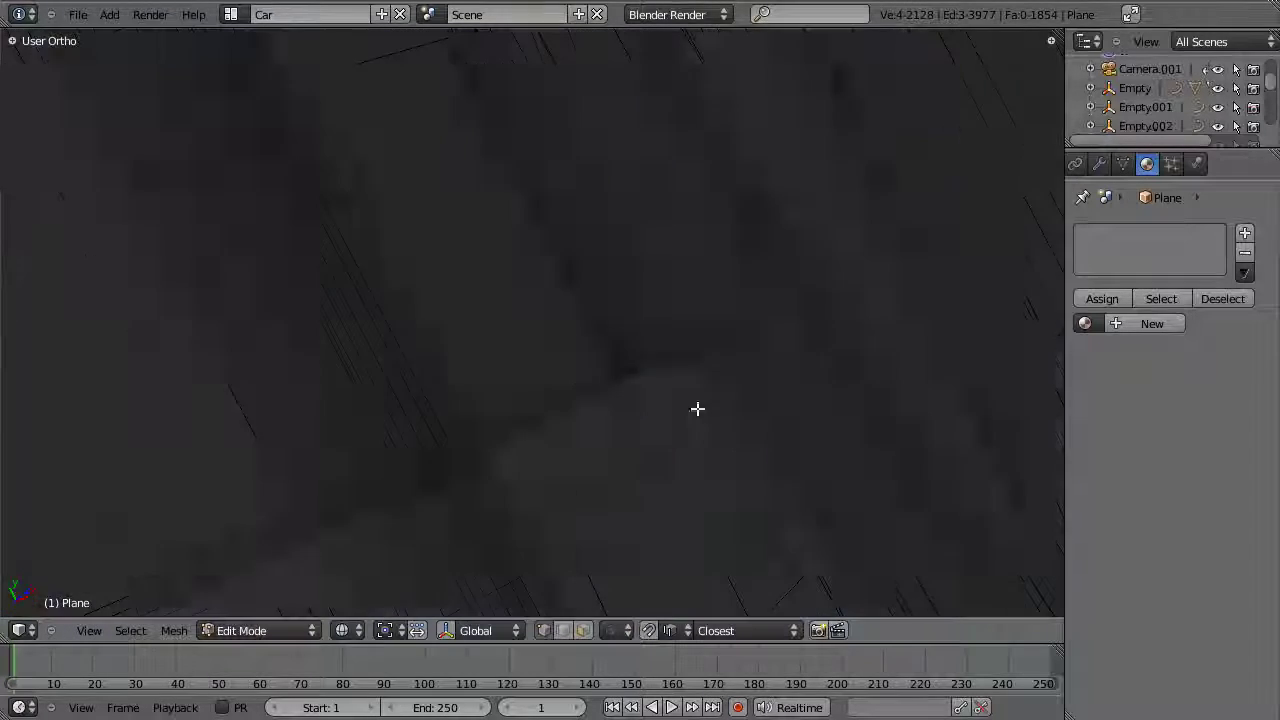
pyautogui.moveTo(614, 411); pyautogui.dragTo(562, 219, button='middle')
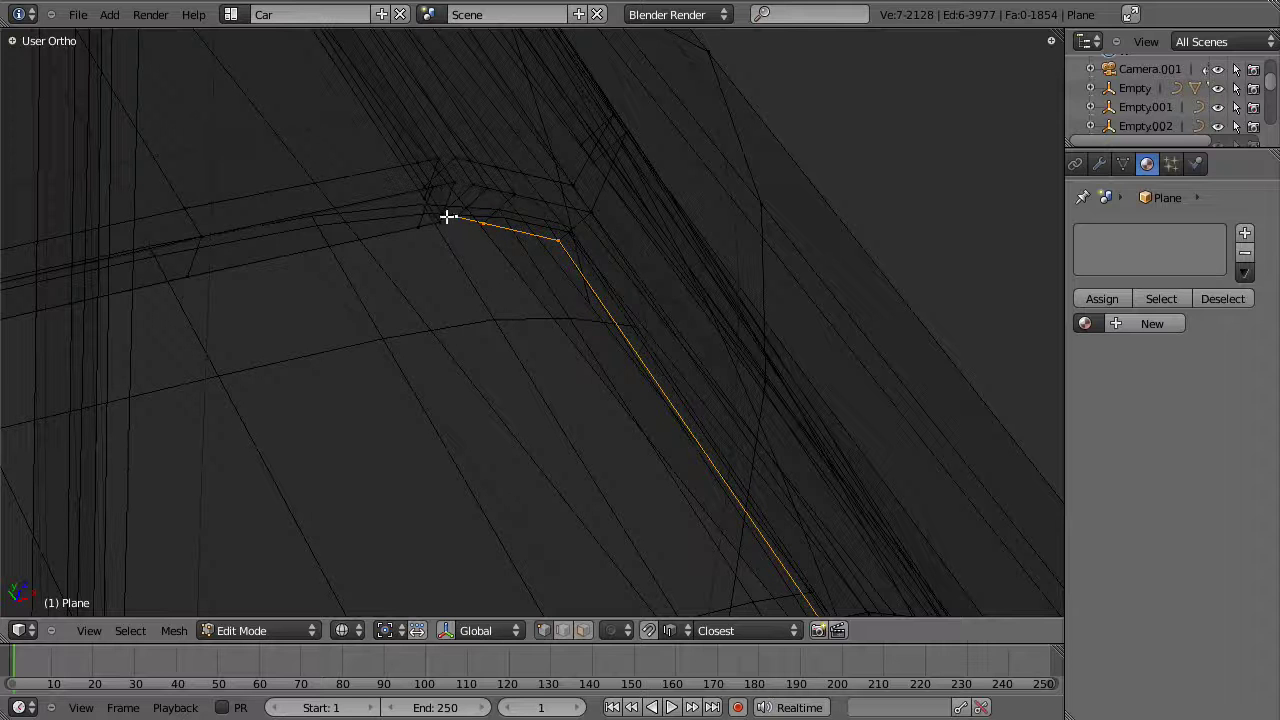
pyautogui.press('z')
pyautogui.moveTo(422, 175)
pyautogui.mouseDown(button='middle')
pyautogui.moveTo(654, 386)
pyautogui.moveTo(603, 380)
pyautogui.moveTo(620, 466)
pyautogui.moveTo(639, 413)
pyautogui.moveTo(832, 318)
pyautogui.mouseUp(button='middle')
pyautogui.press('g')
pyautogui.press('z')
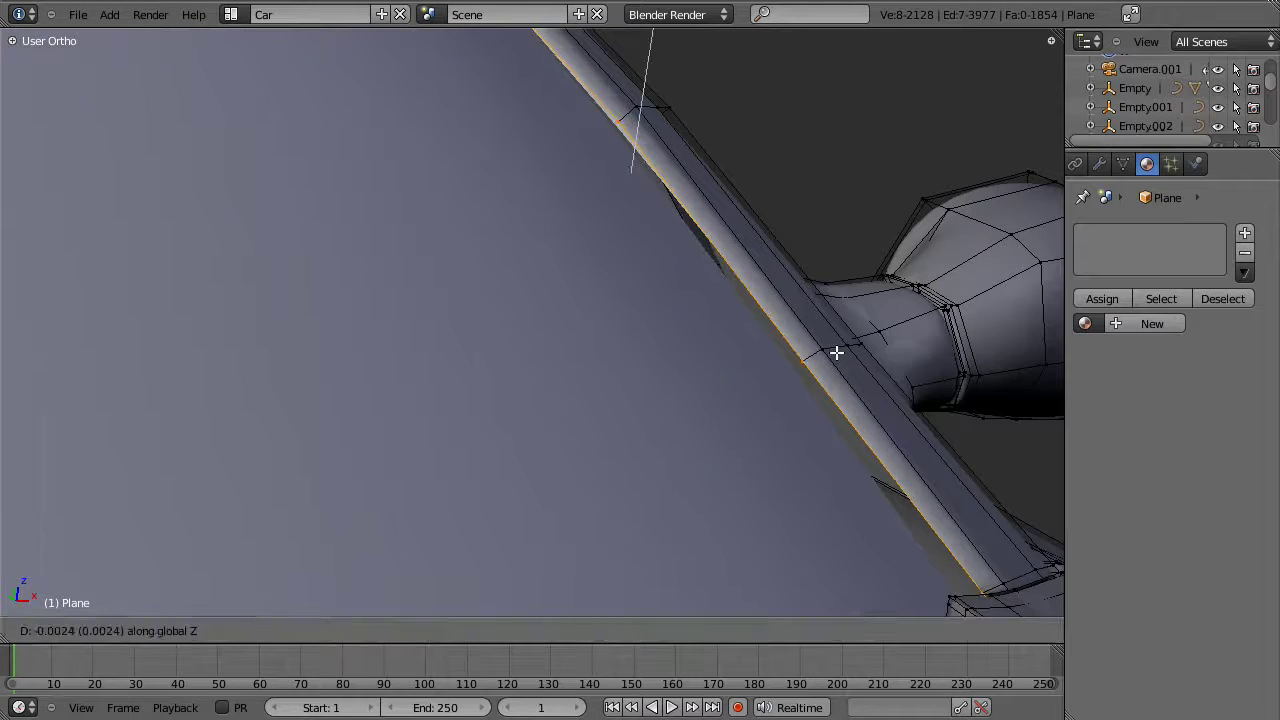
pyautogui.press('Escape')
# Step: Move the selected pillar edge about 0.023 along global Y and nudge it slightly along global Z
pyautogui.press('g')
pyautogui.press('y')
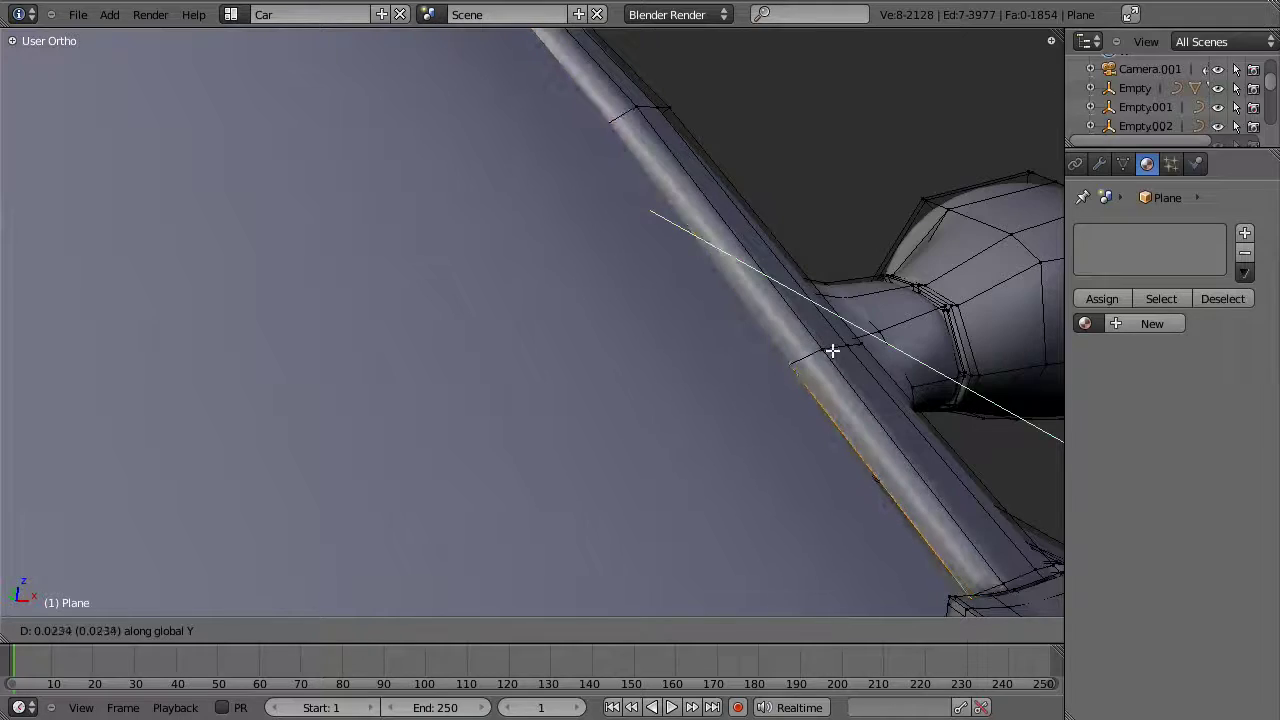
pyautogui.click(832, 351)
pyautogui.scroll(-4, 831, 349)
pyautogui.moveTo(777, 314)
pyautogui.mouseDown(button='middle')
pyautogui.moveTo(634, 394)
pyautogui.moveTo(638, 163)
pyautogui.moveTo(614, 374)
pyautogui.moveTo(509, 397)
pyautogui.moveTo(563, 360)
pyautogui.moveTo(625, 452)
pyautogui.moveTo(809, 403)
pyautogui.moveTo(510, 258)
pyautogui.mouseUp(button='middle')
pyautogui.press('z')
pyautogui.press('z')
pyautogui.moveTo(615, 307)
pyautogui.mouseDown(button='middle')
pyautogui.moveTo(680, 417)
pyautogui.moveTo(710, 433)
pyautogui.mouseUp(button='middle')
pyautogui.press('g')
pyautogui.press('z')
pyautogui.click(736, 436)
# Step: Select the windscreen glass's lower corner vertices in Edit Mode and reposition them against the pillar base
pyautogui.keyDown('shift'); pyautogui.moveTo(812, 454); pyautogui.dragTo(773, 242, button='middle'); pyautogui.keyUp('shift')
pyautogui.scroll(2, 935, 468)
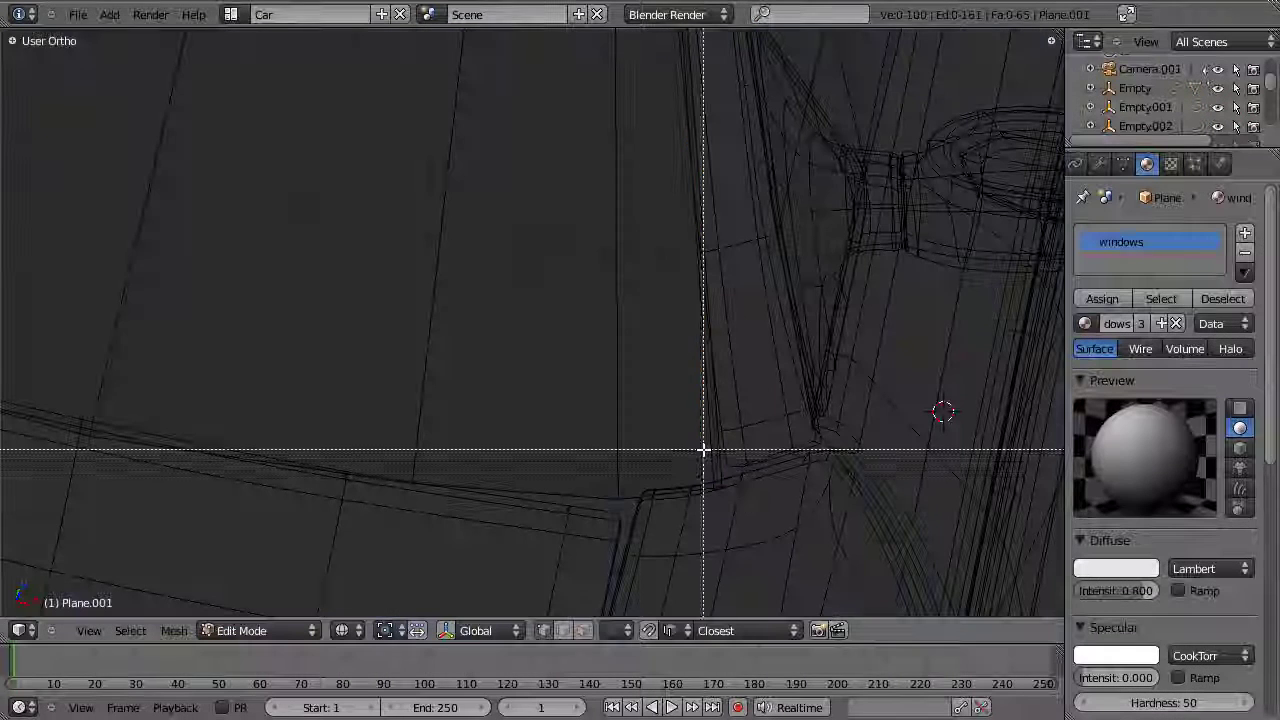
pyautogui.moveTo(703, 451); pyautogui.dragTo(745, 516)
pyautogui.press('z')
pyautogui.moveTo(665, 468); pyautogui.dragTo(834, 492, button='middle')
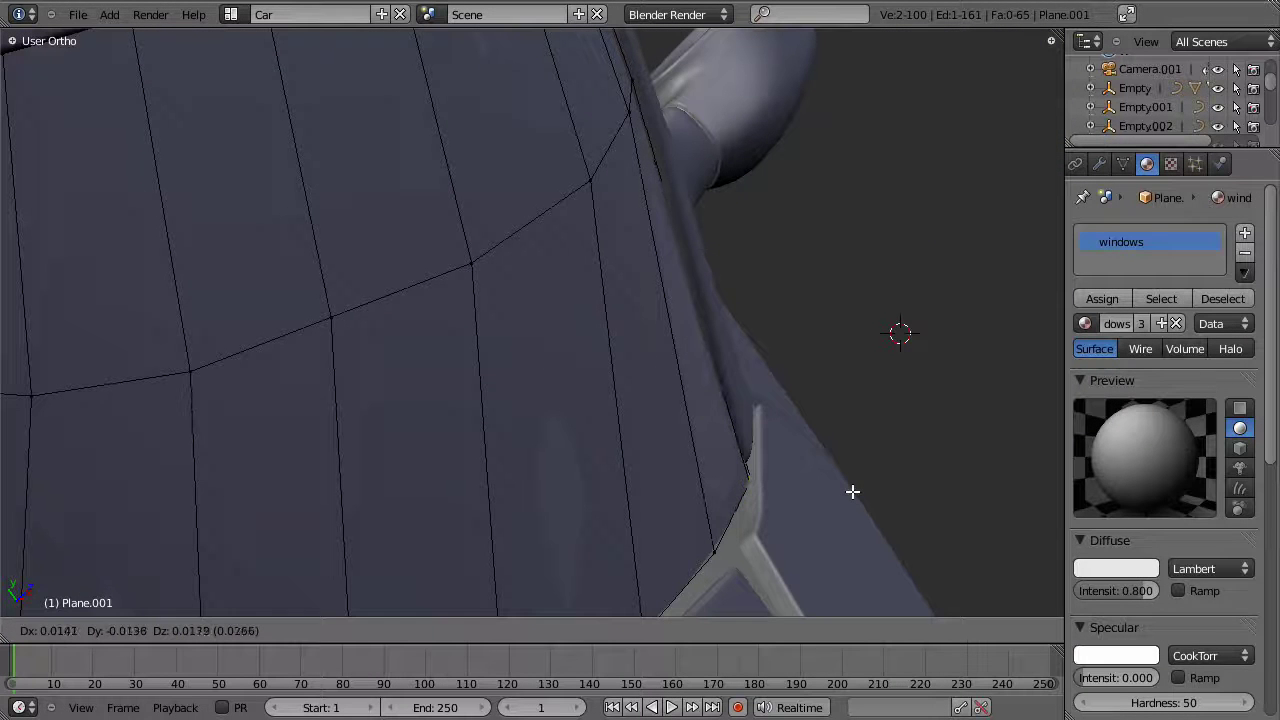
pyautogui.moveTo(762, 536); pyautogui.dragTo(842, 333, button='middle')
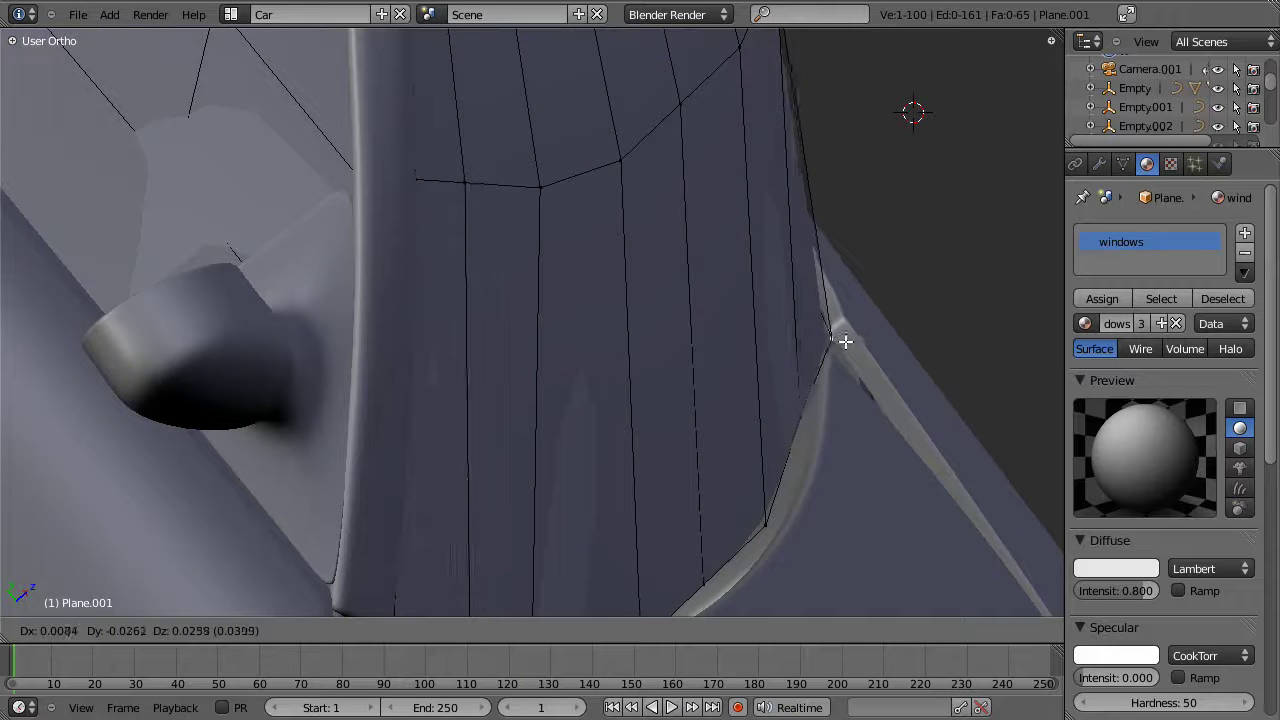
pyautogui.moveTo(899, 349)
pyautogui.mouseDown(button='middle')
pyautogui.moveTo(703, 463)
pyautogui.moveTo(663, 426)
pyautogui.mouseUp(button='middle')
# Step: Reposition the vertex on the windscreen glass's lower edge beside the hood's rear corner
pyautogui.press('z')
pyautogui.press('z')
pyautogui.moveTo(626, 332)
pyautogui.mouseDown(button='middle')
pyautogui.moveTo(611, 431)
pyautogui.moveTo(618, 337)
pyautogui.moveTo(620, 348)
pyautogui.moveTo(749, 366)
pyautogui.moveTo(478, 376)
pyautogui.moveTo(537, 346)
pyautogui.moveTo(597, 364)
pyautogui.moveTo(645, 427)
pyautogui.mouseUp(button='middle')
pyautogui.press('z')
pyautogui.rightClick(627, 449)
pyautogui.press('z')
pyautogui.press('g')
pyautogui.moveTo(706, 420); pyautogui.dragTo(761, 410, button='middle')
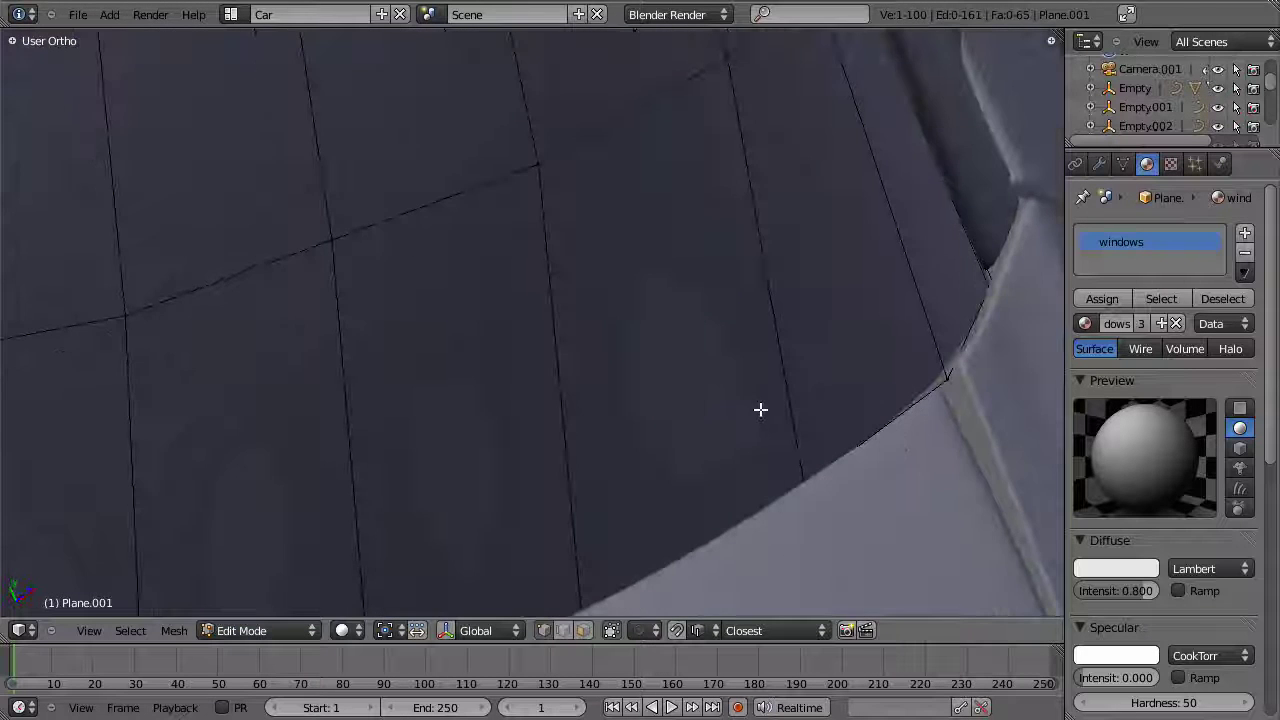
# Step: Open the car body in Edit Mode, select the seven vertices at the hood's rear corner, and move them toward the windscreen
pyautogui.press('Tab')
pyautogui.moveTo(897, 438)
pyautogui.mouseDown(button='middle')
pyautogui.moveTo(640, 474)
pyautogui.moveTo(671, 374)
pyautogui.moveTo(615, 404)
pyautogui.moveTo(663, 340)
pyautogui.mouseUp(button='middle')
pyautogui.rightClick(557, 397)
pyautogui.scroll(5, 620, 443)
pyautogui.press('Tab')
pyautogui.scroll(2, 650, 350)
pyautogui.press('z')
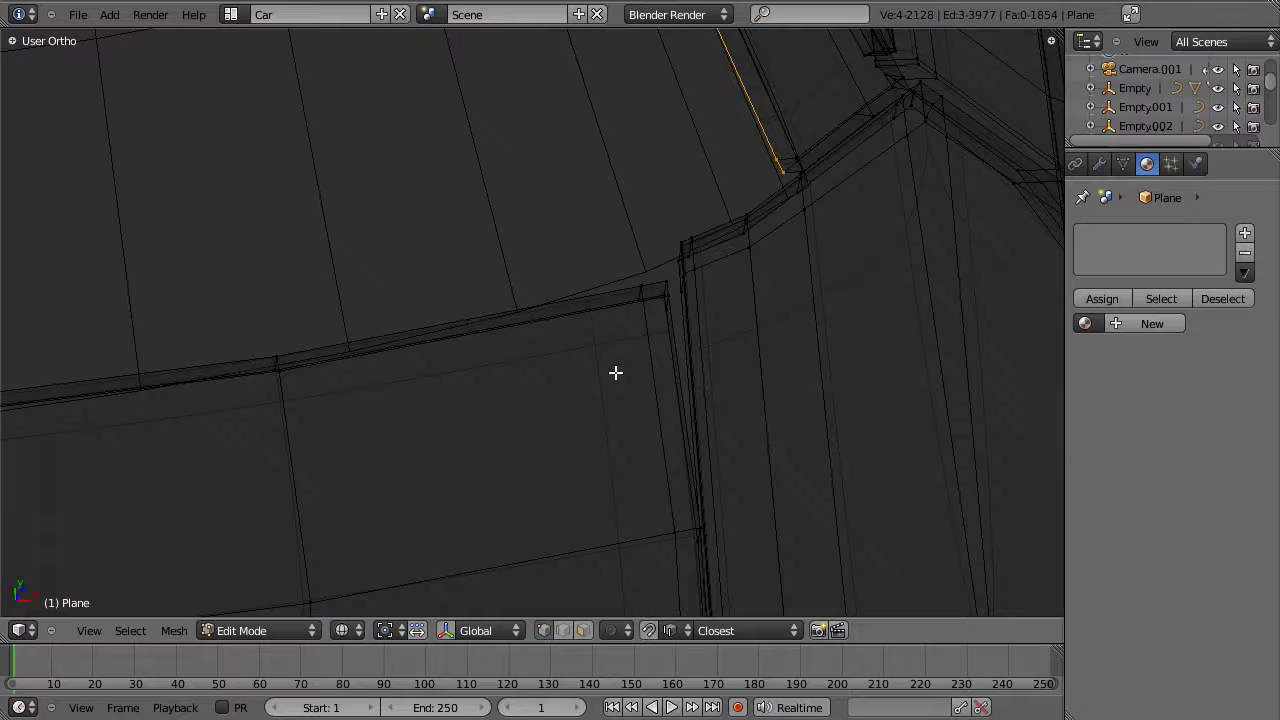
pyautogui.press('z')
pyautogui.press('g')
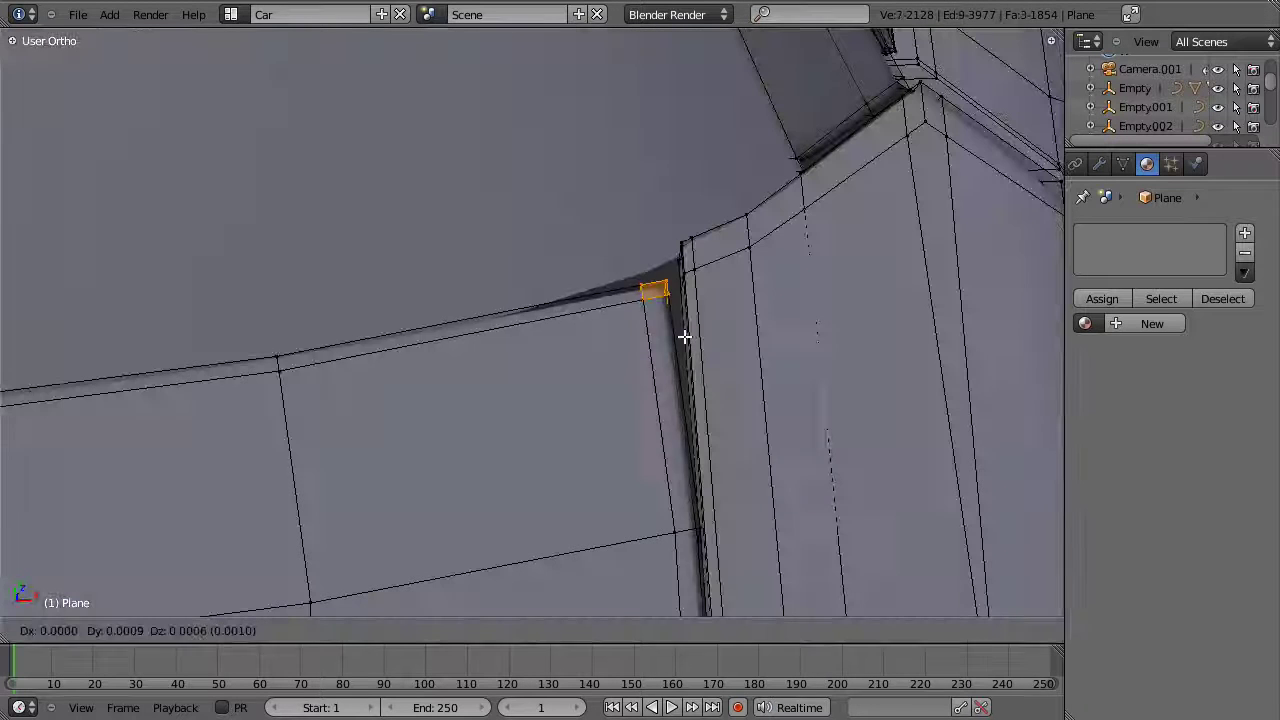
pyautogui.click(688, 310)
# Step: Reposition the hood's rear corner again from another angle and clear the selection
pyautogui.moveTo(551, 329); pyautogui.dragTo(661, 347, button='middle')
pyautogui.press('g')
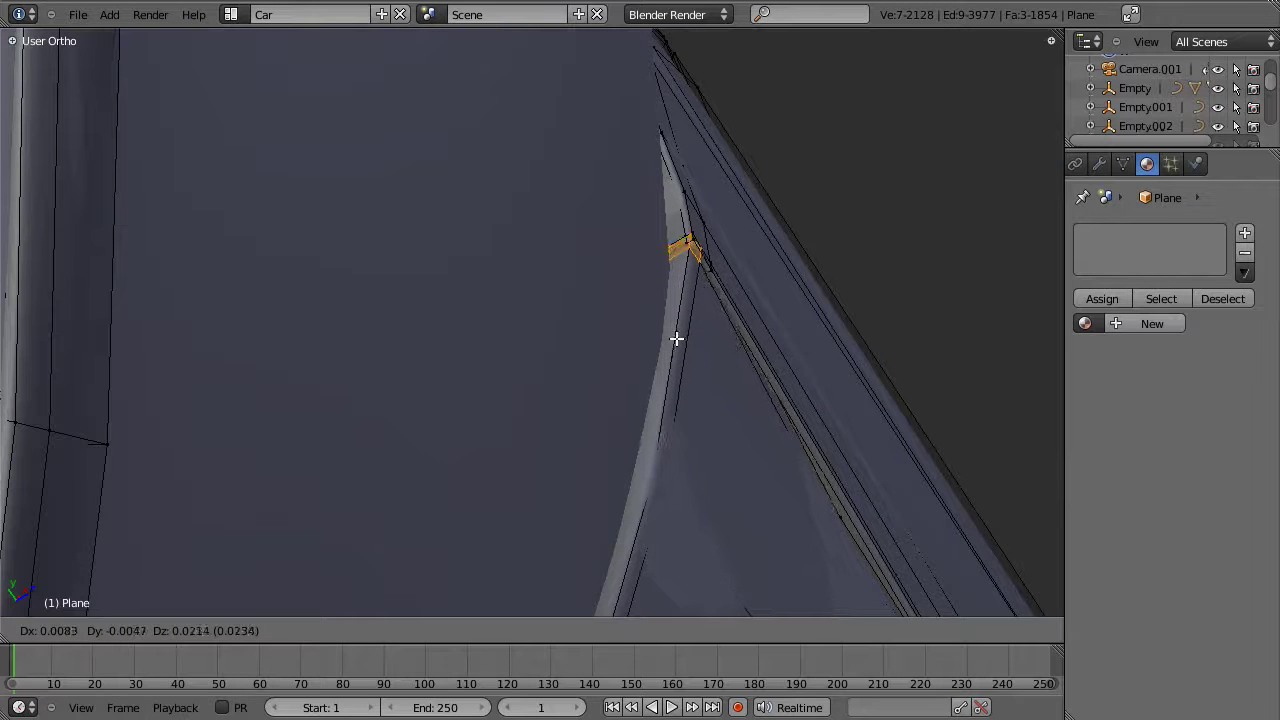
pyautogui.click(676, 339)
pyautogui.keyDown('shift'); pyautogui.moveTo(892, 469); pyautogui.dragTo(769, 71, button='middle'); pyautogui.keyUp('shift')
pyautogui.keyDown('shift'); pyautogui.moveTo(886, 709); pyautogui.dragTo(779, 655, button='middle'); pyautogui.keyUp('shift')
pyautogui.moveTo(748, 400)
pyautogui.mouseDown(button='middle')
pyautogui.moveTo(717, 220)
pyautogui.moveTo(683, 247)
pyautogui.mouseUp(button='middle')
pyautogui.press('a')
# Step: Select the two vertices on the hood's side edge just ahead of the rear corner and nudge them along global Z
pyautogui.press('z')
pyautogui.press('z')
pyautogui.press('g')
pyautogui.press('z')
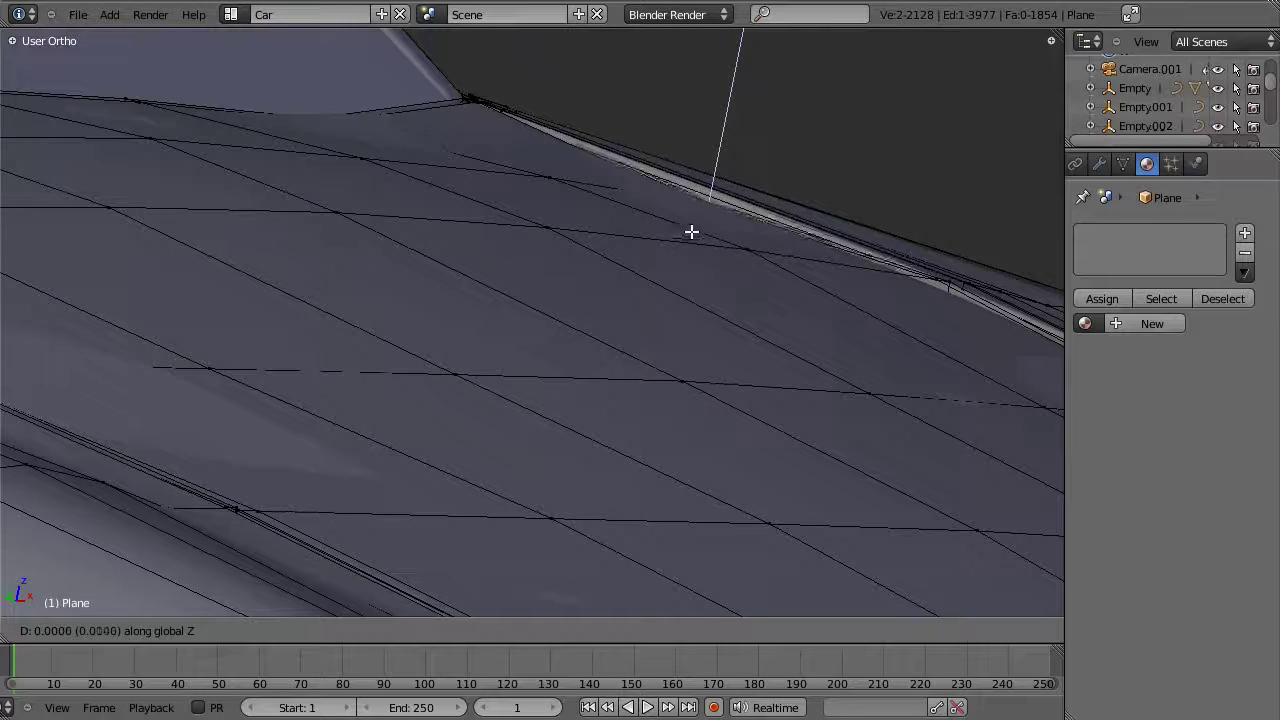
pyautogui.click(695, 227)
# Step: Raise the single vertex near the hood's rear corner about 0.009 along global Z
pyautogui.moveTo(695, 227)
pyautogui.mouseDown(button='middle')
pyautogui.moveTo(594, 246)
pyautogui.moveTo(606, 209)
pyautogui.moveTo(706, 305)
pyautogui.mouseUp(button='middle')
pyautogui.press('z')
pyautogui.rightClick(678, 209)
pyautogui.press('z')
pyautogui.press('z')
pyautogui.press('z')
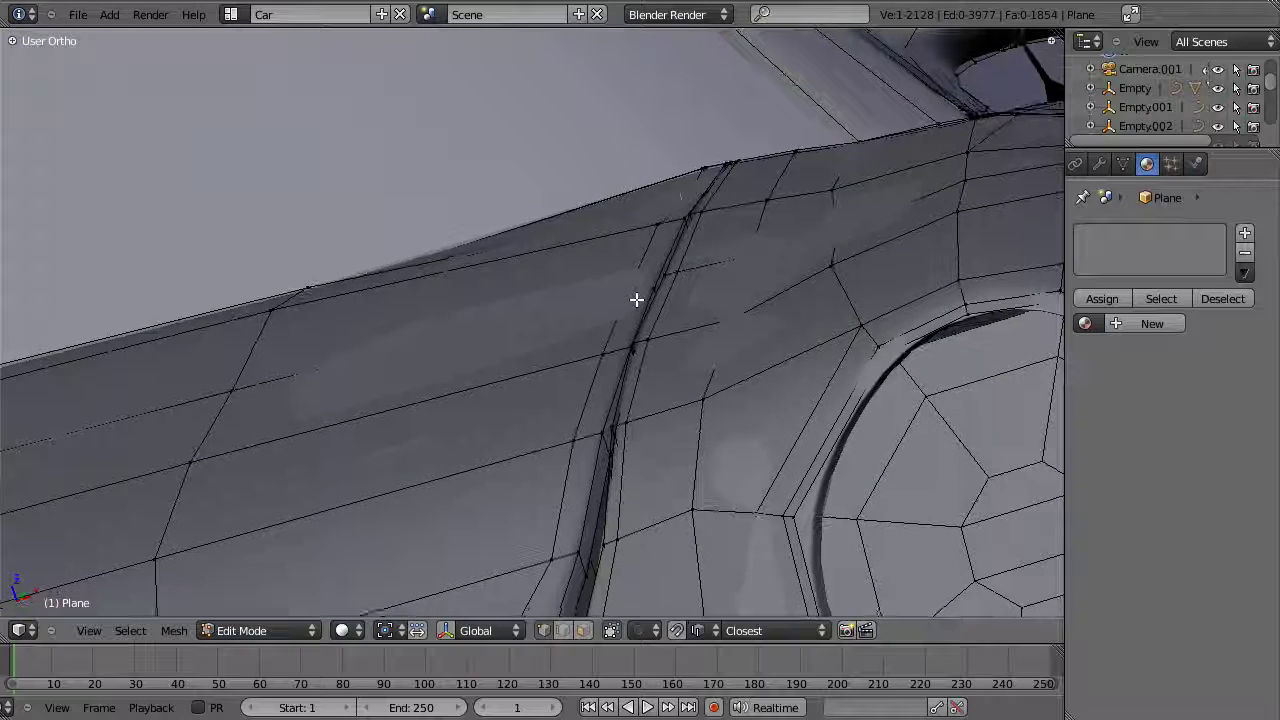
pyautogui.press('g')
pyautogui.press('z')
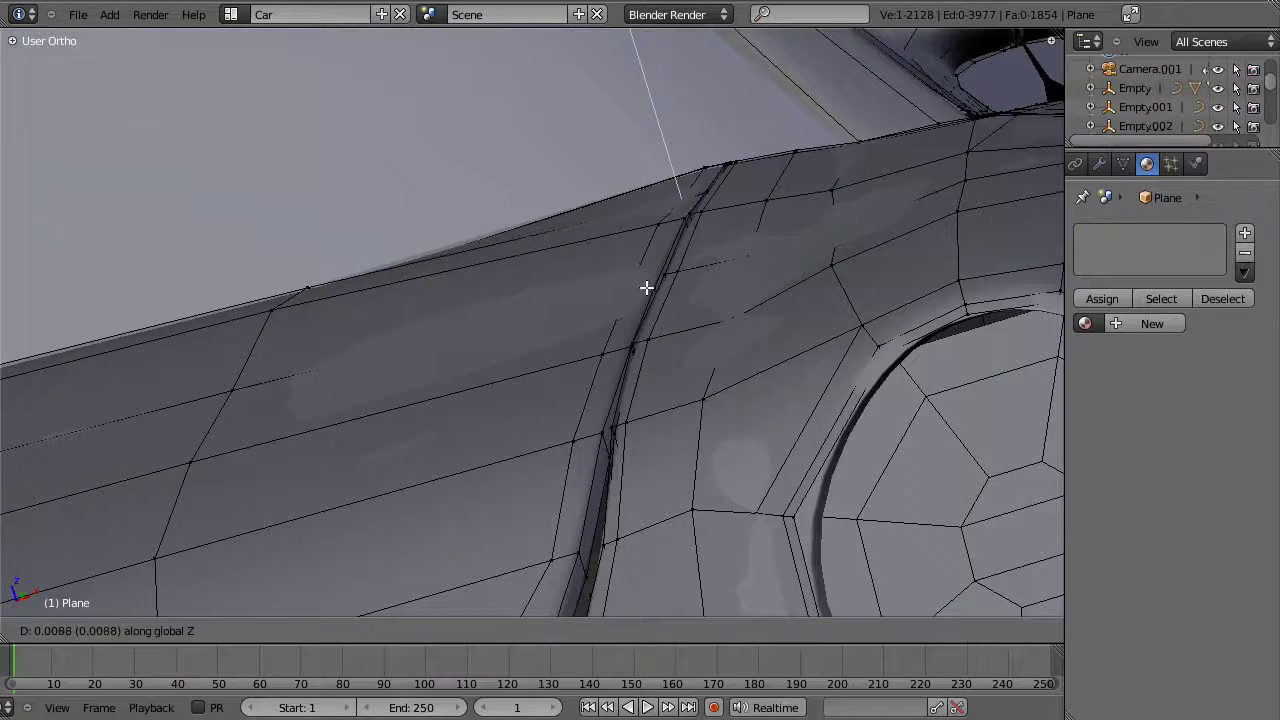
pyautogui.click(652, 286)
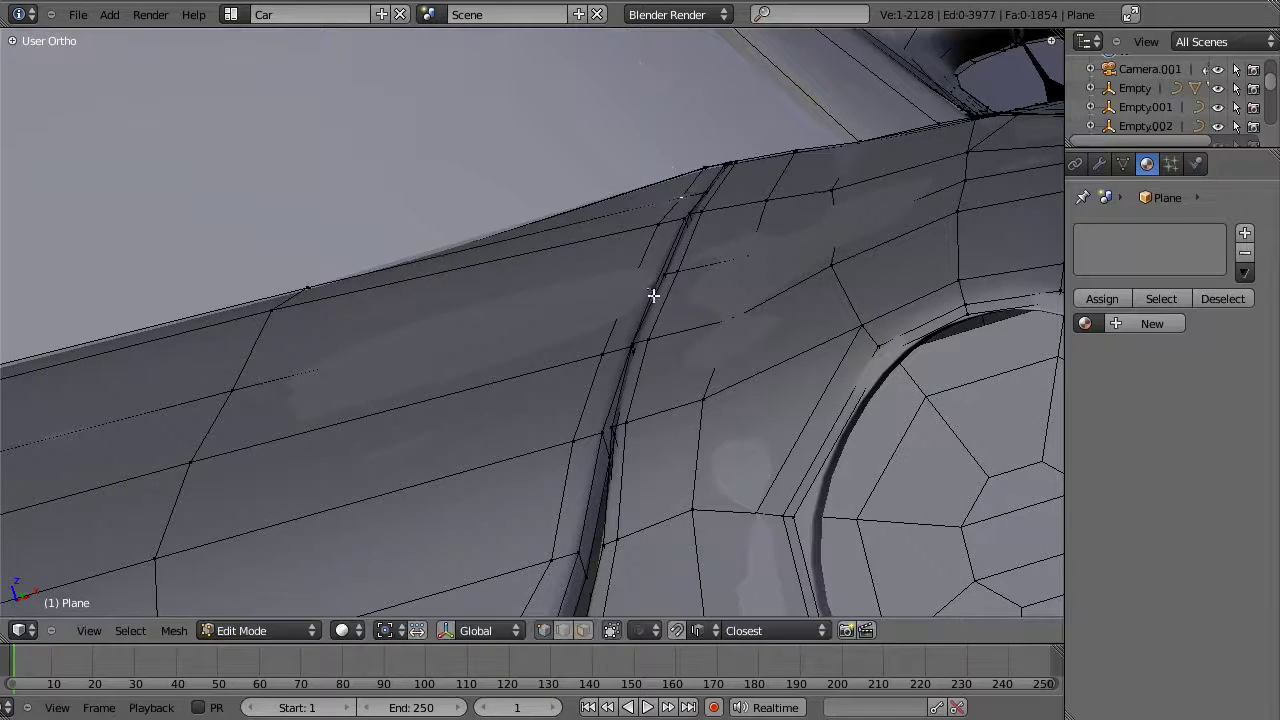
# Step: Inspect the hood's rear corner and its side gap in Object Mode with everything deselected
pyautogui.moveTo(654, 294); pyautogui.dragTo(708, 400, button='middle')
pyautogui.keyDown('shift'); pyautogui.moveTo(545, 285); pyautogui.dragTo(615, 463, button='middle'); pyautogui.keyUp('shift')
pyautogui.press('Tab')
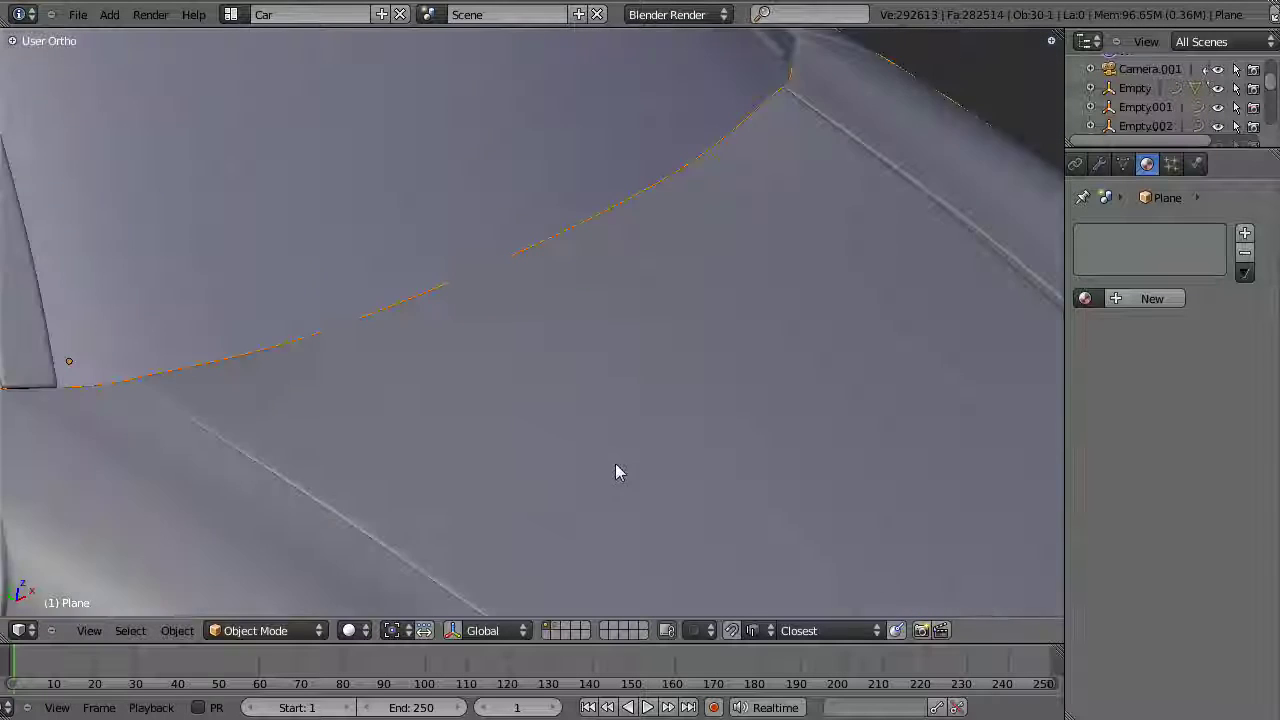
pyautogui.scroll(-4, 700, 450)
pyautogui.press('a')
pyautogui.moveTo(741, 408)
pyautogui.mouseDown(button='middle')
pyautogui.moveTo(646, 402)
pyautogui.moveTo(641, 466)
pyautogui.mouseUp(button='middle')
pyautogui.scroll(4, 641, 466)
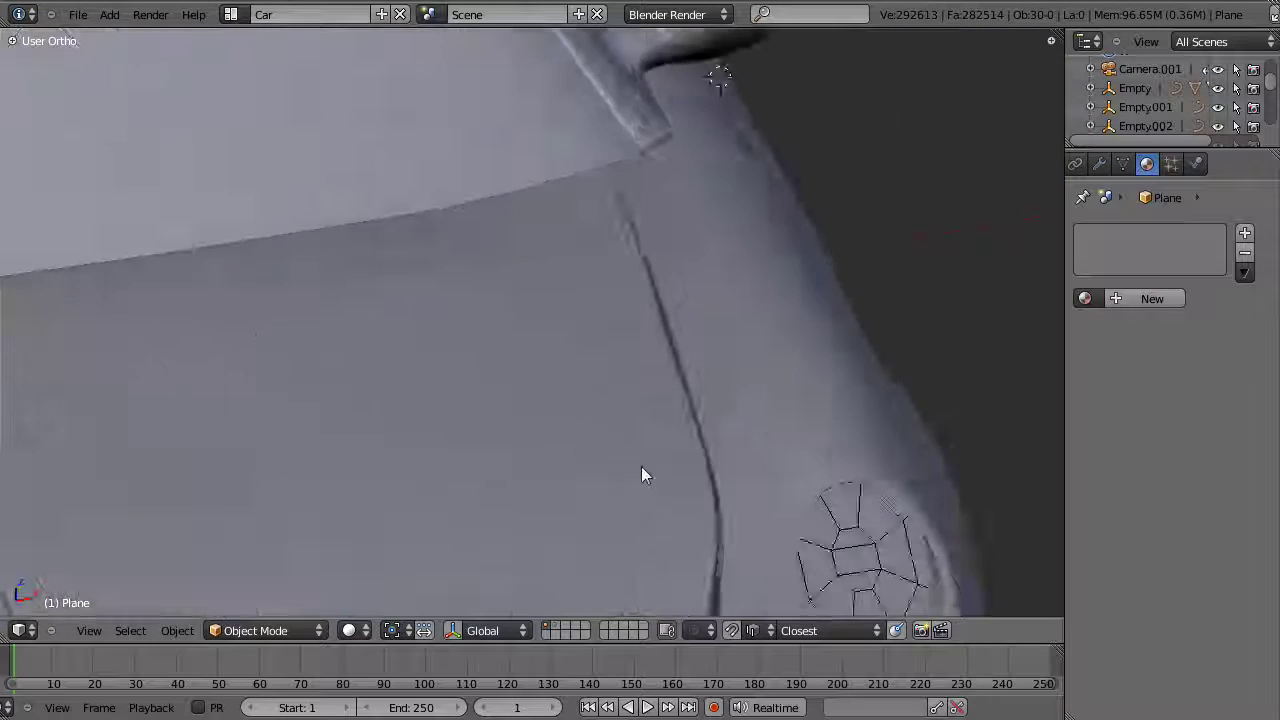
# Step: Return to Edit Mode and shift the vertices on the hood's side edge along global Z
pyautogui.press('Tab')
pyautogui.press('z')
pyautogui.press('z')
pyautogui.moveTo(763, 365)
pyautogui.mouseDown(button='middle')
pyautogui.moveTo(717, 440)
pyautogui.moveTo(794, 417)
pyautogui.moveTo(640, 374)
pyautogui.moveTo(654, 377)
pyautogui.mouseUp(button='middle')
pyautogui.press('g')
pyautogui.press('z')
pyautogui.click(798, 407)
# Step: Move the three selected vertices on the hood's side edge about 0.011 along global X
pyautogui.press('g')
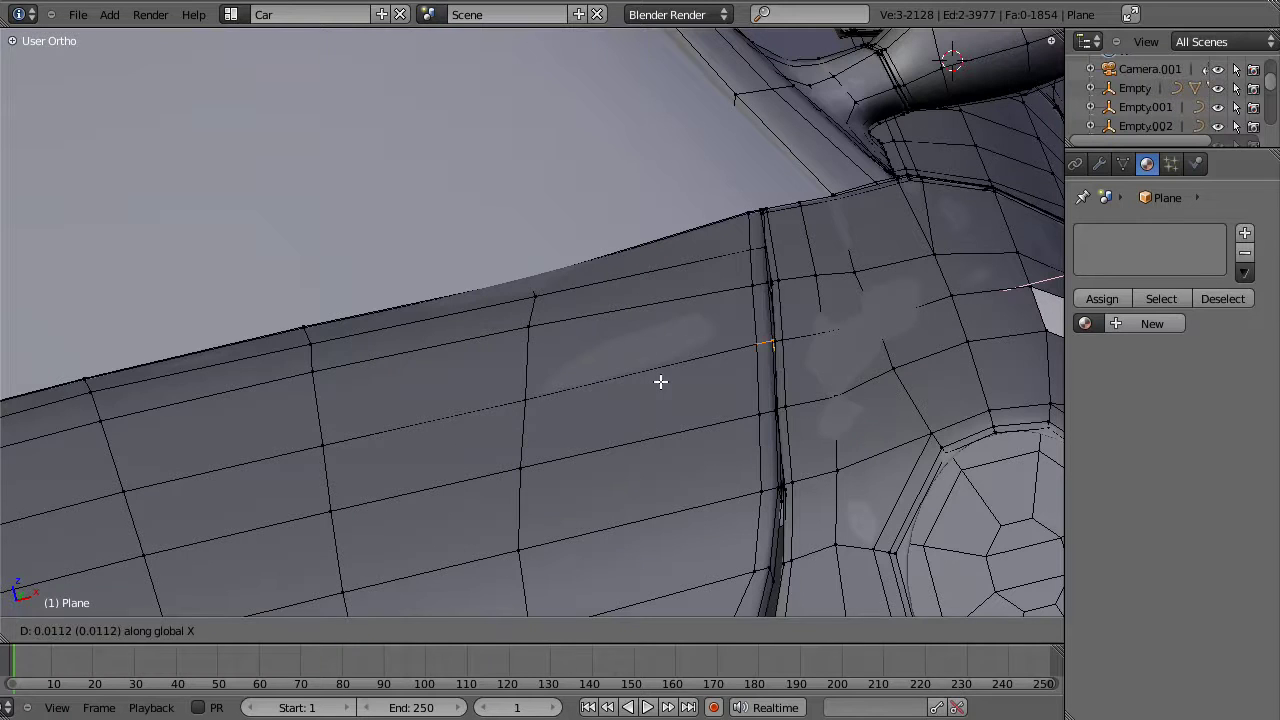
pyautogui.click(660, 381)
pyautogui.moveTo(600, 400)
pyautogui.mouseDown(button='middle')
pyautogui.moveTo(591, 391)
pyautogui.moveTo(625, 399)
pyautogui.mouseUp(button='middle')
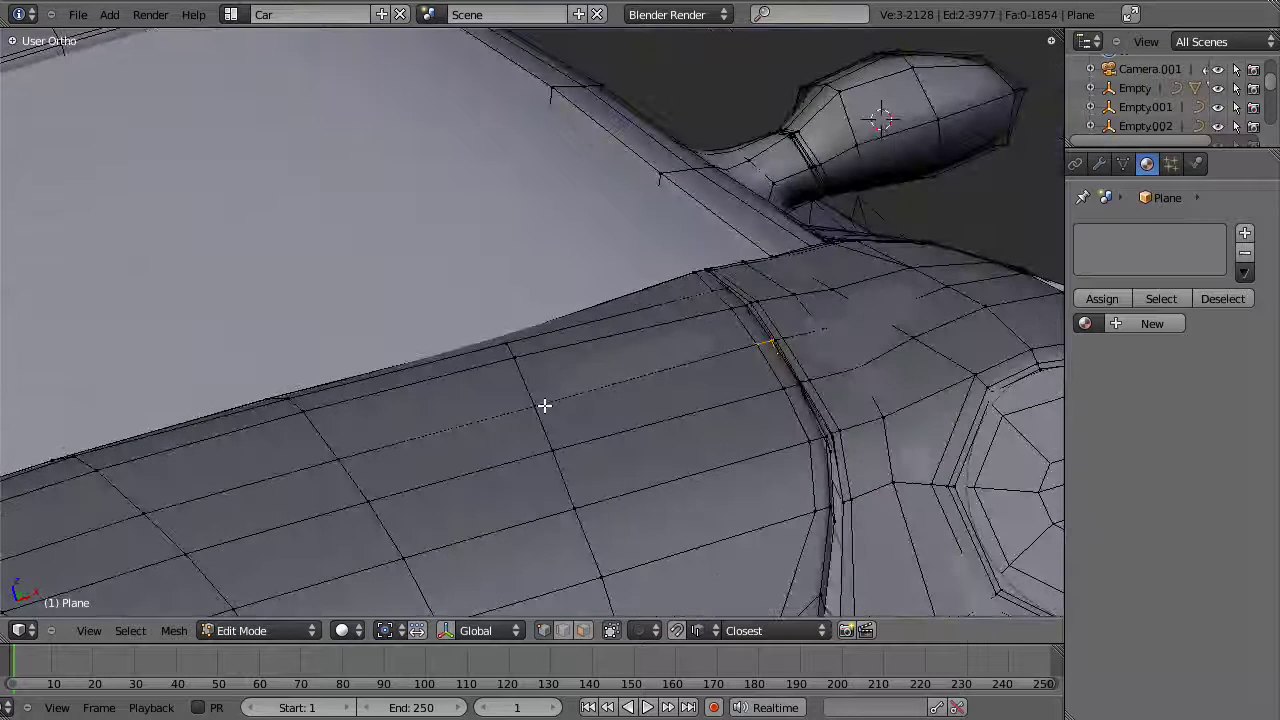
pyautogui.click(547, 393)
# Step: Inspect the hood in Object Mode and view the car from the front on layer 1
pyautogui.press('Tab')
pyautogui.moveTo(547, 393); pyautogui.dragTo(588, 409, button='middle')
pyautogui.scroll(2, 594, 437)
pyautogui.press('KP_1')
pyautogui.press('2')
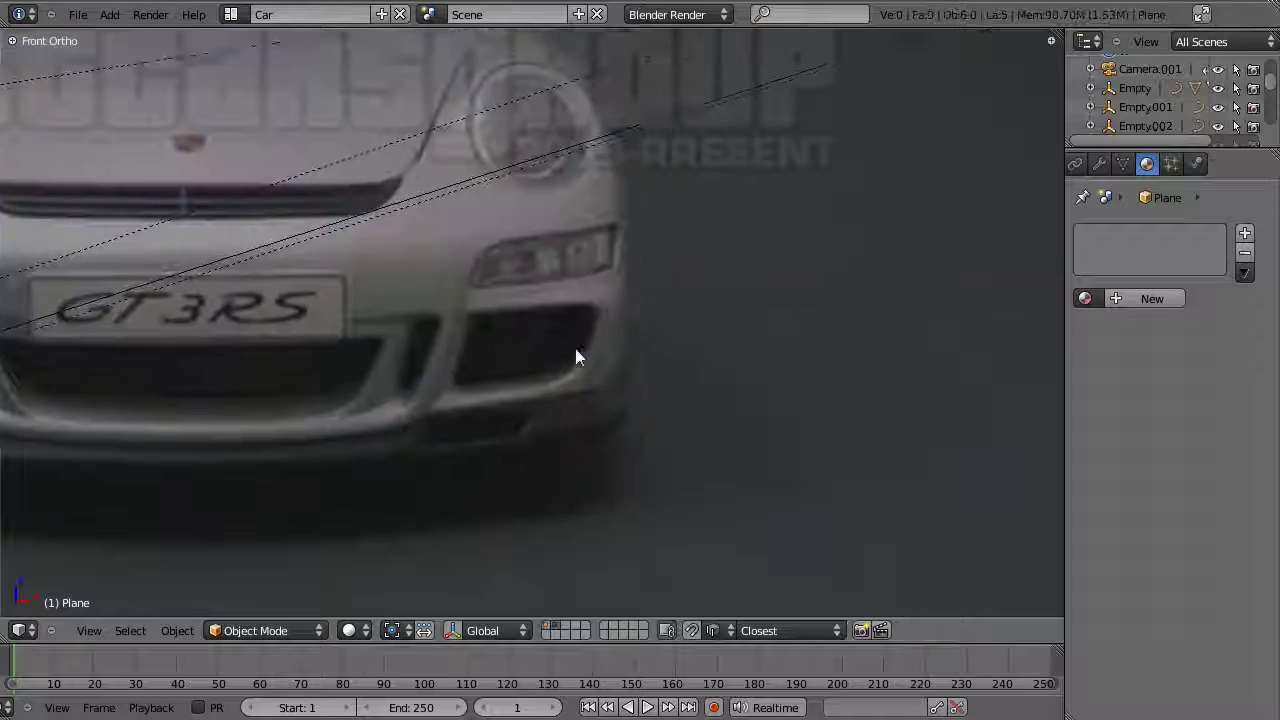
pyautogui.keyDown('shift'); pyautogui.moveTo(575, 348); pyautogui.dragTo(735, 409, button='middle'); pyautogui.keyUp('shift')
pyautogui.press('1')
pyautogui.press('KP_1')
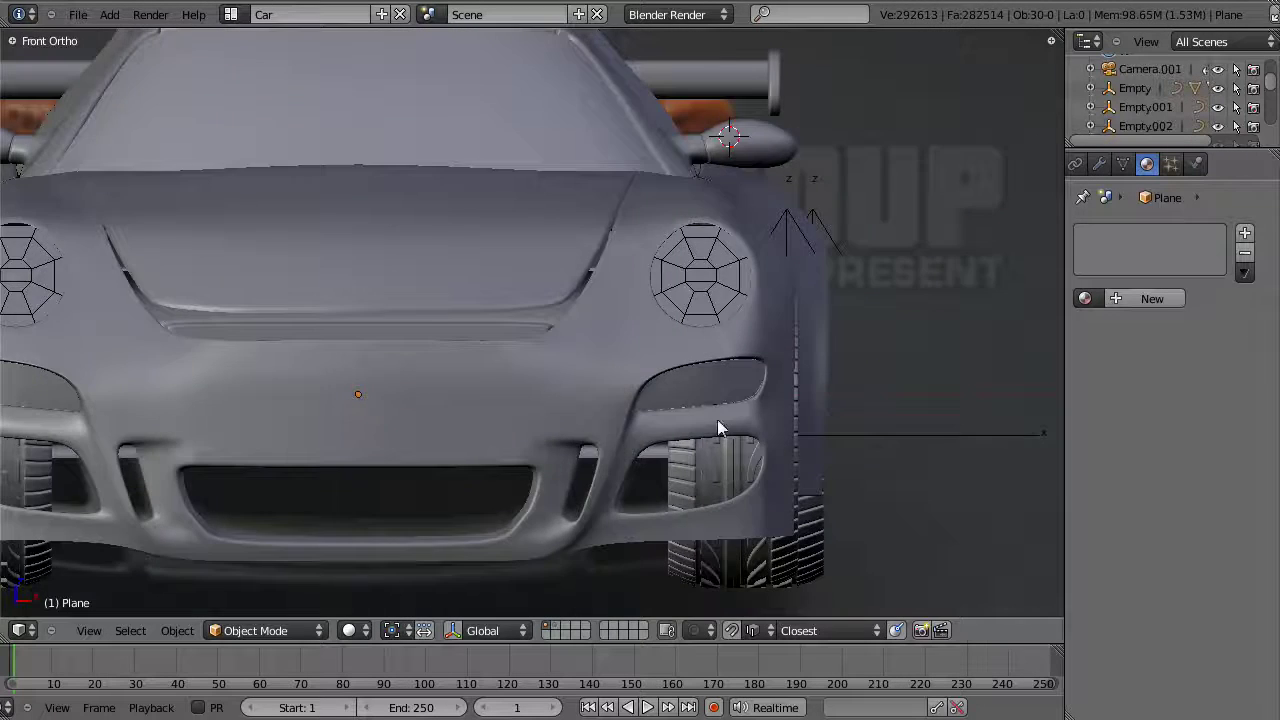
pyautogui.scroll(2, 717, 419)
# Step: Select the two vertices on the hood's front corner edge in Edit Mode and move them outward along global X
pyautogui.press('Tab')
pyautogui.keyDown('shift'); pyautogui.moveTo(630, 246); pyautogui.dragTo(641, 266, button='middle'); pyautogui.keyUp('shift')
pyautogui.scroll(3, 734, 206)
pyautogui.press('z')
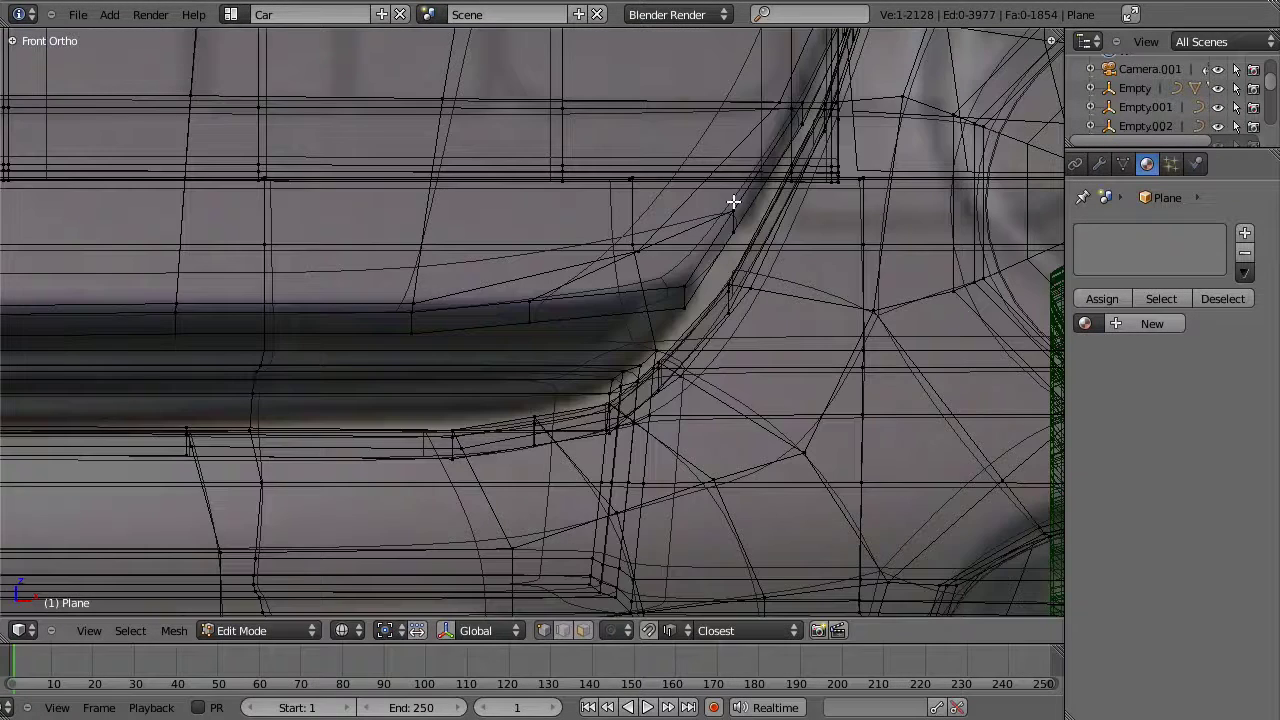
pyautogui.press('z')
pyautogui.keyDown('shift'); pyautogui.moveTo(768, 267); pyautogui.dragTo(740, 360, button='middle'); pyautogui.keyUp('shift')
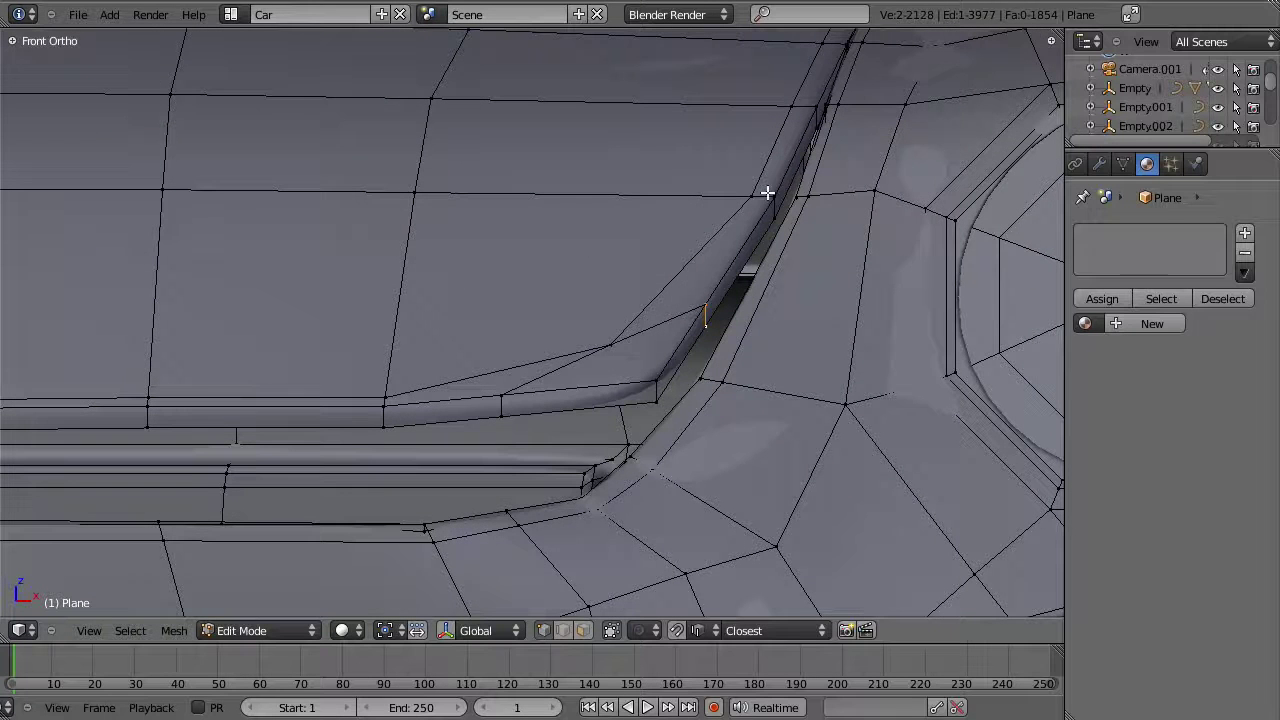
pyautogui.press('g')
pyautogui.press('x')
pyautogui.click(809, 235)
# Step: Select the strip of edge vertices above the hood's front corner and shift it along global X toward the fender
pyautogui.moveTo(689, 286); pyautogui.dragTo(833, 281, button='middle')
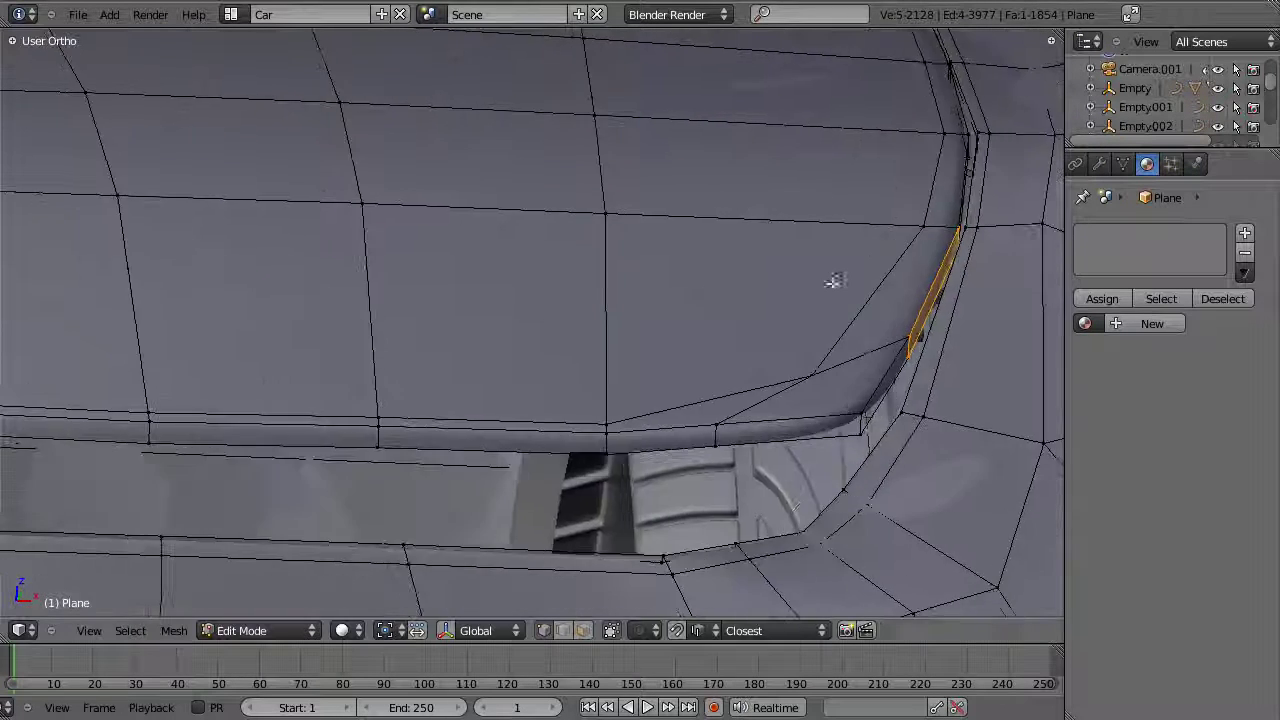
pyautogui.press('g')
pyautogui.press('x')
pyautogui.click(994, 254)
# Step: Select the next edge vertices up the hood's side gap, move them along global X, and clear the selection
pyautogui.press('z')
pyautogui.rightClick(967, 142)
pyautogui.press('z')
pyautogui.press('g')
pyautogui.press('x')
pyautogui.click(1010, 209)
pyautogui.moveTo(1003, 207); pyautogui.dragTo(958, 207, button='middle')
pyautogui.press('a')
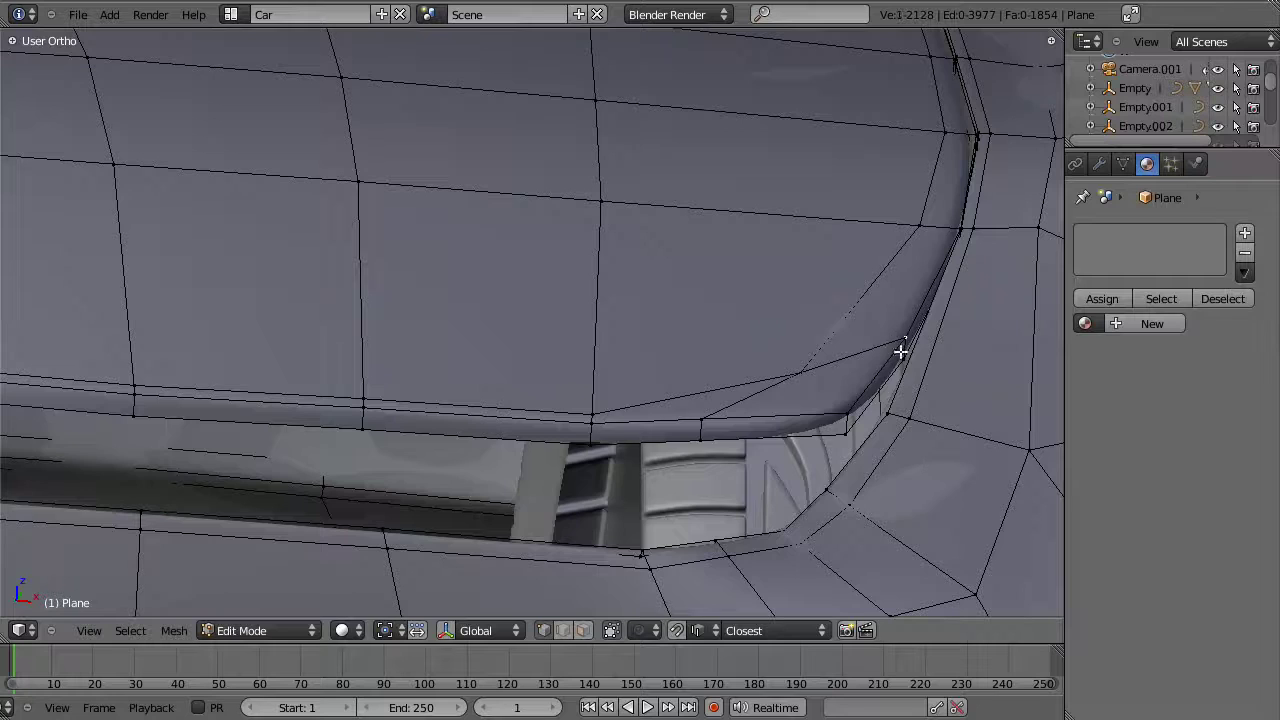
# Step: Select the vertex pair at the hood's front corner and move it outward toward the fender
pyautogui.keyDown('shift'); pyautogui.rightClick(874, 391); pyautogui.keyUp('shift')
pyautogui.moveTo(876, 390); pyautogui.dragTo(844, 330, button='middle')
pyautogui.rightClick(910, 354)
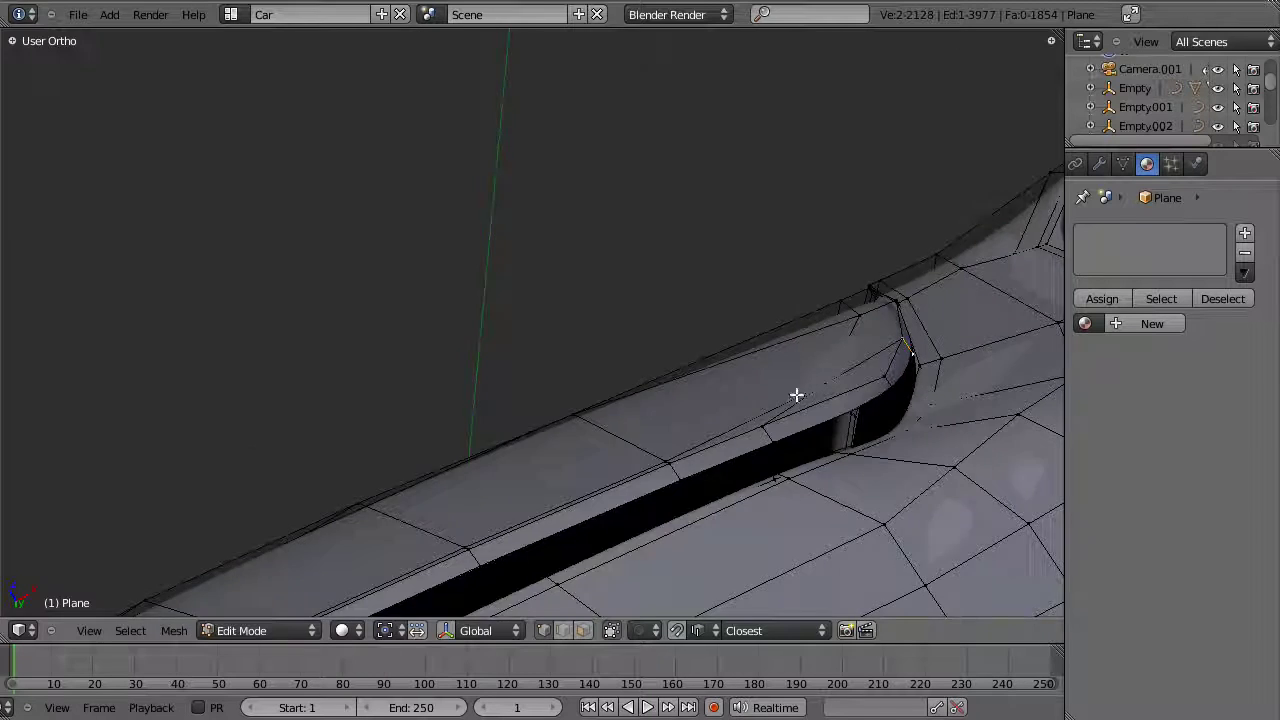
pyautogui.moveTo(796, 395); pyautogui.dragTo(838, 601, button='middle')
pyautogui.press('z')
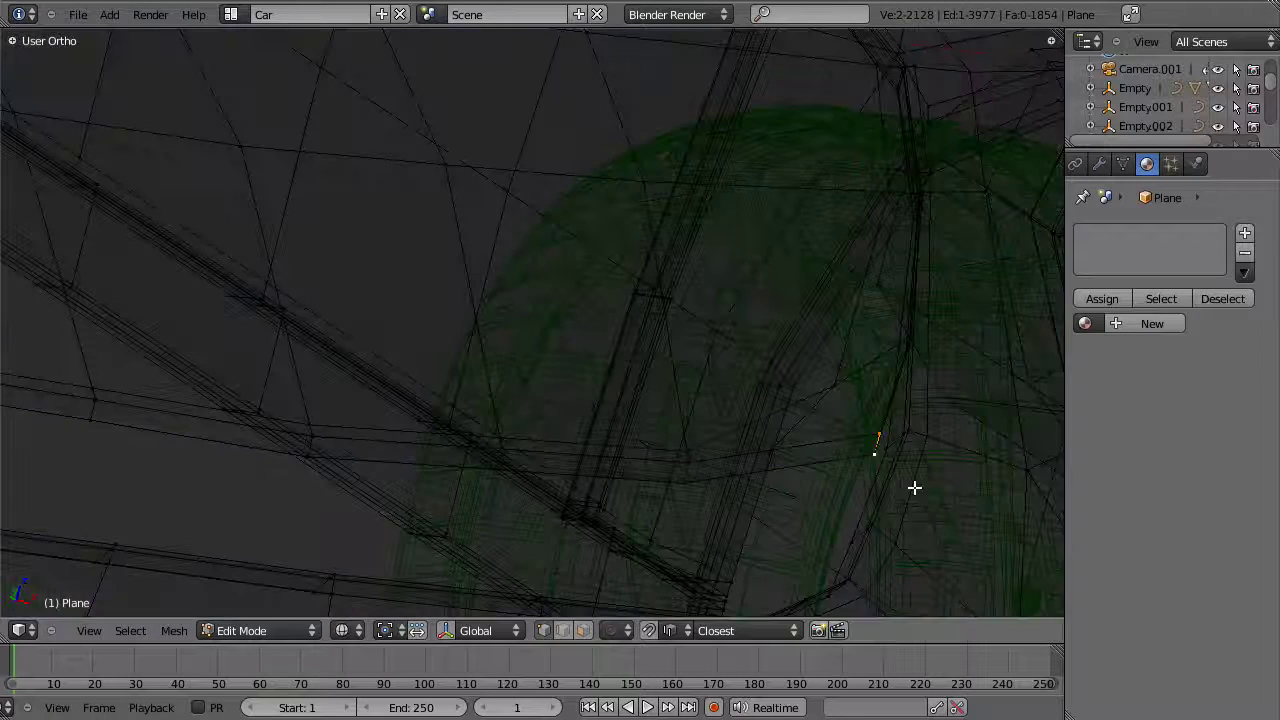
pyautogui.press('z')
pyautogui.press('g')
pyautogui.press('x')
pyautogui.moveTo(926, 480)
pyautogui.mouseDown(button='middle')
pyautogui.moveTo(720, 454)
pyautogui.moveTo(851, 434)
pyautogui.moveTo(926, 458)
pyautogui.mouseUp(button='middle')
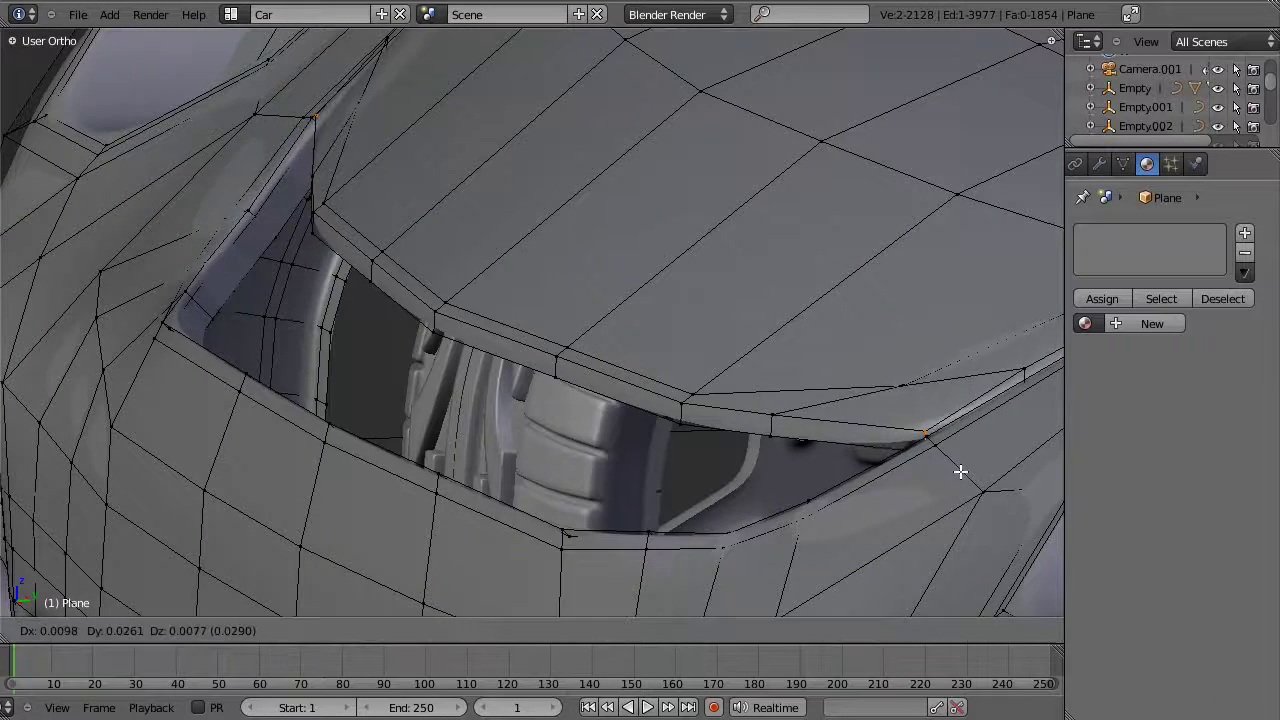
# Step: Adjust the next vertex pair up the hood's front corner edge and check the gap in Object Mode
pyautogui.click(1024, 390)
pyautogui.press('z')
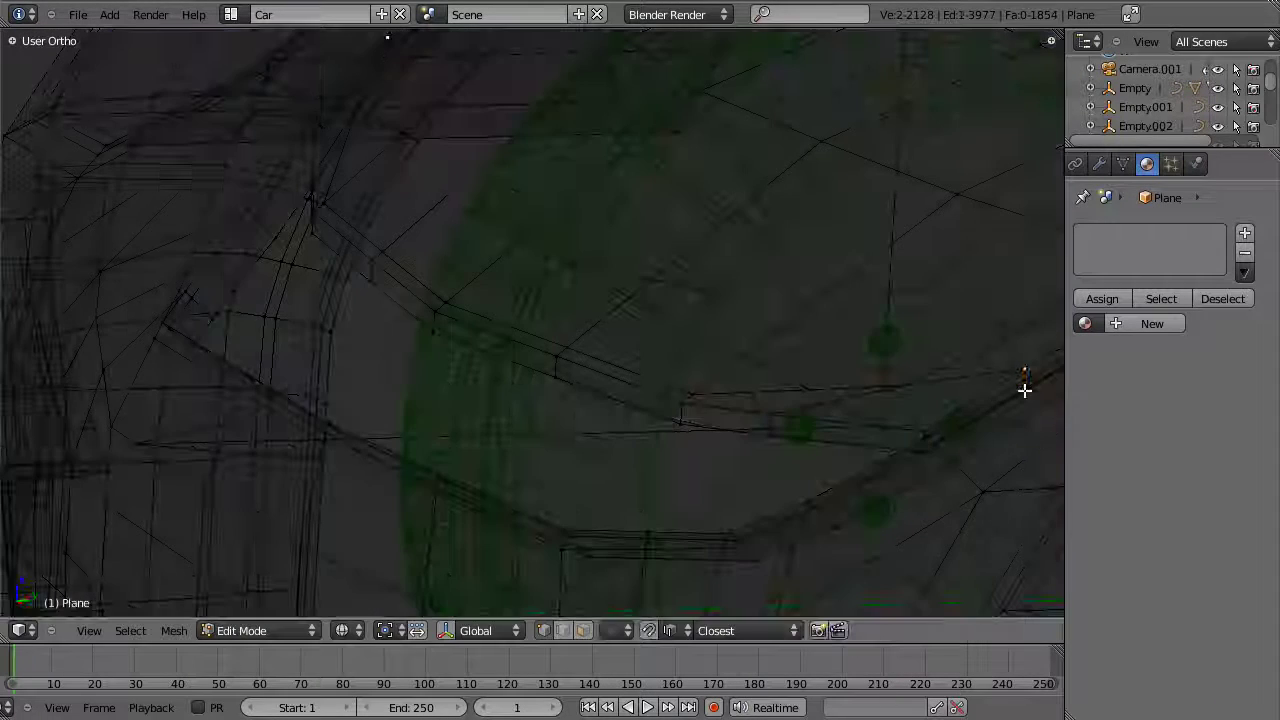
pyautogui.press('z')
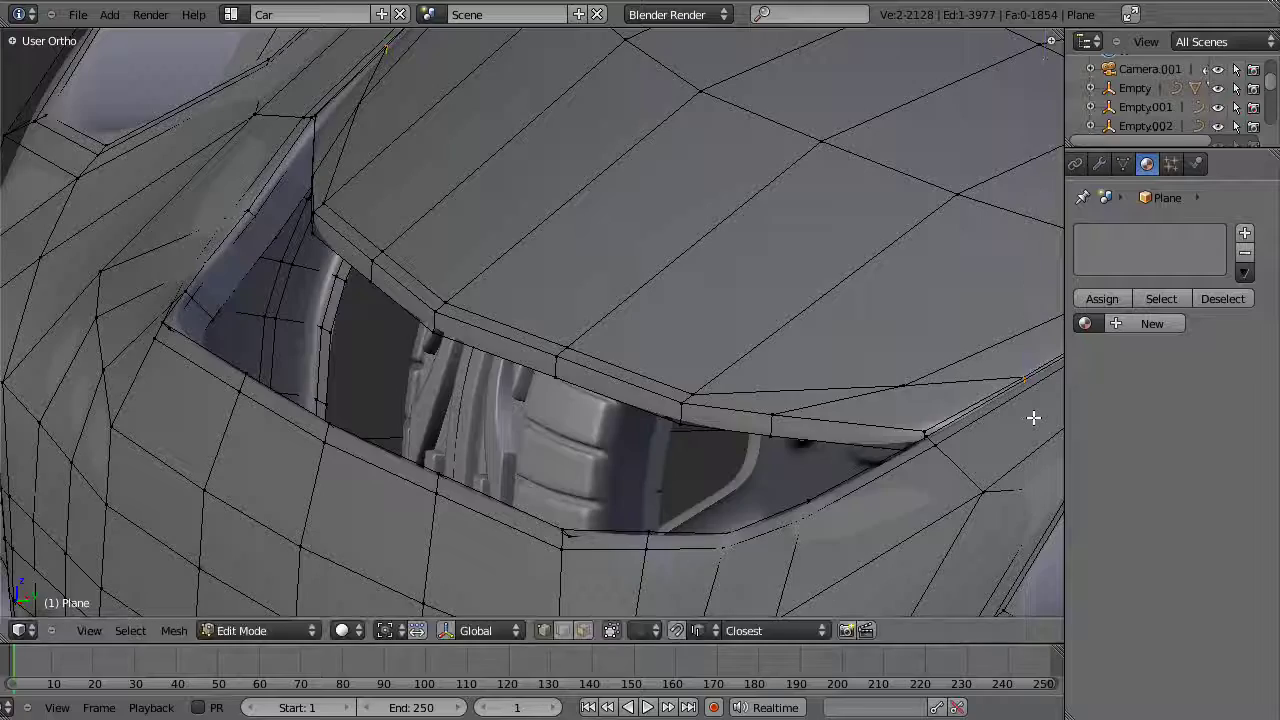
pyautogui.scroll(10, 709, 486)
pyautogui.press('Tab')
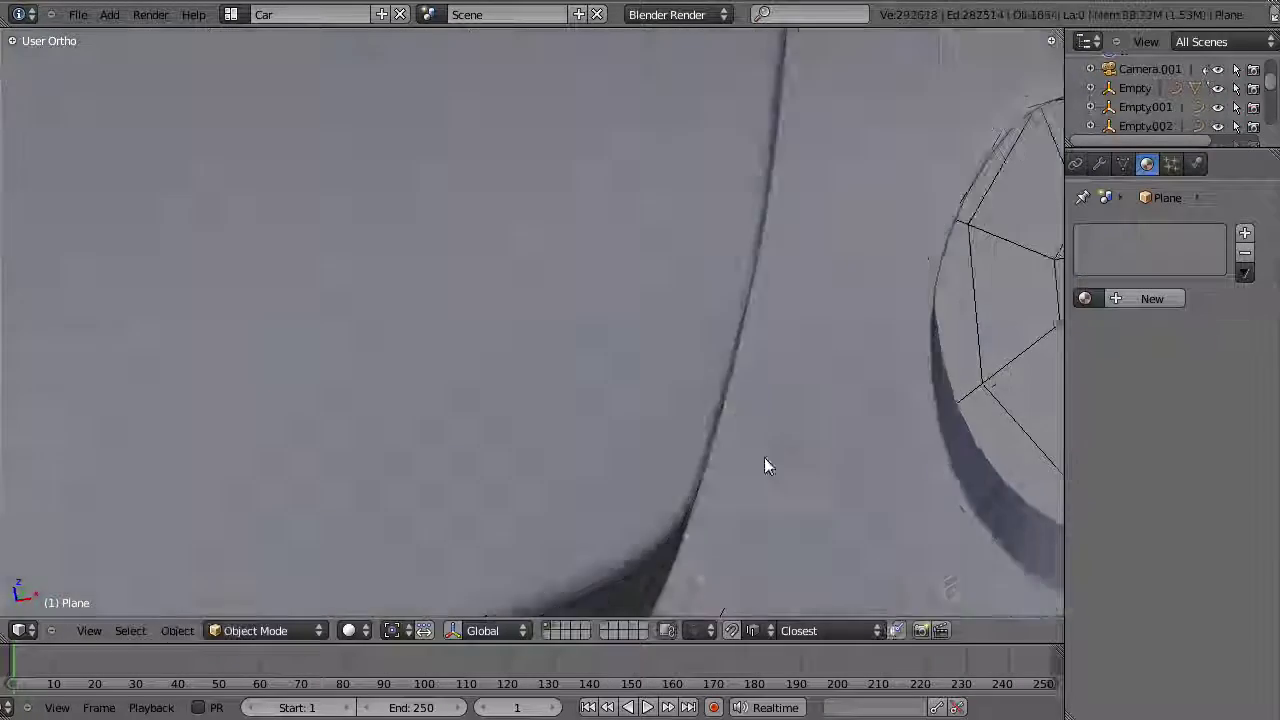
# Step: Slide the edge beside the hood's front corner down along the side gap toward the corner with Edge Slide
pyautogui.scroll(-5, 766, 463)
pyautogui.moveTo(779, 400)
pyautogui.mouseDown(button='middle')
pyautogui.moveTo(863, 394)
pyautogui.moveTo(776, 380)
pyautogui.mouseUp(button='middle')
pyautogui.scroll(-3, 773, 380)
pyautogui.moveTo(557, 422); pyautogui.dragTo(716, 299, button='middle')
pyautogui.press('Tab')
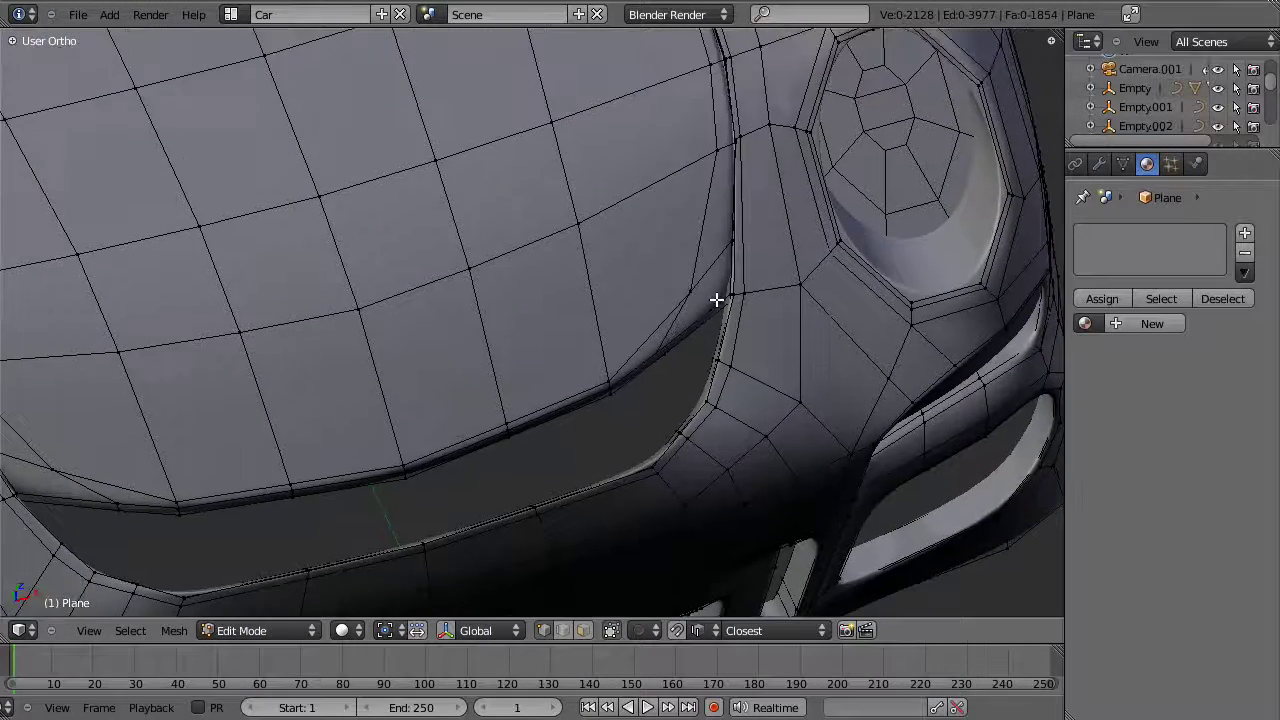
pyautogui.moveTo(762, 261); pyautogui.dragTo(711, 291, button='middle')
pyautogui.rightClick(736, 238)
pyautogui.press('z')
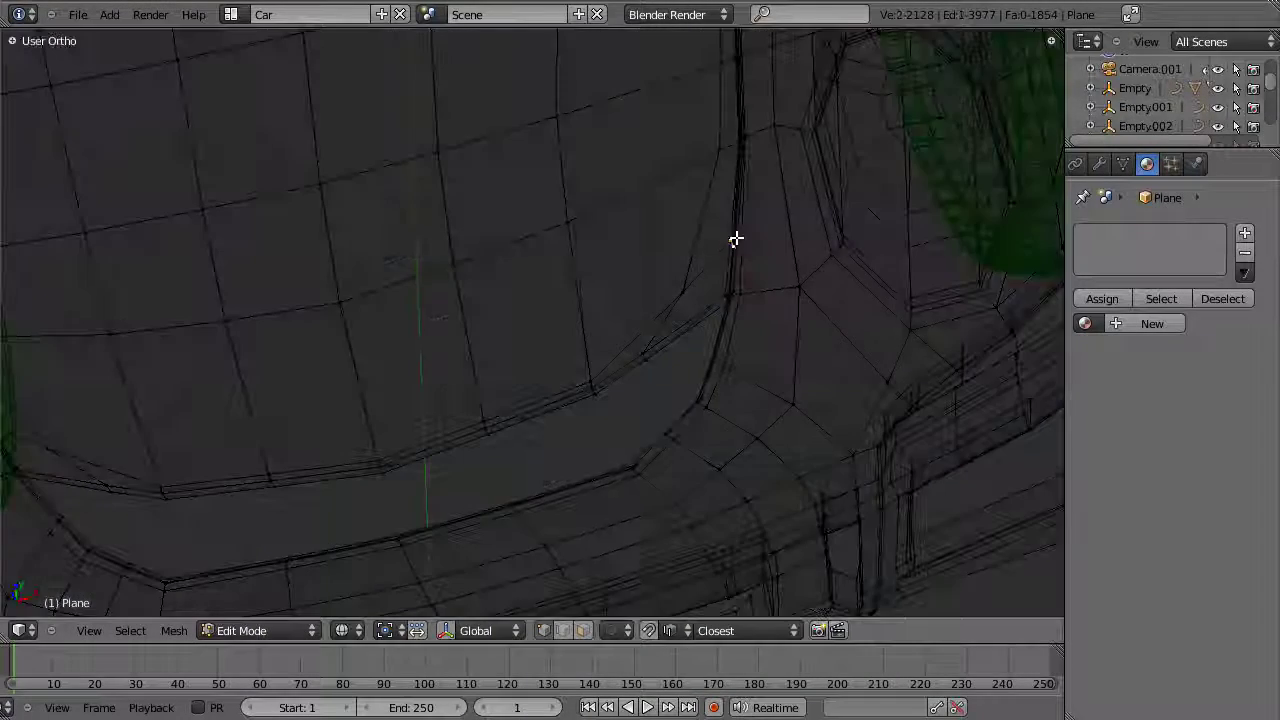
pyautogui.press('z')
pyautogui.hotkey('ctrl', 'e')
pyautogui.click(743, 249)
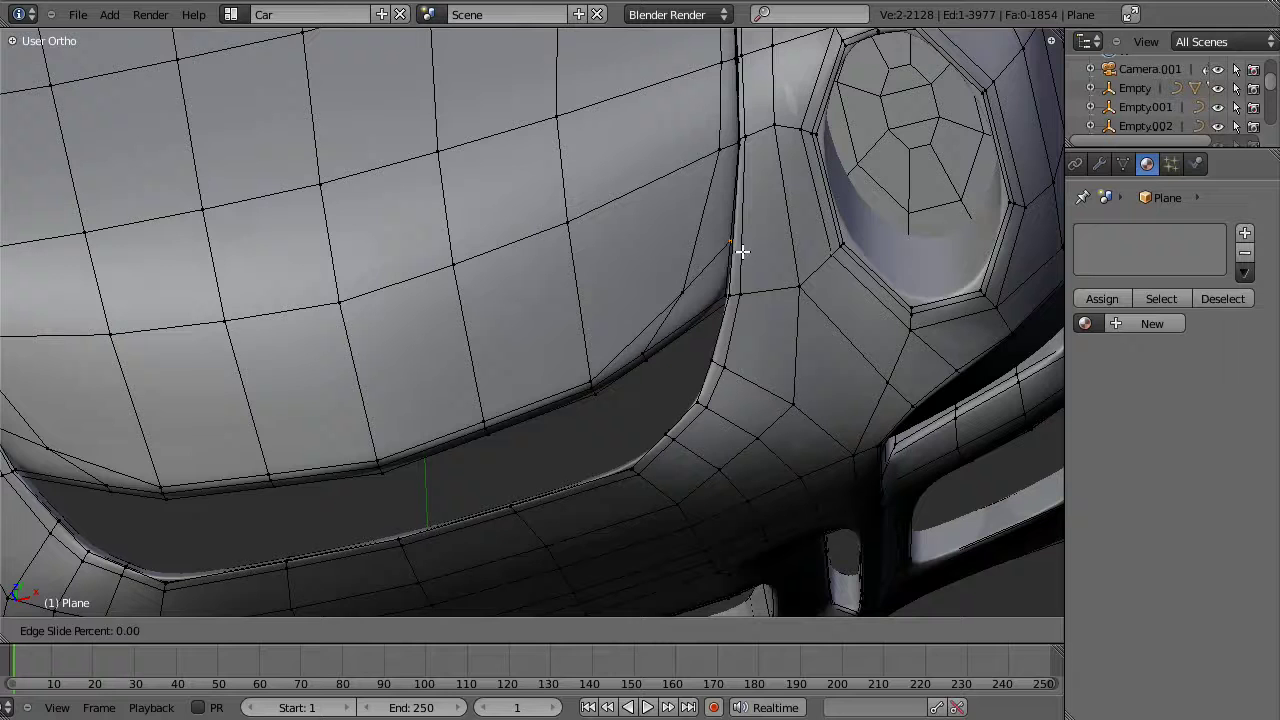
pyautogui.click(742, 304)
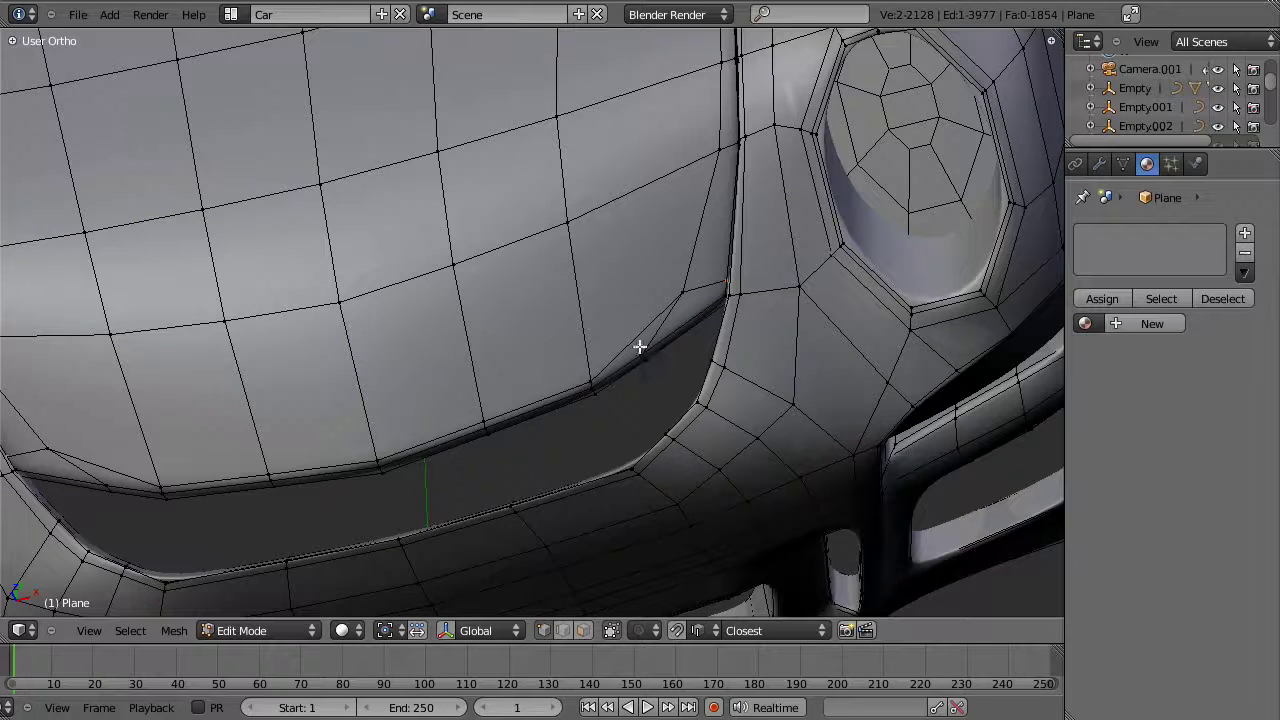
# Step: Slide the short crossing edge on the hood's front lip closer to the corner and clear the selection
pyautogui.hotkey('ctrl', 'e')
pyautogui.click(655, 366)
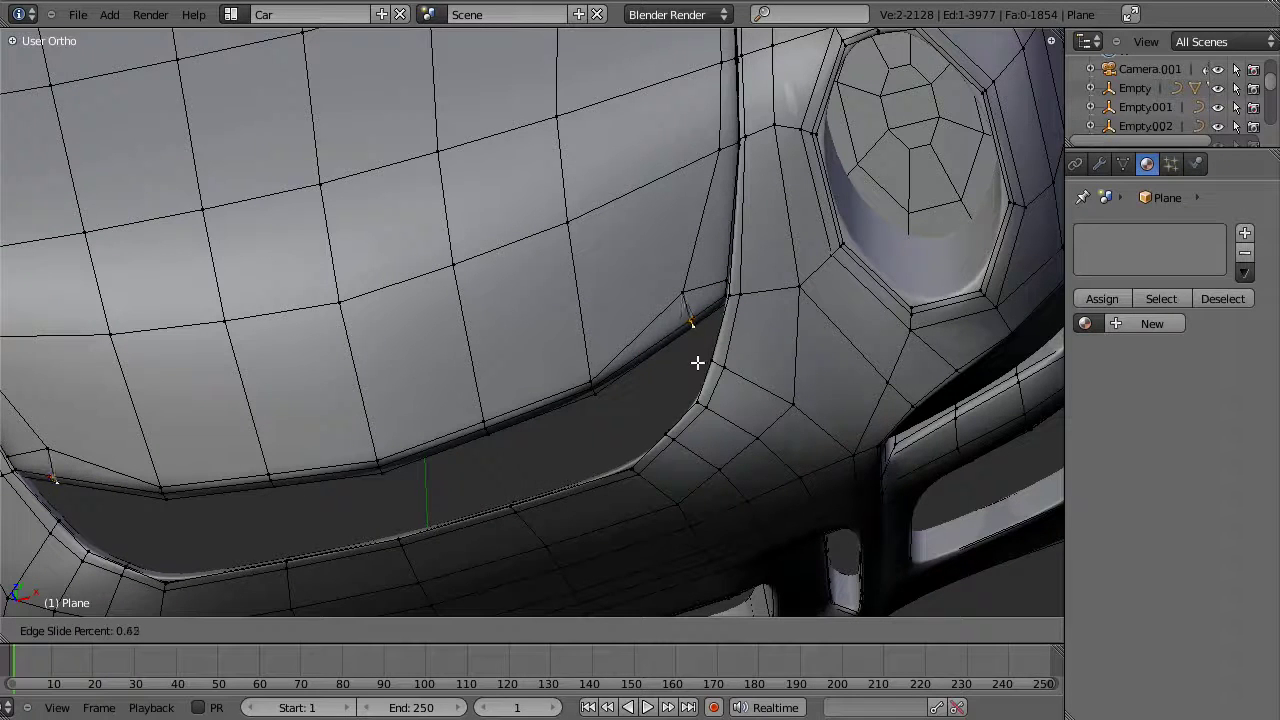
pyautogui.click(674, 369)
pyautogui.press('a')
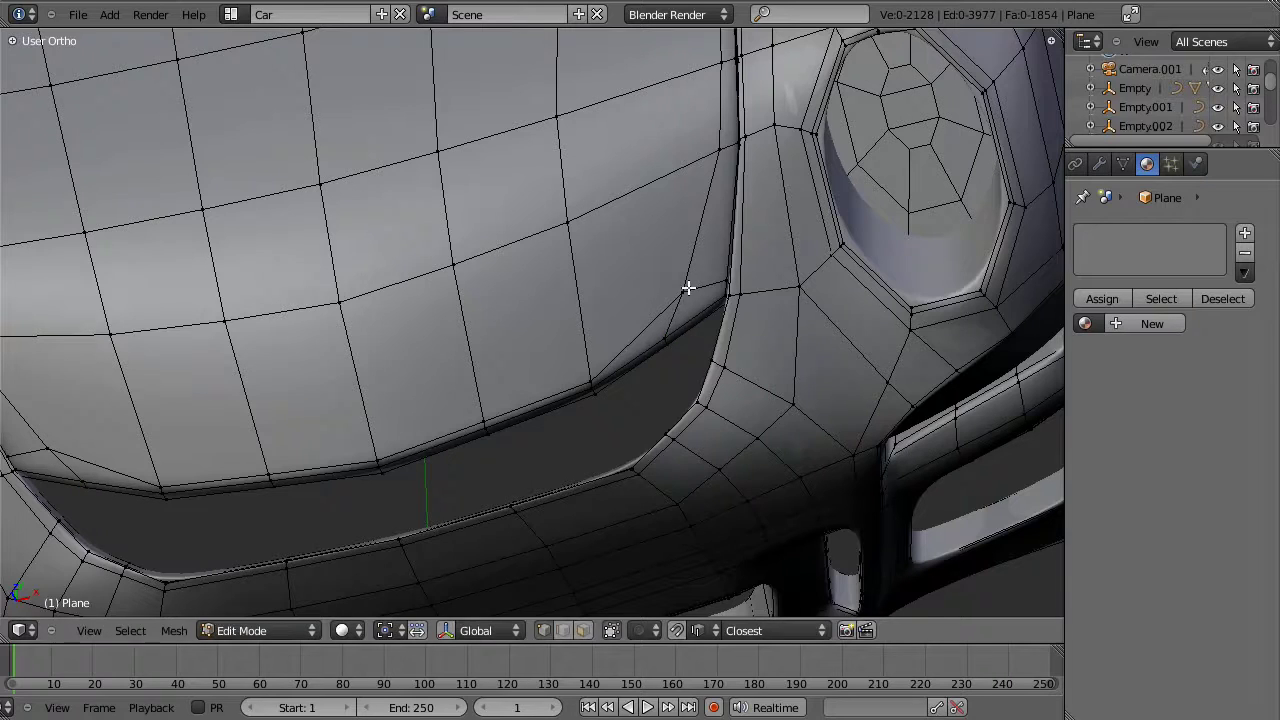
# Step: Select the inner vertex at the hood's front corner and nudge it toward the edge
pyautogui.press('g')
pyautogui.rightClick(680, 298)
pyautogui.moveTo(666, 354); pyautogui.dragTo(686, 323, button='middle')
pyautogui.press('g')
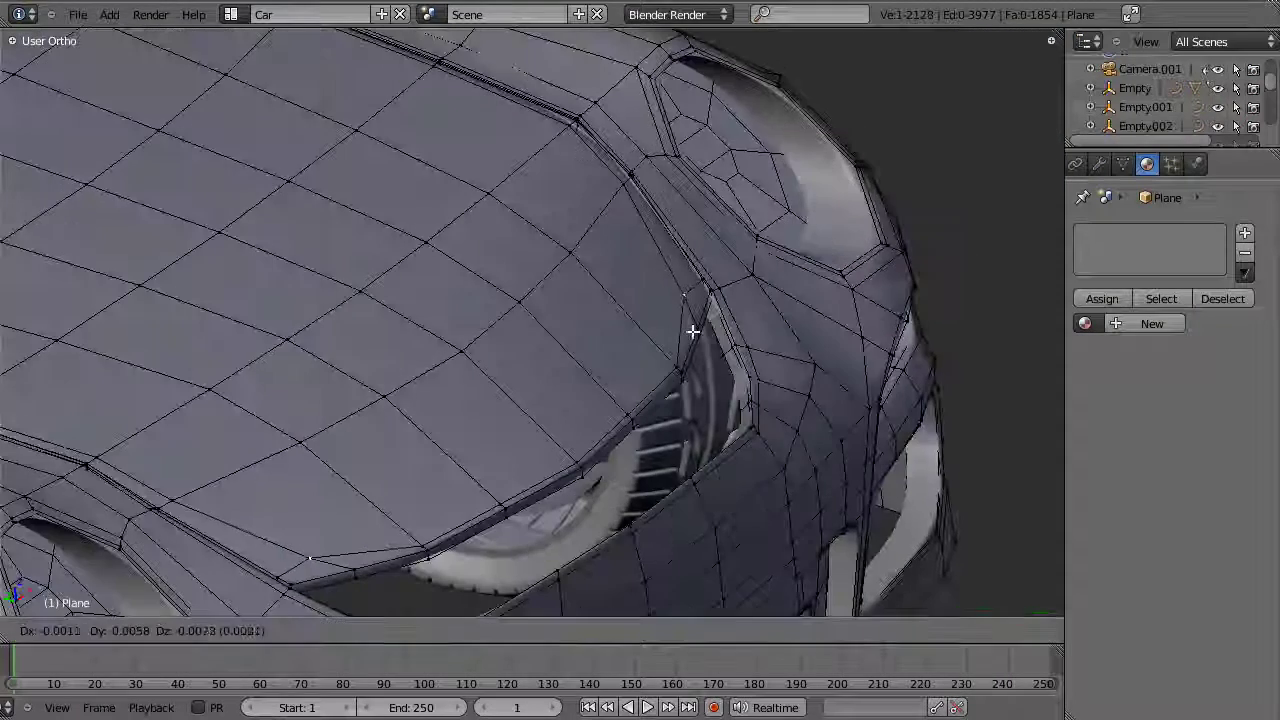
pyautogui.click(697, 333)
pyautogui.scroll(2, 700, 338)
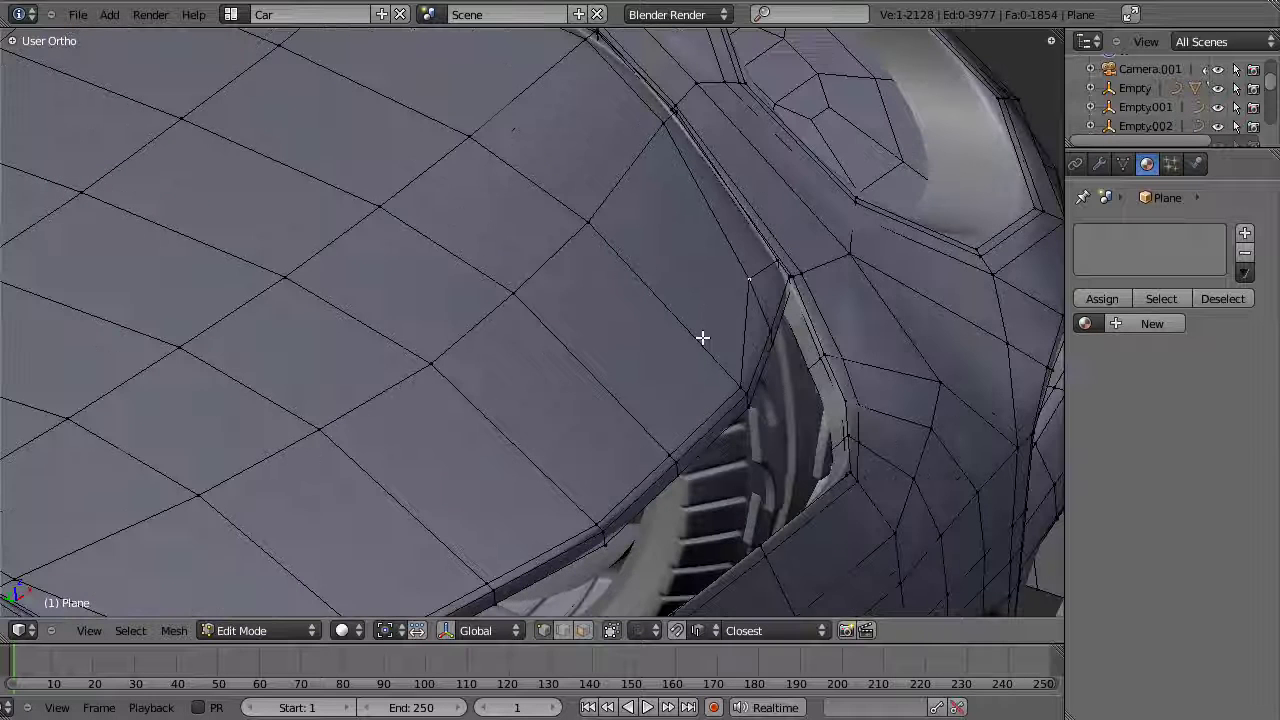
# Step: Reposition the hood's inner corner vertex from a side angle and check the corner's shading in Object Mode
pyautogui.press('g')
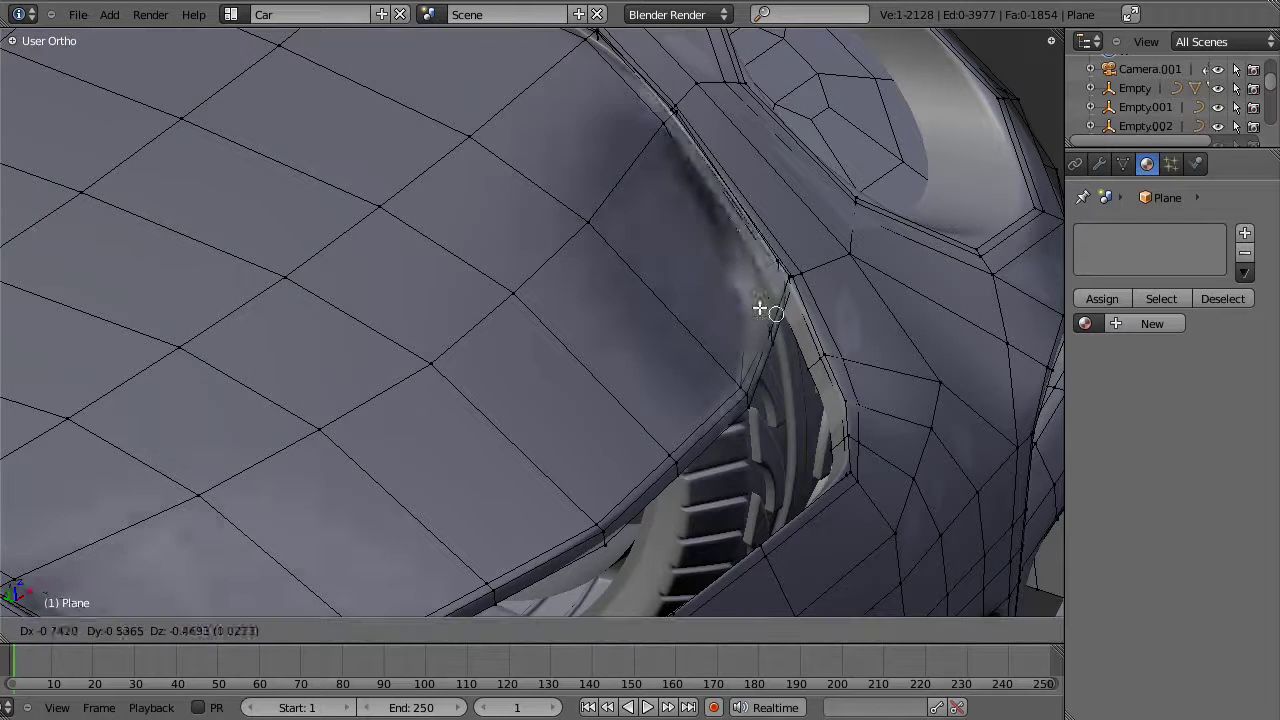
pyautogui.rightClick(772, 333)
pyautogui.moveTo(772, 333); pyautogui.dragTo(760, 263, button='middle')
pyautogui.press('g')
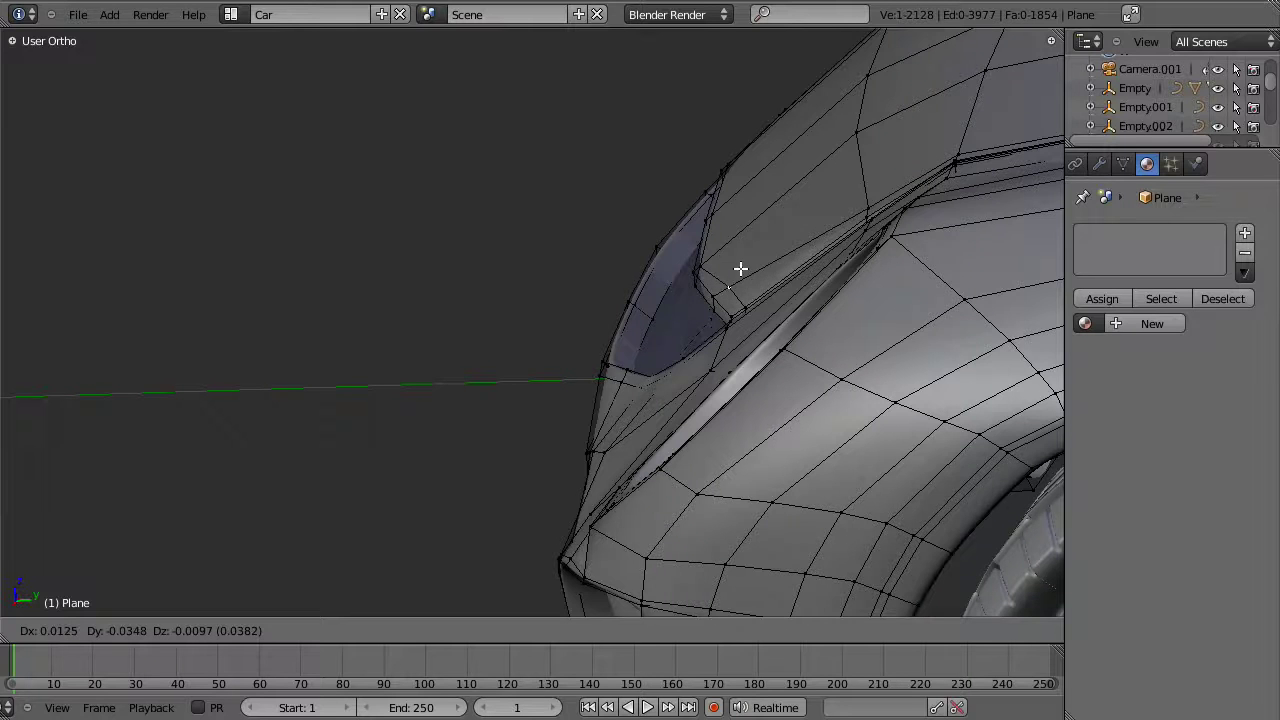
pyautogui.click(741, 268)
pyautogui.moveTo(741, 268); pyautogui.dragTo(885, 415, button='middle')
pyautogui.press('Tab')
pyautogui.scroll(-5, 650, 469)
pyautogui.scroll(3, 660, 400)
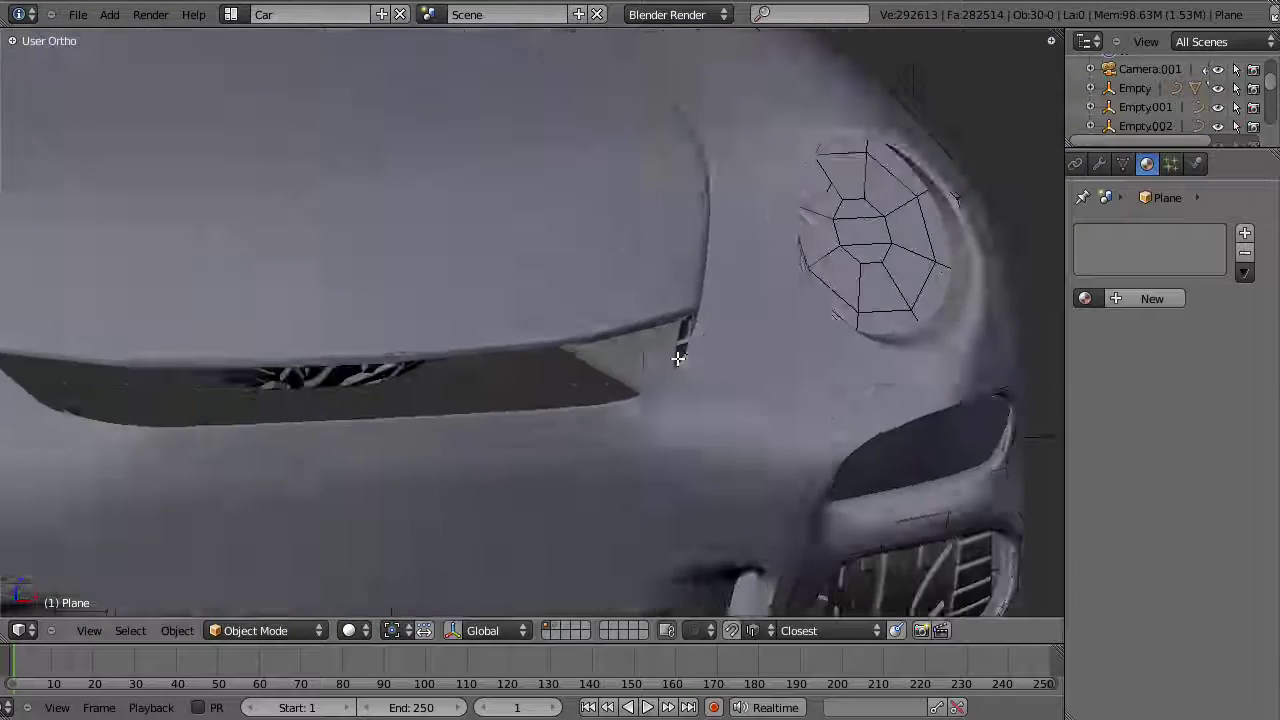
# Step: Lower the hood's inner corner vertex toward the front lip and shift it sideways to even out the corner
pyautogui.press('Tab')
pyautogui.scroll(6, 691, 329)
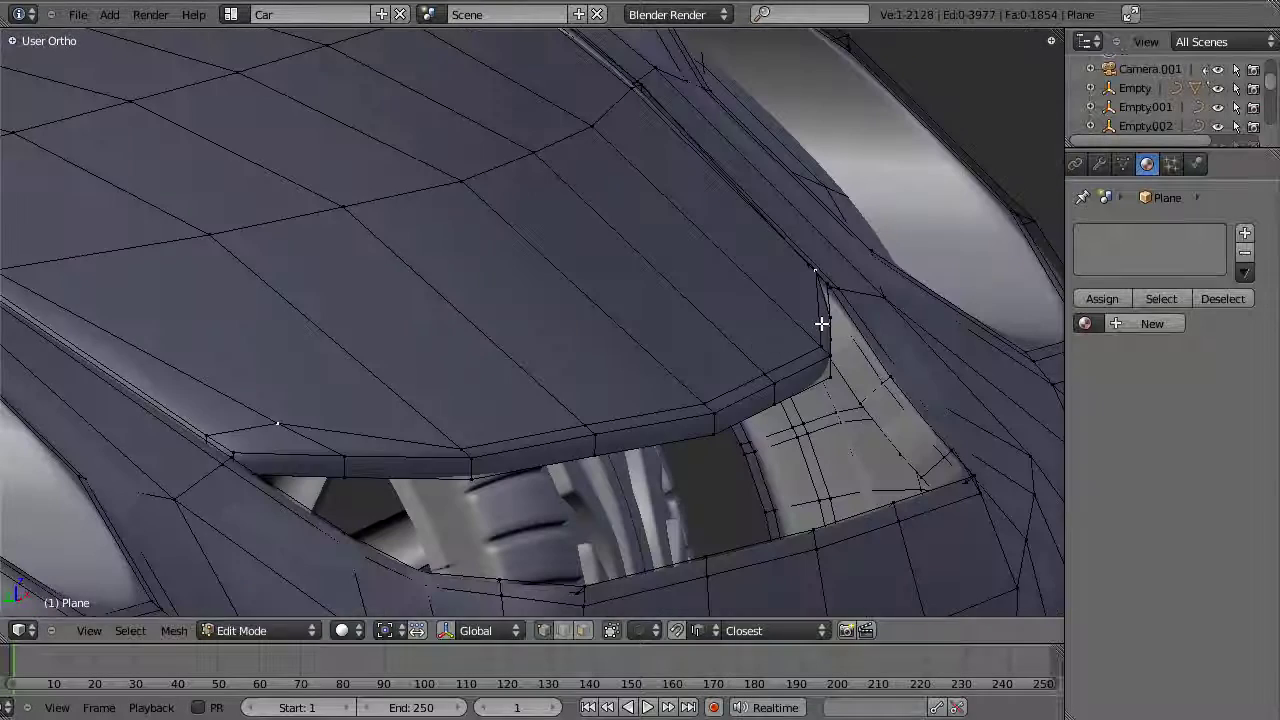
pyautogui.press('g')
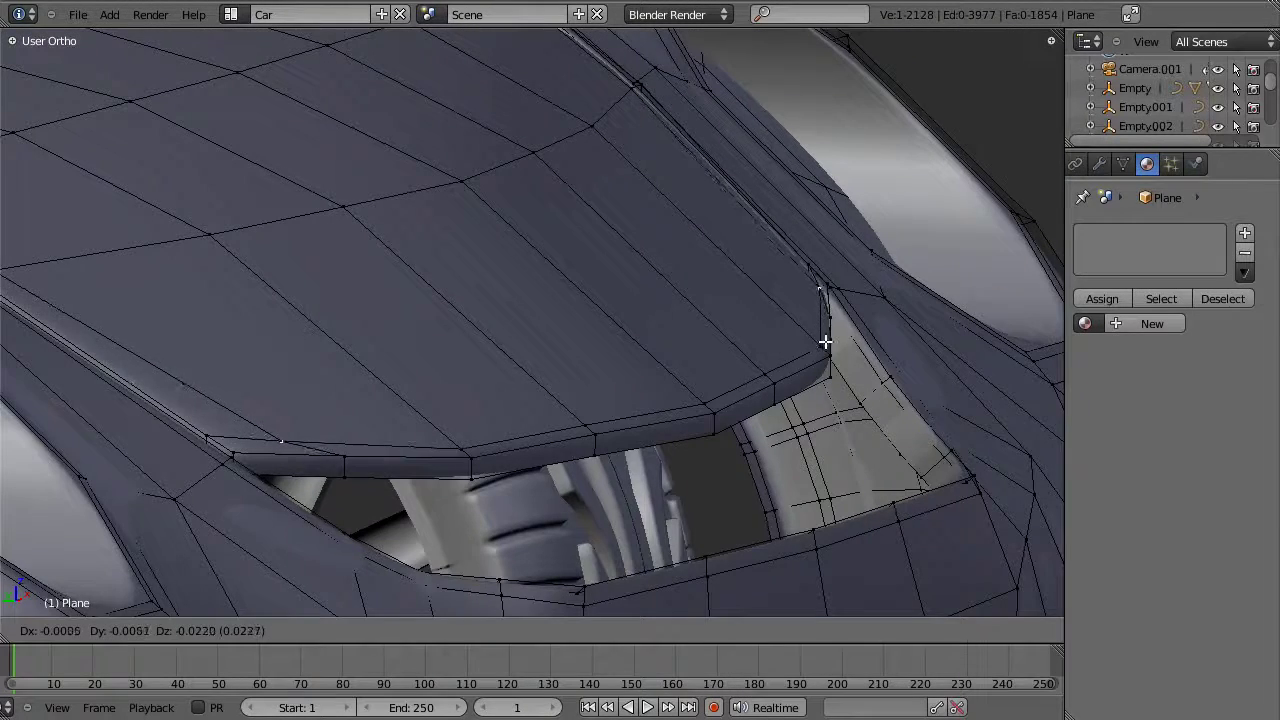
pyautogui.click(833, 337)
pyautogui.scroll(3, 694, 451)
pyautogui.scroll(1, 831, 331)
pyautogui.press('g')
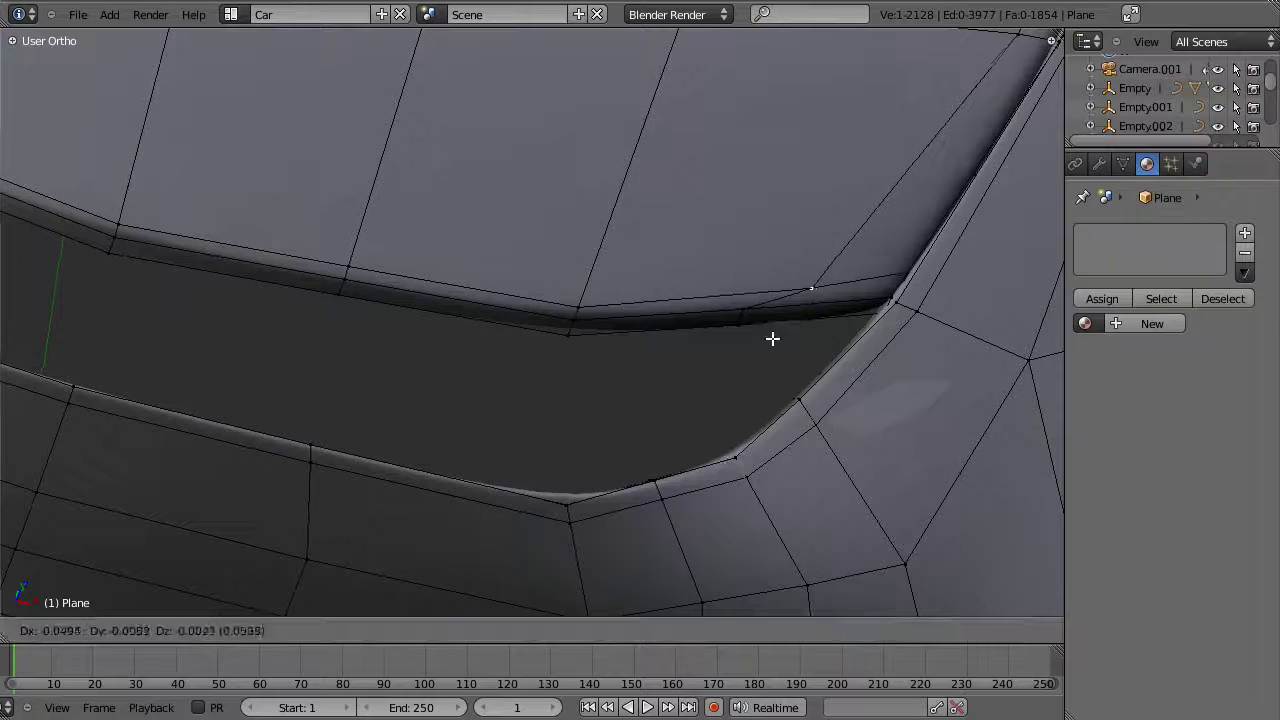
pyautogui.click(757, 340)
# Step: Fine-tune the inner corner vertex's position and height along global Z, and return to Object Mode
pyautogui.moveTo(814, 358); pyautogui.dragTo(783, 291, button='middle')
pyautogui.press('z')
pyautogui.press('z')
pyautogui.press('g')
pyautogui.press('z')
pyautogui.click(676, 352)
pyautogui.press('g')
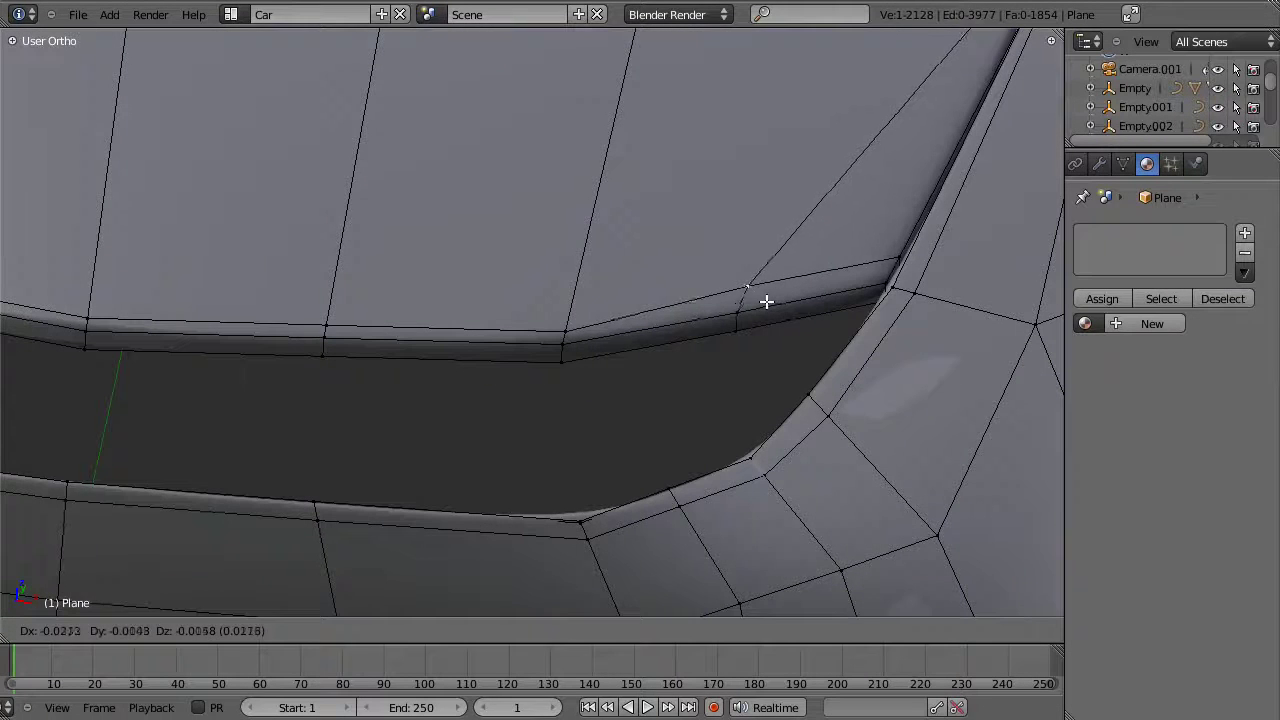
pyautogui.press('z')
pyautogui.click(787, 345)
pyautogui.press('Tab')
# Step: Compare the car's hood and windscreen area with the orange GT3 RS photo in Windows Photo Viewer
pyautogui.scroll(-8, 764, 419)
pyautogui.moveTo(511, 466); pyautogui.dragTo(519, 391, button='middle')
pyautogui.scroll(-4, 697, 356)
pyautogui.scroll(3, 671, 434)
pyautogui.moveTo(472, 500); pyautogui.dragTo(468, 290, button='middle')
pyautogui.press('KP_3')
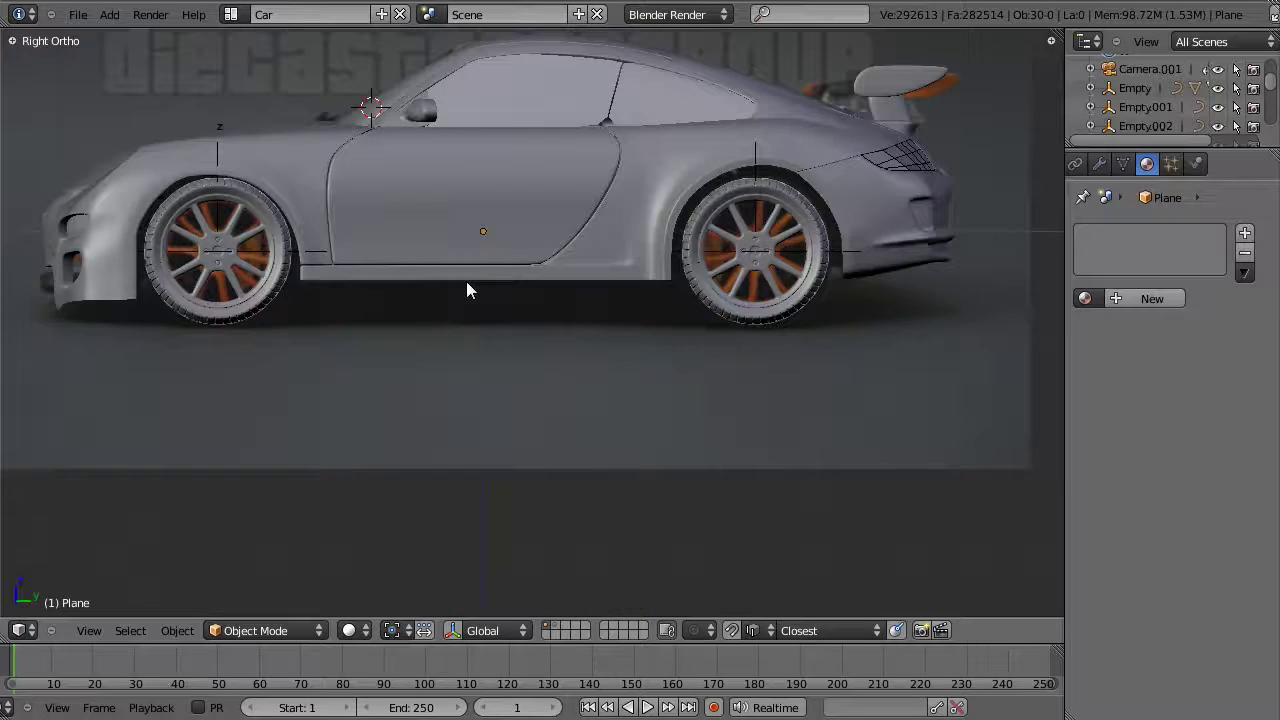
pyautogui.hotkey('alt', 'Tab')
pyautogui.hotkey('alt', 'Tab')
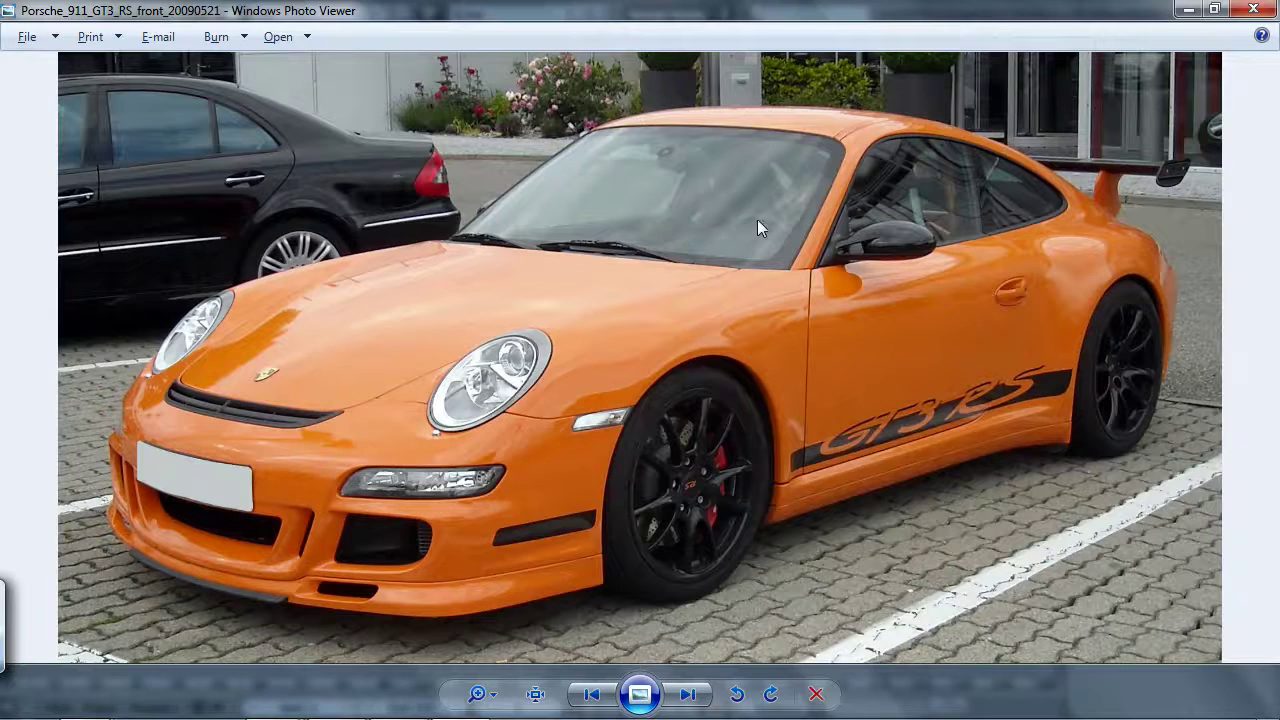
pyautogui.hotkey('alt', 'Tab')
pyautogui.moveTo(680, 280); pyautogui.dragTo(509, 280, button='middle')
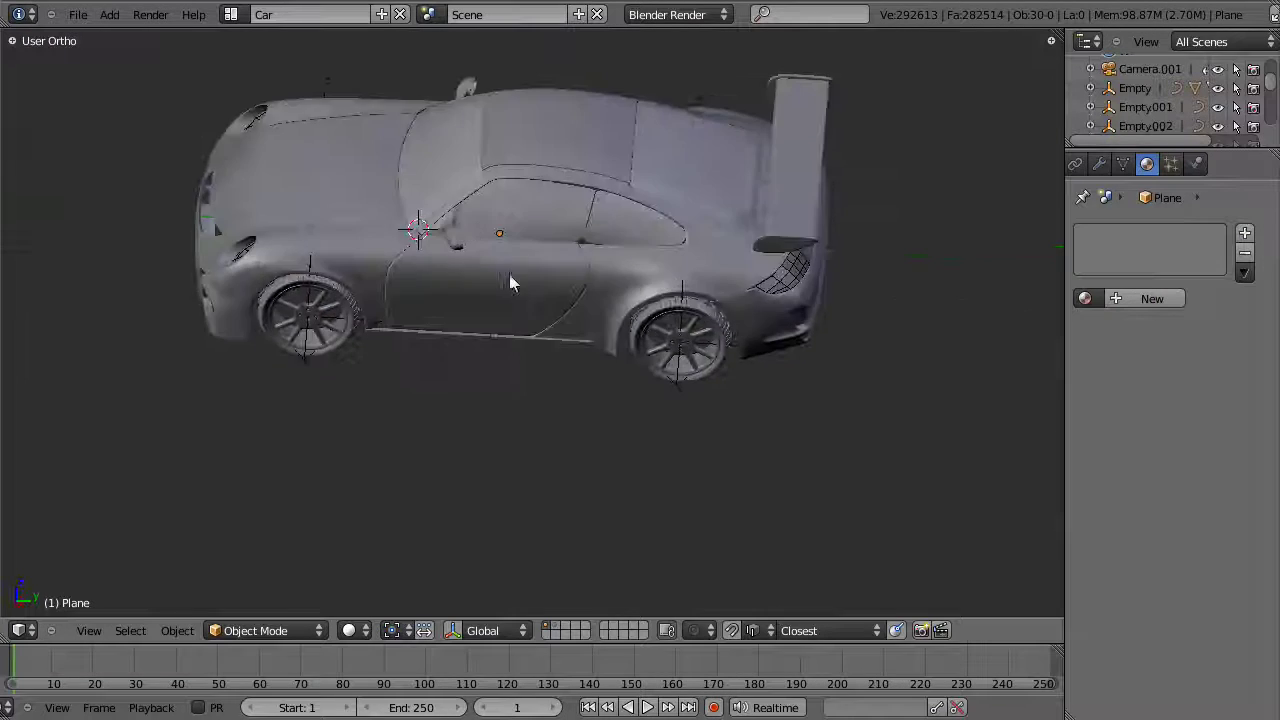
pyautogui.scroll(3, 563, 320)
pyautogui.scroll(3, 527, 318)
pyautogui.scroll(2, 540, 300)
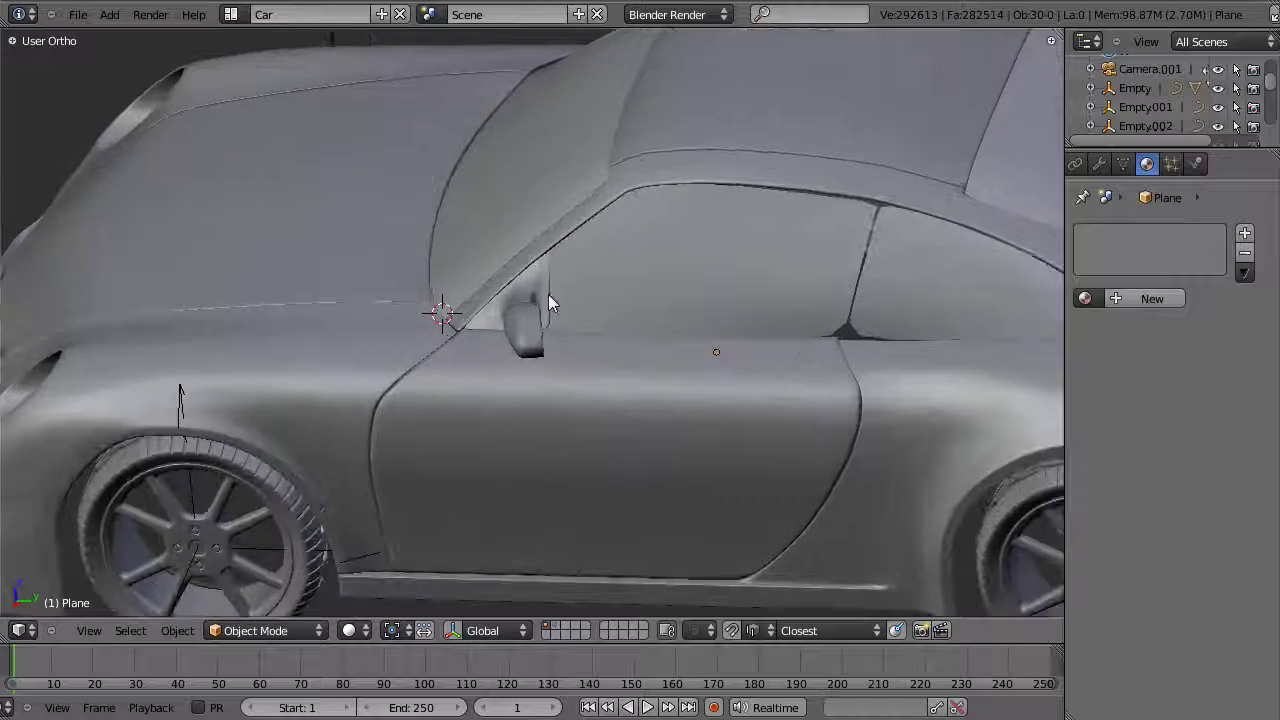
pyautogui.hotkey('alt', 'Tab')
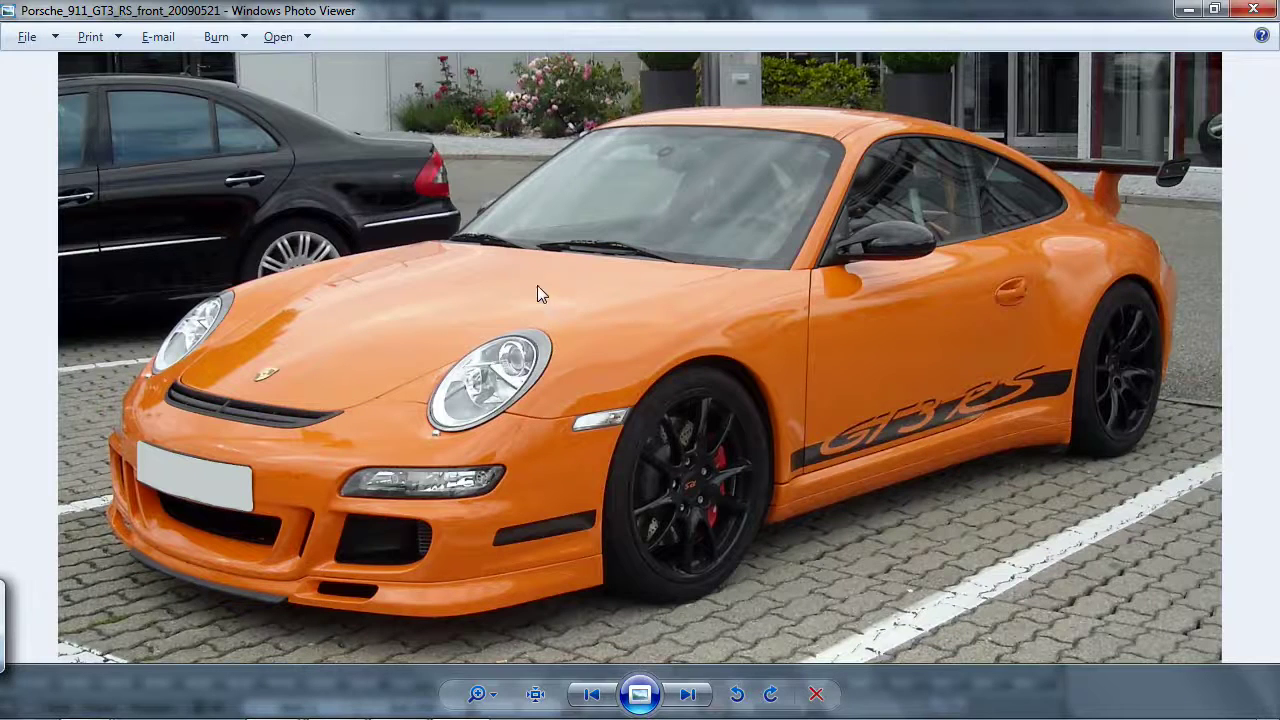
pyautogui.hotkey('alt', 'Tab')
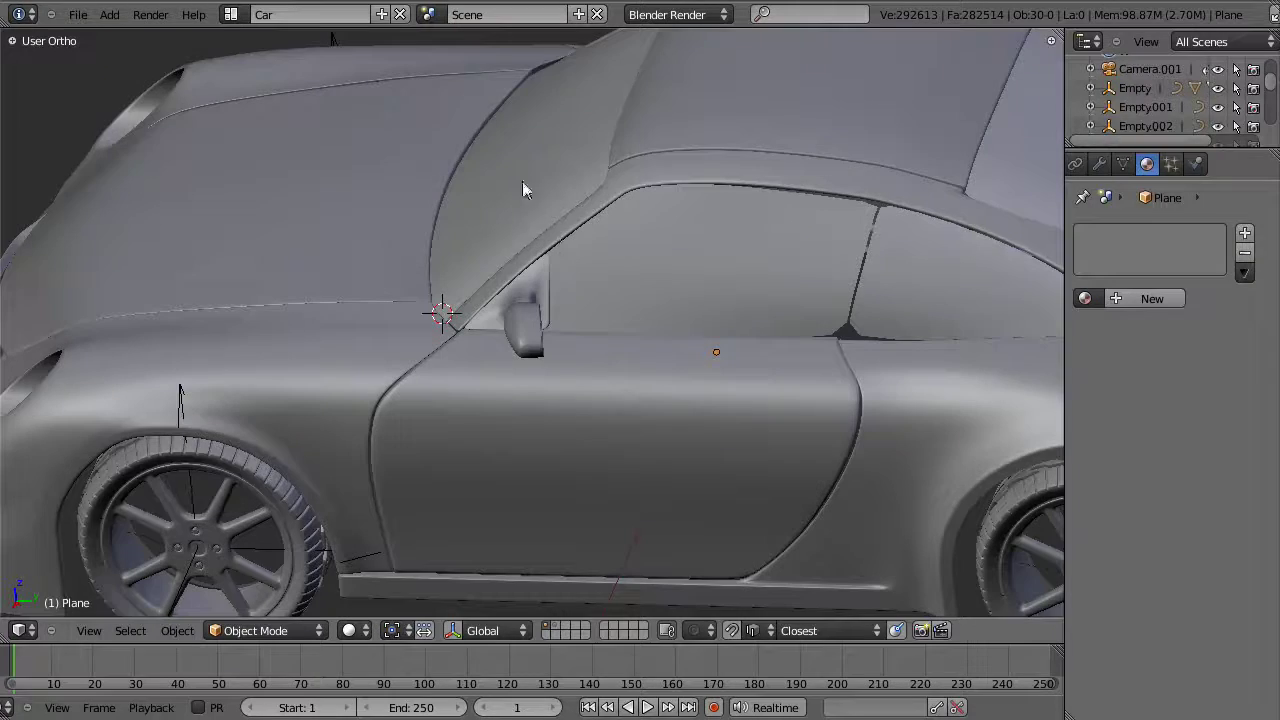
# Step: Open the windscreen mesh for editing and select the middle vertices of its bottom edge in side view
pyautogui.scroll(-4, 443, 311)
pyautogui.moveTo(443, 311); pyautogui.dragTo(450, 205, button='middle')
pyautogui.scroll(3, 514, 337)
pyautogui.rightClick(463, 206)
pyautogui.press('Tab')
pyautogui.moveTo(454, 254)
pyautogui.keyDown('shift'); pyautogui.mouseDown(button='middle')
pyautogui.moveTo(512, 372)
pyautogui.moveTo(480, 457)
pyautogui.moveTo(457, 409)
pyautogui.moveTo(543, 346)
pyautogui.mouseUp(button='middle'); pyautogui.keyUp('shift')
pyautogui.scroll(3, 461, 376)
pyautogui.press('z')
pyautogui.press('z')
pyautogui.press('z')
pyautogui.press('z')
pyautogui.press('KP_3')
pyautogui.press('z')
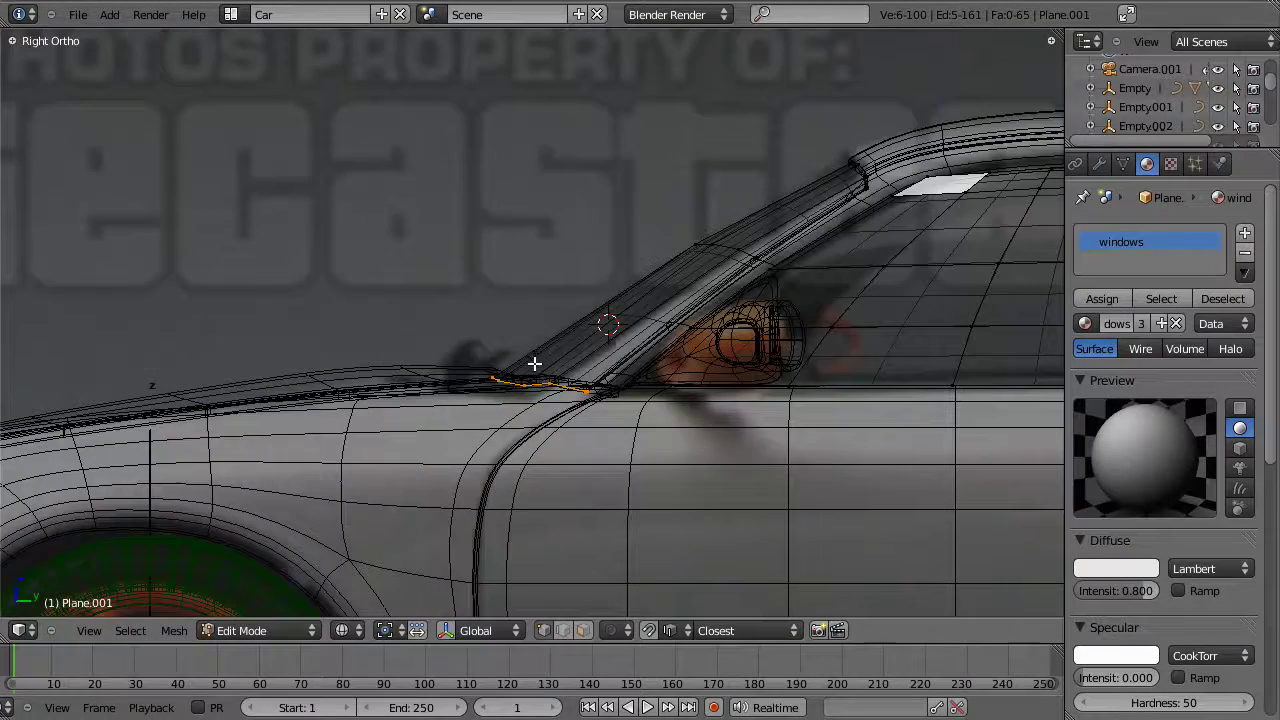
pyautogui.press('z')
pyautogui.press('z')
pyautogui.scroll(2, 590, 415)
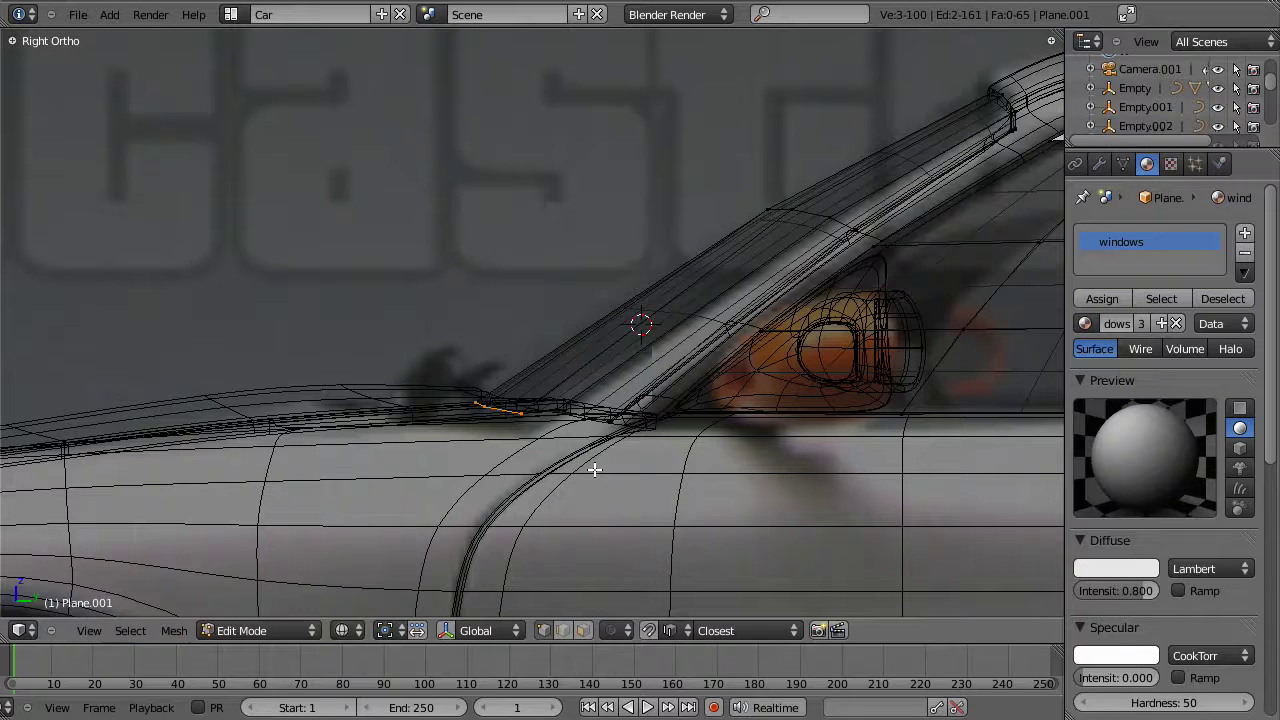
# Step: Scale the windscreen's selected bottom edge down along global Y and adjust its position
pyautogui.press('s')
pyautogui.press('y')
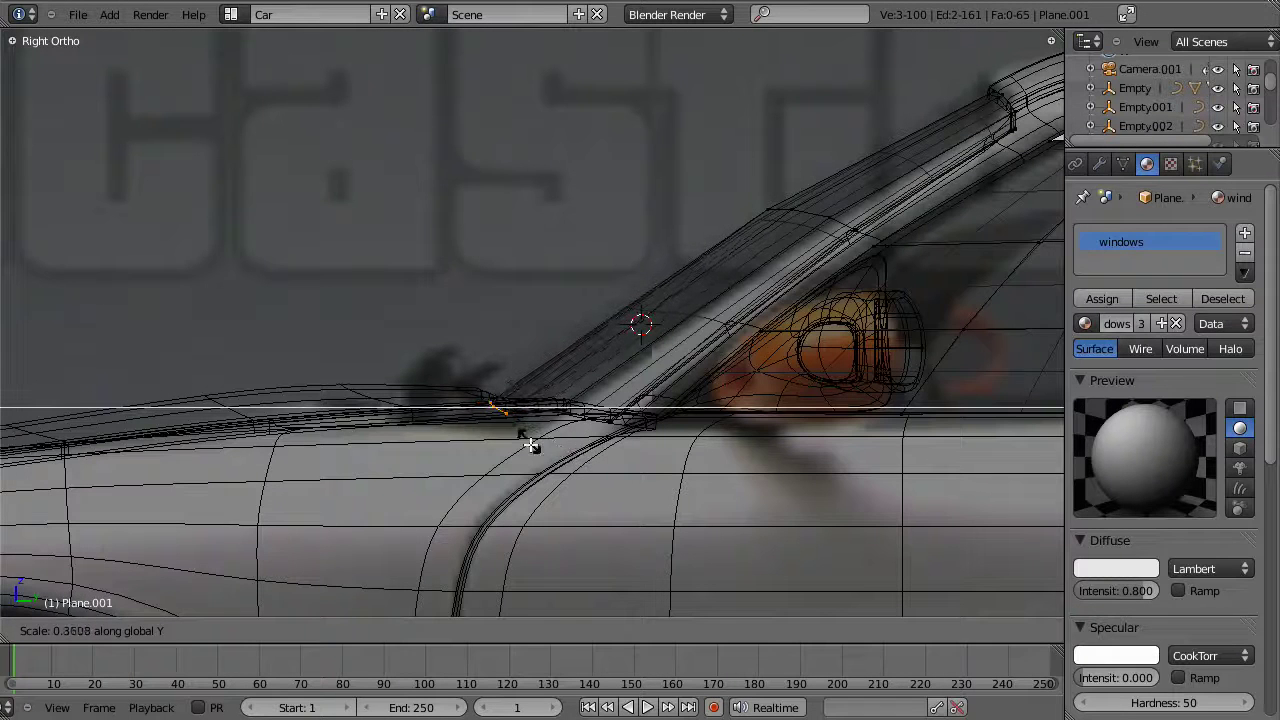
pyautogui.click(540, 443)
pyautogui.press('z')
pyautogui.press('g')
pyautogui.click(550, 443)
# Step: Move the windscreen's selected bottom edge back from the hood by about 0.022 along global Y
pyautogui.moveTo(500, 390); pyautogui.dragTo(543, 420, button='middle')
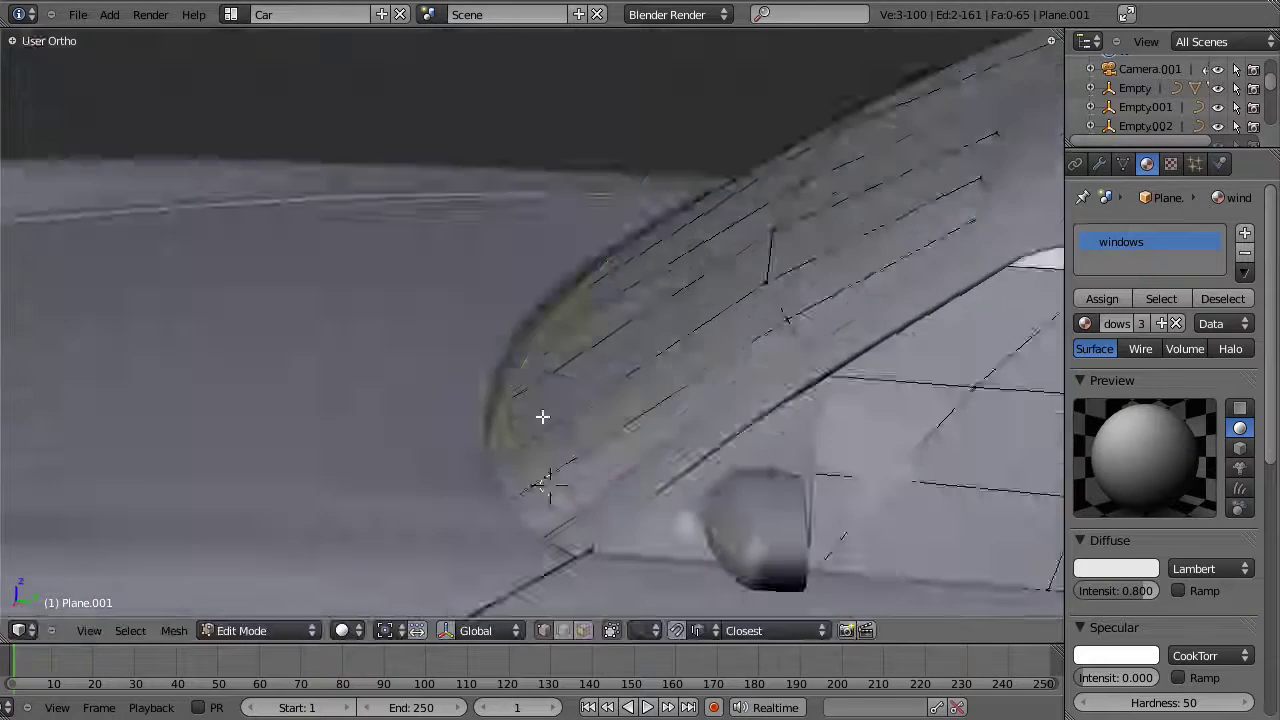
pyautogui.scroll(4, 525, 370)
pyautogui.scroll(-4, 522, 365)
pyautogui.moveTo(520, 363); pyautogui.dragTo(571, 383, button='middle')
pyautogui.press('g')
pyautogui.press('y')
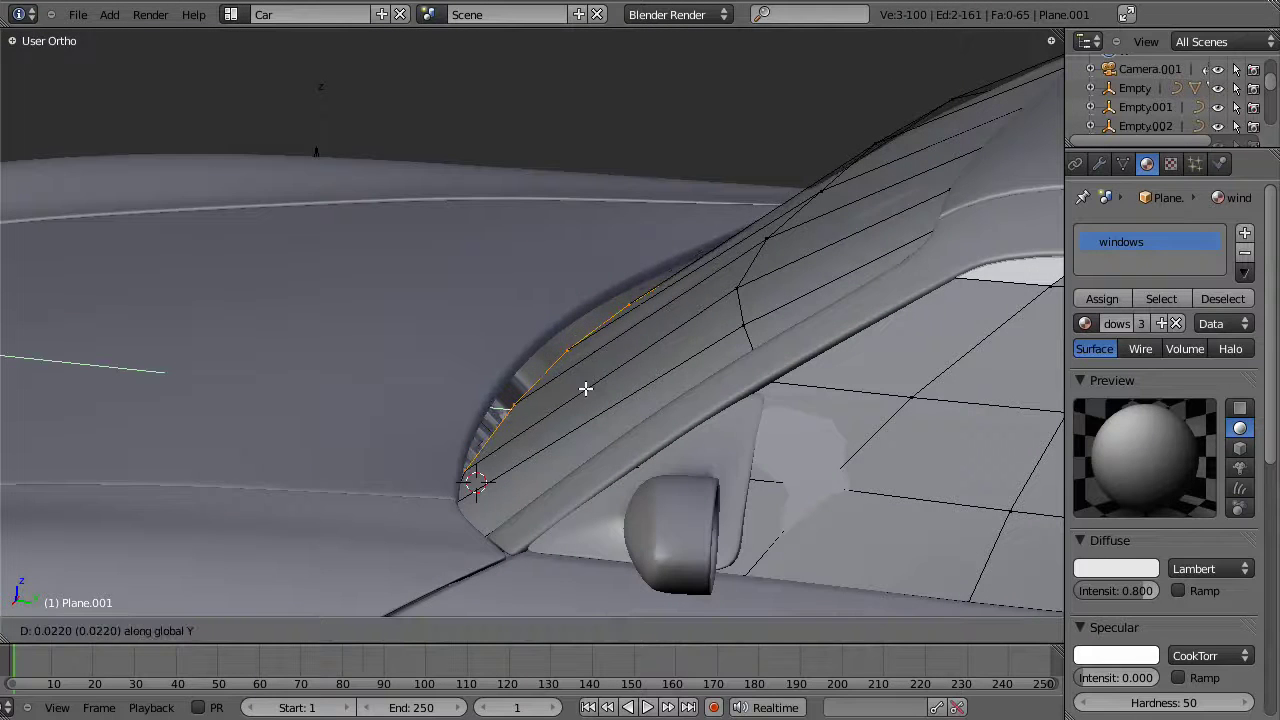
pyautogui.click(585, 388)
# Step: Shift the windscreen's bottom edge along global Z, check it against the hood, and clear the selection
pyautogui.moveTo(534, 449); pyautogui.dragTo(563, 414, button='middle')
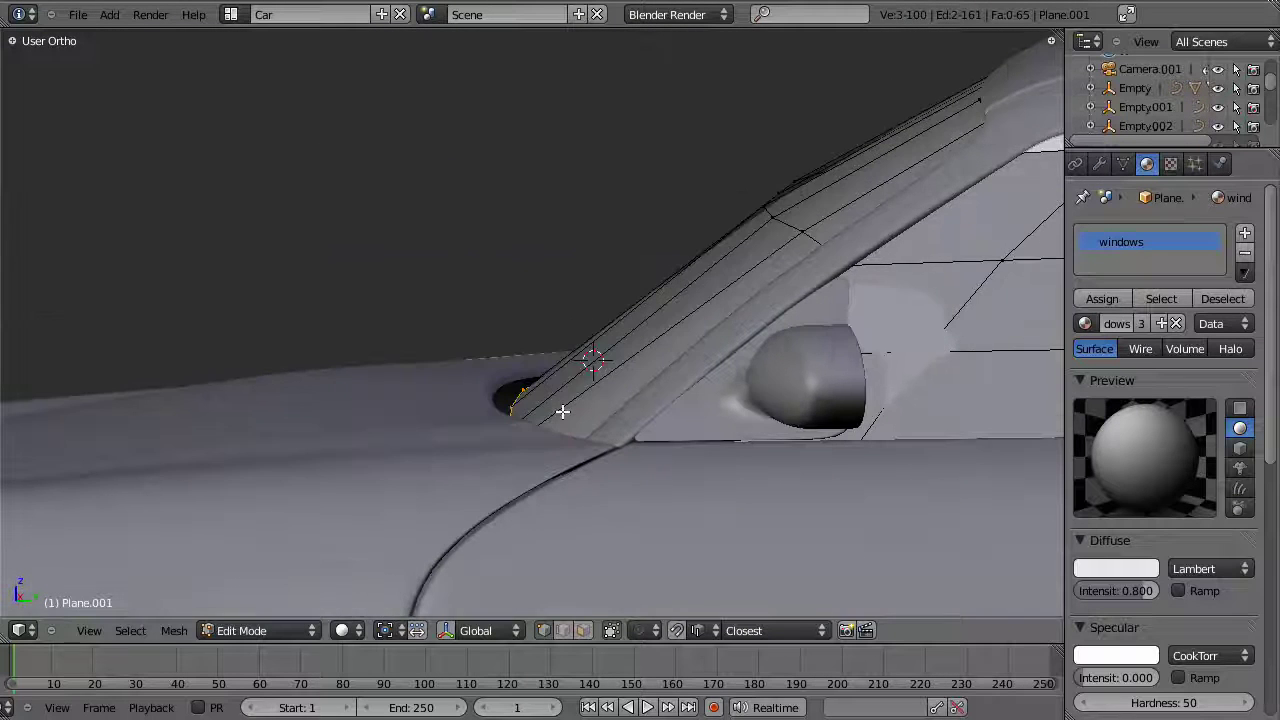
pyautogui.press('g')
pyautogui.press('z')
pyautogui.click(565, 408)
pyautogui.press('z')
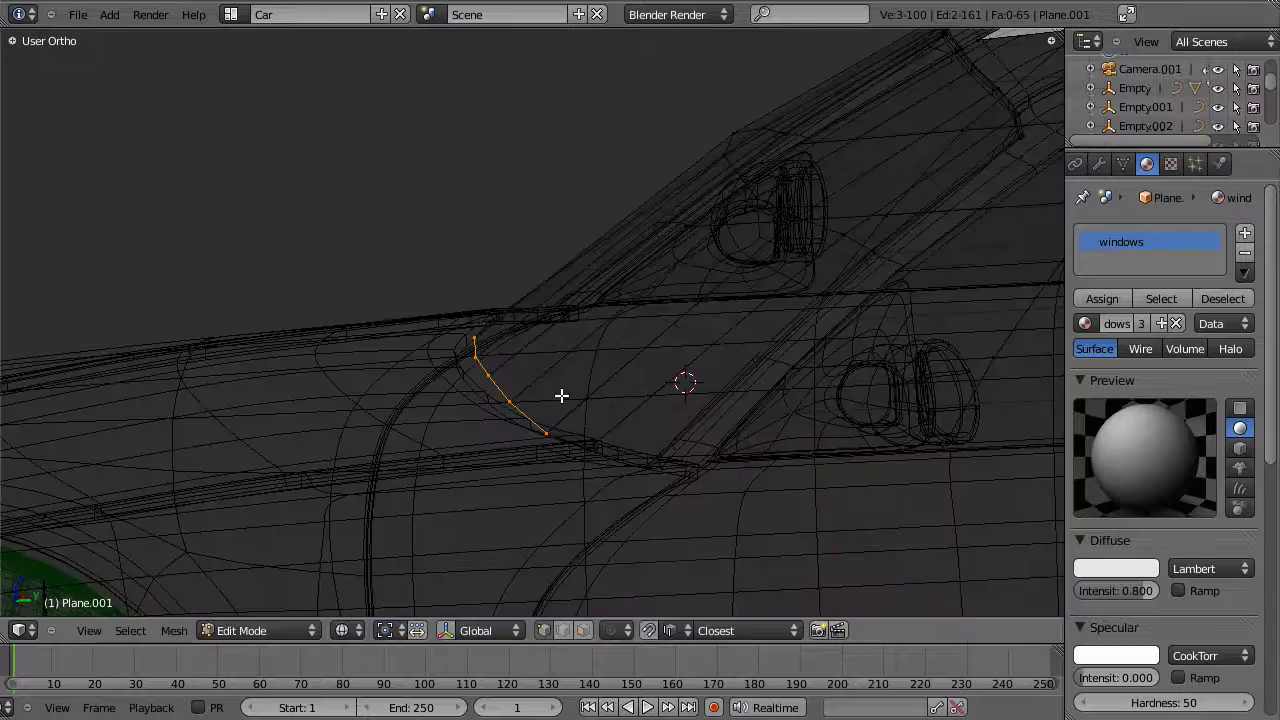
pyautogui.press('KP_1')
pyautogui.press('z')
pyautogui.moveTo(587, 360)
pyautogui.mouseDown(button='middle')
pyautogui.moveTo(569, 340)
pyautogui.moveTo(646, 394)
pyautogui.moveTo(706, 414)
pyautogui.moveTo(644, 369)
pyautogui.moveTo(726, 380)
pyautogui.moveTo(620, 400)
pyautogui.moveTo(610, 388)
pyautogui.moveTo(600, 434)
pyautogui.moveTo(586, 437)
pyautogui.moveTo(609, 446)
pyautogui.moveTo(615, 411)
pyautogui.mouseUp(button='middle')
pyautogui.scroll(4, 644, 369)
pyautogui.press('a')
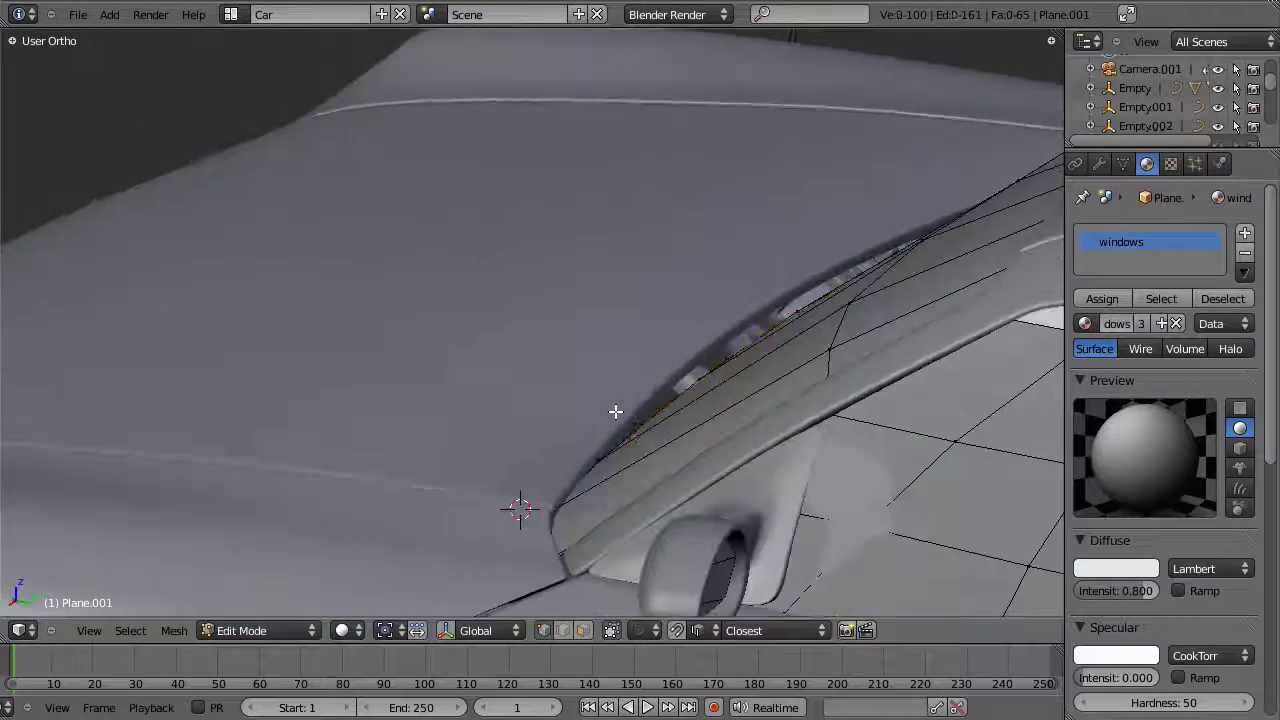
# Step: Move the windscreen's lower corner edge along global Y, rotate it about global Z, and return to Object Mode
pyautogui.press('z')
pyautogui.rightClick(602, 455)
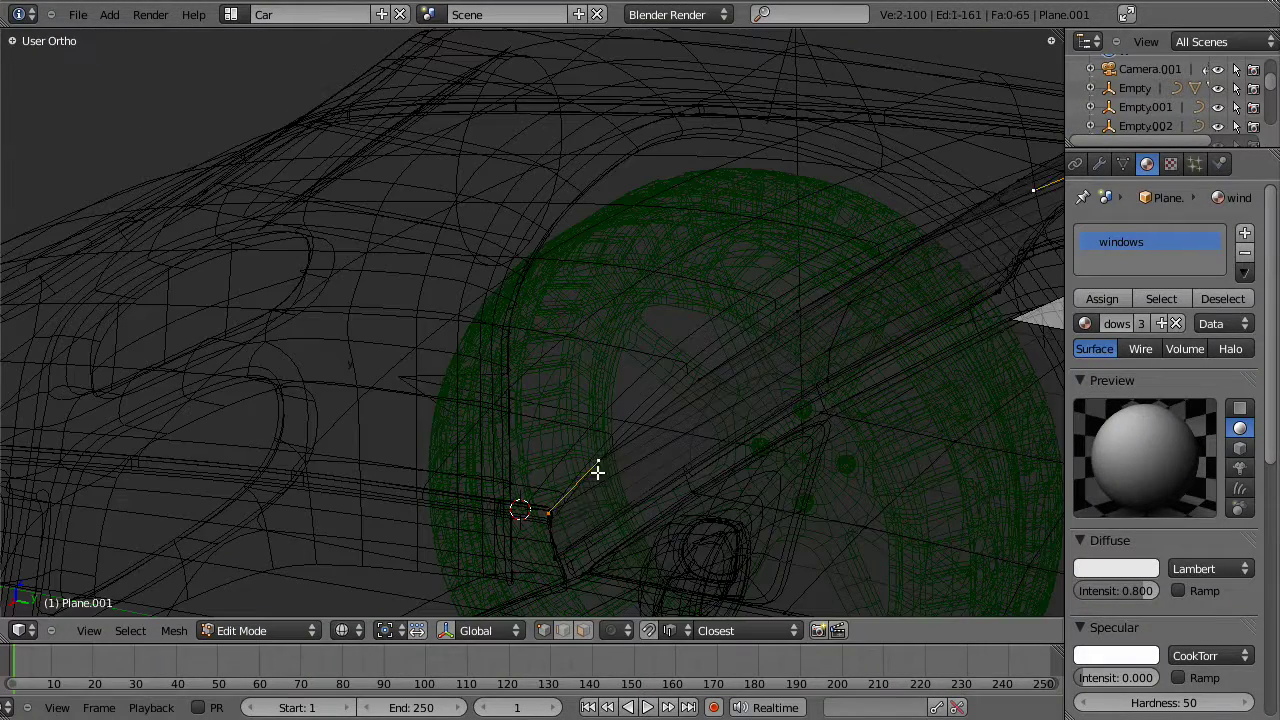
pyautogui.press('z')
pyautogui.press('g')
pyautogui.press('y')
pyautogui.click(621, 531)
pyautogui.press('r')
pyautogui.press('z')
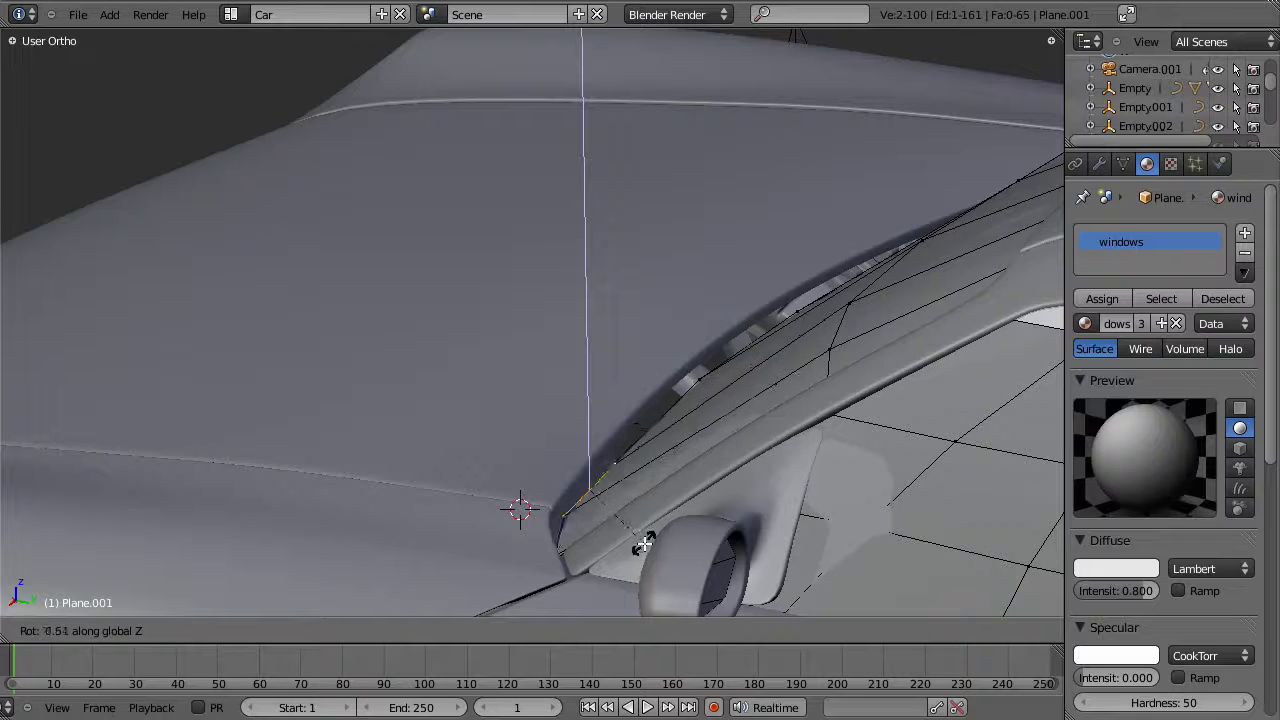
pyautogui.click(624, 543)
pyautogui.press('Tab')
# Step: Open the car body mesh for editing and select the edge loop around the hood opening
pyautogui.moveTo(624, 543); pyautogui.dragTo(643, 455, button='middle')
pyautogui.rightClick(643, 455)
pyautogui.press('Tab')
pyautogui.moveTo(749, 429); pyautogui.dragTo(683, 403, button='middle')
pyautogui.press('z')
pyautogui.keyDown('alt'); pyautogui.rightClick(743, 396); pyautogui.keyUp('alt')
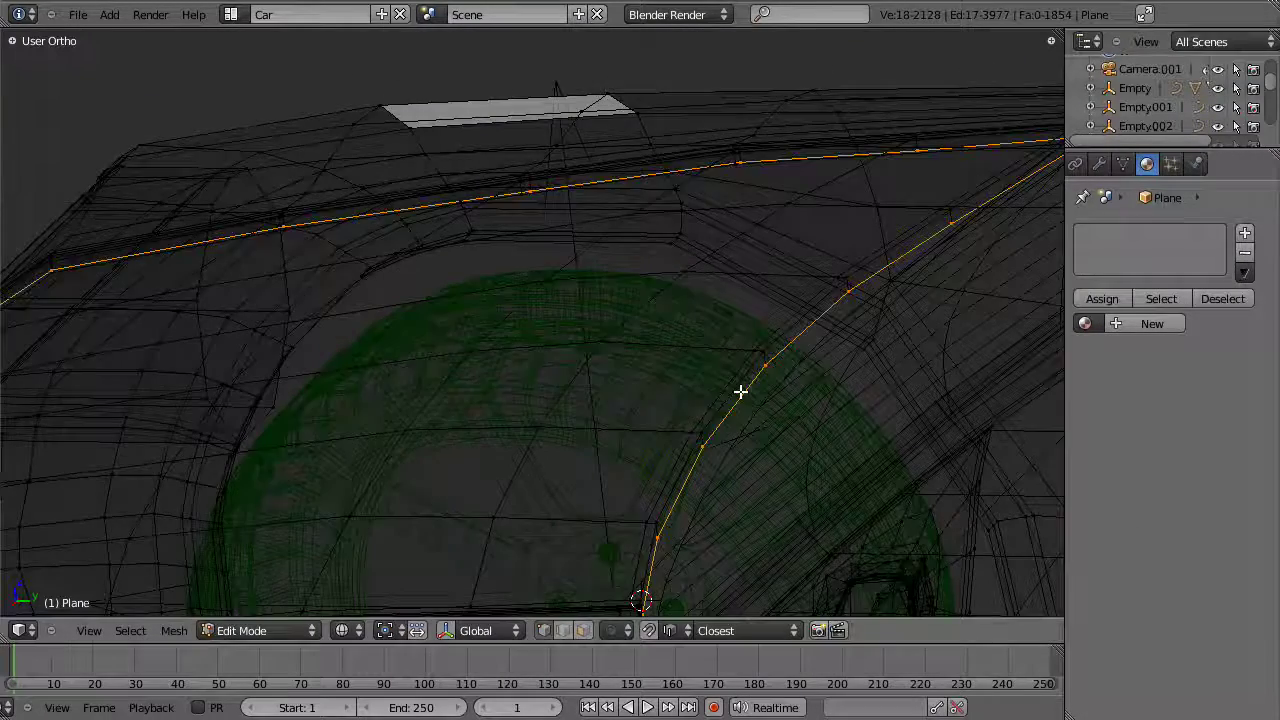
# Step: Deselect the front and side part of the hood opening's loop, keeping only the rear edge by the windscreen
pyautogui.press('KP_3')
pyautogui.press('b')
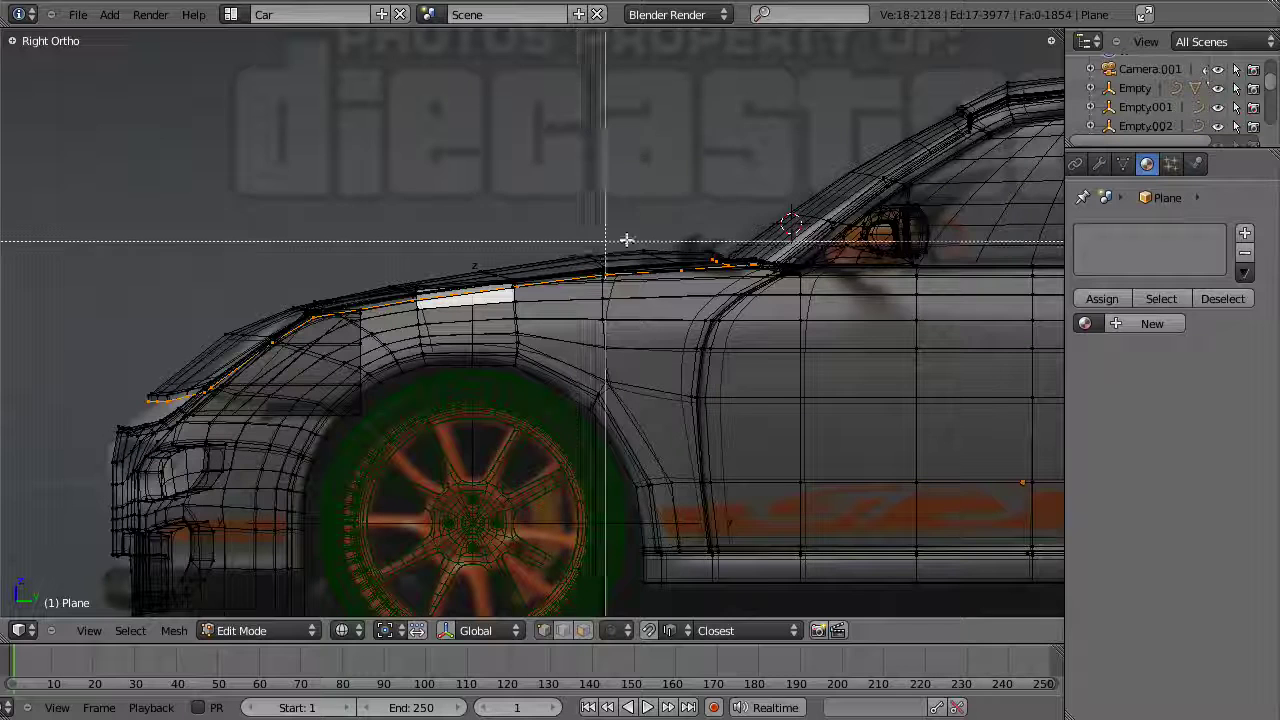
pyautogui.moveTo(690, 207); pyautogui.dragTo(112, 490)
pyautogui.press('z')
pyautogui.press('z')
pyautogui.press('b')
pyautogui.moveTo(691, 184); pyautogui.dragTo(2, 714)
pyautogui.moveTo(2, 714); pyautogui.dragTo(1, 715, button='middle')
pyautogui.press('z')
# Step: Duplicate the hood opening's rear edge in the right side view, extrude the copy rearward into a strip below the windscreen, and clear the selection
pyautogui.moveTo(597, 309); pyautogui.dragTo(845, 400, button='middle')
pyautogui.scroll(5, 580, 395)
pyautogui.press('z')
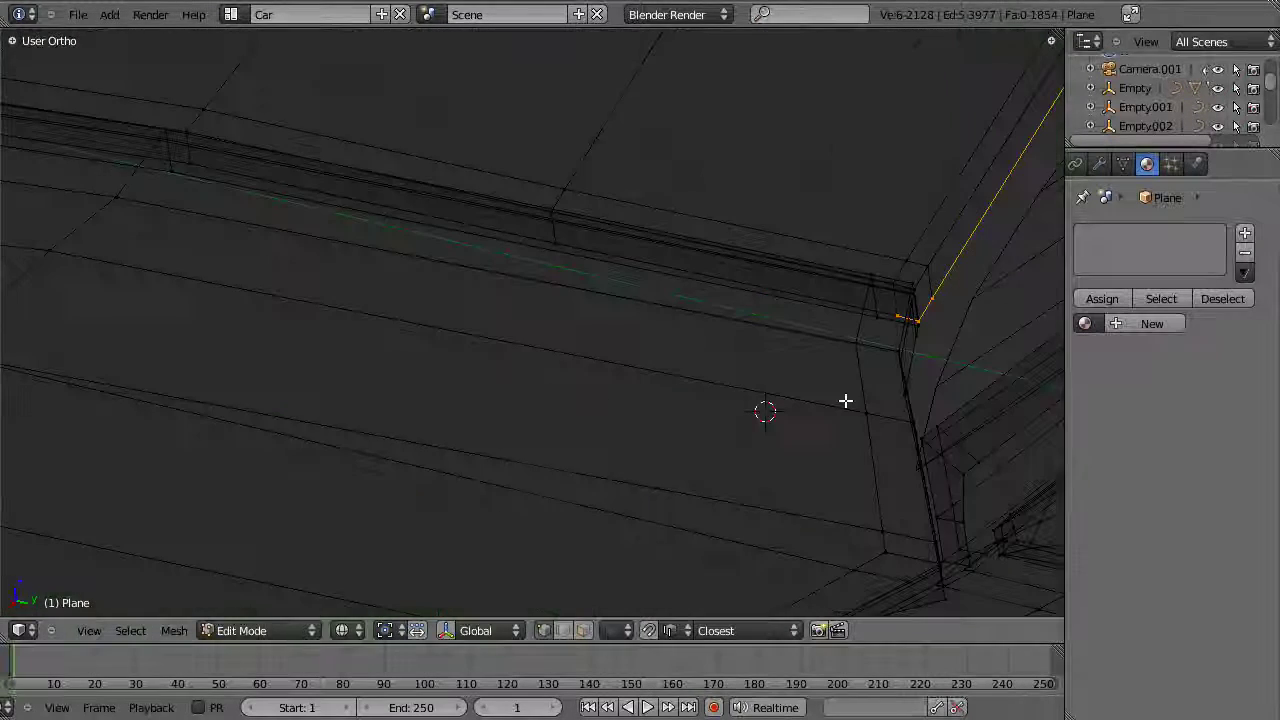
pyautogui.press('z')
pyautogui.scroll(-3, 904, 373)
pyautogui.keyDown('shift'); pyautogui.moveTo(903, 371); pyautogui.dragTo(640, 406, button='middle'); pyautogui.keyUp('shift')
pyautogui.press('KP_3')
pyautogui.press('z')
pyautogui.keyDown('shift'); pyautogui.moveTo(849, 257); pyautogui.dragTo(870, 590, button='middle'); pyautogui.keyUp('shift')
pyautogui.keyDown('shift'); pyautogui.moveTo(597, 257); pyautogui.dragTo(145, 610, button='middle'); pyautogui.keyUp('shift')
pyautogui.keyDown('shift'); pyautogui.moveTo(770, 343); pyautogui.dragTo(193, 348, button='middle'); pyautogui.keyUp('shift')
pyautogui.scroll(2, 731, 340)
pyautogui.hotkey('shift', 'd')
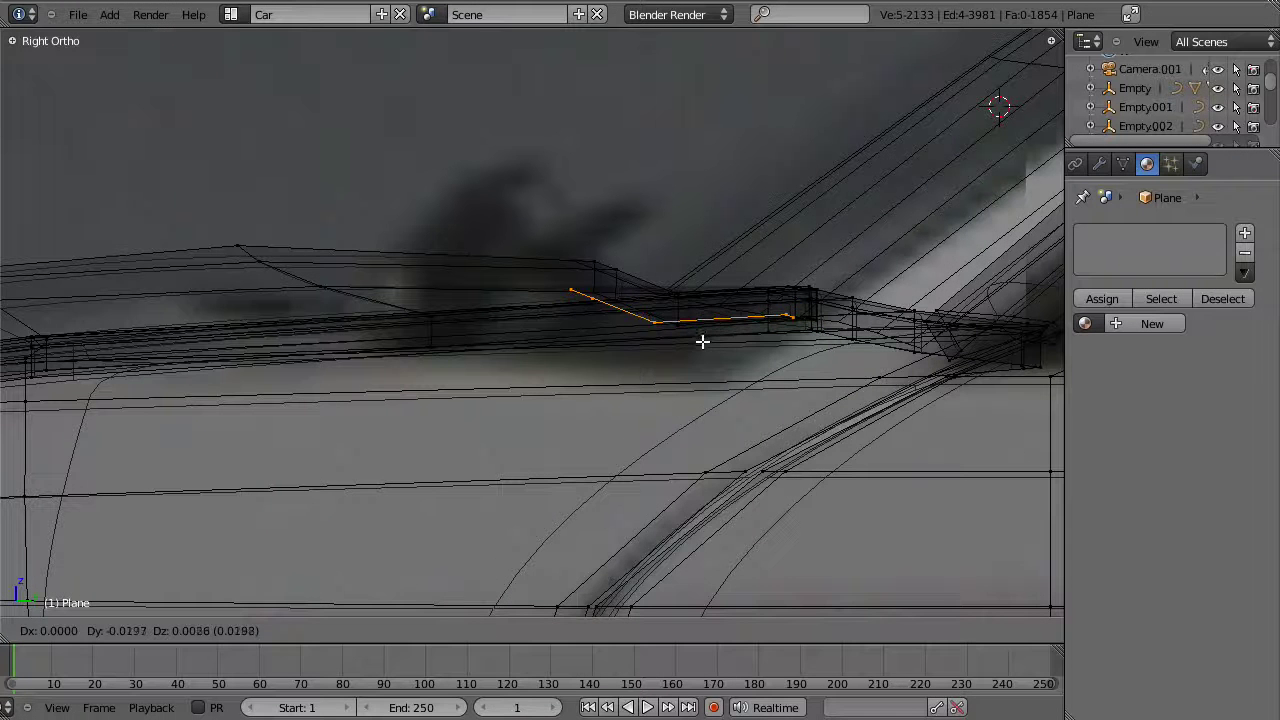
pyautogui.click(701, 331)
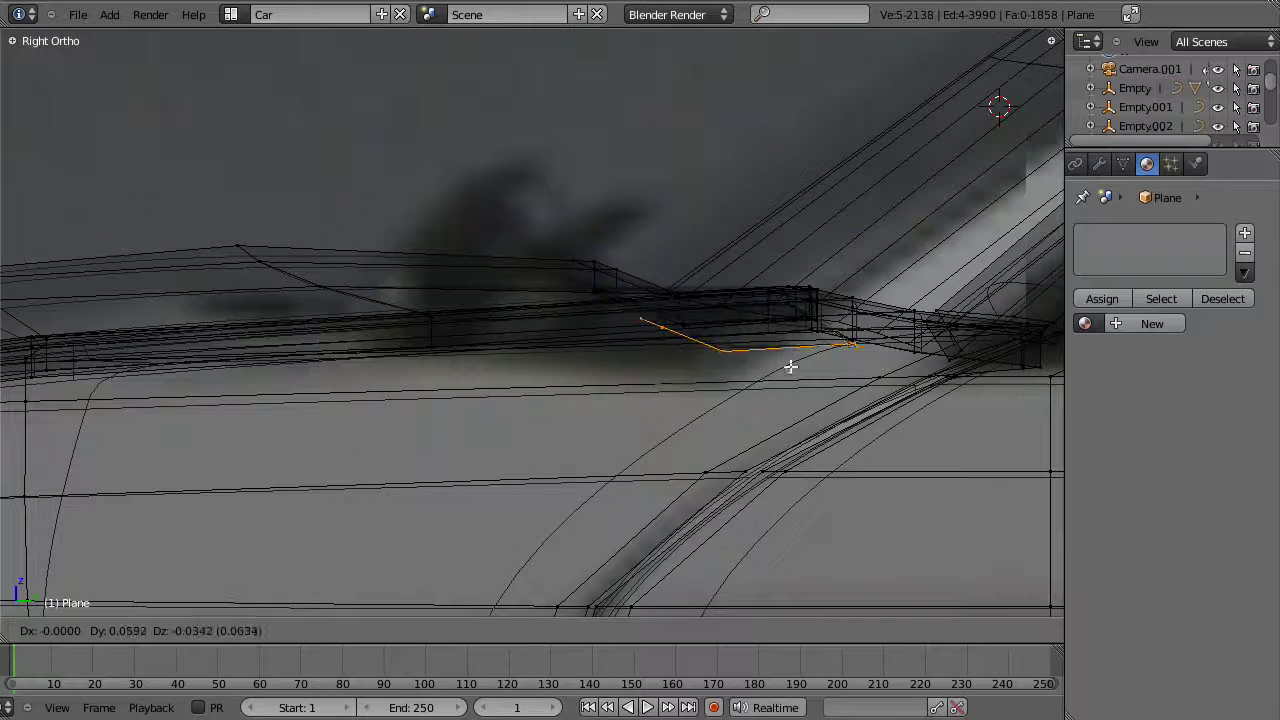
pyautogui.press('a')
# Step: Select the new strip's outer end edge at the windscreen's lower corner and move it along global X
pyautogui.press('z')
pyautogui.moveTo(712, 264)
pyautogui.mouseDown(button='middle')
pyautogui.moveTo(669, 314)
pyautogui.moveTo(651, 300)
pyautogui.moveTo(697, 269)
pyautogui.mouseUp(button='middle')
pyautogui.press('Tab')
pyautogui.moveTo(674, 313)
pyautogui.mouseDown(button='middle')
pyautogui.moveTo(606, 304)
pyautogui.moveTo(580, 357)
pyautogui.moveTo(640, 340)
pyautogui.moveTo(503, 486)
pyautogui.moveTo(517, 389)
pyautogui.moveTo(594, 309)
pyautogui.mouseUp(button='middle')
pyautogui.press('Tab')
pyautogui.press('z')
pyautogui.rightClick(592, 333)
pyautogui.press('z')
pyautogui.scroll(4, 611, 374)
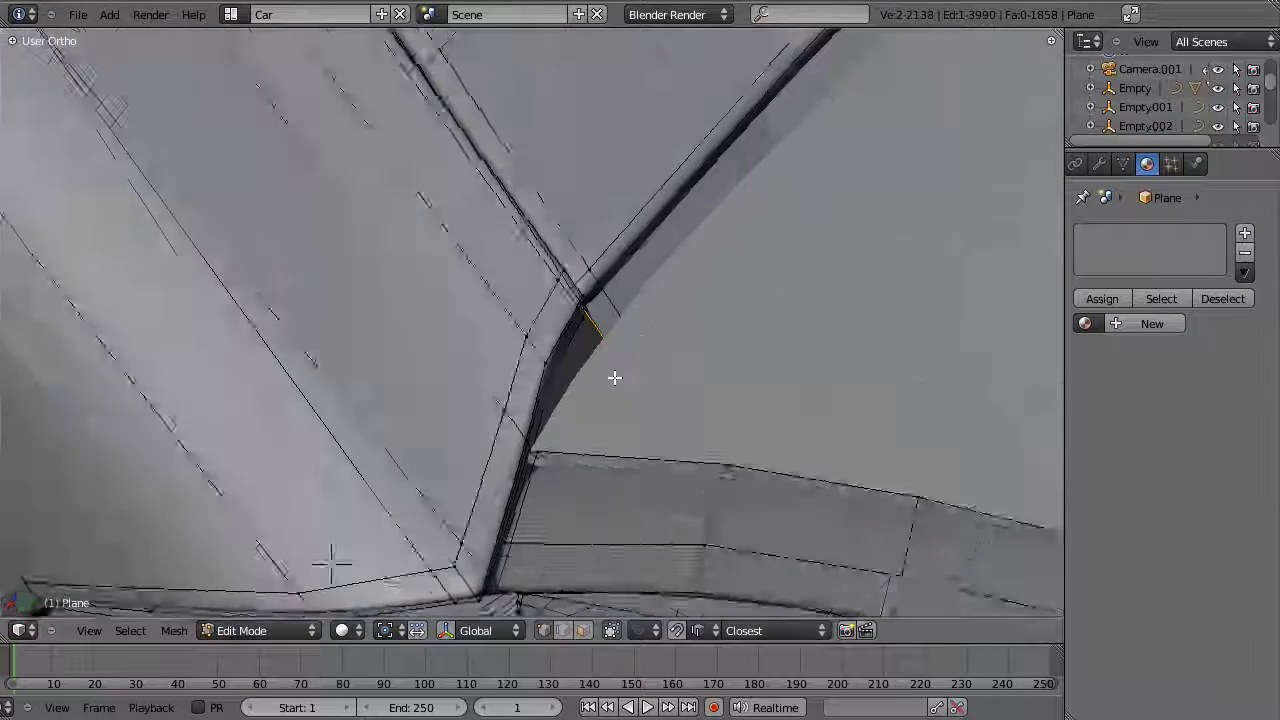
pyautogui.press('g')
pyautogui.press('x')
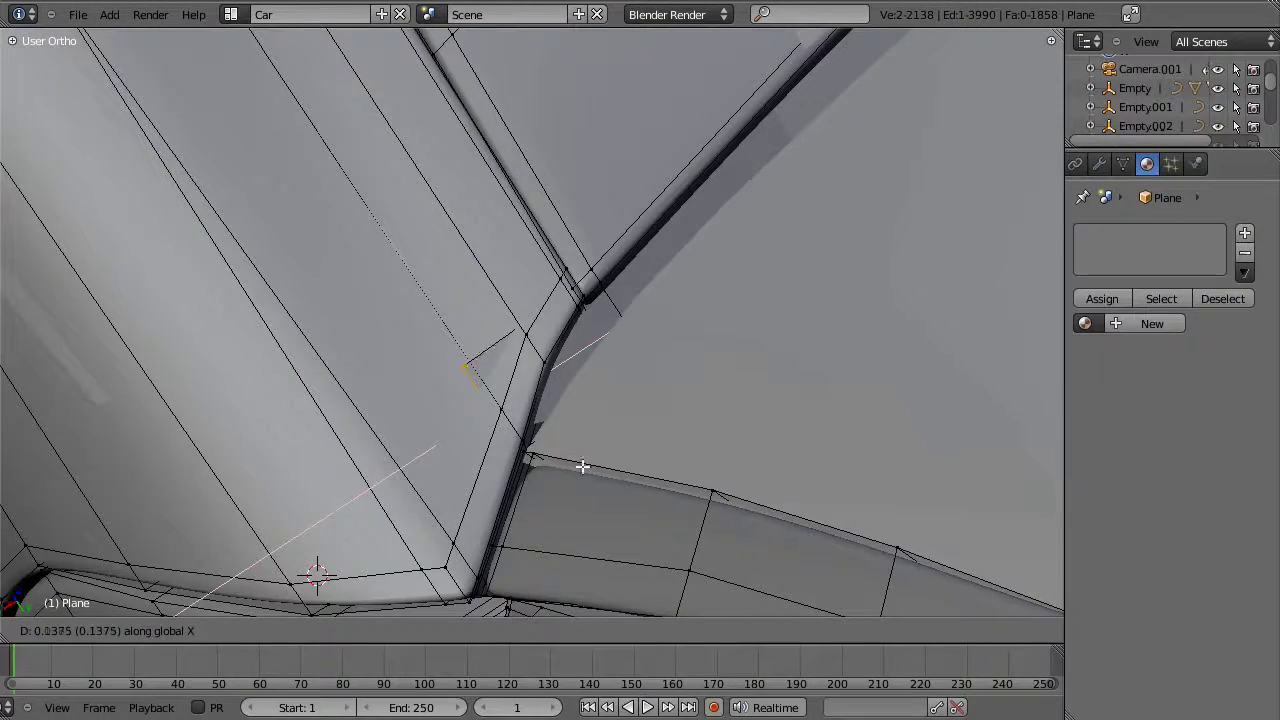
pyautogui.click(627, 449)
# Step: Rotate and reposition the strip's outer end edge so it sits under the windscreen's lower corner
pyautogui.press('z')
pyautogui.press('r')
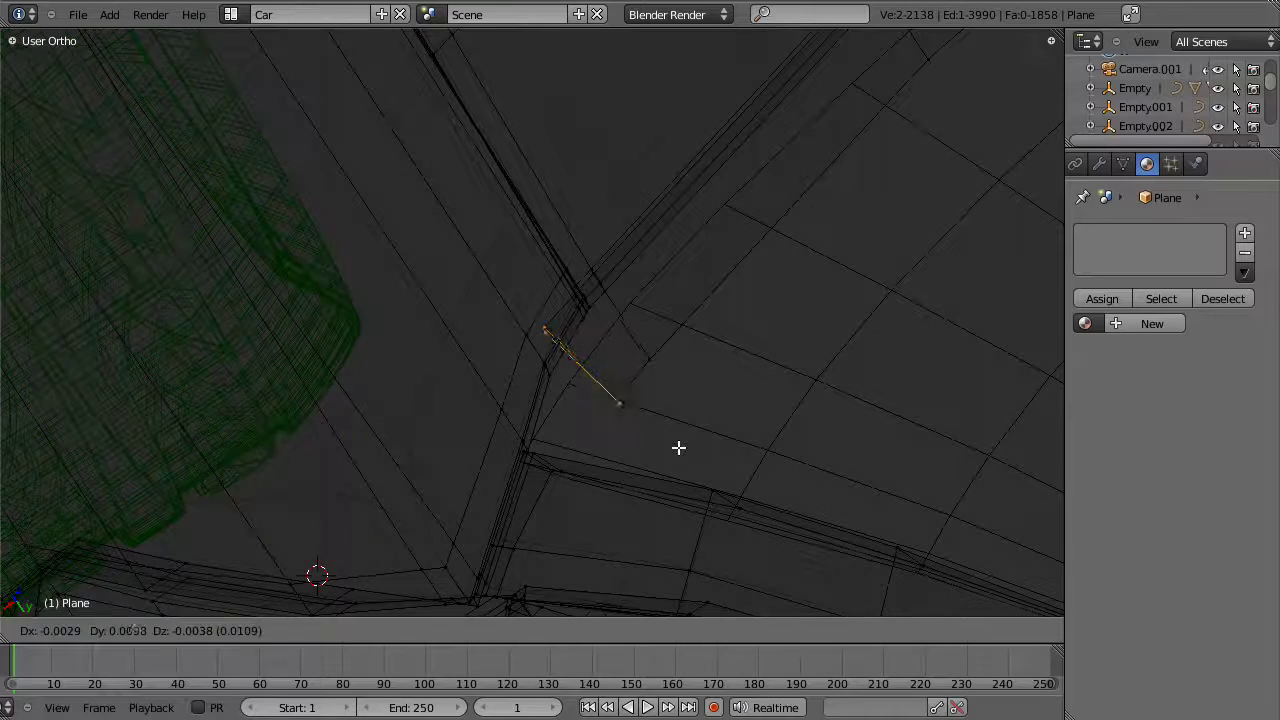
pyautogui.click(657, 394)
pyautogui.press('z')
pyautogui.click(599, 498)
# Step: Examine the area between the hood and the windscreen's lower corner from several angles and in Object Mode
pyautogui.moveTo(532, 448)
pyautogui.mouseDown(button='middle')
pyautogui.moveTo(546, 440)
pyautogui.moveTo(577, 457)
pyautogui.moveTo(689, 377)
pyautogui.mouseUp(button='middle')
pyautogui.press('z')
pyautogui.press('z')
pyautogui.moveTo(448, 448); pyautogui.dragTo(538, 427, button='middle')
pyautogui.press('z')
pyautogui.press('z')
pyautogui.moveTo(617, 340)
pyautogui.mouseDown(button='middle')
pyautogui.moveTo(491, 386)
pyautogui.moveTo(600, 414)
pyautogui.moveTo(587, 294)
pyautogui.moveTo(547, 274)
pyautogui.mouseUp(button='middle')
pyautogui.press('Tab')
pyautogui.scroll(-4, 587, 294)
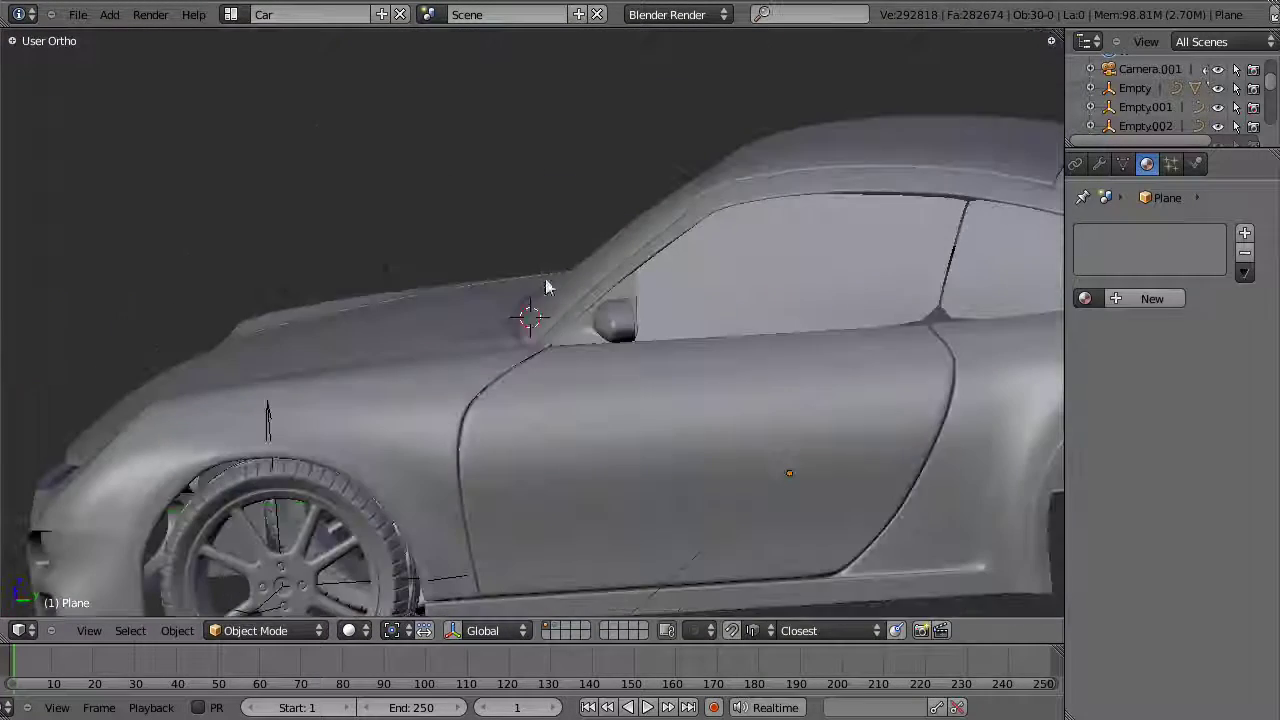
pyautogui.scroll(4, 546, 260)
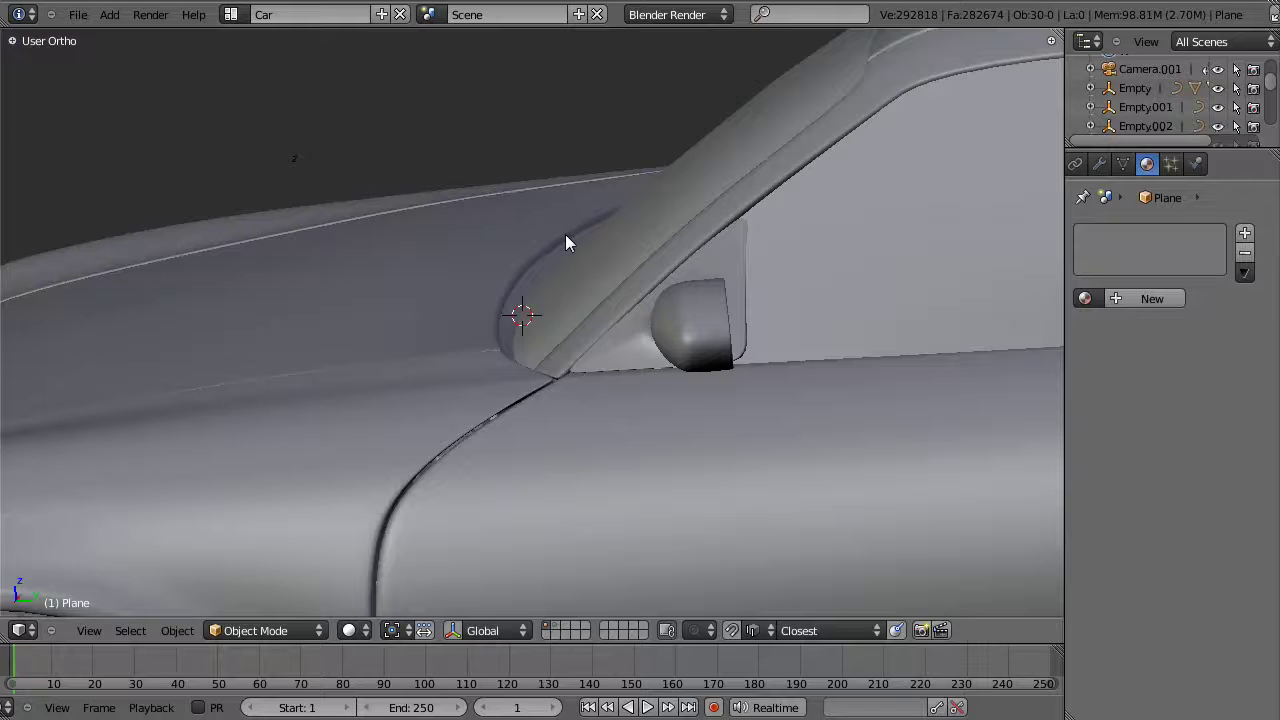
pyautogui.moveTo(542, 316); pyautogui.dragTo(482, 386, button='middle')
pyautogui.scroll(-3, 482, 380)
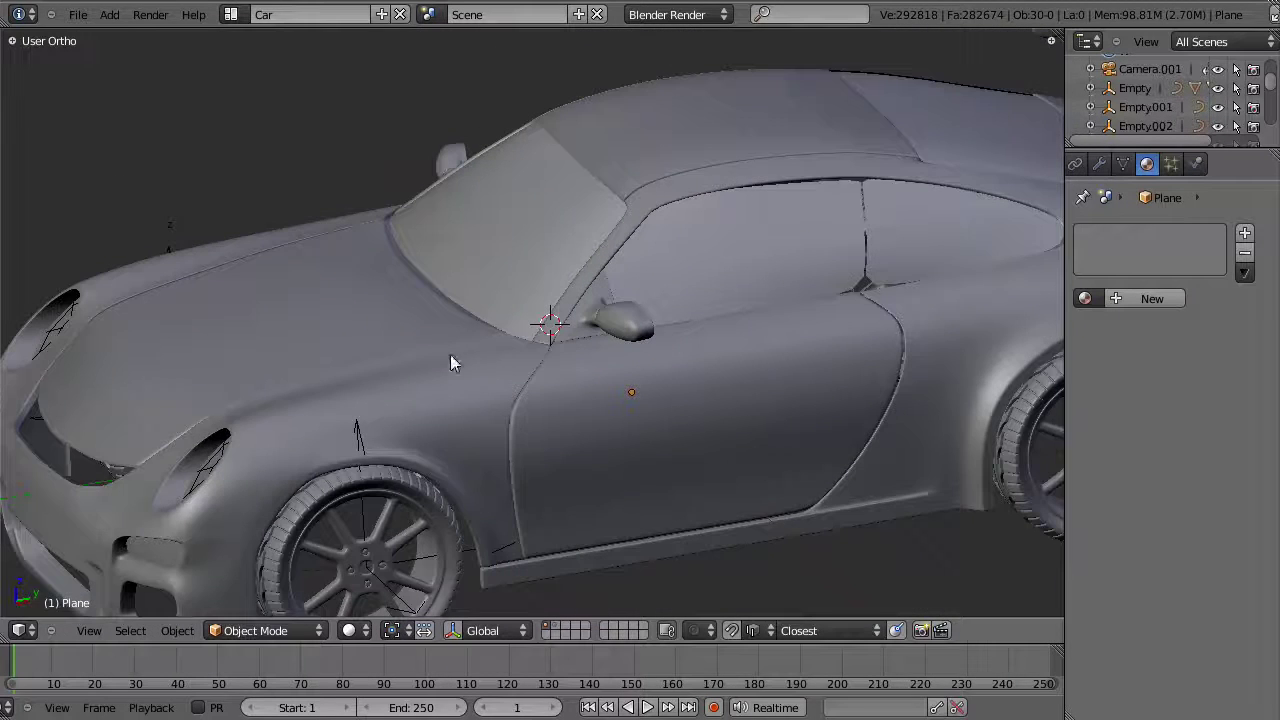
# Step: Select the car's windows object
pyautogui.moveTo(367, 246); pyautogui.dragTo(588, 408, button='middle')
pyautogui.rightClick(617, 340)
pyautogui.press('g')
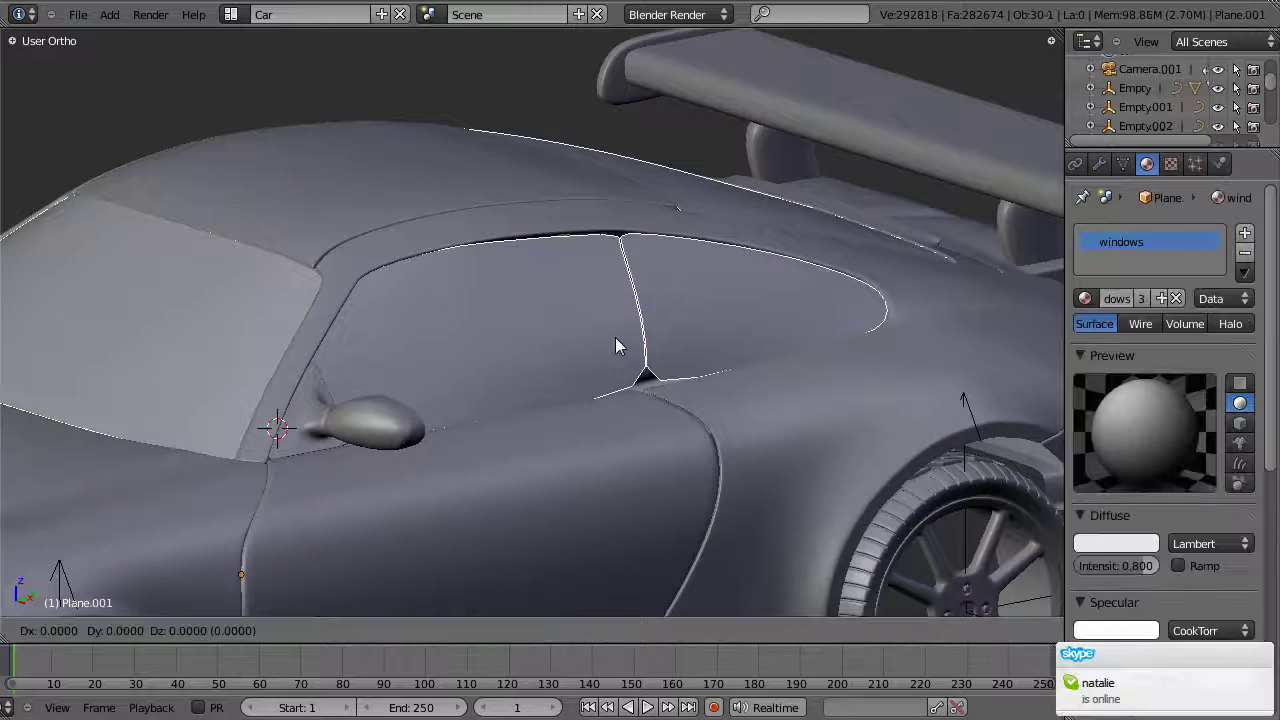
pyautogui.press('x')
pyautogui.press('3')
pyautogui.press('Escape')
# Step: Open the windows mesh for editing in the right side view
pyautogui.press('KP_3')
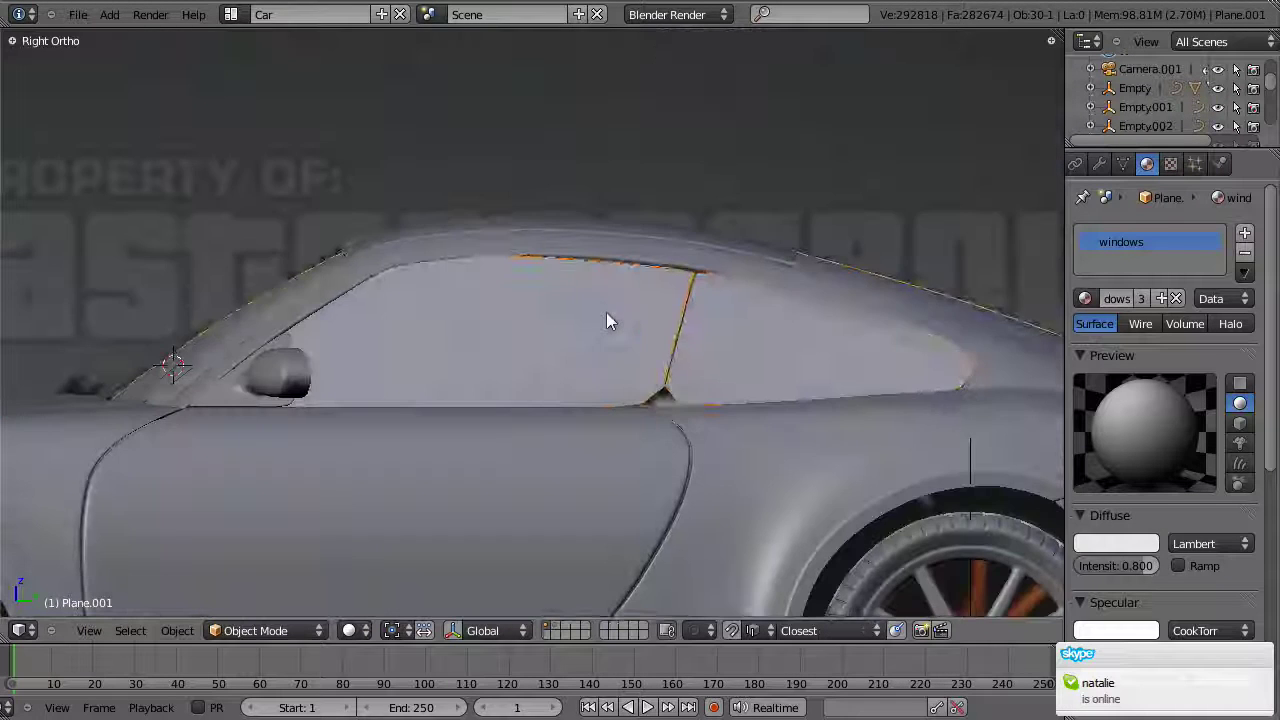
pyautogui.press('Tab')
pyautogui.keyDown('shift'); pyautogui.moveTo(631, 328); pyautogui.dragTo(937, 420, button='middle'); pyautogui.keyUp('shift')
# Step: Dismiss the Skype notification and quit Skype running in the background
pyautogui.click(1264, 659)
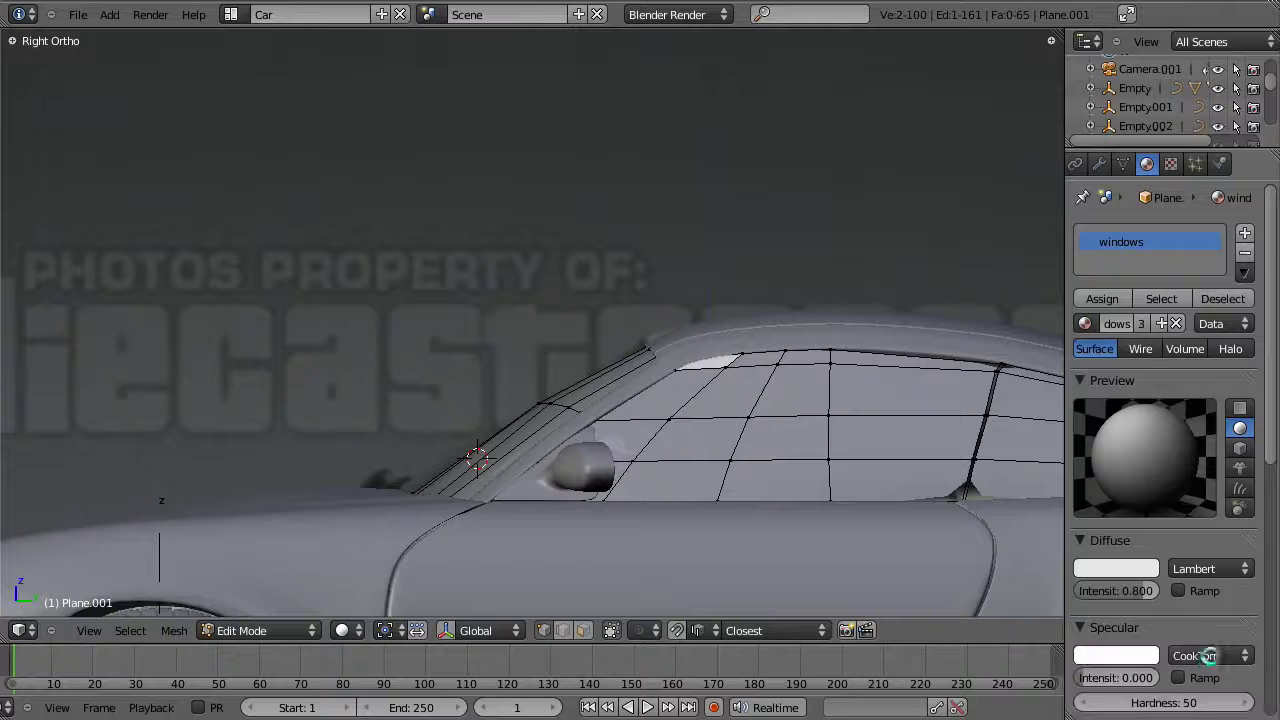
pyautogui.keyDown('shift'); pyautogui.moveTo(1014, 571); pyautogui.dragTo(909, 517, button='middle'); pyautogui.keyUp('shift')
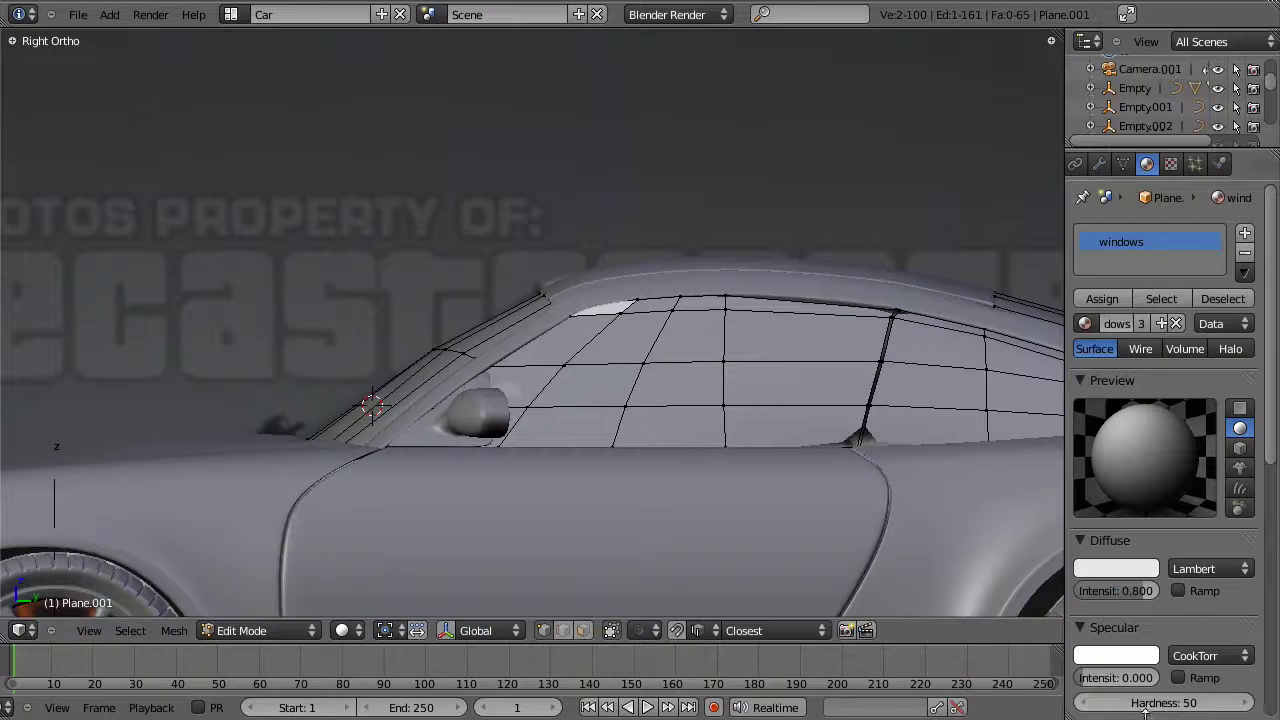
pyautogui.press('super')
pyautogui.click(1096, 702)
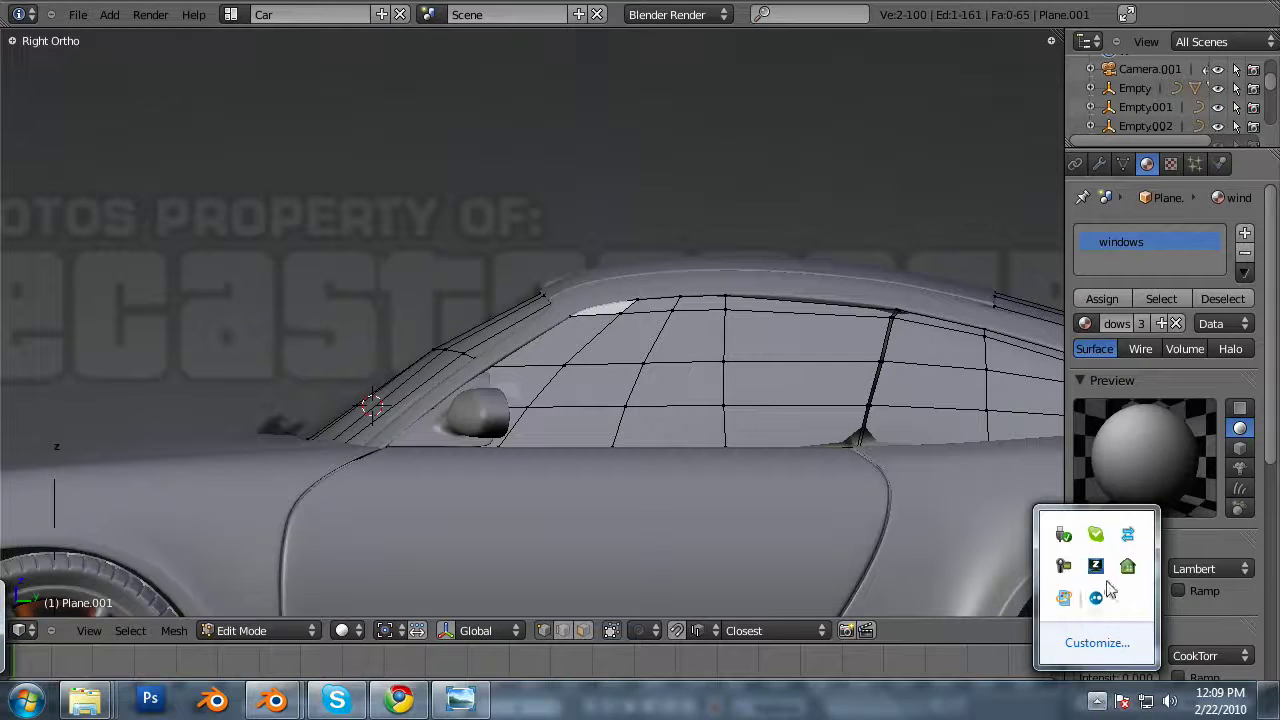
pyautogui.rightClick(1097, 537)
pyautogui.click(1124, 609)
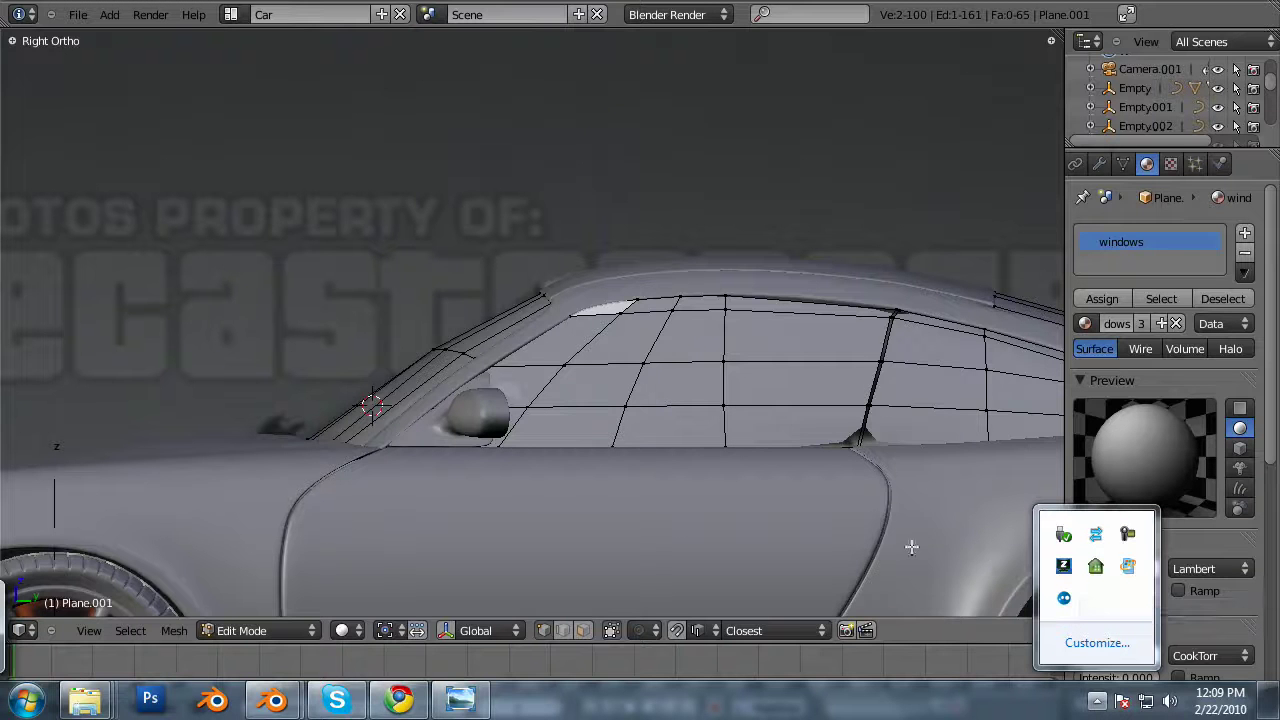
# Step: Add a loop cut close to the door window's rear edge and another close to the quarter window's front edge
pyautogui.scroll(5, 829, 437)
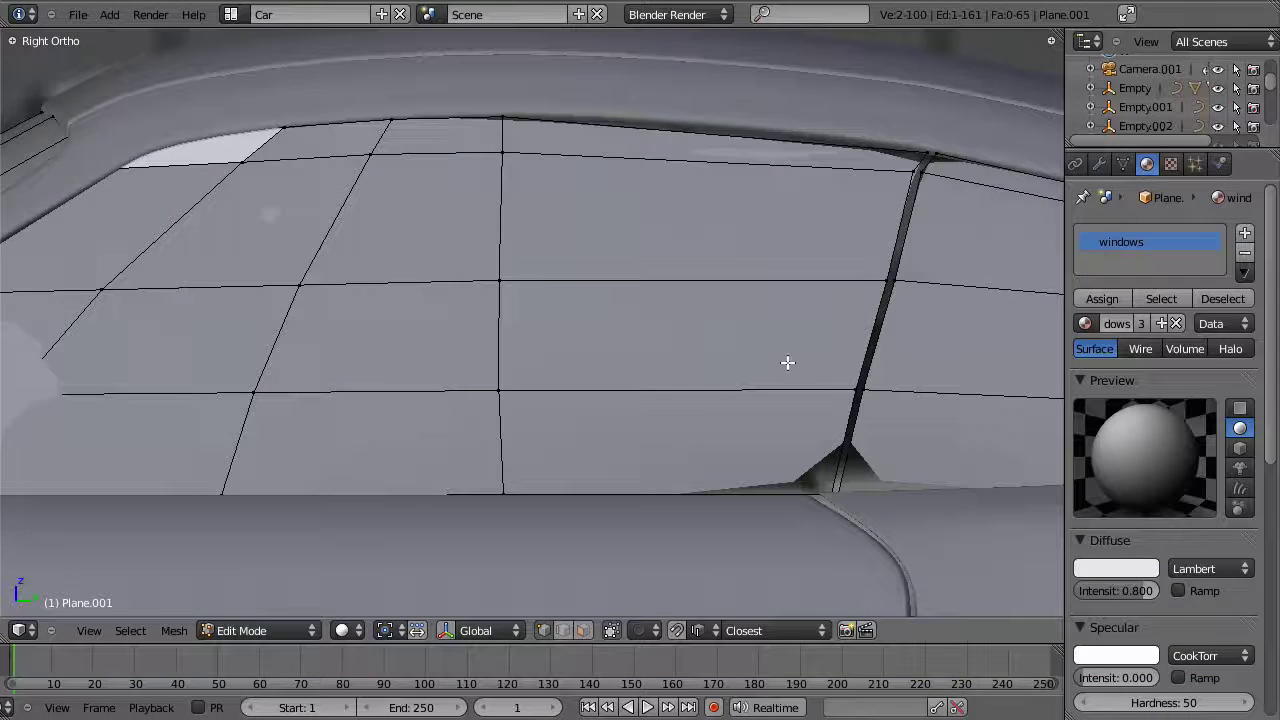
pyautogui.keyDown('shift'); pyautogui.moveTo(846, 347); pyautogui.dragTo(772, 338, button='middle'); pyautogui.keyUp('shift')
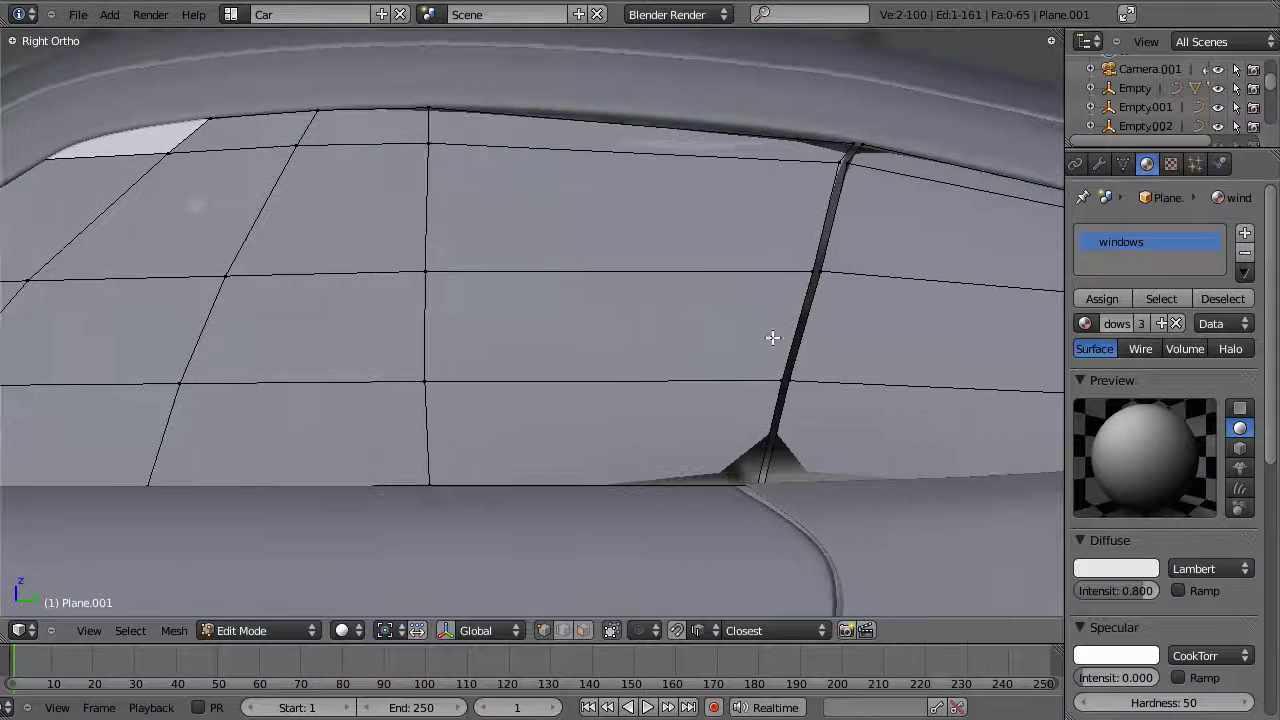
pyautogui.hotkey('ctrl', 'r')
pyautogui.click(705, 373)
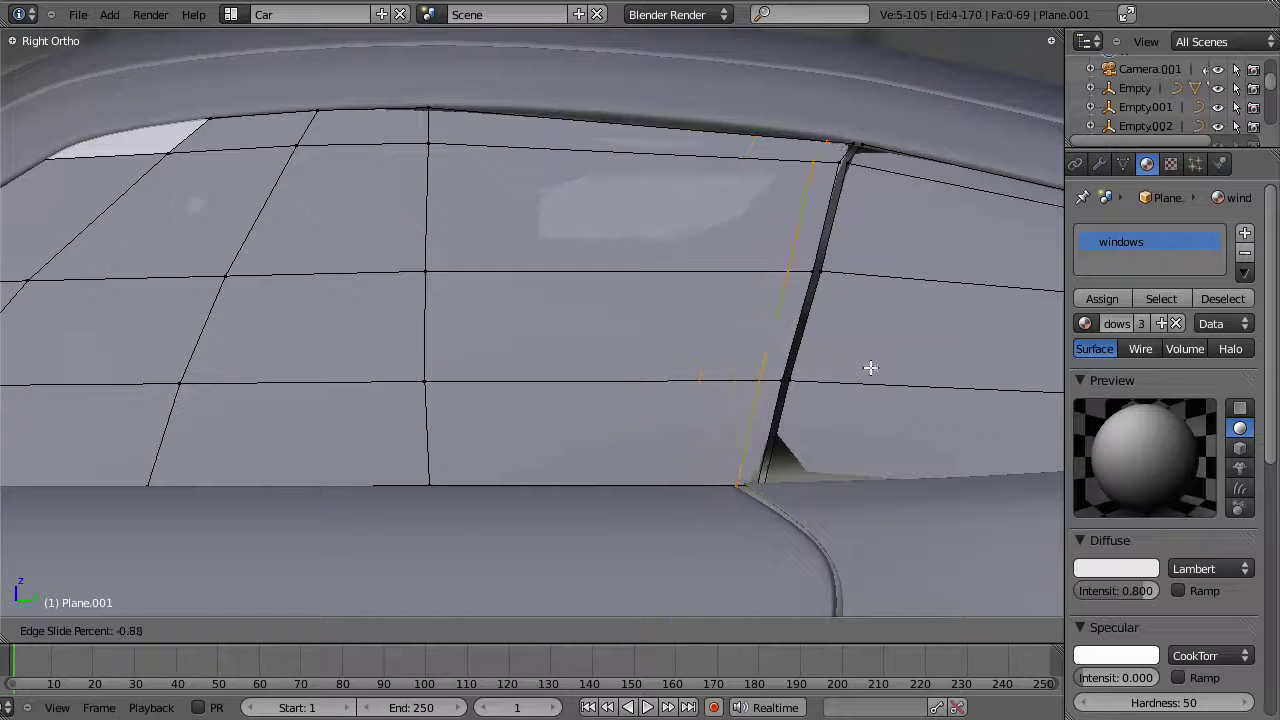
pyautogui.click(877, 370)
pyautogui.hotkey('ctrl', 'r')
pyautogui.click(793, 373)
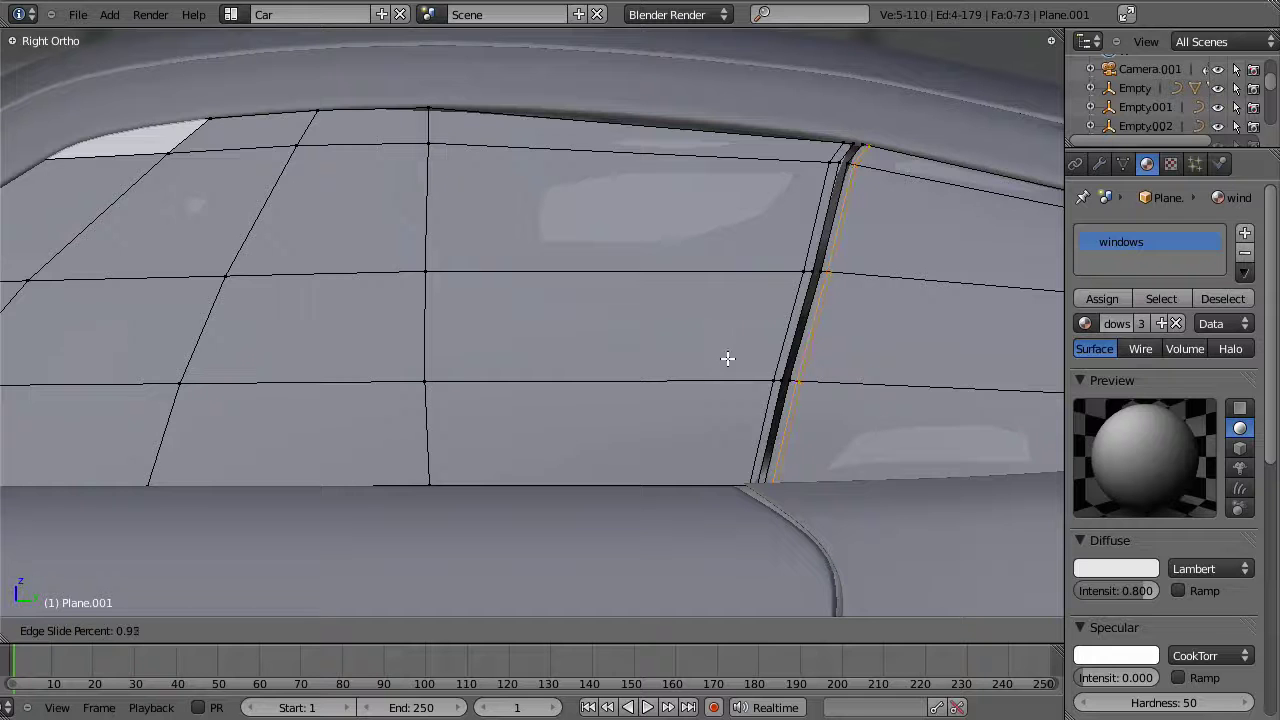
pyautogui.click(725, 357)
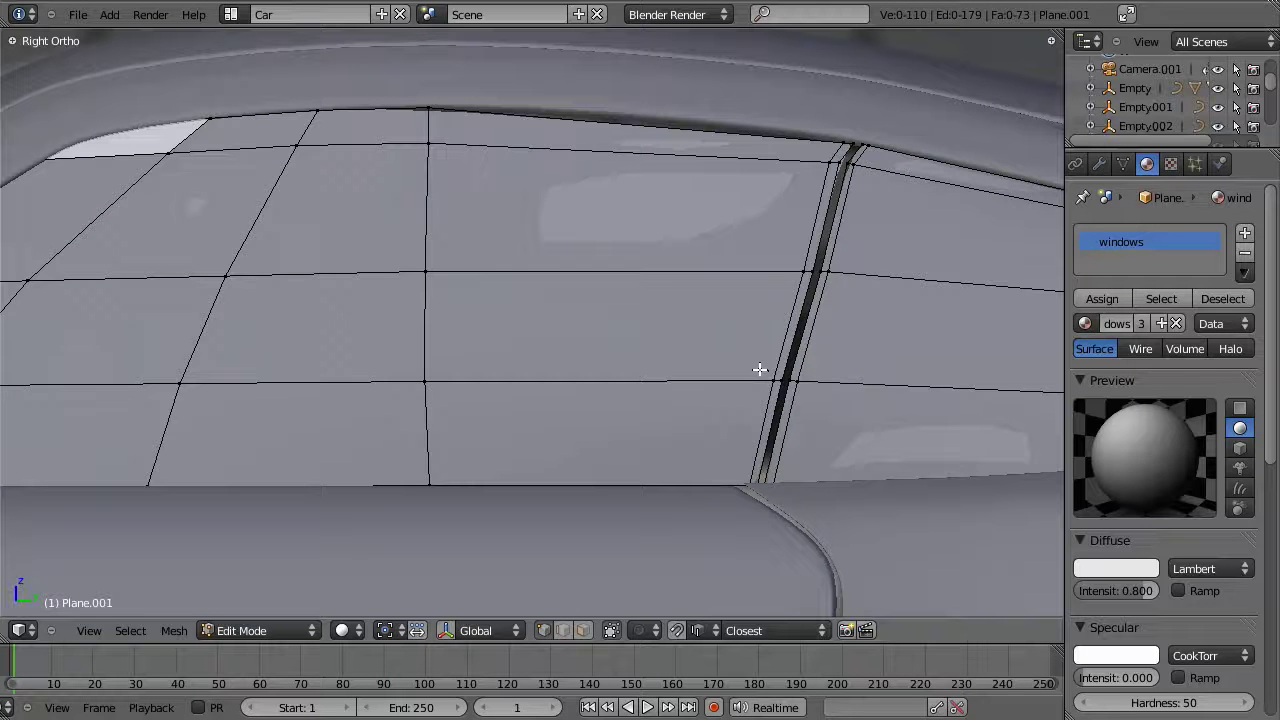
# Step: Edge-slide the door window's inner support loop slightly forward, away from the window's rear border
pyautogui.moveTo(642, 284); pyautogui.dragTo(892, 258, button='middle')
pyautogui.hotkey('ctrl', 'e')
pyautogui.click(758, 256)
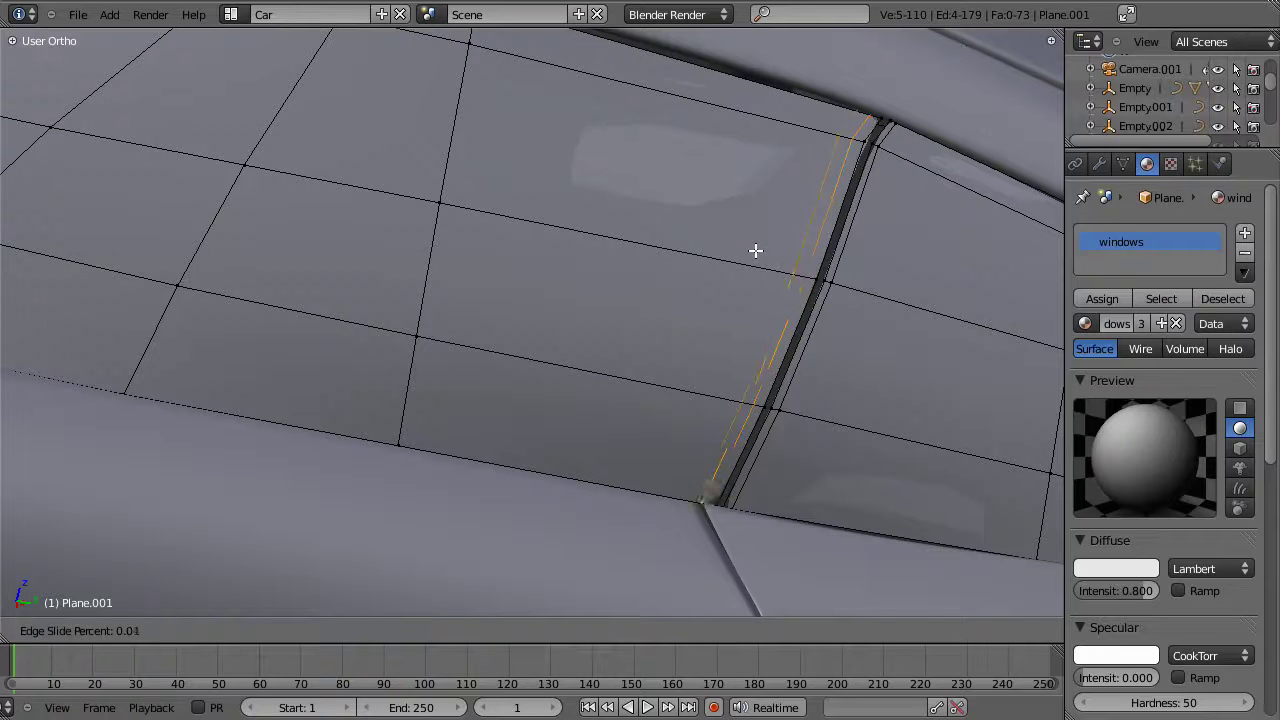
pyautogui.click(751, 244)
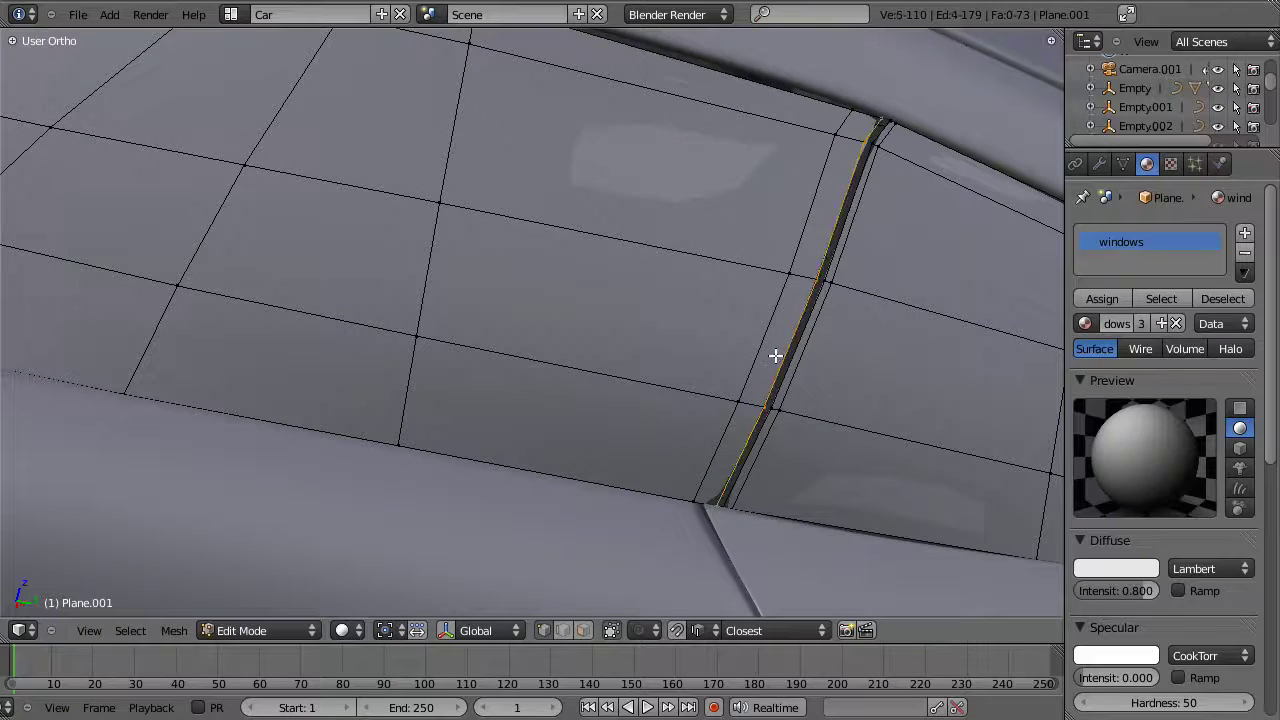
# Step: Try to move the door window's rear border edge along global Y with snapping onto the quarter window
pyautogui.moveTo(801, 332); pyautogui.dragTo(604, 491, button='middle')
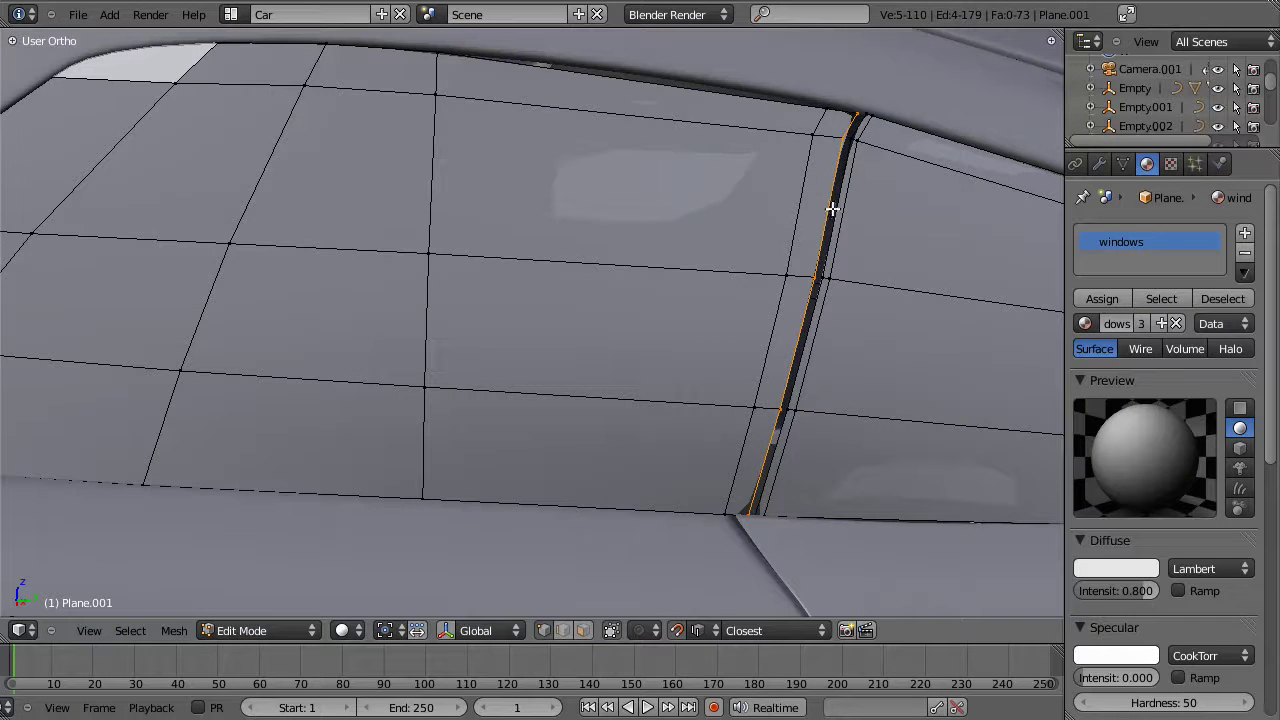
pyautogui.press('g')
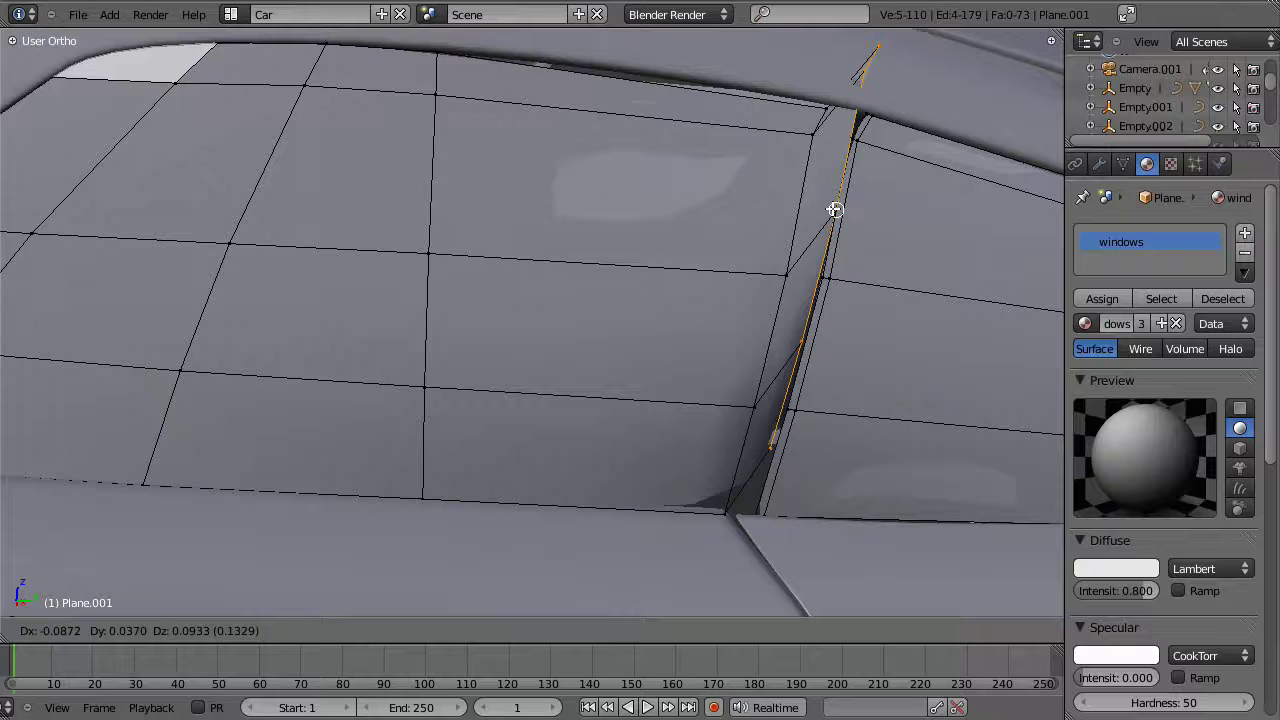
pyautogui.press('y')
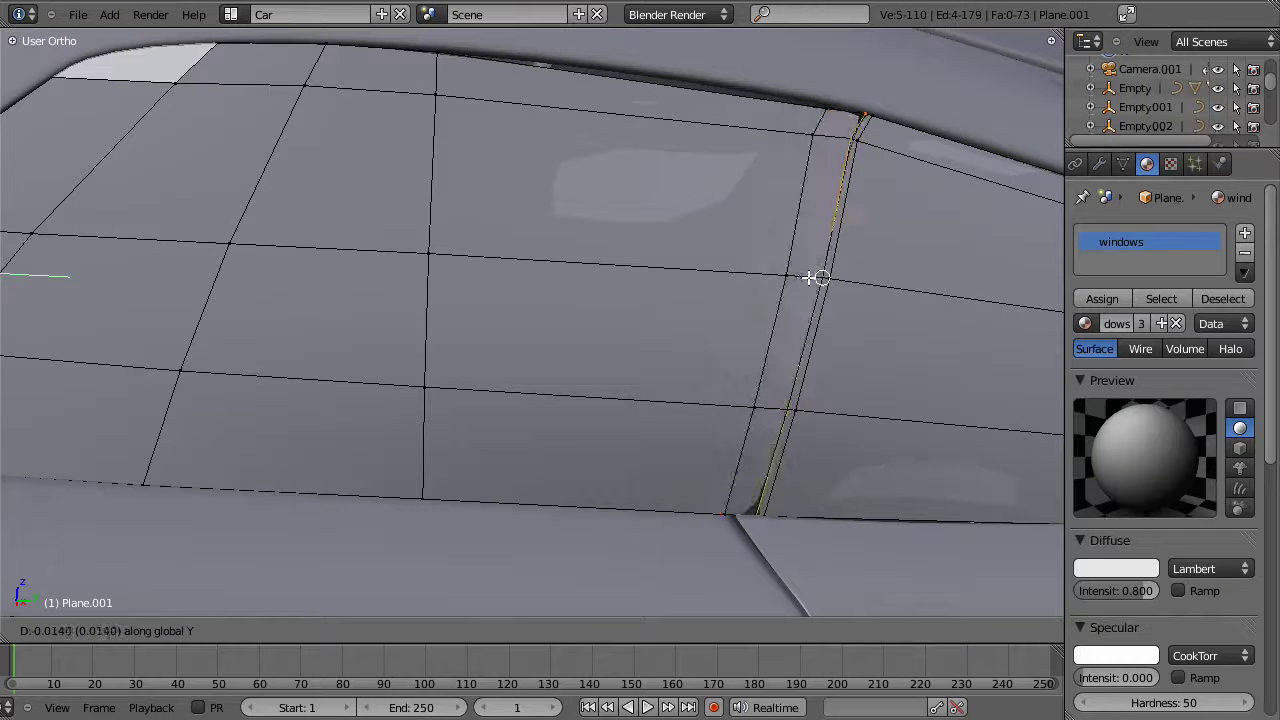
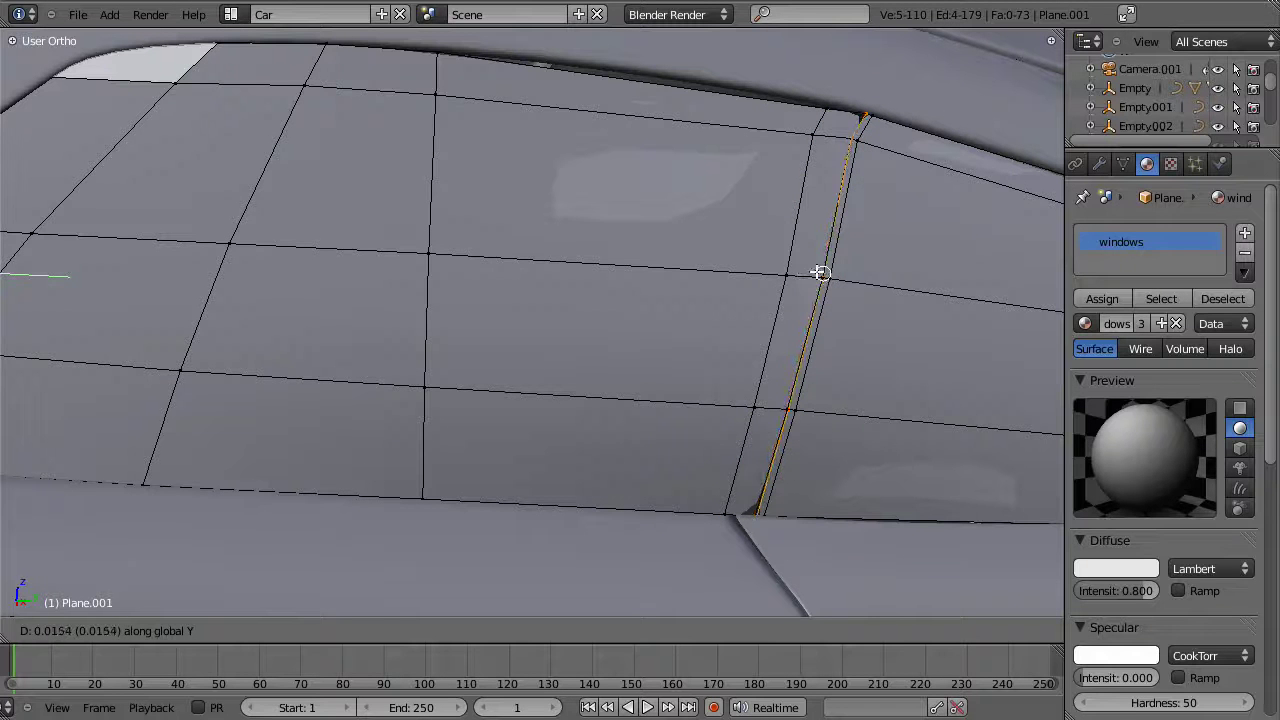
pyautogui.click(826, 297)
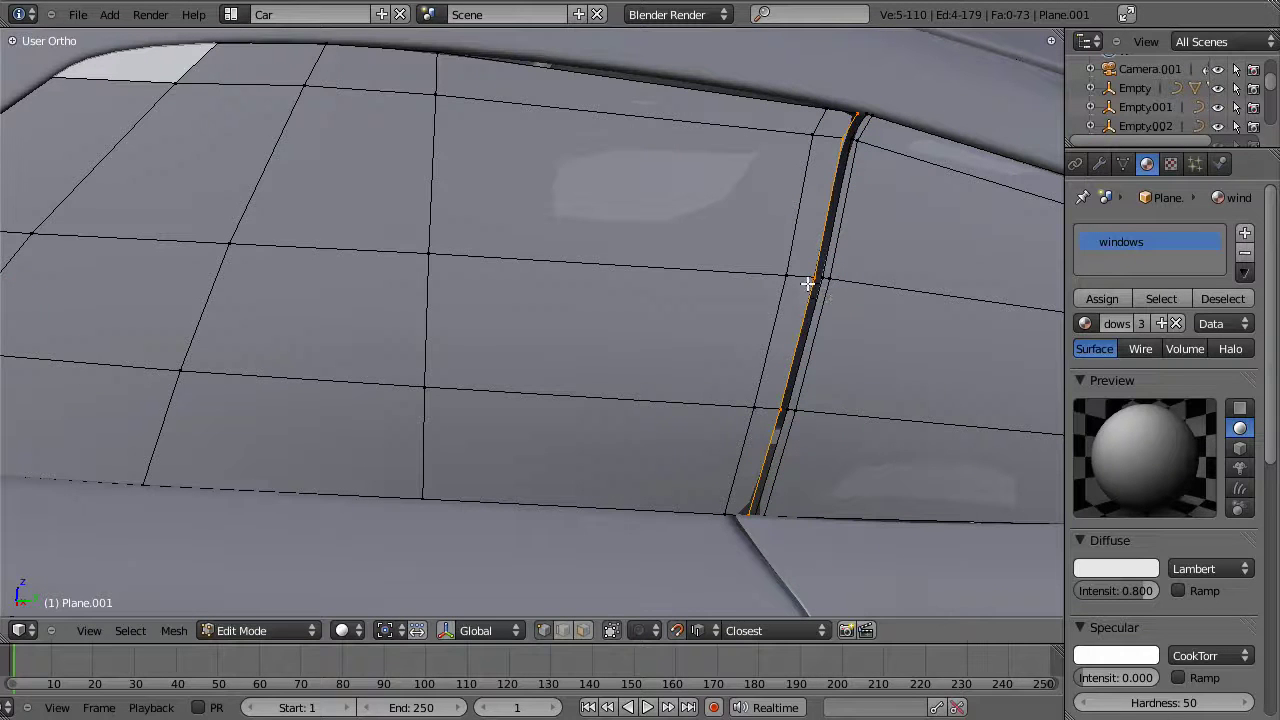
# Step: Adjust the door window's rear border edge along global Y
pyautogui.press('g')
pyautogui.press('y')
pyautogui.click(839, 329)
# Step: Select the quarter window's front border strip and move it forward along global Y to narrow the gap to the door window
pyautogui.moveTo(880, 203); pyautogui.dragTo(781, 333, button='middle')
pyautogui.keyDown('alt'); pyautogui.keyDown('shift'); pyautogui.rightClick(783, 331); pyautogui.keyUp('shift'); pyautogui.keyUp('alt')
pyautogui.press('g')
pyautogui.press('z')
pyautogui.rightClick(869, 359)
pyautogui.press('g')
pyautogui.press('y')
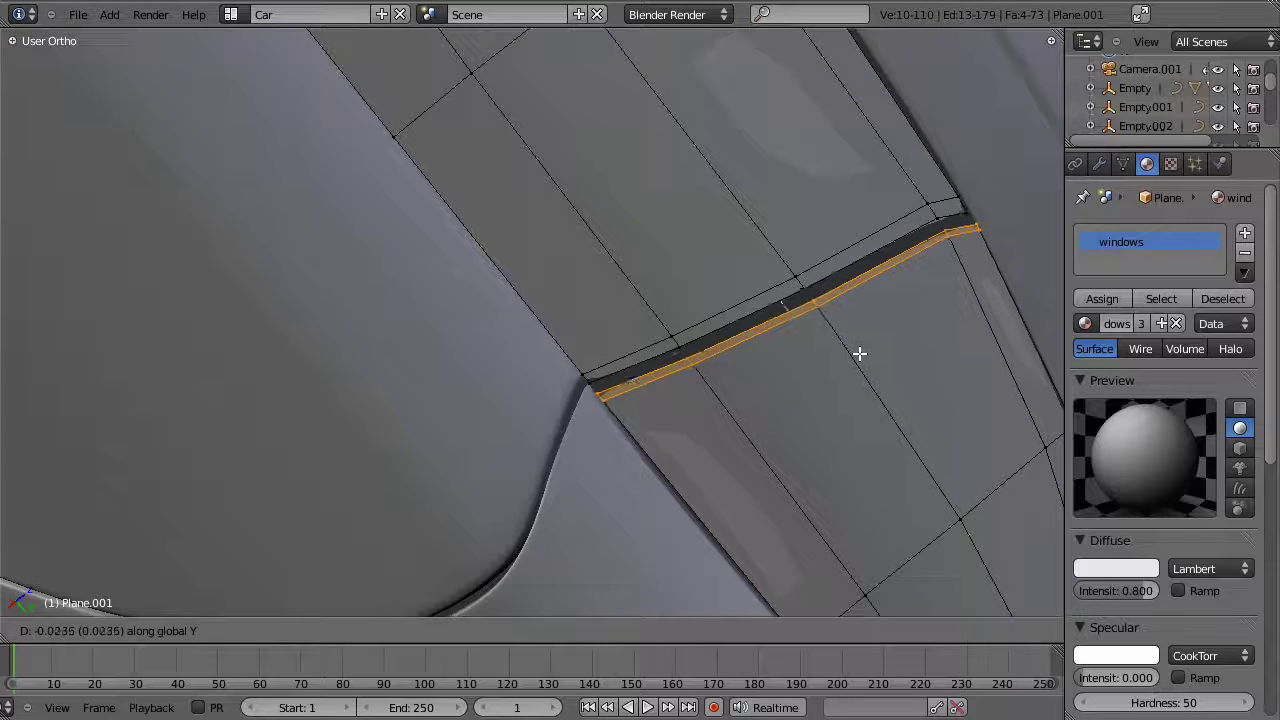
pyautogui.click(857, 347)
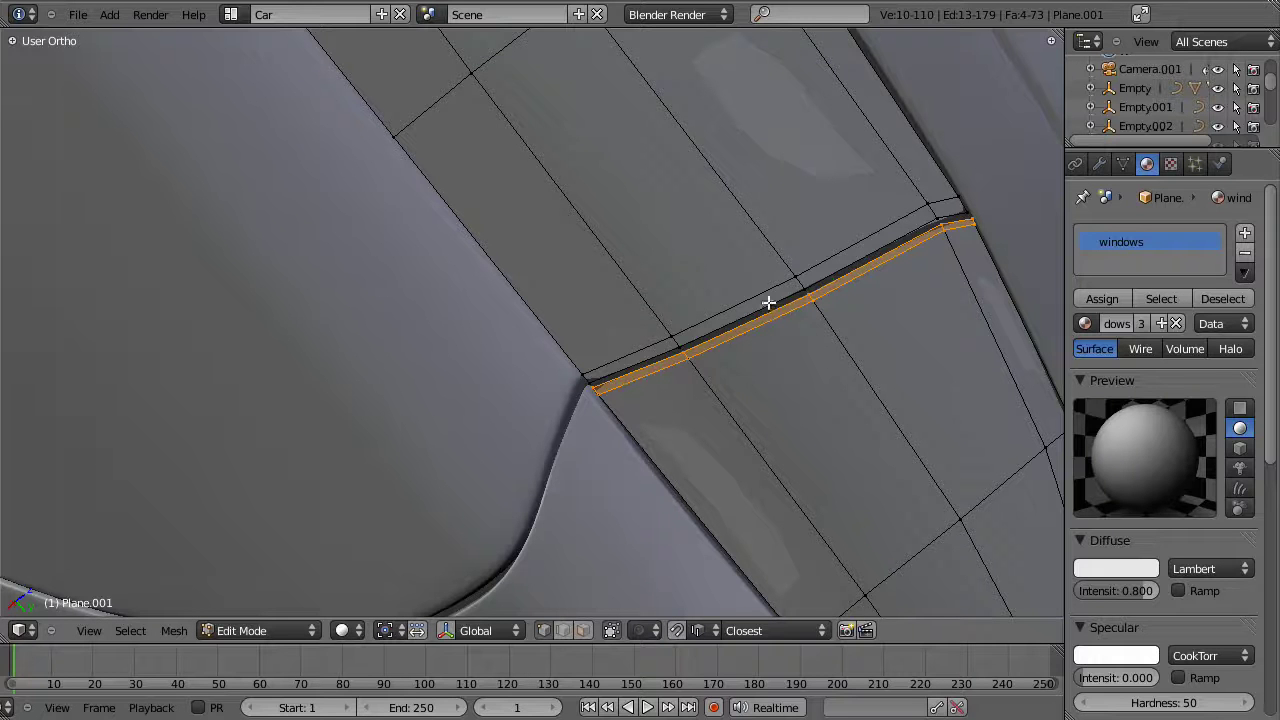
# Step: Add the door window's rear border edge to the selection, nudge everything along global Y, and return to Object Mode
pyautogui.press('g')
pyautogui.press('y')
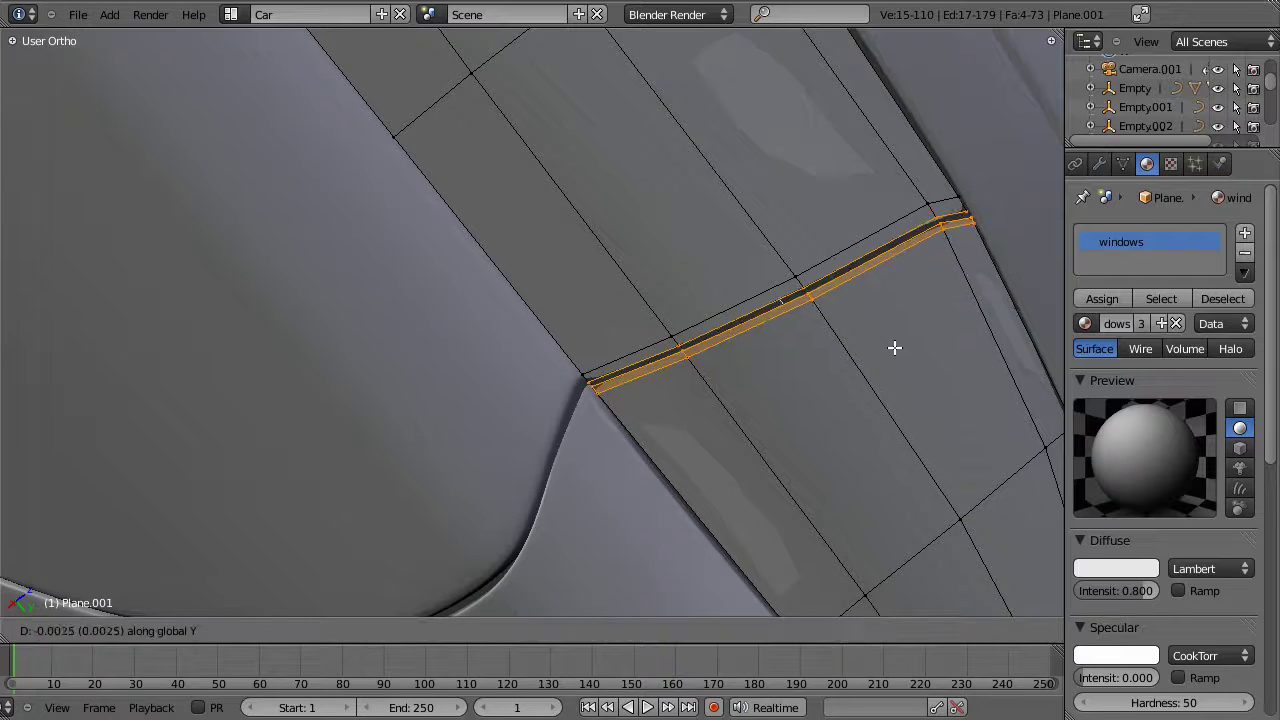
pyautogui.click(895, 295)
pyautogui.moveTo(895, 289); pyautogui.dragTo(794, 399, button='middle')
pyautogui.press('Tab')
# Step: Select both window border strips in side view, move them about -0.03 along global Y to match the door gap, deselect, and return to Object Mode
pyautogui.press('KP_3')
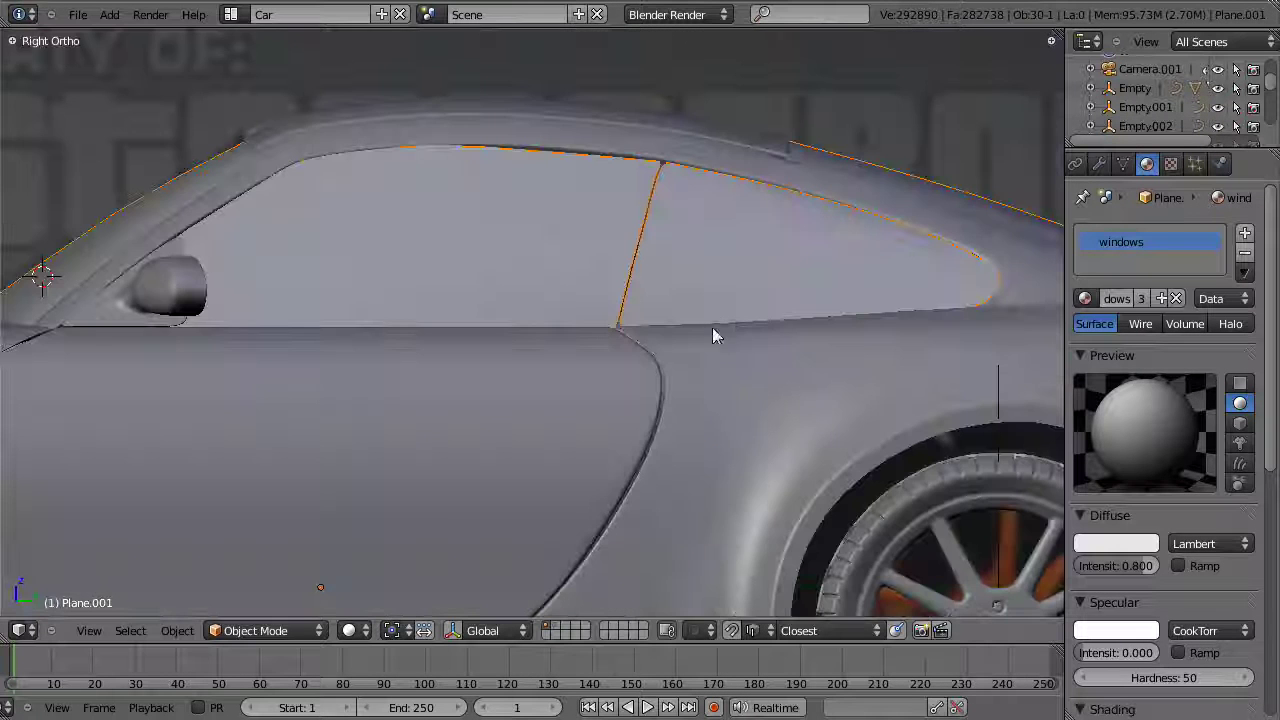
pyautogui.scroll(8, 807, 312)
pyautogui.keyDown('shift'); pyautogui.moveTo(1031, 336); pyautogui.dragTo(660, 366, button='middle'); pyautogui.keyUp('shift')
pyautogui.press('z')
pyautogui.press('z')
pyautogui.press('Tab')
pyautogui.hotkey('alt', 'z')
pyautogui.keyDown('alt'); pyautogui.keyDown('shift'); pyautogui.rightClick(670, 305); pyautogui.keyUp('shift'); pyautogui.keyUp('alt')
pyautogui.keyDown('alt'); pyautogui.keyDown('shift'); pyautogui.rightClick(677, 317); pyautogui.keyUp('shift'); pyautogui.keyUp('alt')
pyautogui.keyDown('alt'); pyautogui.keyDown('shift'); pyautogui.rightClick(672, 310); pyautogui.keyUp('shift'); pyautogui.keyUp('alt')
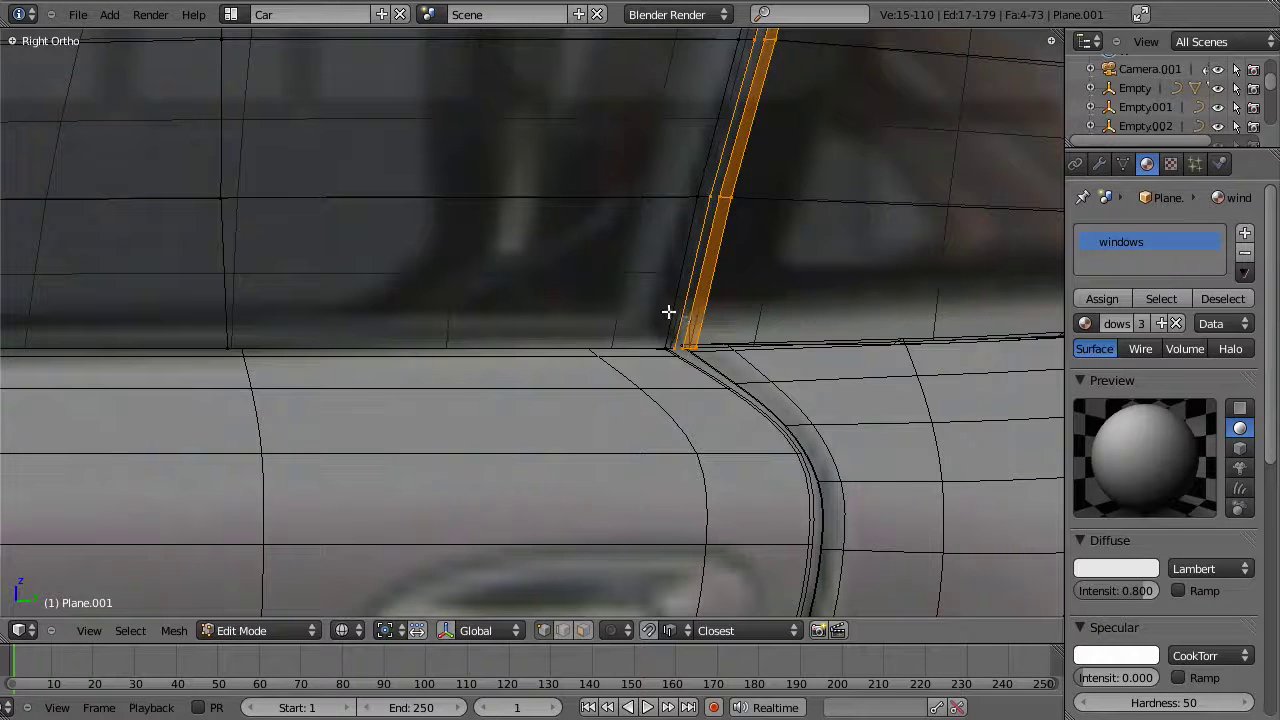
pyautogui.press('g')
pyautogui.press('y')
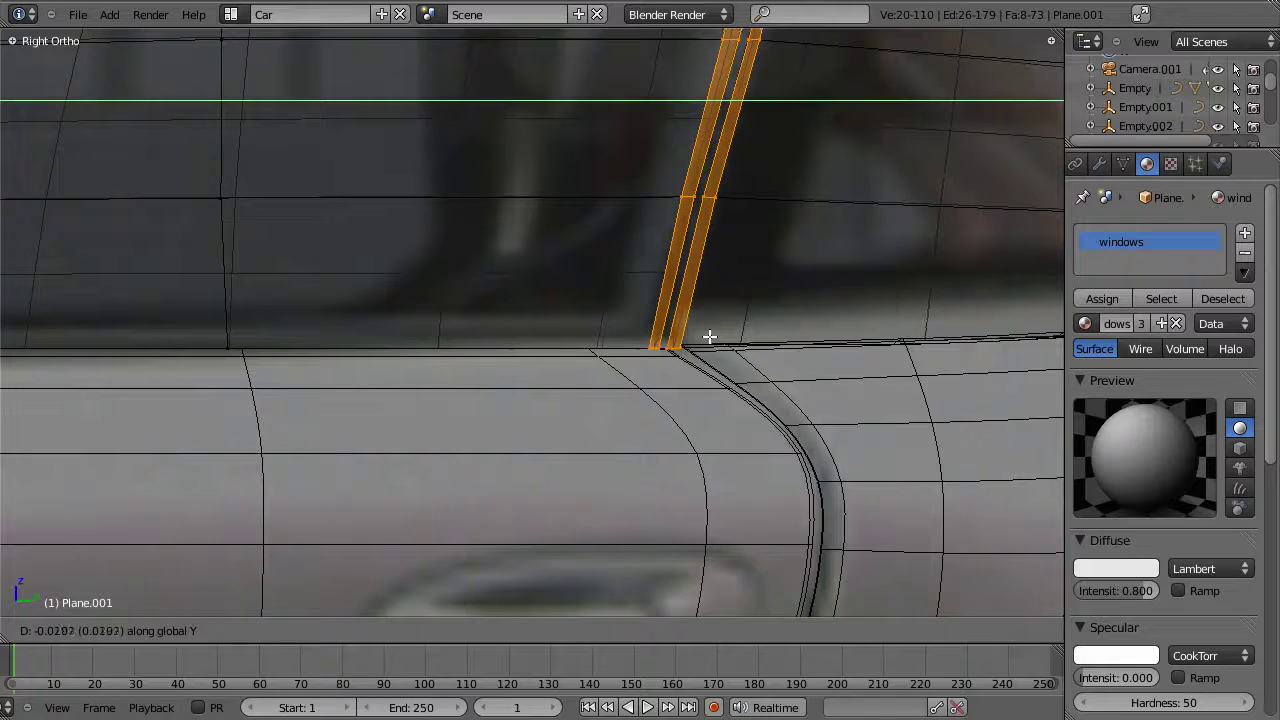
pyautogui.click(713, 344)
pyautogui.press('z')
pyautogui.scroll(4, 665, 351)
pyautogui.press('a')
pyautogui.press('Tab')
# Step: Reopen the windows mesh and add one more loop cut to the side window
pyautogui.moveTo(634, 251); pyautogui.dragTo(825, 281, button='middle')
pyautogui.scroll(-4, 654, 298)
pyautogui.press('Tab')
pyautogui.hotkey('ctrl', 'r')
pyautogui.click(816, 352)
pyautogui.click(842, 352)
# Step: Select a vertex on the door window's upper border and move it about 0.013 up and inward in front view
pyautogui.rightClick(790, 326)
pyautogui.press('z')
pyautogui.moveTo(749, 351); pyautogui.dragTo(778, 342, button='middle')
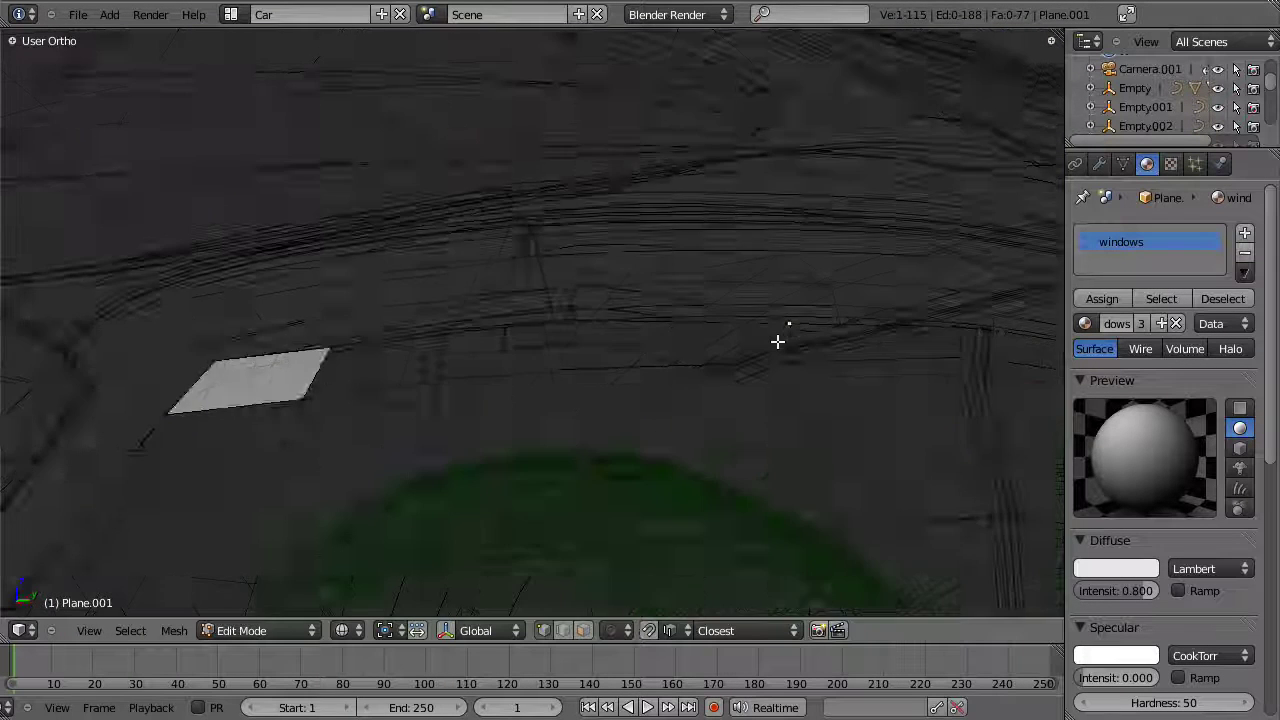
pyautogui.press('KP_1')
pyautogui.keyDown('shift'); pyautogui.moveTo(556, 408); pyautogui.dragTo(6, 260, button='middle'); pyautogui.keyUp('shift')
pyautogui.keyDown('shift'); pyautogui.moveTo(126, 252); pyautogui.dragTo(128, 289, button='middle'); pyautogui.keyUp('shift')
pyautogui.keyDown('shift'); pyautogui.moveTo(431, 325); pyautogui.dragTo(163, 391, button='middle'); pyautogui.keyUp('shift')
pyautogui.scroll(6, 369, 403)
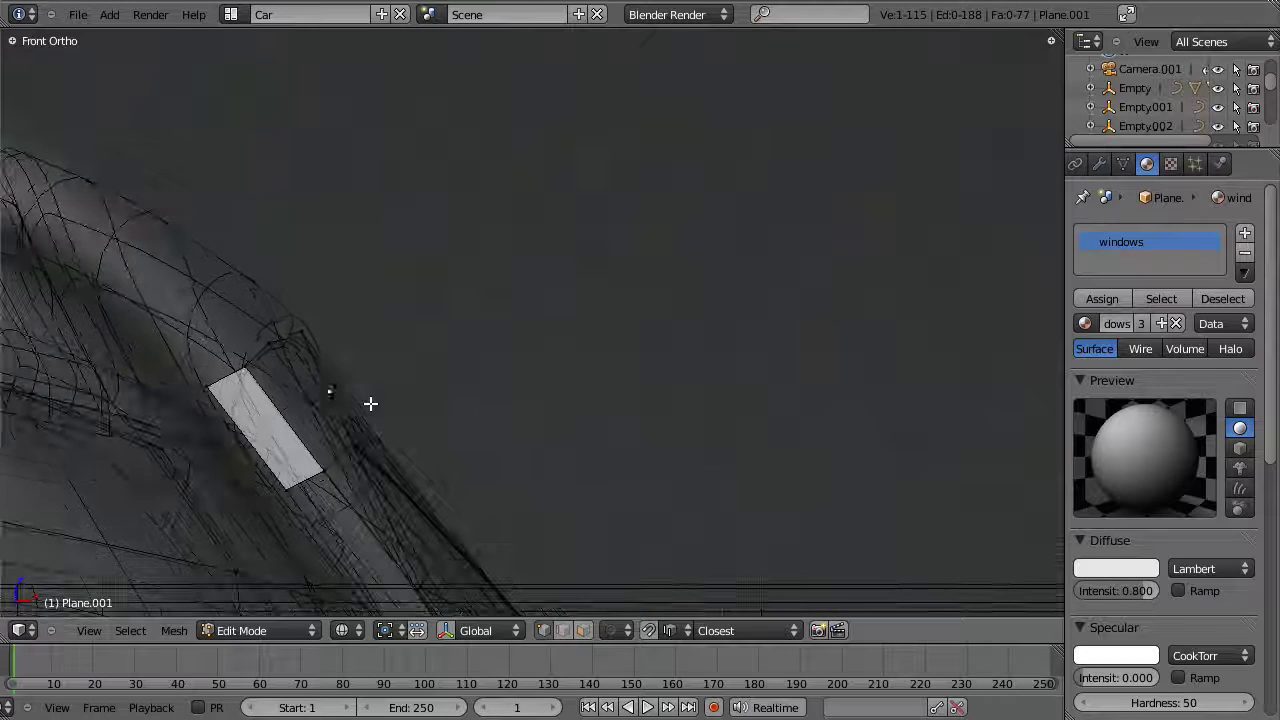
pyautogui.press('g')
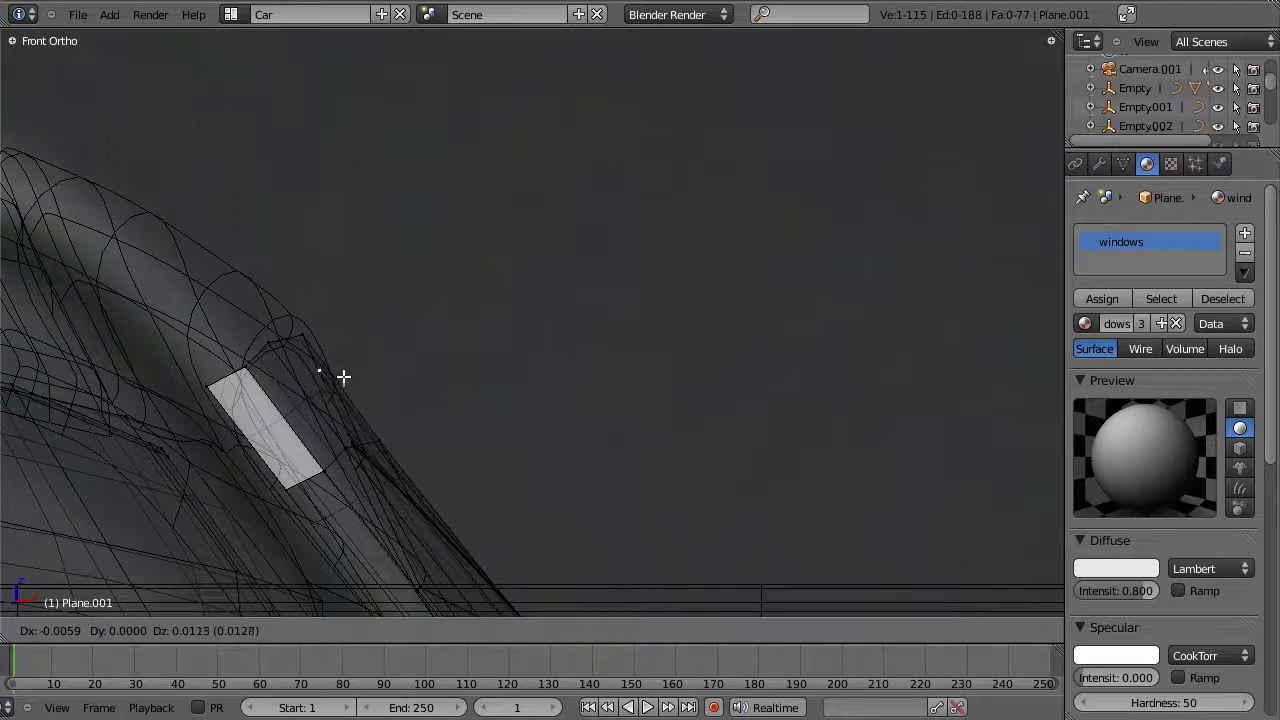
pyautogui.click(344, 373)
pyautogui.press('z')
pyautogui.moveTo(397, 374); pyautogui.dragTo(366, 442, button='middle')
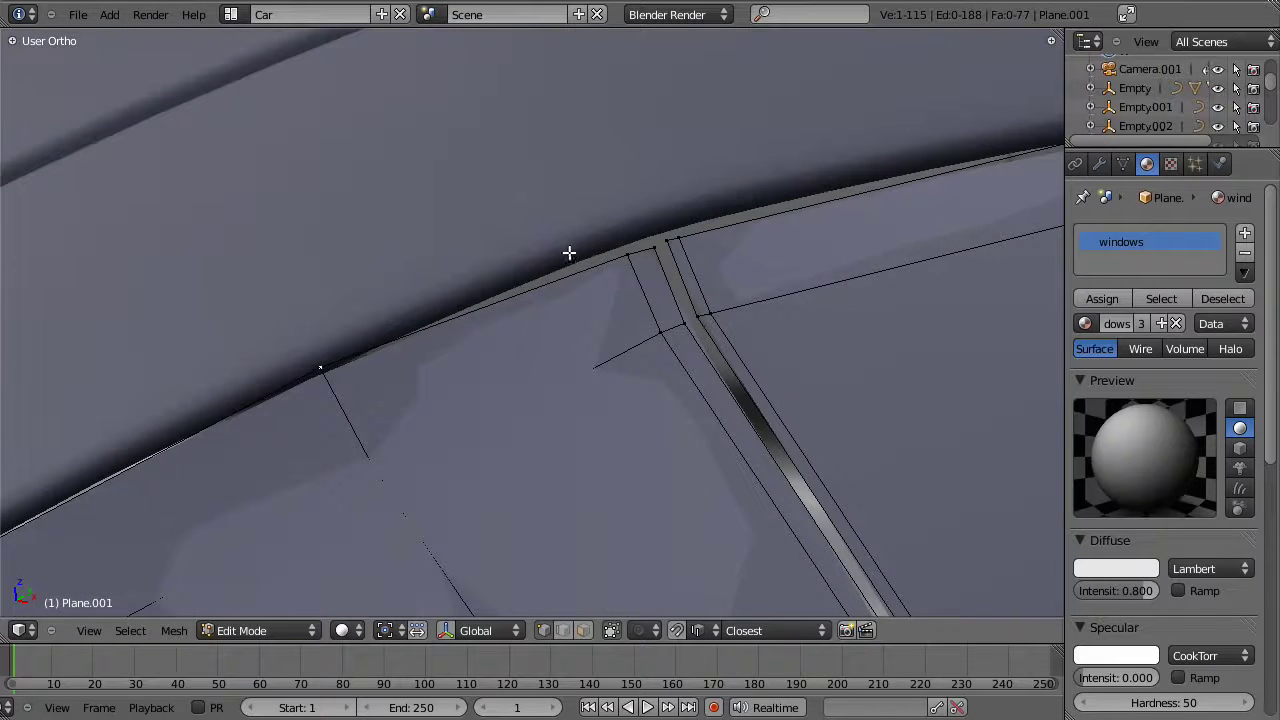
# Step: Nudge the vertices along the door window's upper border outward to close the gaps against the roof frame
pyautogui.moveTo(624, 336); pyautogui.dragTo(709, 294, button='middle')
pyautogui.press('g')
pyautogui.click(693, 280)
pyautogui.press('a')
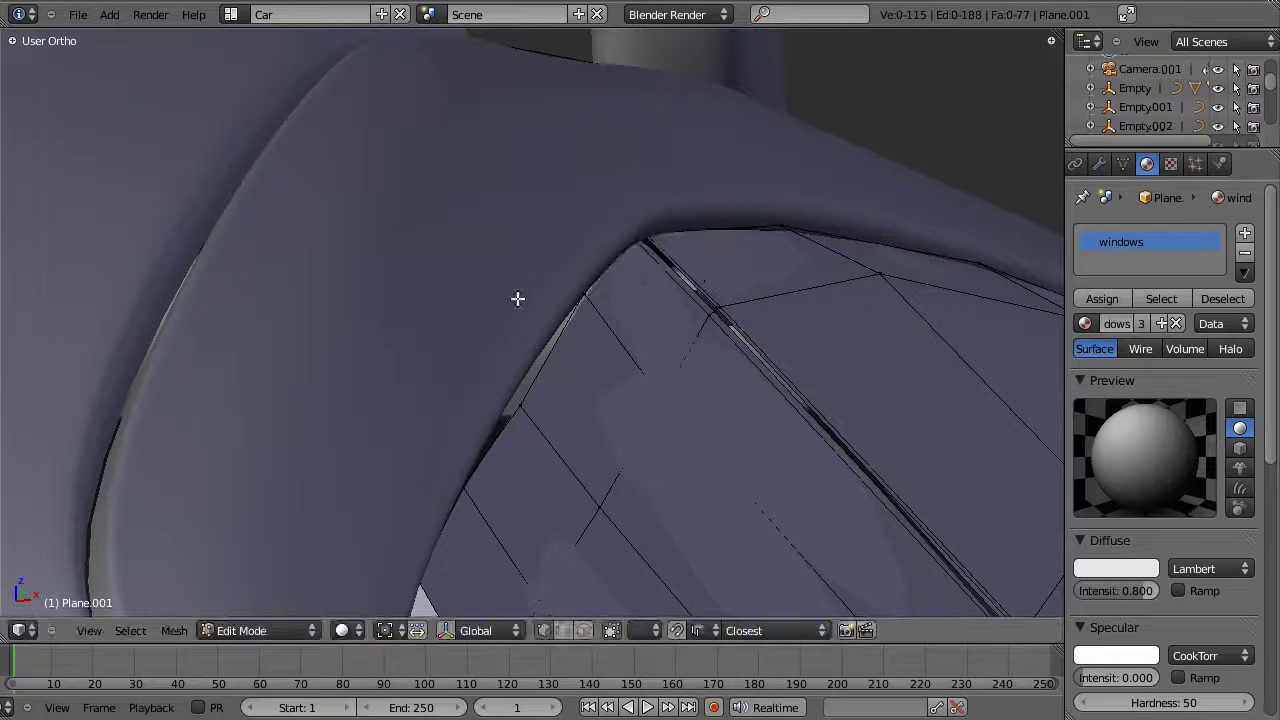
pyautogui.press('g')
pyautogui.click(566, 292)
pyautogui.press('g')
pyautogui.click(566, 400)
pyautogui.moveTo(566, 400); pyautogui.dragTo(458, 528, button='middle')
pyautogui.press('g')
pyautogui.click(478, 486)
pyautogui.moveTo(734, 343); pyautogui.dragTo(603, 500, button='middle')
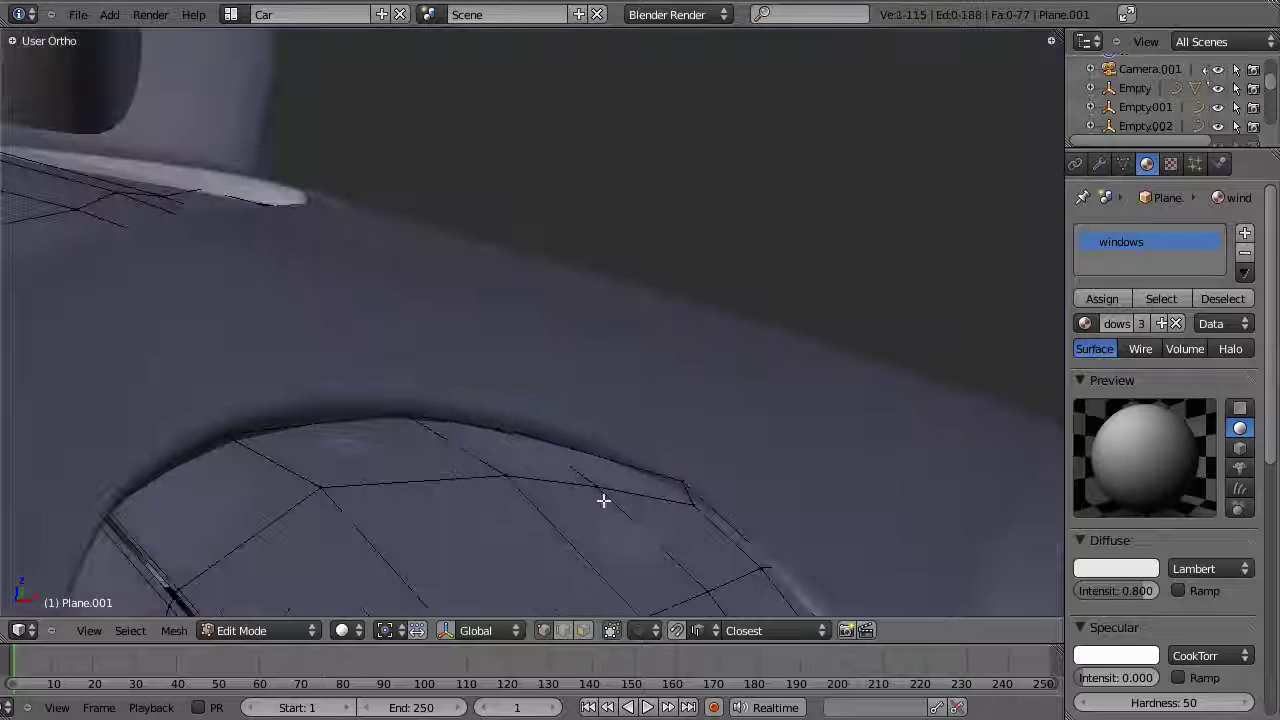
# Step: Move two vertices on the quarter window's upper border up against the roof frame, the first by about 0.007
pyautogui.rightClick(343, 477)
pyautogui.moveTo(648, 442); pyautogui.dragTo(494, 535, button='middle')
pyautogui.press('g')
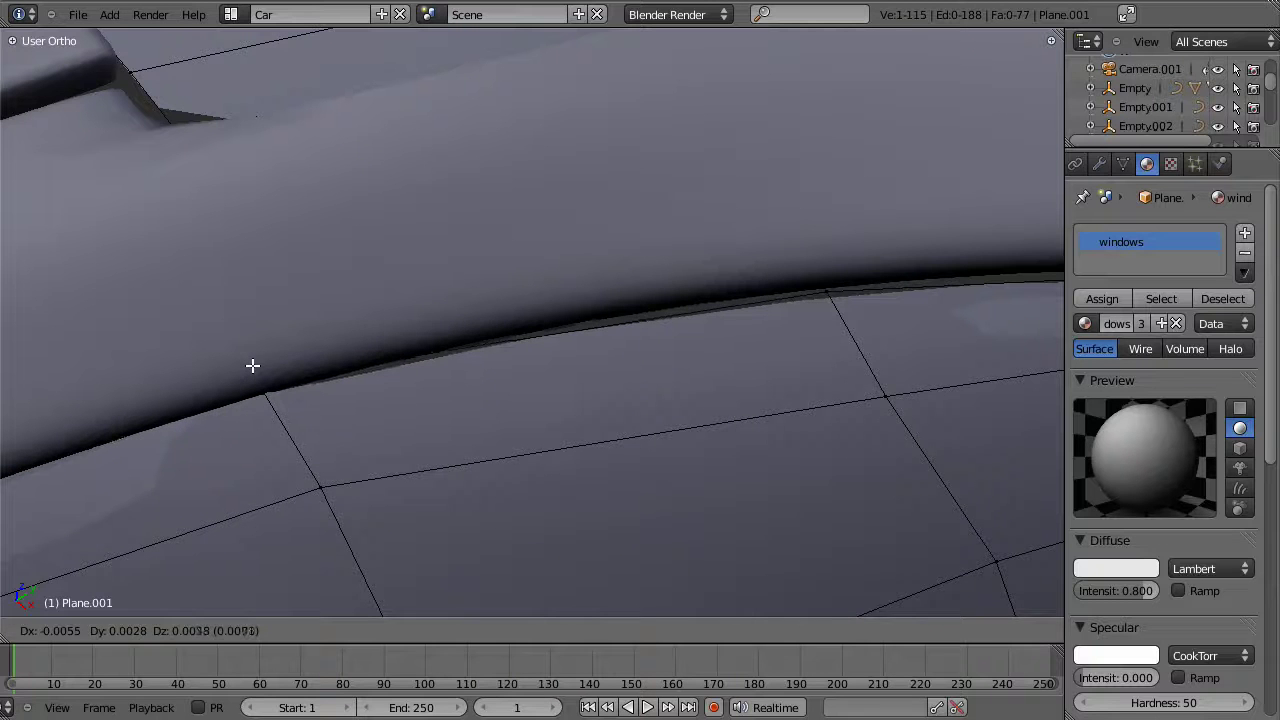
pyautogui.click(252, 365)
pyautogui.press('a')
pyautogui.rightClick(808, 302)
pyautogui.press('g')
pyautogui.click(811, 274)
pyautogui.moveTo(811, 274); pyautogui.dragTo(628, 382, button='middle')
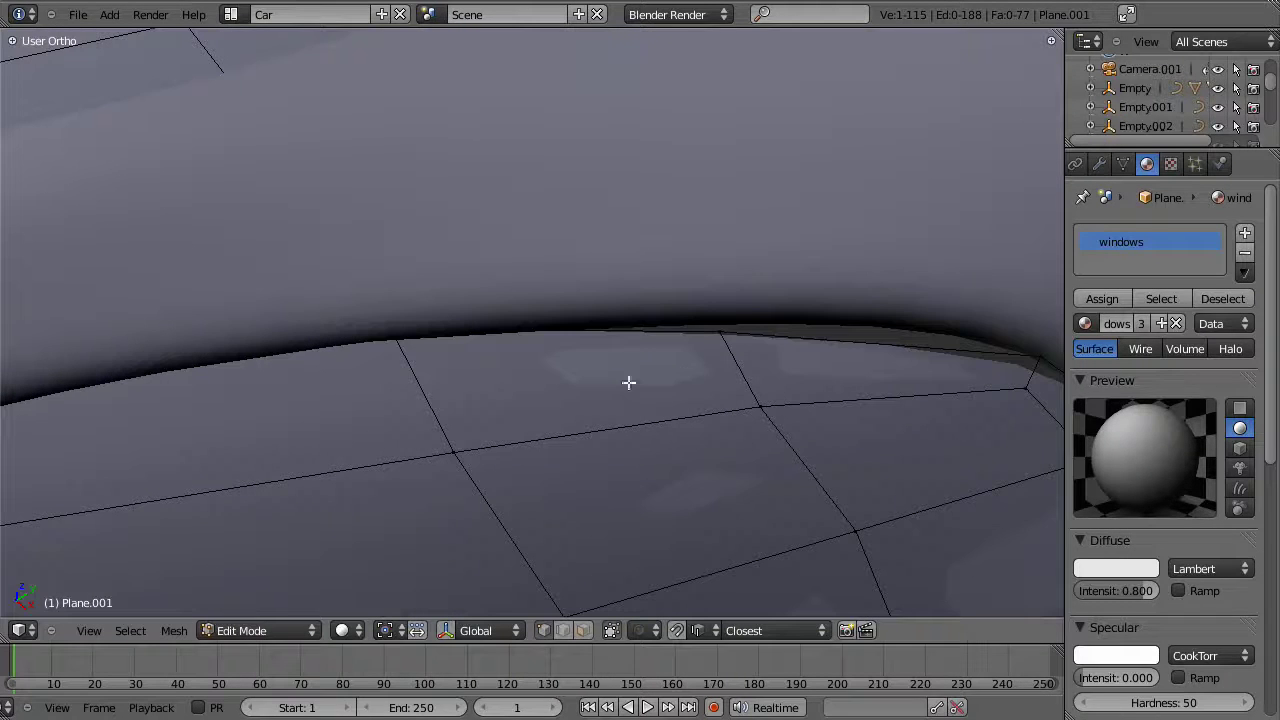
# Step: Raise the next two upper border vertices toward the quarter window's rear corner so they meet the body frame
pyautogui.rightClick(706, 326)
pyautogui.press('g')
pyautogui.click(694, 306)
pyautogui.moveTo(694, 306); pyautogui.dragTo(688, 412, button='middle')
pyautogui.rightClick(754, 422)
pyautogui.press('g')
pyautogui.click(757, 385)
# Step: Shift the quarter window's rear border vertices along global X and seat the lower rear corner vertex against the body
pyautogui.moveTo(498, 505); pyautogui.dragTo(680, 400, button='middle')
pyautogui.press('g')
pyautogui.press('x')
pyautogui.click(647, 386)
pyautogui.press('a')
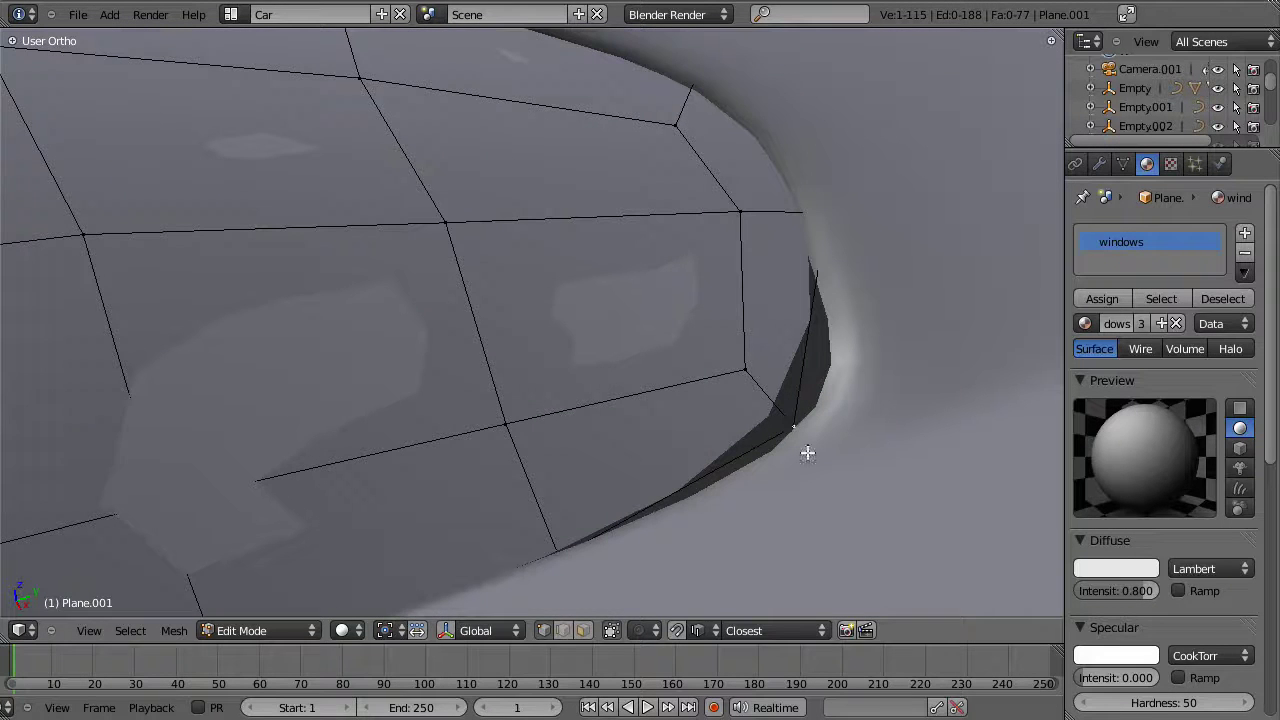
pyautogui.press('g')
pyautogui.press('x')
pyautogui.click(854, 453)
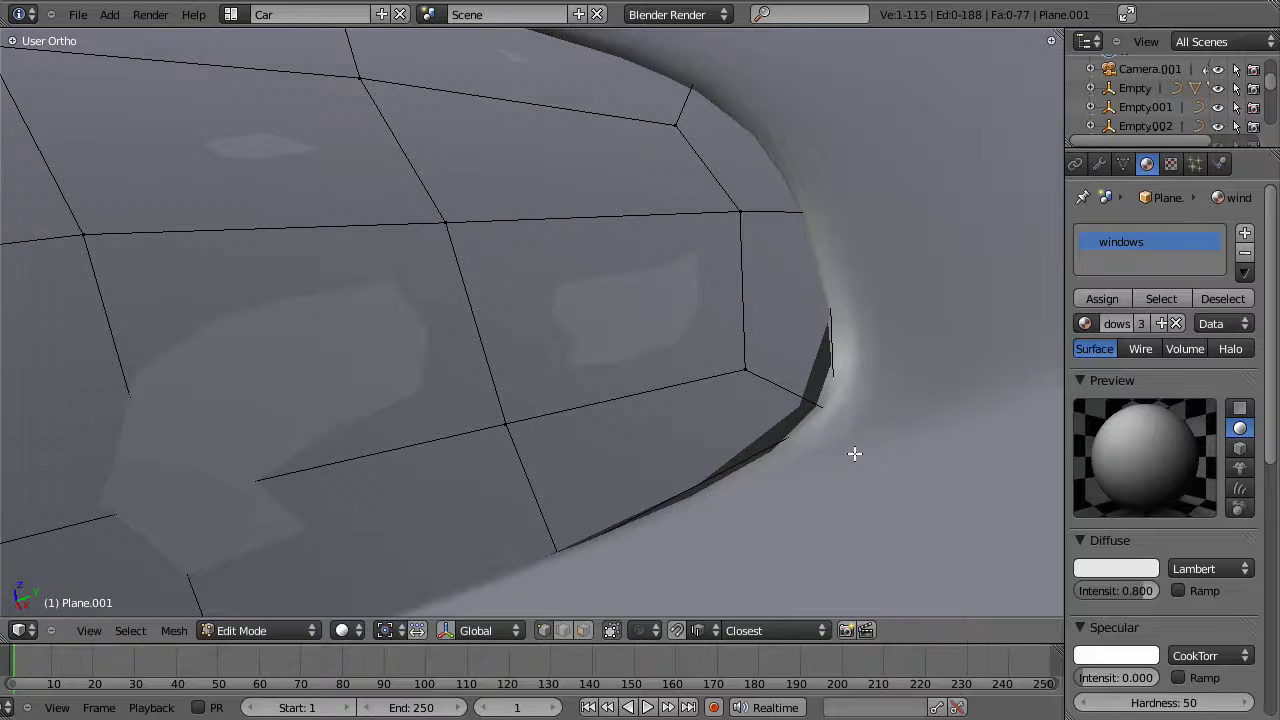
pyautogui.press('g')
pyautogui.click(838, 450)
# Step: Move the inner vertex beside the quarter window's lower rear corner slightly rearward and return to Object Mode
pyautogui.rightClick(744, 372)
pyautogui.press('g')
pyautogui.click(768, 380)
pyautogui.keyDown('shift'); pyautogui.moveTo(660, 472); pyautogui.dragTo(931, 291, button='middle'); pyautogui.keyUp('shift')
pyautogui.press('Tab')
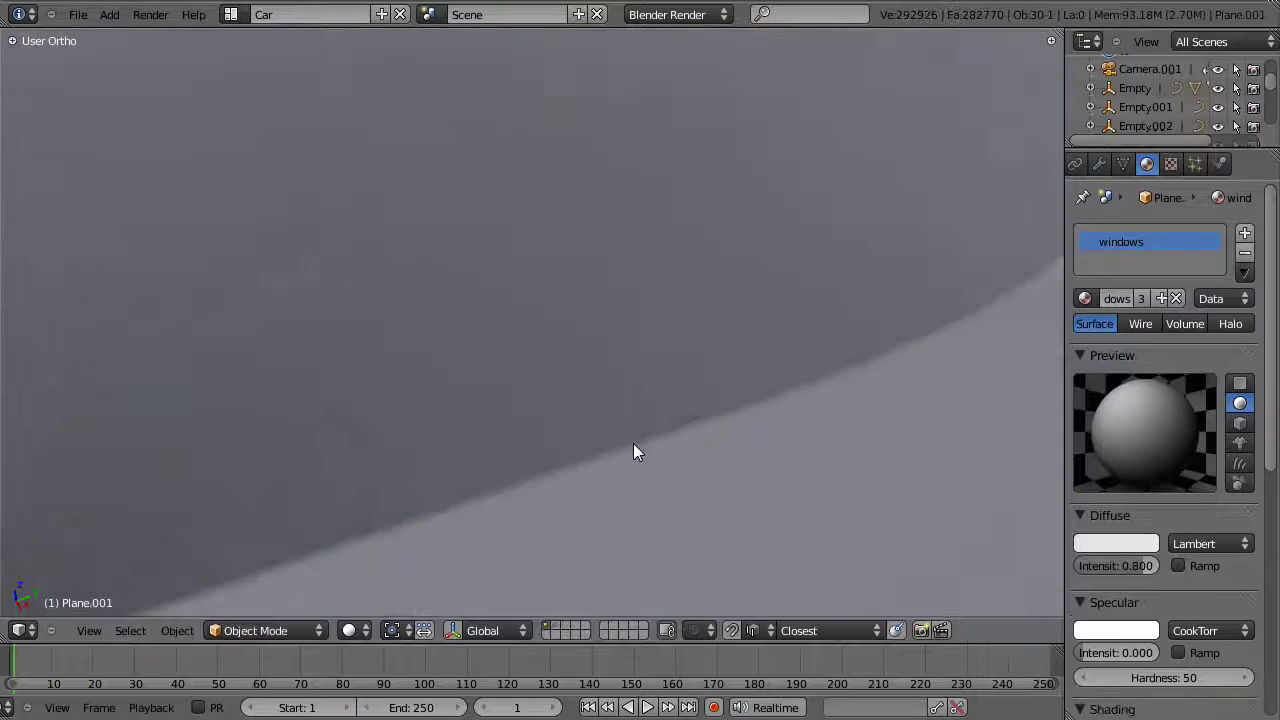
# Step: Reopen the windows mesh, move a vertex on the quarter window's lower border along global Y, and return to Object Mode
pyautogui.scroll(-5, 633, 443)
pyautogui.press('Tab')
pyautogui.press('z')
pyautogui.rightClick(746, 157)
pyautogui.press('z')
pyautogui.press('g')
pyautogui.press('x')
pyautogui.press('y')
pyautogui.click(752, 162)
pyautogui.press('Tab')
# Step: Select only the lower border edges of both side windows, move them down along global Z into the body, and return to Object Mode
pyautogui.scroll(-3, 537, 341)
pyautogui.keyDown('shift'); pyautogui.moveTo(536, 341); pyautogui.dragTo(740, 287, button='middle'); pyautogui.keyUp('shift')
pyautogui.scroll(4, 738, 290)
pyautogui.press('Tab')
pyautogui.press('z')
pyautogui.rightClick(549, 411)
pyautogui.keyDown('alt'); pyautogui.rightClick(596, 387); pyautogui.keyUp('alt')
pyautogui.keyDown('alt'); pyautogui.keyDown('shift'); pyautogui.rightClick(511, 437); pyautogui.keyUp('shift'); pyautogui.keyUp('alt')
pyautogui.scroll(-4, 614, 394)
pyautogui.press('b')
pyautogui.moveTo(397, 91); pyautogui.dragTo(794, 200, button='middle')
pyautogui.scroll(5, 609, 409)
pyautogui.press('z')
pyautogui.press('g')
pyautogui.press('z')
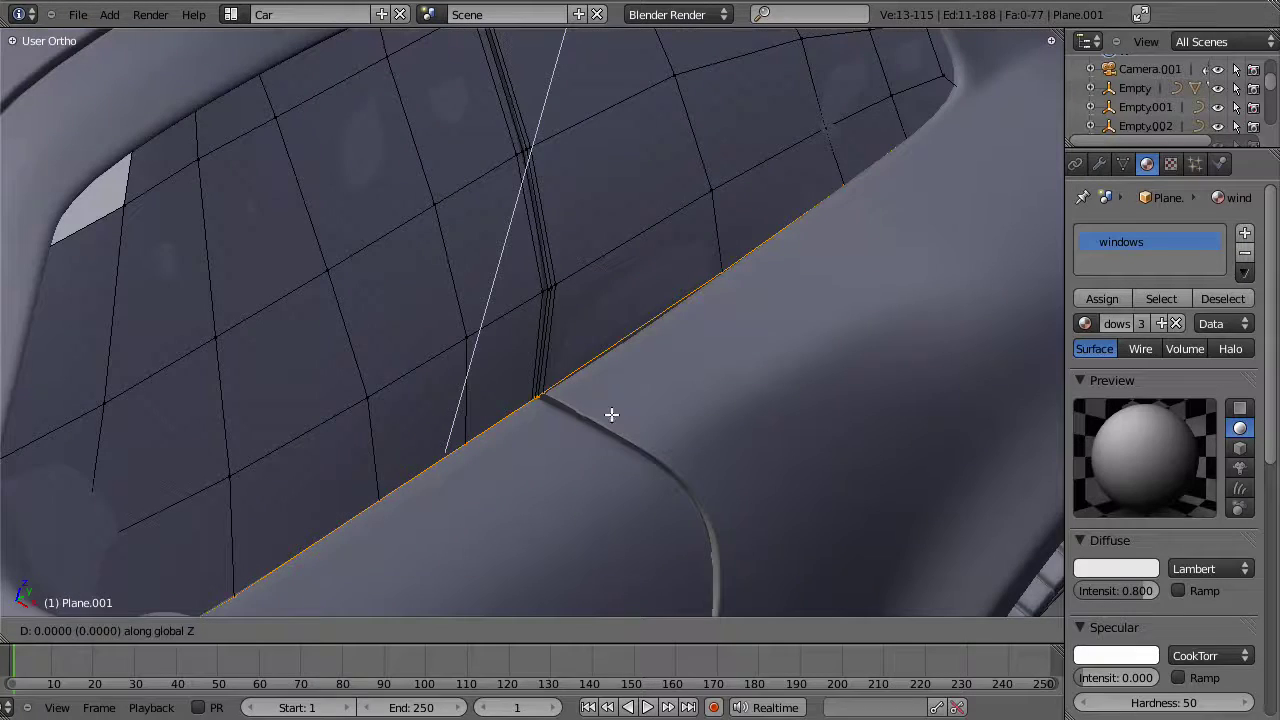
pyautogui.click(628, 478)
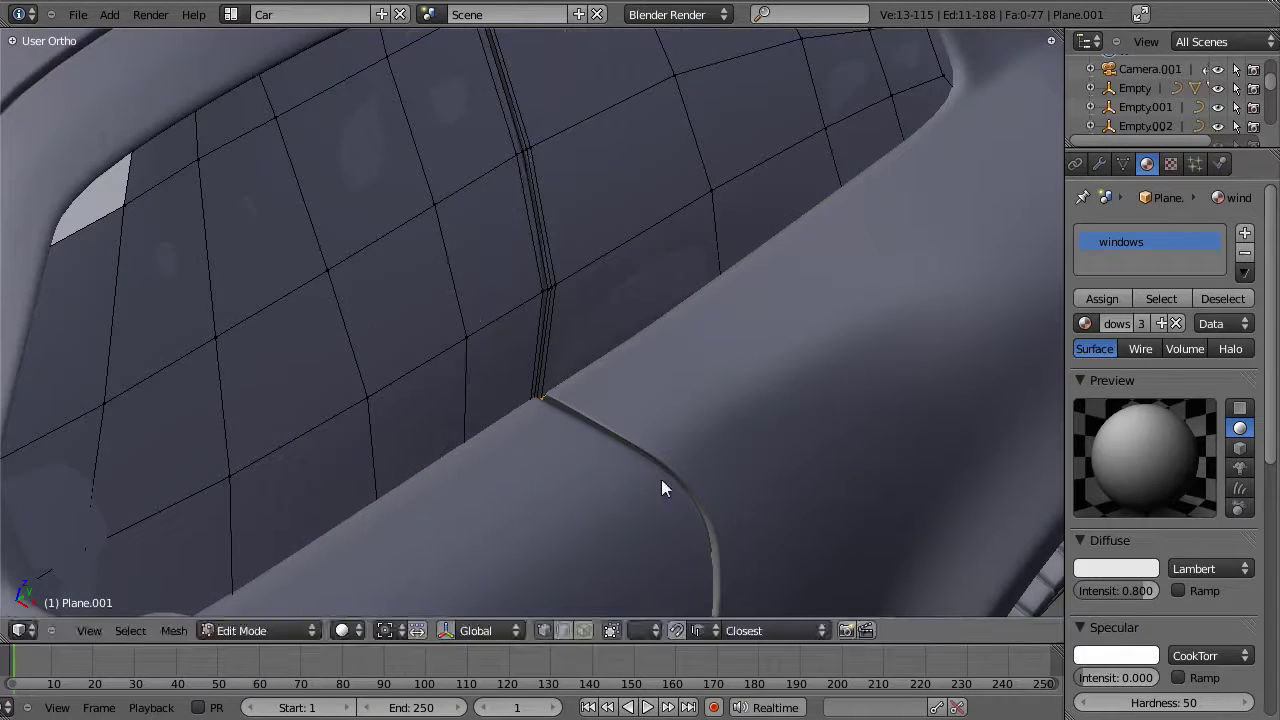
pyautogui.press('Tab')
# Step: Deselect everything and examine the side window gaps and glass surface in side and perspective views
pyautogui.scroll(-6, 663, 480)
pyautogui.press('a')
pyautogui.moveTo(679, 457); pyautogui.dragTo(645, 293, button='middle')
pyautogui.scroll(-3, 606, 464)
pyautogui.scroll(3, 644, 290)
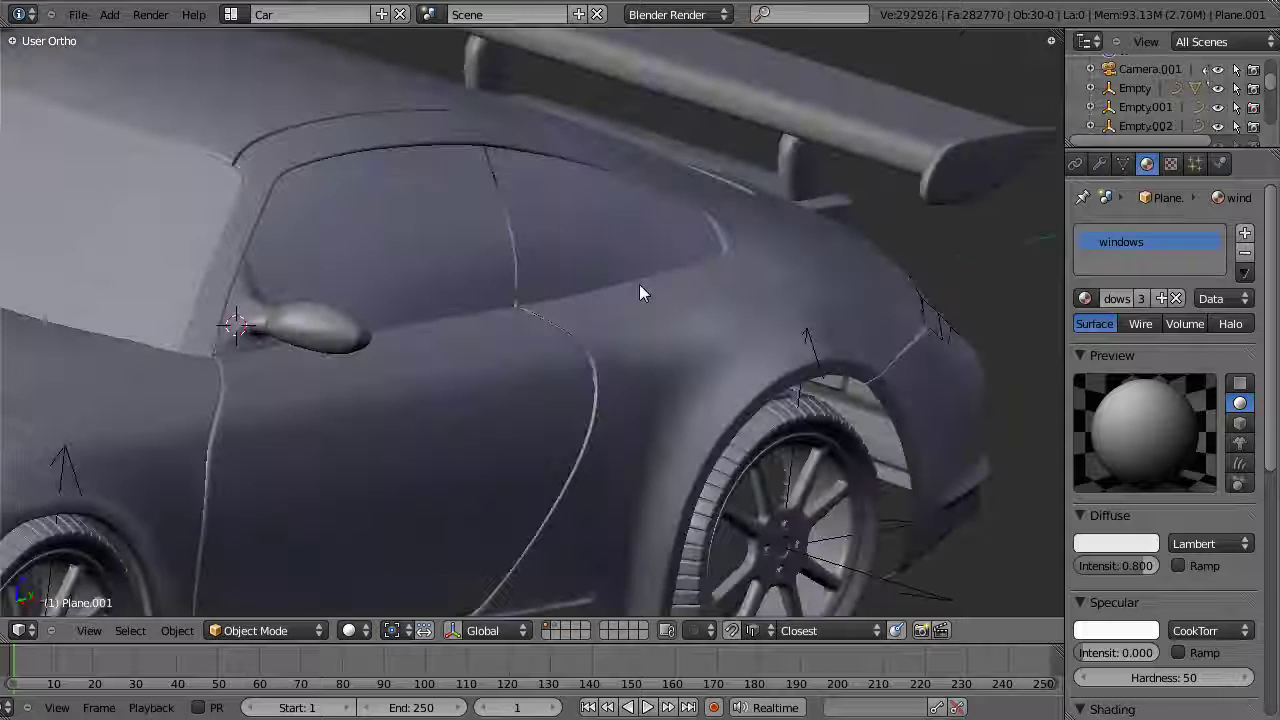
pyautogui.press('KP_3')
pyautogui.keyDown('shift'); pyautogui.moveTo(873, 463); pyautogui.dragTo(589, 332, button='middle'); pyautogui.keyUp('shift')
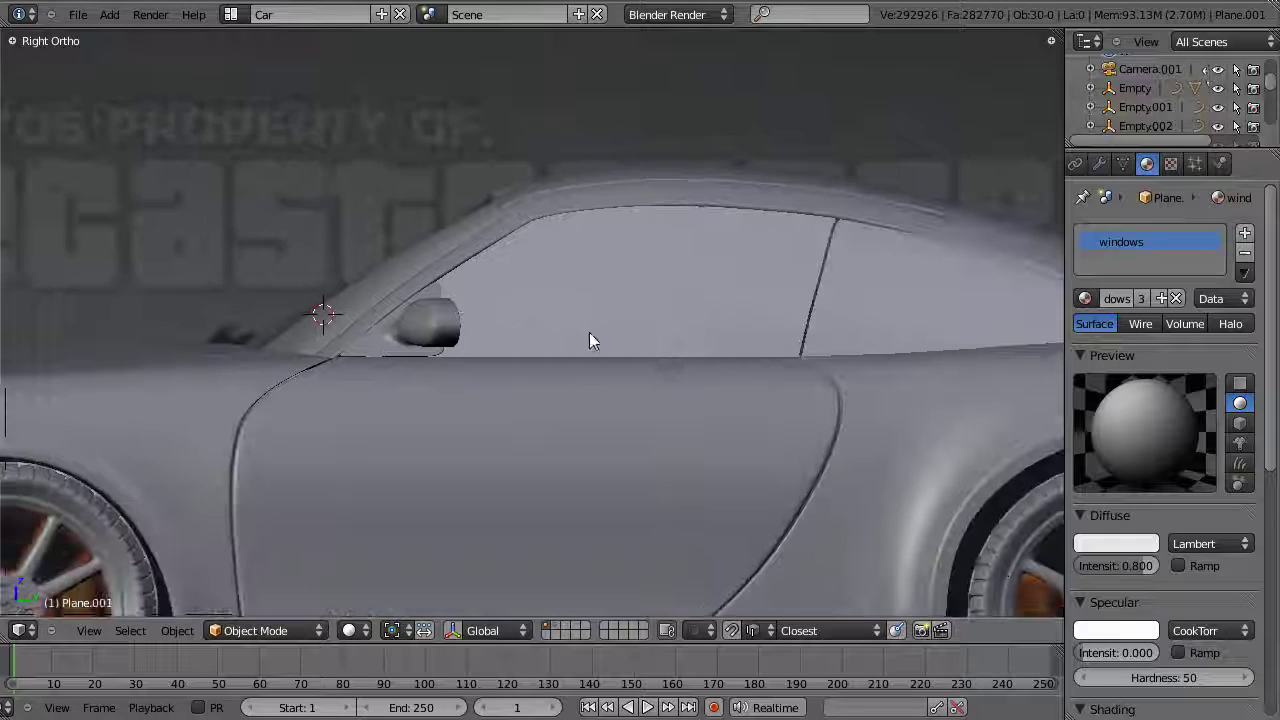
pyautogui.keyDown('shift'); pyautogui.moveTo(800, 309); pyautogui.dragTo(534, 349, button='middle'); pyautogui.keyUp('shift')
pyautogui.scroll(4, 824, 287)
pyautogui.moveTo(772, 276); pyautogui.dragTo(842, 302, button='middle')
pyautogui.keyDown('shift'); pyautogui.moveTo(968, 308); pyautogui.dragTo(756, 298, button='middle'); pyautogui.keyUp('shift')
# Step: Select the upper middle faces of the quarter window in Edit Mode and adjust their position along global X
pyautogui.press('Tab')
pyautogui.keyDown('shift'); pyautogui.moveTo(877, 359); pyautogui.dragTo(404, 339, button='middle'); pyautogui.keyUp('shift')
pyautogui.rightClick(452, 268)
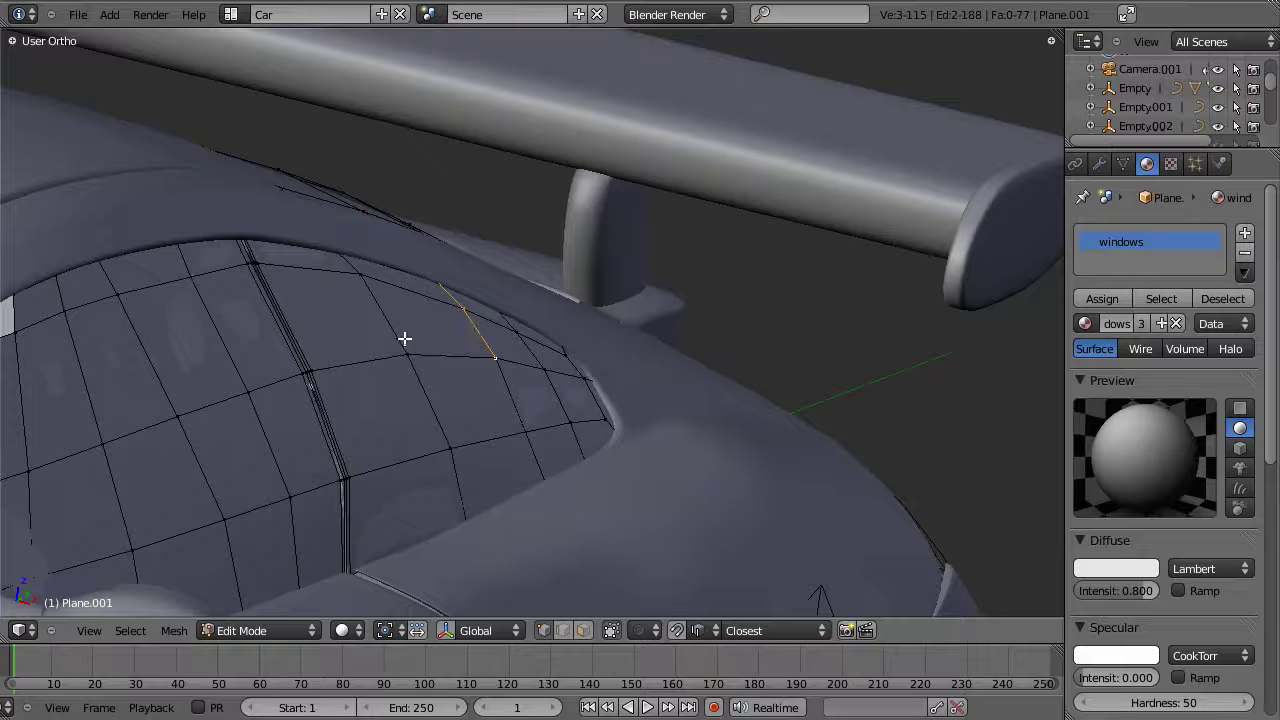
pyautogui.keyDown('shift'); pyautogui.rightClick(372, 304); pyautogui.keyUp('shift')
pyautogui.keyDown('shift'); pyautogui.rightClick(345, 250); pyautogui.keyUp('shift')
pyautogui.press('g')
pyautogui.press('x')
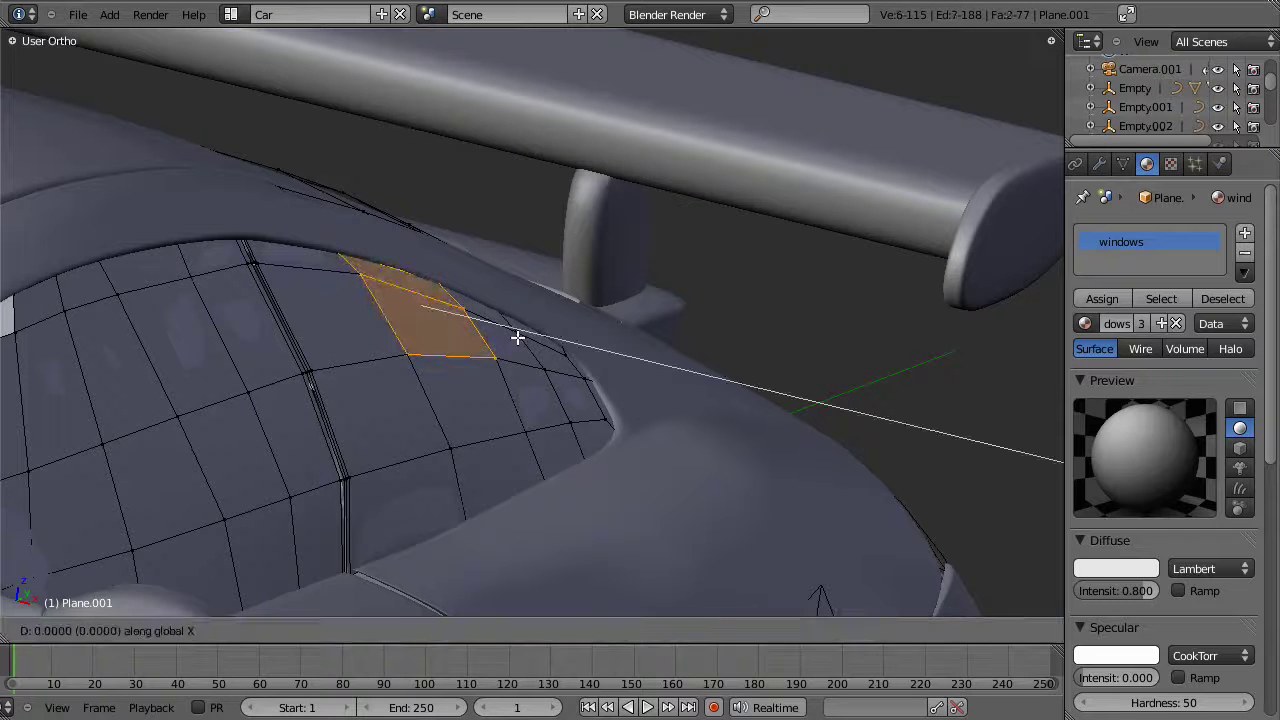
pyautogui.click(491, 331)
pyautogui.press('g')
pyautogui.press('x')
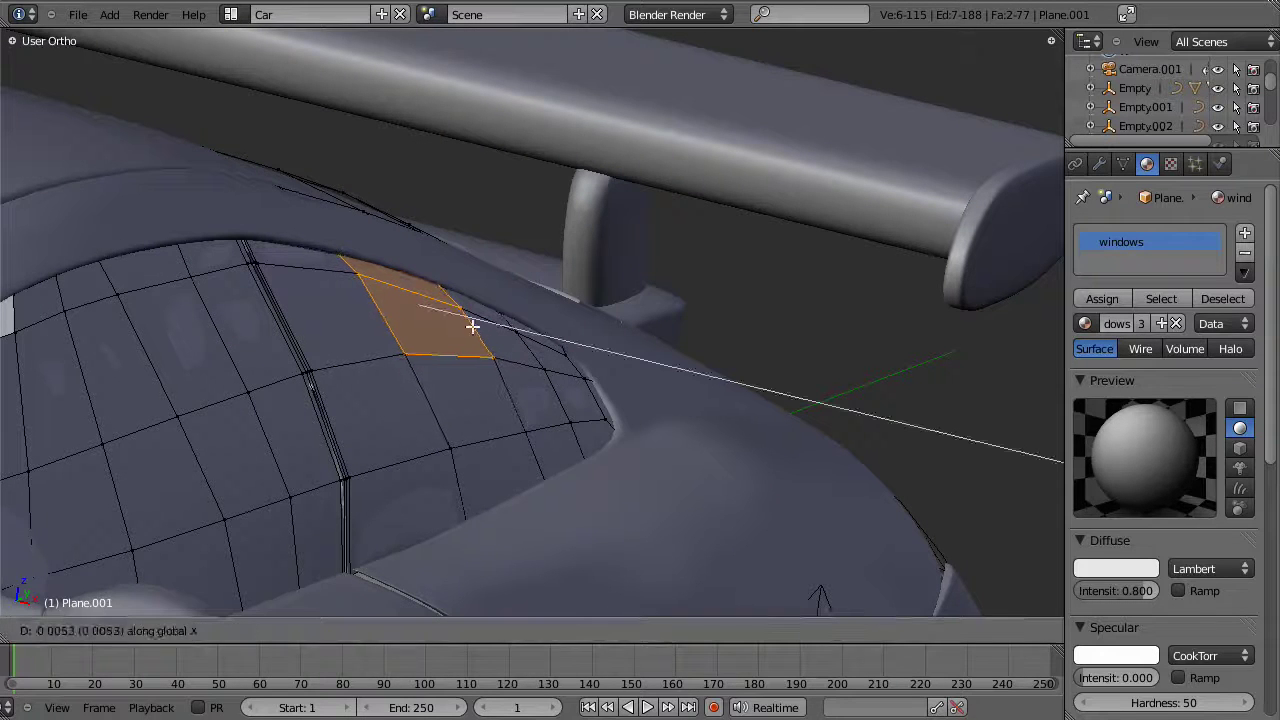
pyautogui.click(486, 354)
# Step: Move the edge near the quarter window's upper rear about -0.010 along global X
pyautogui.rightClick(459, 310)
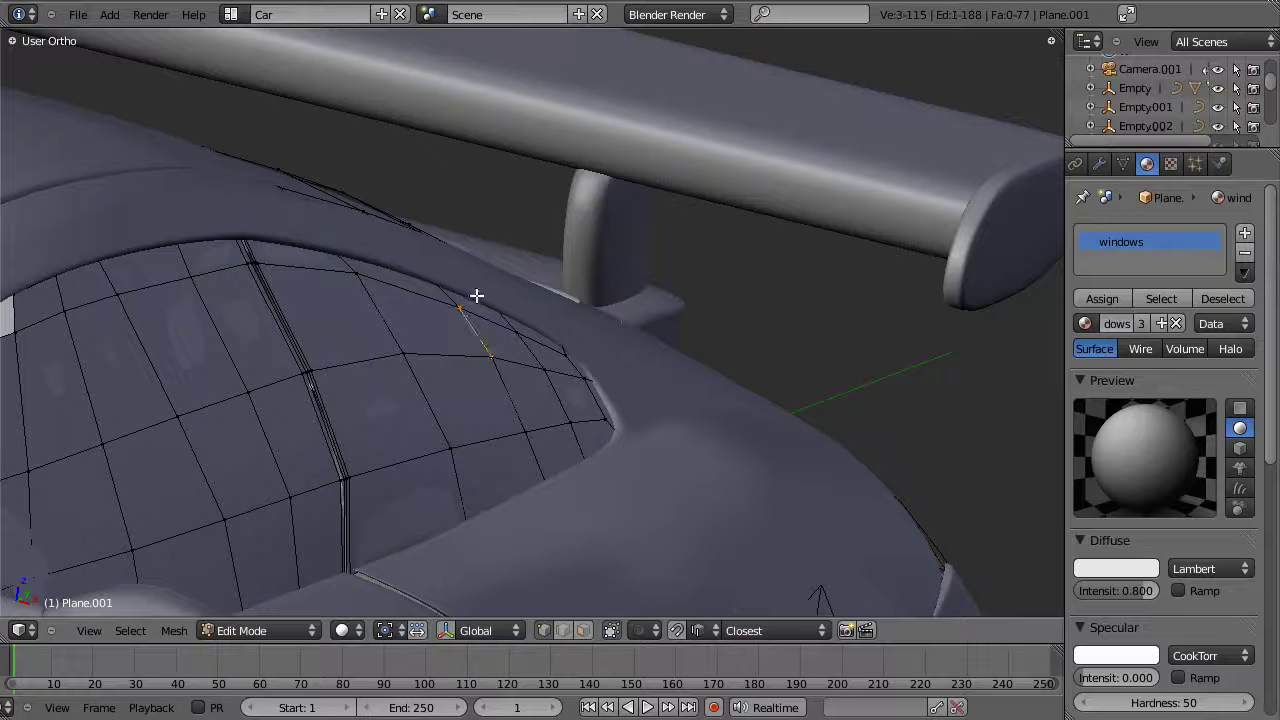
pyautogui.press('g')
pyautogui.press('x')
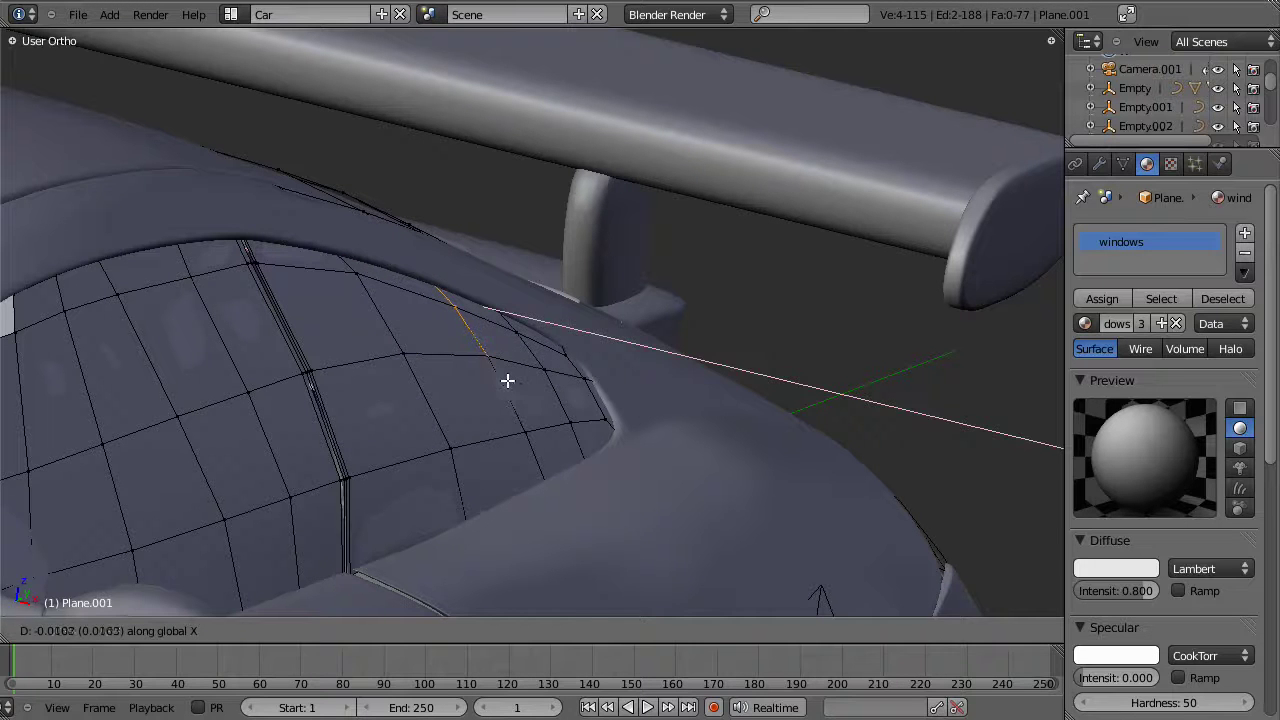
pyautogui.click(507, 380)
# Step: Shift the two middle interior vertices of the quarter window slightly along global X, the upper one by about -0.001
pyautogui.rightClick(450, 449)
pyautogui.press('g')
pyautogui.press('x')
pyautogui.click(448, 447)
pyautogui.rightClick(409, 357)
pyautogui.press('g')
pyautogui.press('x')
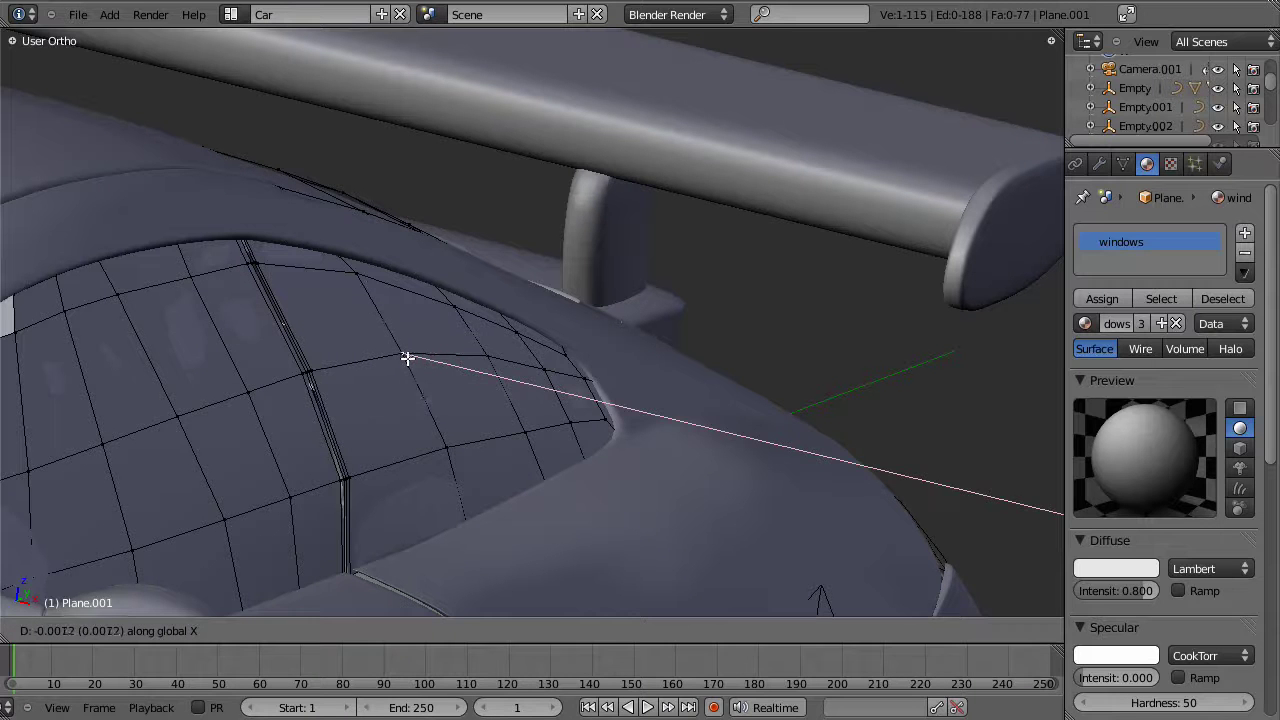
pyautogui.click(407, 358)
# Step: Move the quarter window's upper rear interior vertex about 0.004 and a lower border vertex about 0.0055 along global X
pyautogui.press('a')
pyautogui.rightClick(475, 352)
pyautogui.press('g')
pyautogui.press('x')
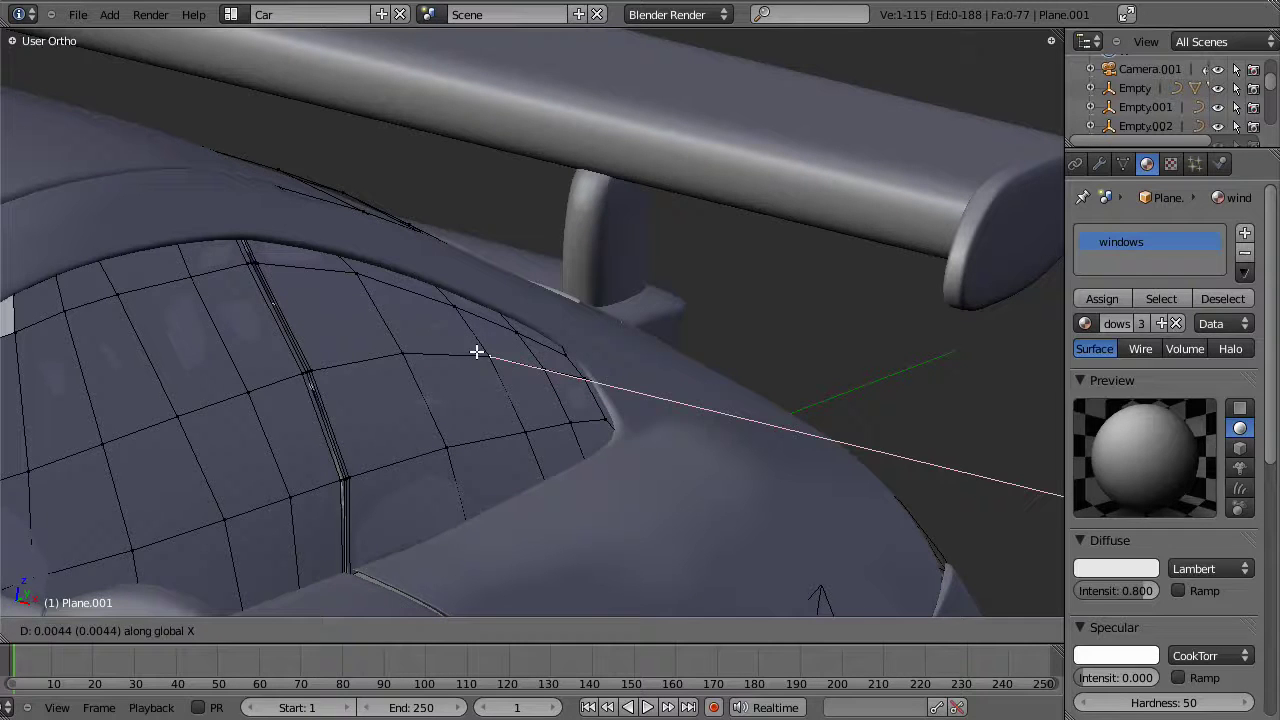
pyautogui.click(475, 352)
pyautogui.press('a')
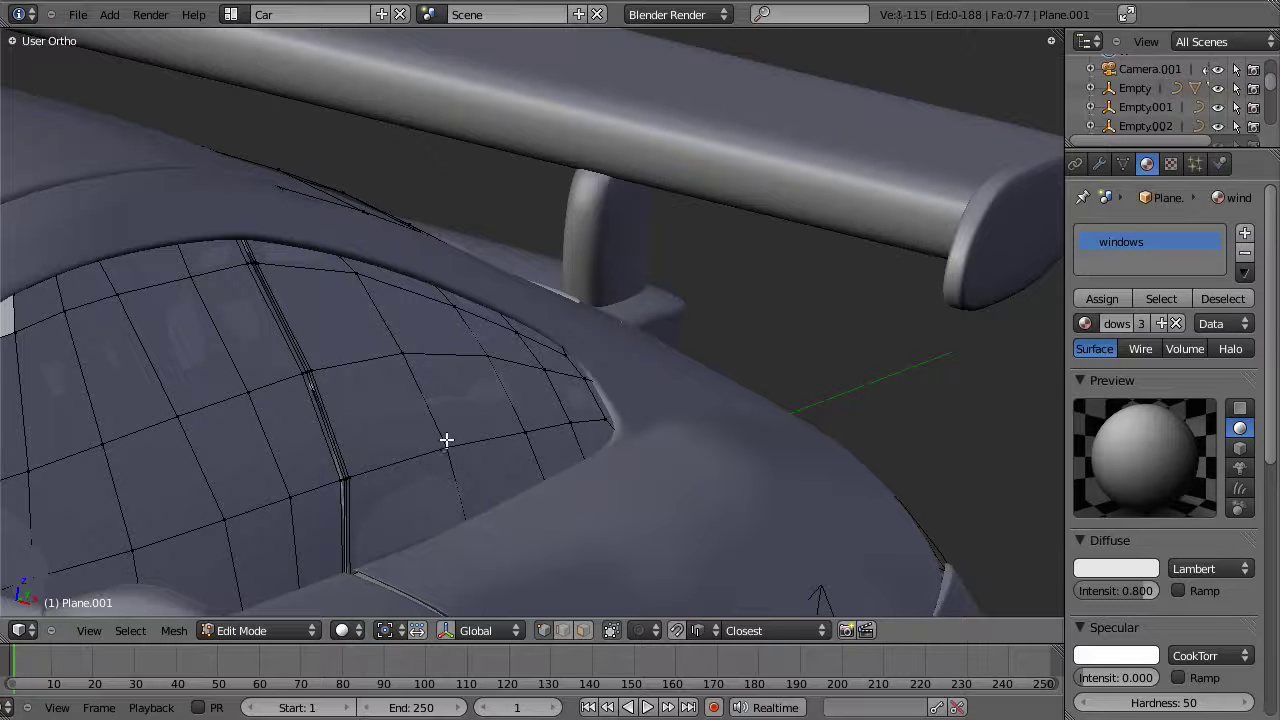
pyautogui.press('g')
pyautogui.press('x')
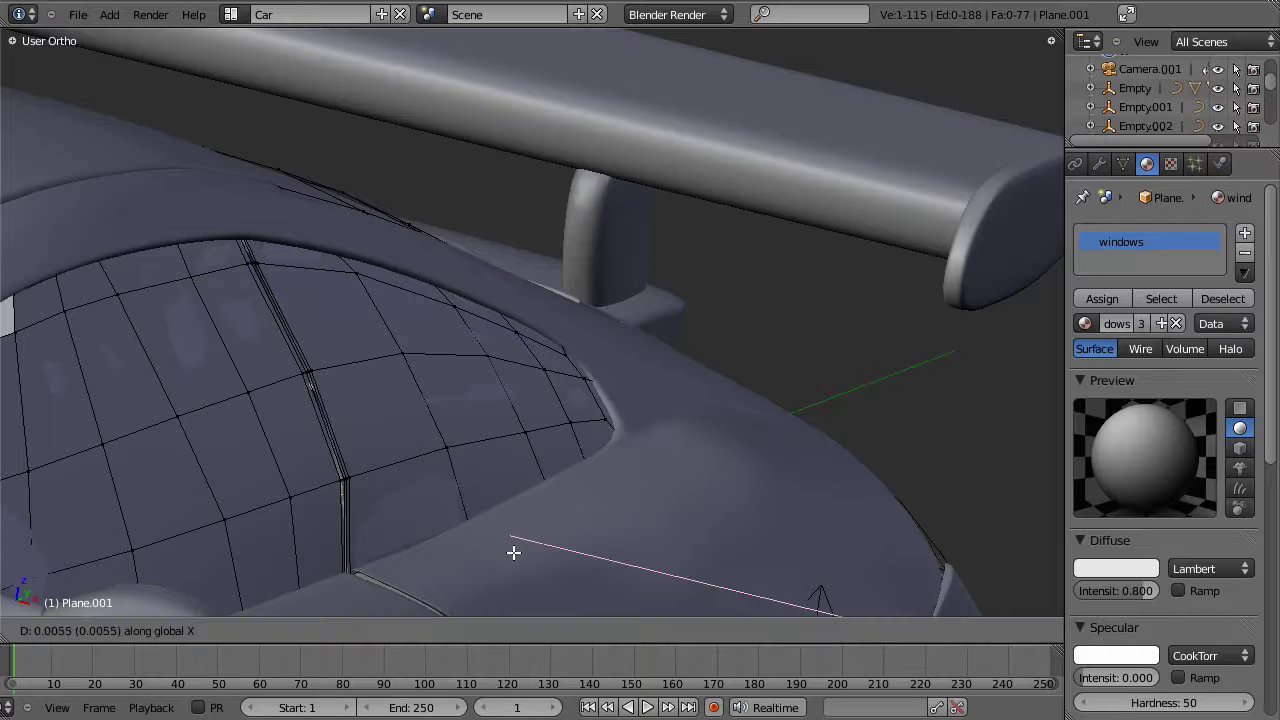
pyautogui.click(513, 552)
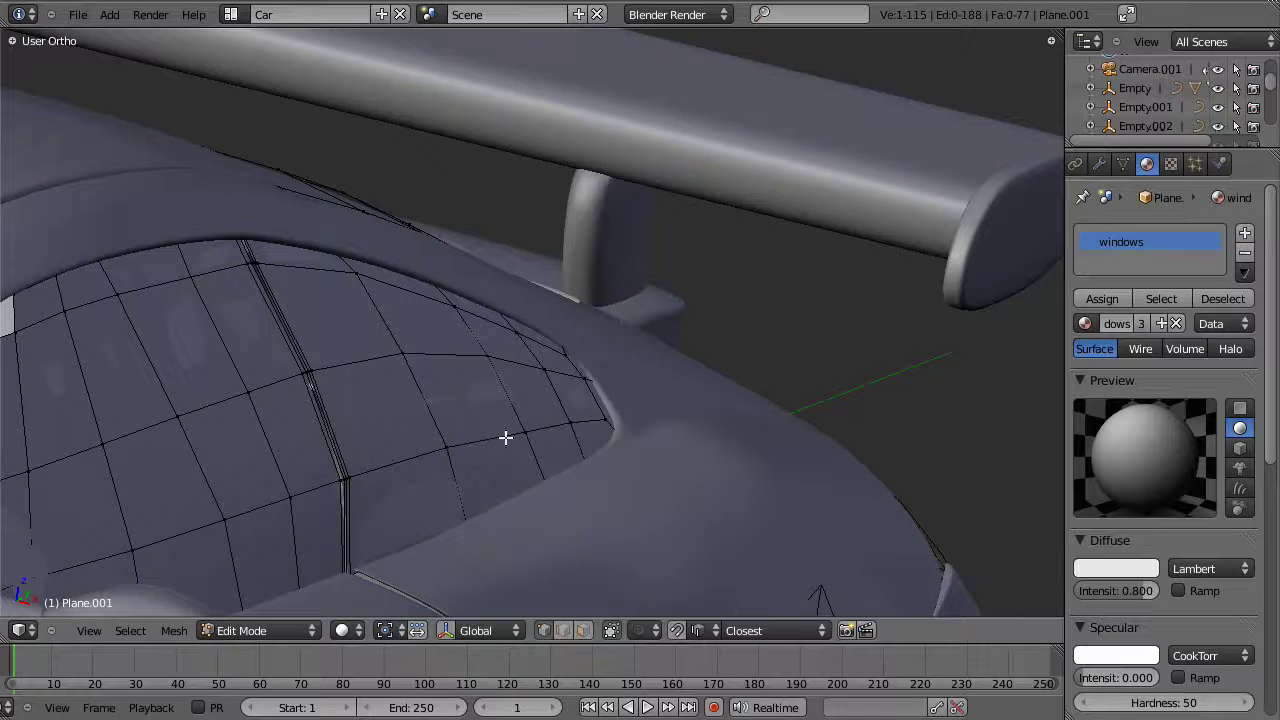
# Step: Move the upper rear interior vertex about 0.001 along global X, reposition it freely, and deselect it
pyautogui.moveTo(497, 436); pyautogui.dragTo(630, 280, button='middle')
pyautogui.rightClick(541, 91)
pyautogui.press('g')
pyautogui.press('x')
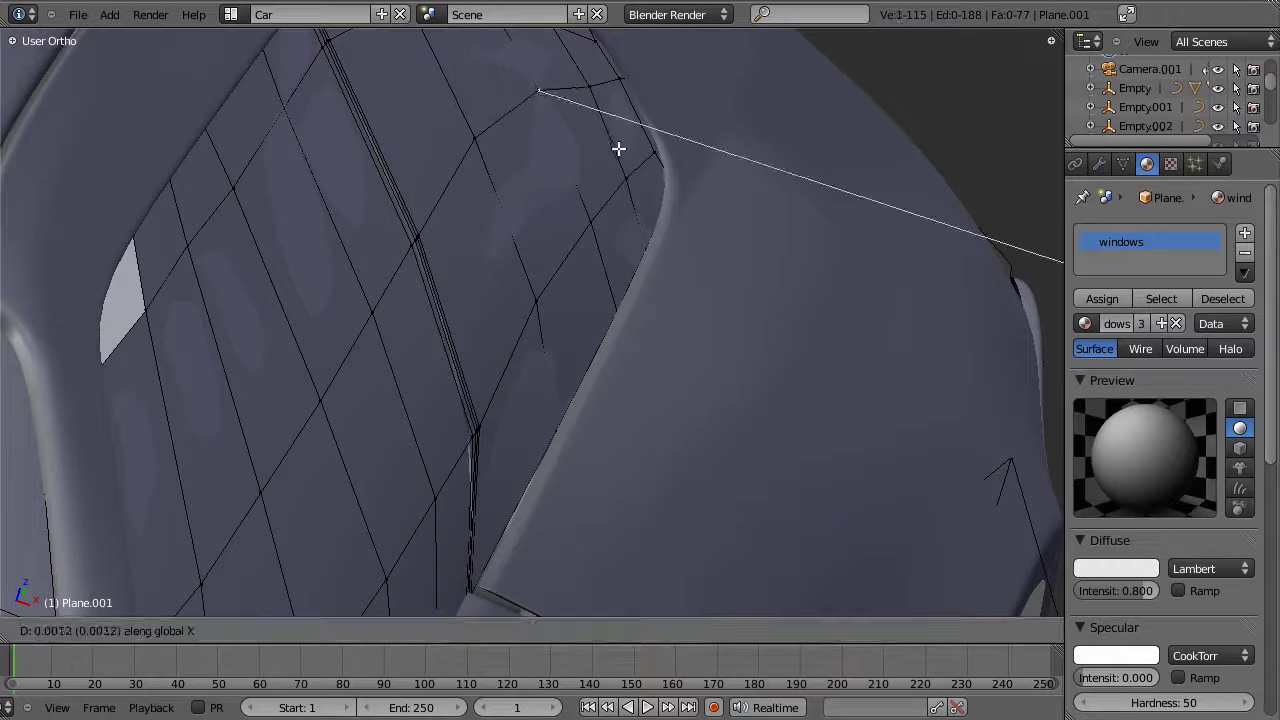
pyautogui.click(617, 148)
pyautogui.press('g')
pyautogui.click(590, 79)
pyautogui.press('a')
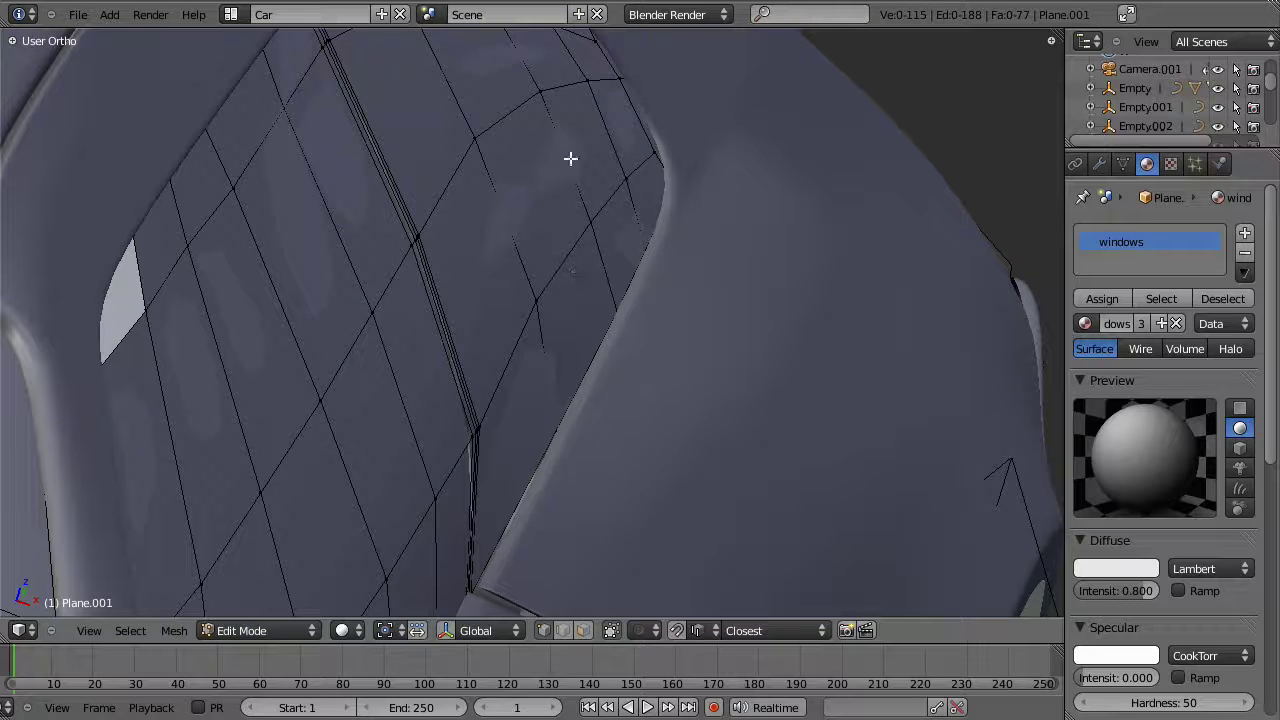
# Step: Adjust two vertices on the quarter window's lower border along global X to smooth the glass
pyautogui.press('g')
pyautogui.press('x')
pyautogui.click(640, 288)
pyautogui.rightClick(548, 420)
pyautogui.press('g')
pyautogui.press('x')
pyautogui.click(557, 415)
# Step: Move the quarter window's lower middle interior vertex about 0.008 and the one above it about 0.013 along global X
pyautogui.rightClick(550, 295)
pyautogui.press('g')
pyautogui.press('x')
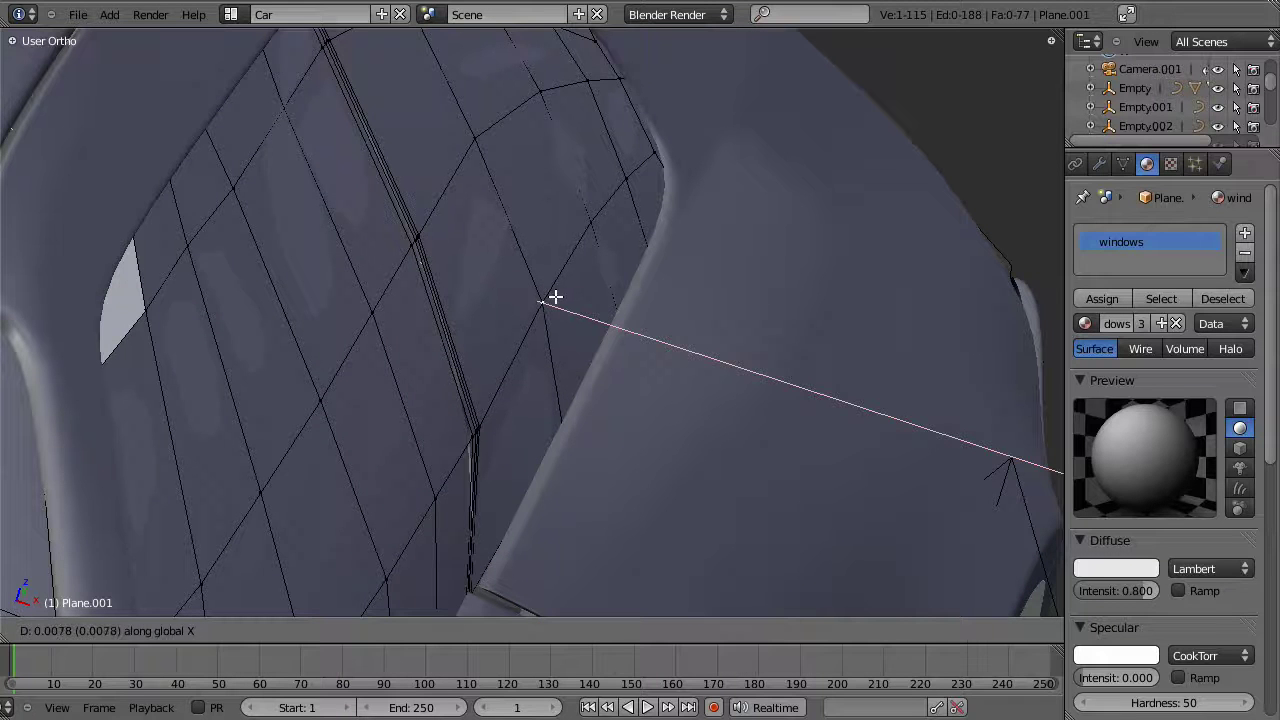
pyautogui.click(555, 297)
pyautogui.press('a')
pyautogui.rightClick(483, 137)
pyautogui.press('g')
pyautogui.press('x')
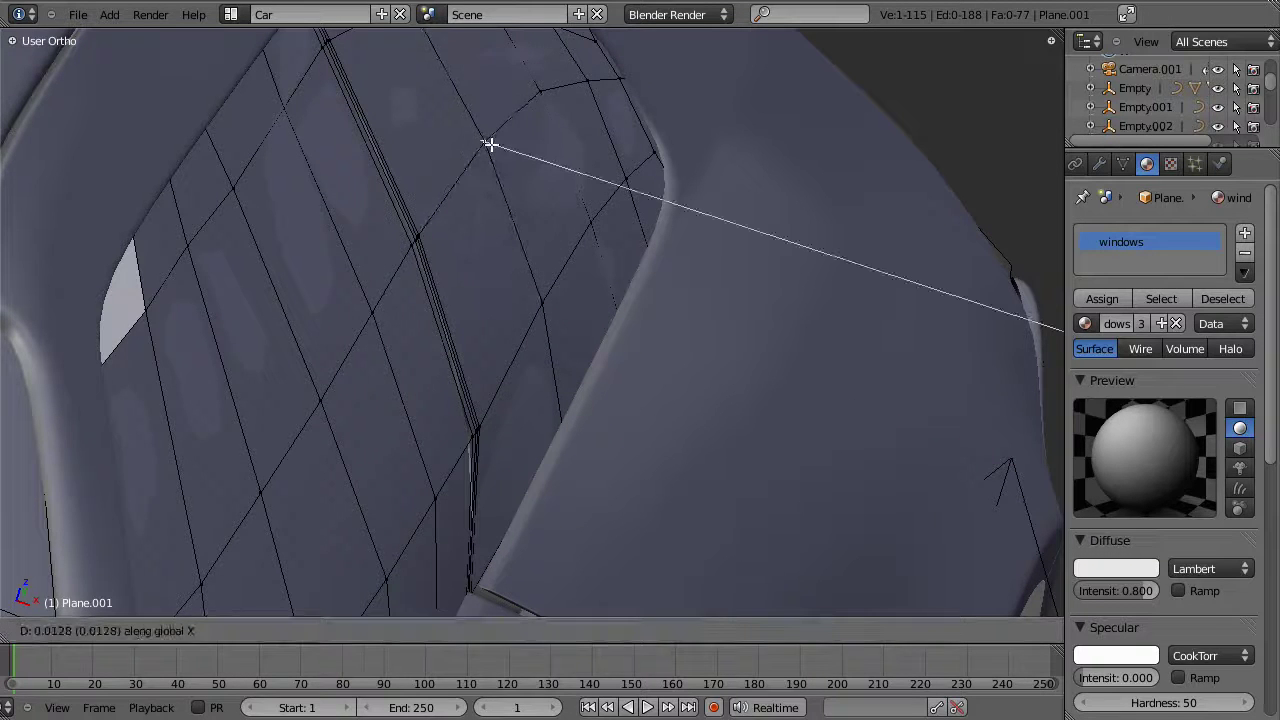
pyautogui.click(487, 142)
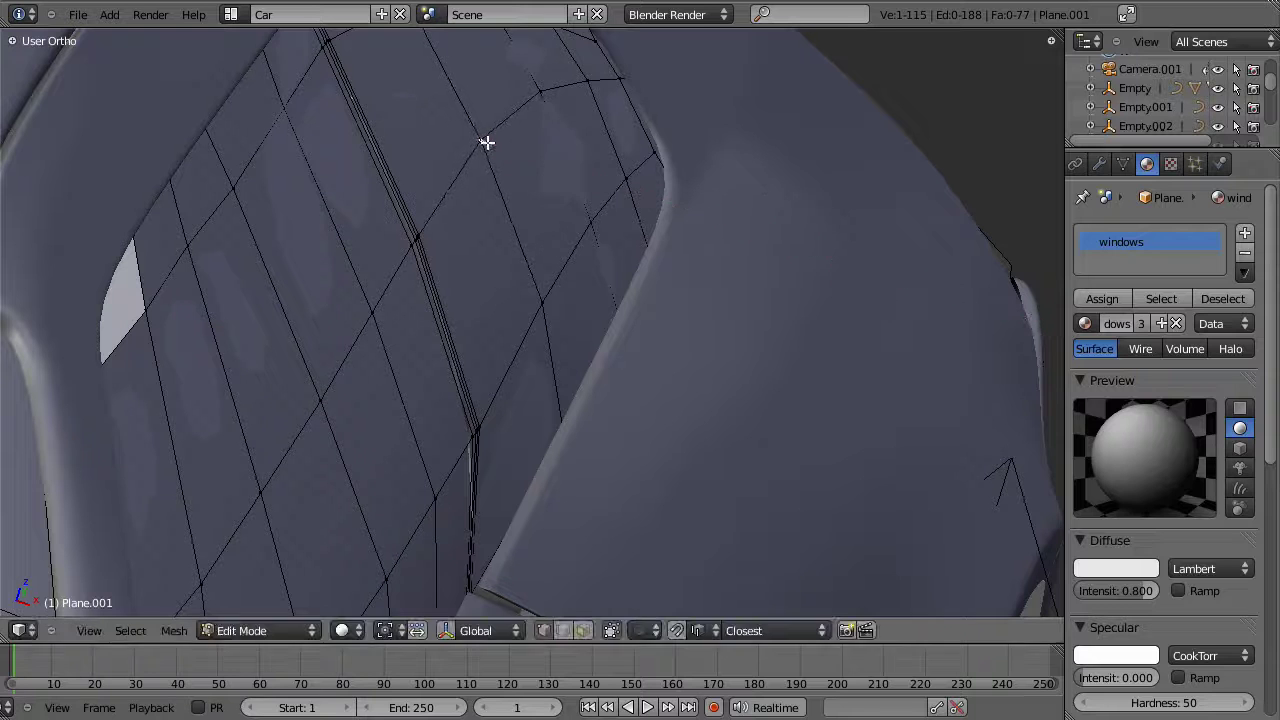
# Step: Nudge the quarter window's upper interior vertex along global X to smooth the glass
pyautogui.rightClick(527, 107)
pyautogui.press('g')
pyautogui.press('x')
pyautogui.click(521, 157)
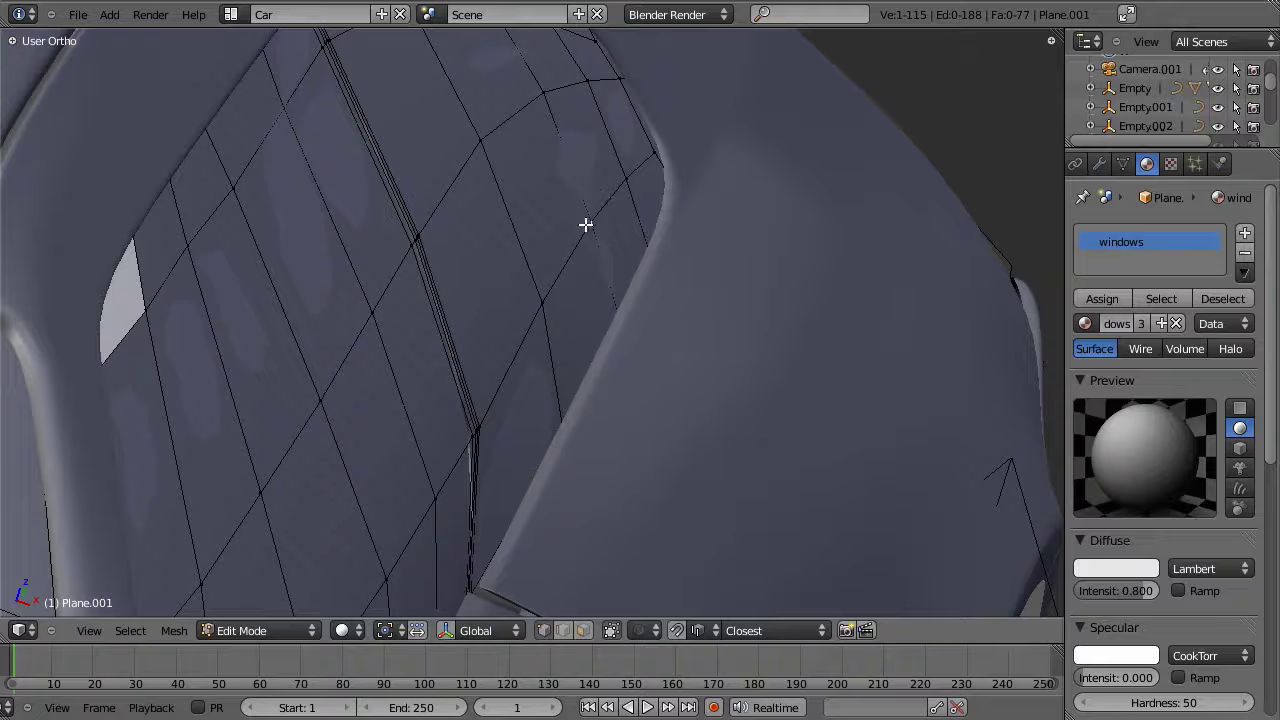
# Step: Move the quarter window's interior vertex near the border about 0.001 along global X, and fine-tune another vertex along the same axis
pyautogui.press('g')
pyautogui.press('x')
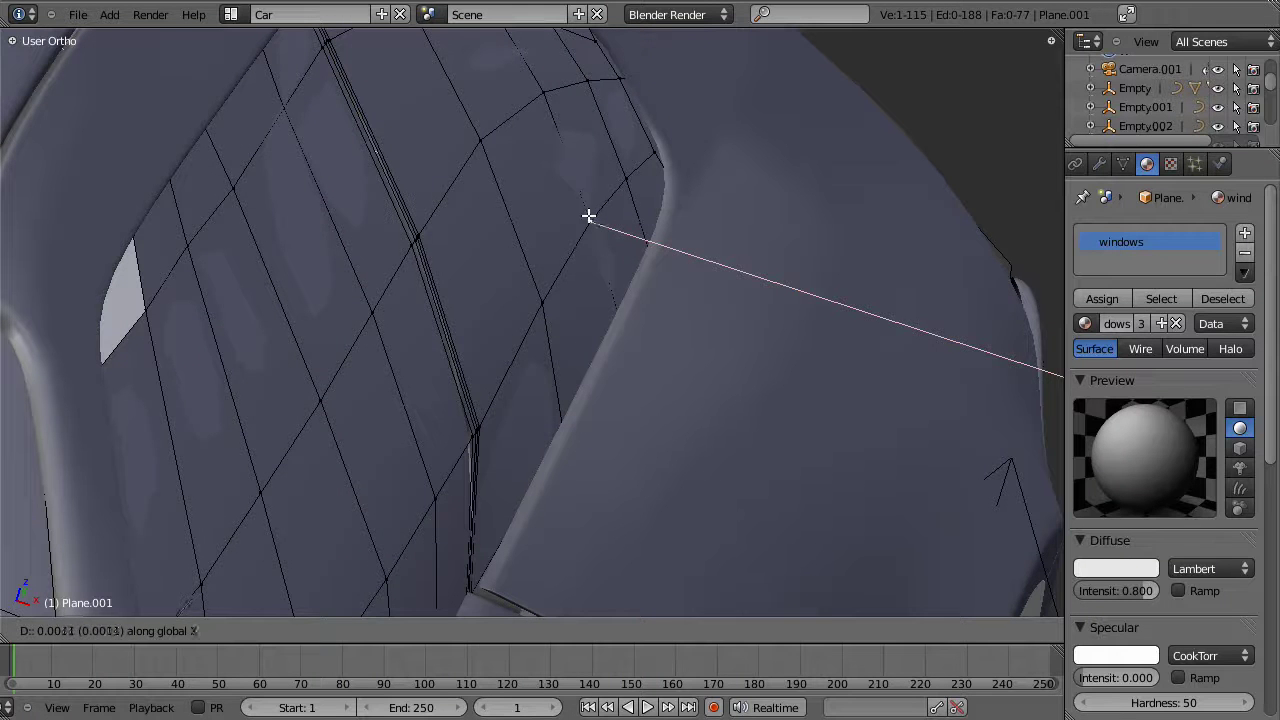
pyautogui.click(589, 216)
pyautogui.press('g')
pyautogui.press('x')
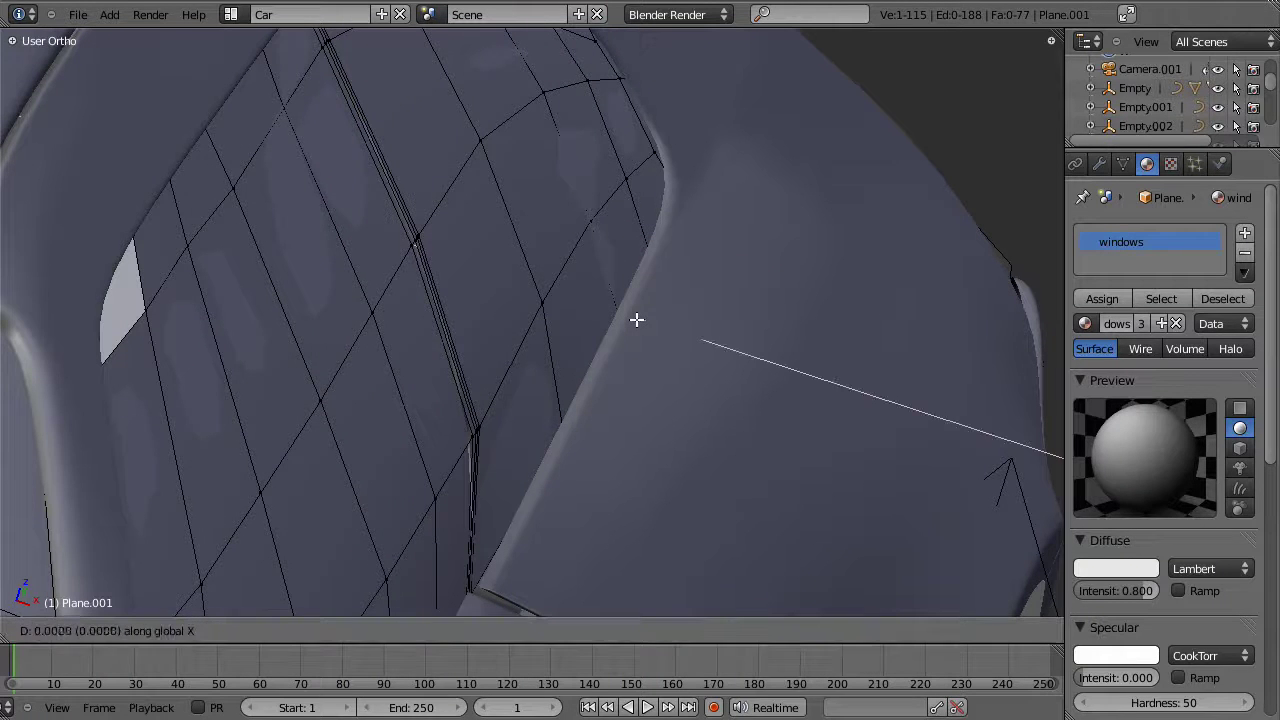
pyautogui.click(637, 318)
# Step: In face selection, select the six interior faces at the rear of the quarter window and apply Smooth to them twice
pyautogui.moveTo(634, 317); pyautogui.dragTo(657, 363, button='middle')
pyautogui.hotkey('ctrl', 'Tab')
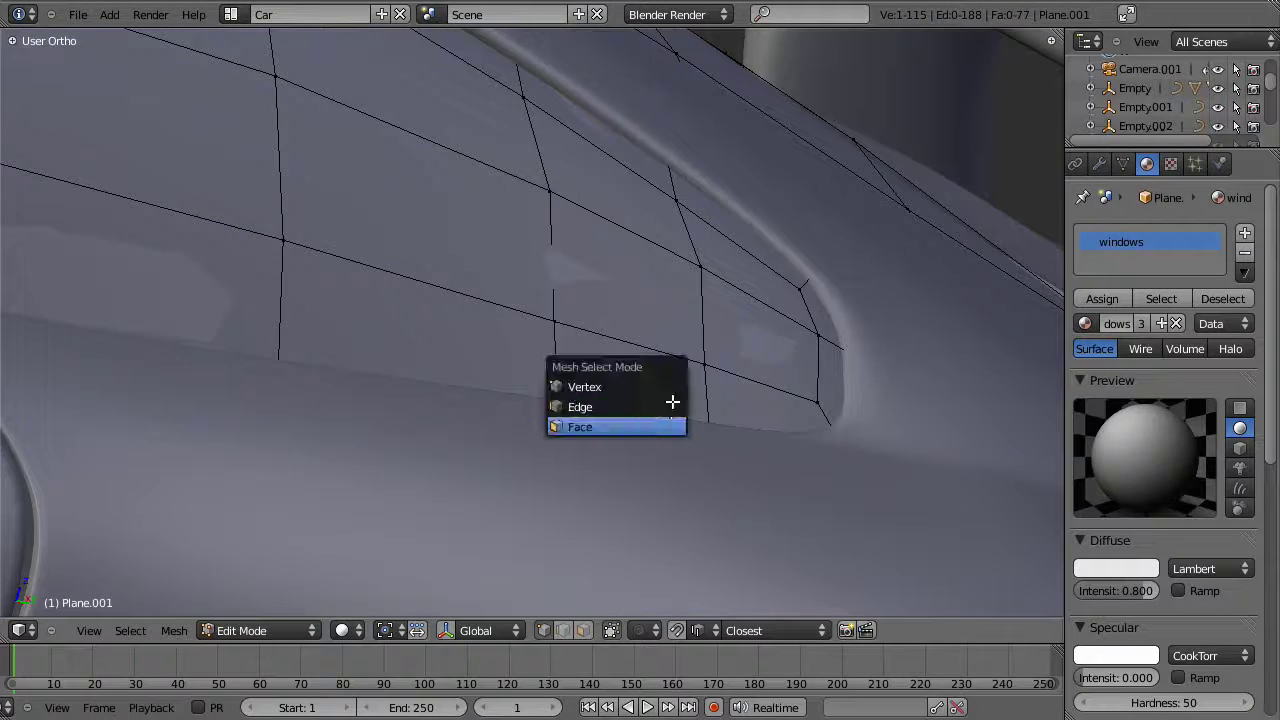
pyautogui.moveTo(803, 317); pyautogui.dragTo(757, 314, button='right')
pyautogui.rightClick(755, 316)
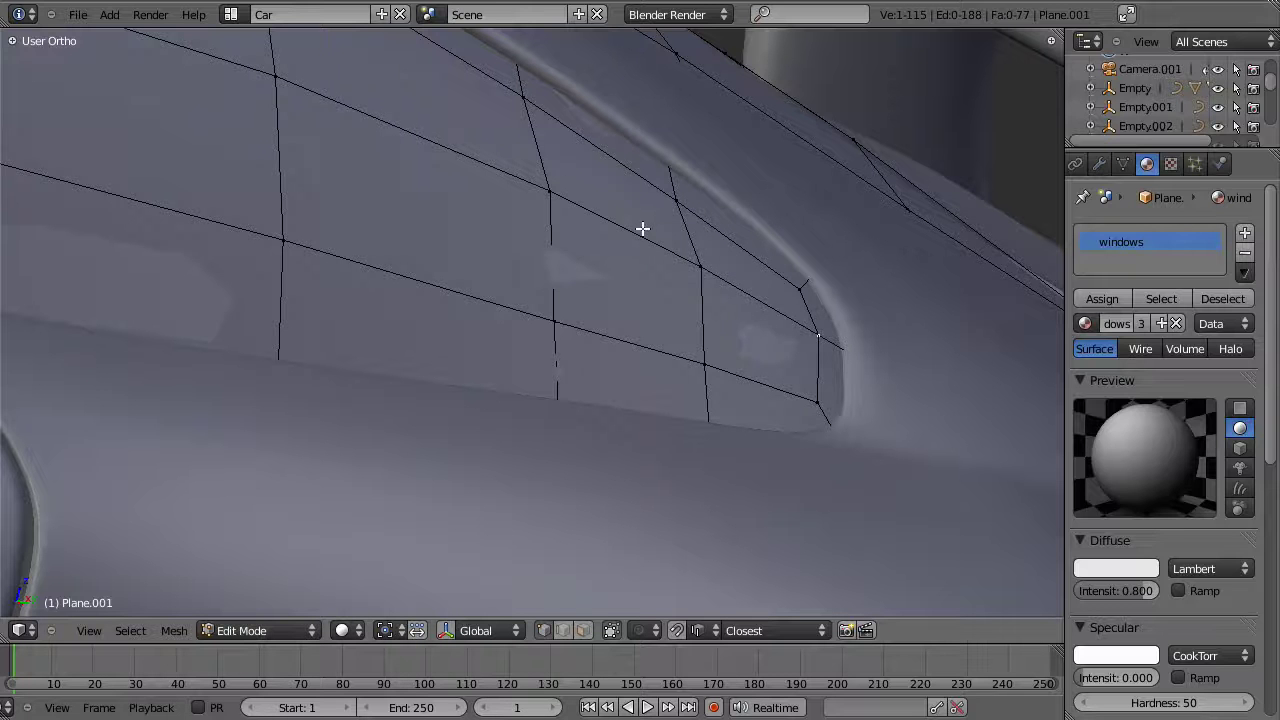
pyautogui.hotkey('ctrl', 'Tab')
pyautogui.click(614, 297)
pyautogui.rightClick(741, 322)
pyautogui.keyDown('shift'); pyautogui.rightClick(729, 260); pyautogui.keyUp('shift')
pyautogui.keyDown('shift'); pyautogui.rightClick(640, 202); pyautogui.keyUp('shift')
pyautogui.keyDown('shift'); pyautogui.rightClick(538, 327); pyautogui.keyUp('shift')
pyautogui.keyDown('shift'); pyautogui.rightClick(521, 275); pyautogui.keyUp('shift')
pyautogui.keyDown('shift'); pyautogui.rightClick(576, 288); pyautogui.keyUp('shift')
pyautogui.keyDown('shift'); pyautogui.rightClick(448, 382); pyautogui.keyUp('shift')
pyautogui.keyDown('shift'); pyautogui.rightClick(447, 83); pyautogui.keyUp('shift')
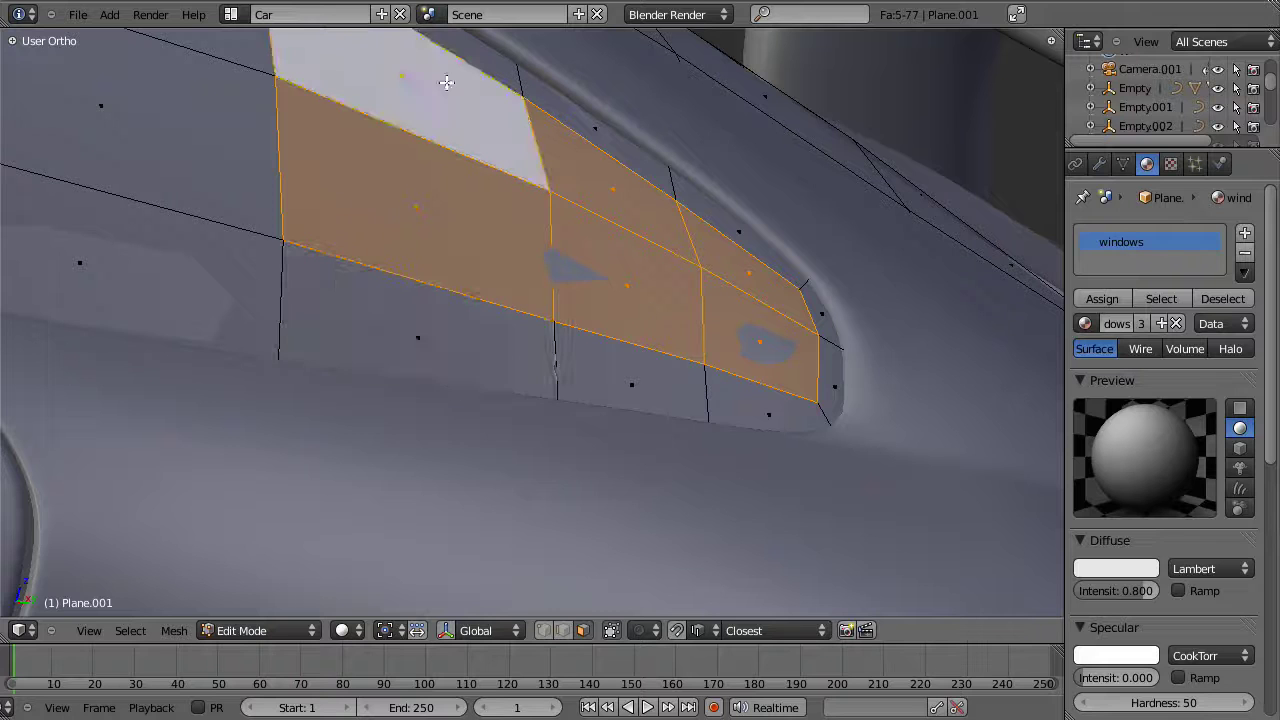
pyautogui.scroll(-3, 478, 292)
pyautogui.moveTo(506, 284); pyautogui.dragTo(471, 272, button='middle')
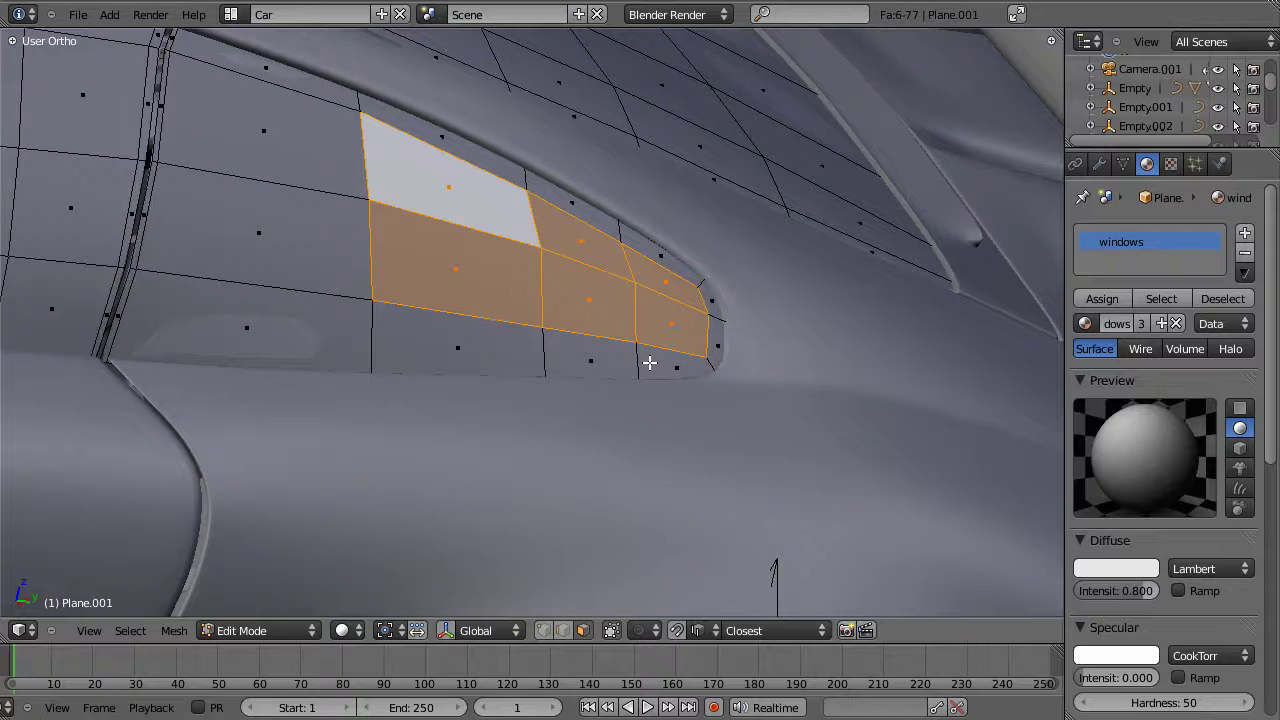
pyautogui.press('w')
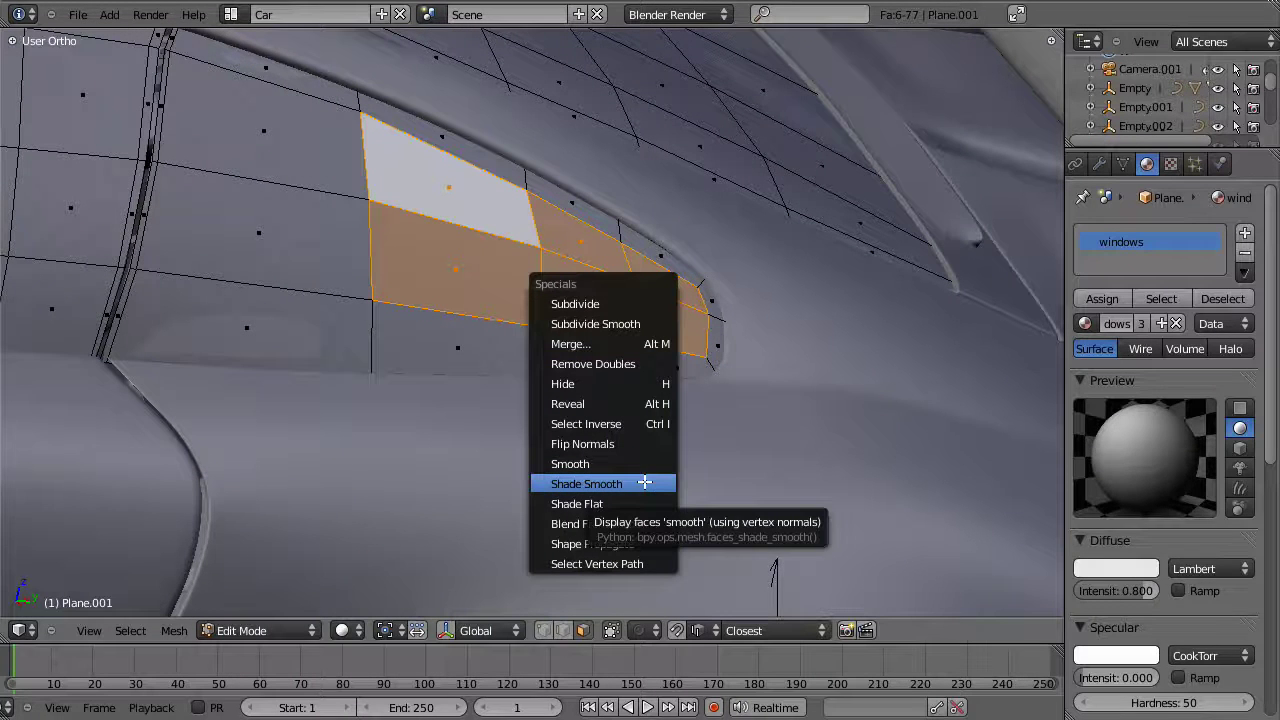
pyautogui.click(646, 465)
pyautogui.hotkey('shift', 'r')
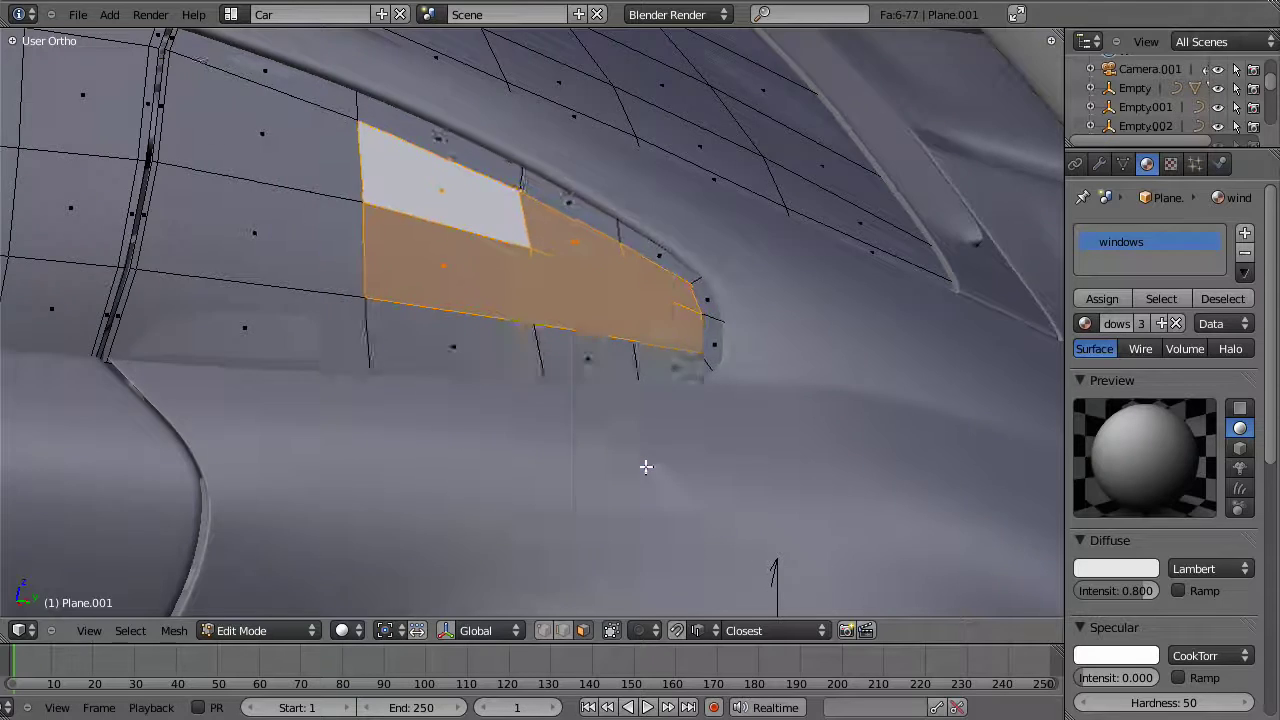
# Step: Inspect the smoothed quarter window in object mode, return to edit mode, deselect everything and examine the glass up close
pyautogui.press('Tab')
pyautogui.scroll(-1, 590, 455)
pyautogui.scroll(-2, 590, 453)
pyautogui.moveTo(613, 428); pyautogui.dragTo(648, 434, button='middle')
pyautogui.press('Tab')
pyautogui.press('a')
pyautogui.moveTo(605, 361); pyautogui.dragTo(572, 378, button='middle')
pyautogui.keyDown('shift'); pyautogui.moveTo(572, 378); pyautogui.dragTo(700, 410, button='middle'); pyautogui.keyUp('shift')
pyautogui.scroll(4, 661, 381)
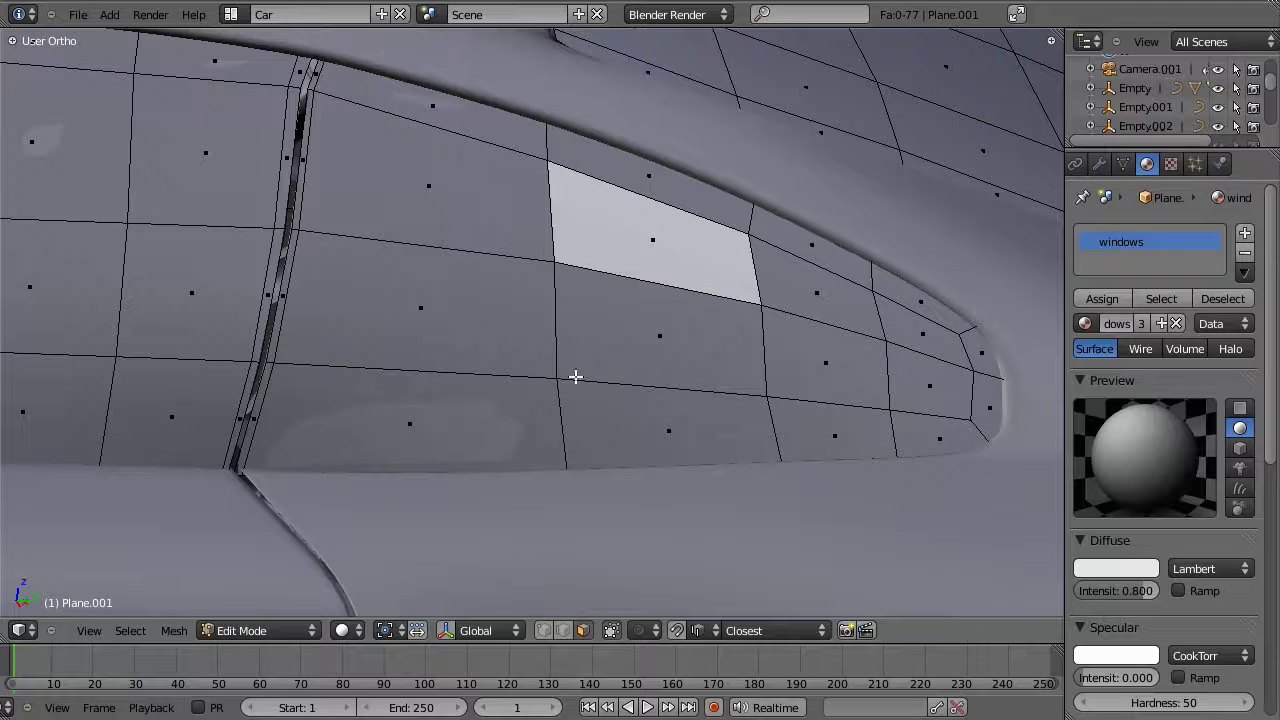
# Step: Switch to vertex selection and apply Smooth to the quarter window's lower middle interior vertex
pyautogui.hotkey('ctrl', 'Tab')
pyautogui.click(580, 335)
pyautogui.press('w')
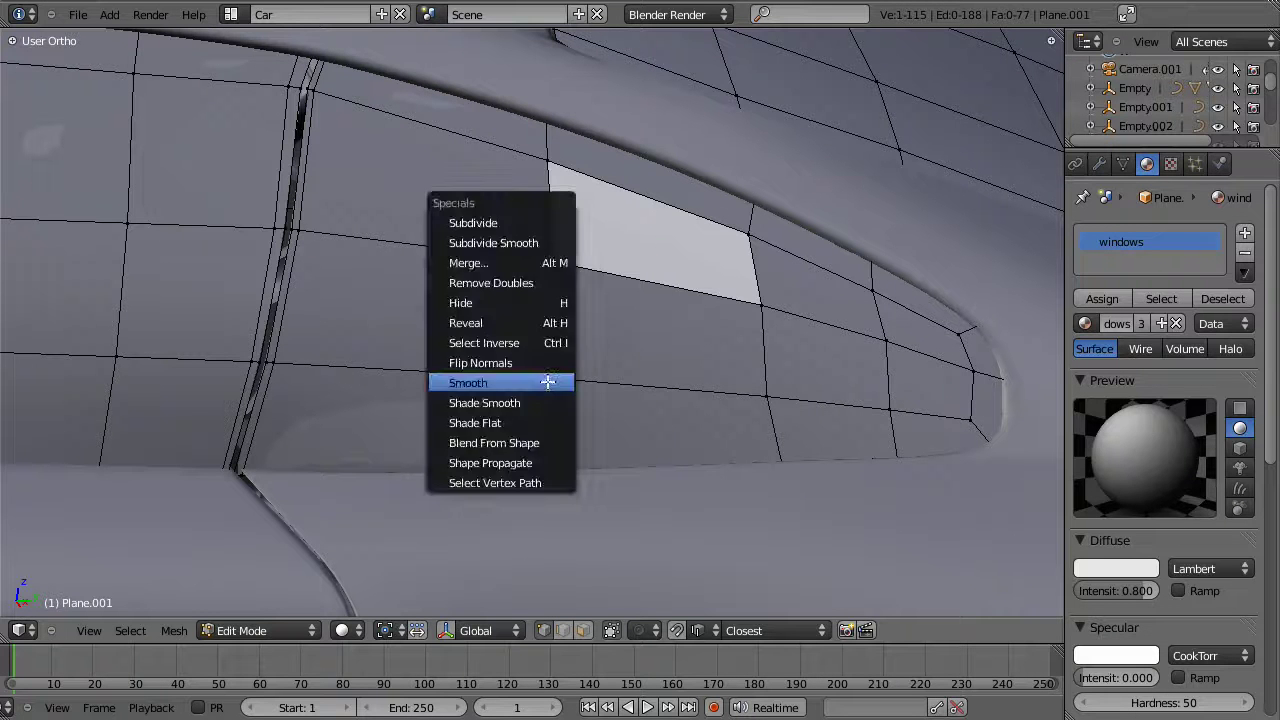
pyautogui.press('w')
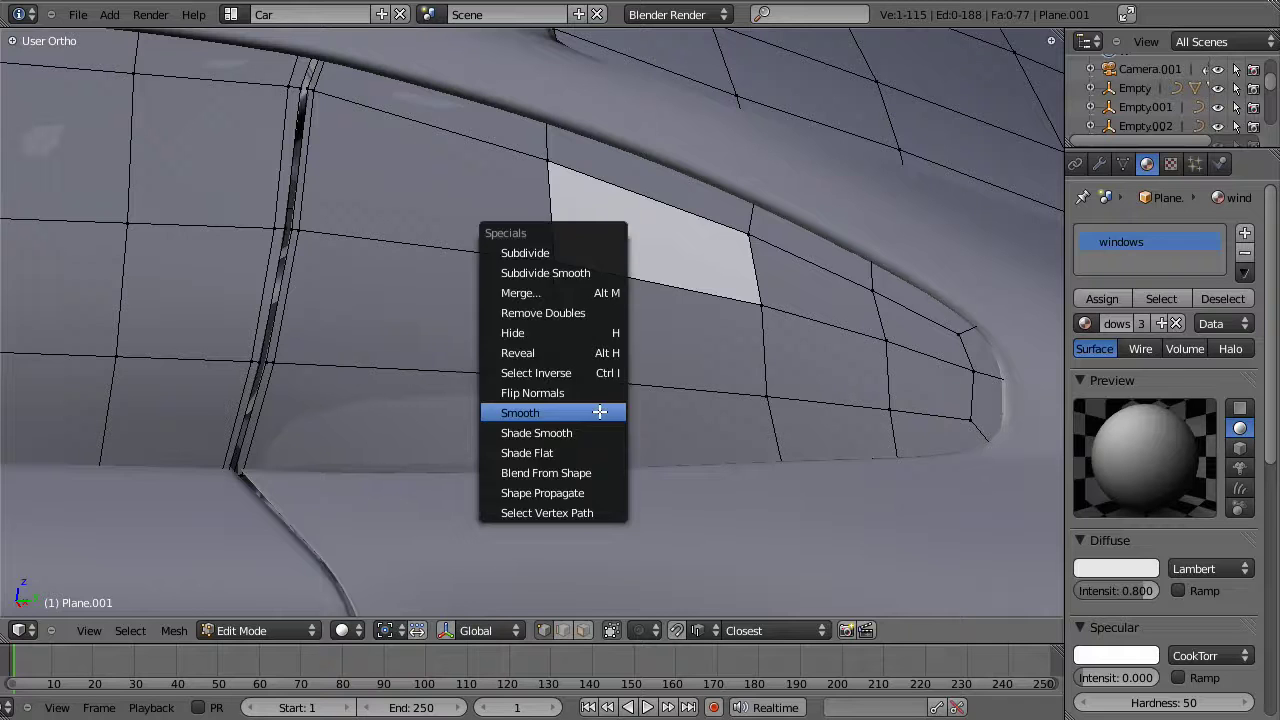
pyautogui.click(600, 412)
# Step: Check the mesh outside edit mode and freely reposition the quarter window's lower middle interior vertex
pyautogui.press('Tab')
pyautogui.press('Tab')
pyautogui.press('g')
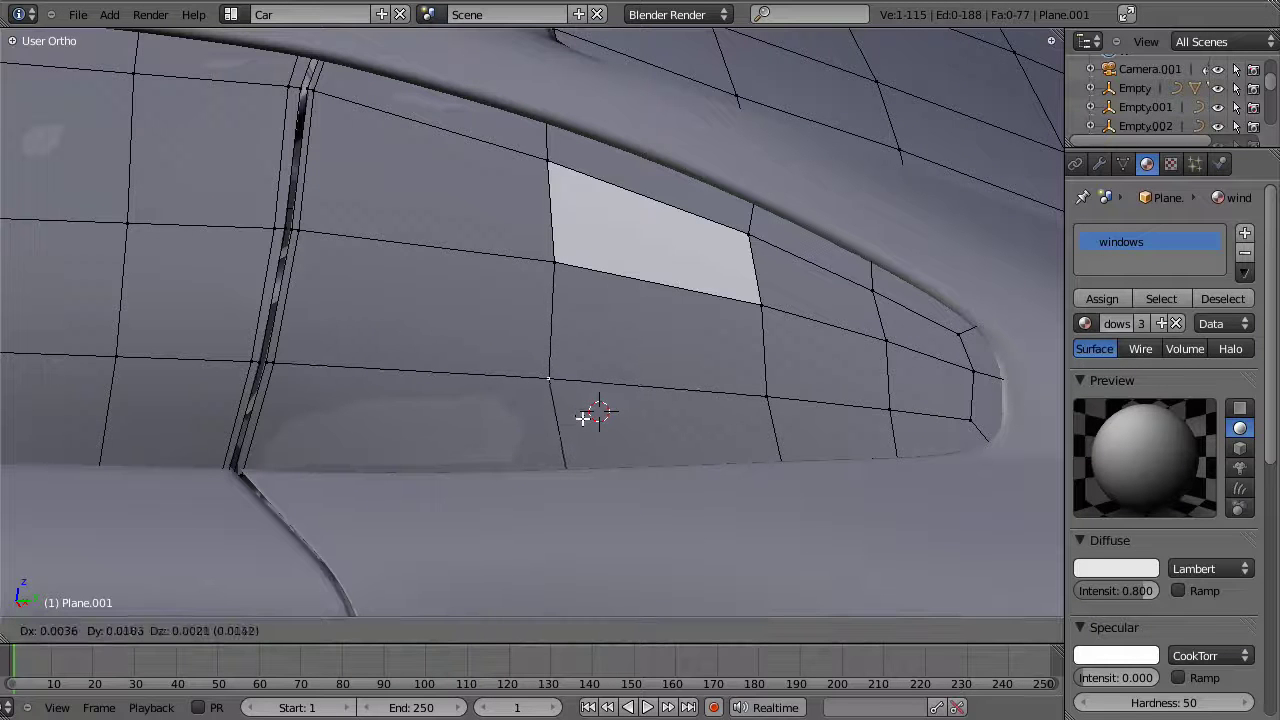
# Step: Adjust the selected lower vertex of the rear side window, moving it freely and then about 0.005 along global X
pyautogui.click(590, 410)
pyautogui.moveTo(594, 409); pyautogui.dragTo(653, 412, button='middle')
pyautogui.press('g')
pyautogui.press('x')
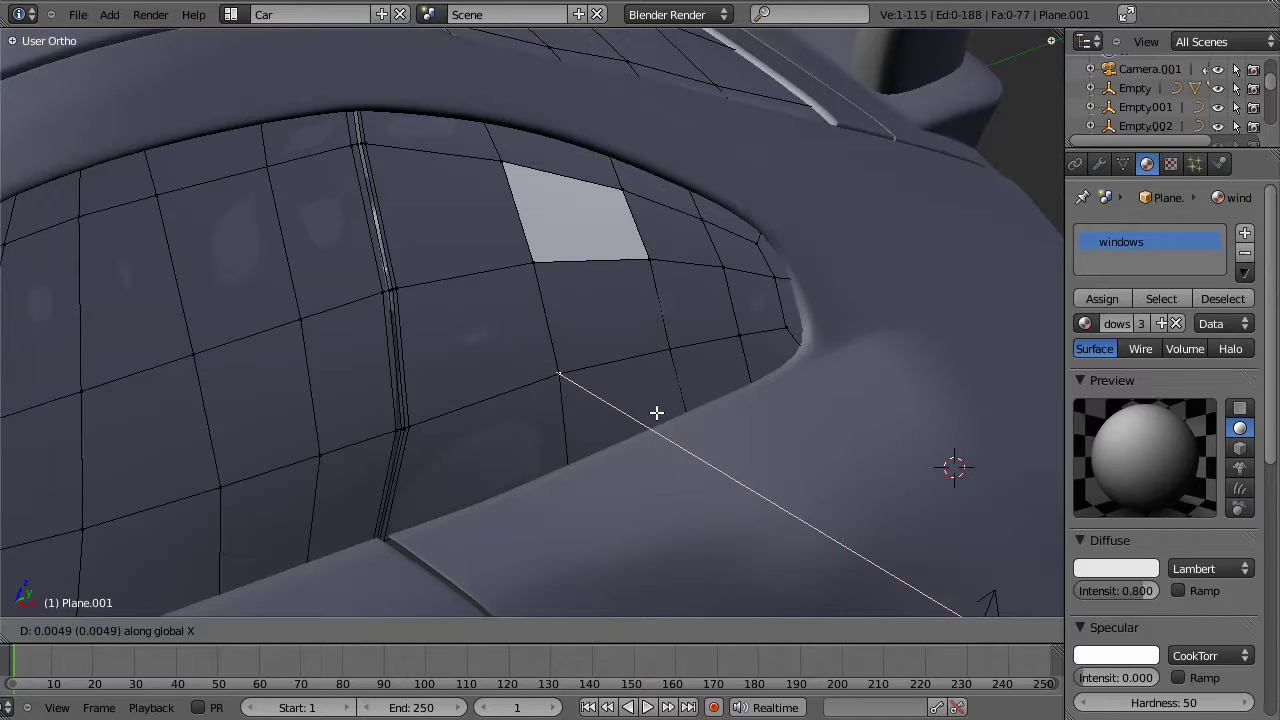
pyautogui.click(656, 412)
# Step: Switch to face selection, select the four upper faces of the front side window and smooth them
pyautogui.moveTo(414, 534); pyautogui.dragTo(525, 320, button='middle')
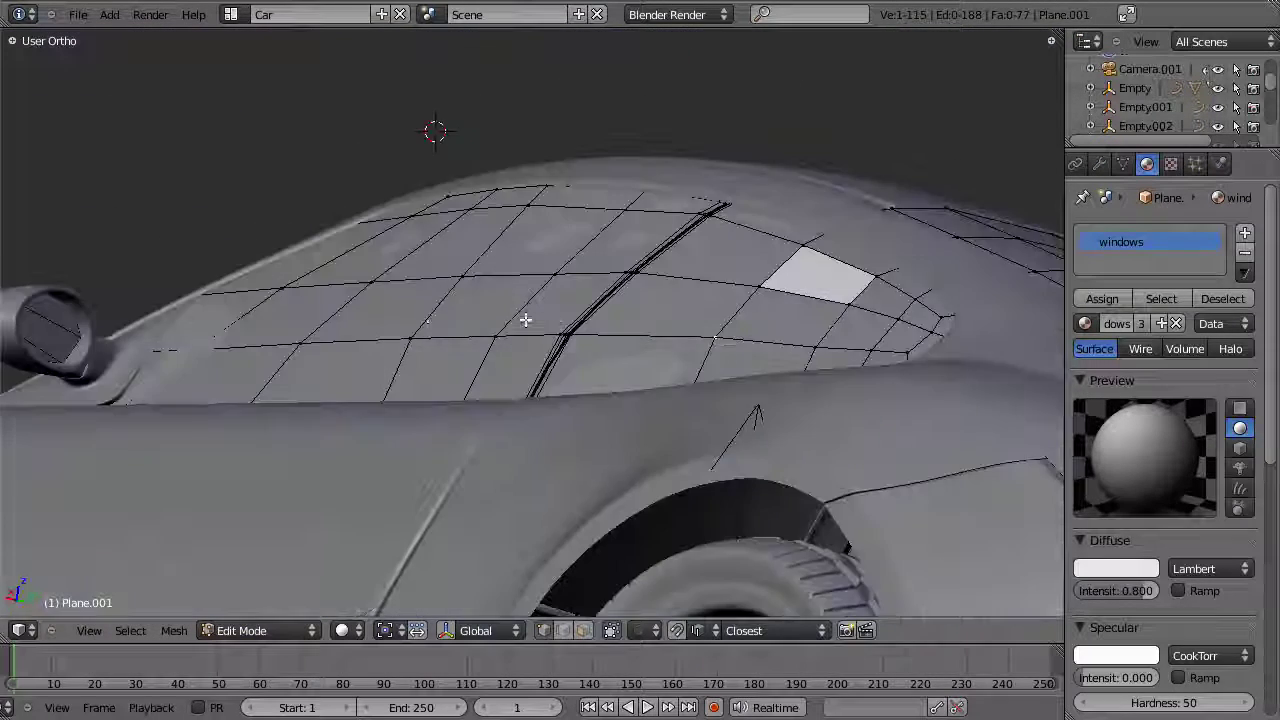
pyautogui.hotkey('ctrl', 'Tab')
pyautogui.click(520, 360)
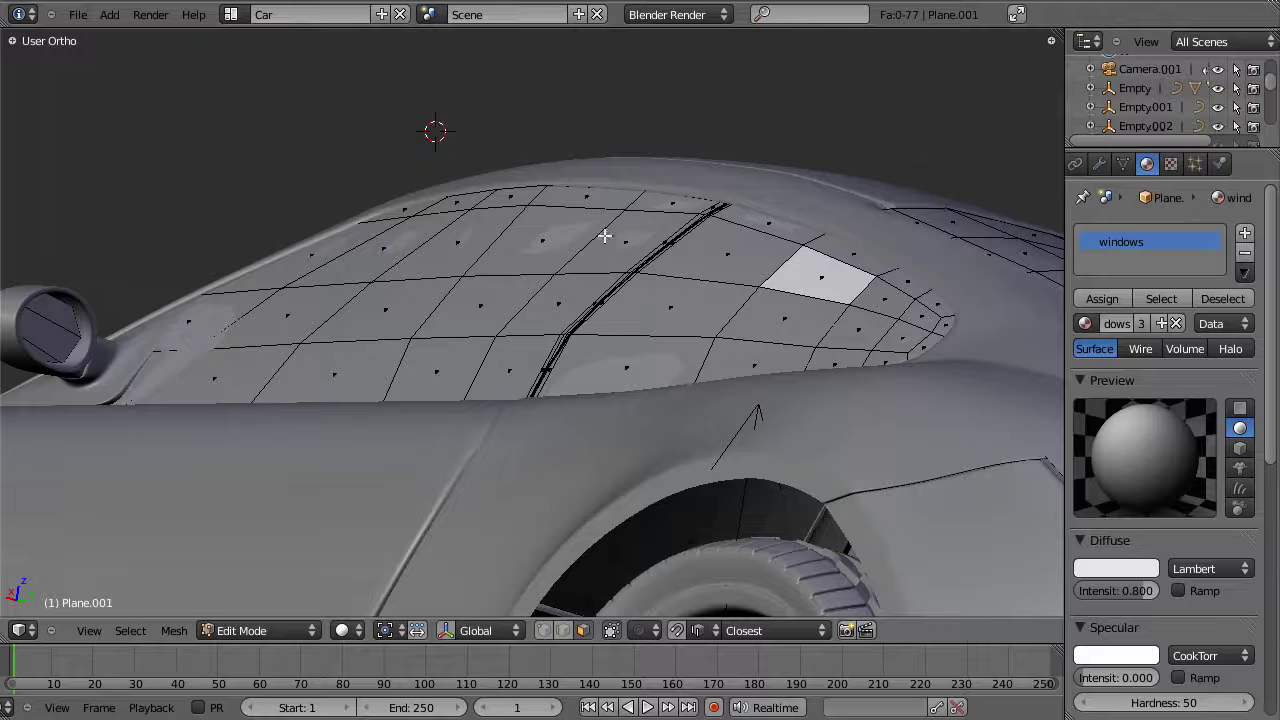
pyautogui.rightClick(565, 233)
pyautogui.keyDown('shift'); pyautogui.rightClick(450, 234); pyautogui.keyUp('shift')
pyautogui.keyDown('shift'); pyautogui.rightClick(395, 240); pyautogui.keyUp('shift')
pyautogui.moveTo(434, 254); pyautogui.dragTo(537, 412, button='middle')
pyautogui.press('w')
pyautogui.click(538, 399)
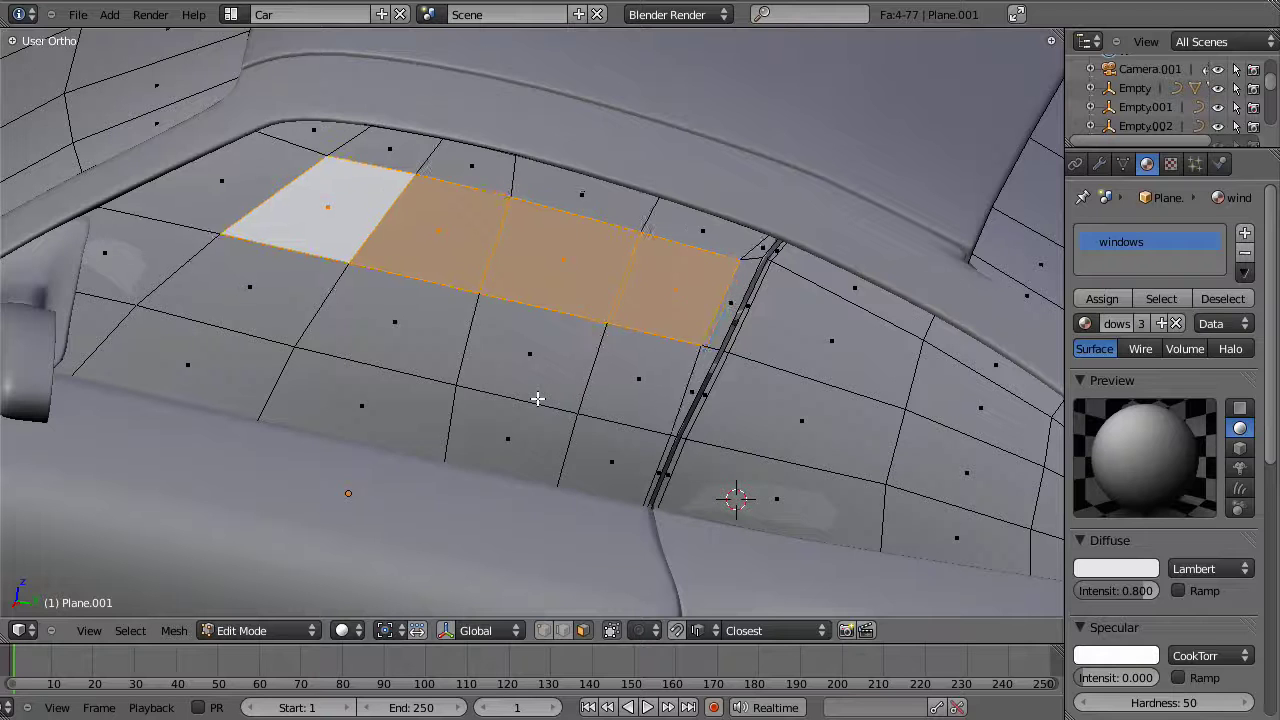
# Step: Switch to vertex selection and edge-slide the front window's upper rear edge by about 0.3 toward the pillar
pyautogui.hotkey('ctrl', 'Tab')
pyautogui.click(535, 357)
pyautogui.press('a')
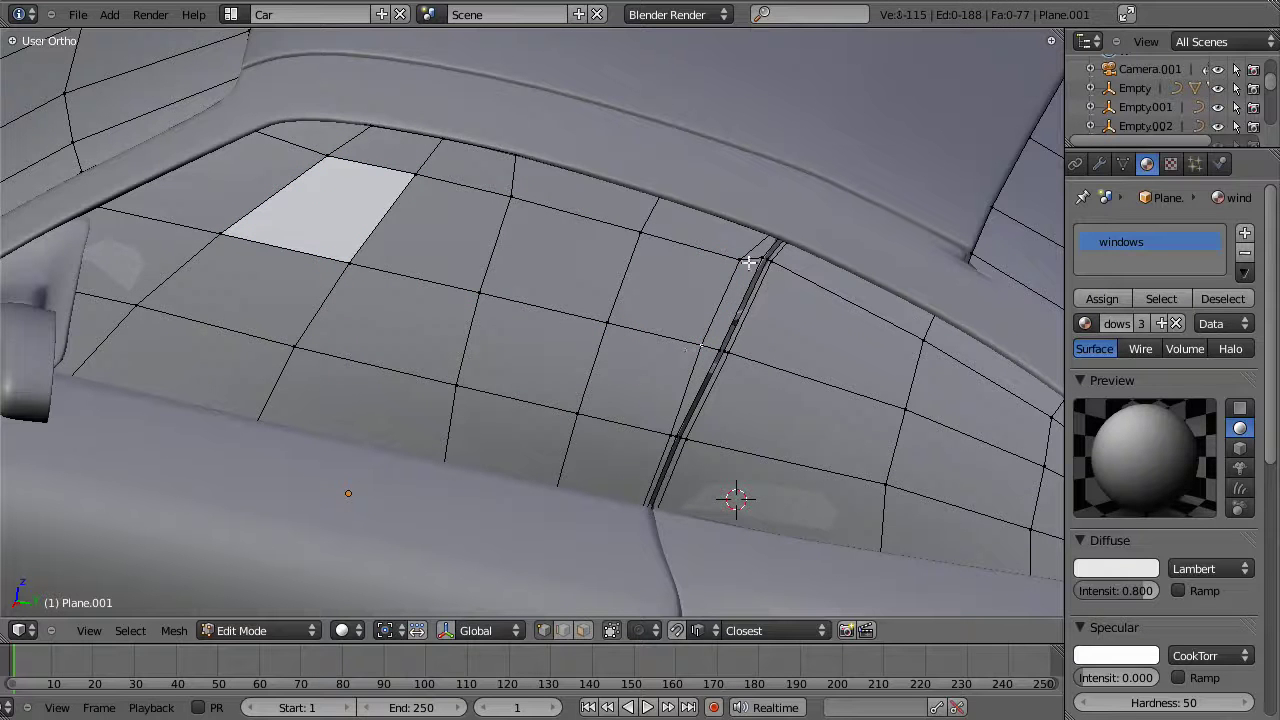
pyautogui.hotkey('ctrl', 'e')
pyautogui.click(737, 289)
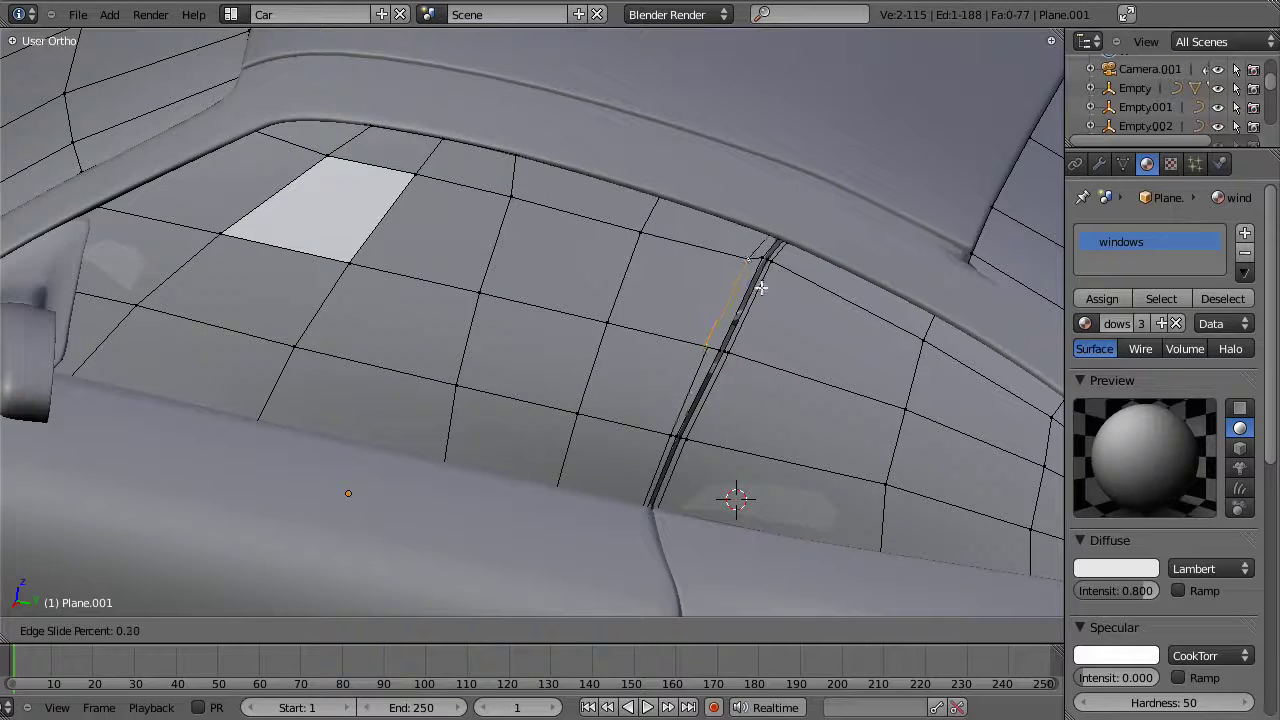
pyautogui.click(764, 299)
# Step: Leave Edit Mode and examine the windows from several angles and in side view, comparing them with the Porsche 911 GT3 RS reference photo
pyautogui.press('Tab')
pyautogui.scroll(-4, 541, 436)
pyautogui.moveTo(541, 436); pyautogui.dragTo(548, 486, button='middle')
pyautogui.scroll(-3, 548, 484)
pyautogui.moveTo(361, 423); pyautogui.dragTo(819, 381, button='middle')
pyautogui.scroll(3, 819, 381)
pyautogui.keyDown('shift'); pyautogui.moveTo(646, 397); pyautogui.dragTo(468, 462, button='middle'); pyautogui.keyUp('shift')
pyautogui.scroll(3, 742, 434)
pyautogui.press('KP_3')
pyautogui.hotkey('alt', 'Tab')
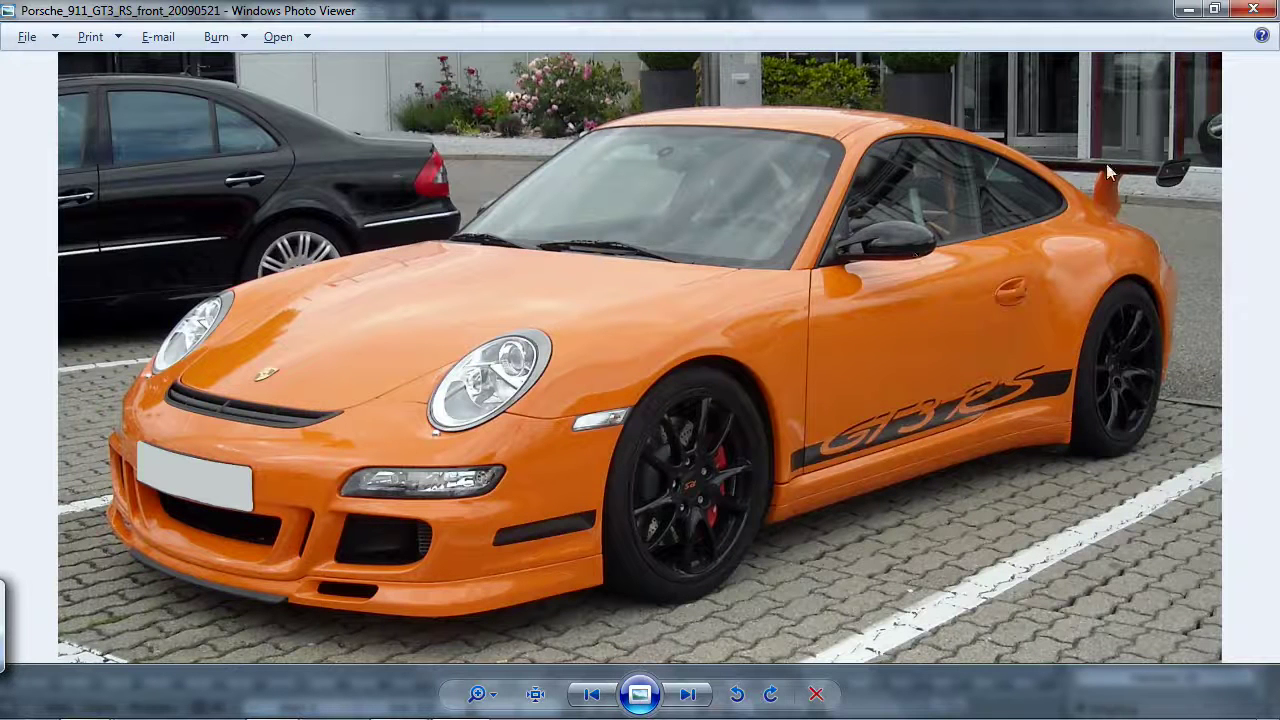
pyautogui.hotkey('alt', 'Tab')
pyautogui.scroll(-3, 820, 354)
pyautogui.scroll(2, 882, 370)
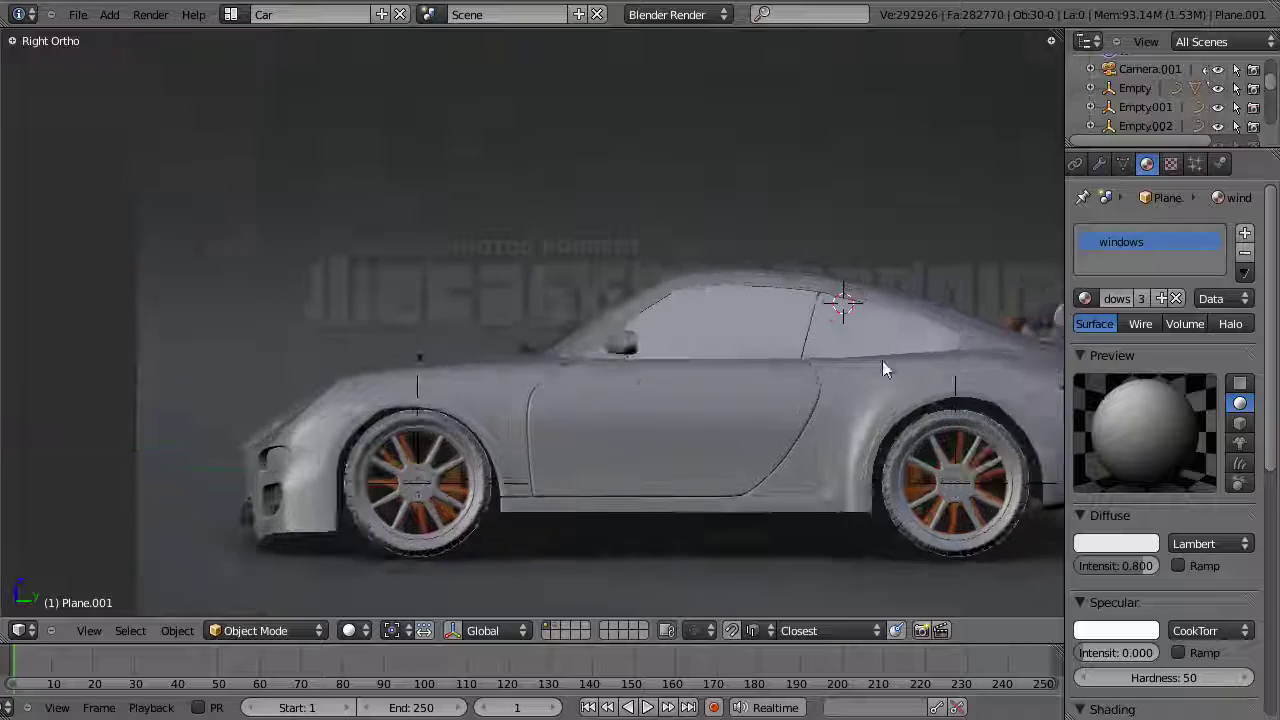
# Step: Select the car body, enter Edit Mode and select the edge loop running along the side window opening
pyautogui.scroll(2, 882, 370)
pyautogui.rightClick(955, 423)
pyautogui.moveTo(963, 423)
pyautogui.keyDown('shift'); pyautogui.mouseDown(button='middle')
pyautogui.moveTo(710, 440)
pyautogui.moveTo(785, 465)
pyautogui.moveTo(829, 463)
pyautogui.mouseUp(button='middle'); pyautogui.keyUp('shift')
pyautogui.press('Tab')
pyautogui.scroll(4, 899, 385)
pyautogui.press('z')
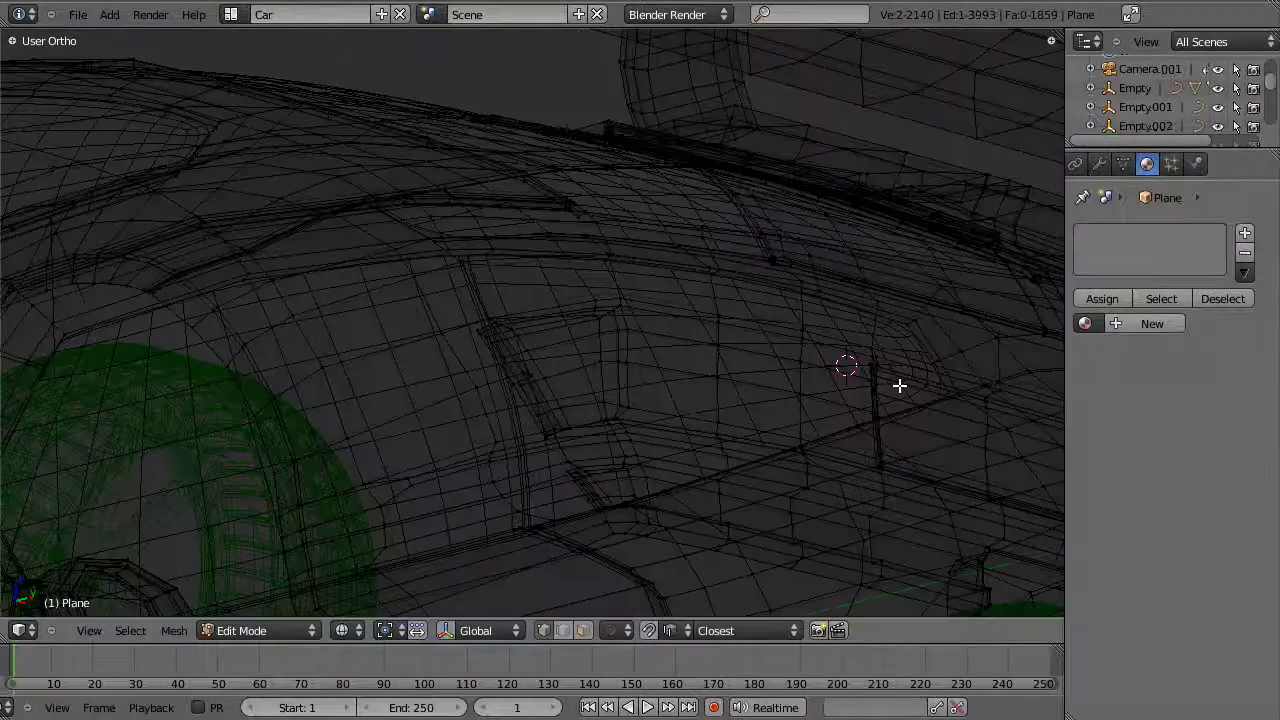
pyautogui.scroll(2, 900, 386)
pyautogui.press('z')
pyautogui.keyDown('shift'); pyautogui.moveTo(894, 400); pyautogui.dragTo(683, 355, button='middle'); pyautogui.keyUp('shift')
pyautogui.keyDown('alt'); pyautogui.rightClick(886, 317); pyautogui.keyUp('alt')
# Step: Use box selection in wireframe display to trim excess vertices from the selected window loop
pyautogui.press('z')
pyautogui.moveTo(886, 317)
pyautogui.mouseDown(button='middle')
pyautogui.moveTo(563, 440)
pyautogui.moveTo(520, 369)
pyautogui.moveTo(671, 526)
pyautogui.moveTo(737, 572)
pyautogui.moveTo(1227, 407)
pyautogui.mouseUp(button='middle')
pyautogui.press('b')
pyautogui.scroll(-4, 800, 578)
pyautogui.press('b')
pyautogui.moveTo(680, 346); pyautogui.dragTo(1100, 585, button='middle')
pyautogui.press('b')
pyautogui.moveTo(500, 416); pyautogui.dragTo(918, 537, button='middle')
pyautogui.keyDown('shift'); pyautogui.moveTo(784, 302); pyautogui.dragTo(697, 486, button='middle'); pyautogui.keyUp('shift')
pyautogui.scroll(4, 670, 456)
pyautogui.moveTo(808, 292); pyautogui.dragTo(843, 306, button='middle')
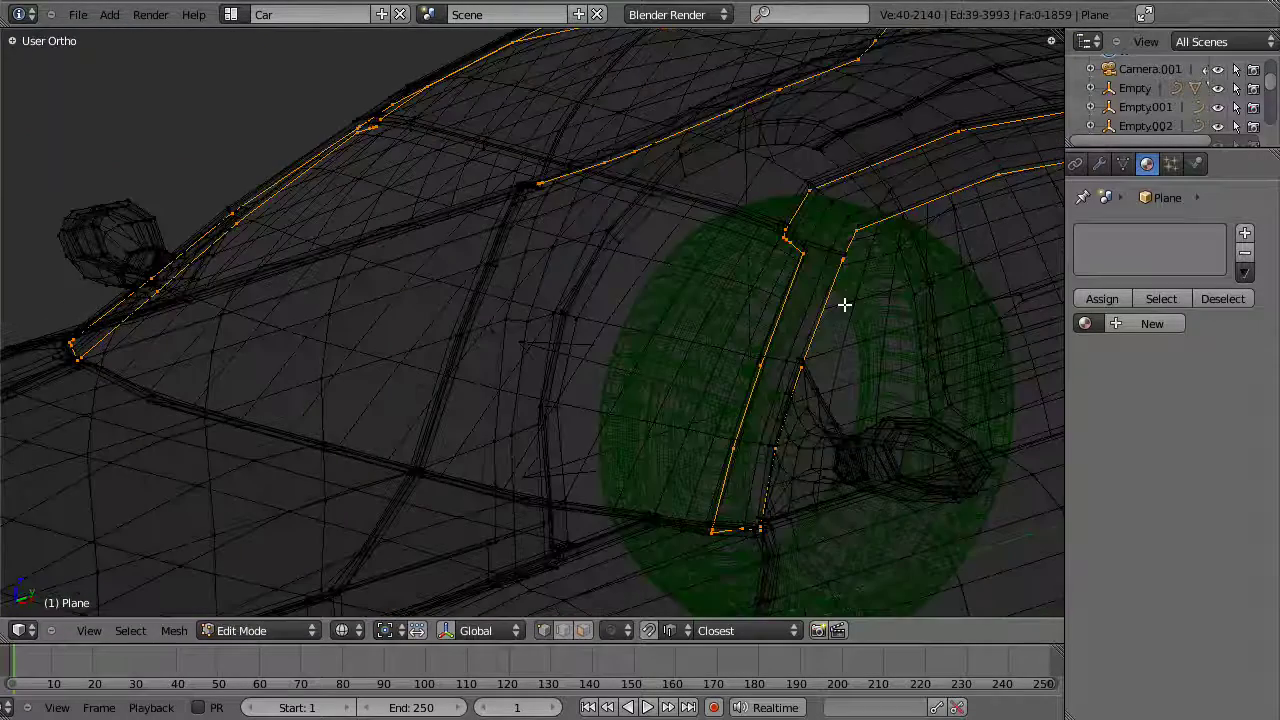
# Step: Deselect the vertices along the roof line and windshield pillar with circle selection, keeping the side window border selected
pyautogui.moveTo(812, 290); pyautogui.dragTo(812, 290)
pyautogui.press('a')
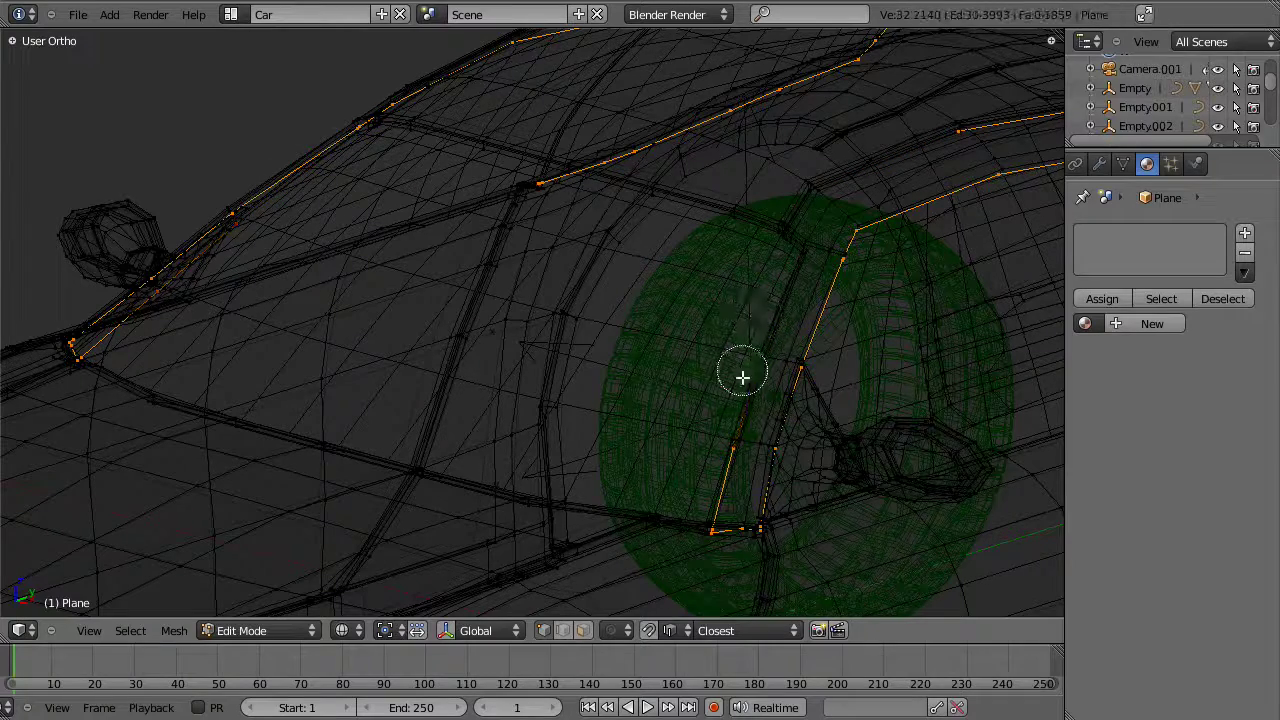
pyautogui.keyDown('shift'); pyautogui.rightClick(757, 532); pyautogui.keyUp('shift')
pyautogui.press('z')
pyautogui.scroll(-2, 840, 320)
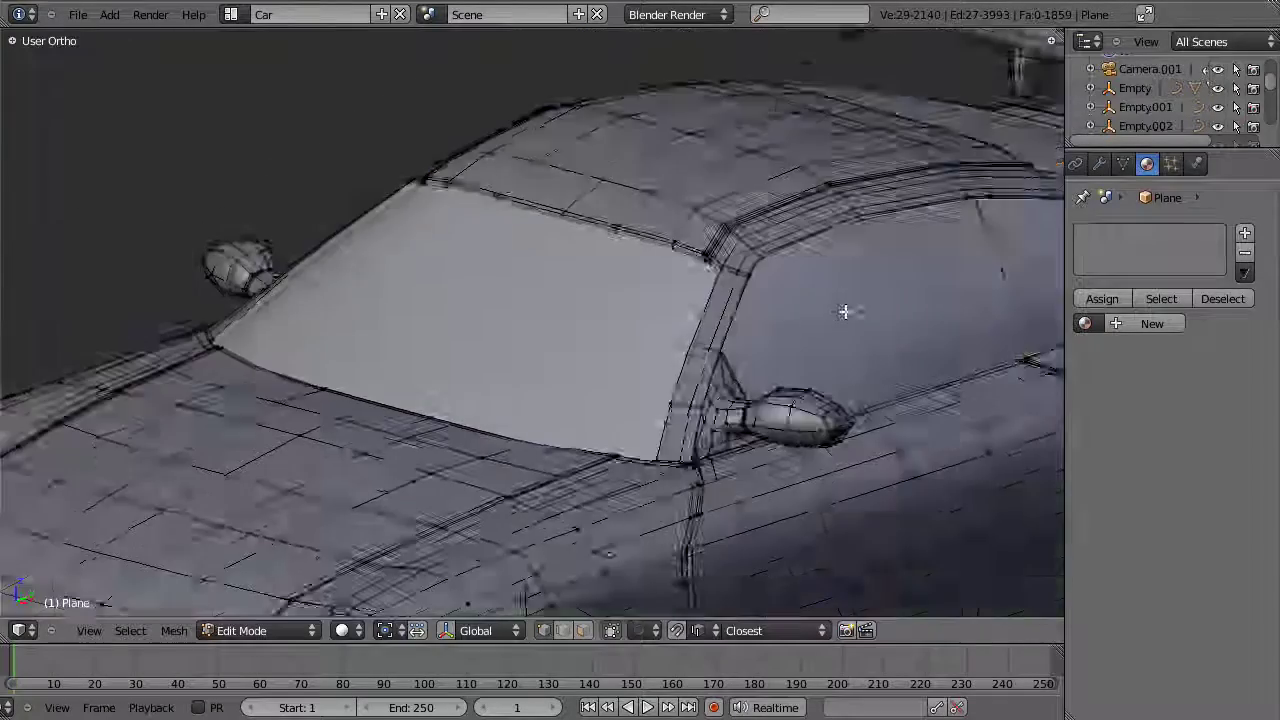
pyautogui.keyDown('shift'); pyautogui.moveTo(857, 243); pyautogui.dragTo(677, 366, button='middle'); pyautogui.keyUp('shift')
pyautogui.press('z')
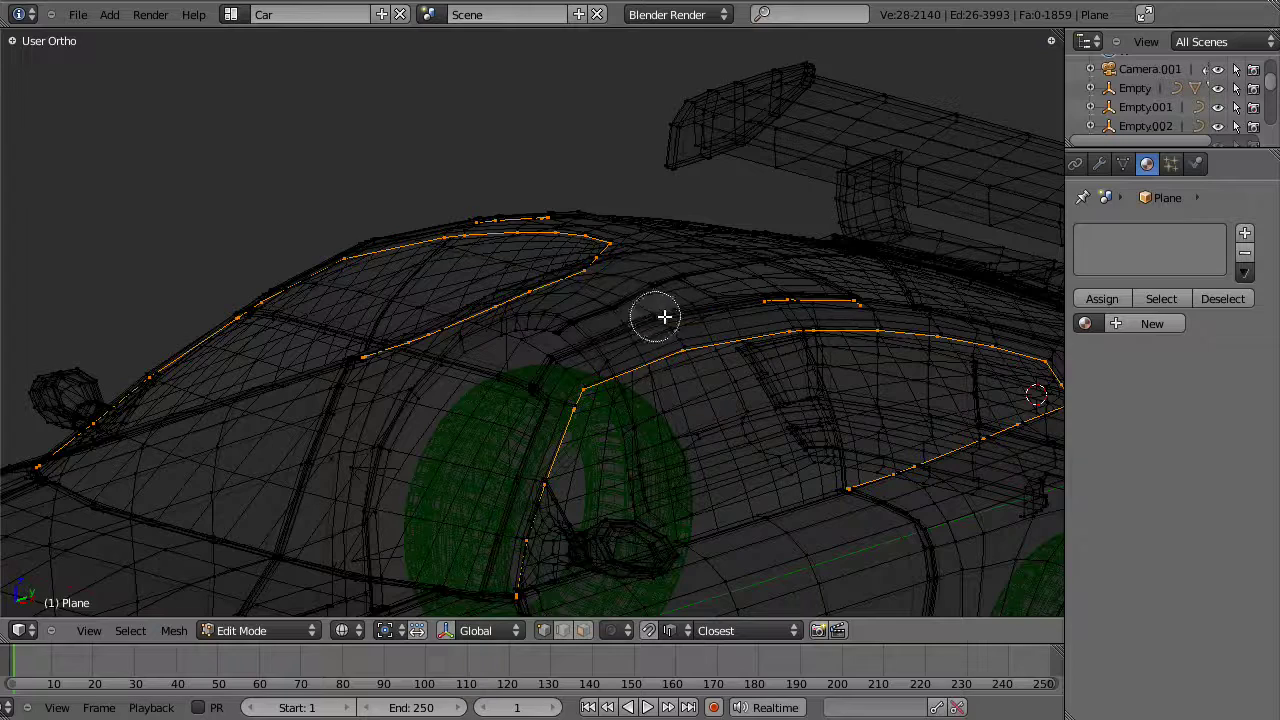
# Step: Refine the side window border selection around the corner where the door's rear edge meets the window sill
pyautogui.press('z')
pyautogui.moveTo(671, 486)
pyautogui.mouseDown(button='middle')
pyautogui.moveTo(714, 409)
pyautogui.moveTo(648, 468)
pyautogui.mouseUp(button='middle')
pyautogui.scroll(4, 651, 455)
pyautogui.scroll(3, 651, 455)
pyautogui.press('z')
pyautogui.moveTo(694, 426)
pyautogui.mouseDown(button='middle')
pyautogui.moveTo(631, 374)
pyautogui.moveTo(671, 460)
pyautogui.moveTo(871, 349)
pyautogui.moveTo(737, 380)
pyautogui.moveTo(666, 434)
pyautogui.moveTo(807, 428)
pyautogui.moveTo(797, 486)
pyautogui.moveTo(678, 420)
pyautogui.mouseUp(button='middle')
pyautogui.press('z')
pyautogui.press('z')
pyautogui.scroll(-5, 811, 418)
pyautogui.press('z')
pyautogui.press('z')
pyautogui.scroll(6, 596, 361)
pyautogui.scroll(4, 678, 420)
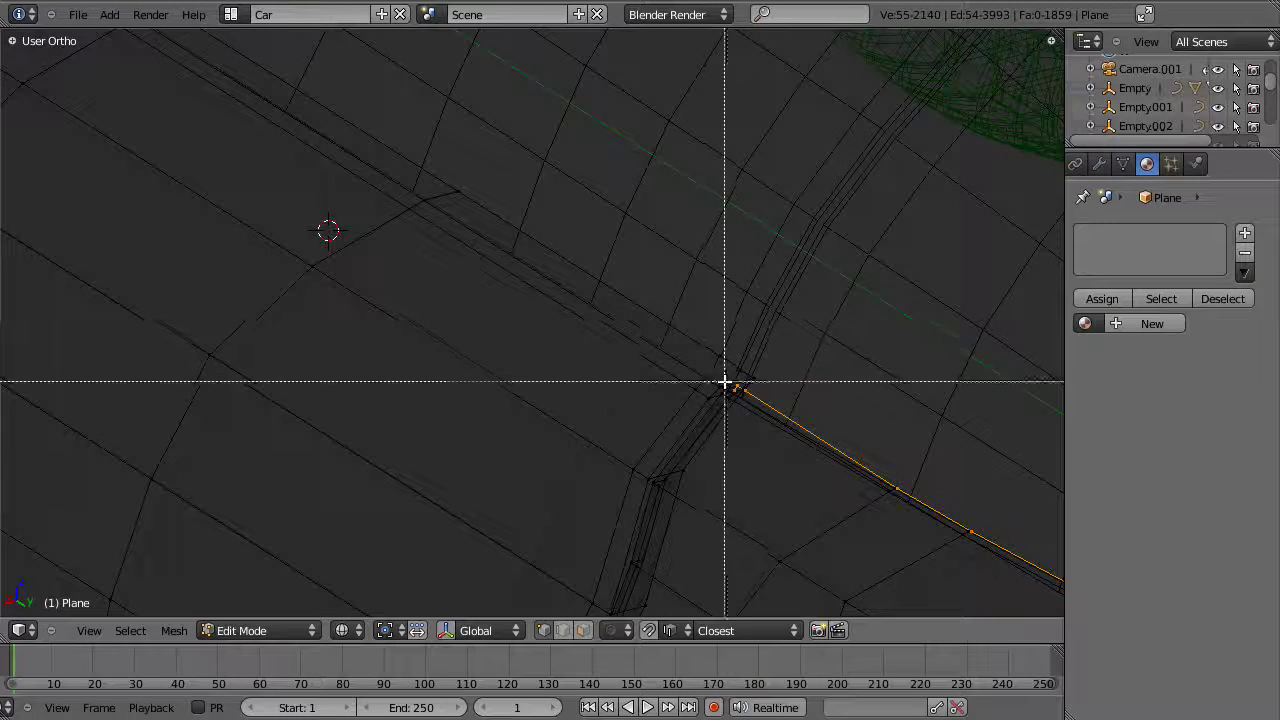
pyautogui.moveTo(723, 383); pyautogui.dragTo(744, 423, button='middle')
# Step: Clean up the window border selection at the front lower corner beside the side mirror
pyautogui.scroll(-4, 643, 371)
pyautogui.keyDown('shift'); pyautogui.moveTo(419, 162); pyautogui.dragTo(825, 283, button='middle'); pyautogui.keyUp('shift')
pyautogui.press('z')
pyautogui.moveTo(783, 211)
pyautogui.mouseDown(button='middle')
pyautogui.moveTo(631, 420)
pyautogui.moveTo(749, 446)
pyautogui.mouseUp(button='middle')
pyautogui.moveTo(553, 411)
pyautogui.keyDown('shift'); pyautogui.mouseDown(button='middle')
pyautogui.moveTo(973, 410)
pyautogui.moveTo(795, 332)
pyautogui.mouseUp(button='middle'); pyautogui.keyUp('shift')
pyautogui.press('z')
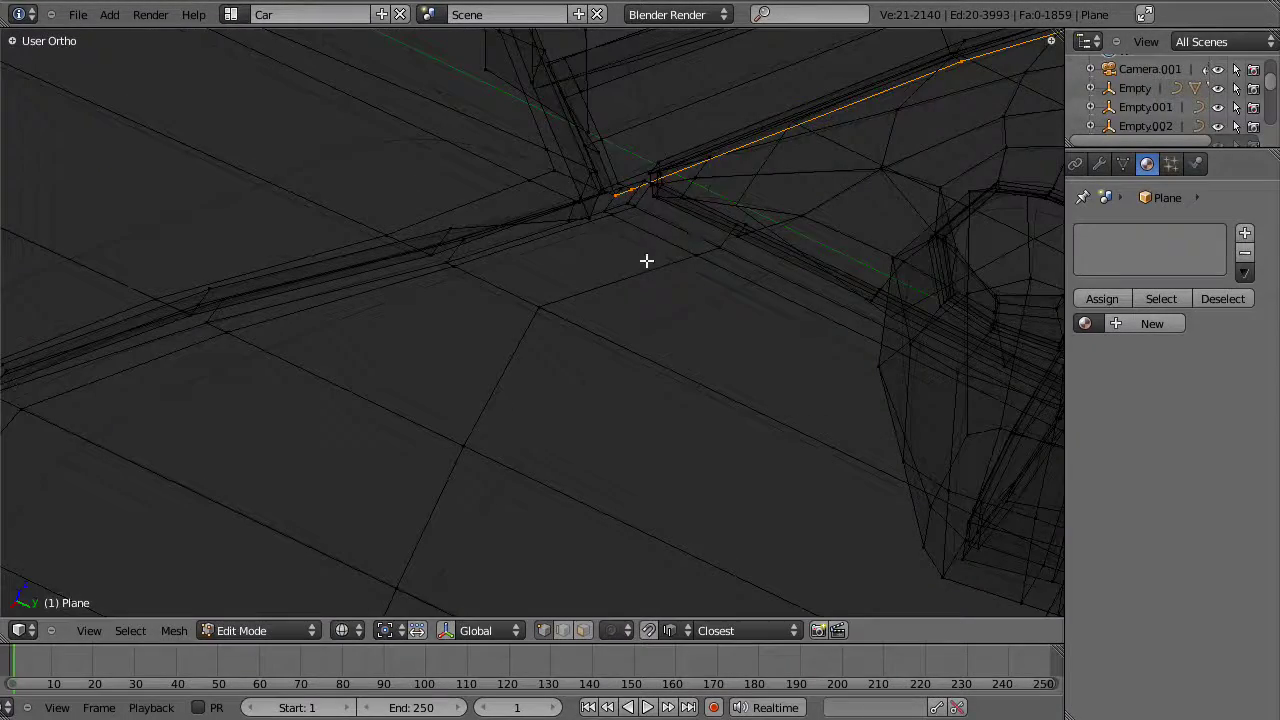
# Step: In right side view, extrude the window border edge in place and shrink it by about -0.009 with Shrink/Fatten
pyautogui.press('KP_3')
pyautogui.scroll(-10, 750, 265)
pyautogui.scroll(8, 694, 252)
pyautogui.keyDown('shift'); pyautogui.moveTo(925, 520); pyautogui.dragTo(863, 338, button='middle'); pyautogui.keyUp('shift')
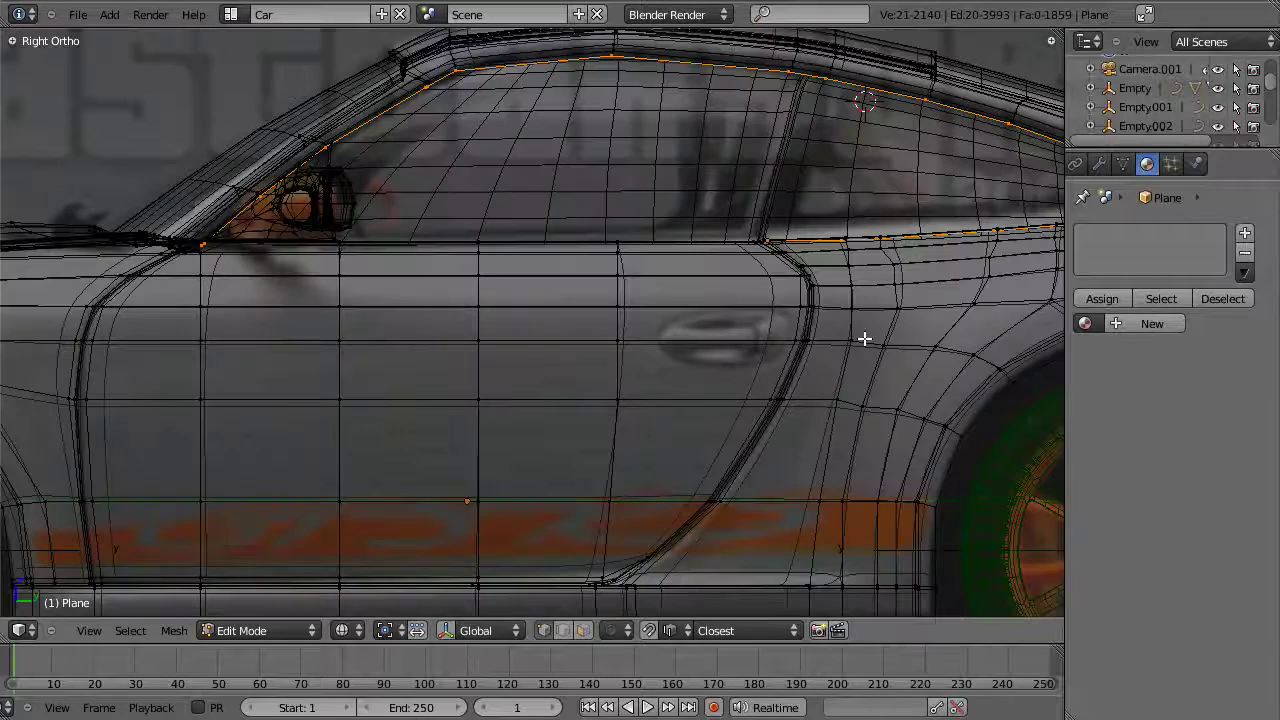
pyautogui.keyDown('shift'); pyautogui.moveTo(955, 373); pyautogui.dragTo(868, 436, button='middle'); pyautogui.keyUp('shift')
pyautogui.press('e')
pyautogui.rightClick(867, 435)
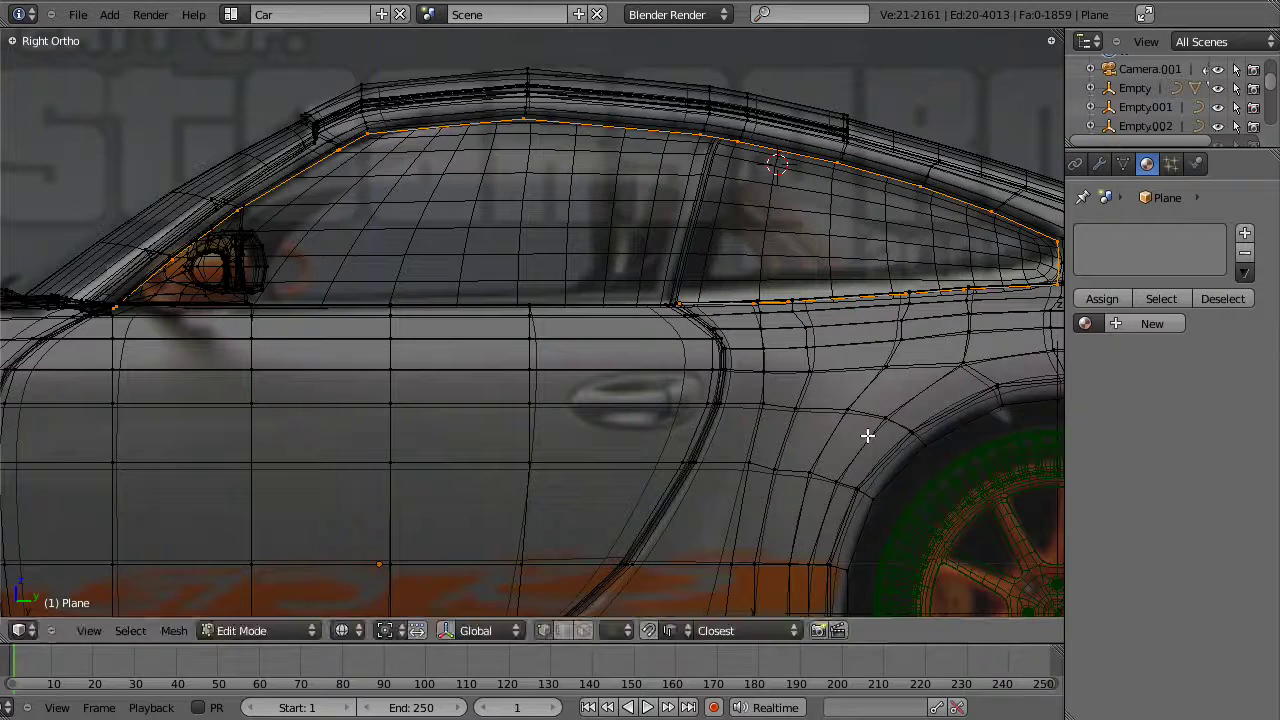
pyautogui.hotkey('alt', 's')
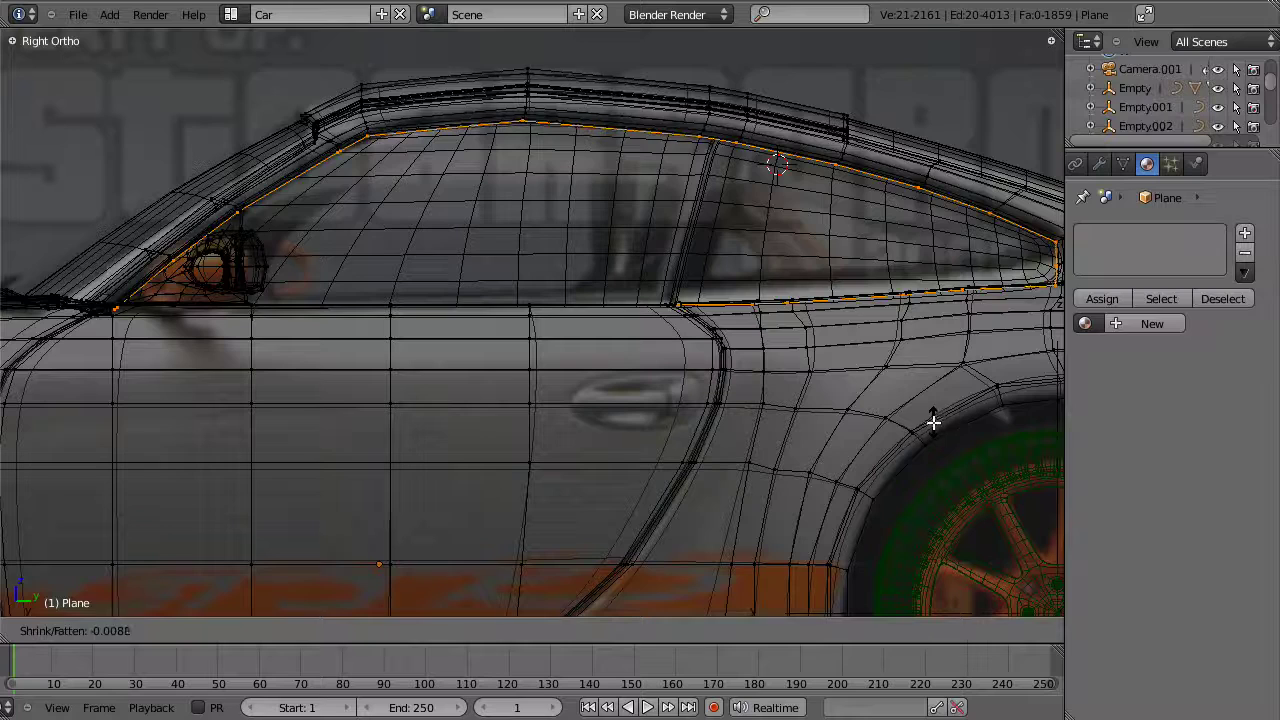
pyautogui.click(944, 404)
pyautogui.press('z')
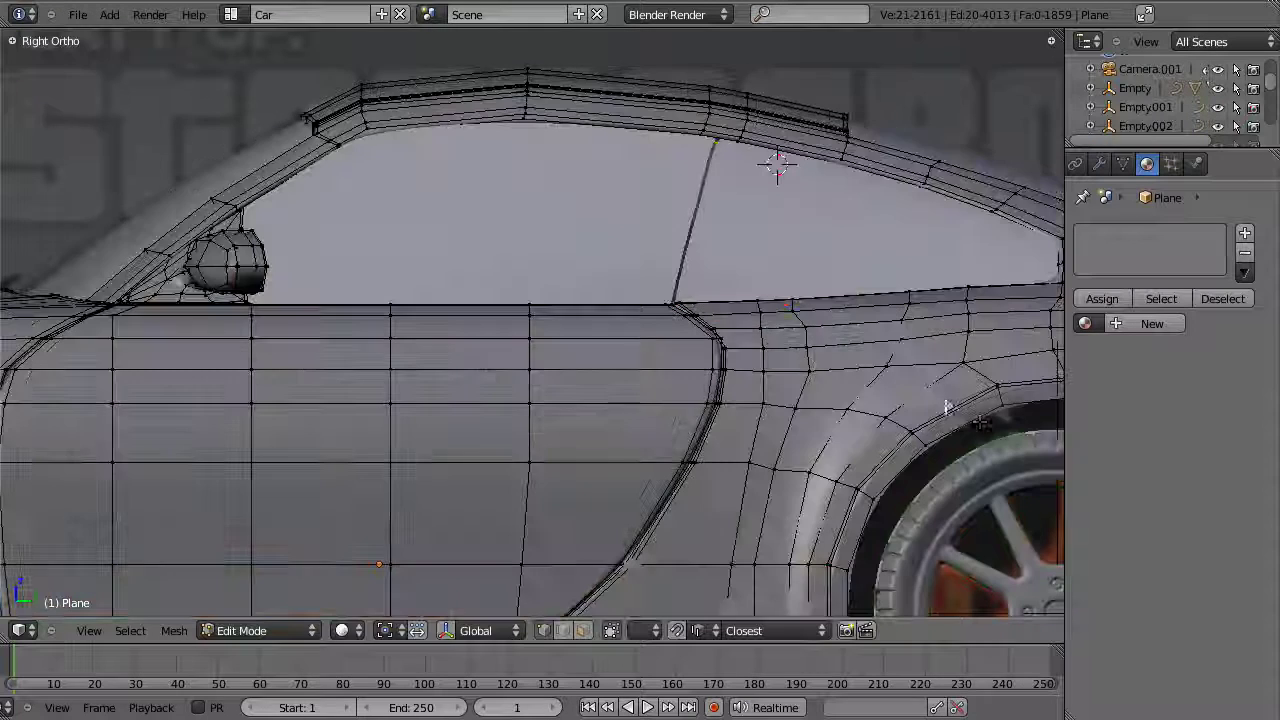
# Step: Extrude the window border edge again and move the new edge about 0.015 along global X
pyautogui.press('e')
pyautogui.rightClick(1000, 443)
pyautogui.press('z')
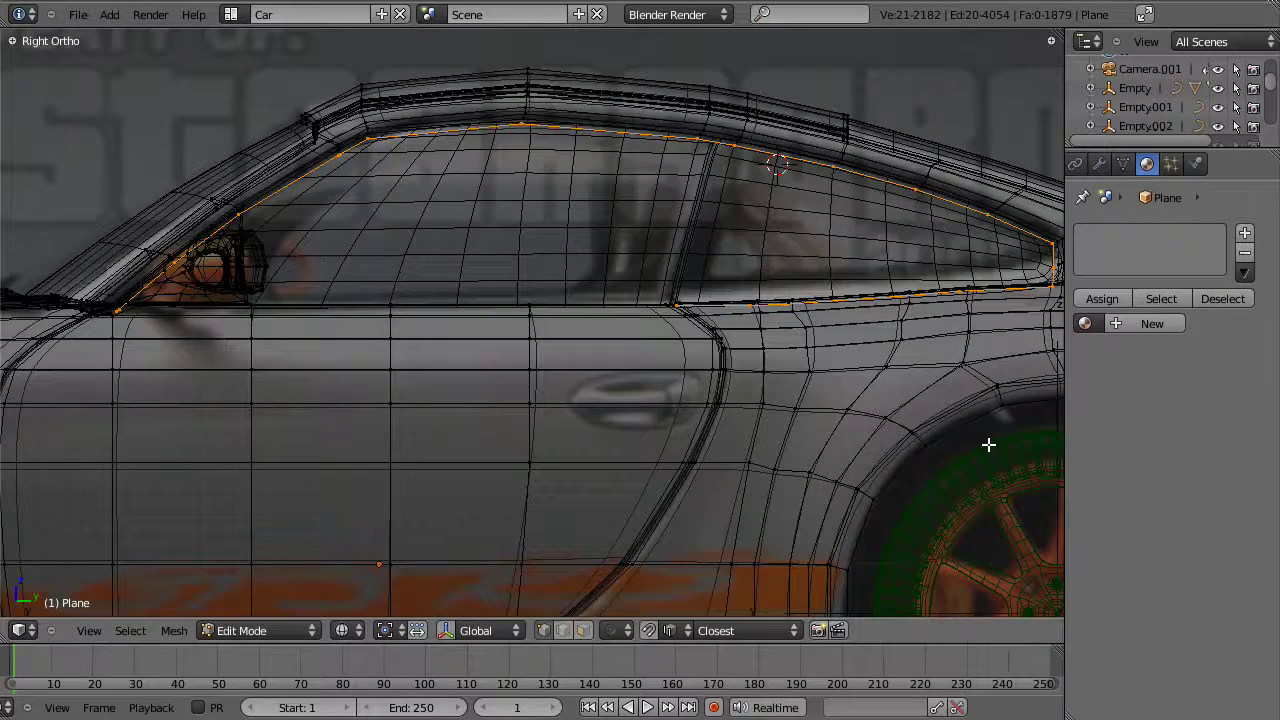
pyautogui.moveTo(798, 424); pyautogui.dragTo(840, 420, button='middle')
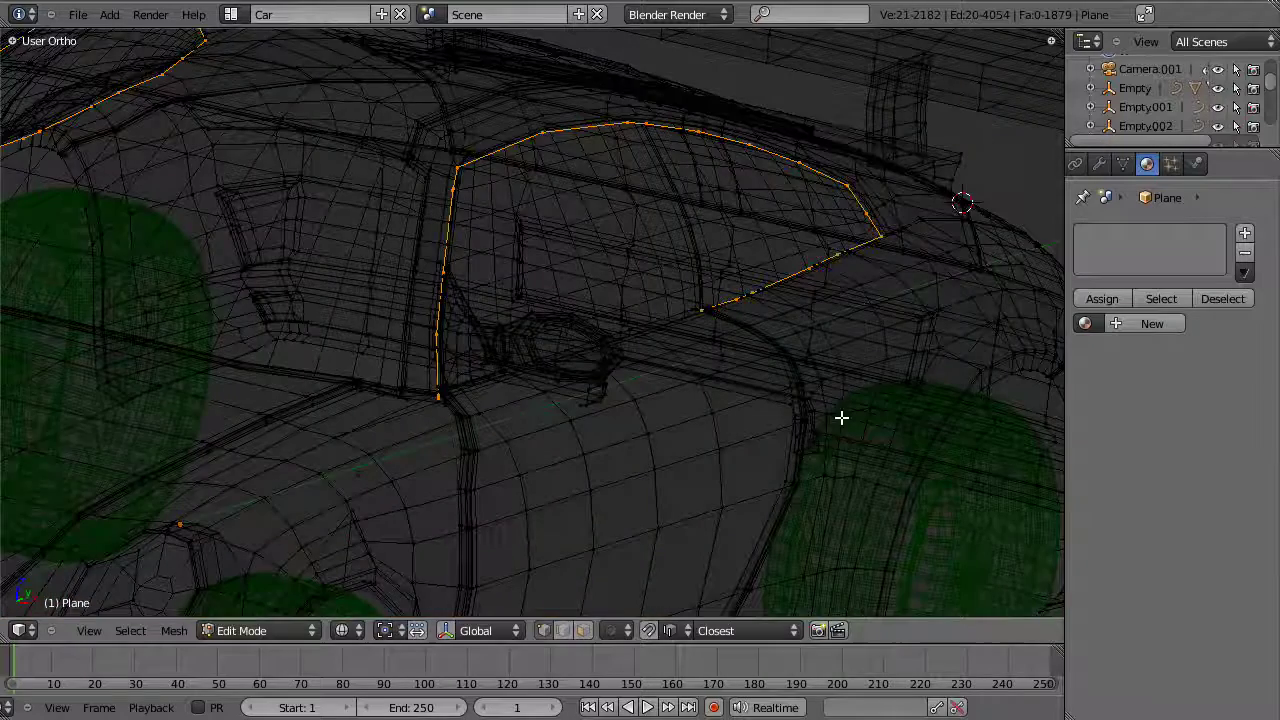
pyautogui.press('g')
pyautogui.press('x')
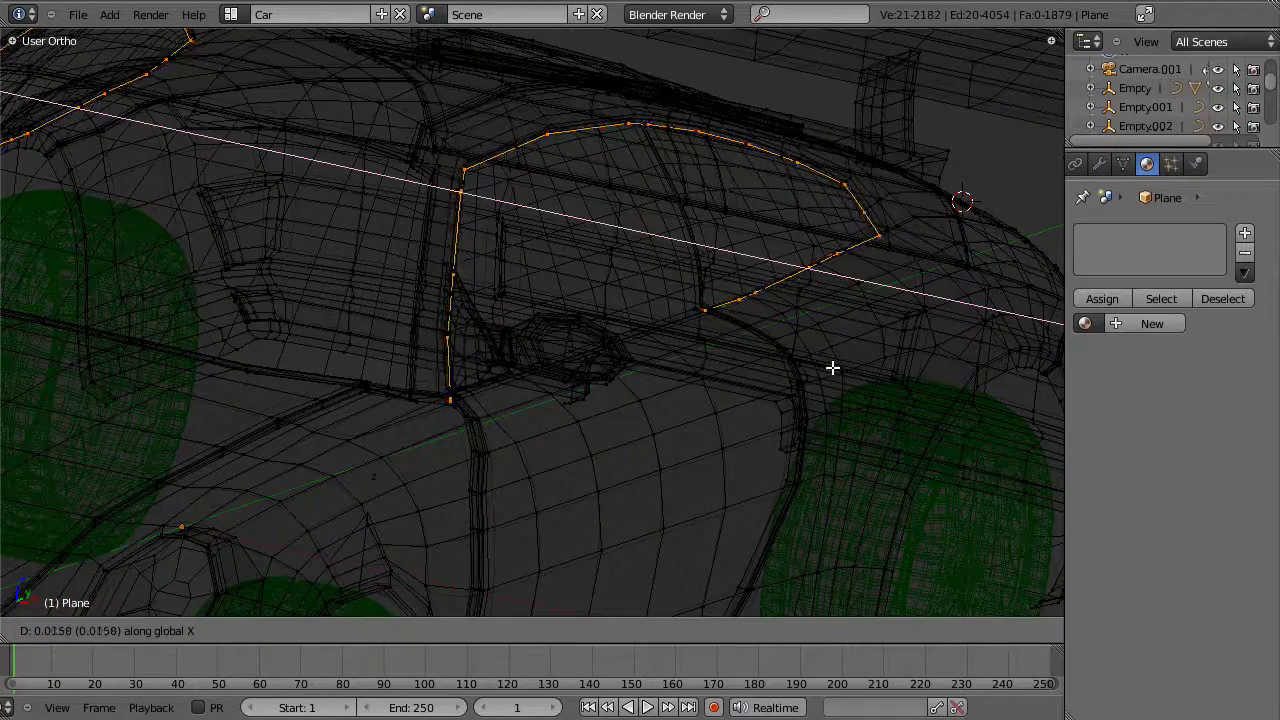
pyautogui.click(833, 368)
pyautogui.press('z')
# Step: Extrude the window border a third time in place and offset the new edge with Shrink/Fatten
pyautogui.press('e')
pyautogui.rightClick(894, 372)
pyautogui.hotkey('alt', 's')
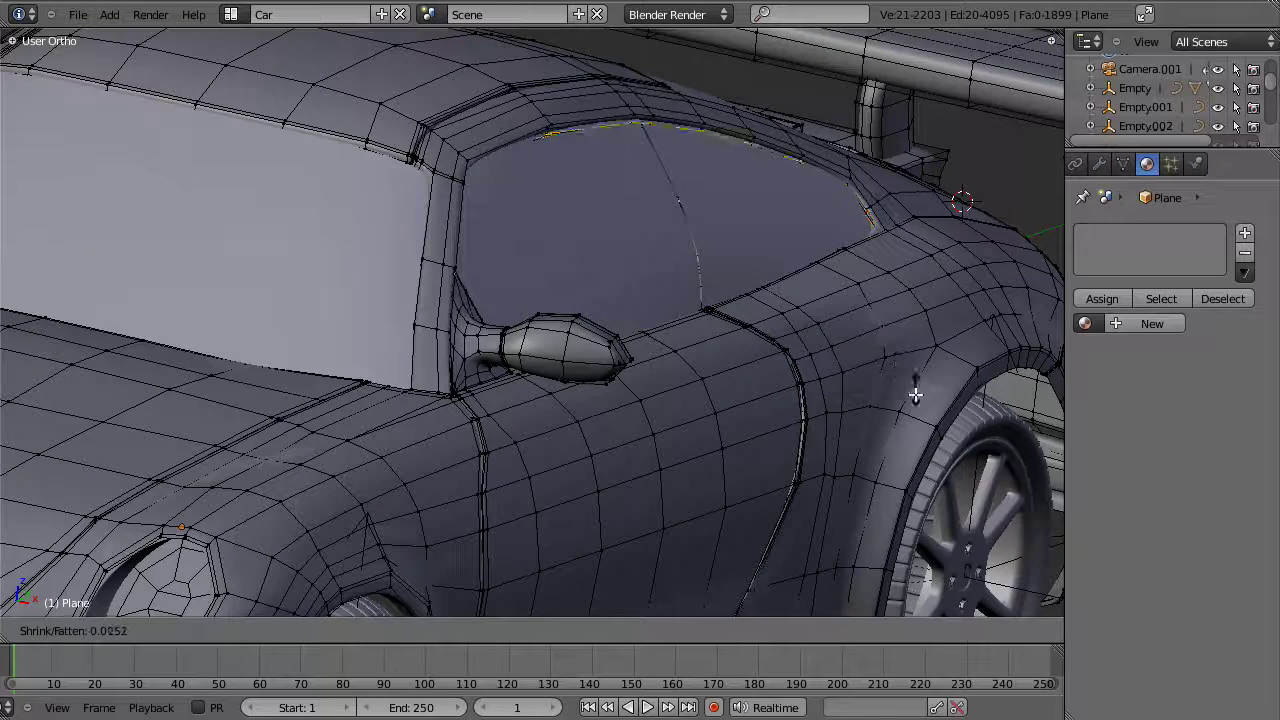
pyautogui.click(917, 401)
pyautogui.press('z')
pyautogui.moveTo(917, 401); pyautogui.dragTo(692, 390, button='middle')
pyautogui.press('z')
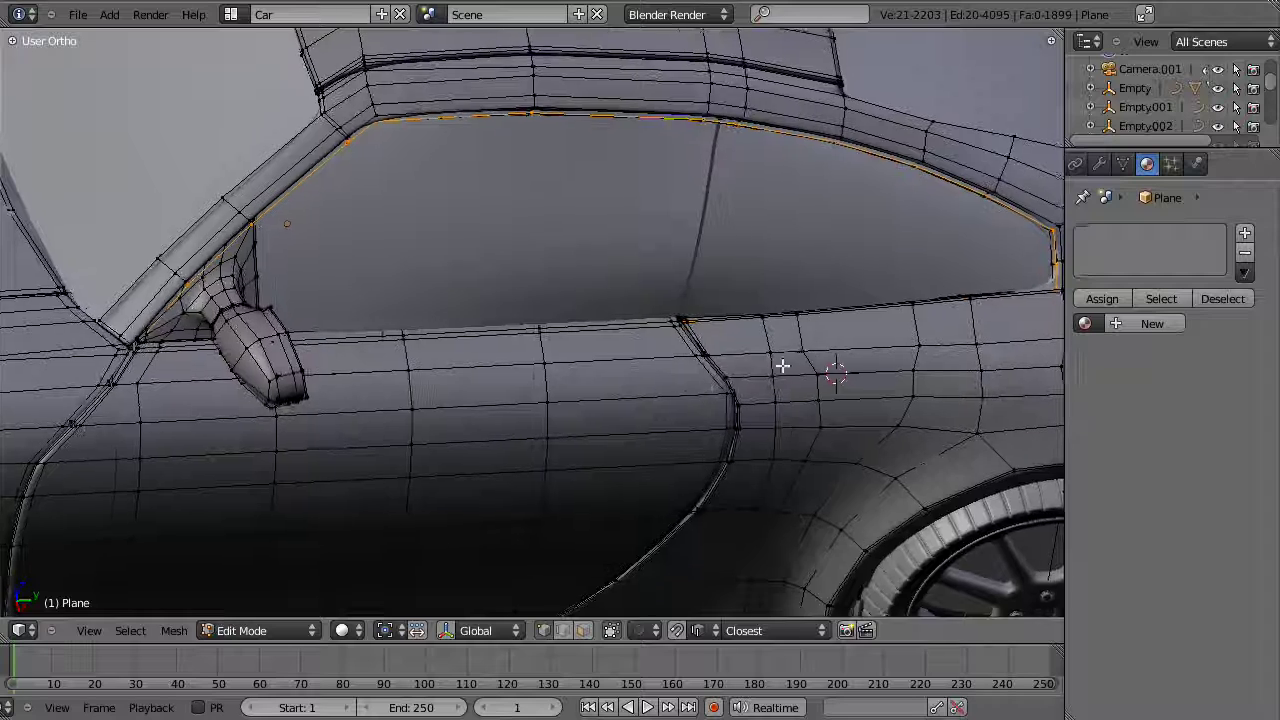
pyautogui.moveTo(783, 366); pyautogui.dragTo(777, 368, button='middle')
# Step: Scale the innermost window border edge slightly in right side view to fit the window outline
pyautogui.press('KP_3')
pyautogui.scroll(-6, 783, 384)
pyautogui.scroll(8, 717, 377)
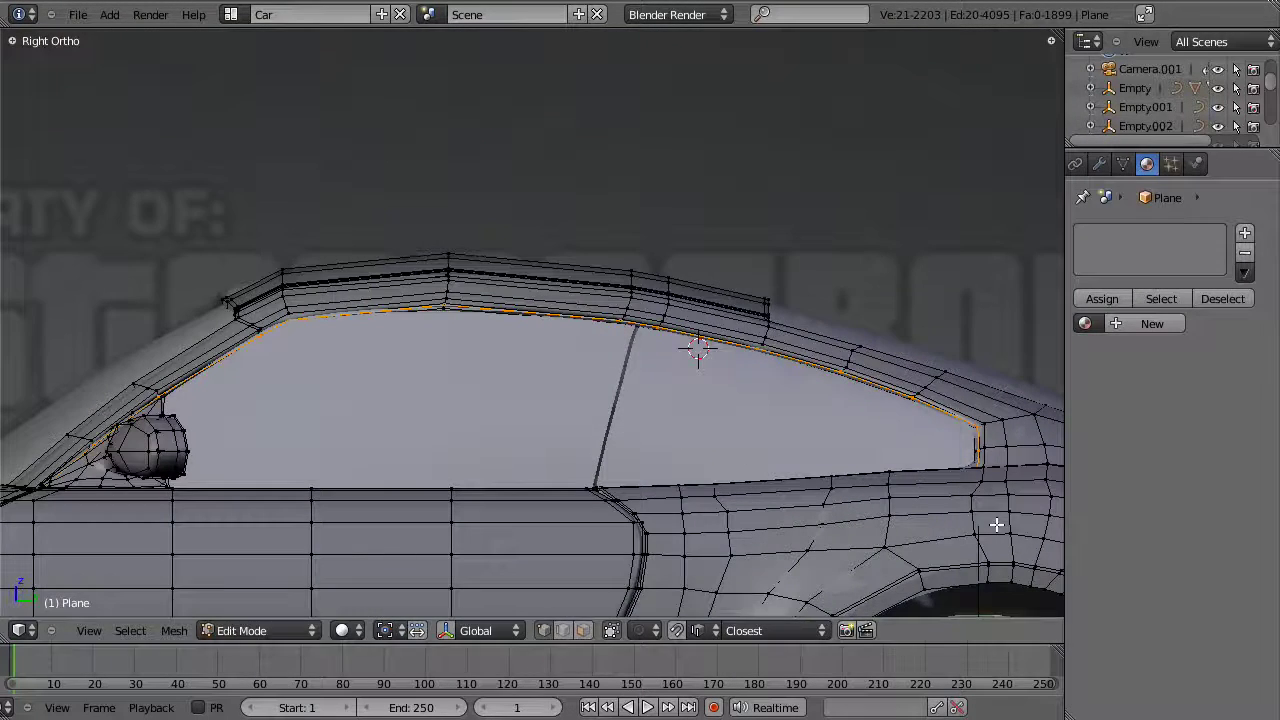
pyautogui.press('s')
pyautogui.click(999, 526)
# Step: Select the trim's edge loop at the rear corner of the side window and move it about 0.003 along global X
pyautogui.scroll(4, 669, 335)
pyautogui.keyDown('shift'); pyautogui.moveTo(901, 438); pyautogui.dragTo(646, 326, button='middle'); pyautogui.keyUp('shift')
pyautogui.scroll(5, 646, 326)
pyautogui.press('z')
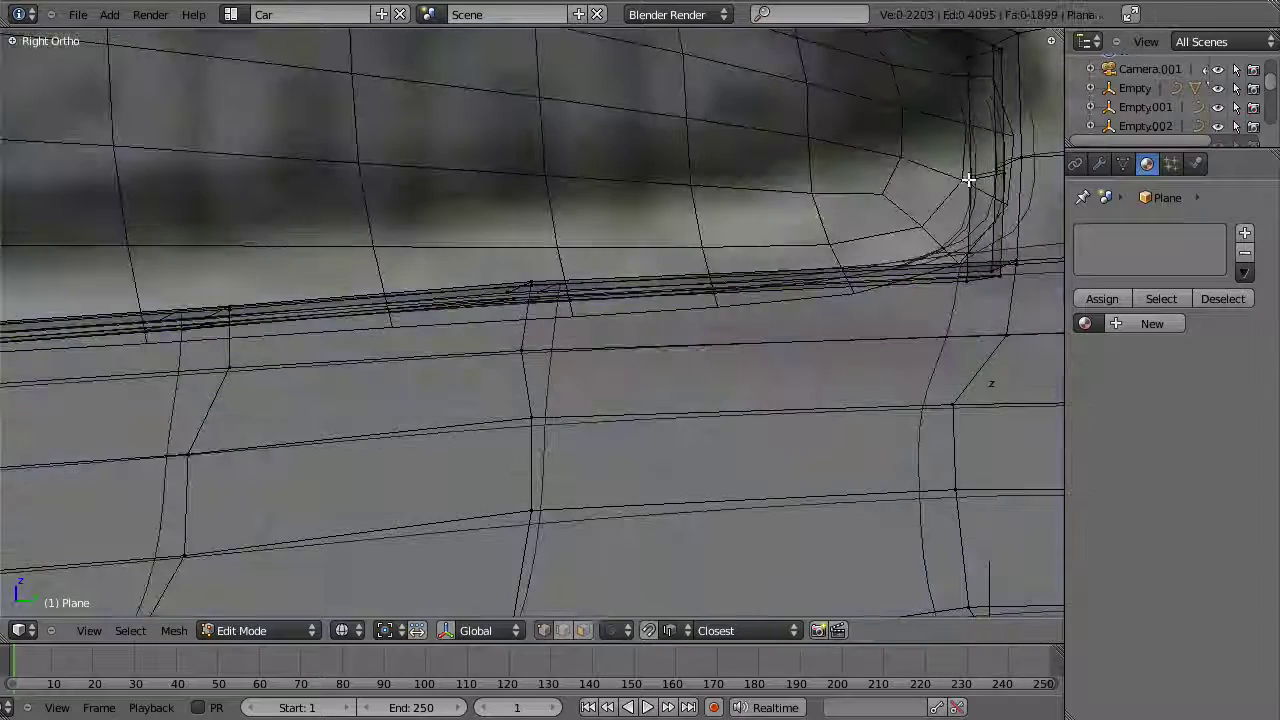
pyautogui.keyDown('alt'); pyautogui.rightClick(969, 180); pyautogui.keyUp('alt')
pyautogui.moveTo(923, 214)
pyautogui.mouseDown(button='middle')
pyautogui.moveTo(560, 343)
pyautogui.moveTo(623, 446)
pyautogui.moveTo(611, 294)
pyautogui.moveTo(649, 386)
pyautogui.moveTo(643, 340)
pyautogui.mouseUp(button='middle')
pyautogui.press('z')
pyautogui.moveTo(688, 294); pyautogui.dragTo(629, 351, button='middle')
pyautogui.press('a')
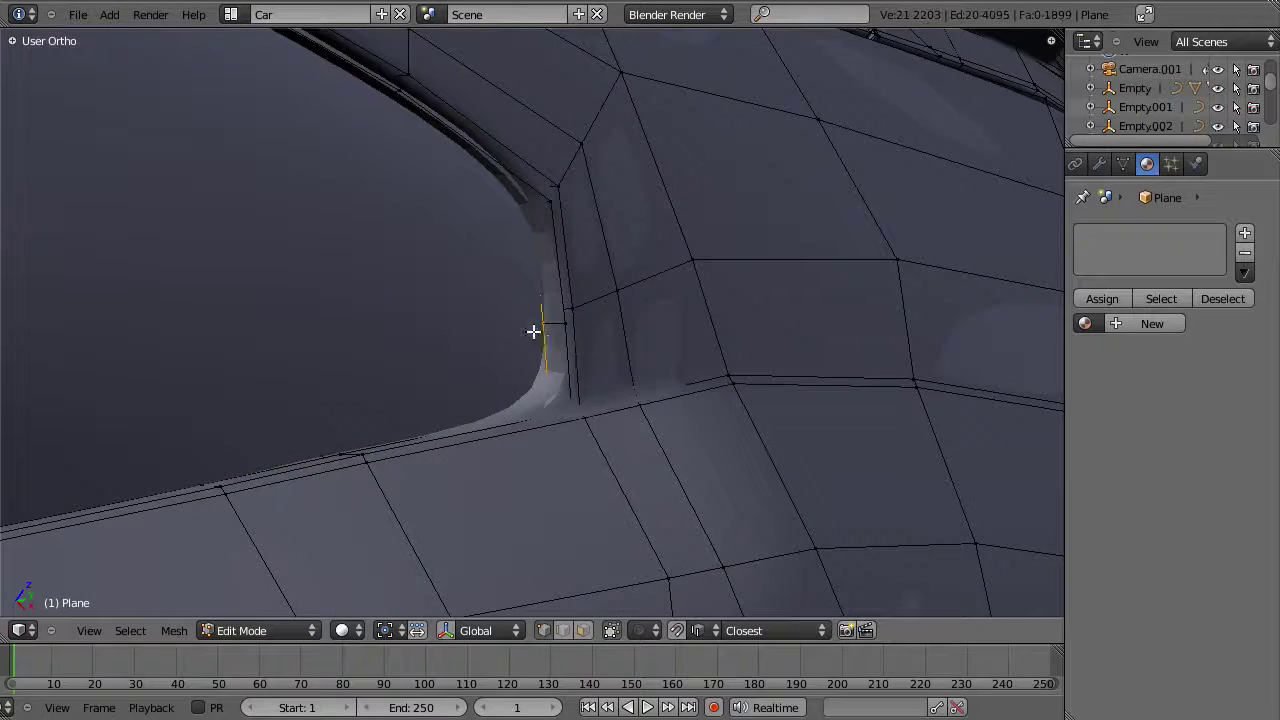
pyautogui.moveTo(533, 331); pyautogui.dragTo(582, 340, button='middle')
pyautogui.press('g')
pyautogui.press('x')
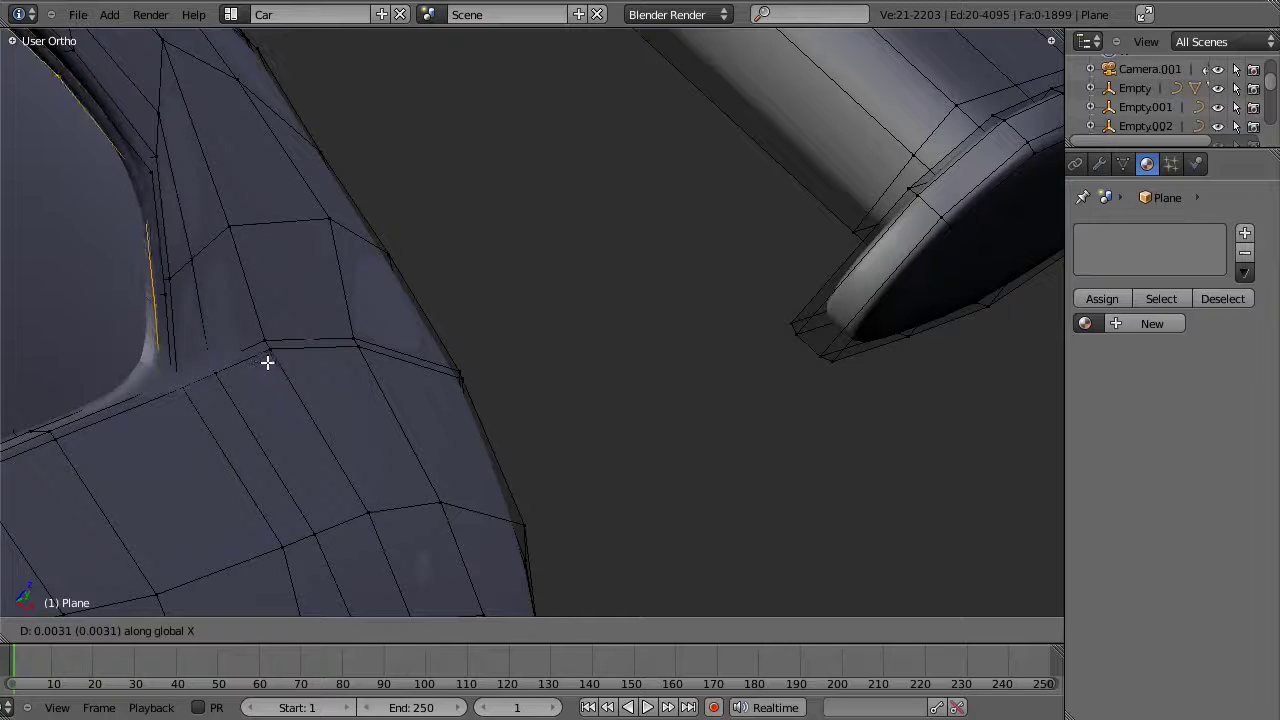
pyautogui.click(250, 365)
pyautogui.moveTo(246, 366); pyautogui.dragTo(580, 300, button='middle')
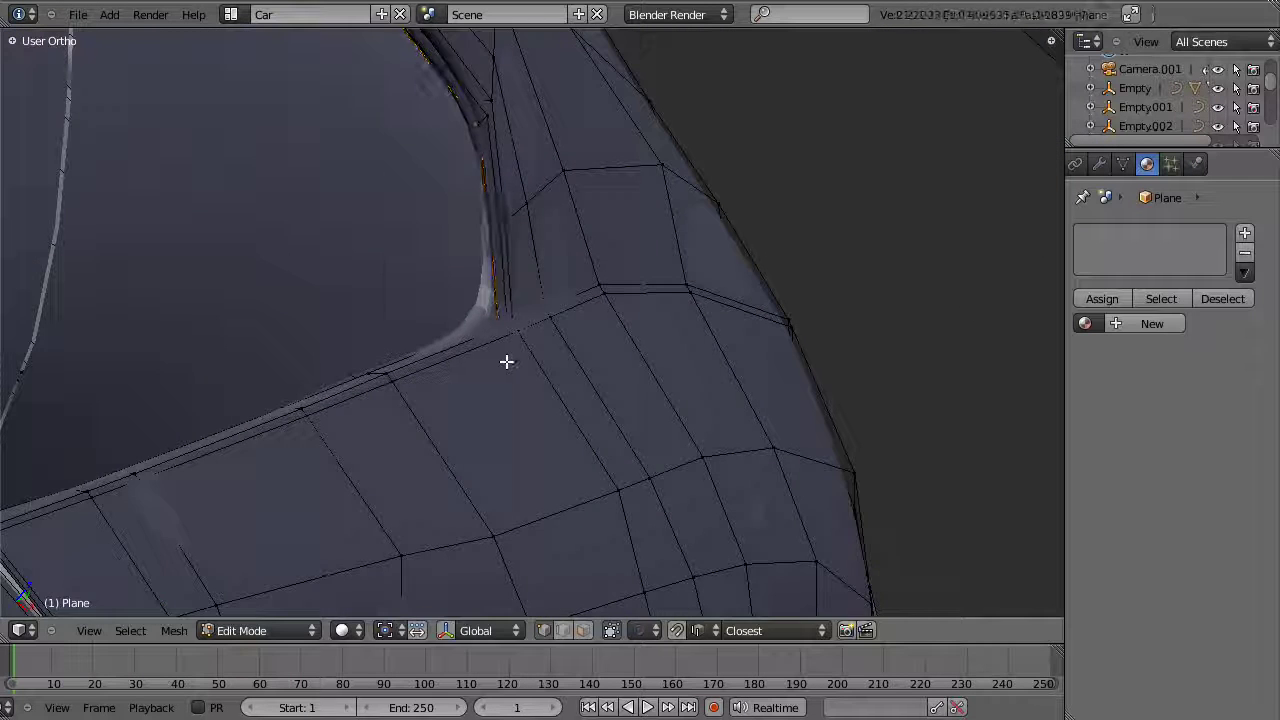
# Step: Select the whole body mesh, recalculate its normals and clear the selection
pyautogui.press('a')
pyautogui.press('w')
pyautogui.click(506, 362)
pyautogui.press('a')
# Step: Select the extruded trim faces around the side window and assign the existing "dark" material to them
pyautogui.press('z')
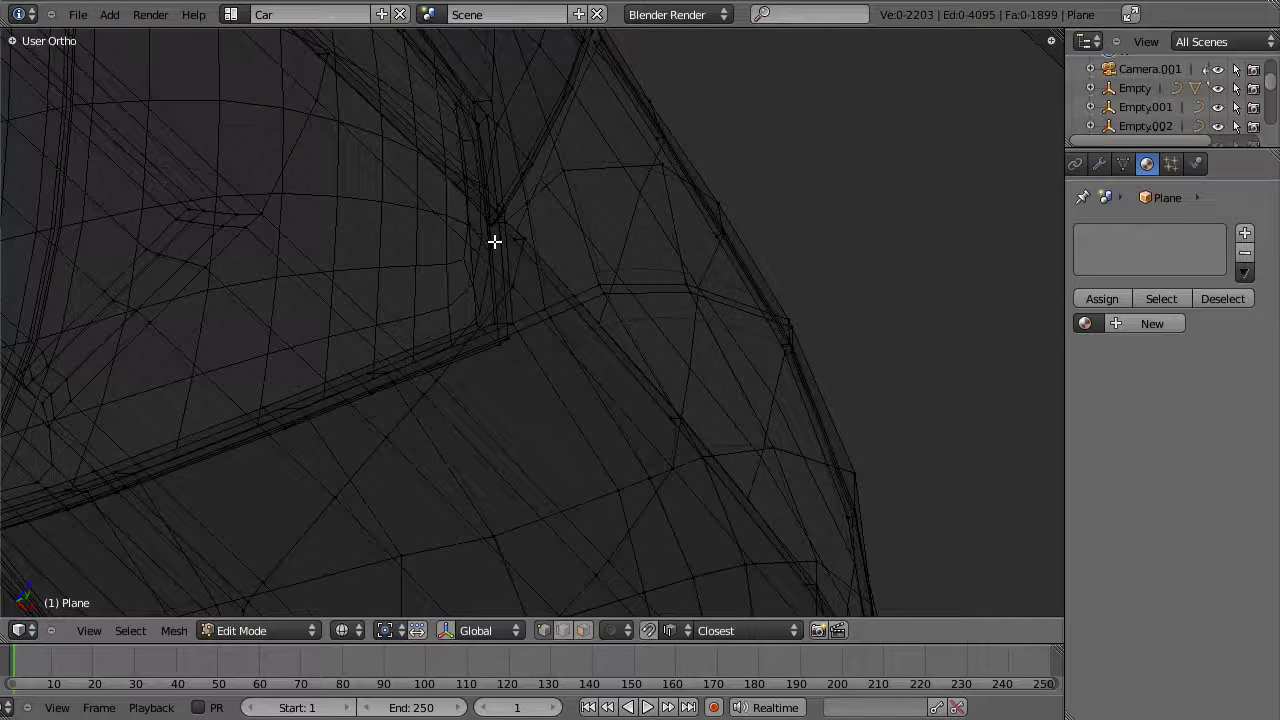
pyautogui.keyDown('alt'); pyautogui.rightClick(494, 241); pyautogui.keyUp('alt')
pyautogui.moveTo(494, 362); pyautogui.dragTo(612, 336, button='middle')
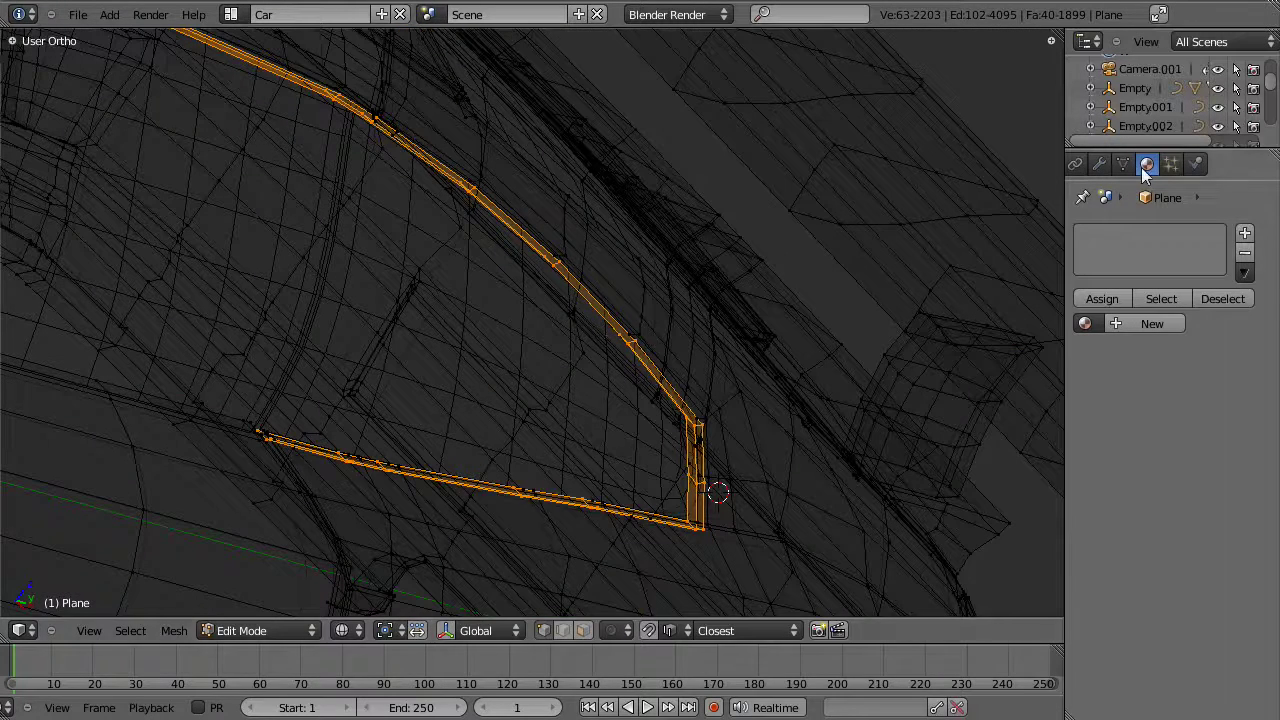
pyautogui.click(1086, 323)
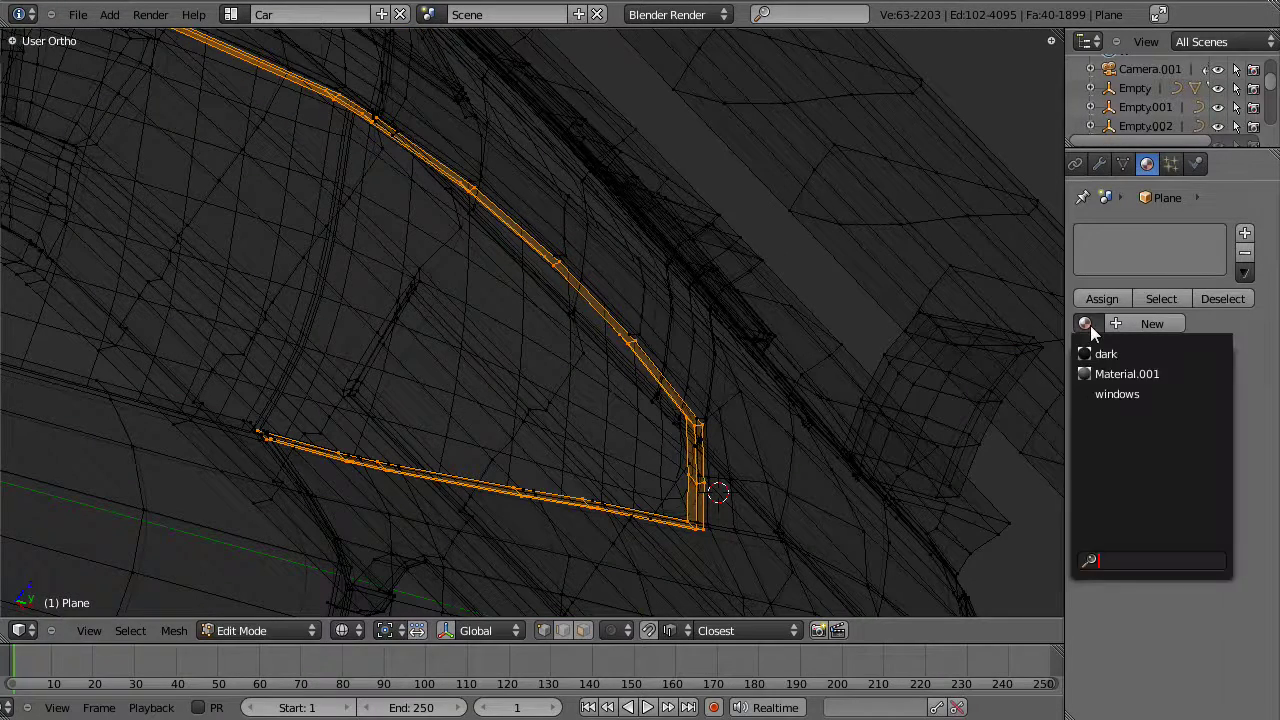
pyautogui.click(1086, 356)
pyautogui.press('z')
pyautogui.scroll(-2, 546, 451)
pyautogui.moveTo(546, 451); pyautogui.dragTo(554, 329, button='middle')
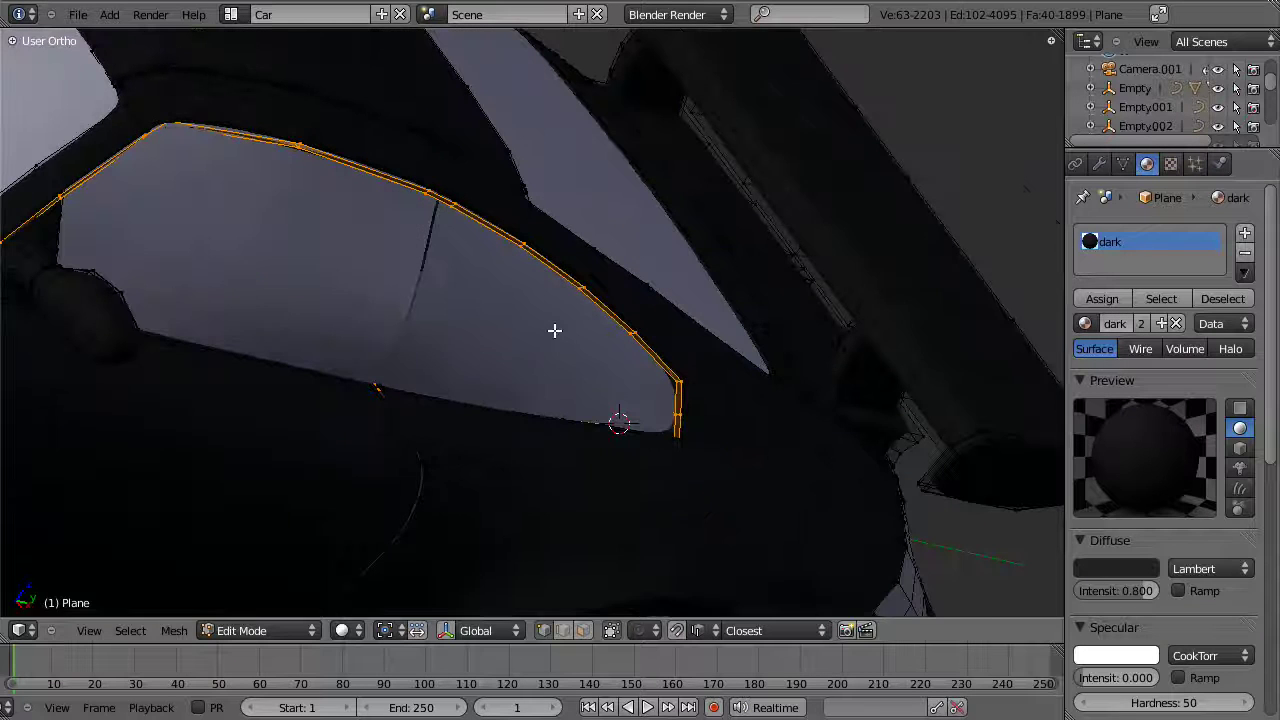
pyautogui.click(1100, 306)
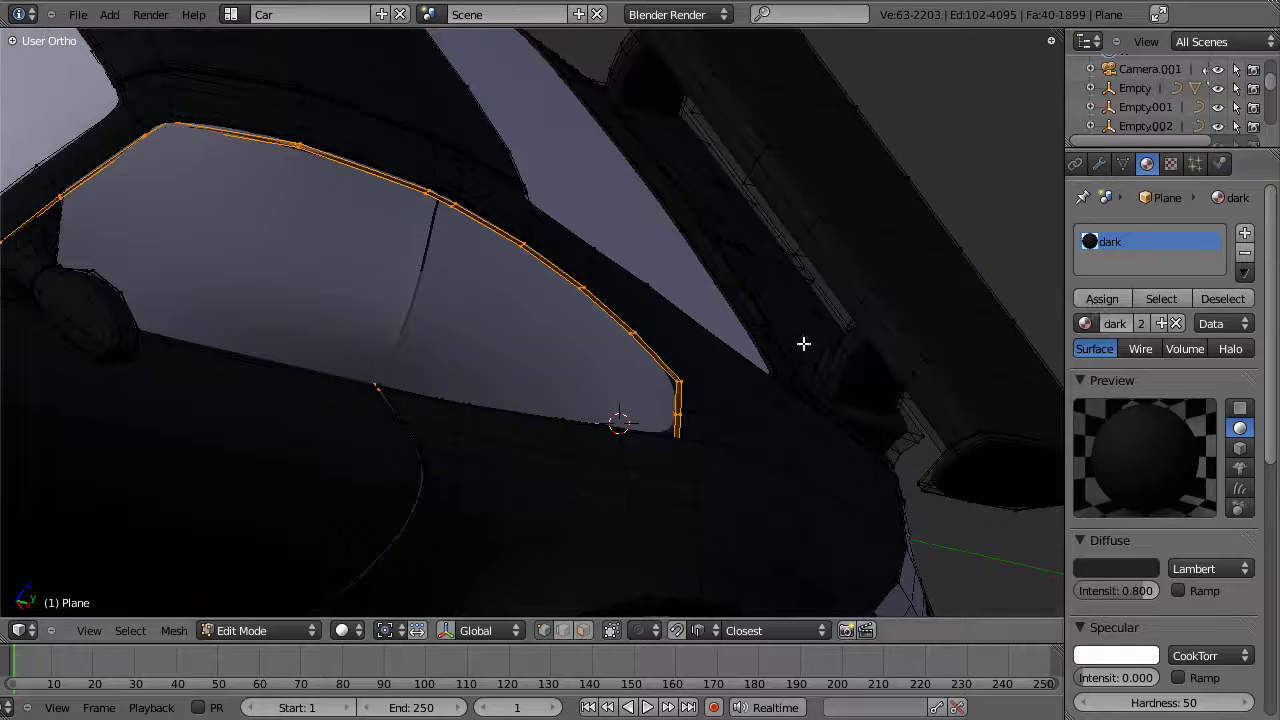
# Step: Invert the selection and assign the existing "Material.001" to the rest of the car body through a second material slot
pyautogui.press('w')
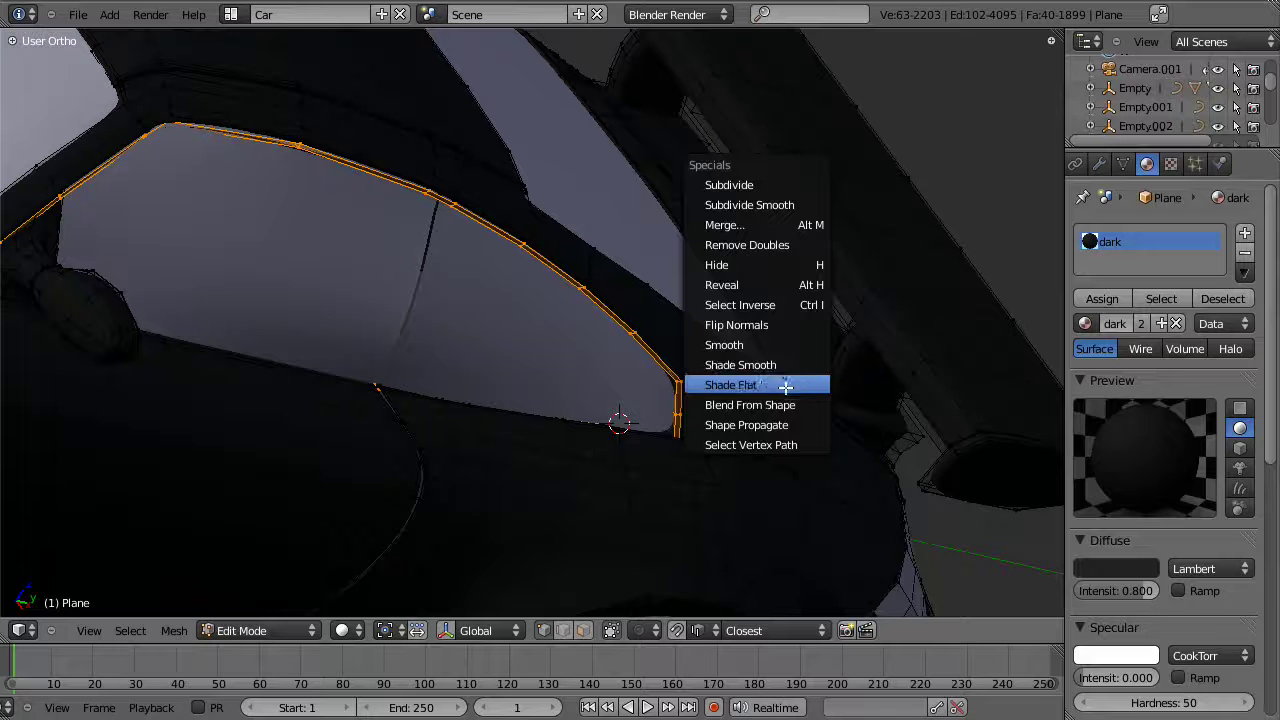
pyautogui.click(785, 305)
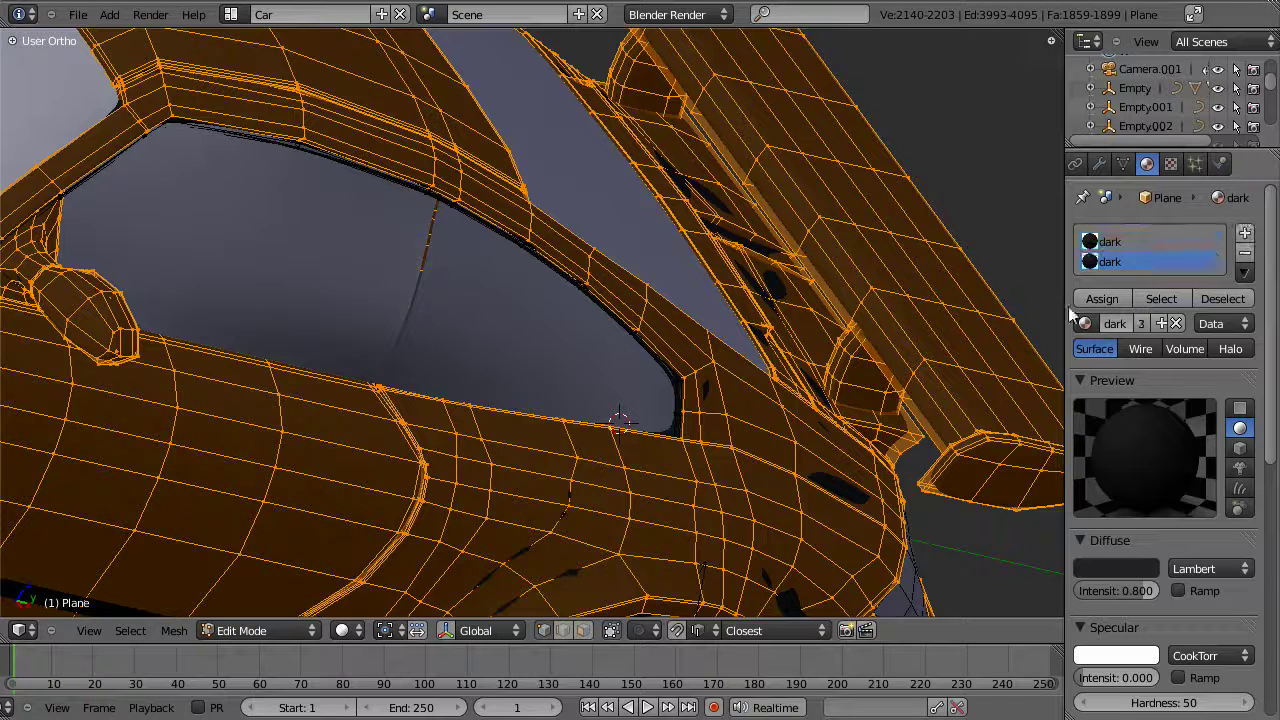
pyautogui.click(1086, 324)
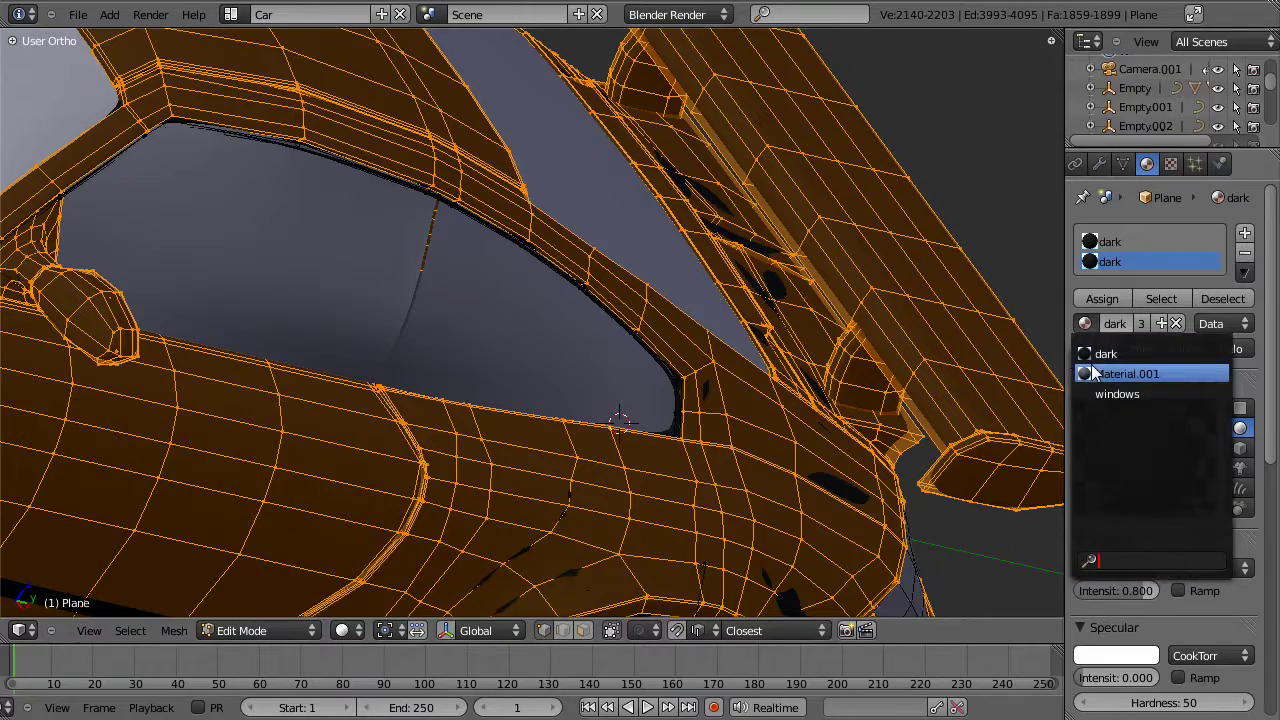
pyautogui.click(1093, 373)
pyautogui.click(1098, 298)
pyautogui.scroll(-5, 735, 407)
pyautogui.moveTo(731, 411); pyautogui.dragTo(757, 350, button='middle')
pyautogui.press('Tab')
pyautogui.scroll(10, 657, 400)
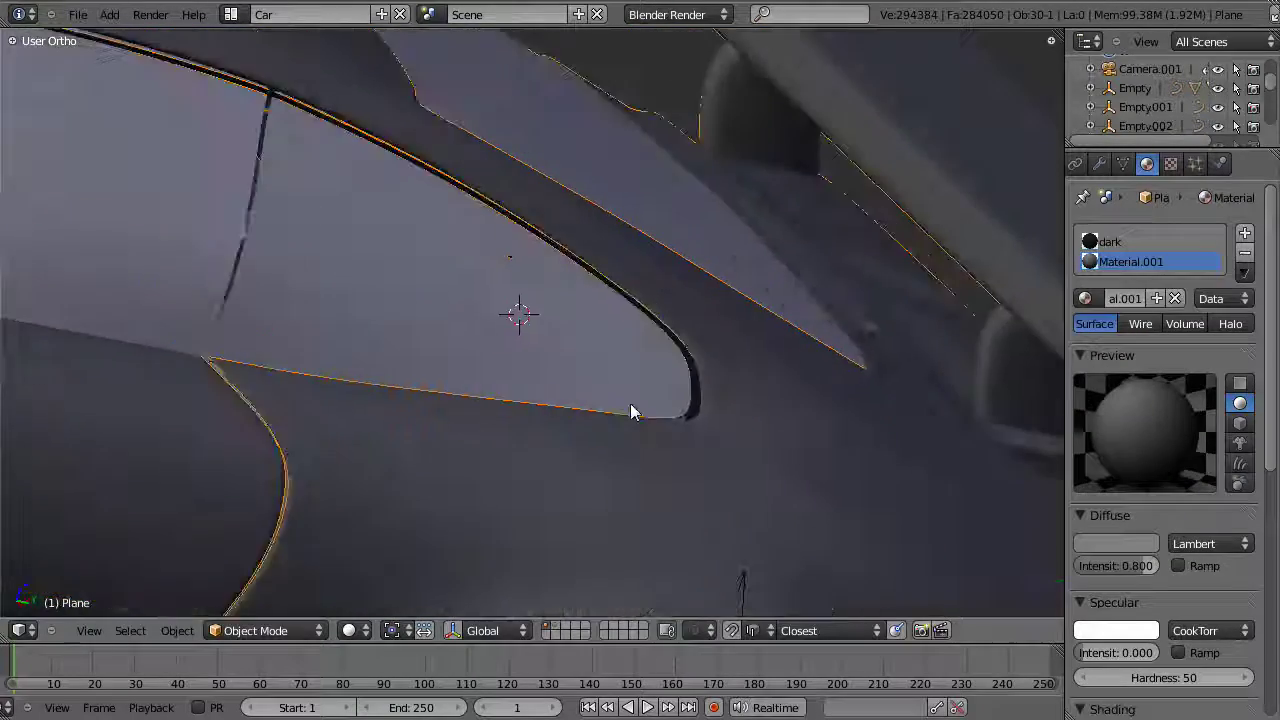
# Step: Separate the side window trim faces from the body into their own object and open that object for mesh editing
pyautogui.press('Tab')
pyautogui.press('z')
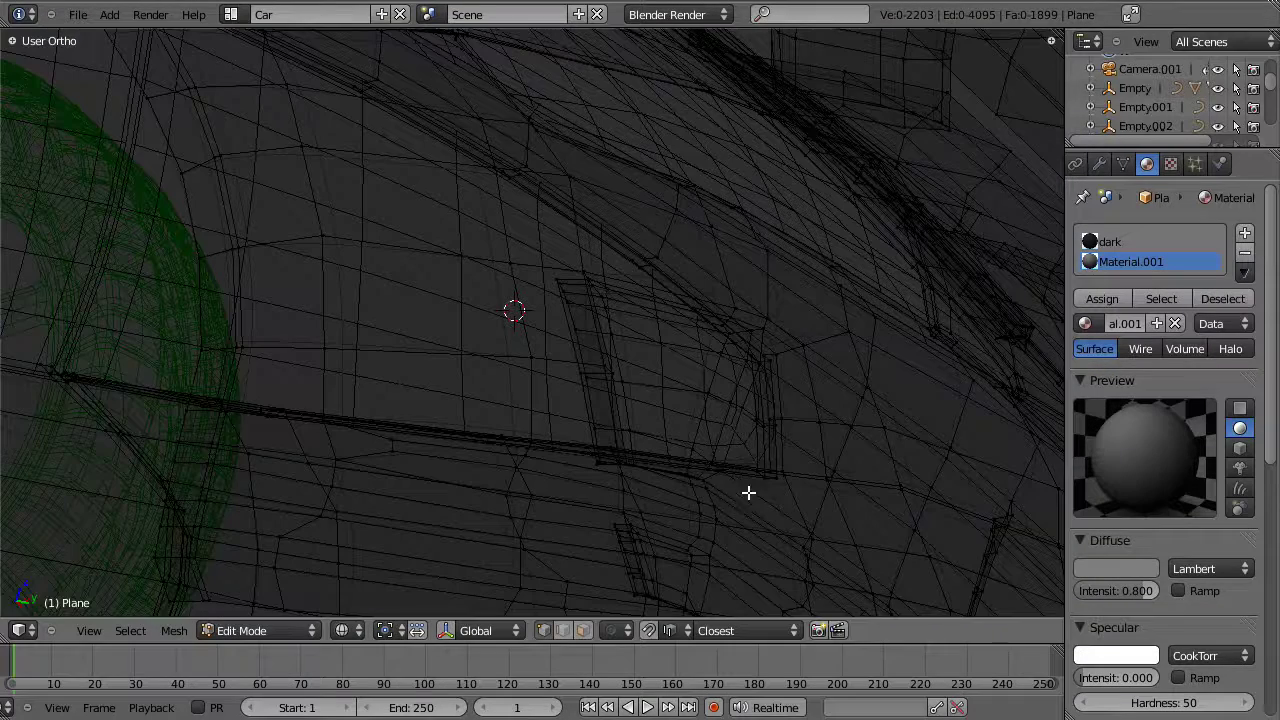
pyautogui.keyDown('alt'); pyautogui.rightClick(777, 478); pyautogui.keyUp('alt')
pyautogui.press('z')
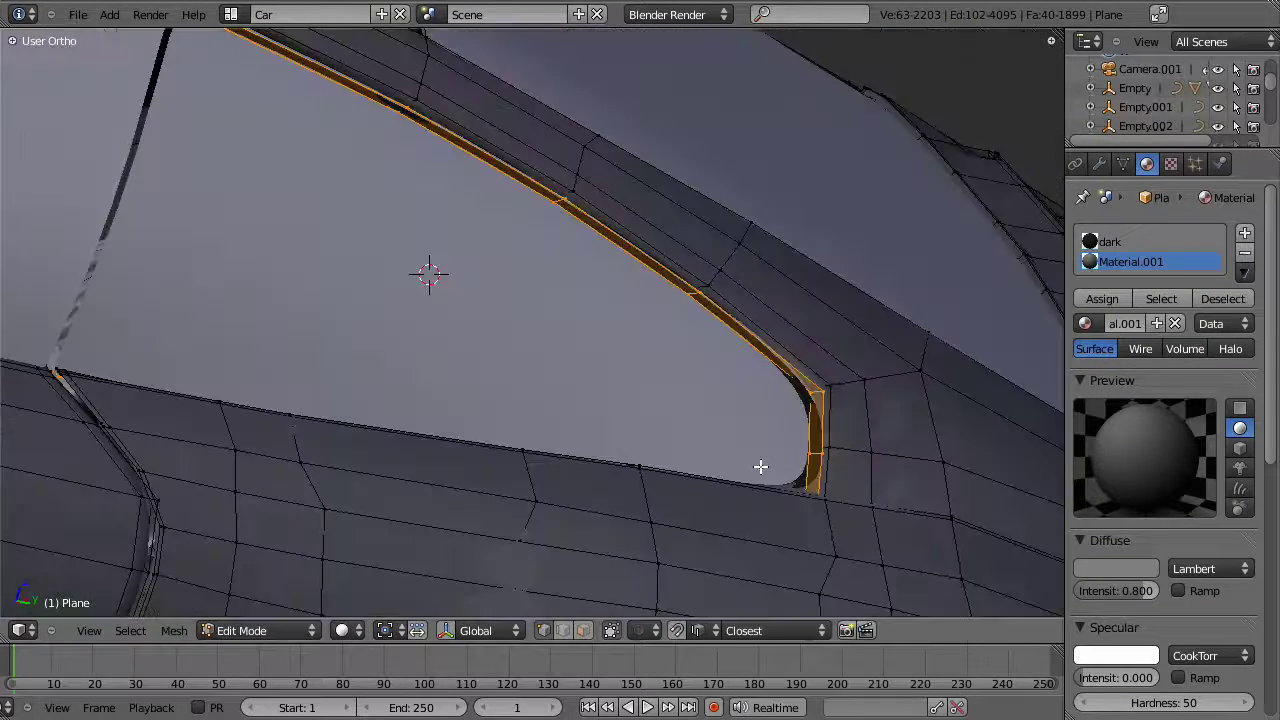
pyautogui.press('z')
pyautogui.scroll(-3, 769, 464)
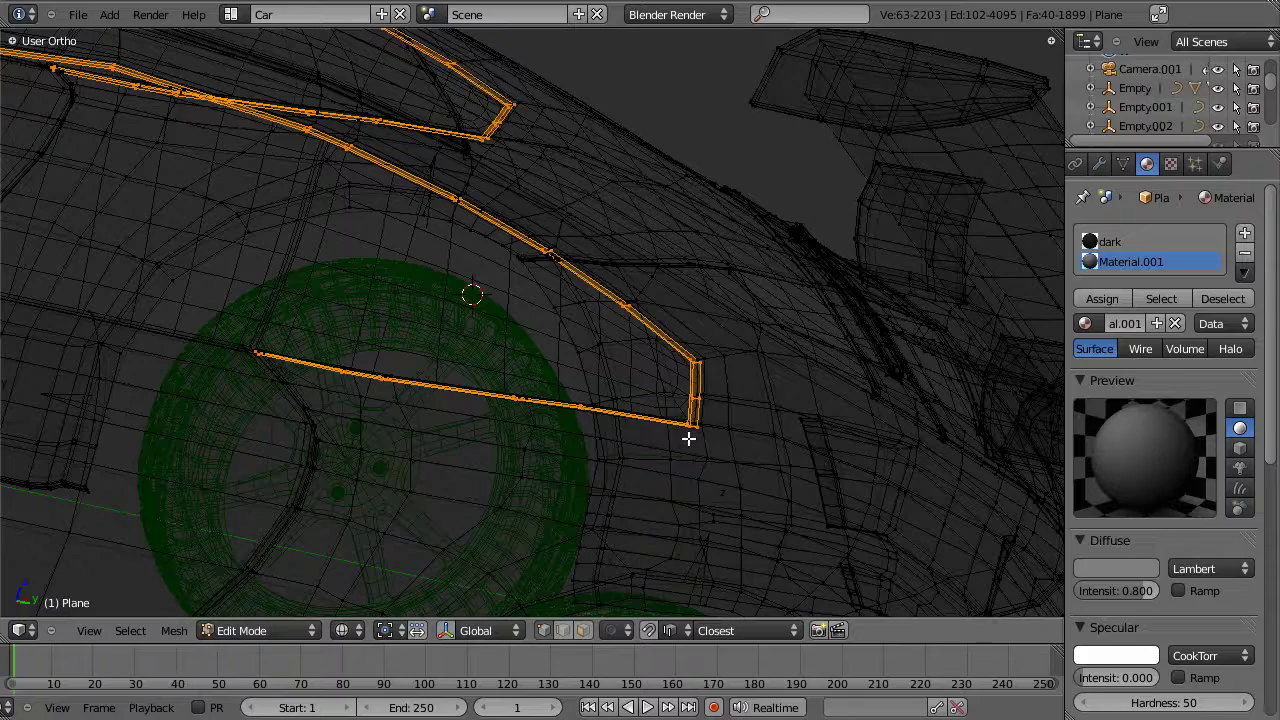
pyautogui.press('p')
pyautogui.click(689, 439)
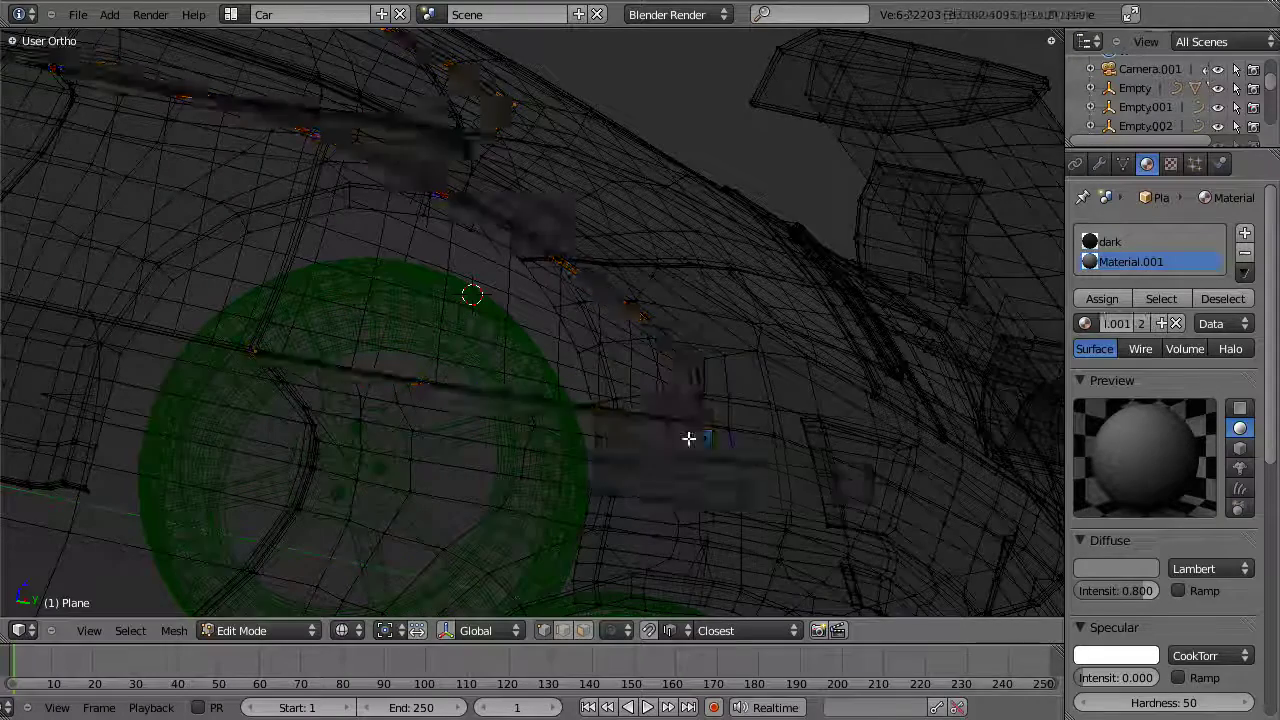
pyautogui.press('Tab')
pyautogui.rightClick(698, 392)
pyautogui.press('Tab')
# Step: Clear the selection and select the face loop of the trim running beneath the rear side window and around its corner
pyautogui.press('KP_3')
pyautogui.press('z')
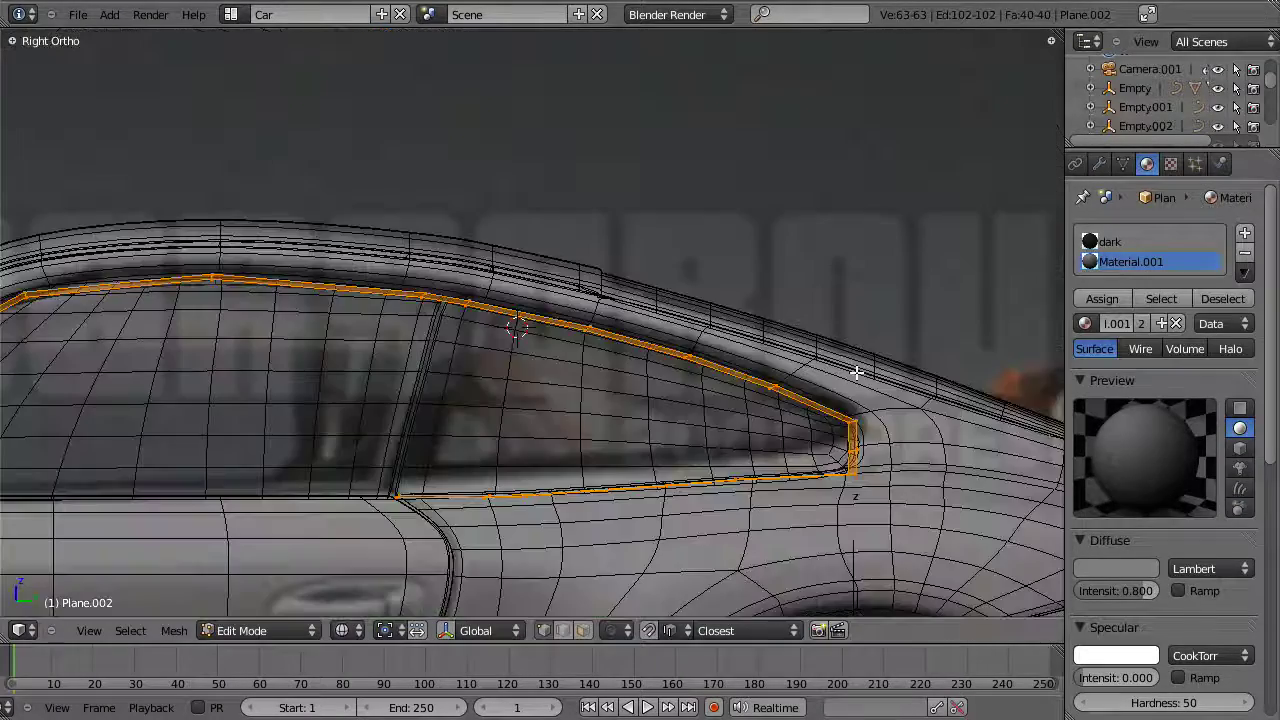
pyautogui.keyDown('shift'); pyautogui.moveTo(856, 373); pyautogui.dragTo(865, 175, button='middle'); pyautogui.keyUp('shift')
pyautogui.scroll(5, 893, 270)
pyautogui.keyDown('shift'); pyautogui.moveTo(897, 284); pyautogui.dragTo(543, 429, button='middle'); pyautogui.keyUp('shift')
pyautogui.press('a')
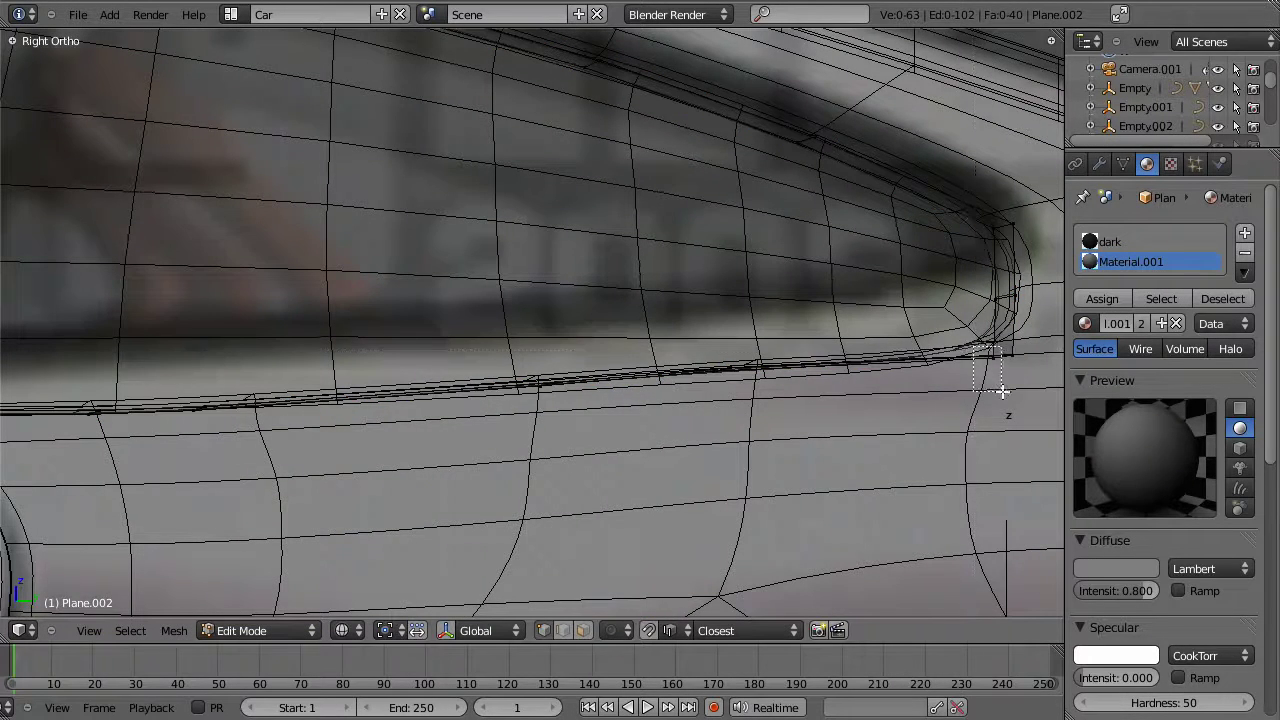
pyautogui.moveTo(666, 376); pyautogui.dragTo(722, 492, button='middle')
pyautogui.keyDown('alt'); pyautogui.rightClick(831, 374); pyautogui.keyUp('alt')
pyautogui.keyDown('alt'); pyautogui.keyDown('shift'); pyautogui.rightClick(834, 369); pyautogui.keyUp('shift'); pyautogui.keyUp('alt')
pyautogui.press('a')
pyautogui.keyDown('alt'); pyautogui.rightClick(980, 383); pyautogui.keyUp('alt')
pyautogui.keyDown('alt'); pyautogui.keyDown('shift'); pyautogui.rightClick(974, 377); pyautogui.keyUp('shift'); pyautogui.keyUp('alt')
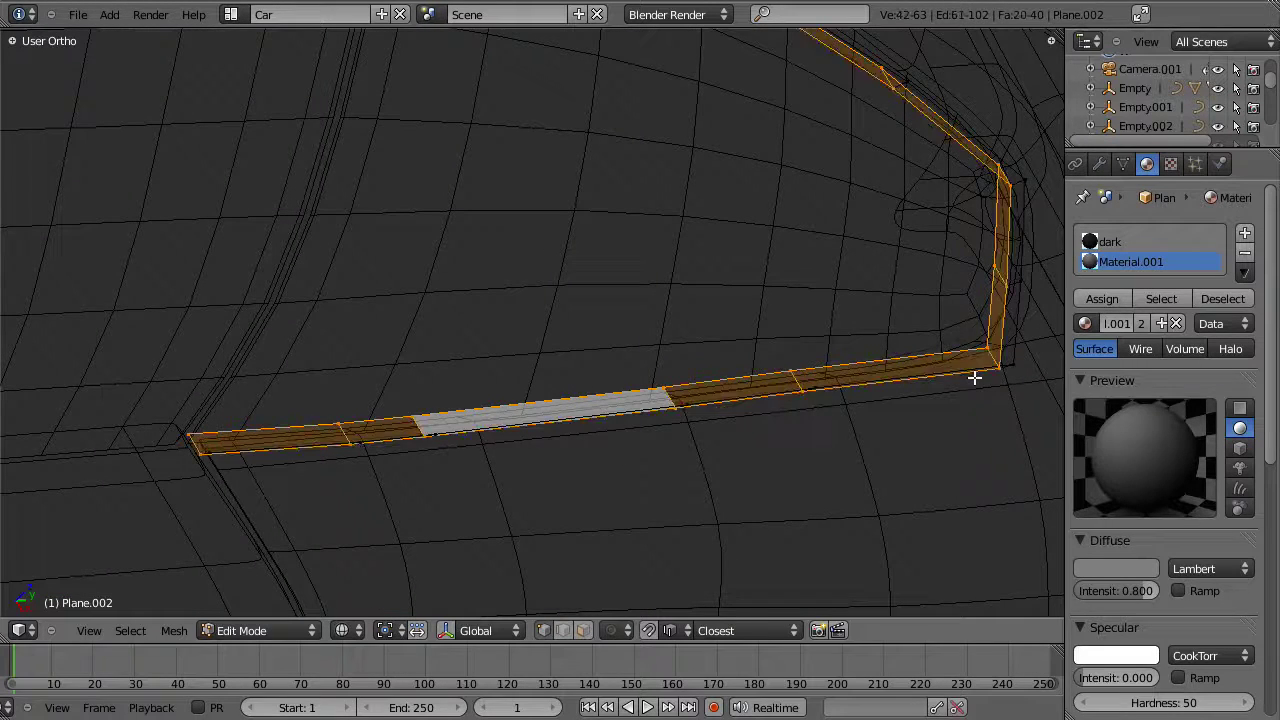
# Step: Restrict the selection to the trim edge beneath the rear side window in right side view and raise it slightly along global Z
pyautogui.press('KP_3')
pyautogui.scroll(-10, 941, 411)
pyautogui.press('b')
pyautogui.moveTo(346, 324); pyautogui.dragTo(874, 432, button='middle')
pyautogui.press('b')
pyautogui.moveTo(190, 349); pyautogui.dragTo(352, 443, button='middle')
pyautogui.press('b')
pyautogui.moveTo(757, 420); pyautogui.dragTo(812, 438, button='middle')
pyautogui.scroll(7, 740, 400)
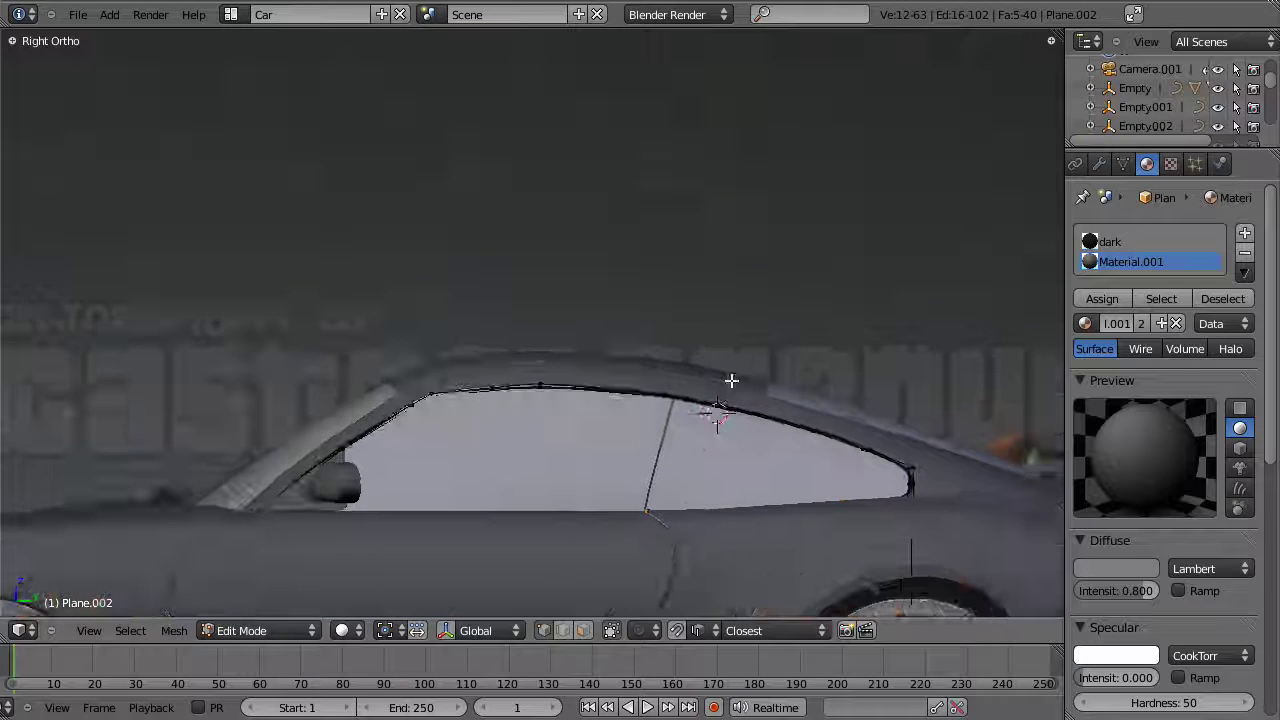
pyautogui.press('g')
pyautogui.press('z')
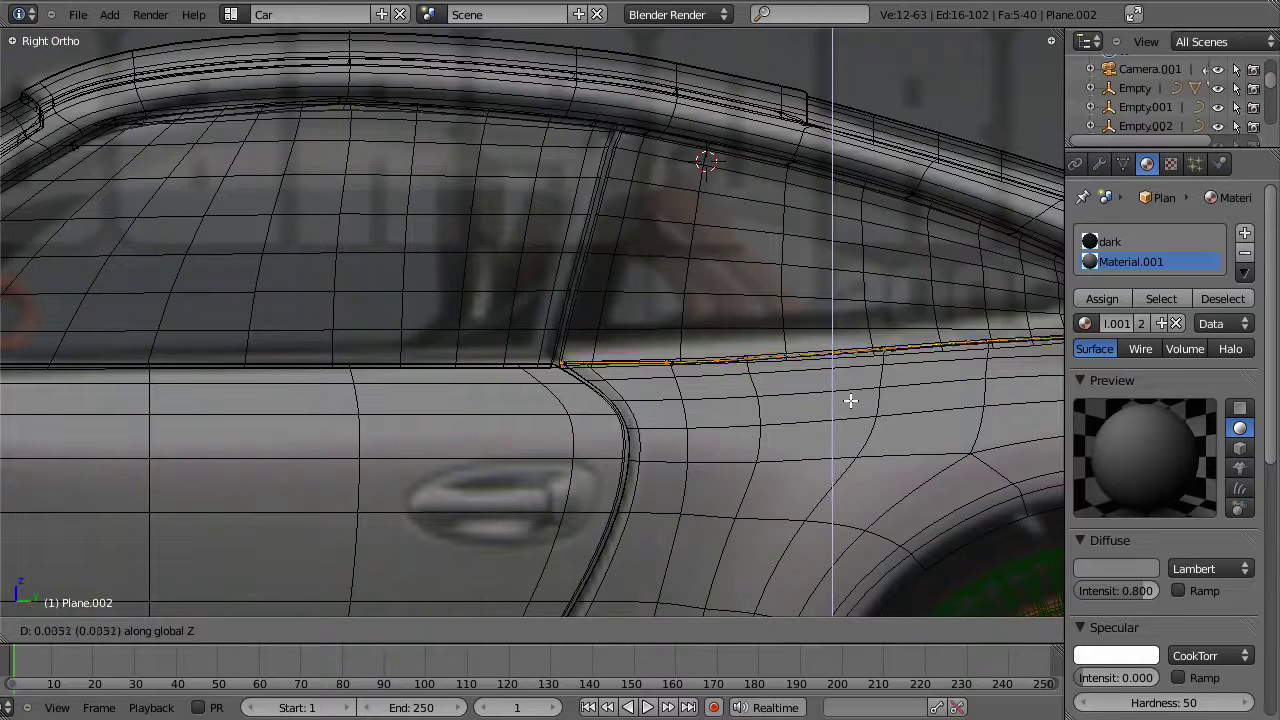
pyautogui.click(858, 394)
pyautogui.press('z')
pyautogui.keyDown('shift'); pyautogui.moveTo(937, 405); pyautogui.dragTo(686, 420, button='middle'); pyautogui.keyUp('shift')
pyautogui.keyDown('shift'); pyautogui.moveTo(782, 407); pyautogui.dragTo(629, 420, button='middle'); pyautogui.keyUp('shift')
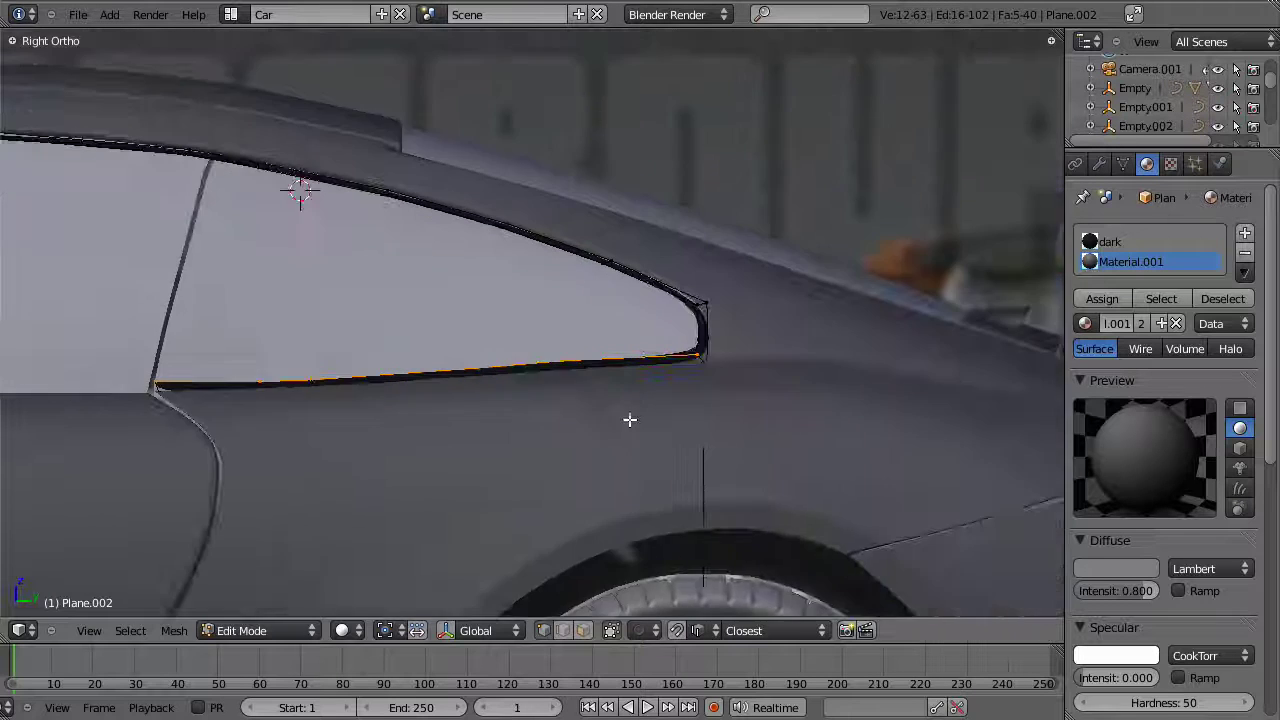
# Step: Fine-tune the height of the trim edge beneath the rear side window along global Z
pyautogui.scroll(4, 835, 405)
pyautogui.press('g')
pyautogui.press('z')
pyautogui.click(843, 411)
pyautogui.press('z')
# Step: Select only the vertices of the trim's upper edge, from the windshield pillar to near the rear corner of the side window
pyautogui.press('a')
pyautogui.press('b')
pyautogui.moveTo(666, 192); pyautogui.dragTo(706, 235)
pyautogui.moveTo(475, 126); pyautogui.dragTo(603, 180)
pyautogui.scroll(3, 831, 306)
pyautogui.press('b')
pyautogui.press('b')
pyautogui.moveTo(260, 83); pyautogui.dragTo(489, 157)
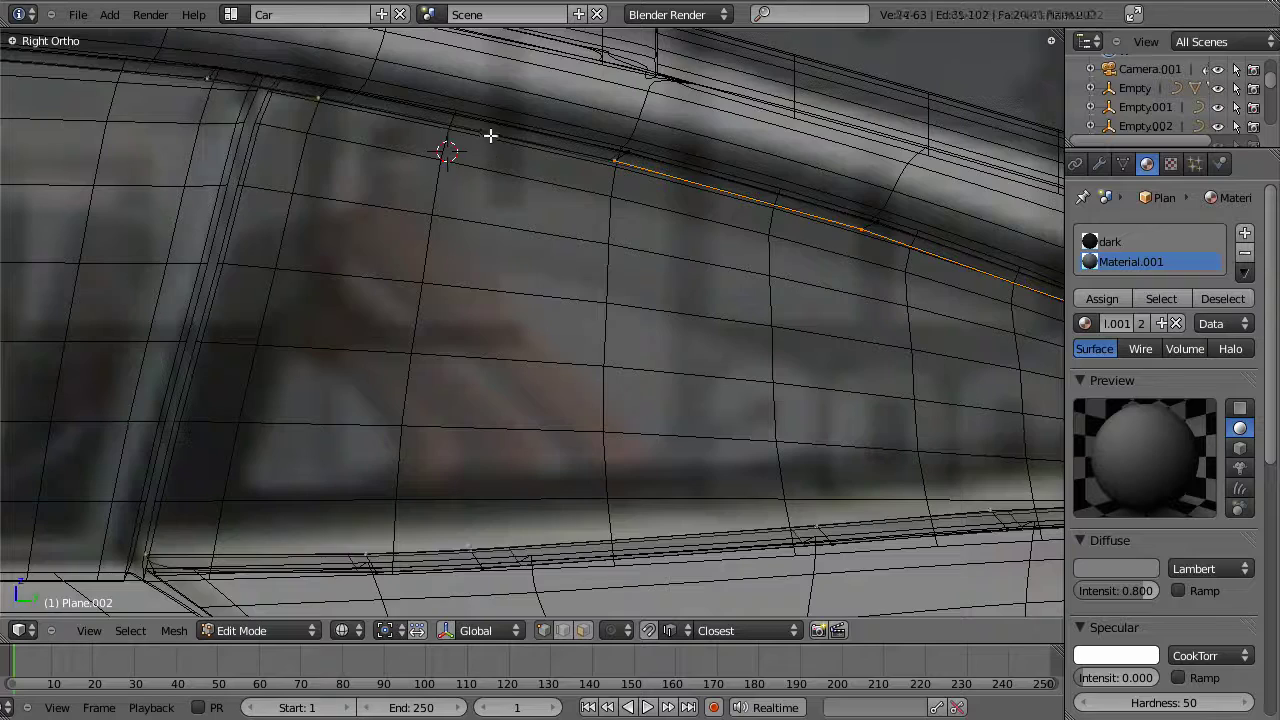
pyautogui.scroll(-8, 600, 334)
pyautogui.press('b')
pyautogui.moveTo(245, 366); pyautogui.dragTo(1008, 486, button='middle')
pyautogui.press('b')
pyautogui.press('b')
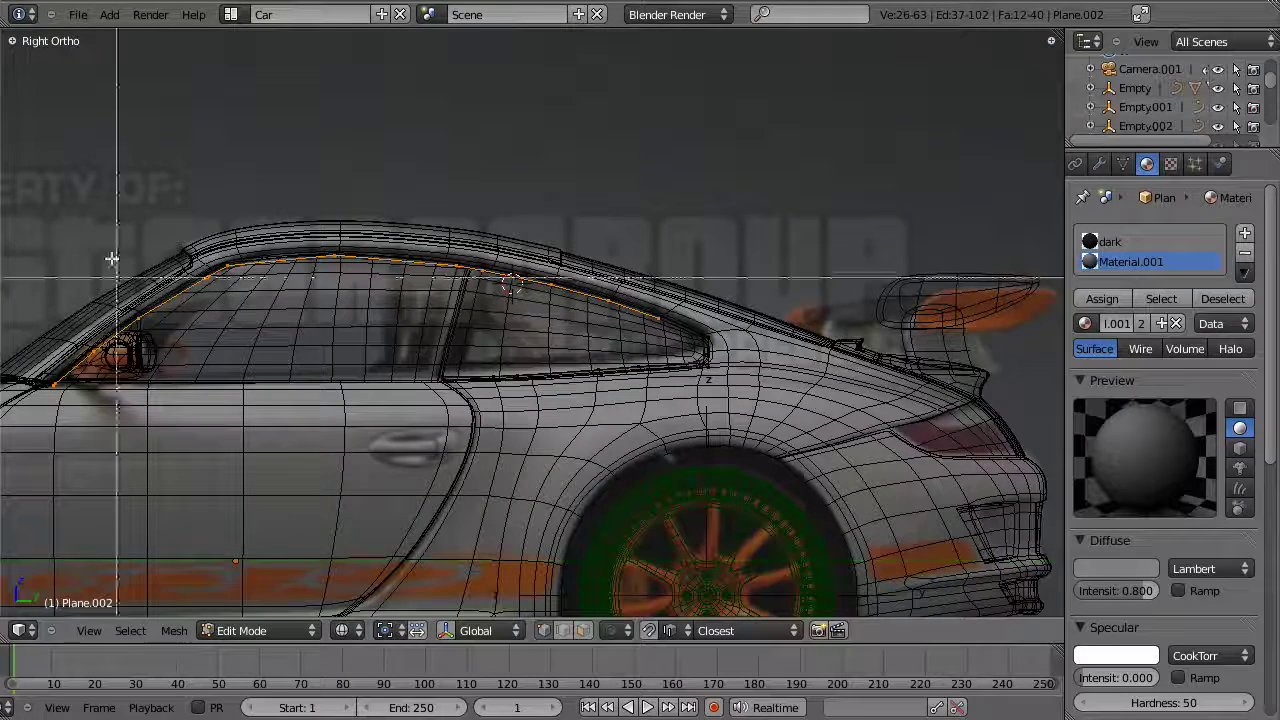
pyautogui.moveTo(277, 194); pyautogui.dragTo(691, 312, button='middle')
pyautogui.moveTo(690, 311); pyautogui.dragTo(48, 498)
pyautogui.scroll(4, 830, 343)
pyautogui.scroll(4, 830, 343)
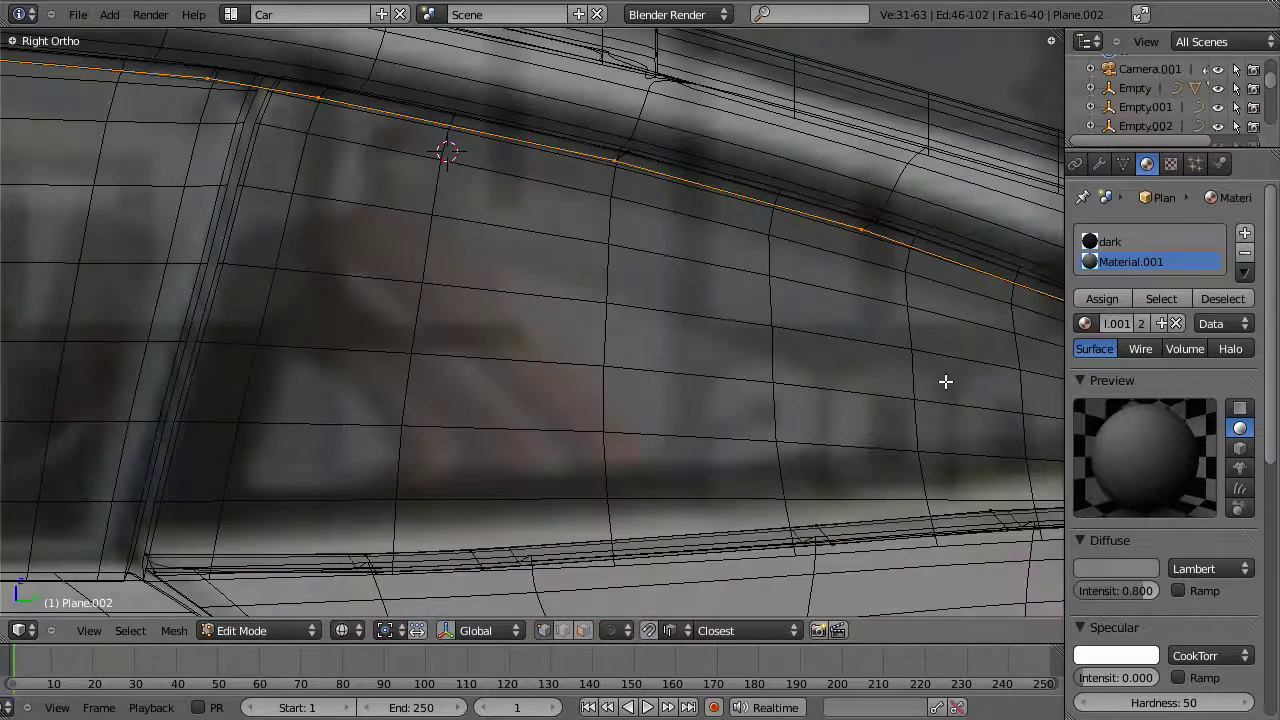
# Step: Try to shift the whole upper trim edge, including the windshield pillar section, along global Z
pyautogui.press('g')
pyautogui.press('z')
pyautogui.click(948, 386)
pyautogui.press('z')
pyautogui.scroll(-1, 826, 379)
pyautogui.scroll(-4, 826, 379)
pyautogui.keyDown('shift'); pyautogui.moveTo(646, 355); pyautogui.dragTo(262, 422, button='middle'); pyautogui.keyUp('shift')
pyautogui.scroll(4, 777, 363)
pyautogui.scroll(-5, 666, 376)
pyautogui.moveTo(667, 376); pyautogui.dragTo(637, 346, button='middle')
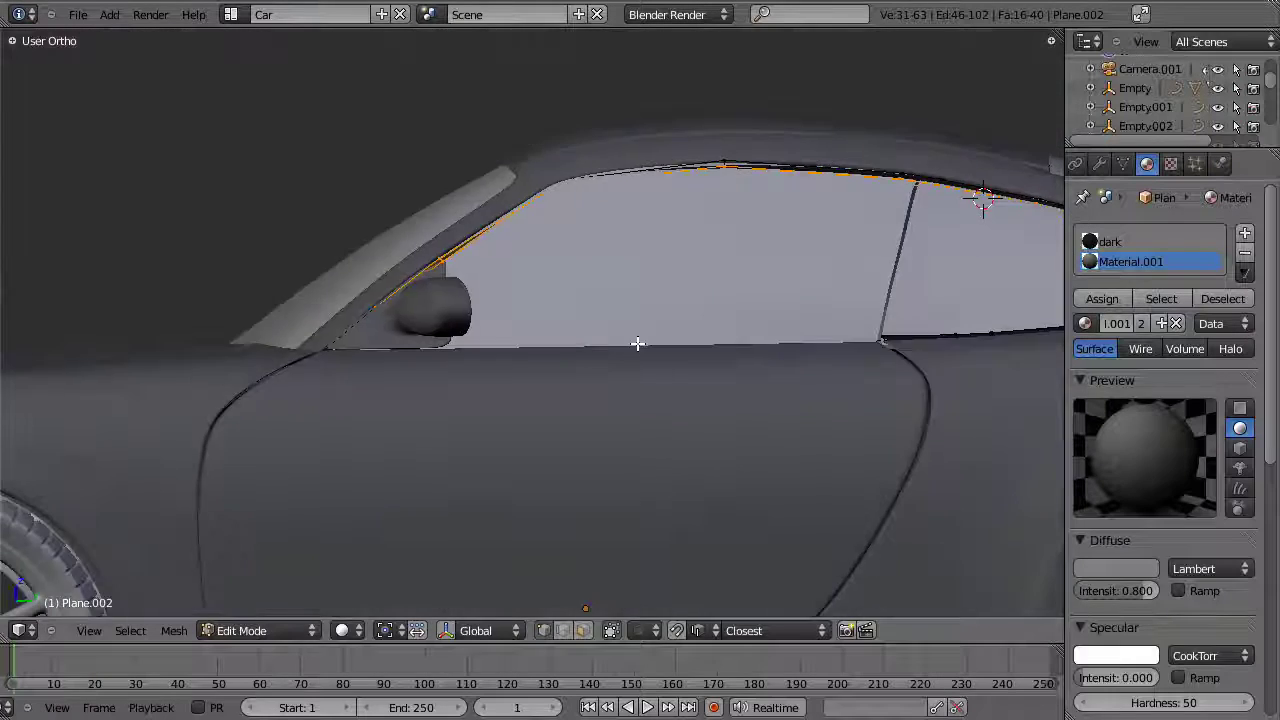
pyautogui.press('z')
pyautogui.press('KP_3')
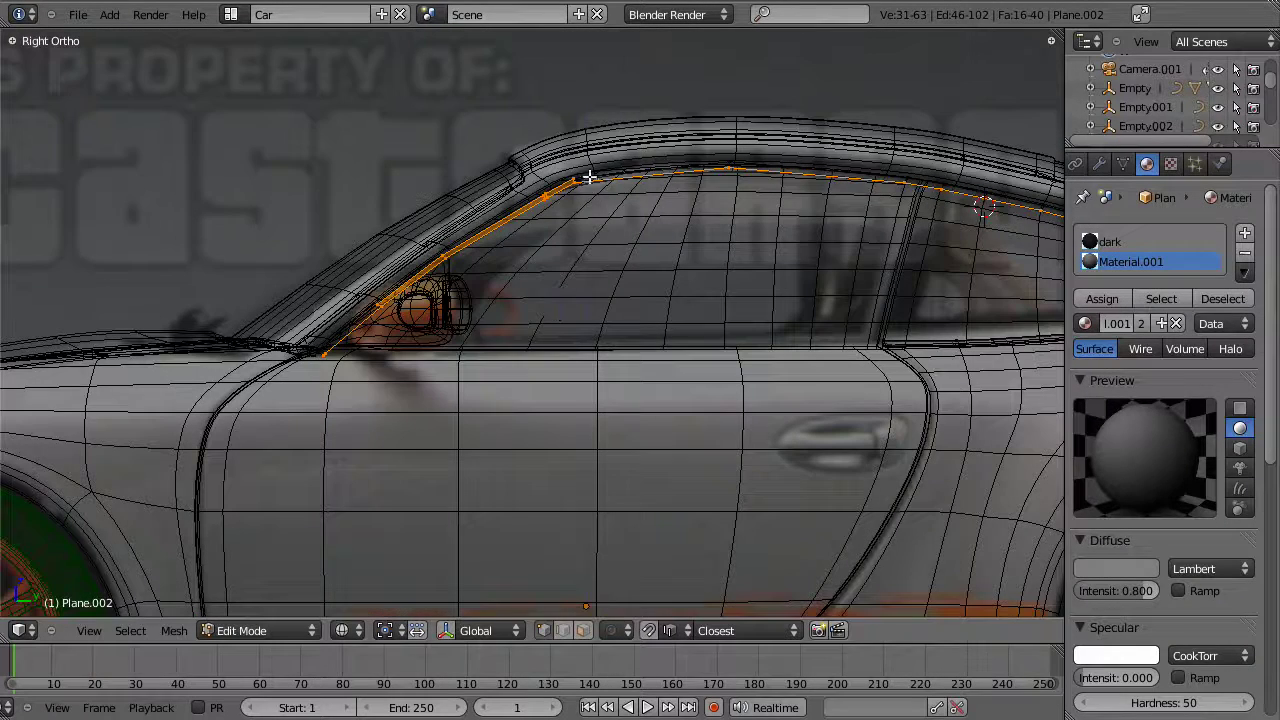
pyautogui.hotkey('ctrl', 'z')
# Step: Exclude the windshield pillar vertices from the selection and move the remaining upper trim edge about 0.003 along global Z
pyautogui.press('b')
pyautogui.moveTo(600, 131); pyautogui.dragTo(6, 597, button='middle')
pyautogui.press('g')
pyautogui.press('z')
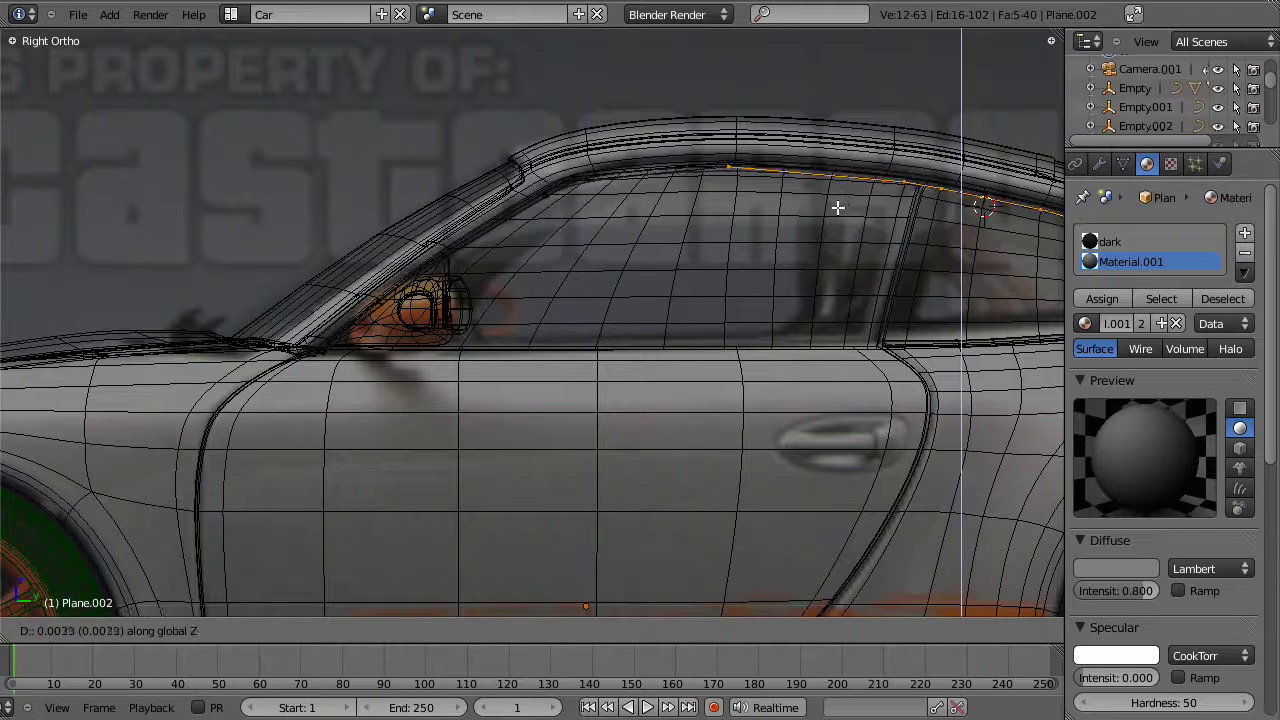
pyautogui.click(838, 207)
pyautogui.press('z')
pyautogui.scroll(5, 816, 320)
pyautogui.moveTo(731, 263); pyautogui.dragTo(677, 191, button='middle')
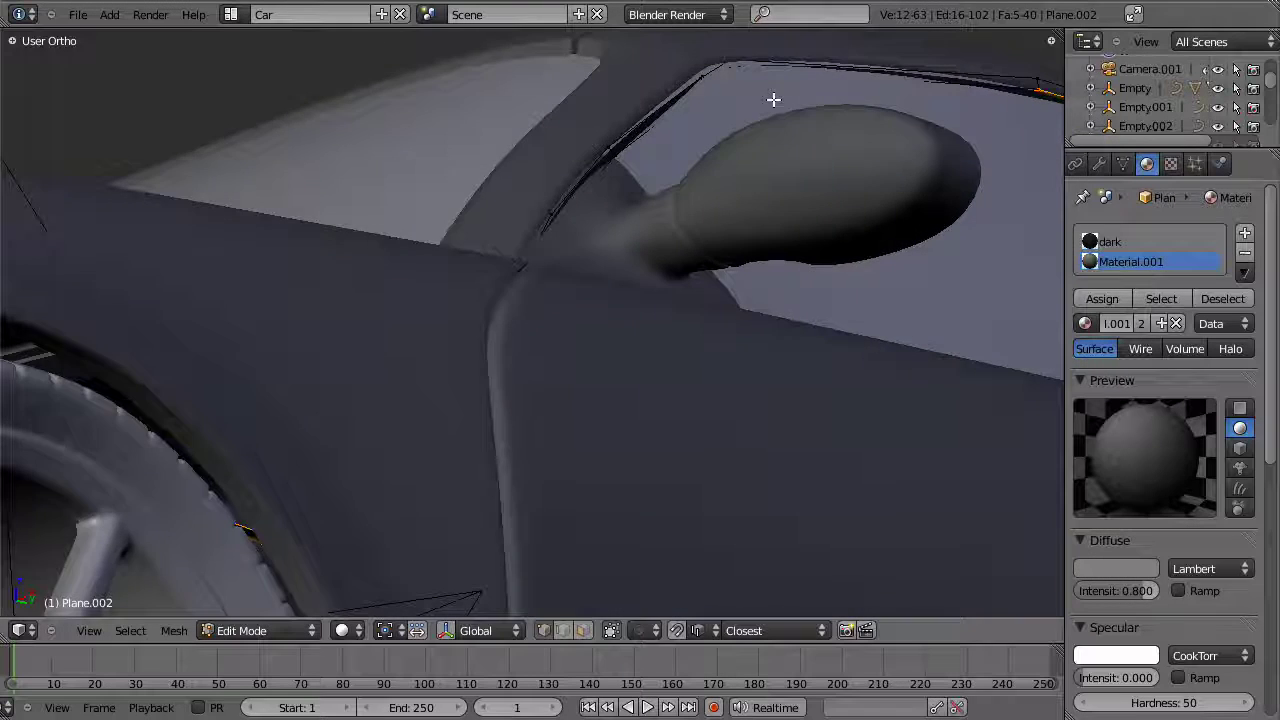
pyautogui.keyDown('shift'); pyautogui.moveTo(773, 100); pyautogui.dragTo(669, 243, button='middle'); pyautogui.keyUp('shift')
pyautogui.scroll(2, 697, 237)
# Step: Edit the window glass object and move the face at the side window's front upper corner about -0.005 along global X
pyautogui.press('Tab')
pyautogui.rightClick(704, 197)
pyautogui.press('Tab')
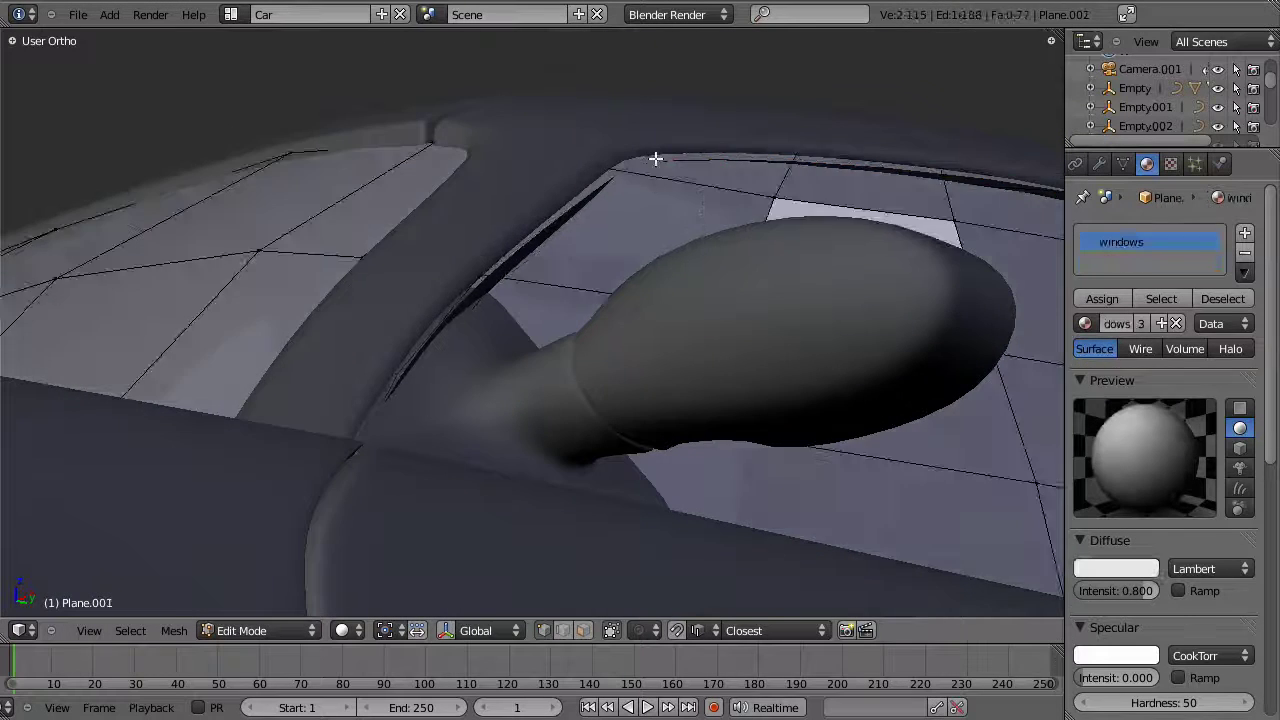
pyautogui.press('z')
pyautogui.keyDown('shift'); pyautogui.rightClick(779, 172); pyautogui.keyUp('shift')
pyautogui.press('z')
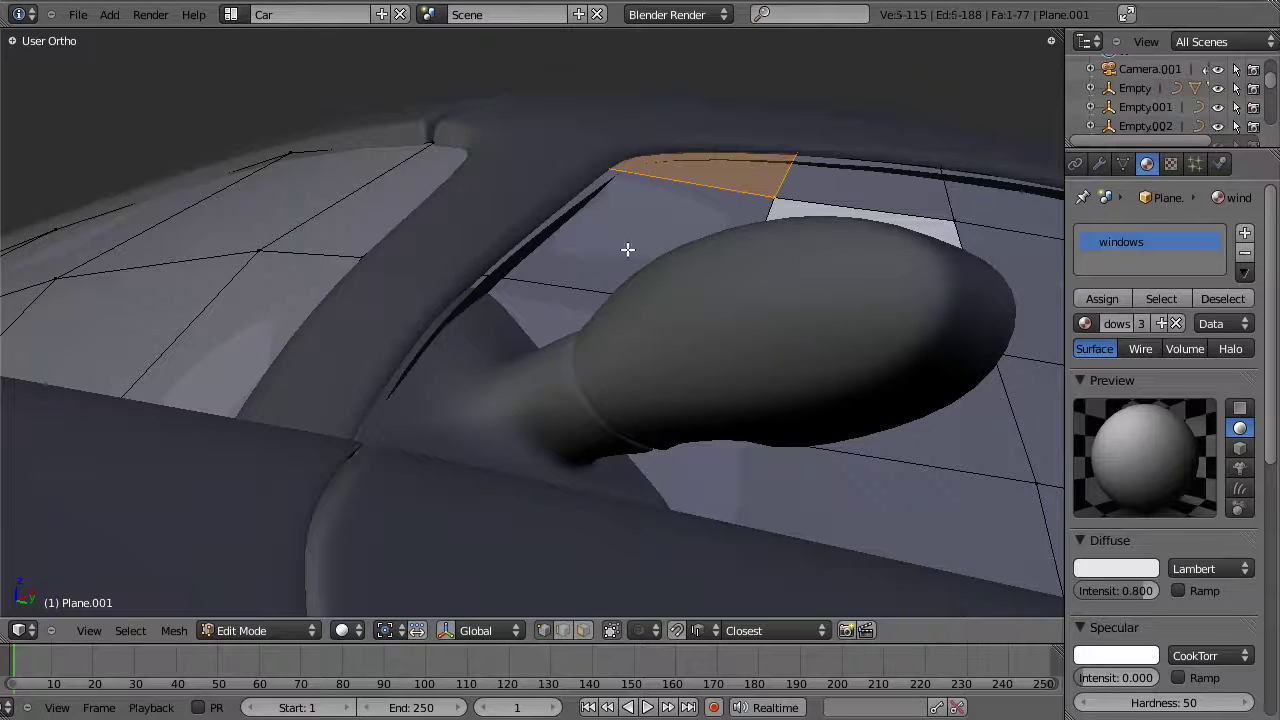
pyautogui.moveTo(627, 249); pyautogui.dragTo(764, 242, button='middle')
pyautogui.press('g')
pyautogui.press('x')
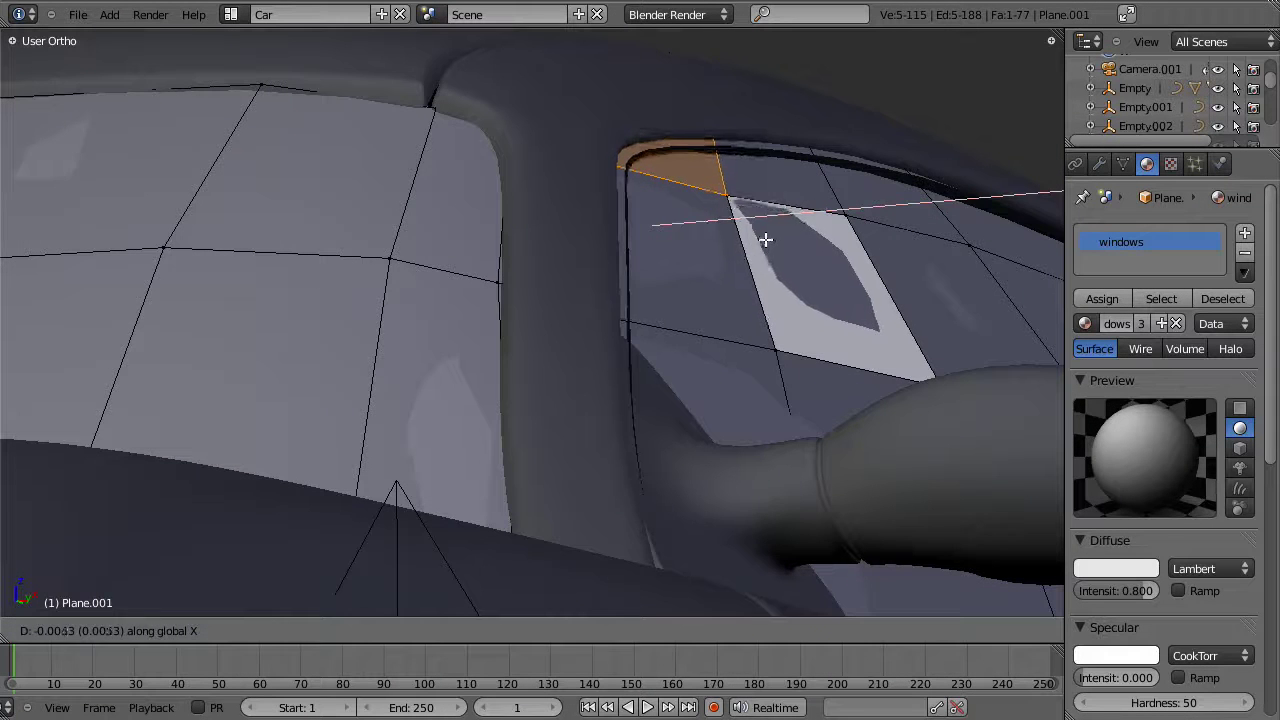
pyautogui.click(765, 240)
# Step: Return to editing the trim object and move its front upper corner vertex about 0.026 to fit the window frame
pyautogui.press('Tab')
pyautogui.rightClick(741, 147)
pyautogui.press('Tab')
pyautogui.press('z')
pyautogui.moveTo(672, 174)
pyautogui.mouseDown(button='middle')
pyautogui.moveTo(663, 234)
pyautogui.moveTo(506, 404)
pyautogui.mouseUp(button='middle')
pyautogui.press('z')
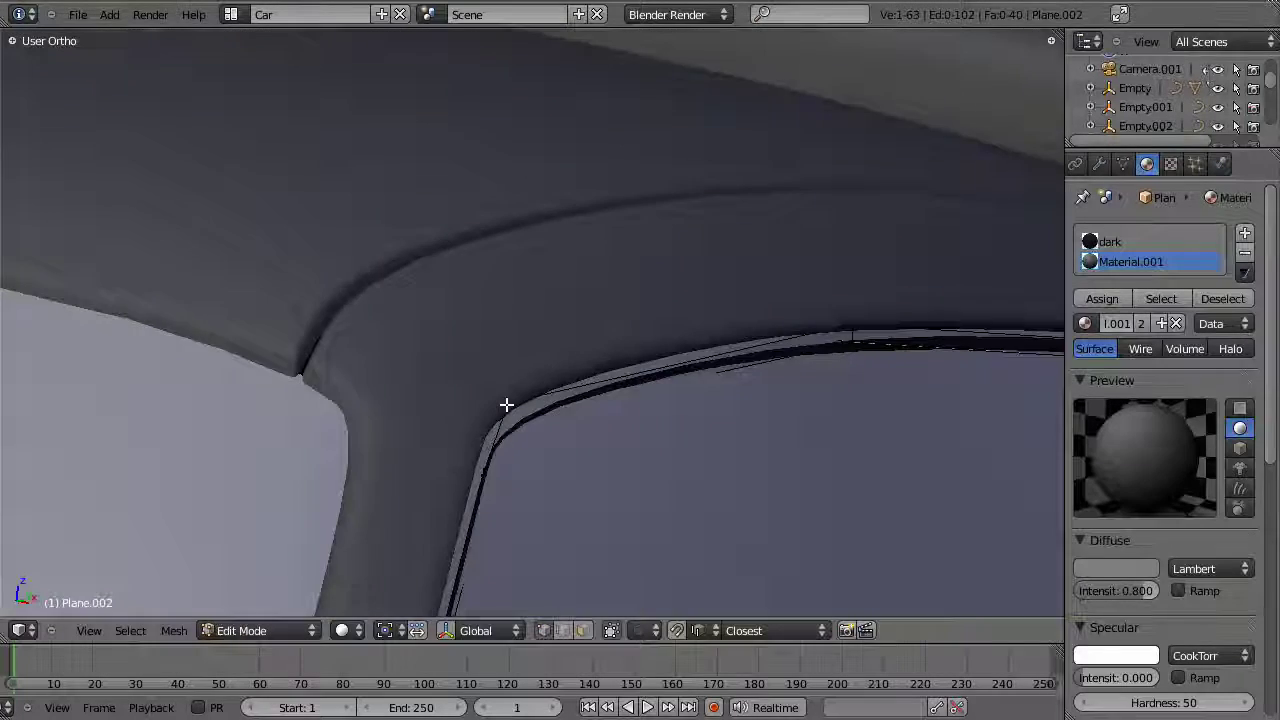
pyautogui.press('KP_3')
pyautogui.press('z')
pyautogui.press('z')
pyautogui.moveTo(566, 366); pyautogui.dragTo(500, 473, button='middle')
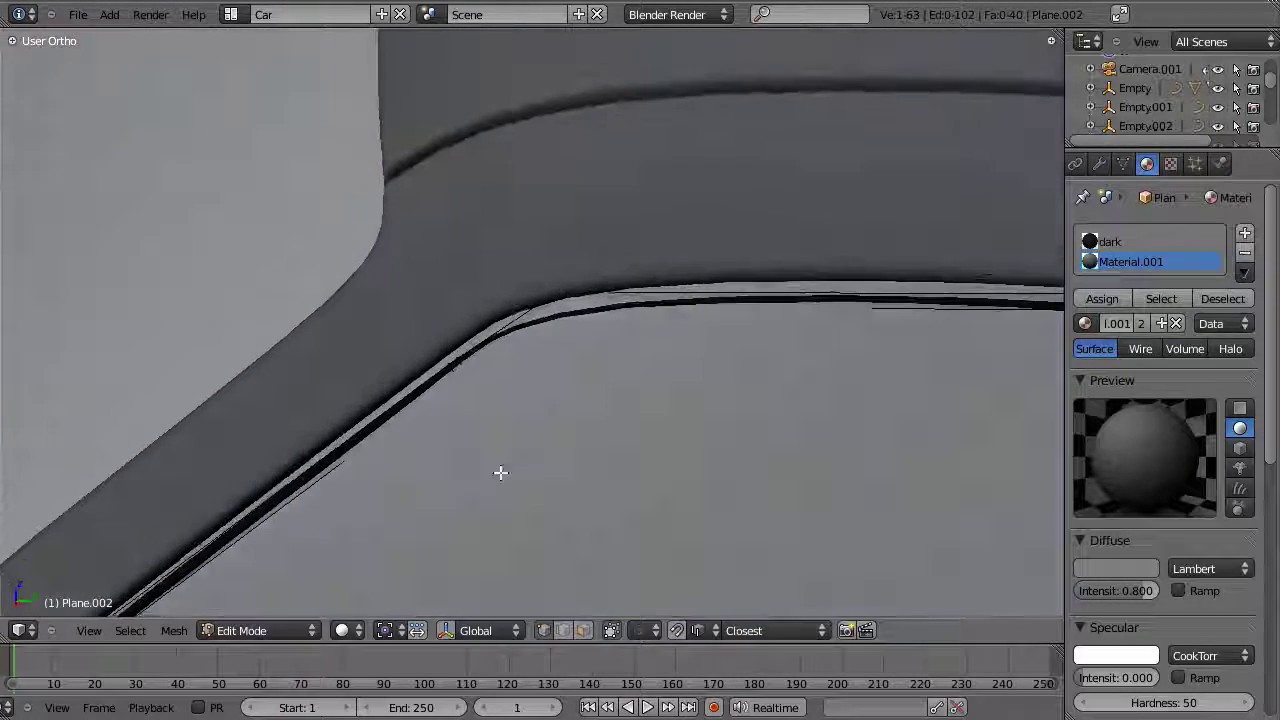
pyautogui.press('g')
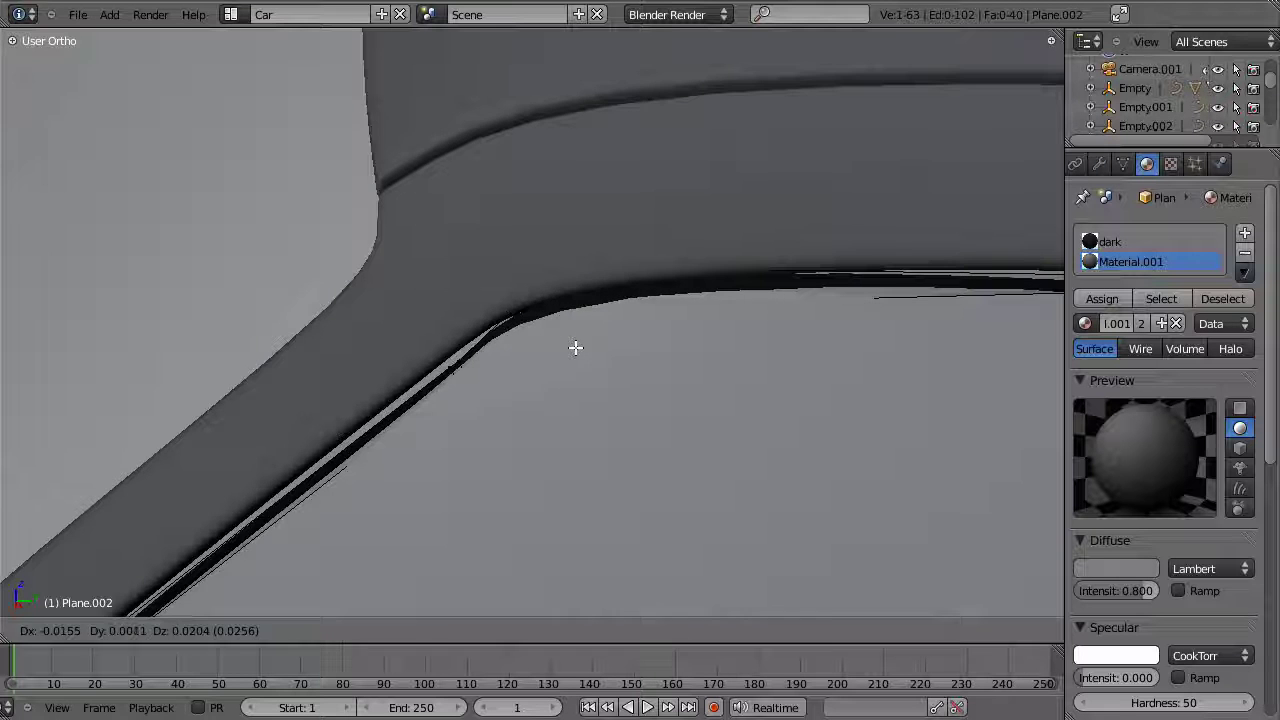
pyautogui.click(575, 347)
# Step: Reposition the selected trim vertex at the front upper corner once more to follow the body outline
pyautogui.moveTo(575, 347); pyautogui.dragTo(440, 384, button='middle')
pyautogui.press('g')
pyautogui.press('Escape')
pyautogui.press('z')
pyautogui.press('z')
pyautogui.press('g')
pyautogui.click(722, 305)
# Step: Select the trim section above the divider between the two side windows and raise it slightly along global Z
pyautogui.moveTo(722, 305); pyautogui.dragTo(667, 251, button='middle')
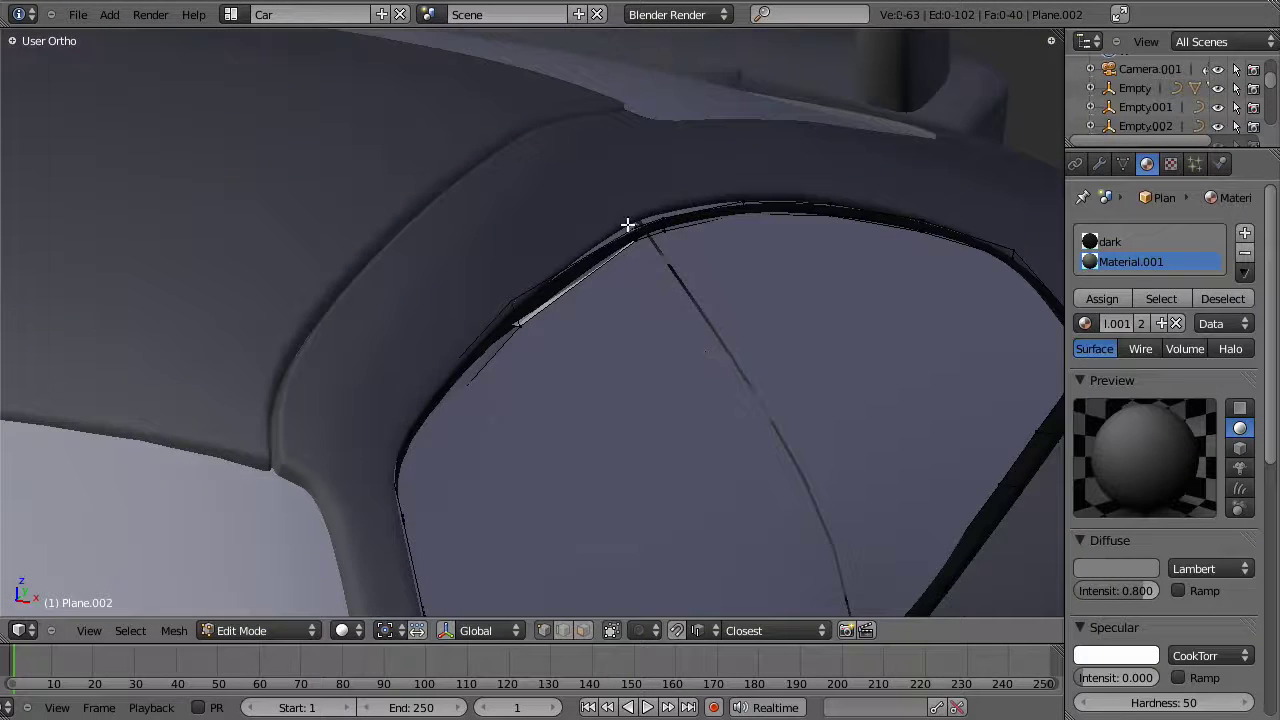
pyautogui.press('z')
pyautogui.press('b')
pyautogui.moveTo(620, 186); pyautogui.dragTo(857, 289)
pyautogui.press('z')
pyautogui.press('g')
pyautogui.press('z')
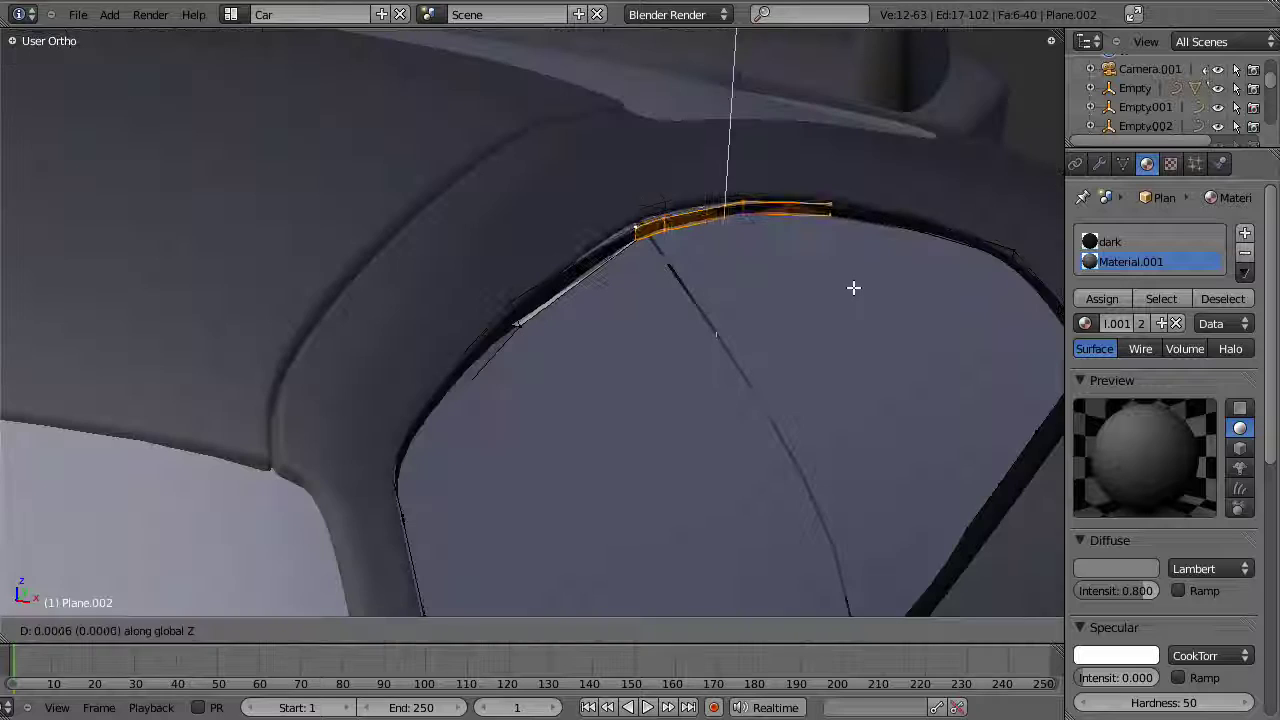
pyautogui.click(853, 276)
# Step: Select the outer edge vertices of the trim above the side windows and move them slightly along global X
pyautogui.moveTo(643, 289); pyautogui.dragTo(882, 401, button='middle')
pyautogui.press('a')
pyautogui.keyDown('alt'); pyautogui.rightClick(600, 189); pyautogui.keyUp('alt')
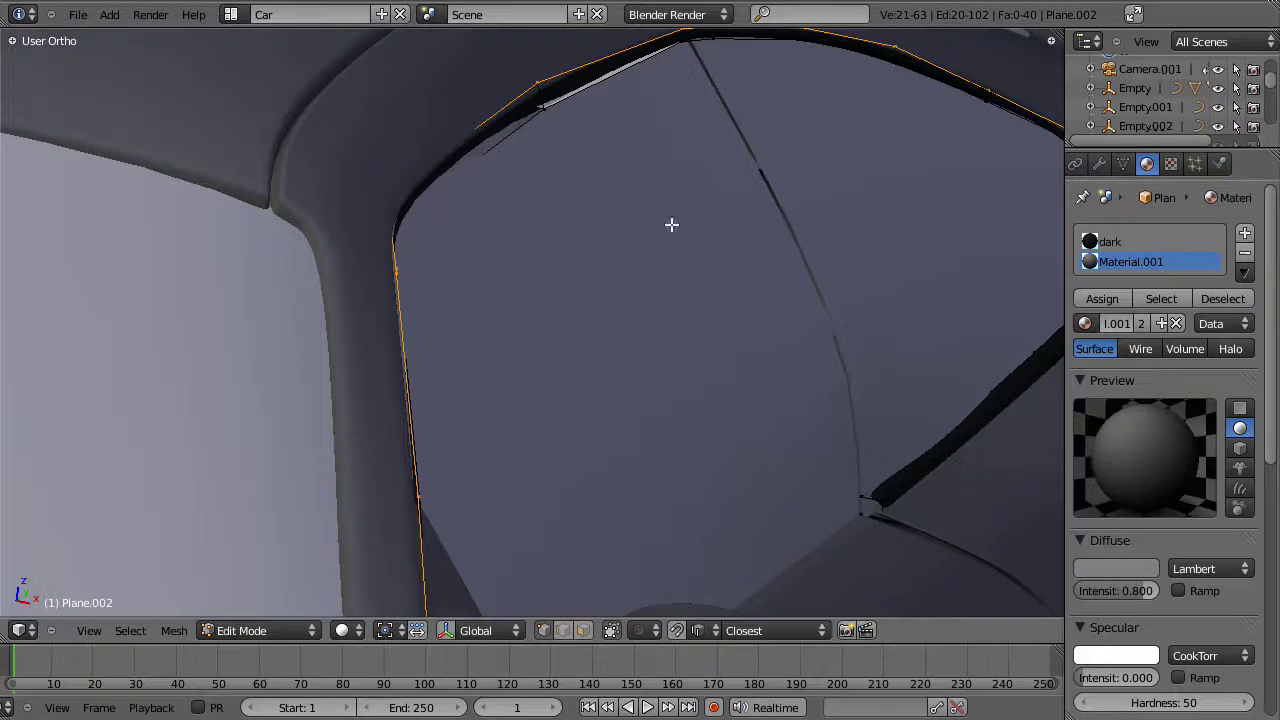
pyautogui.moveTo(671, 225); pyautogui.dragTo(712, 467, button='middle')
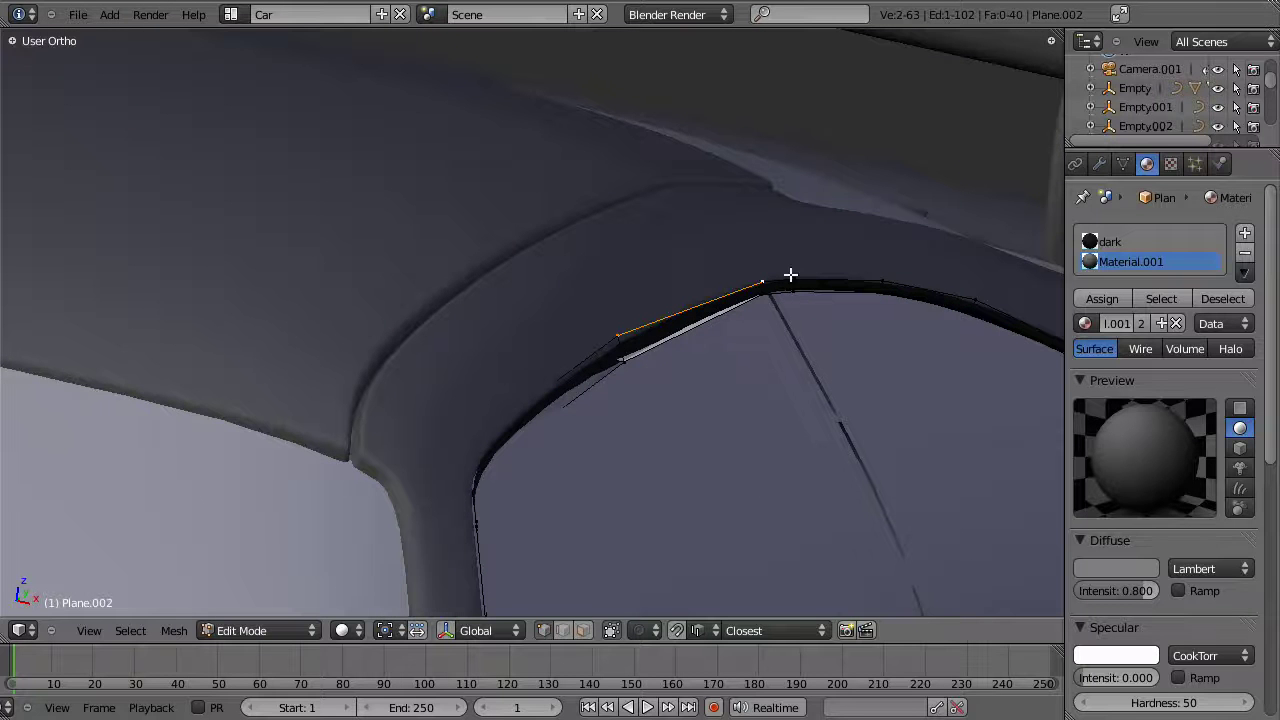
pyautogui.keyDown('shift'); pyautogui.rightClick(990, 296); pyautogui.keyUp('shift')
pyautogui.moveTo(990, 296); pyautogui.dragTo(874, 340, button='middle')
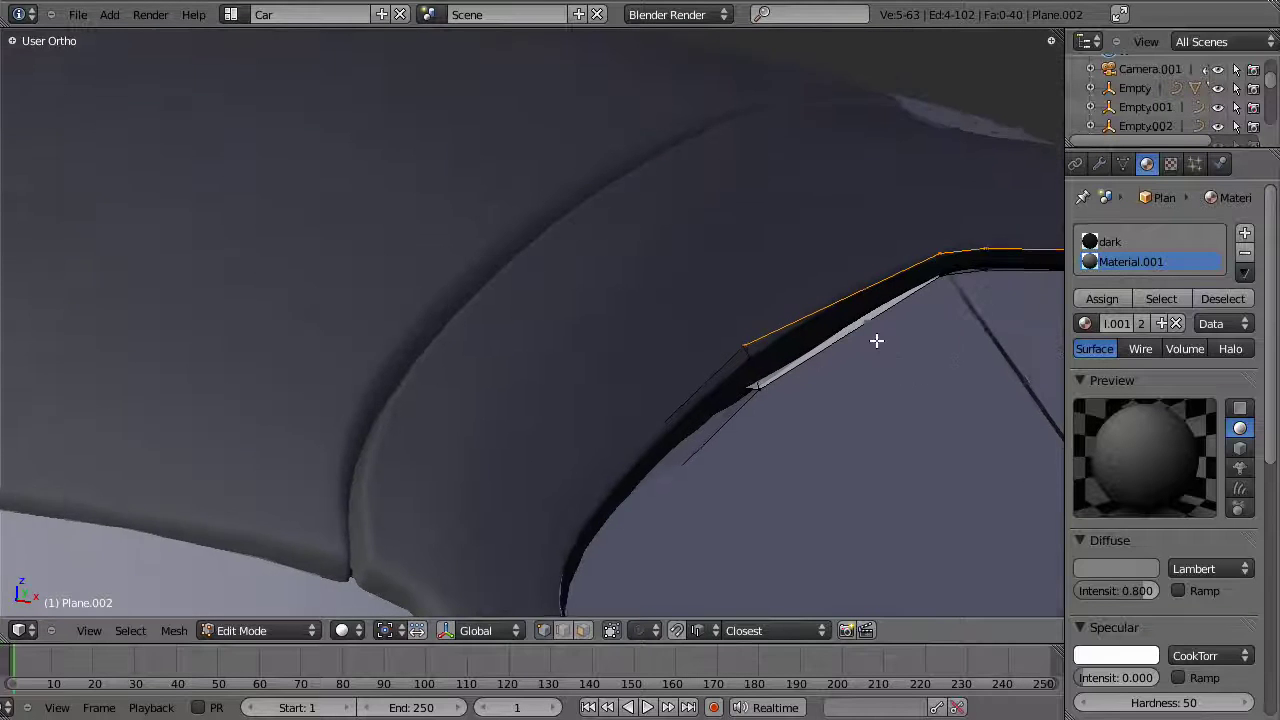
pyautogui.press('g')
pyautogui.press('x')
pyautogui.click(866, 341)
pyautogui.moveTo(820, 383); pyautogui.dragTo(737, 349, button='middle')
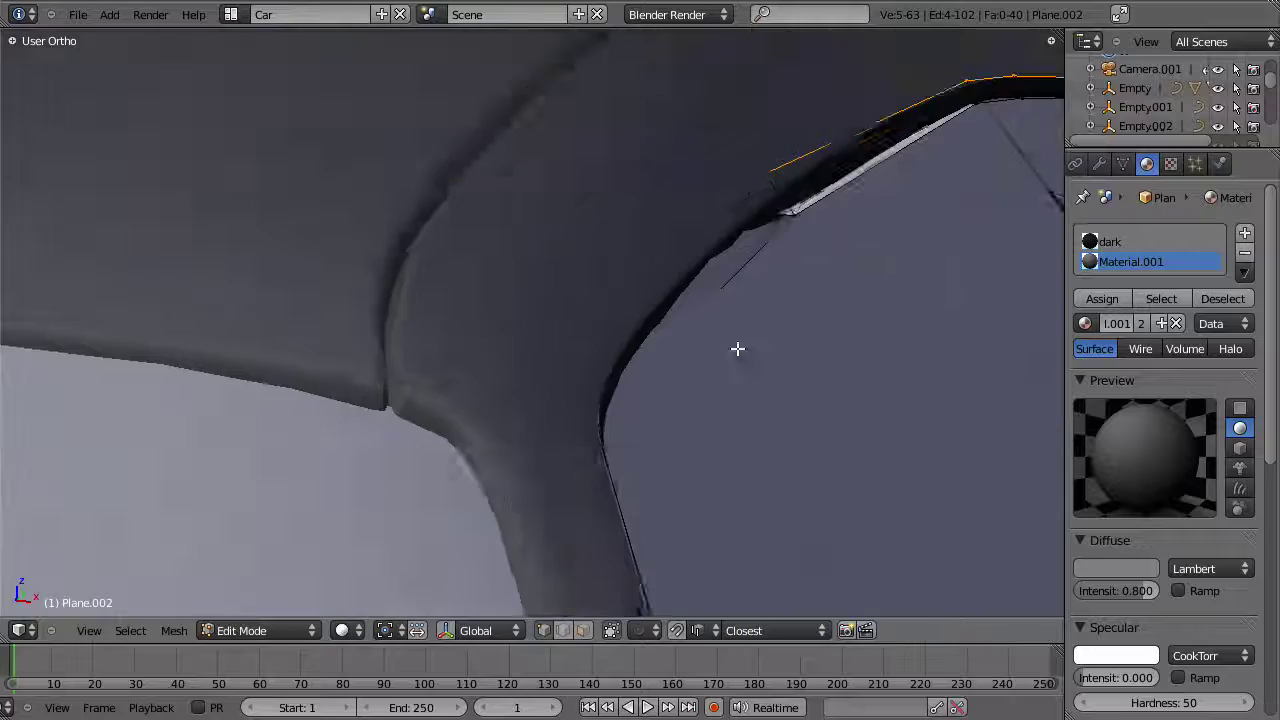
# Step: Select the single trim vertex at the front upper corner of the side window and reposition it in two moves to follow the pillar
pyautogui.scroll(-4, 760, 352)
pyautogui.press('z')
pyautogui.press('a')
pyautogui.moveTo(846, 374)
pyautogui.mouseDown(button='middle')
pyautogui.moveTo(395, 348)
pyautogui.moveTo(523, 357)
pyautogui.mouseUp(button='middle')
pyautogui.rightClick(401, 339)
pyautogui.press('z')
pyautogui.keyDown('shift'); pyautogui.moveTo(366, 374); pyautogui.dragTo(545, 356, button='middle'); pyautogui.keyUp('shift')
pyautogui.scroll(1, 545, 356)
pyautogui.scroll(2, 545, 356)
pyautogui.moveTo(690, 335); pyautogui.dragTo(563, 289, button='middle')
pyautogui.scroll(-2, 600, 300)
pyautogui.press('z')
pyautogui.moveTo(686, 329); pyautogui.dragTo(677, 297, button='middle')
pyautogui.scroll(5, 670, 288)
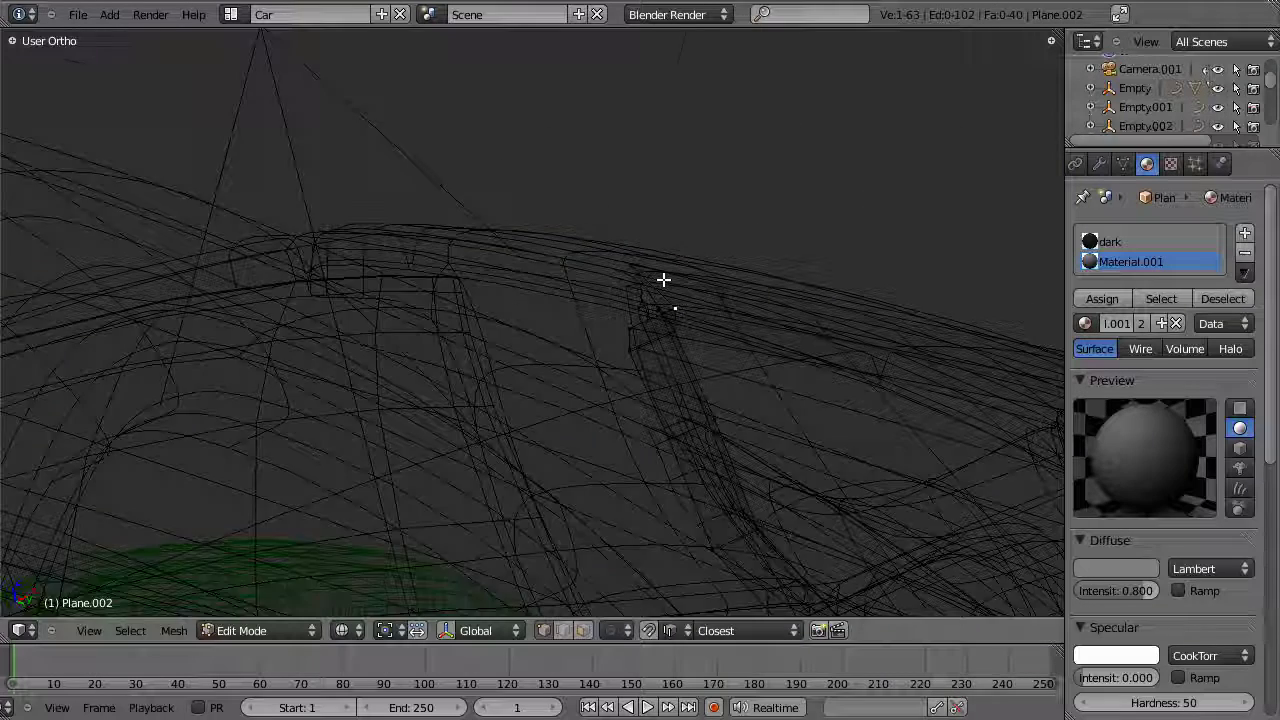
pyautogui.press('z')
pyautogui.press('z')
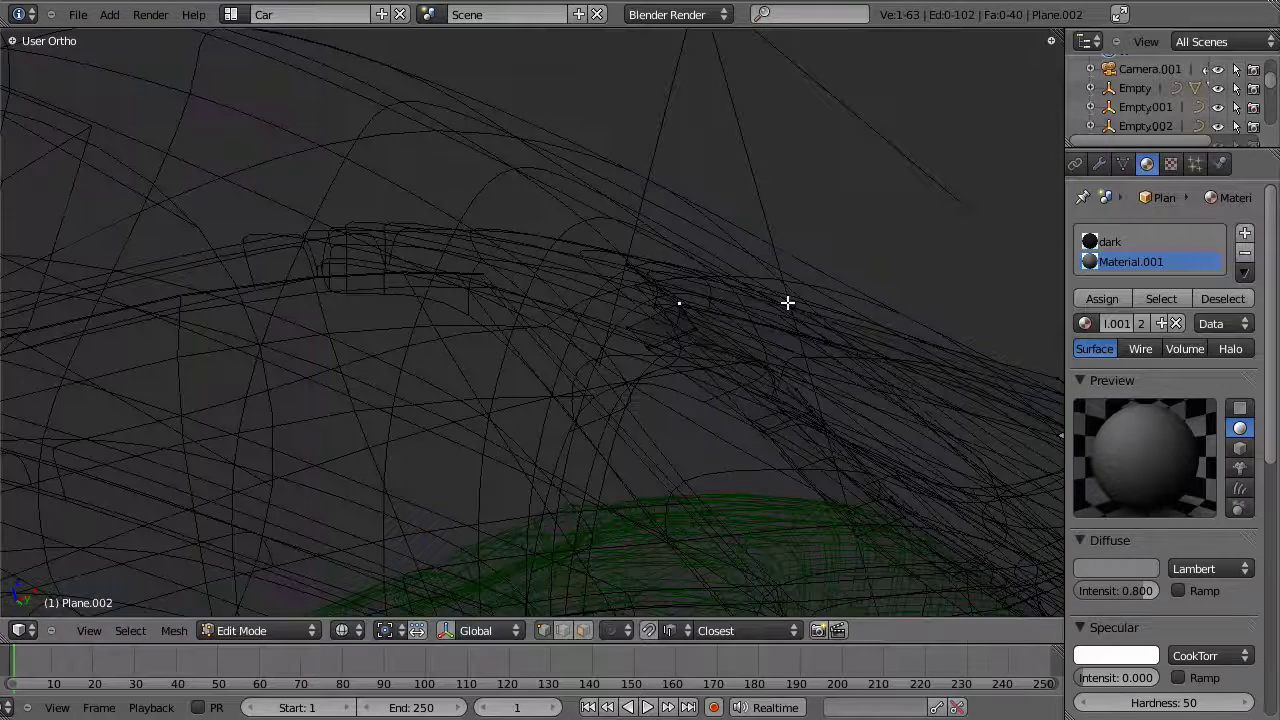
pyautogui.press('g')
pyautogui.click(716, 315)
pyautogui.press('g')
pyautogui.click(665, 322)
pyautogui.press('z')
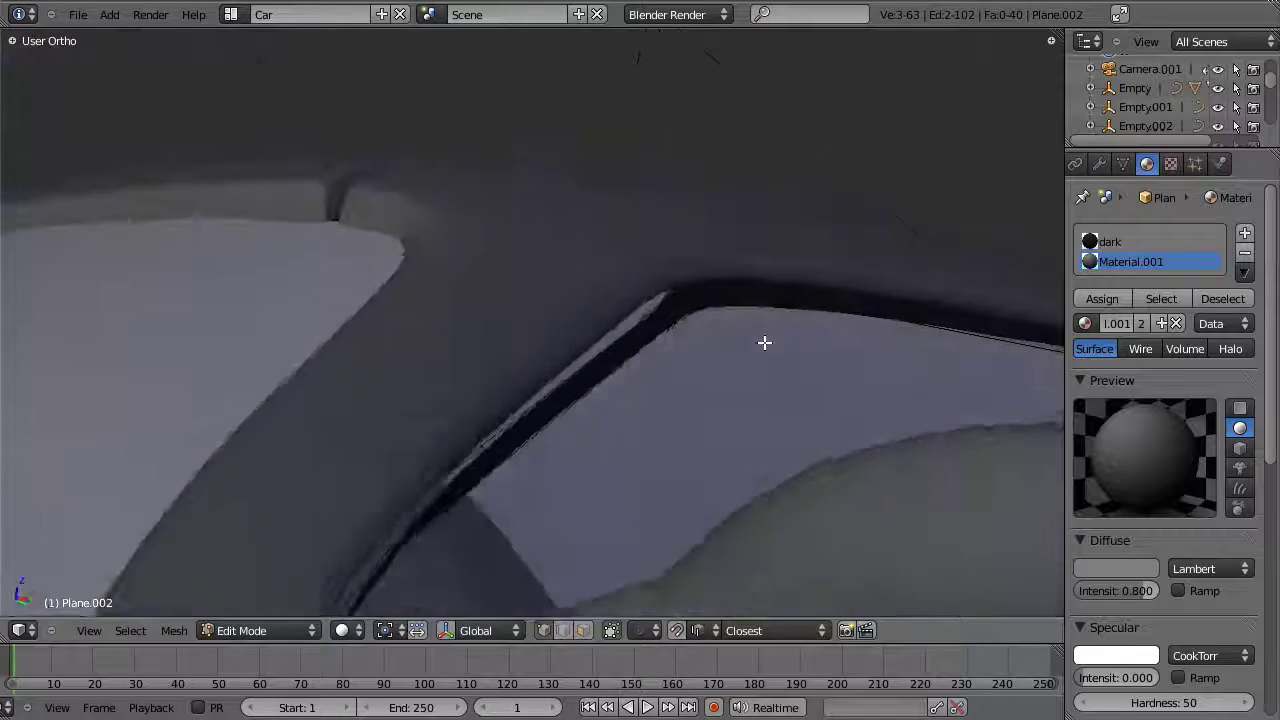
# Step: Move the trim's outer edge beside the front upper corner outwards to the windshield pillar
pyautogui.press('z')
pyautogui.moveTo(666, 346); pyautogui.dragTo(745, 296, button='middle')
pyautogui.press('z')
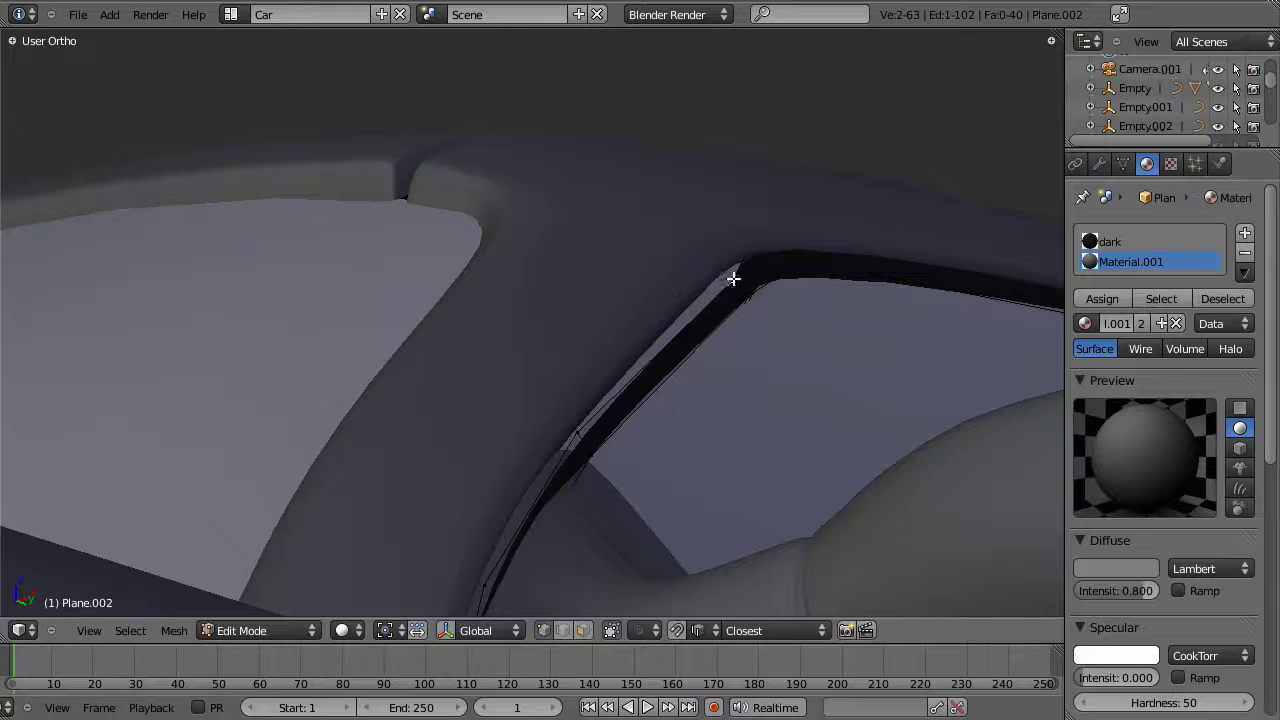
pyautogui.press('g')
pyautogui.click(708, 273)
# Step: Select the trim edge along the lower part of the windshield pillar and move it along global Y
pyautogui.press('z')
pyautogui.keyDown('shift'); pyautogui.moveTo(591, 443); pyautogui.dragTo(714, 295, button='middle'); pyautogui.keyUp('shift')
pyautogui.rightClick(673, 322)
pyautogui.press('g')
pyautogui.rightClick(715, 326)
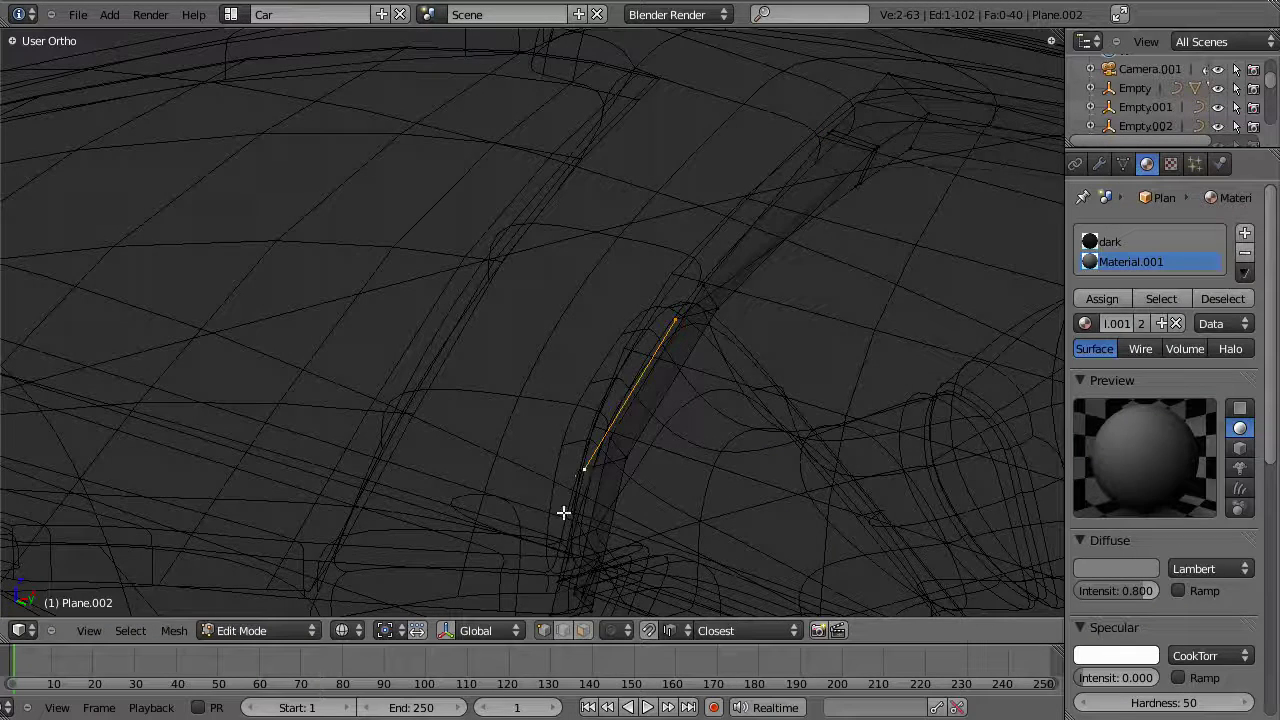
pyautogui.keyDown('shift'); pyautogui.moveTo(563, 512); pyautogui.dragTo(609, 451, button='middle'); pyautogui.keyUp('shift')
pyautogui.press('g')
pyautogui.press('y')
pyautogui.click(723, 404)
pyautogui.press('z')
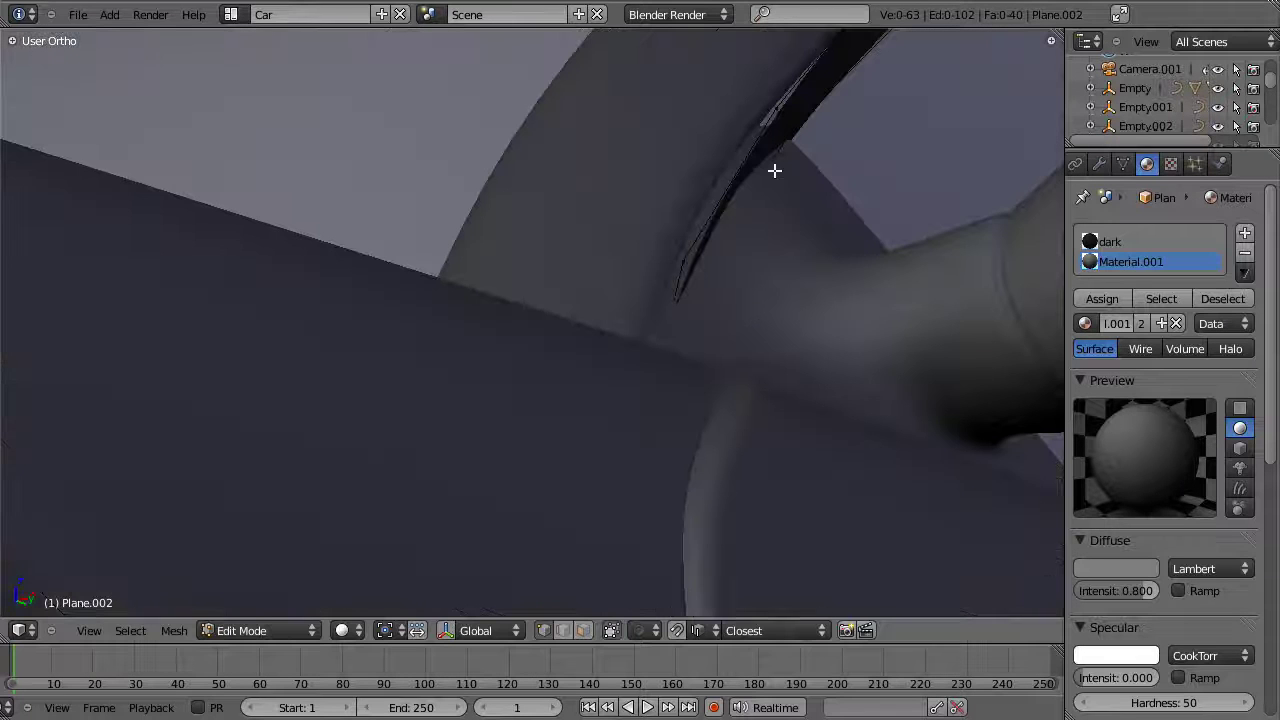
# Step: Select four trim vertices along the lower windshield pillar and move them about 0.015 along global Y
pyautogui.press('z')
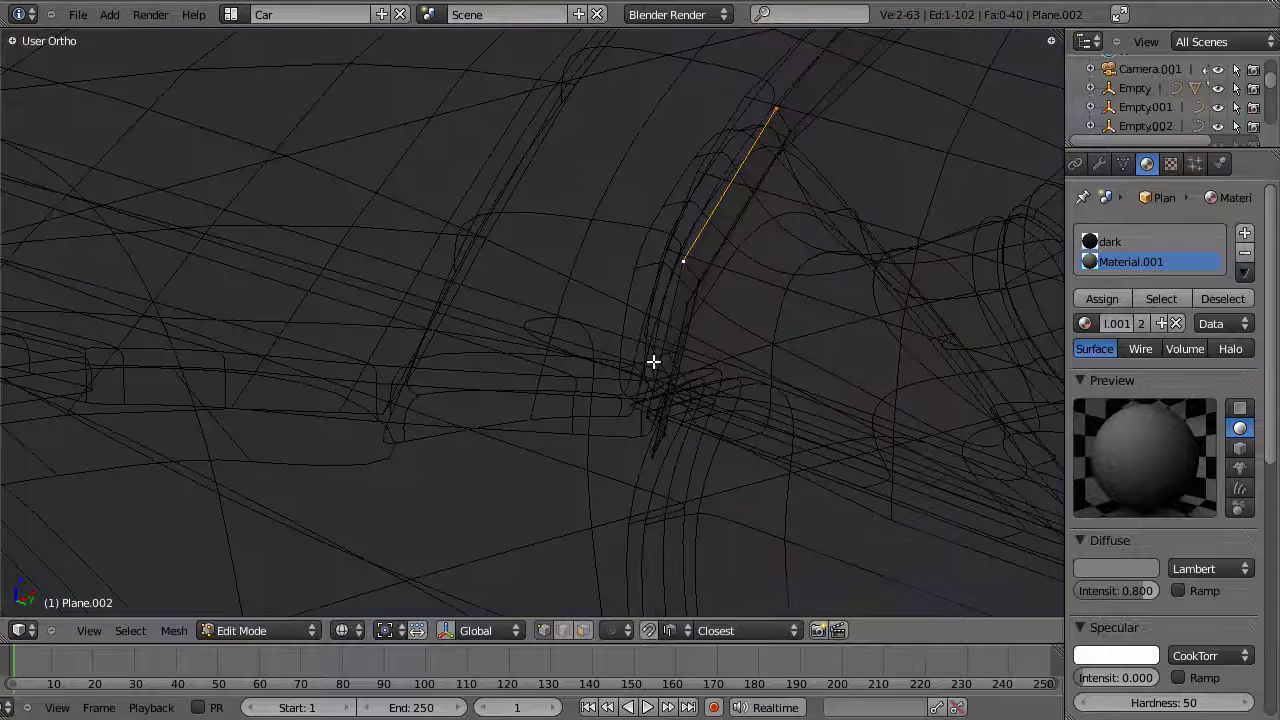
pyautogui.press('z')
pyautogui.press('g')
pyautogui.press('y')
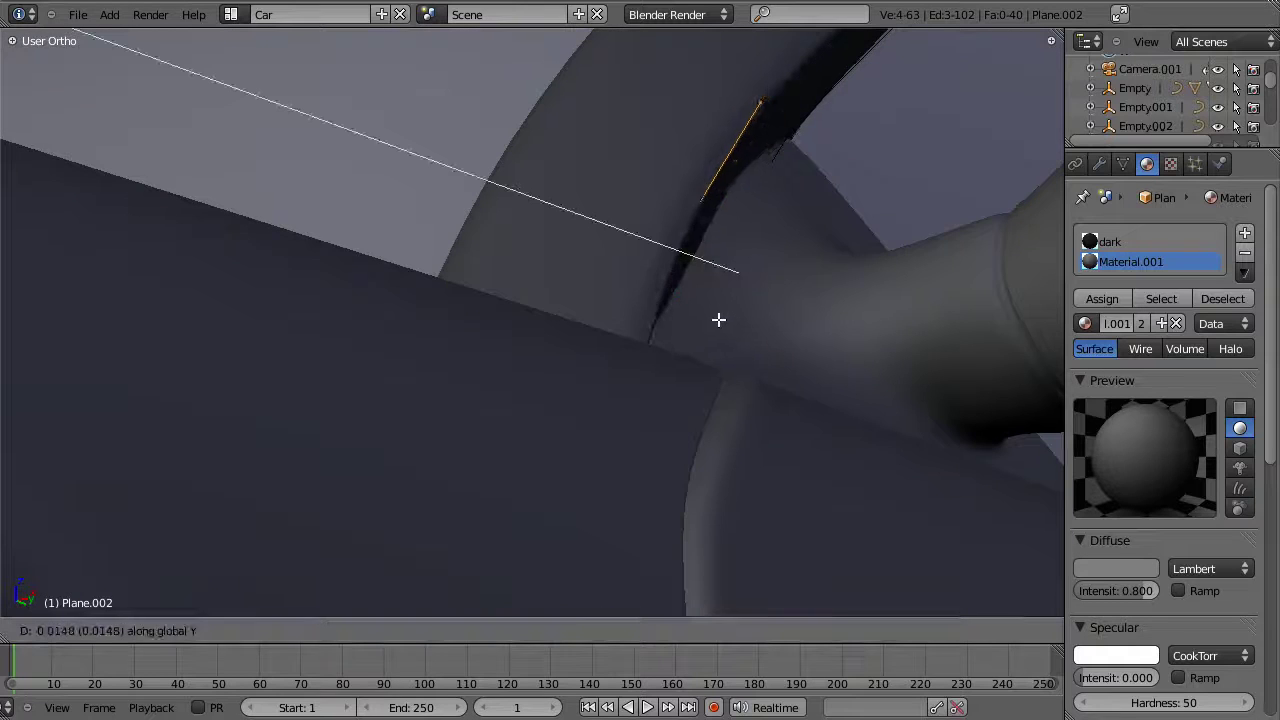
pyautogui.click(714, 317)
# Step: Check the Porsche reference photo, then select the whole side mirror in the body mesh and move it about 0.01 along global Y
pyautogui.scroll(-3, 766, 261)
pyautogui.moveTo(766, 260); pyautogui.dragTo(643, 371, button='middle')
pyautogui.hotkey('alt', 'Tab')
pyautogui.hotkey('alt', 'Tab')
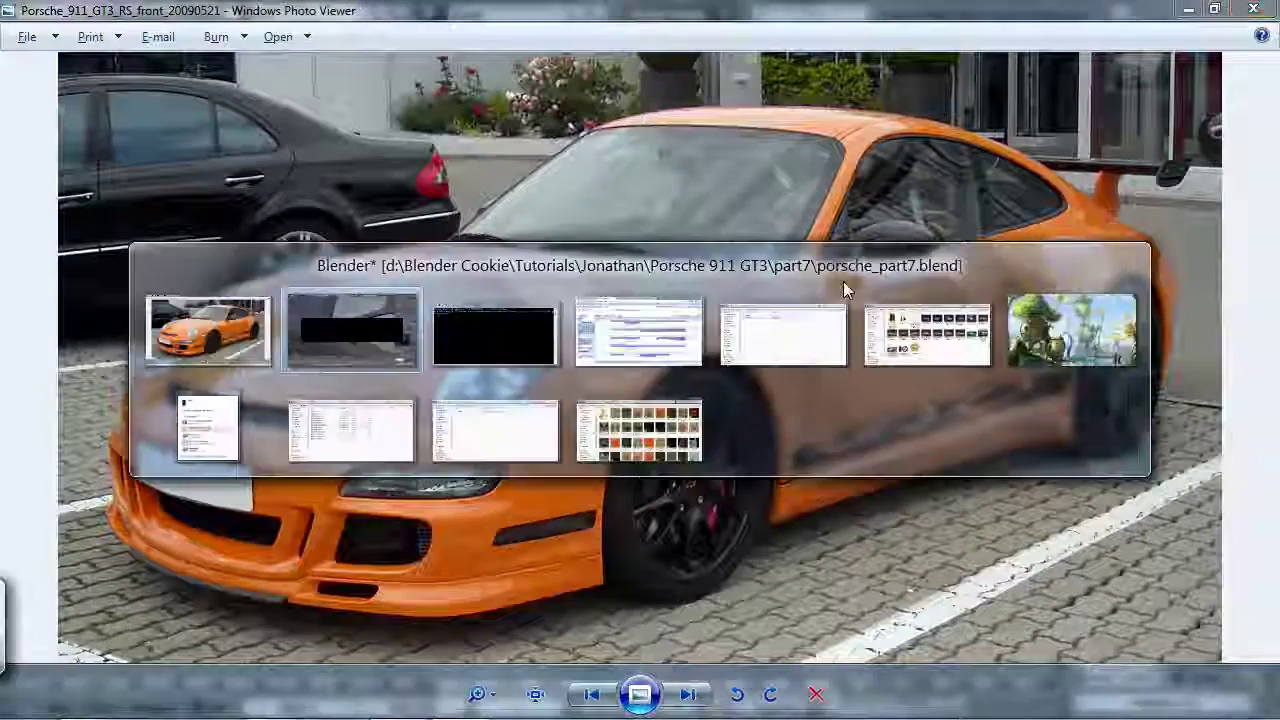
pyautogui.rightClick(703, 366)
pyautogui.press('Tab')
pyautogui.press('l')
pyautogui.press('z')
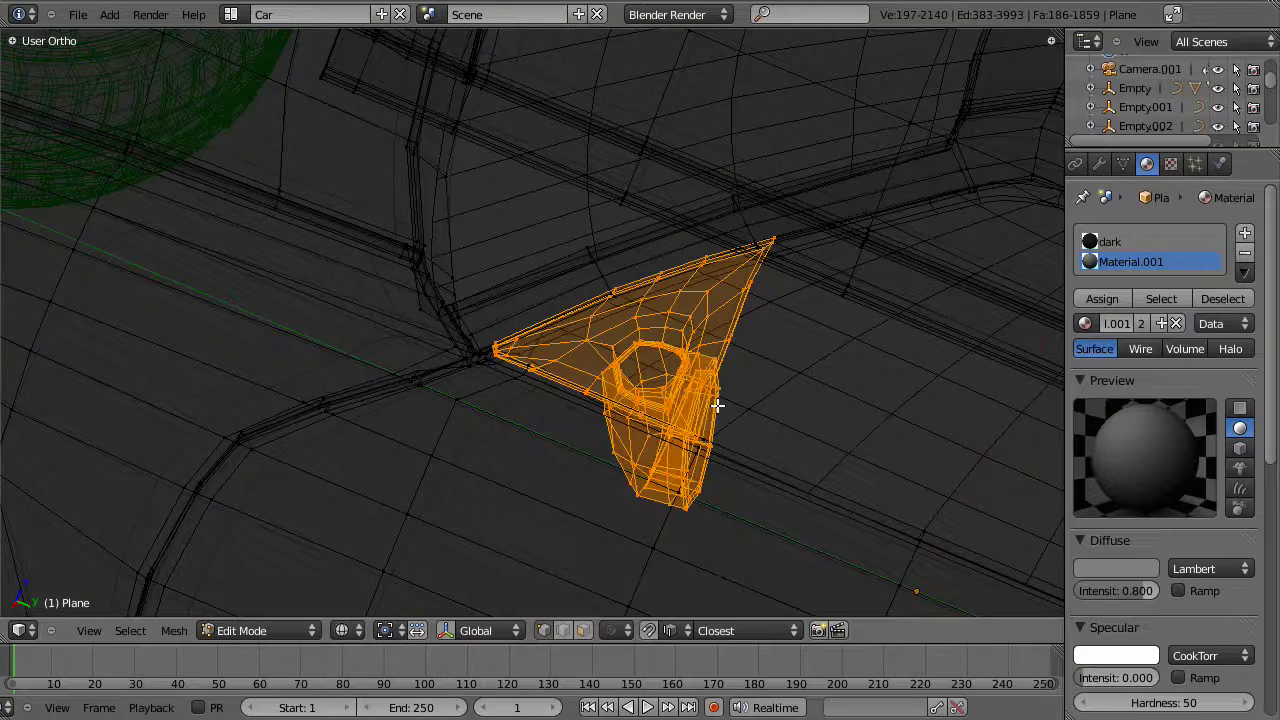
pyautogui.press('g')
pyautogui.press('y')
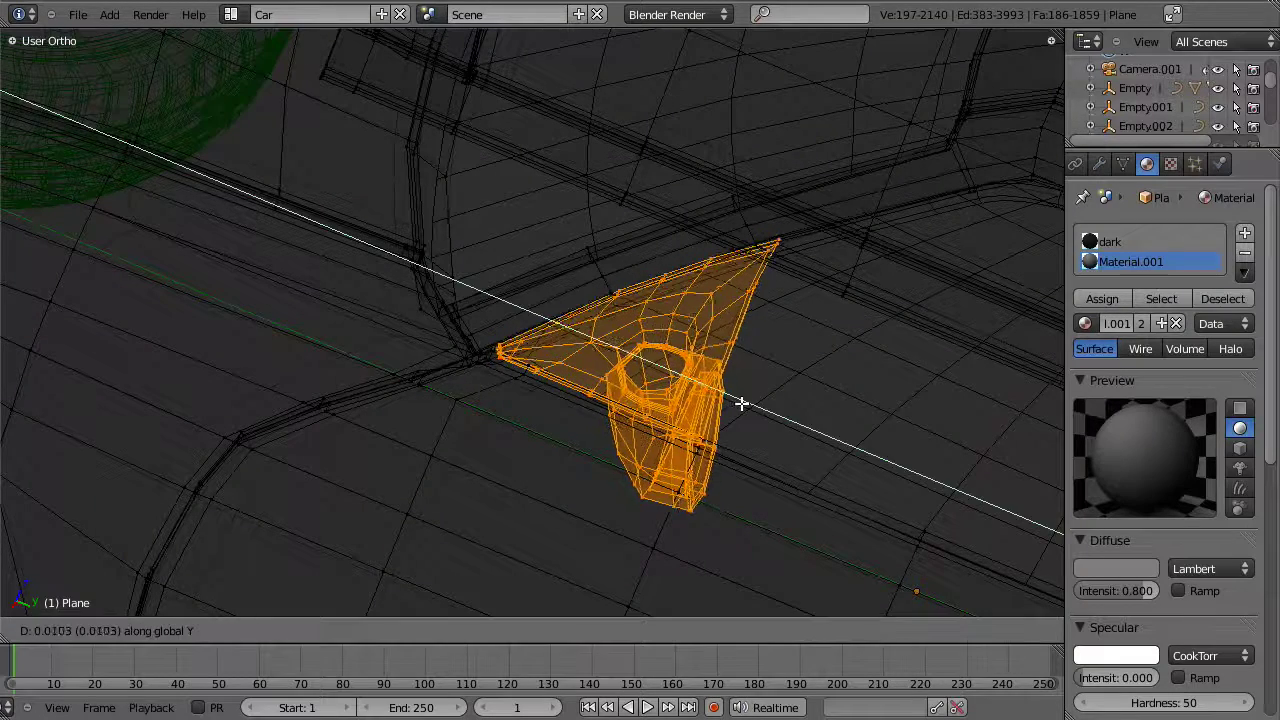
pyautogui.click(746, 405)
# Step: Shift the side mirror about 0.004 further along global Y and leave the body mesh
pyautogui.press('z')
pyautogui.press('g')
pyautogui.press('y')
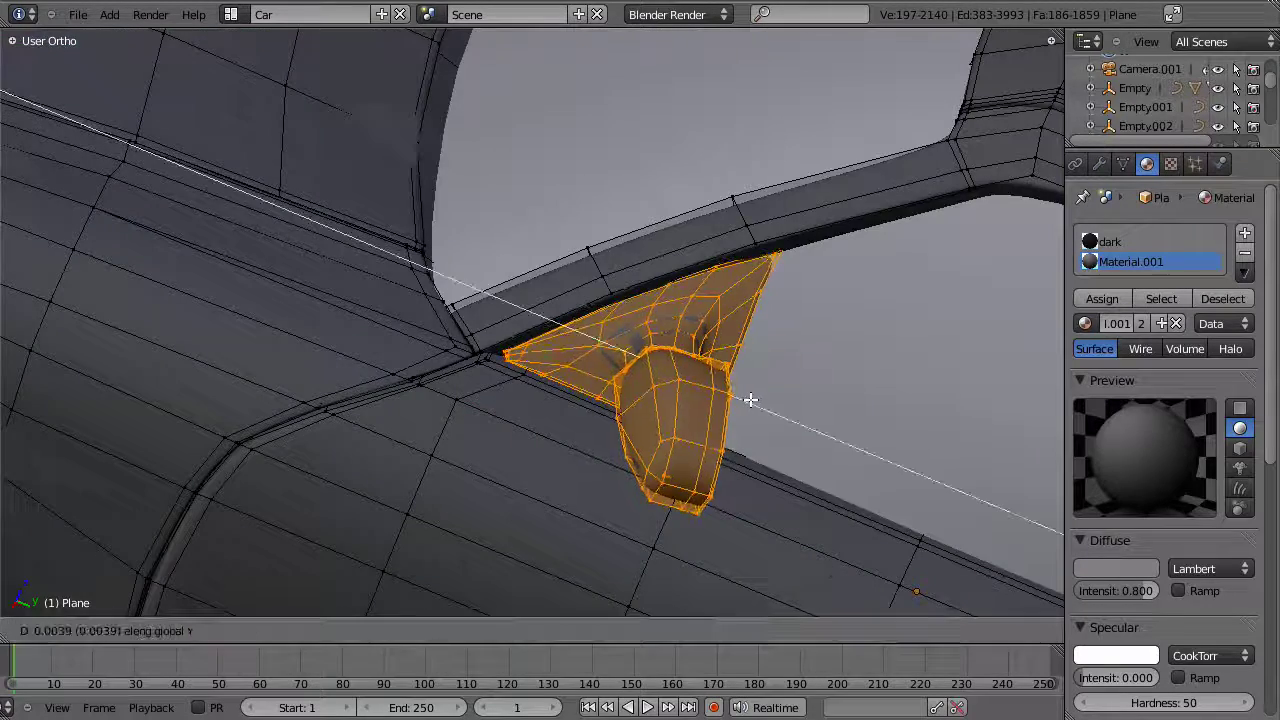
pyautogui.click(751, 400)
pyautogui.press('Tab')
# Step: Edit the window trim object and delete the edge loop across it near the front upper corner
pyautogui.rightClick(807, 241)
pyautogui.scroll(-3, 774, 338)
pyautogui.moveTo(774, 338); pyautogui.dragTo(753, 363, button='middle')
pyautogui.press('KP_3')
pyautogui.keyDown('shift'); pyautogui.moveTo(731, 217); pyautogui.dragTo(680, 231, button='middle'); pyautogui.keyUp('shift')
pyautogui.scroll(5, 603, 357)
pyautogui.press('Tab')
pyautogui.scroll(-2, 600, 362)
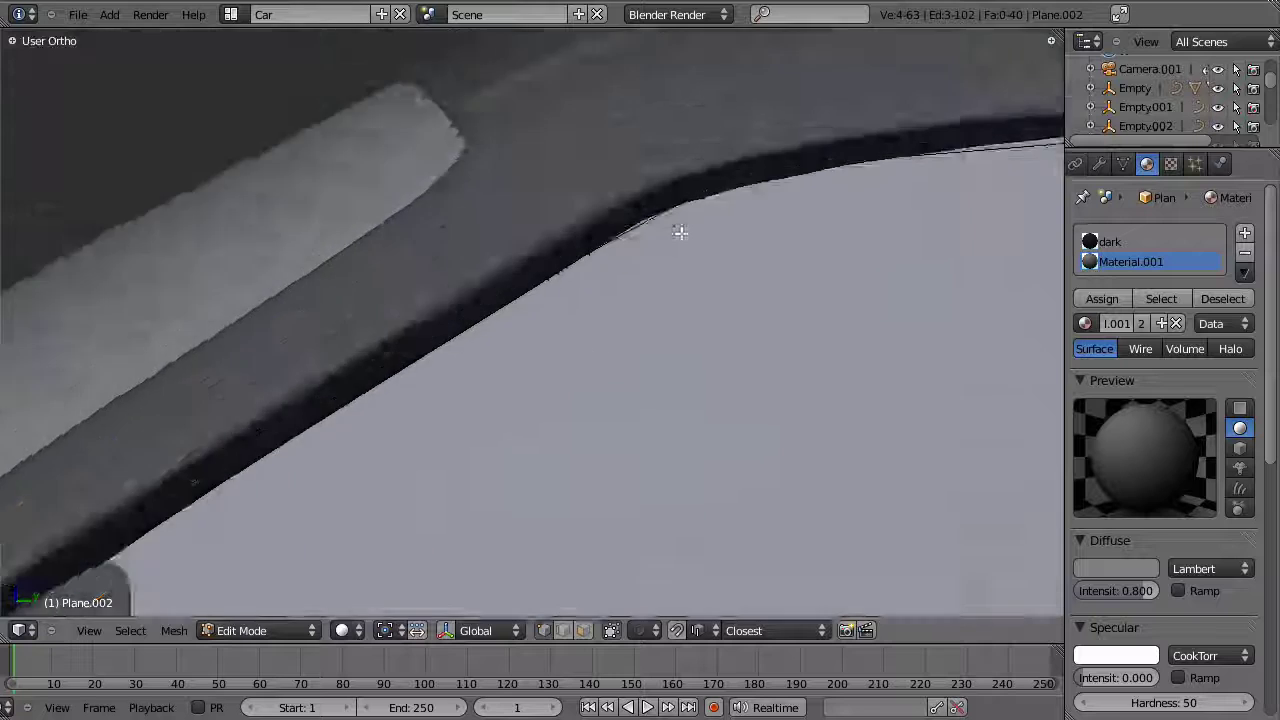
pyautogui.press('z')
pyautogui.press('x')
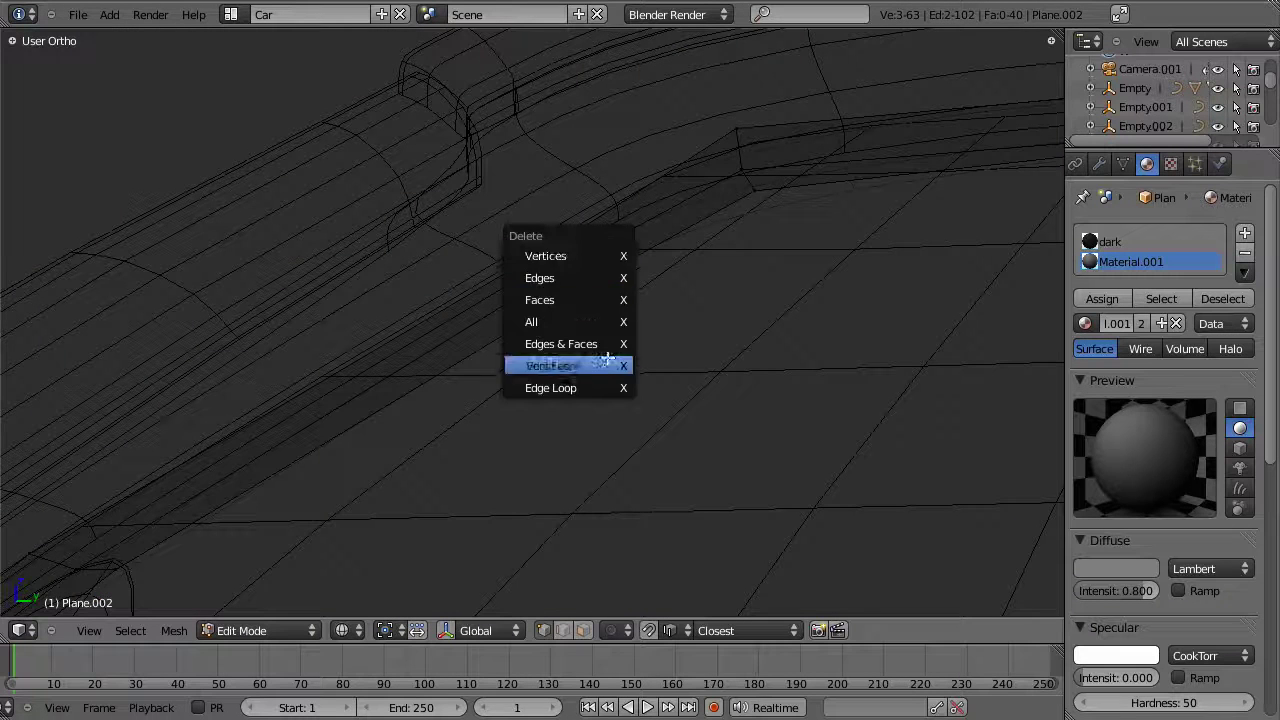
pyautogui.click(572, 391)
# Step: Select the cross edge of the trim at the front upper corner and move it about 0.010
pyautogui.scroll(-2, 626, 303)
pyautogui.press('z')
pyautogui.moveTo(734, 246); pyautogui.dragTo(654, 300, button='middle')
pyautogui.press('a')
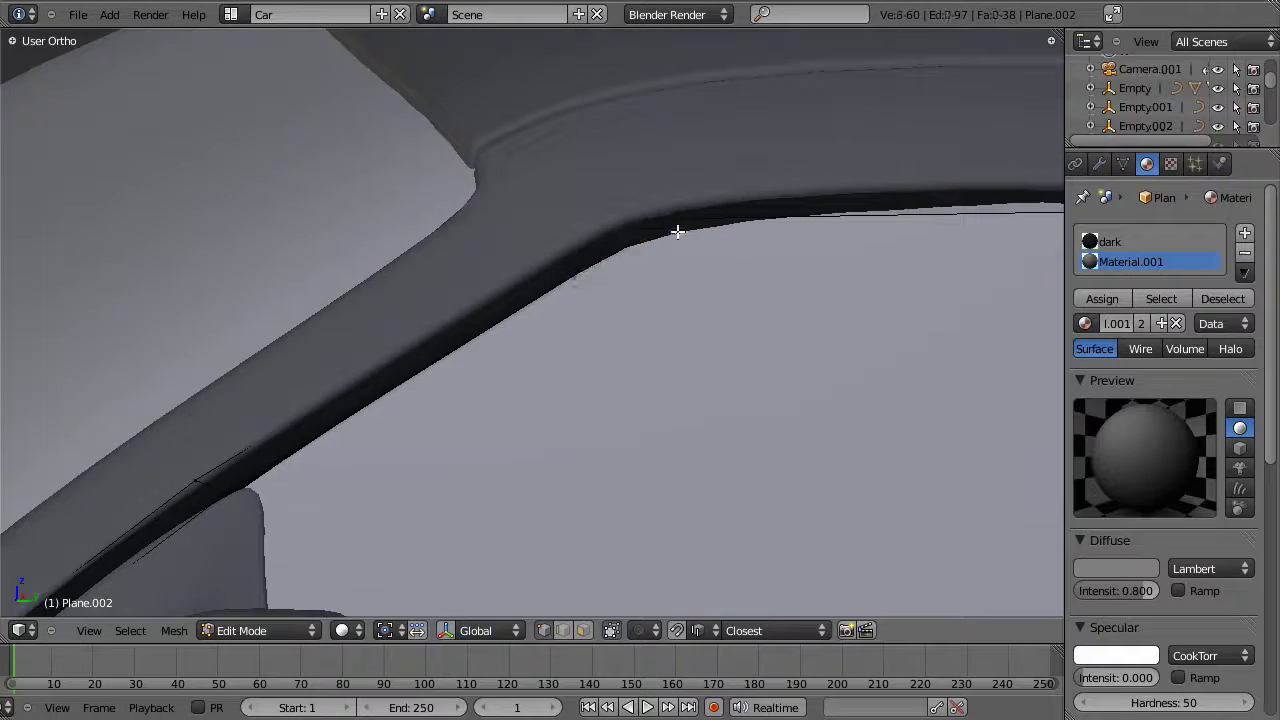
pyautogui.press('z')
pyautogui.press('z')
pyautogui.press('g')
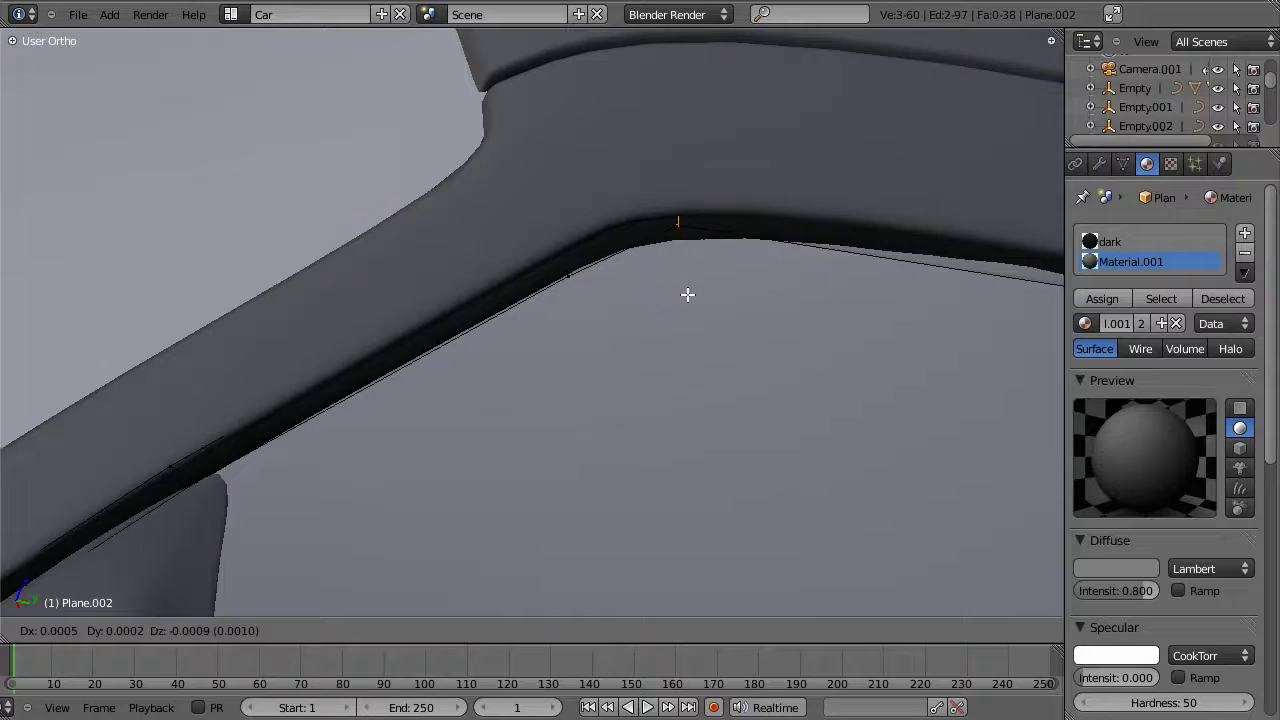
pyautogui.press('z')
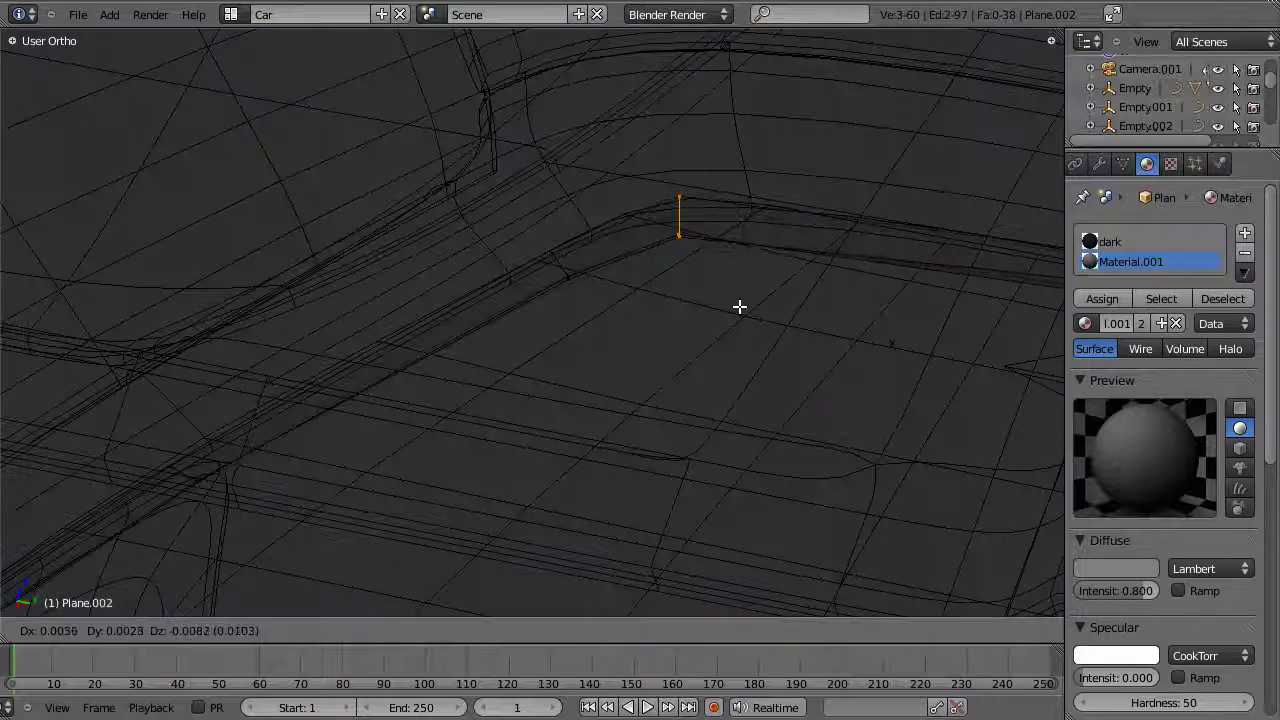
pyautogui.click(739, 306)
# Step: Move the corner's cross edge once more to line the trim up with the window frame
pyautogui.press('z')
pyautogui.moveTo(651, 363)
pyautogui.mouseDown(button='middle')
pyautogui.moveTo(734, 217)
pyautogui.moveTo(808, 238)
pyautogui.moveTo(682, 328)
pyautogui.mouseUp(button='middle')
pyautogui.press('g')
pyautogui.click(810, 234)
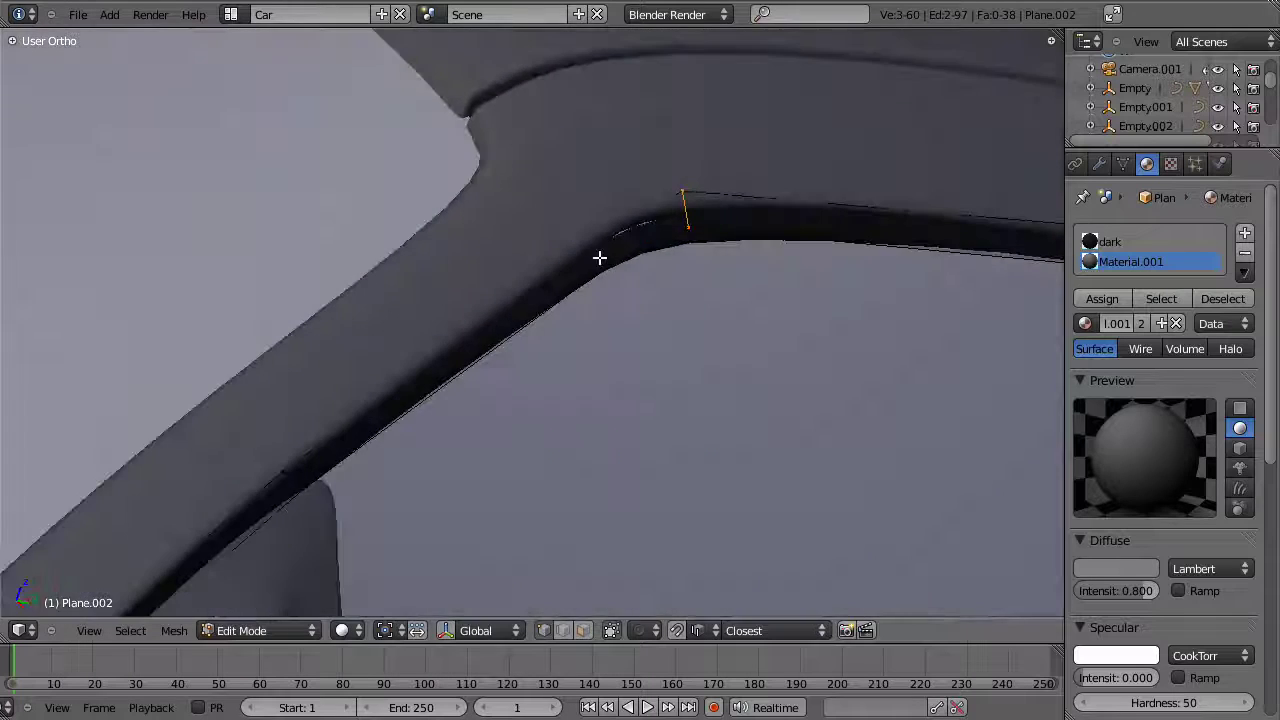
# Step: Reposition the outer trim vertex just ahead of the front upper corner and leave the trim mesh
pyautogui.rightClick(599, 258)
pyautogui.press('z')
pyautogui.press('g')
pyautogui.click(629, 313)
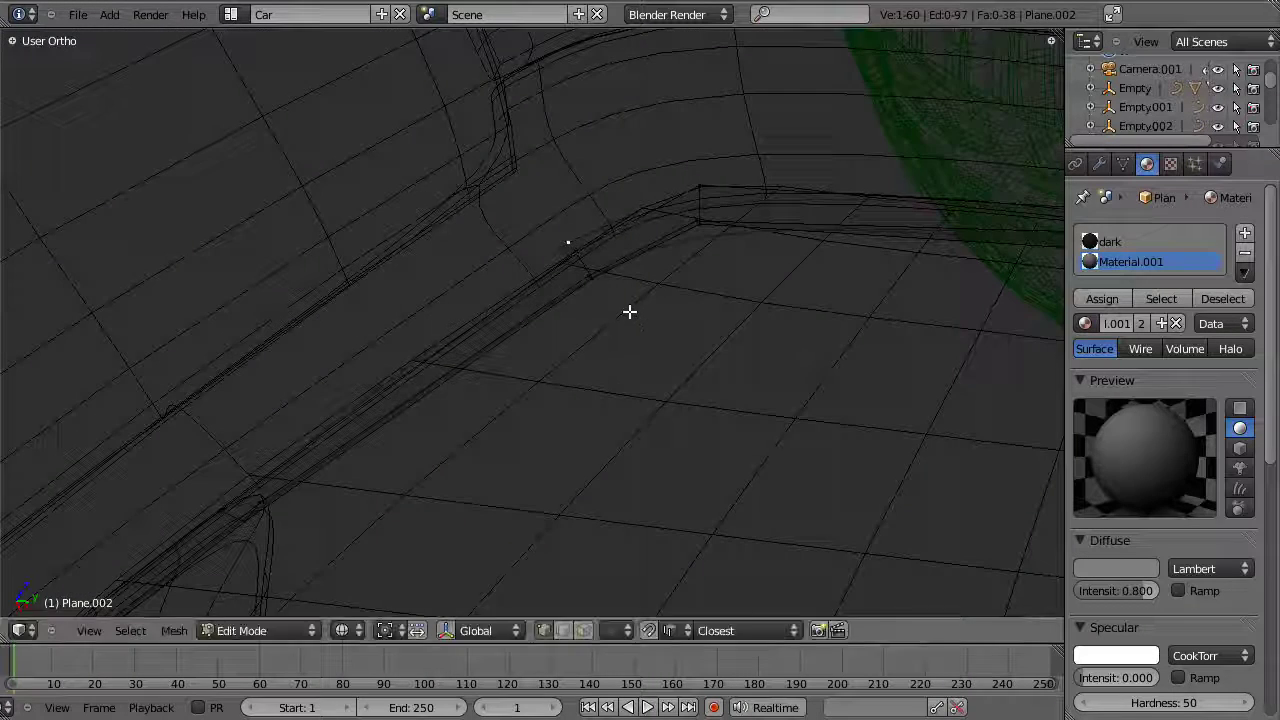
pyautogui.press('z')
pyautogui.press('Tab')
pyautogui.scroll(2, 700, 365)
pyautogui.scroll(-2, 755, 370)
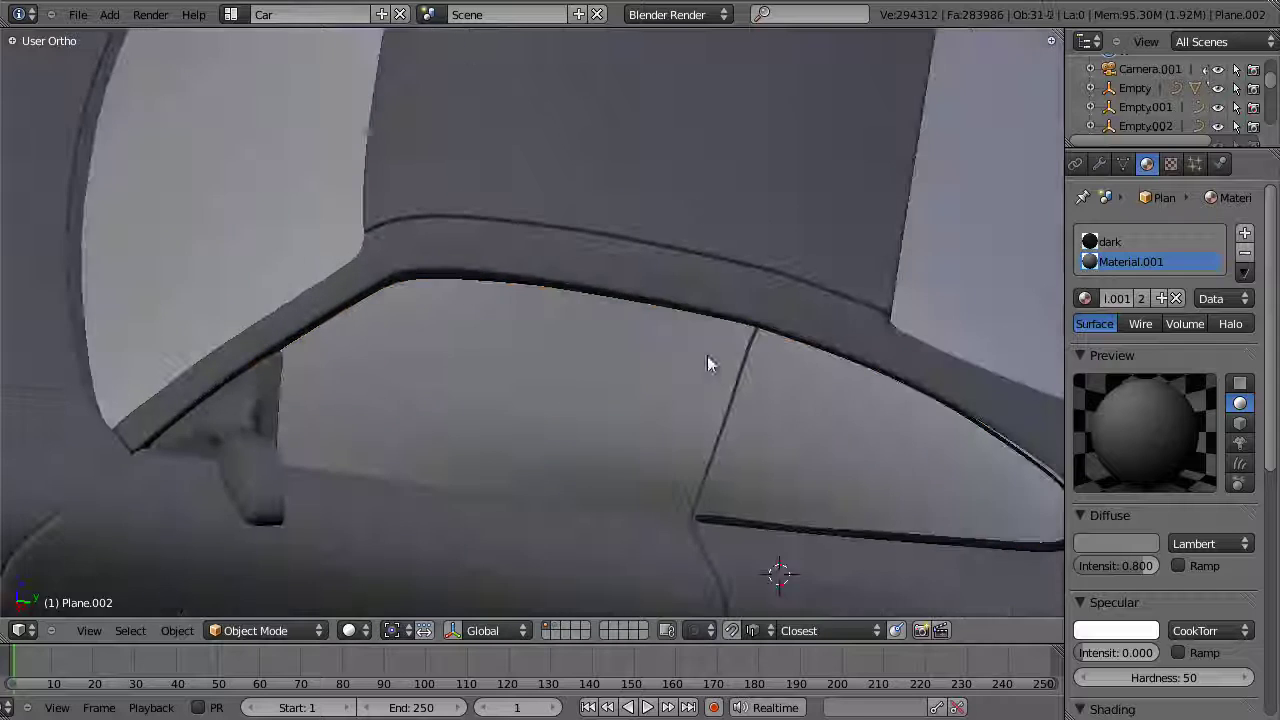
# Step: Add a loop cut across the trim above the front side window, close behind the front upper corner
pyautogui.scroll(4, 400, 334)
pyautogui.press('Tab')
pyautogui.scroll(2, 436, 263)
pyautogui.press('z')
pyautogui.press('z')
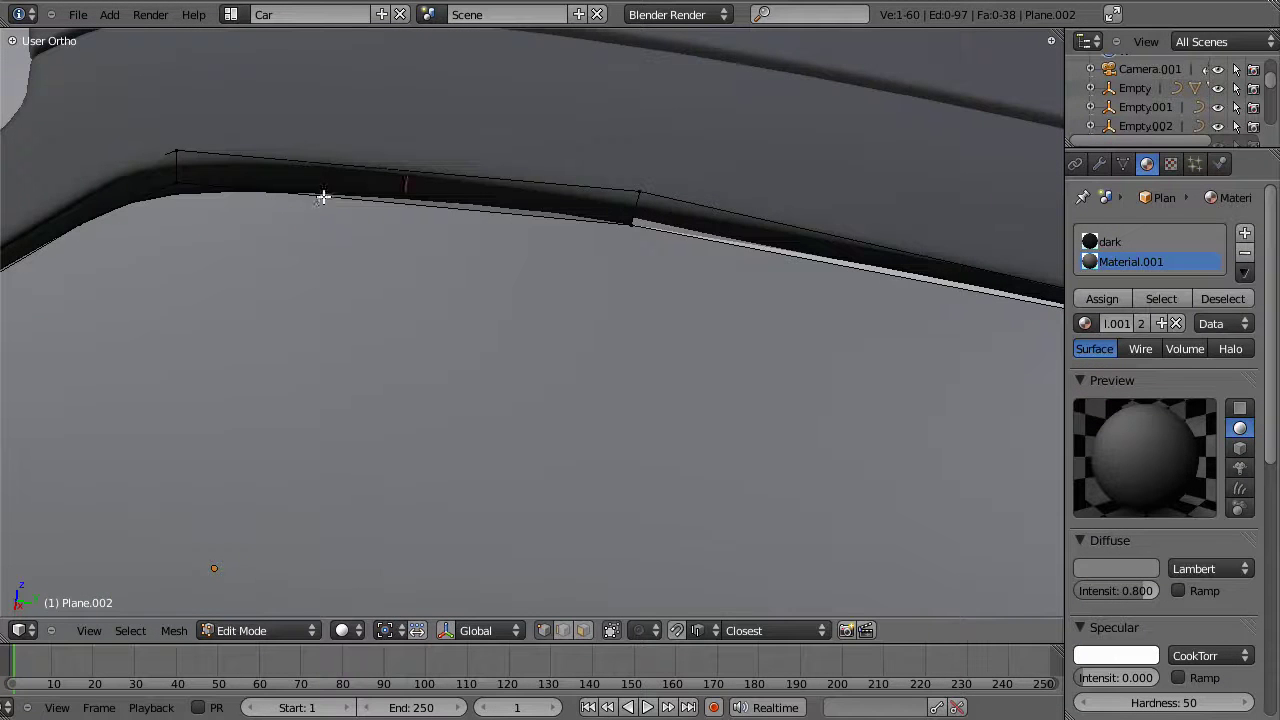
pyautogui.click(323, 196)
pyautogui.click(275, 185)
pyautogui.press('z')
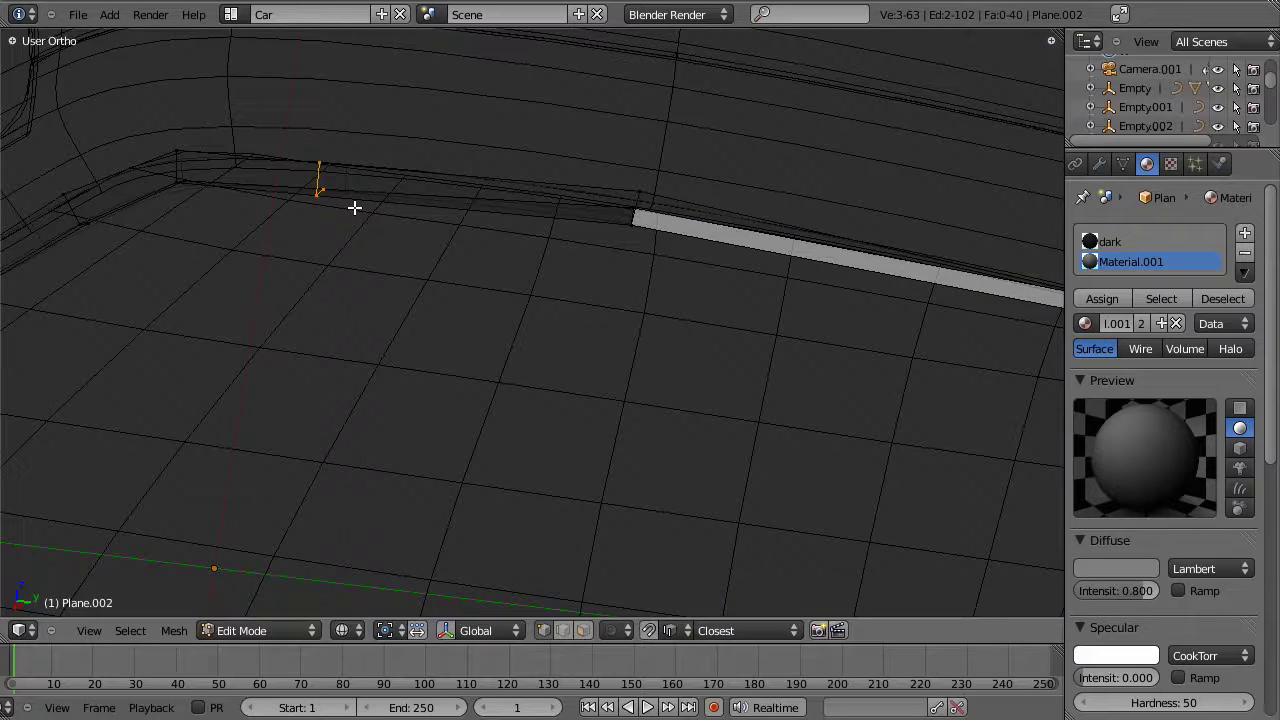
pyautogui.press('z')
# Step: Select the inner edge vertices of the trim above the window divider and lower them slightly along global Z
pyautogui.moveTo(416, 304)
pyautogui.mouseDown(button='middle')
pyautogui.moveTo(563, 295)
pyautogui.moveTo(476, 258)
pyautogui.mouseUp(button='middle')
pyautogui.press('z')
pyautogui.press('z')
pyautogui.press('z')
pyautogui.moveTo(251, 254)
pyautogui.mouseDown(button='middle')
pyautogui.moveTo(271, 306)
pyautogui.moveTo(254, 354)
pyautogui.moveTo(262, 200)
pyautogui.mouseUp(button='middle')
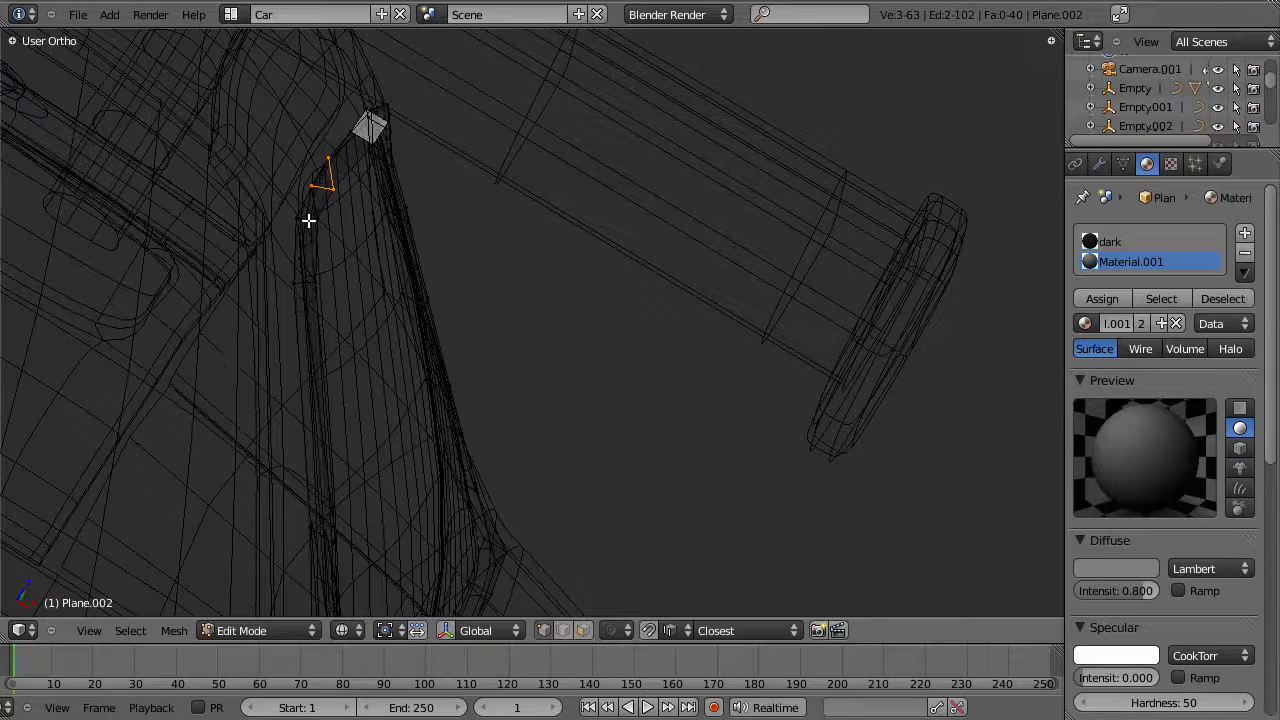
pyautogui.moveTo(476, 238); pyautogui.dragTo(443, 173, button='middle')
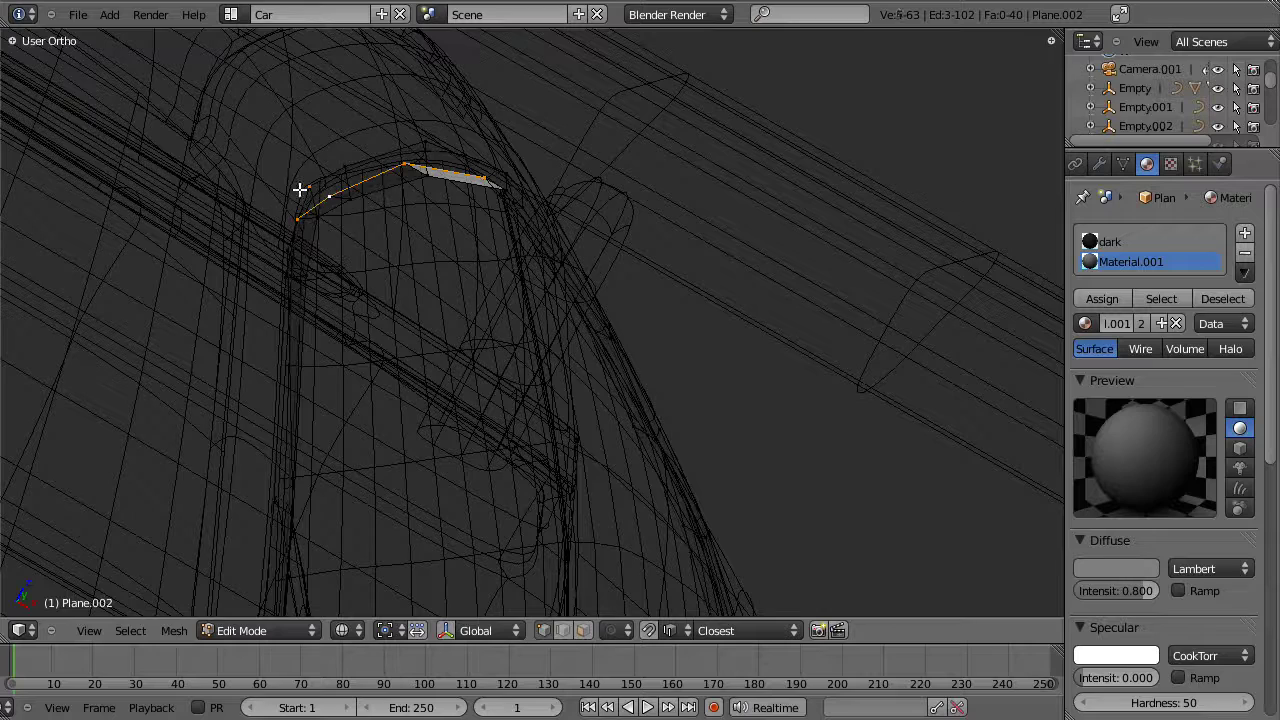
pyautogui.scroll(5, 300, 189)
pyautogui.press('z')
pyautogui.moveTo(797, 157)
pyautogui.mouseDown(button='middle')
pyautogui.moveTo(689, 277)
pyautogui.moveTo(651, 140)
pyautogui.mouseUp(button='middle')
pyautogui.press('z')
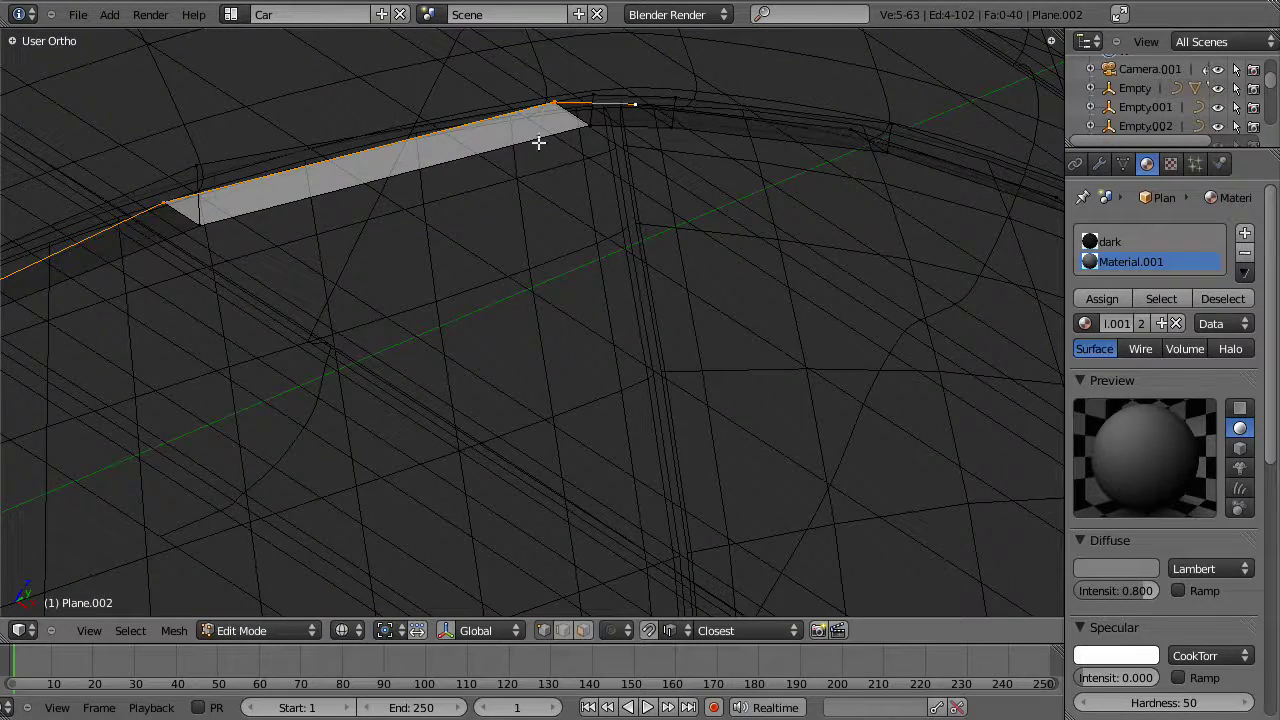
pyautogui.press('g')
pyautogui.press('z')
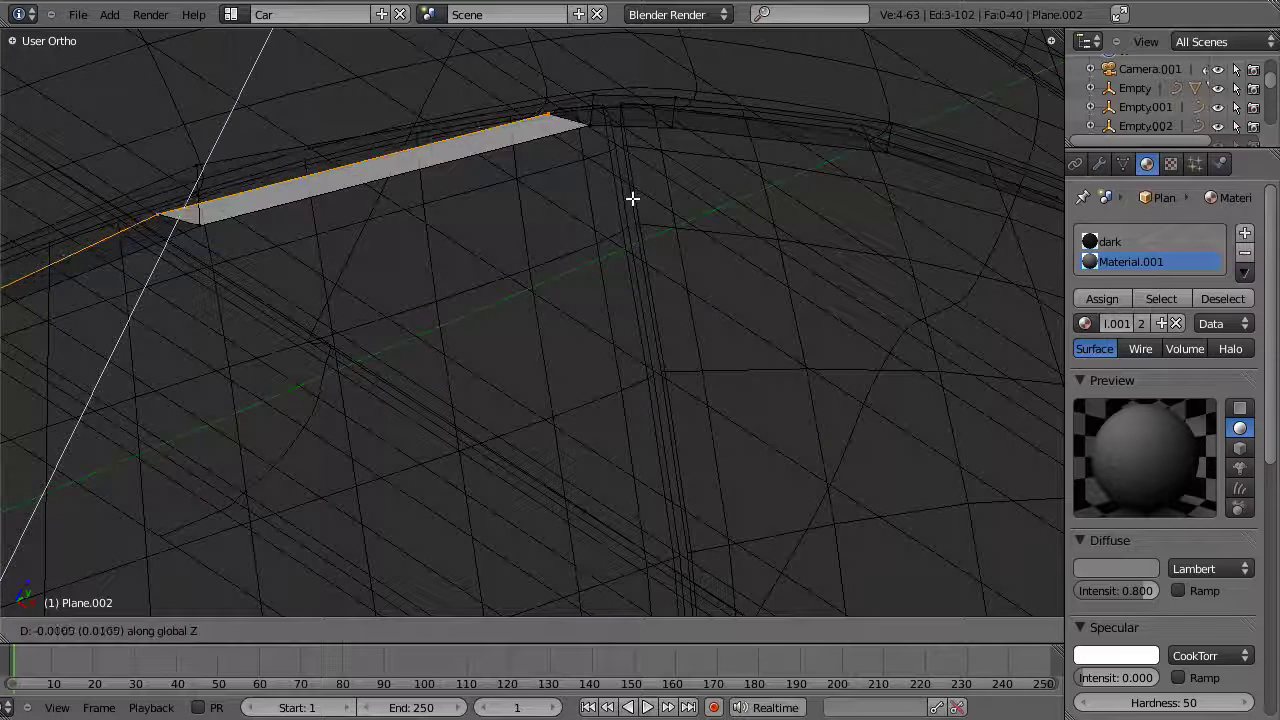
pyautogui.click(629, 206)
# Step: Inspect the trim's fit along both side windows in the right side view outside mesh editing
pyautogui.press('z')
pyautogui.moveTo(629, 206); pyautogui.dragTo(591, 363, button='middle')
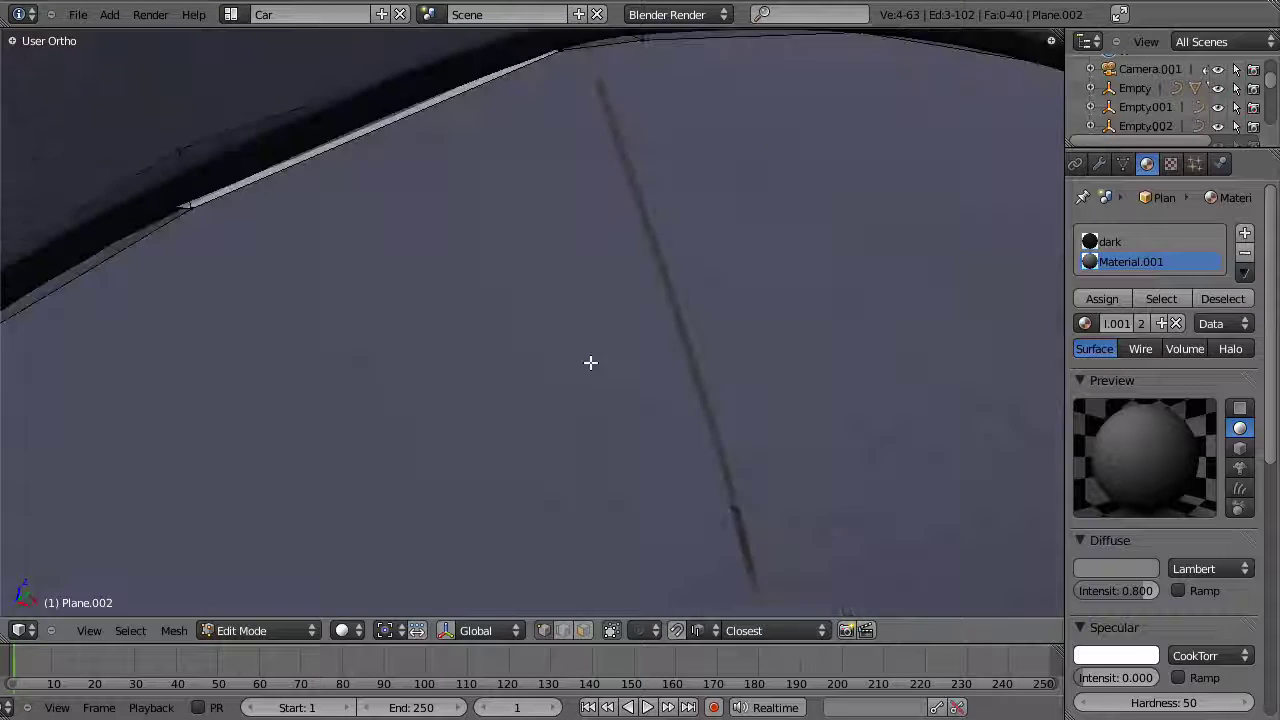
pyautogui.press('KP_3')
pyautogui.press('KP_3')
pyautogui.scroll(-2, 689, 323)
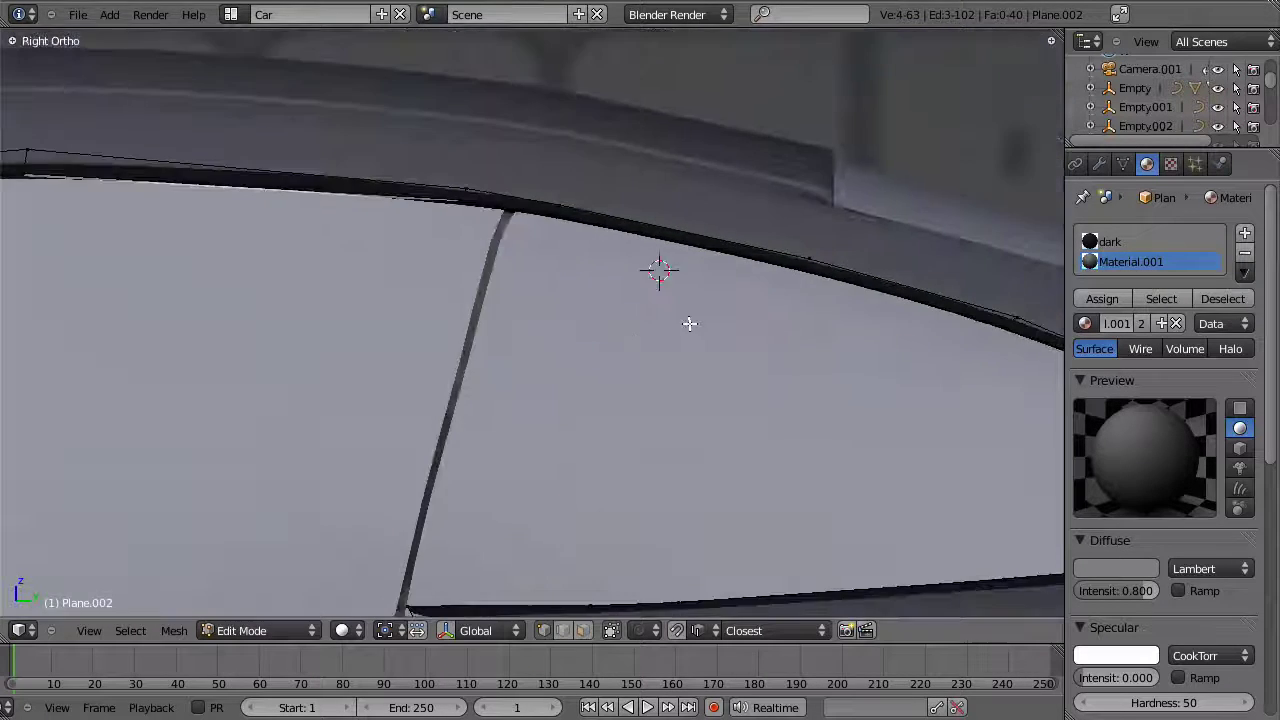
pyautogui.press('Tab')
pyautogui.keyDown('shift'); pyautogui.moveTo(918, 334); pyautogui.dragTo(755, 300, button='middle'); pyautogui.keyUp('shift')
pyautogui.scroll(-5, 759, 299)
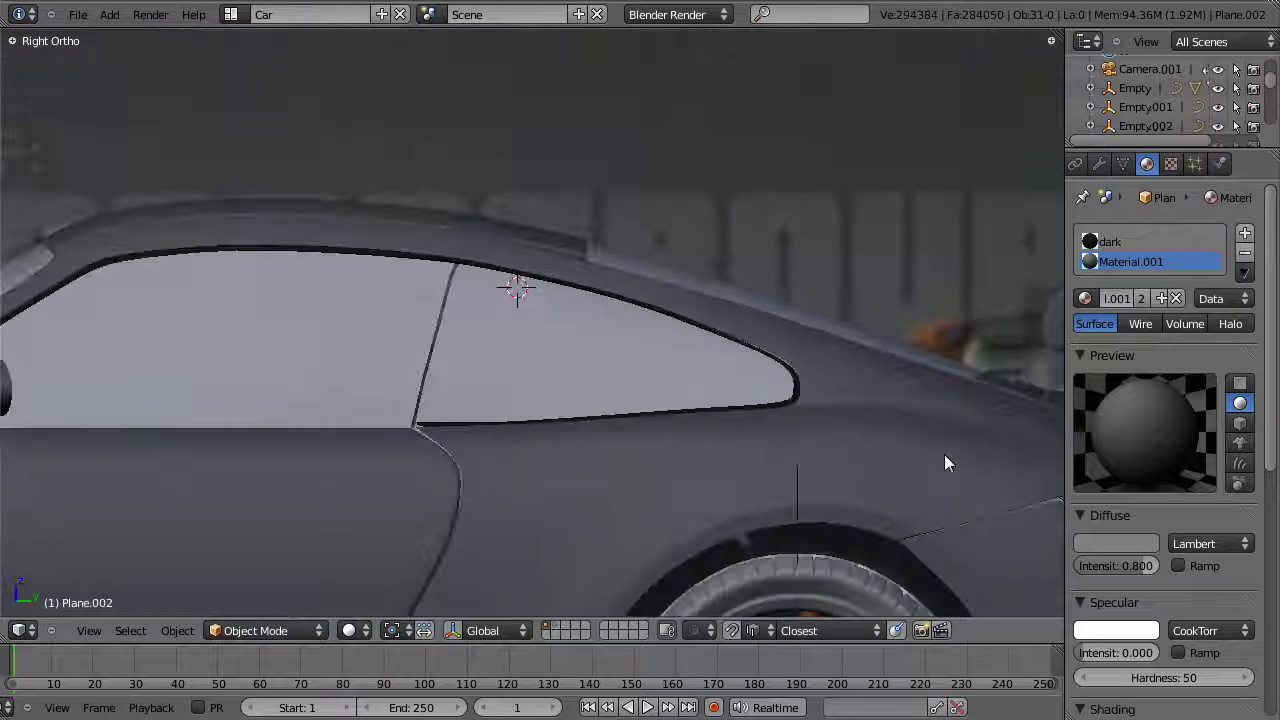
pyautogui.keyDown('shift'); pyautogui.moveTo(900, 442); pyautogui.dragTo(787, 397, button='middle'); pyautogui.keyUp('shift')
# Step: Edit the trim again and reposition two of its outer vertices at the rear upper corner of the side window
pyautogui.scroll(4, 787, 397)
pyautogui.press('Tab')
pyautogui.scroll(3, 1035, 295)
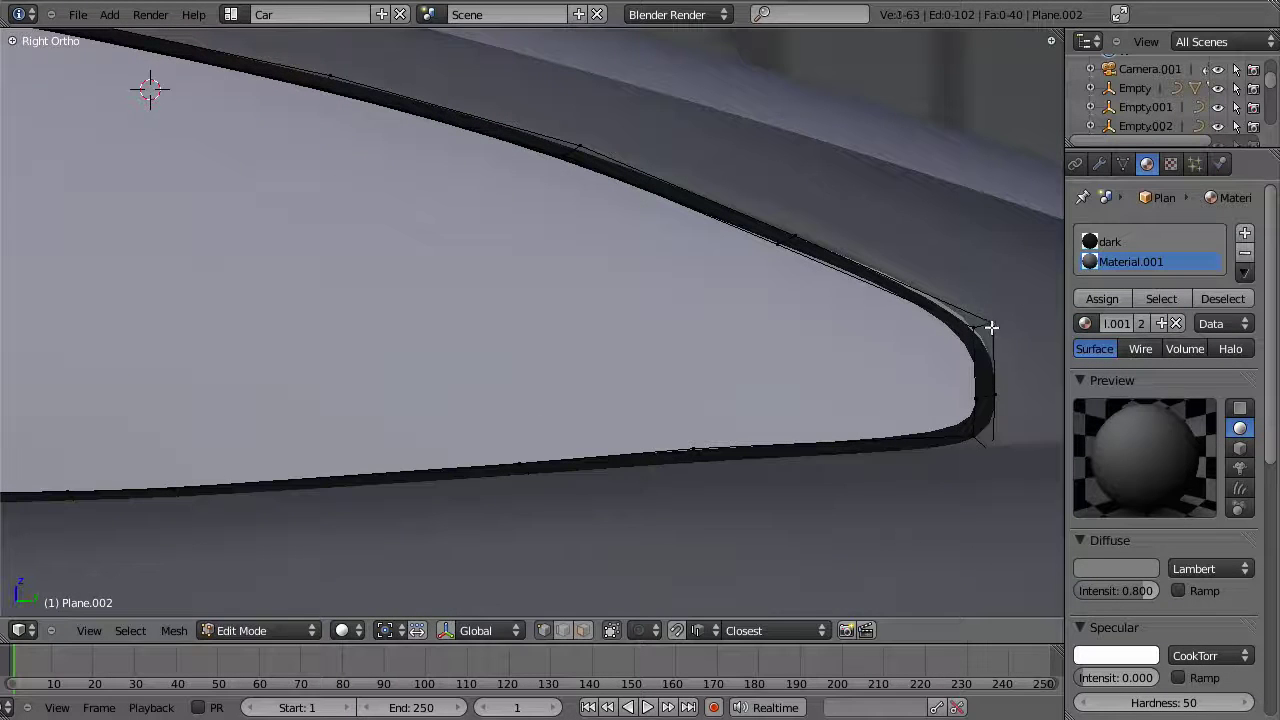
pyautogui.moveTo(994, 320); pyautogui.dragTo(860, 298, button='middle')
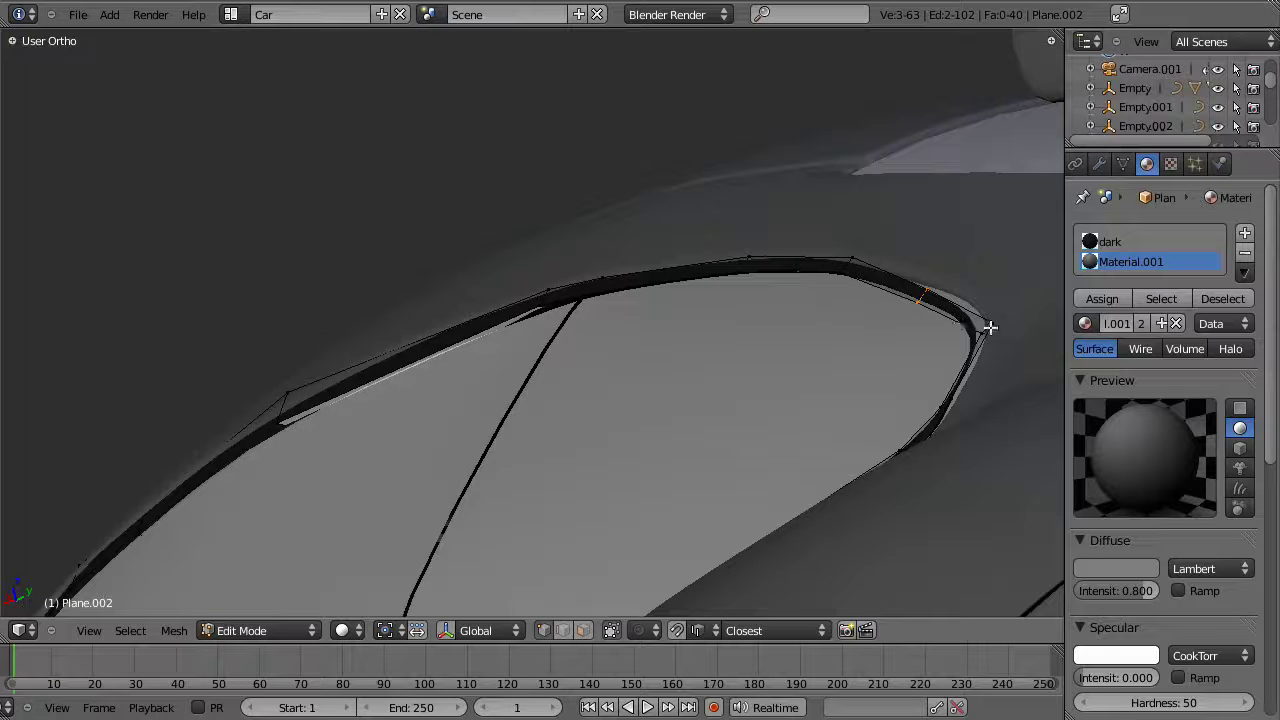
pyautogui.press('g')
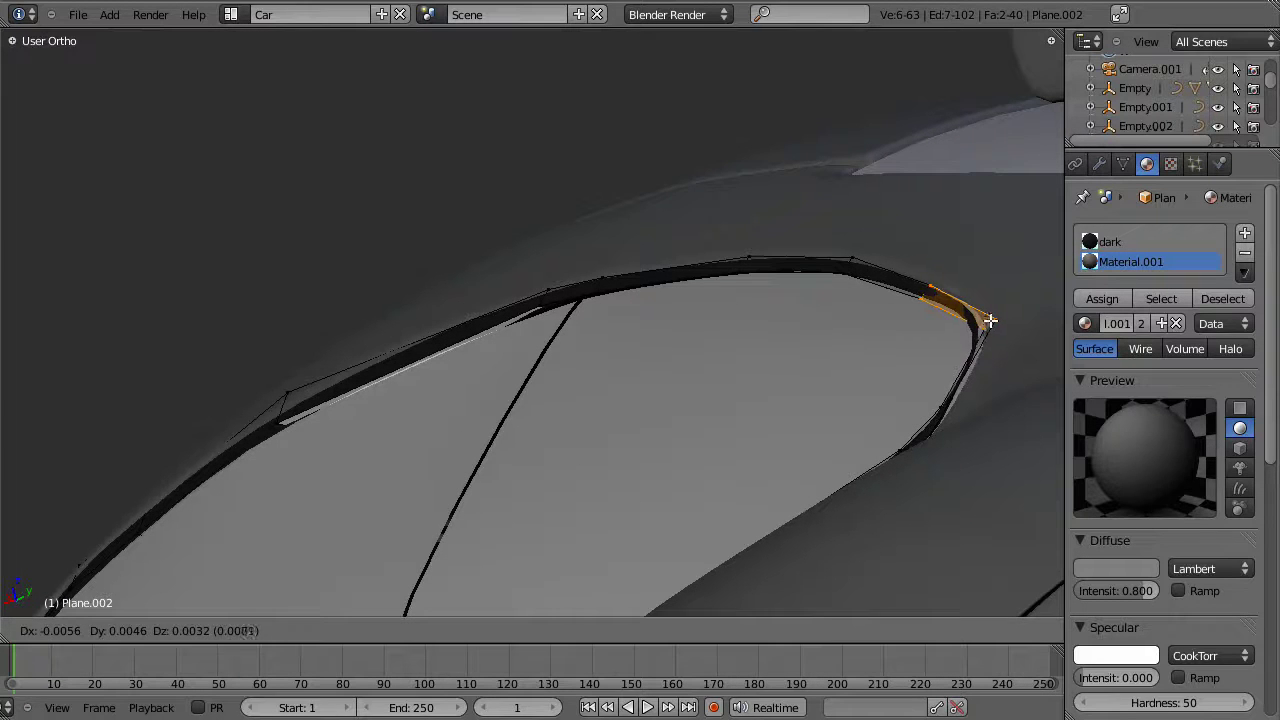
pyautogui.rightClick(990, 320)
pyautogui.rightClick(992, 316)
pyautogui.keyDown('shift'); pyautogui.rightClick(925, 282); pyautogui.keyUp('shift')
pyautogui.moveTo(976, 325); pyautogui.dragTo(943, 317, button='middle')
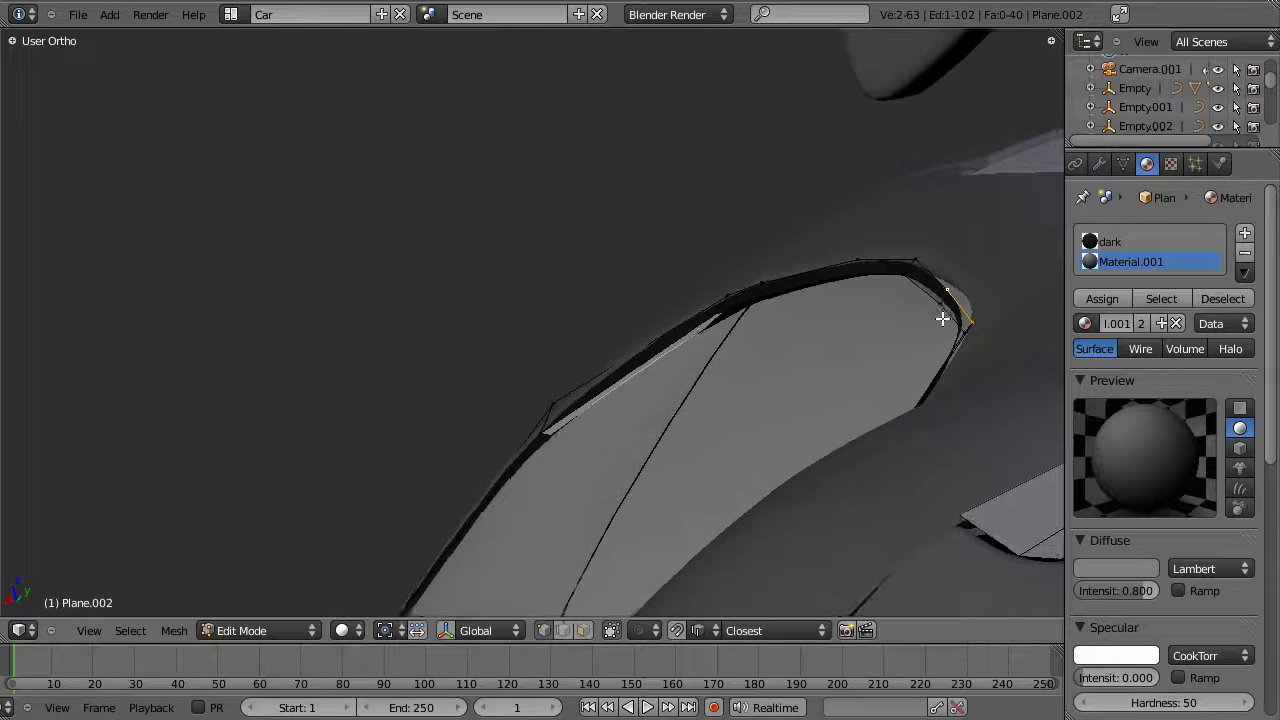
pyautogui.press('g')
pyautogui.click(951, 310)
# Step: Box-select the trim vertices at the rear upper corner and shift them in two small moves to follow the body outline
pyautogui.press('z')
pyautogui.press('b')
pyautogui.moveTo(929, 263); pyautogui.dragTo(978, 320)
pyautogui.press('g')
pyautogui.click(986, 315)
pyautogui.press('z')
pyautogui.press('z')
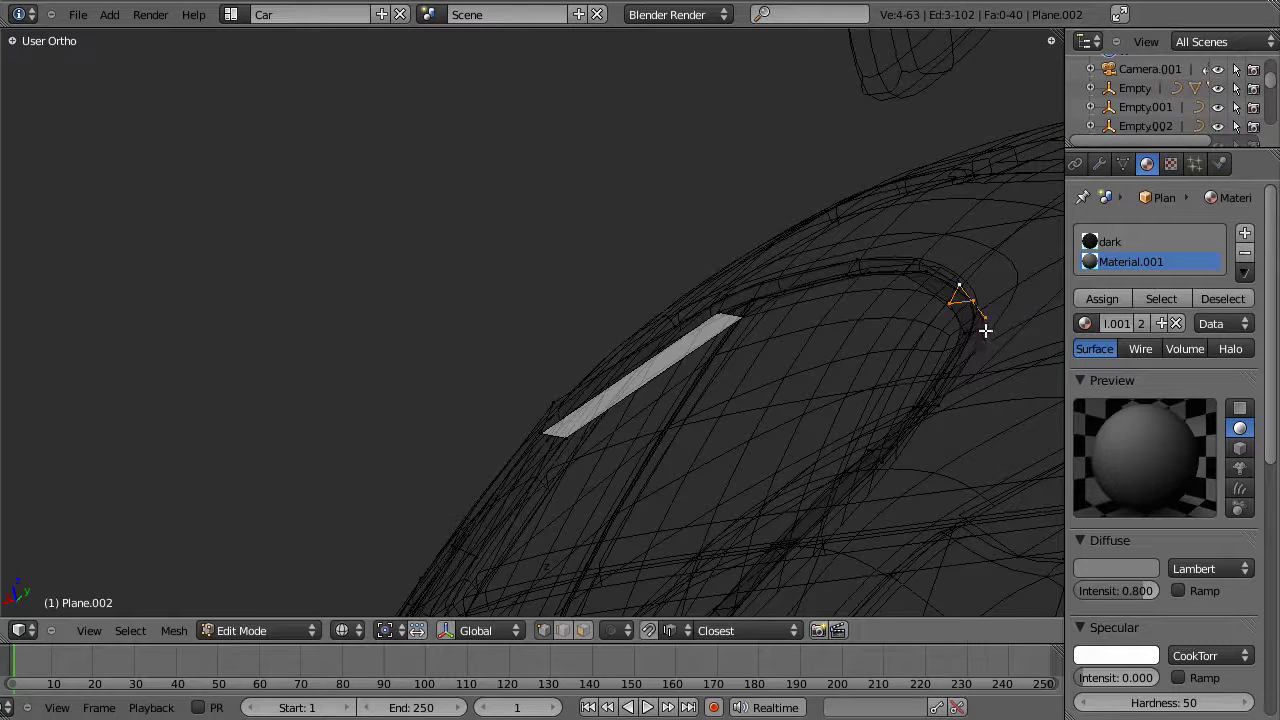
pyautogui.press('g')
pyautogui.click(980, 320)
pyautogui.press('z')
# Step: Select two trim vertices on the upper edge near the window's rear corner and move them onto the window outline
pyautogui.moveTo(966, 334)
pyautogui.mouseDown(button='middle')
pyautogui.moveTo(14, 389)
pyautogui.moveTo(31, 366)
pyautogui.mouseUp(button='middle')
pyautogui.moveTo(559, 366); pyautogui.dragTo(741, 341, button='middle')
pyautogui.press('z')
pyautogui.rightClick(757, 346)
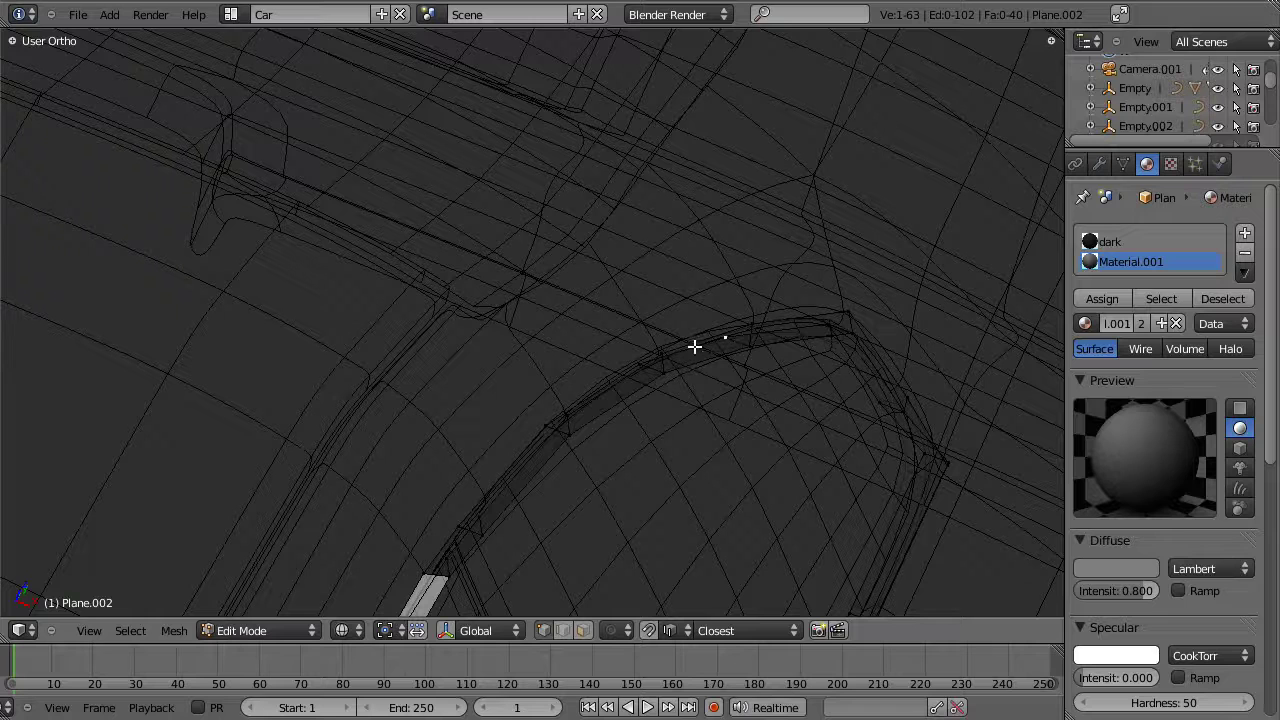
pyautogui.press('g')
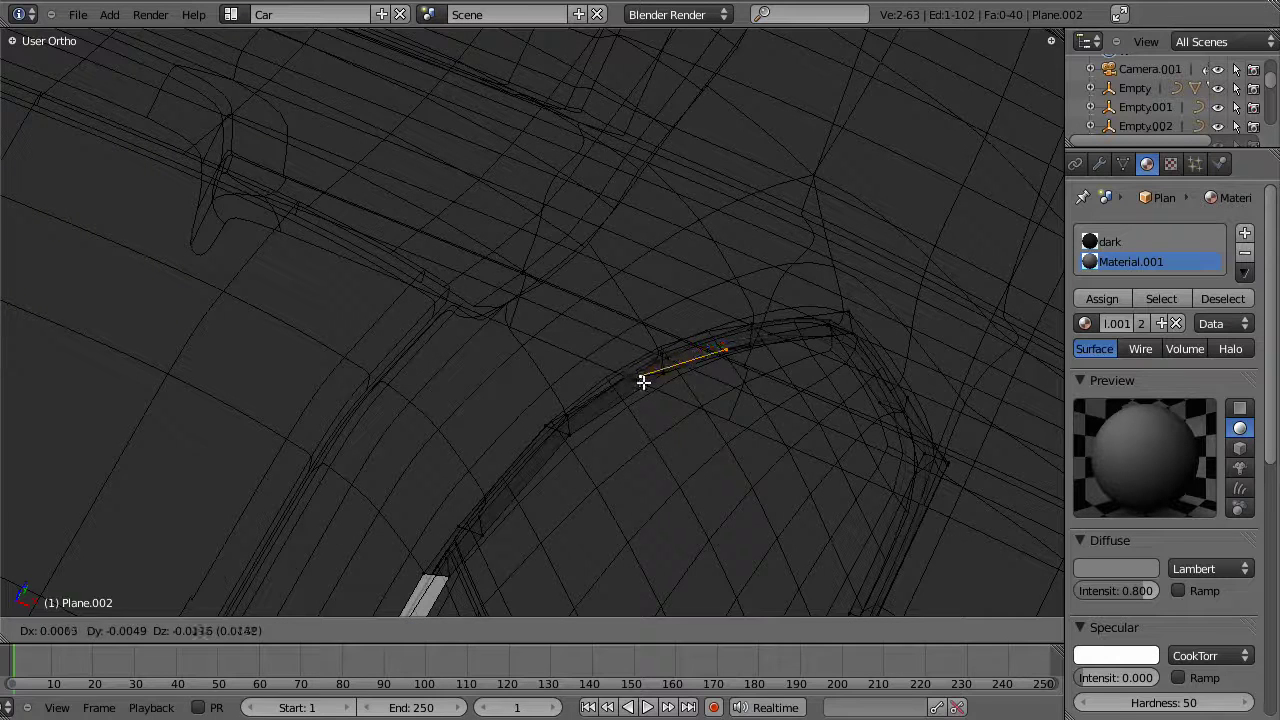
pyautogui.click(643, 381)
# Step: Reposition the trim vertices at the rear upper corner of the side window to follow the glass curve
pyautogui.rightClick(832, 320)
pyautogui.press('g')
pyautogui.click(834, 334)
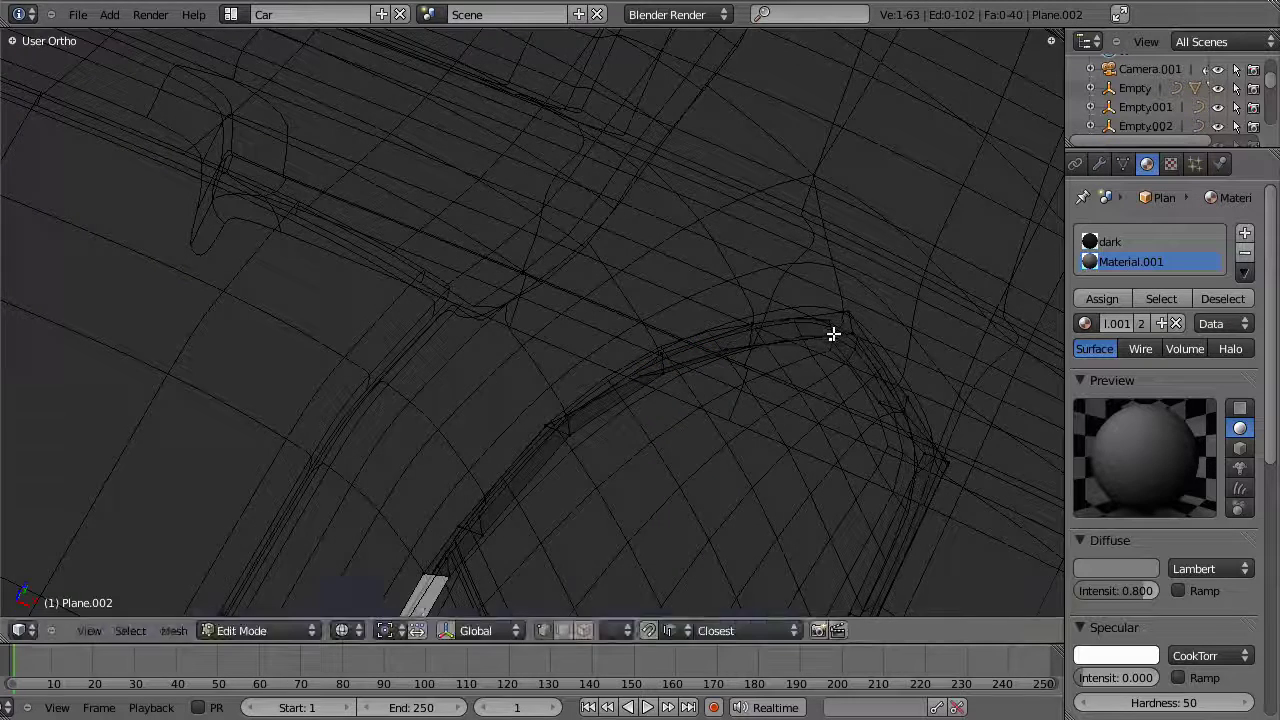
pyautogui.press('z')
pyautogui.moveTo(875, 349)
pyautogui.mouseDown(button='middle')
pyautogui.moveTo(842, 343)
pyautogui.moveTo(769, 377)
pyautogui.moveTo(805, 370)
pyautogui.mouseUp(button='middle')
pyautogui.press('z')
pyautogui.keyDown('alt'); pyautogui.rightClick(845, 333); pyautogui.keyUp('alt')
pyautogui.keyDown('alt'); pyautogui.rightClick(836, 321); pyautogui.keyUp('alt')
pyautogui.keyDown('alt'); pyautogui.rightClick(851, 323); pyautogui.keyUp('alt')
pyautogui.press('z')
pyautogui.press('g')
pyautogui.click(809, 366)
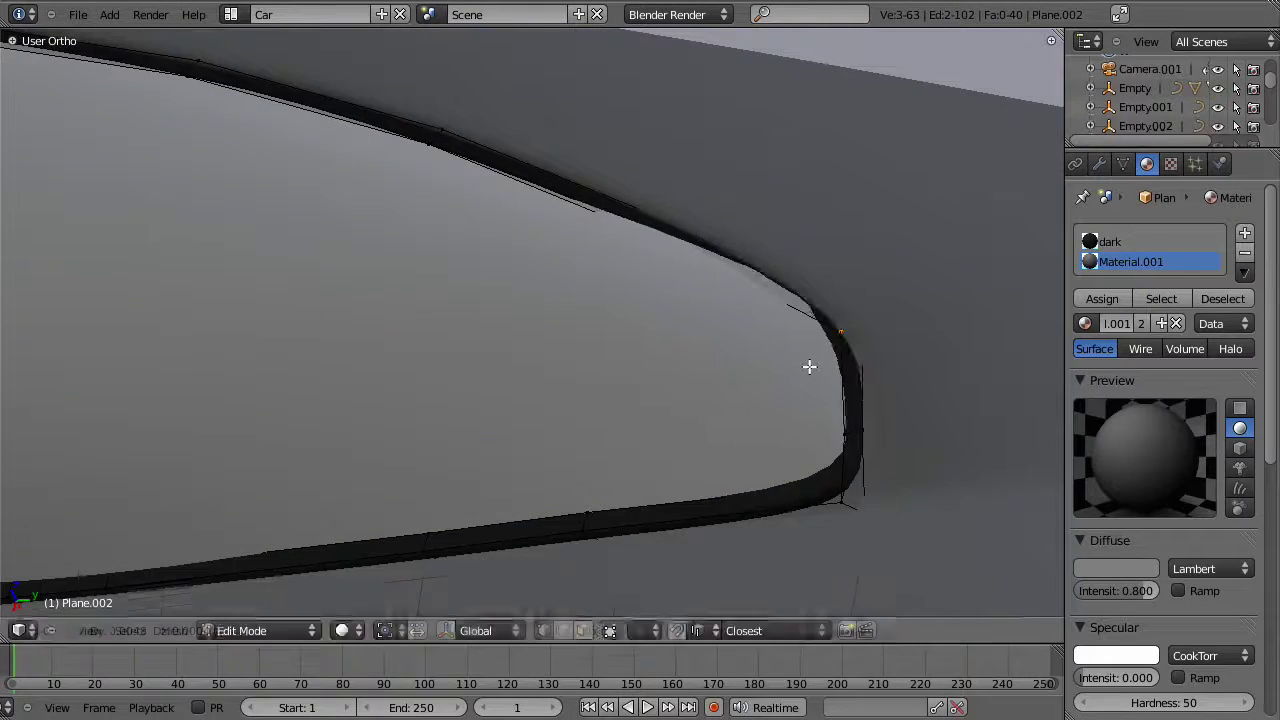
# Step: Select the outer trim vertex on the upper edge behind the window divider and move it slightly towards the glass
pyautogui.press('z')
pyautogui.keyDown('alt'); pyautogui.rightClick(652, 221); pyautogui.keyUp('alt')
pyautogui.rightClick(645, 234)
pyautogui.press('z')
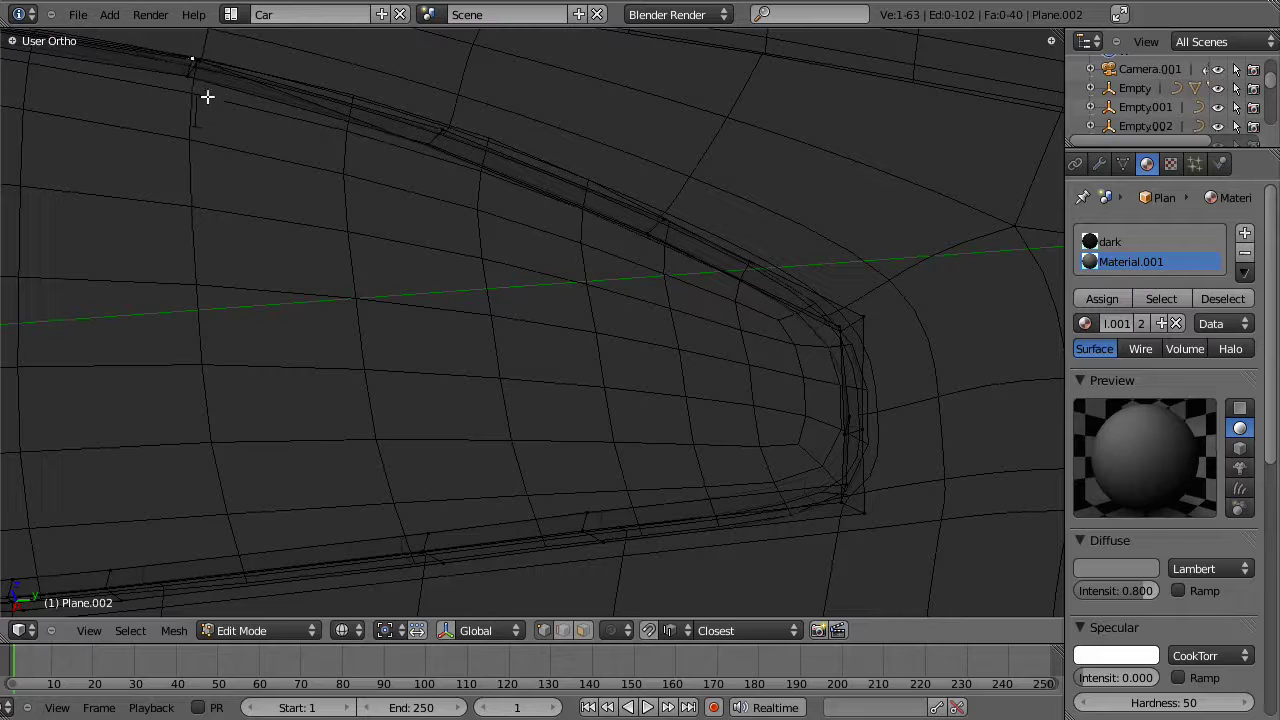
pyautogui.press('g')
pyautogui.click(203, 117)
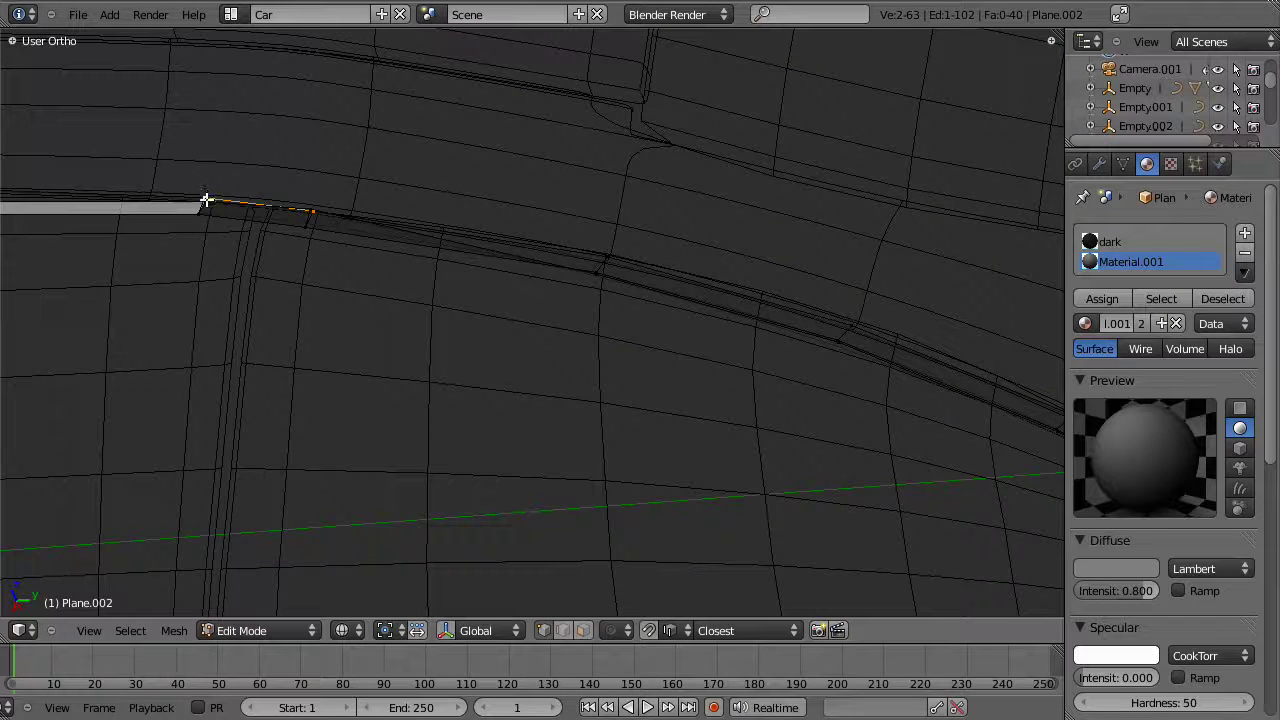
# Step: Nudge the outer trim vertices above the divider and the next upper-edge vertex behind them down towards the glass
pyautogui.press('g')
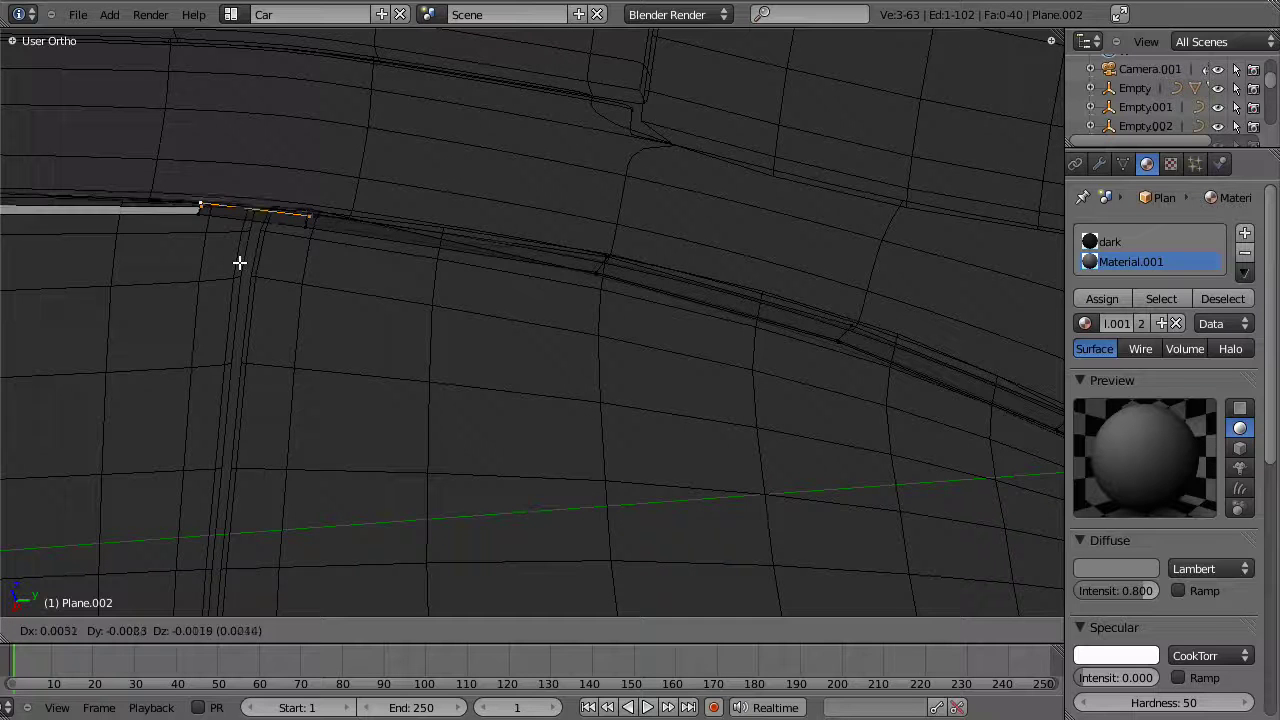
pyautogui.click(234, 267)
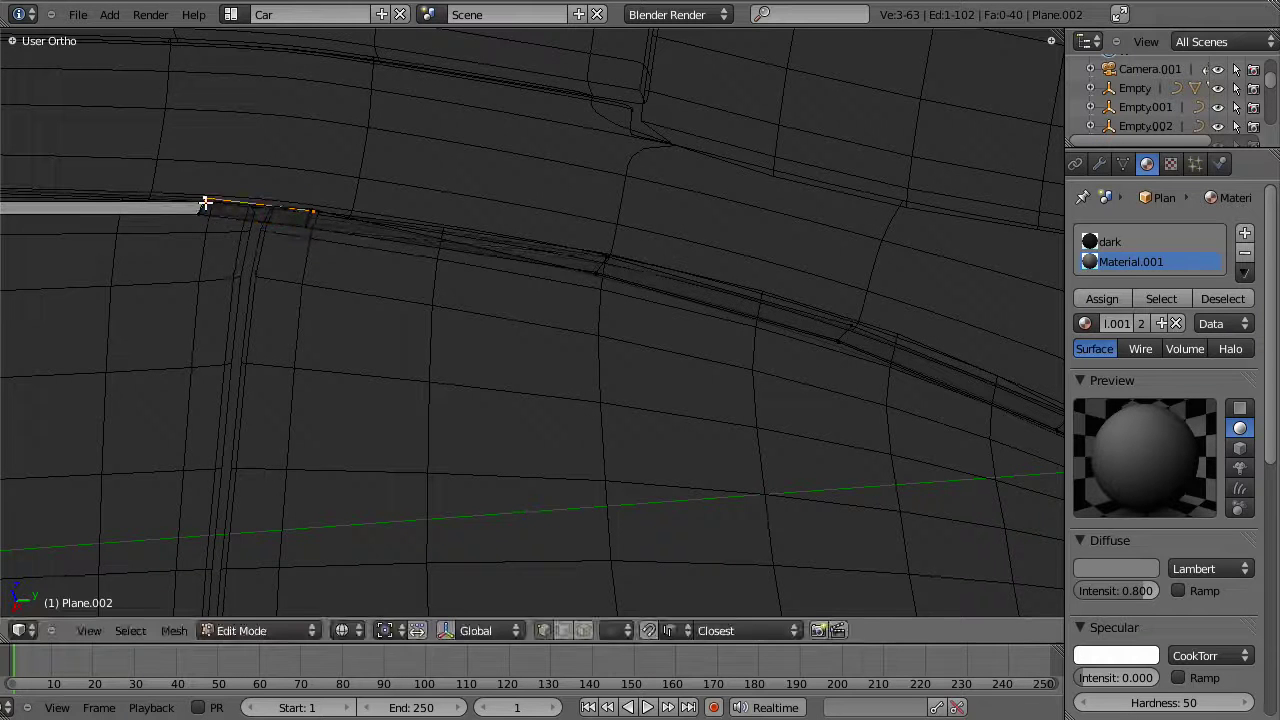
pyautogui.press('g')
pyautogui.click(229, 251)
pyautogui.press('g')
pyautogui.click(609, 278)
pyautogui.press('z')
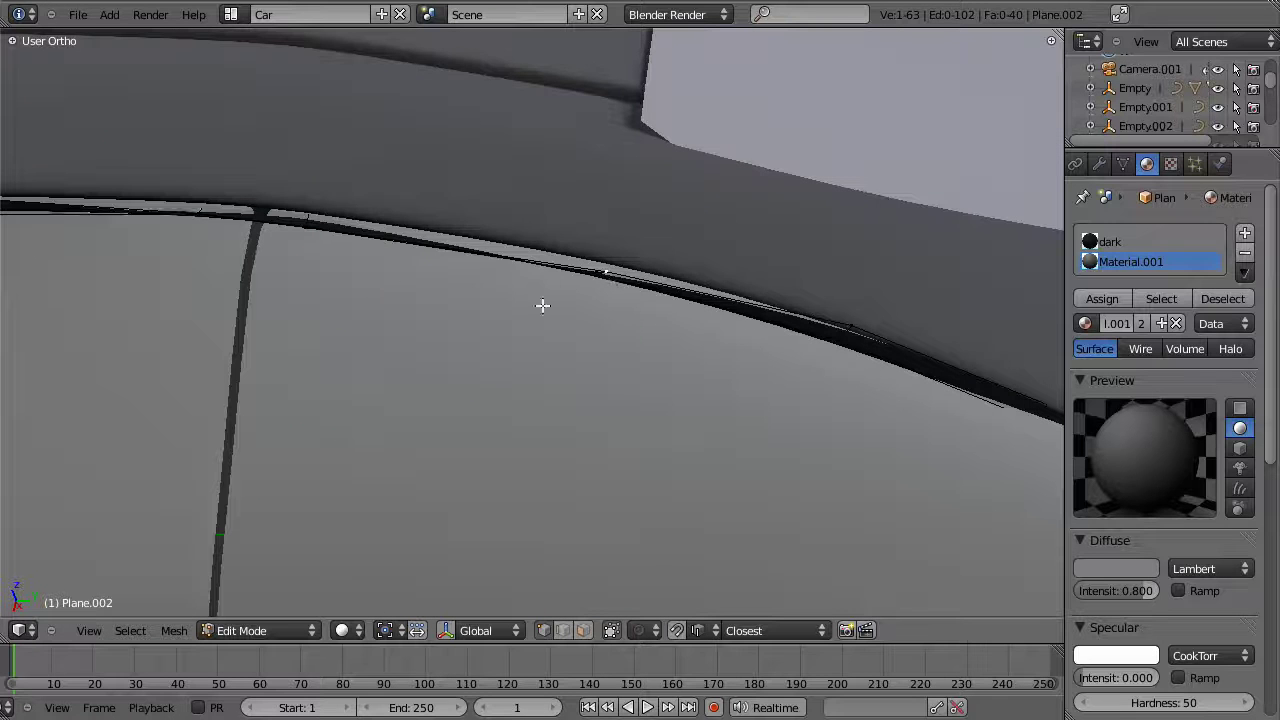
# Step: Select the trim edge spanning the top of the window divider, then move and rotate it slightly to align with the roofline
pyautogui.rightClick(300, 226)
pyautogui.press('z')
pyautogui.moveTo(321, 224); pyautogui.dragTo(172, 228, button='middle')
pyautogui.rightClick(306, 214)
pyautogui.moveTo(443, 283); pyautogui.dragTo(376, 289, button='middle')
pyautogui.press('g')
pyautogui.click(356, 287)
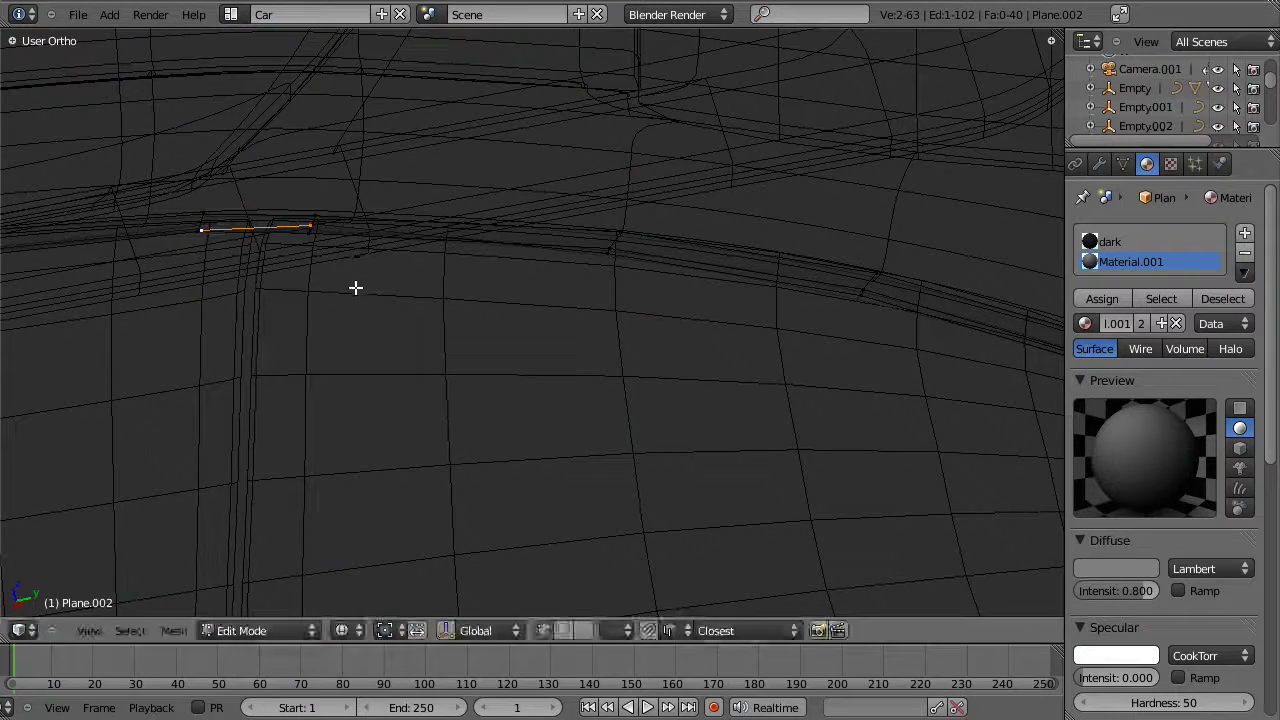
pyautogui.press('r')
pyautogui.click(354, 297)
pyautogui.press('g')
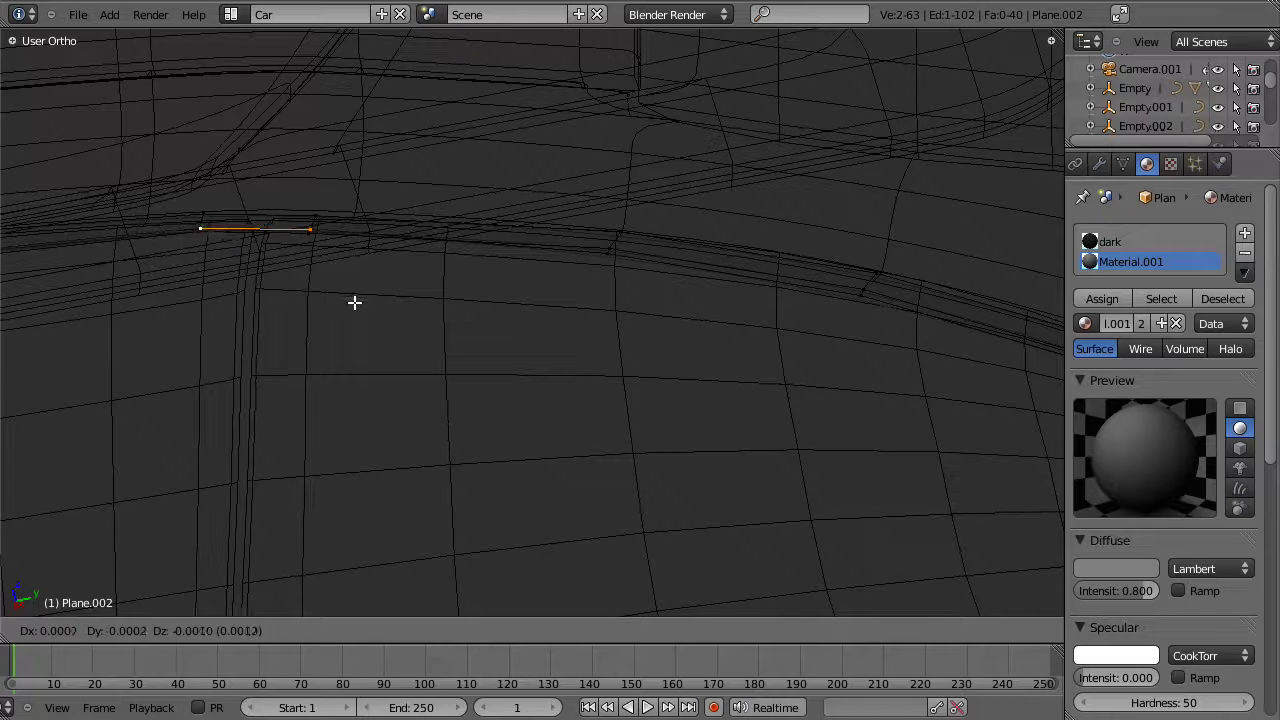
pyautogui.click(355, 305)
# Step: Box-select the trim around the rear end of the side window and shift it slightly along global X
pyautogui.press('z')
pyautogui.scroll(-2, 741, 377)
pyautogui.moveTo(740, 376); pyautogui.dragTo(588, 393, button='middle')
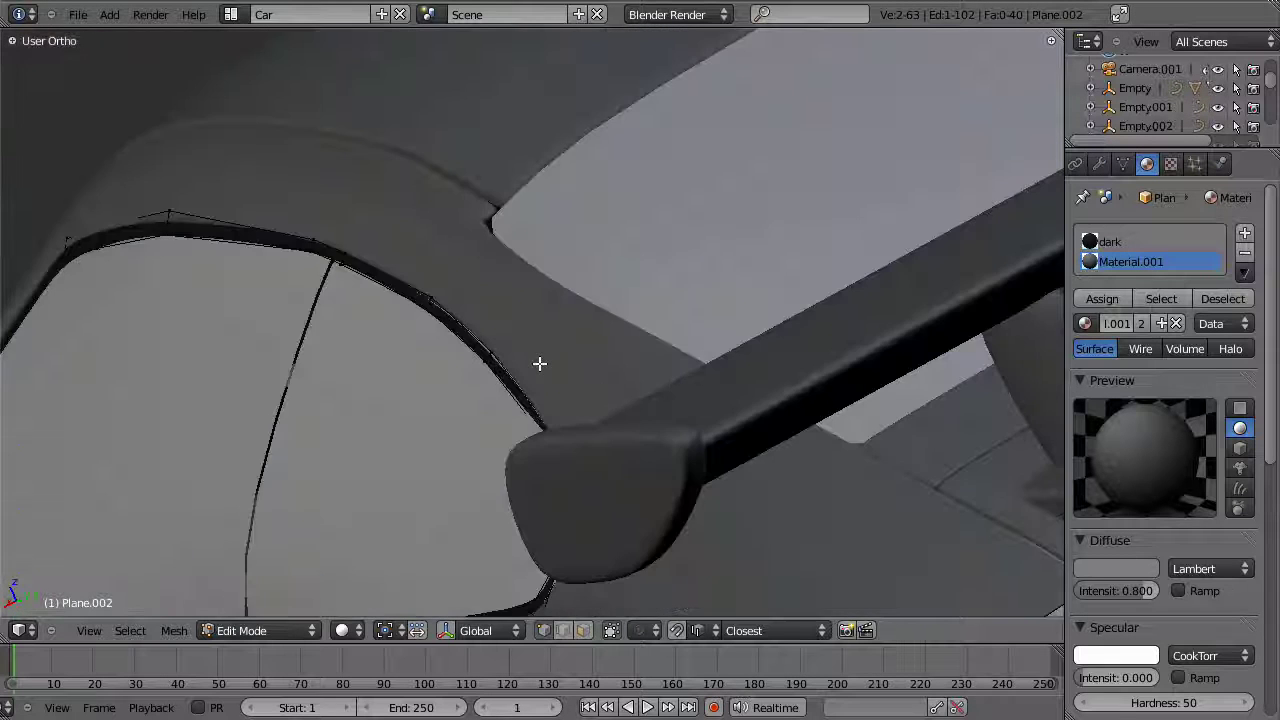
pyautogui.scroll(4, 540, 364)
pyautogui.press('a')
pyautogui.keyDown('shift'); pyautogui.click(447, 381); pyautogui.keyUp('shift')
pyautogui.moveTo(447, 381)
pyautogui.mouseDown(button='middle')
pyautogui.moveTo(434, 403)
pyautogui.moveTo(429, 366)
pyautogui.mouseUp(button='middle')
pyautogui.press('z')
pyautogui.press('b')
pyautogui.moveTo(309, 251); pyautogui.dragTo(457, 420)
pyautogui.press('z')
pyautogui.press('g')
pyautogui.press('x')
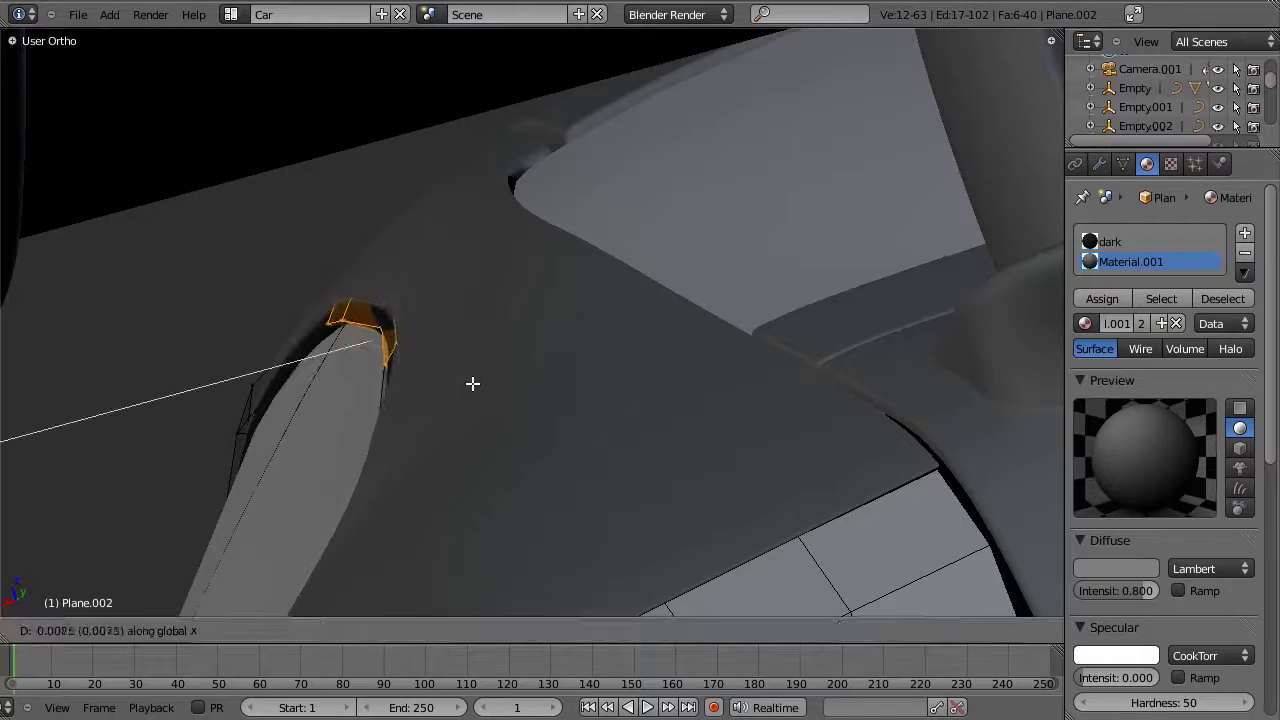
pyautogui.click(476, 387)
# Step: Box-select a group of trim vertices on the window's upper edge and move them slightly to fit the body
pyautogui.moveTo(477, 386); pyautogui.dragTo(762, 387, button='middle')
pyautogui.press('z')
pyautogui.press('a')
pyautogui.press('b')
pyautogui.moveTo(406, 237)
pyautogui.mouseDown()
pyautogui.moveTo(551, 346)
pyautogui.moveTo(546, 334)
pyautogui.mouseUp()
pyautogui.press('z')
pyautogui.press('g')
pyautogui.click(549, 346)
# Step: Box-select the short trim section above the window divider and nudge it into line with the glass edge
pyautogui.keyDown('shift'); pyautogui.moveTo(220, 415); pyautogui.dragTo(691, 366, button='middle'); pyautogui.keyUp('shift')
pyautogui.press('z')
pyautogui.press('b')
pyautogui.moveTo(474, 220); pyautogui.dragTo(558, 348)
pyautogui.press('b')
pyautogui.moveTo(312, 286); pyautogui.dragTo(475, 425)
pyautogui.press('z')
pyautogui.press('g')
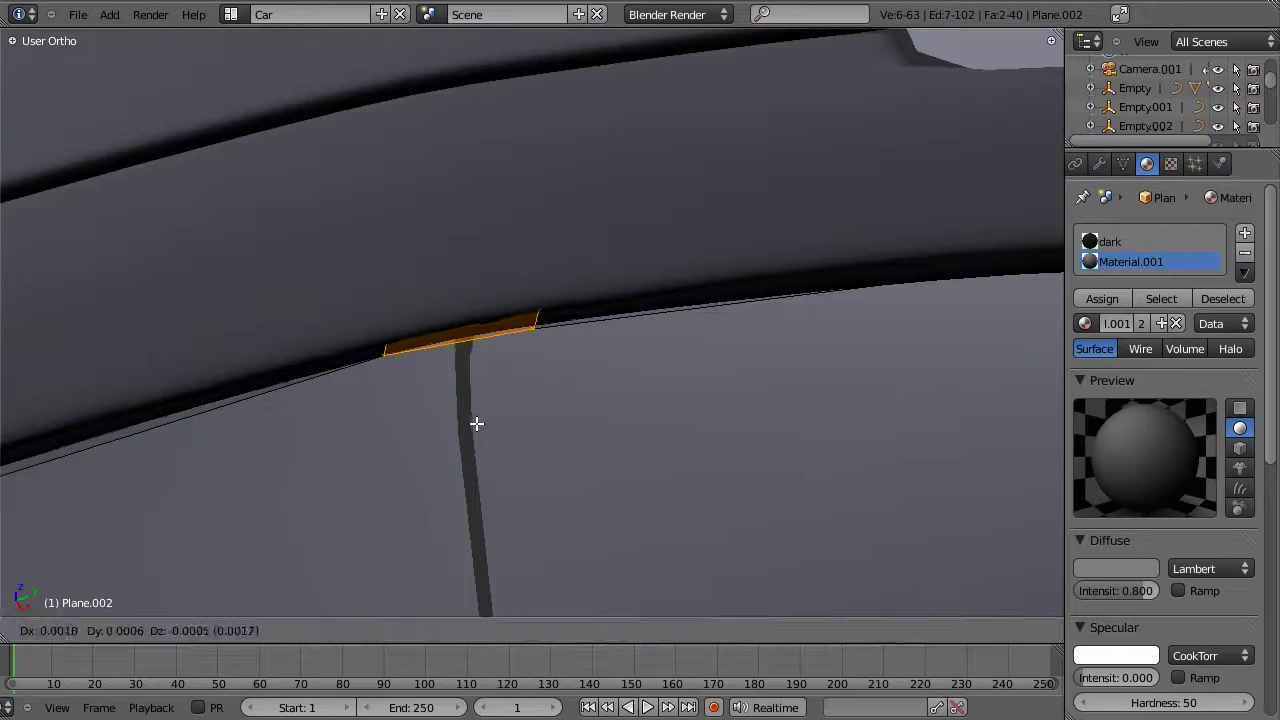
pyautogui.click(480, 429)
# Step: Check the trim outside mesh editing, then box-select the upper section behind the divider and shift it slightly
pyautogui.press('Tab')
pyautogui.scroll(-5, 593, 427)
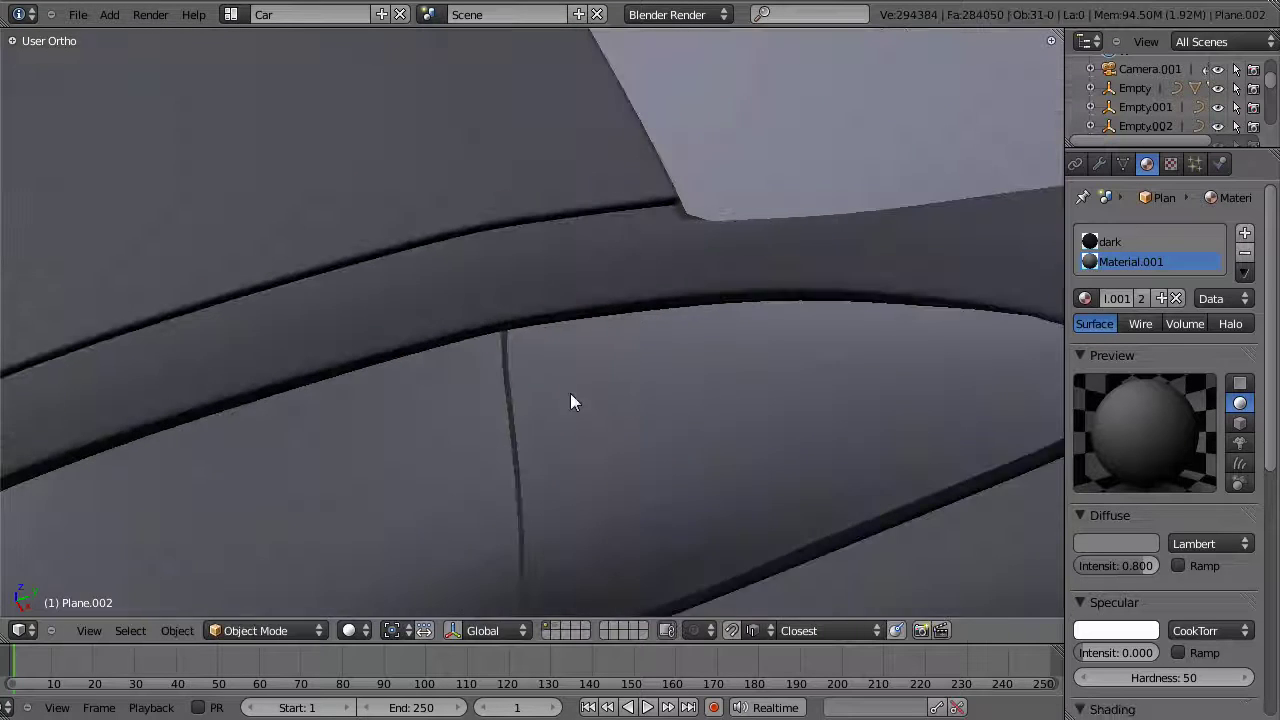
pyautogui.scroll(2, 588, 388)
pyautogui.press('Tab')
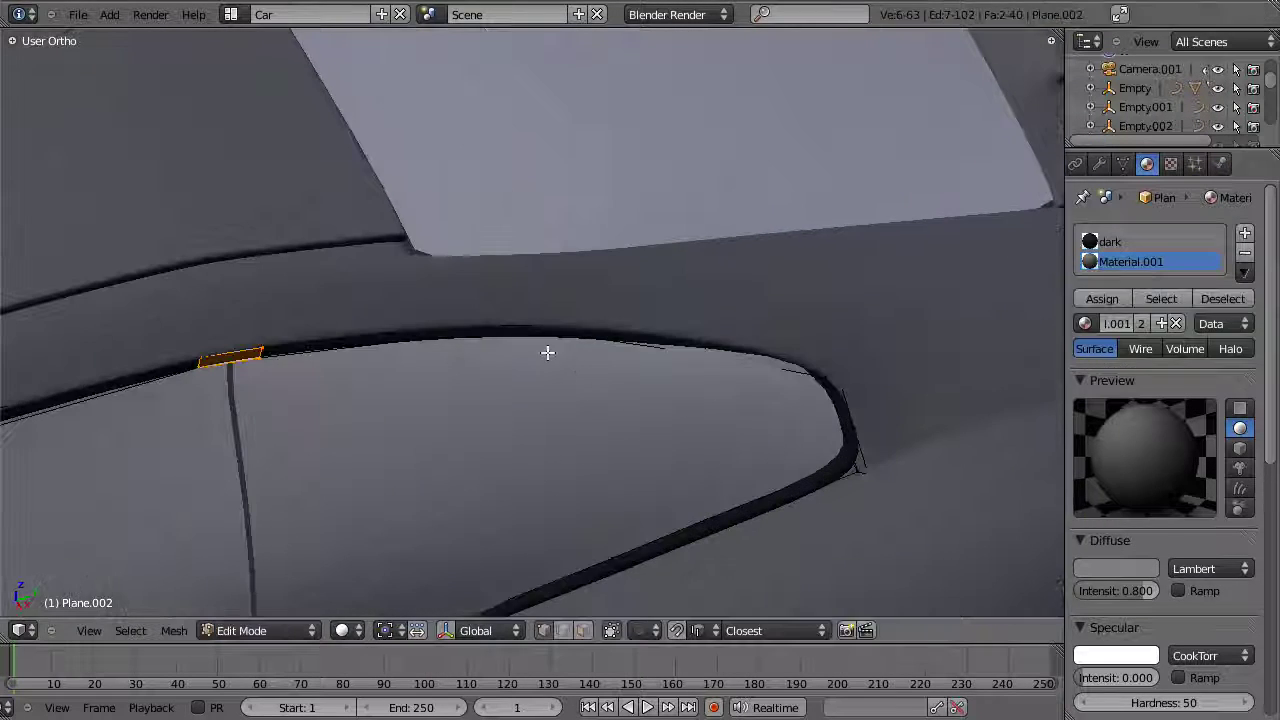
pyautogui.press('a')
pyautogui.press('z')
pyautogui.press('b')
pyautogui.moveTo(371, 306); pyautogui.dragTo(600, 380)
pyautogui.press('z')
pyautogui.press('g')
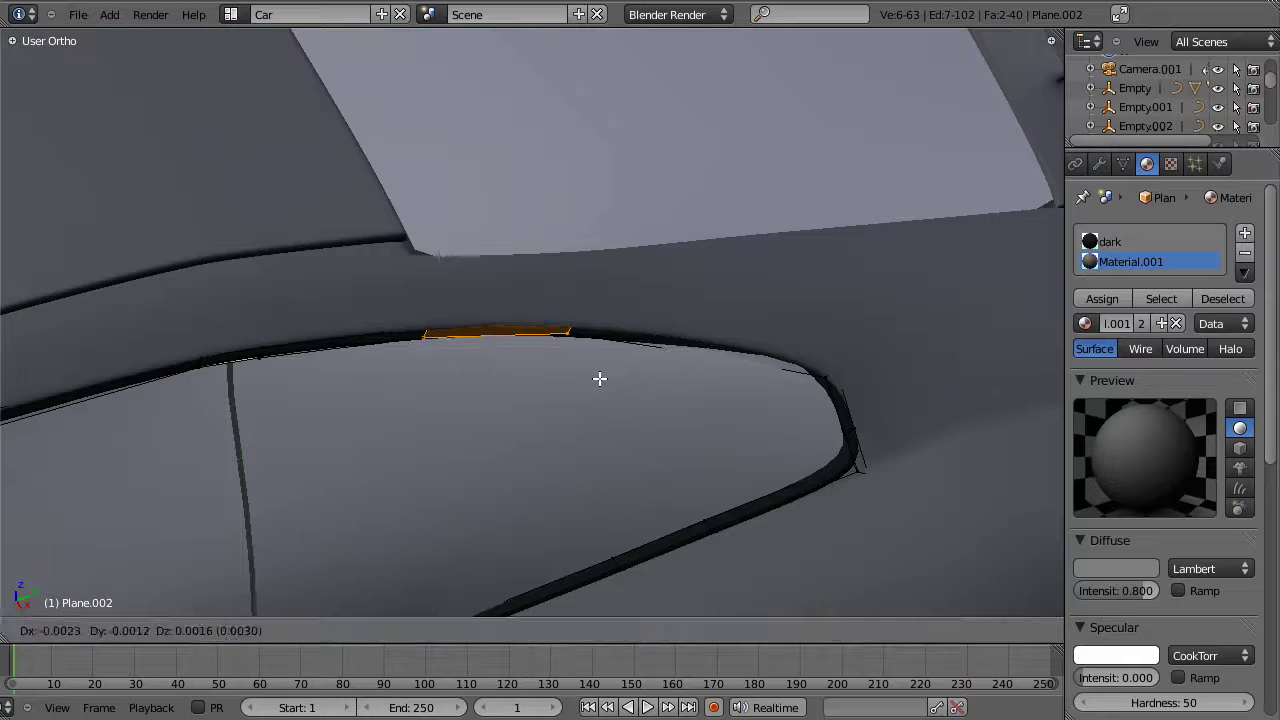
pyautogui.click(600, 379)
# Step: Box-select the trim vertices towards the rear of the upper edge and examine their fit against the glass up close
pyautogui.press('a')
pyautogui.press('z')
pyautogui.press('b')
pyautogui.moveTo(655, 309); pyautogui.dragTo(740, 390)
pyautogui.press('z')
pyautogui.scroll(2, 740, 391)
pyautogui.keyDown('shift'); pyautogui.moveTo(667, 396); pyautogui.dragTo(489, 336, button='middle'); pyautogui.keyUp('shift')
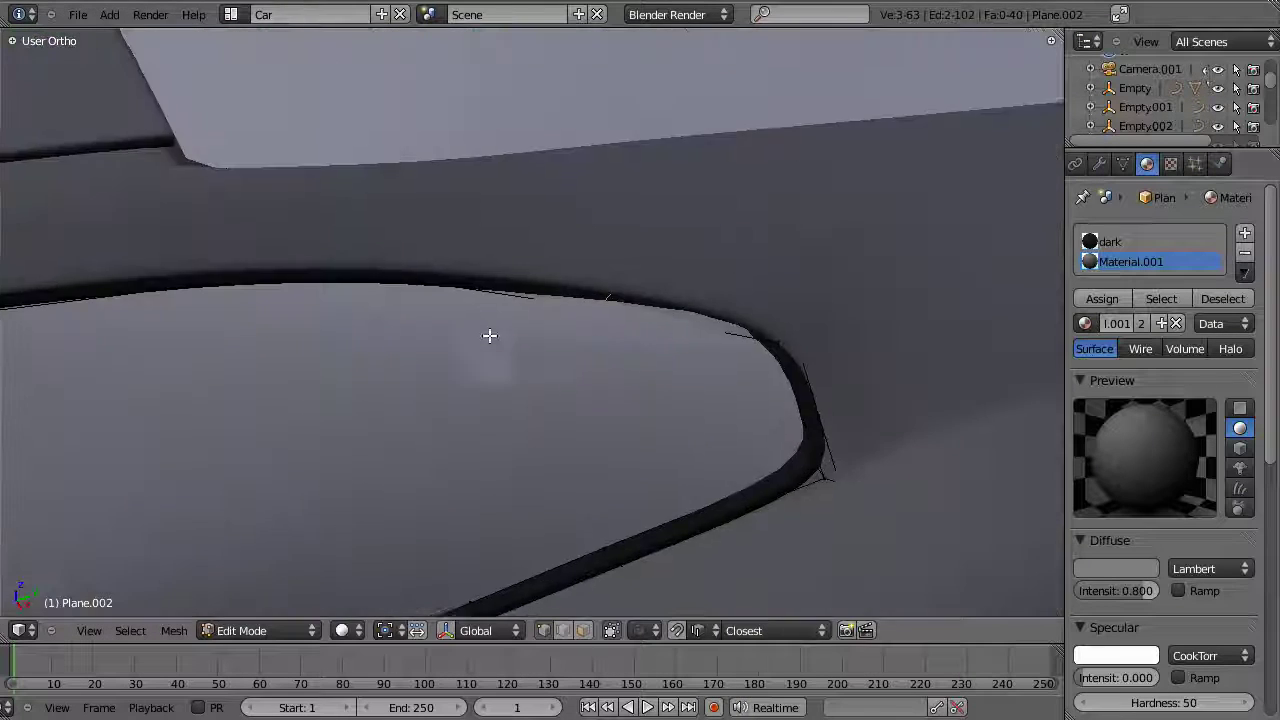
pyautogui.scroll(3, 489, 336)
pyautogui.moveTo(580, 334); pyautogui.dragTo(720, 314, button='middle')
# Step: Switch to editing the window glass mesh, box-select its vertices along the rear upper edge and move them along global X
pyautogui.press('Tab')
pyautogui.rightClick(718, 352)
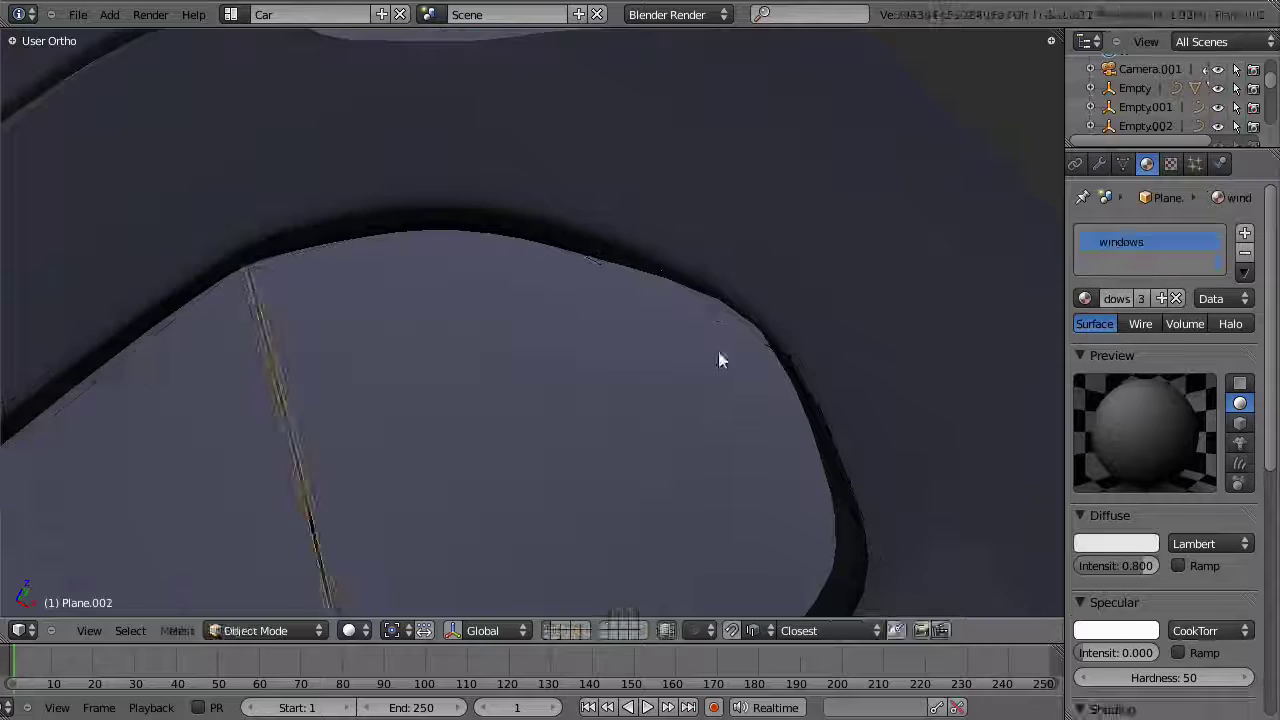
pyautogui.press('Tab')
pyautogui.press('z')
pyautogui.press('b')
pyautogui.moveTo(637, 203); pyautogui.dragTo(854, 406)
pyautogui.press('b')
pyautogui.moveTo(531, 371); pyautogui.dragTo(920, 466)
pyautogui.press('z')
pyautogui.press('z')
pyautogui.press('b')
pyautogui.moveTo(513, 180); pyautogui.dragTo(672, 374)
pyautogui.press('z')
pyautogui.press('g')
pyautogui.press('x')
pyautogui.click(870, 418)
# Step: Box-select two glass vertices on the rear upper edge and move them slightly along global X to meet the trim
pyautogui.moveTo(720, 290)
pyautogui.mouseDown(button='middle')
pyautogui.moveTo(691, 291)
pyautogui.moveTo(671, 317)
pyautogui.moveTo(763, 491)
pyautogui.moveTo(677, 297)
pyautogui.mouseUp(button='middle')
pyautogui.press('z')
pyautogui.press('a')
pyautogui.press('b')
pyautogui.moveTo(640, 243); pyautogui.dragTo(717, 351)
pyautogui.press('z')
pyautogui.press('g')
pyautogui.press('x')
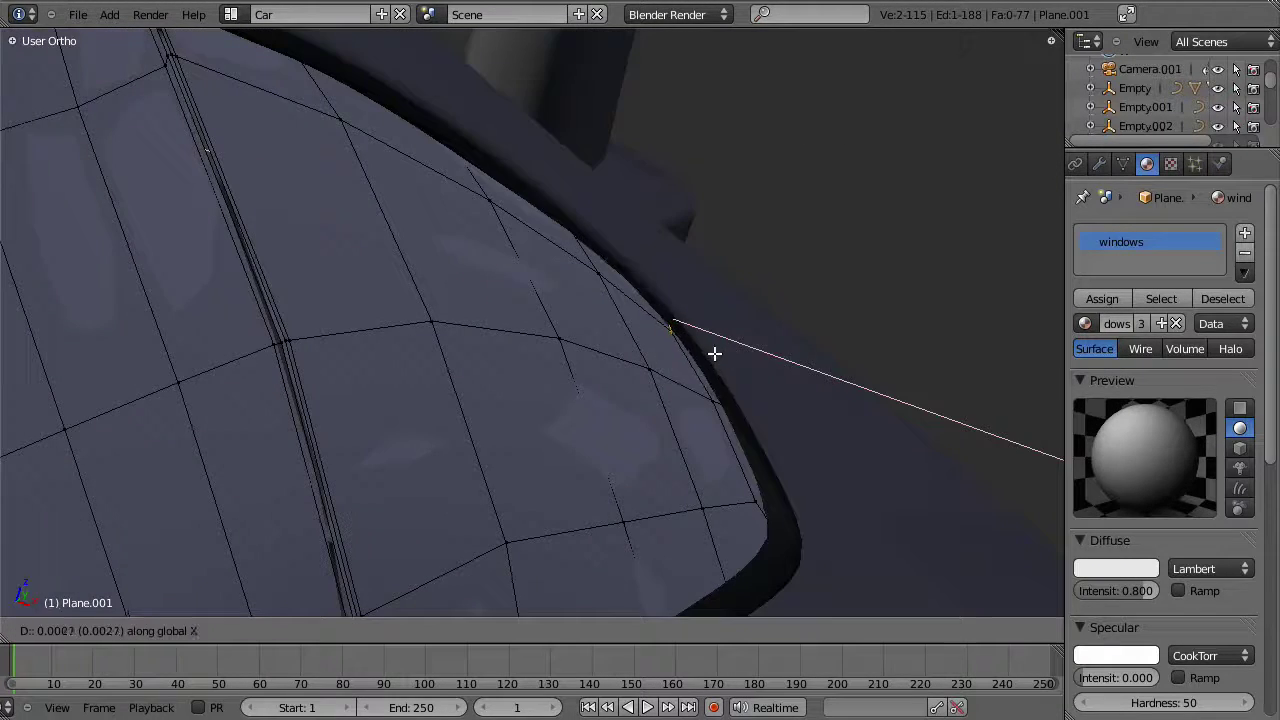
pyautogui.click(714, 356)
# Step: Return to editing the trim mesh and pull the protruding outer vertex at the window's rear corner inward
pyautogui.press('Tab')
pyautogui.rightClick(776, 562)
pyautogui.press('Tab')
pyautogui.keyDown('shift'); pyautogui.moveTo(775, 563); pyautogui.dragTo(787, 309, button='middle'); pyautogui.keyUp('shift')
pyautogui.rightClick(791, 332)
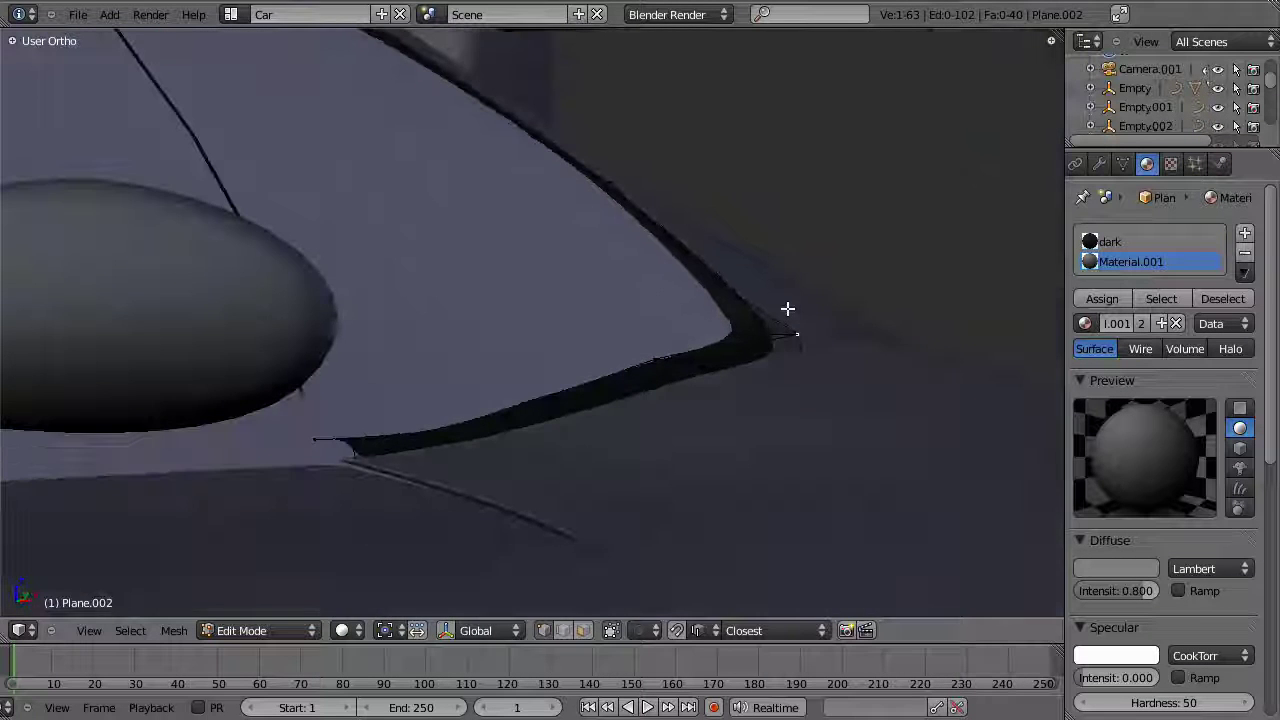
pyautogui.press('g')
pyautogui.click(757, 313)
# Step: Fine-tune the trim vertices around the window's rear corner with several small moves in wireframe view
pyautogui.press('z')
pyautogui.moveTo(637, 377); pyautogui.dragTo(731, 352, button='middle')
pyautogui.press('g')
pyautogui.click(765, 362)
pyautogui.press('g')
pyautogui.click(765, 367)
pyautogui.rightClick(724, 405)
pyautogui.press('g')
pyautogui.click(738, 408)
pyautogui.press('a')
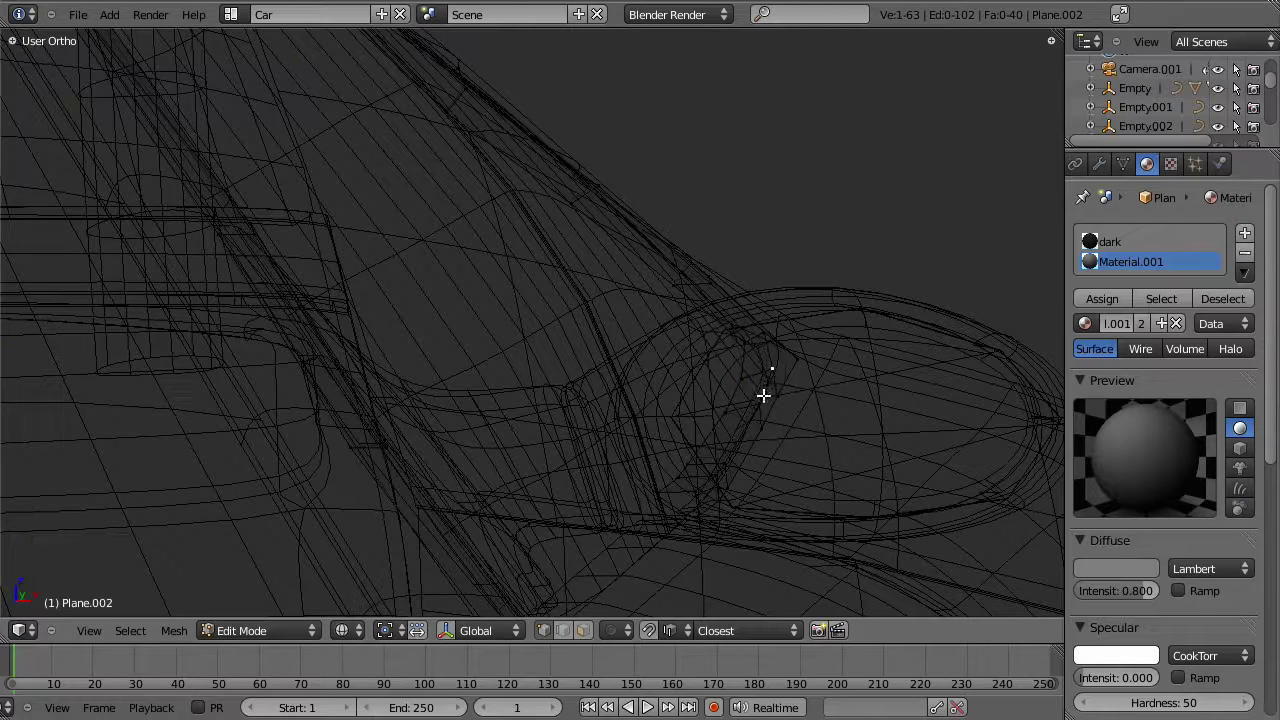
pyautogui.press('g')
pyautogui.click(727, 405)
# Step: Move the upper vertices at the front end of the lower trim to the foot of the window divider
pyautogui.press('z')
pyautogui.moveTo(726, 406)
pyautogui.mouseDown(button='middle')
pyautogui.moveTo(775, 374)
pyautogui.moveTo(597, 440)
pyautogui.moveTo(440, 386)
pyautogui.moveTo(689, 403)
pyautogui.moveTo(643, 370)
pyautogui.mouseUp(button='middle')
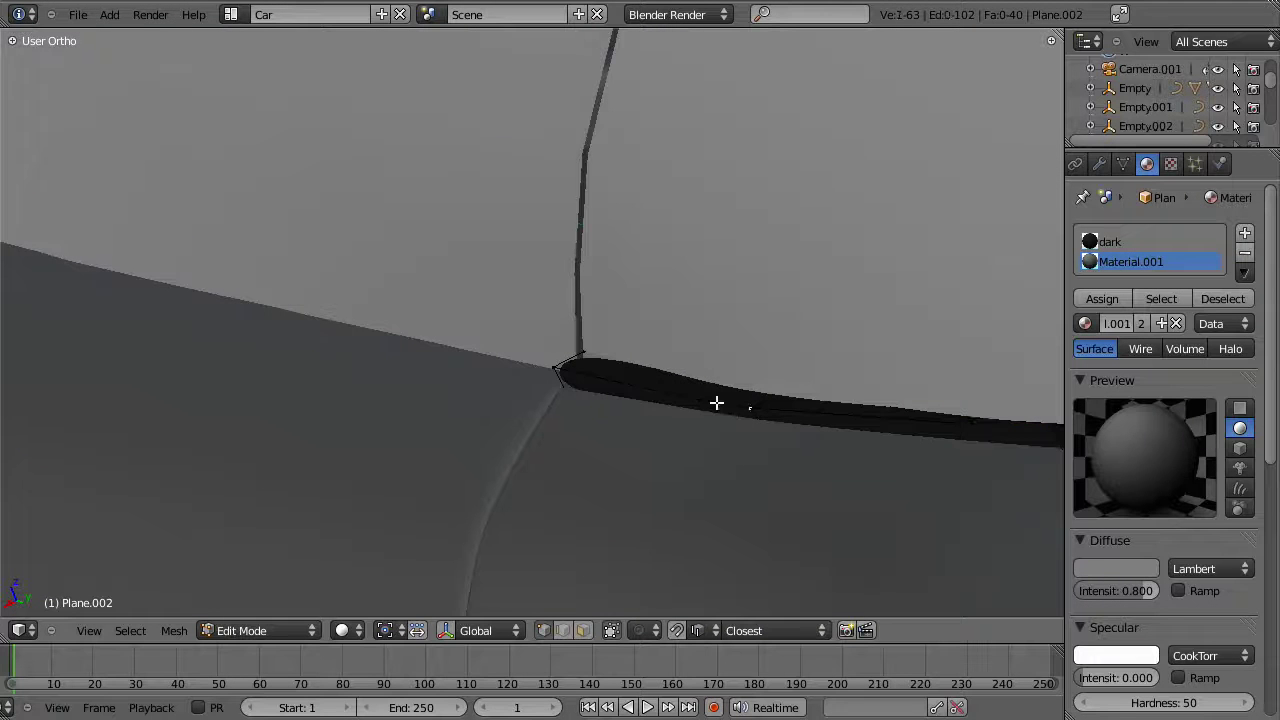
pyautogui.press('g')
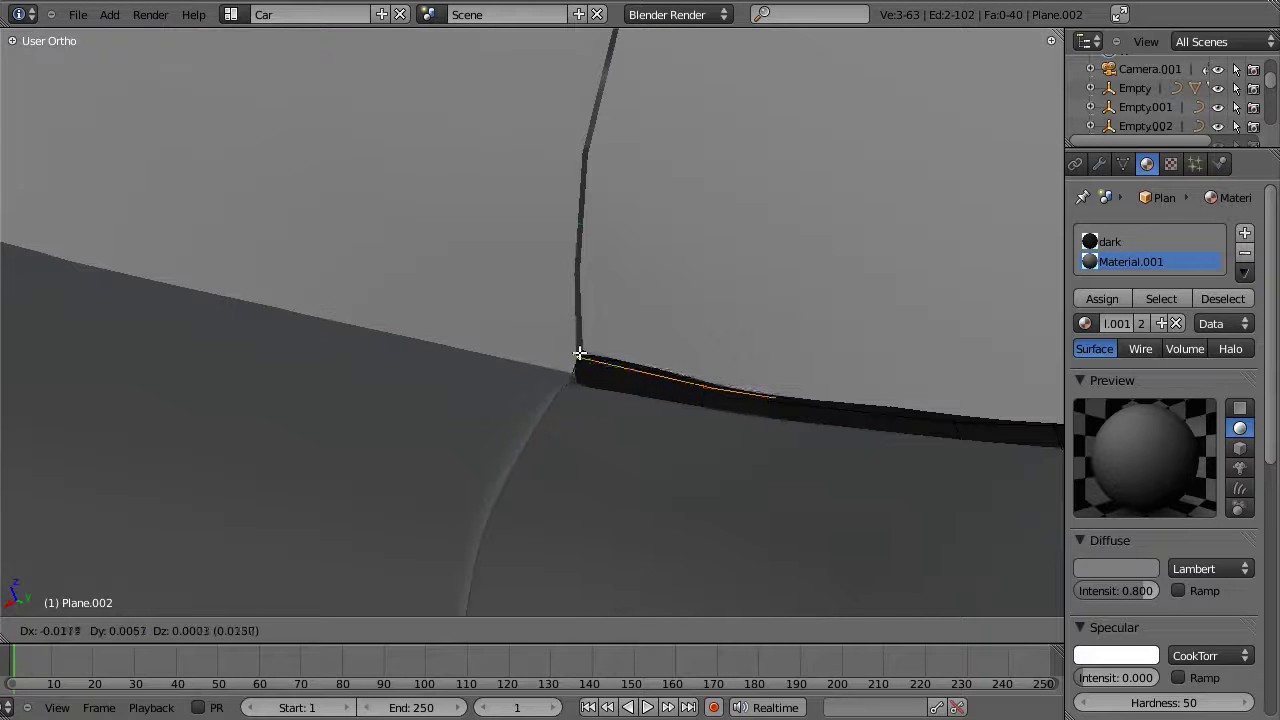
pyautogui.click(579, 353)
# Step: Select the neighbouring vertices of the lower trim in wireframe view and move them into place along the window's edge
pyautogui.moveTo(771, 366); pyautogui.dragTo(671, 362, button='middle')
pyautogui.moveTo(733, 381); pyautogui.dragTo(700, 410, button='middle')
pyautogui.rightClick(692, 409)
pyautogui.keyDown('shift'); pyautogui.rightClick(693, 402); pyautogui.keyUp('shift')
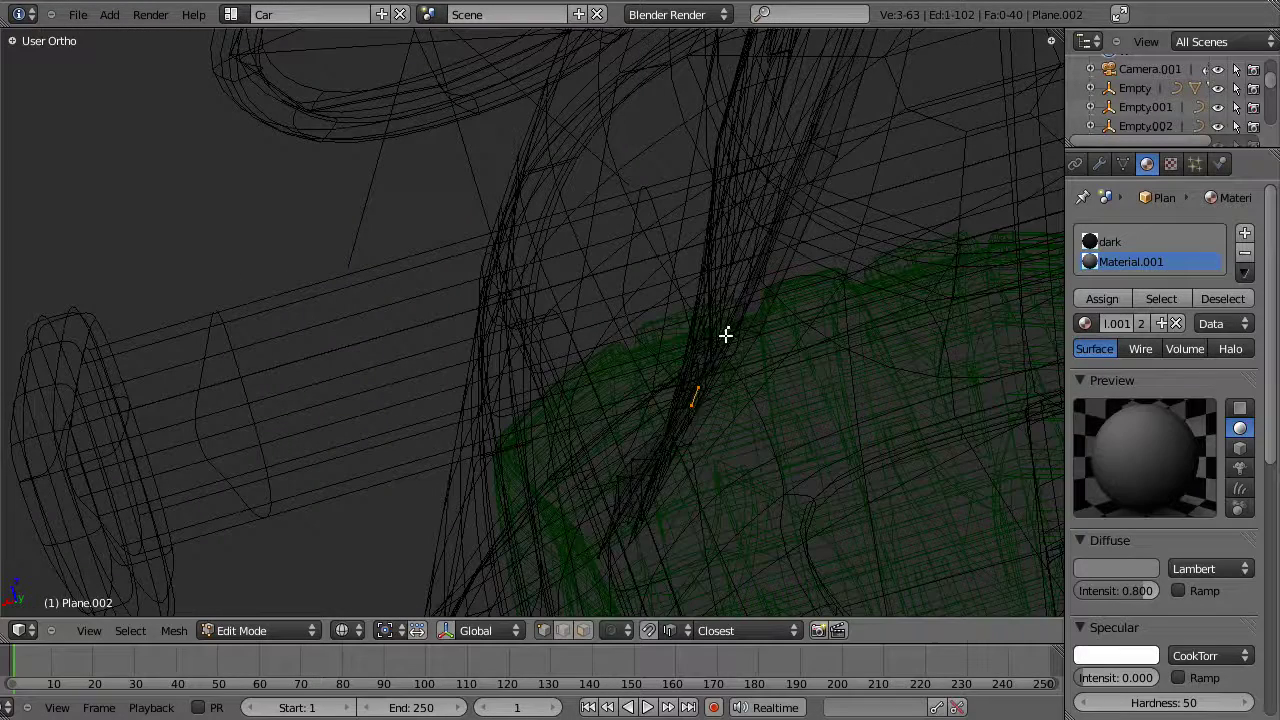
pyautogui.press('g')
pyautogui.click(750, 405)
# Step: Move the trim vertex at the window's rear lower corner slightly outward to fit the body and check the corner
pyautogui.press('z')
pyautogui.moveTo(603, 446); pyautogui.dragTo(616, 173, button='middle')
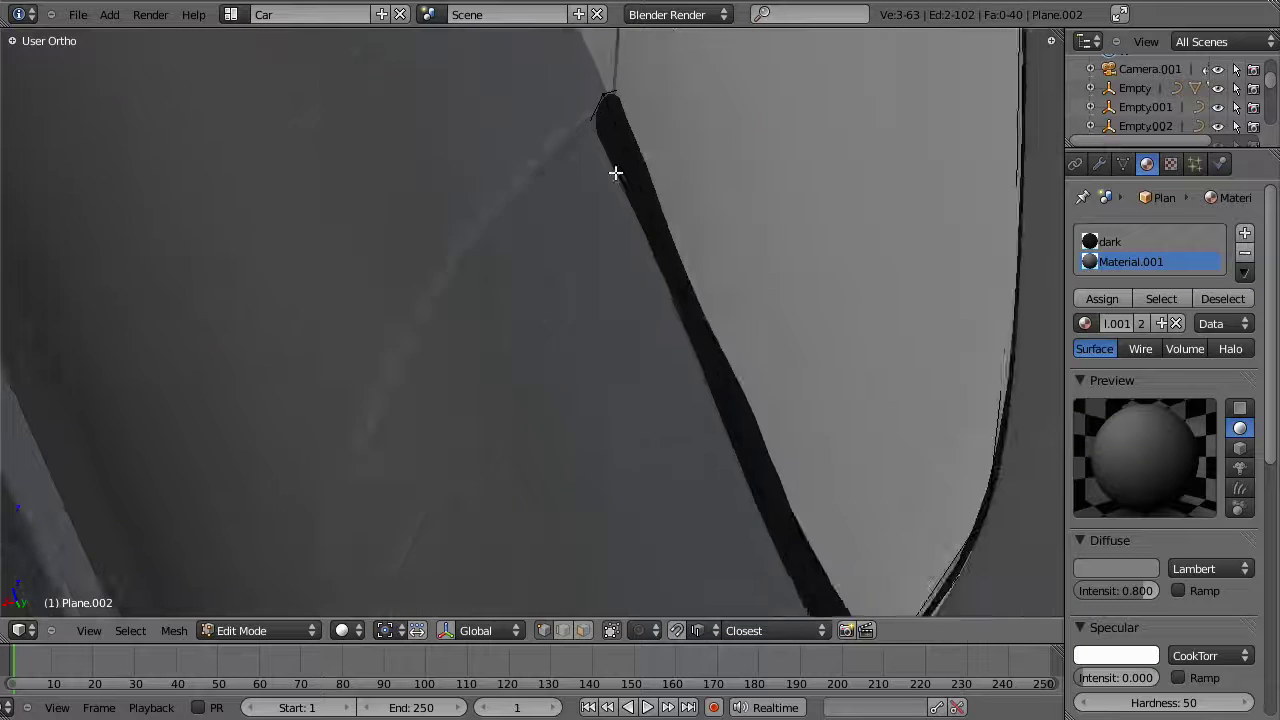
pyautogui.keyDown('shift'); pyautogui.moveTo(689, 418); pyautogui.dragTo(593, 200, button='middle'); pyautogui.keyUp('shift')
pyautogui.press('g')
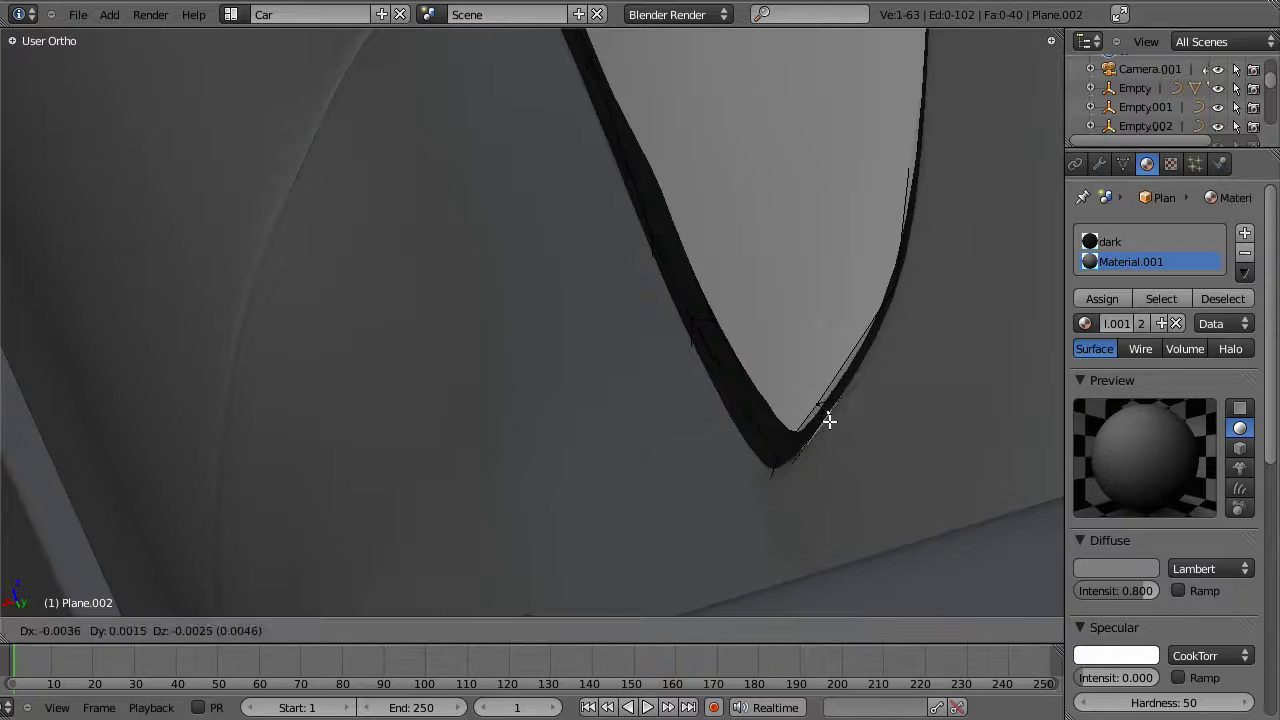
pyautogui.click(834, 431)
pyautogui.moveTo(700, 460); pyautogui.dragTo(600, 345, button='middle')
pyautogui.moveTo(773, 375); pyautogui.dragTo(905, 262, button='middle')
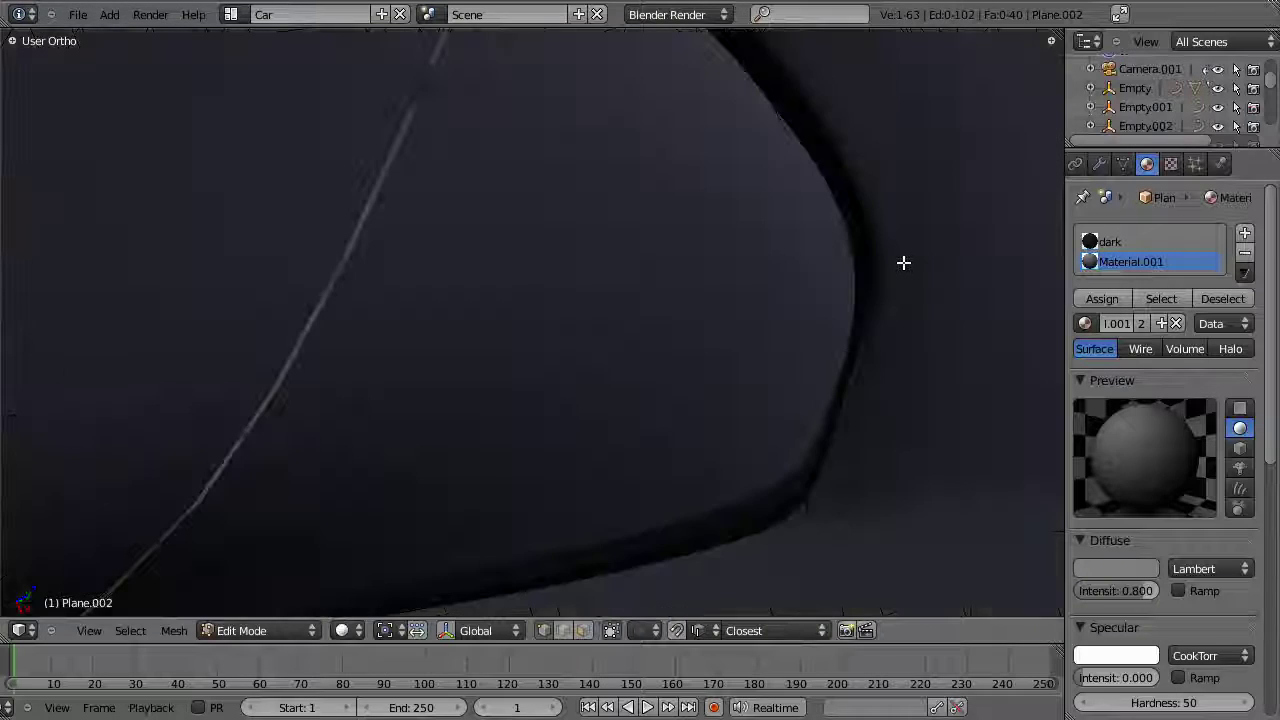
# Step: Reposition the selected trim vertex at the window's rear edge with two small moves so it fits the body
pyautogui.moveTo(780, 432); pyautogui.dragTo(637, 366, button='middle')
pyautogui.press('z')
pyautogui.press('z')
pyautogui.moveTo(791, 326); pyautogui.dragTo(797, 306, button='middle')
pyautogui.press('g')
pyautogui.click(778, 365)
pyautogui.press('z')
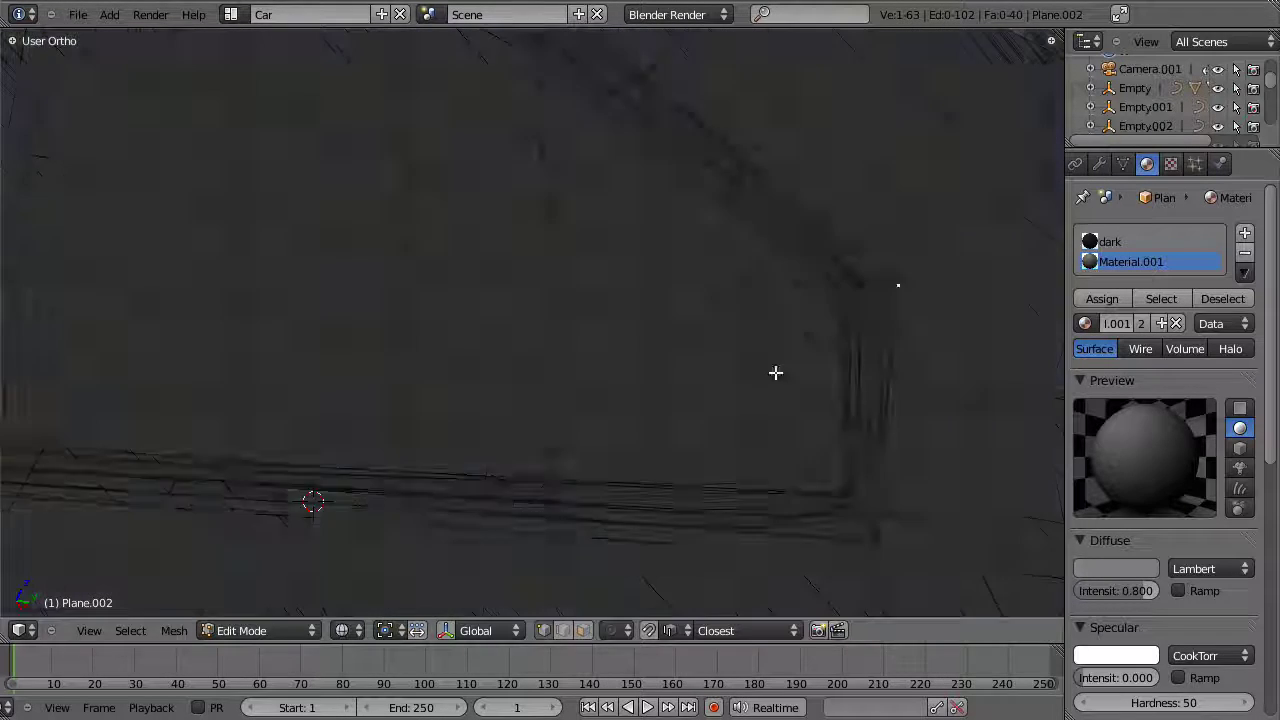
pyautogui.press('z')
pyautogui.moveTo(854, 269); pyautogui.dragTo(886, 451, button='middle')
pyautogui.press('g')
pyautogui.click(880, 463)
pyautogui.press('a')
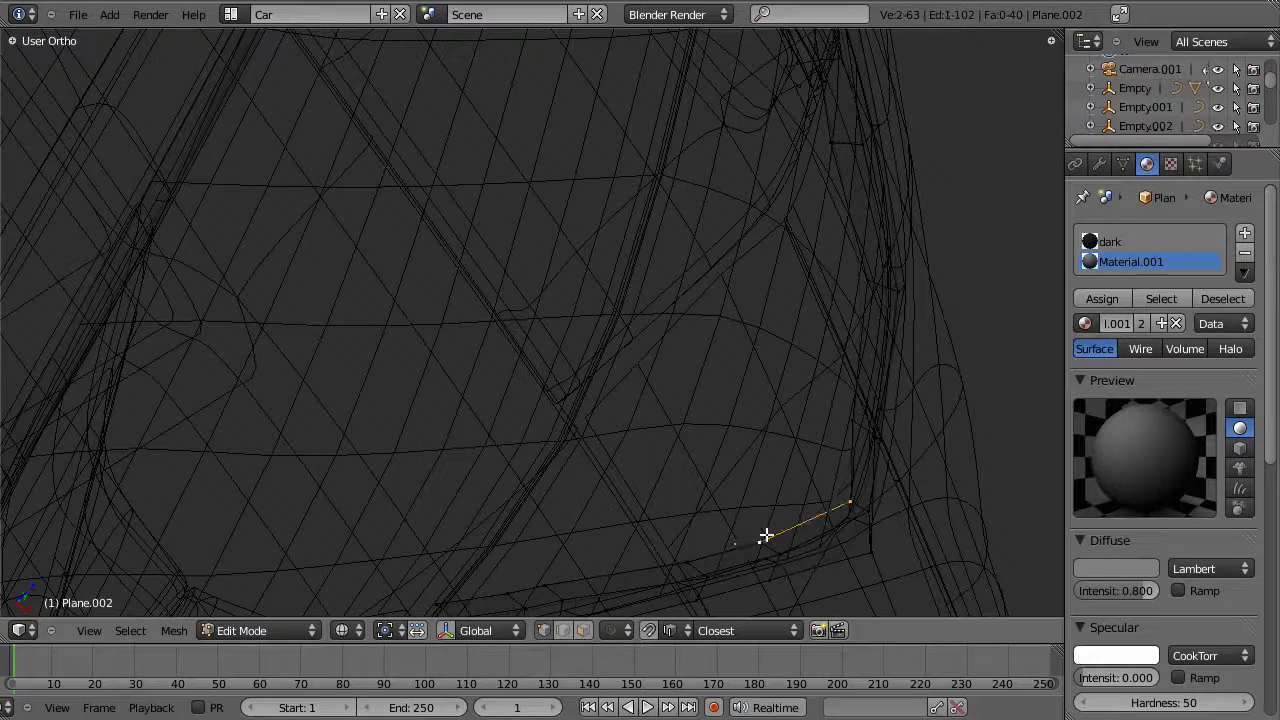
# Step: Move the two selected trim vertices at the window's rear lower corner along X
pyautogui.press('g')
pyautogui.press('x')
pyautogui.click(678, 549)
pyautogui.press('z')
pyautogui.moveTo(728, 416)
pyautogui.mouseDown(button='middle')
pyautogui.moveTo(820, 380)
pyautogui.moveTo(869, 417)
pyautogui.moveTo(751, 360)
pyautogui.mouseUp(button='middle')
# Step: Edit the window glass object and move its outer vertices on the rear edge slightly along X to meet the trim
pyautogui.press('Tab')
pyautogui.rightClick(1088, 421)
pyautogui.rightClick(865, 400)
pyautogui.press('Tab')
pyautogui.press('z')
pyautogui.press('b')
pyautogui.moveTo(589, 306); pyautogui.dragTo(830, 396)
pyautogui.press('z')
pyautogui.moveTo(828, 396)
pyautogui.mouseDown(button='middle')
pyautogui.moveTo(789, 403)
pyautogui.moveTo(745, 375)
pyautogui.mouseUp(button='middle')
pyautogui.press('g')
pyautogui.press('x')
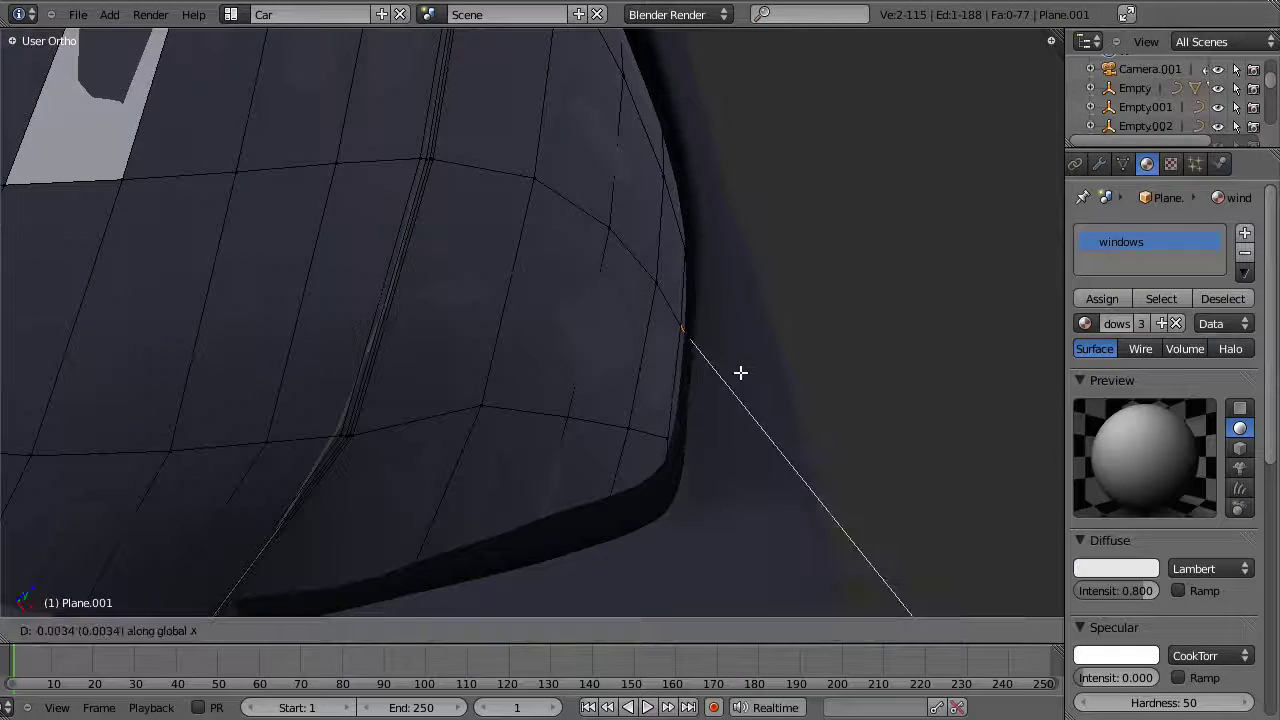
pyautogui.click(738, 368)
pyautogui.press('a')
# Step: Select the glass vertices at the window's rear lower corner and shift them slightly along X to fit the trim
pyautogui.press('z')
pyautogui.press('b')
pyautogui.moveTo(631, 416); pyautogui.dragTo(728, 568)
pyautogui.press('z')
pyautogui.press('g')
pyautogui.press('x')
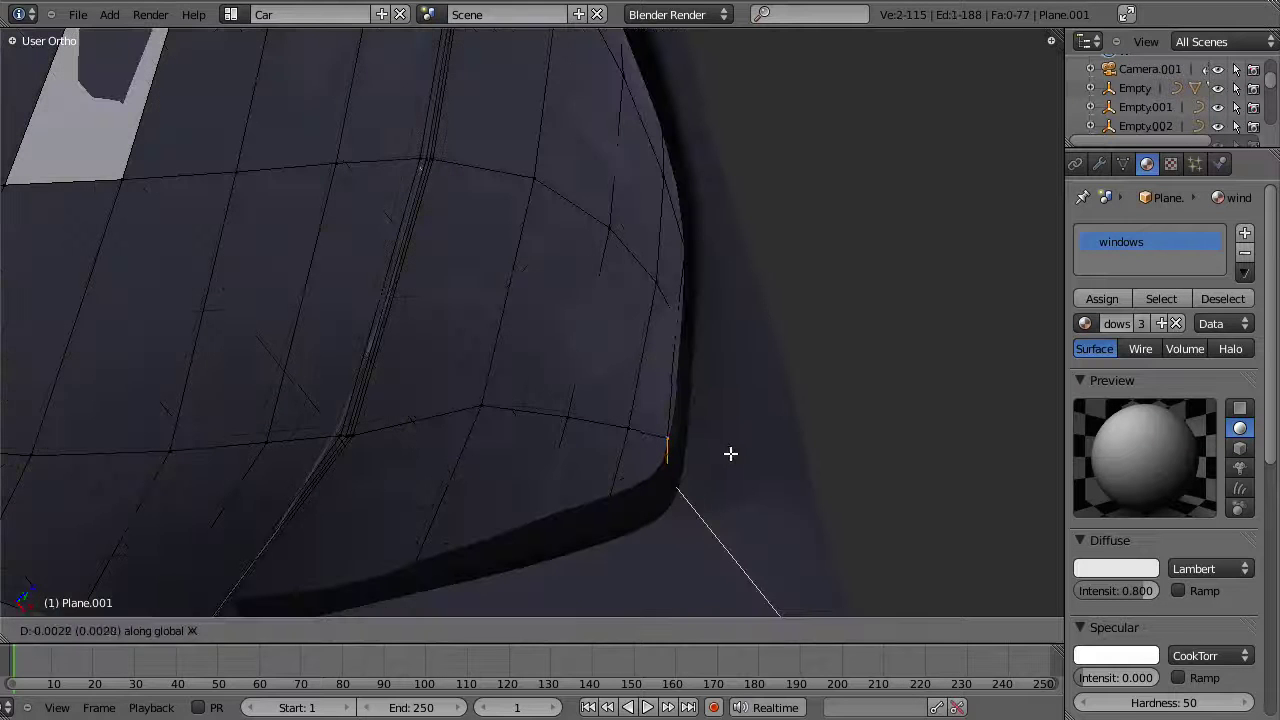
pyautogui.click(718, 446)
pyautogui.moveTo(705, 329); pyautogui.dragTo(643, 311, button='middle')
pyautogui.press('a')
# Step: Select the window trim object and apply smooth shading to it
pyautogui.press('Tab')
pyautogui.scroll(-5, 683, 367)
pyautogui.rightClick(562, 394)
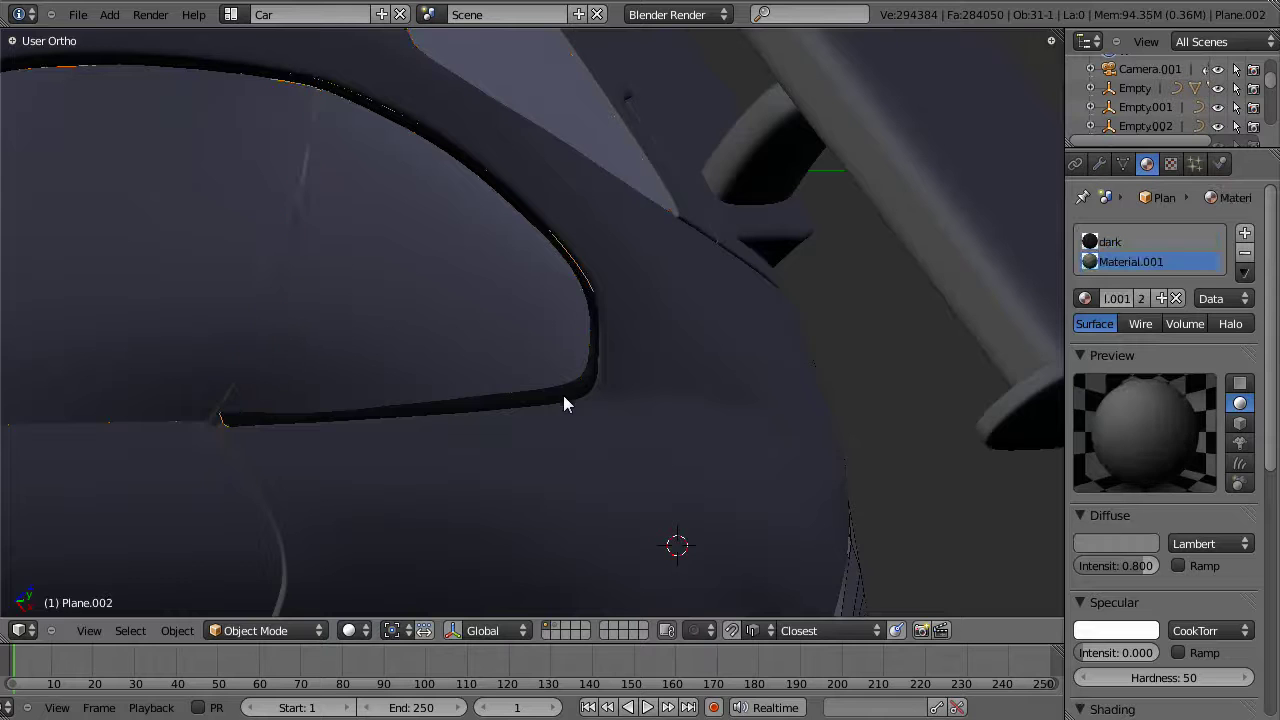
pyautogui.press('t')
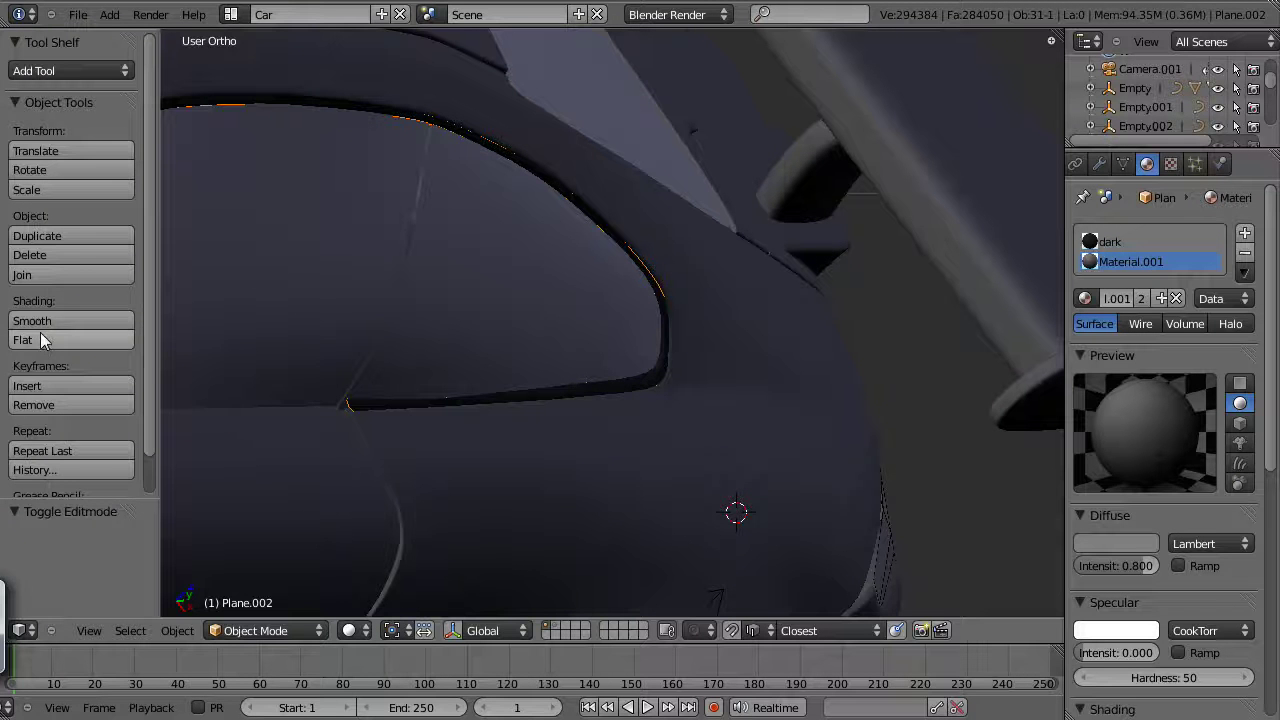
pyautogui.click(47, 318)
pyautogui.scroll(3, 436, 424)
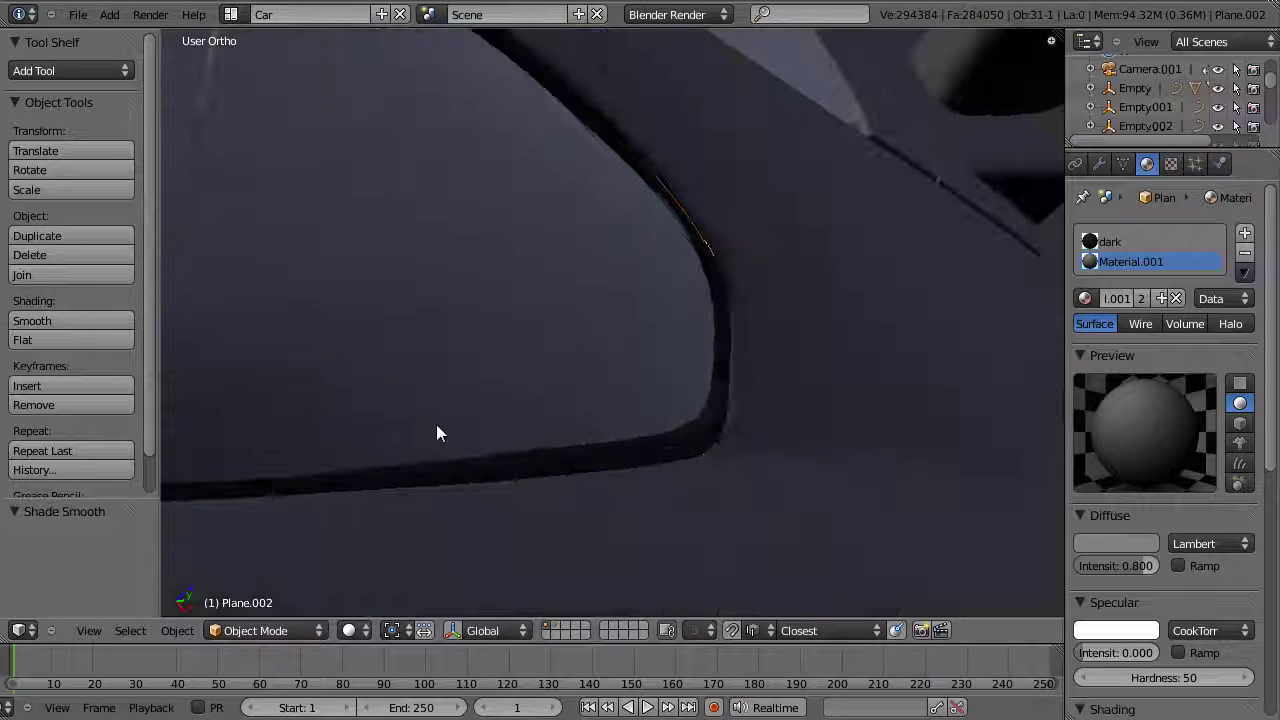
# Step: Select the lower trim's cross-section ahead of the rear corner and move it slightly along Z
pyautogui.press('Tab')
pyautogui.press('a')
pyautogui.press('Tab')
pyautogui.moveTo(557, 425); pyautogui.dragTo(845, 502, button='middle')
pyautogui.press('Tab')
pyautogui.scroll(3, 700, 473)
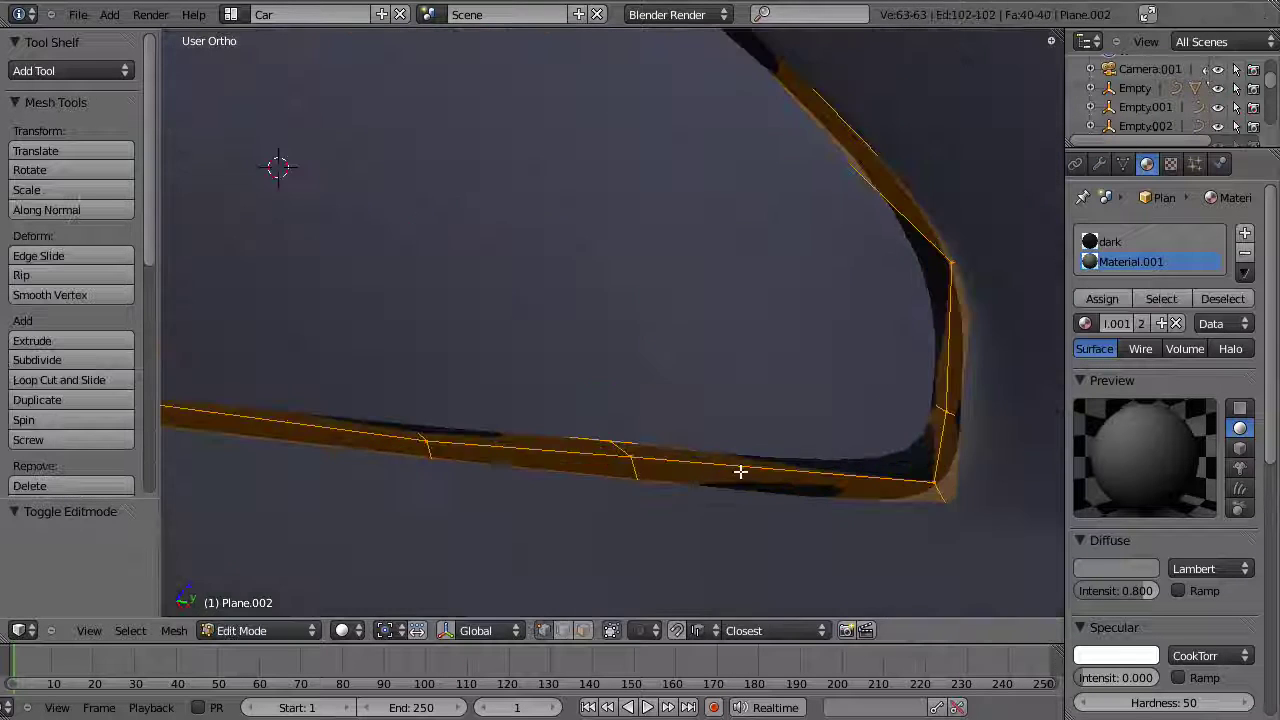
pyautogui.press('a')
pyautogui.press('z')
pyautogui.press('b')
pyautogui.moveTo(598, 420); pyautogui.dragTo(668, 502)
pyautogui.press('z')
pyautogui.press('g')
pyautogui.press('z')
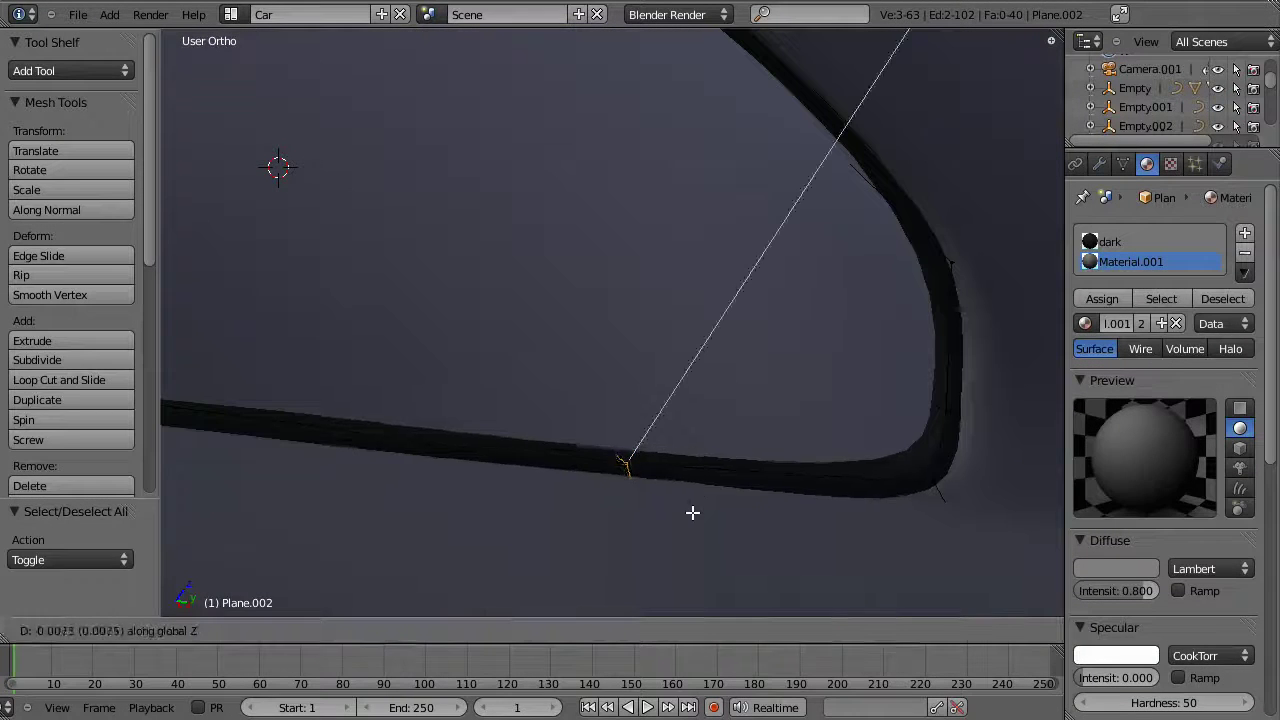
pyautogui.click(692, 513)
# Step: Select the trim's cross-section at the rear lower corner and nudge it along Z
pyautogui.press('a')
pyautogui.press('z')
pyautogui.press('b')
pyautogui.moveTo(915, 461); pyautogui.dragTo(1014, 578)
pyautogui.press('z')
pyautogui.press('g')
pyautogui.press('z')
pyautogui.click(898, 521)
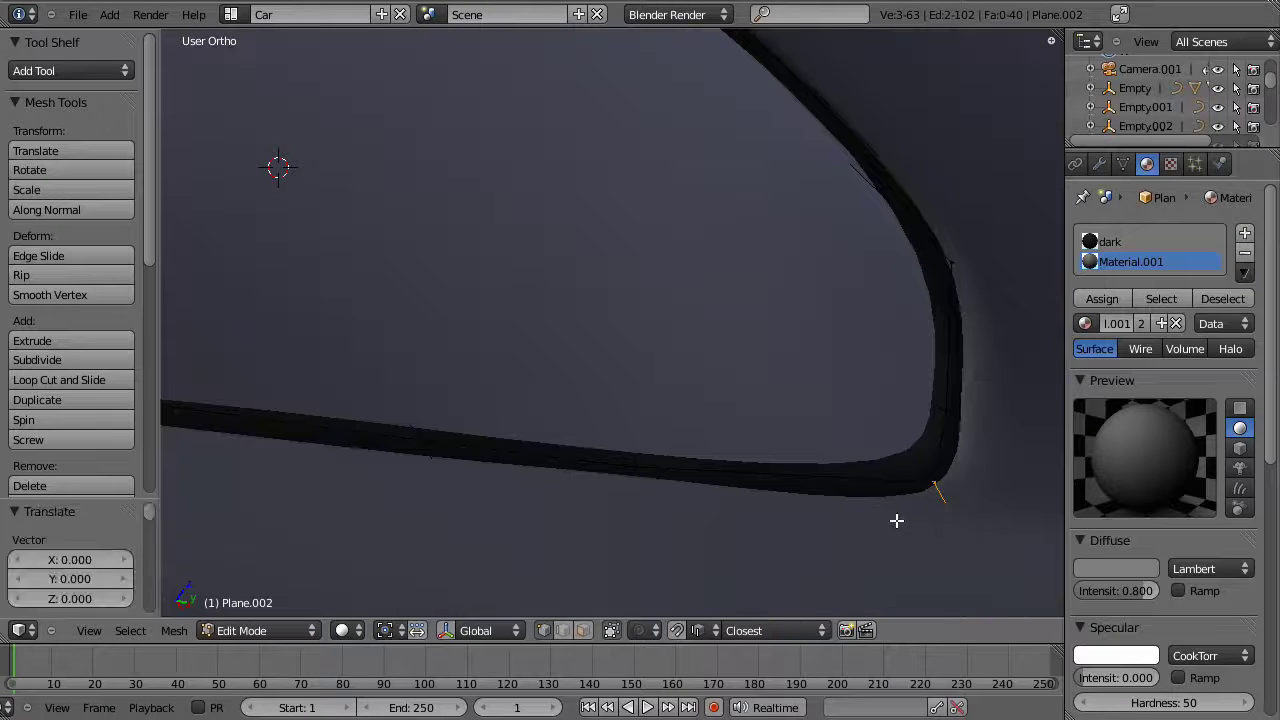
# Step: Edge-slide the lower trim's cross-section toward the rear corner by a factor of -0.653 and adjust it slightly along Z
pyautogui.press('a')
pyautogui.press('z')
pyautogui.press('b')
pyautogui.moveTo(570, 420); pyautogui.dragTo(674, 531)
pyautogui.hotkey('ctrl', 'e')
pyautogui.click(675, 532)
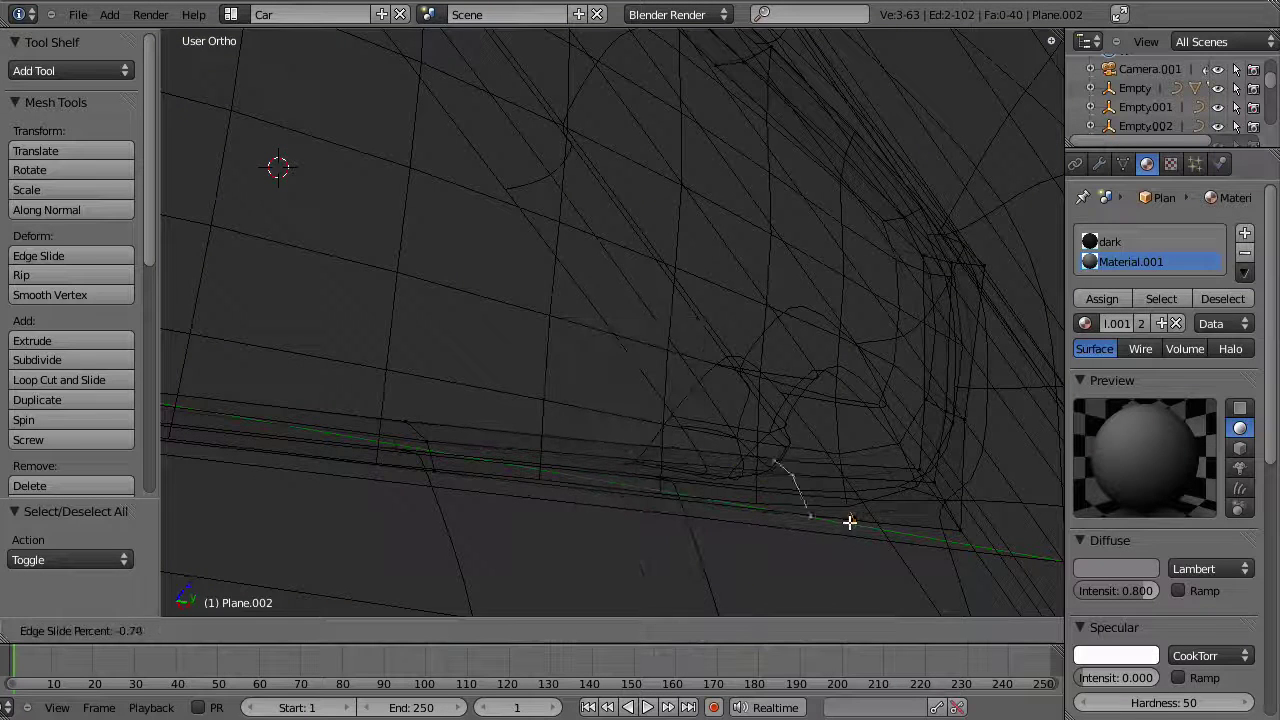
pyautogui.click(843, 523)
pyautogui.press('z')
pyautogui.press('g')
pyautogui.press('z')
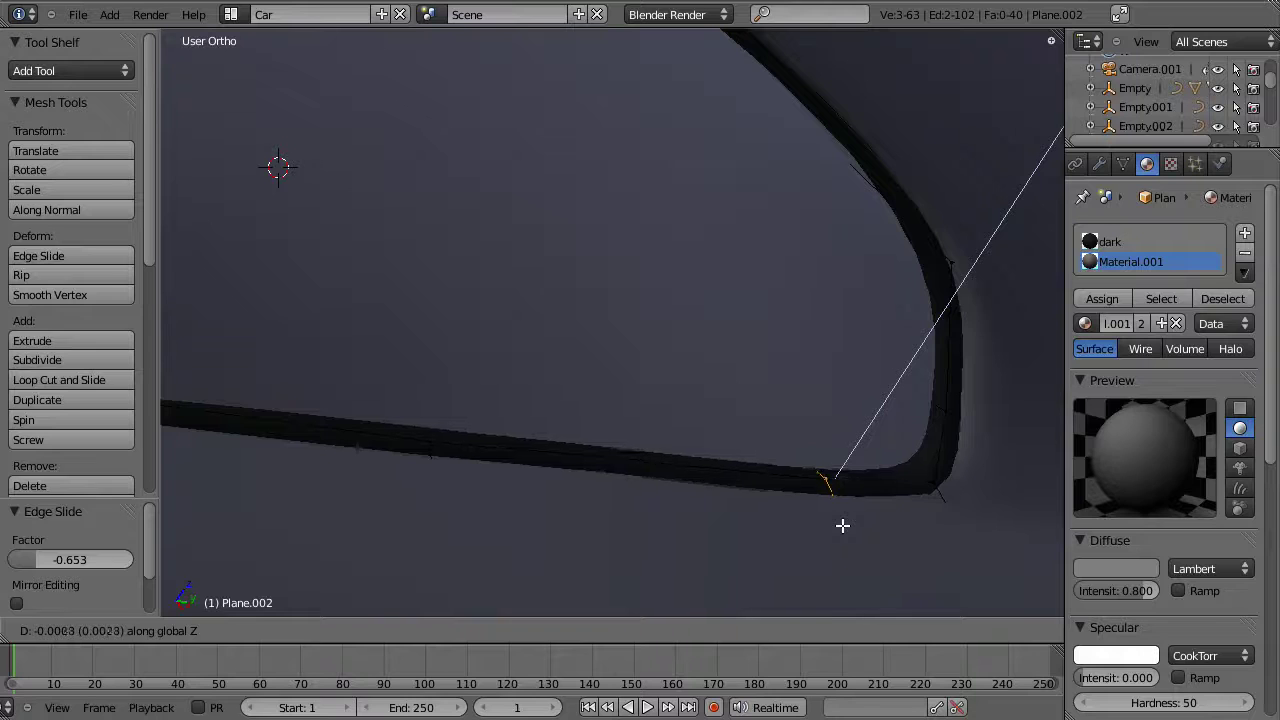
pyautogui.click(843, 525)
pyautogui.press('a')
# Step: Select the front end of the lower trim beside the window divider in right view and extrude it along Y
pyautogui.press('Tab')
pyautogui.press('a')
pyautogui.scroll(-6, 790, 484)
pyautogui.keyDown('shift'); pyautogui.moveTo(660, 380); pyautogui.dragTo(706, 334, button='middle'); pyautogui.keyUp('shift')
pyautogui.scroll(-4, 800, 400)
pyautogui.press('KP_3')
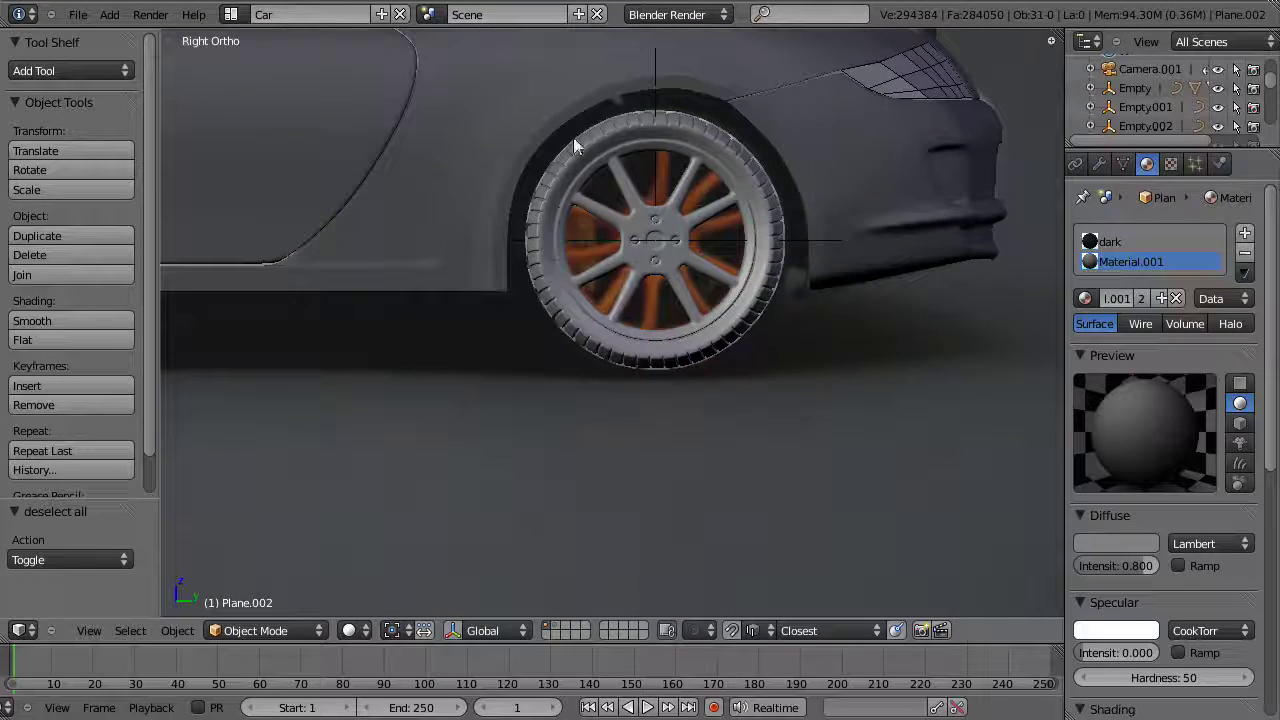
pyautogui.press('KP_Decimal')
pyautogui.scroll(3, 878, 367)
pyautogui.press('Tab')
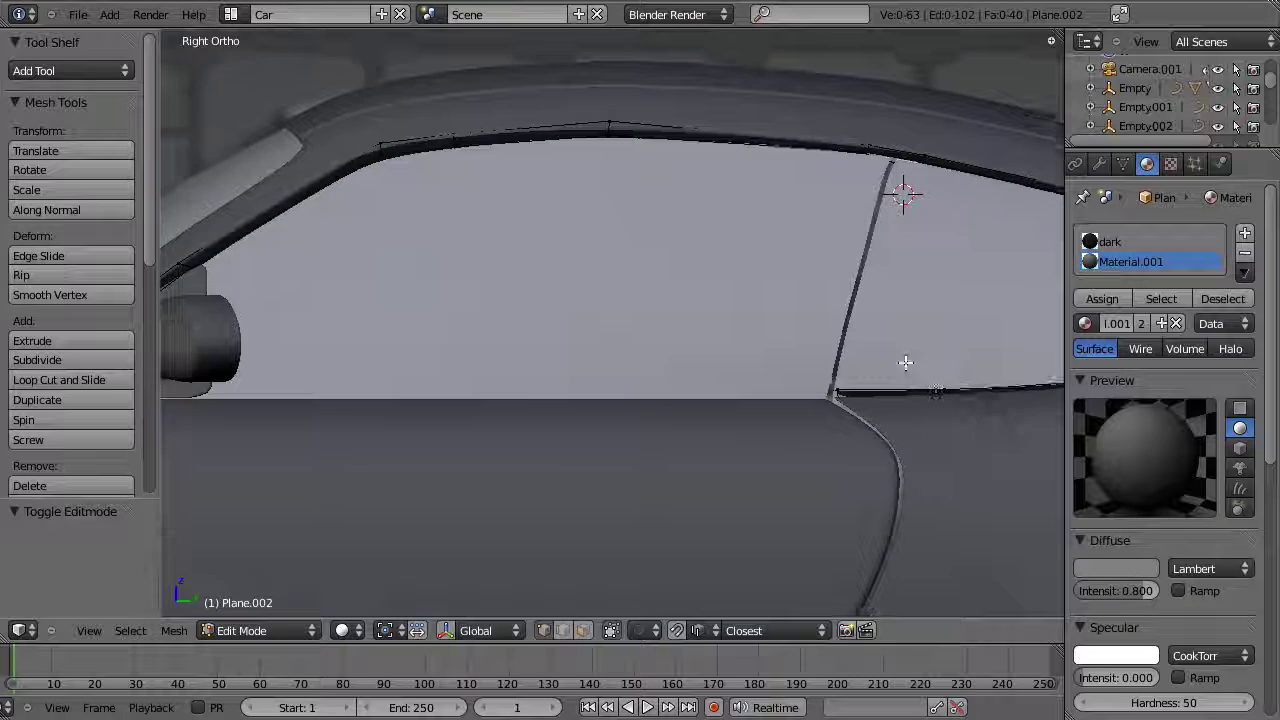
pyautogui.press('z')
pyautogui.keyDown('shift'); pyautogui.moveTo(907, 388); pyautogui.dragTo(738, 313, button='middle'); pyautogui.keyUp('shift')
pyautogui.scroll(5, 738, 313)
pyautogui.scroll(2, 794, 238)
pyautogui.press('b')
pyautogui.moveTo(832, 130); pyautogui.dragTo(1010, 325)
pyautogui.press('z')
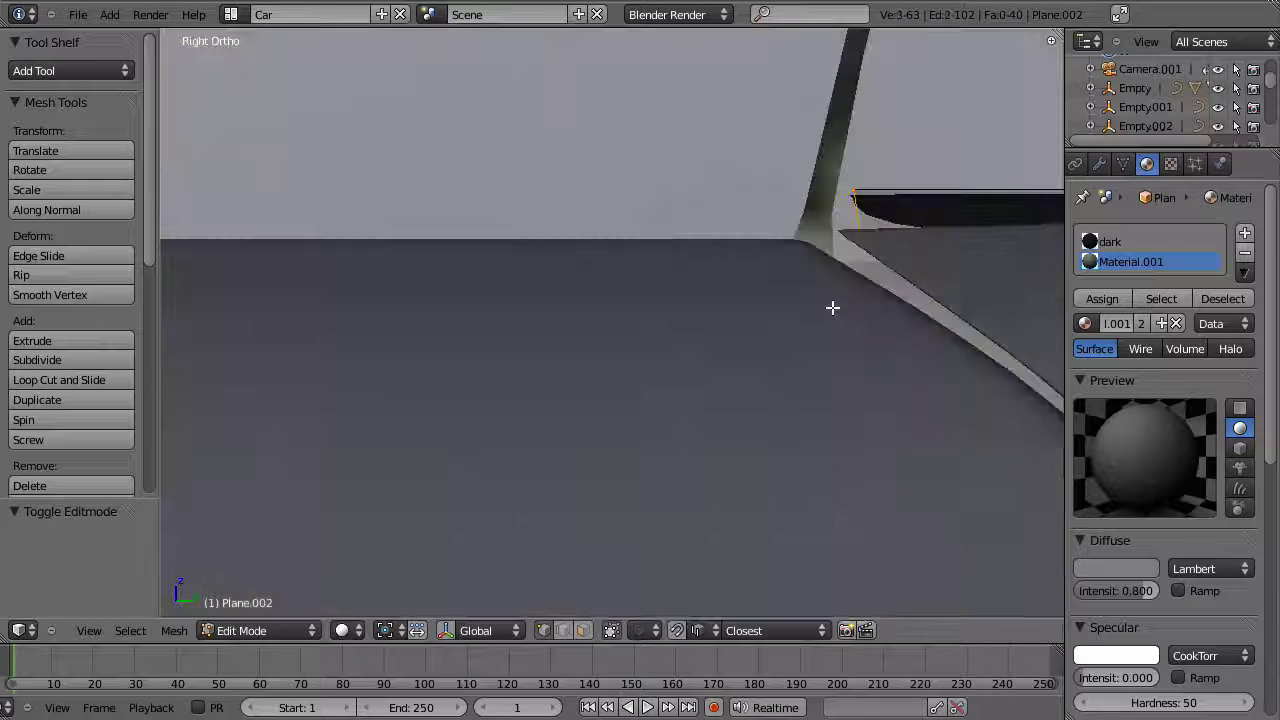
pyautogui.keyDown('shift'); pyautogui.moveTo(996, 268); pyautogui.dragTo(886, 330, button='middle'); pyautogui.keyUp('shift')
pyautogui.scroll(2, 886, 330)
pyautogui.press('e')
pyautogui.press('y')
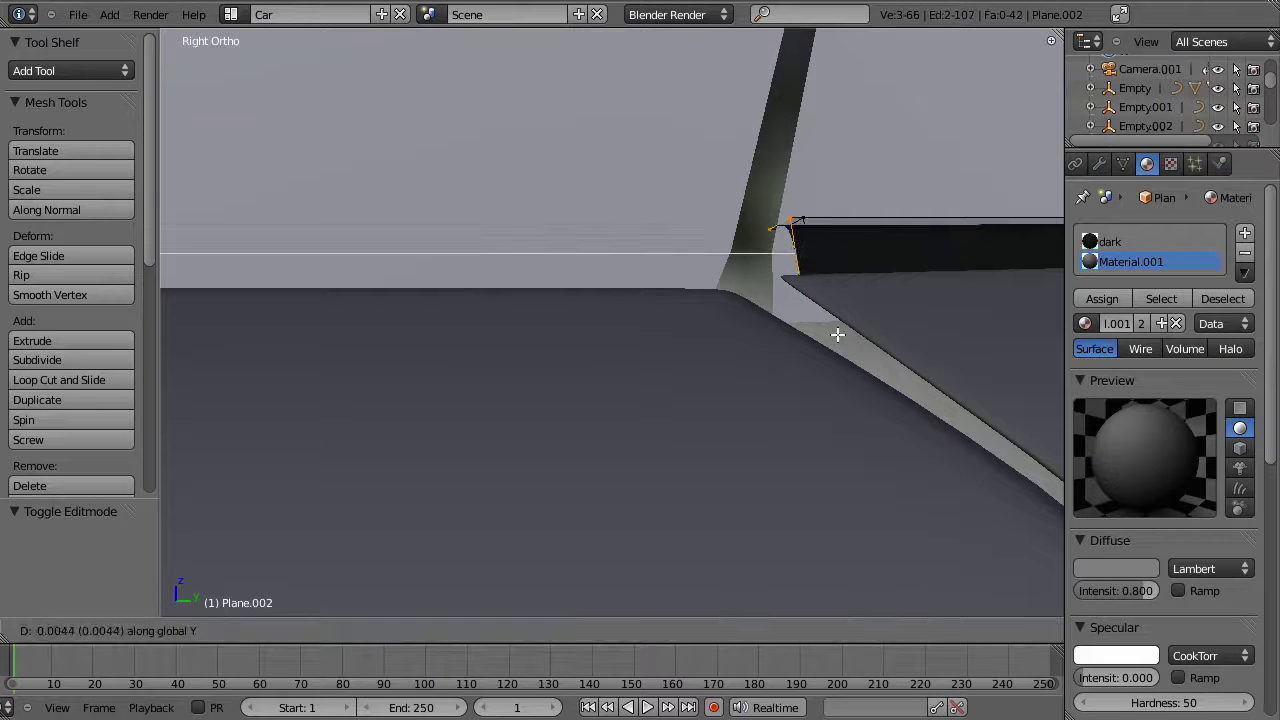
pyautogui.click(834, 331)
# Step: Extrude the upper vertex at the lower trim's front end along X to form a new edge
pyautogui.press('z')
pyautogui.press('a')
pyautogui.rightClick(794, 287)
pyautogui.press('z')
pyautogui.moveTo(794, 290); pyautogui.dragTo(858, 388, button='middle')
pyautogui.press('e')
pyautogui.press('x')
pyautogui.press('g')
pyautogui.press('x')
pyautogui.click(803, 323)
pyautogui.moveTo(643, 193); pyautogui.dragTo(680, 202, button='middle')
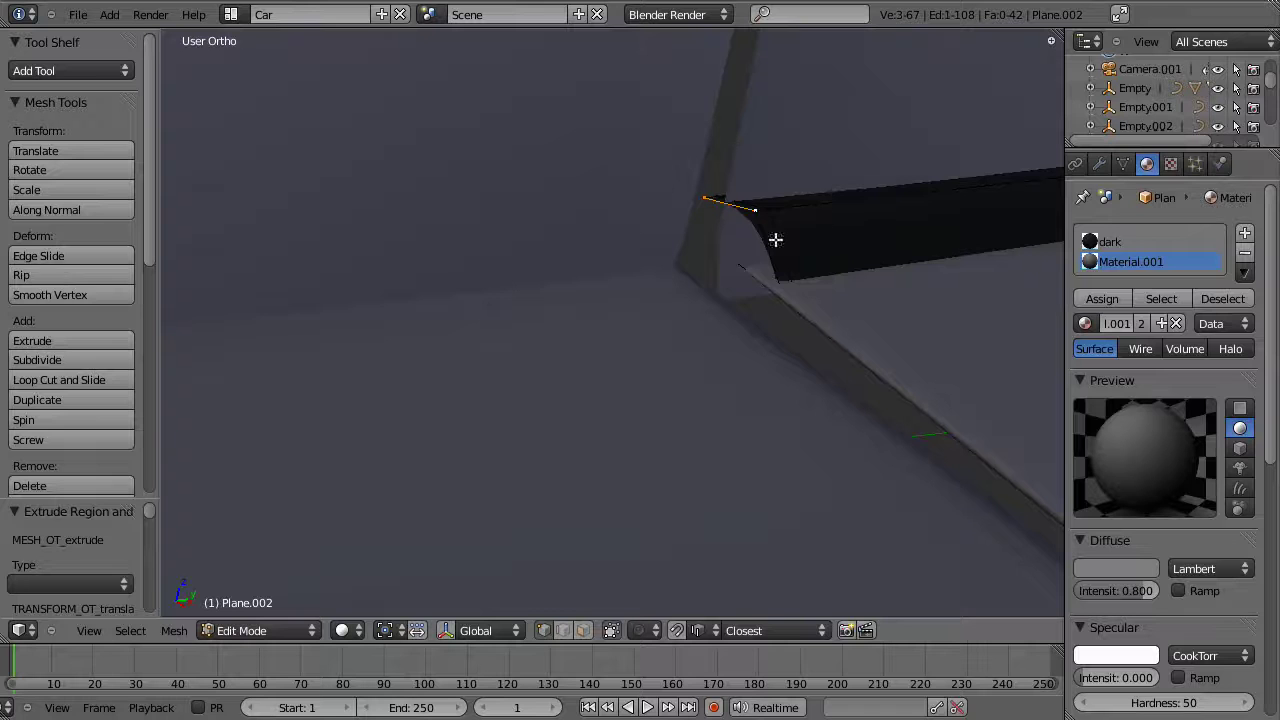
# Step: Fill the gap at the lower trim's front end with a face and assign the dark material to it
pyautogui.press('f')
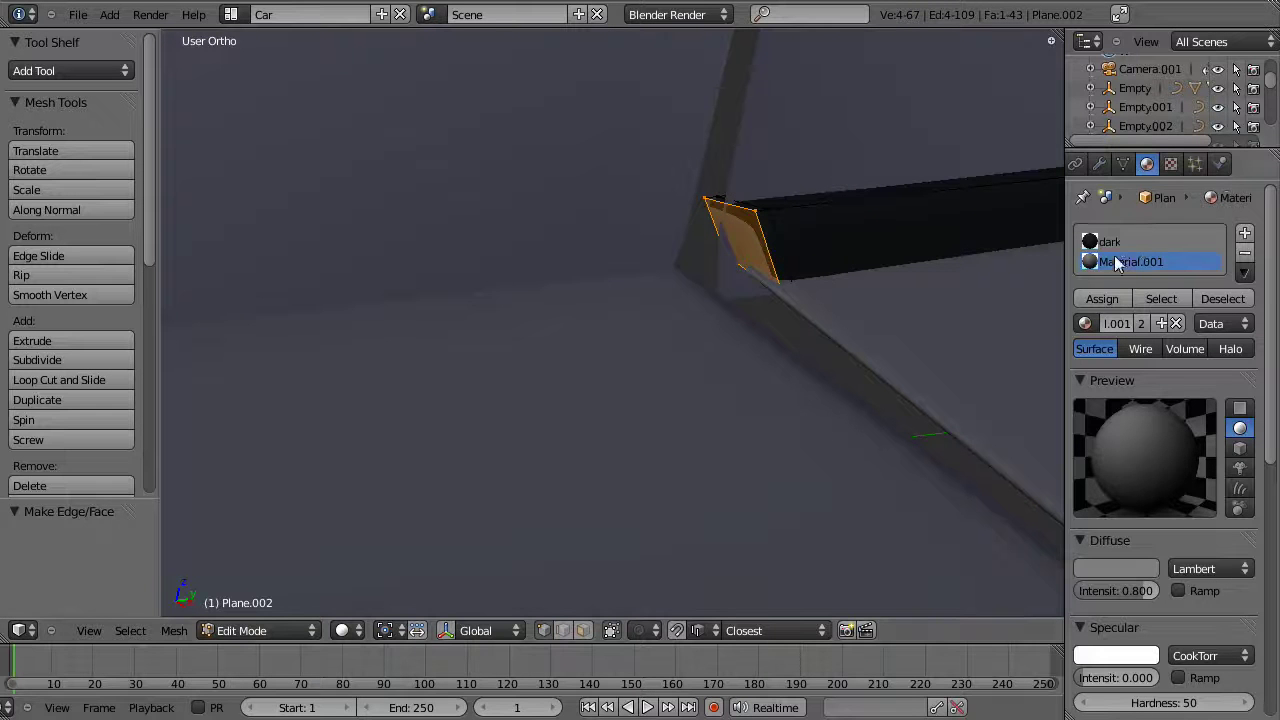
pyautogui.click(1112, 242)
pyautogui.click(1111, 295)
pyautogui.press('Tab')
pyautogui.moveTo(739, 353); pyautogui.dragTo(653, 305, button='middle')
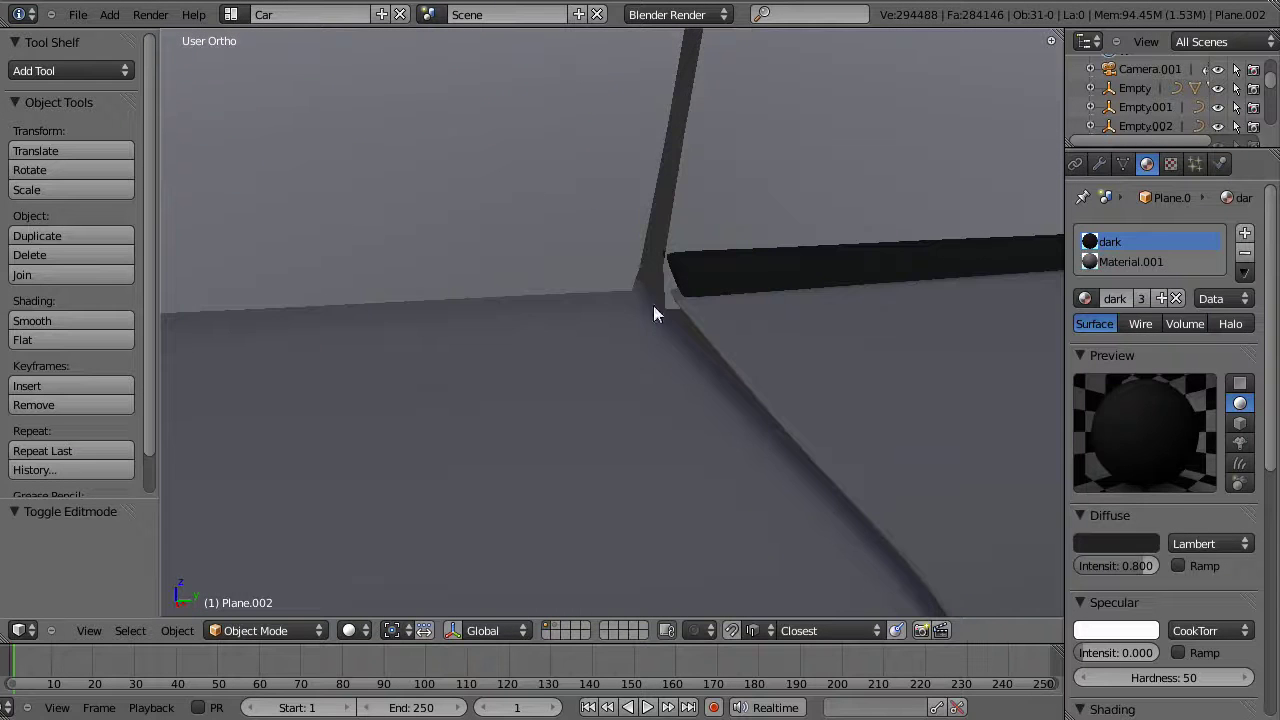
# Step: Edit the window glass object and move its corner vertices at the foot of the window divider along Y
pyautogui.rightClick(669, 283)
pyautogui.press('Tab')
pyautogui.press('z')
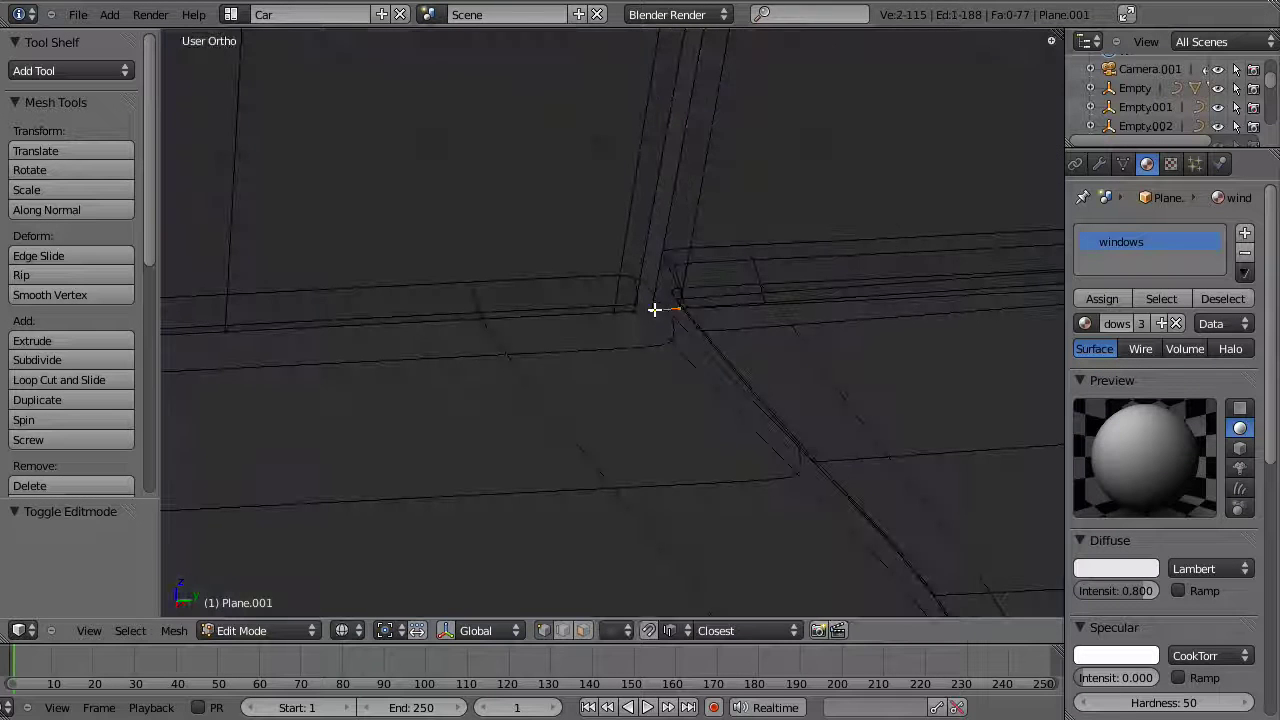
pyautogui.press('z')
pyautogui.press('g')
pyautogui.press('y')
pyautogui.click(697, 323)
pyautogui.press('z')
pyautogui.press('a')
# Step: Add a lengthwise loop cut near the lower edge of the rear side window glass
pyautogui.hotkey('ctrl', 'r')
pyautogui.click(706, 181)
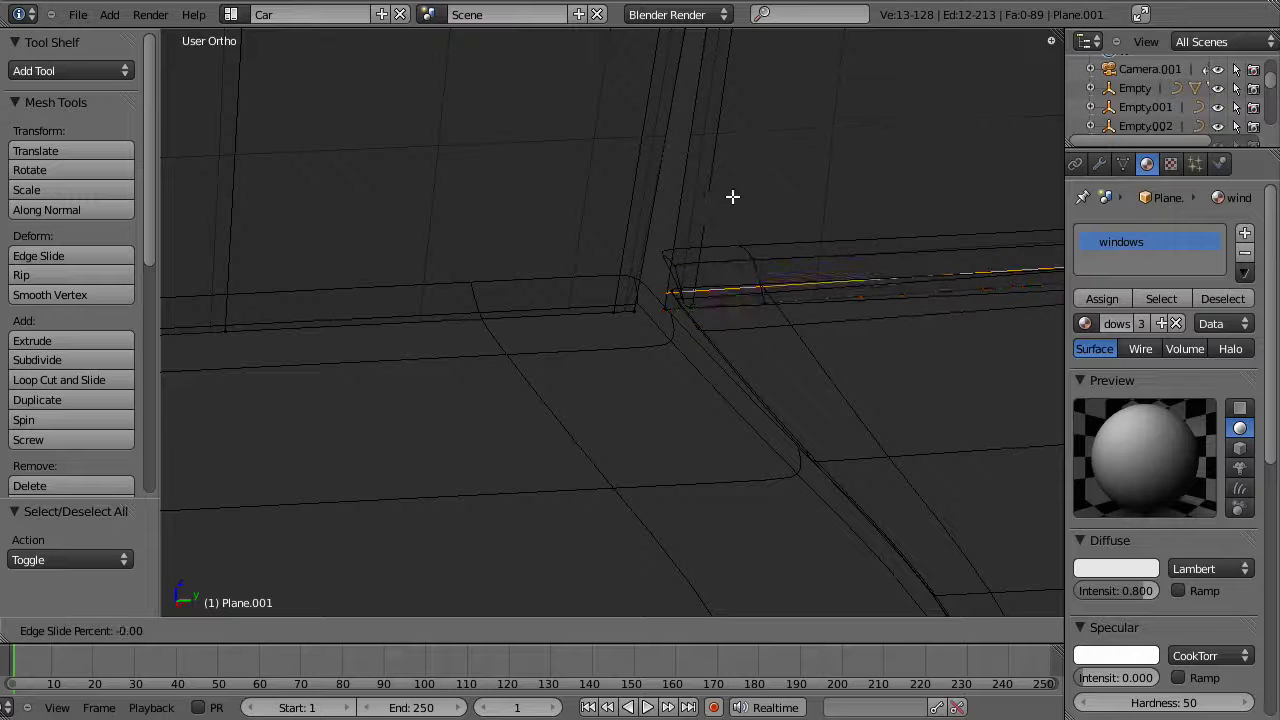
pyautogui.click(733, 197)
pyautogui.scroll(-9, 794, 243)
pyautogui.press('z')
pyautogui.press('z')
pyautogui.scroll(4, 657, 277)
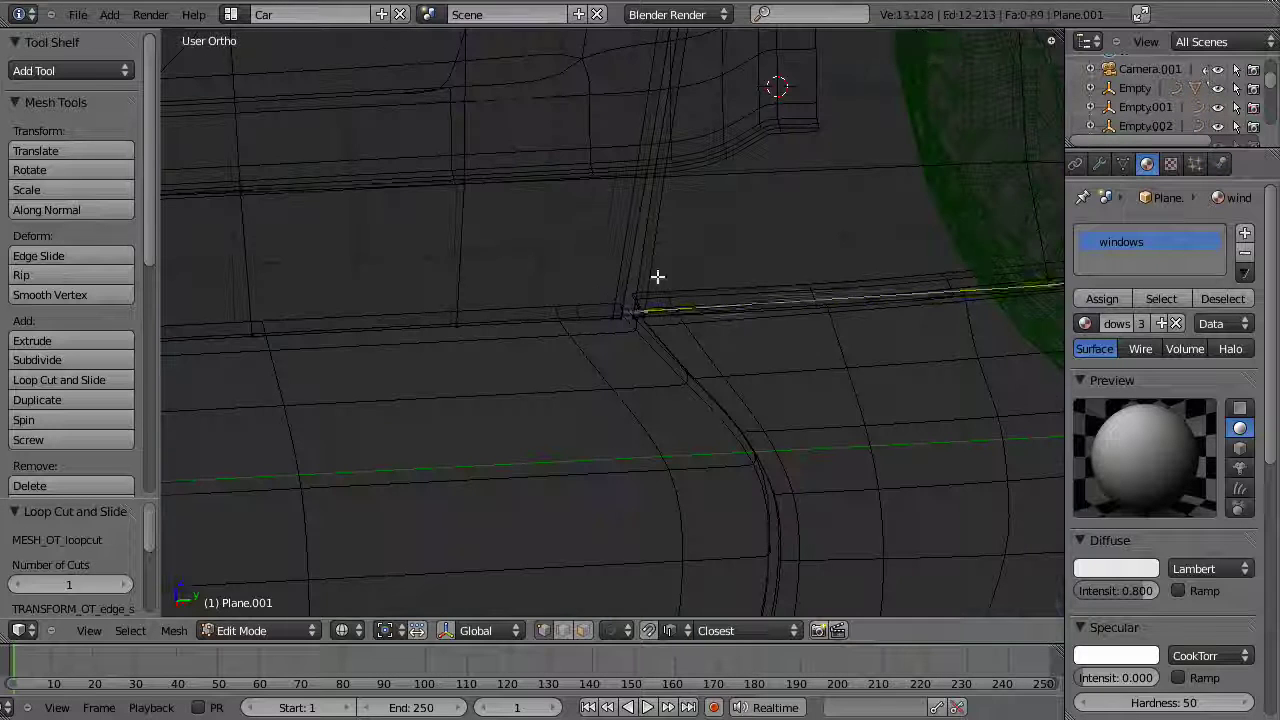
# Step: Add a loop cut along the door window glass and slide it close to the lower edge, about 0.77
pyautogui.press('a')
pyautogui.click(624, 253)
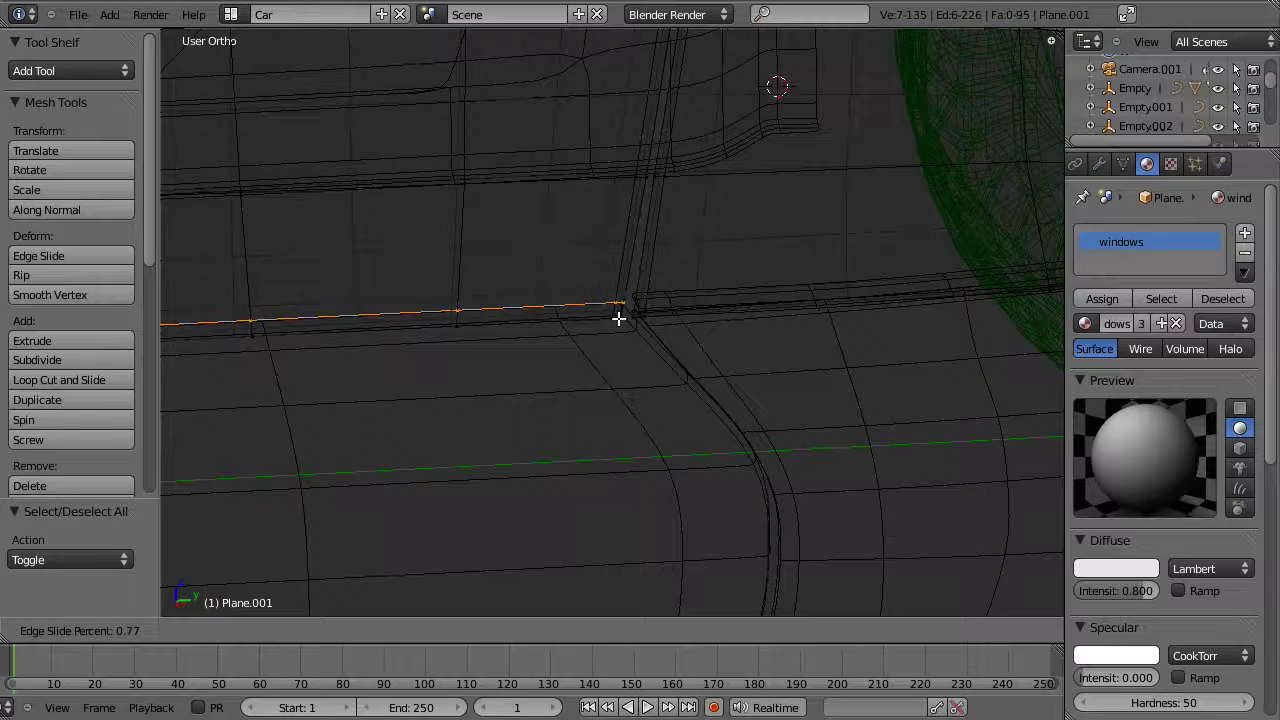
pyautogui.click(617, 323)
pyautogui.scroll(-5, 620, 323)
pyautogui.press('z')
pyautogui.moveTo(680, 325); pyautogui.dragTo(794, 382, button='middle')
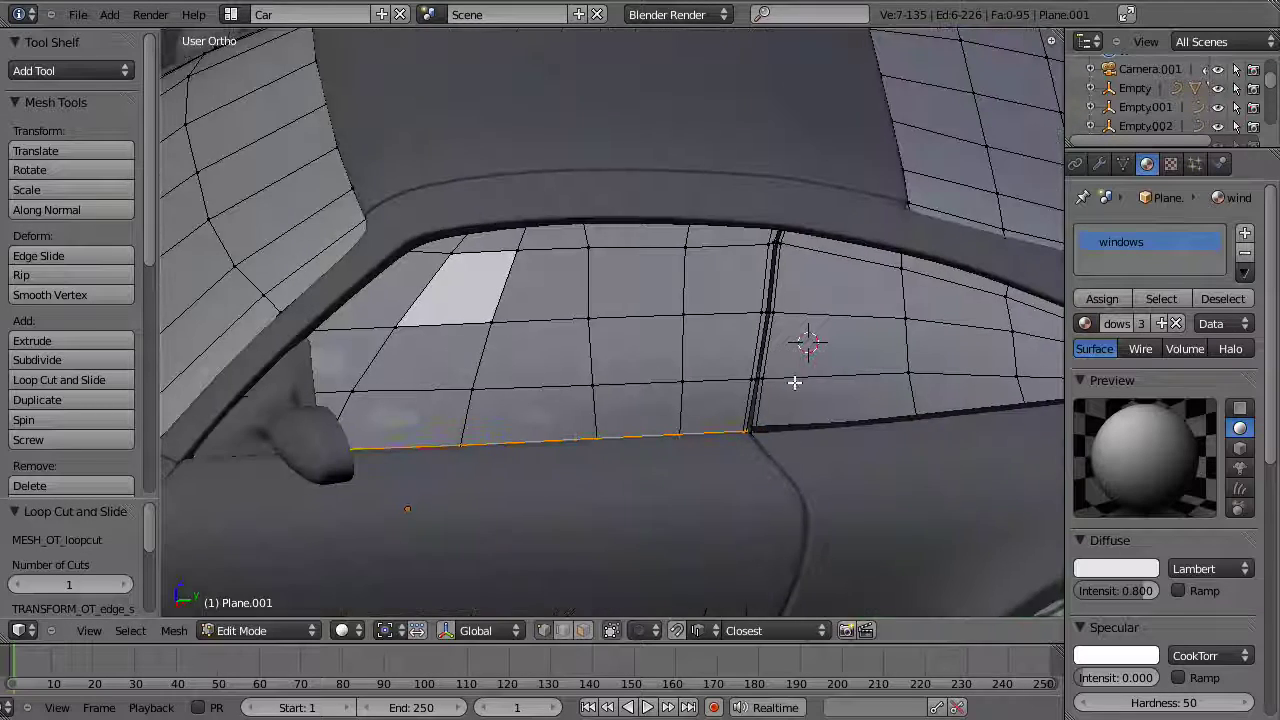
pyautogui.scroll(5, 729, 374)
pyautogui.press('a')
pyautogui.press('Tab')
pyautogui.press('Tab')
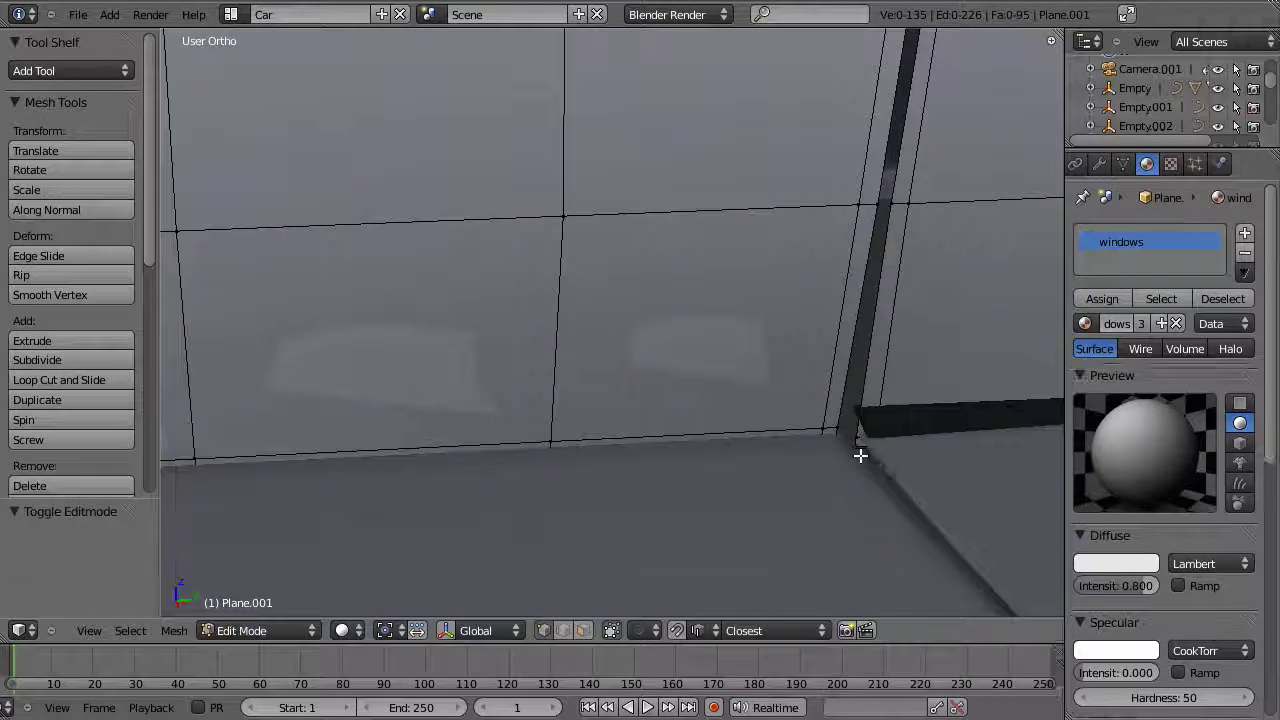
pyautogui.press('z')
pyautogui.press('b')
pyautogui.moveTo(845, 418); pyautogui.dragTo(883, 451)
pyautogui.press('z')
pyautogui.press('g')
pyautogui.press('y')
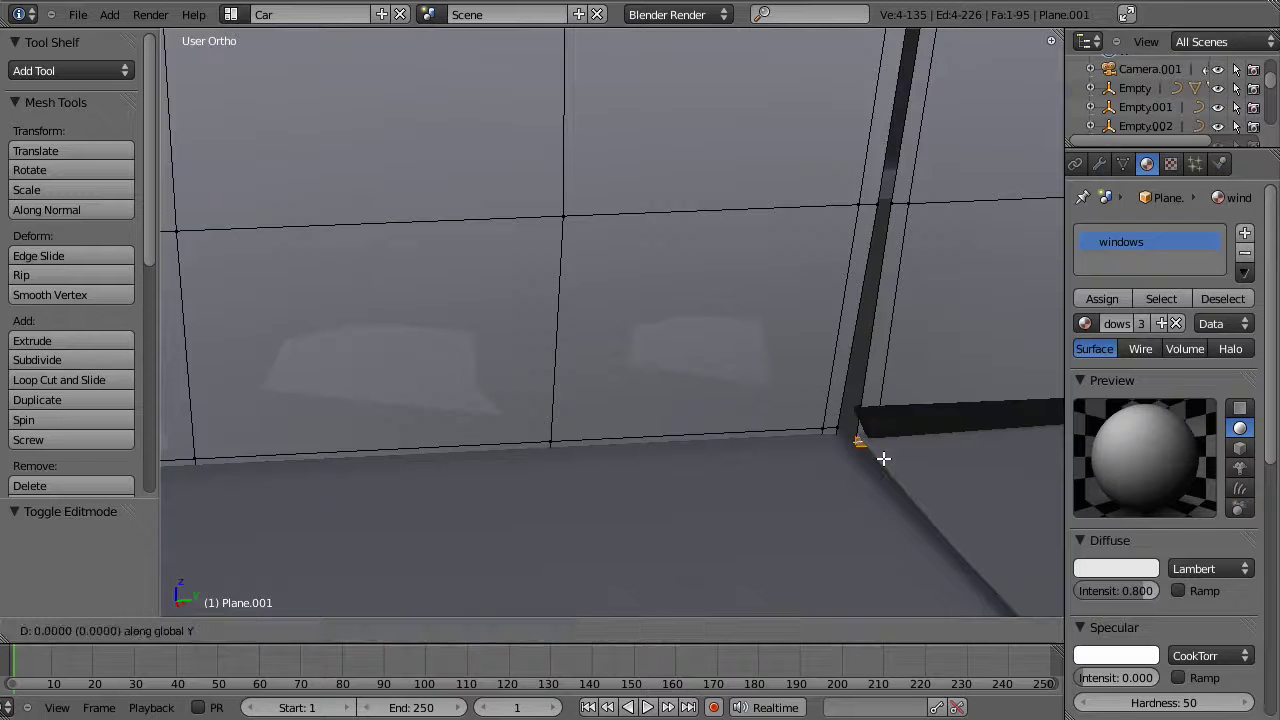
pyautogui.rightClick(884, 459)
# Step: Edit the dark lower trim object and select the four vertices of its front end face beside the window divider
pyautogui.press('Tab')
pyautogui.press('Tab')
pyautogui.press('Tab')
pyautogui.rightClick(866, 428)
pyautogui.press('Tab')
pyautogui.press('z')
pyautogui.press('b')
pyautogui.moveTo(844, 391)
pyautogui.mouseDown()
pyautogui.moveTo(886, 424)
pyautogui.moveTo(914, 498)
pyautogui.mouseUp()
pyautogui.press('z')
pyautogui.press('z')
pyautogui.press('a')
pyautogui.press('b')
pyautogui.press('z')
pyautogui.moveTo(892, 468)
pyautogui.keyDown('shift'); pyautogui.mouseDown(button='middle')
pyautogui.moveTo(749, 366)
pyautogui.moveTo(760, 455)
pyautogui.mouseUp(button='middle'); pyautogui.keyUp('shift')
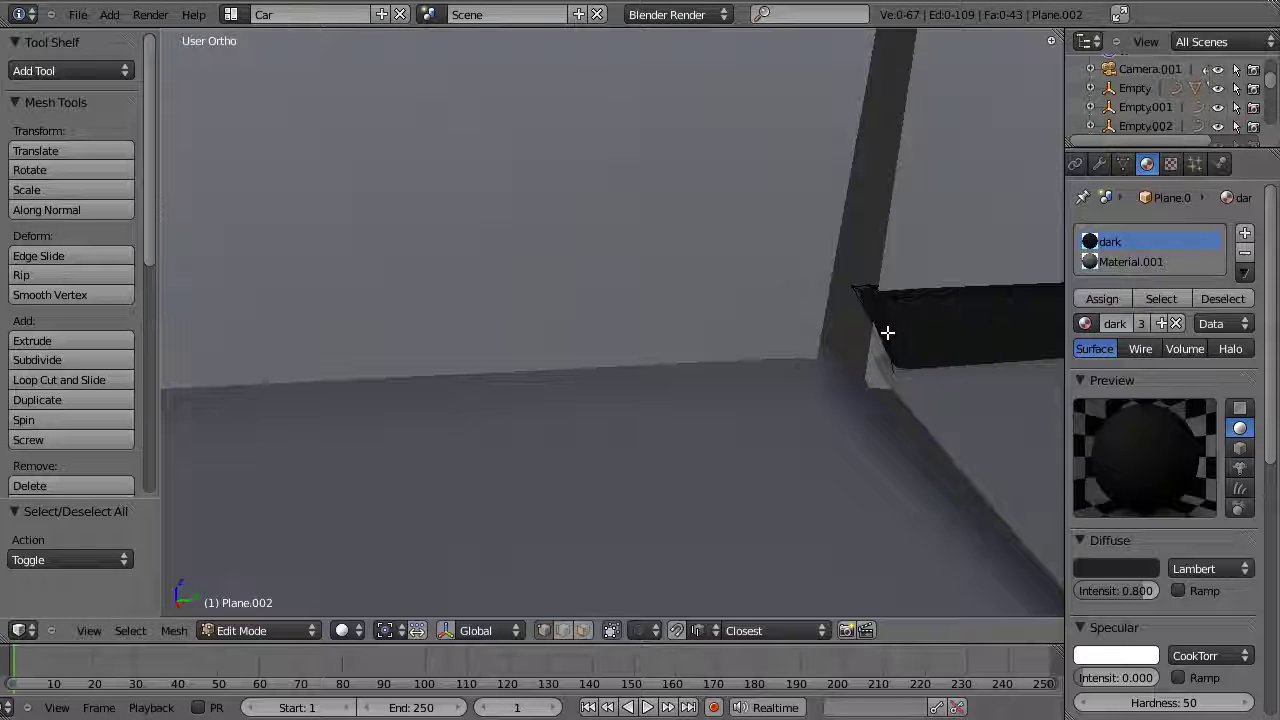
pyautogui.keyDown('alt'); pyautogui.keyDown('shift'); pyautogui.rightClick(887, 332); pyautogui.keyUp('shift'); pyautogui.keyUp('alt')
pyautogui.press('z')
pyautogui.press('a')
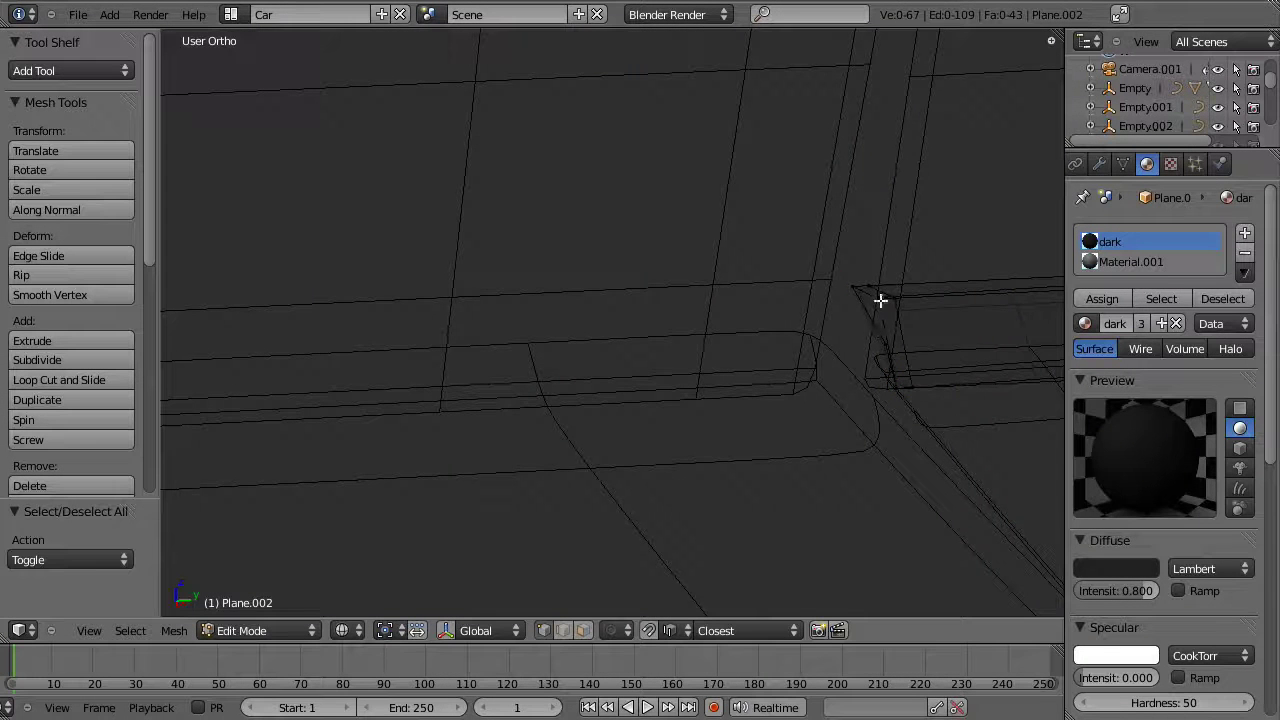
pyautogui.press('s')
pyautogui.click(886, 386)
pyautogui.press('z')
pyautogui.press('z')
pyautogui.press('KP_3')
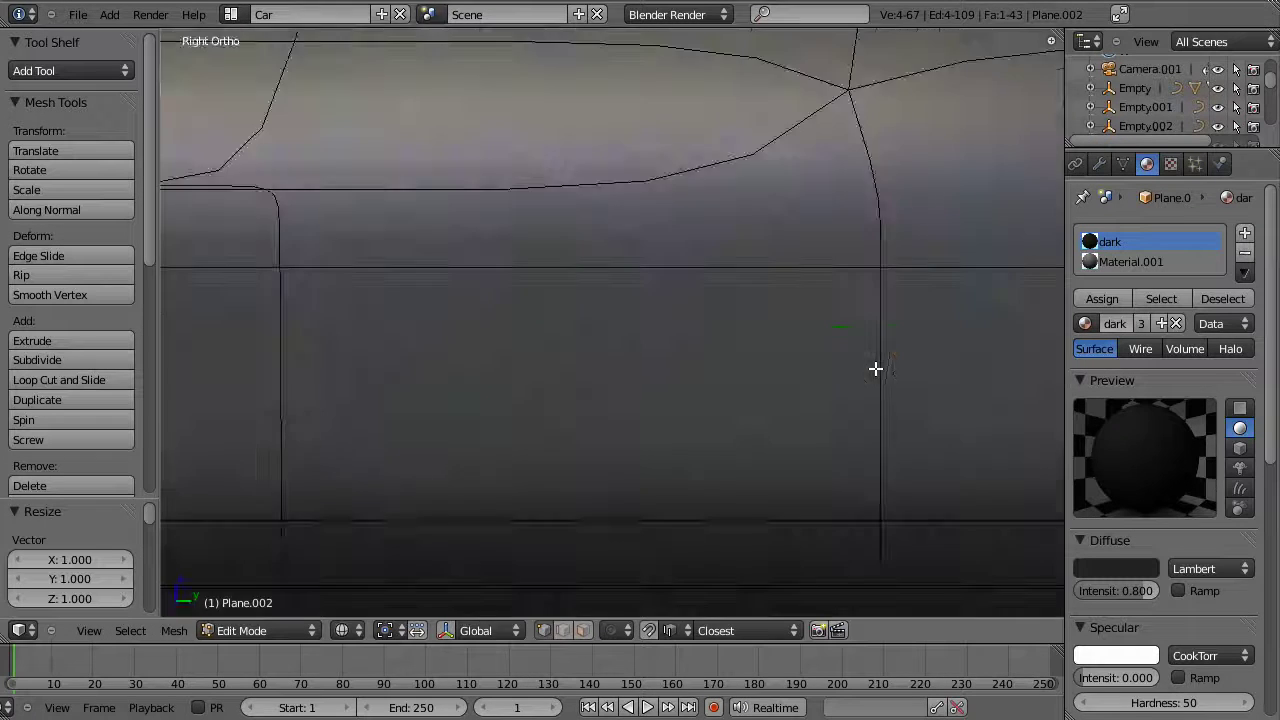
# Step: Flatten the lower trim's front end face by scaling it to 0 along Y
pyautogui.scroll(-6, 846, 269)
pyautogui.keyDown('shift'); pyautogui.moveTo(855, 240); pyautogui.dragTo(857, 488, button='middle'); pyautogui.keyUp('shift')
pyautogui.keyDown('shift'); pyautogui.moveTo(835, 145); pyautogui.dragTo(557, 493, button='middle'); pyautogui.keyUp('shift')
pyautogui.scroll(-8, 557, 493)
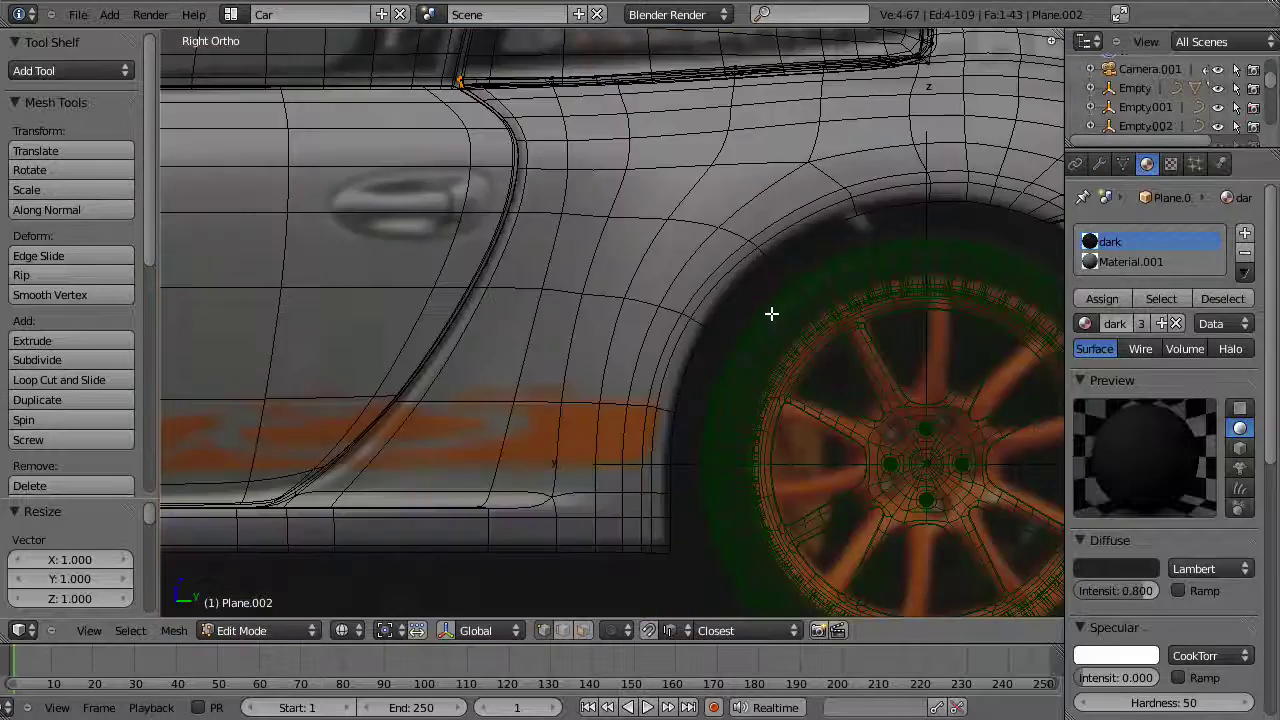
pyautogui.keyDown('shift'); pyautogui.moveTo(709, 271); pyautogui.dragTo(854, 454, button='middle'); pyautogui.keyUp('shift')
pyautogui.scroll(5, 734, 334)
pyautogui.moveTo(734, 334); pyautogui.dragTo(728, 373, button='middle')
pyautogui.scroll(6, 728, 373)
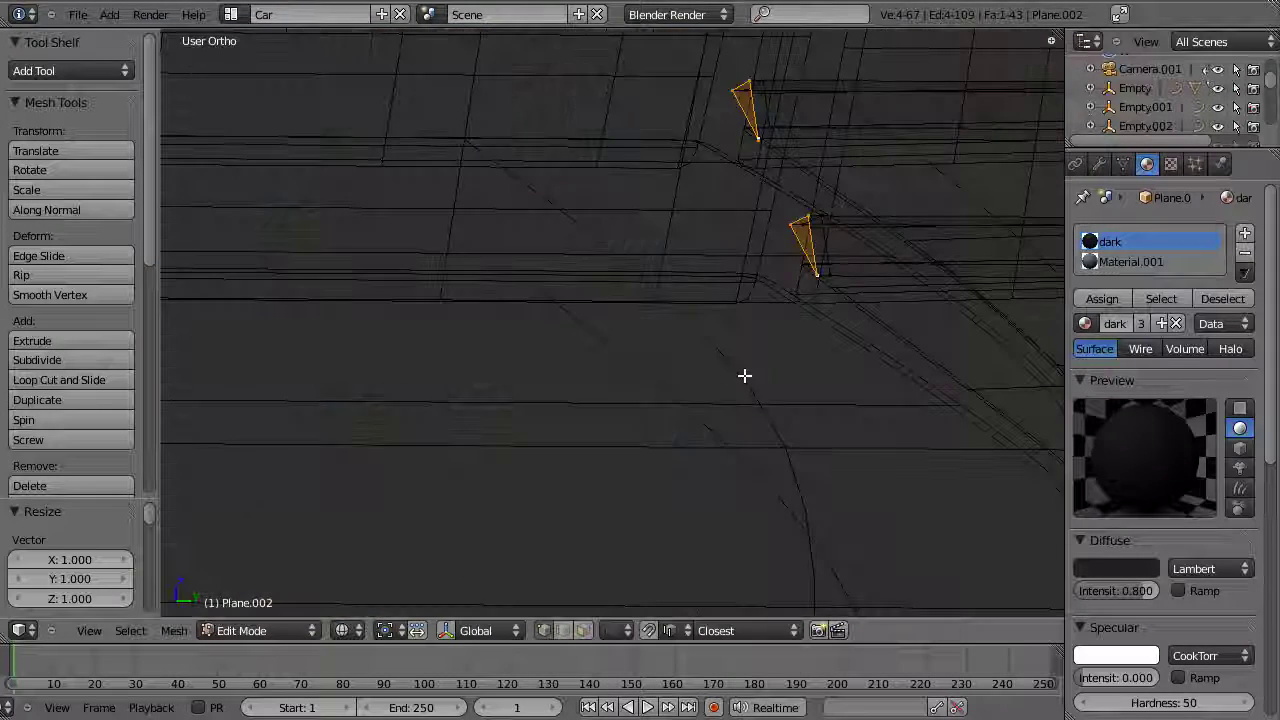
pyautogui.press('KP_3')
pyautogui.press('s')
pyautogui.press('y')
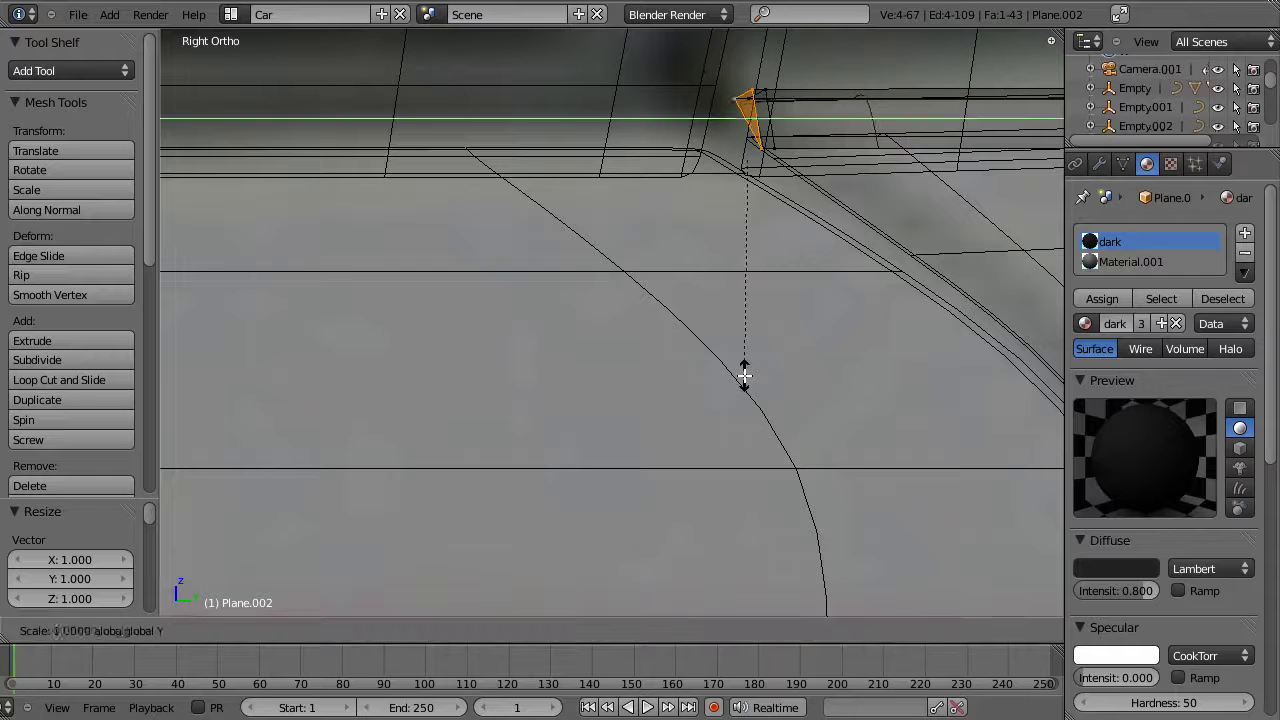
pyautogui.press('Return')
pyautogui.press('z')
pyautogui.moveTo(779, 97)
pyautogui.mouseDown(button='middle')
pyautogui.moveTo(754, 246)
pyautogui.moveTo(763, 134)
pyautogui.moveTo(814, 123)
pyautogui.moveTo(800, 142)
pyautogui.mouseUp(button='middle')
pyautogui.press('z')
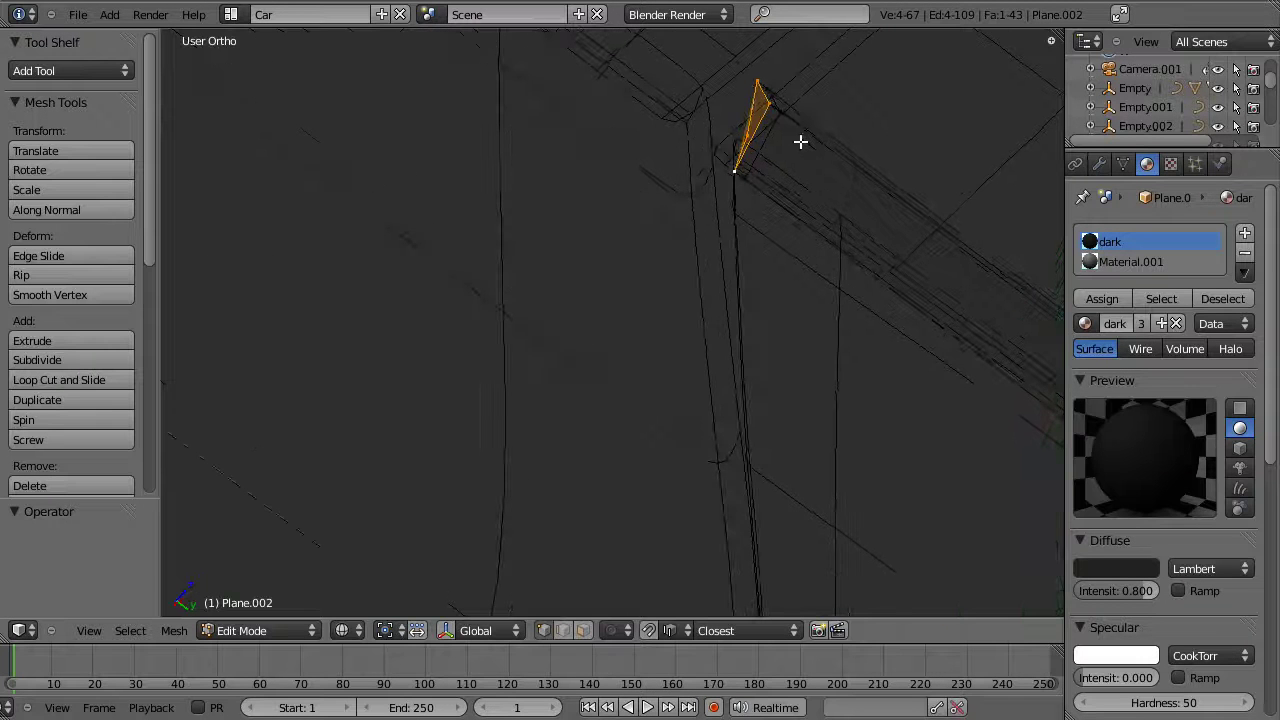
pyautogui.press('s')
pyautogui.press('Escape')
pyautogui.press('s')
pyautogui.press('Return')
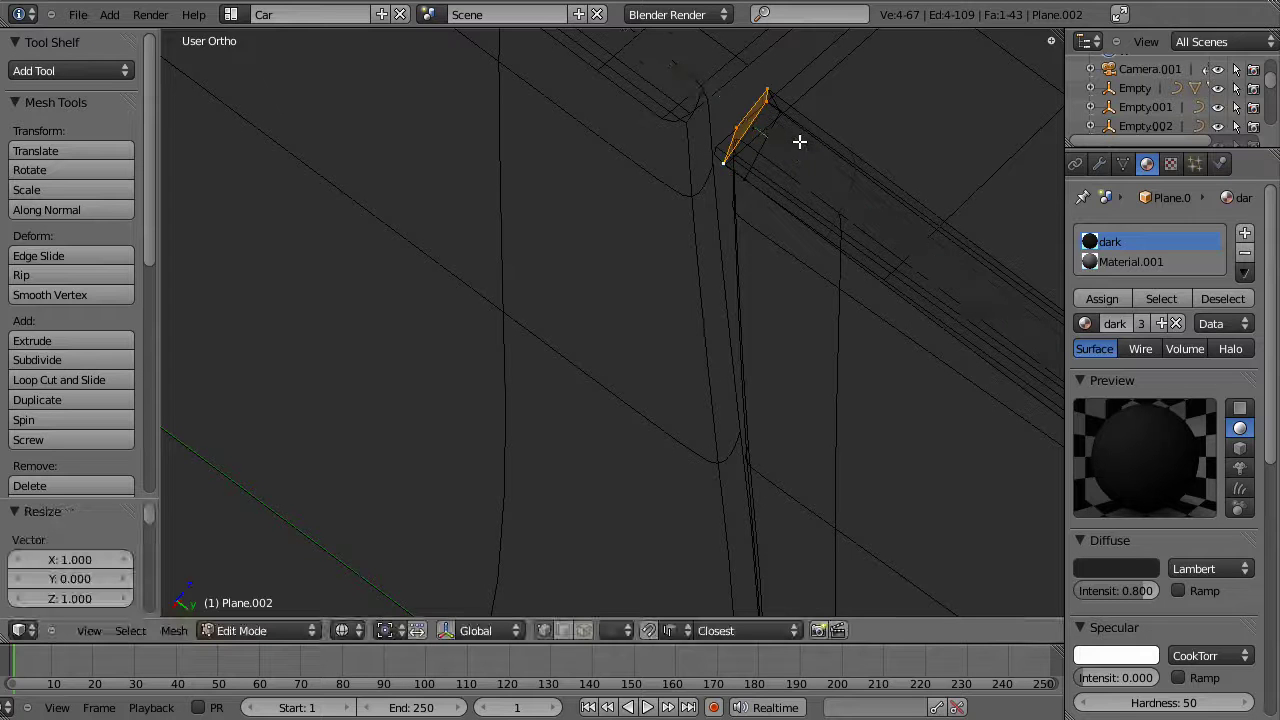
# Step: Select the edge loop just behind the trim's front end and scale it to 0 along Y
pyautogui.press('a')
pyautogui.keyDown('alt'); pyautogui.rightClick(780, 132); pyautogui.keyUp('alt')
pyautogui.press('s')
pyautogui.press('y')
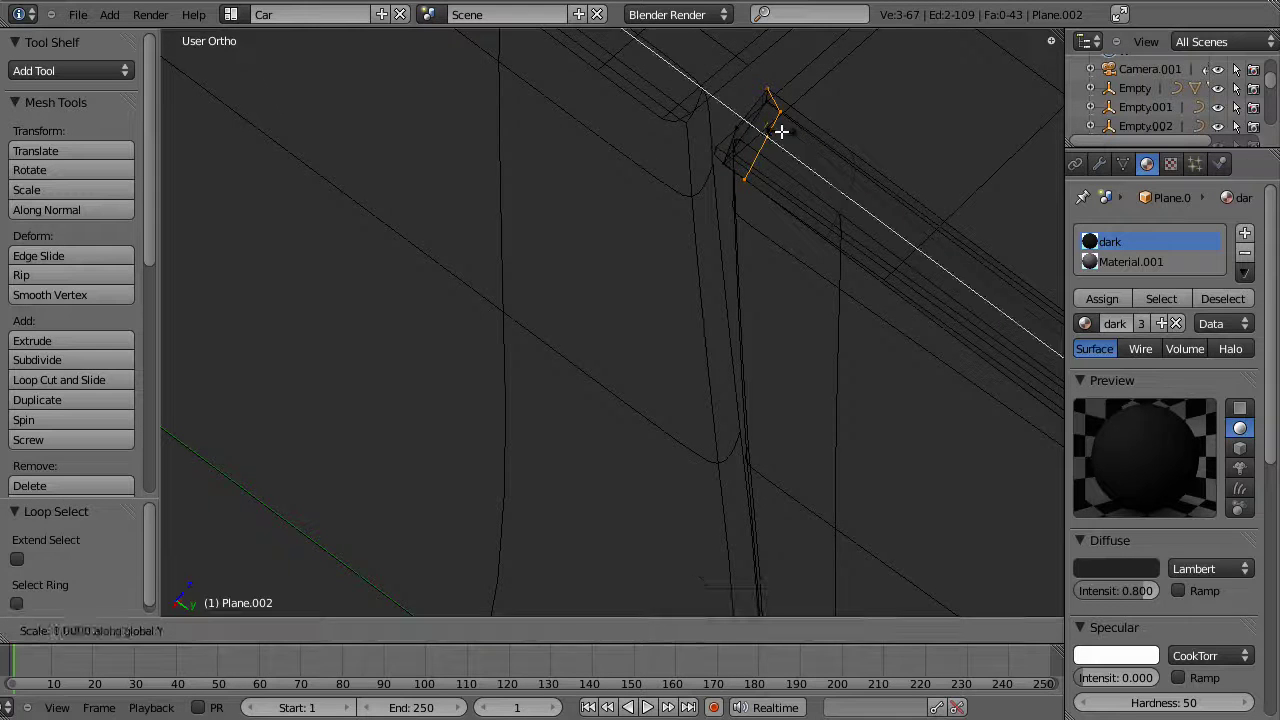
pyautogui.press('0')
pyautogui.press('Return')
# Step: Select the vertices at the trim's front end and raise them about 0.002 along Z
pyautogui.press('z')
pyautogui.moveTo(774, 258); pyautogui.dragTo(820, 253, button='middle')
pyautogui.press('z')
pyautogui.press('b')
pyautogui.moveTo(723, 95); pyautogui.dragTo(820, 246)
pyautogui.press('z')
pyautogui.press('g')
pyautogui.press('z')
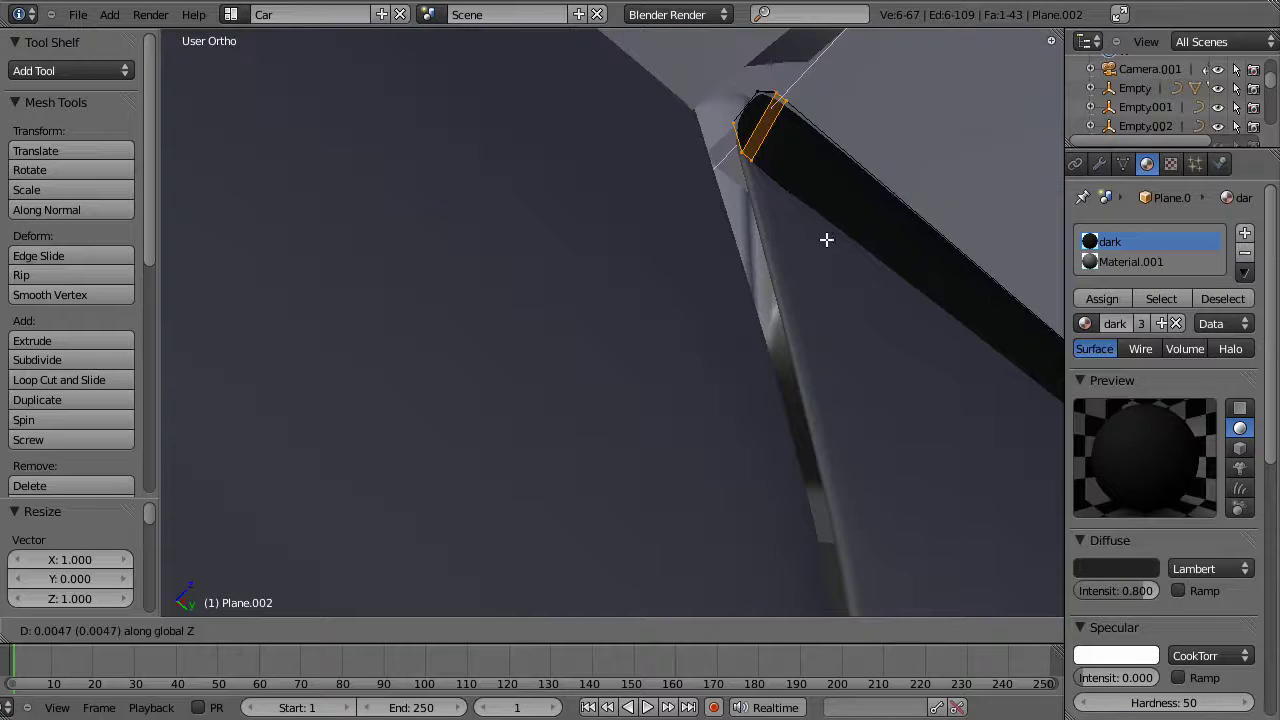
pyautogui.rightClick(822, 232)
pyautogui.press('z')
pyautogui.press('z')
pyautogui.press('g')
pyautogui.press('z')
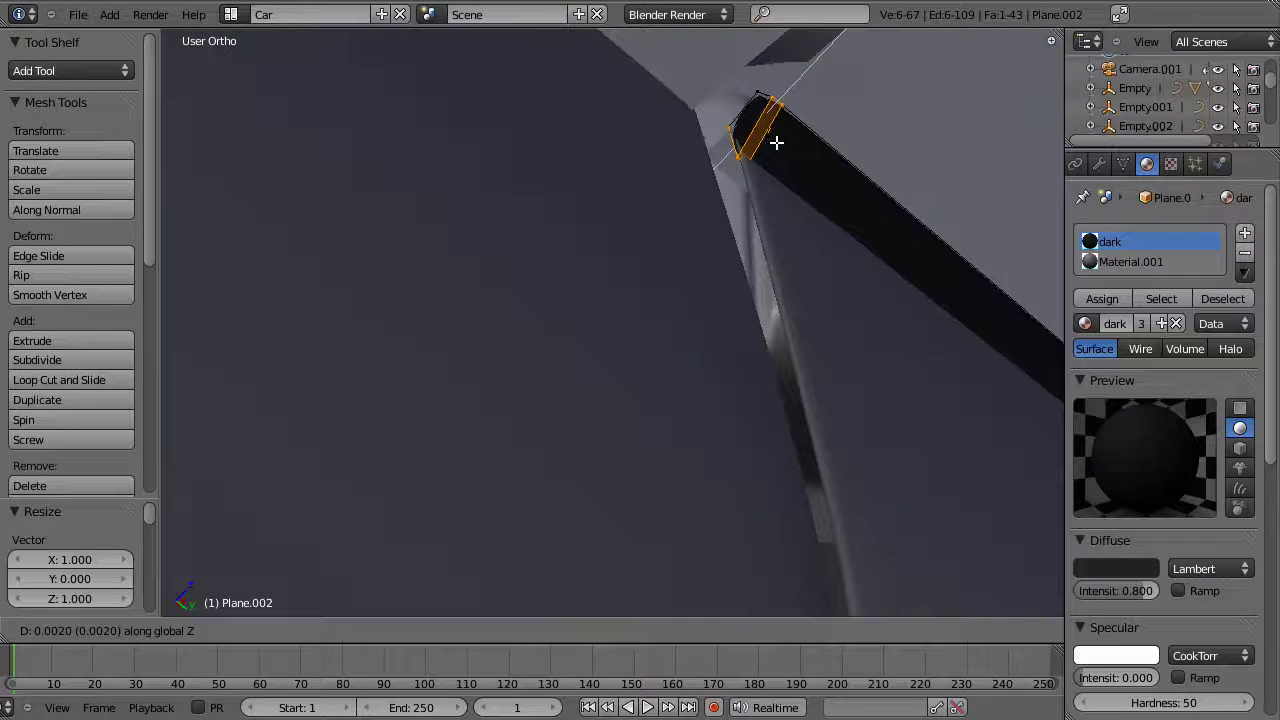
pyautogui.click(776, 143)
# Step: Select a single vertex at the lower trim's front end and adjust its height along Z
pyautogui.press('Tab')
pyautogui.scroll(-4, 770, 279)
pyautogui.moveTo(714, 229); pyautogui.dragTo(617, 317, button='middle')
pyautogui.press('Tab')
pyautogui.scroll(5, 619, 318)
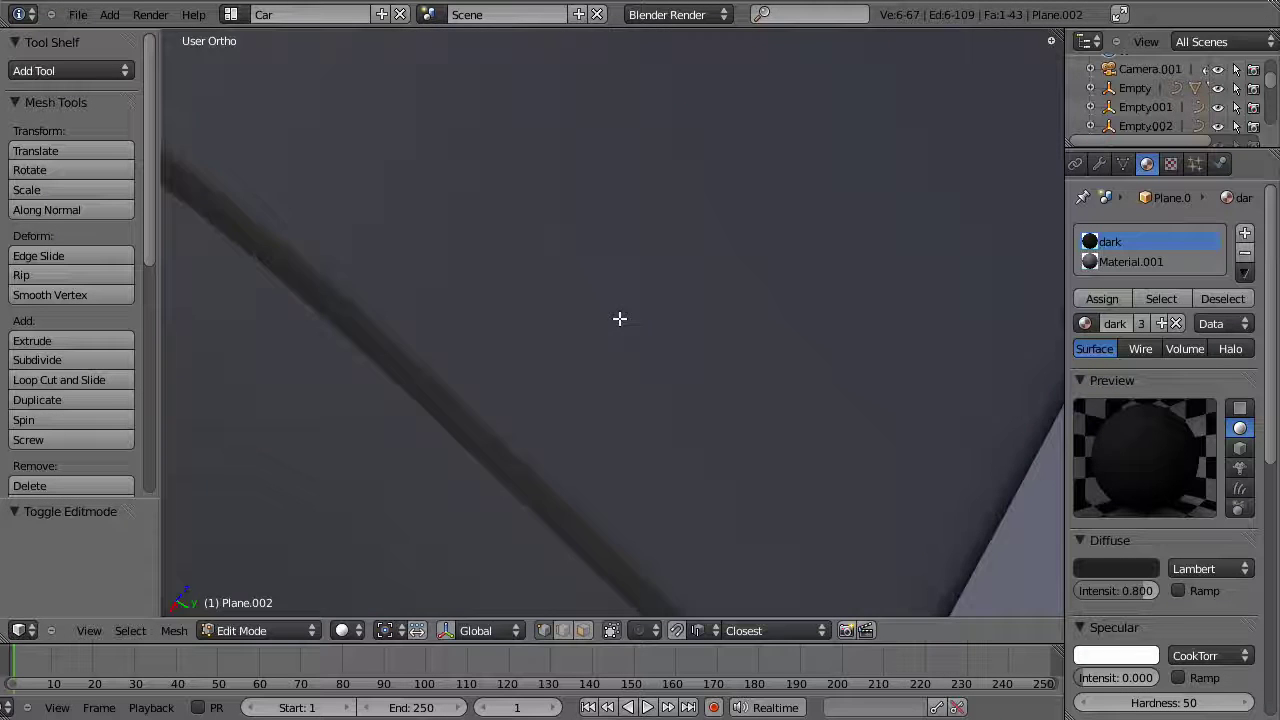
pyautogui.press('KP_3')
pyautogui.scroll(-7, 646, 308)
pyautogui.moveTo(846, 210)
pyautogui.keyDown('shift'); pyautogui.mouseDown(button='middle')
pyautogui.moveTo(669, 363)
pyautogui.moveTo(808, 492)
pyautogui.mouseUp(button='middle'); pyautogui.keyUp('shift')
pyautogui.keyDown('shift'); pyautogui.moveTo(651, 183); pyautogui.dragTo(868, 517, button='middle'); pyautogui.keyUp('shift')
pyautogui.keyDown('shift'); pyautogui.moveTo(683, 249); pyautogui.dragTo(826, 343, button='middle'); pyautogui.keyUp('shift')
pyautogui.scroll(8, 826, 343)
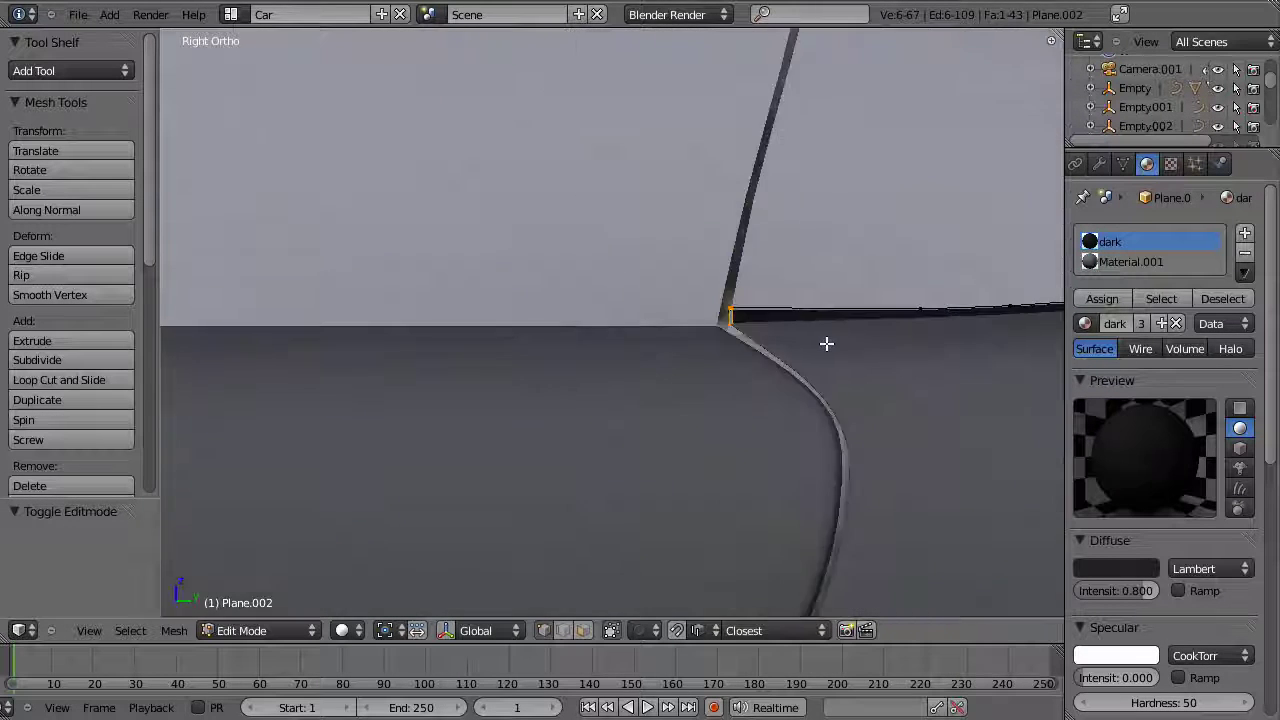
pyautogui.press('z')
pyautogui.press('b')
pyautogui.moveTo(834, 194); pyautogui.dragTo(968, 415)
pyautogui.keyDown('shift'); pyautogui.moveTo(965, 328); pyautogui.dragTo(814, 360, button='middle'); pyautogui.keyUp('shift')
pyautogui.scroll(5, 814, 360)
pyautogui.press('a')
pyautogui.rightClick(974, 331)
pyautogui.press('g')
pyautogui.press('z')
pyautogui.click(977, 330)
# Step: Duplicate the trim's front end, mirror the copy with a Y scale of -1, and move it along Y to the door side of the divider
pyautogui.moveTo(923, 354); pyautogui.dragTo(1030, 341, button='middle')
pyautogui.keyDown('alt'); pyautogui.rightClick(1029, 333); pyautogui.keyUp('alt')
pyautogui.press('KP_3')
pyautogui.keyDown('shift'); pyautogui.moveTo(335, 209); pyautogui.dragTo(750, 352, button='middle'); pyautogui.keyUp('shift')
pyautogui.keyDown('shift'); pyautogui.moveTo(400, 304); pyautogui.dragTo(1050, 278, button='middle'); pyautogui.keyUp('shift')
pyautogui.press('a')
pyautogui.press('b')
pyautogui.moveTo(715, 202); pyautogui.dragTo(778, 287)
pyautogui.hotkey('shift', 'd')
pyautogui.press('y')
pyautogui.press('Return')
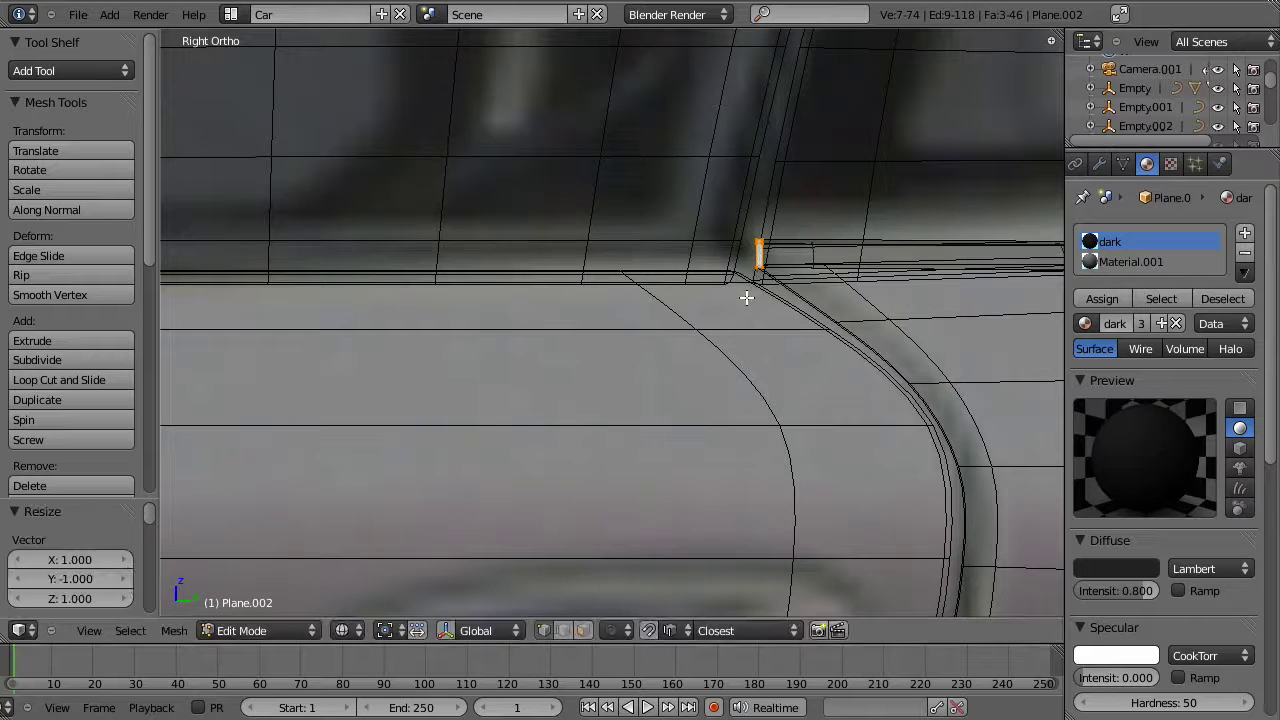
pyautogui.press('g')
pyautogui.press('y')
pyautogui.click(714, 300)
pyautogui.press('z')
pyautogui.press('z')
# Step: Edit the car body and select the door's rear top corner vertices, deselecting the linked side mirror geometry
pyautogui.press('Tab')
pyautogui.rightClick(755, 293)
pyautogui.press('Tab')
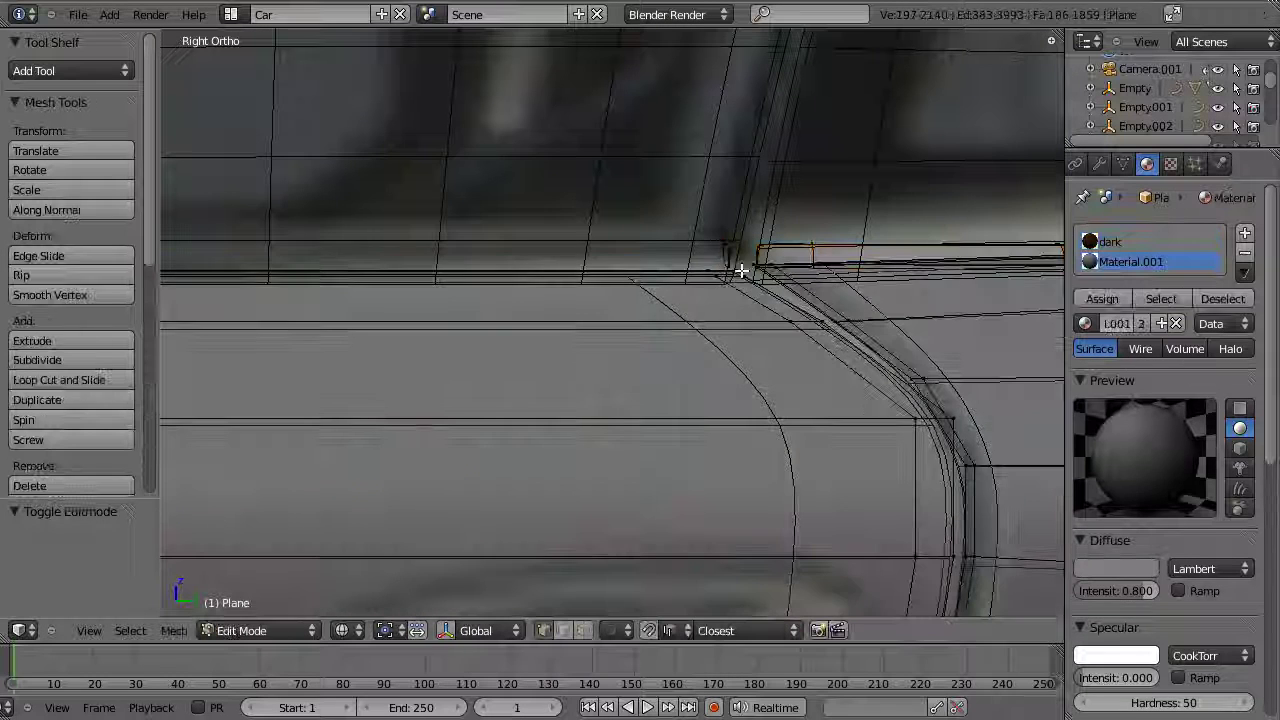
pyautogui.moveTo(745, 300); pyautogui.dragTo(746, 301)
pyautogui.press('b')
pyautogui.moveTo(673, 244); pyautogui.dragTo(749, 300)
pyautogui.scroll(-8, 748, 300)
pyautogui.keyDown('shift'); pyautogui.moveTo(406, 352); pyautogui.dragTo(757, 323, button='middle'); pyautogui.keyUp('shift')
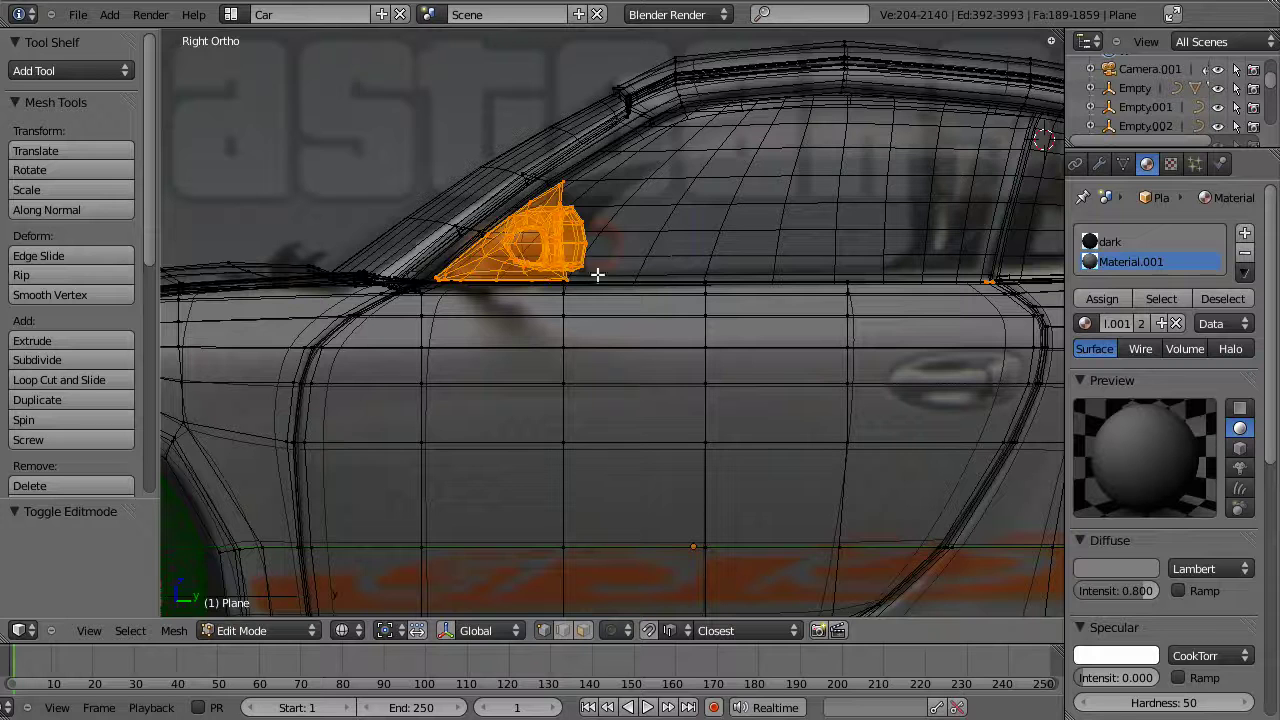
pyautogui.hotkey('shift', 'l')
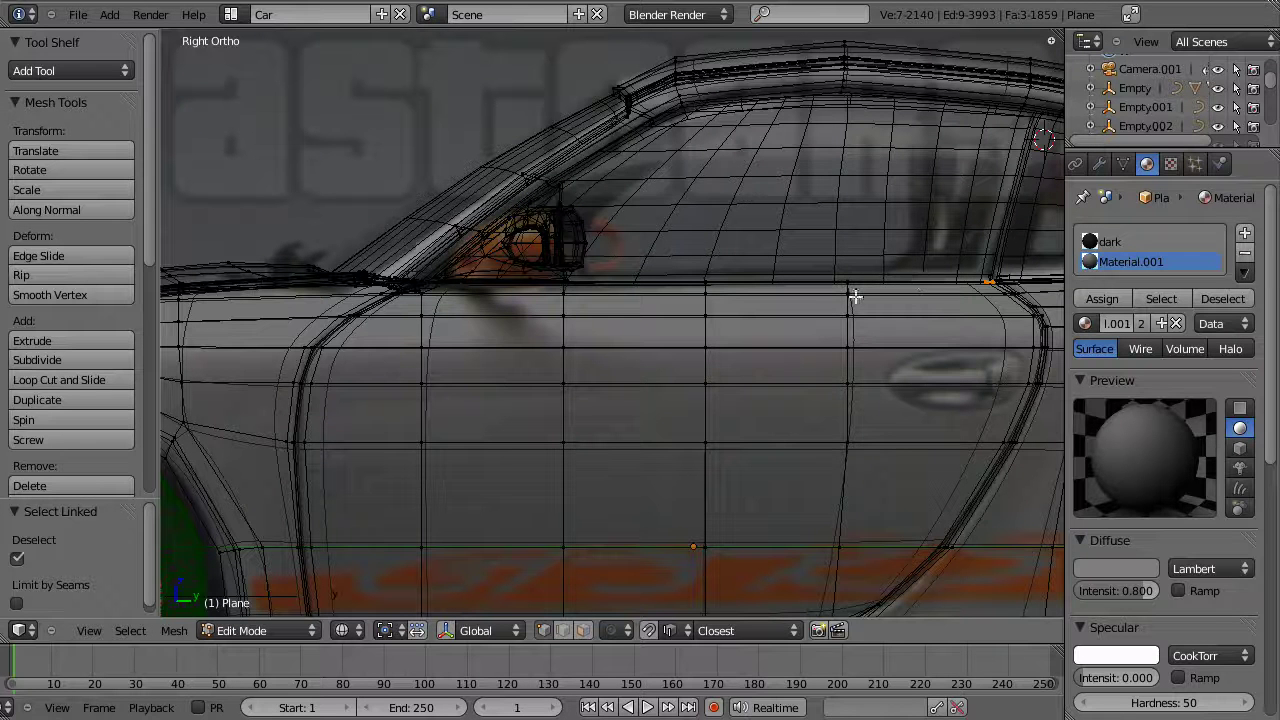
# Step: Extend the selection to the edge loops along the door's top edge, leaving out the lower door area
pyautogui.keyDown('alt'); pyautogui.keyDown('shift'); pyautogui.rightClick(862, 283); pyautogui.keyUp('shift'); pyautogui.keyUp('alt')
pyautogui.scroll(-3, 871, 309)
pyautogui.press('b')
pyautogui.moveTo(360, 306); pyautogui.dragTo(863, 622, button='middle')
pyautogui.press('z')
pyautogui.scroll(5, 638, 394)
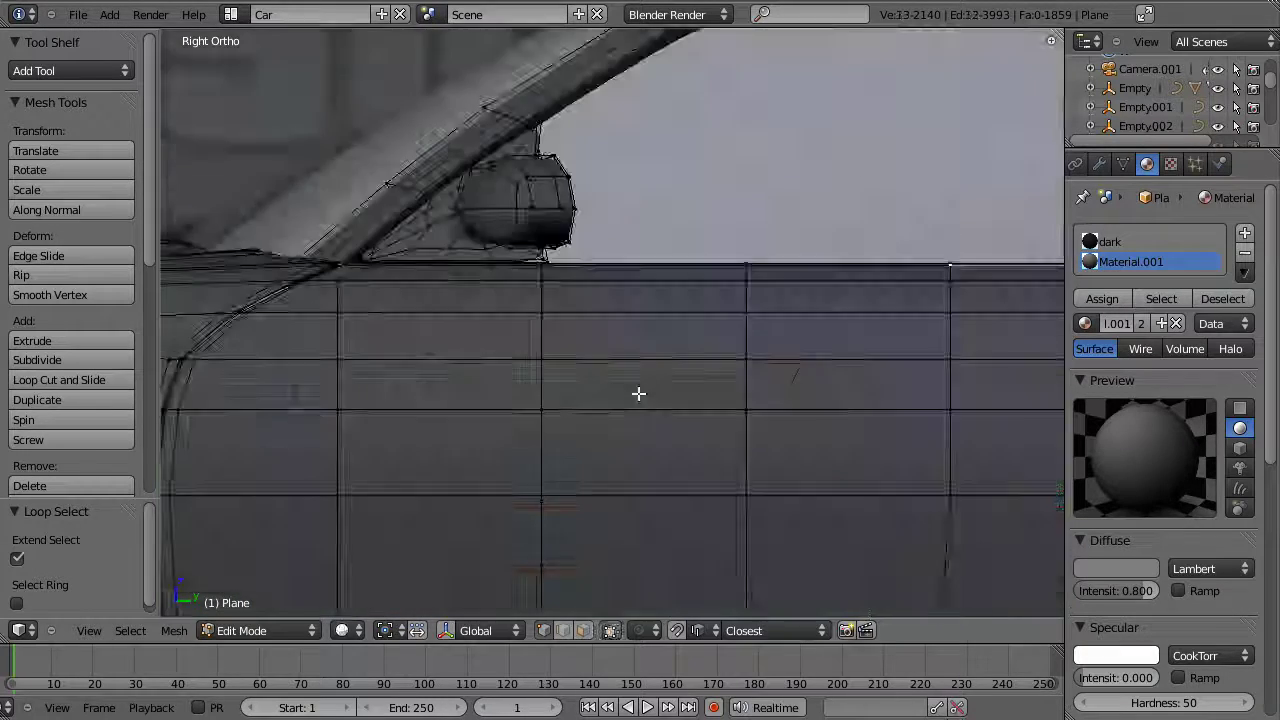
pyautogui.scroll(1, 638, 394)
pyautogui.press('z')
pyautogui.press('z')
pyautogui.keyDown('shift'); pyautogui.moveTo(806, 334); pyautogui.dragTo(516, 380, button='middle'); pyautogui.keyUp('shift')
pyautogui.keyDown('alt'); pyautogui.keyDown('shift'); pyautogui.rightClick(822, 300); pyautogui.keyUp('shift'); pyautogui.keyUp('alt')
pyautogui.moveTo(822, 300); pyautogui.dragTo(836, 383, button='middle')
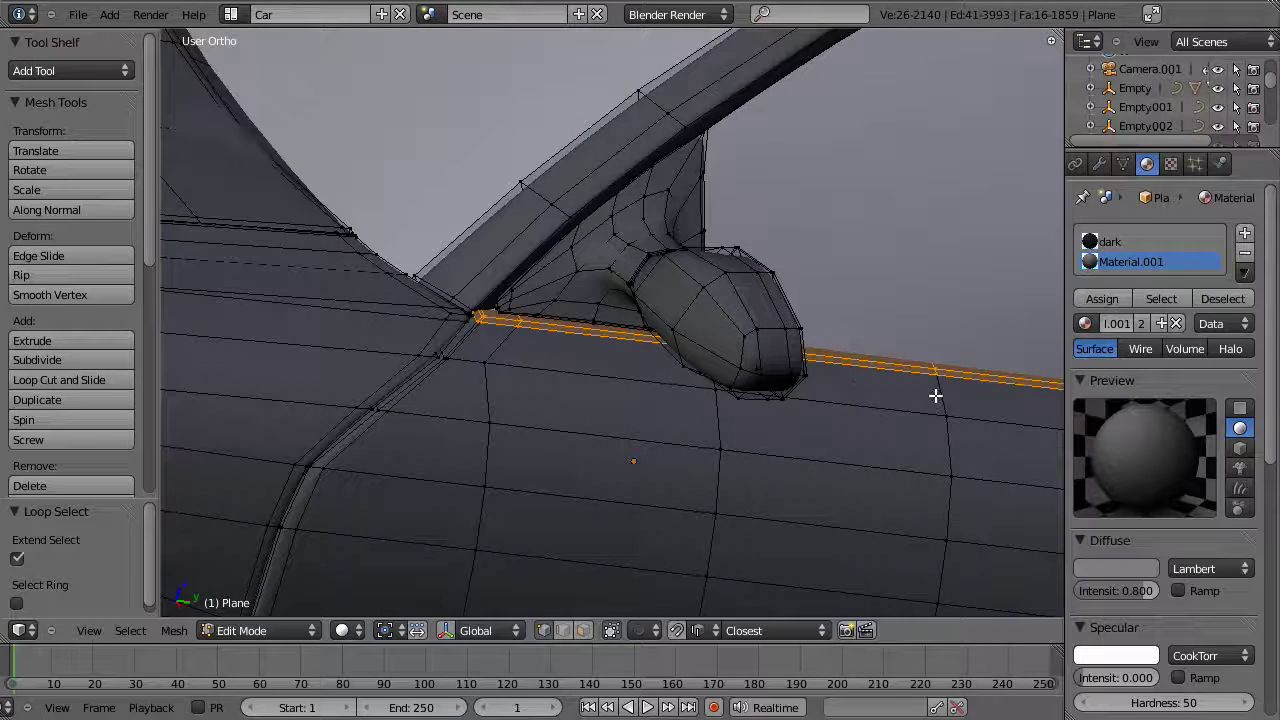
# Step: Raise the door's top edge strip about 0.002 along Z
pyautogui.keyDown('shift'); pyautogui.moveTo(935, 396); pyautogui.dragTo(620, 377, button='middle'); pyautogui.keyUp('shift')
pyautogui.press('KP_3')
pyautogui.keyDown('shift'); pyautogui.moveTo(868, 50); pyautogui.dragTo(851, 537, button='middle'); pyautogui.keyUp('shift')
pyautogui.scroll(5, 808, 188)
pyautogui.keyDown('shift'); pyautogui.moveTo(834, 460); pyautogui.dragTo(822, 230, button='middle'); pyautogui.keyUp('shift')
pyautogui.scroll(4, 666, 157)
pyautogui.keyDown('shift'); pyautogui.moveTo(945, 425); pyautogui.dragTo(895, 298, button='middle'); pyautogui.keyUp('shift')
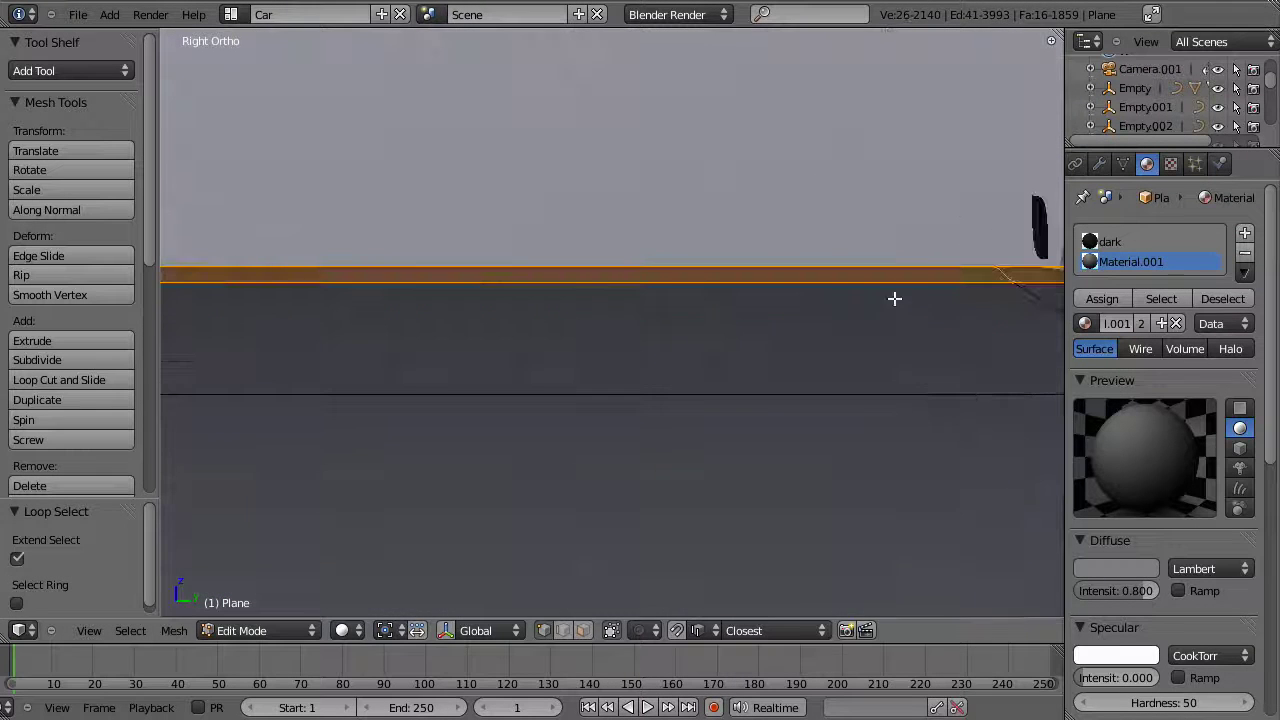
pyautogui.press('g')
pyautogui.press('z')
pyautogui.click(917, 303)
# Step: Try to move the four vertices at the door's rear top corner about 0.004 along Y, and undo the move
pyautogui.keyDown('shift'); pyautogui.moveTo(846, 345); pyautogui.dragTo(508, 358, button='middle'); pyautogui.keyUp('shift')
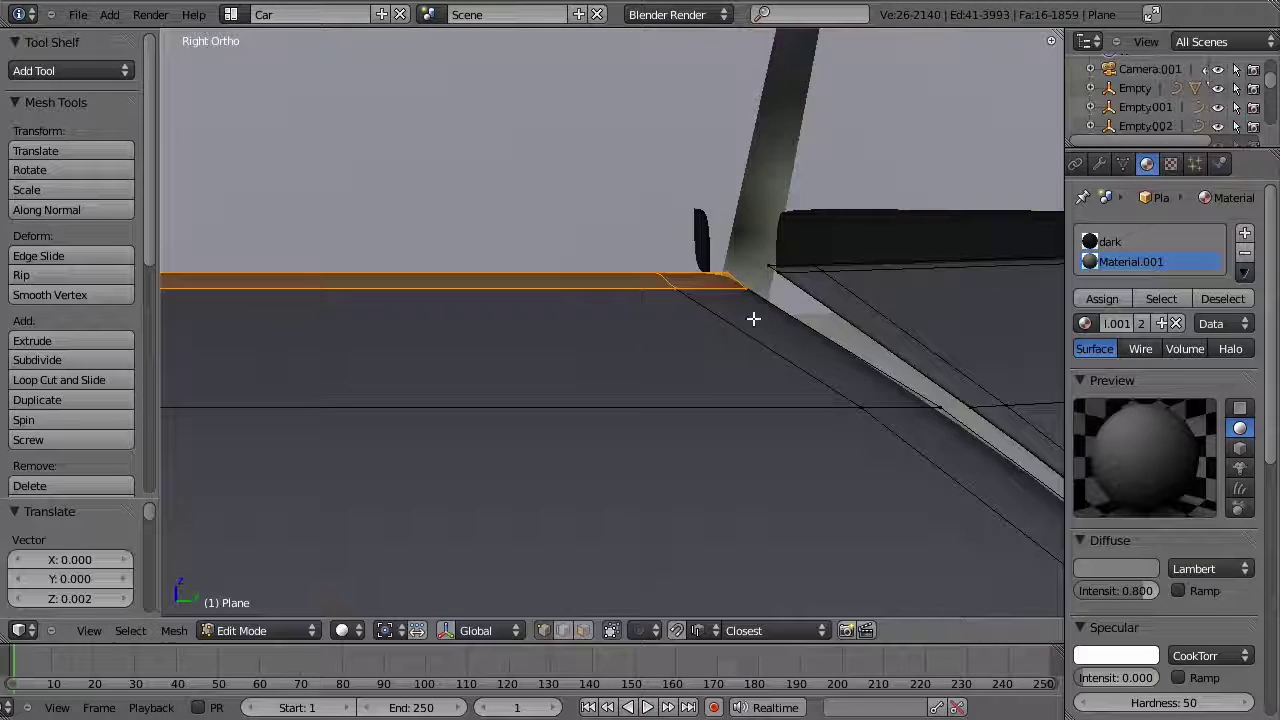
pyautogui.press('a')
pyautogui.press('z')
pyautogui.press('b')
pyautogui.moveTo(709, 240); pyautogui.dragTo(767, 296)
pyautogui.press('z')
pyautogui.press('g')
pyautogui.press('y')
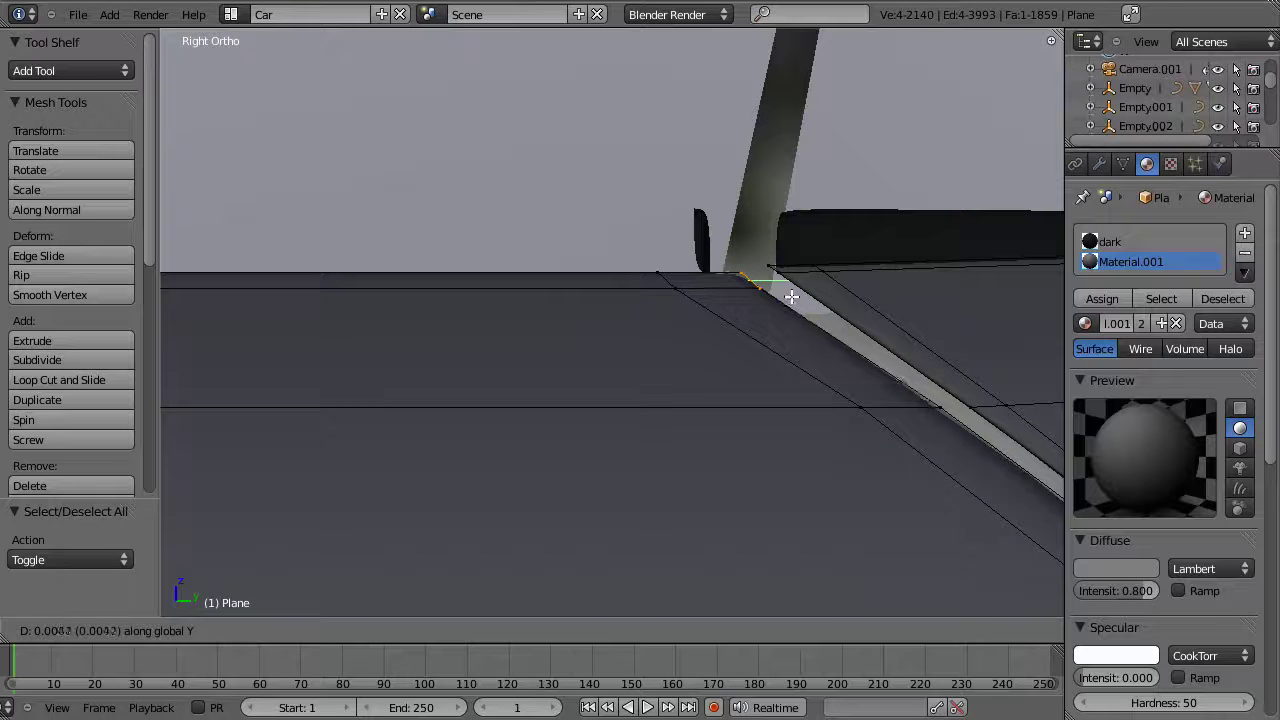
pyautogui.click(791, 297)
pyautogui.hotkey('ctrl', 'z')
pyautogui.hotkey('ctrl', 'z')
pyautogui.hotkey('ctrl', 'z')
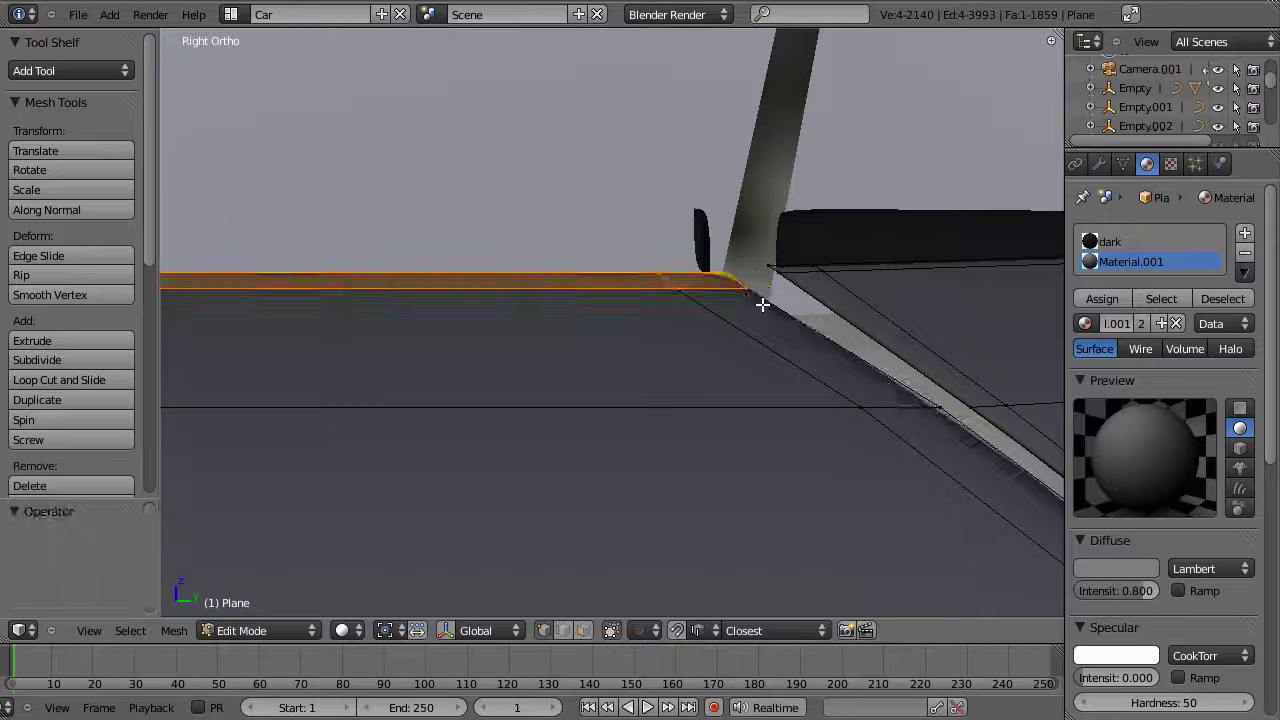
pyautogui.press('g')
pyautogui.press('z')
pyautogui.press('Escape')
# Step: Select the vertices at the door's rear top corner and move them about 0.002 along Y
pyautogui.press('z')
pyautogui.press('a')
pyautogui.moveTo(771, 313); pyautogui.dragTo(771, 311)
pyautogui.press('z')
pyautogui.press('z')
pyautogui.press('z')
pyautogui.press('g')
pyautogui.press('y')
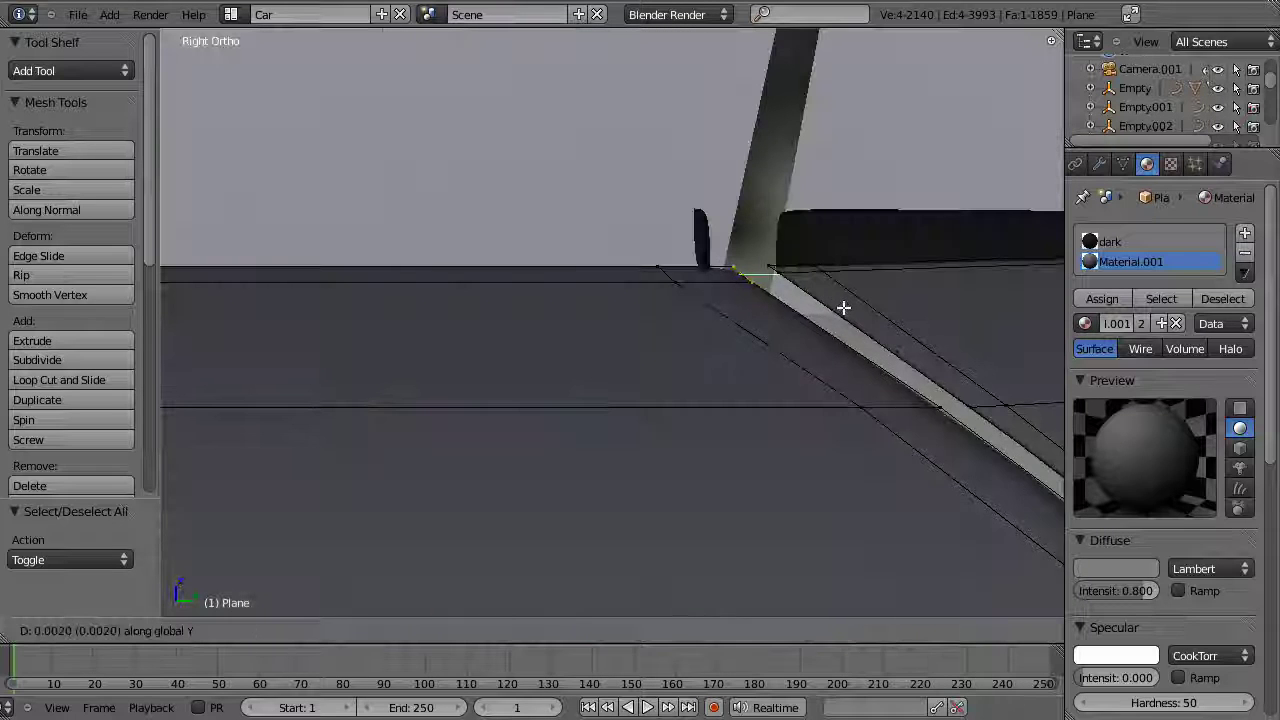
pyautogui.click(849, 307)
pyautogui.press('a')
# Step: Switch to editing the window trim and move its short end piece beside the divider about 0.012 along Y
pyautogui.press('Tab')
pyautogui.rightClick(703, 257)
pyautogui.press('Tab')
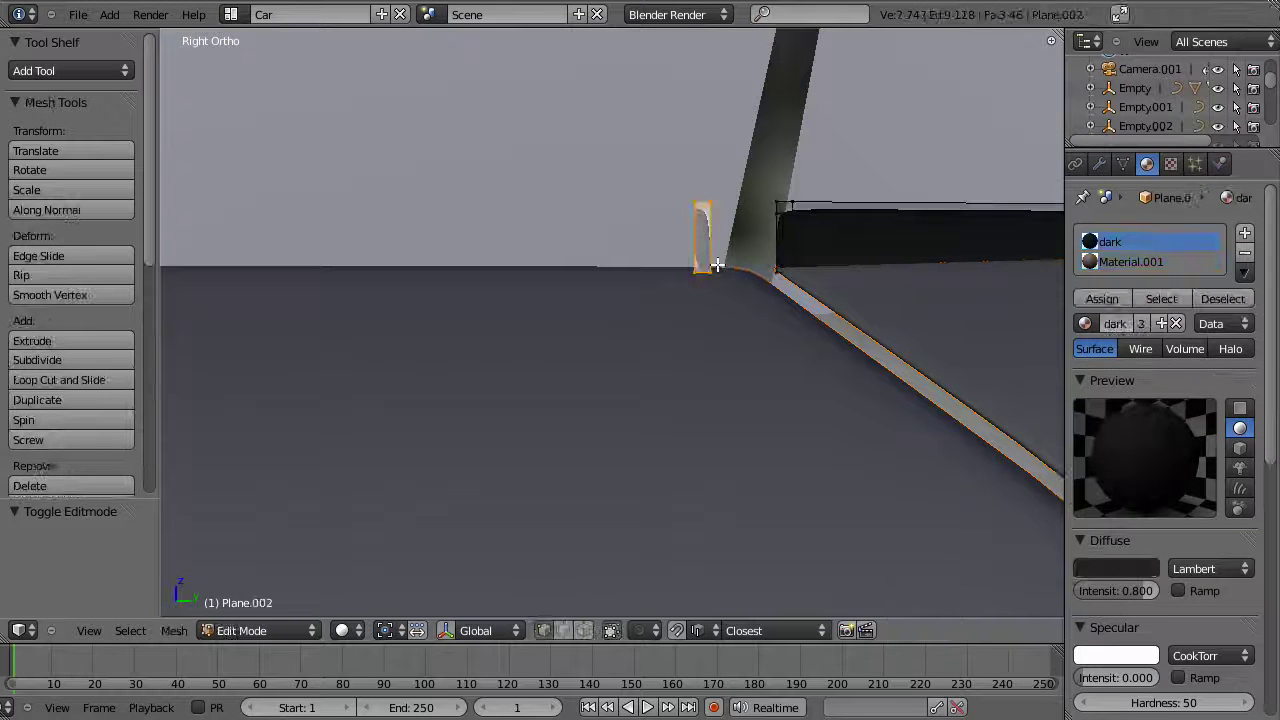
pyautogui.press('z')
pyautogui.press('g')
pyautogui.press('y')
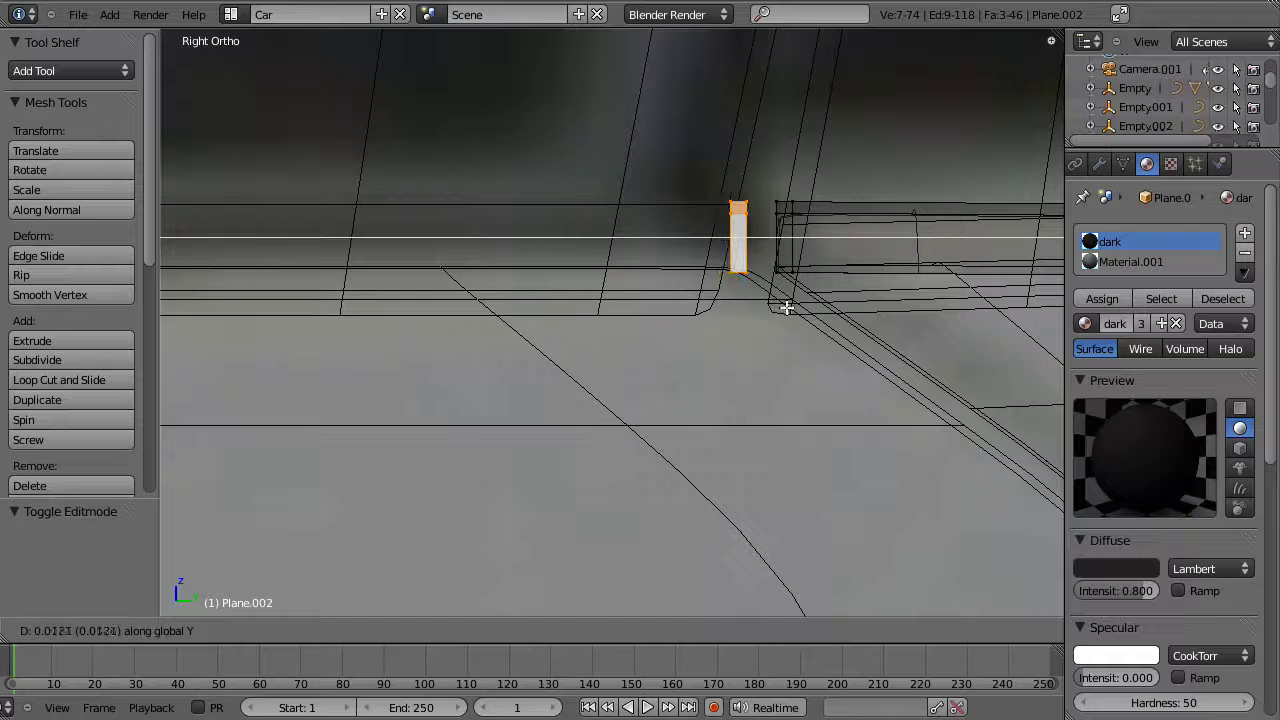
pyautogui.click(786, 307)
# Step: Select the front edges of that end piece and extrude them along Y to the base of the windshield pillar
pyautogui.press('z')
pyautogui.press('z')
pyautogui.press('a')
pyautogui.press('b')
pyautogui.moveTo(710, 159); pyautogui.dragTo(737, 323)
pyautogui.press('z')
pyautogui.scroll(-5, 737, 323)
pyautogui.keyDown('shift'); pyautogui.moveTo(737, 323); pyautogui.dragTo(1060, 390, button='middle'); pyautogui.keyUp('shift')
pyautogui.scroll(-6, 609, 376)
pyautogui.moveTo(640, 382)
pyautogui.mouseDown(button='middle')
pyautogui.moveTo(609, 376)
pyautogui.moveTo(789, 391)
pyautogui.mouseUp(button='middle')
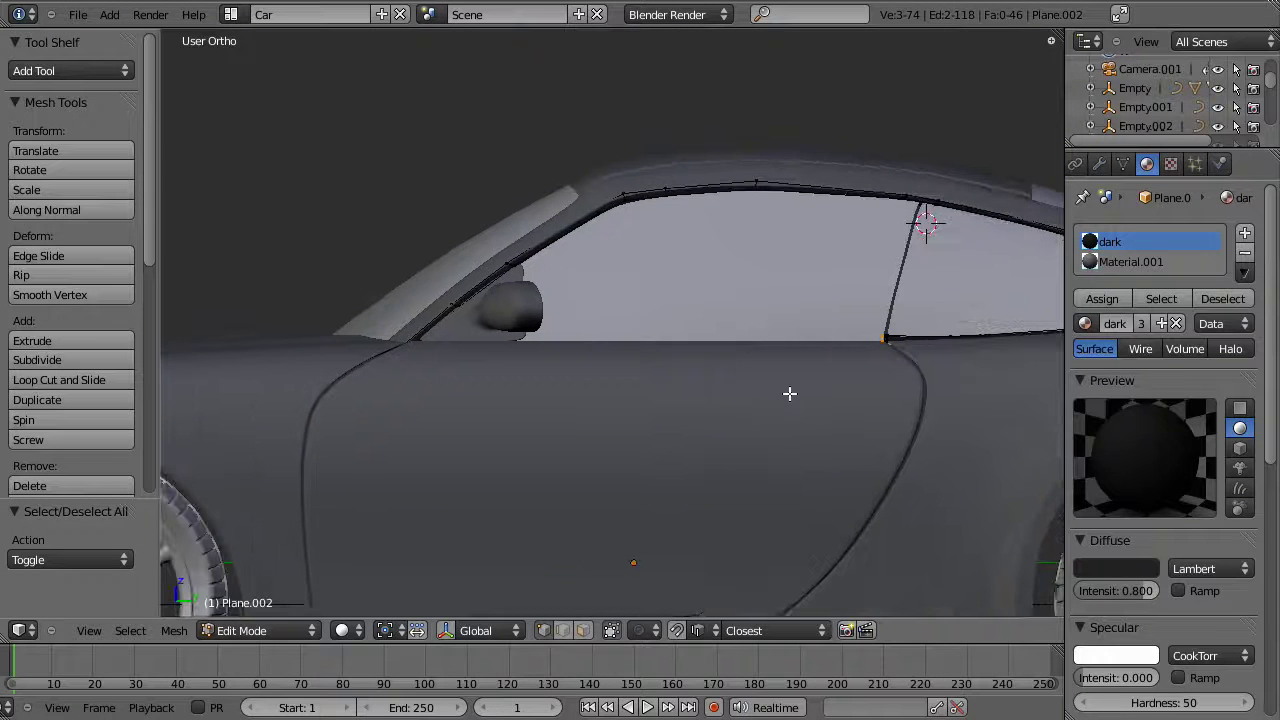
pyautogui.press('e')
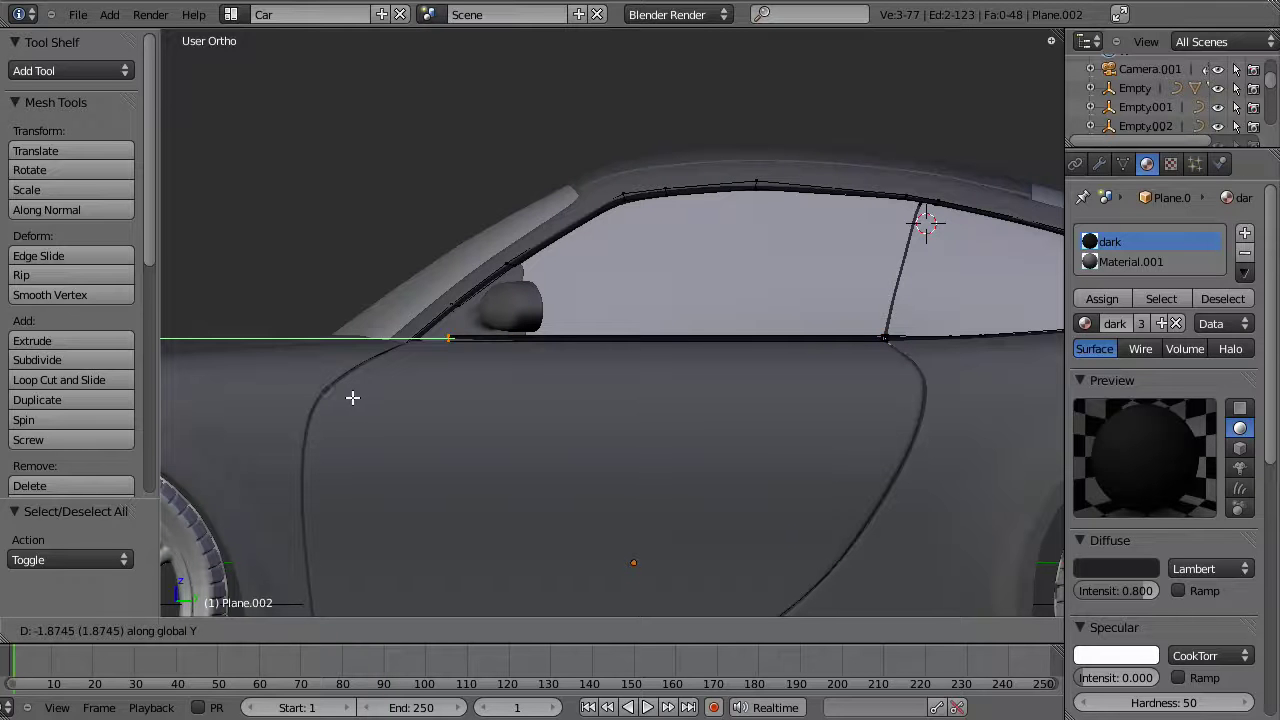
pyautogui.click(323, 466)
# Step: Move the front end of the extruded door trim 0.052 back along Y
pyautogui.press('KP_Decimal')
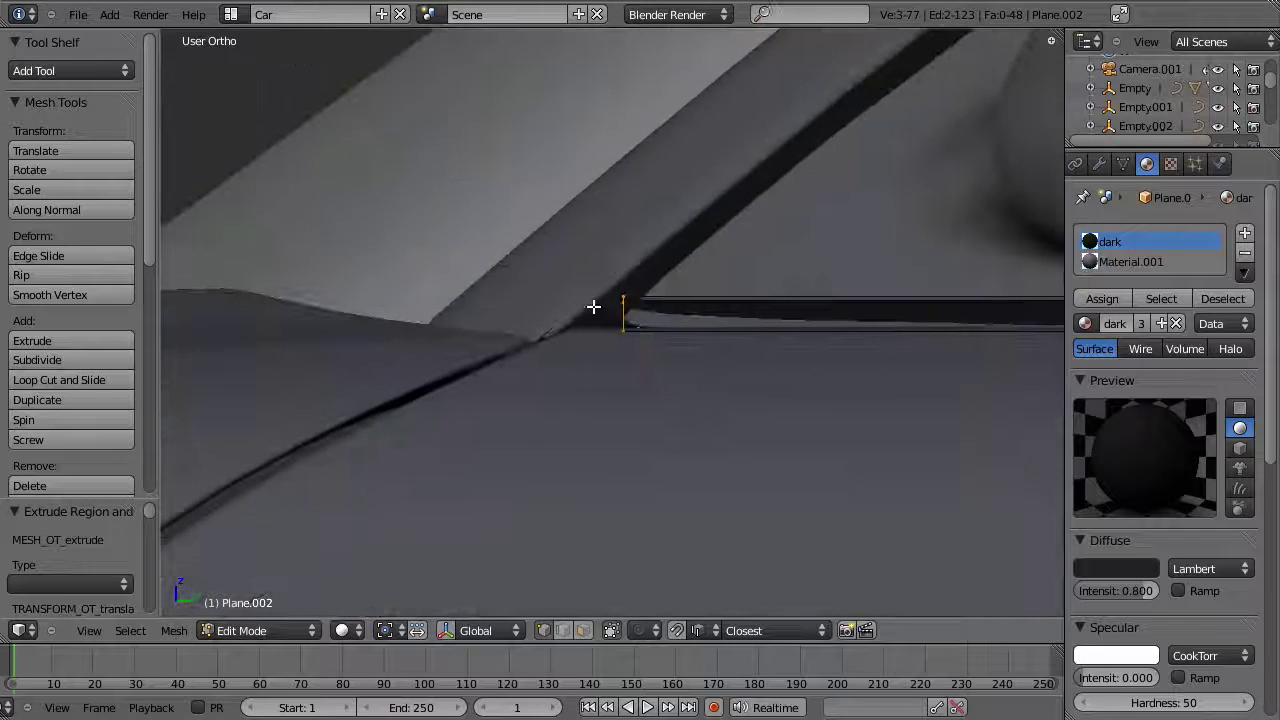
pyautogui.press('z')
pyautogui.press('g')
pyautogui.press('y')
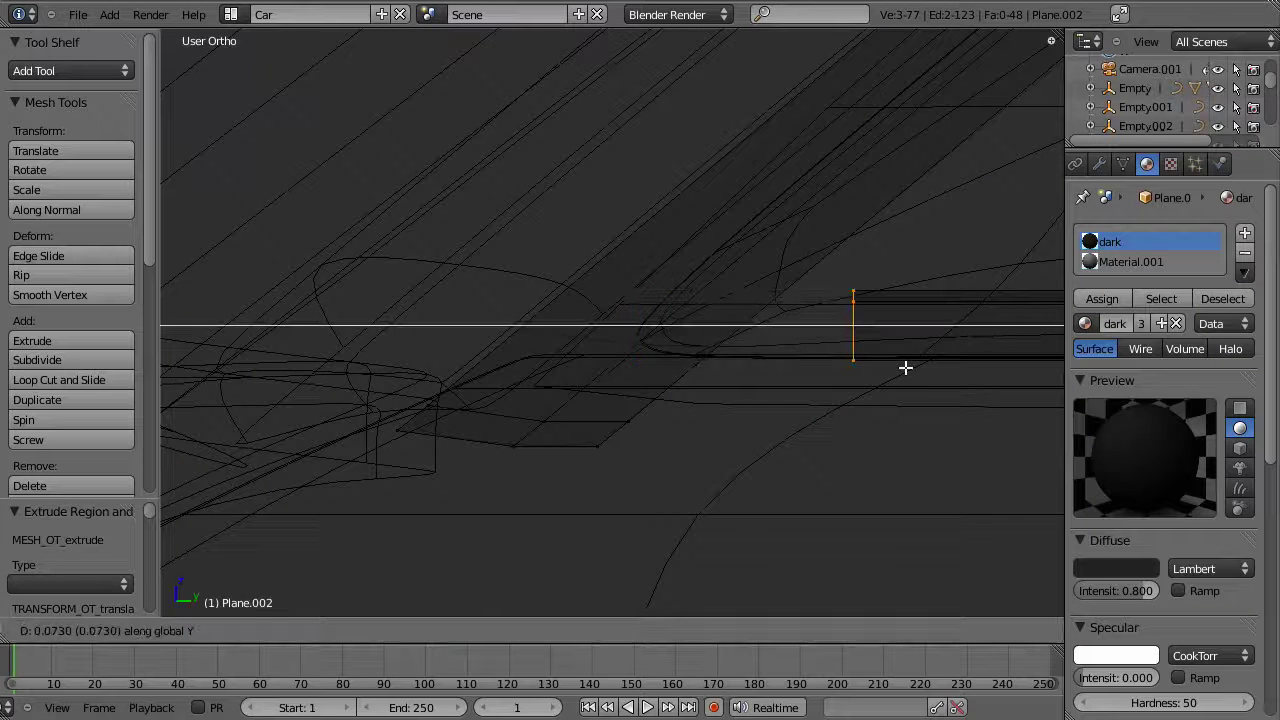
pyautogui.click(734, 344)
# Step: Extrude the door trim's front end about 0.055 further forward along Y
pyautogui.press('z')
pyautogui.press('e')
pyautogui.press('y')
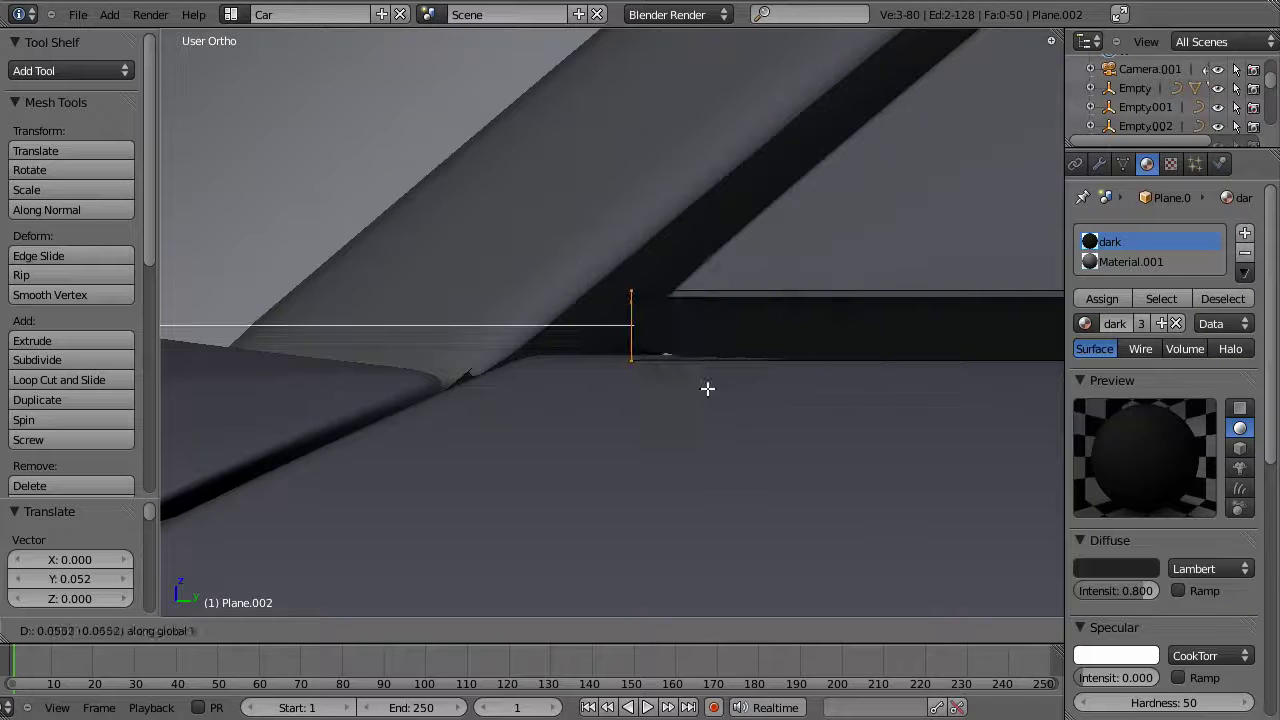
pyautogui.click(700, 386)
# Step: Select the upper vertices at the door trim's front end and move them along Y to slant the end
pyautogui.press('z')
pyautogui.press('a')
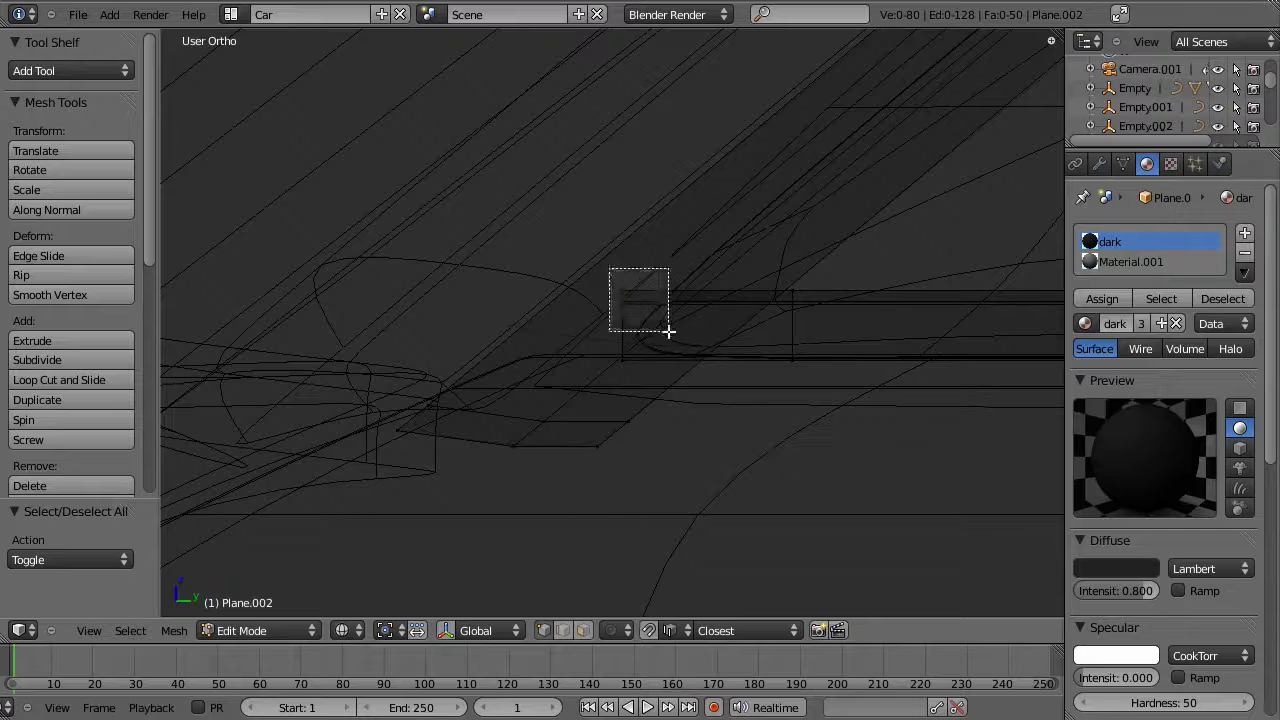
pyautogui.moveTo(877, 332); pyautogui.dragTo(879, 334)
pyautogui.press('z')
pyautogui.press('g')
pyautogui.press('y')
pyautogui.click(829, 350)
# Step: Select the door trim's whole front segment and move it -0.030 along X
pyautogui.moveTo(691, 340)
pyautogui.mouseDown(button='middle')
pyautogui.moveTo(727, 399)
pyautogui.moveTo(718, 348)
pyautogui.mouseUp(button='middle')
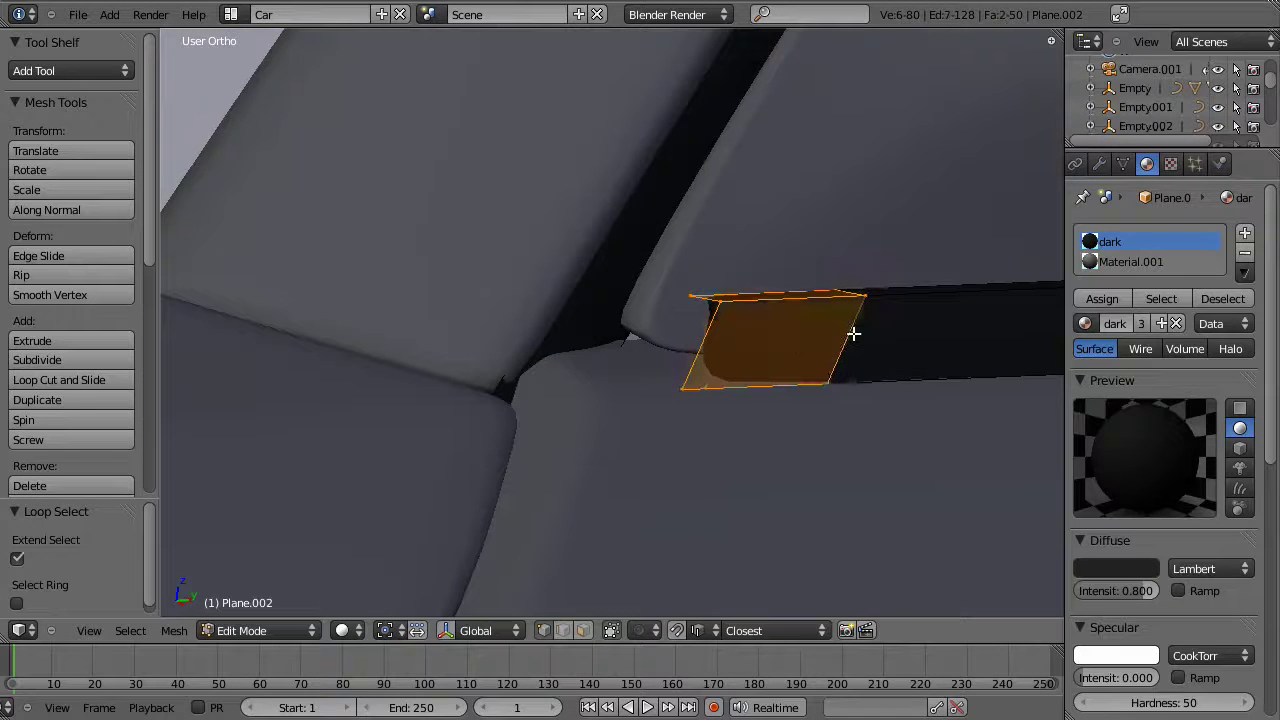
pyautogui.press('g')
pyautogui.press('x')
pyautogui.click(783, 377)
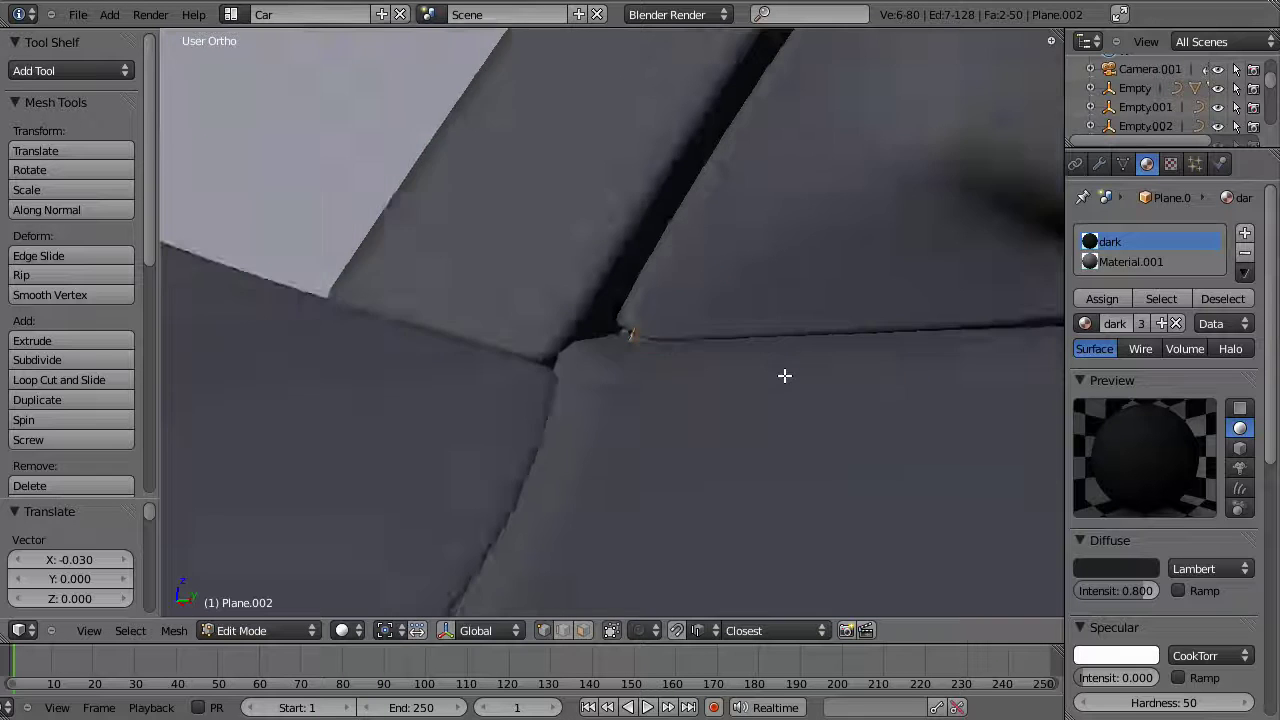
# Step: Edit the car body, select the linked side mirror geometry and move it about 0.024 along Y and 0.009 along Z
pyautogui.scroll(-2, 785, 376)
pyautogui.moveTo(785, 376); pyautogui.dragTo(783, 375, button='middle')
pyautogui.press('KP_3')
pyautogui.scroll(-6, 726, 311)
pyautogui.keyDown('shift'); pyautogui.moveTo(726, 311); pyautogui.dragTo(823, 489, button='middle'); pyautogui.keyUp('shift')
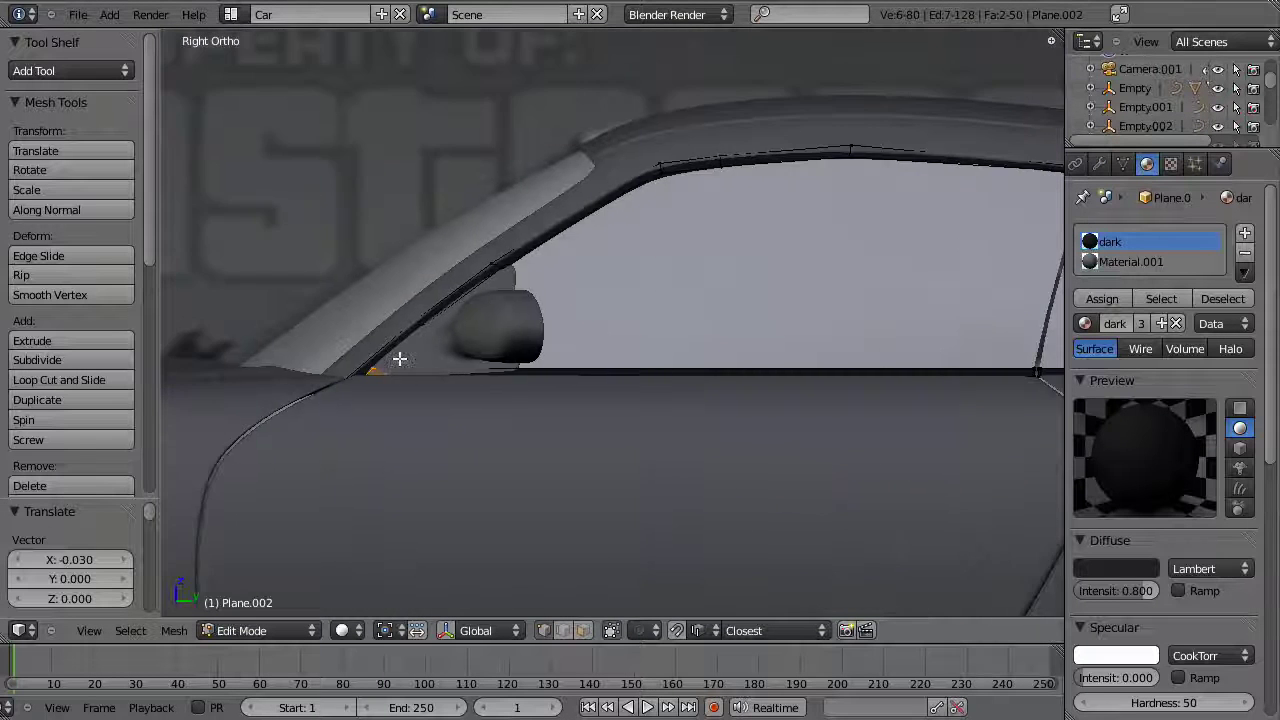
pyautogui.press('Tab')
pyautogui.scroll(2, 437, 371)
pyautogui.rightClick(454, 409)
pyautogui.press('Tab')
pyautogui.scroll(2, 609, 331)
pyautogui.press('l')
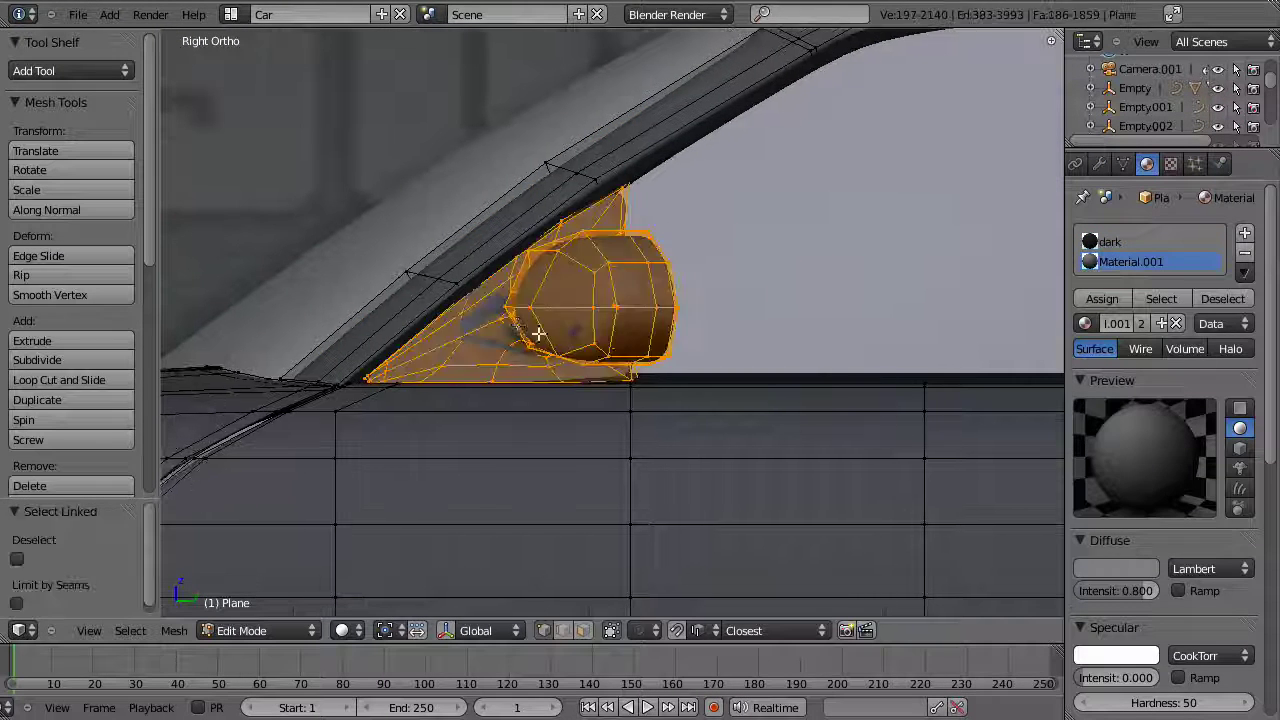
pyautogui.press('g')
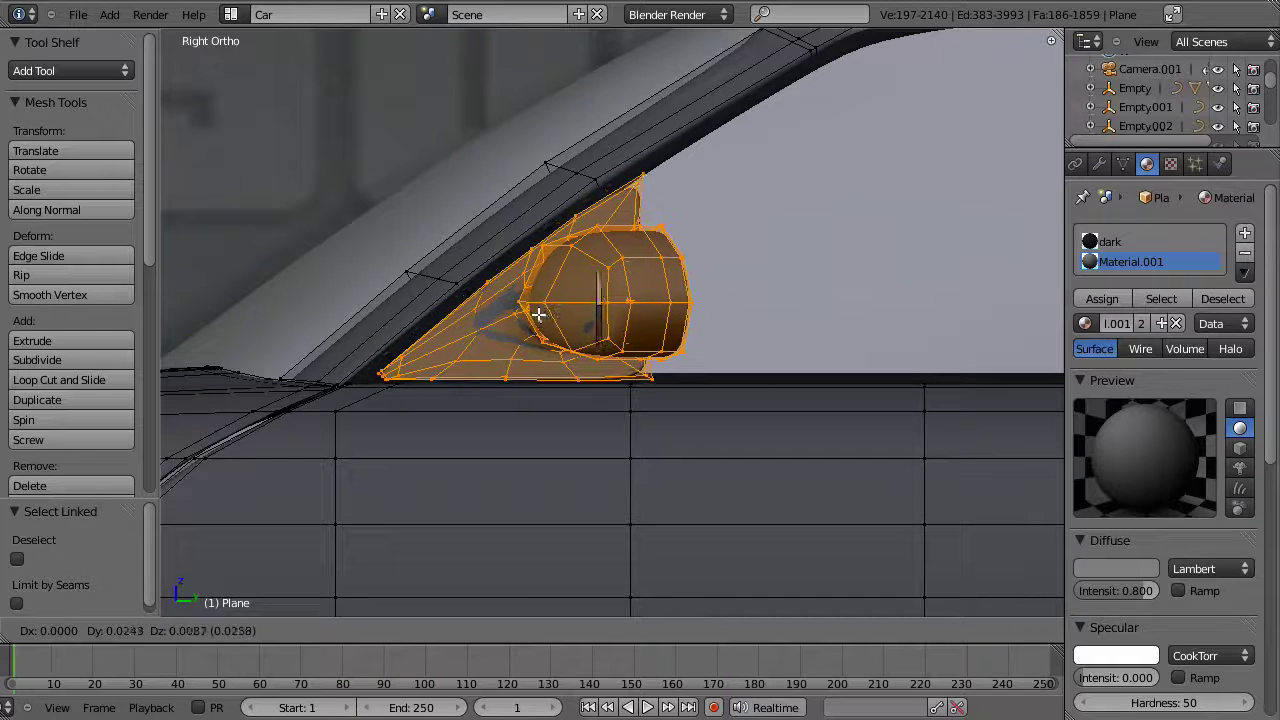
pyautogui.click(545, 311)
# Step: Move the side mirror -0.018 along X, then shift it back about 0.001 along X
pyautogui.moveTo(546, 312); pyautogui.dragTo(622, 288, button='middle')
pyautogui.scroll(3, 676, 321)
pyautogui.press('g')
pyautogui.press('x')
pyautogui.click(654, 320)
pyautogui.press('g')
pyautogui.press('x')
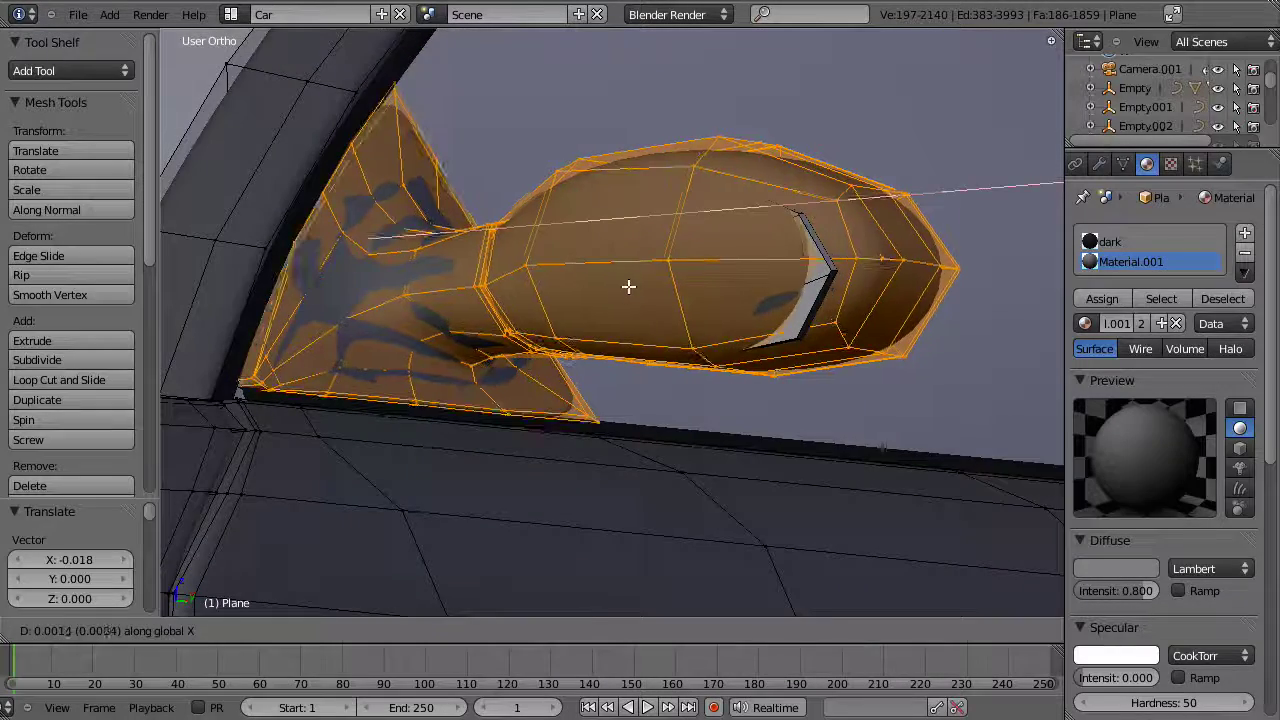
pyautogui.click(627, 288)
# Step: In the trim, extrude the lower front corner vertex about -0.02 along X and fill the open end with a face
pyautogui.moveTo(574, 326); pyautogui.dragTo(330, 455, button='middle')
pyautogui.press('Tab')
pyautogui.press('Tab')
pyautogui.moveTo(326, 446); pyautogui.dragTo(326, 446)
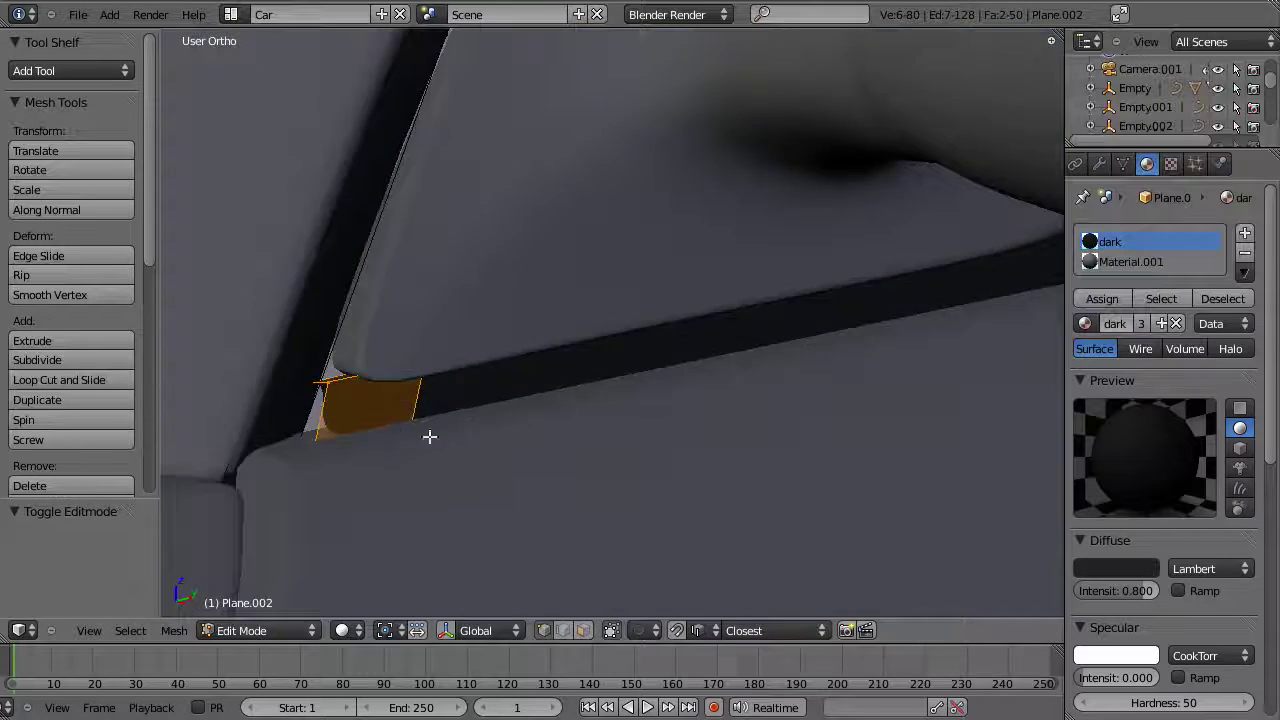
pyautogui.press('e')
pyautogui.press('x')
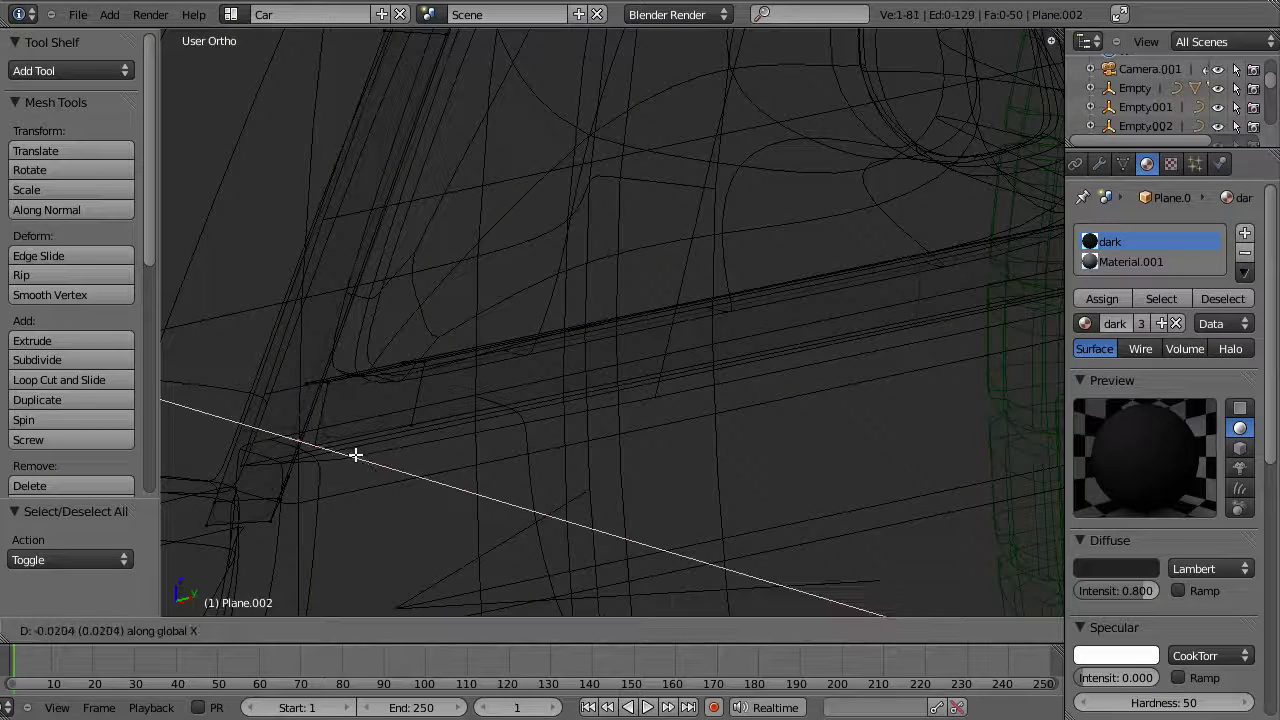
pyautogui.click(355, 455)
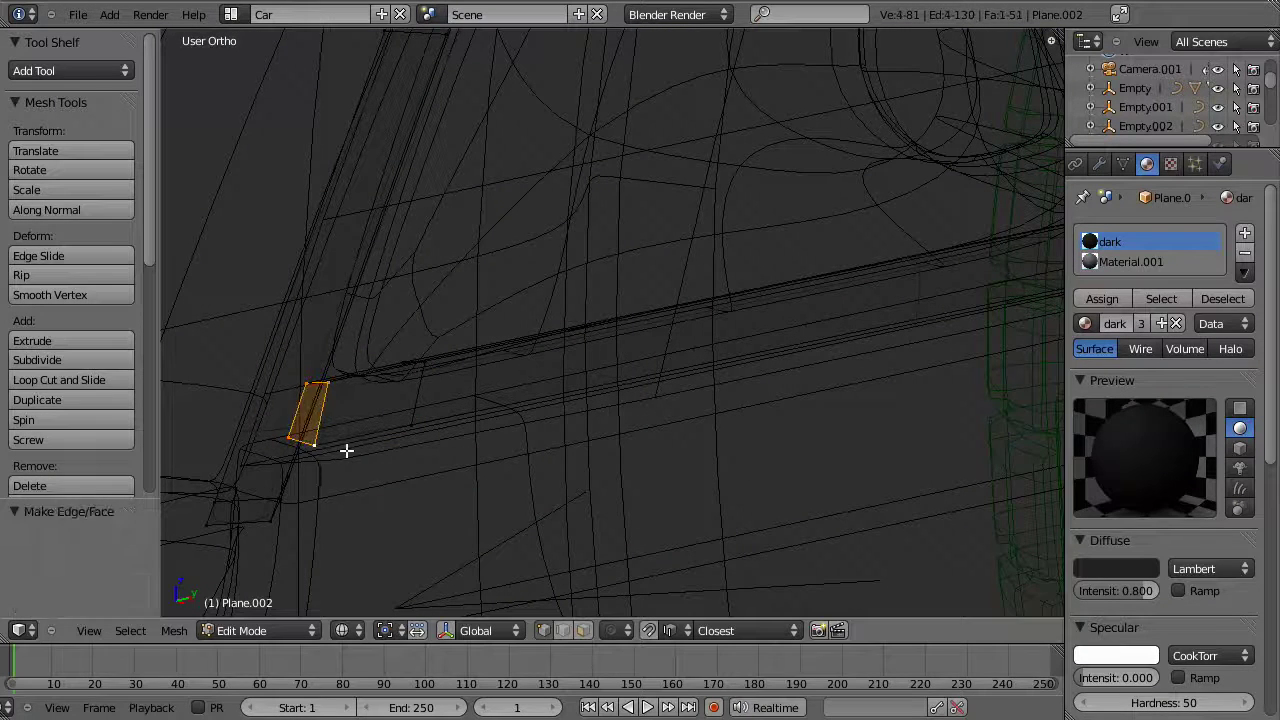
pyautogui.press('z')
pyautogui.moveTo(343, 434)
pyautogui.mouseDown(button='middle')
pyautogui.moveTo(500, 380)
pyautogui.moveTo(428, 363)
pyautogui.moveTo(431, 406)
pyautogui.mouseUp(button='middle')
pyautogui.press('a')
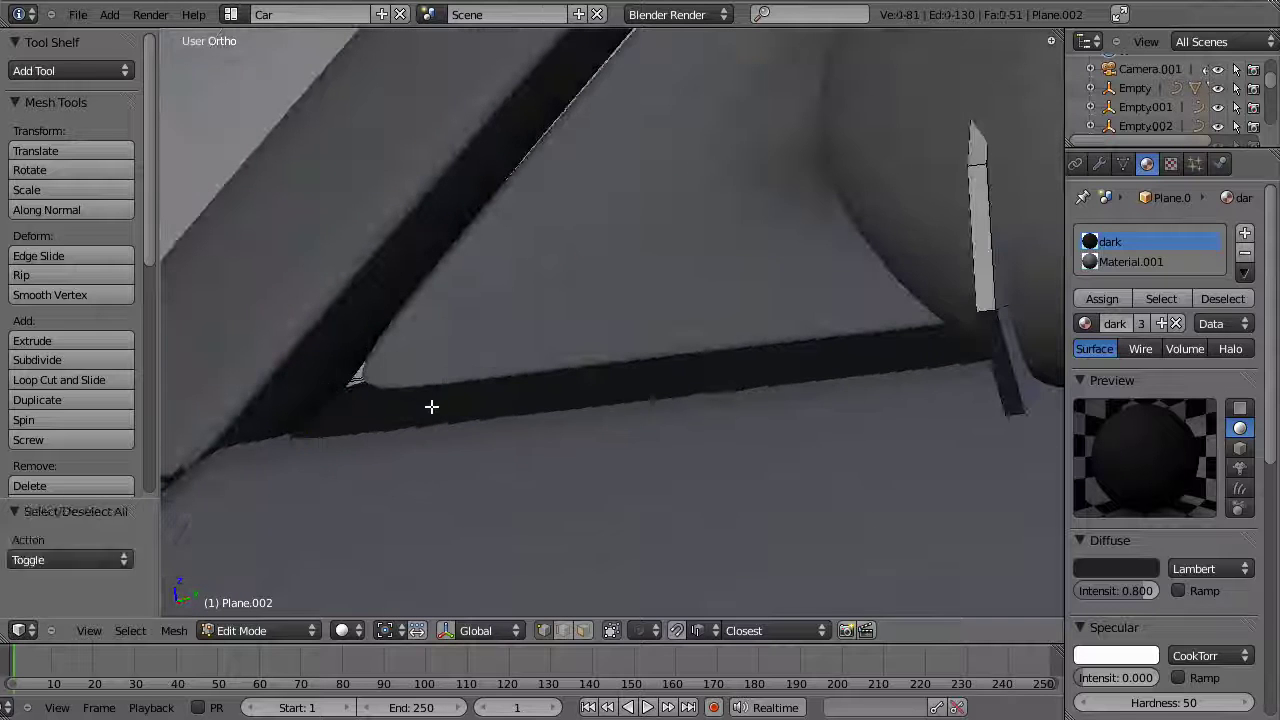
# Step: Slide the edge loop beside the front end of the door trim
pyautogui.hotkey('ctrl', 'e')
pyautogui.click(418, 411)
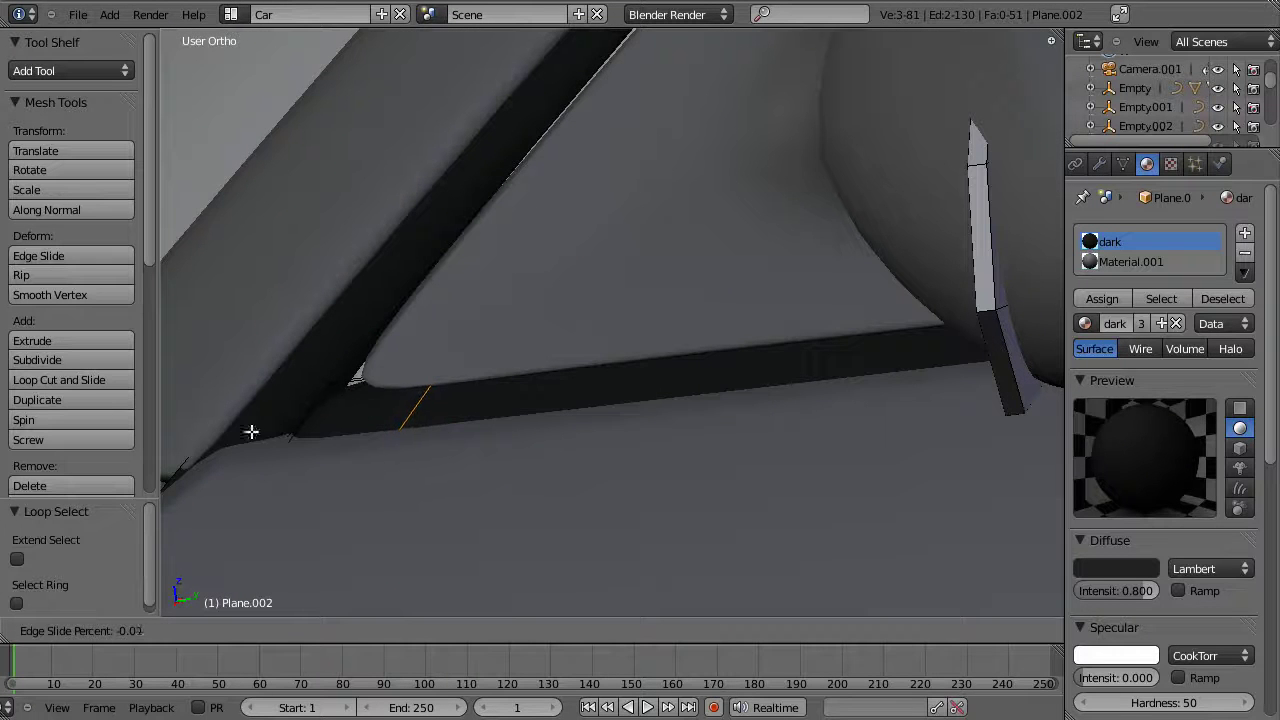
pyautogui.click(294, 463)
pyautogui.moveTo(294, 463); pyautogui.dragTo(350, 464, button='middle')
pyautogui.press('Tab')
pyautogui.rightClick(332, 483)
pyautogui.press('Tab')
pyautogui.press('z')
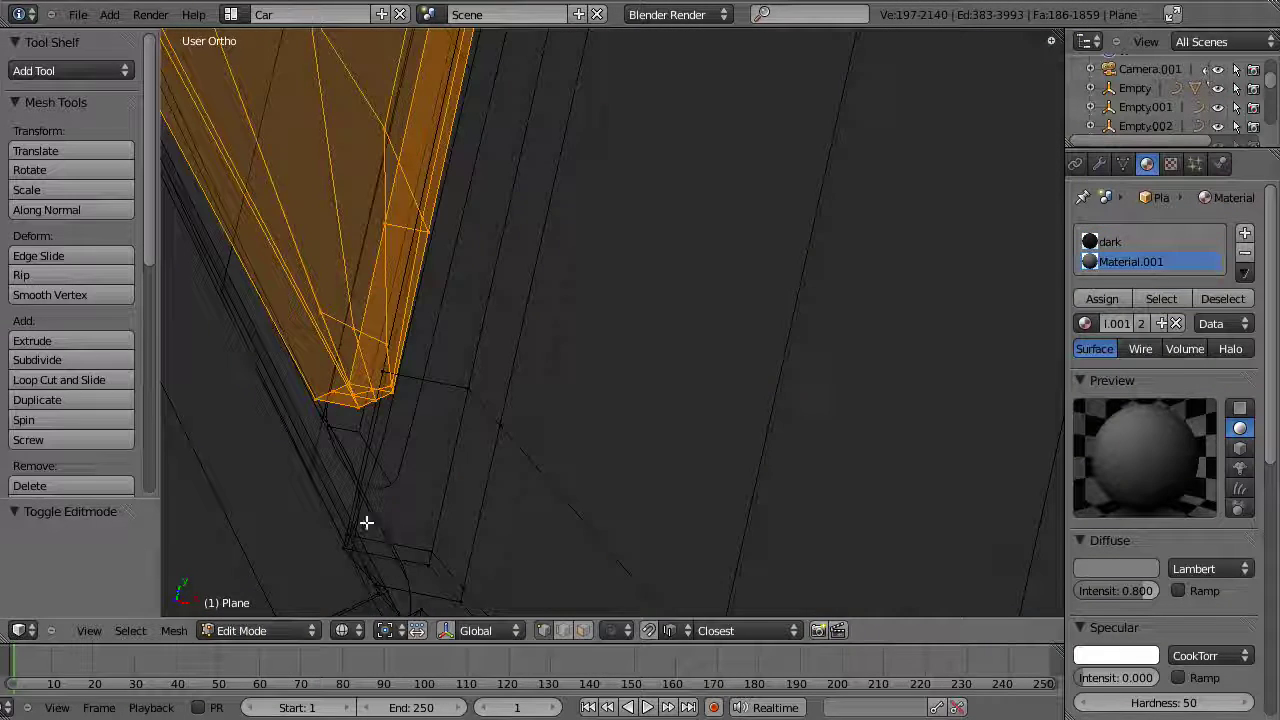
pyautogui.press('Tab')
pyautogui.press('Tab')
pyautogui.rightClick(386, 528)
pyautogui.press('Tab')
pyautogui.rightClick(379, 525)
pyautogui.press('Tab')
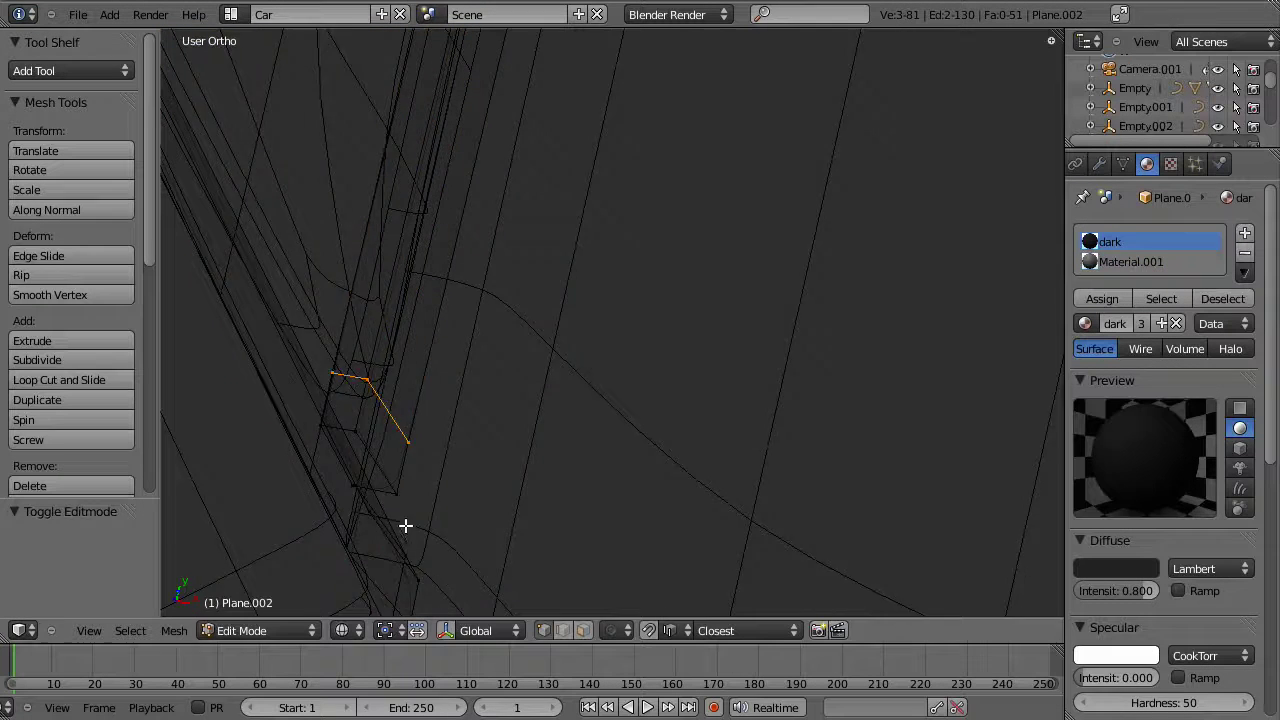
# Step: Select the trim's short edge near the base of the windshield pillar and check its fit against the body
pyautogui.press('a')
pyautogui.keyDown('shift'); pyautogui.rightClick(448, 495); pyautogui.keyUp('shift')
pyautogui.press('z')
pyautogui.moveTo(494, 477); pyautogui.dragTo(534, 509, button='middle')
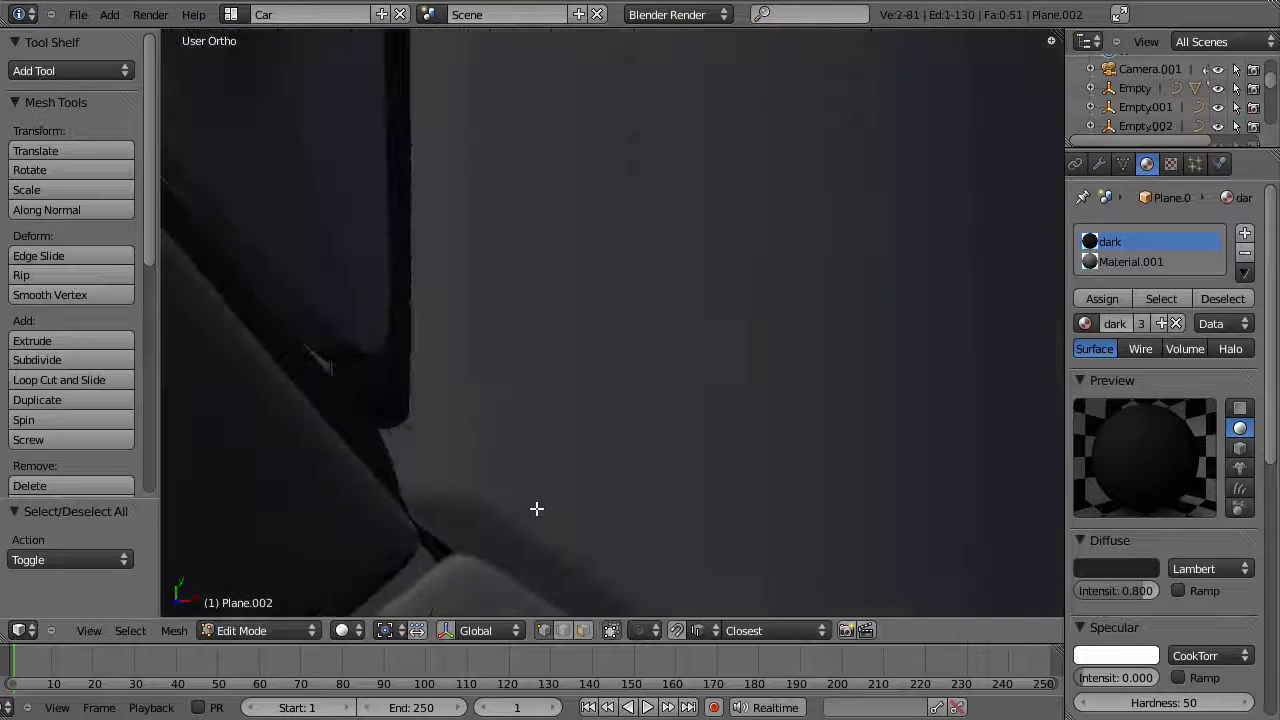
pyautogui.press('z')
pyautogui.moveTo(529, 463); pyautogui.dragTo(561, 455, button='middle')
pyautogui.scroll(4, 354, 297)
pyautogui.scroll(-4, 367, 326)
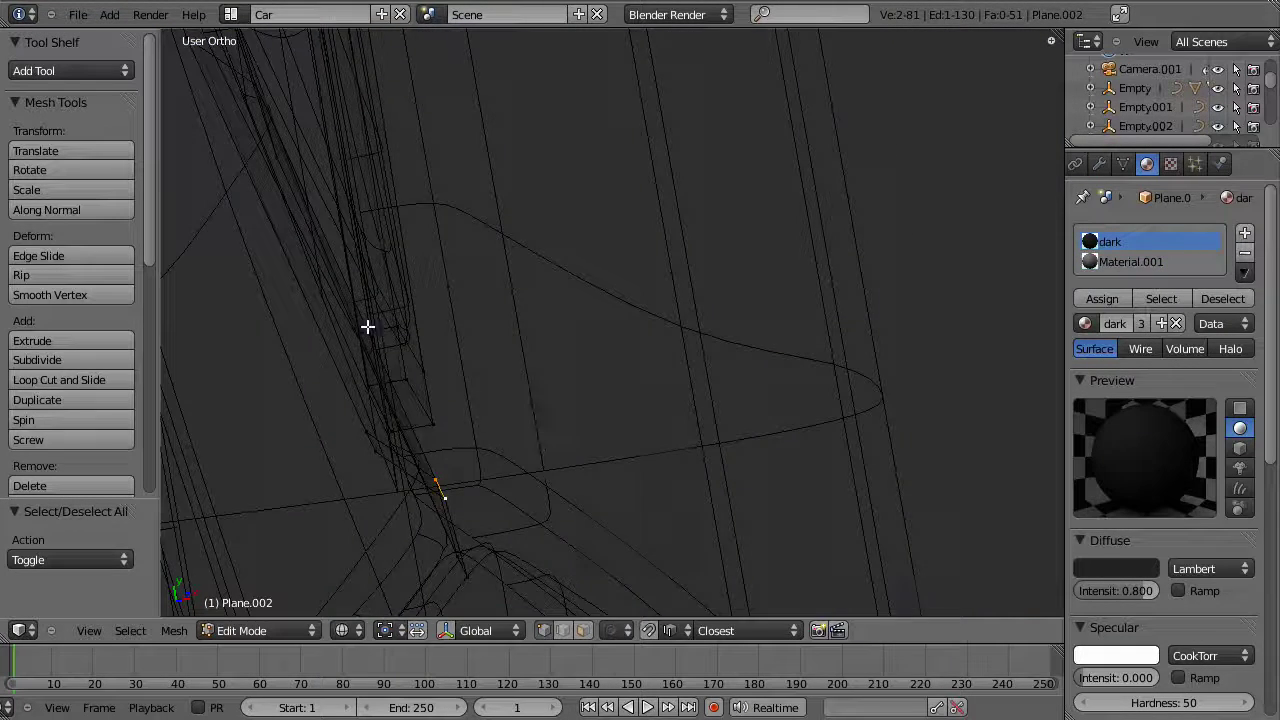
pyautogui.moveTo(362, 312)
pyautogui.mouseDown(button='middle')
pyautogui.moveTo(397, 374)
pyautogui.moveTo(374, 360)
pyautogui.mouseUp(button='middle')
pyautogui.press('z')
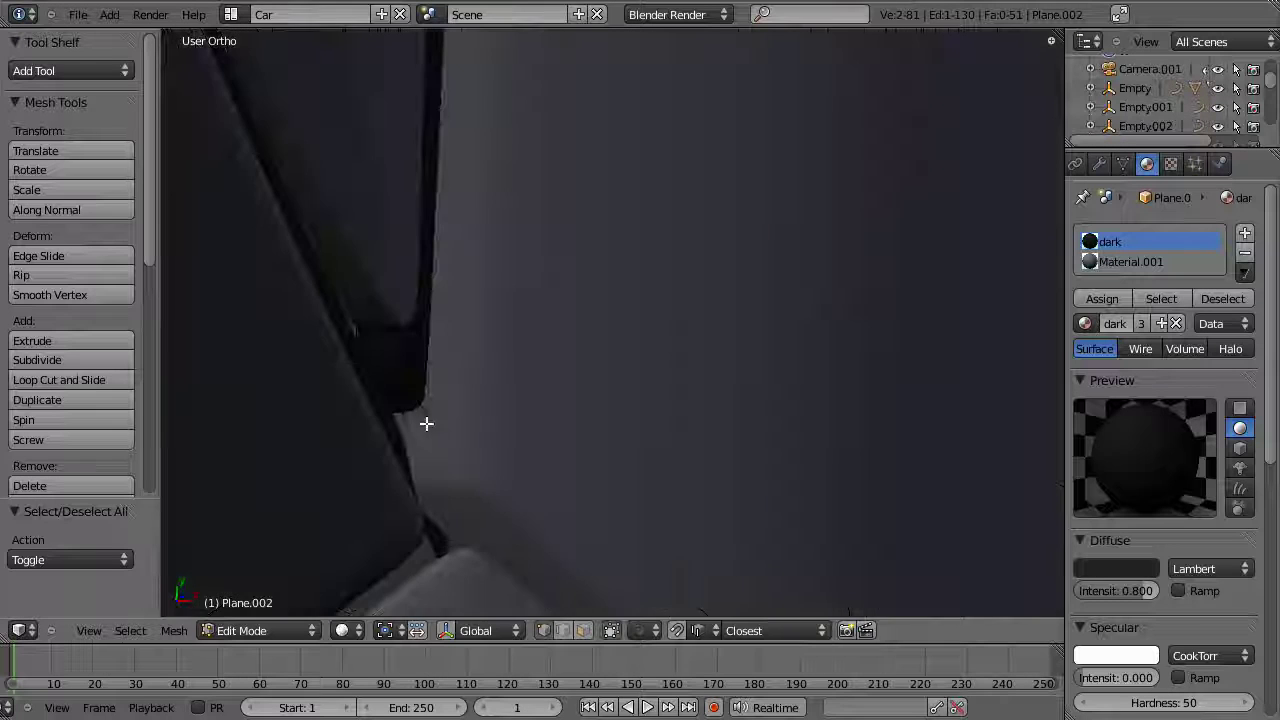
pyautogui.press('z')
pyautogui.moveTo(317, 153)
pyautogui.mouseDown(button='middle')
pyautogui.moveTo(460, 326)
pyautogui.moveTo(523, 437)
pyautogui.mouseUp(button='middle')
# Step: Move the selected trim edge 0.010 along Y and about 0.011 along X
pyautogui.press('g')
pyautogui.press('y')
pyautogui.click(527, 420)
pyautogui.press('z')
pyautogui.press('g')
pyautogui.press('x')
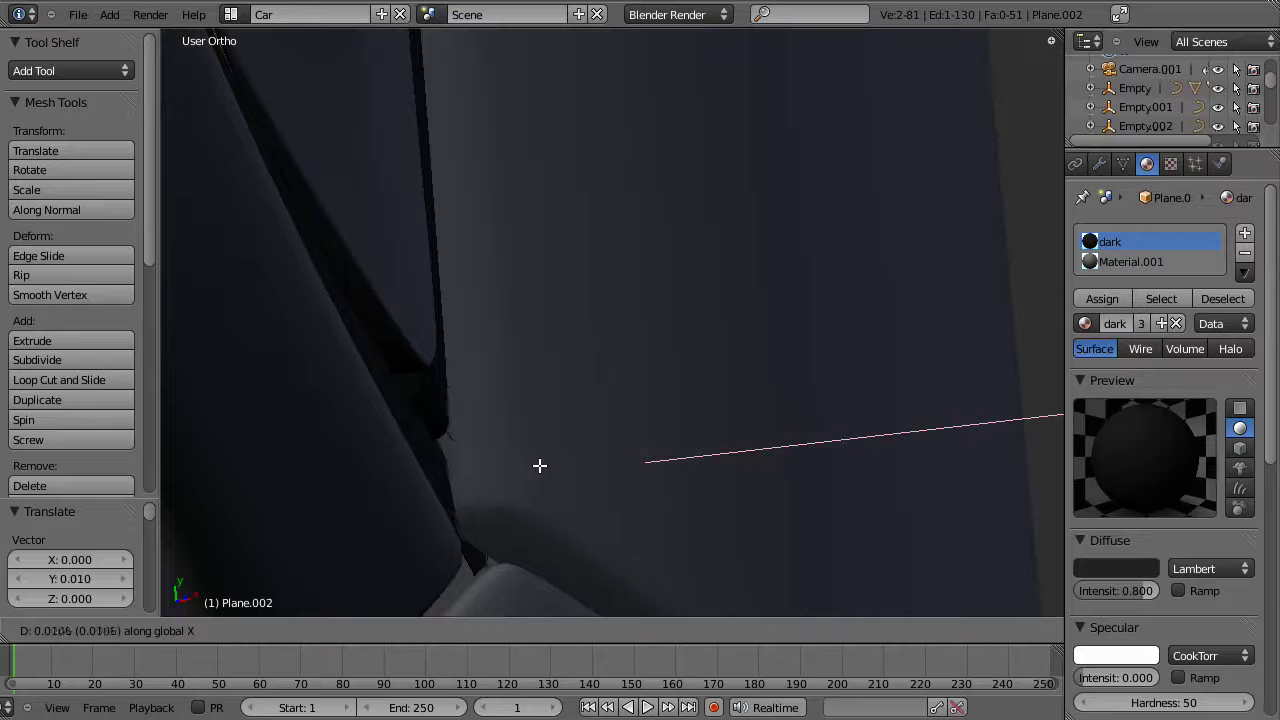
pyautogui.click(541, 468)
# Step: Adjust the lower end of the windshield pillar's trim along Z and X, and move it 0.034 along Y
pyautogui.press('z')
pyautogui.press('z')
pyautogui.moveTo(465, 505)
pyautogui.mouseDown(button='middle')
pyautogui.moveTo(523, 520)
pyautogui.moveTo(443, 417)
pyautogui.moveTo(551, 386)
pyautogui.mouseUp(button='middle')
pyautogui.press('g')
pyautogui.press('z')
pyautogui.click(445, 376)
pyautogui.press('g')
pyautogui.press('x')
pyautogui.click(457, 377)
pyautogui.moveTo(457, 377); pyautogui.dragTo(423, 471, button='middle')
pyautogui.press('g')
pyautogui.press('y')
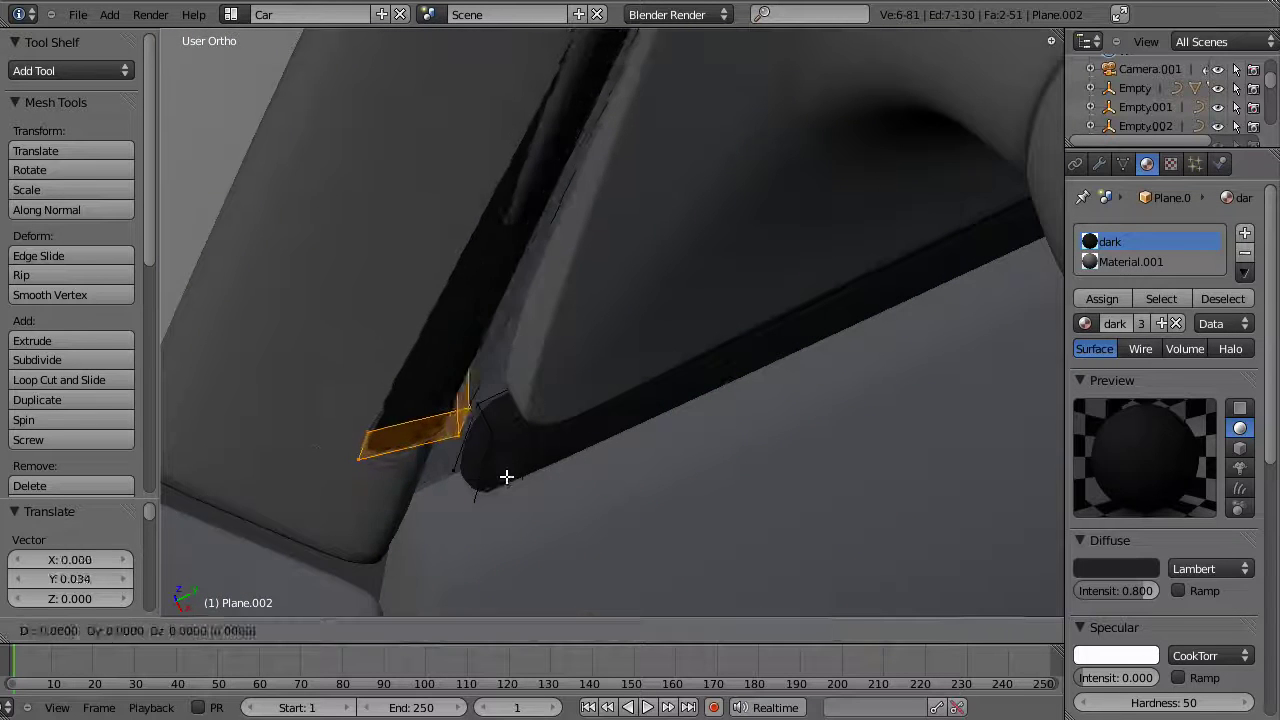
pyautogui.click(522, 545)
# Step: Move the pillar trim's lower end by 0.022 X, 0.006 Y and -0.041 Z, nudge it into the corner gap, and finish editing
pyautogui.moveTo(522, 545); pyautogui.dragTo(562, 341, button='middle')
pyautogui.press('g')
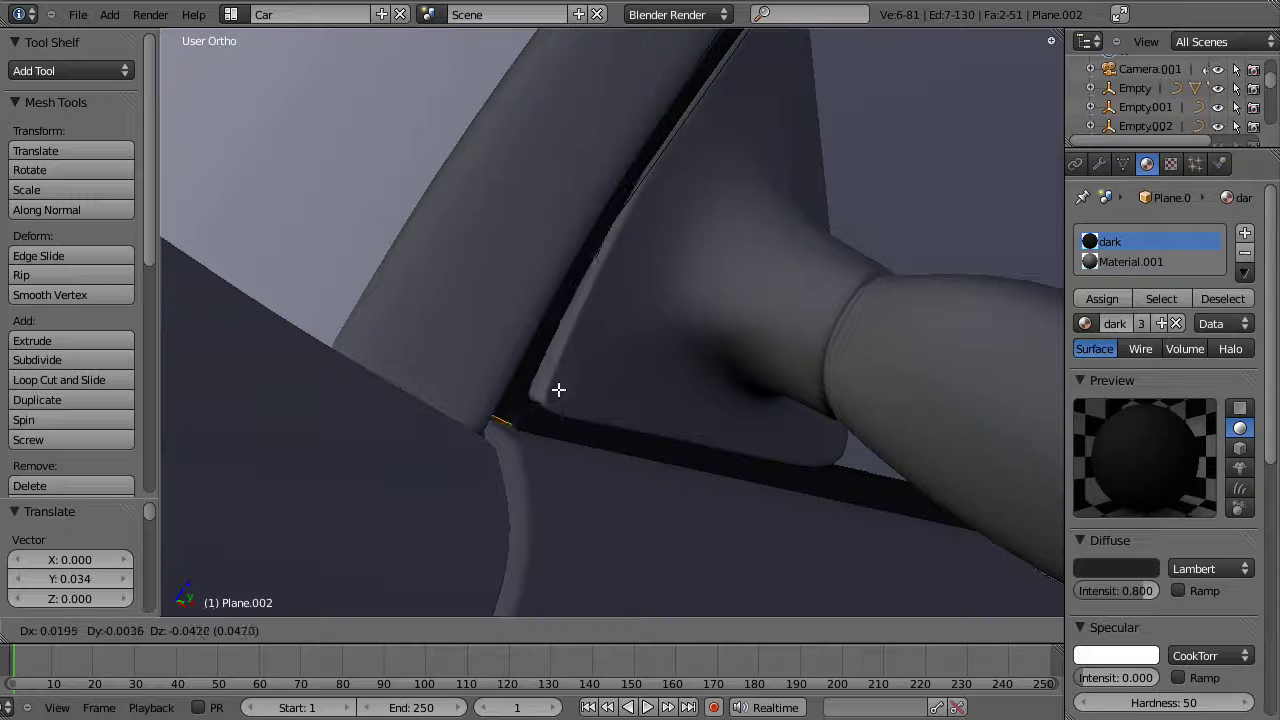
pyautogui.click(561, 390)
pyautogui.moveTo(563, 391); pyautogui.dragTo(529, 443, button='middle')
pyautogui.press('g')
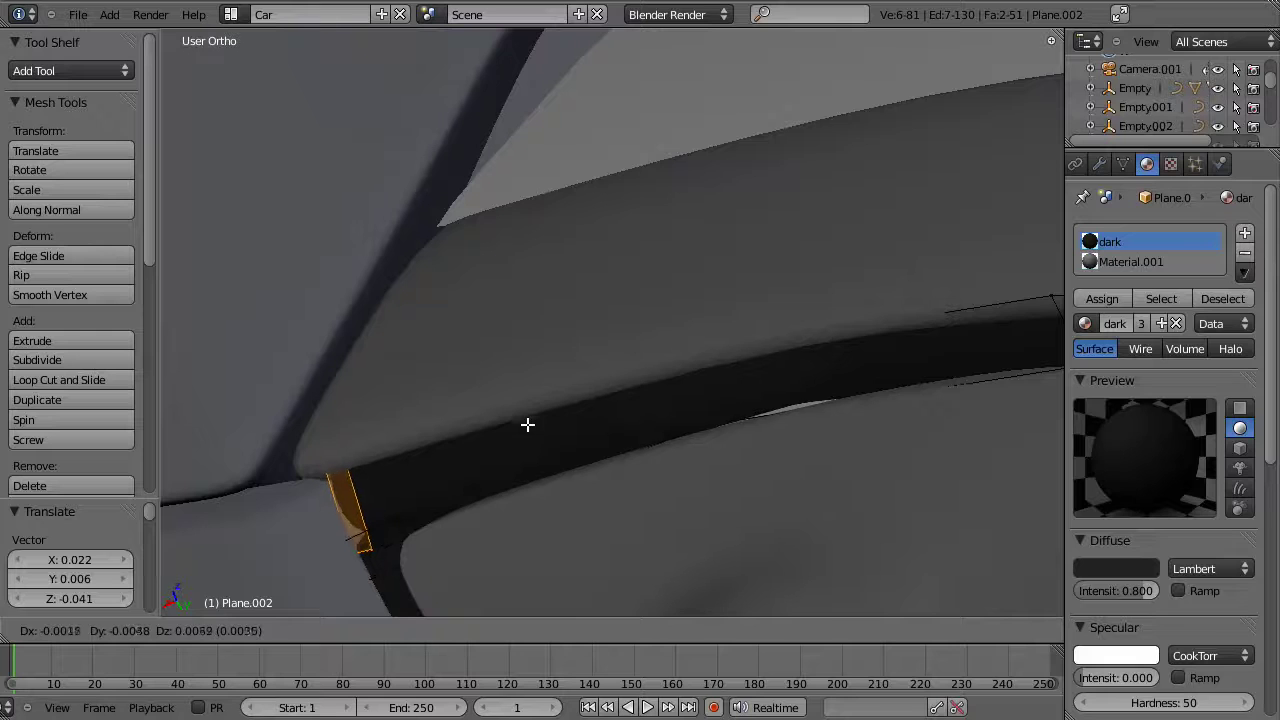
pyautogui.click(527, 416)
pyautogui.moveTo(534, 434); pyautogui.dragTo(750, 318, button='middle')
pyautogui.press('Tab')
pyautogui.press('a')
pyautogui.keyDown('shift'); pyautogui.moveTo(570, 363); pyautogui.dragTo(848, 417, button='middle'); pyautogui.keyUp('shift')
pyautogui.scroll(9, 840, 450)
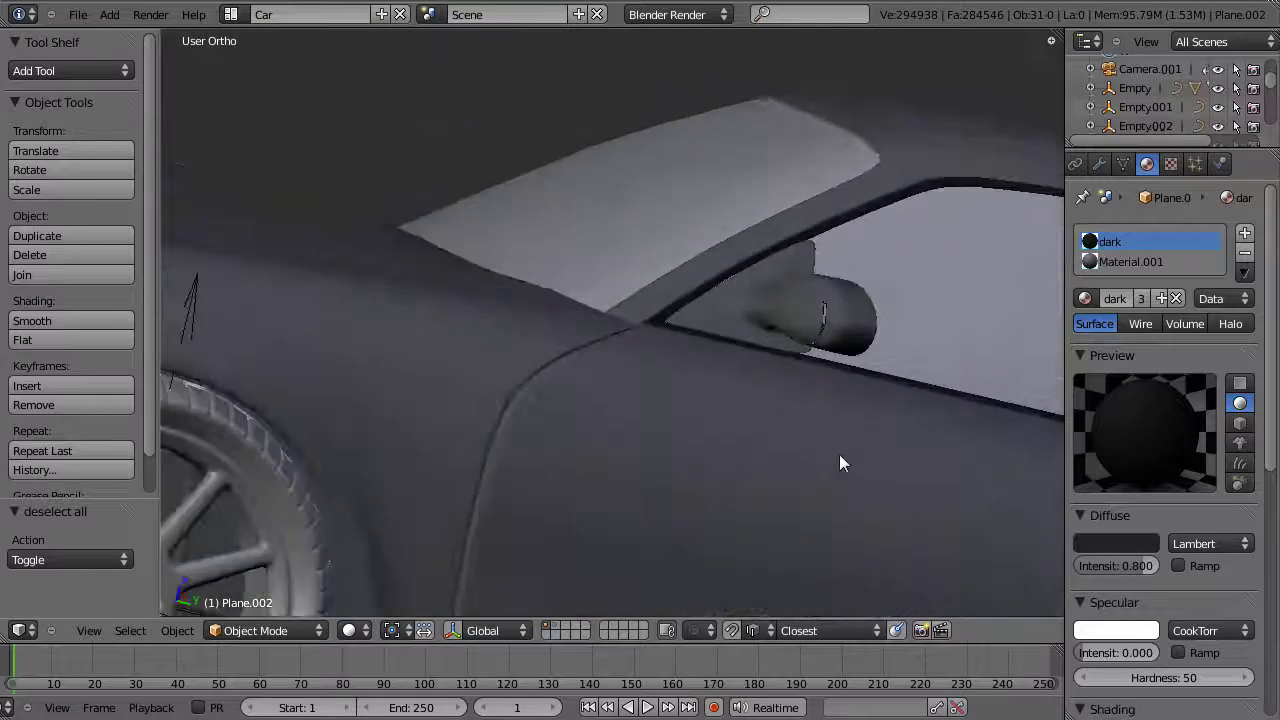
# Step: Open the side mirror's glass mesh for editing and move the whole glass along X toward the mirror housing
pyautogui.moveTo(1028, 384)
pyautogui.keyDown('shift'); pyautogui.mouseDown(button='middle')
pyautogui.moveTo(773, 367)
pyautogui.moveTo(781, 336)
pyautogui.moveTo(694, 247)
pyautogui.moveTo(651, 315)
pyautogui.moveTo(677, 362)
pyautogui.moveTo(638, 413)
pyautogui.mouseUp(button='middle'); pyautogui.keyUp('shift')
pyautogui.press('z')
pyautogui.rightClick(811, 352)
pyautogui.press('z')
pyautogui.scroll(-5, 694, 247)
pyautogui.press('z')
pyautogui.scroll(4, 651, 315)
pyautogui.scroll(3, 638, 413)
pyautogui.press('z')
pyautogui.press('Tab')
pyautogui.press('z')
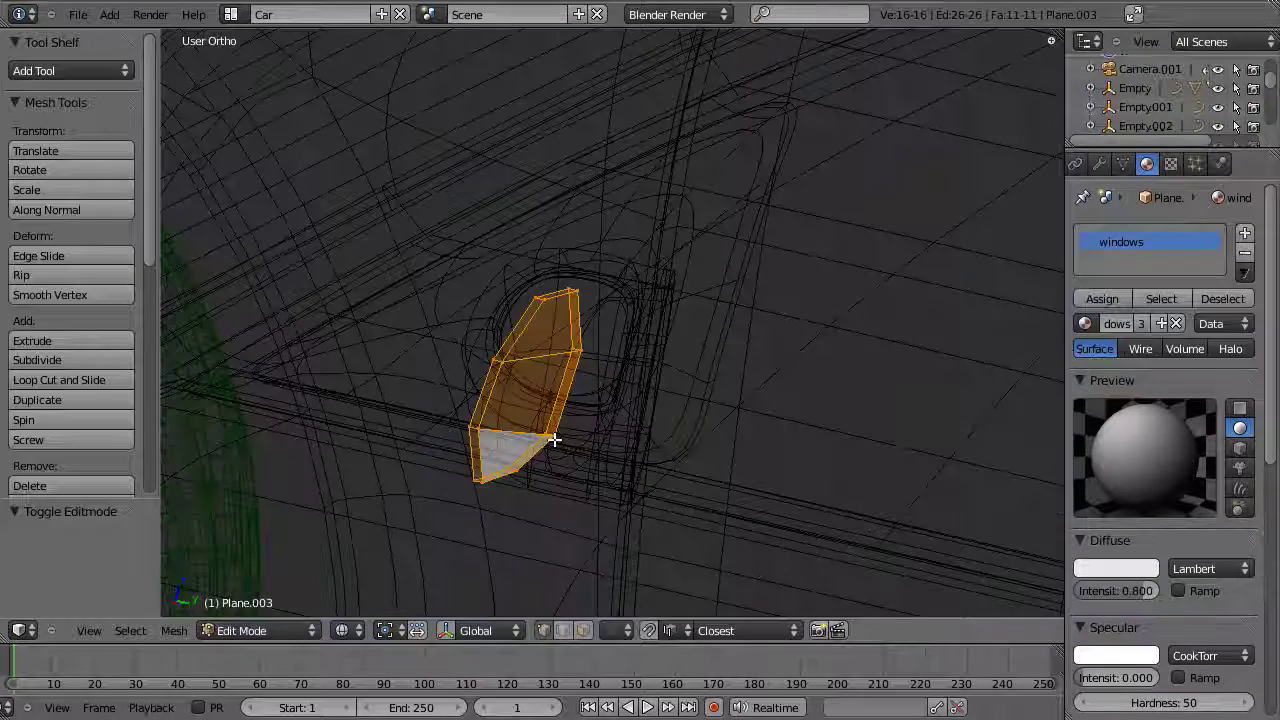
pyautogui.press('g')
pyautogui.press('x')
pyautogui.click(714, 426)
# Step: Move the mirror glass along Z and again along X to line it up with the housing opening
pyautogui.press('z')
pyautogui.moveTo(714, 426)
pyautogui.mouseDown(button='middle')
pyautogui.moveTo(737, 414)
pyautogui.moveTo(643, 309)
pyautogui.moveTo(689, 457)
pyautogui.moveTo(737, 523)
pyautogui.moveTo(757, 509)
pyautogui.moveTo(715, 516)
pyautogui.moveTo(674, 552)
pyautogui.moveTo(737, 543)
pyautogui.moveTo(709, 509)
pyautogui.moveTo(663, 489)
pyautogui.moveTo(623, 501)
pyautogui.moveTo(594, 531)
pyautogui.moveTo(674, 557)
pyautogui.moveTo(737, 420)
pyautogui.moveTo(889, 437)
pyautogui.mouseUp(button='middle')
pyautogui.press('g')
pyautogui.press('z')
pyautogui.click(700, 443)
pyautogui.press('g')
pyautogui.press('x')
pyautogui.click(738, 440)
pyautogui.click(726, 503)
# Step: Rotate the mirror glass about X in two passes to match the tilt of the housing opening
pyautogui.press('z')
pyautogui.press('r')
pyautogui.press('x')
pyautogui.click(694, 529)
pyautogui.press('z')
pyautogui.press('r')
pyautogui.press('x')
pyautogui.click(852, 487)
# Step: Scale the mirror glass to fit the housing opening and nudge it by -0.001 along X
pyautogui.moveTo(852, 487); pyautogui.dragTo(722, 401, button='middle')
pyautogui.press('g')
pyautogui.click(711, 401)
pyautogui.press('s')
pyautogui.click(803, 478)
pyautogui.press('g')
pyautogui.click(803, 478)
pyautogui.press('z')
# Step: Rotate the mirror glass 13.694° about Z, move it about 0.035 along Y, and finish editing it
pyautogui.moveTo(803, 472)
pyautogui.mouseDown(button='middle')
pyautogui.moveTo(731, 371)
pyautogui.moveTo(706, 420)
pyautogui.moveTo(674, 366)
pyautogui.moveTo(706, 323)
pyautogui.moveTo(685, 281)
pyautogui.moveTo(733, 341)
pyautogui.mouseUp(button='middle')
pyautogui.press('z')
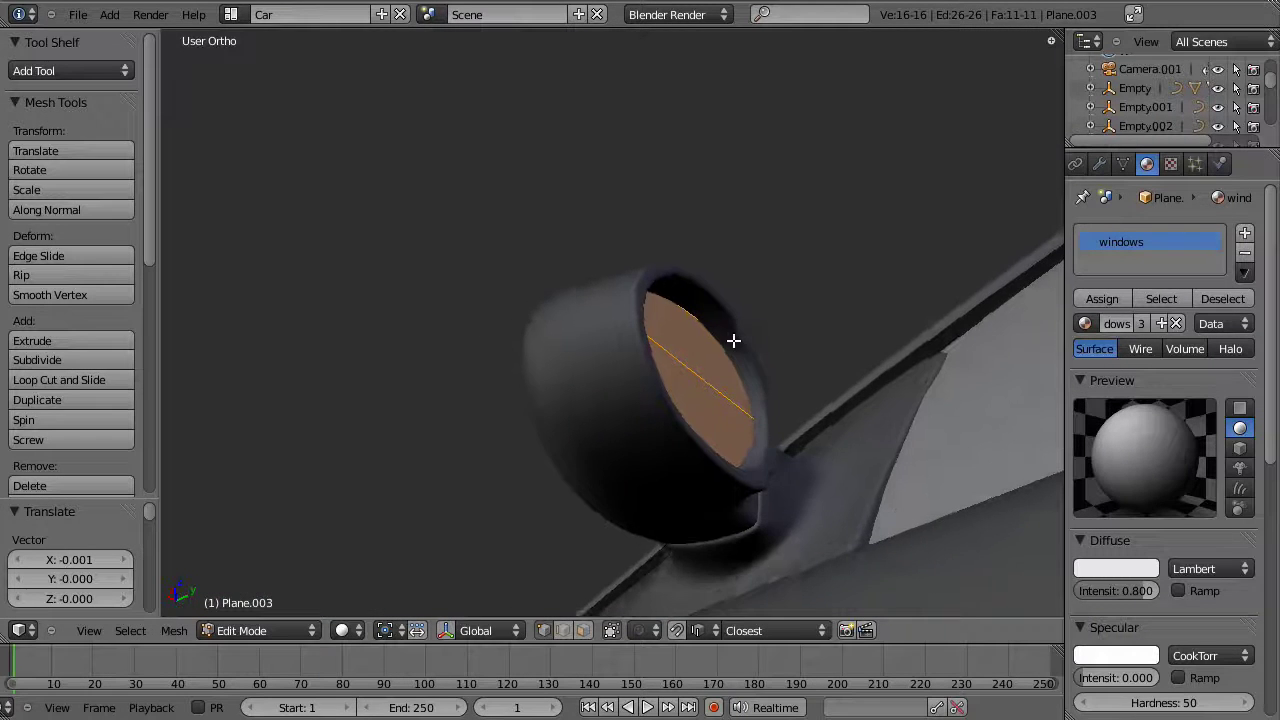
pyautogui.press('r')
pyautogui.press('z')
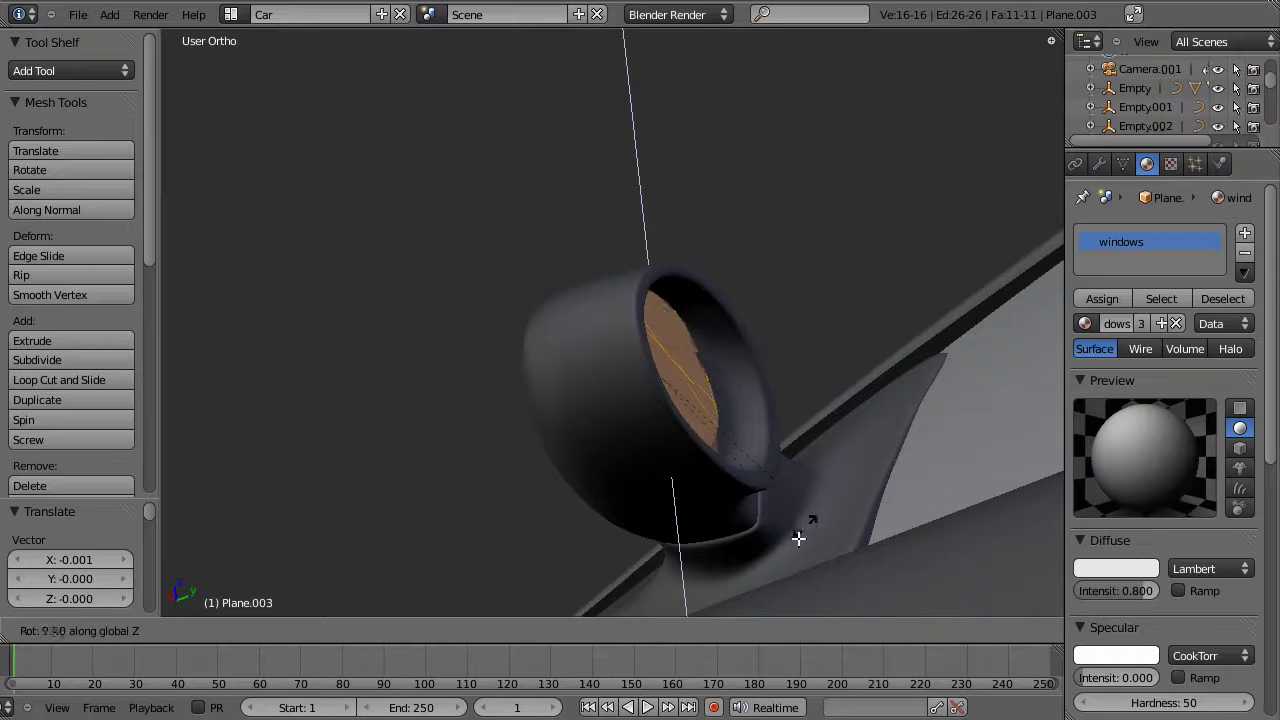
pyautogui.click(804, 537)
pyautogui.press('g')
pyautogui.press('y')
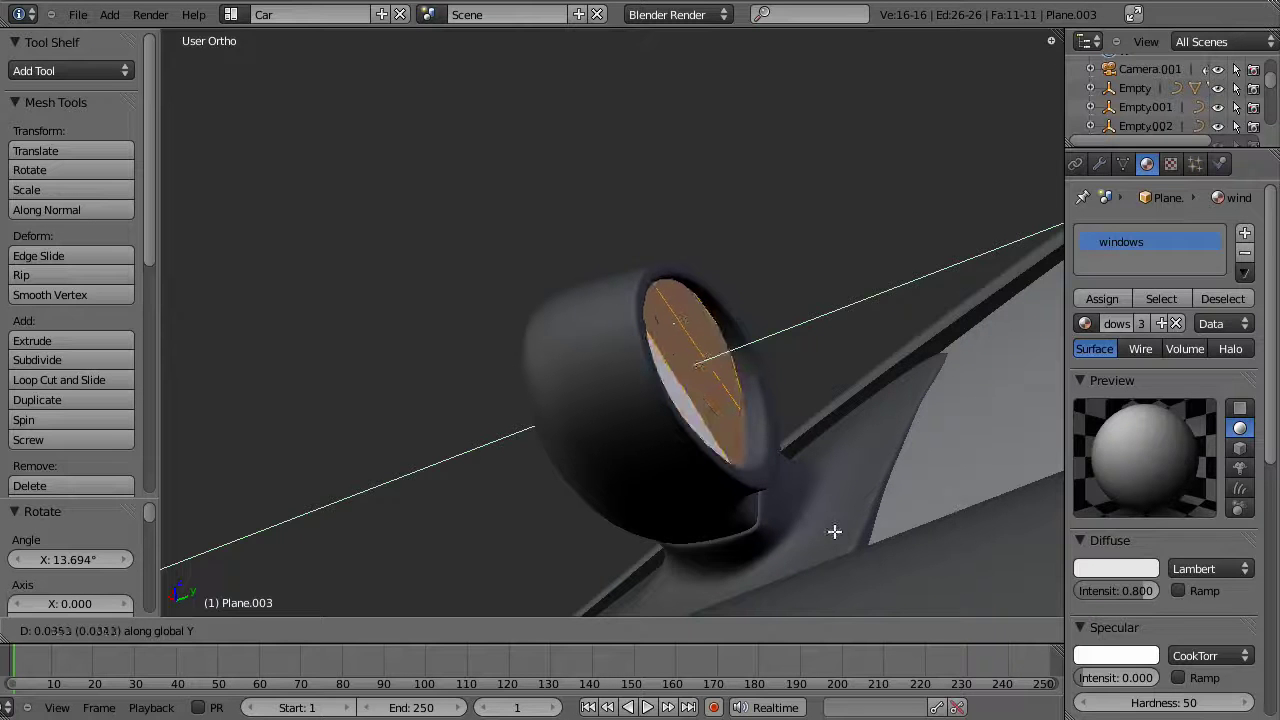
pyautogui.click(834, 532)
pyautogui.moveTo(765, 438); pyautogui.dragTo(610, 440, button='middle')
pyautogui.press('Tab')
pyautogui.scroll(-5, 708, 352)
pyautogui.scroll(-3, 516, 362)
pyautogui.press('a')
# Step: Open the dark window trim for editing where the divider between the side windows meets the roof
pyautogui.moveTo(516, 362); pyautogui.dragTo(613, 452, button='middle')
pyautogui.scroll(3, 613, 452)
pyautogui.moveTo(624, 316); pyautogui.dragTo(708, 319, button='middle')
pyautogui.press('KP_3')
pyautogui.keyDown('shift'); pyautogui.moveTo(578, 329); pyautogui.dragTo(535, 425, button='middle'); pyautogui.keyUp('shift')
pyautogui.scroll(7, 699, 356)
pyautogui.keyDown('shift'); pyautogui.moveTo(602, 374); pyautogui.dragTo(330, 610, button='middle'); pyautogui.keyUp('shift')
pyautogui.scroll(4, 564, 467)
pyautogui.rightClick(560, 473)
pyautogui.press('Tab')
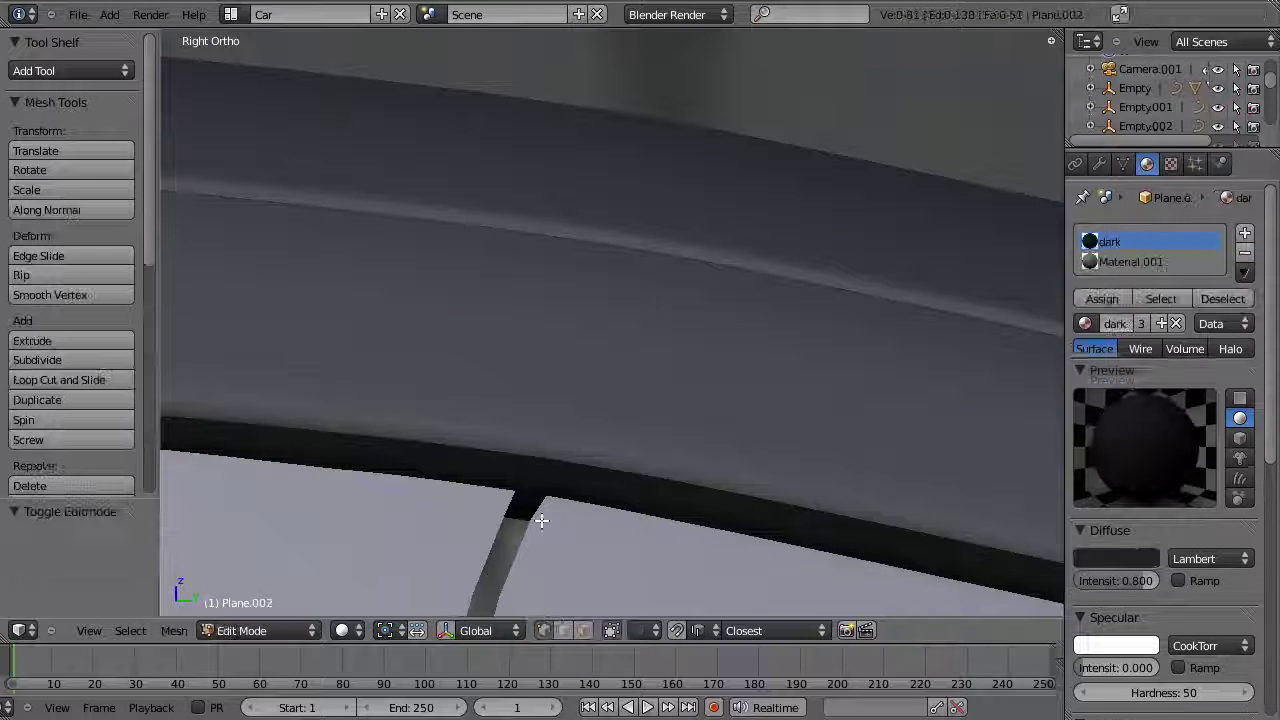
# Step: Edge-slide the trim's two cross edges above the window divider so they line up with the divider's sides
pyautogui.moveTo(541, 520); pyautogui.dragTo(650, 428, button='middle')
pyautogui.press('z')
pyautogui.keyDown('alt'); pyautogui.rightClick(478, 347); pyautogui.keyUp('alt')
pyautogui.press('z')
pyautogui.hotkey('ctrl', 'e')
pyautogui.click(503, 381)
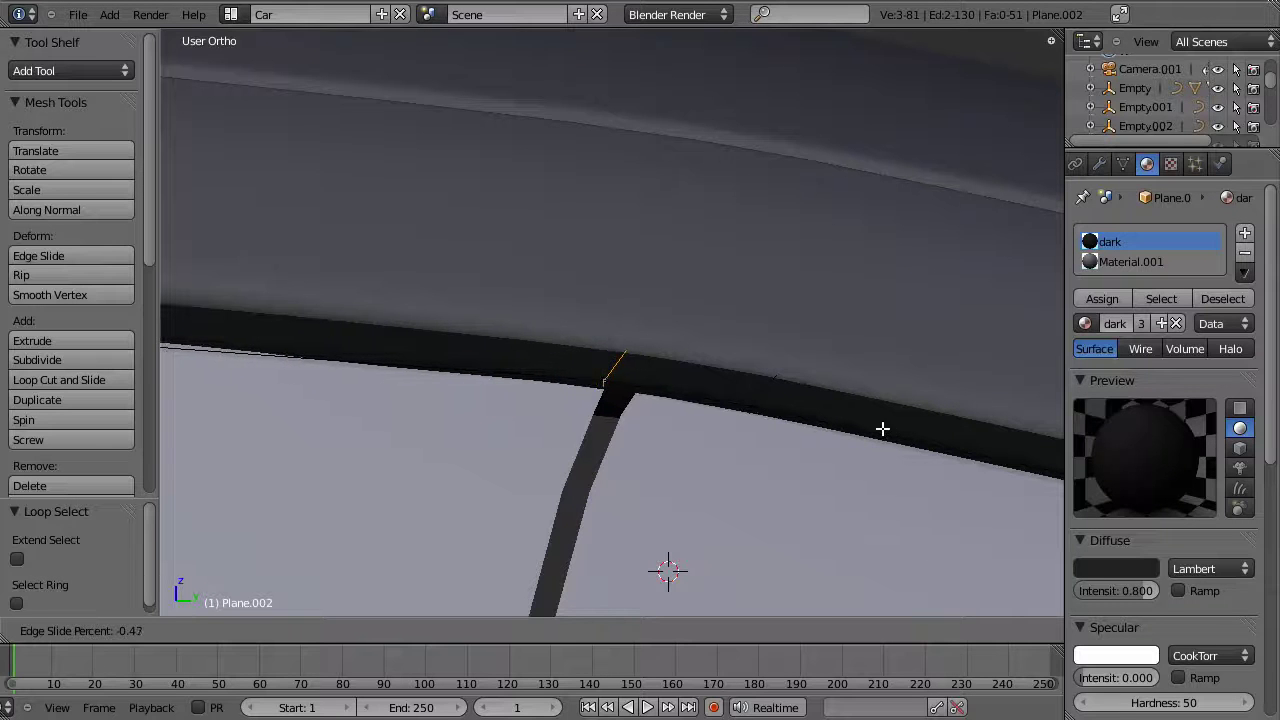
pyautogui.click(771, 389)
pyautogui.hotkey('ctrl', 'e')
pyautogui.click(715, 381)
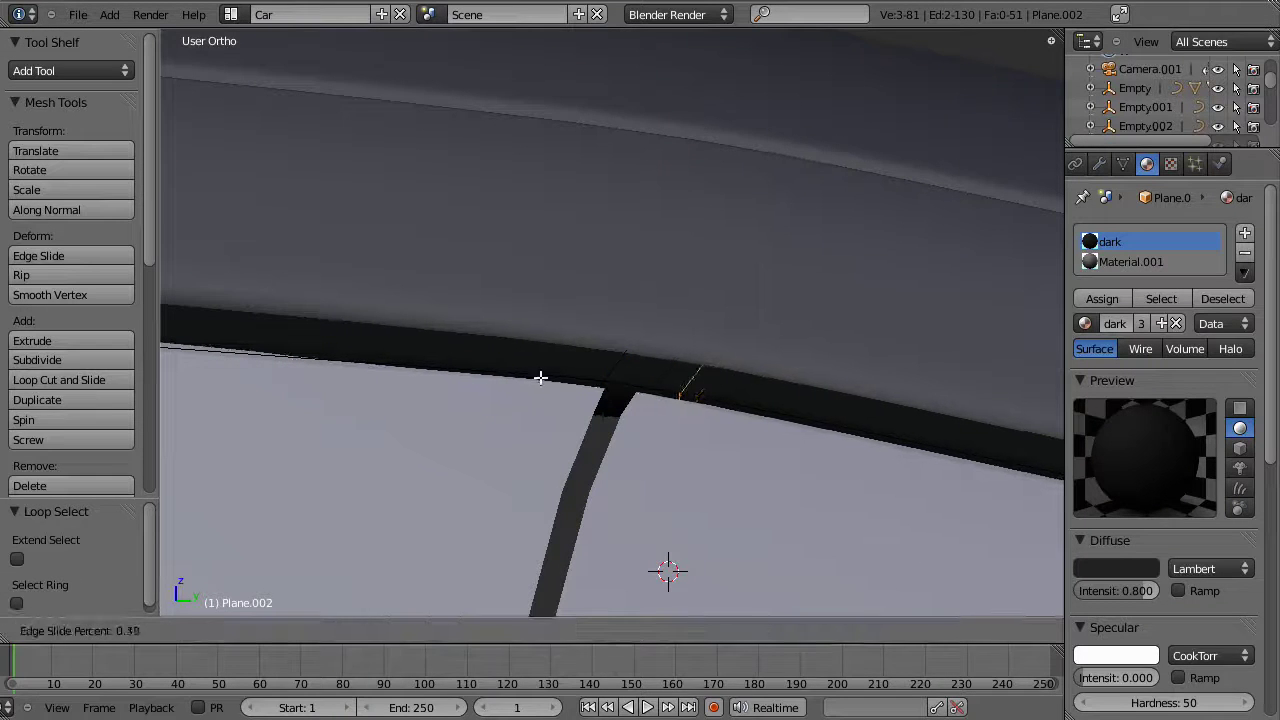
pyautogui.click(588, 392)
# Step: Delete the two trim faces between the cross edges above the window divider to open a gap
pyautogui.press('z')
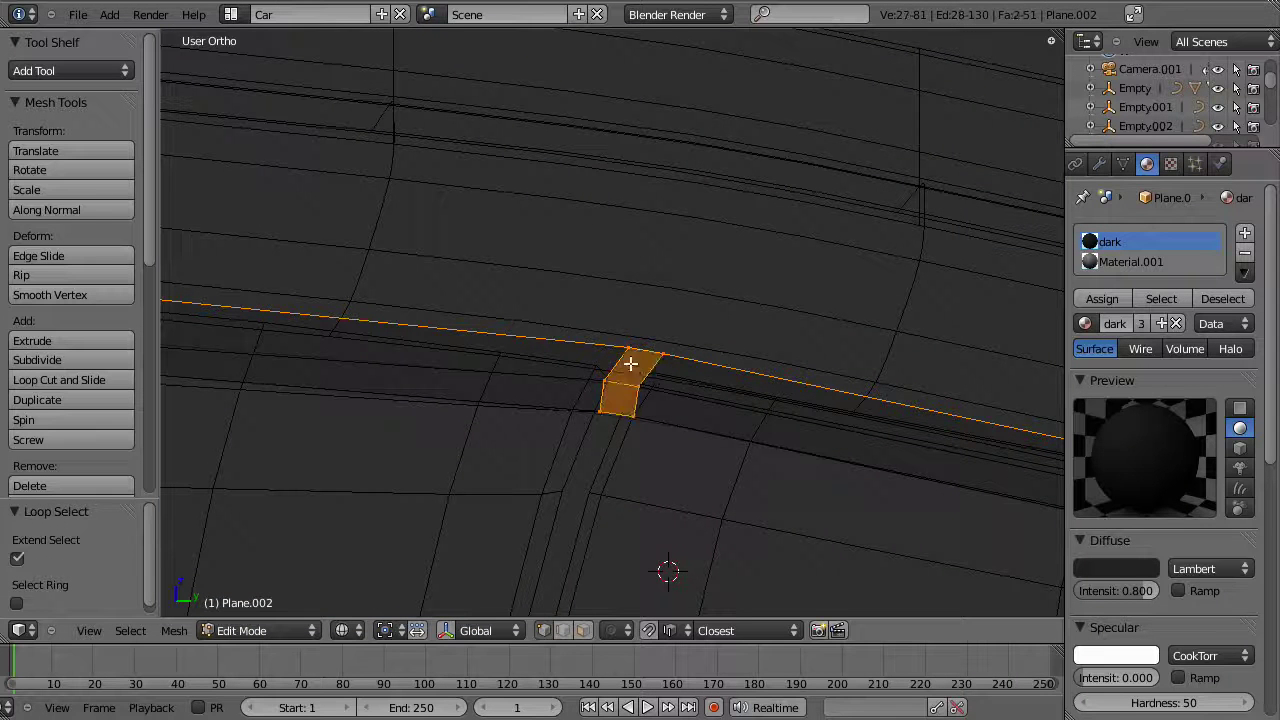
pyautogui.press('x')
pyautogui.click(625, 284)
pyautogui.press('a')
# Step: Extend the trim's open ends at the gap inward along X and fill their sides with faces
pyautogui.keyDown('shift'); pyautogui.rightClick(615, 346); pyautogui.keyUp('shift')
pyautogui.moveTo(615, 346); pyautogui.dragTo(779, 443, button='middle')
pyautogui.press('g')
pyautogui.press('x')
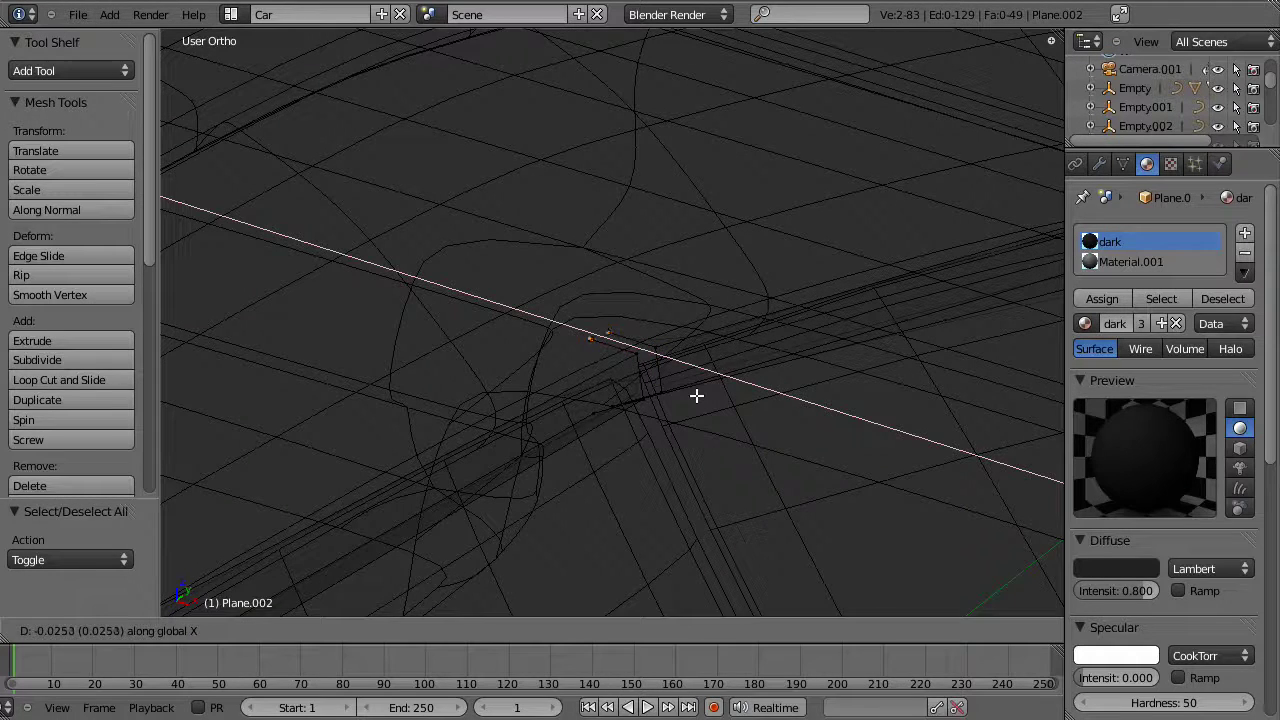
pyautogui.click(636, 363)
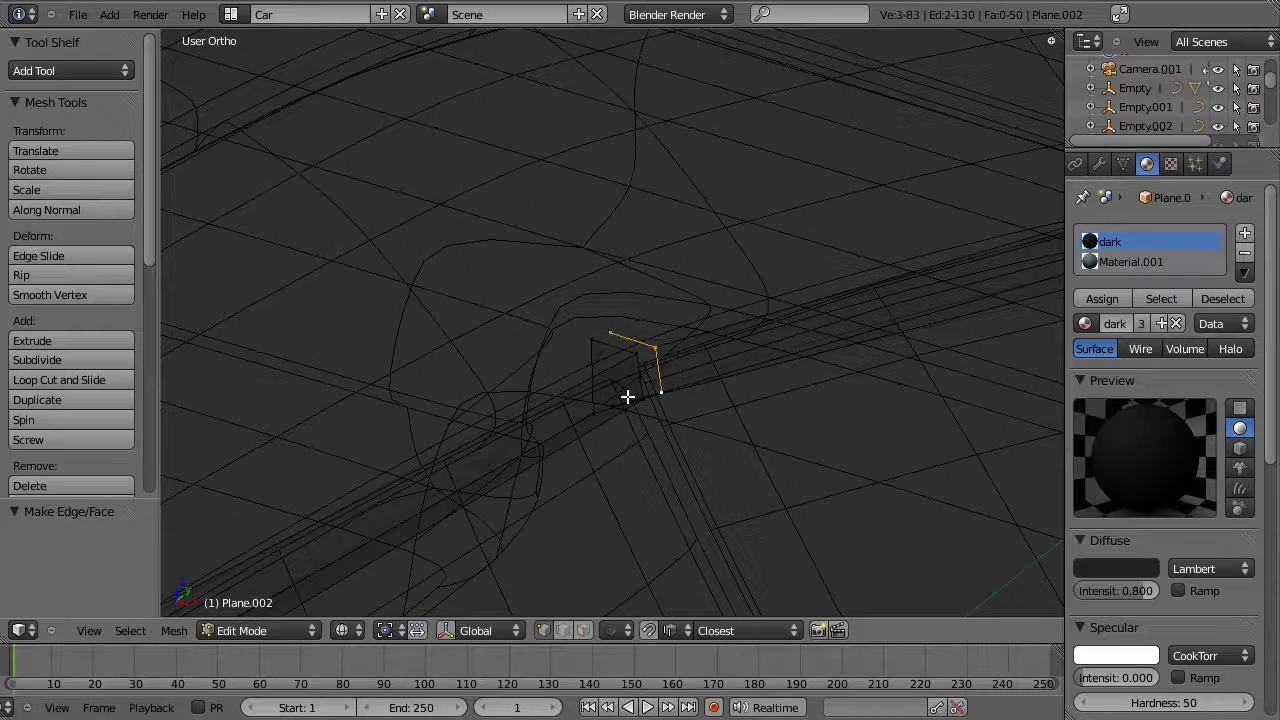
pyautogui.press('f')
pyautogui.press('z')
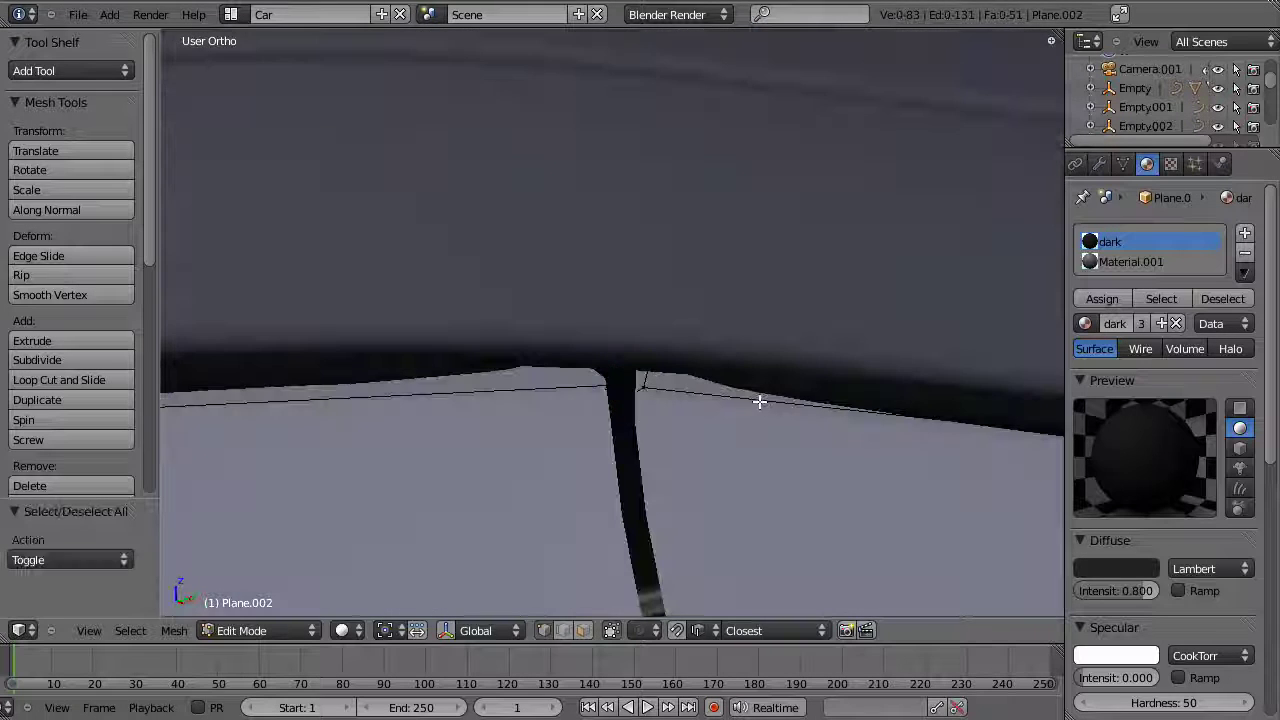
# Step: Add a loop cut to the trim on each side of the gap and slide both close to the gap
pyautogui.hotkey('ctrl', 'r')
pyautogui.click(759, 401)
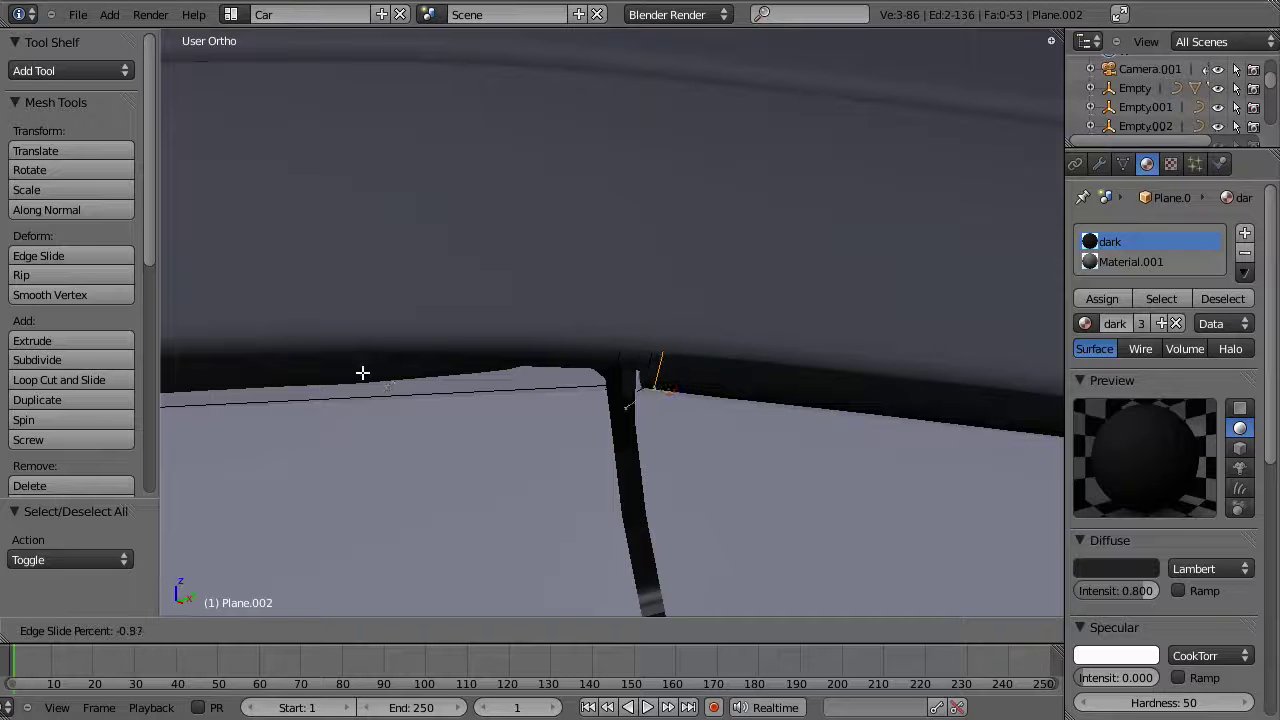
pyautogui.click(362, 372)
pyautogui.hotkey('ctrl', 'r')
pyautogui.click(635, 401)
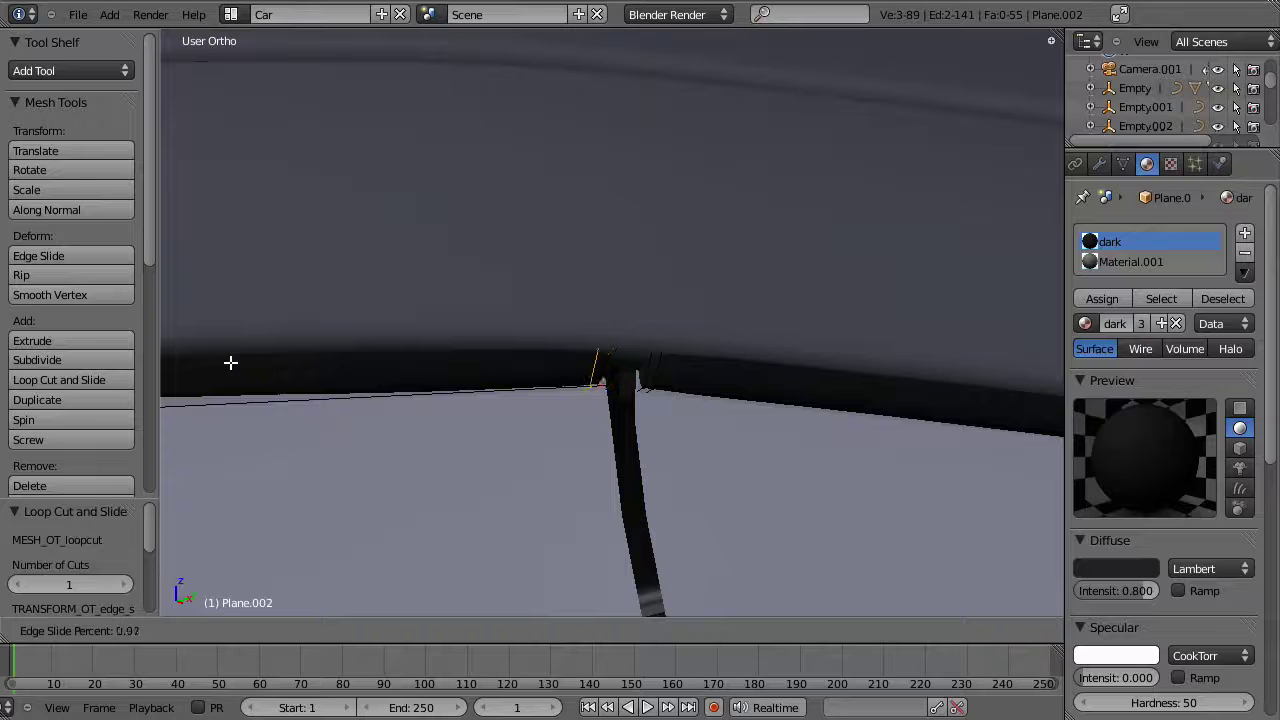
pyautogui.click(306, 373)
# Step: Select the front trim's end at the upper gap and move it about 0.005 along Y toward the rear trim
pyautogui.press('KP_3')
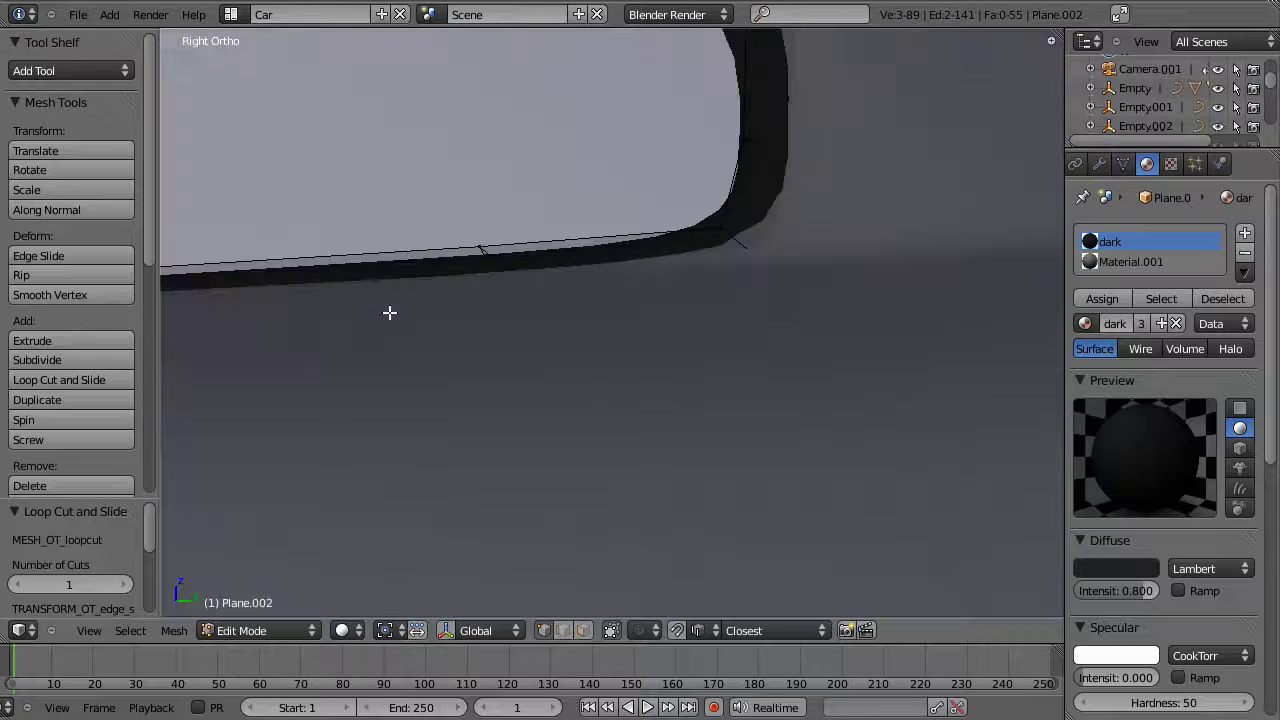
pyautogui.keyDown('shift'); pyautogui.moveTo(408, 256); pyautogui.dragTo(750, 600, button='middle'); pyautogui.keyUp('shift')
pyautogui.keyDown('shift'); pyautogui.moveTo(717, 234); pyautogui.dragTo(980, 480, button='middle'); pyautogui.keyUp('shift')
pyautogui.moveTo(398, 199)
pyautogui.keyDown('shift'); pyautogui.mouseDown(button='middle')
pyautogui.moveTo(671, 331)
pyautogui.moveTo(980, 337)
pyautogui.mouseUp(button='middle'); pyautogui.keyUp('shift')
pyautogui.moveTo(605, 270)
pyautogui.keyDown('shift'); pyautogui.mouseDown(button='middle')
pyautogui.moveTo(960, 346)
pyautogui.moveTo(677, 298)
pyautogui.mouseUp(button='middle'); pyautogui.keyUp('shift')
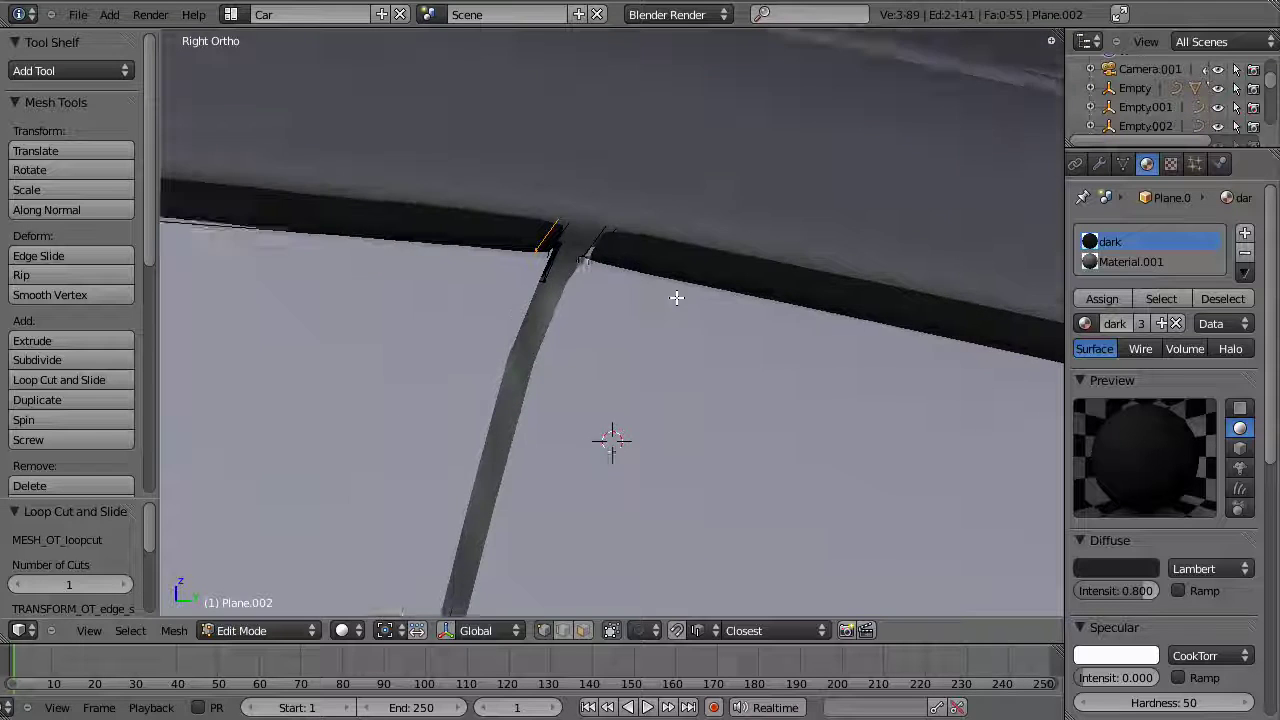
pyautogui.press('z')
pyautogui.press('a')
pyautogui.press('b')
pyautogui.moveTo(524, 198); pyautogui.dragTo(602, 316)
pyautogui.press('z')
pyautogui.moveTo(562, 306); pyautogui.dragTo(582, 268, button='middle')
pyautogui.press('z')
pyautogui.press('b')
pyautogui.moveTo(583, 177); pyautogui.dragTo(616, 252)
pyautogui.press('z')
pyautogui.press('g')
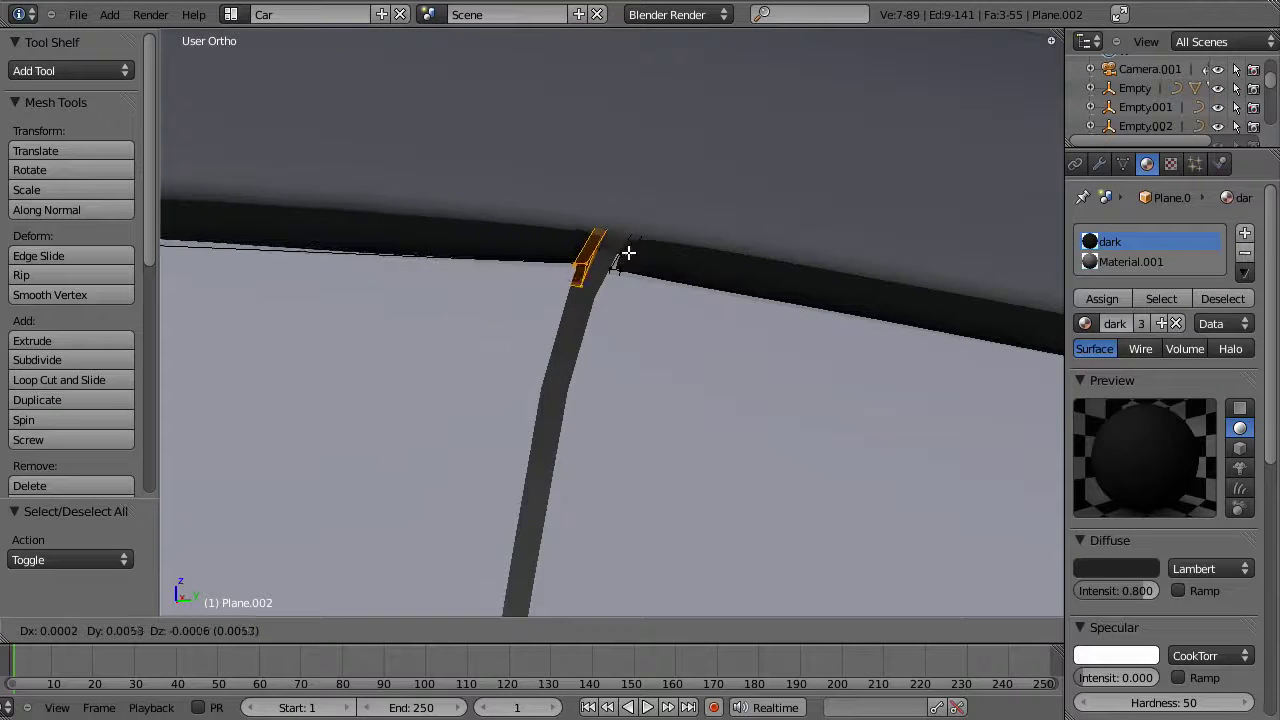
pyautogui.click(628, 253)
# Step: Select the rear trim's end at the upper gap, move it about 0.008 toward the front trim, and finish editing
pyautogui.press('a')
pyautogui.press('z')
pyautogui.keyDown('alt'); pyautogui.rightClick(621, 243); pyautogui.keyUp('alt')
pyautogui.press('a')
pyautogui.press('b')
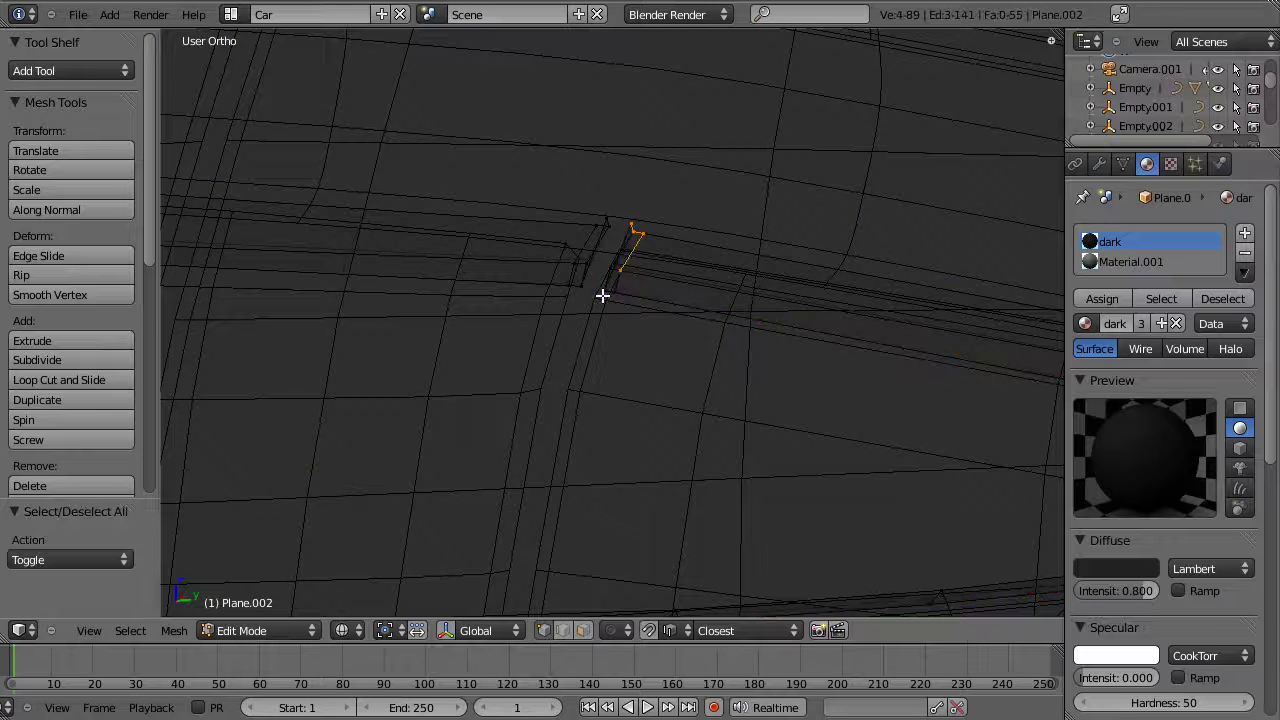
pyautogui.moveTo(600, 245); pyautogui.dragTo(624, 285)
pyautogui.press('z')
pyautogui.press('g')
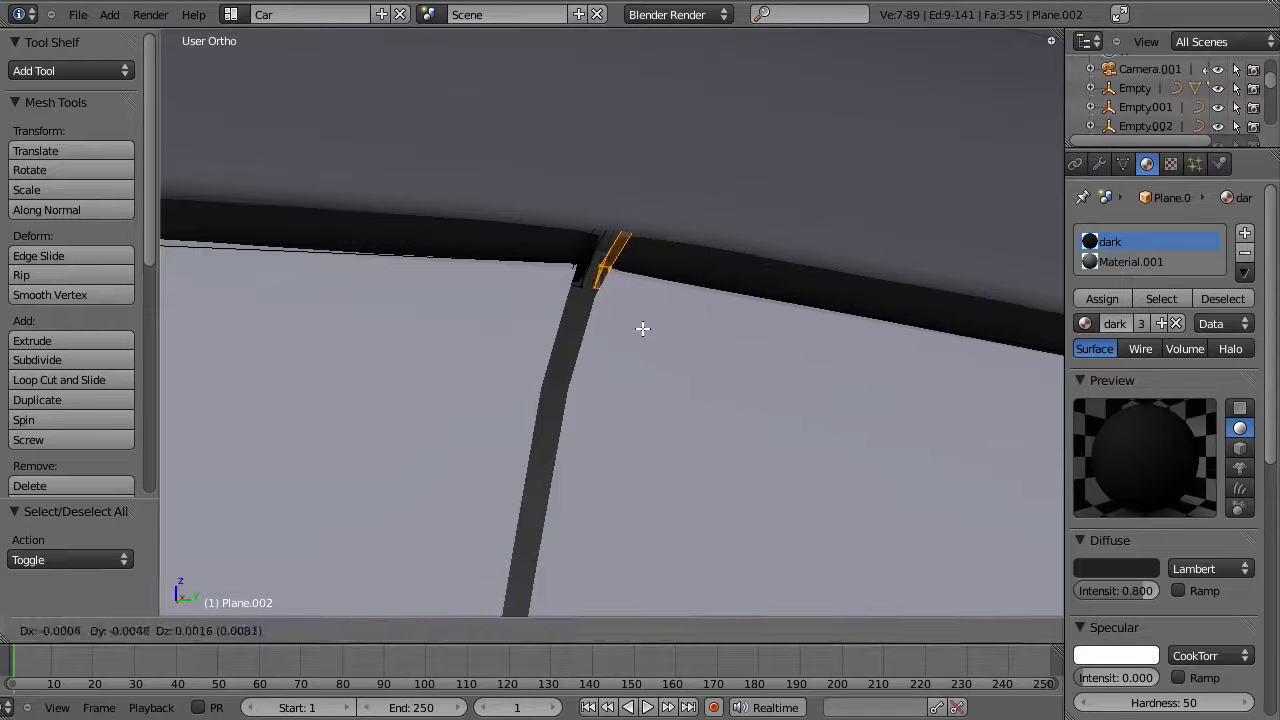
pyautogui.click(638, 332)
pyautogui.press('a')
pyautogui.press('Tab')
pyautogui.scroll(-11, 608, 401)
pyautogui.press('a')
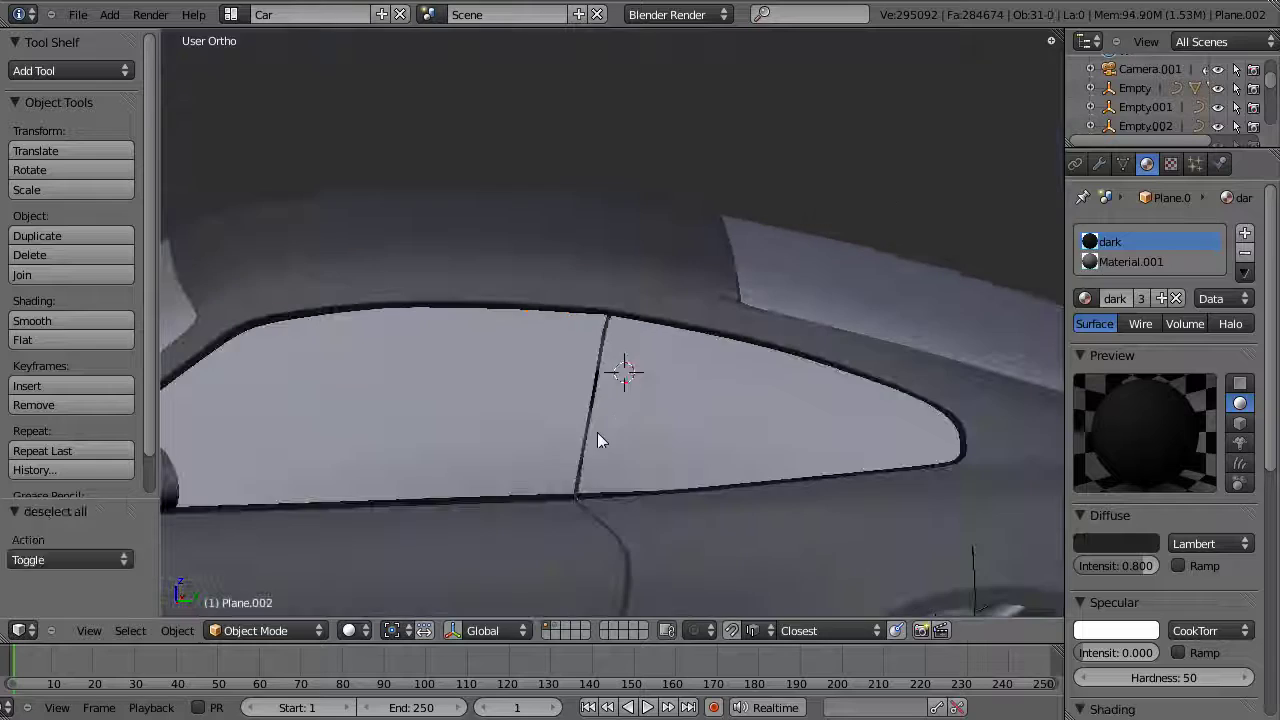
# Step: Open the side window glass for editing and move the rear pane's front edge strip along Y to narrow the gap
pyautogui.rightClick(597, 431)
pyautogui.press('Tab')
pyautogui.scroll(5, 637, 456)
pyautogui.press('z')
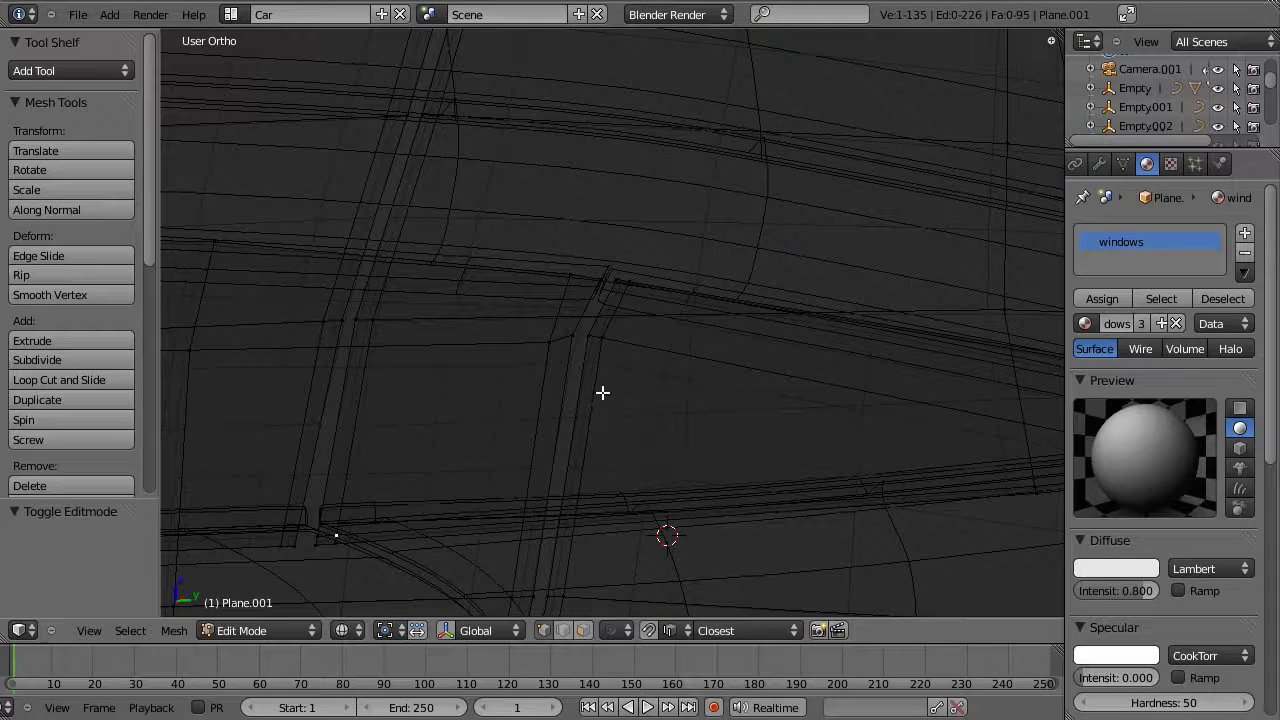
pyautogui.keyDown('alt'); pyautogui.rightClick(565, 382); pyautogui.keyUp('alt')
pyautogui.press('z')
pyautogui.press('KP_3')
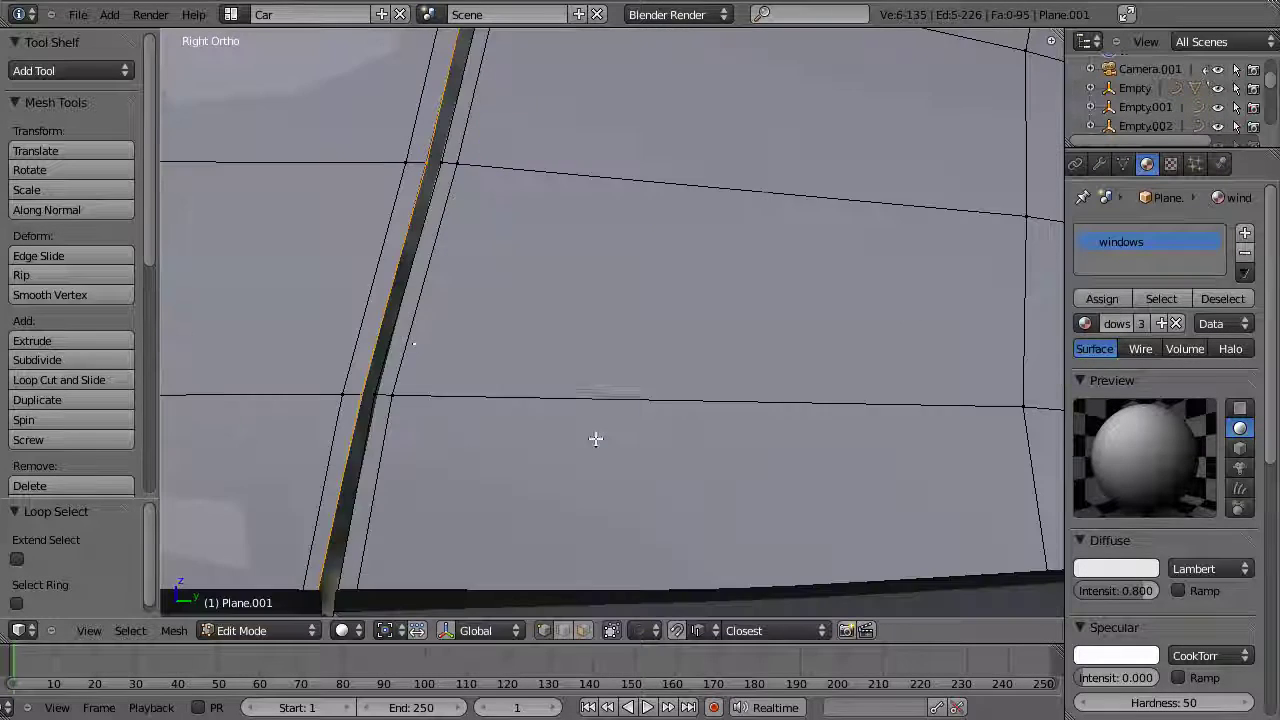
pyautogui.moveTo(419, 343); pyautogui.dragTo(556, 410, button='middle')
pyautogui.press('z')
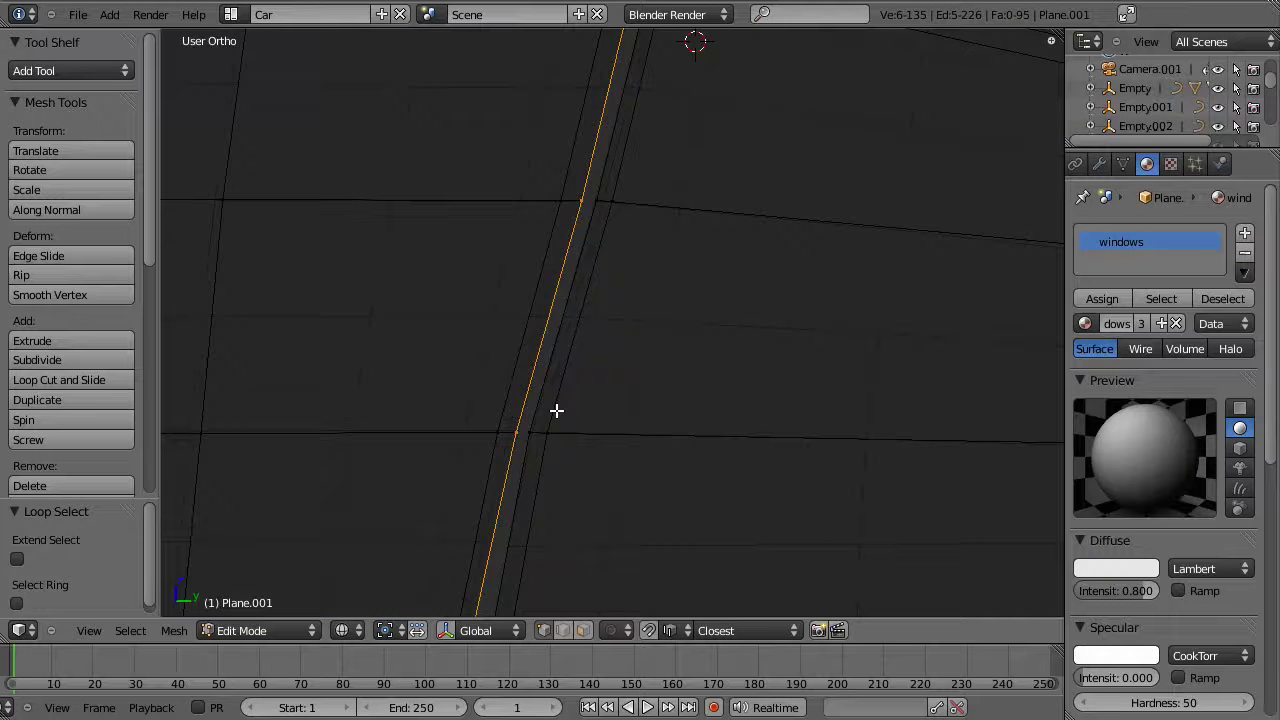
pyautogui.keyDown('alt'); pyautogui.keyDown('shift'); pyautogui.rightClick(554, 394); pyautogui.keyUp('shift'); pyautogui.keyUp('alt')
pyautogui.press('g')
pyautogui.press('y')
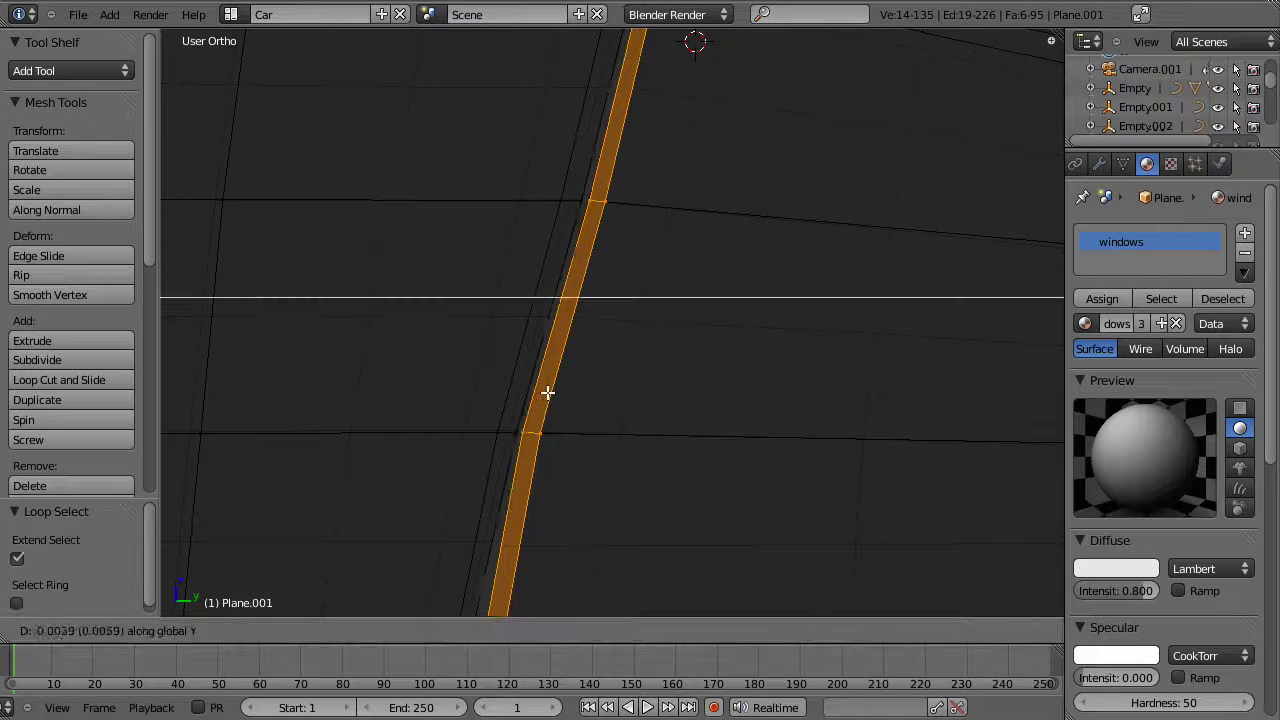
pyautogui.click(547, 392)
# Step: Extrude the two pane edges facing the gap slightly inward along X and finish editing the glass
pyautogui.press('a')
pyautogui.moveTo(658, 245); pyautogui.dragTo(713, 461, button='middle')
pyautogui.press('z')
pyautogui.press('e')
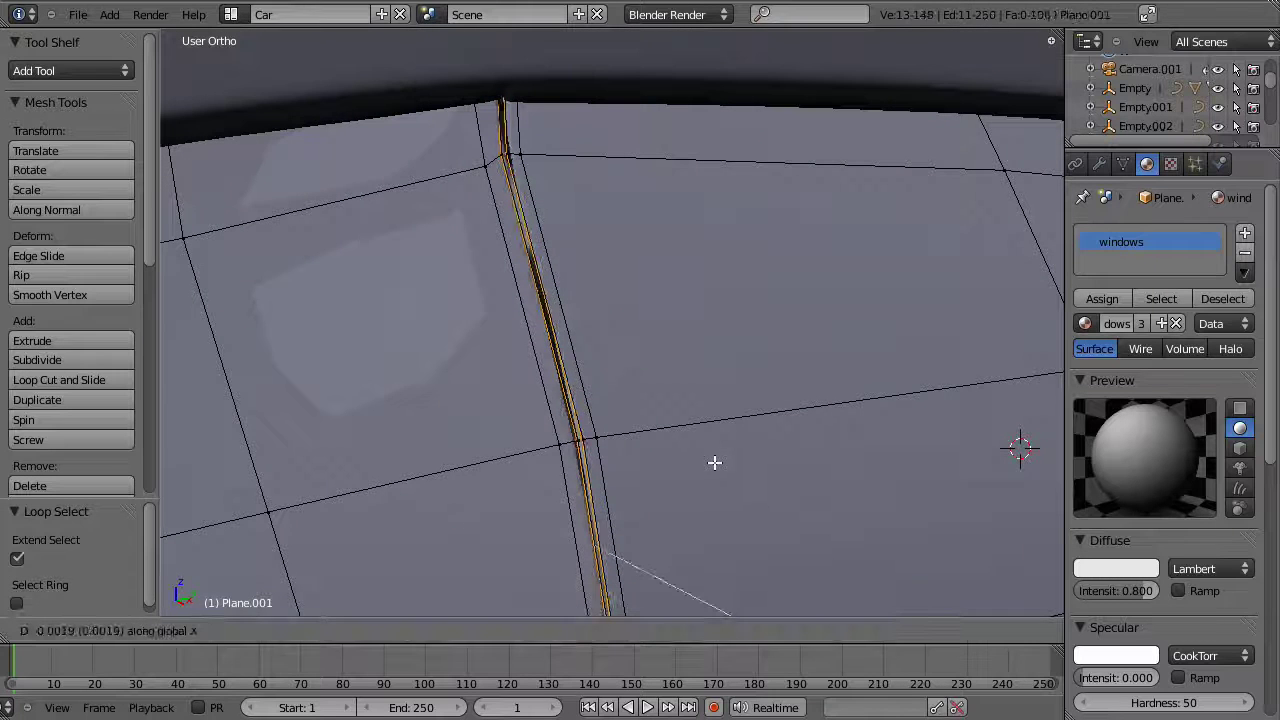
pyautogui.click(705, 447)
pyautogui.moveTo(703, 443); pyautogui.dragTo(763, 378, button='middle')
pyautogui.press('a')
pyautogui.press('Tab')
pyautogui.scroll(-7, 627, 330)
pyautogui.press('a')
pyautogui.scroll(3, 758, 384)
pyautogui.keyDown('shift'); pyautogui.moveTo(721, 417); pyautogui.dragTo(695, 345, button='middle'); pyautogui.keyUp('shift')
pyautogui.scroll(3, 719, 412)
pyautogui.rightClick(728, 430)
pyautogui.scroll(4, 730, 455)
pyautogui.press('Tab')
pyautogui.press('Tab')
# Step: Open the window trim for editing, move the rear trim's end at the lower gap along Y toward the front trim, and finish editing
pyautogui.rightClick(781, 478)
pyautogui.press('Tab')
pyautogui.press('z')
pyautogui.press('a')
pyautogui.press('a')
pyautogui.press('b')
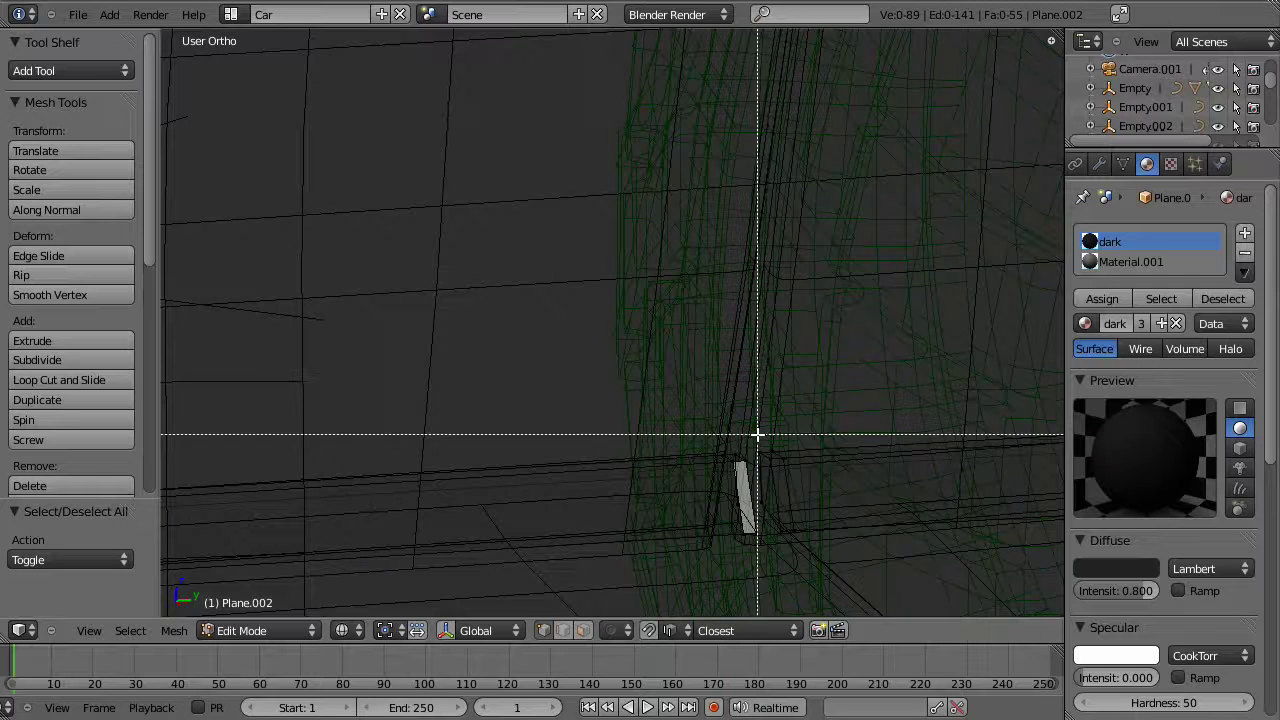
pyautogui.press('z')
pyautogui.press('g')
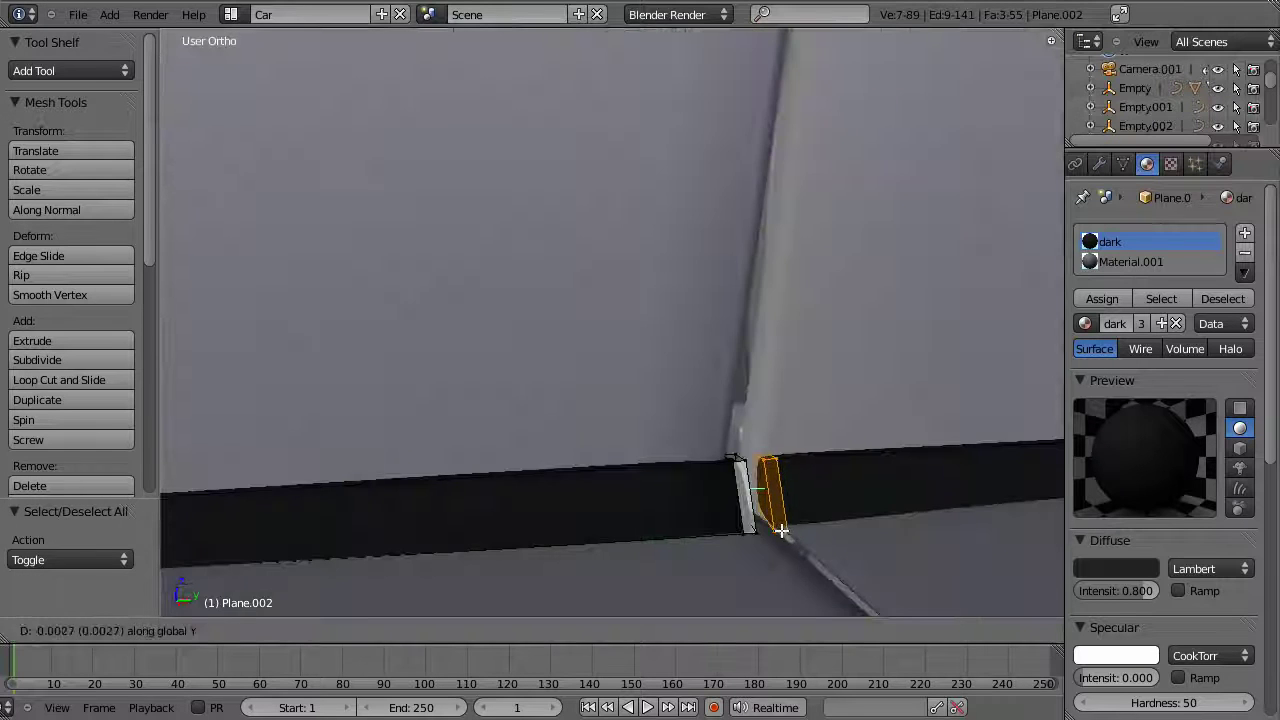
pyautogui.click(769, 527)
pyautogui.moveTo(769, 527); pyautogui.dragTo(691, 505, button='middle')
pyautogui.press('Tab')
# Step: Open the body for editing, move its faces around the door gap beneath the trim -0.006 along Y, and finish editing
pyautogui.rightClick(766, 575)
pyautogui.press('Tab')
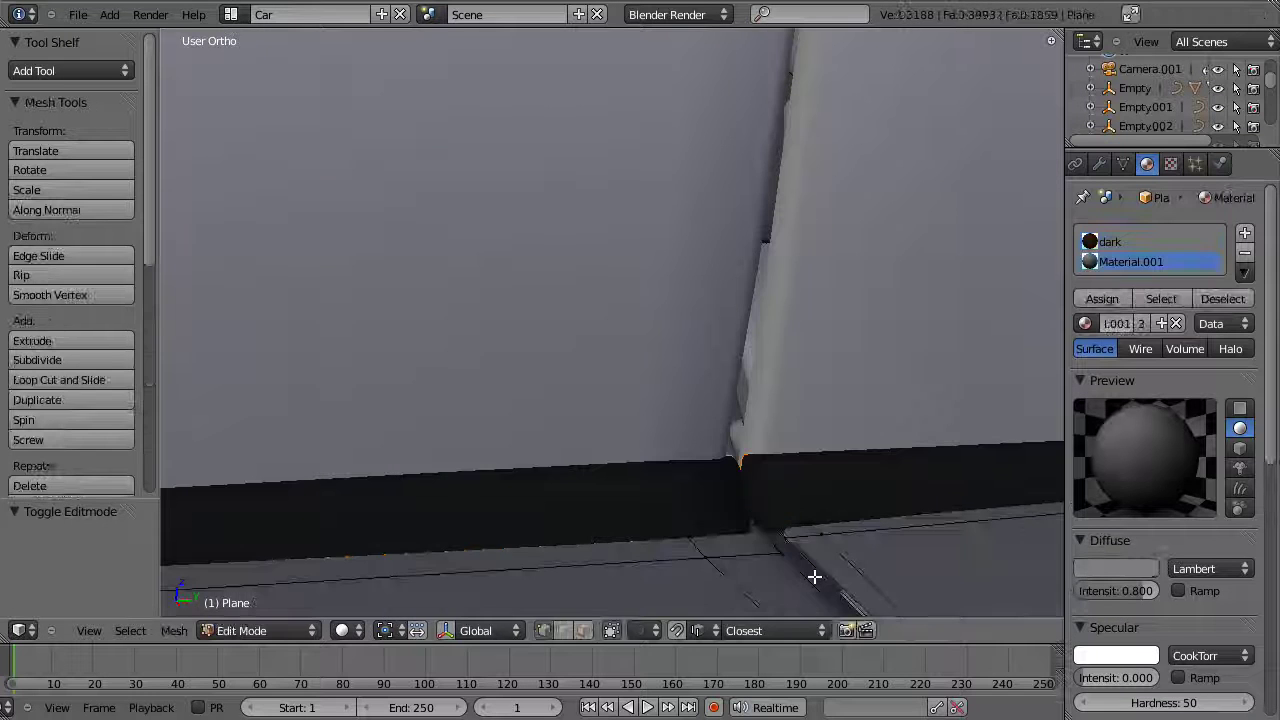
pyautogui.press('z')
pyautogui.press('b')
pyautogui.moveTo(844, 605); pyautogui.dragTo(844, 605)
pyautogui.press('z')
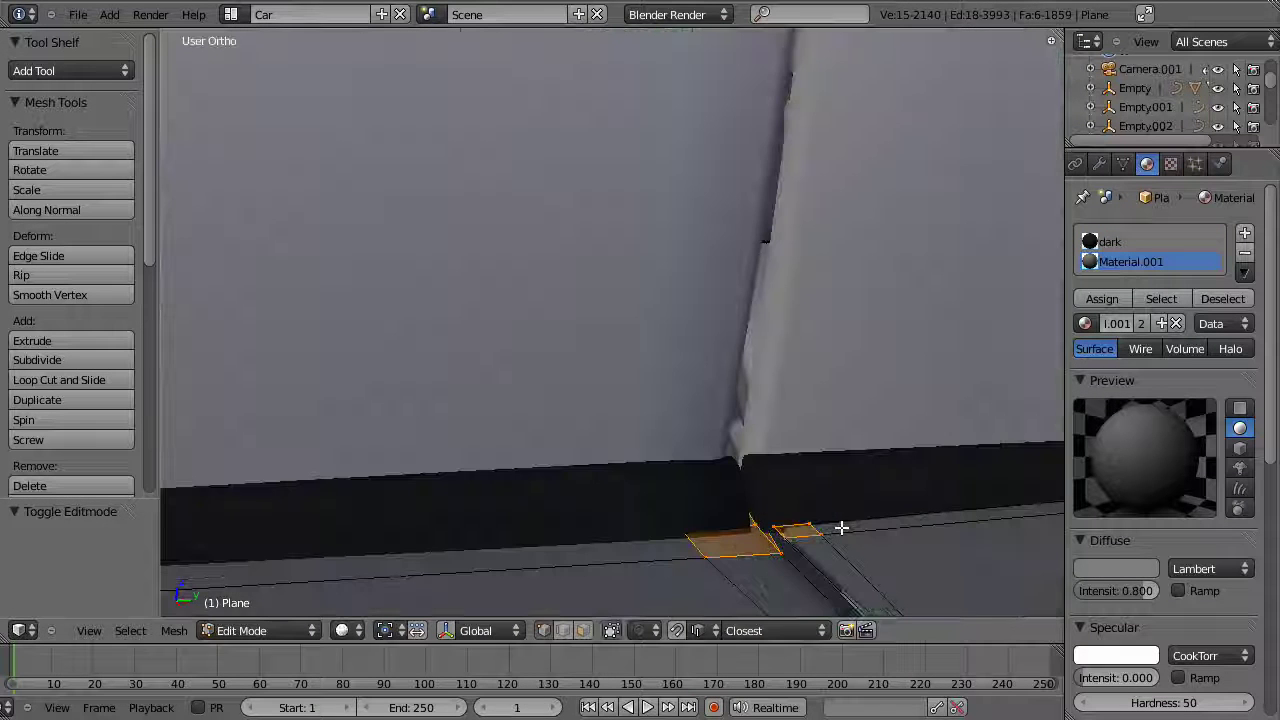
pyautogui.press('g')
pyautogui.press('y')
pyautogui.click(826, 527)
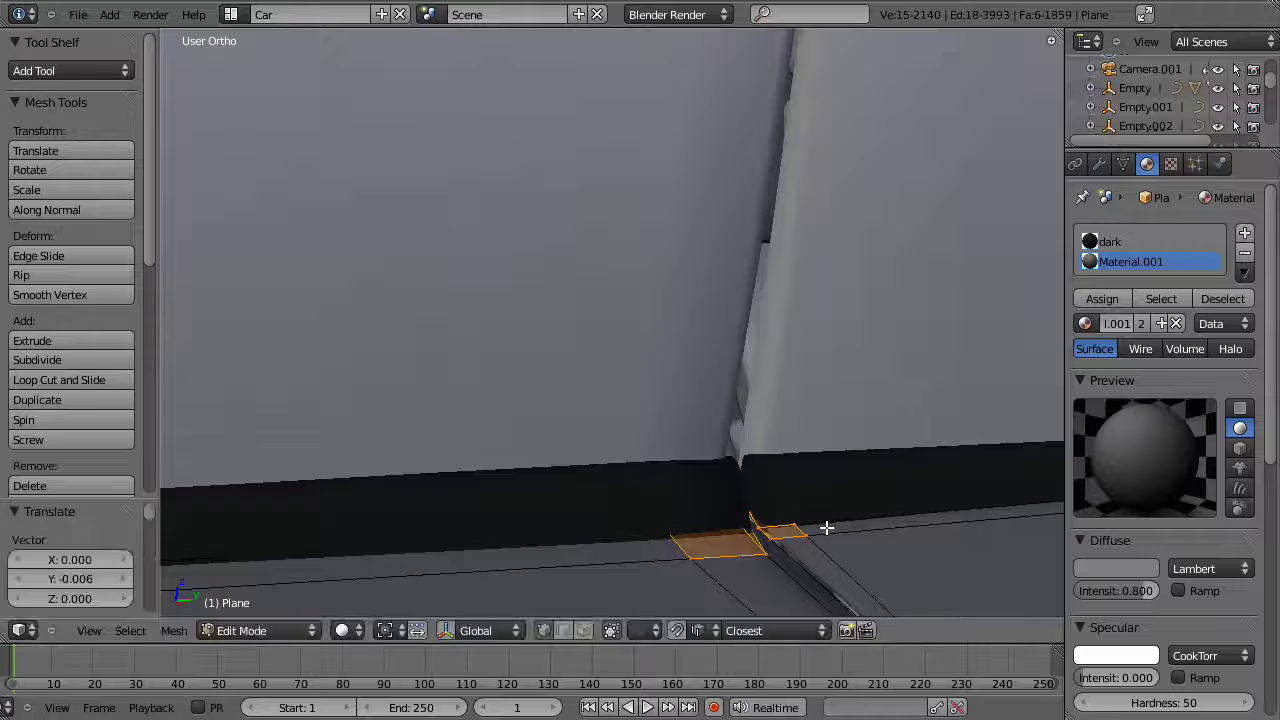
pyautogui.scroll(-4, 806, 512)
pyautogui.press('a')
pyautogui.press('Tab')
pyautogui.scroll(-3, 740, 420)
pyautogui.press('a')
pyautogui.scroll(-5, 714, 370)
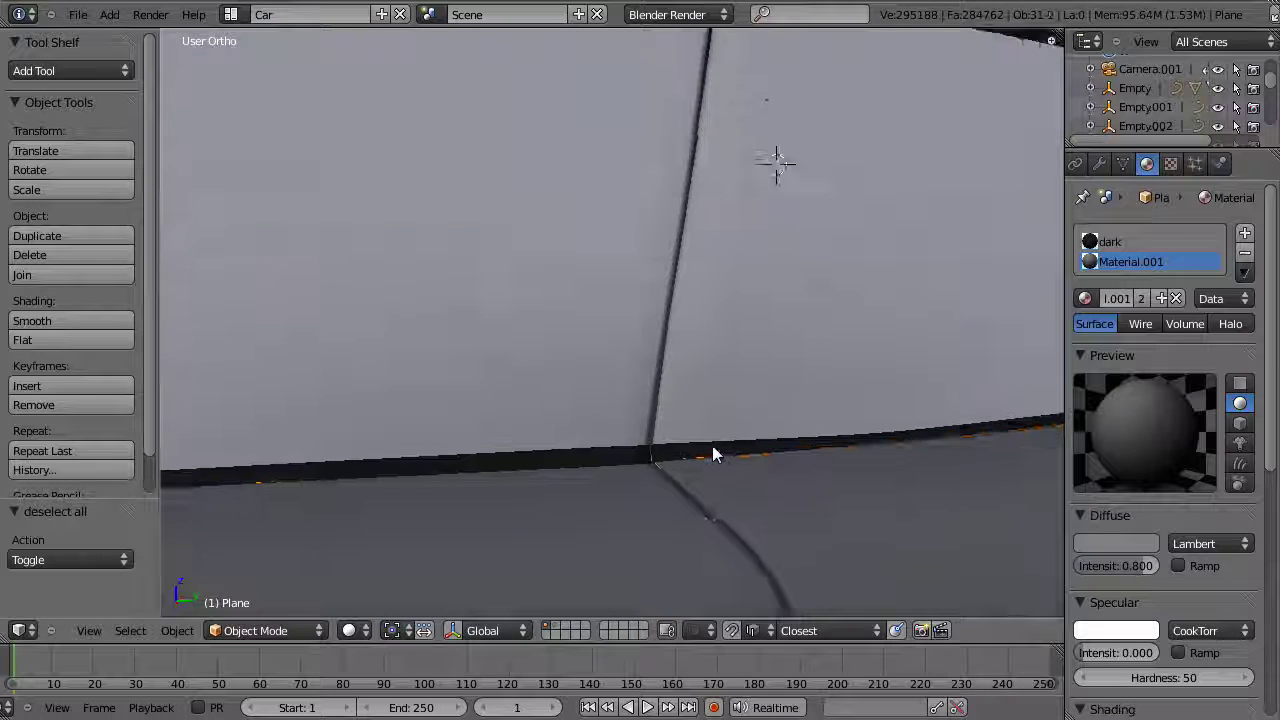
# Step: Edge-slide the edge loop along the door's rear edge by a factor of 0.312 toward the door gap
pyautogui.scroll(5, 617, 506)
pyautogui.press('KP_3')
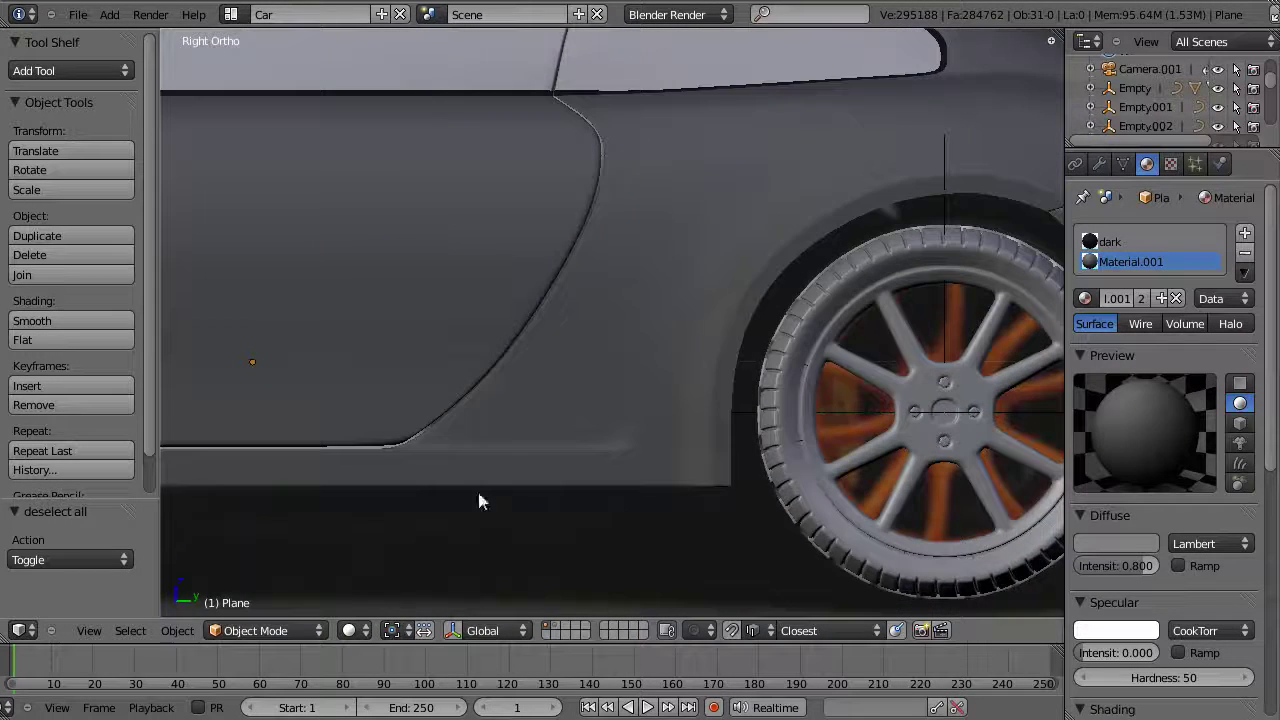
pyautogui.keyDown('shift'); pyautogui.moveTo(602, 212); pyautogui.dragTo(651, 309, button='middle'); pyautogui.keyUp('shift')
pyautogui.scroll(4, 655, 305)
pyautogui.press('Tab')
pyautogui.keyDown('shift'); pyautogui.moveTo(699, 219); pyautogui.dragTo(702, 259, button='middle'); pyautogui.keyUp('shift')
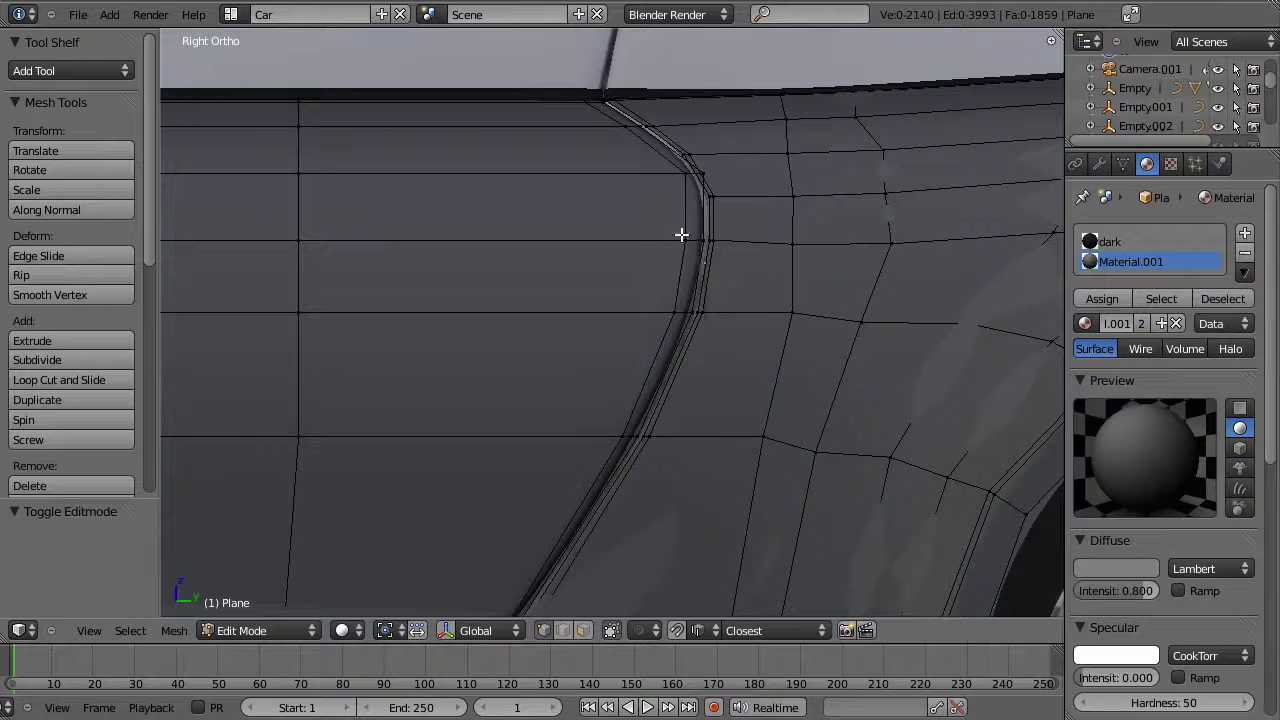
pyautogui.hotkey('ctrl', 'e')
pyautogui.click(677, 242)
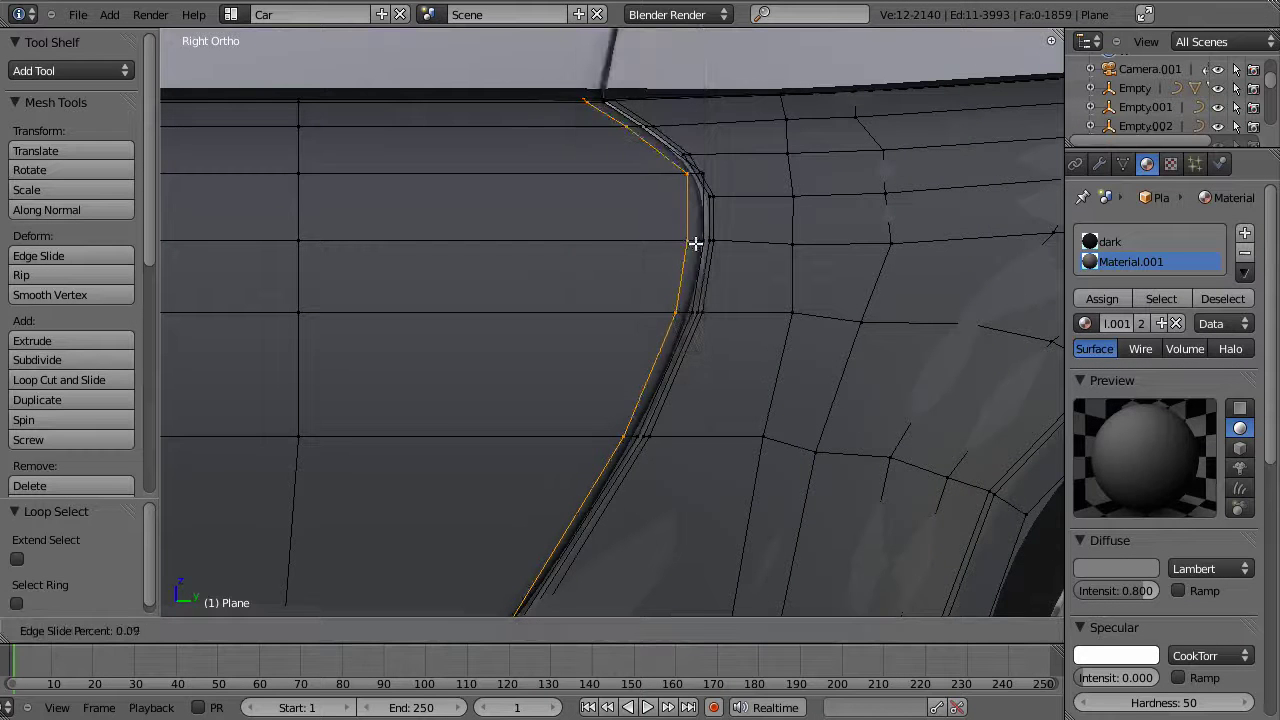
pyautogui.click(719, 245)
pyautogui.keyDown('shift'); pyautogui.moveTo(708, 233); pyautogui.dragTo(703, 286, button='middle'); pyautogui.keyUp('shift')
# Step: Select the narrow body face behind the door gap at its rearmost bulge and move it along Y toward the door
pyautogui.scroll(5, 706, 284)
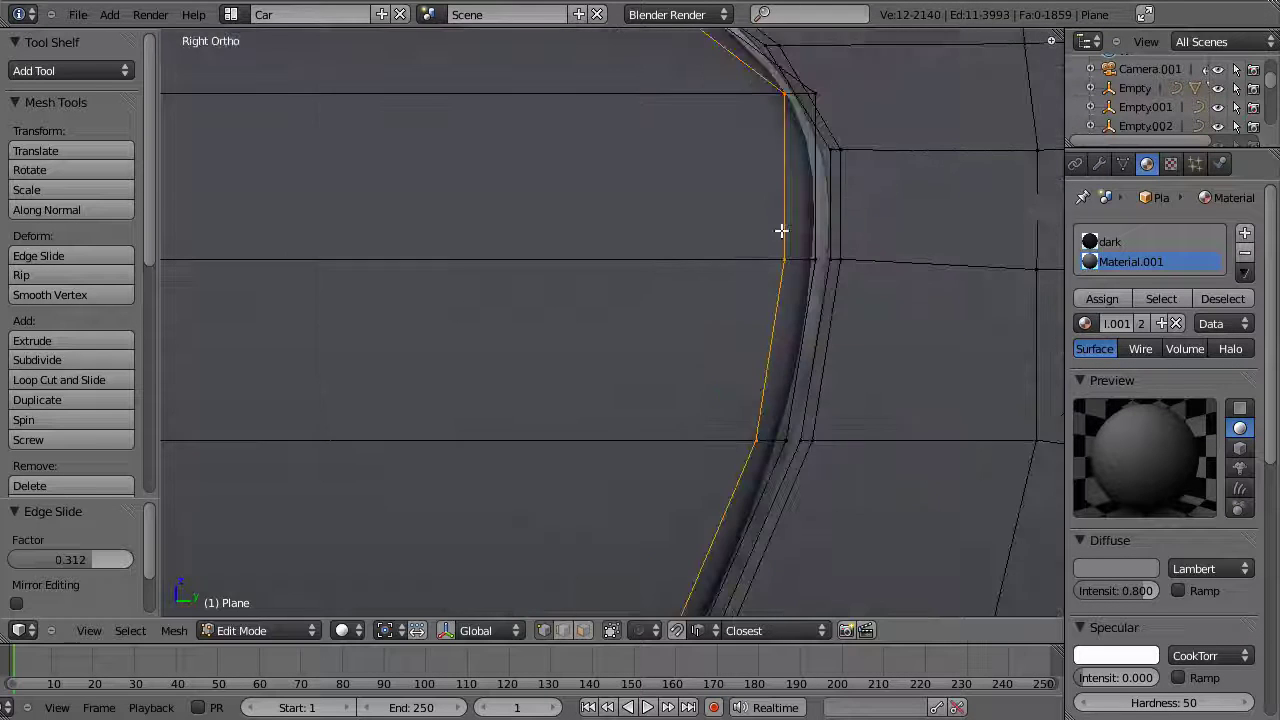
pyautogui.keyDown('shift'); pyautogui.moveTo(782, 230); pyautogui.dragTo(735, 348, button='middle'); pyautogui.keyUp('shift')
pyautogui.scroll(2, 742, 348)
pyautogui.press('a')
pyautogui.press('z')
pyautogui.rightClick(839, 292)
pyautogui.press('z')
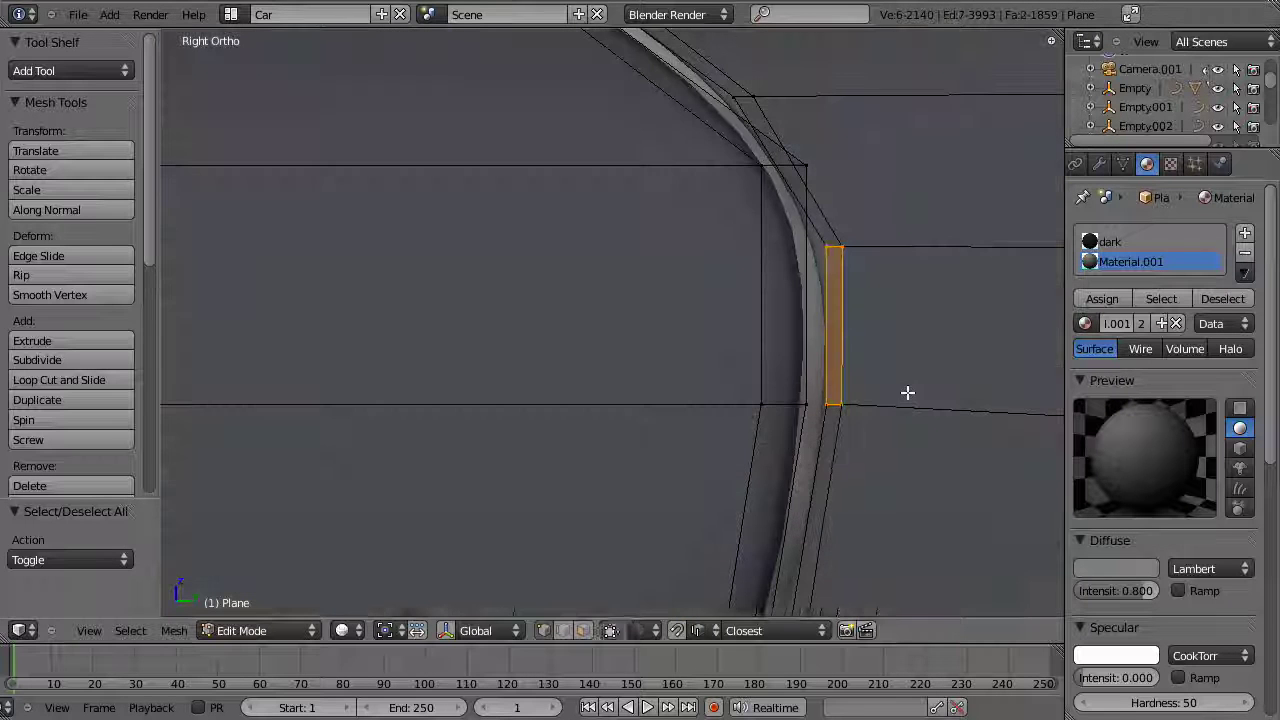
pyautogui.press('g')
pyautogui.press('y')
pyautogui.click(892, 382)
pyautogui.press('a')
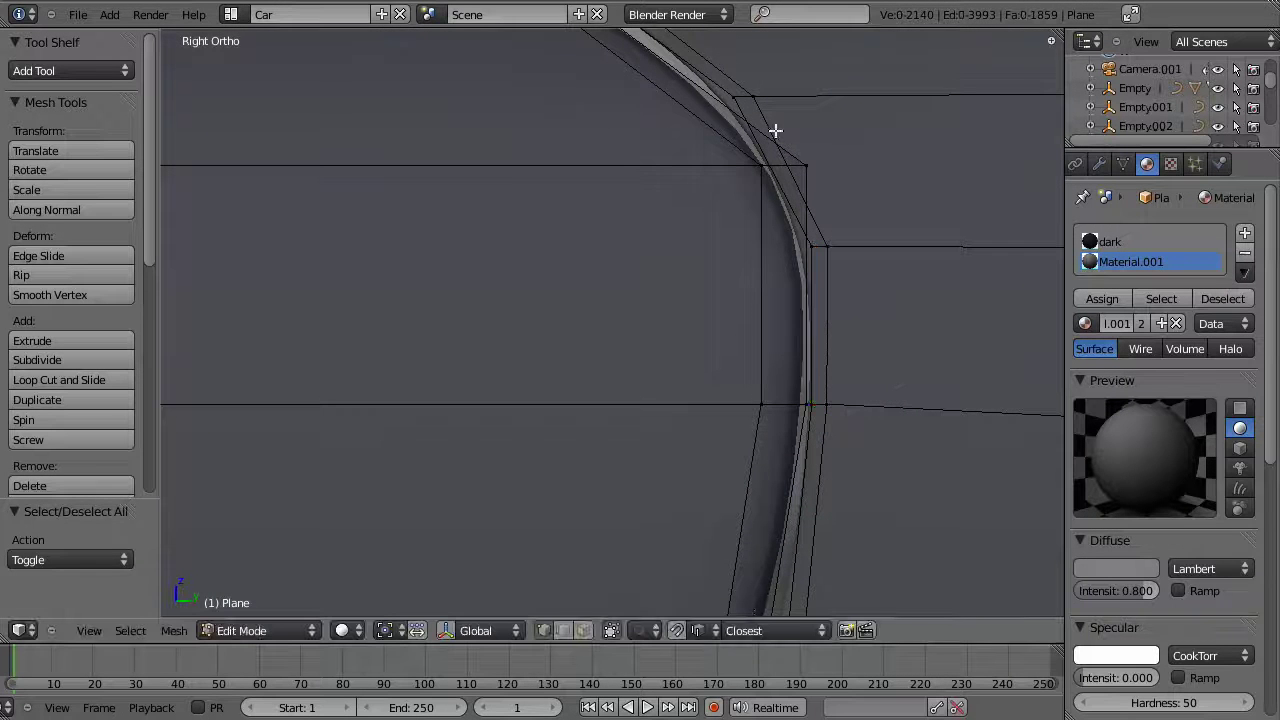
# Step: Move the body edge just above the gap's rearmost bulge about -0.01 along Y toward the door
pyautogui.press('z')
pyautogui.press('z')
pyautogui.press('g')
pyautogui.press('y')
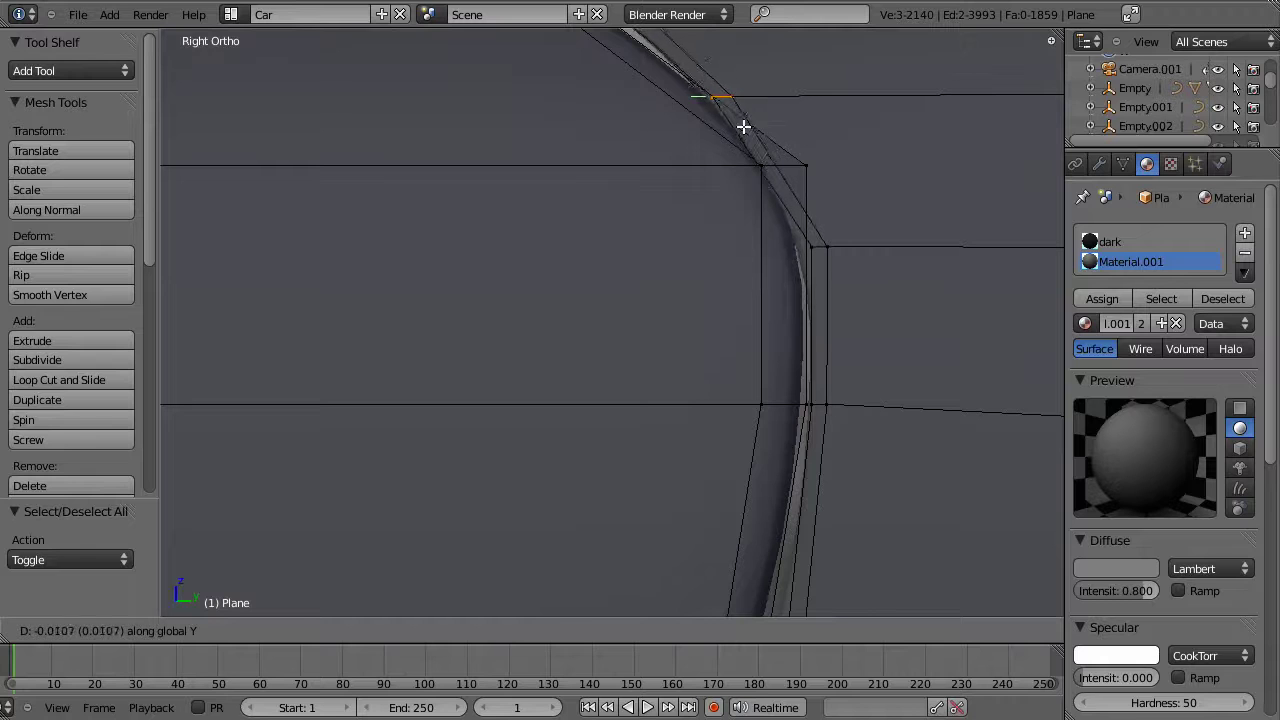
pyautogui.click(748, 129)
pyautogui.keyDown('shift'); pyautogui.moveTo(750, 129); pyautogui.dragTo(786, 337, button='middle'); pyautogui.keyUp('shift')
# Step: Select the body faces at the upper end of the door gap and move them about -0.003 along Y
pyautogui.press('a')
pyautogui.press('z')
pyautogui.press('b')
pyautogui.moveTo(626, 177); pyautogui.dragTo(685, 228)
pyautogui.press('z')
pyautogui.press('z')
pyautogui.press('b')
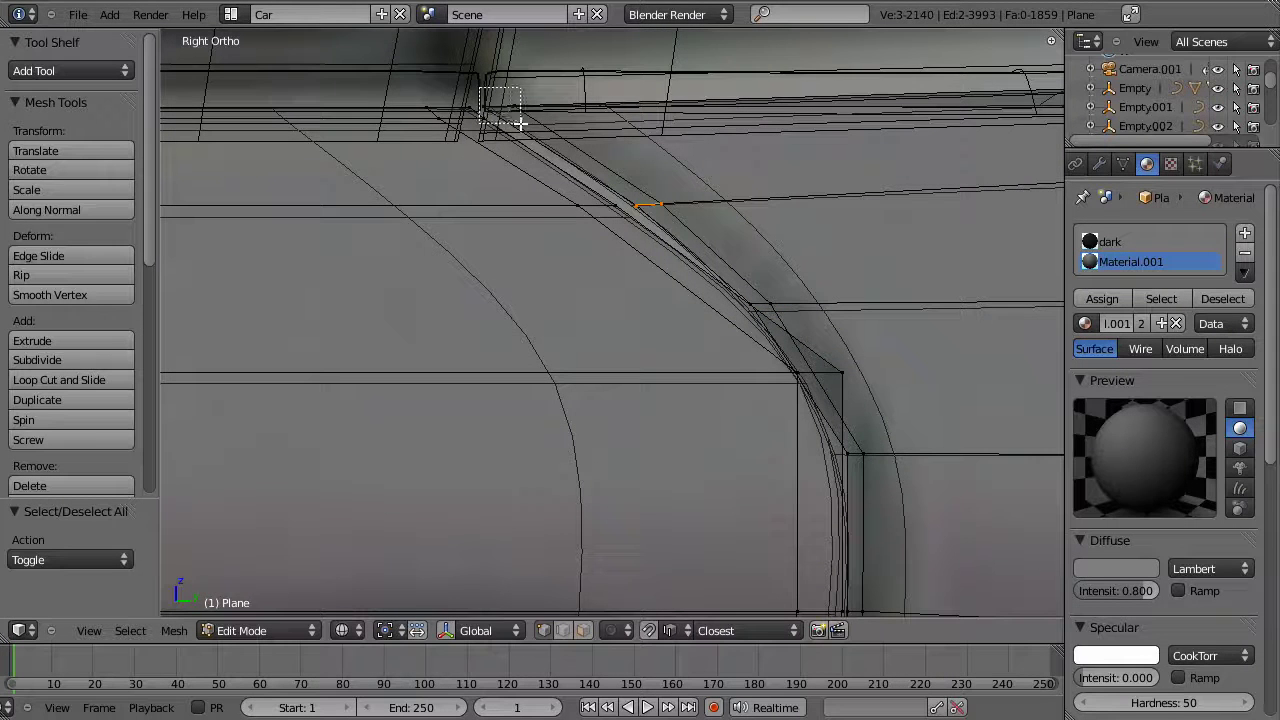
pyautogui.press('z')
pyautogui.press('g')
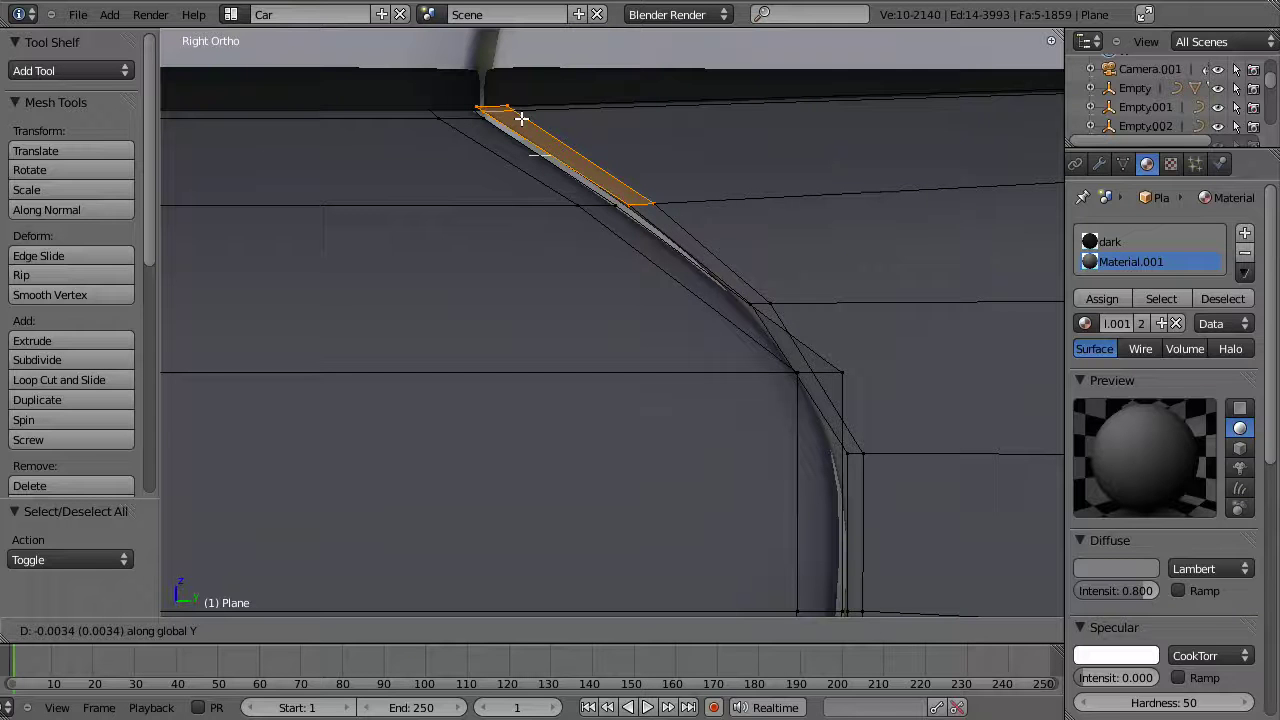
pyautogui.click(521, 121)
# Step: Select the short body edge behind the gap below its rearmost bulge and move it -0.007 along Y
pyautogui.scroll(-5, 729, 430)
pyautogui.keyDown('shift'); pyautogui.moveTo(729, 452); pyautogui.dragTo(694, 226, button='middle'); pyautogui.keyUp('shift')
pyautogui.scroll(5, 780, 298)
pyautogui.press('z')
pyautogui.press('a')
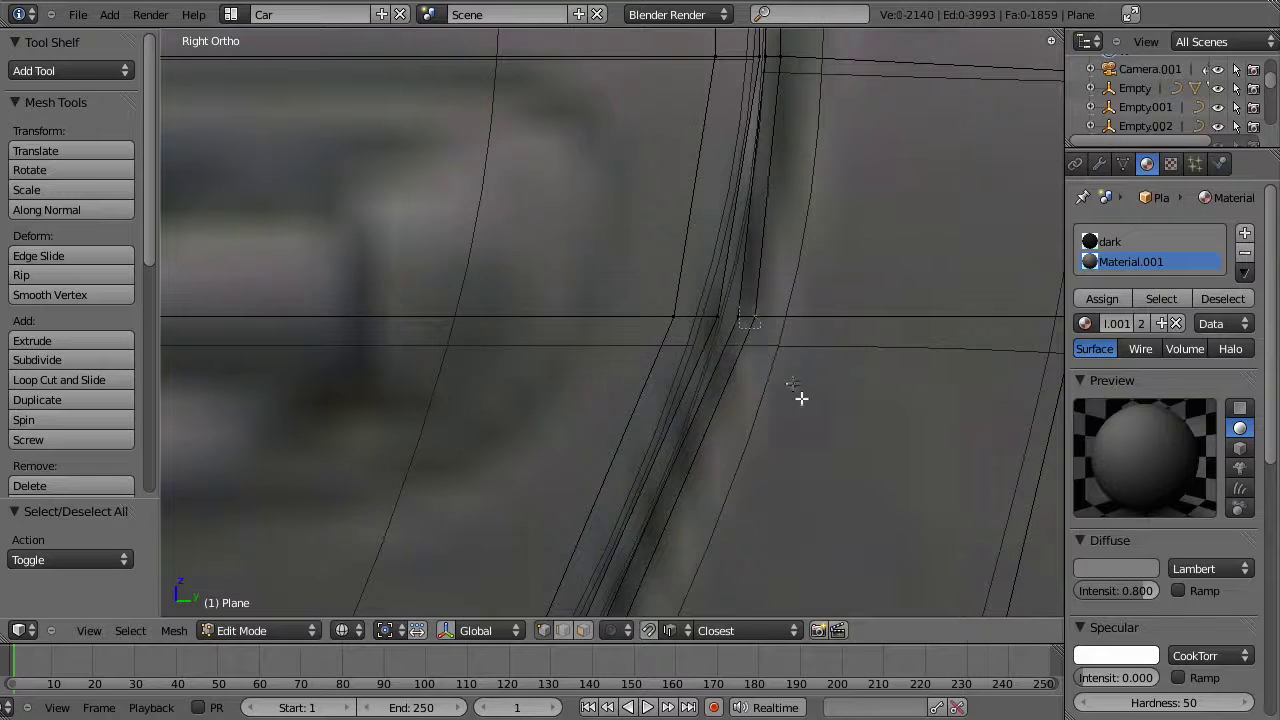
pyautogui.rightClick(746, 320)
pyautogui.press('b')
pyautogui.moveTo(727, 295); pyautogui.dragTo(794, 398)
pyautogui.press('g')
pyautogui.press('y')
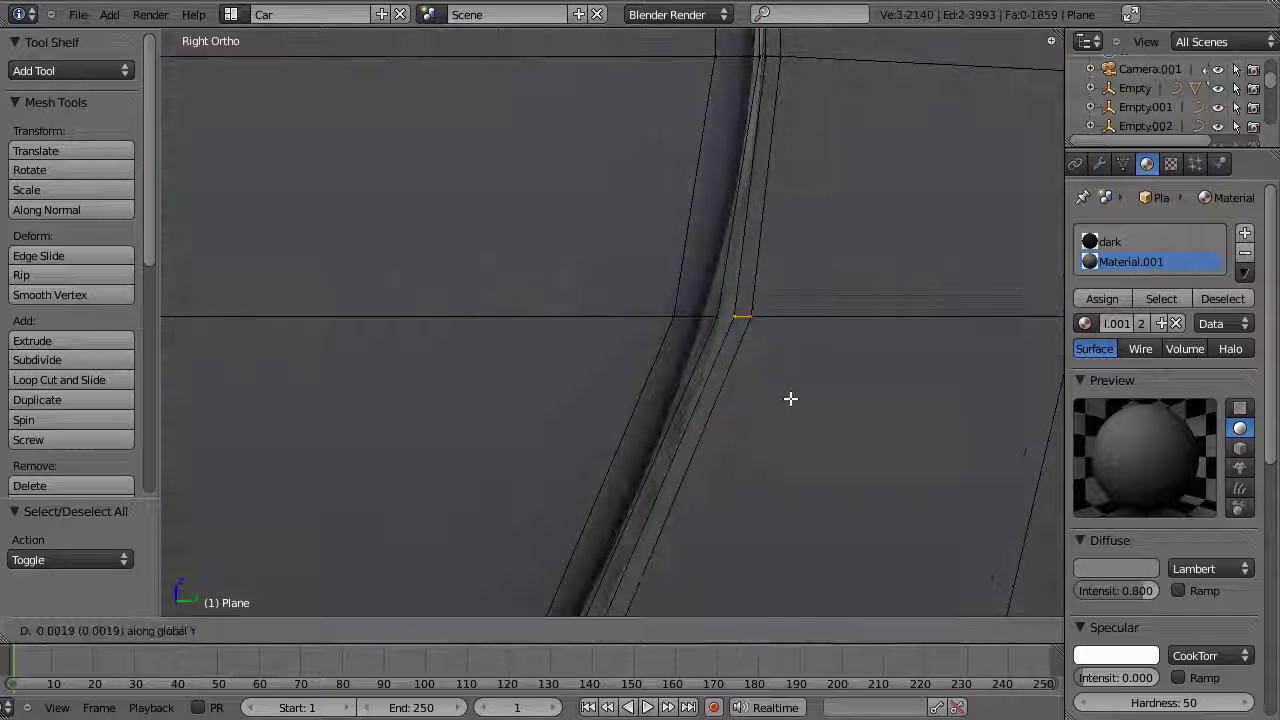
pyautogui.click(779, 396)
# Step: Select the next lower short body edge behind the door gap and move it -0.008 along Y
pyautogui.scroll(-4, 780, 396)
pyautogui.keyDown('shift'); pyautogui.moveTo(780, 345); pyautogui.dragTo(789, 257, button='middle'); pyautogui.keyUp('shift')
pyautogui.scroll(4, 789, 257)
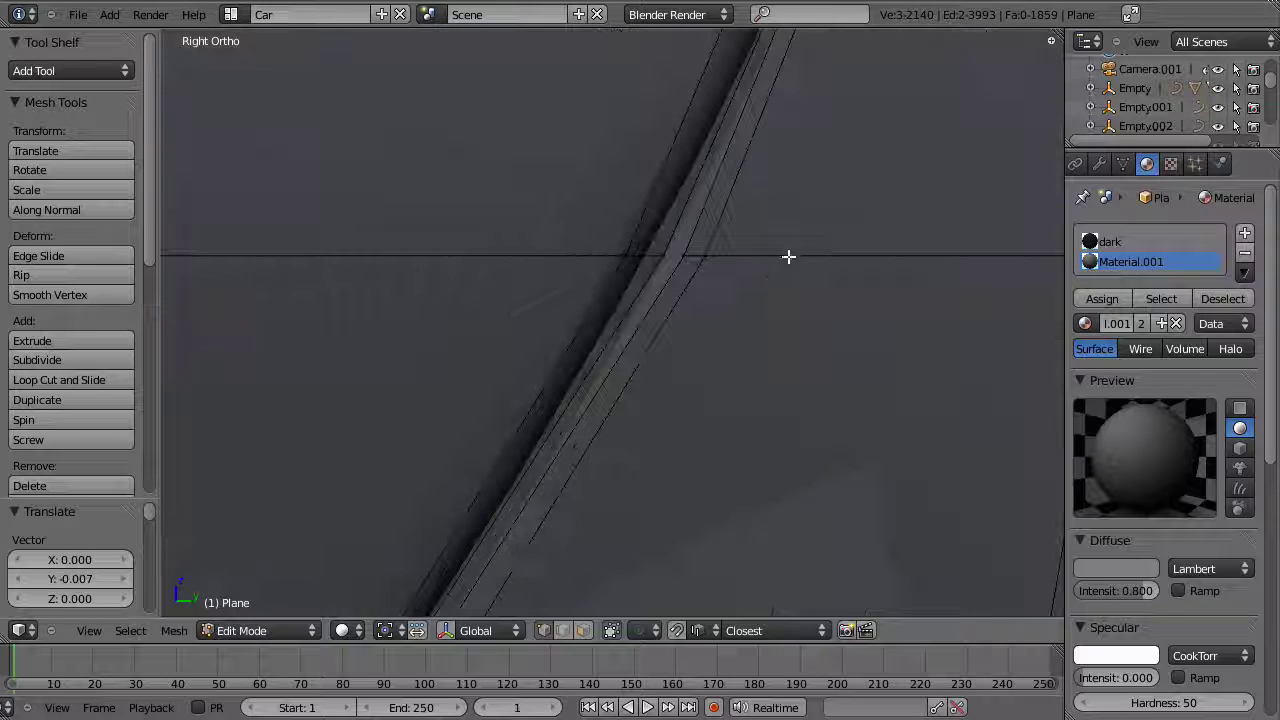
pyautogui.press('z')
pyautogui.press('a')
pyautogui.moveTo(778, 355); pyautogui.dragTo(772, 352)
pyautogui.press('g')
pyautogui.press('y')
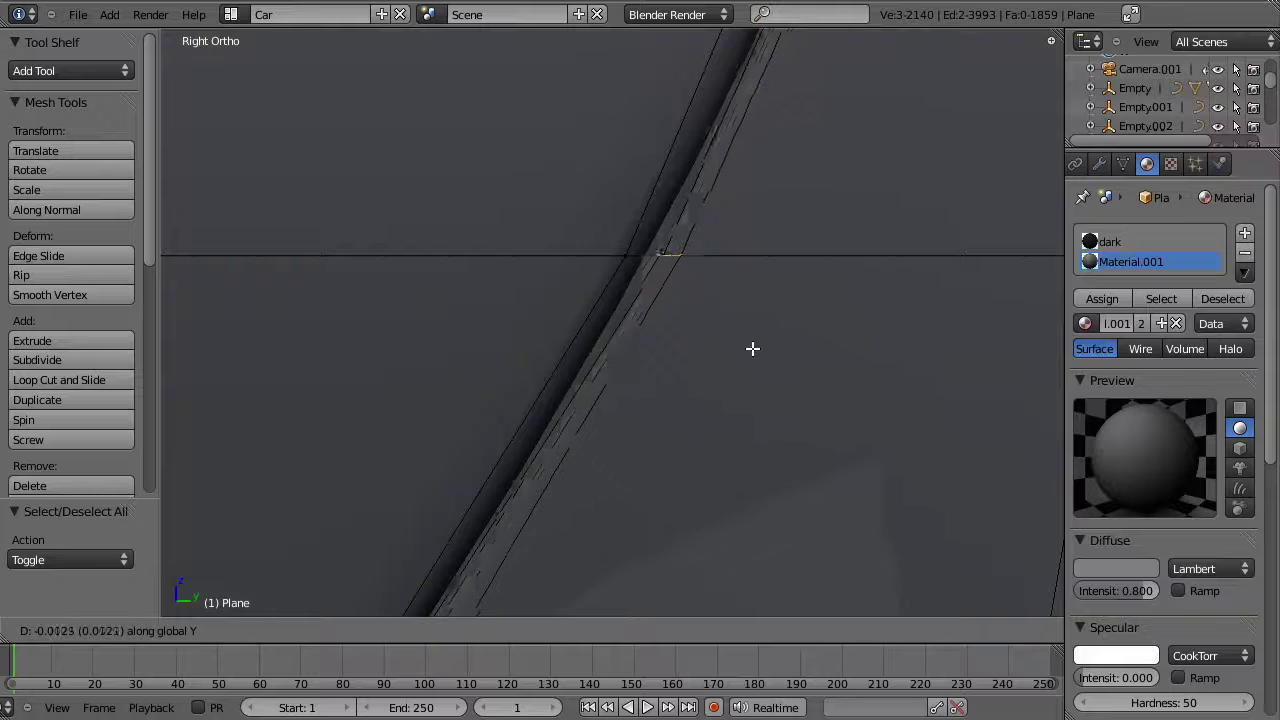
pyautogui.click(759, 361)
# Step: Select the short body edge further down the gap's slanted part and move it -0.006 along Y
pyautogui.keyDown('shift'); pyautogui.moveTo(580, 585); pyautogui.dragTo(755, 318, button='middle'); pyautogui.keyUp('shift')
pyautogui.press('z')
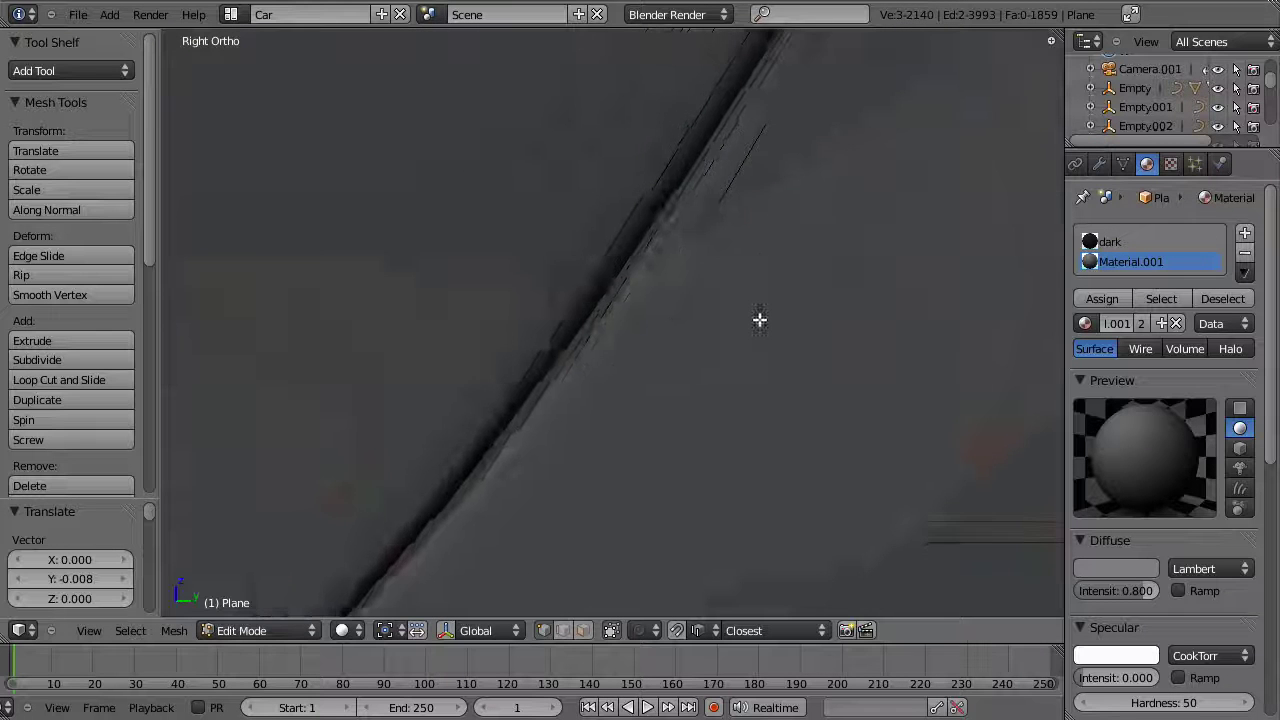
pyautogui.moveTo(471, 519); pyautogui.dragTo(634, 571)
pyautogui.press('z')
pyautogui.press('g')
pyautogui.press('y')
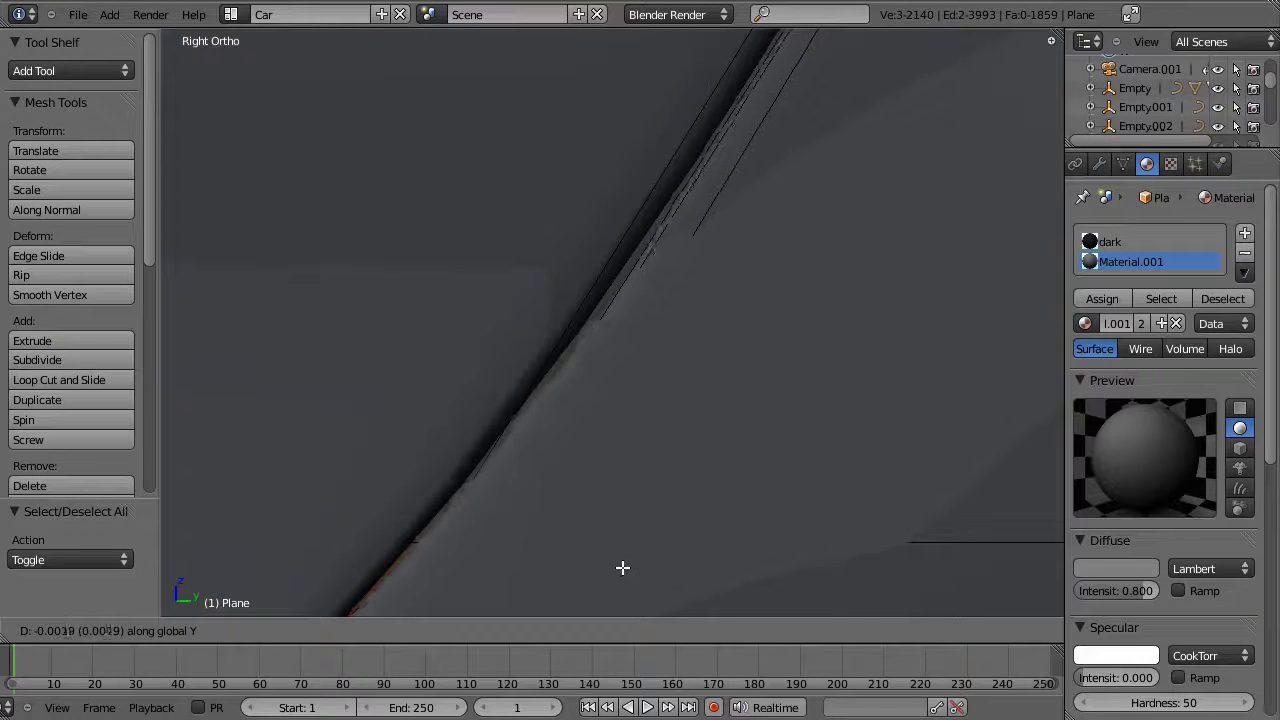
pyautogui.click(606, 553)
# Step: Add a horizontal loop cut low on the body between the door gap and rear wheel arch, slid to about 0.28
pyautogui.scroll(-3, 603, 549)
pyautogui.keyDown('shift'); pyautogui.moveTo(603, 549); pyautogui.dragTo(785, 344, button='middle'); pyautogui.keyUp('shift')
pyautogui.scroll(-2, 785, 344)
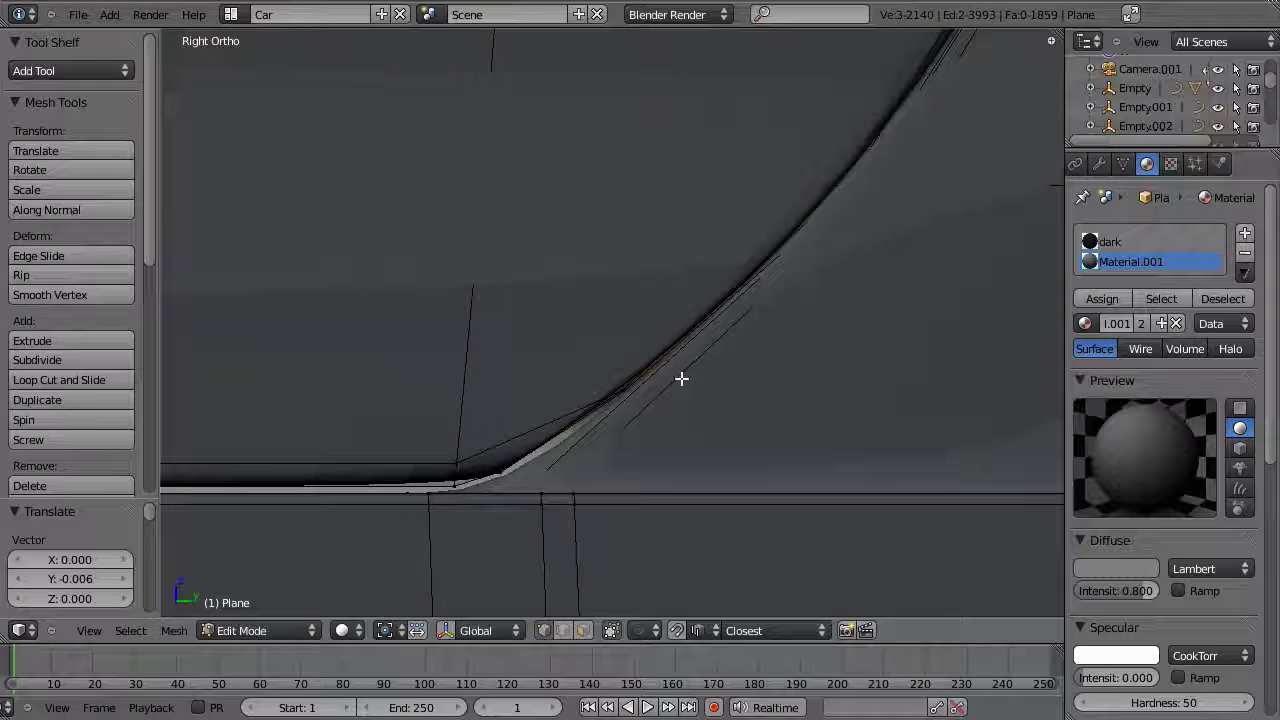
pyautogui.press('Tab')
pyautogui.press('Tab')
pyautogui.scroll(2, 590, 508)
pyautogui.press('z')
pyautogui.keyDown('shift'); pyautogui.moveTo(600, 521); pyautogui.dragTo(631, 423, button='middle'); pyautogui.keyUp('shift')
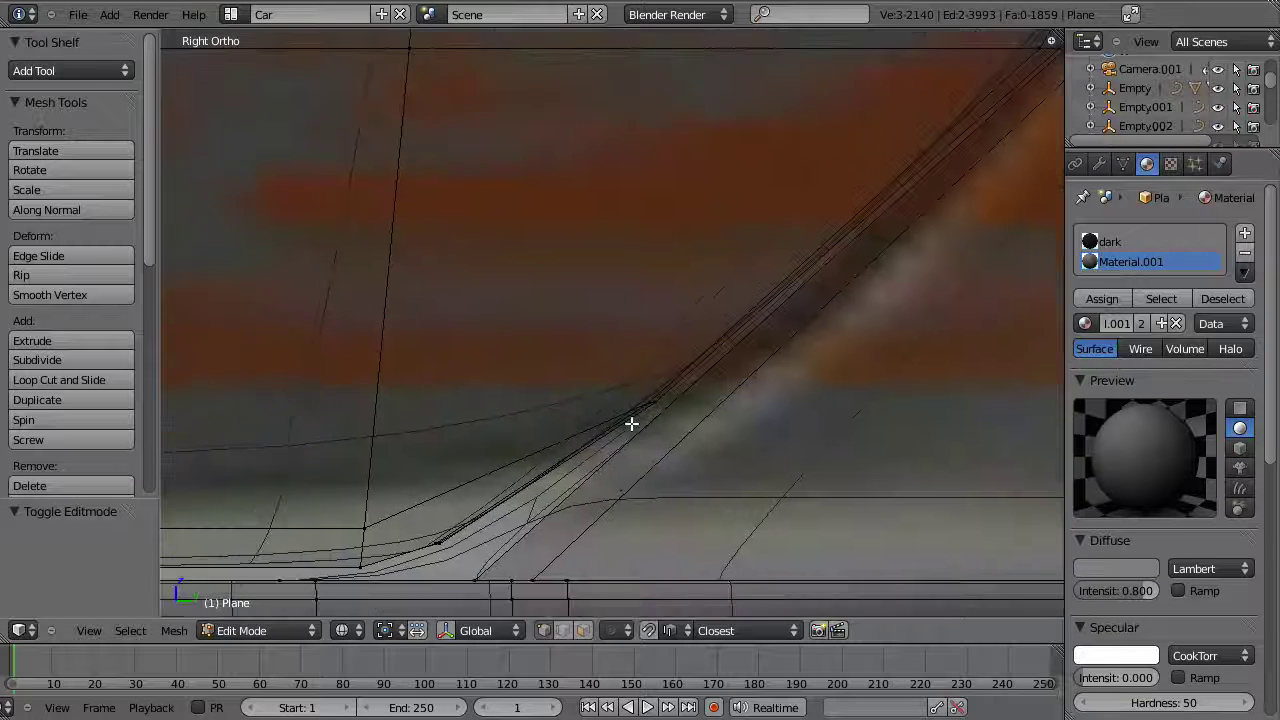
pyautogui.scroll(-5, 635, 424)
pyautogui.keyDown('shift'); pyautogui.moveTo(743, 431); pyautogui.dragTo(437, 505, button='middle'); pyautogui.keyUp('shift')
pyautogui.press('z')
pyautogui.press('z')
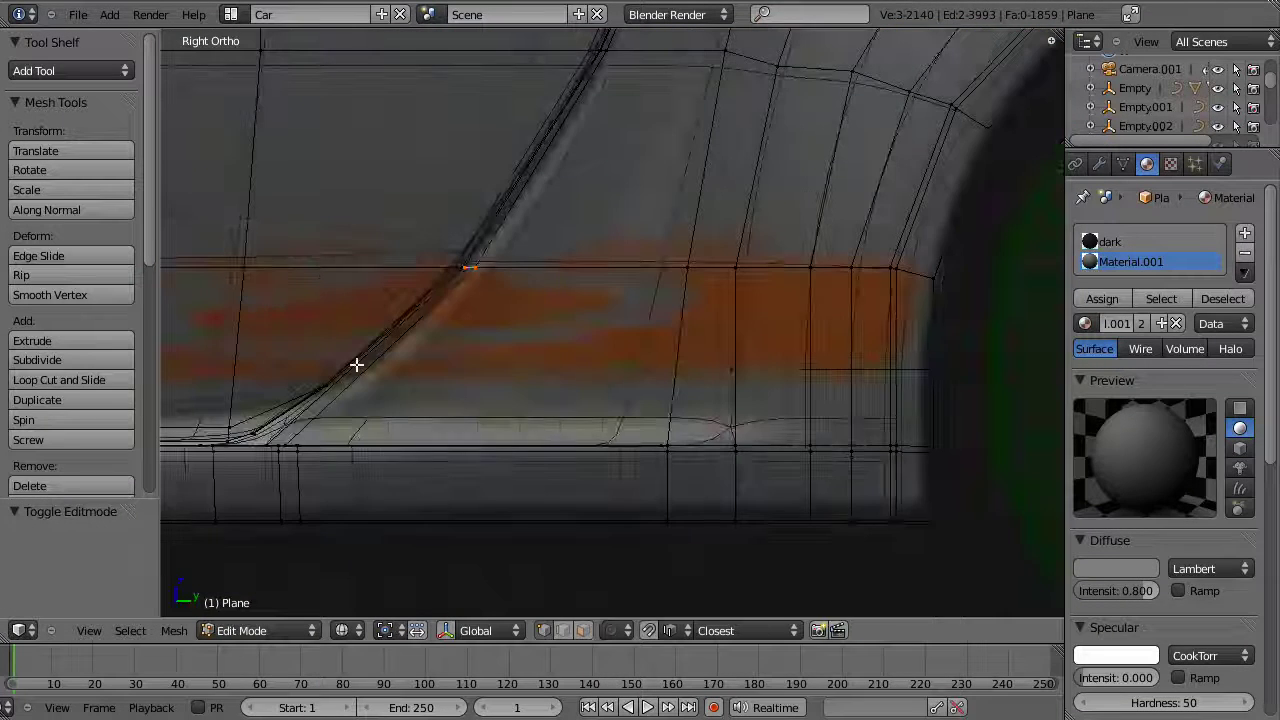
pyautogui.click(417, 329)
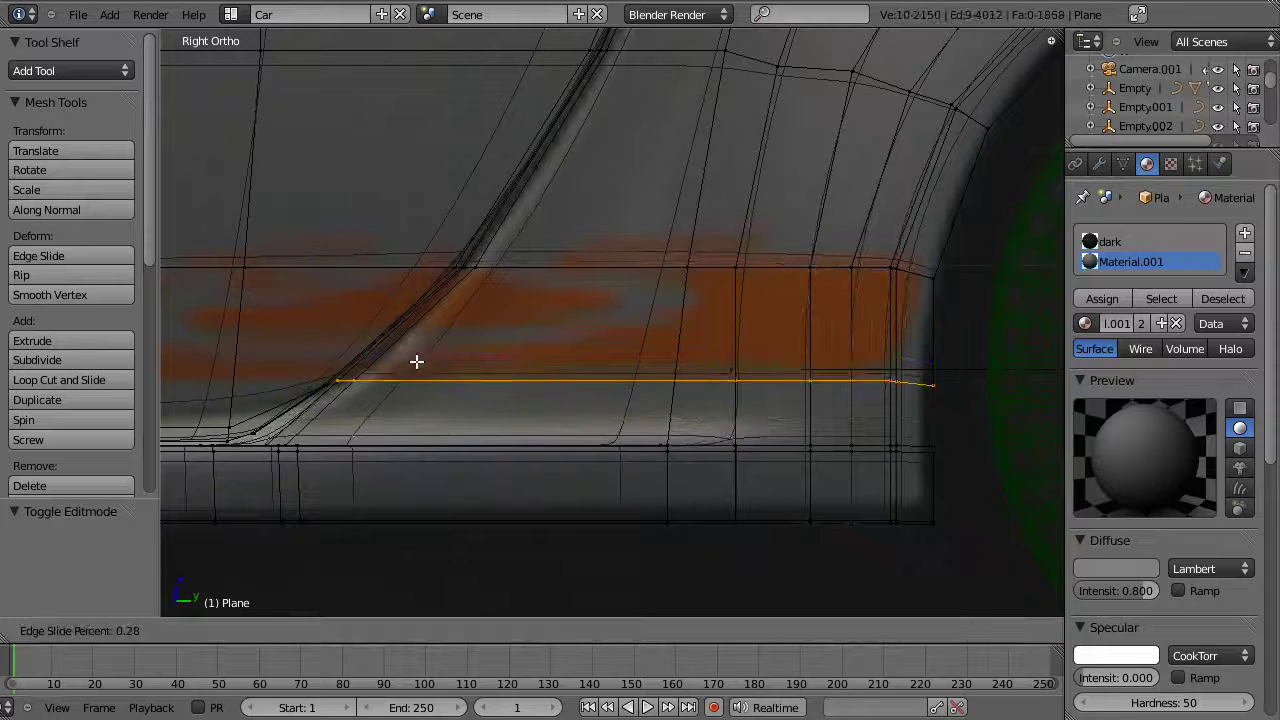
pyautogui.click(419, 364)
# Step: Select the new cut's end at the door gap and move it along Y toward the door
pyautogui.keyDown('shift'); pyautogui.moveTo(331, 426); pyautogui.dragTo(508, 369, button='middle'); pyautogui.keyUp('shift')
pyautogui.scroll(5, 490, 380)
pyautogui.keyDown('shift'); pyautogui.moveTo(385, 379); pyautogui.dragTo(528, 383, button='middle'); pyautogui.keyUp('shift')
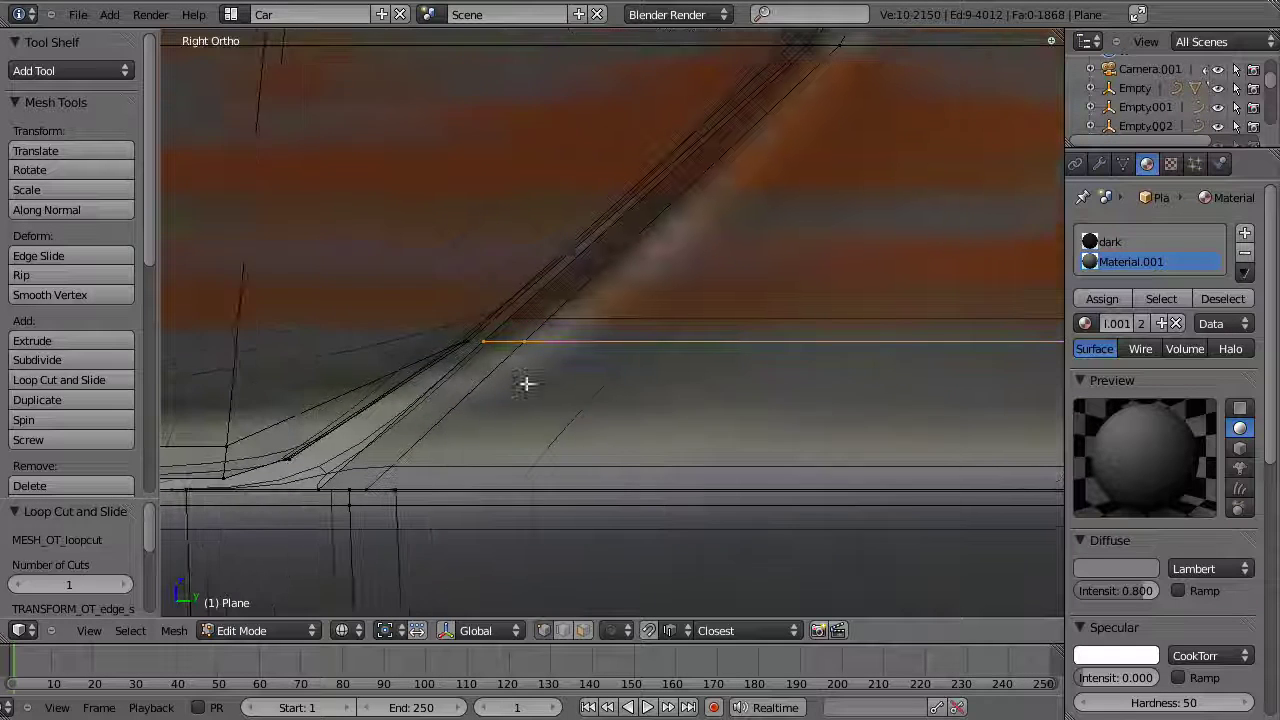
pyautogui.press('a')
pyautogui.press('b')
pyautogui.moveTo(575, 366); pyautogui.dragTo(577, 368)
pyautogui.press('g')
pyautogui.press('y')
pyautogui.click(571, 378)
# Step: Select the narrow side-skirt faces below the door's lower rear corner, move them -0.035 along Y, and finish editing
pyautogui.press('z')
pyautogui.keyDown('shift'); pyautogui.moveTo(514, 438); pyautogui.dragTo(710, 387, button='middle'); pyautogui.keyUp('shift')
pyautogui.press('z')
pyautogui.press('a')
pyautogui.press('b')
pyautogui.moveTo(666, 502); pyautogui.dragTo(667, 503)
pyautogui.scroll(-2, 650, 495)
pyautogui.press('z')
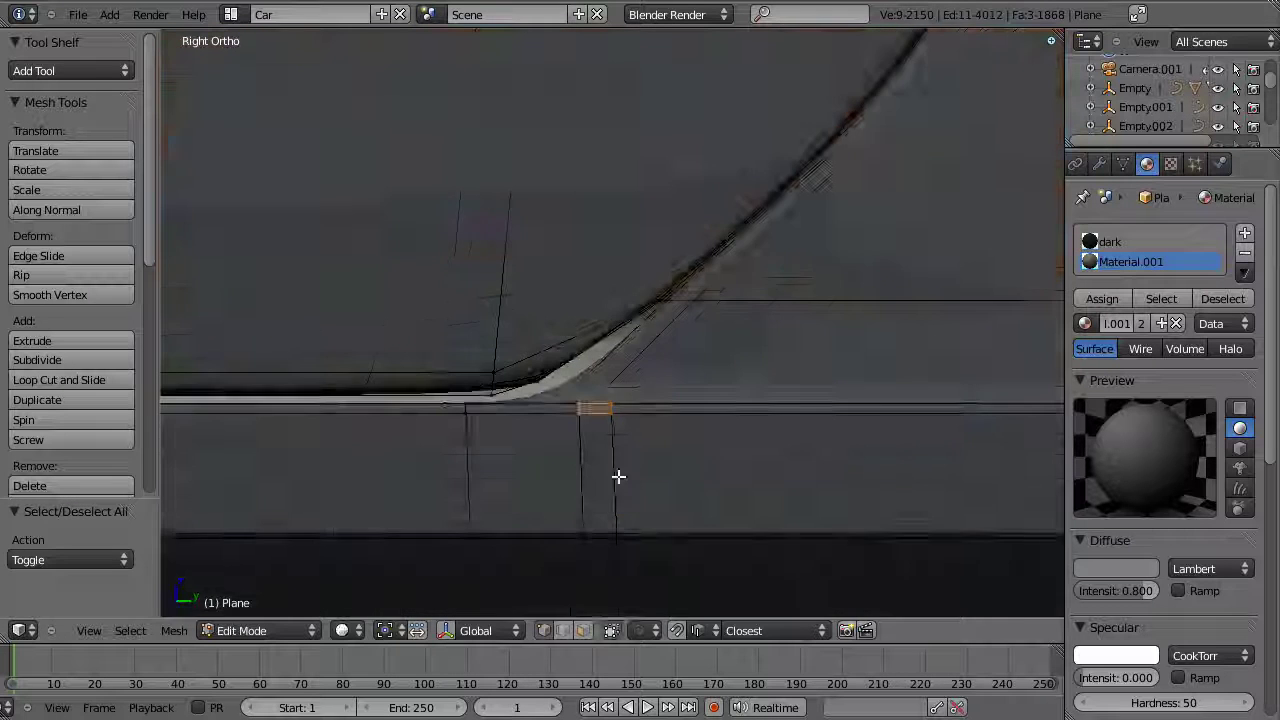
pyautogui.press('z')
pyautogui.scroll(2, 600, 480)
pyautogui.press('g')
pyautogui.press('y')
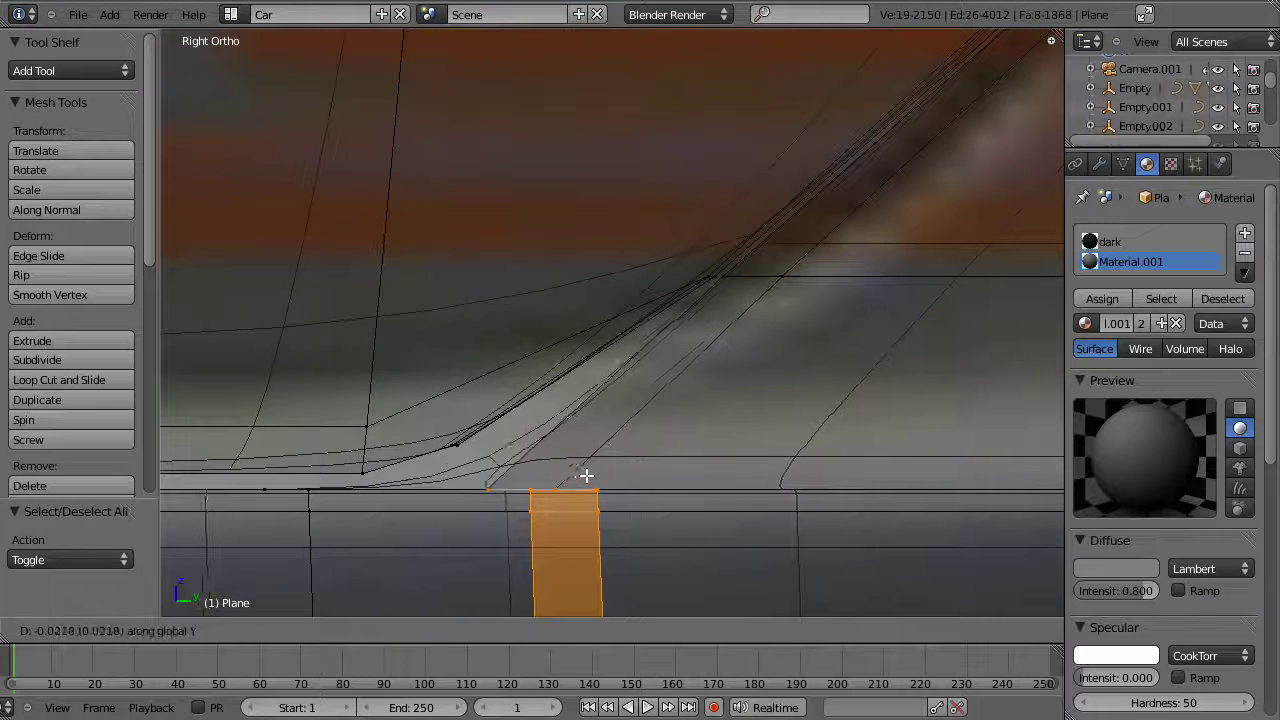
pyautogui.click(527, 467)
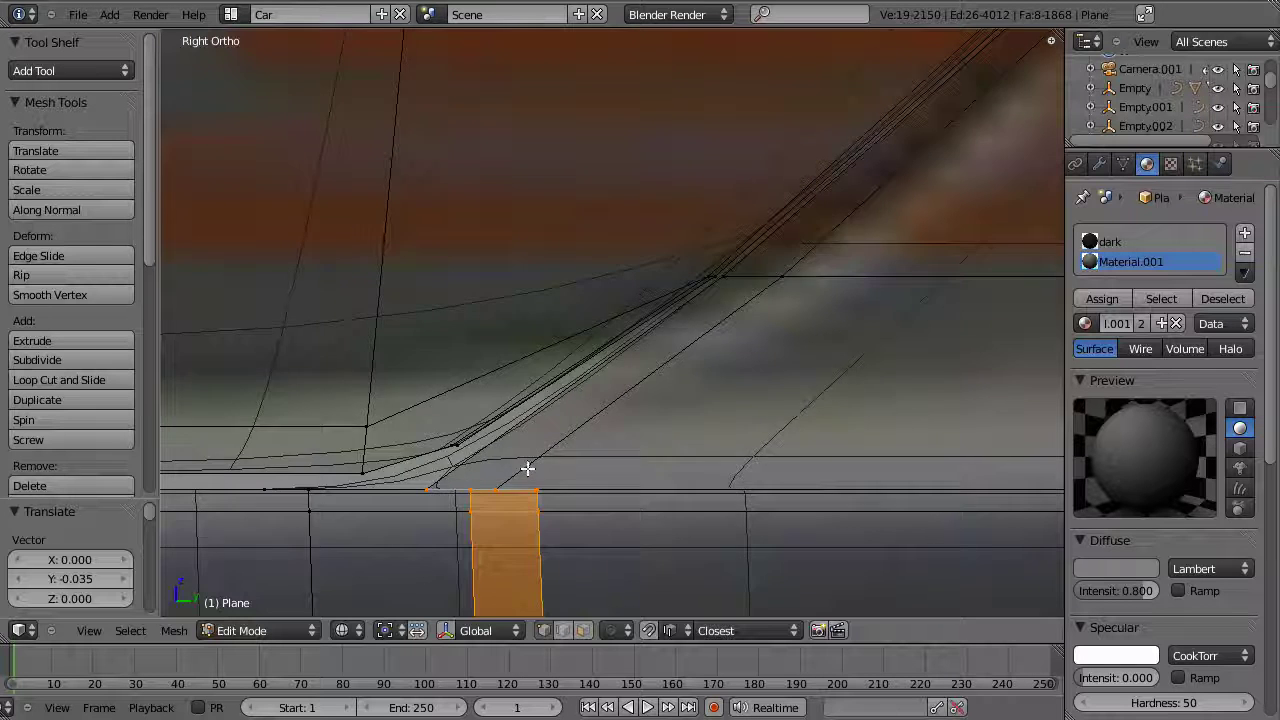
pyautogui.press('z')
pyautogui.press('Tab')
# Step: Reopen the body for editing and add a vertical loop cut in the rear part of the door, slid to about 0.53
pyautogui.keyDown('shift'); pyautogui.moveTo(549, 508); pyautogui.dragTo(530, 396, button='middle'); pyautogui.keyUp('shift')
pyautogui.press('Tab')
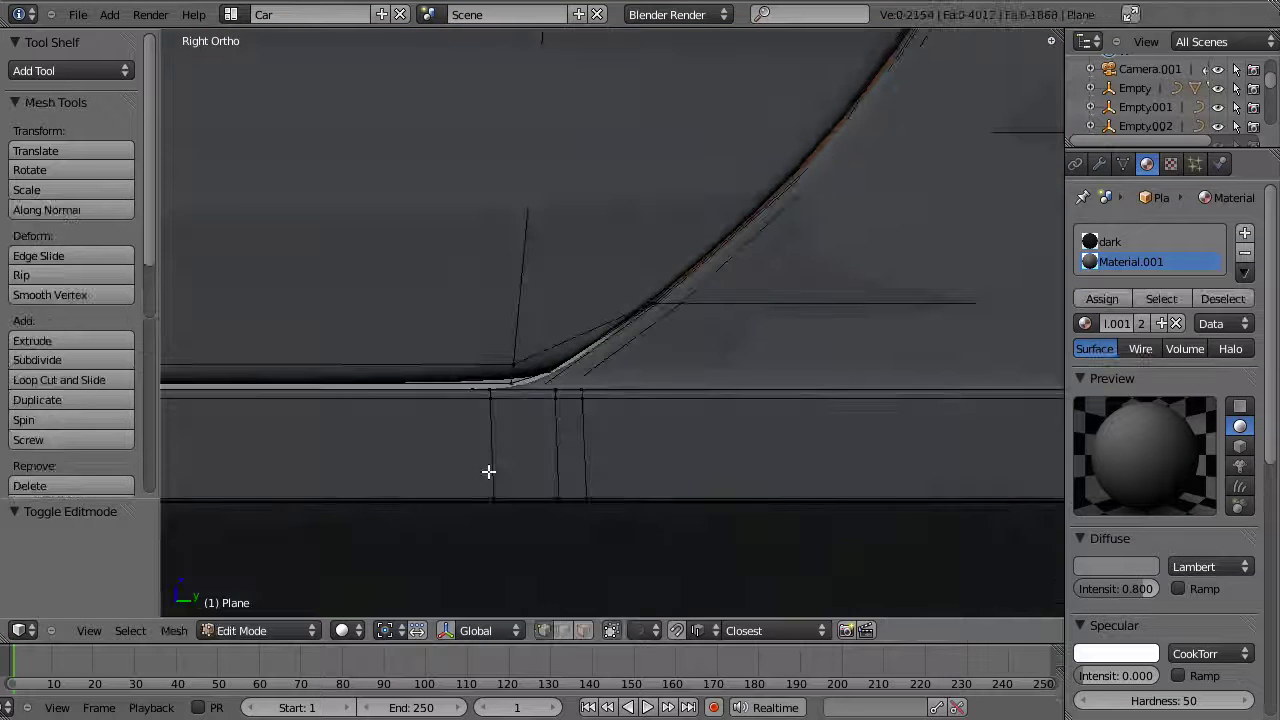
pyautogui.scroll(3, 480, 468)
pyautogui.keyDown('shift'); pyautogui.moveTo(460, 469); pyautogui.dragTo(606, 465, button='middle'); pyautogui.keyUp('shift')
pyautogui.press('z')
pyautogui.scroll(-6, 602, 450)
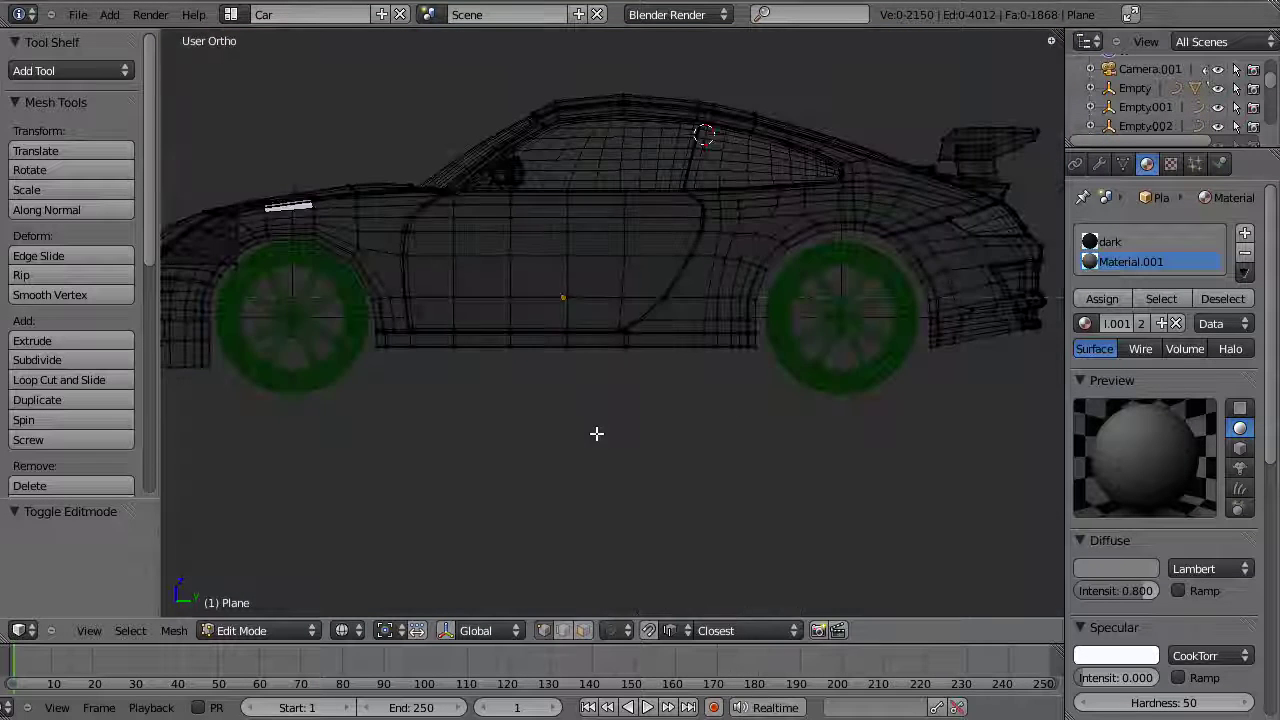
pyautogui.scroll(4, 603, 390)
pyautogui.click(581, 231)
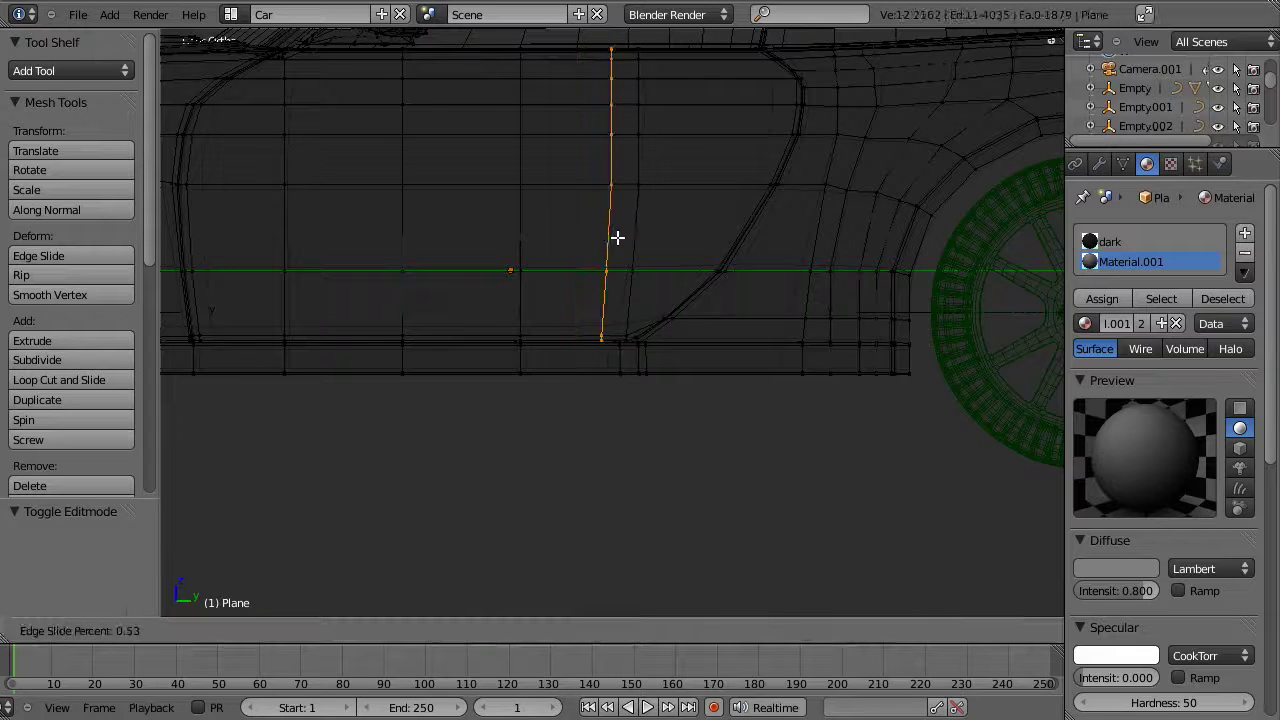
pyautogui.click(618, 233)
pyautogui.scroll(3, 645, 240)
pyautogui.press('w')
pyautogui.click(637, 323)
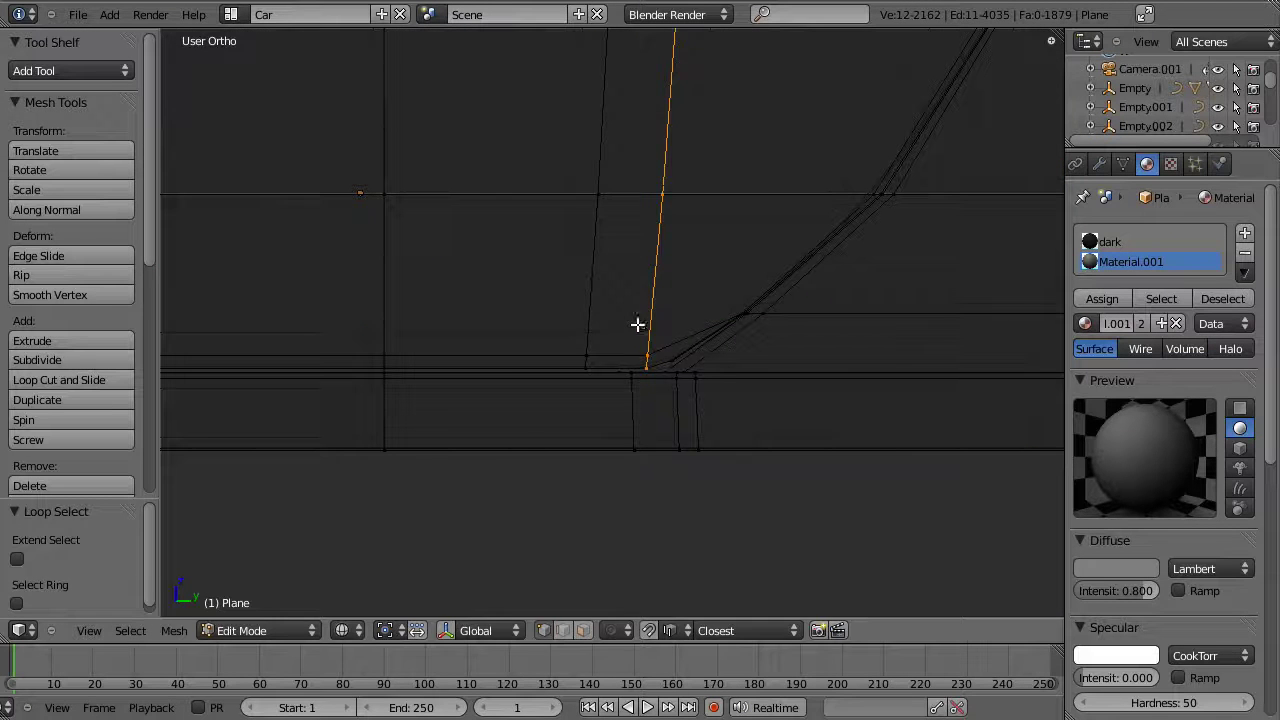
pyautogui.click(660, 326)
pyautogui.scroll(3, 697, 397)
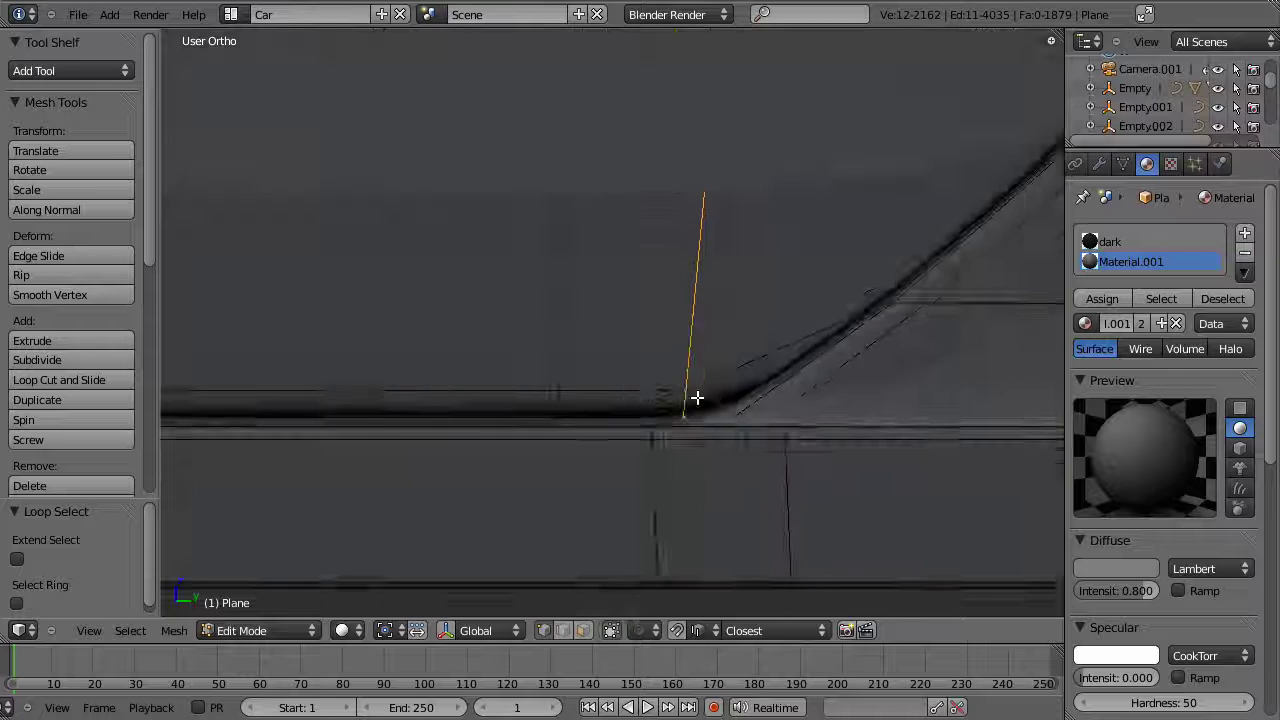
pyautogui.press('a')
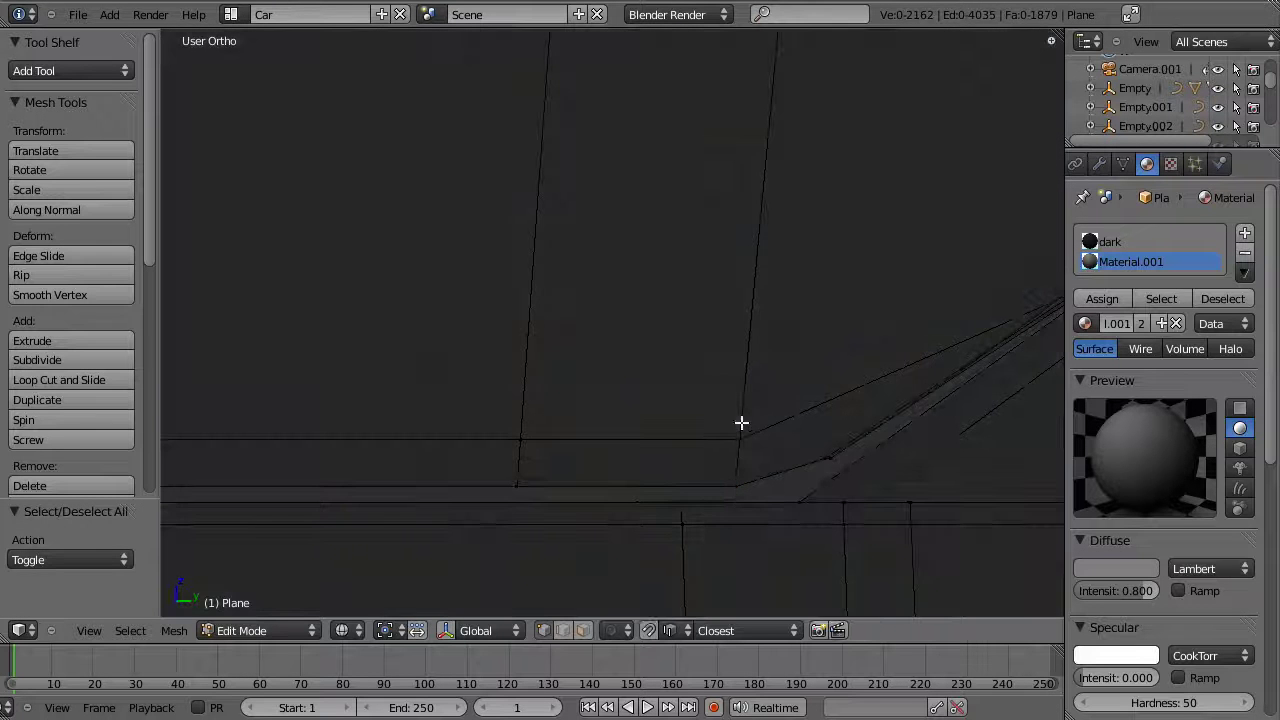
# Step: Finish editing the body and clear the object selection
pyautogui.press('Tab')
pyautogui.scroll(-9, 634, 505)
pyautogui.scroll(-4, 619, 497)
pyautogui.moveTo(600, 463); pyautogui.dragTo(541, 367, button='middle')
pyautogui.press('a')
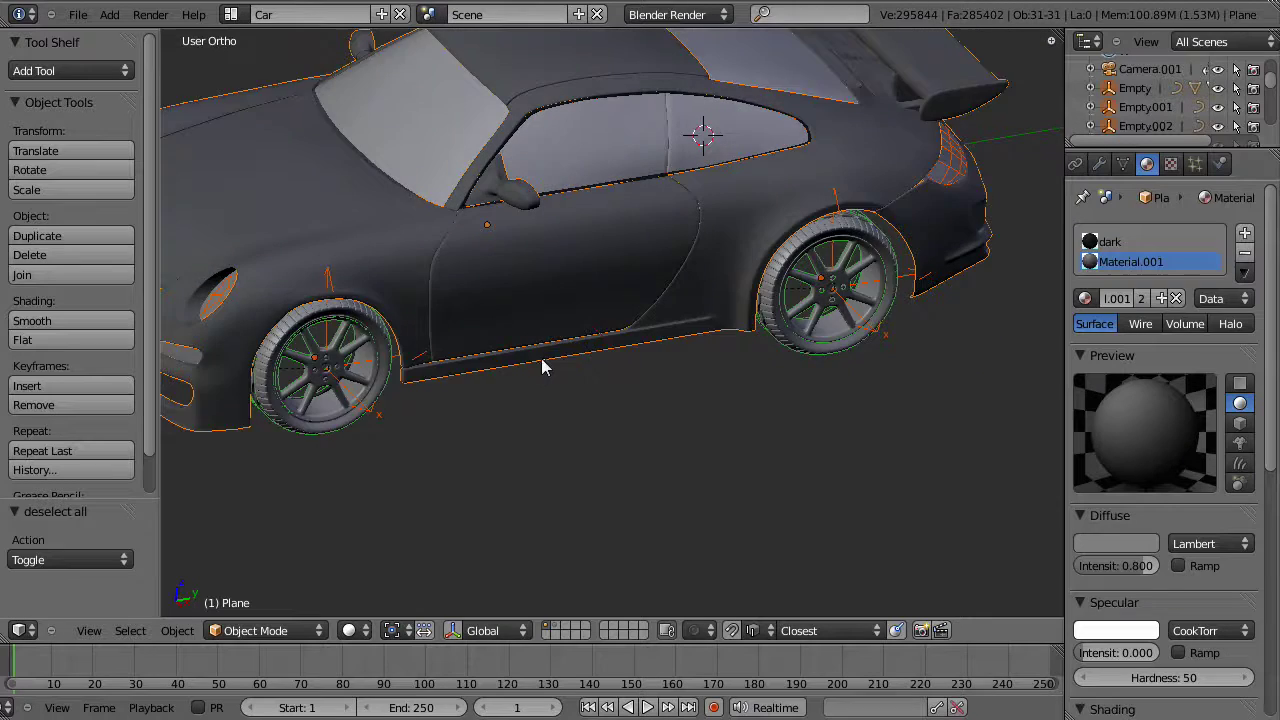
# Step: Open the rear window glass for editing and edge-slide the loop beside its outer side edge by -0.364
pyautogui.moveTo(558, 305); pyautogui.dragTo(510, 413, button='middle')
pyautogui.scroll(2, 625, 420)
pyautogui.rightClick(515, 411)
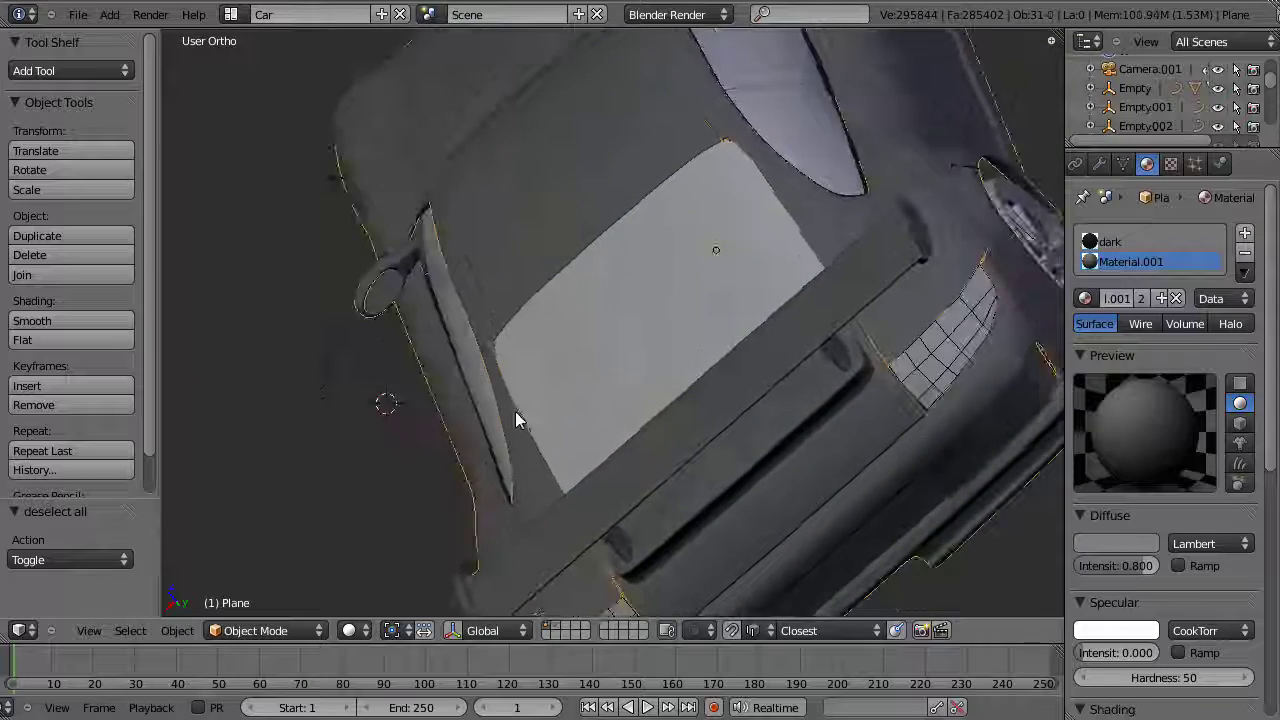
pyautogui.scroll(3, 524, 404)
pyautogui.rightClick(509, 417)
pyautogui.press('Tab')
pyautogui.moveTo(407, 429); pyautogui.dragTo(596, 418, button='middle')
pyautogui.keyDown('alt'); pyautogui.rightClick(518, 288); pyautogui.keyUp('alt')
pyautogui.scroll(5, 514, 340)
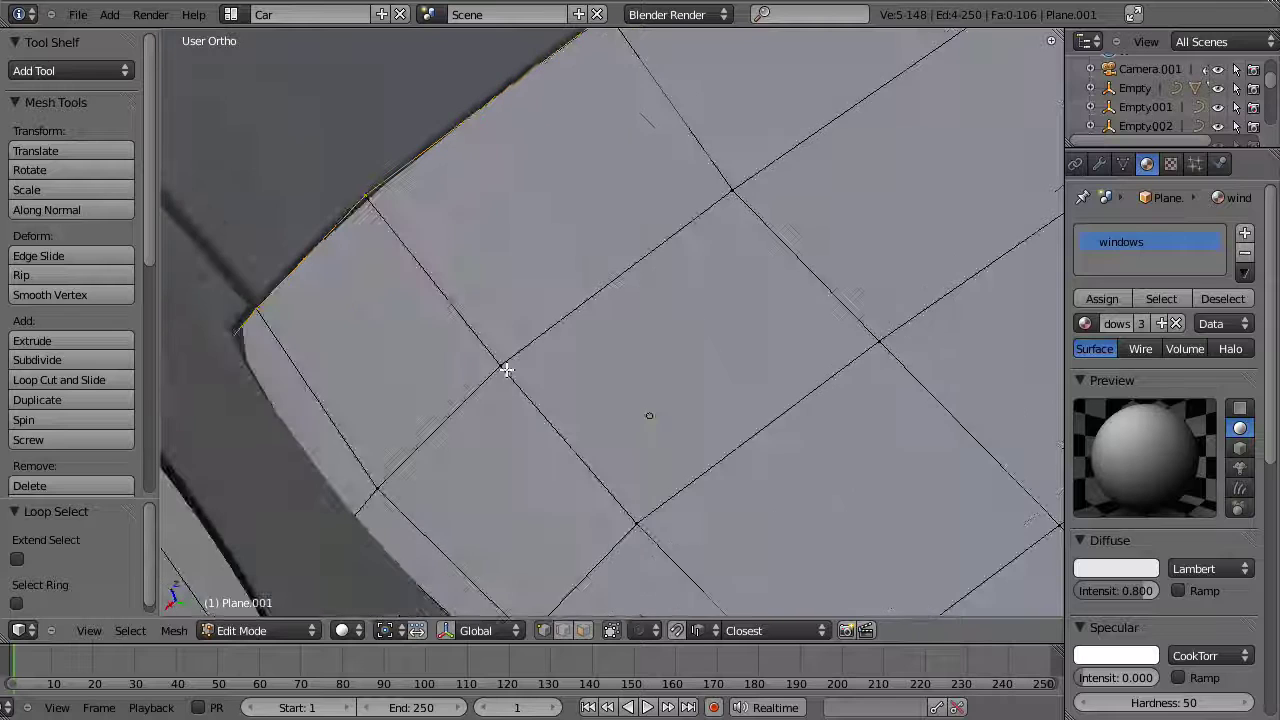
pyautogui.hotkey('ctrl', 'e')
pyautogui.click(291, 376)
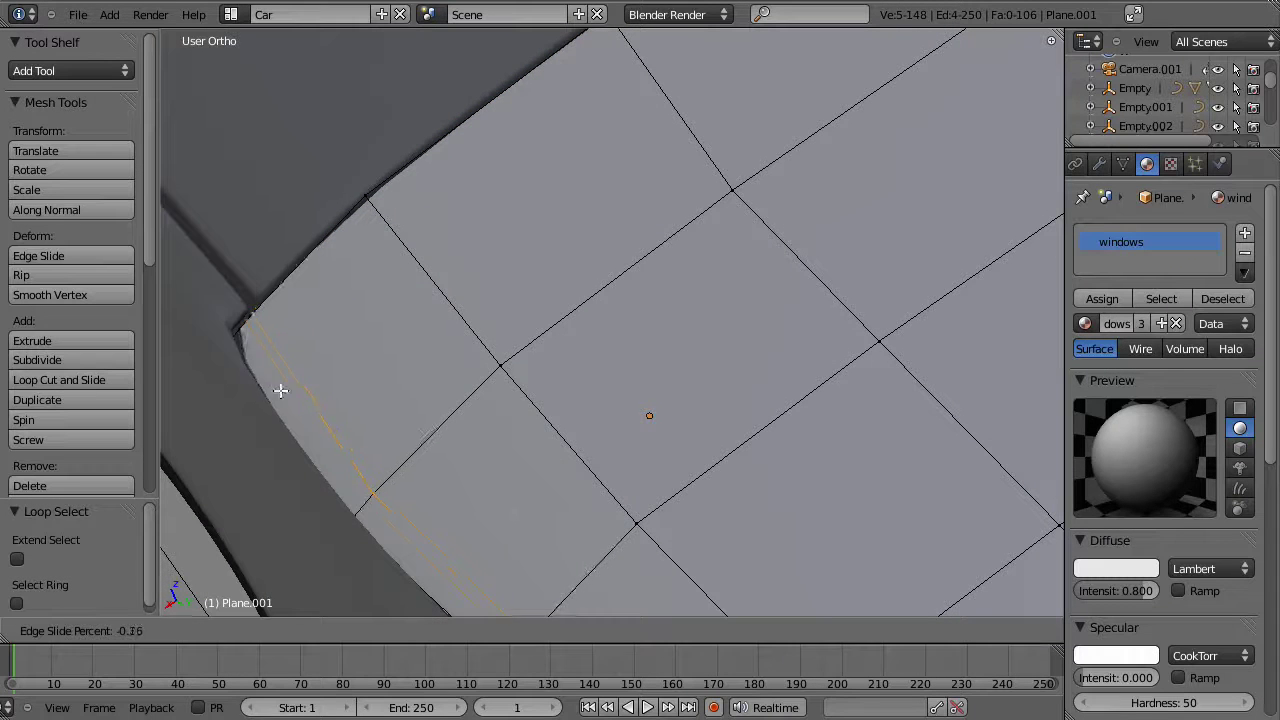
pyautogui.click(263, 403)
pyautogui.moveTo(263, 403); pyautogui.dragTo(380, 348, button='middle')
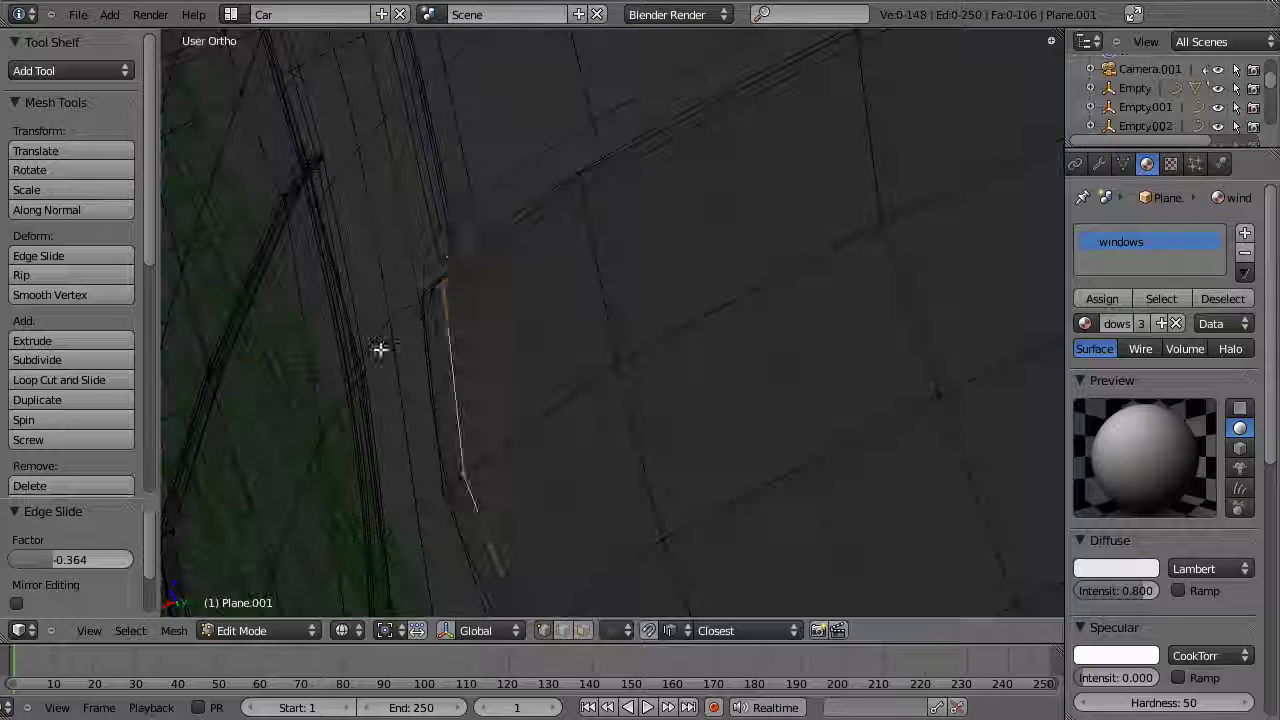
# Step: Add a row of faces along the rear window's side edge near its corner
pyautogui.keyDown('alt'); pyautogui.rightClick(474, 265); pyautogui.keyUp('alt')
pyautogui.press('z')
pyautogui.moveTo(519, 319)
pyautogui.mouseDown(button='middle')
pyautogui.moveTo(611, 300)
pyautogui.moveTo(560, 277)
pyautogui.moveTo(603, 251)
pyautogui.moveTo(671, 357)
pyautogui.moveTo(634, 423)
pyautogui.mouseUp(button='middle')
pyautogui.press('e')
pyautogui.click(597, 291)
pyautogui.keyDown('shift'); pyautogui.moveTo(960, 484); pyautogui.dragTo(746, 449, button='middle'); pyautogui.keyUp('shift')
pyautogui.keyDown('shift'); pyautogui.moveTo(722, 568); pyautogui.dragTo(646, 410, button='middle'); pyautogui.keyUp('shift')
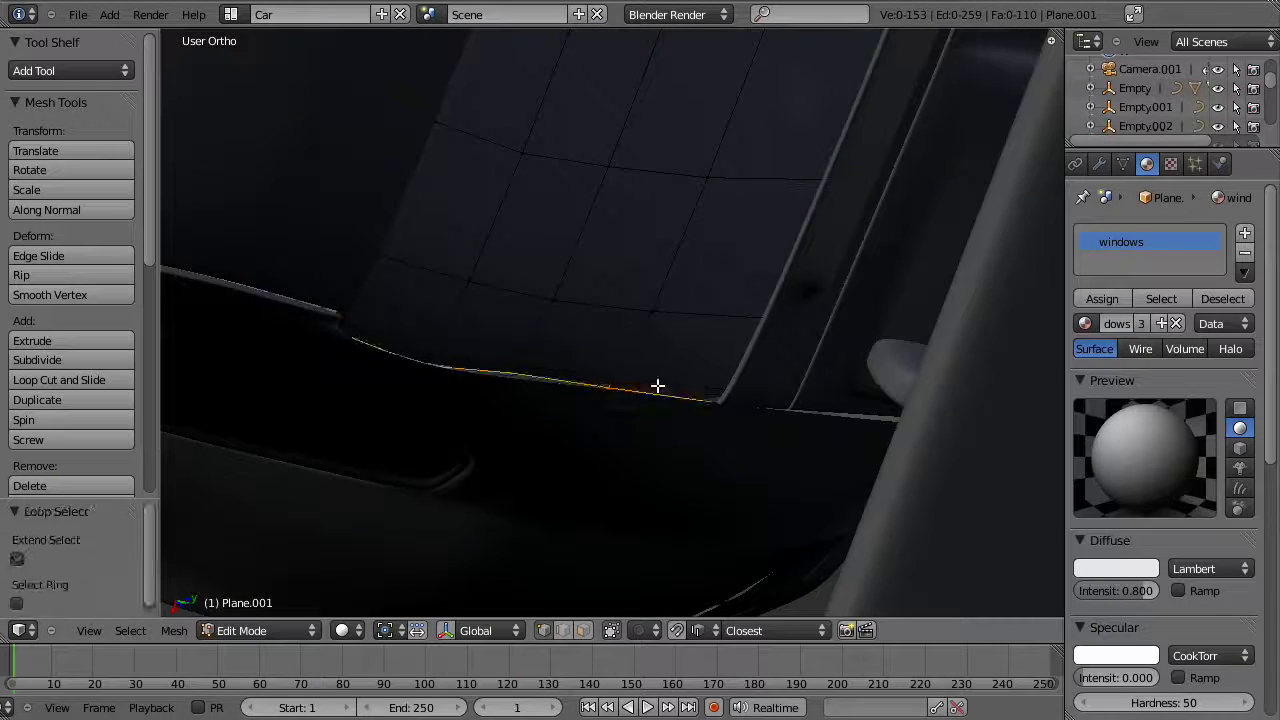
# Step: Add a loop cut along the rear window's lower edge, slide it close to that edge and finish editing
pyautogui.press('z')
pyautogui.press('a')
pyautogui.keyDown('alt'); pyautogui.rightClick(680, 364); pyautogui.keyUp('alt')
pyautogui.press('g')
pyautogui.press('g')
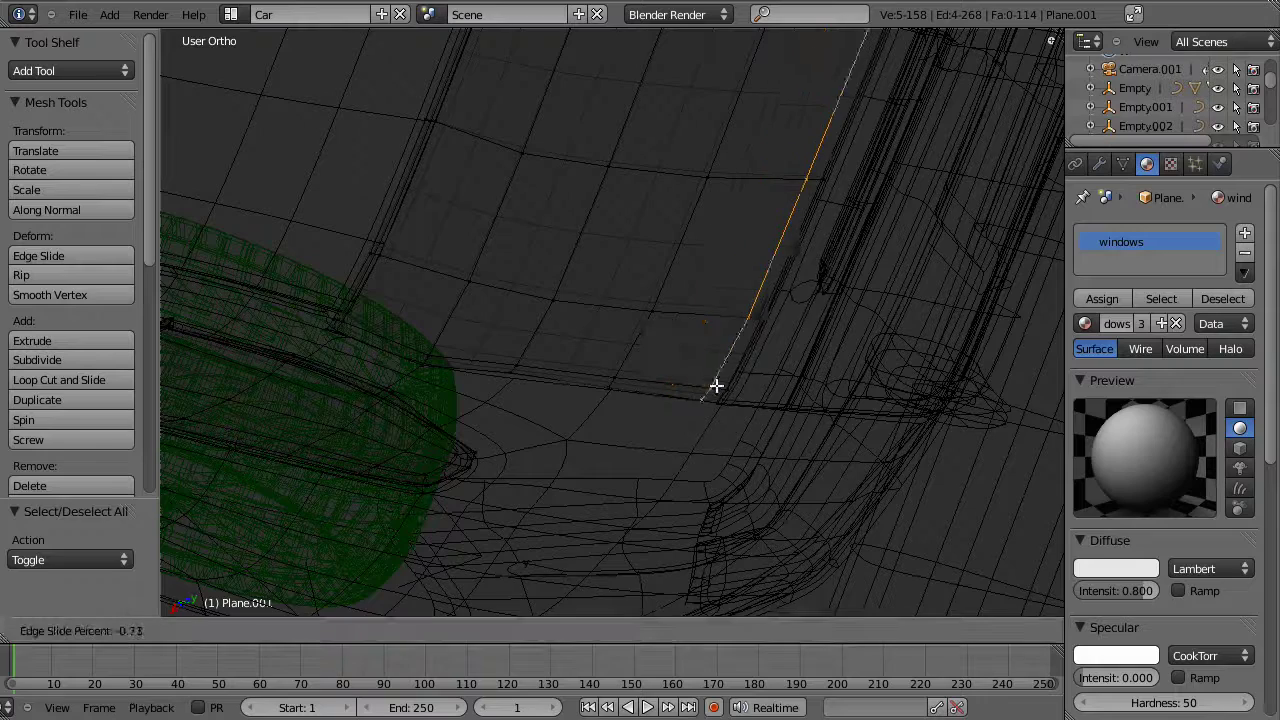
pyautogui.click(714, 402)
pyautogui.press('z')
pyautogui.moveTo(711, 409); pyautogui.dragTo(454, 424, button='middle')
pyautogui.press('Tab')
# Step: Select the two neighbouring edge loops in the middle of the rear window, scale them about 1.03 along X, and finish editing
pyautogui.scroll(-3, 643, 412)
pyautogui.press('Tab')
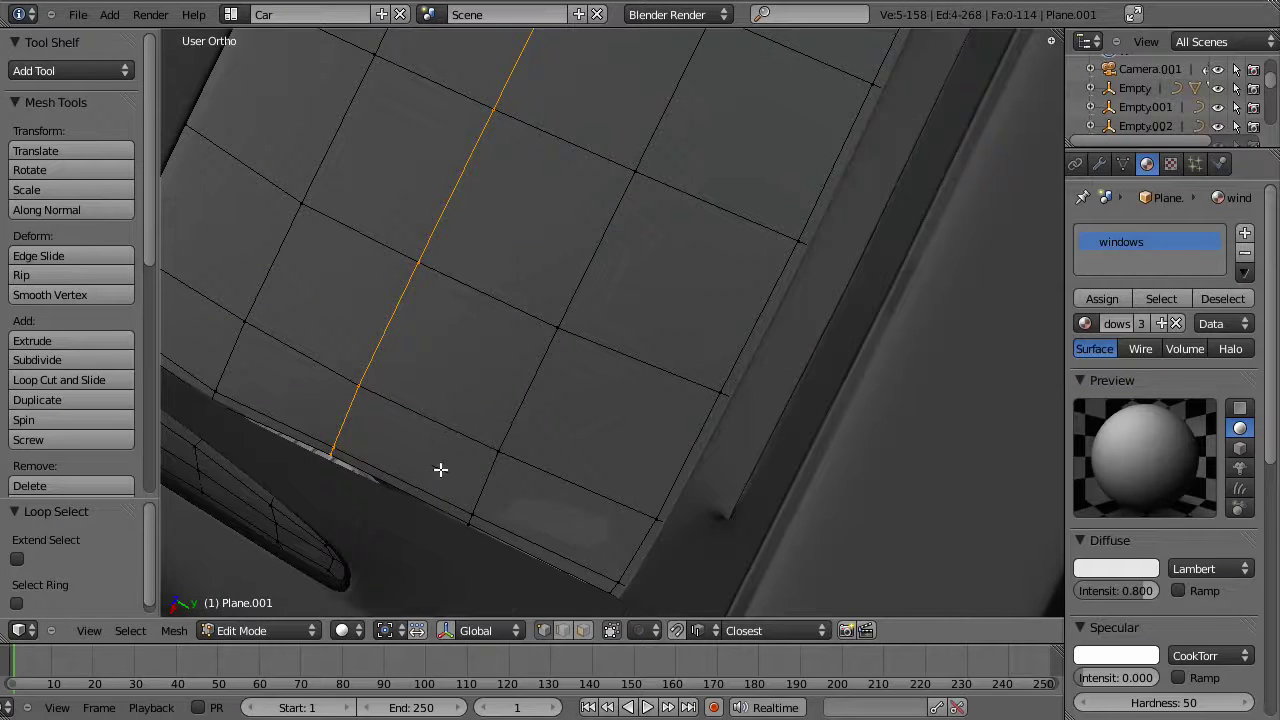
pyautogui.keyDown('alt'); pyautogui.keyDown('shift'); pyautogui.rightClick(511, 425); pyautogui.keyUp('shift'); pyautogui.keyUp('alt')
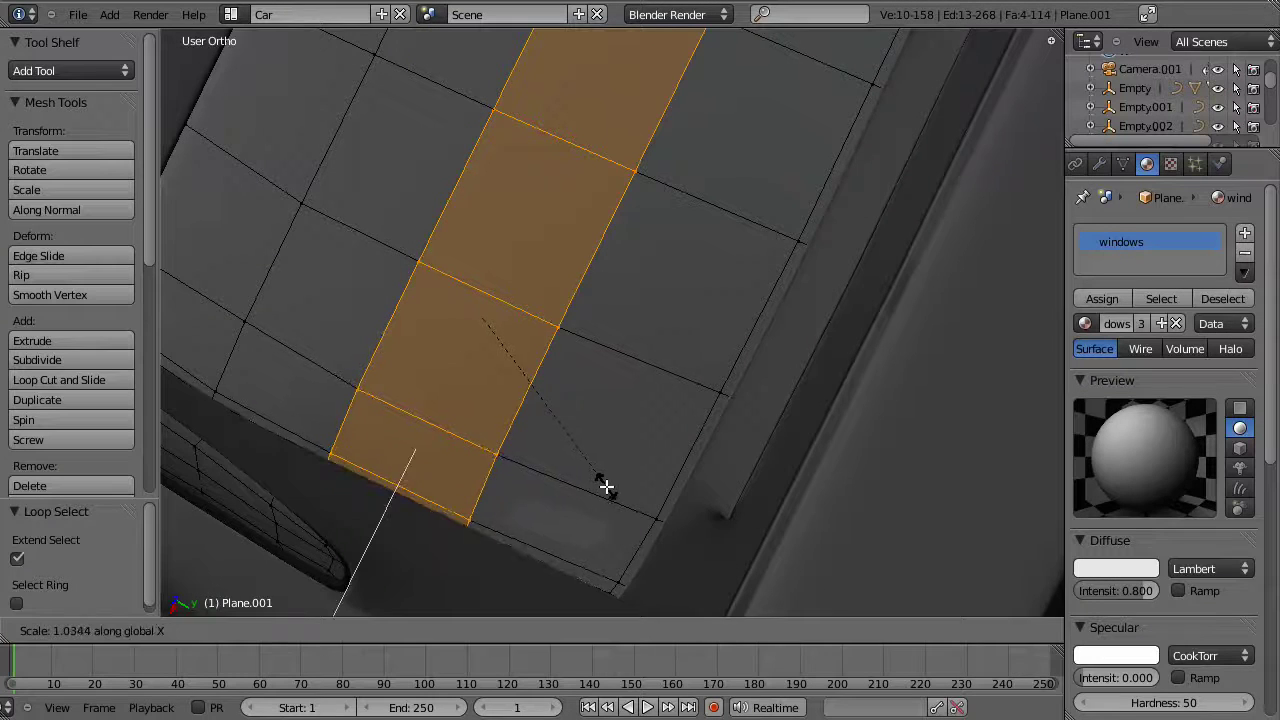
pyautogui.click(606, 487)
pyautogui.moveTo(571, 503); pyautogui.dragTo(500, 449, button='middle')
pyautogui.press('a')
pyautogui.press('Tab')
# Step: Open the body for editing and select a vertex beside the rear window's lower edge
pyautogui.rightClick(302, 464)
pyautogui.press('Tab')
pyautogui.moveTo(391, 512)
pyautogui.keyDown('shift'); pyautogui.mouseDown(button='middle')
pyautogui.moveTo(640, 352)
pyautogui.moveTo(534, 409)
pyautogui.moveTo(591, 352)
pyautogui.moveTo(629, 334)
pyautogui.moveTo(664, 343)
pyautogui.mouseUp(button='middle'); pyautogui.keyUp('shift')
pyautogui.press('z')
pyautogui.rightClick(593, 320)
pyautogui.press('z')
pyautogui.moveTo(582, 298)
pyautogui.mouseDown(button='middle')
pyautogui.moveTo(660, 428)
pyautogui.moveTo(555, 394)
pyautogui.mouseUp(button='middle')
pyautogui.press('z')
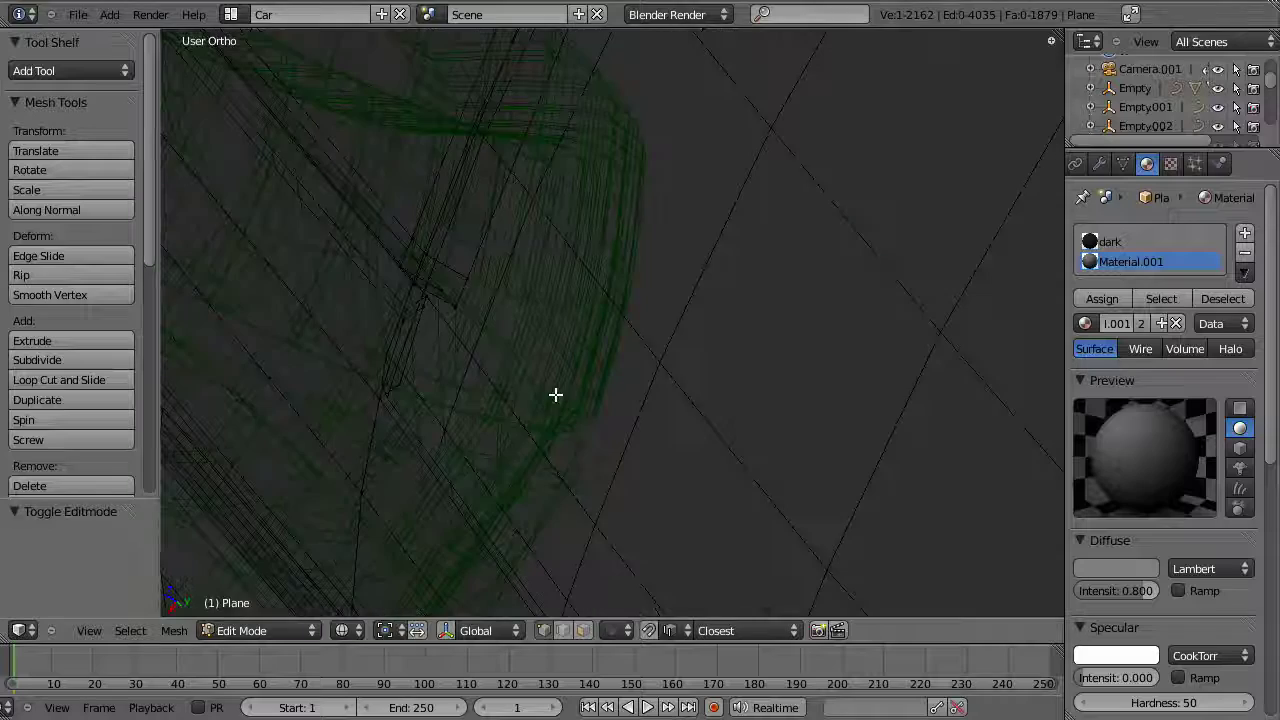
# Step: Select the body edge loop that ends at the corner of the window opening
pyautogui.press('z')
pyautogui.moveTo(437, 429)
pyautogui.mouseDown(button='middle')
pyautogui.moveTo(423, 391)
pyautogui.moveTo(663, 463)
pyautogui.moveTo(679, 484)
pyautogui.moveTo(914, 434)
pyautogui.moveTo(880, 440)
pyautogui.moveTo(727, 275)
pyautogui.moveTo(571, 306)
pyautogui.moveTo(700, 269)
pyautogui.moveTo(629, 470)
pyautogui.mouseUp(button='middle')
pyautogui.scroll(-4, 684, 487)
pyautogui.press('z')
pyautogui.press('z')
pyautogui.keyDown('shift'); pyautogui.moveTo(828, 478); pyautogui.dragTo(614, 426, button='middle'); pyautogui.keyUp('shift')
pyautogui.scroll(10, 614, 426)
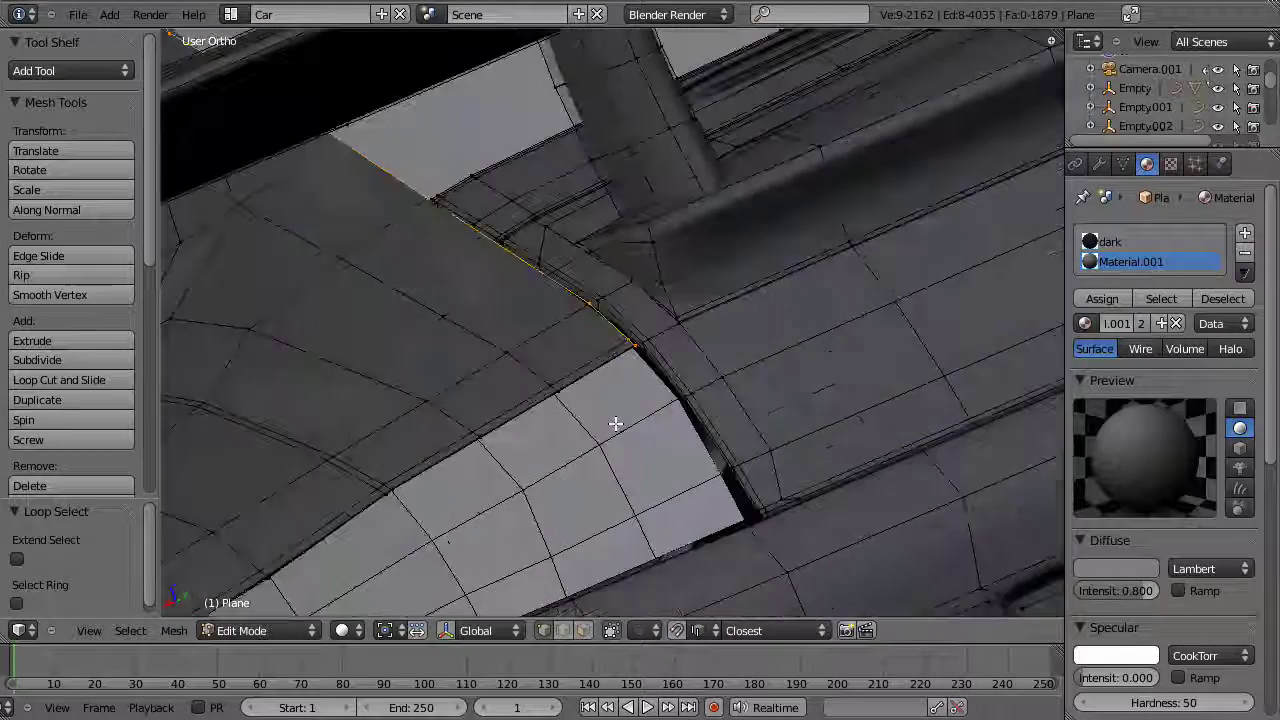
pyautogui.press('z')
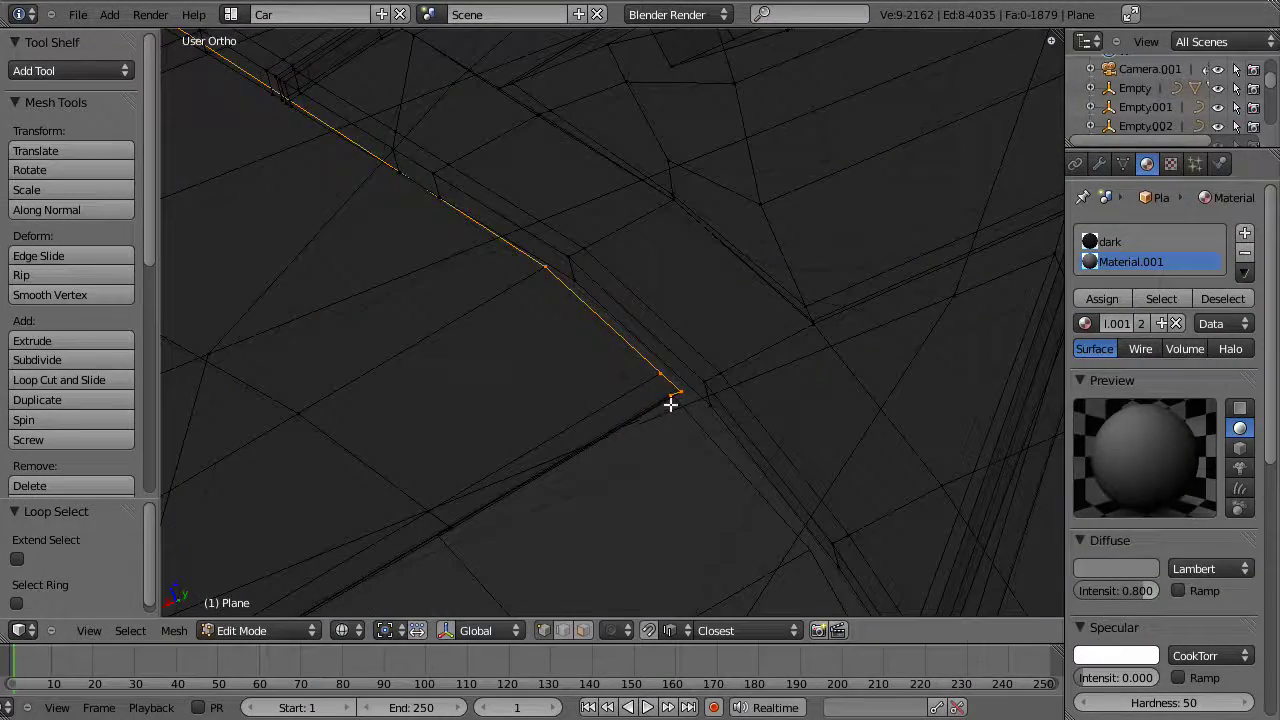
# Step: Change the snap element and extrude the selected edge row along the body seam by the tail-light opening, snapping it to the seam
pyautogui.moveTo(670, 404); pyautogui.dragTo(761, 406, button='middle')
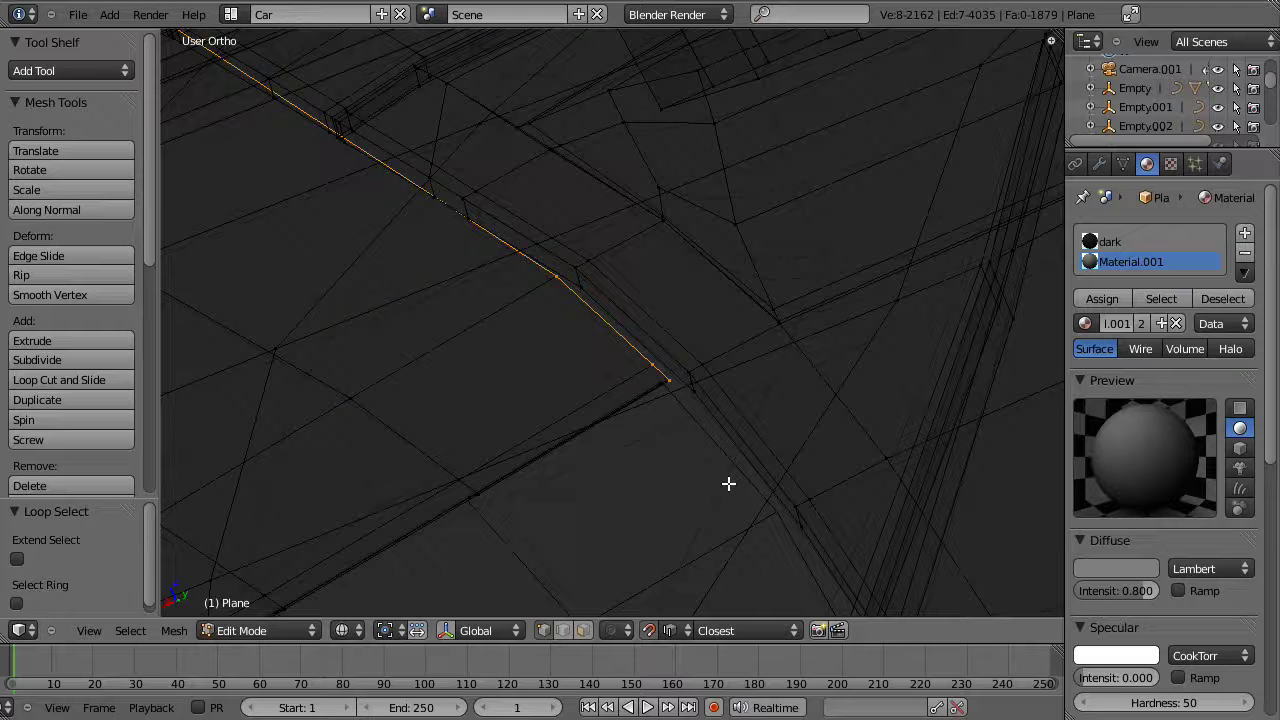
pyautogui.hotkey('ctrl', 'shift', 'Tab')
pyautogui.click(708, 507)
pyautogui.scroll(3, 698, 402)
pyautogui.keyDown('shift'); pyautogui.moveTo(572, 397); pyautogui.dragTo(860, 394, button='middle'); pyautogui.keyUp('shift')
pyautogui.scroll(-6, 860, 394)
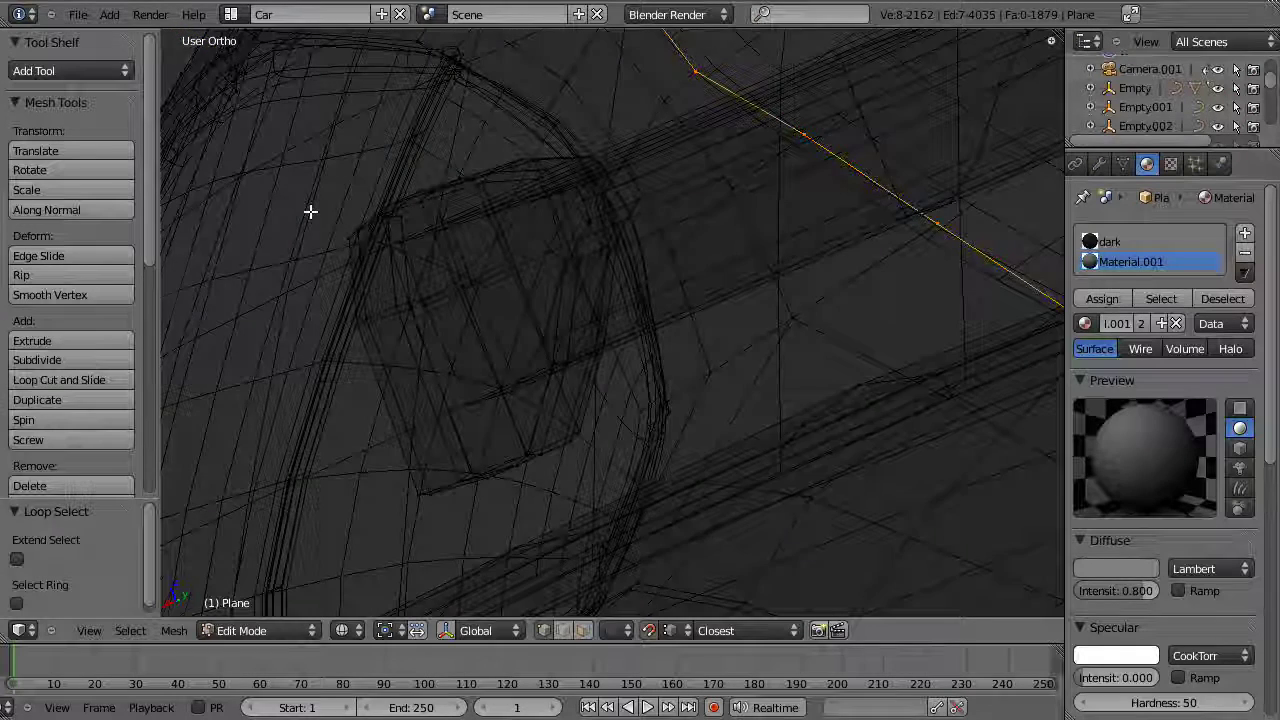
pyautogui.keyDown('shift'); pyautogui.moveTo(566, 76); pyautogui.dragTo(569, 443, button='middle'); pyautogui.keyUp('shift')
pyautogui.scroll(6, 557, 417)
pyautogui.press('e')
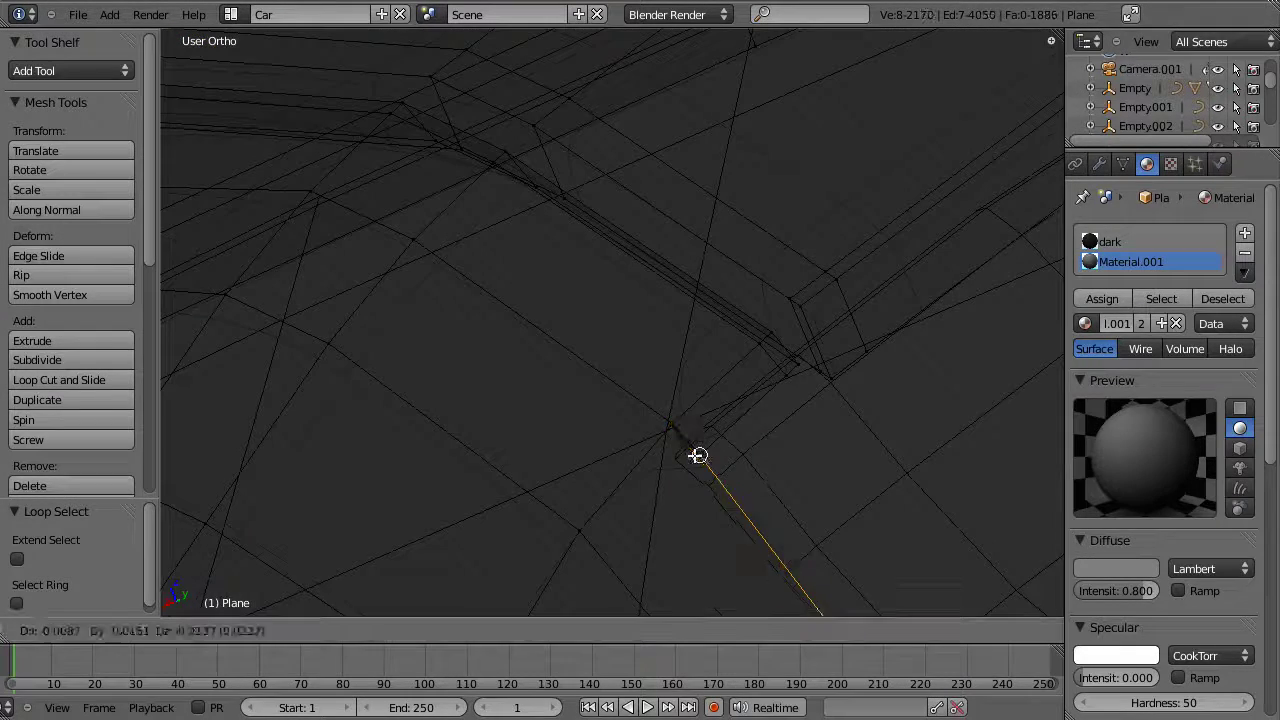
pyautogui.rightClick(703, 462)
pyautogui.press('e')
pyautogui.click(703, 460)
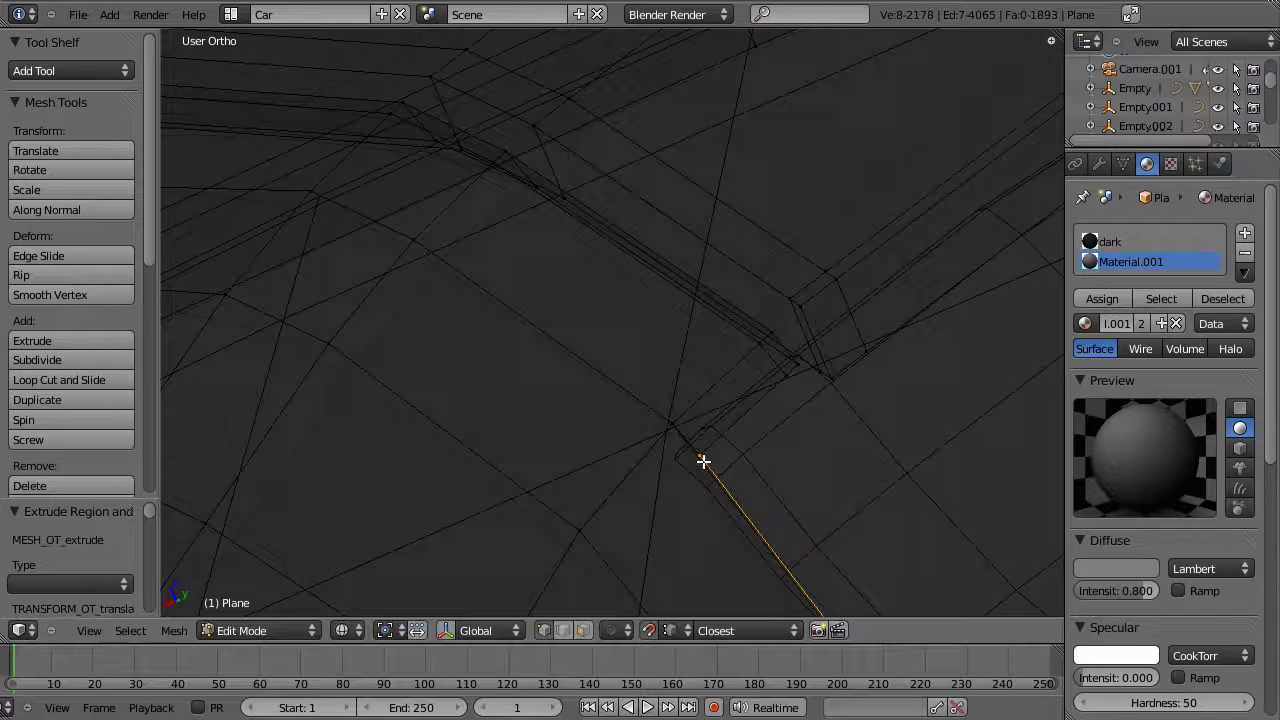
# Step: Move the end vertex of the extruded seam strip about 0.009 in X, -0.006 in Y and 0.014 in Z
pyautogui.moveTo(703, 461); pyautogui.dragTo(680, 467, button='middle')
pyautogui.scroll(-6, 684, 470)
pyautogui.keyDown('shift'); pyautogui.moveTo(848, 429); pyautogui.dragTo(563, 151, button='middle'); pyautogui.keyUp('shift')
pyautogui.scroll(3, 600, 240)
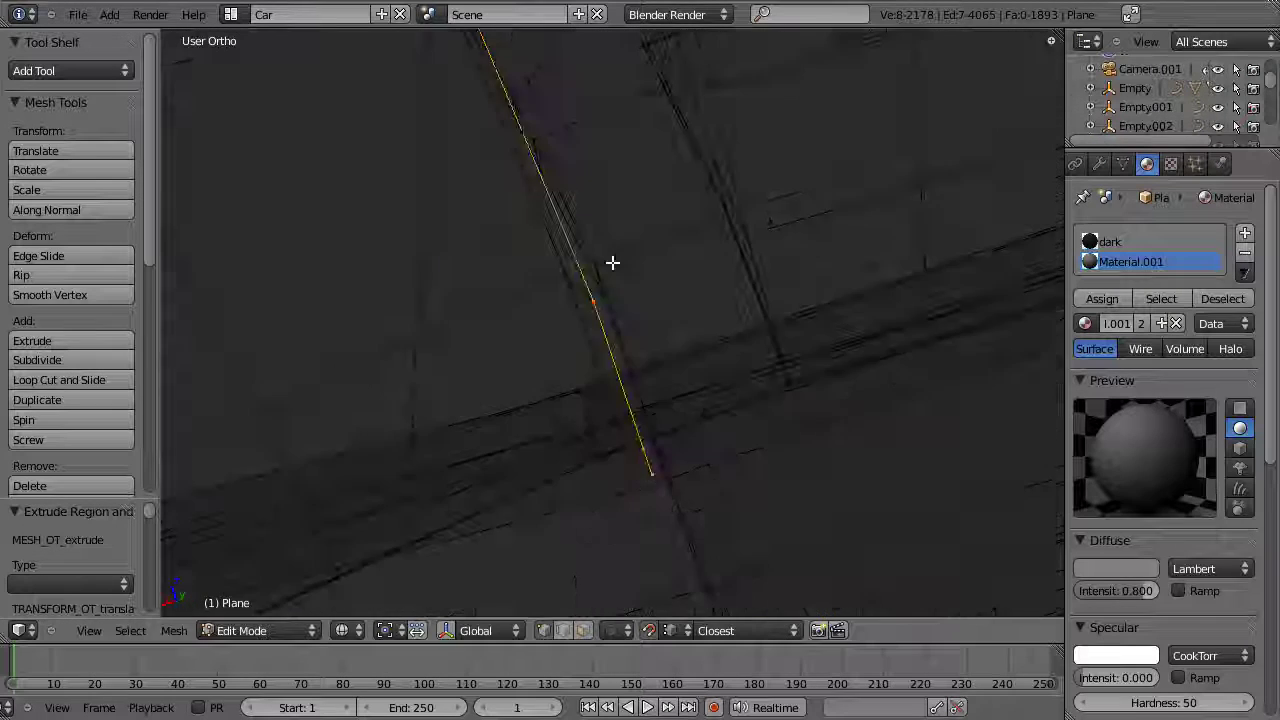
pyautogui.moveTo(620, 430); pyautogui.dragTo(738, 408, button='middle')
pyautogui.scroll(-3, 700, 415)
pyautogui.scroll(1, 673, 412)
pyautogui.rightClick(691, 442)
pyautogui.press('g')
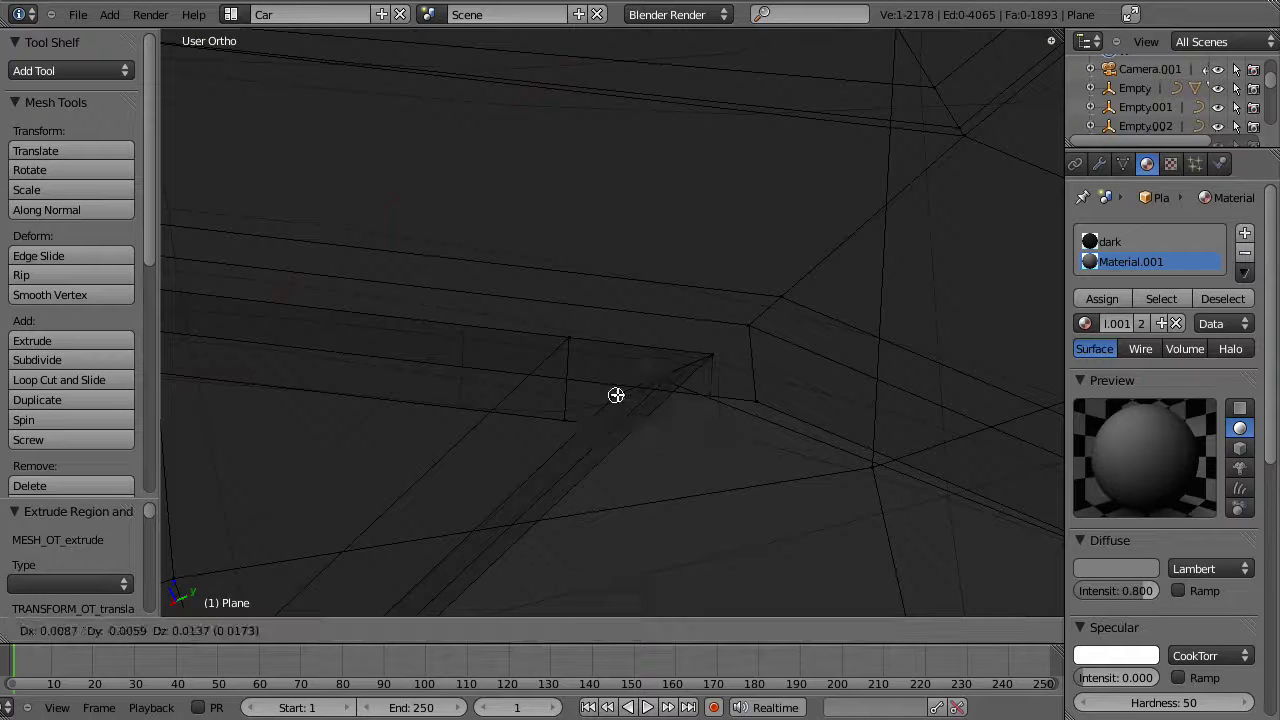
pyautogui.click(663, 463)
# Step: Select the extruded seam vertices one after another down the edge above the tail-light opening
pyautogui.press('z')
pyautogui.moveTo(608, 385); pyautogui.dragTo(700, 394, button='middle')
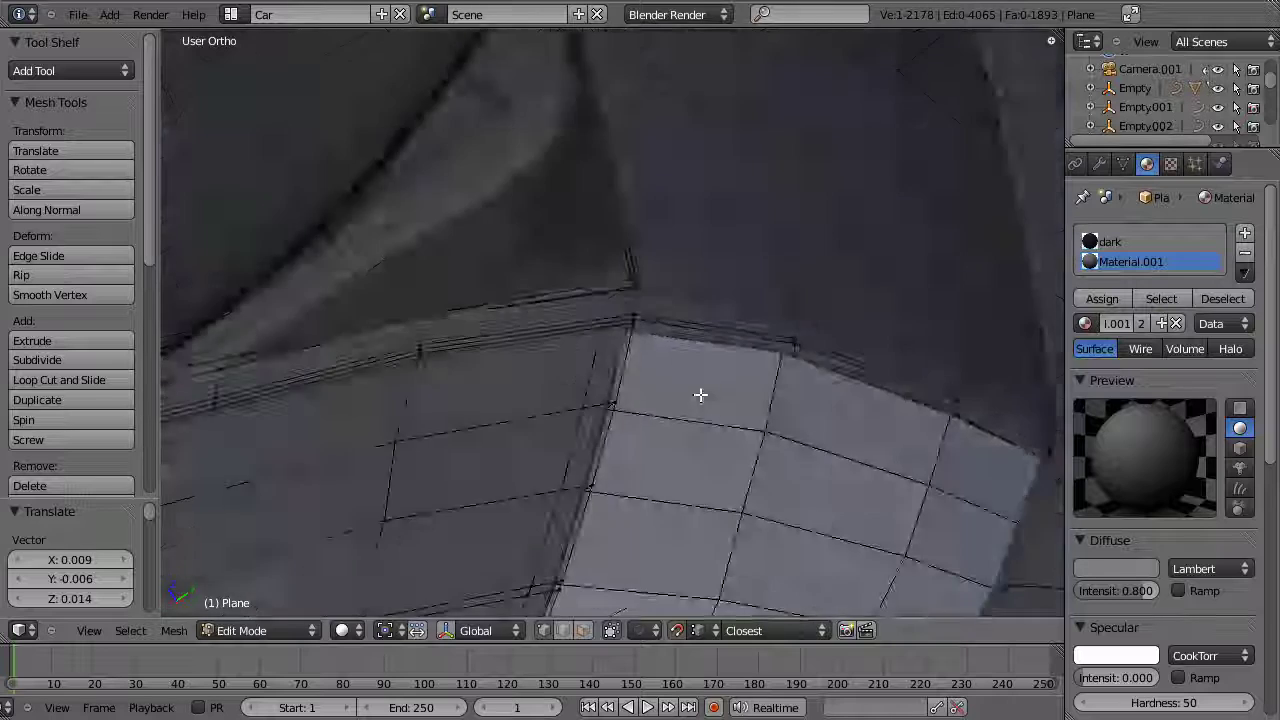
pyautogui.scroll(3, 698, 394)
pyautogui.press('z')
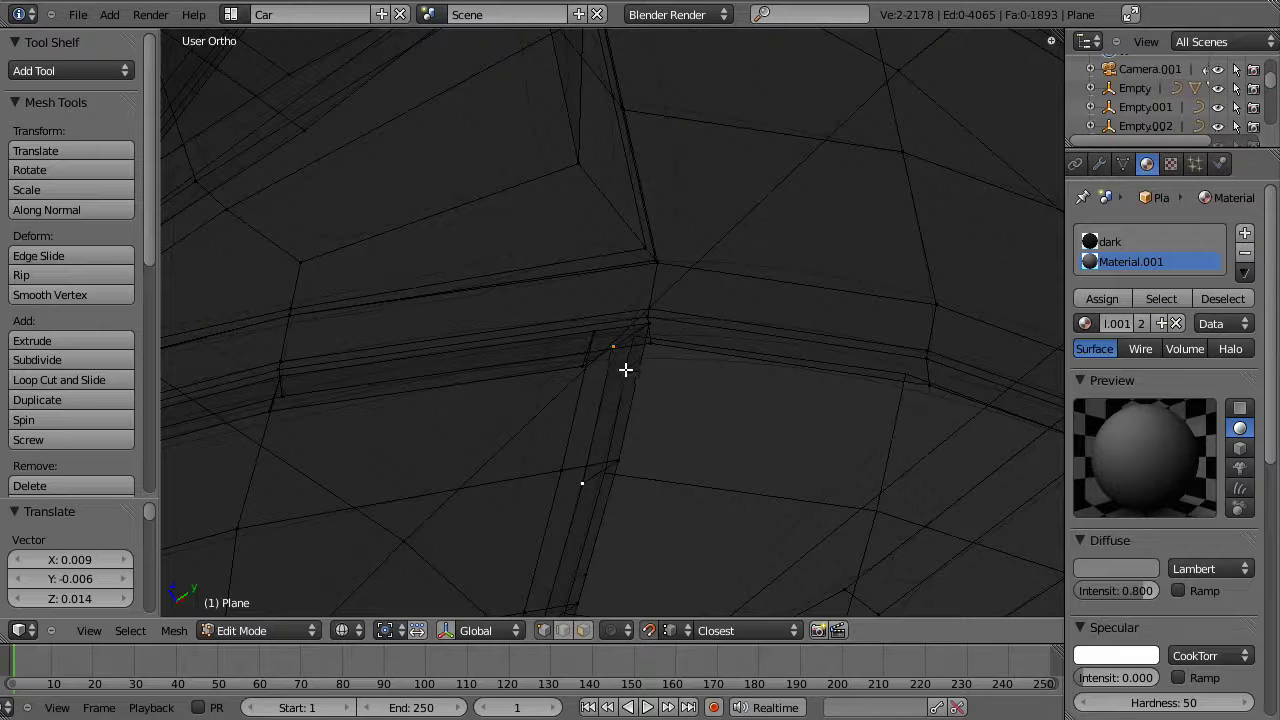
pyautogui.keyDown('shift'); pyautogui.moveTo(610, 466); pyautogui.dragTo(644, 252, button='middle'); pyautogui.keyUp('shift')
pyautogui.keyDown('shift'); pyautogui.moveTo(537, 528); pyautogui.dragTo(571, 367, button='middle'); pyautogui.keyUp('shift')
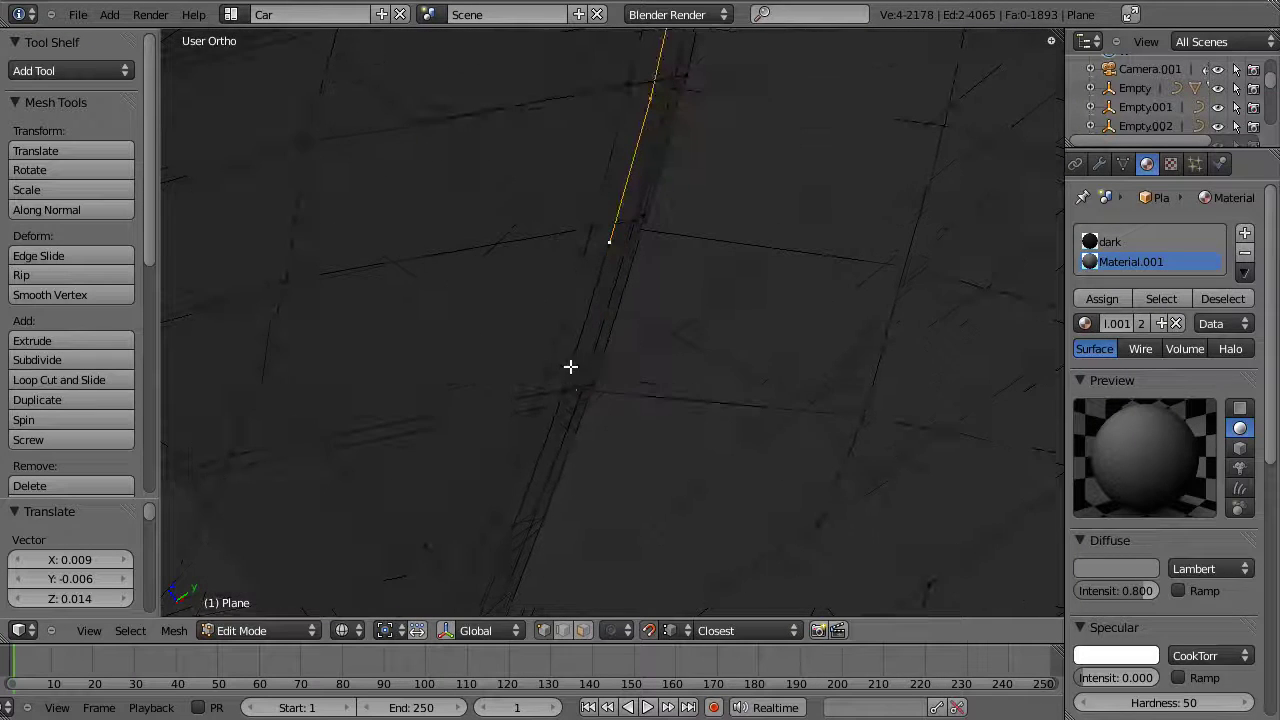
pyautogui.keyDown('shift'); pyautogui.moveTo(488, 563); pyautogui.dragTo(556, 335, button='middle'); pyautogui.keyUp('shift')
pyautogui.keyDown('shift'); pyautogui.moveTo(546, 443); pyautogui.dragTo(603, 343, button='middle'); pyautogui.keyUp('shift')
pyautogui.keyDown('shift'); pyautogui.rightClick(566, 401); pyautogui.keyUp('shift')
pyautogui.press('z')
pyautogui.scroll(-6, 554, 437)
pyautogui.moveTo(554, 437); pyautogui.dragTo(586, 377, button='middle')
pyautogui.press('z')
pyautogui.keyDown('shift'); pyautogui.rightClick(541, 360); pyautogui.keyUp('shift')
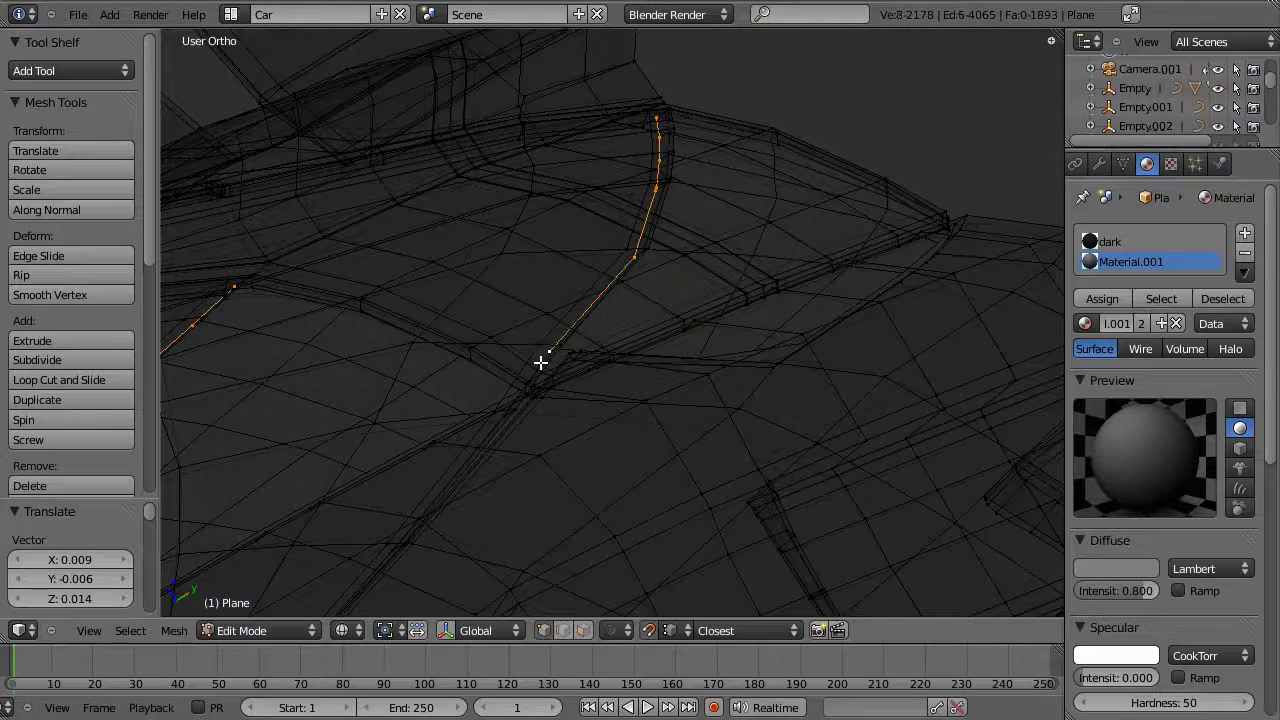
# Step: Extend the selection to ten seam vertices in the right side view and move them about 0.008 in Y and -0.003 in Z
pyautogui.press('KP_3')
pyautogui.scroll(-1, 480, 580)
pyautogui.scroll(-7, 643, 480)
pyautogui.keyDown('shift'); pyautogui.moveTo(593, 301); pyautogui.dragTo(637, 315, button='middle'); pyautogui.keyUp('shift')
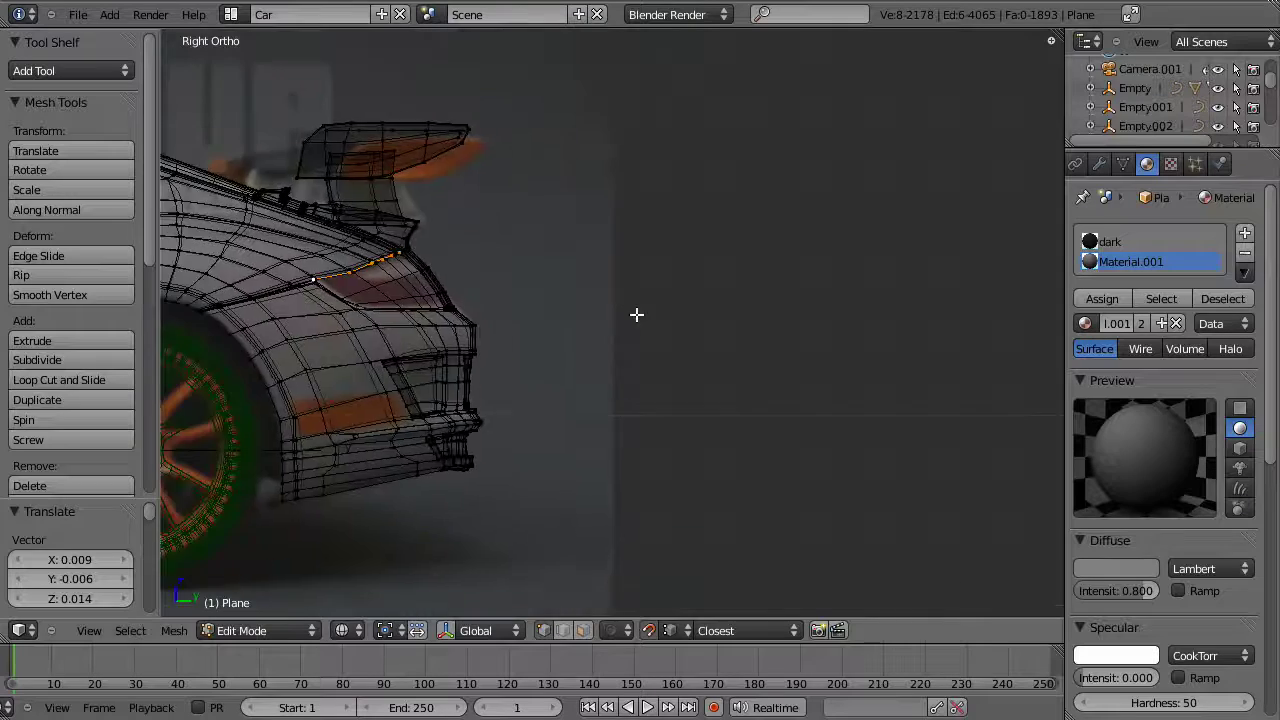
pyautogui.scroll(10, 531, 289)
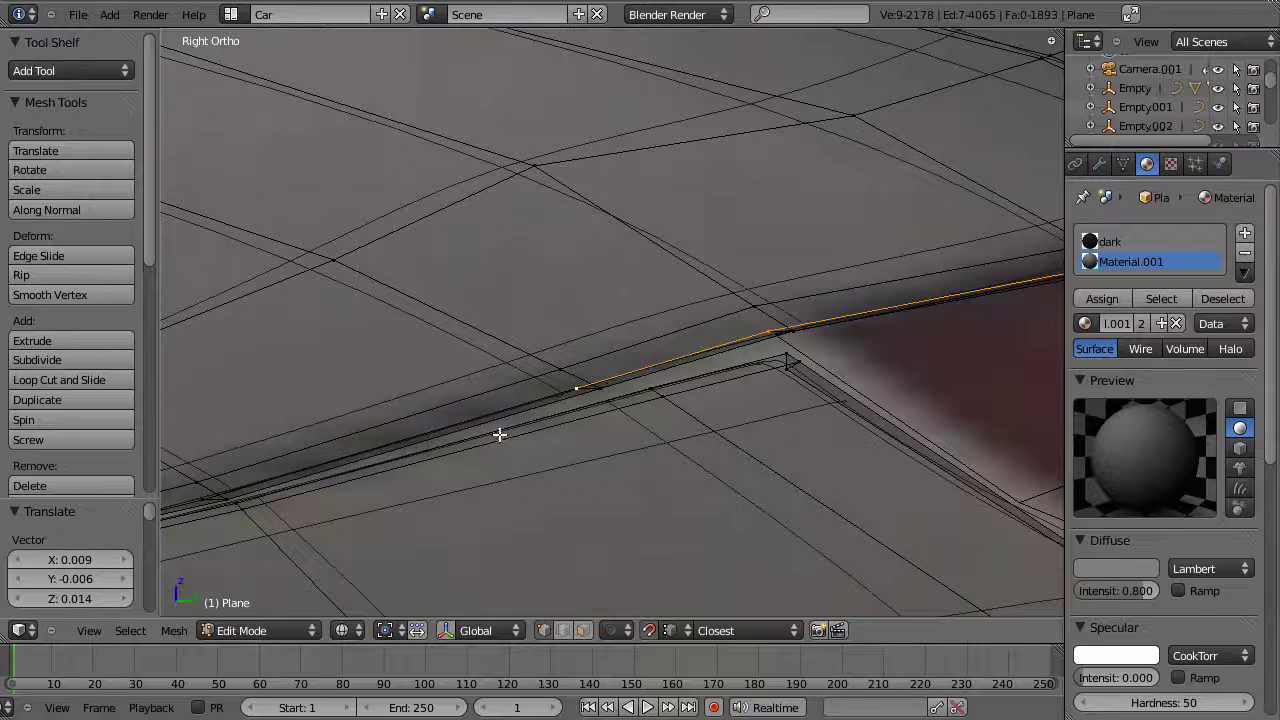
pyautogui.keyDown('shift'); pyautogui.moveTo(346, 455); pyautogui.dragTo(520, 400, button='middle'); pyautogui.keyUp('shift')
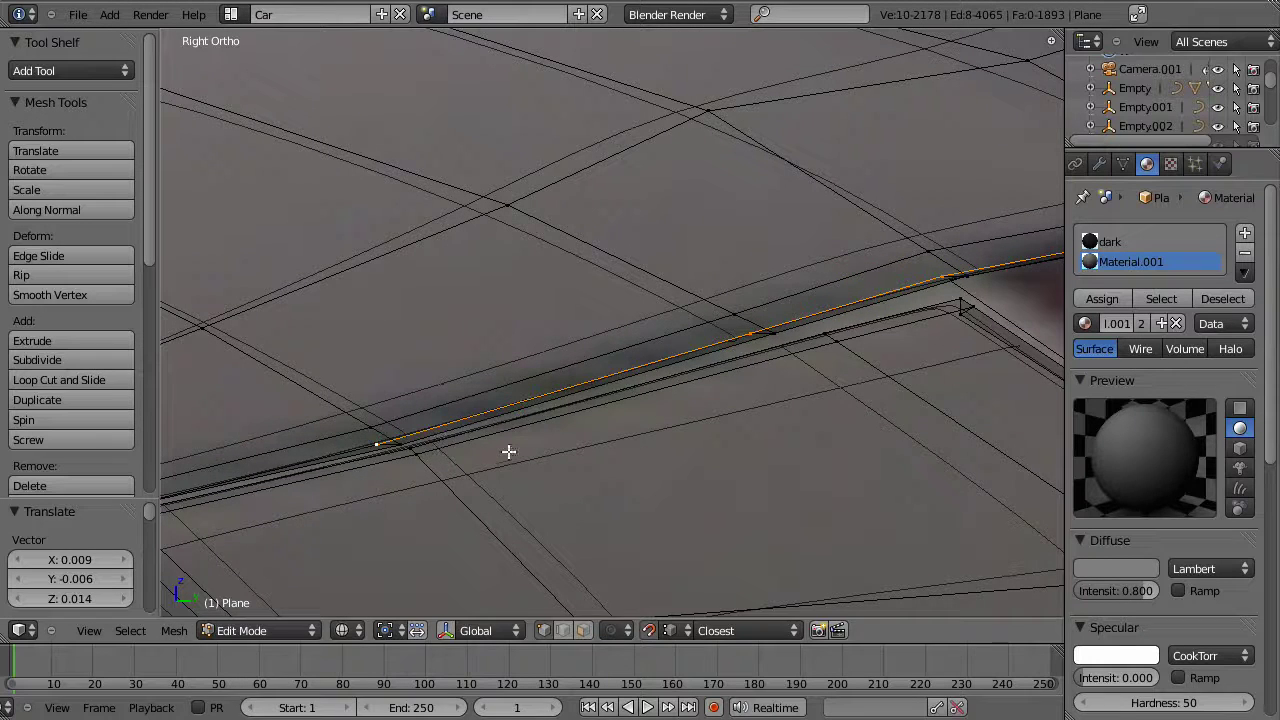
pyautogui.press('g')
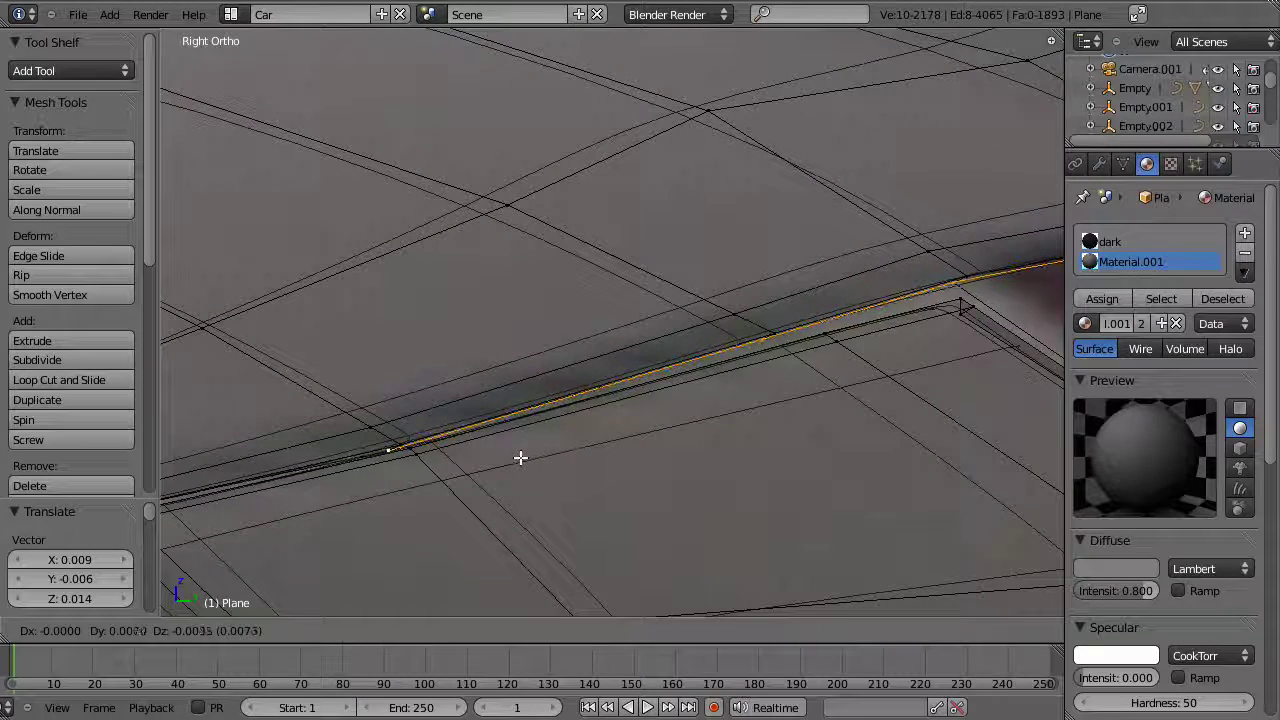
pyautogui.click(522, 457)
# Step: Reposition the small face at the tail-light opening's front corner in the side view, with a final move of 0.006 in Y and 0.004 in Z
pyautogui.press('z')
pyautogui.scroll(-2, 556, 448)
pyautogui.keyDown('shift'); pyautogui.moveTo(578, 418); pyautogui.dragTo(452, 470, button='middle'); pyautogui.keyUp('shift')
pyautogui.scroll(2, 655, 420)
pyautogui.press('z')
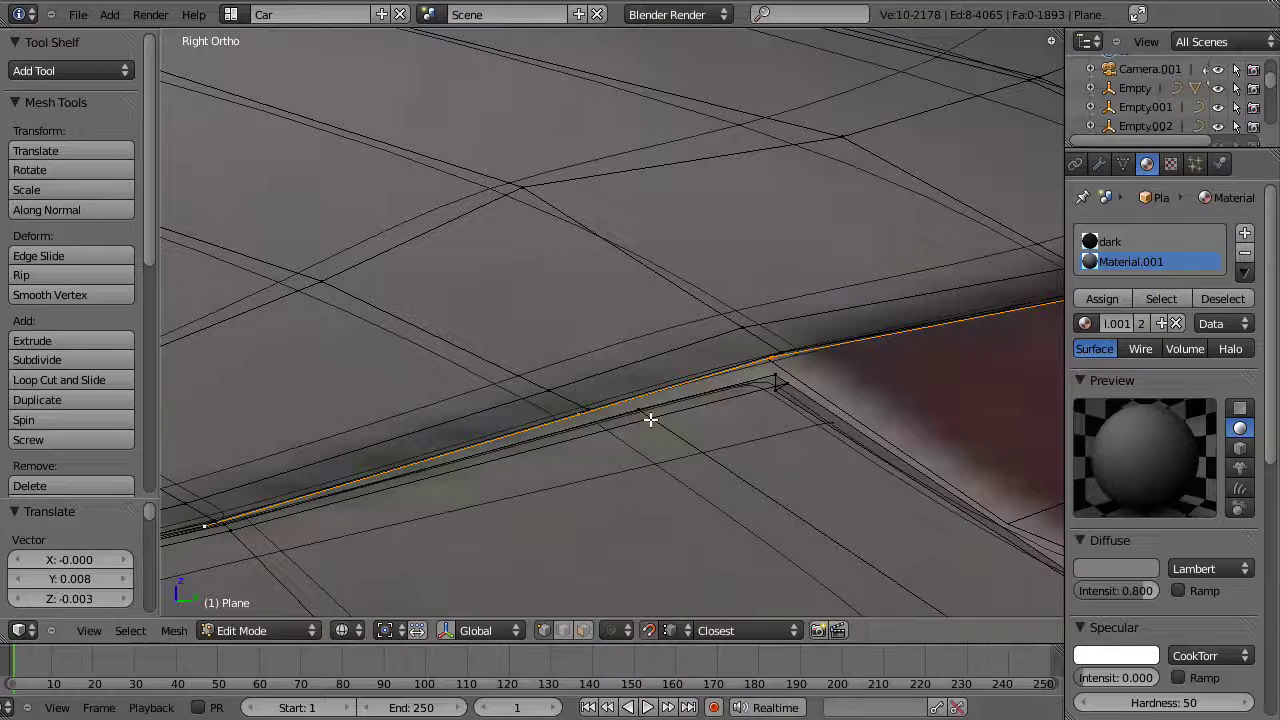
pyautogui.press('a')
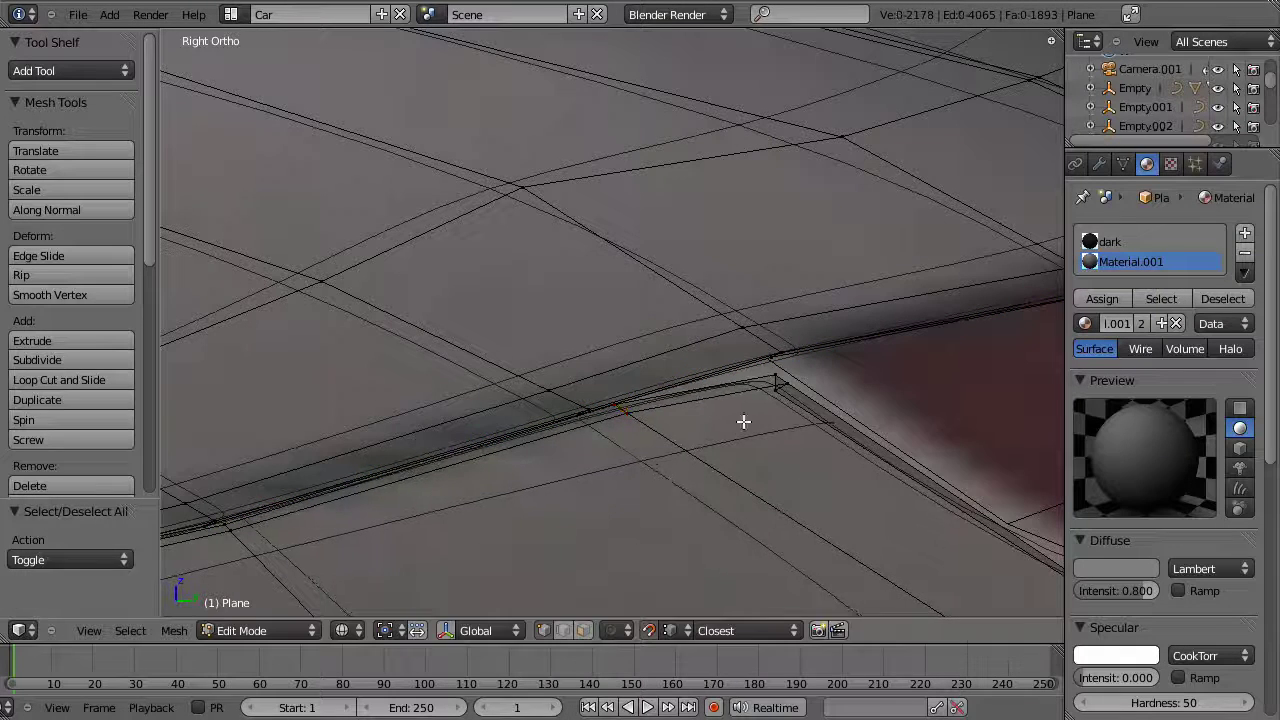
pyautogui.press('z')
pyautogui.press('g')
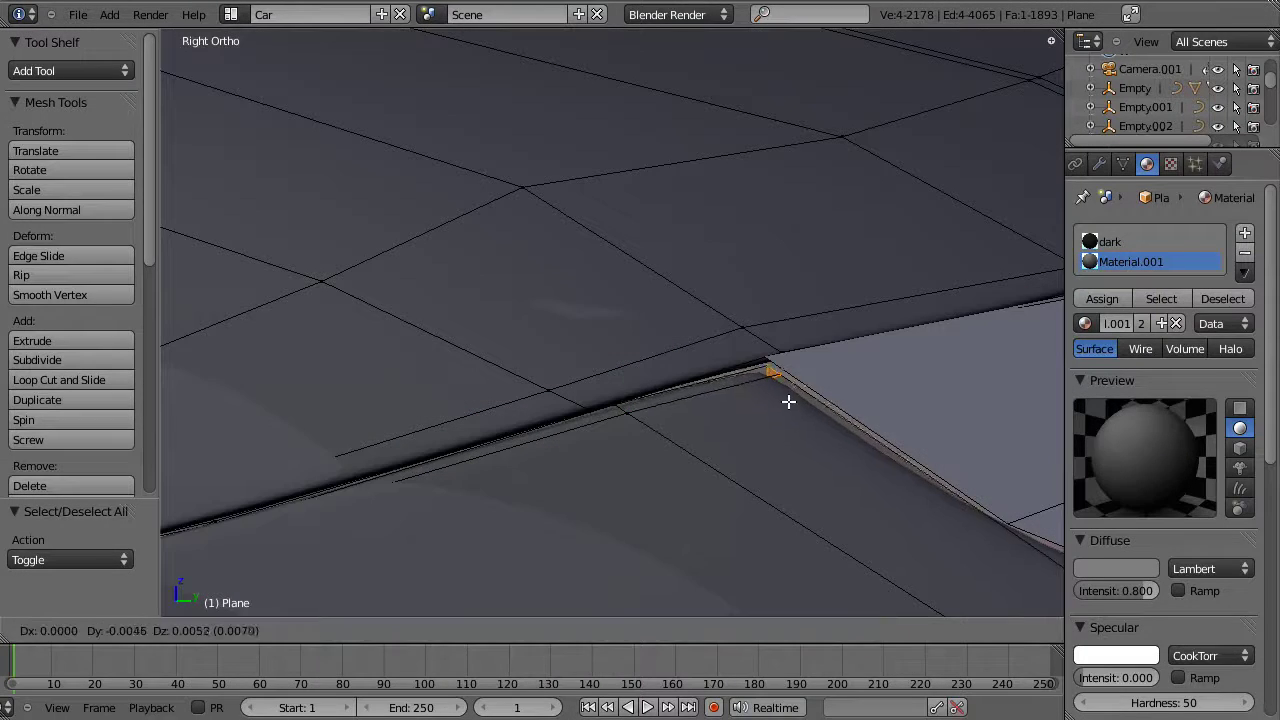
pyautogui.click(790, 396)
pyautogui.press('g')
pyautogui.click(806, 390)
# Step: Turn off snapping and shift the small corner face along the X axis
pyautogui.moveTo(806, 389); pyautogui.dragTo(675, 404, button='middle')
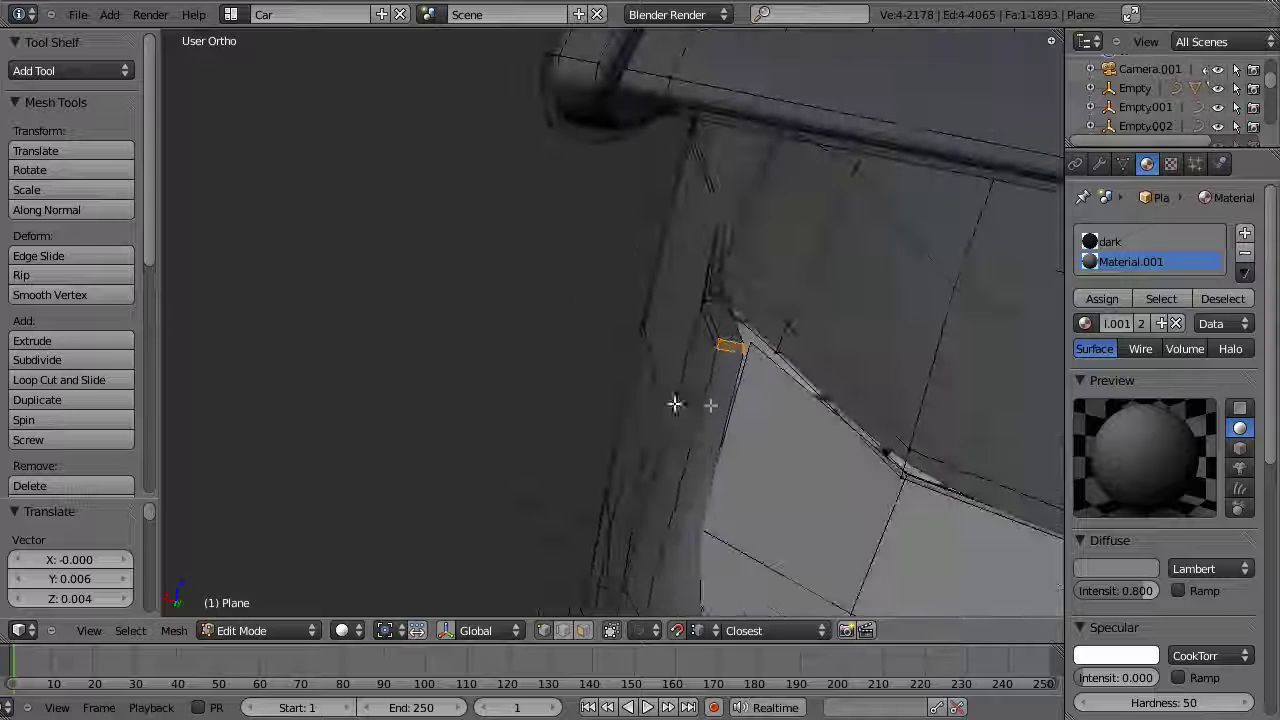
pyautogui.press('g')
pyautogui.press('x')
pyautogui.rightClick(723, 406)
pyautogui.hotkey('shift', 'Tab')
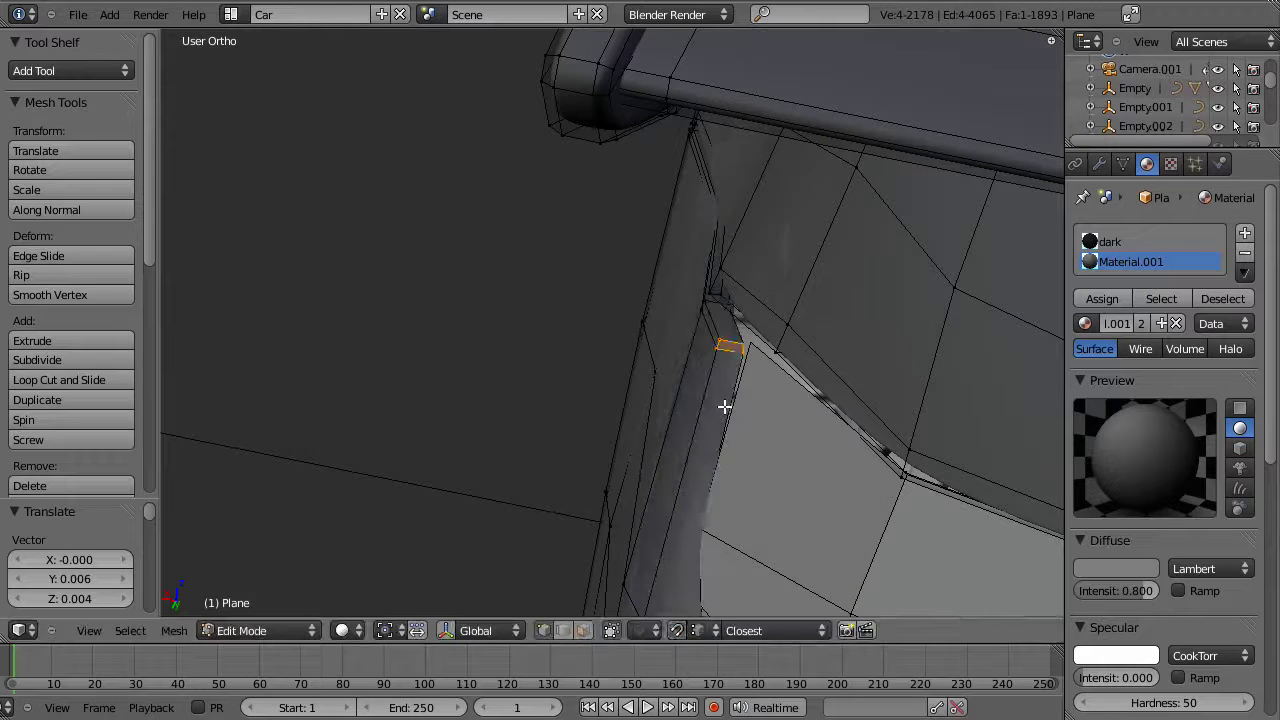
pyautogui.press('g')
pyautogui.press('x')
pyautogui.click(765, 415)
# Step: Move the single loose vertex in the seam beside the tail-light corner by about 0.009
pyautogui.moveTo(765, 415)
pyautogui.mouseDown(button='middle')
pyautogui.moveTo(731, 400)
pyautogui.moveTo(751, 383)
pyautogui.moveTo(734, 380)
pyautogui.mouseUp(button='middle')
pyautogui.scroll(4, 734, 380)
pyautogui.press('a')
pyautogui.press('z')
pyautogui.press('g')
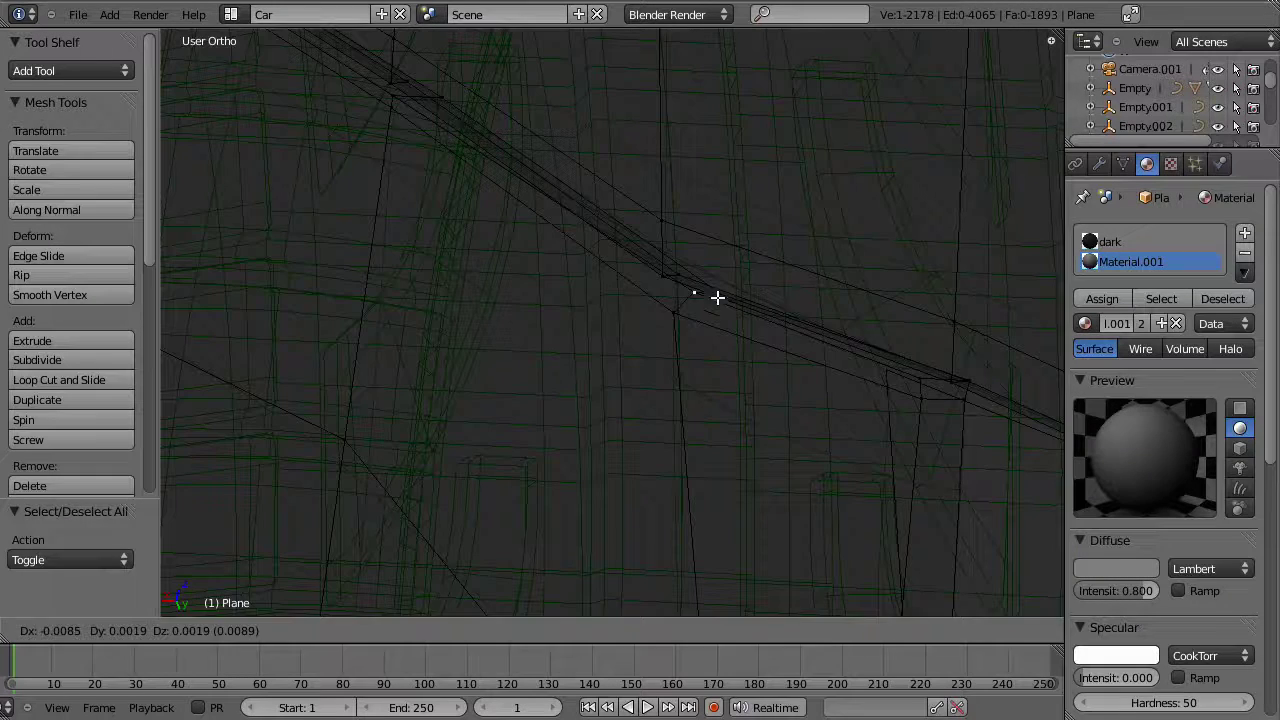
pyautogui.press('z')
# Step: Adjust the three selected vertices at the seam corner along the X axis in two moves
pyautogui.press('g')
pyautogui.press('x')
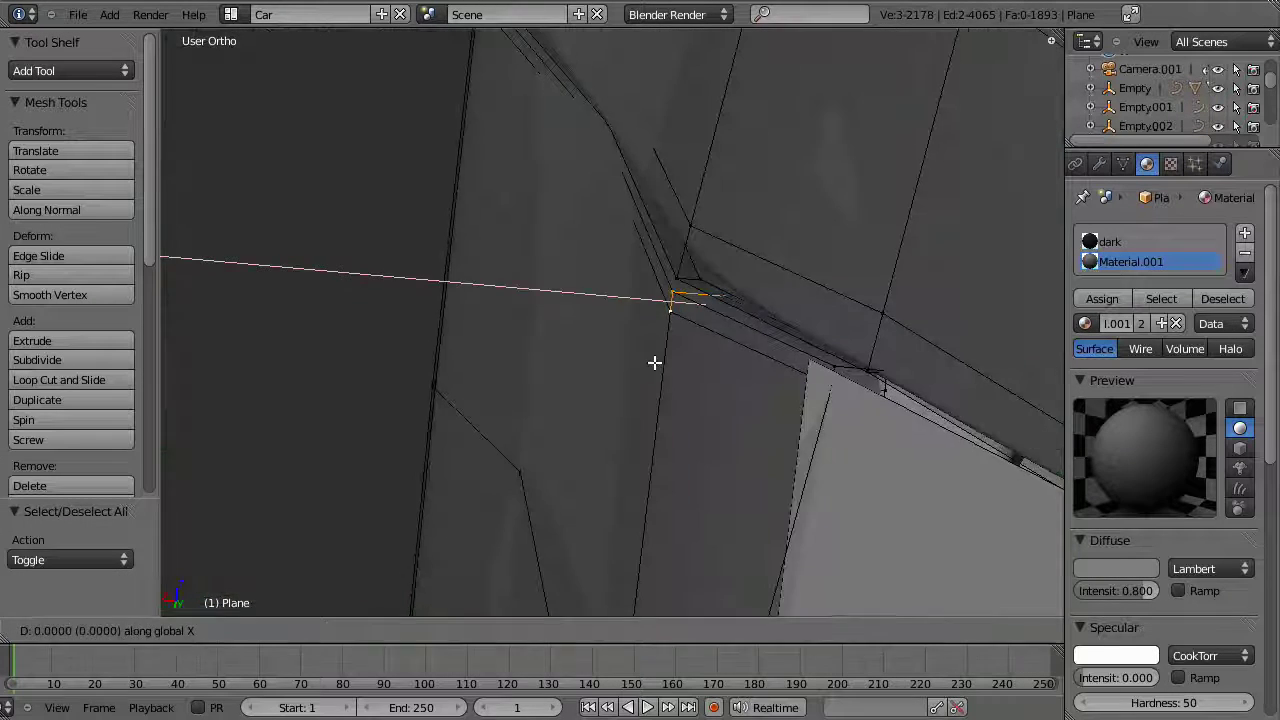
pyautogui.click(686, 397)
pyautogui.moveTo(686, 397); pyautogui.dragTo(663, 350, button='middle')
pyautogui.press('g')
pyautogui.press('x')
pyautogui.click(566, 360)
# Step: Shift the three seam corner vertices along the Y axis and along the X axis again
pyautogui.moveTo(566, 360); pyautogui.dragTo(763, 380, button='middle')
pyautogui.press('g')
pyautogui.press('y')
pyautogui.click(713, 375)
pyautogui.press('g')
pyautogui.press('x')
pyautogui.click(718, 403)
# Step: Move the seam corner vertices about -0.008 in X and -0.005 in Z, and rotate them slightly to line up with the seam
pyautogui.moveTo(718, 403); pyautogui.dragTo(682, 438, button='middle')
pyautogui.press('g')
pyautogui.click(569, 380)
pyautogui.press('r')
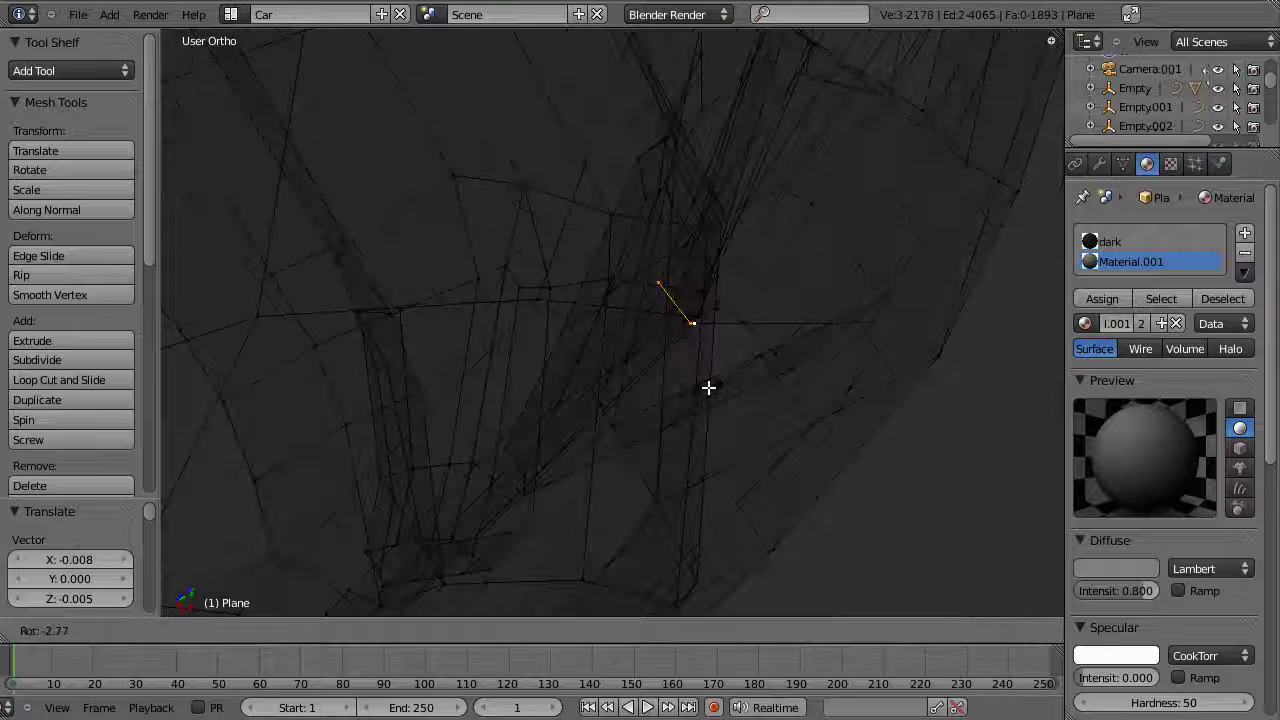
pyautogui.click(726, 376)
pyautogui.press('z')
# Step: Leave the car body mesh and open the tail-light mesh for editing
pyautogui.moveTo(726, 376); pyautogui.dragTo(706, 286, button='middle')
pyautogui.keyDown('shift'); pyautogui.moveTo(871, 303); pyautogui.dragTo(746, 437, button='middle'); pyautogui.keyUp('shift')
pyautogui.press('Tab')
pyautogui.rightClick(826, 374)
pyautogui.press('Tab')
pyautogui.moveTo(826, 372); pyautogui.dragTo(945, 350, button='middle')
pyautogui.scroll(-5, 795, 337)
pyautogui.press('Tab')
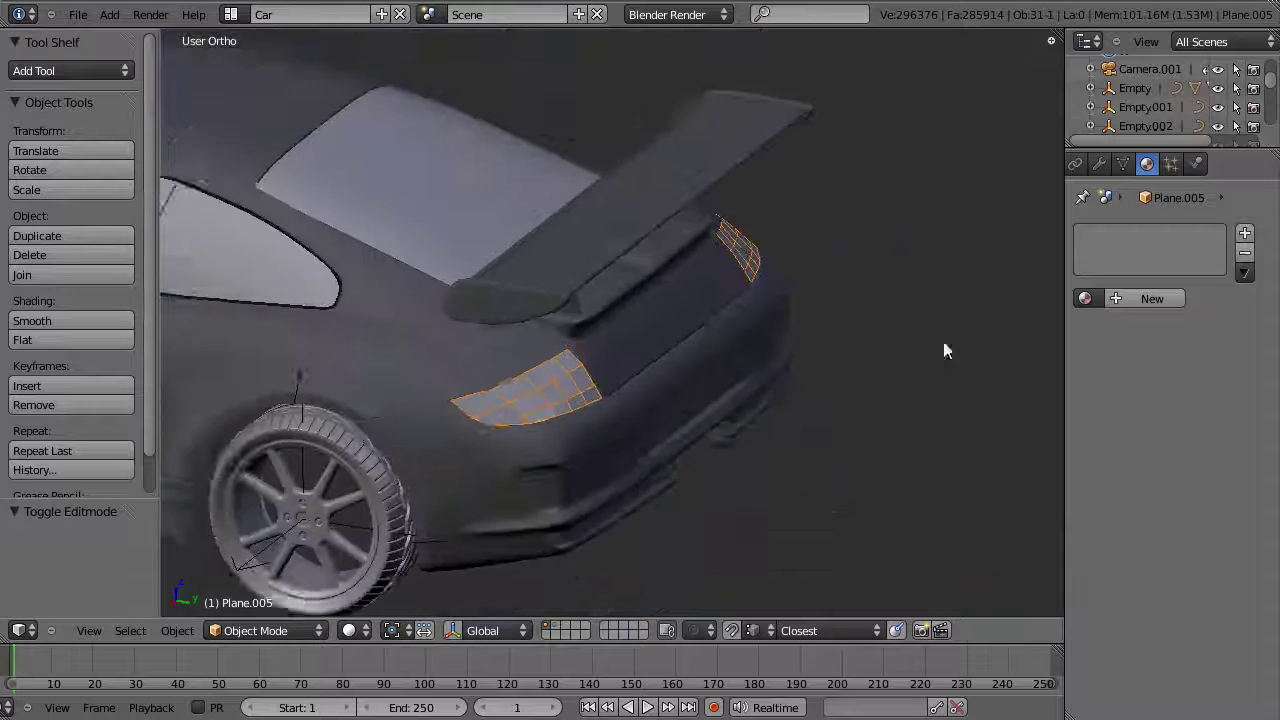
pyautogui.scroll(3, 820, 368)
pyautogui.press('Tab')
pyautogui.scroll(4, 730, 395)
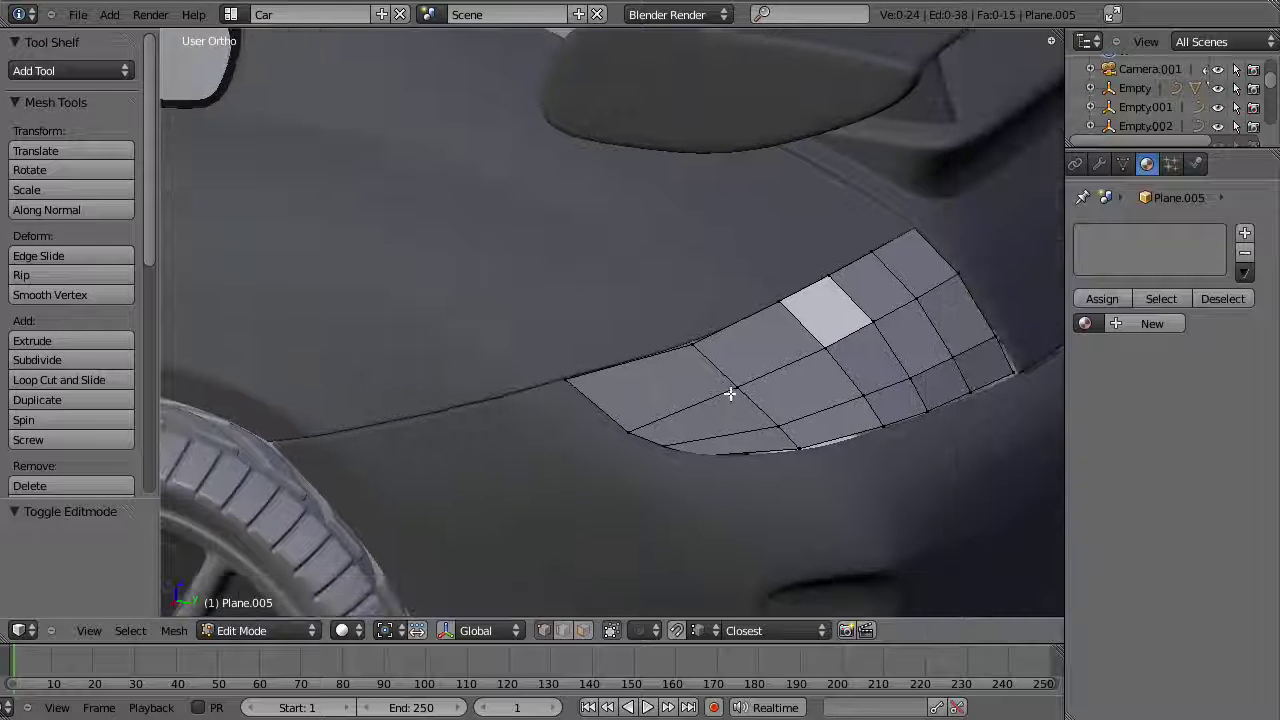
pyautogui.scroll(1, 730, 394)
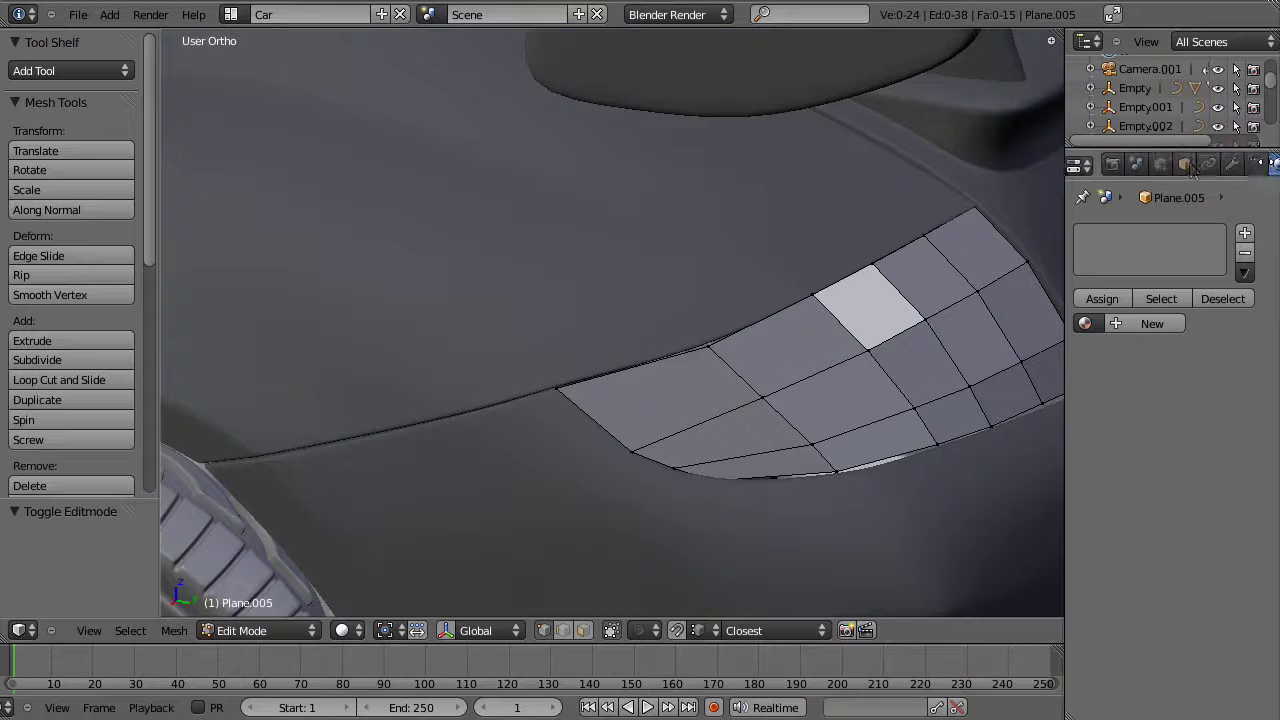
# Step: Turn off the tail light's wire display and add a Subdivision Surface modifier to it
pyautogui.click(1186, 164)
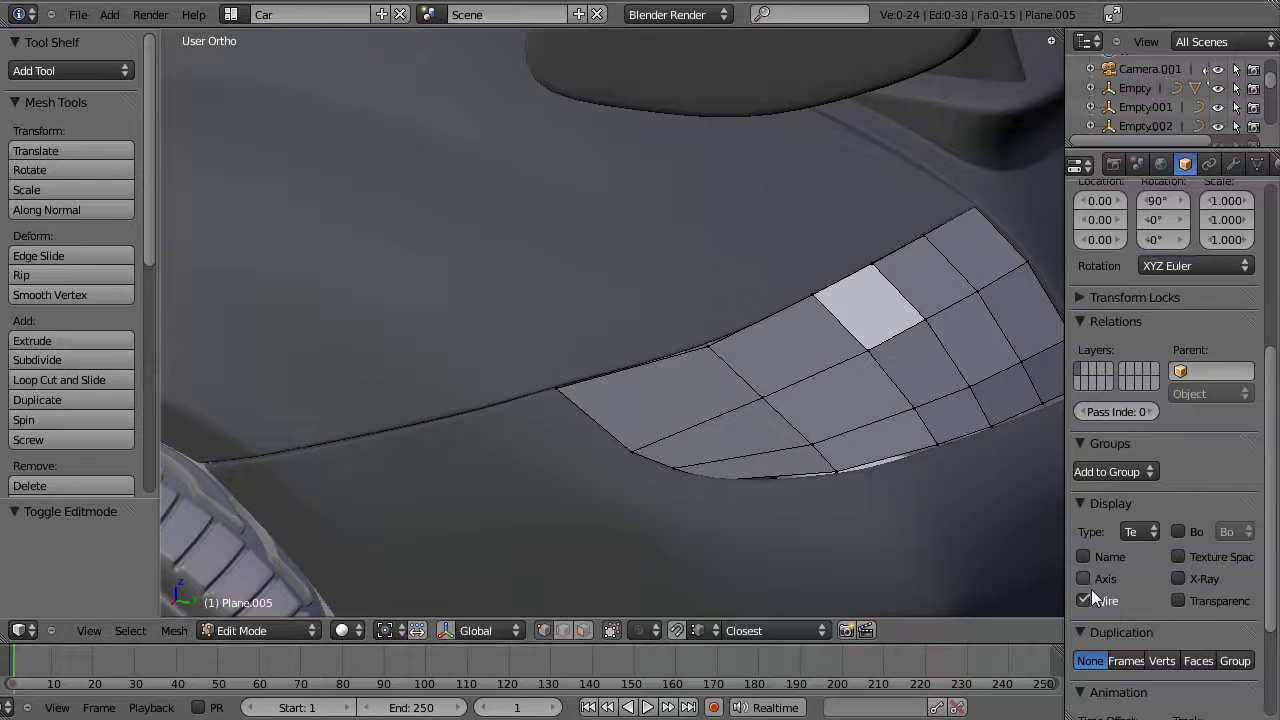
pyautogui.click(1084, 600)
pyautogui.click(1236, 166)
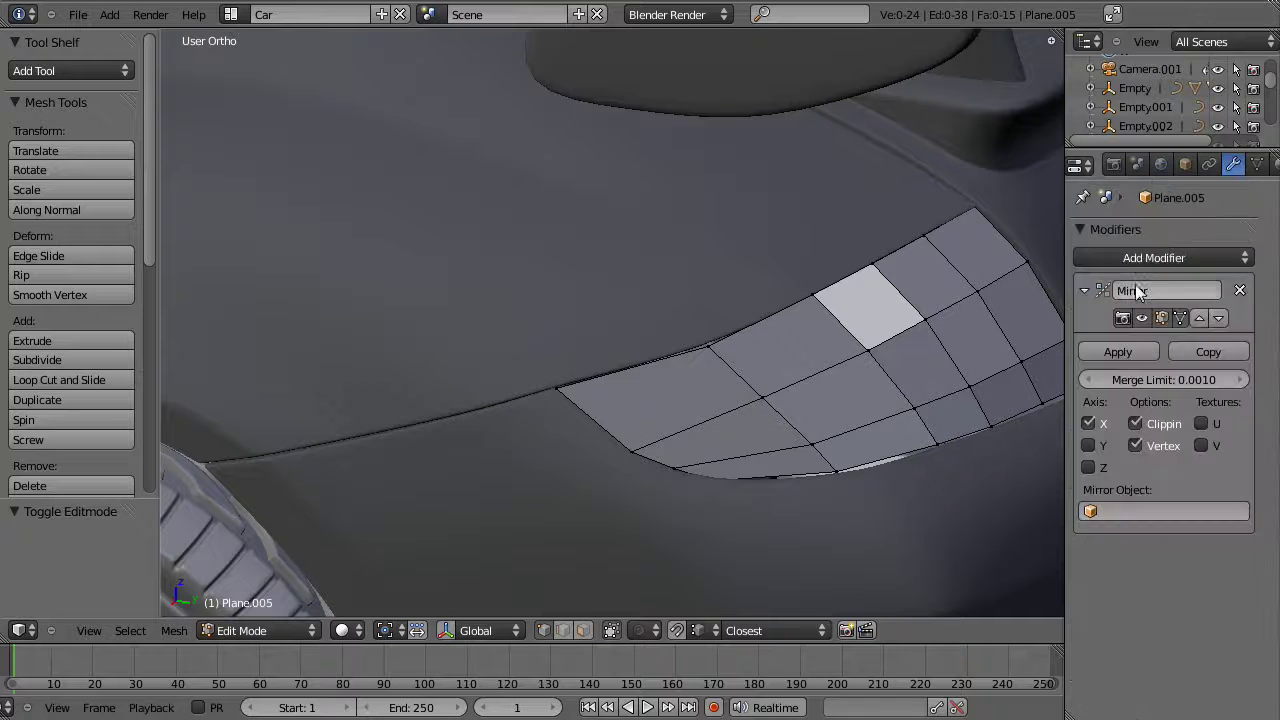
pyautogui.click(1157, 262)
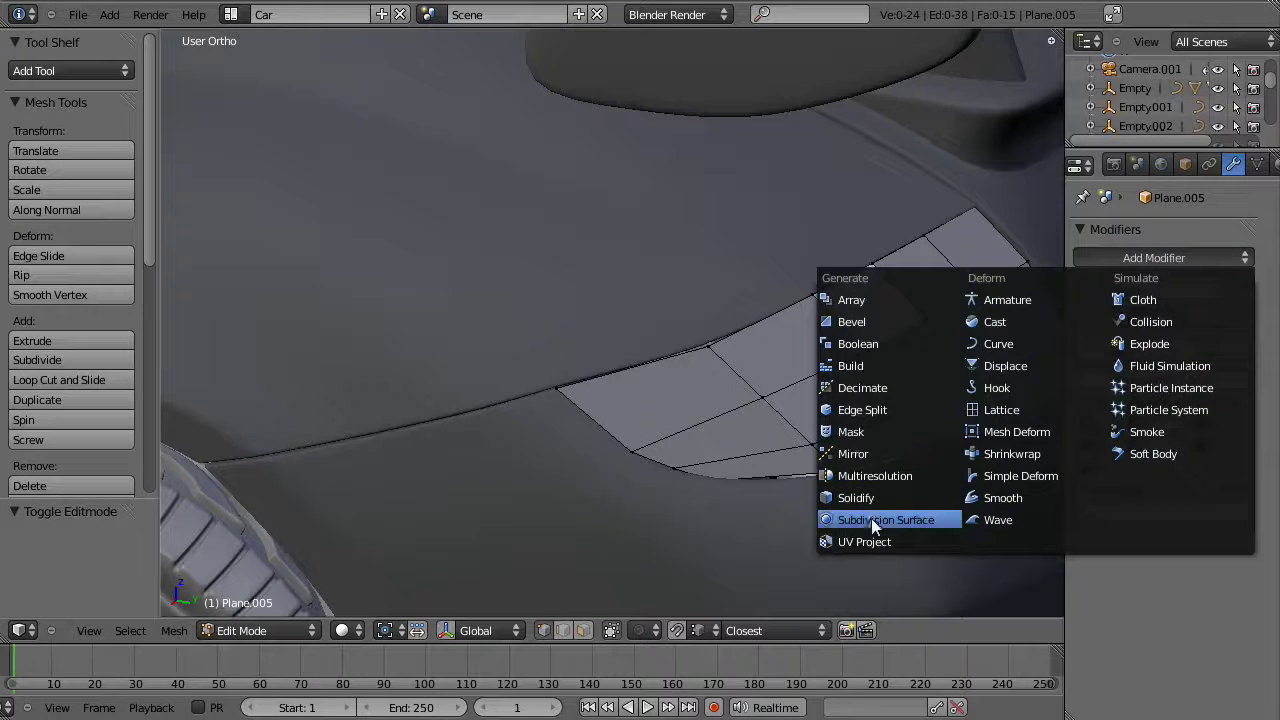
pyautogui.click(871, 518)
# Step: Apply smooth shading to all faces of the tail-light mesh
pyautogui.moveTo(749, 592); pyautogui.dragTo(846, 457, button='middle')
pyautogui.press('a')
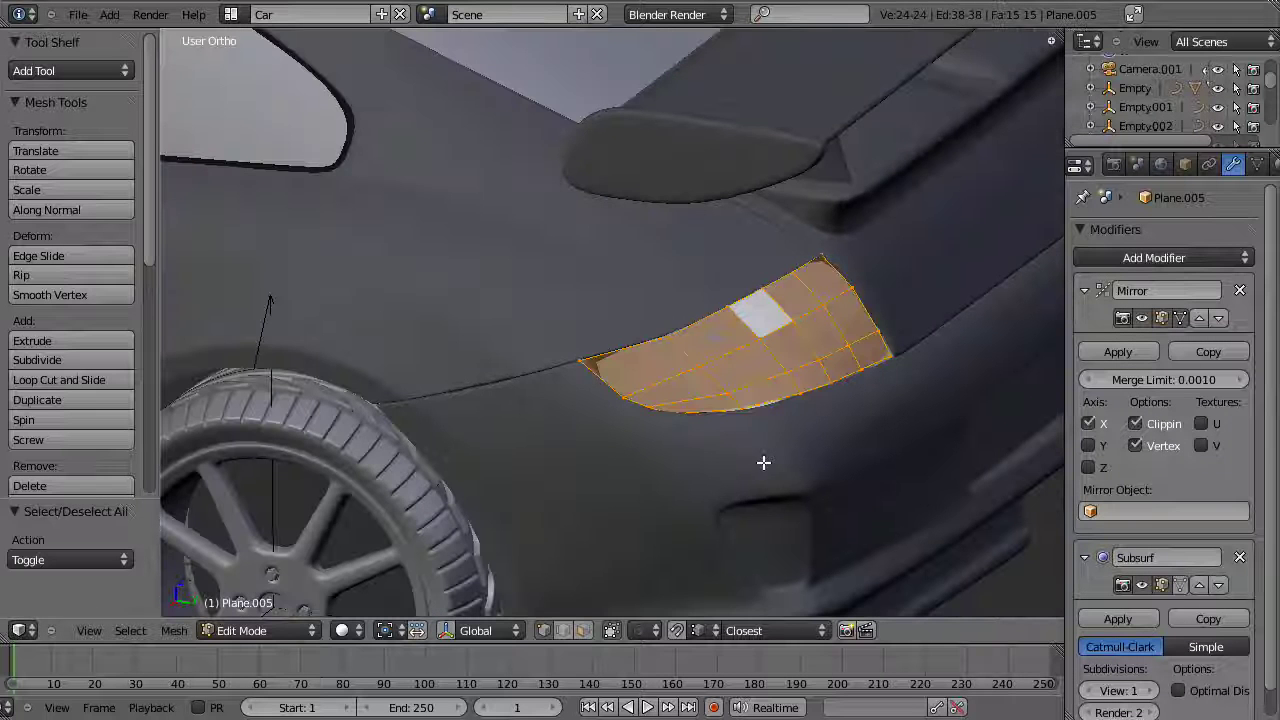
pyautogui.press('w')
pyautogui.click(745, 524)
pyautogui.scroll(4, 849, 506)
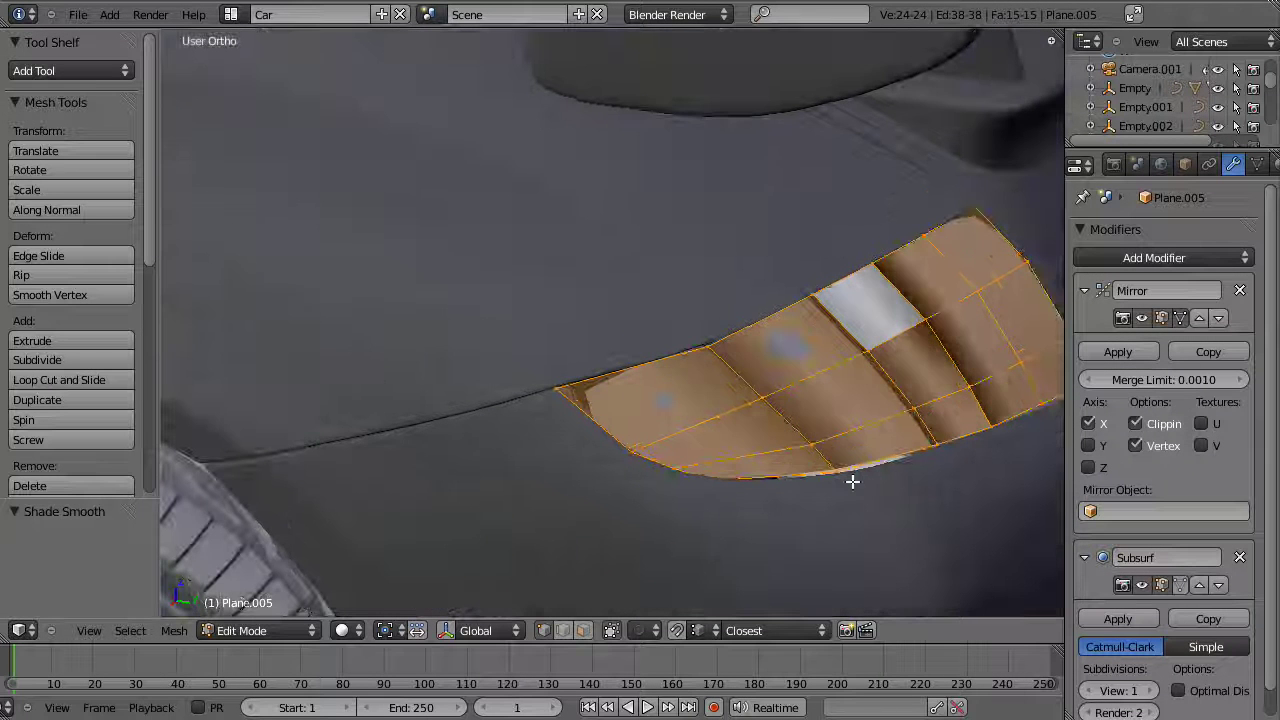
pyautogui.press('a')
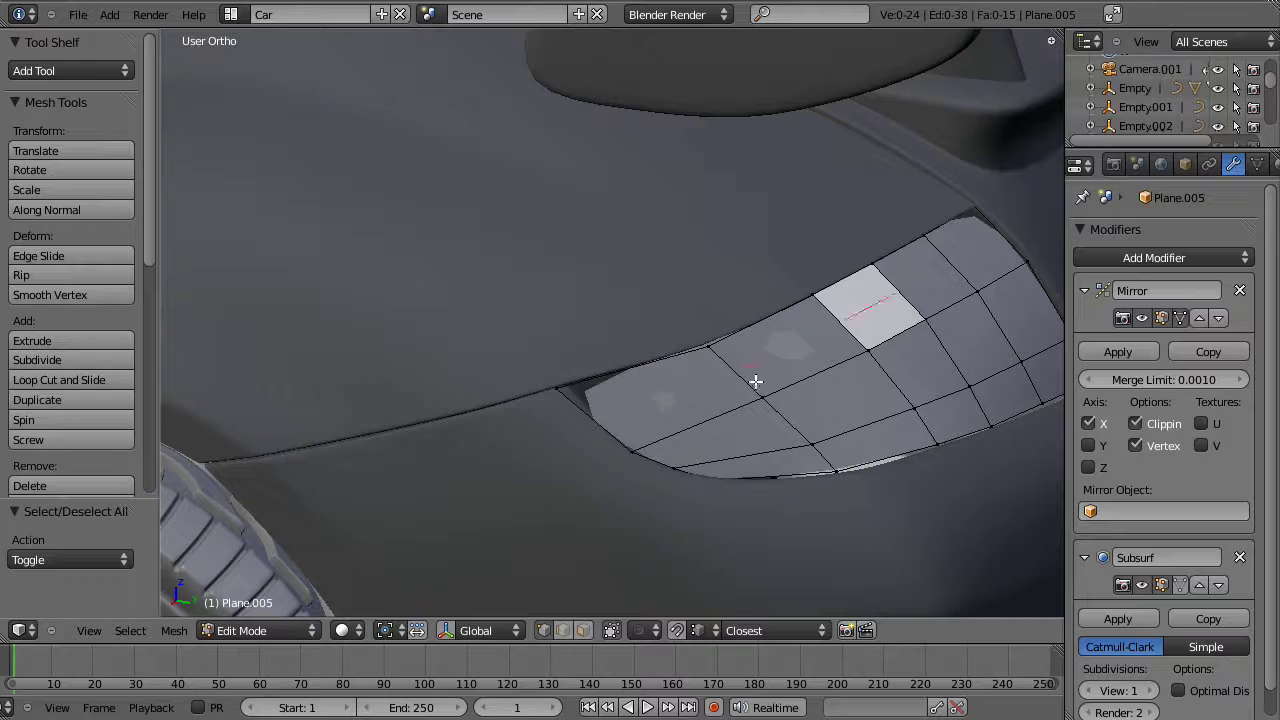
# Step: Add a lengthwise edge loop to the tail light and slide it close to the upper border
pyautogui.hotkey('ctrl', 'r')
pyautogui.click(755, 381)
pyautogui.click(727, 366)
# Step: Move the whole tail-light mesh about 0.015 in negative Y and shift it along X to fit the body opening
pyautogui.moveTo(680, 380); pyautogui.dragTo(751, 400, button='middle')
pyautogui.press('a')
pyautogui.press('g')
pyautogui.press('y')
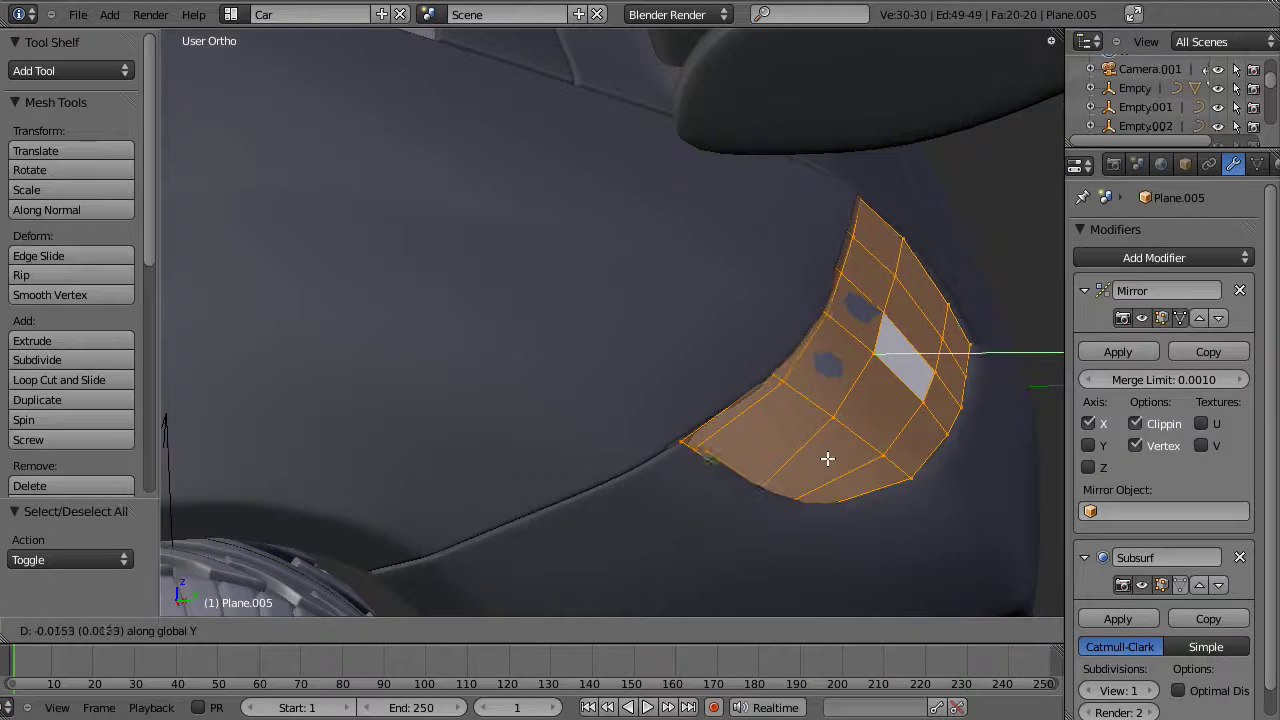
pyautogui.click(825, 457)
pyautogui.moveTo(825, 457); pyautogui.dragTo(700, 420, button='middle')
pyautogui.press('g')
pyautogui.press('x')
pyautogui.click(757, 471)
# Step: Select the tail light's lower border edge loop and move it toward the edge of the body opening
pyautogui.keyDown('alt'); pyautogui.click(613, 413); pyautogui.keyUp('alt')
pyautogui.press('g')
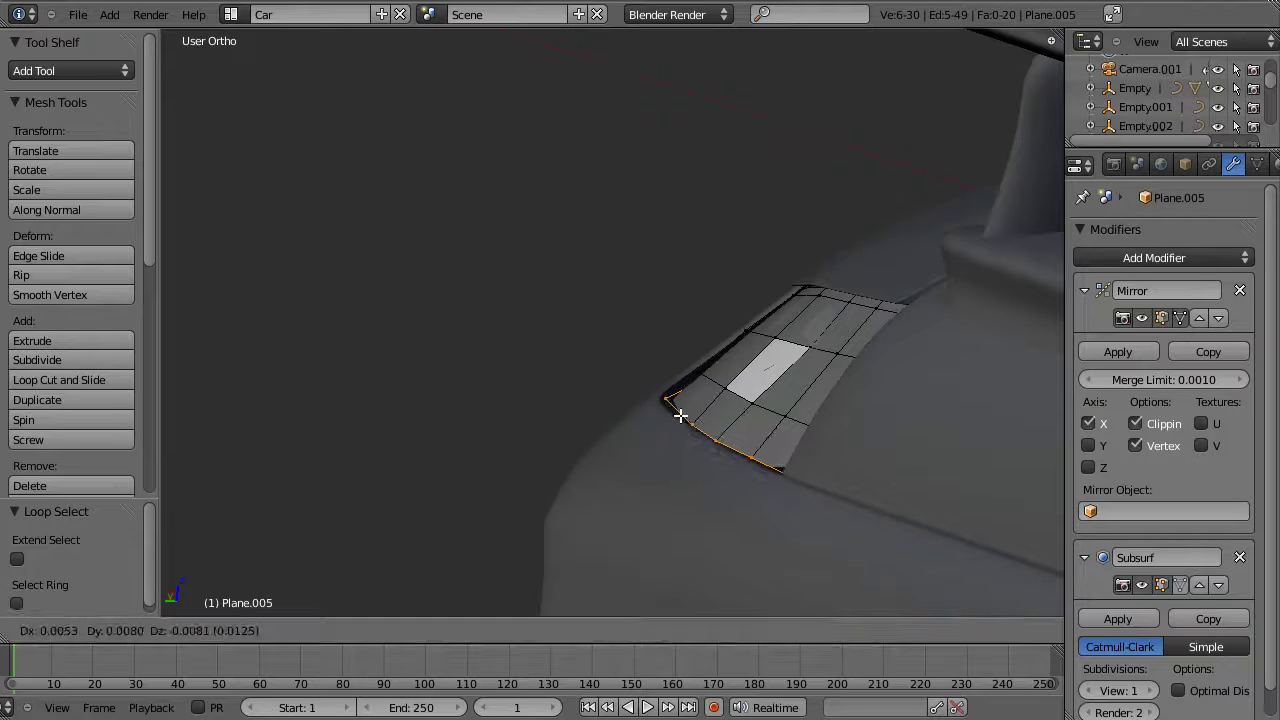
pyautogui.click(676, 416)
# Step: Move the border vertex at the tail light's outer end about 0.004 in X, 0.002 in Y and -0.003 in Z
pyautogui.moveTo(671, 414); pyautogui.dragTo(654, 366, button='middle')
pyautogui.press('a')
pyautogui.rightClick(607, 322)
pyautogui.press('g')
pyautogui.click(612, 333)
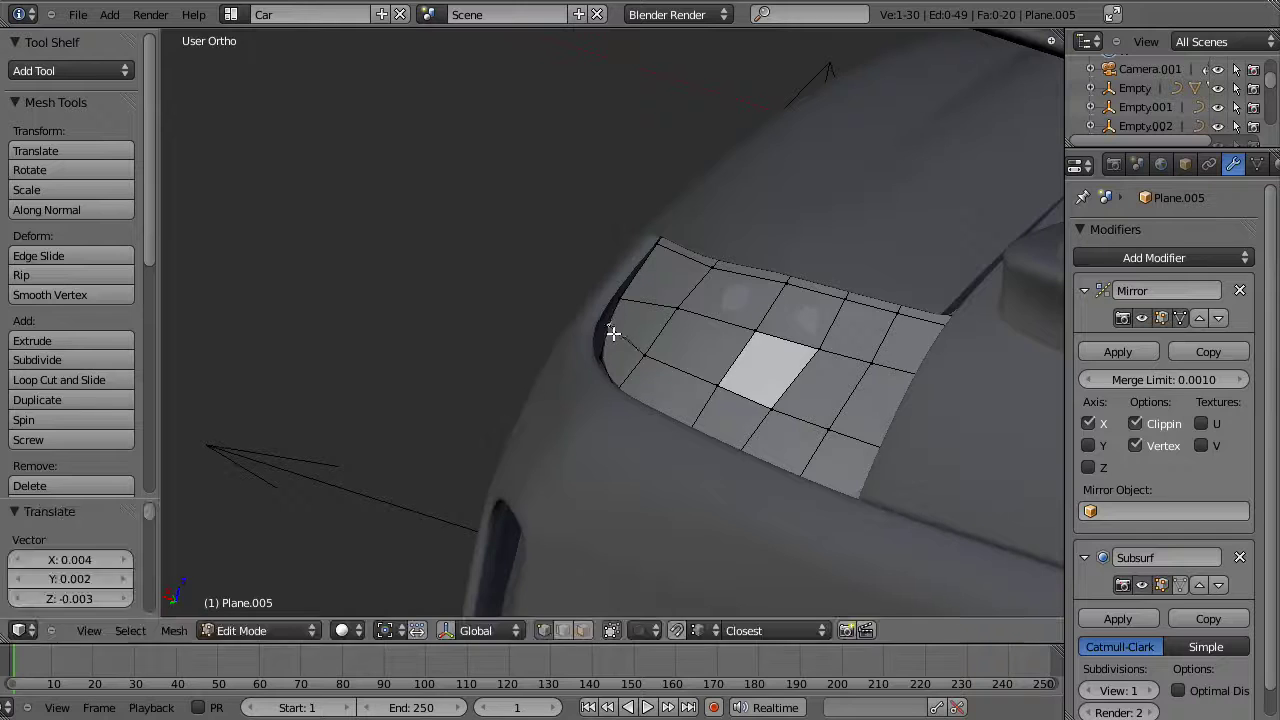
# Step: Switch to editing the car body and select the edge loop along the outer and lower border of the tail-light opening
pyautogui.press('Tab')
pyautogui.rightClick(591, 349)
pyautogui.press('Tab')
pyautogui.press('g')
pyautogui.rightClick(600, 331)
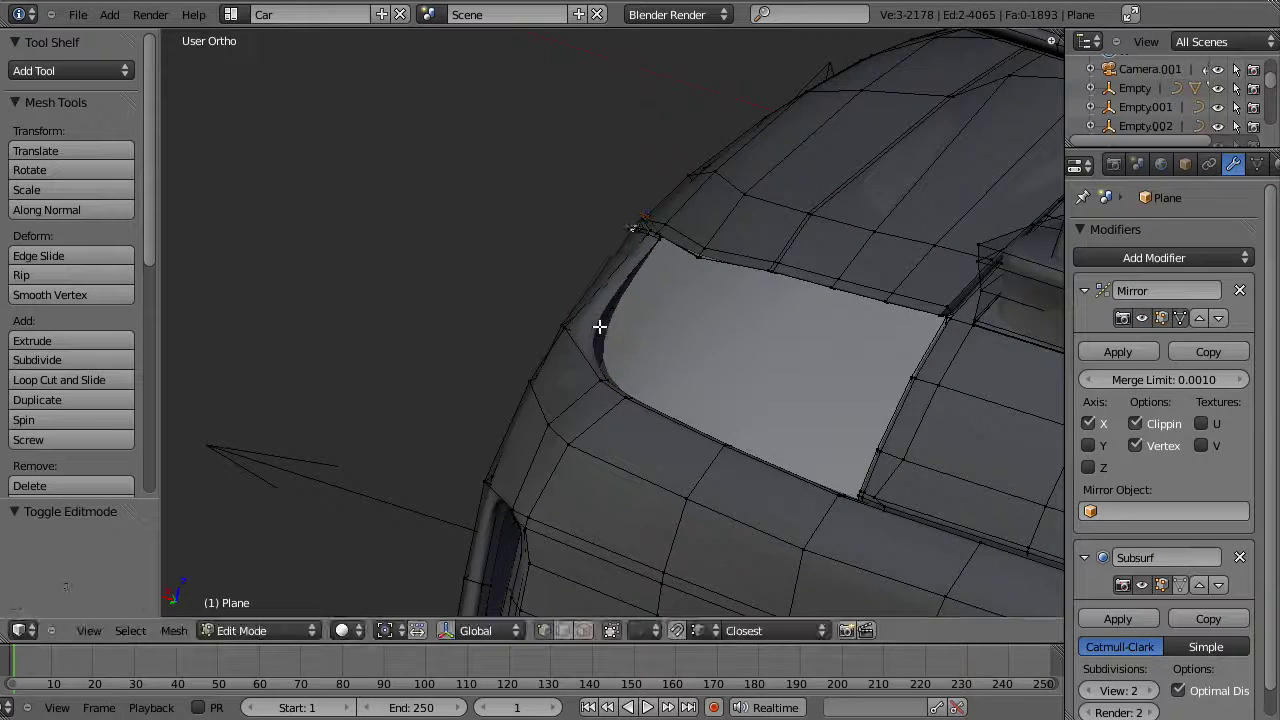
pyautogui.keyDown('alt'); pyautogui.rightClick(607, 320); pyautogui.keyUp('alt')
pyautogui.press('z')
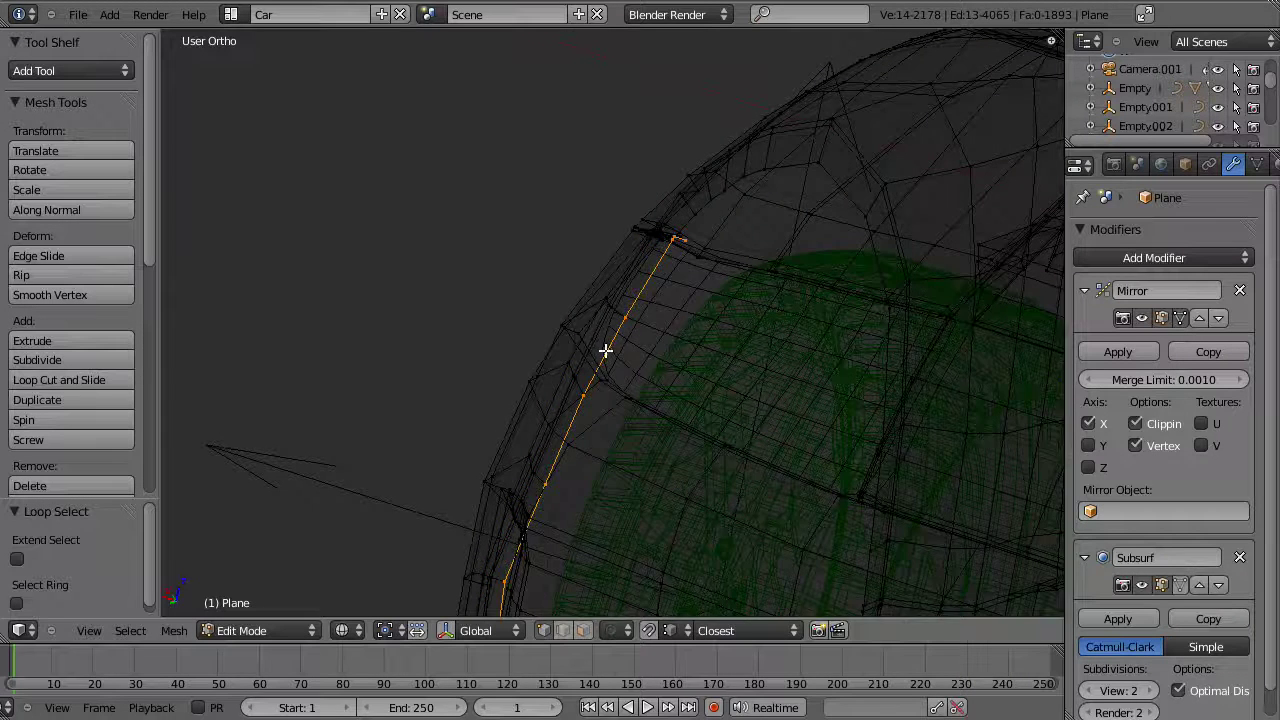
pyautogui.press('z')
pyautogui.keyDown('alt'); pyautogui.rightClick(588, 338); pyautogui.keyUp('alt')
pyautogui.press('z')
# Step: Deselect the loop's upper vertices so only the edges below the tail-light opening stay selected
pyautogui.moveTo(588, 338); pyautogui.dragTo(660, 431, button='middle')
pyautogui.press('b')
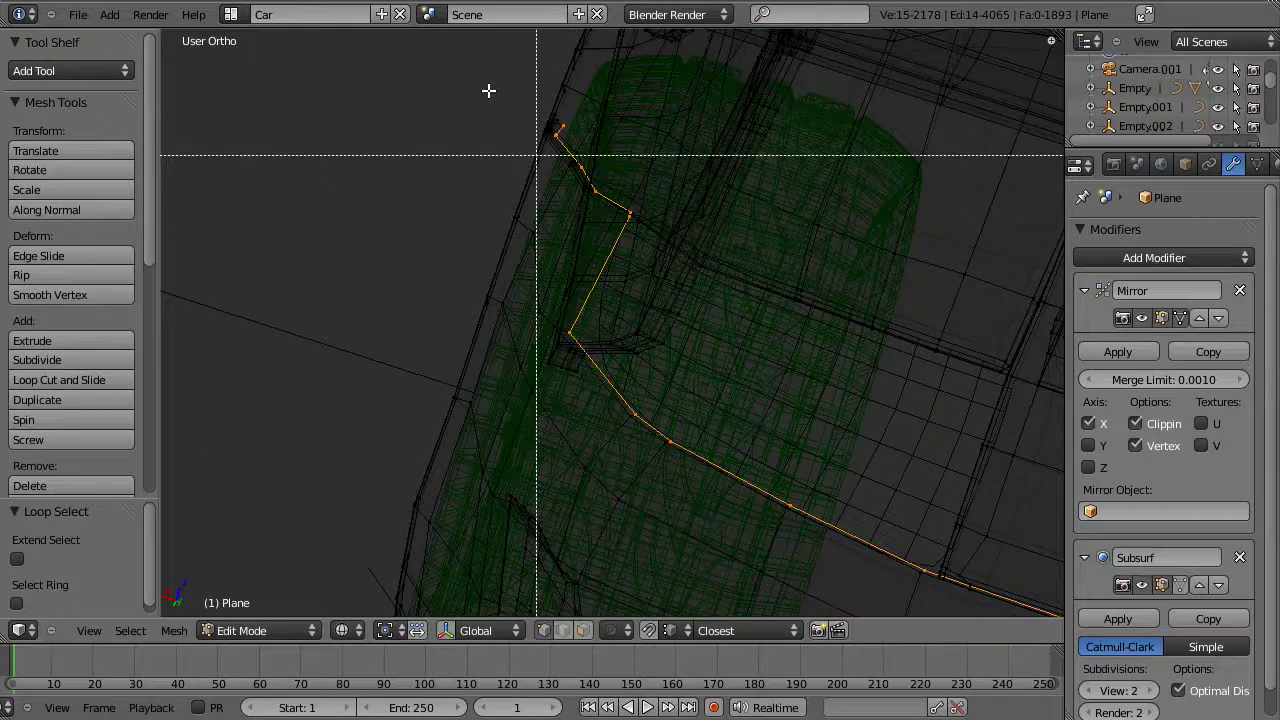
pyautogui.moveTo(462, 40); pyautogui.dragTo(629, 227)
pyautogui.moveTo(627, 215); pyautogui.dragTo(627, 215, button='middle')
pyautogui.press('z')
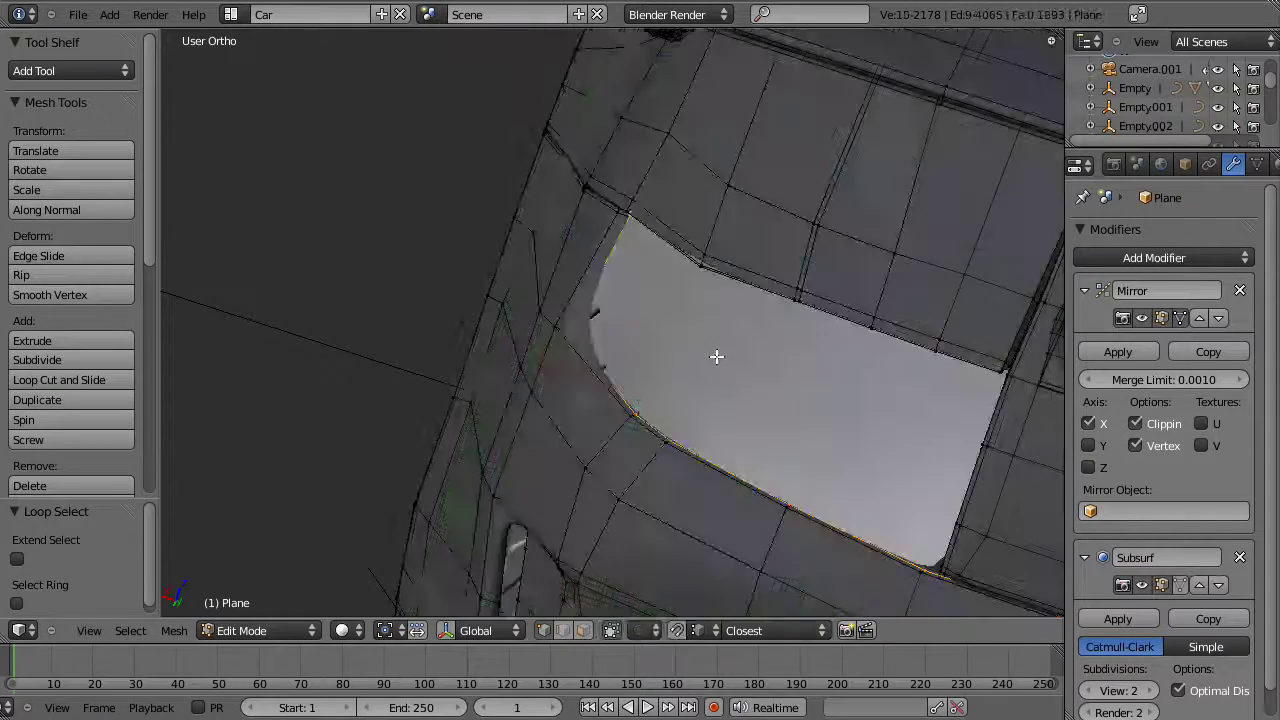
pyautogui.scroll(-4, 718, 360)
pyautogui.press('z')
pyautogui.press('b')
pyautogui.moveTo(548, 199); pyautogui.dragTo(638, 320, button='middle')
pyautogui.press('z')
pyautogui.scroll(7, 657, 354)
pyautogui.press('z')
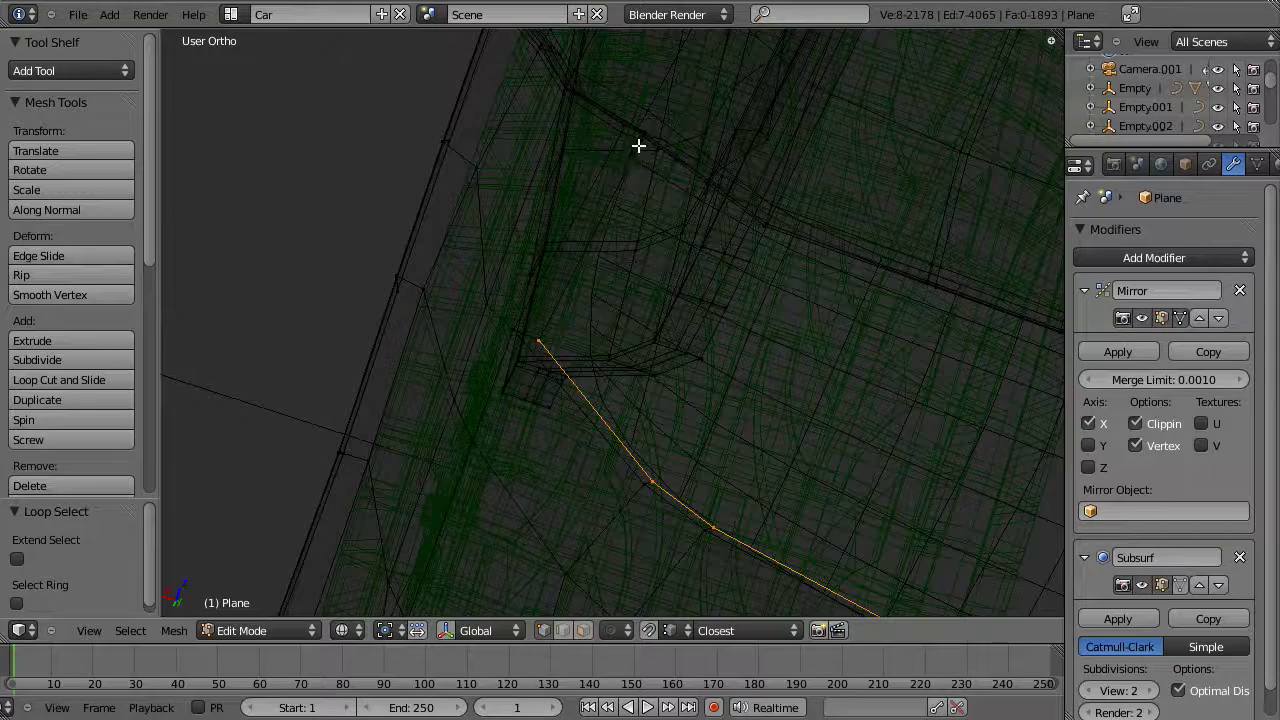
# Step: Move the selected body edges below the tail light about -0.029 along Y
pyautogui.moveTo(618, 113); pyautogui.dragTo(665, 185, button='middle')
pyautogui.press('z')
pyautogui.scroll(-4, 729, 302)
pyautogui.moveTo(715, 345); pyautogui.dragTo(862, 552, button='middle')
pyautogui.press('g')
pyautogui.press('y')
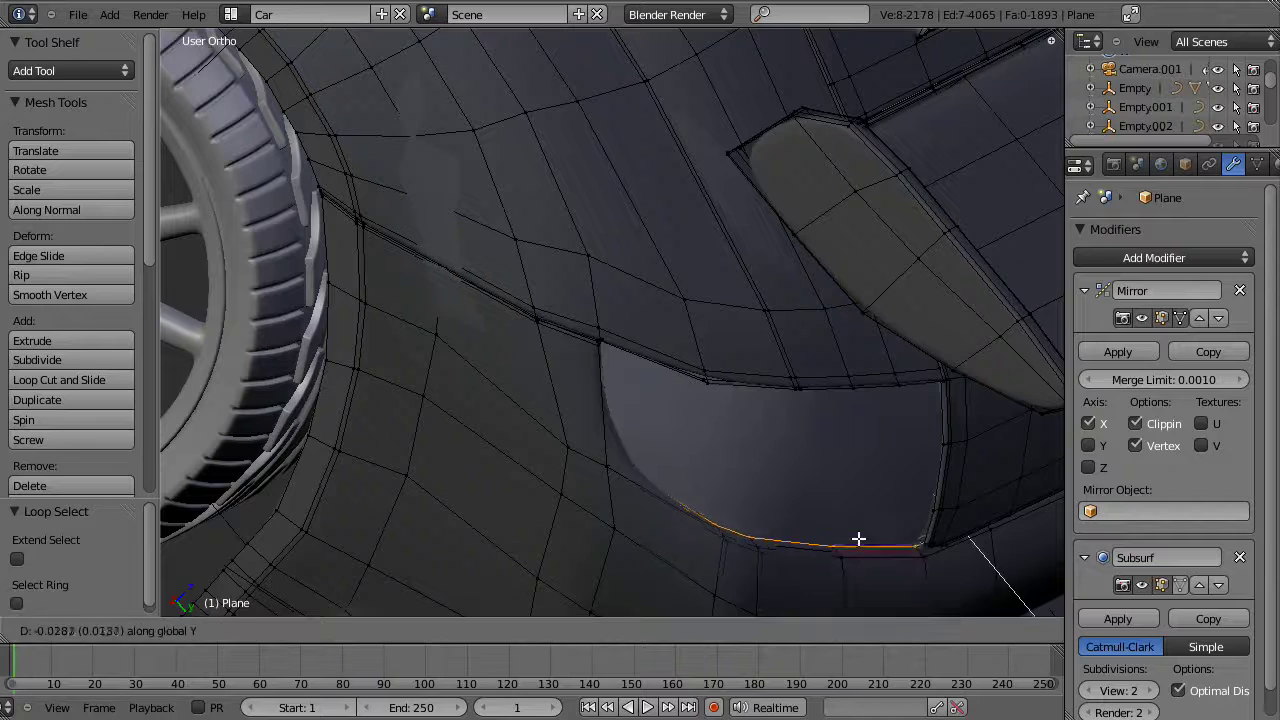
pyautogui.click(857, 539)
pyautogui.moveTo(811, 503); pyautogui.dragTo(617, 406, button='middle')
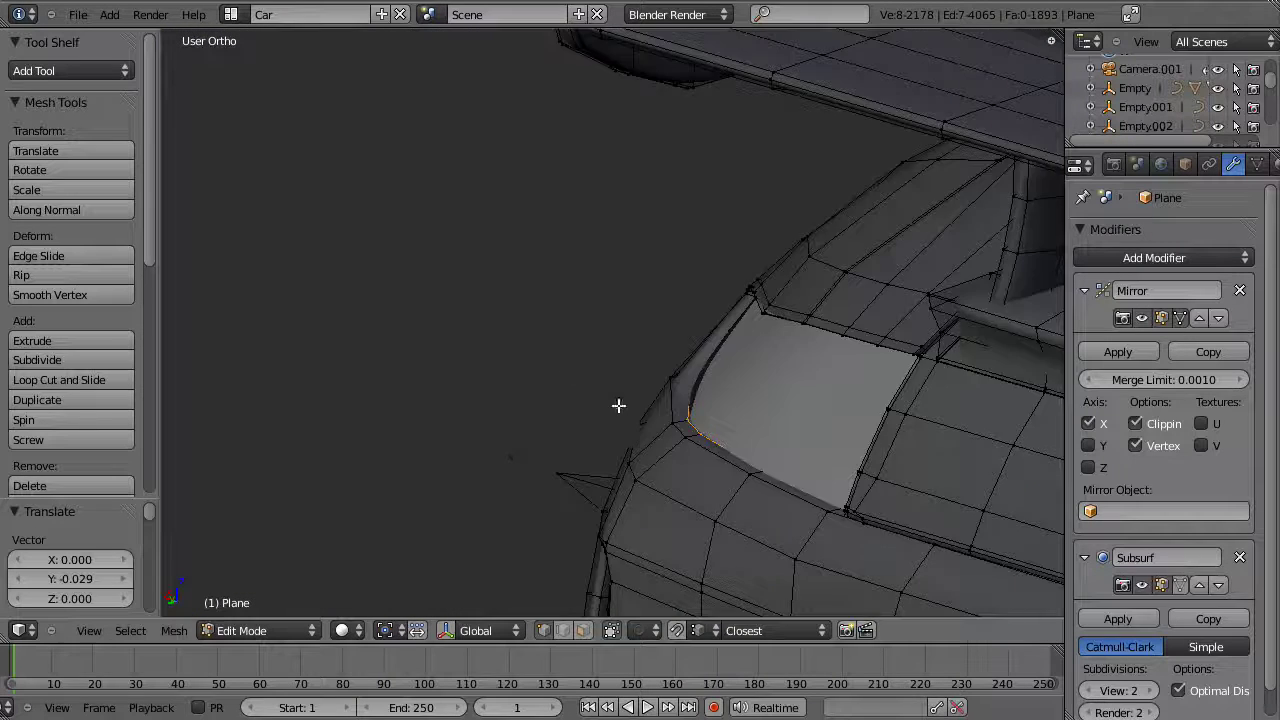
# Step: Select the two body vertices at the opening's upper outer corner and move them slightly toward the tail light
pyautogui.scroll(3, 697, 417)
pyautogui.press('z')
pyautogui.moveTo(697, 417)
pyautogui.mouseDown(button='middle')
pyautogui.moveTo(646, 312)
pyautogui.moveTo(676, 275)
pyautogui.mouseUp(button='middle')
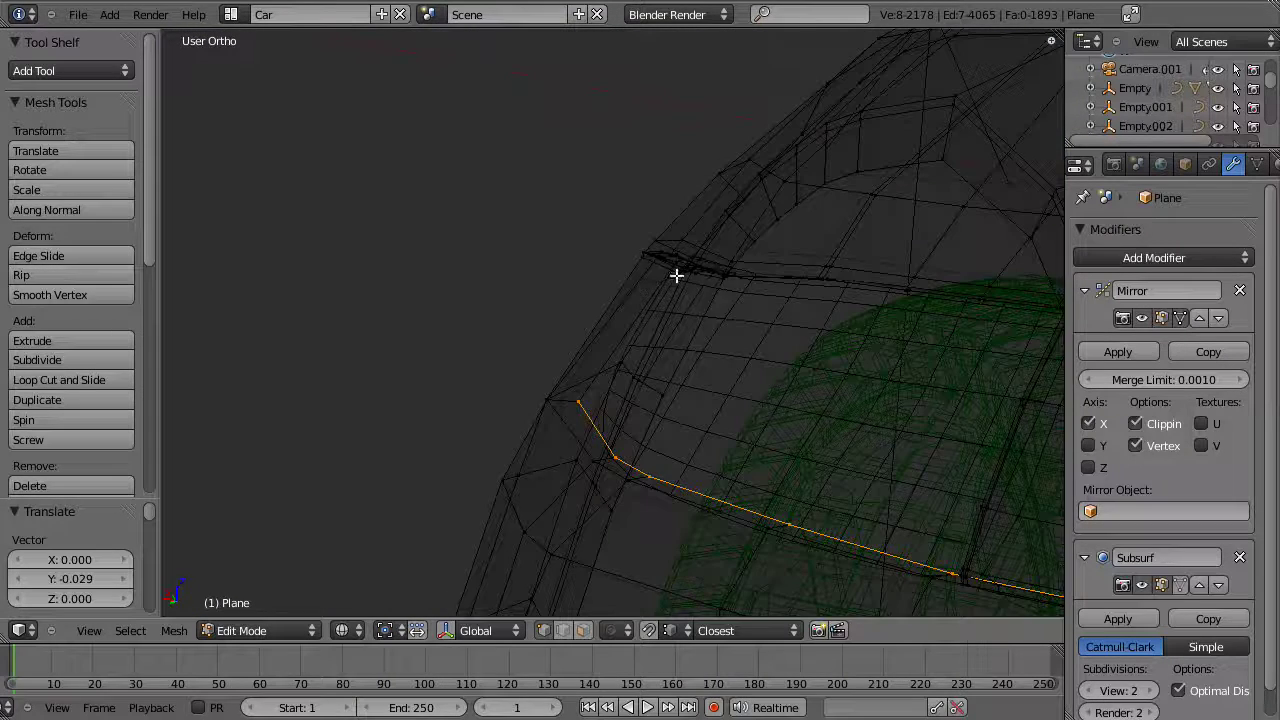
pyautogui.scroll(6, 681, 310)
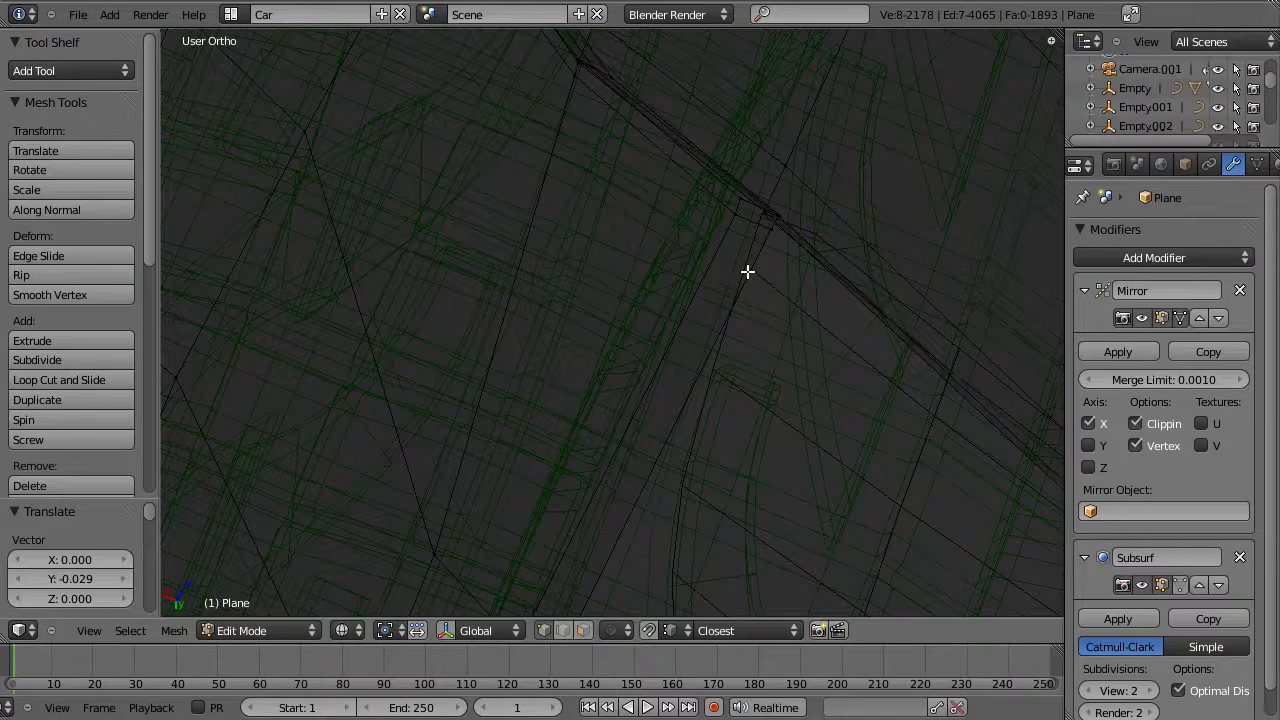
pyautogui.press('a')
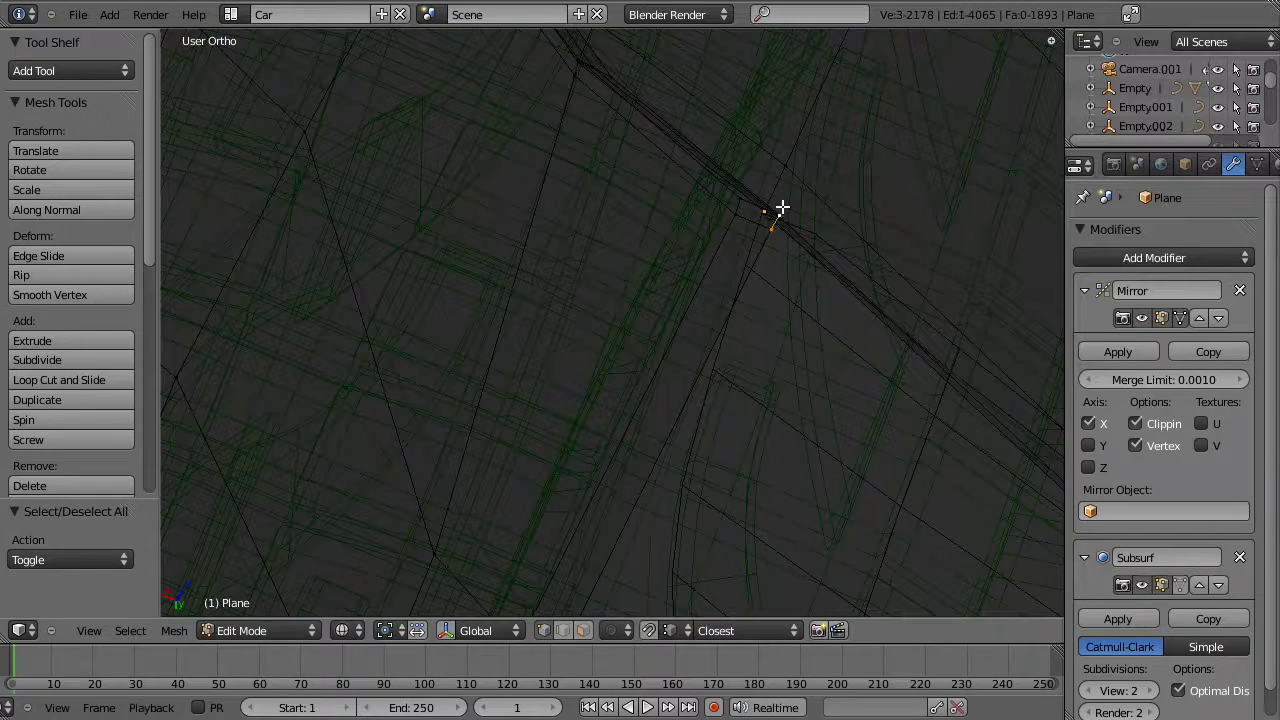
pyautogui.scroll(2, 726, 251)
pyautogui.press('z')
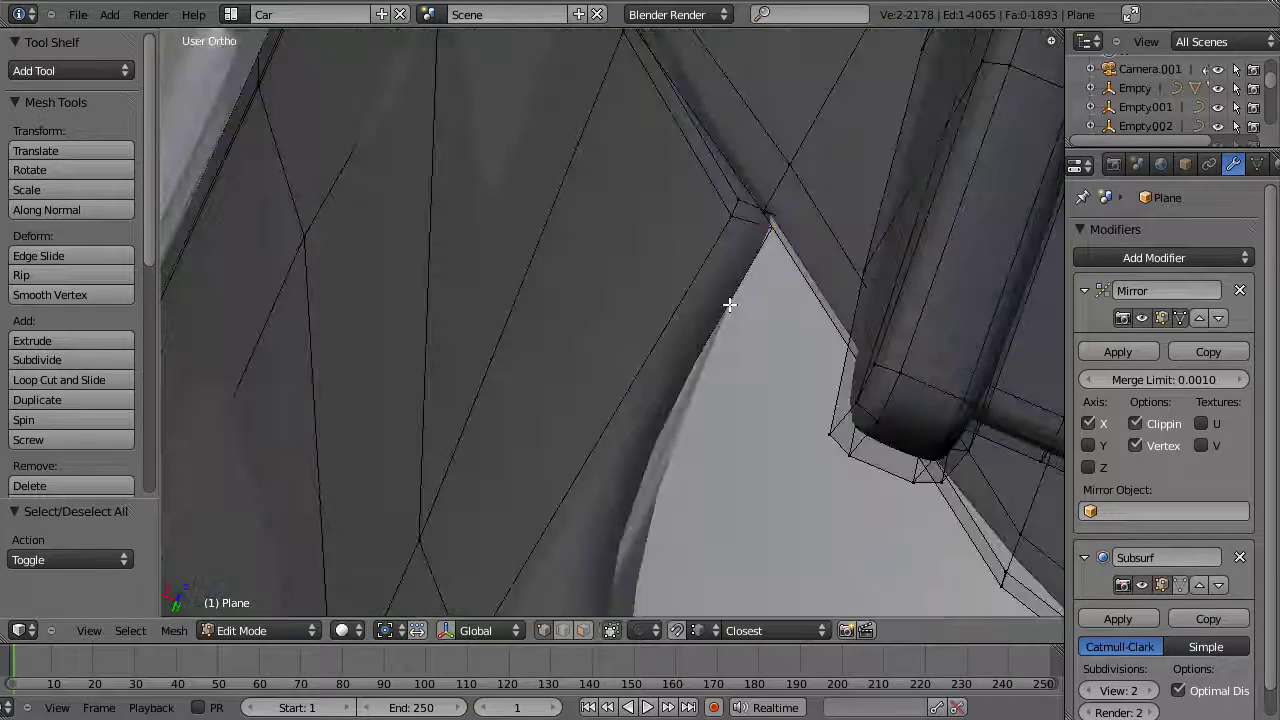
pyautogui.scroll(4, 729, 303)
pyautogui.press('g')
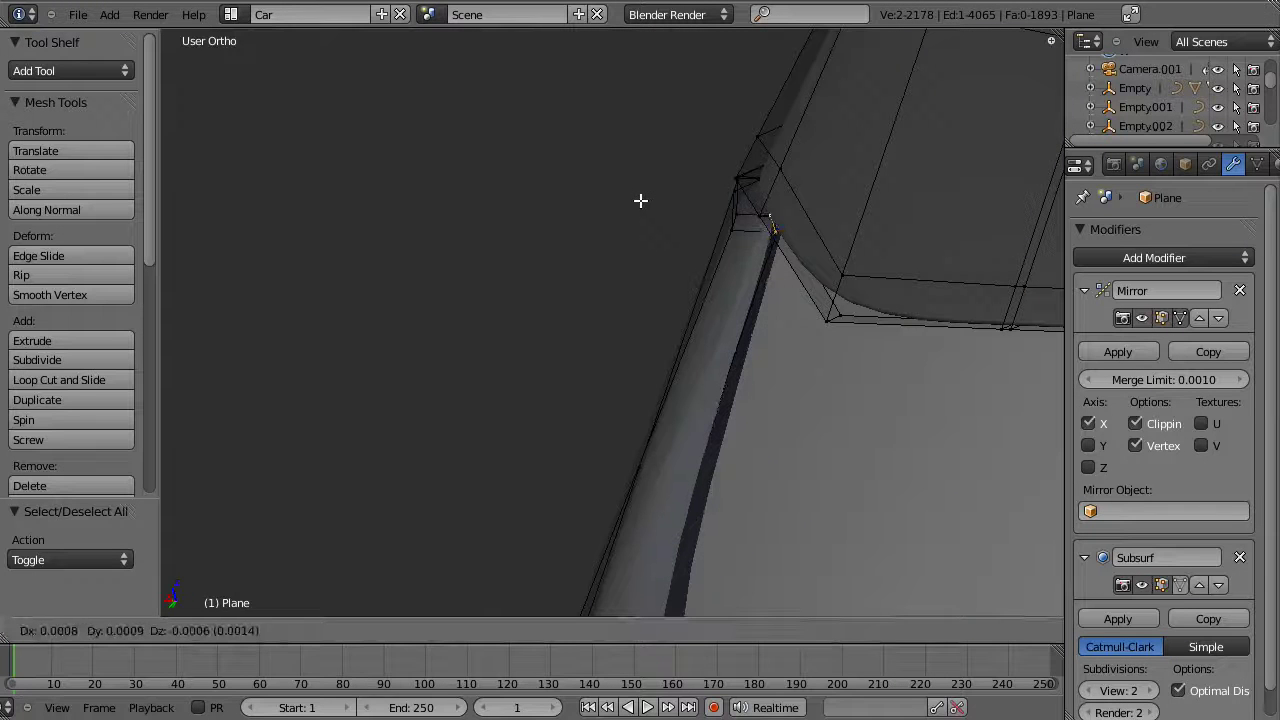
pyautogui.click(668, 240)
# Step: Shift the selected corner vertices of the body opening along X to tighten the gap beside the tail light
pyautogui.scroll(-5, 671, 300)
pyautogui.moveTo(677, 457)
pyautogui.mouseDown(button='middle')
pyautogui.moveTo(649, 469)
pyautogui.moveTo(646, 454)
pyautogui.mouseUp(button='middle')
pyautogui.scroll(3, 649, 469)
pyautogui.press('z')
pyautogui.press('z')
pyautogui.press('g')
pyautogui.press('x')
pyautogui.click(626, 473)
pyautogui.scroll(-4, 626, 450)
# Step: Add an edge loop to the body along the outer and lower border of the tail-light opening
pyautogui.press('a')
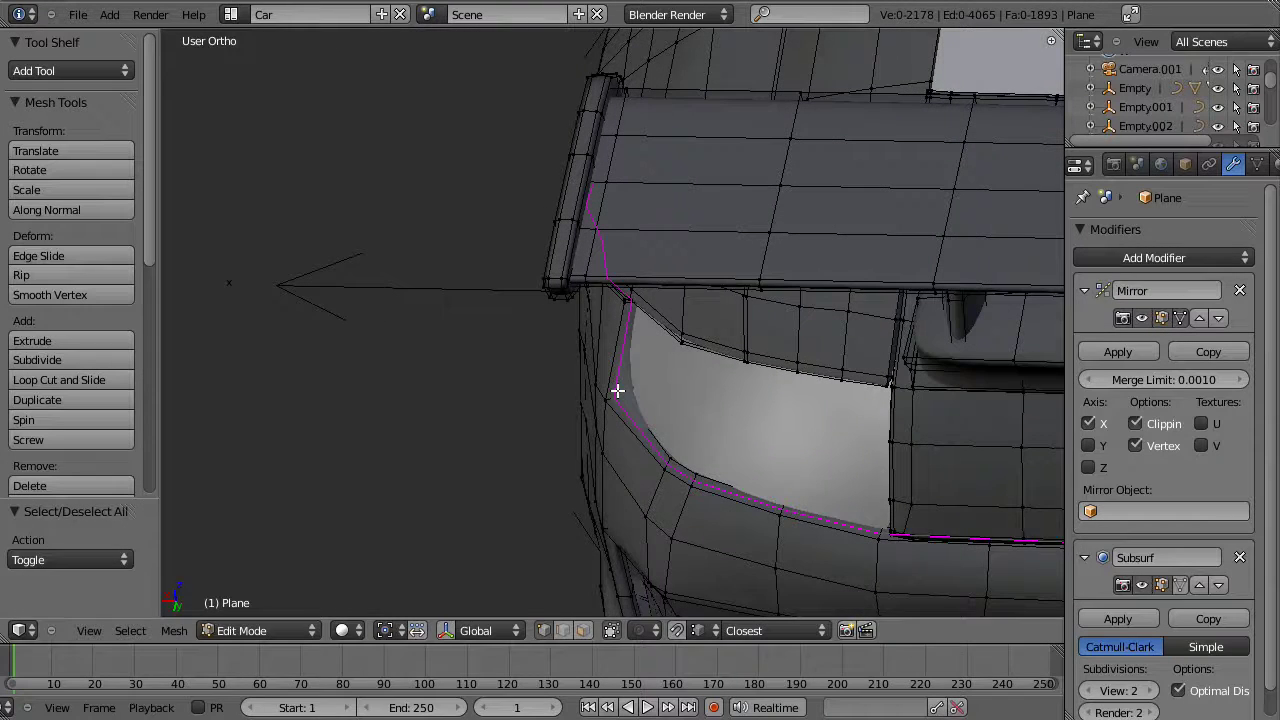
pyautogui.click(617, 390)
pyautogui.click(618, 396)
pyautogui.moveTo(617, 394); pyautogui.dragTo(678, 378, button='middle')
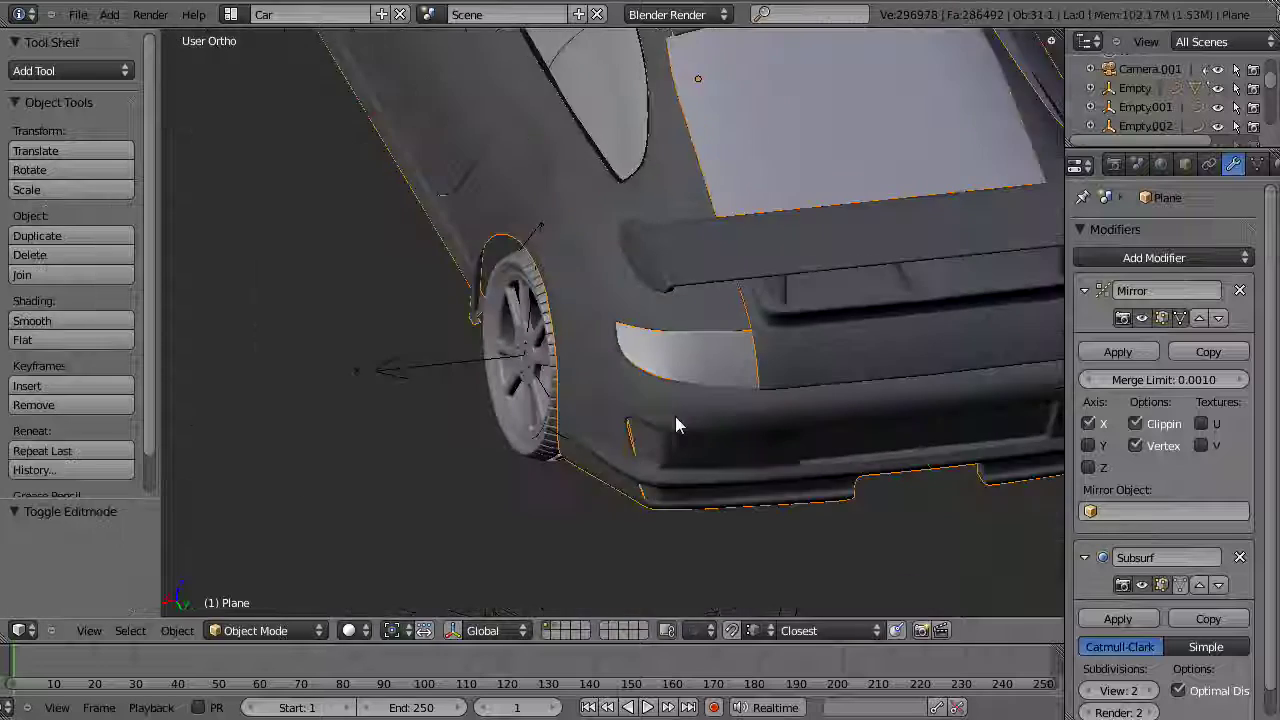
# Step: Move the tail light's outer-end border vertex about 0.010 in X, 0.007 in Y and -0.015 in Z
pyautogui.scroll(8, 780, 402)
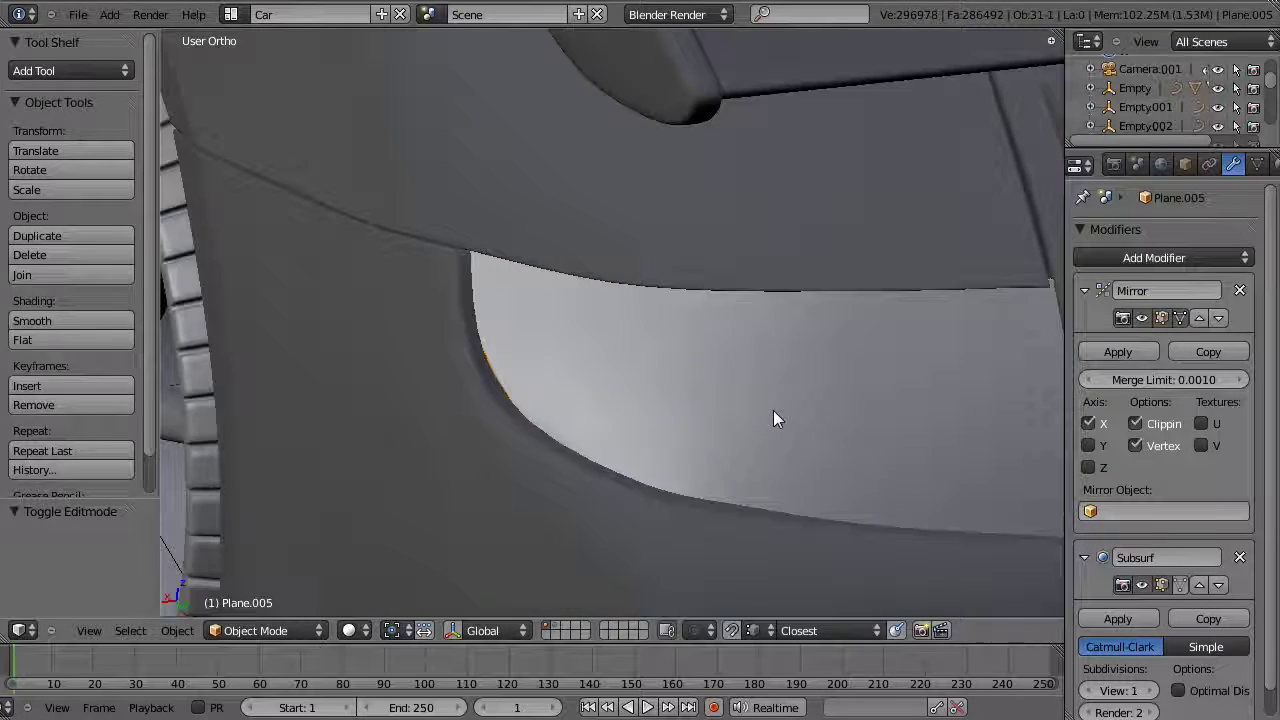
pyautogui.press('Tab')
pyautogui.press('g')
pyautogui.click(505, 408)
pyautogui.moveTo(505, 408); pyautogui.dragTo(453, 447, button='middle')
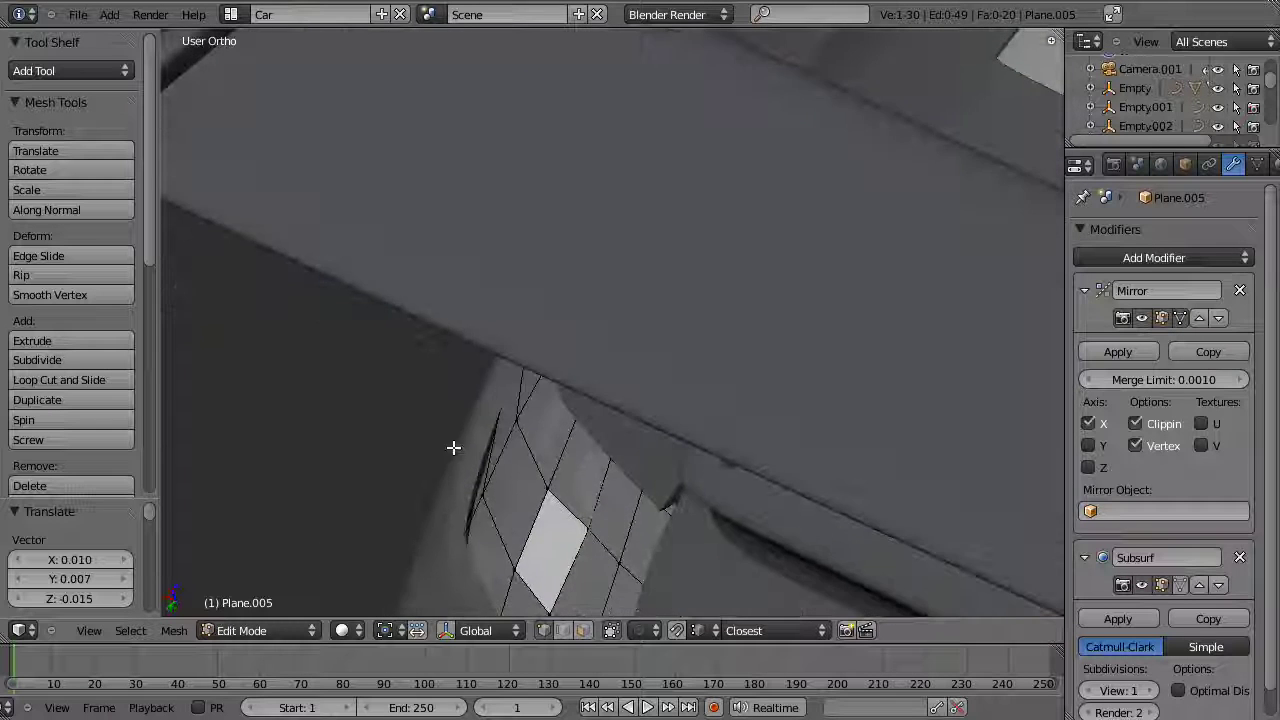
# Step: Move the same tail-light vertex about 0.010 in X, 0.007 in Y and 0.006 in Z, and fine-tune its position against the body
pyautogui.press('g')
pyautogui.click(451, 548)
pyautogui.press('g')
pyautogui.press('Escape')
pyautogui.press('z')
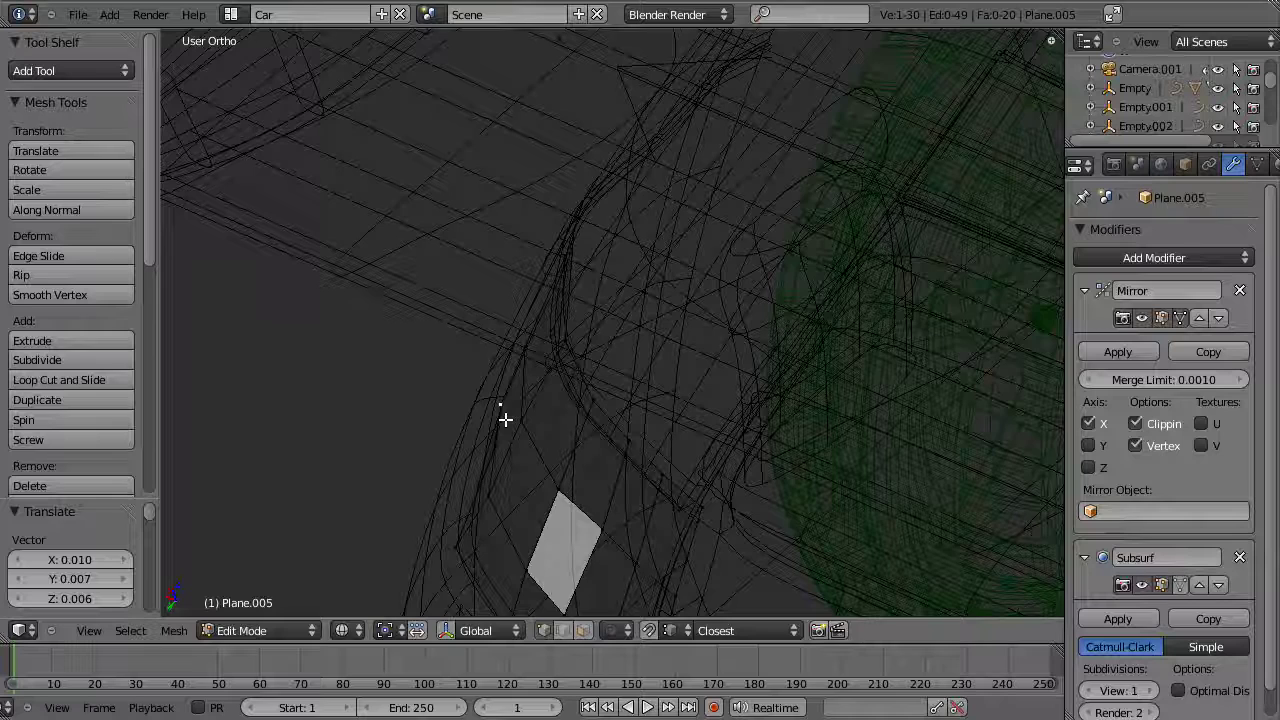
pyautogui.press('z')
pyautogui.press('g')
pyautogui.click(488, 448)
# Step: Add a lengthwise edge loop to the tail light and slide it close to the lower border
pyautogui.moveTo(488, 430)
pyautogui.mouseDown(button='middle')
pyautogui.moveTo(491, 309)
pyautogui.moveTo(594, 523)
pyautogui.moveTo(683, 466)
pyautogui.moveTo(666, 460)
pyautogui.moveTo(745, 318)
pyautogui.moveTo(692, 330)
pyautogui.moveTo(709, 340)
pyautogui.moveTo(766, 306)
pyautogui.mouseUp(button='middle')
pyautogui.press('z')
pyautogui.press('z')
pyautogui.click(765, 300)
pyautogui.click(773, 323)
pyautogui.rightClick(740, 309)
pyautogui.press('z')
pyautogui.keyDown('shift'); pyautogui.rightClick(729, 335); pyautogui.keyUp('shift')
pyautogui.press('z')
pyautogui.press('g')
pyautogui.press('x')
pyautogui.rightClick(733, 339)
# Step: Select the body edge loop along the inner end of the tail-light opening and move it about -0.008 in Y and slightly down
pyautogui.press('Tab')
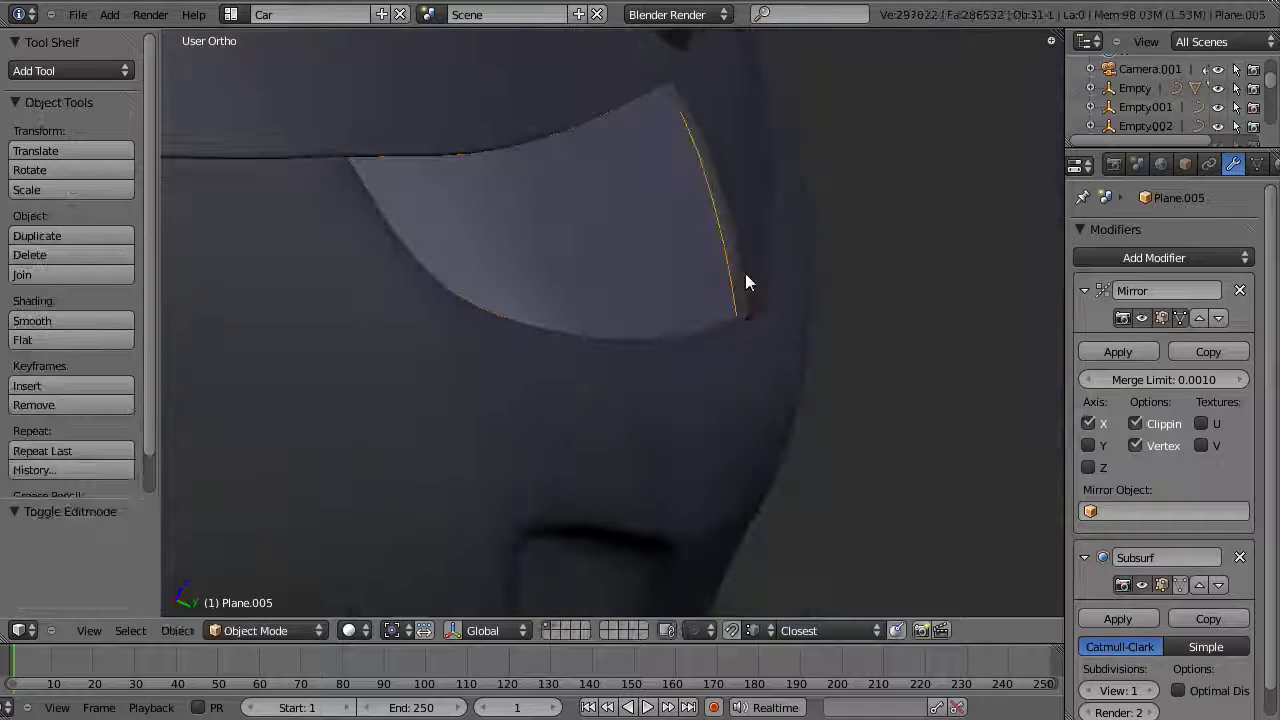
pyautogui.rightClick(740, 288)
pyautogui.press('Tab')
pyautogui.keyDown('alt'); pyautogui.rightClick(738, 278); pyautogui.keyUp('alt')
pyautogui.press('z')
pyautogui.scroll(-6, 744, 357)
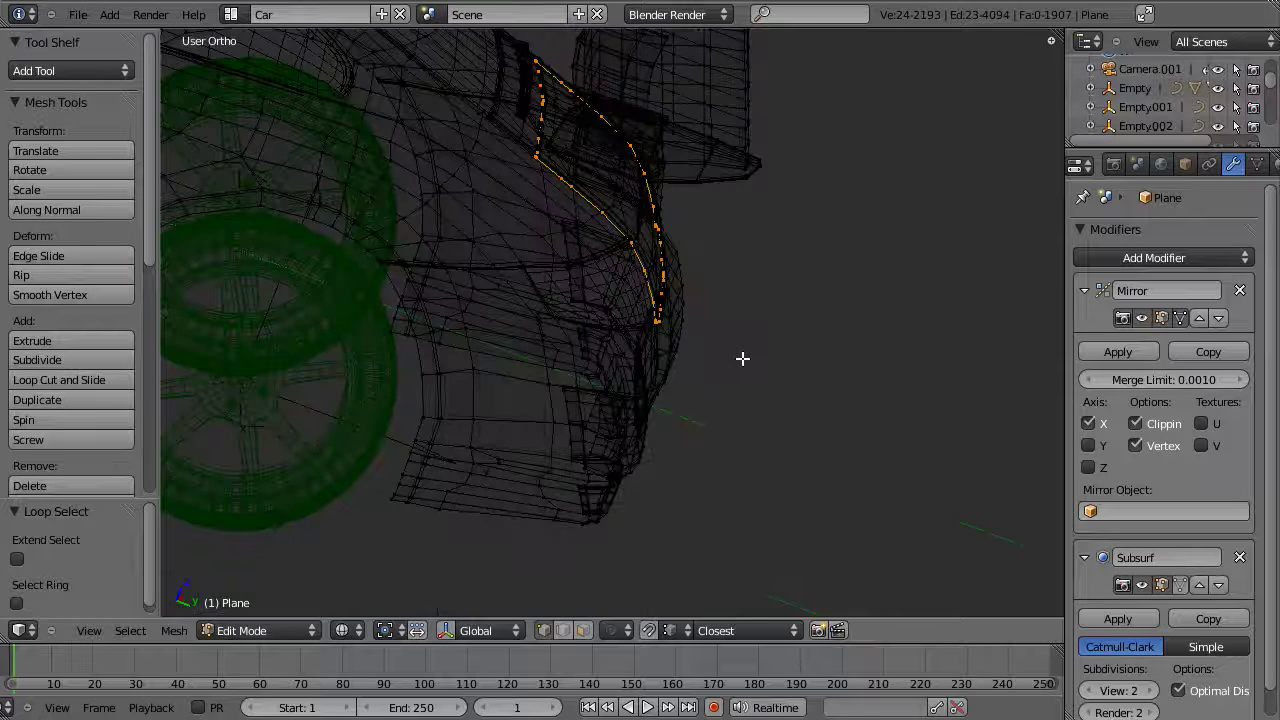
pyautogui.moveTo(743, 357); pyautogui.dragTo(688, 368, button='middle')
pyautogui.press('z')
pyautogui.scroll(3, 689, 376)
pyautogui.press('KP_3')
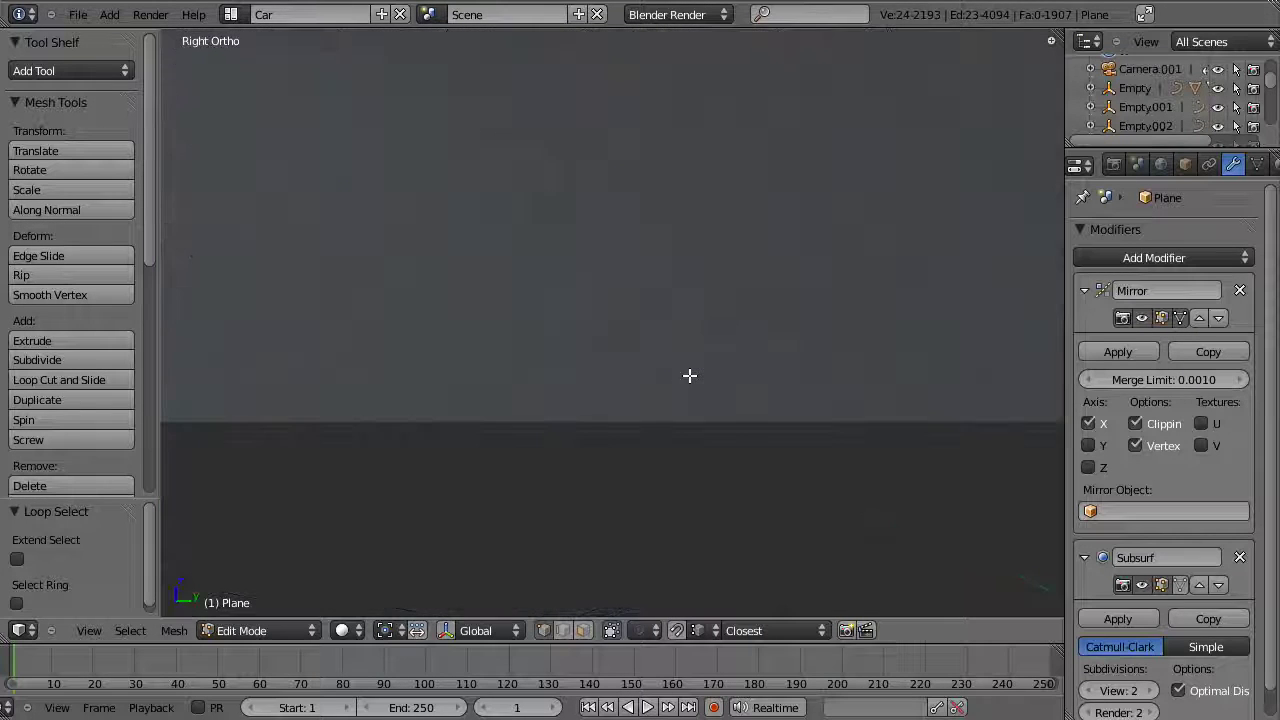
pyautogui.moveTo(828, 70)
pyautogui.keyDown('shift'); pyautogui.mouseDown(button='middle')
pyautogui.moveTo(820, 278)
pyautogui.moveTo(577, 569)
pyautogui.mouseUp(button='middle'); pyautogui.keyUp('shift')
pyautogui.scroll(-3, 577, 569)
pyautogui.keyDown('shift'); pyautogui.moveTo(909, 175); pyautogui.dragTo(886, 269, button='middle'); pyautogui.keyUp('shift')
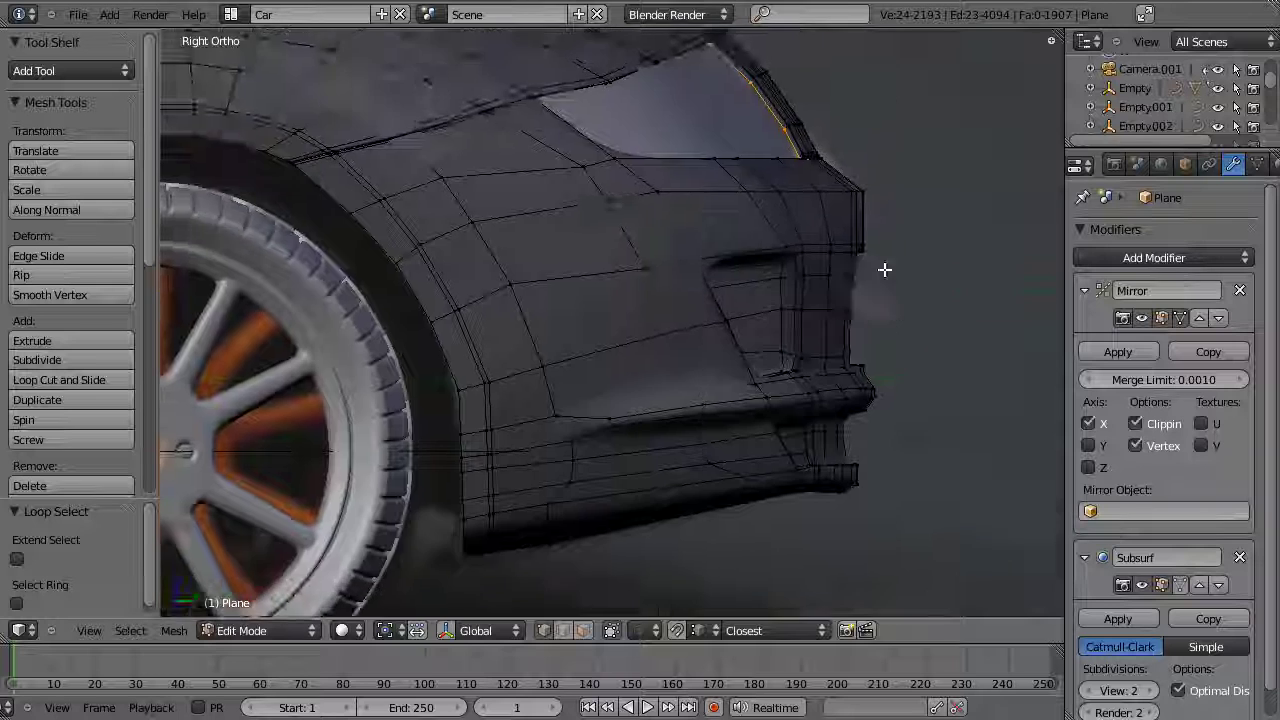
pyautogui.keyDown('shift'); pyautogui.moveTo(920, 115); pyautogui.dragTo(814, 465, button='middle'); pyautogui.keyUp('shift')
pyautogui.scroll(4, 814, 465)
pyautogui.press('g')
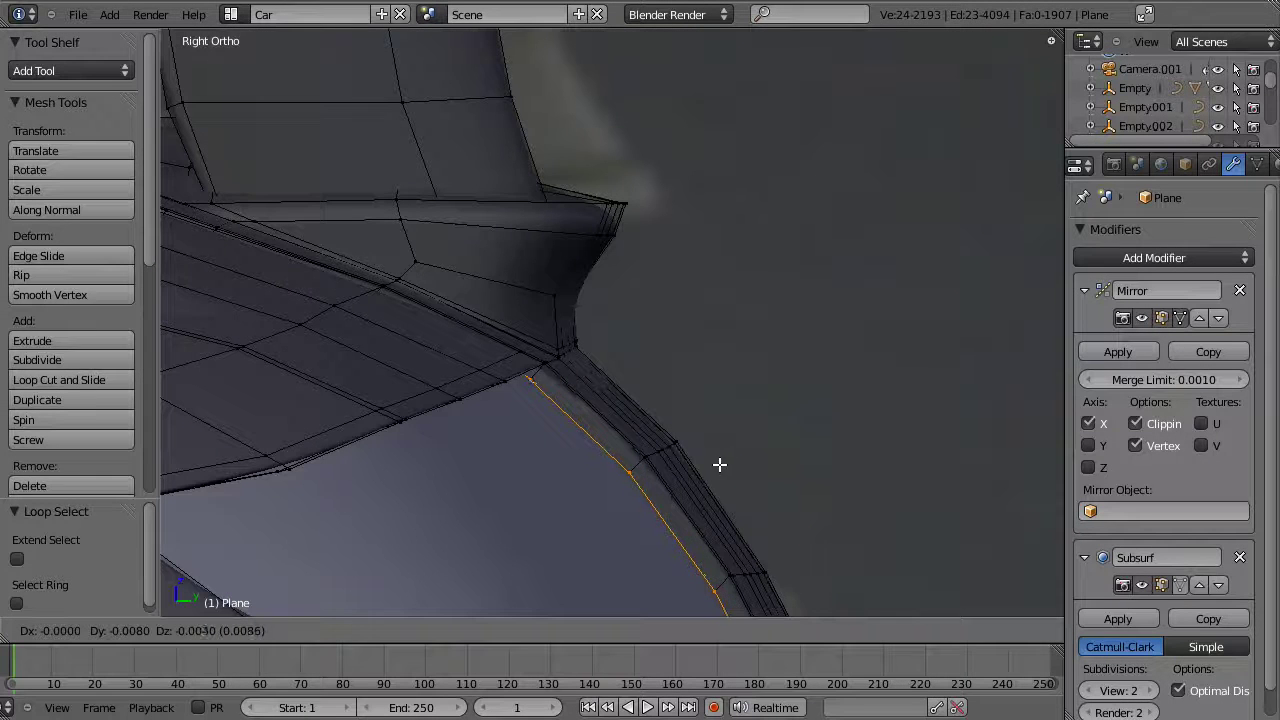
pyautogui.click(718, 472)
# Step: Select the tail light's inner-end border edge loop and move it slightly toward the edge of the body opening
pyautogui.press('Tab')
pyautogui.rightClick(588, 515)
pyautogui.press('Tab')
pyautogui.press('z')
pyautogui.keyDown('alt'); pyautogui.rightClick(645, 516); pyautogui.keyUp('alt')
pyautogui.press('z')
pyautogui.keyDown('shift'); pyautogui.moveTo(704, 550); pyautogui.dragTo(757, 449, button='middle'); pyautogui.keyUp('shift')
pyautogui.press('g')
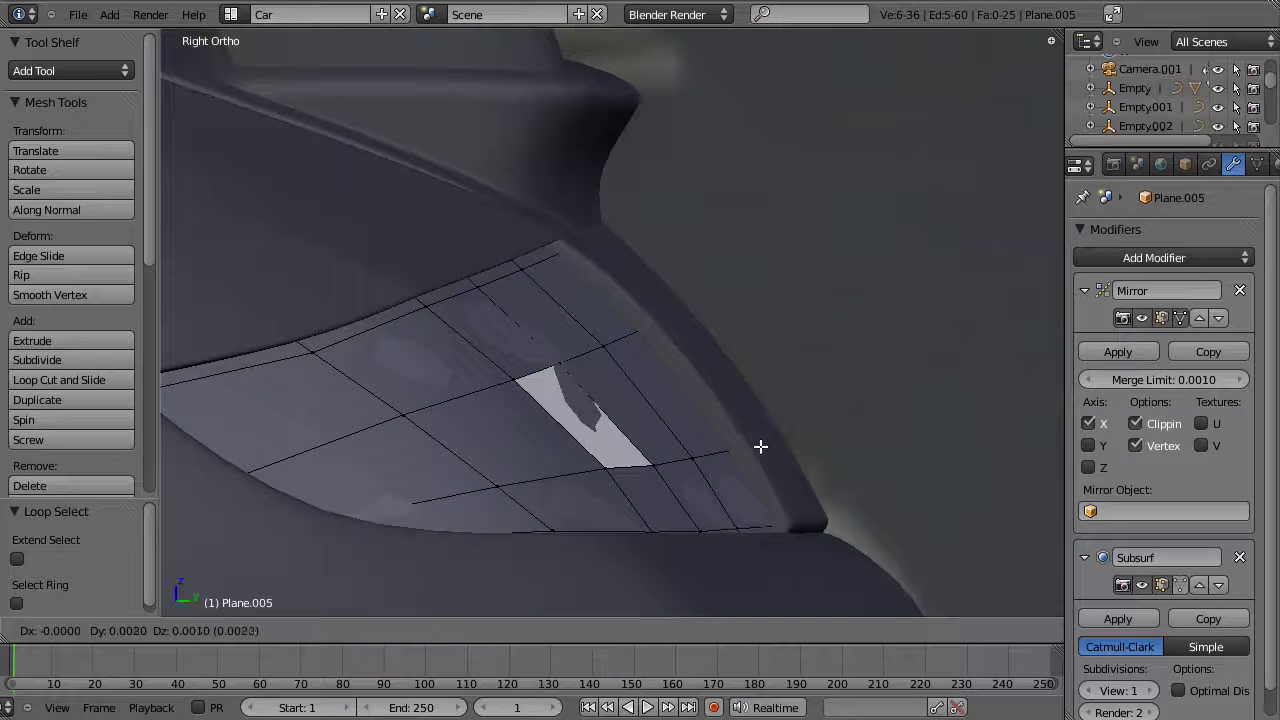
pyautogui.click(765, 448)
# Step: Select the tail light's crosswise edge loop next to the inner end and move it about 0.004 in Y
pyautogui.press('a')
pyautogui.keyDown('alt'); pyautogui.rightClick(646, 414); pyautogui.keyUp('alt')
pyautogui.press('g')
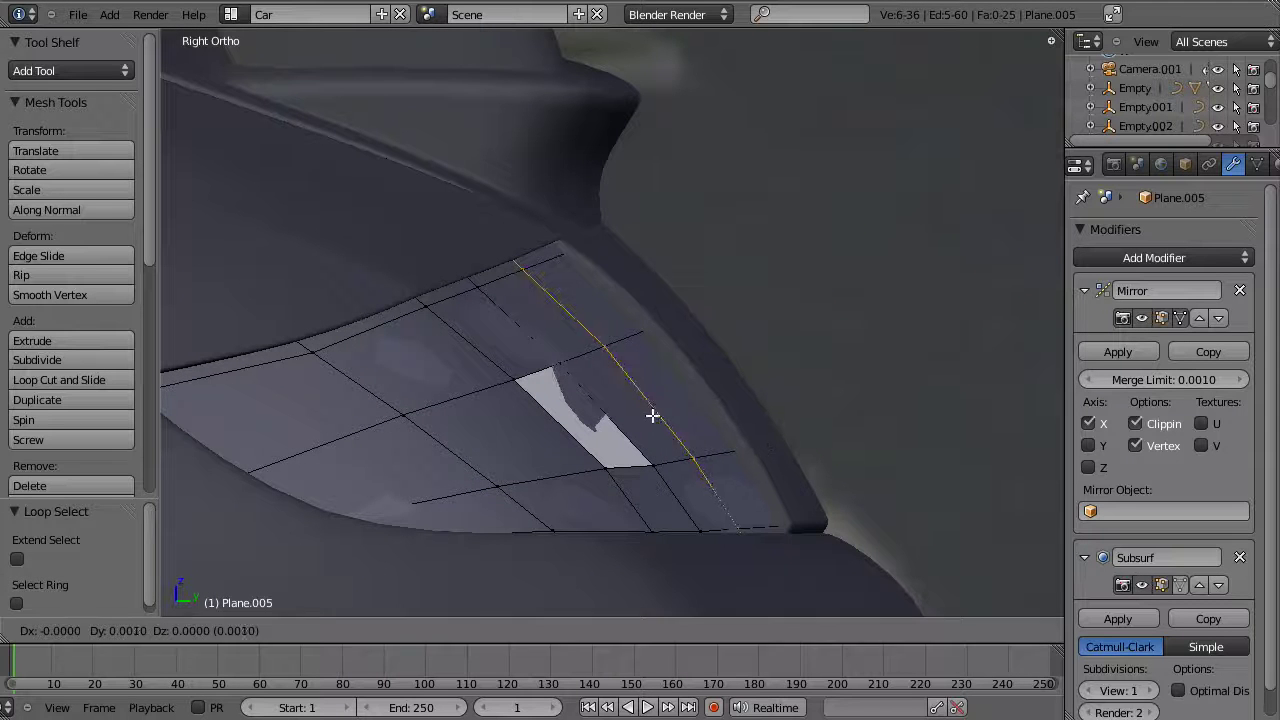
pyautogui.click(654, 414)
# Step: Select three neighbouring faces in the tail light's middle row using face selection and apply Smooth to them
pyautogui.scroll(-2, 654, 350)
pyautogui.moveTo(654, 343); pyautogui.dragTo(568, 441, button='middle')
pyautogui.hotkey('ctrl', 'Tab')
pyautogui.click(560, 482)
pyautogui.rightClick(592, 409)
pyautogui.keyDown('shift'); pyautogui.rightClick(537, 394); pyautogui.keyUp('shift')
pyautogui.keyDown('shift'); pyautogui.rightClick(476, 429); pyautogui.keyUp('shift')
pyautogui.press('w')
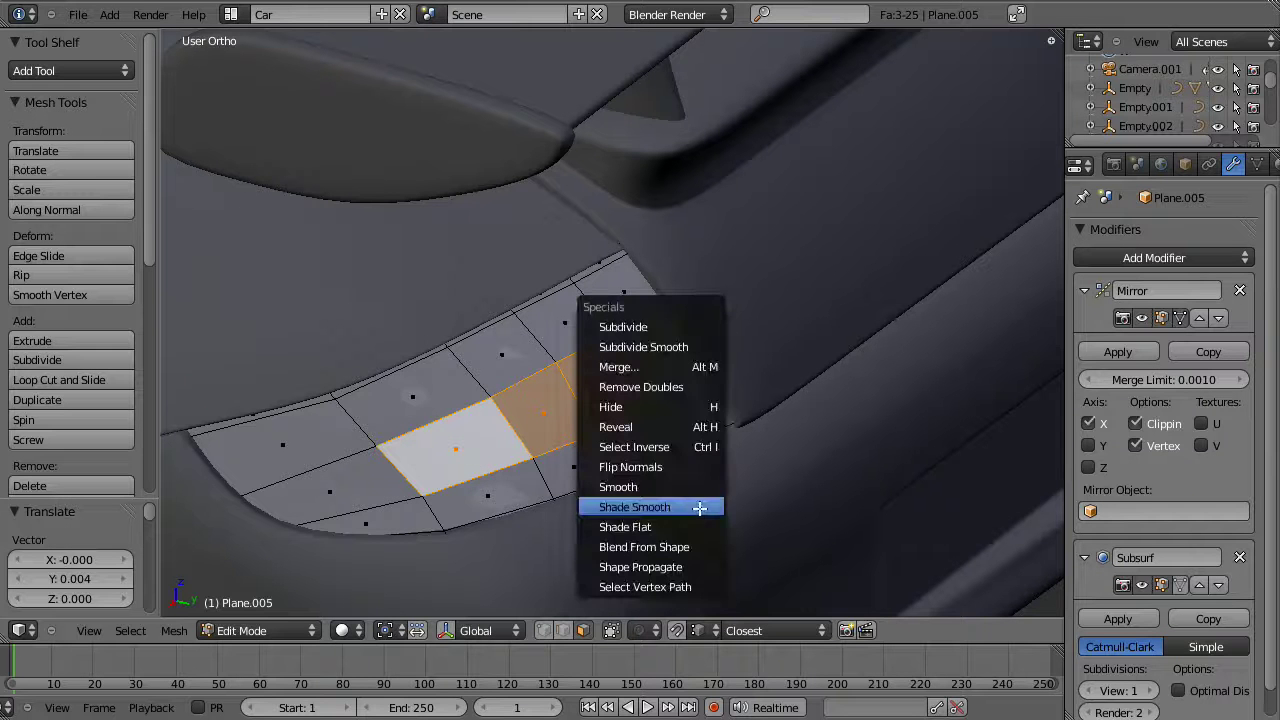
pyautogui.click(695, 483)
# Step: Reposition the three smoothed tail-light faces slightly and leave mesh editing
pyautogui.moveTo(646, 434); pyautogui.dragTo(769, 190, button='middle')
pyautogui.press('g')
pyautogui.click(668, 377)
pyautogui.press('Tab')
pyautogui.moveTo(757, 273)
pyautogui.mouseDown(button='middle')
pyautogui.moveTo(731, 166)
pyautogui.moveTo(746, 254)
pyautogui.mouseUp(button='middle')
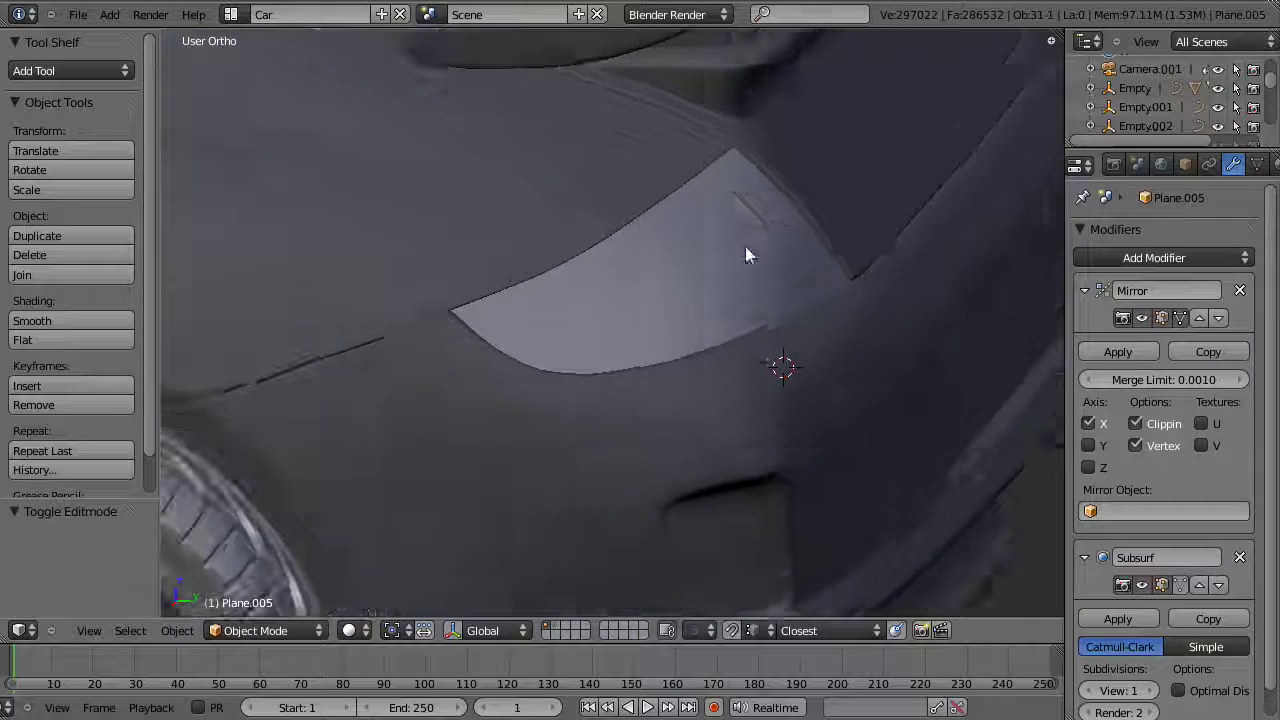
# Step: Set the tail-light mesh back to vertex selection, leave editing and deselect all objects
pyautogui.press('Tab')
pyautogui.hotkey('ctrl', 'Tab')
pyautogui.click(811, 218)
pyautogui.rightClick(814, 200)
pyautogui.moveTo(800, 223); pyautogui.dragTo(650, 443, button='middle')
pyautogui.press('Tab')
pyautogui.press('a')
pyautogui.scroll(-4, 644, 457)
pyautogui.scroll(-2, 671, 206)
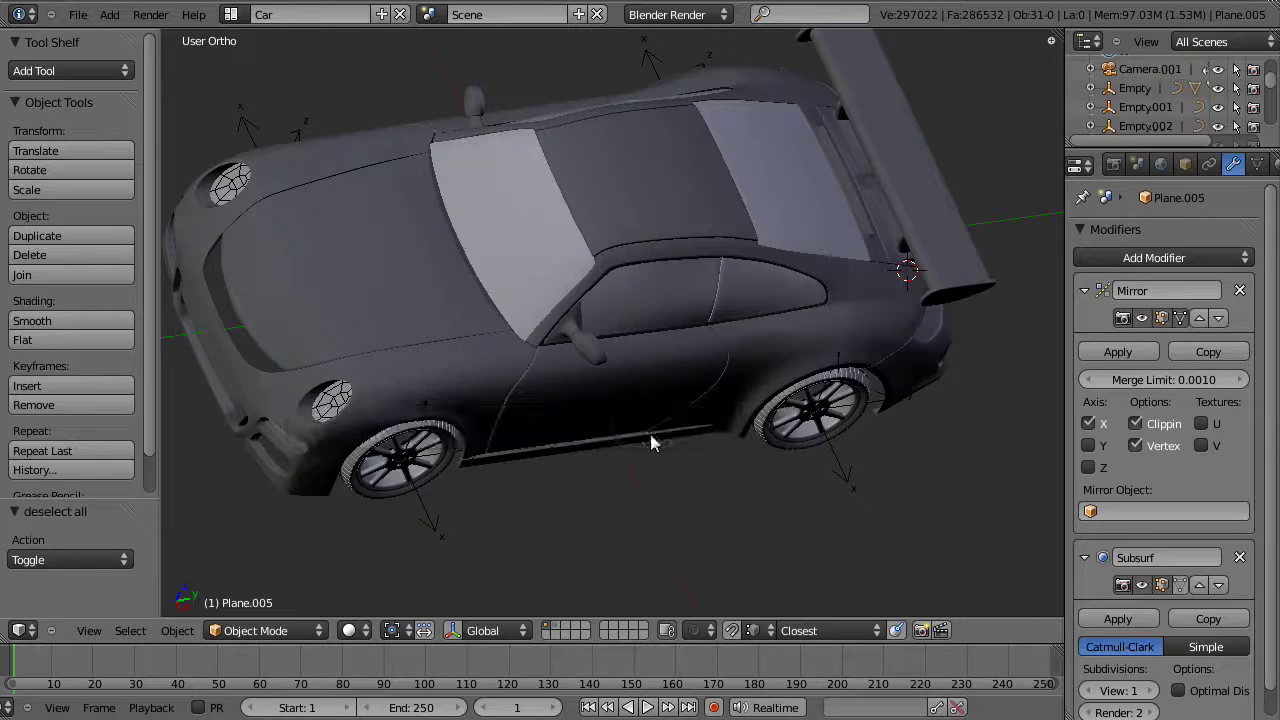
# Step: Select the car body's edge loop along the rear window's lower border and move it slightly down in the right side view
pyautogui.scroll(2, 765, 304)
pyautogui.keyDown('shift'); pyautogui.moveTo(808, 276); pyautogui.dragTo(674, 400, button='middle'); pyautogui.keyUp('shift')
pyautogui.scroll(4, 674, 400)
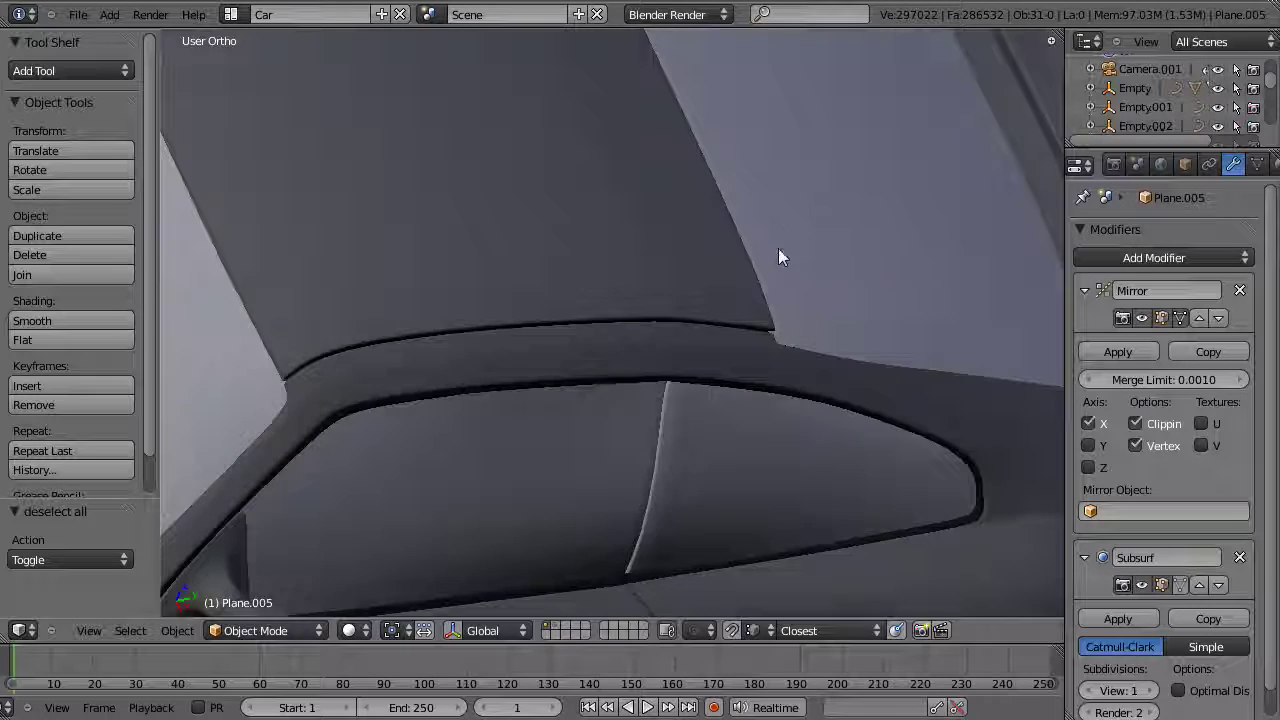
pyautogui.moveTo(778, 250); pyautogui.dragTo(571, 431, button='middle')
pyautogui.moveTo(652, 400); pyautogui.dragTo(904, 522, button='middle')
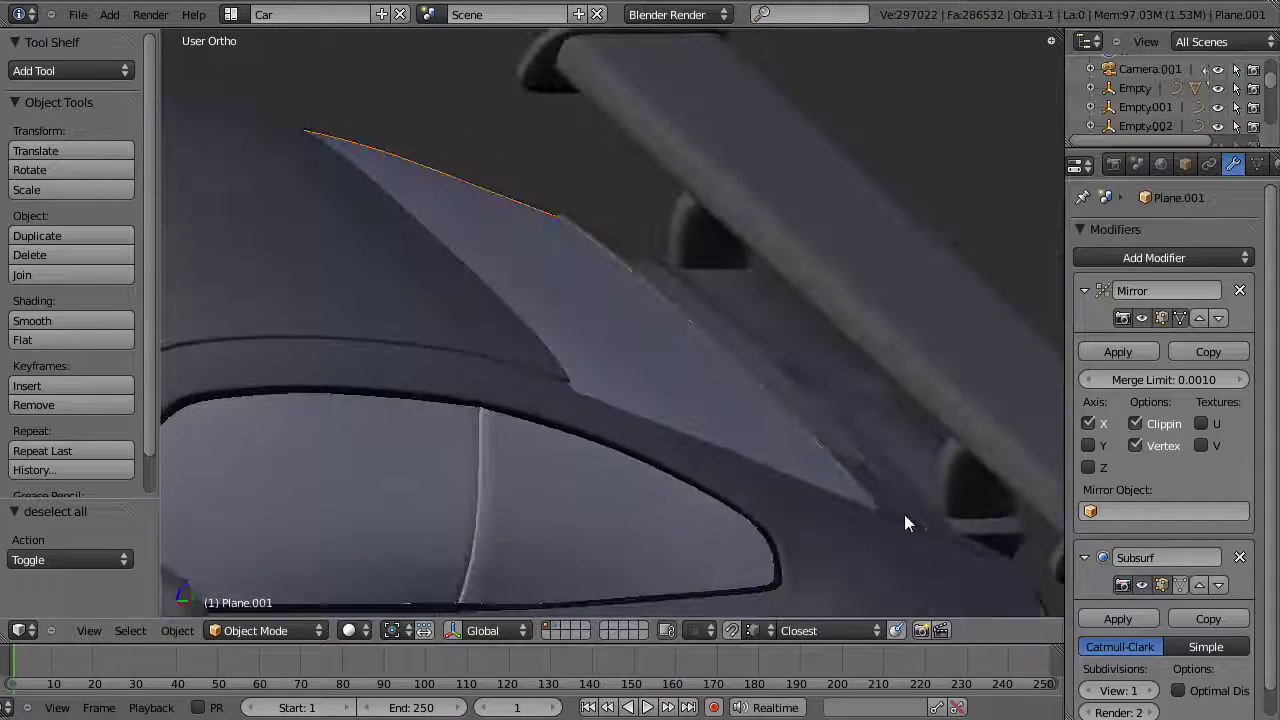
pyautogui.rightClick(875, 500)
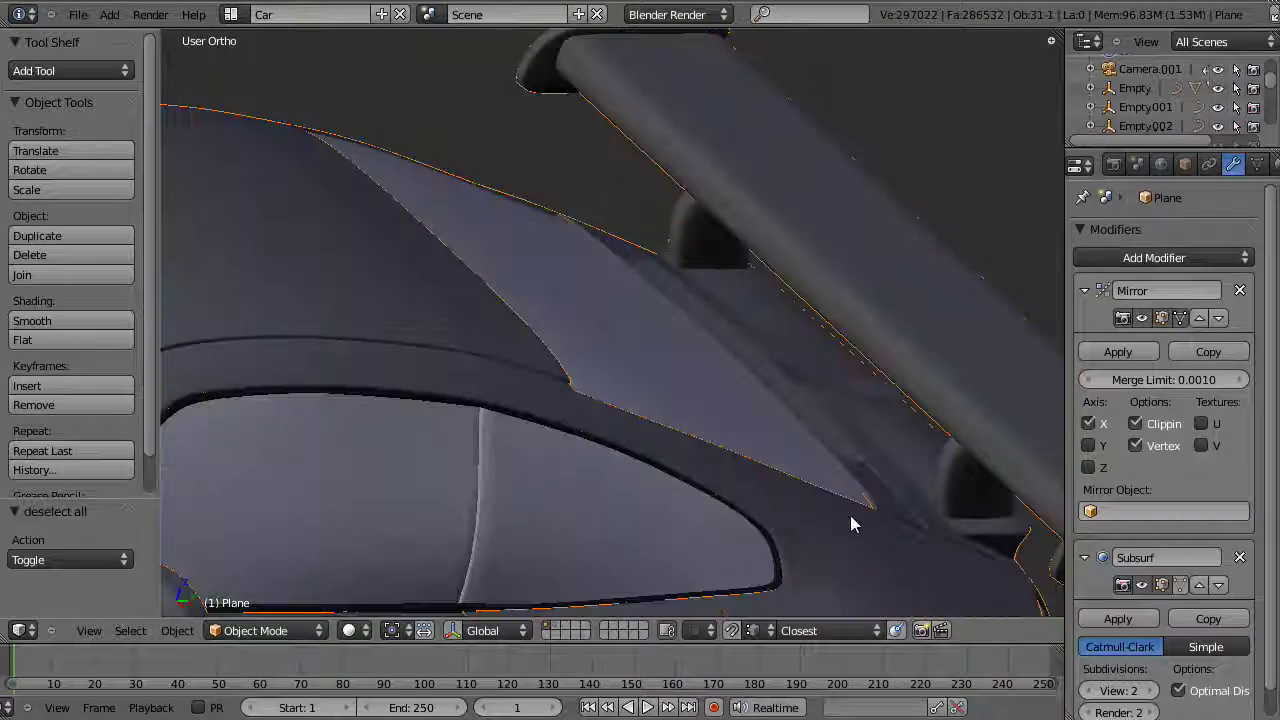
pyautogui.press('Tab')
pyautogui.scroll(4, 803, 409)
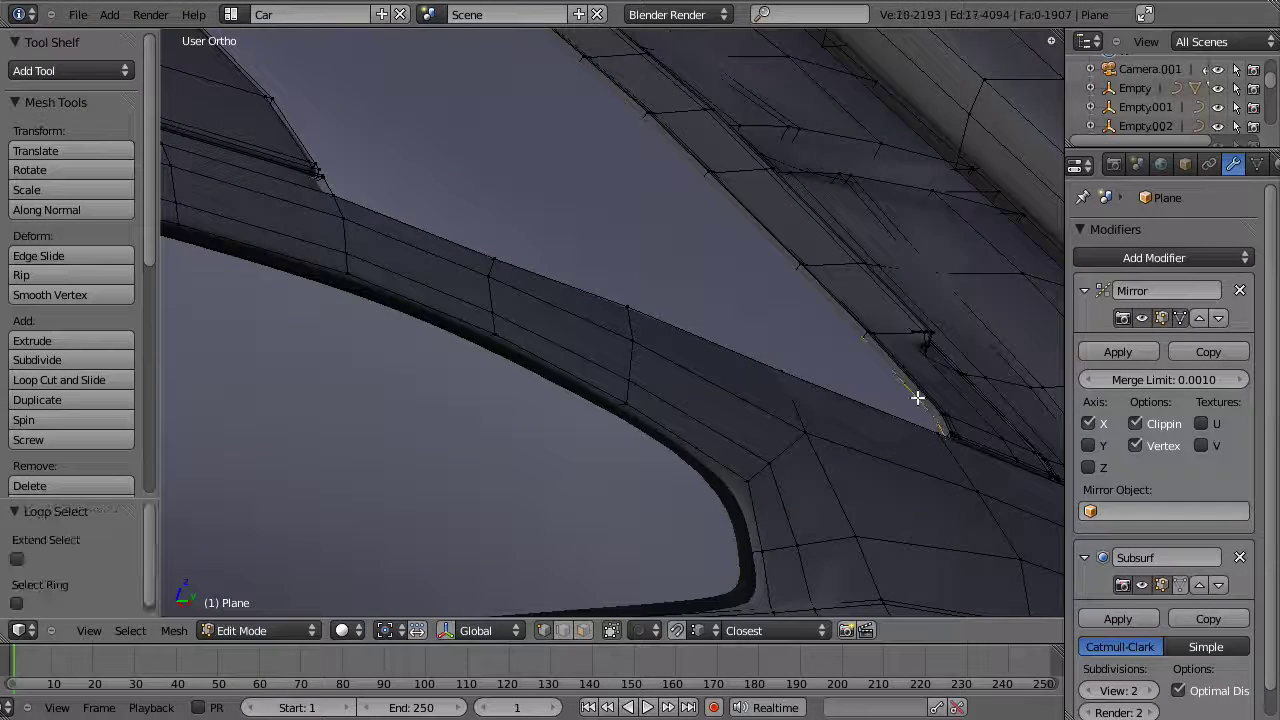
pyautogui.press('z')
pyautogui.press('KP_3')
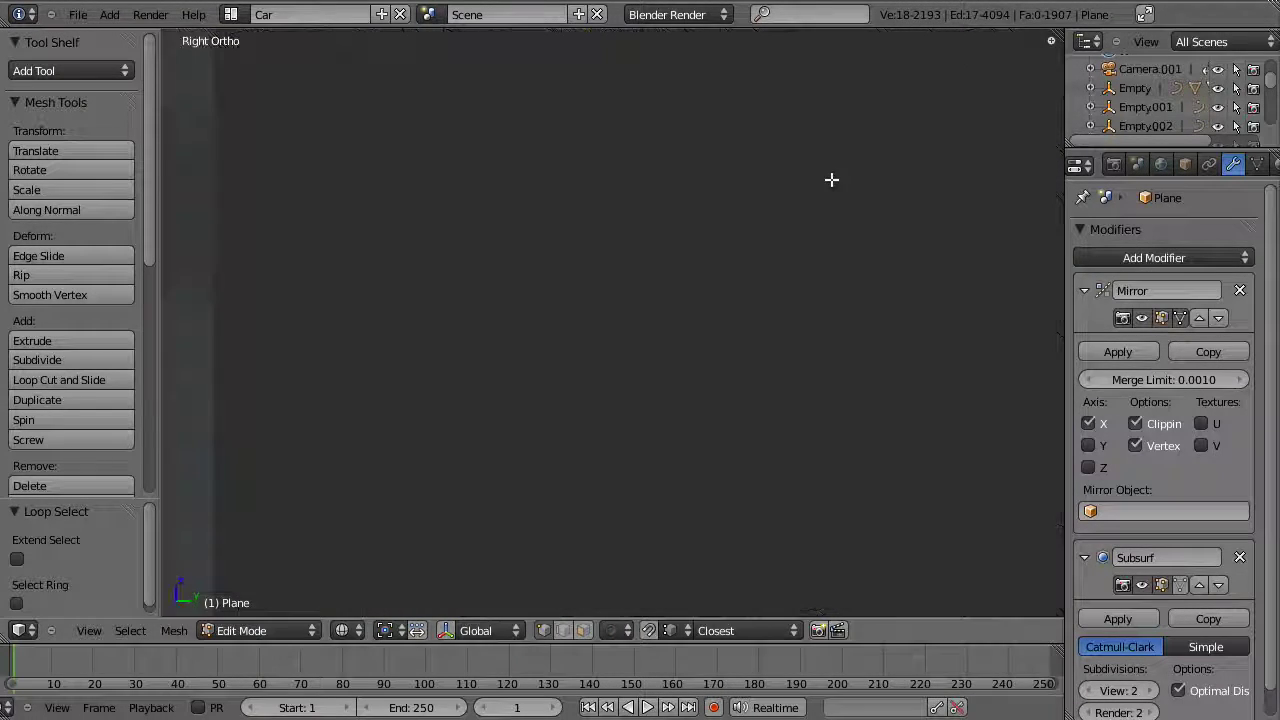
pyautogui.scroll(-6, 832, 180)
pyautogui.keyDown('shift'); pyautogui.moveTo(752, 40); pyautogui.dragTo(1056, 220, button='middle'); pyautogui.keyUp('shift')
pyautogui.keyDown('shift'); pyautogui.moveTo(413, 240); pyautogui.dragTo(624, 415, button='middle'); pyautogui.keyUp('shift')
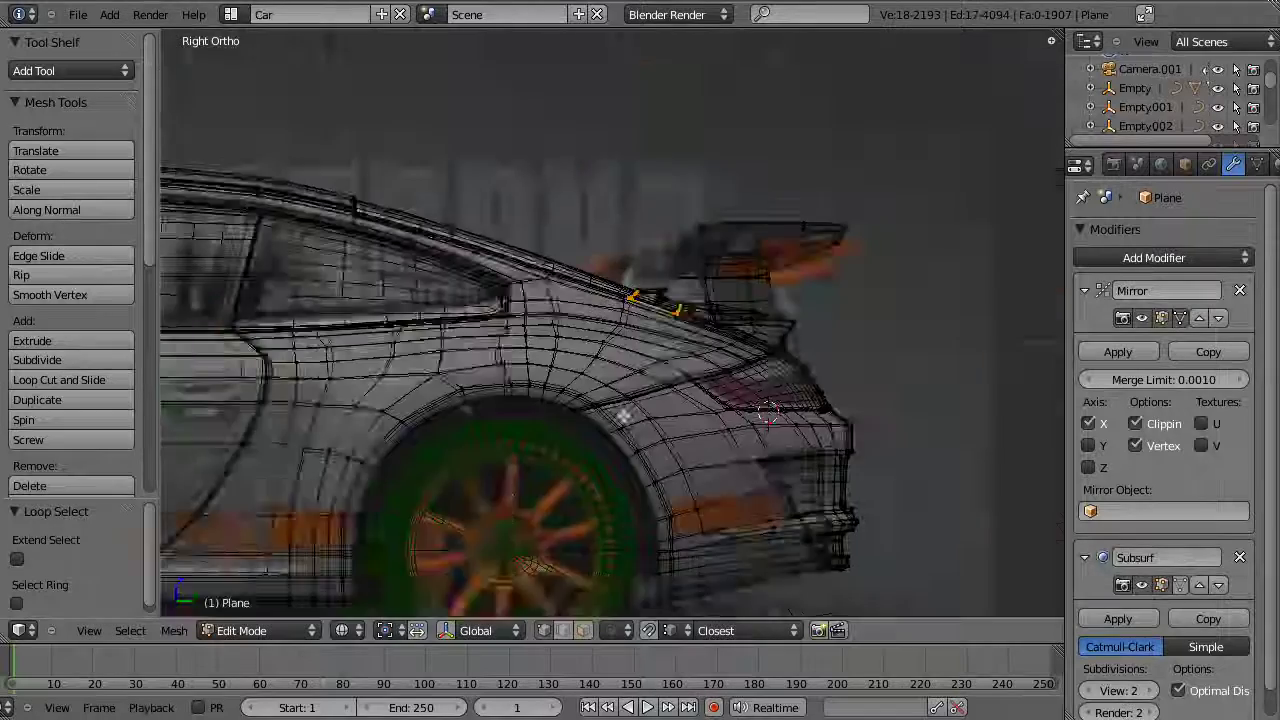
pyautogui.scroll(5, 622, 415)
pyautogui.press('g')
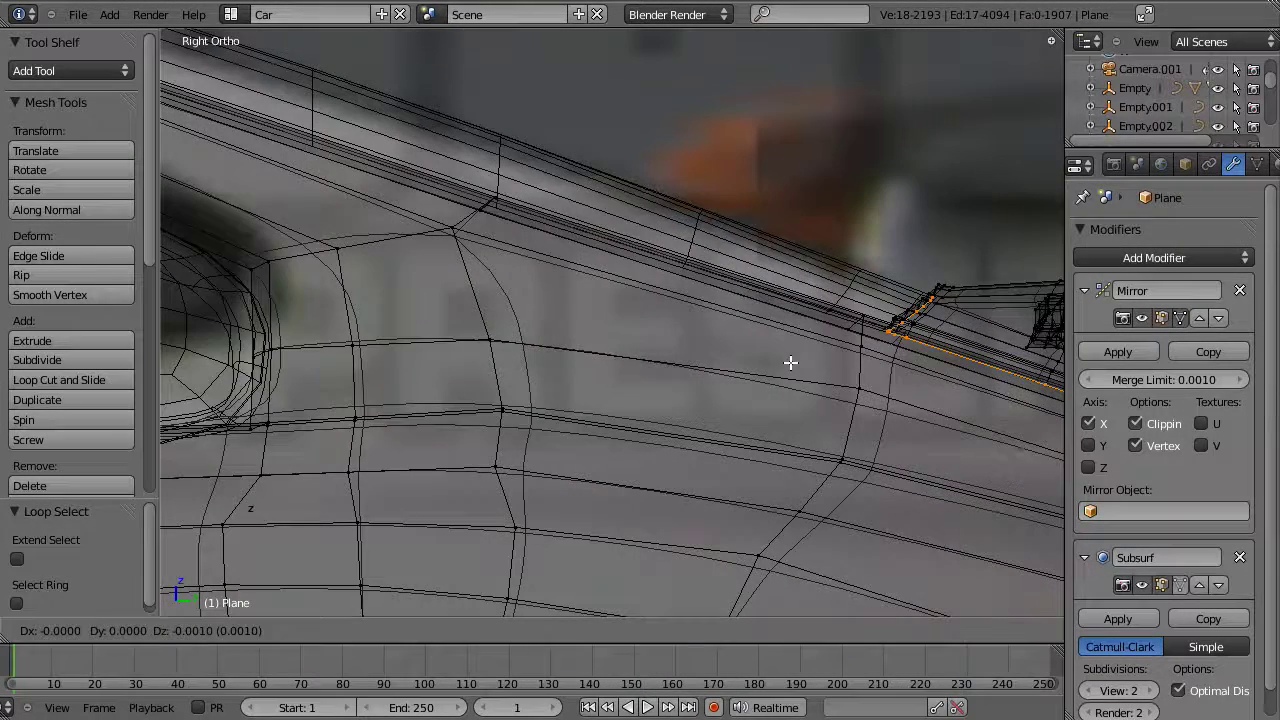
pyautogui.click(788, 366)
# Step: Return to solid shading, leave the body's mesh editing and deselect everything
pyautogui.press('z')
pyautogui.moveTo(743, 374); pyautogui.dragTo(780, 461, button='middle')
pyautogui.press('Tab')
pyautogui.scroll(-5, 779, 467)
pyautogui.scroll(-5, 765, 500)
pyautogui.keyDown('shift'); pyautogui.moveTo(528, 545); pyautogui.dragTo(734, 495, button='middle'); pyautogui.keyUp('shift')
pyautogui.press('a')
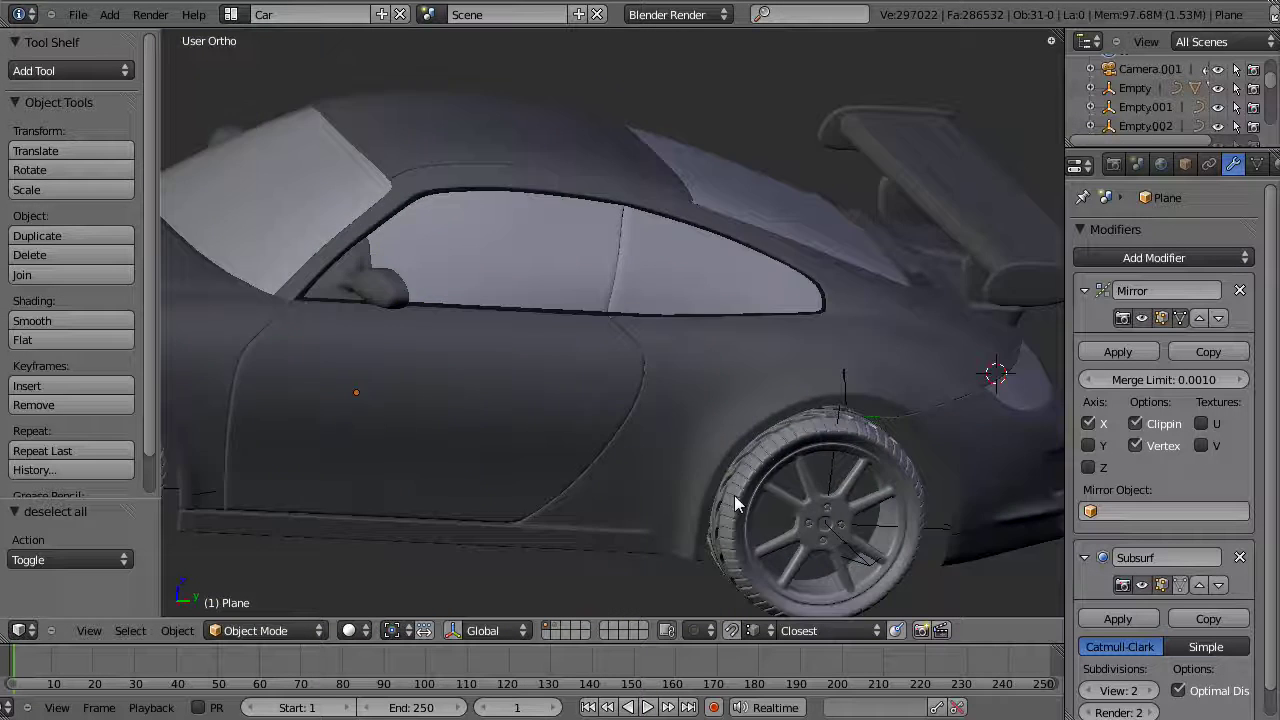
# Step: Save the car model over the existing porsche_part7.blend file
pyautogui.scroll(-3, 640, 480)
pyautogui.press('KP_3')
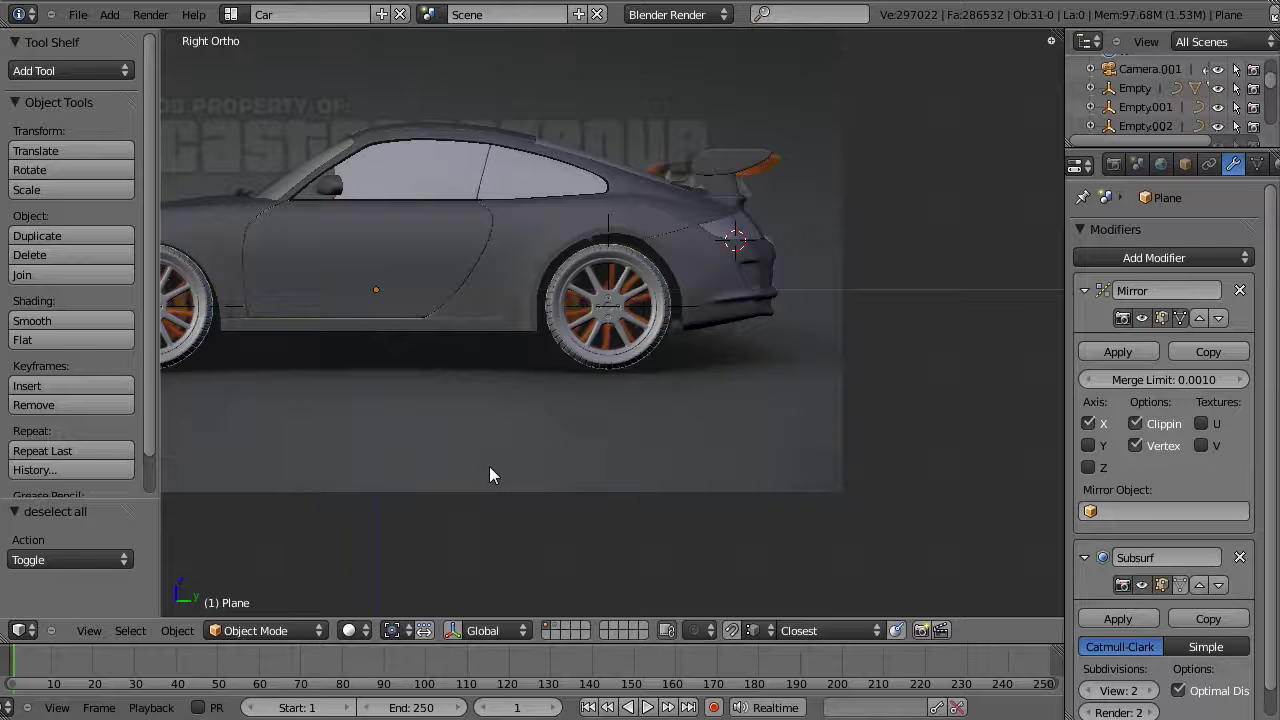
pyautogui.keyDown('shift'); pyautogui.moveTo(482, 374); pyautogui.dragTo(569, 389, button='middle'); pyautogui.keyUp('shift')
pyautogui.moveTo(683, 373); pyautogui.dragTo(686, 373, button='middle')
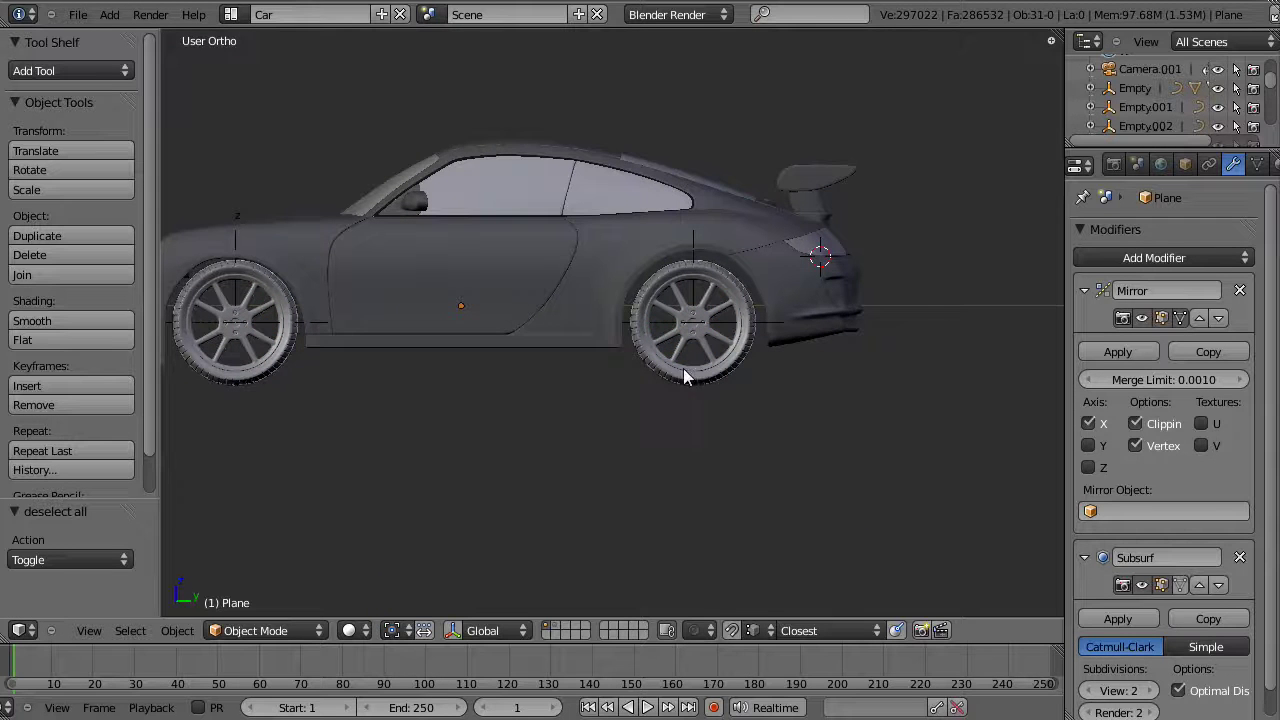
pyautogui.press('KP_3')
pyautogui.keyDown('shift'); pyautogui.moveTo(593, 320); pyautogui.dragTo(723, 310, button='middle'); pyautogui.keyUp('shift')
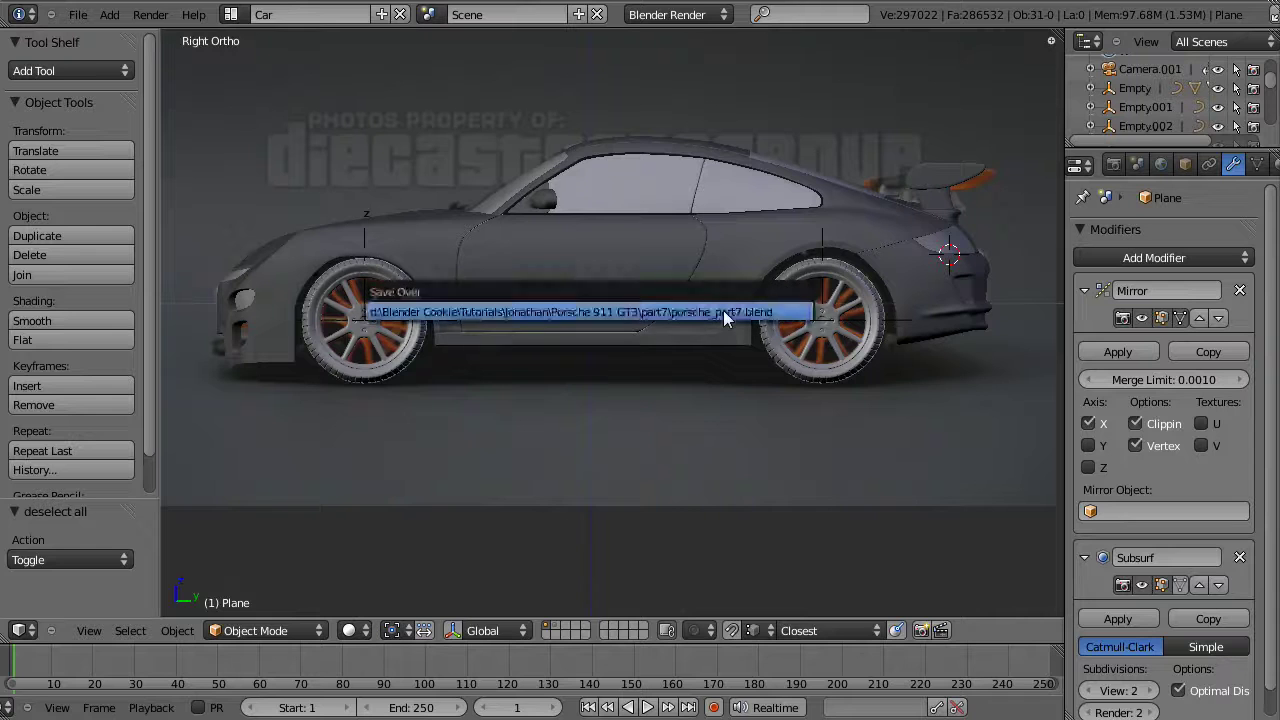
# Step: Edit the car body's mesh and move the wheel-arch faces ahead of the front wheel's top slightly rearward and down
pyautogui.scroll(6, 376, 283)
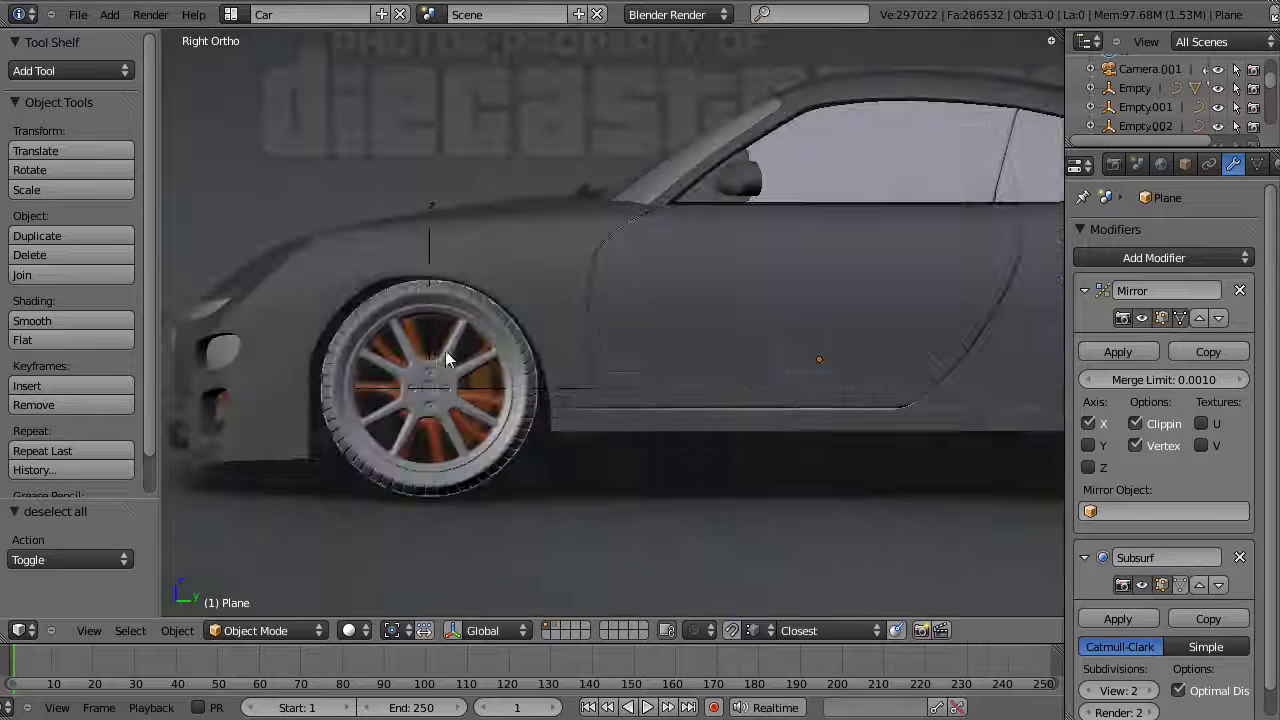
pyautogui.keyDown('shift'); pyautogui.moveTo(695, 360); pyautogui.dragTo(673, 362, button='middle'); pyautogui.keyUp('shift')
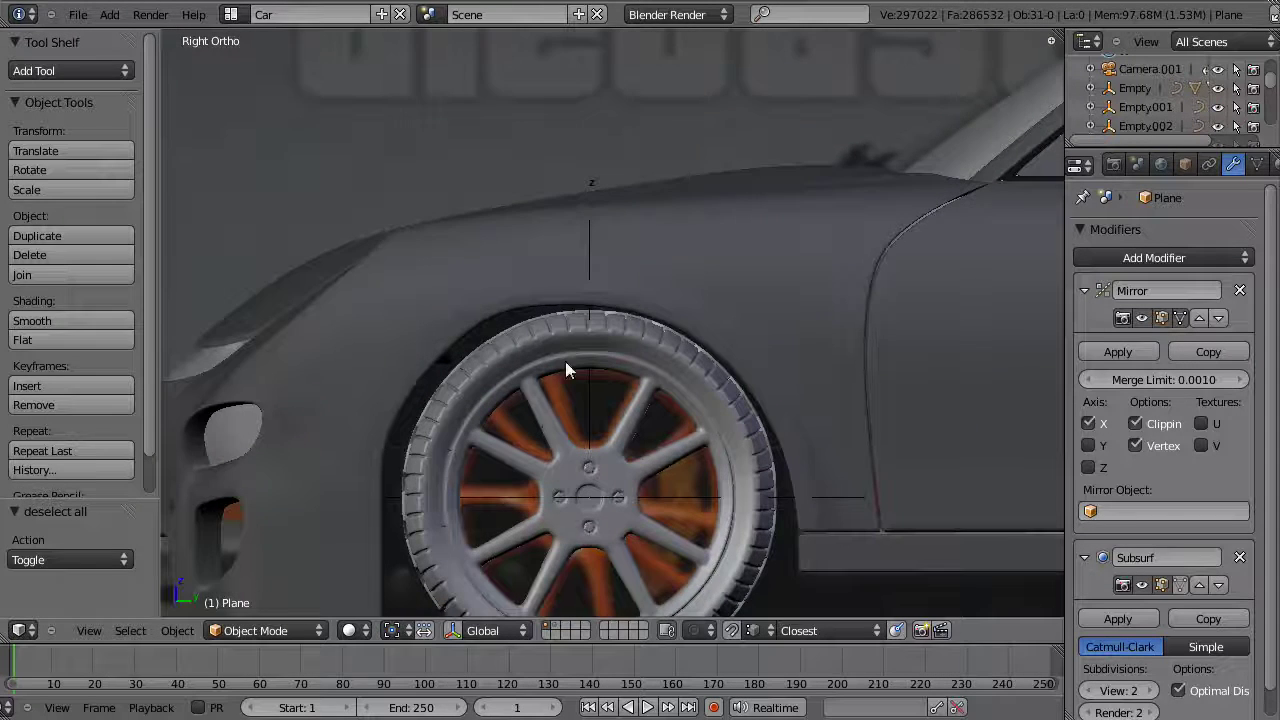
pyautogui.press('Tab')
pyautogui.scroll(4, 565, 370)
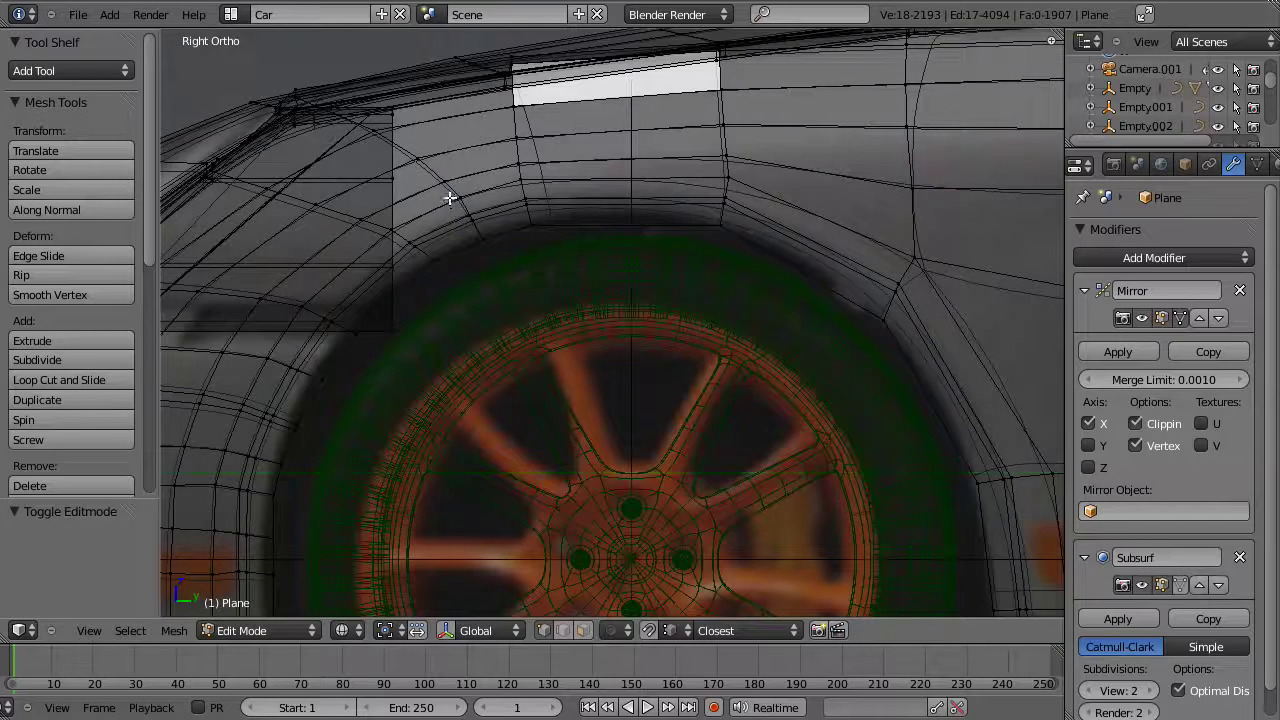
pyautogui.moveTo(549, 273); pyautogui.dragTo(549, 273)
pyautogui.press('b')
pyautogui.moveTo(444, 300); pyautogui.dragTo(440, 294)
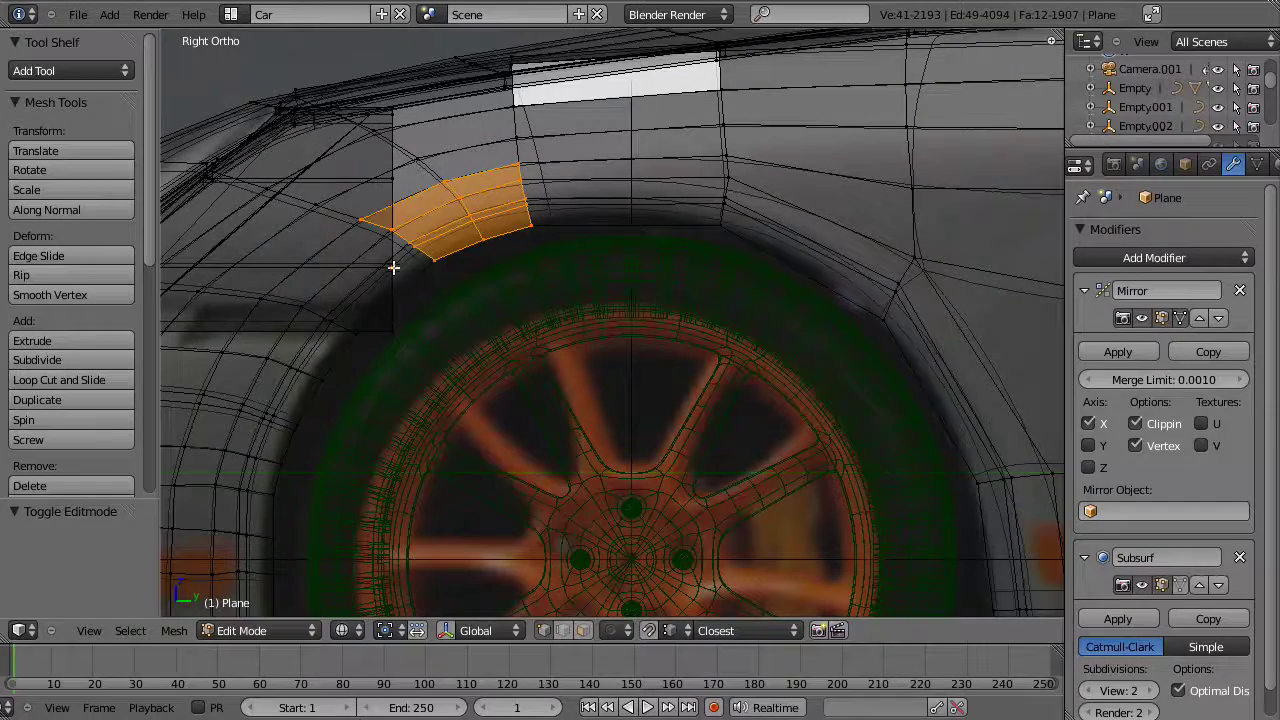
pyautogui.moveTo(409, 292); pyautogui.dragTo(409, 292, button='middle')
pyautogui.press('z')
pyautogui.press('g')
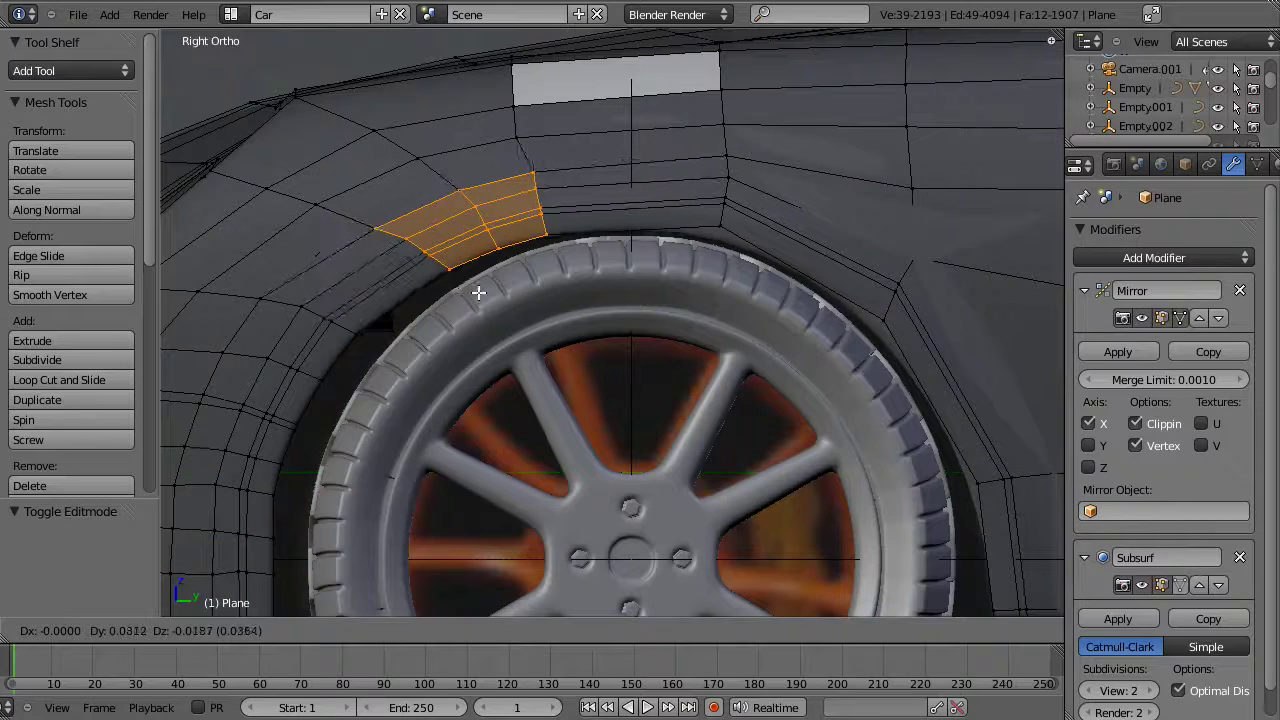
pyautogui.rightClick(478, 291)
# Step: Move the arch's edge column just behind the front wheel's top by about 0.010 on Y and 0.012 on Z
pyautogui.press('z')
pyautogui.press('a')
pyautogui.press('b')
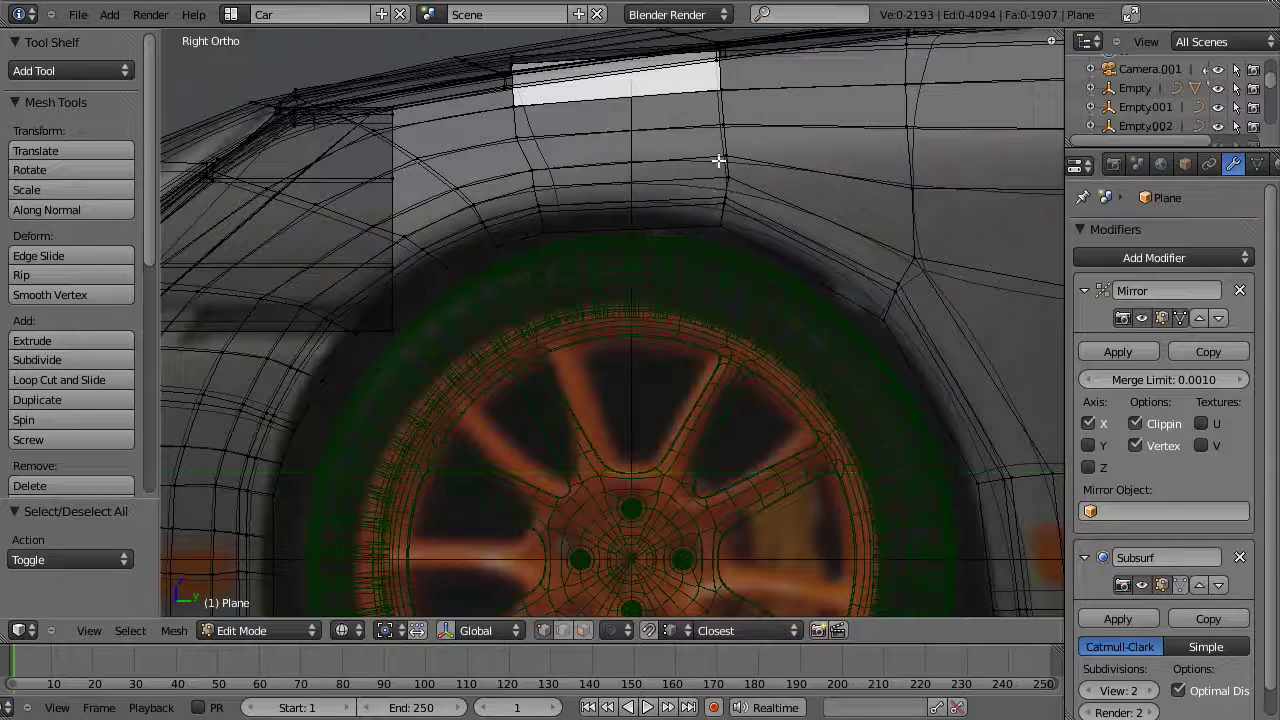
pyautogui.moveTo(718, 160); pyautogui.dragTo(775, 280)
pyautogui.press('z')
pyautogui.press('g')
pyautogui.click(777, 276)
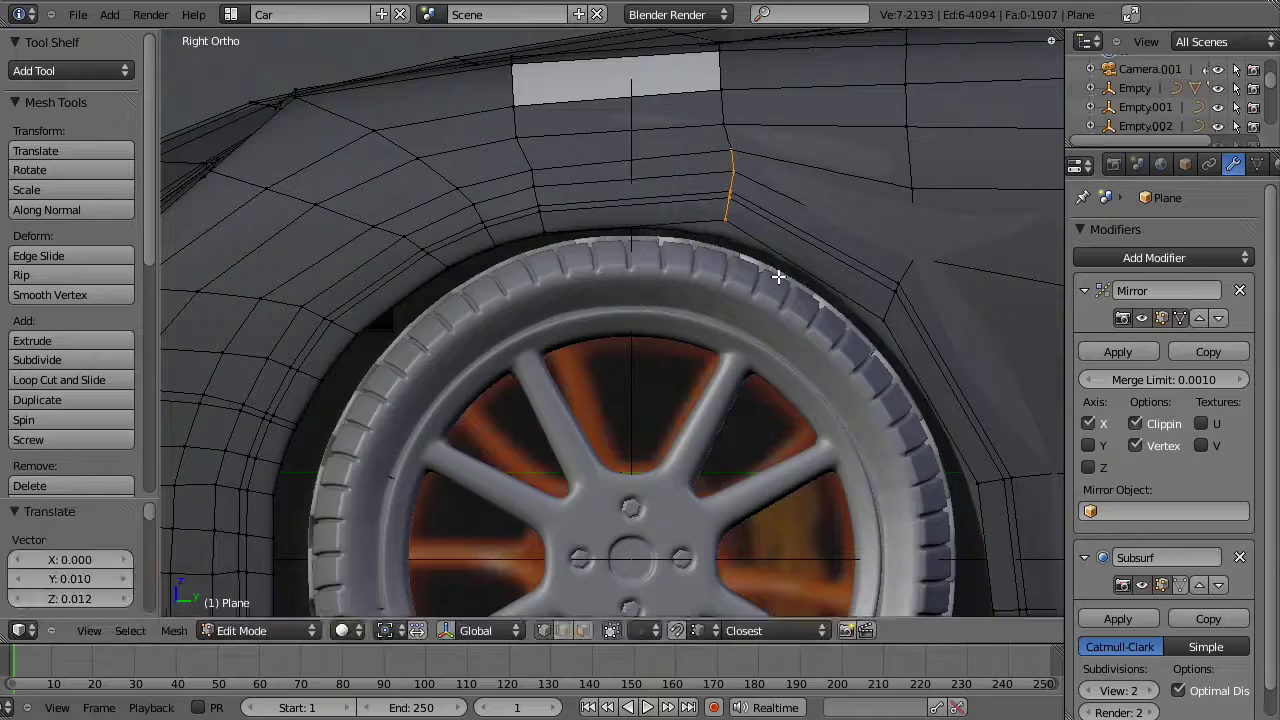
# Step: Move the front arch's next edge column toward the rear by about 0.015 on Y and 0.008 on Z
pyautogui.press('z')
pyautogui.press('a')
pyautogui.press('b')
pyautogui.moveTo(831, 243); pyautogui.dragTo(951, 351)
pyautogui.press('z')
pyautogui.press('g')
pyautogui.click(950, 348)
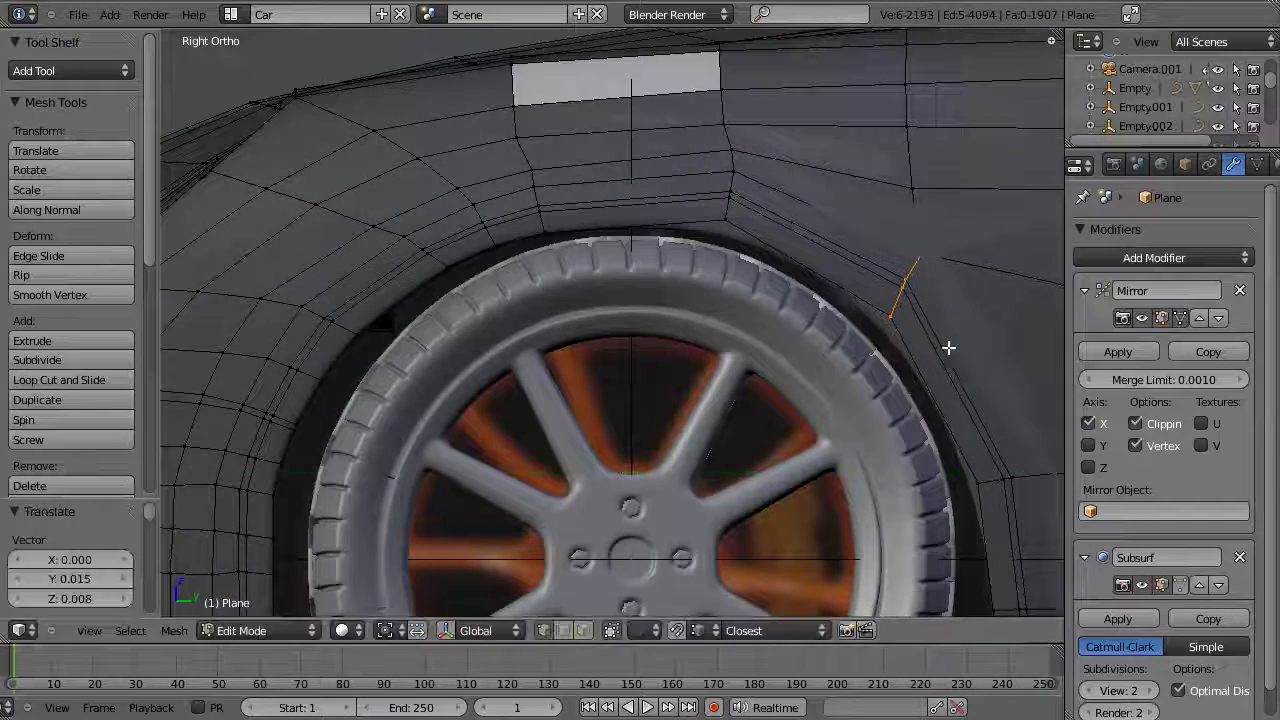
# Step: Select the strip of arch faces running down ahead of the front wheel and move it rearward along Y
pyautogui.scroll(2, 686, 257)
pyautogui.press('a')
pyautogui.press('z')
pyautogui.moveTo(356, 257); pyautogui.dragTo(398, 364)
pyautogui.keyDown('shift'); pyautogui.moveTo(391, 374); pyautogui.dragTo(421, 330, button='middle'); pyautogui.keyUp('shift')
pyautogui.press('b')
pyautogui.moveTo(397, 163); pyautogui.dragTo(459, 248)
pyautogui.keyDown('shift'); pyautogui.moveTo(459, 248); pyautogui.dragTo(550, 139, button='middle'); pyautogui.keyUp('shift')
pyautogui.press('b')
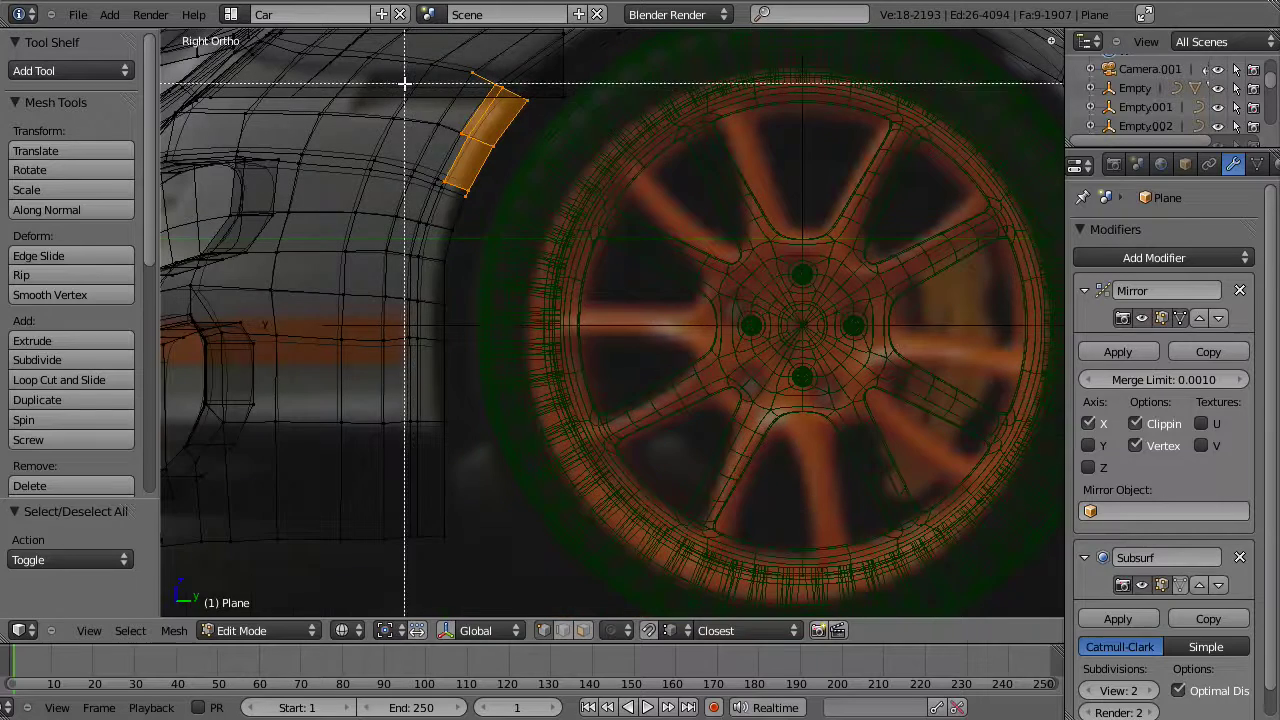
pyautogui.press('l')
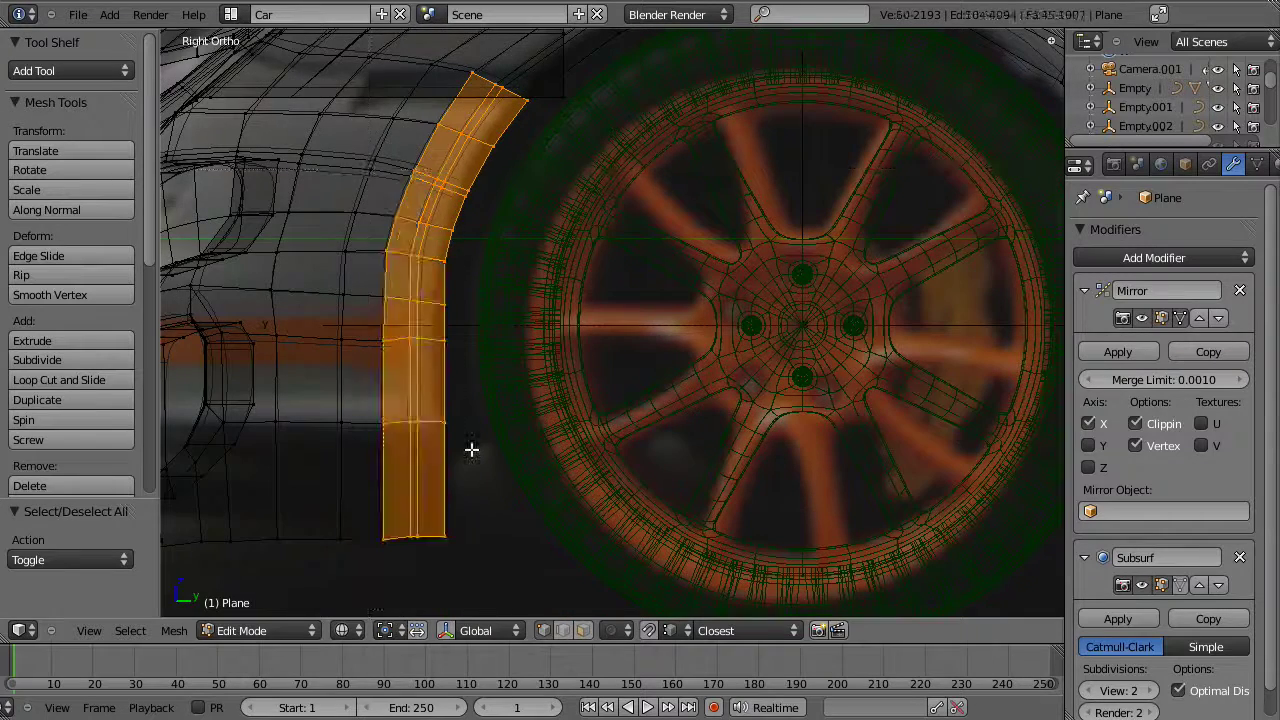
pyautogui.press('z')
pyautogui.press('g')
pyautogui.press('y')
pyautogui.click(526, 381)
# Step: Nudge the selected arch strip by about -0.004 along Y
pyautogui.keyDown('shift'); pyautogui.moveTo(546, 288); pyautogui.dragTo(482, 400, button='middle'); pyautogui.keyUp('shift')
pyautogui.press('g')
pyautogui.press('y')
pyautogui.click(496, 375)
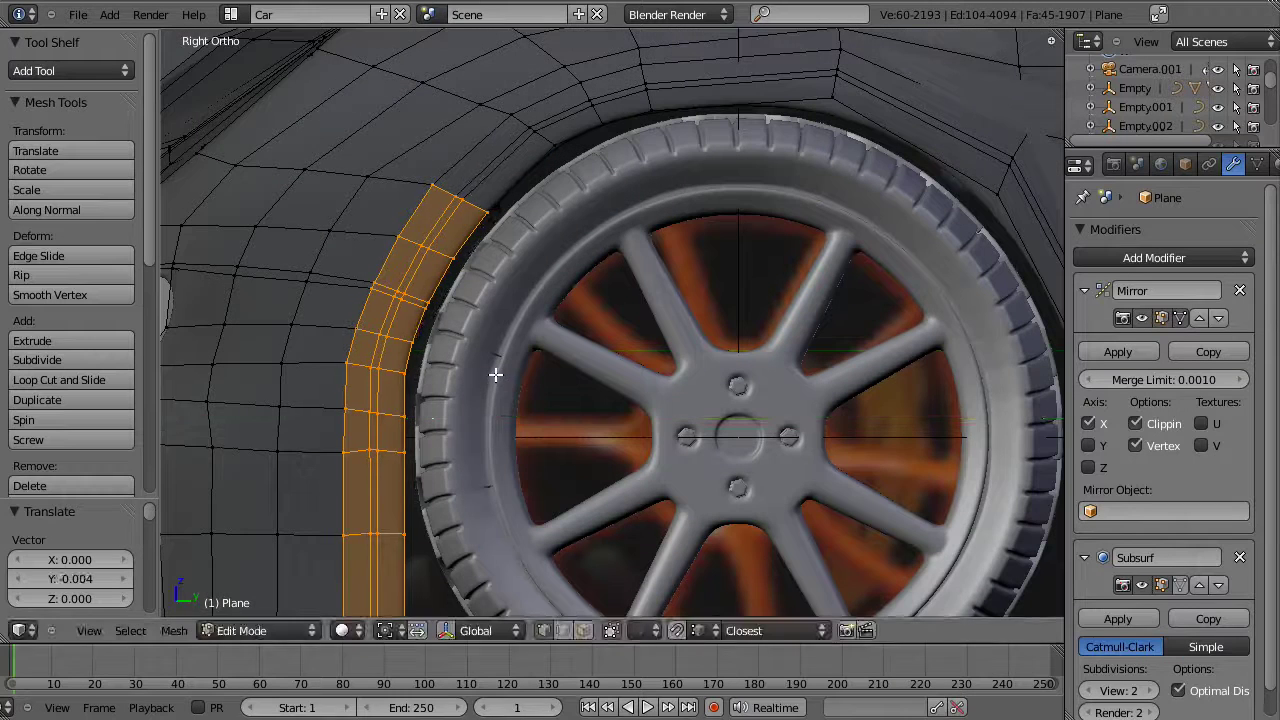
pyautogui.press('g')
pyautogui.press('y')
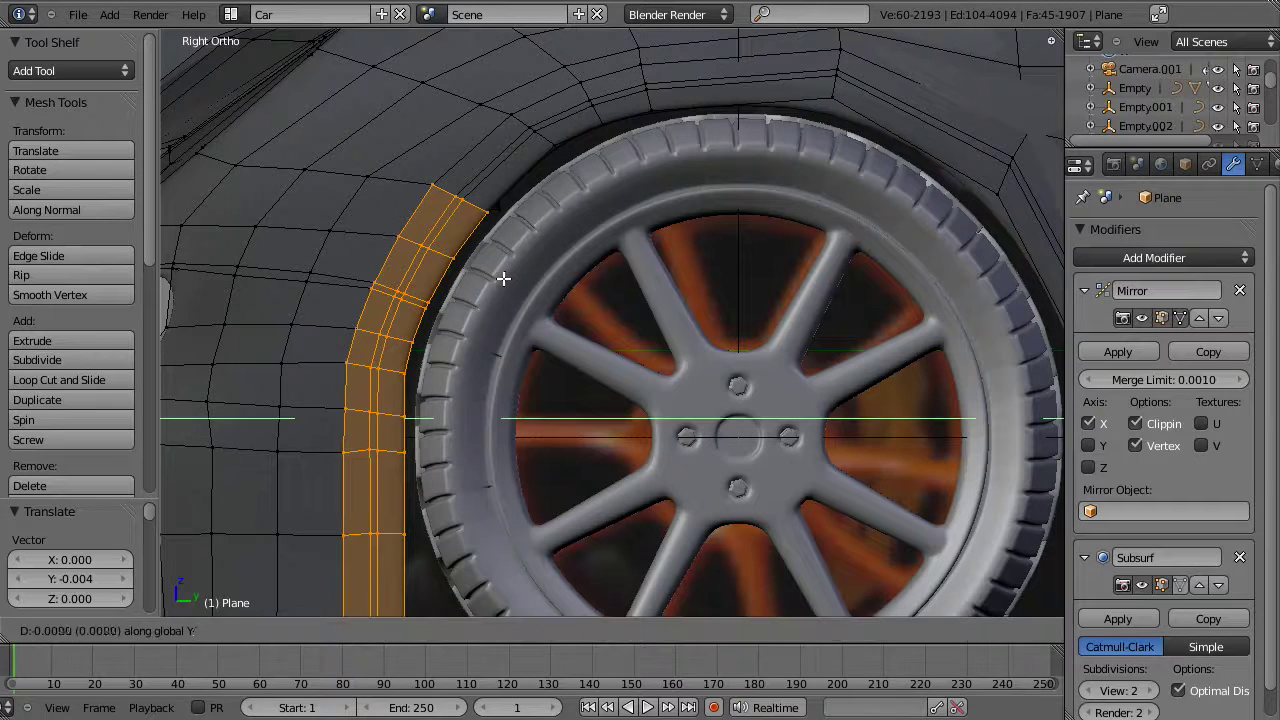
pyautogui.click(502, 277)
# Step: Move the short edge column at the arch's upper front slightly down and deselect everything
pyautogui.moveTo(493, 103); pyautogui.dragTo(563, 171)
pyautogui.press('z')
pyautogui.press('z')
pyautogui.press('z')
pyautogui.press('z')
pyautogui.press('z')
pyautogui.press('g')
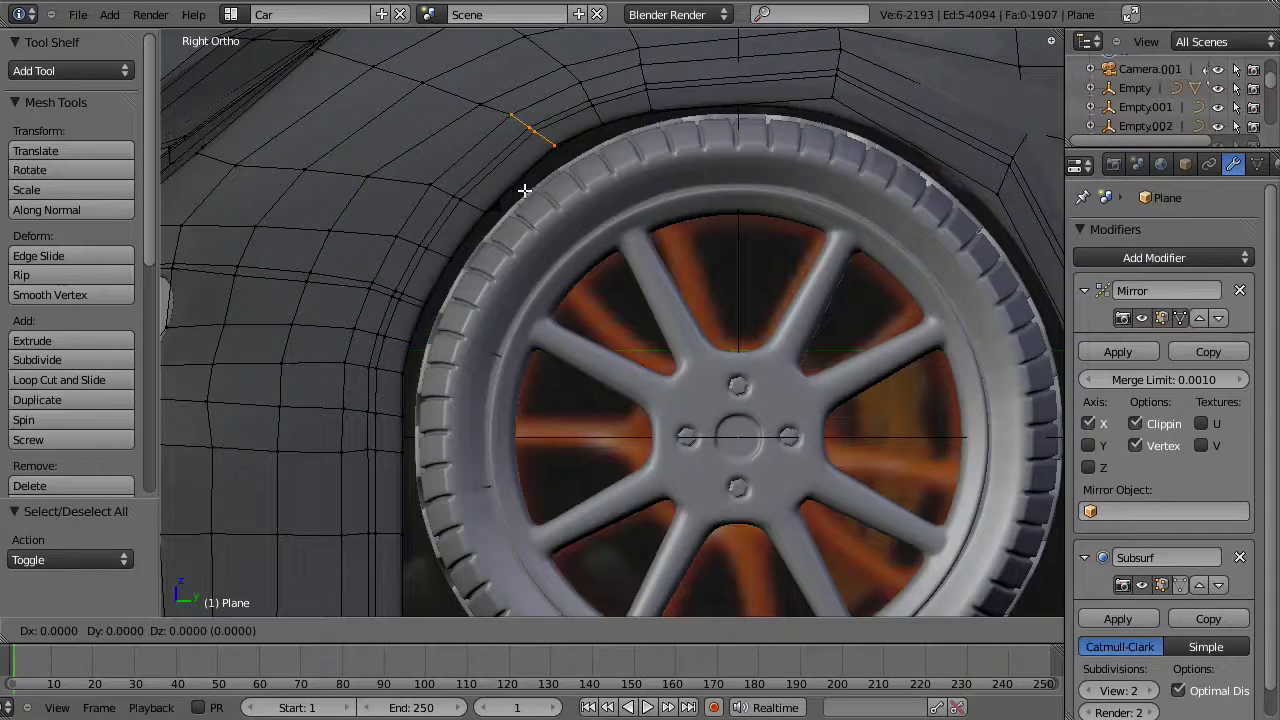
pyautogui.click(525, 196)
pyautogui.press('a')
# Step: Check the smoothed front arch outside mesh editing, and return to editing the body in wireframe
pyautogui.press('Tab')
pyautogui.scroll(-3, 759, 248)
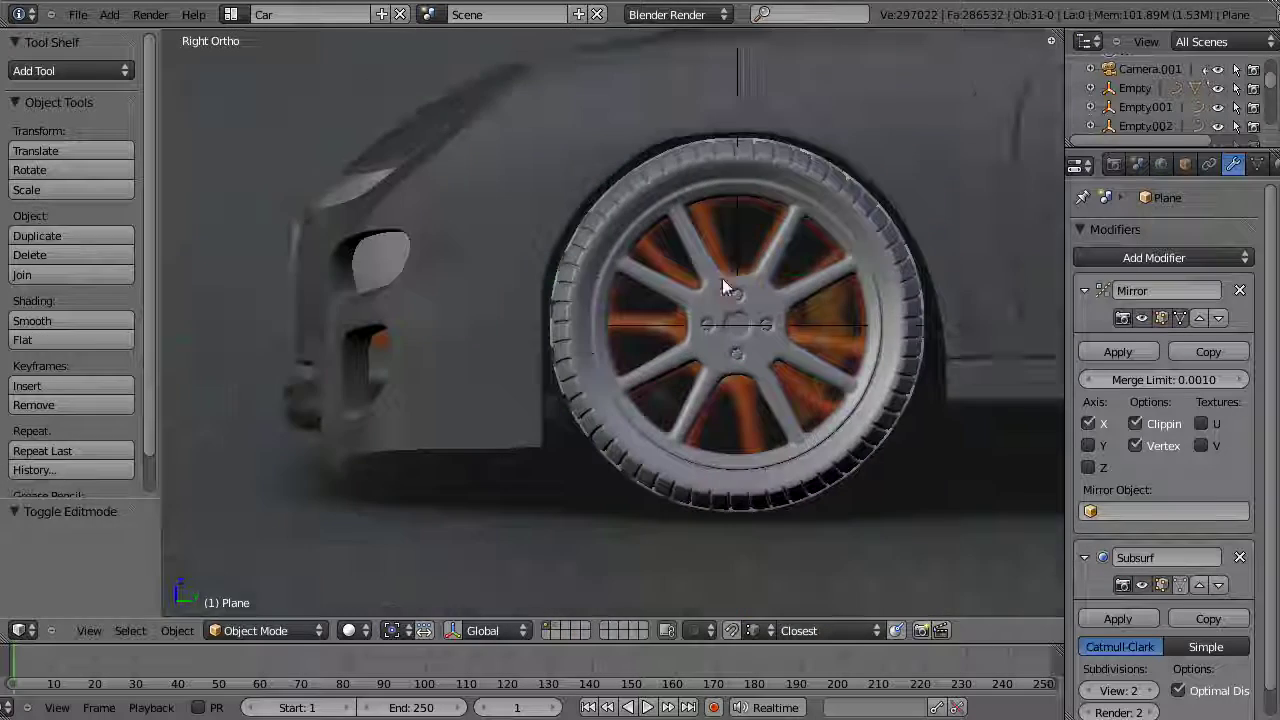
pyautogui.scroll(2, 719, 283)
pyautogui.scroll(1, 719, 285)
pyautogui.press('Tab')
pyautogui.press('z')
pyautogui.moveTo(451, 156); pyautogui.dragTo(529, 213)
pyautogui.press('g')
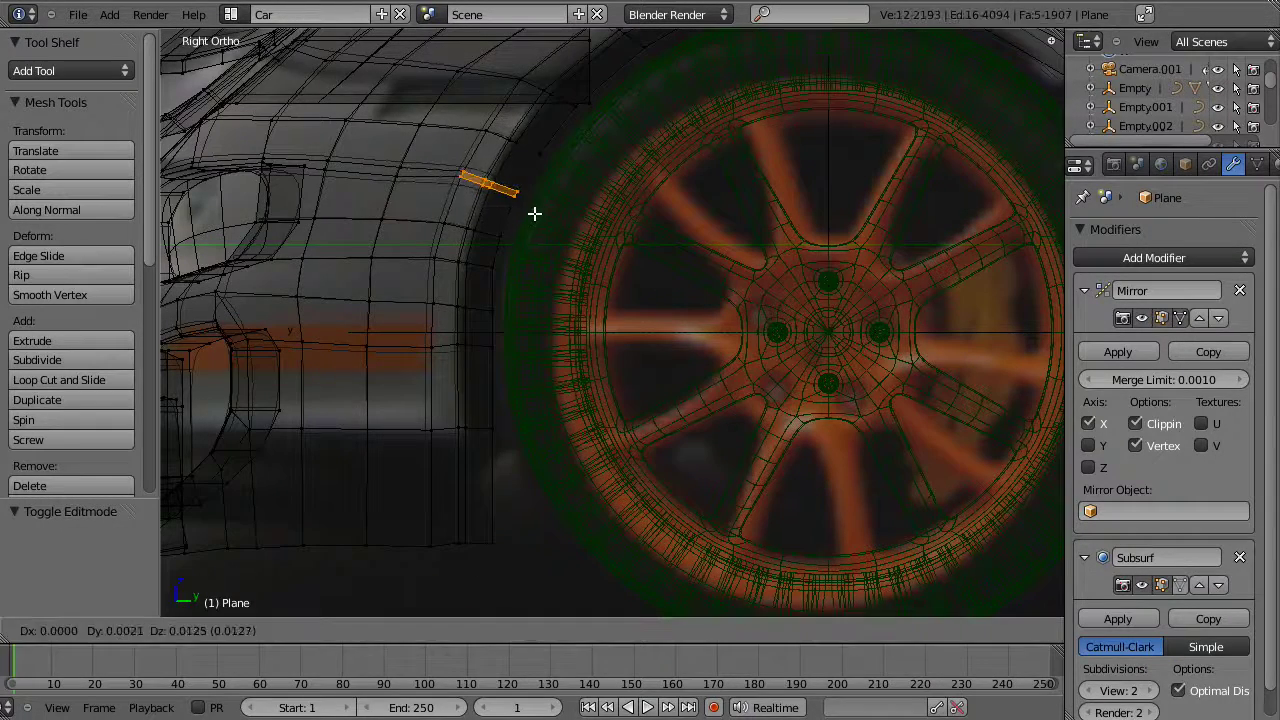
pyautogui.press('Escape')
pyautogui.press('a')
# Step: Move a single edge column on the arch ahead of the wheel by about 0.002 on Y and 0.012 on Z
pyautogui.press('b')
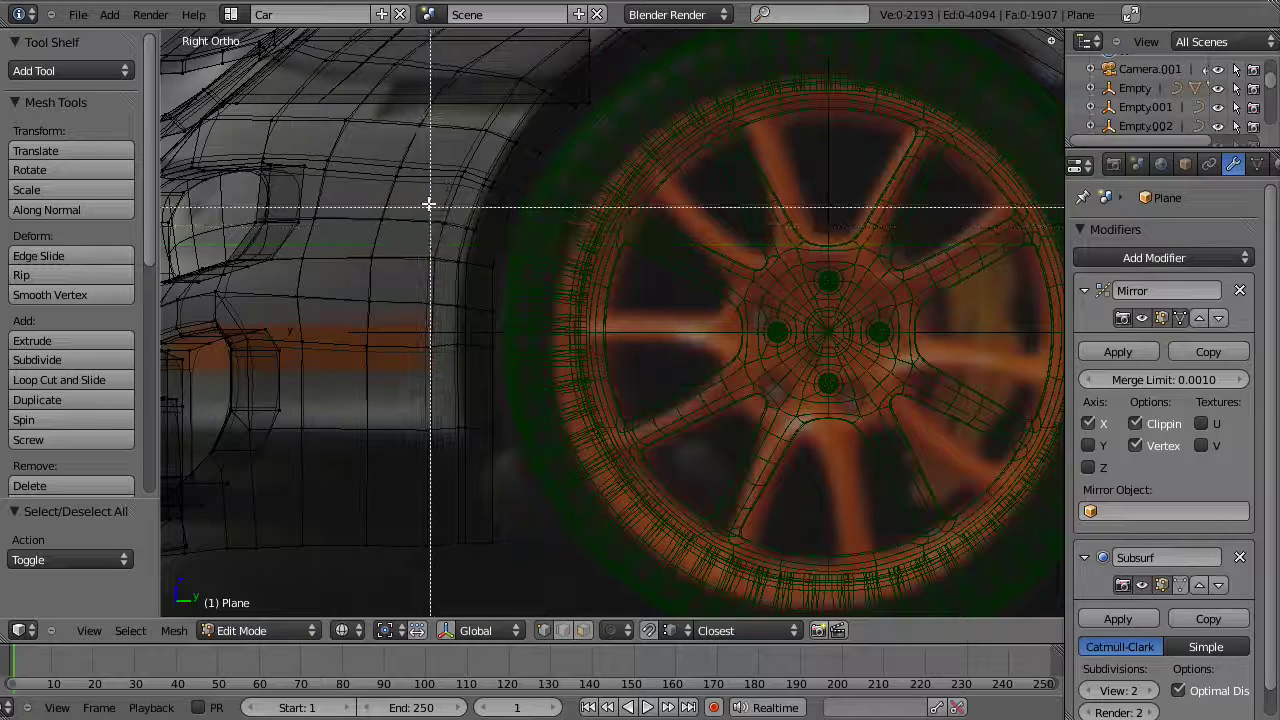
pyautogui.moveTo(511, 249); pyautogui.dragTo(512, 249)
pyautogui.press('g')
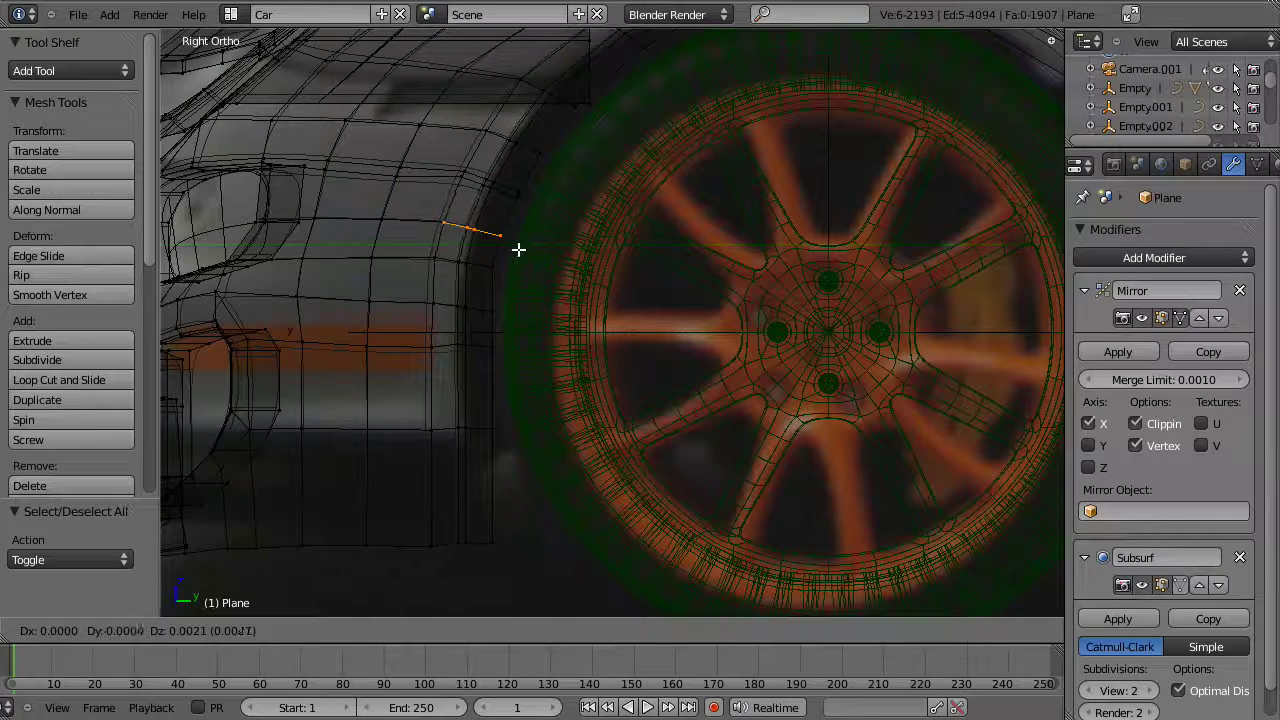
pyautogui.click(518, 244)
pyautogui.press('z')
# Step: Inspect the front wheel arch at an angle and the lower body side, with all vertices deselected
pyautogui.moveTo(506, 277); pyautogui.dragTo(631, 325, button='middle')
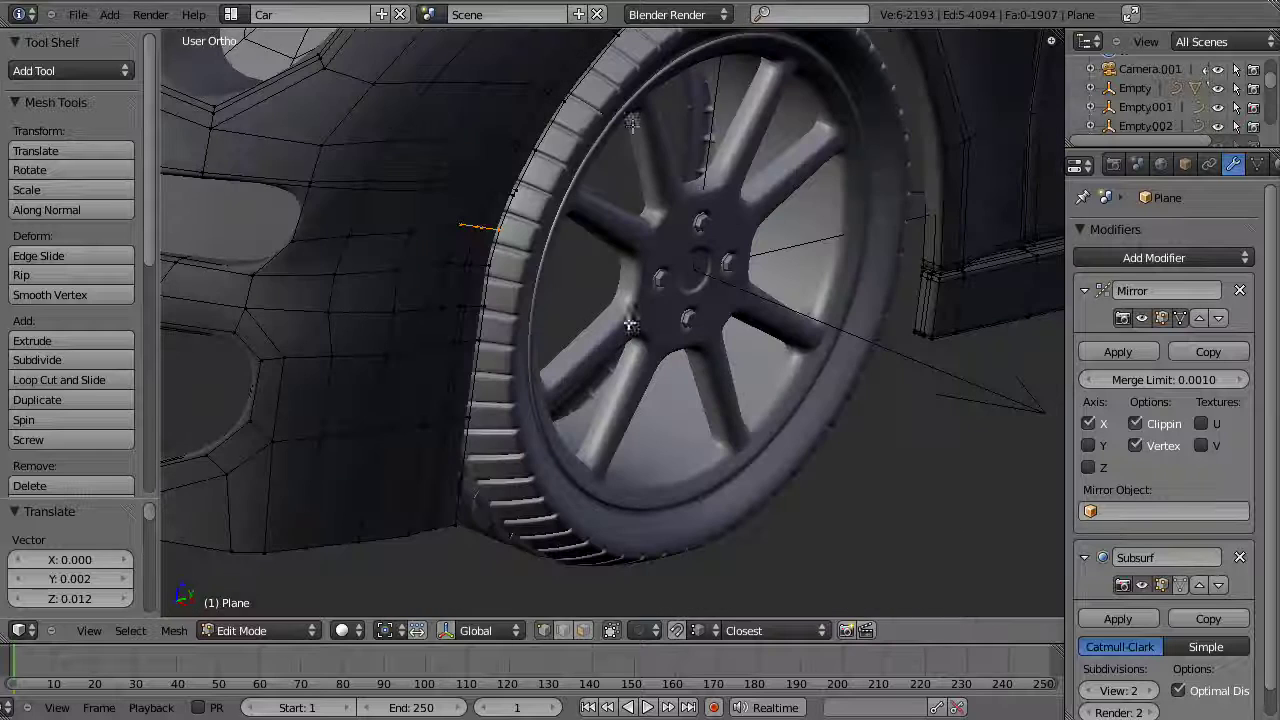
pyautogui.press('KP_3')
pyautogui.scroll(-3, 546, 153)
pyautogui.keyDown('shift'); pyautogui.moveTo(546, 153); pyautogui.dragTo(701, 285, button='middle'); pyautogui.keyUp('shift')
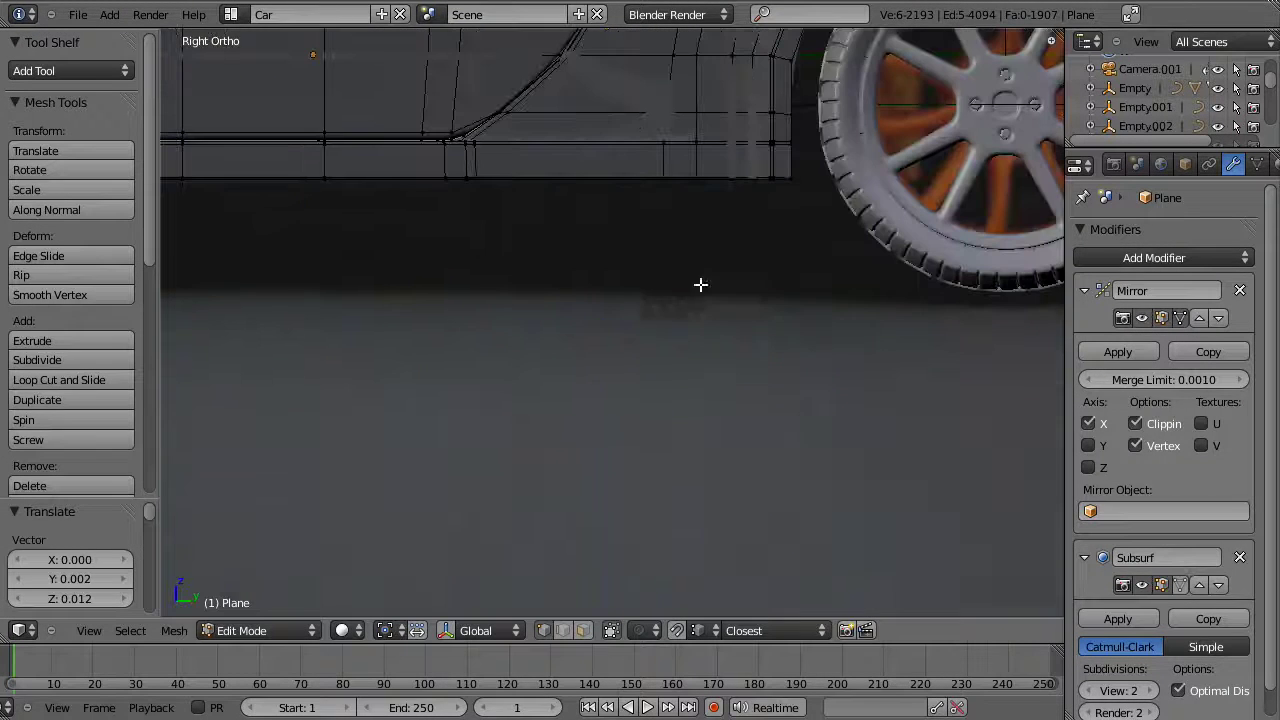
pyautogui.moveTo(602, 212)
pyautogui.keyDown('shift'); pyautogui.mouseDown(button='middle')
pyautogui.moveTo(999, 442)
pyautogui.moveTo(833, 245)
pyautogui.mouseUp(button='middle'); pyautogui.keyUp('shift')
pyautogui.keyDown('shift'); pyautogui.moveTo(552, 205); pyautogui.dragTo(768, 246, button='middle'); pyautogui.keyUp('shift')
pyautogui.press('a')
pyautogui.scroll(3, 623, 306)
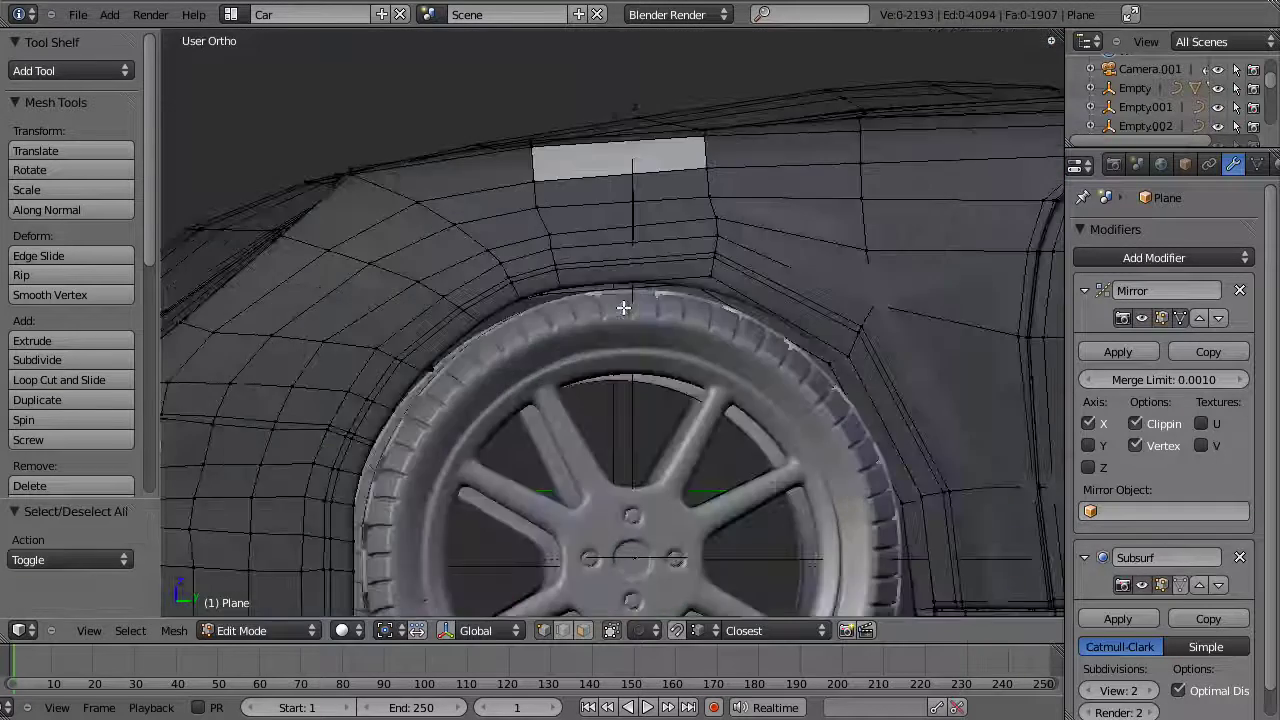
# Step: Select the edge column ahead of the front wheel's top and edge-slide it rearward toward the wheel's centre
pyautogui.press('z')
pyautogui.moveTo(623, 306); pyautogui.dragTo(525, 208, button='middle')
pyautogui.moveTo(557, 267); pyautogui.dragTo(557, 291)
pyautogui.press('KP_3')
pyautogui.press('z')
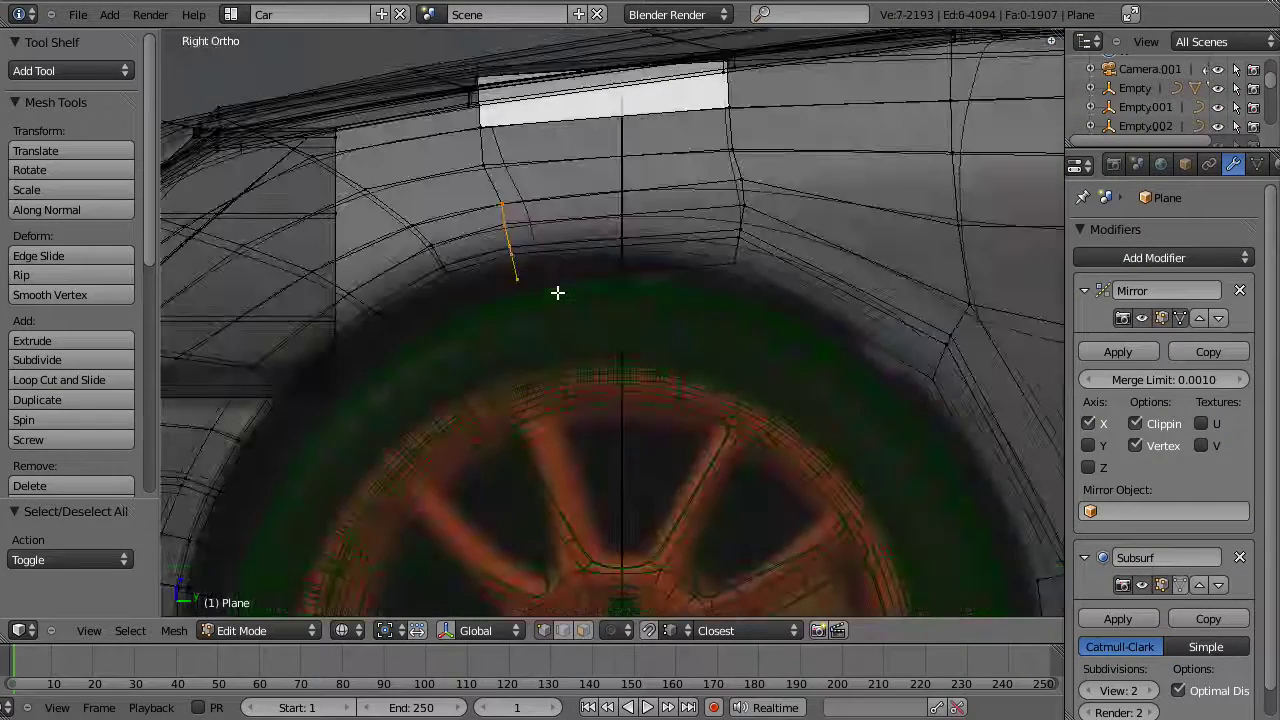
pyautogui.hotkey('ctrl', 'e')
pyautogui.click(557, 293)
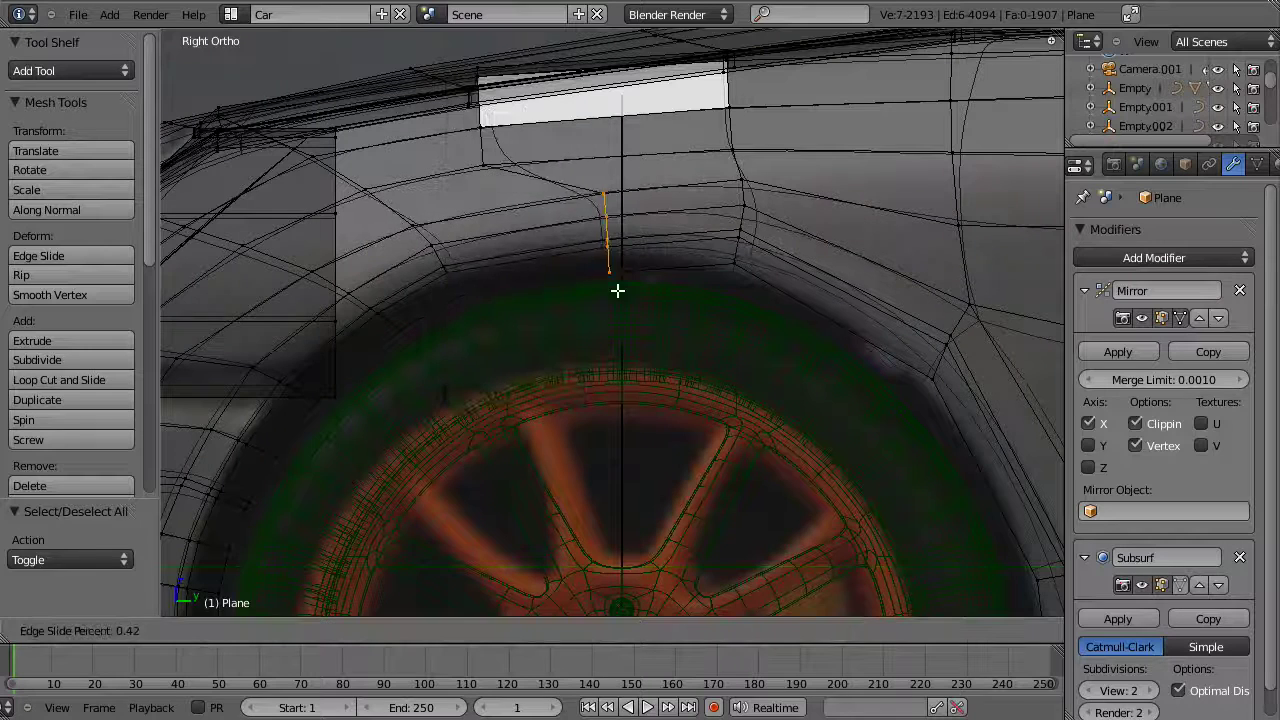
pyautogui.click(571, 257)
# Step: Edge-slide the edge higher up the fender rearward to follow the shifted arch column
pyautogui.hotkey('ctrl', 'e')
pyautogui.click(530, 260)
pyautogui.rightClick(571, 189)
pyautogui.hotkey('ctrl', 'e')
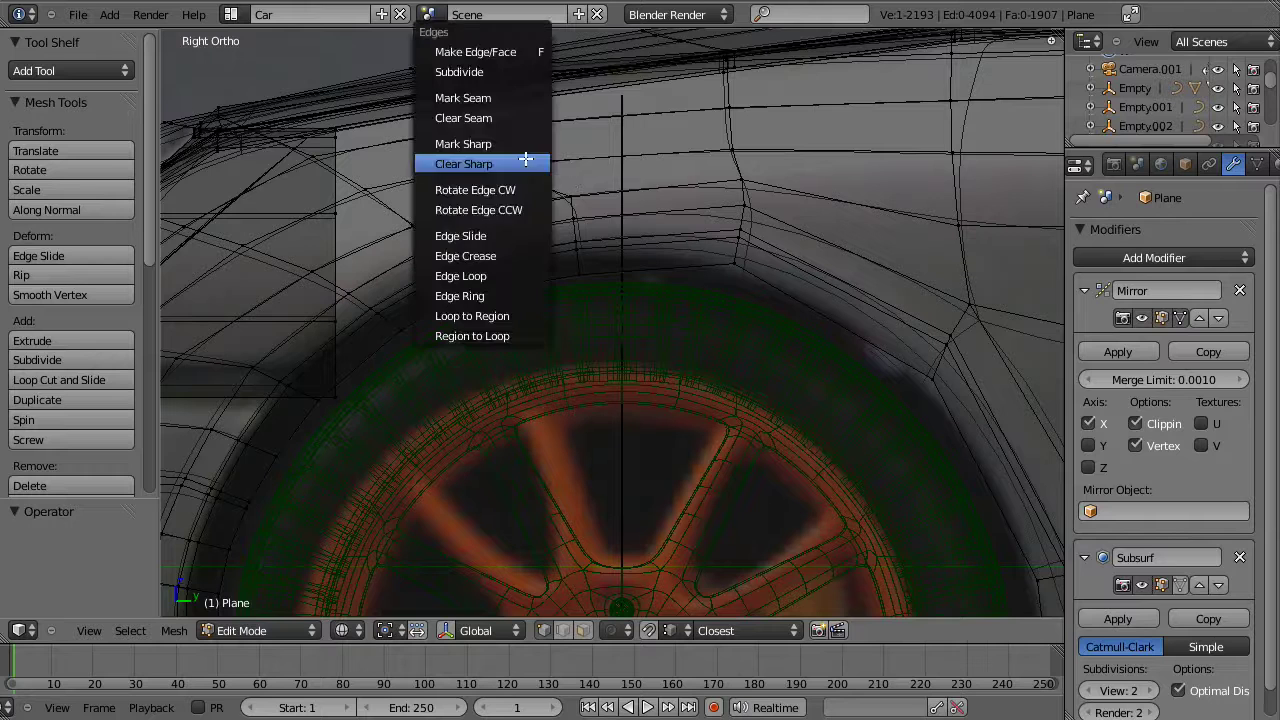
pyautogui.click(508, 234)
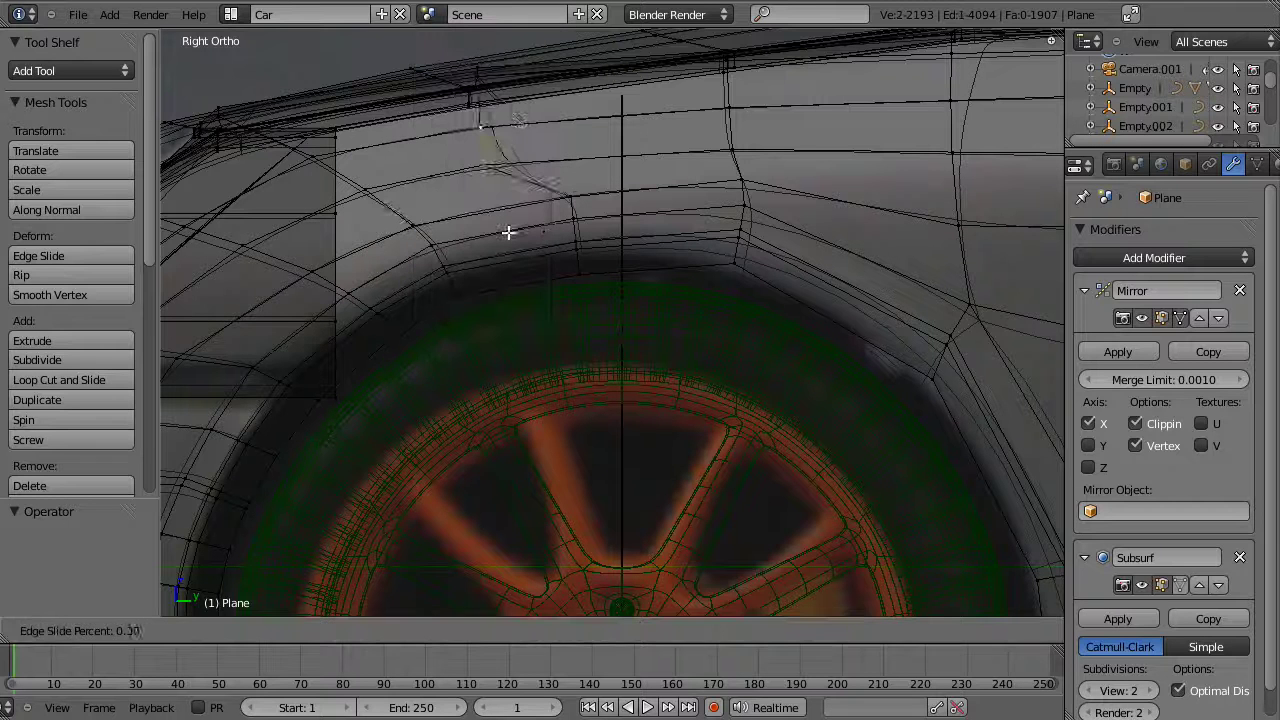
pyautogui.click(550, 231)
# Step: Move the vertex just above the shifted arch column by about 0.031 on Y and 0.005 on Z
pyautogui.rightClick(531, 162)
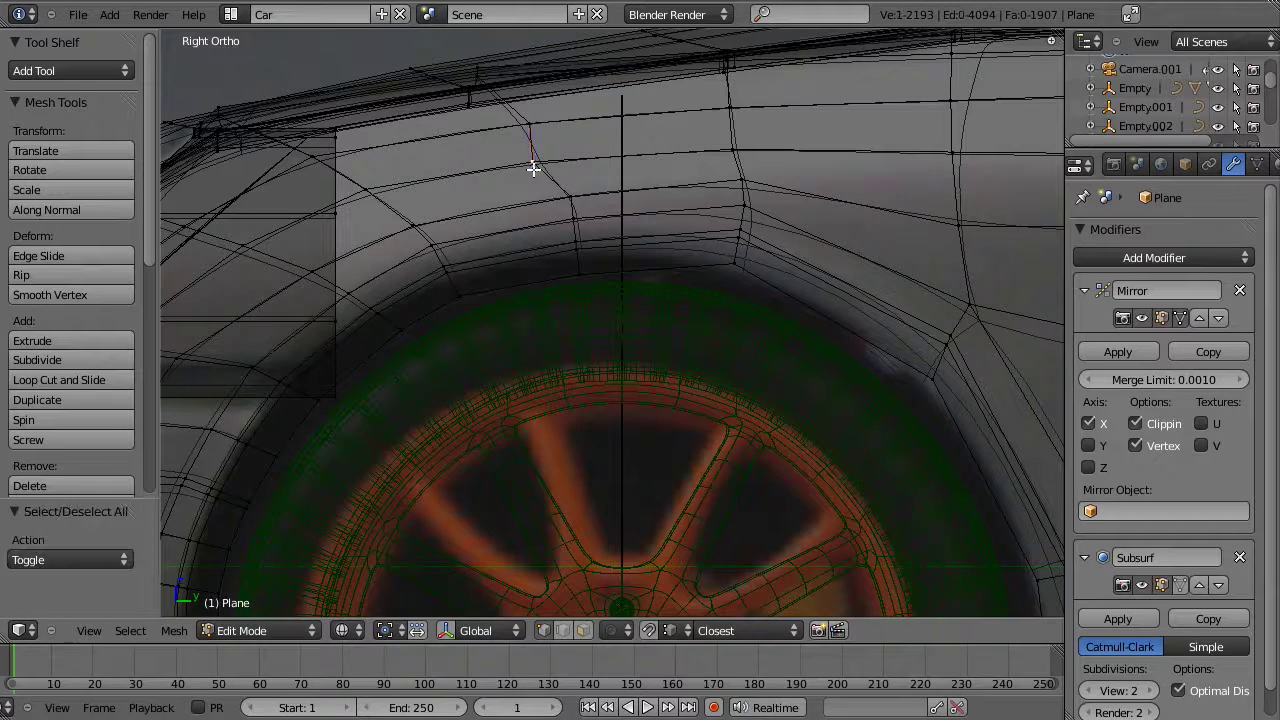
pyautogui.press('g')
pyautogui.click(551, 163)
pyautogui.press('z')
pyautogui.keyDown('shift'); pyautogui.moveTo(619, 275); pyautogui.dragTo(680, 237, button='middle'); pyautogui.keyUp('shift')
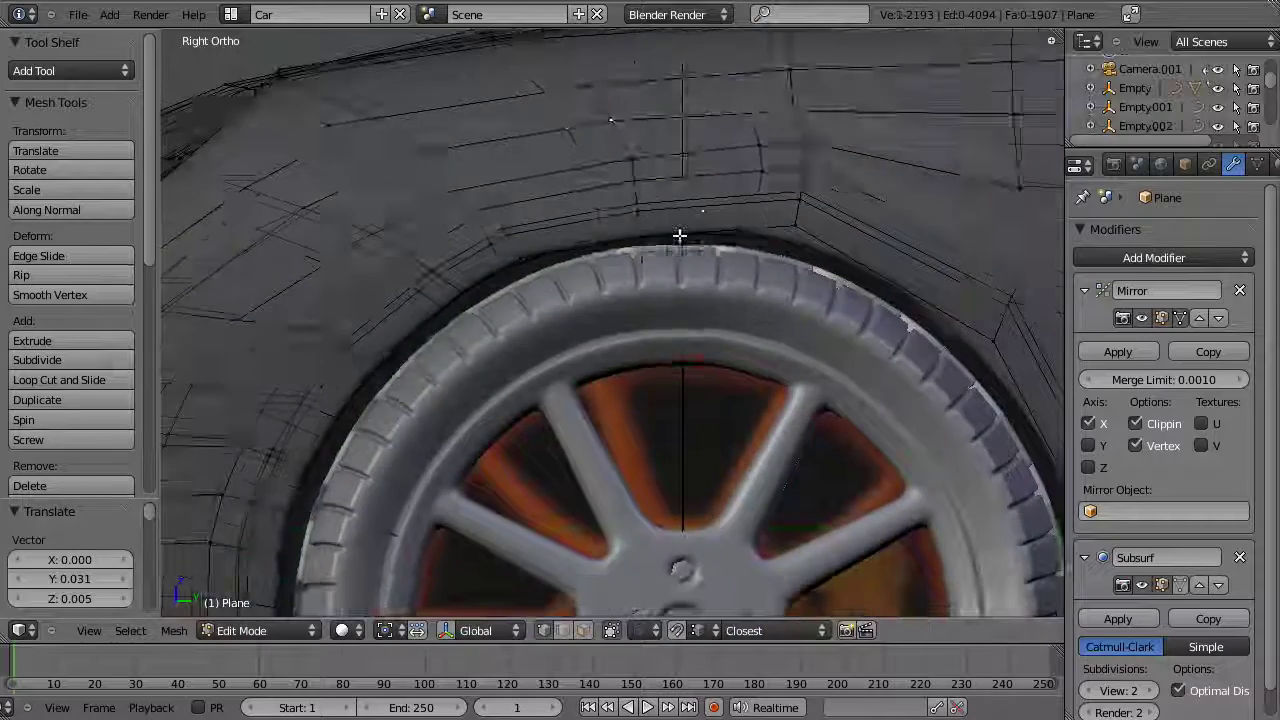
# Step: Select the shifted edge column just ahead of the wheel's centre and raise it slightly
pyautogui.press('z')
pyautogui.press('a')
pyautogui.press('b')
pyautogui.moveTo(618, 140); pyautogui.dragTo(673, 254)
pyautogui.press('z')
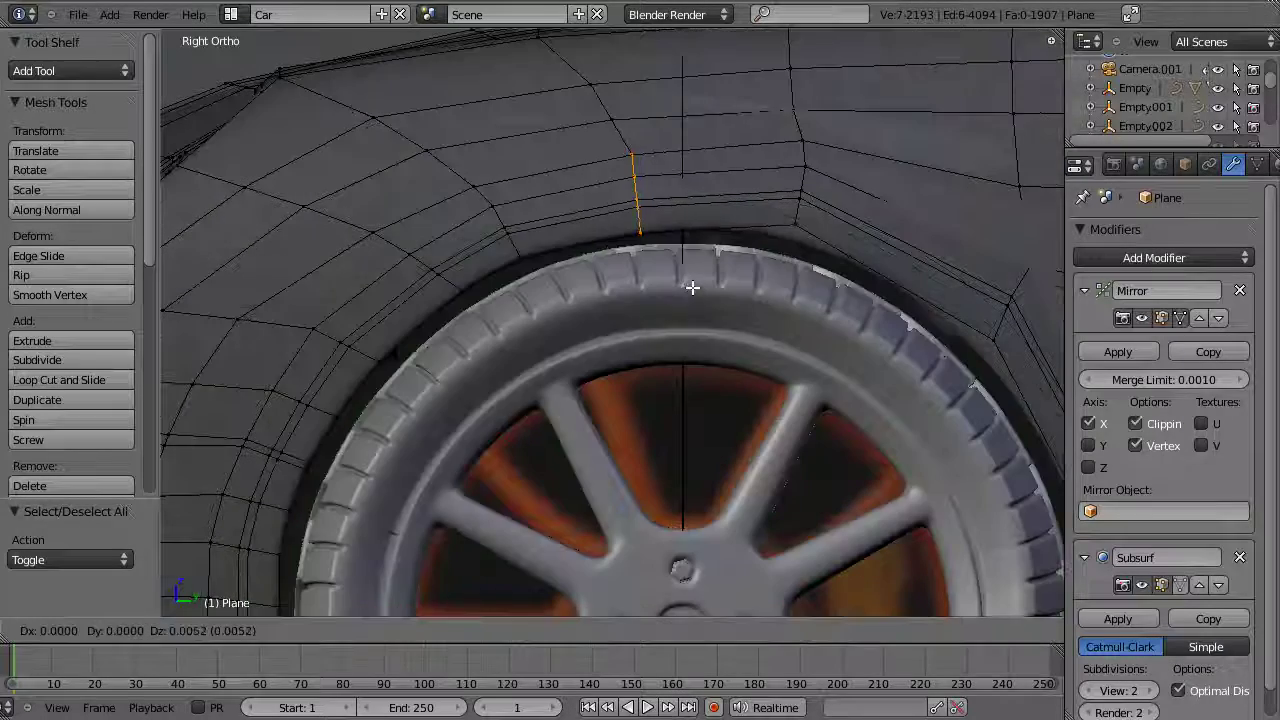
# Step: Adjust the height of the edge column behind the front wheel's centre slightly and leave mesh editing
pyautogui.press('z')
pyautogui.keyDown('alt'); pyautogui.rightClick(800, 198); pyautogui.keyUp('alt')
pyautogui.press('z')
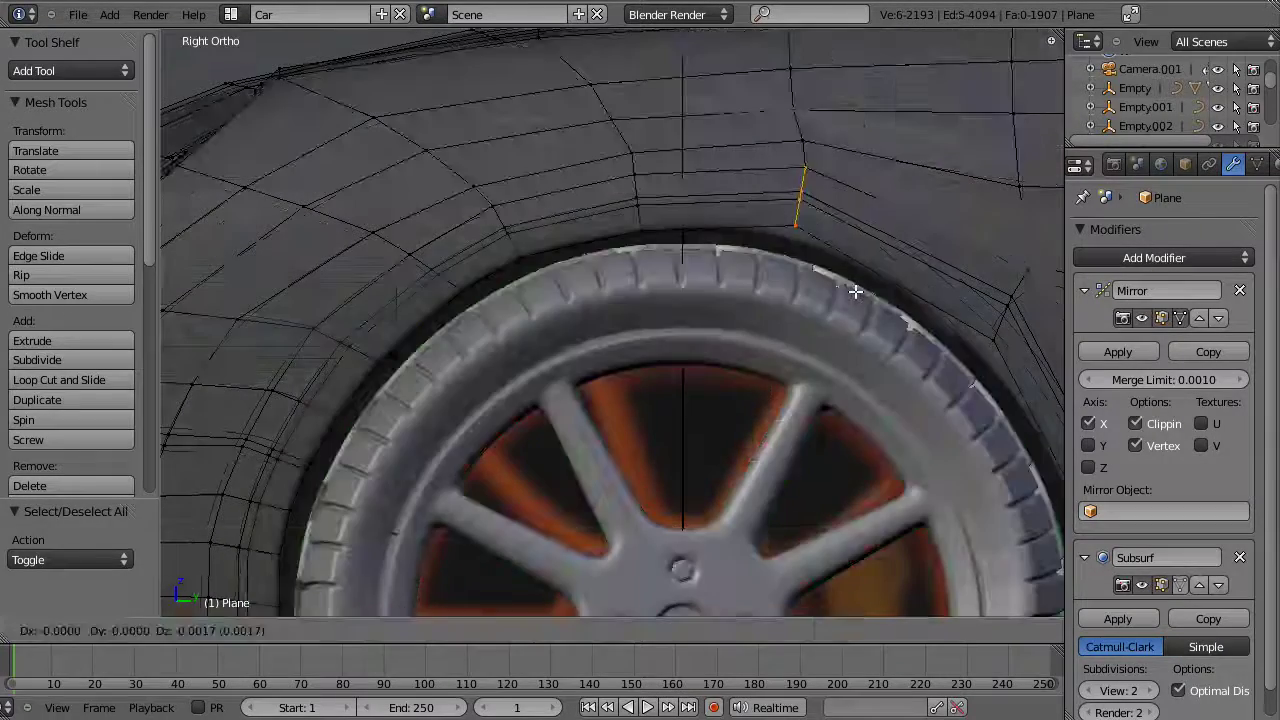
pyautogui.press('Tab')
pyautogui.scroll(-4, 808, 262)
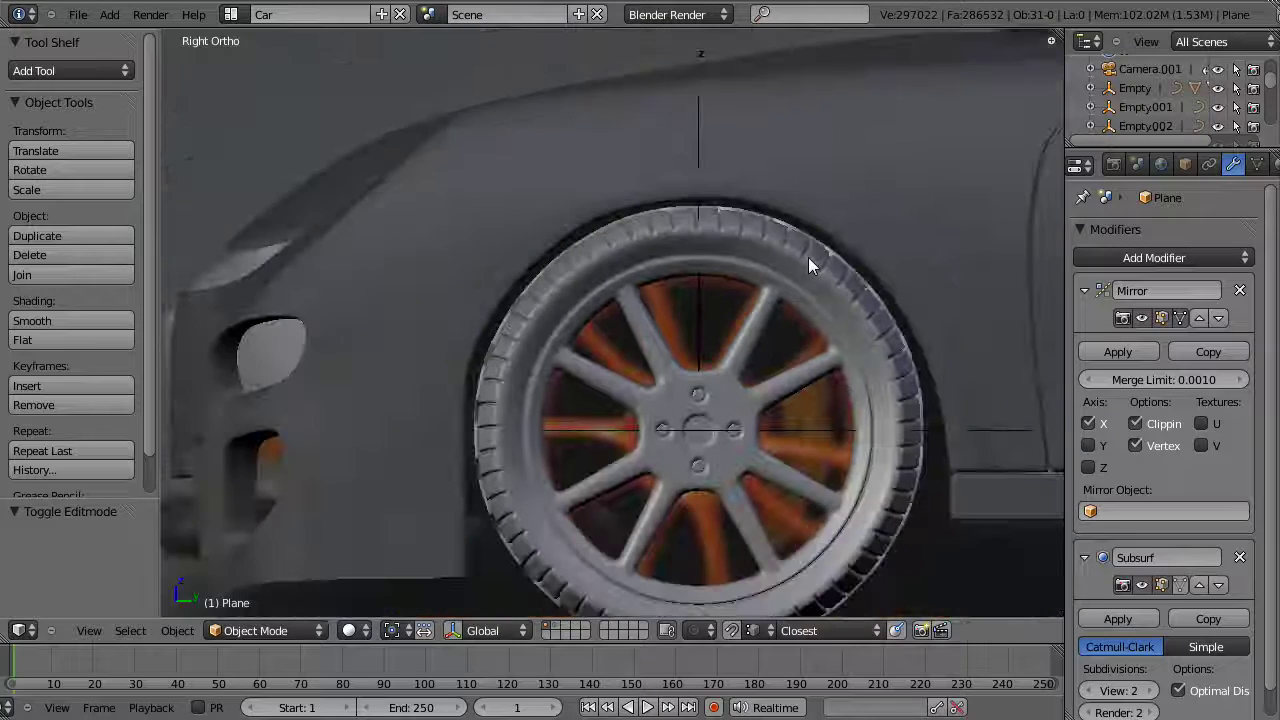
# Step: Resume editing the body and move the edge column at the arch's upper front slightly rearward
pyautogui.scroll(4, 526, 305)
pyautogui.press('Tab')
pyautogui.keyDown('shift'); pyautogui.moveTo(590, 201); pyautogui.dragTo(577, 277, button='middle'); pyautogui.keyUp('shift')
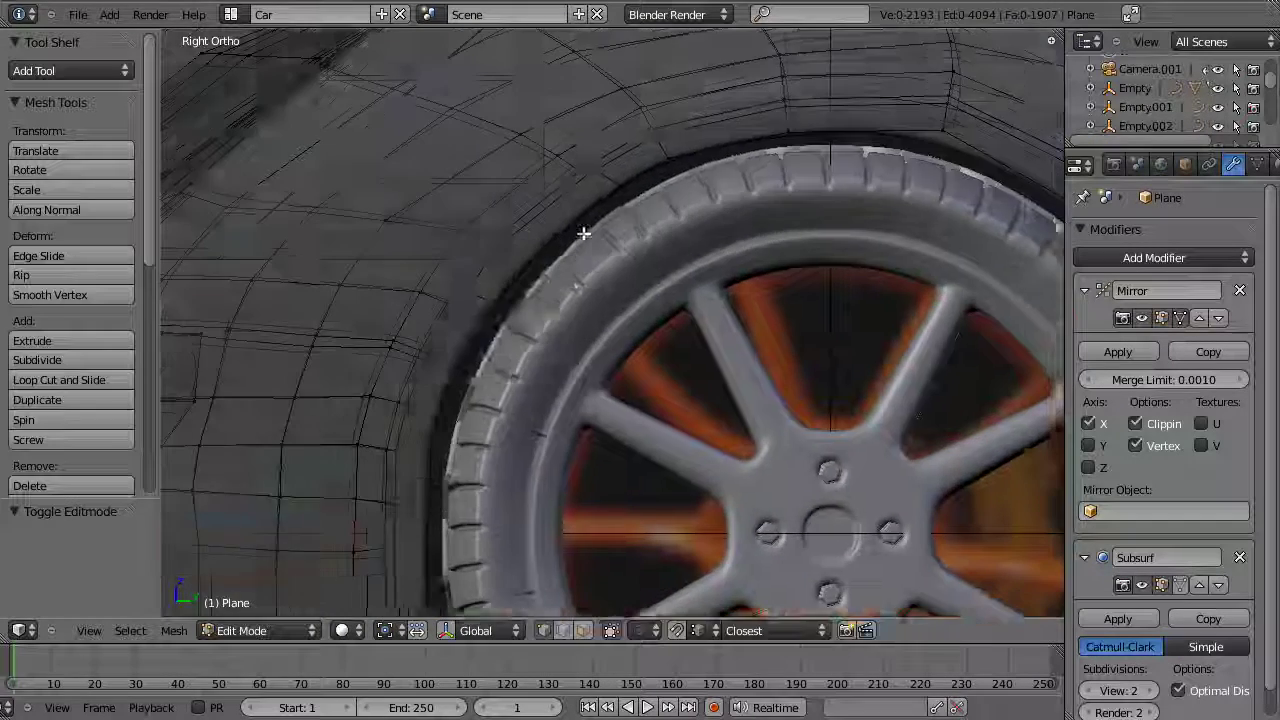
pyautogui.press('z')
pyautogui.press('b')
pyautogui.moveTo(625, 94); pyautogui.dragTo(695, 186)
pyautogui.press('z')
pyautogui.press('g')
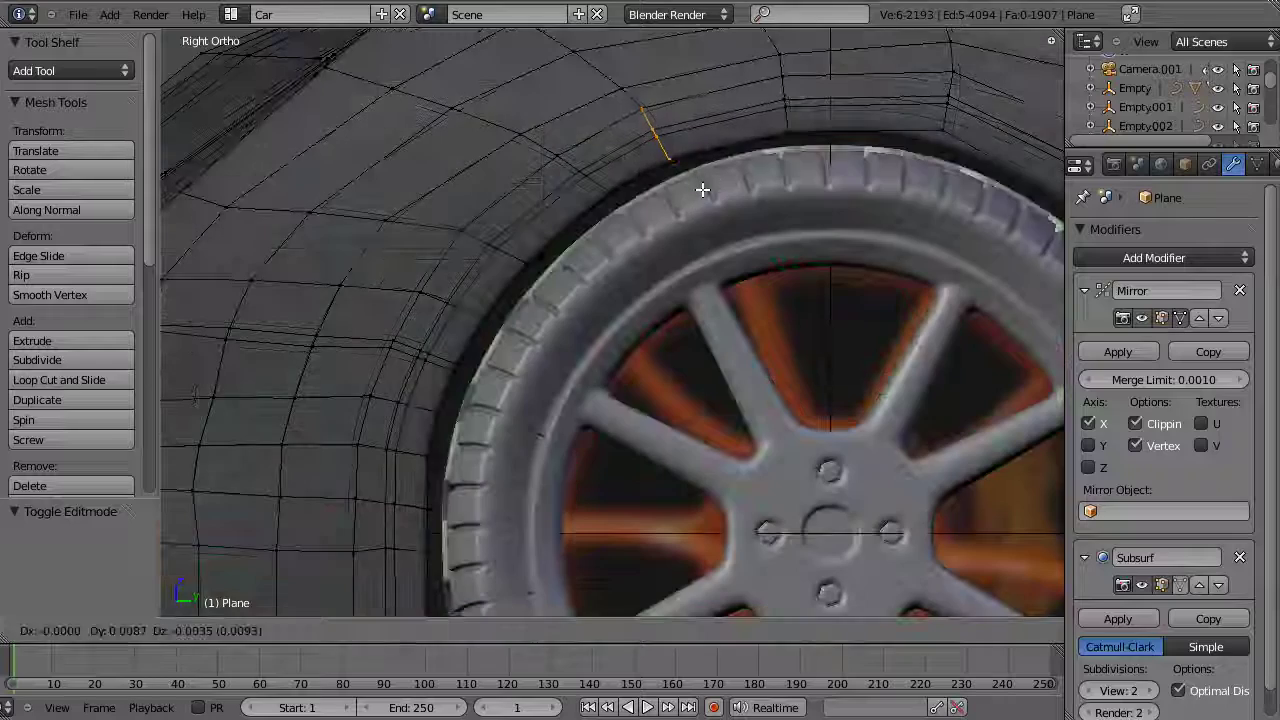
pyautogui.click(698, 186)
# Step: Select the next edge column forward along the front wheel arch's upper curve and shift its position slightly
pyautogui.press('a')
pyautogui.press('a')
pyautogui.press('a')
pyautogui.press('z')
pyautogui.keyDown('alt'); pyautogui.rightClick(549, 169); pyautogui.keyUp('alt')
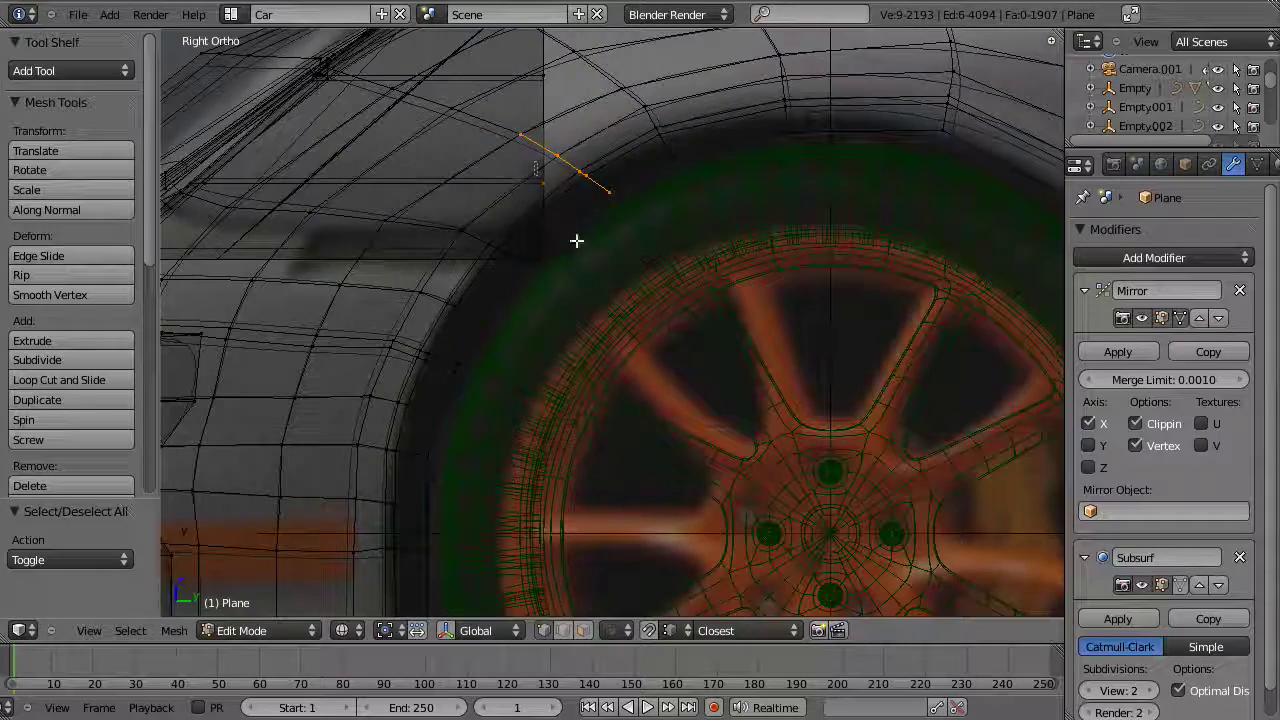
pyautogui.press('z')
pyautogui.press('g')
pyautogui.click(581, 243)
# Step: Box-select the vertices at the following column down the arch's front side, nudge them slightly, and leave mesh editing
pyautogui.press('z')
pyautogui.press('a')
pyautogui.press('b')
pyautogui.moveTo(446, 220); pyautogui.dragTo(471, 246)
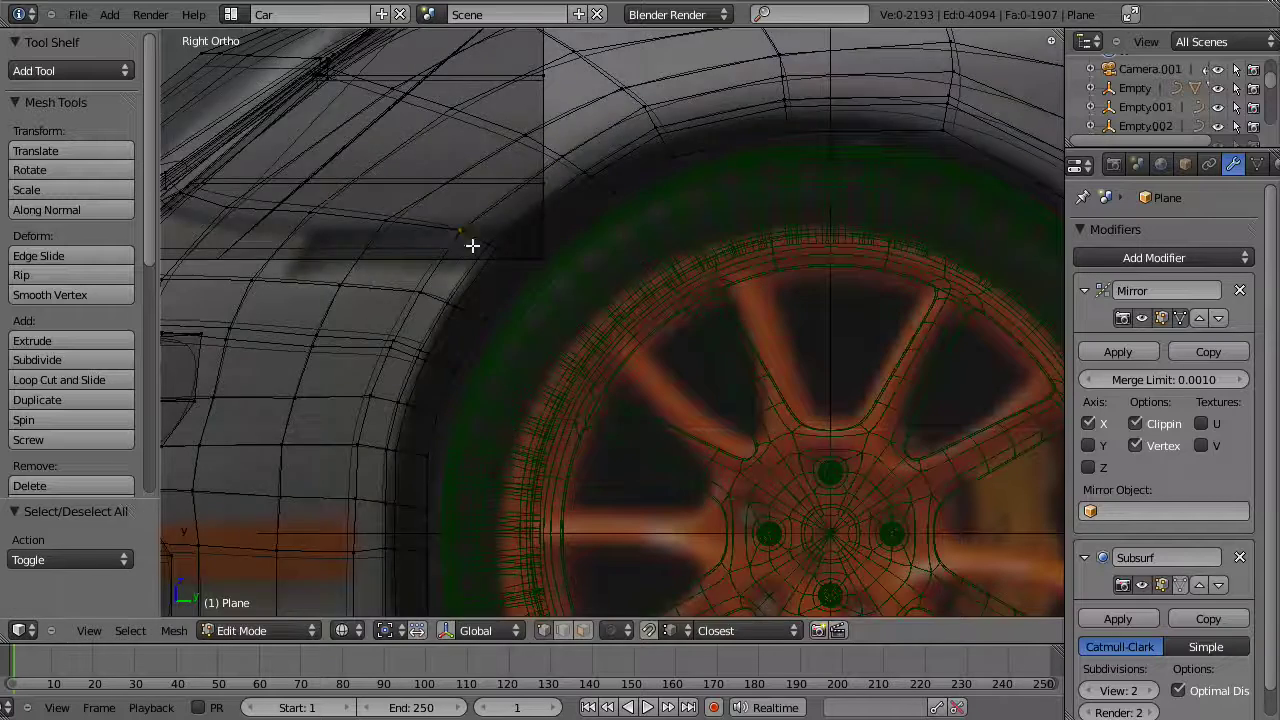
pyautogui.press('z')
pyautogui.press('g')
pyautogui.click(468, 247)
pyautogui.press('Tab')
pyautogui.scroll(-4, 564, 339)
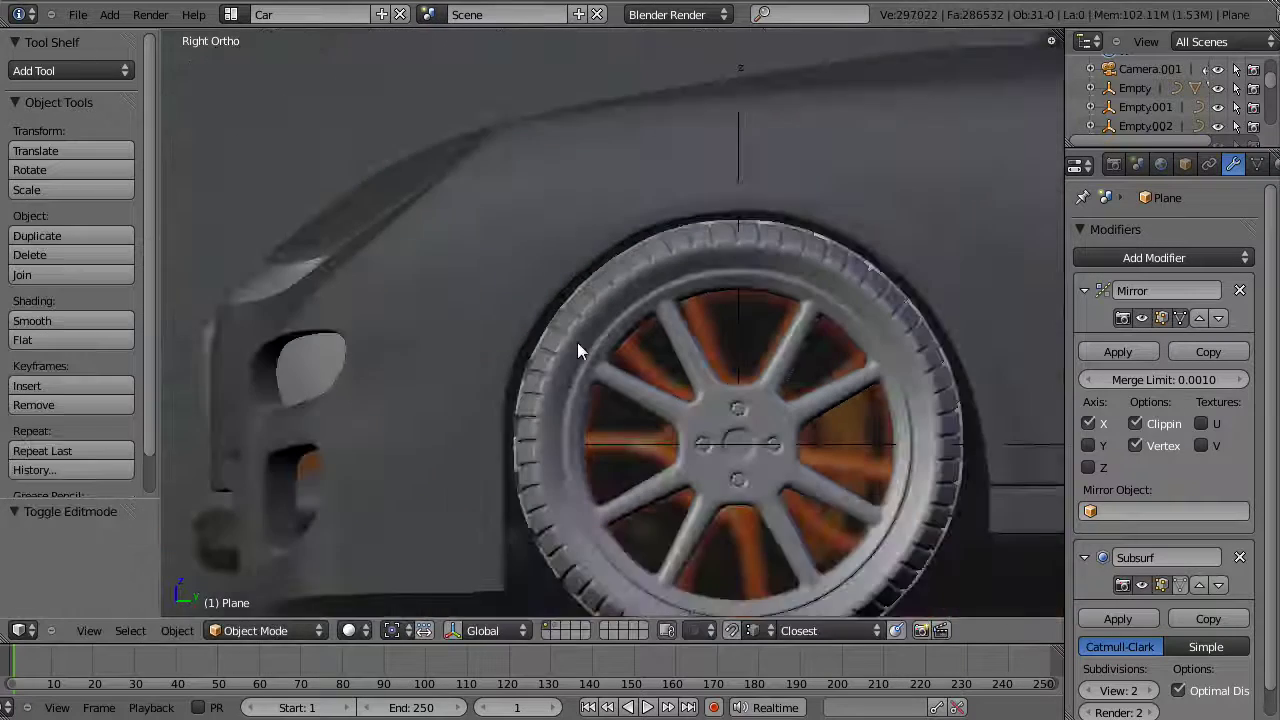
# Step: Compare the front wheel arch in side view with the Porsche 911 GT3 RS reference photo
pyautogui.scroll(-3, 662, 264)
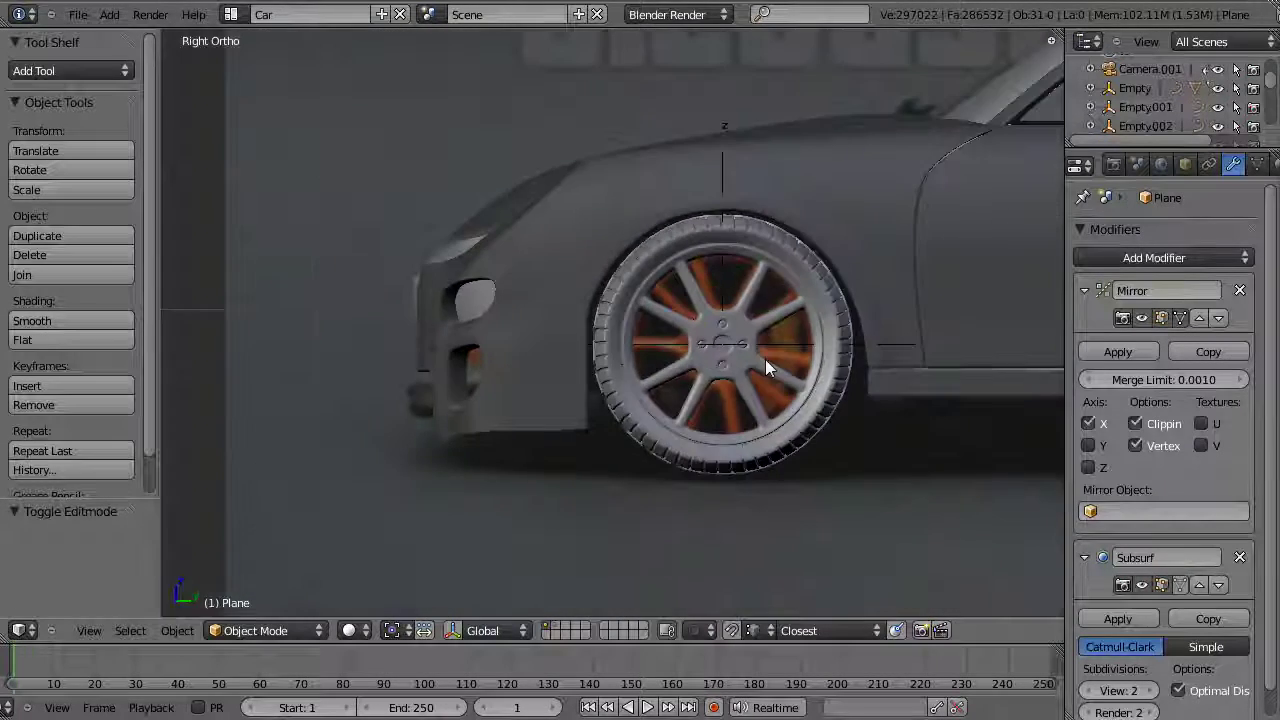
pyautogui.scroll(5, 654, 368)
pyautogui.hotkey('alt', 'Tab')
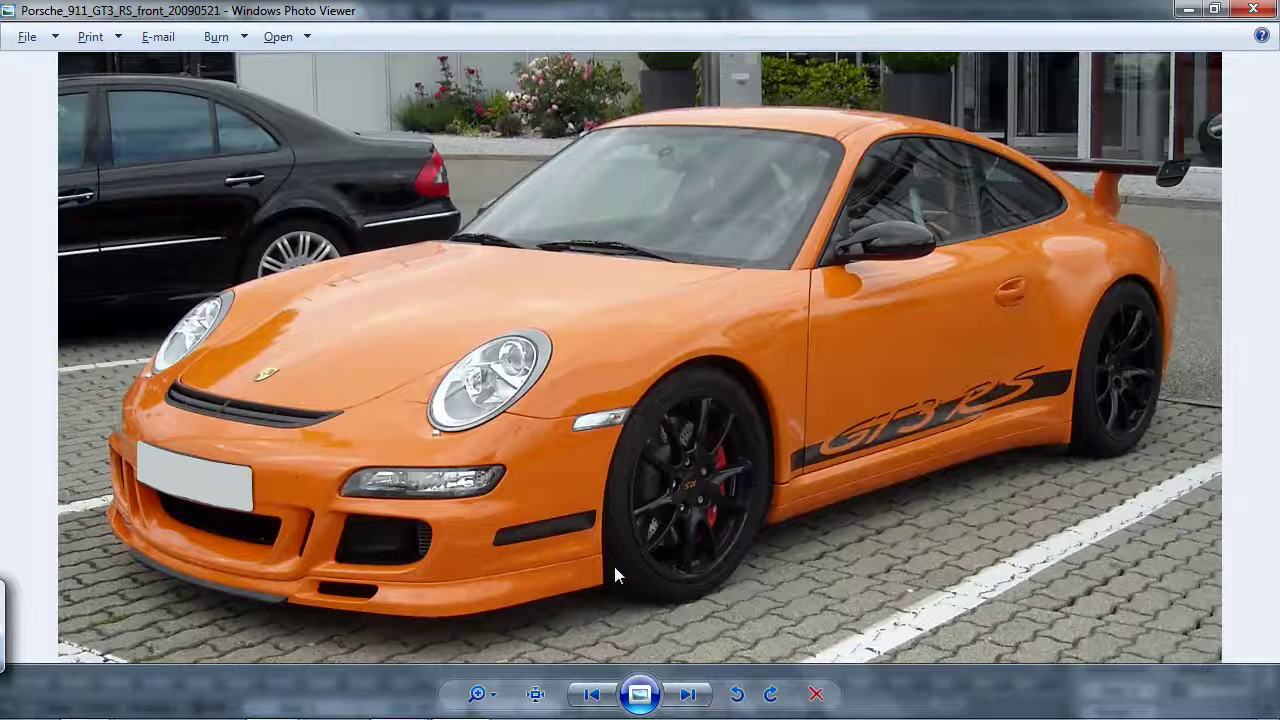
pyautogui.hotkey('alt', 'Tab')
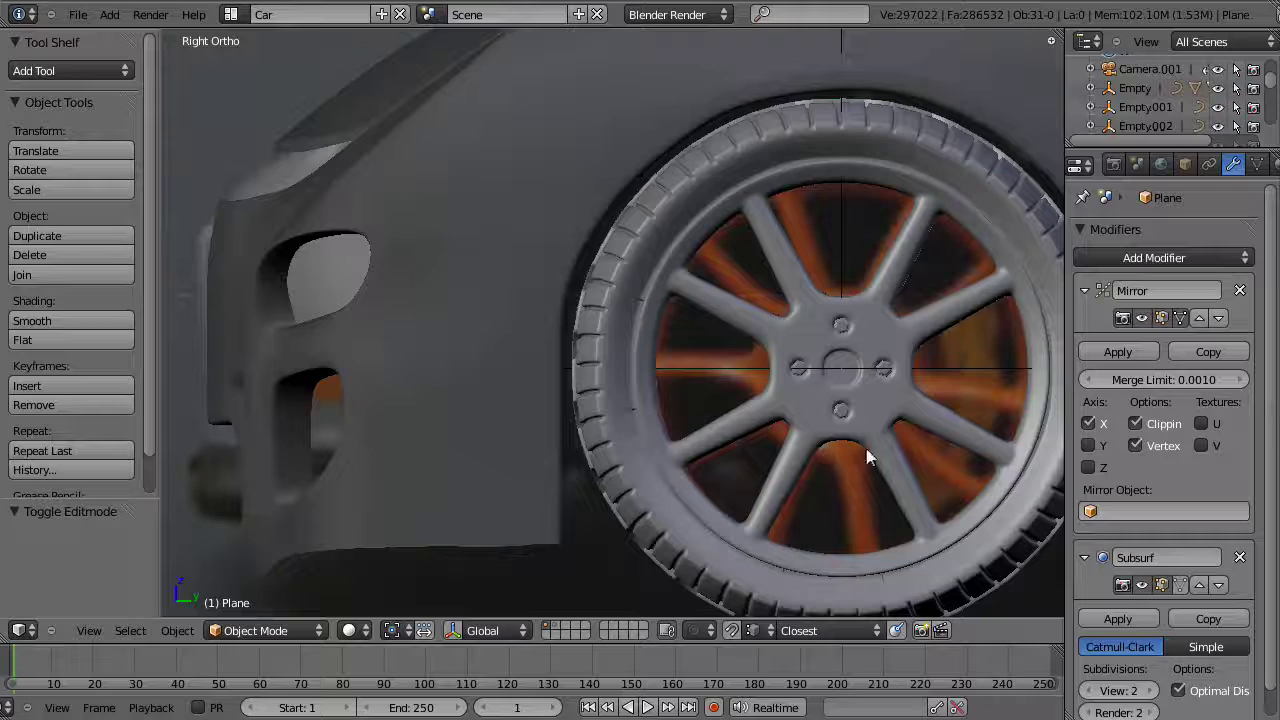
pyautogui.scroll(-2, 706, 414)
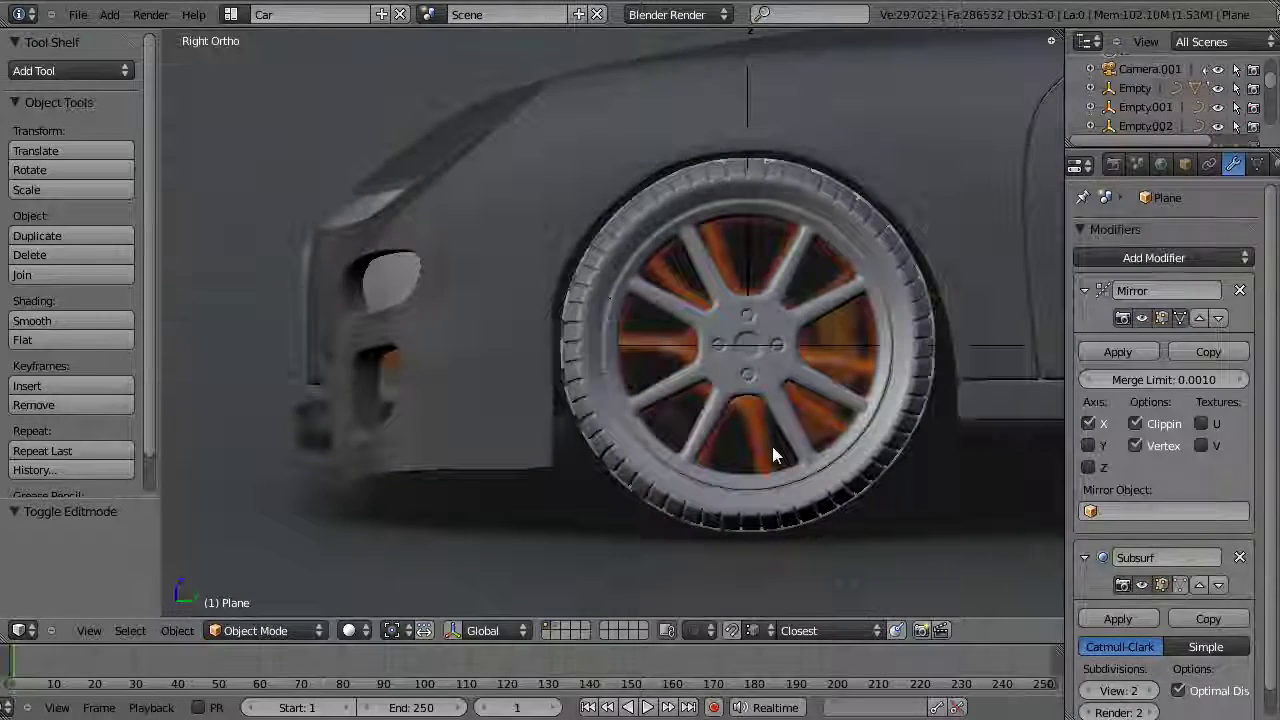
pyautogui.hotkey('alt', 'Tab')
pyautogui.hotkey('alt', 'Tab')
pyautogui.scroll(-4, 935, 410)
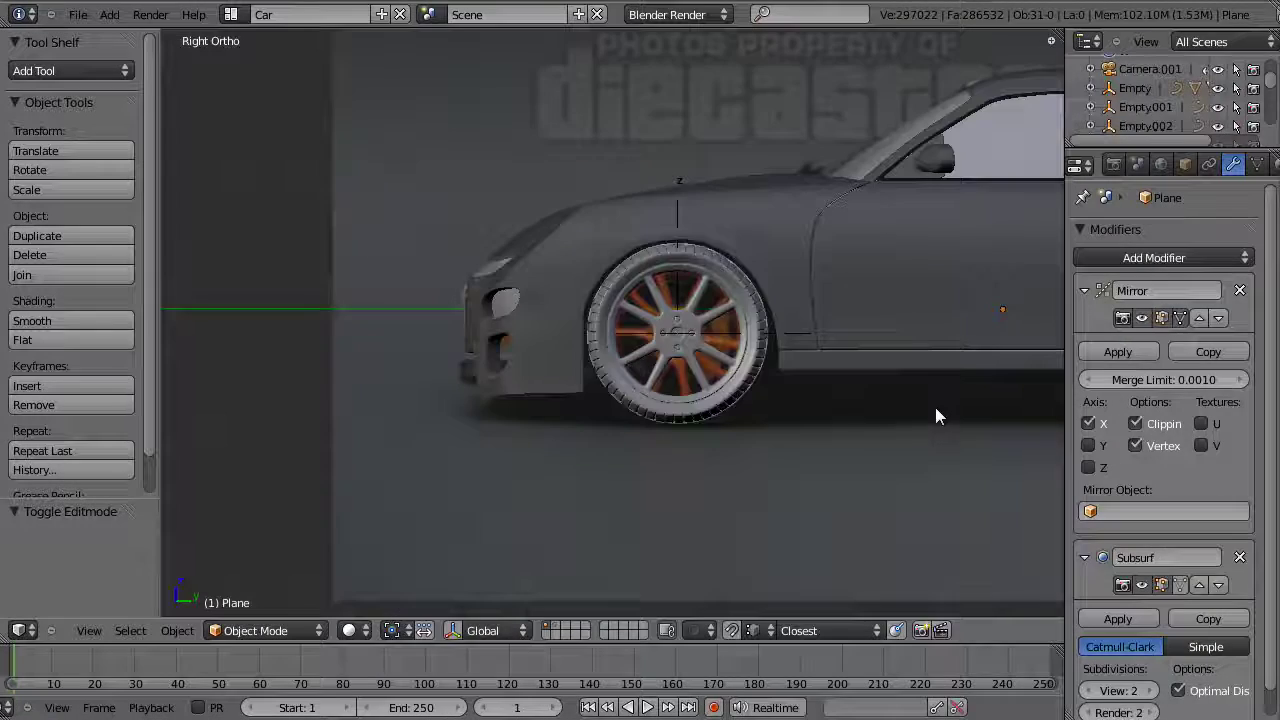
pyautogui.moveTo(937, 414); pyautogui.dragTo(983, 391, button='middle')
pyautogui.press('KP_3')
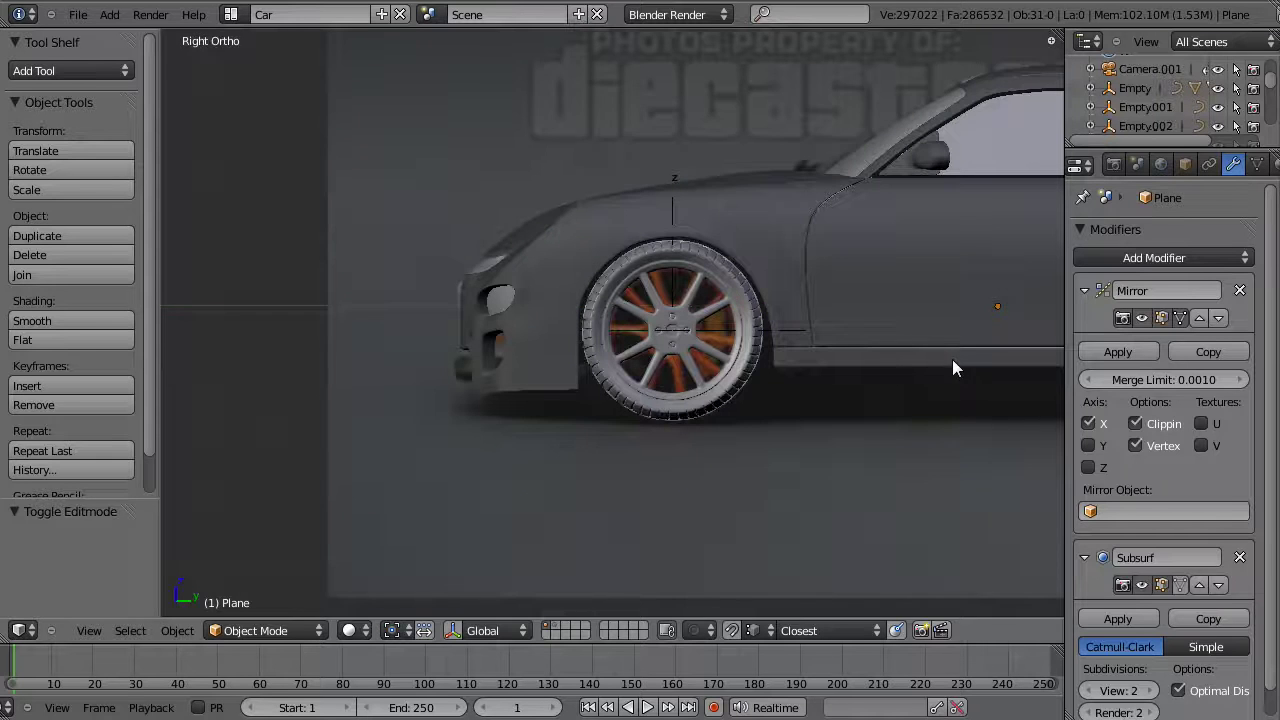
# Step: Resume editing the body and reposition the arch's edge row just ahead of the front tyre, above hub height
pyautogui.scroll(6, 713, 270)
pyautogui.press('Tab')
pyautogui.scroll(1, 494, 246)
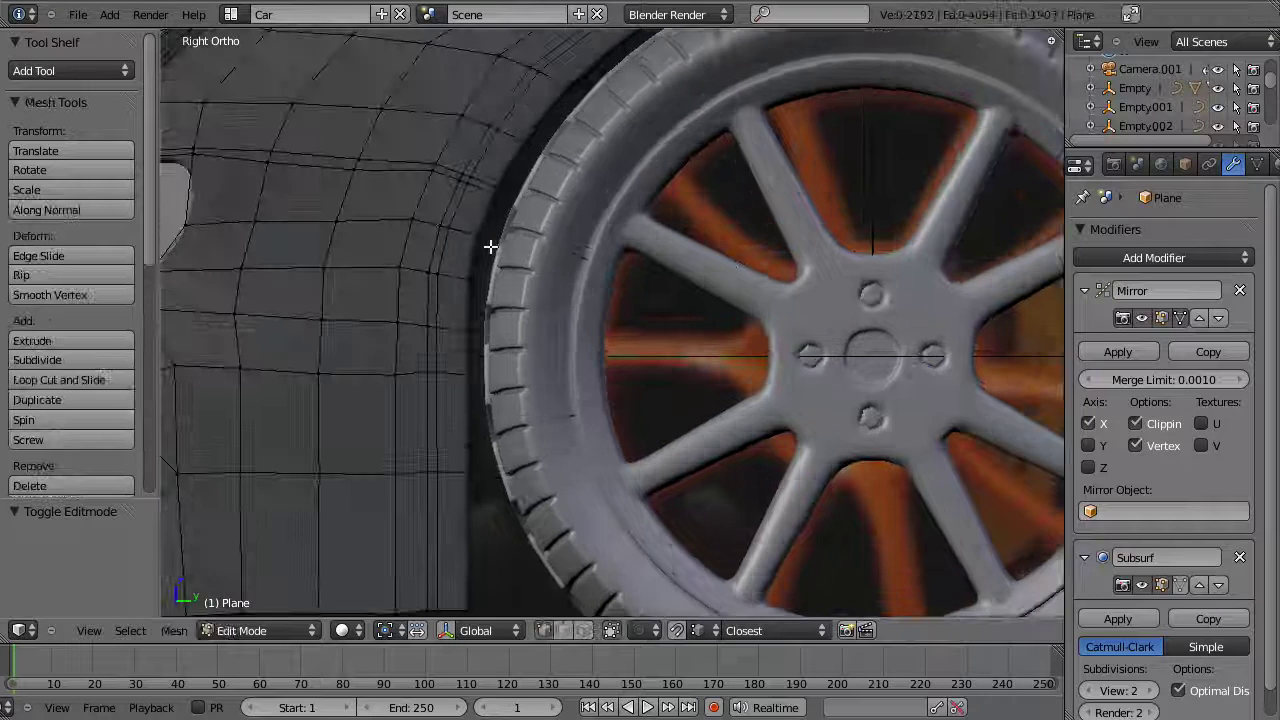
pyautogui.press('z')
pyautogui.moveTo(388, 217); pyautogui.dragTo(500, 293)
pyautogui.press('g')
pyautogui.click(504, 291)
# Step: Box-select the closely spaced edge rows higher on the arch's front side and leave mesh editing
pyautogui.press('a')
pyautogui.press('b')
pyautogui.moveTo(405, 146); pyautogui.dragTo(509, 213)
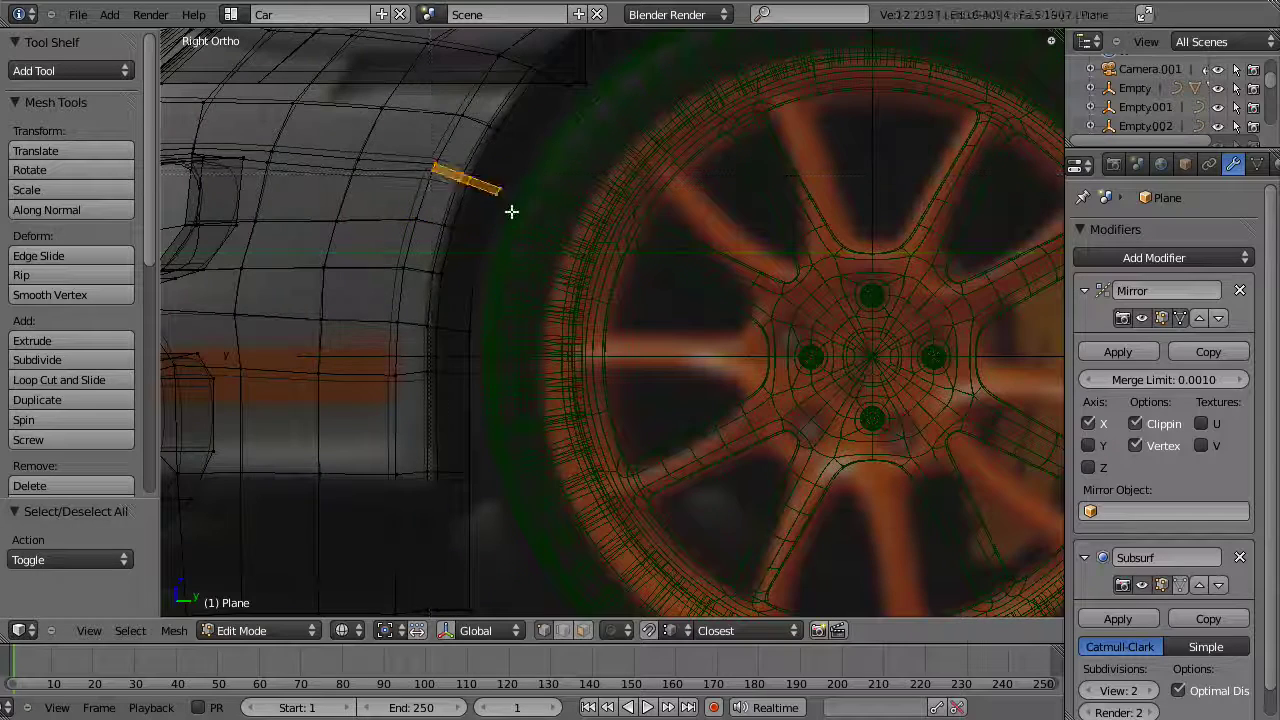
pyautogui.press('Tab')
pyautogui.press('z')
pyautogui.scroll(-3, 586, 297)
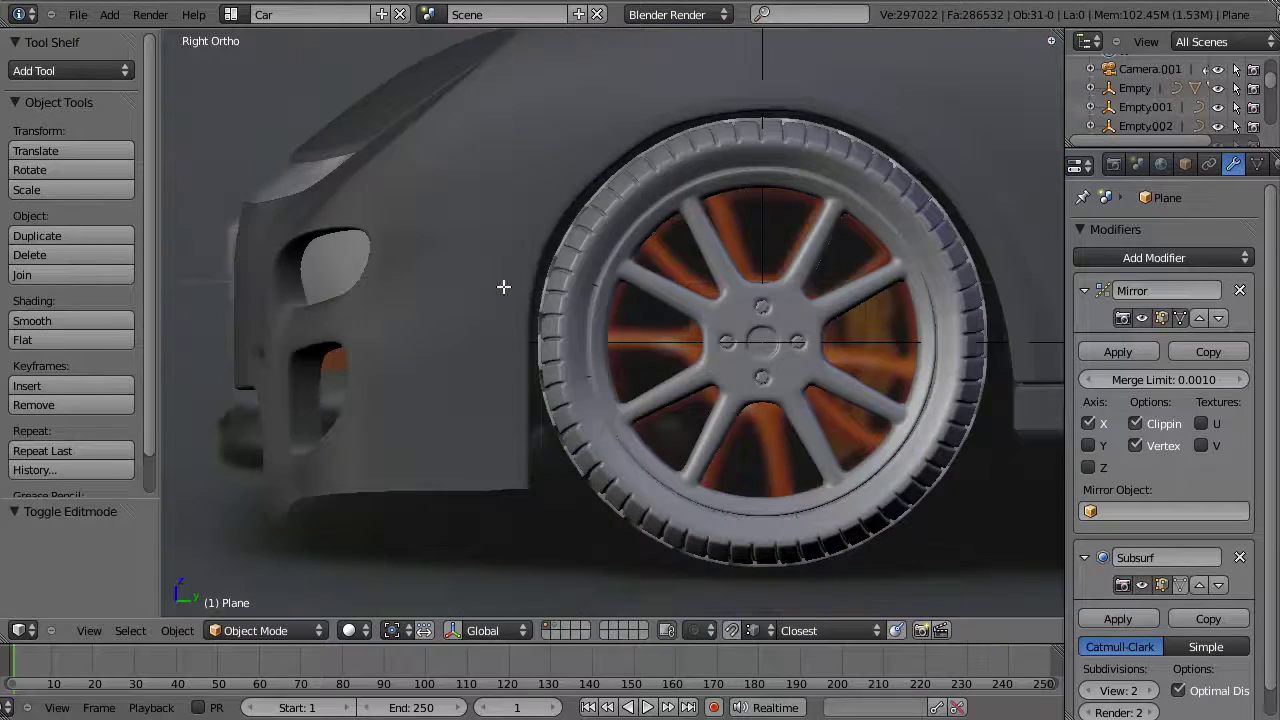
# Step: Select the short edge row on the arch's front side, edge-slide it slightly downward, and leave mesh editing
pyautogui.scroll(4, 504, 287)
pyautogui.press('Tab')
pyautogui.press('z')
pyautogui.press('a')
pyautogui.keyDown('alt'); pyautogui.rightClick(461, 163); pyautogui.keyUp('alt')
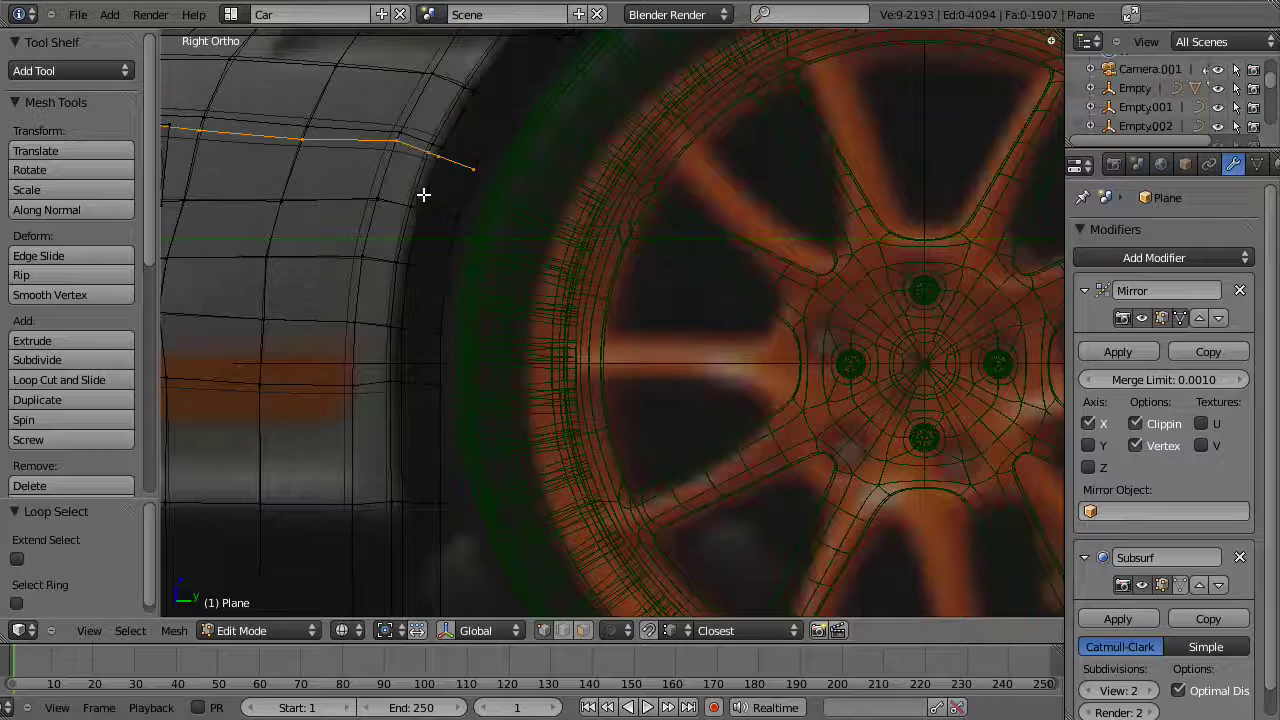
pyautogui.keyDown('shift'); pyautogui.moveTo(438, 211); pyautogui.dragTo(629, 283, button='middle'); pyautogui.keyUp('shift')
pyautogui.press('z')
pyautogui.hotkey('ctrl', 'e')
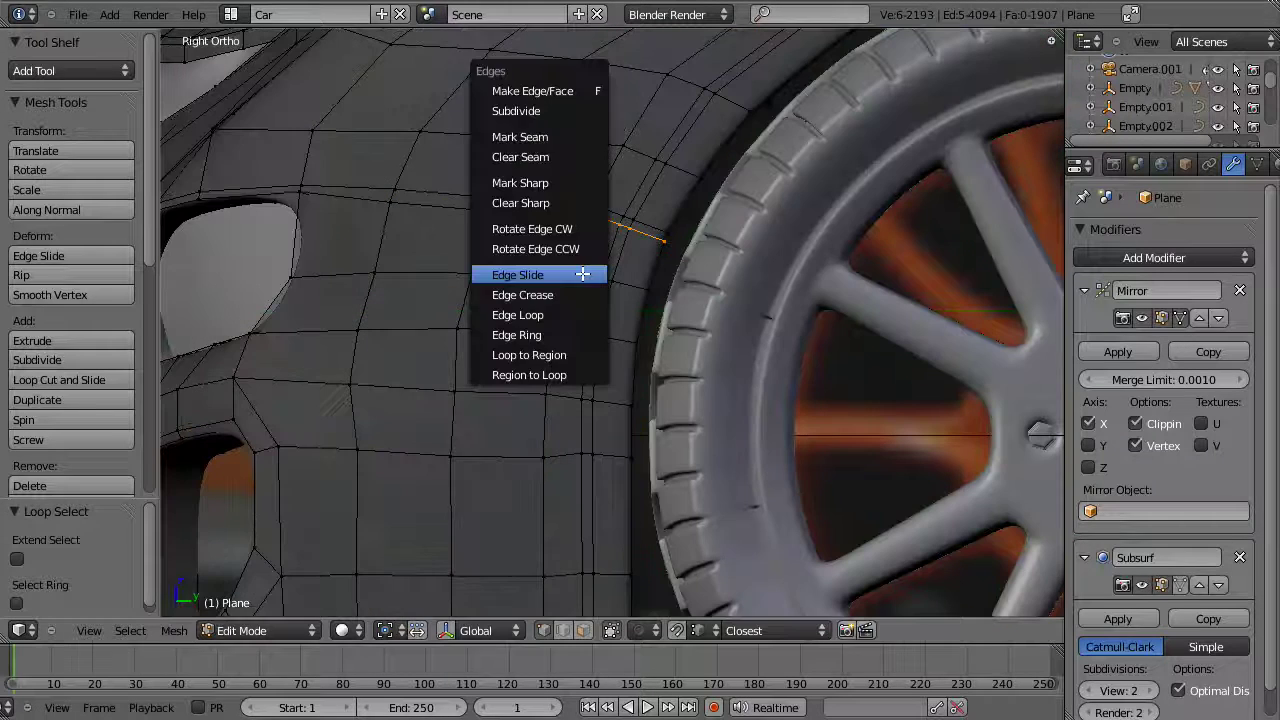
pyautogui.click(582, 274)
pyautogui.click(577, 284)
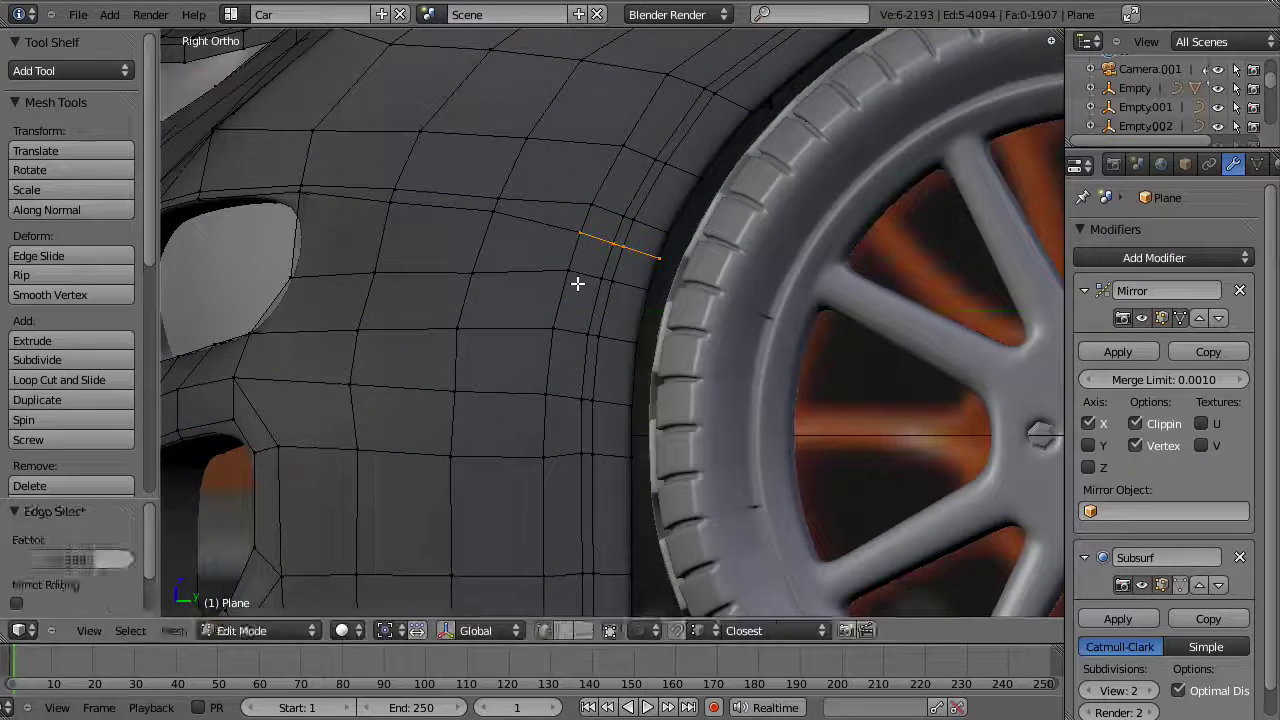
pyautogui.press('Tab')
pyautogui.scroll(-4, 638, 300)
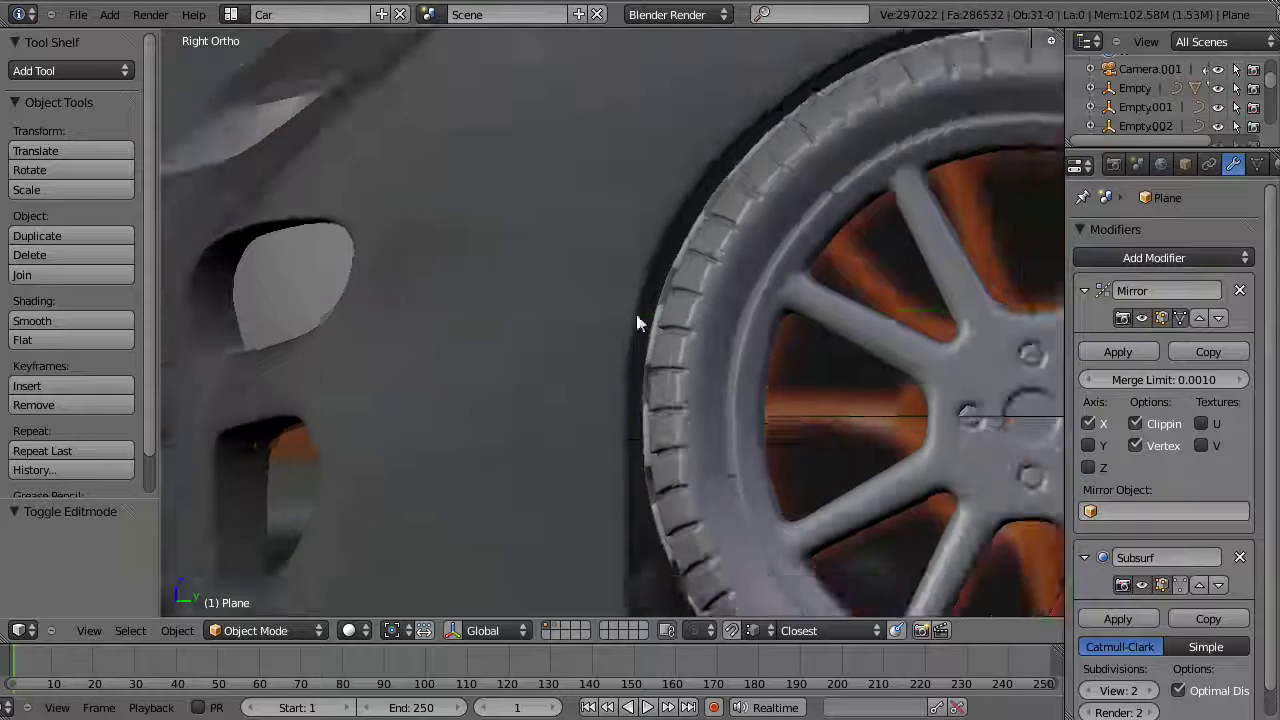
# Step: Move the edge column at the front arch's upper front about 0.01 rearward on Y and leave mesh editing
pyautogui.scroll(4, 711, 329)
pyautogui.scroll(-1, 700, 335)
pyautogui.scroll(-6, 713, 357)
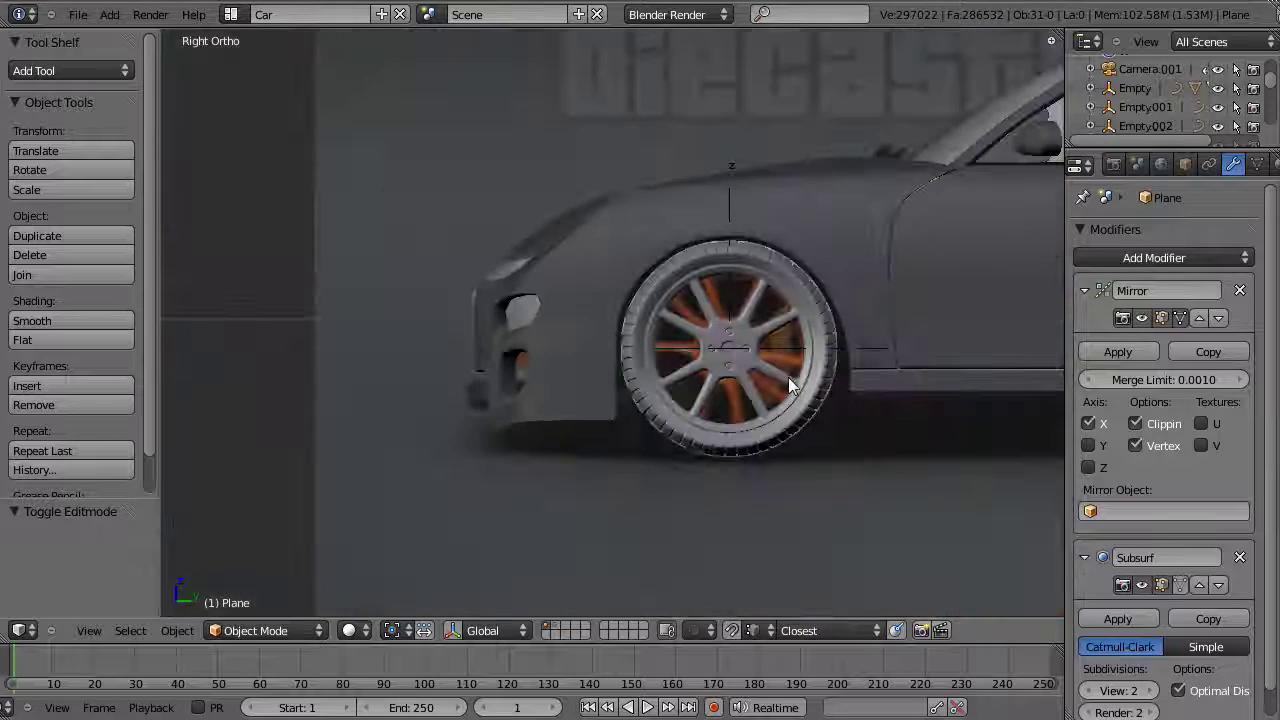
pyautogui.scroll(4, 744, 310)
pyautogui.press('Tab')
pyautogui.scroll(2, 690, 280)
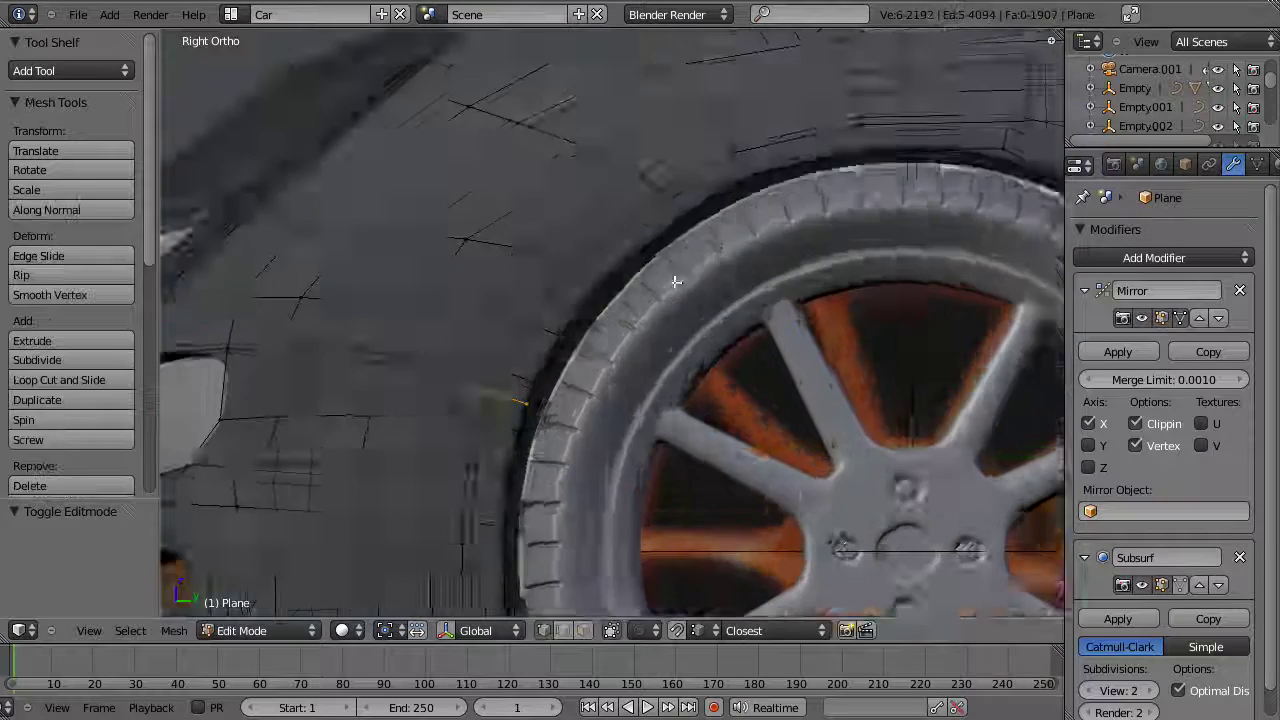
pyautogui.press('z')
pyautogui.moveTo(693, 158); pyautogui.dragTo(757, 236)
pyautogui.press('z')
pyautogui.press('g')
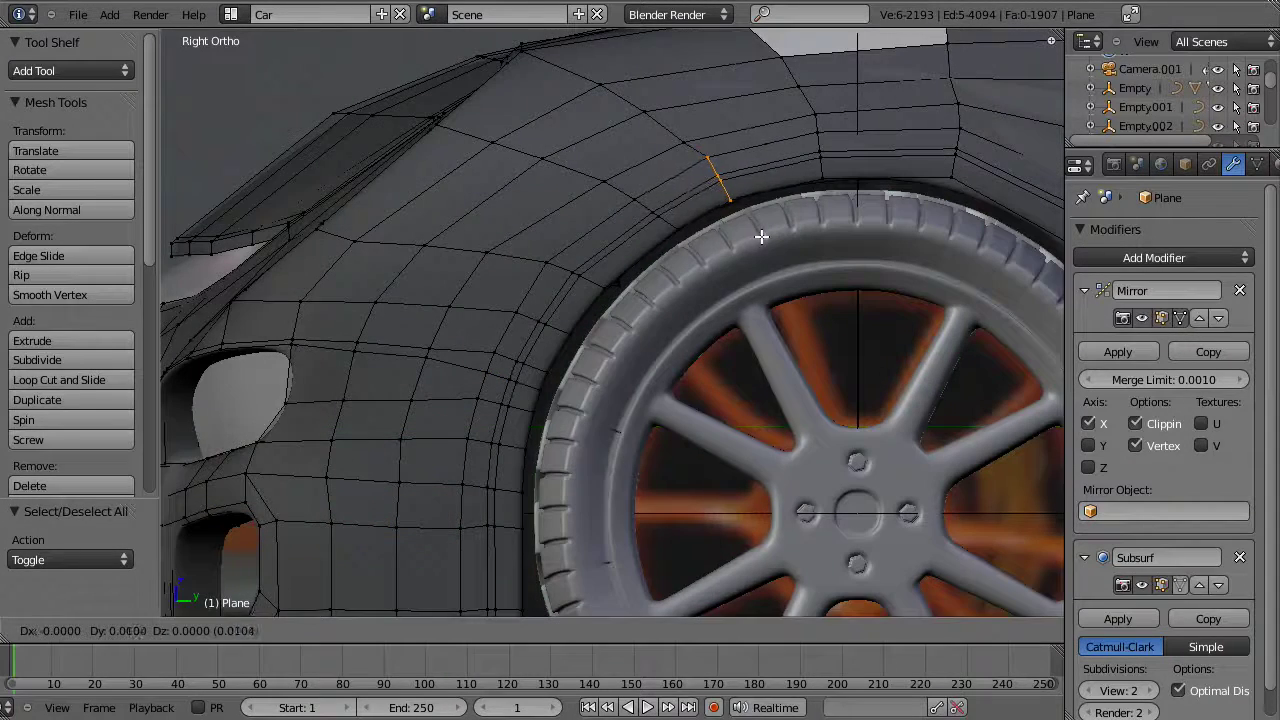
pyautogui.click(762, 237)
pyautogui.scroll(-1, 762, 237)
pyautogui.press('Tab')
pyautogui.scroll(-2, 766, 298)
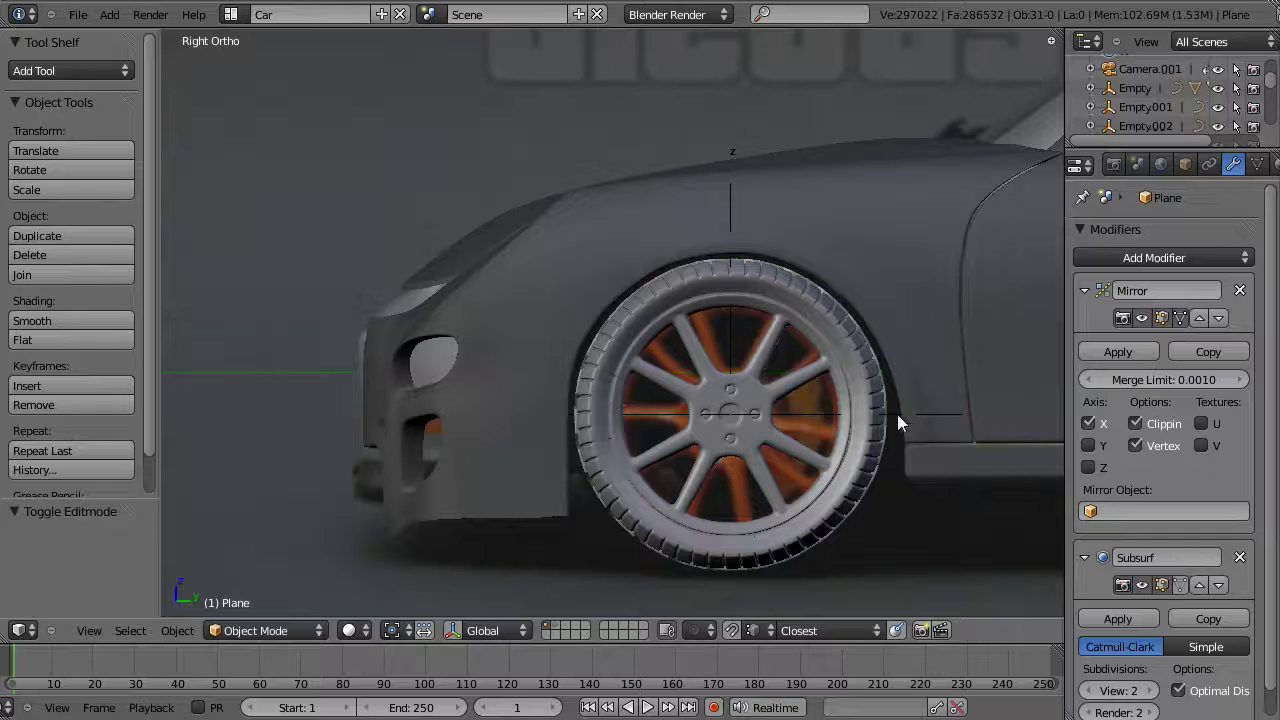
# Step: Box-select the side sill's front end and move it forward along Y toward the front wheel, finishing outside mesh editing
pyautogui.keyDown('shift'); pyautogui.moveTo(915, 403); pyautogui.dragTo(769, 346, button='middle'); pyautogui.keyUp('shift')
pyautogui.press('Tab')
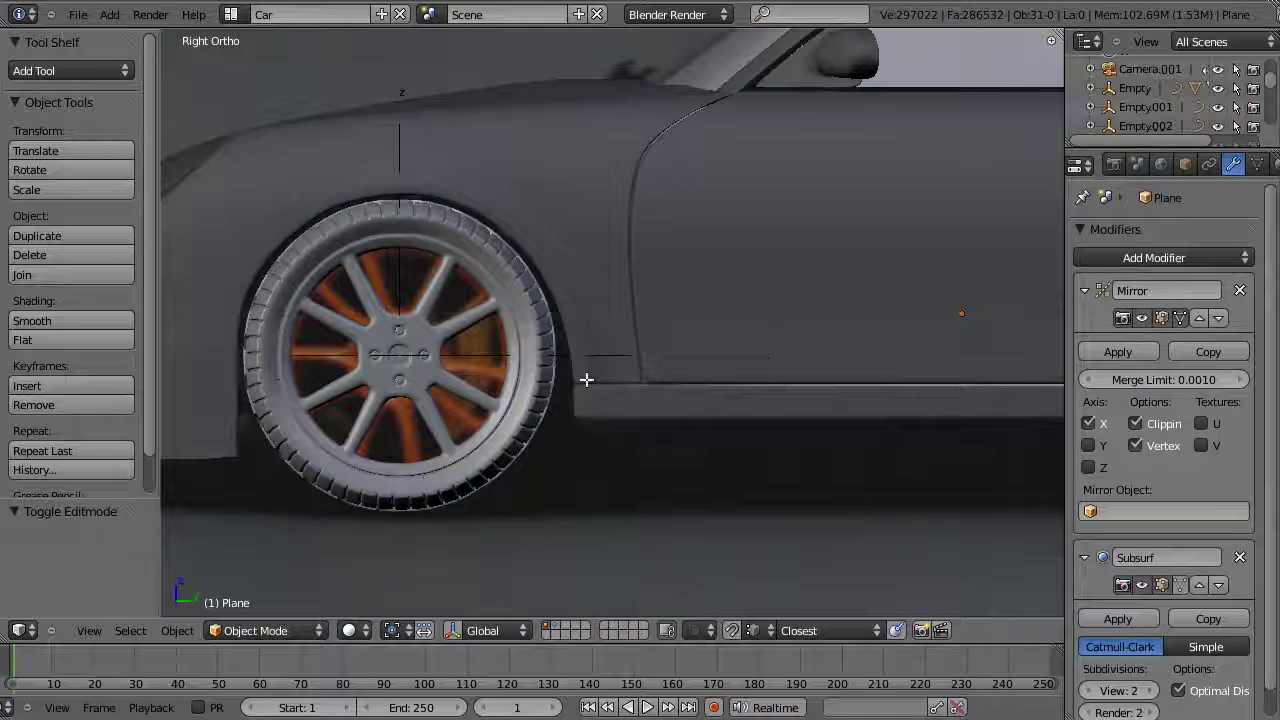
pyautogui.scroll(3, 575, 381)
pyautogui.press('z')
pyautogui.moveTo(591, 469); pyautogui.dragTo(592, 470)
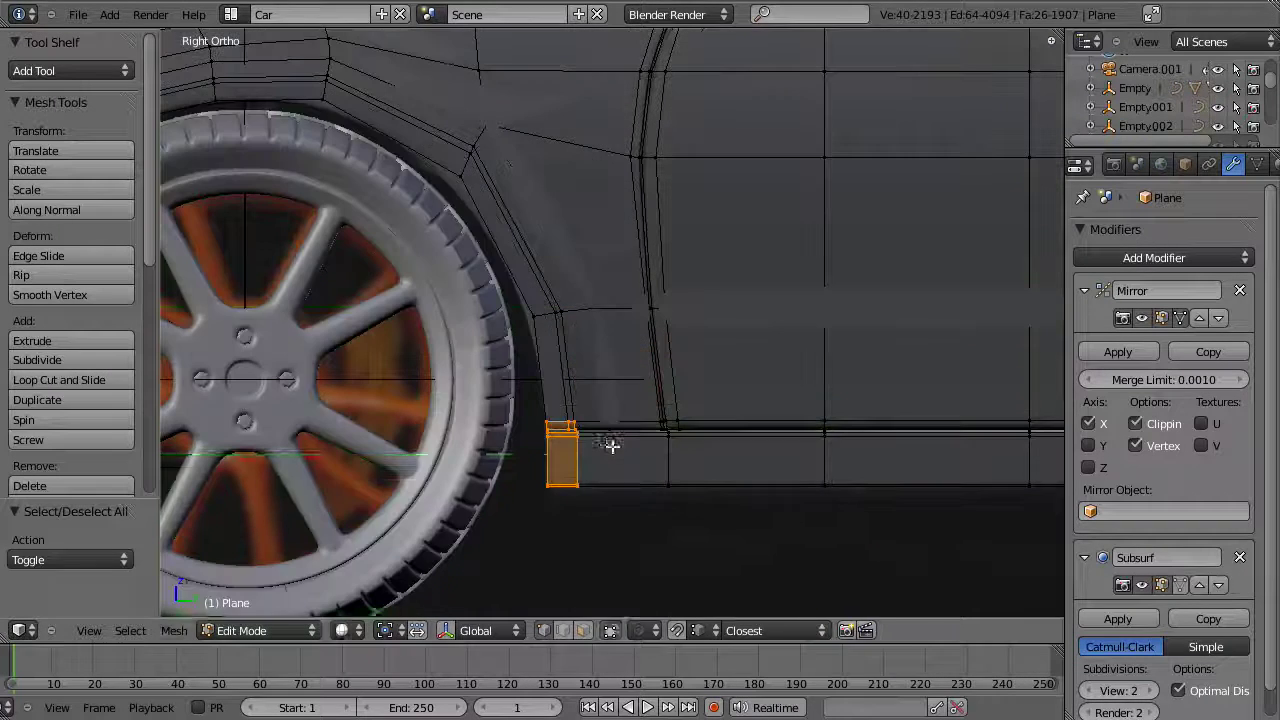
pyautogui.press('g')
pyautogui.press('y')
pyautogui.click(600, 441)
pyautogui.press('Tab')
pyautogui.scroll(-4, 608, 451)
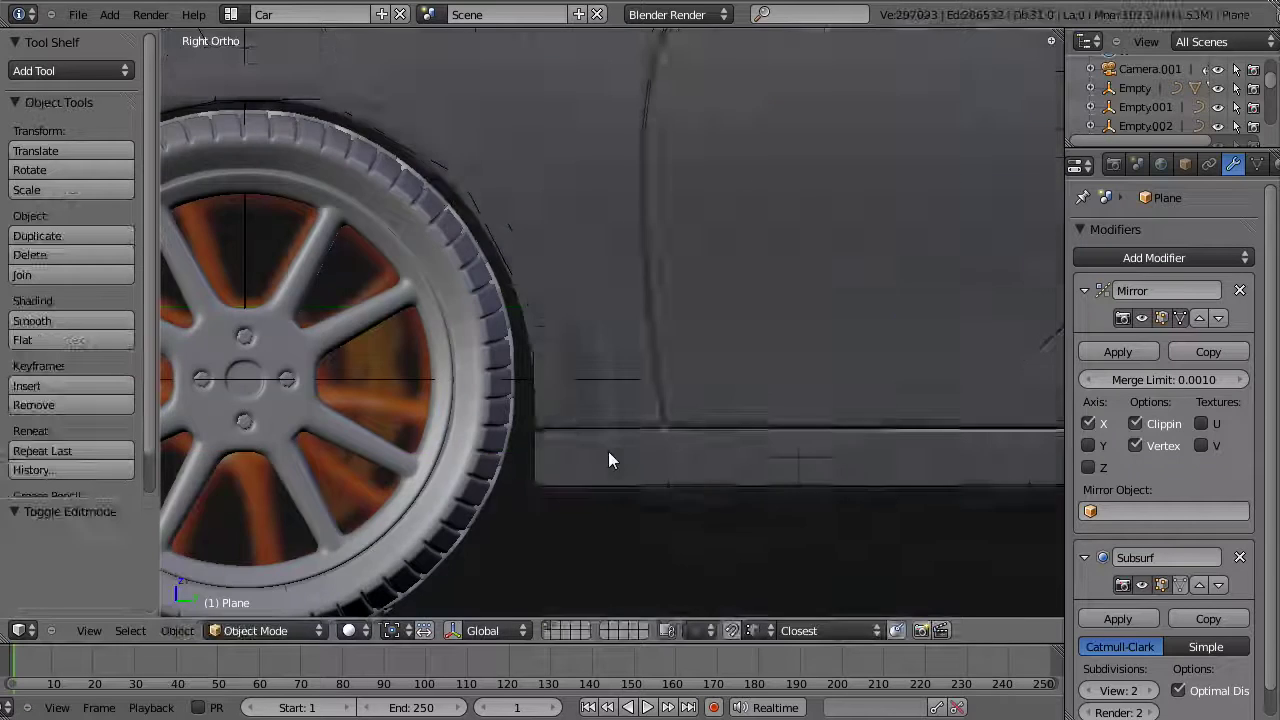
# Step: Inspect the rear wheel arch and its gap around the tyre from the side and from an angle
pyautogui.scroll(-2, 846, 394)
pyautogui.scroll(-1, 718, 340)
pyautogui.scroll(2, 932, 356)
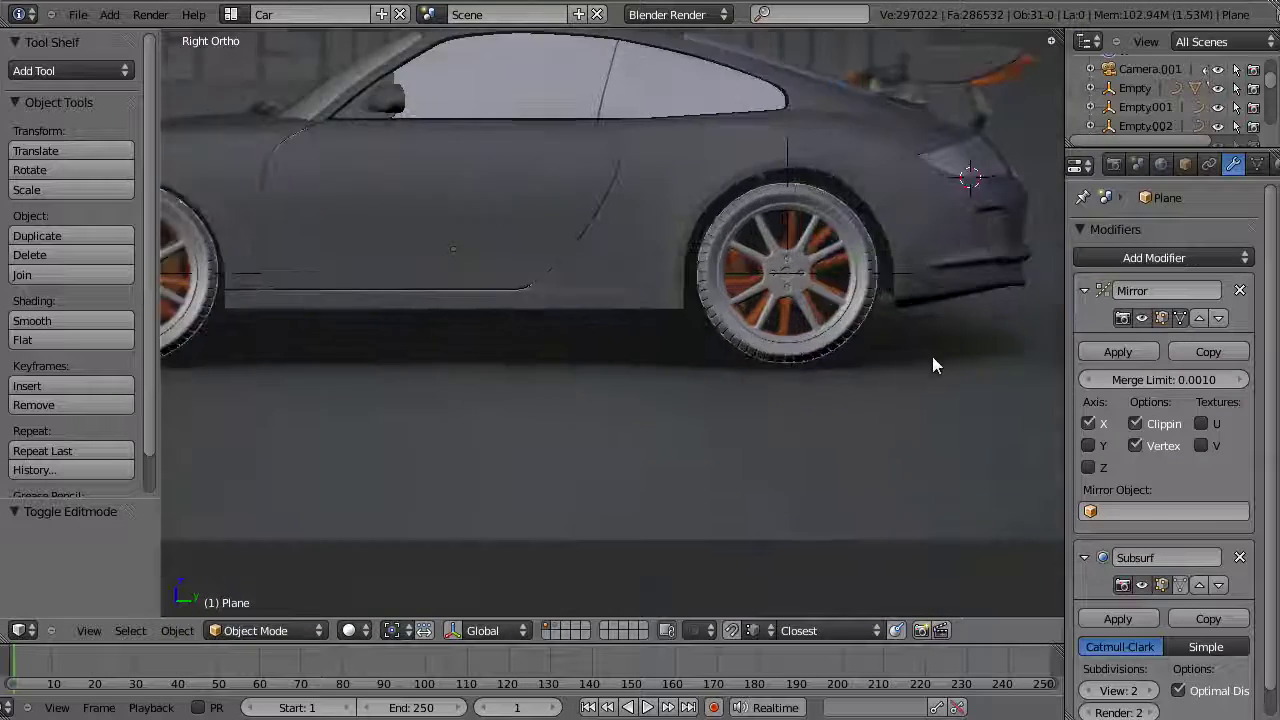
pyautogui.scroll(2, 822, 353)
pyautogui.scroll(1, 822, 353)
pyautogui.moveTo(865, 280); pyautogui.dragTo(821, 172, button='middle')
pyautogui.press('KP_3')
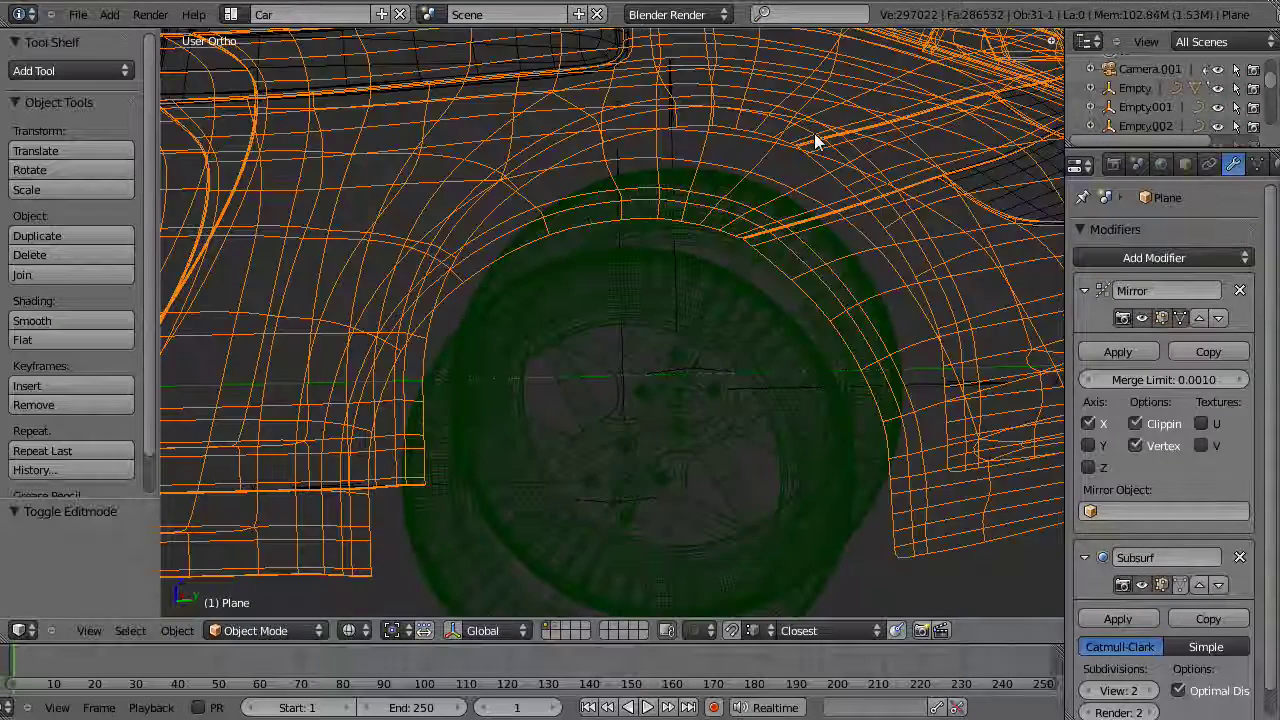
pyautogui.press('z')
# Step: Resume mesh editing and move the rear wheel arch's front rim faces, down to the sill, rearward along Y toward the tyre
pyautogui.press('Tab')
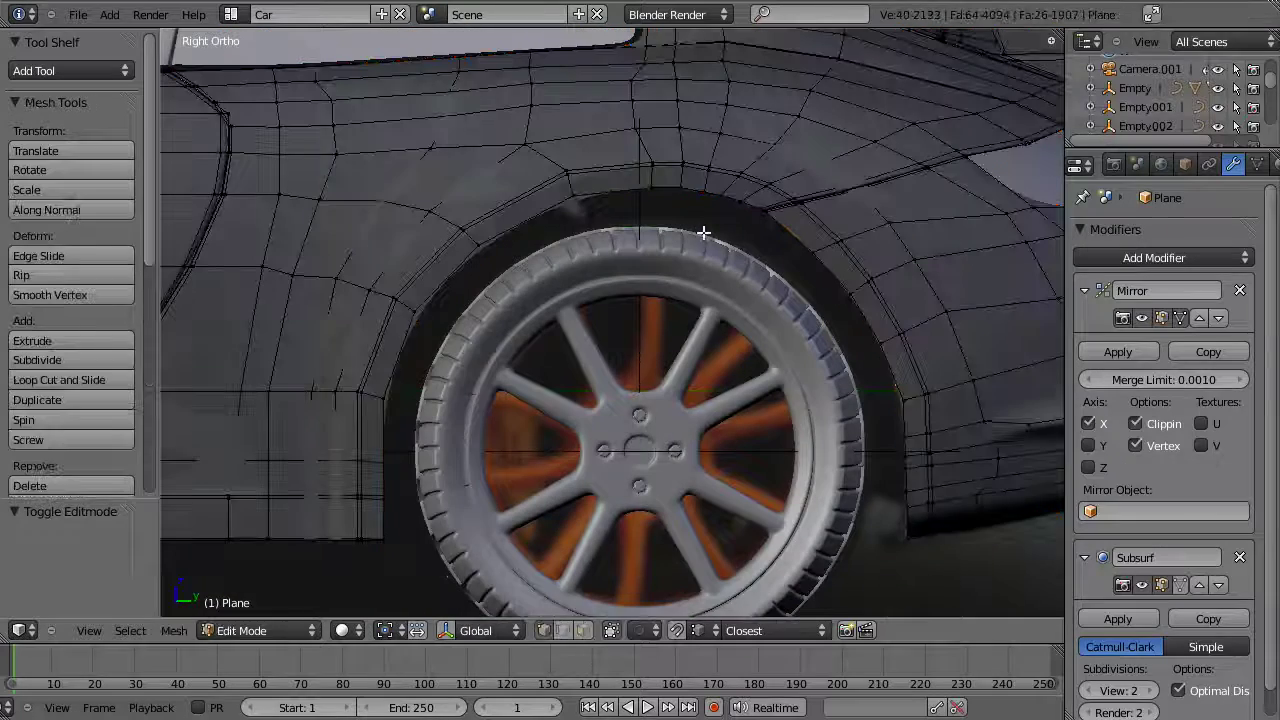
pyautogui.keyDown('shift'); pyautogui.moveTo(664, 171); pyautogui.dragTo(696, 173, button='middle'); pyautogui.keyUp('shift')
pyautogui.press('b')
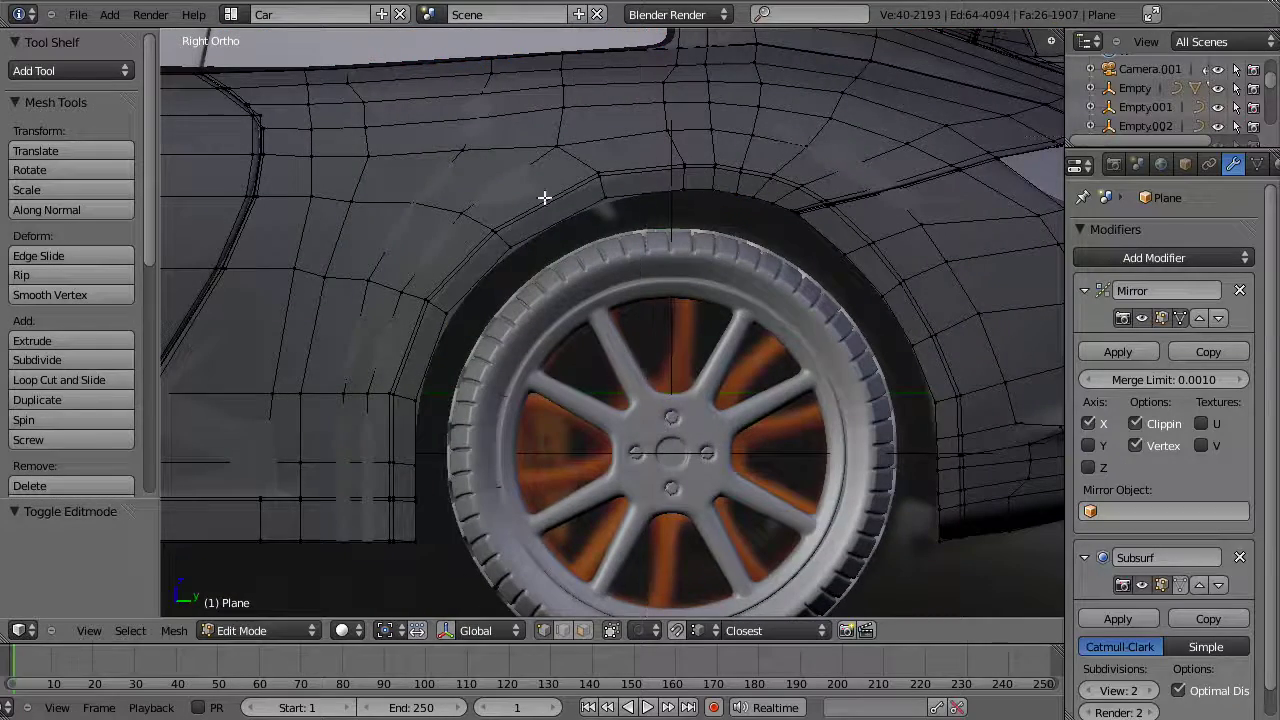
pyautogui.scroll(-4, 694, 278)
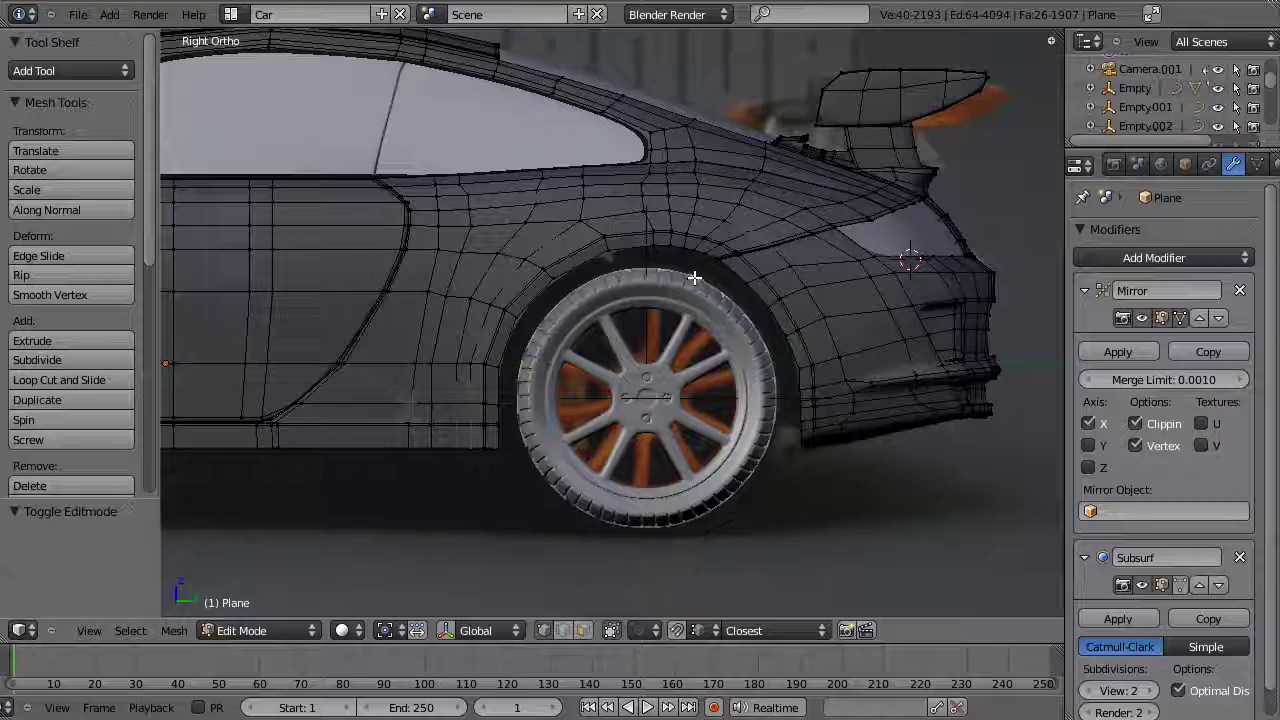
pyautogui.keyDown('shift'); pyautogui.moveTo(743, 280); pyautogui.dragTo(814, 271, button='middle'); pyautogui.keyUp('shift')
pyautogui.scroll(3, 814, 271)
pyautogui.keyDown('shift'); pyautogui.moveTo(598, 278); pyautogui.dragTo(581, 262, button='middle'); pyautogui.keyUp('shift')
pyautogui.press('z')
pyautogui.press('b')
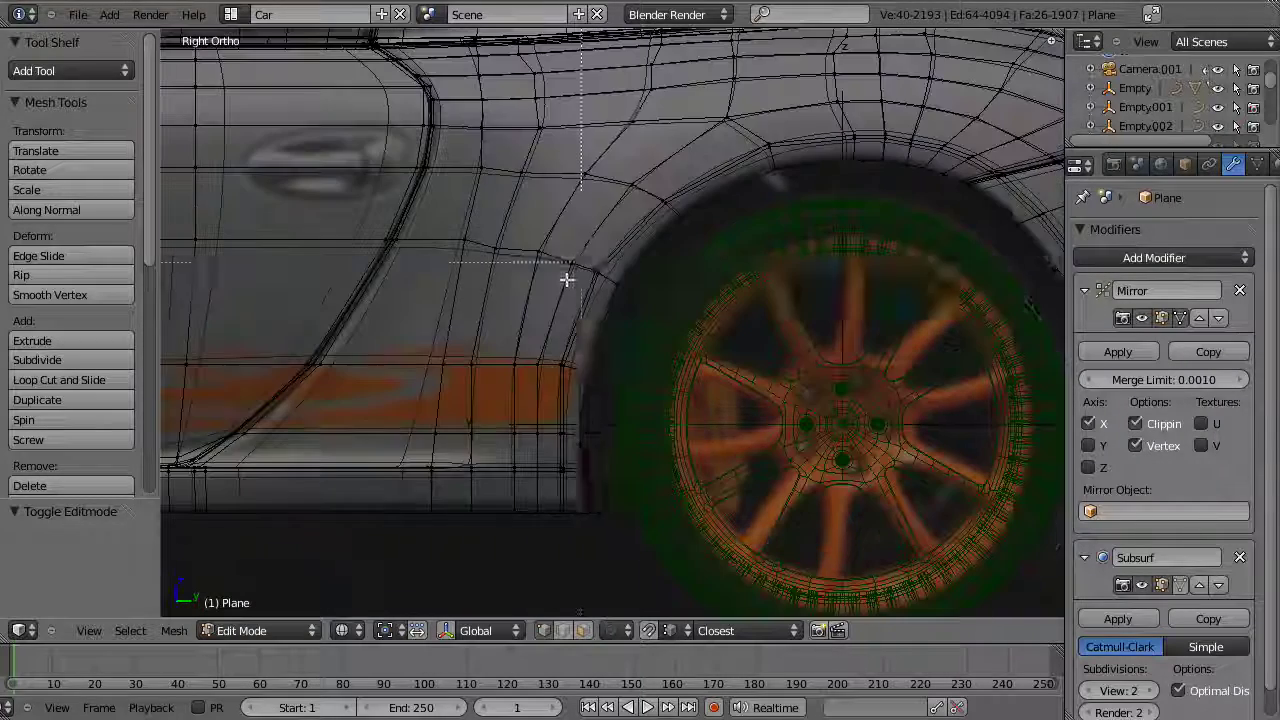
pyautogui.moveTo(585, 258); pyautogui.dragTo(668, 393)
pyautogui.press('b')
pyautogui.moveTo(553, 338); pyautogui.dragTo(651, 609)
pyautogui.press('e')
pyautogui.press('y')
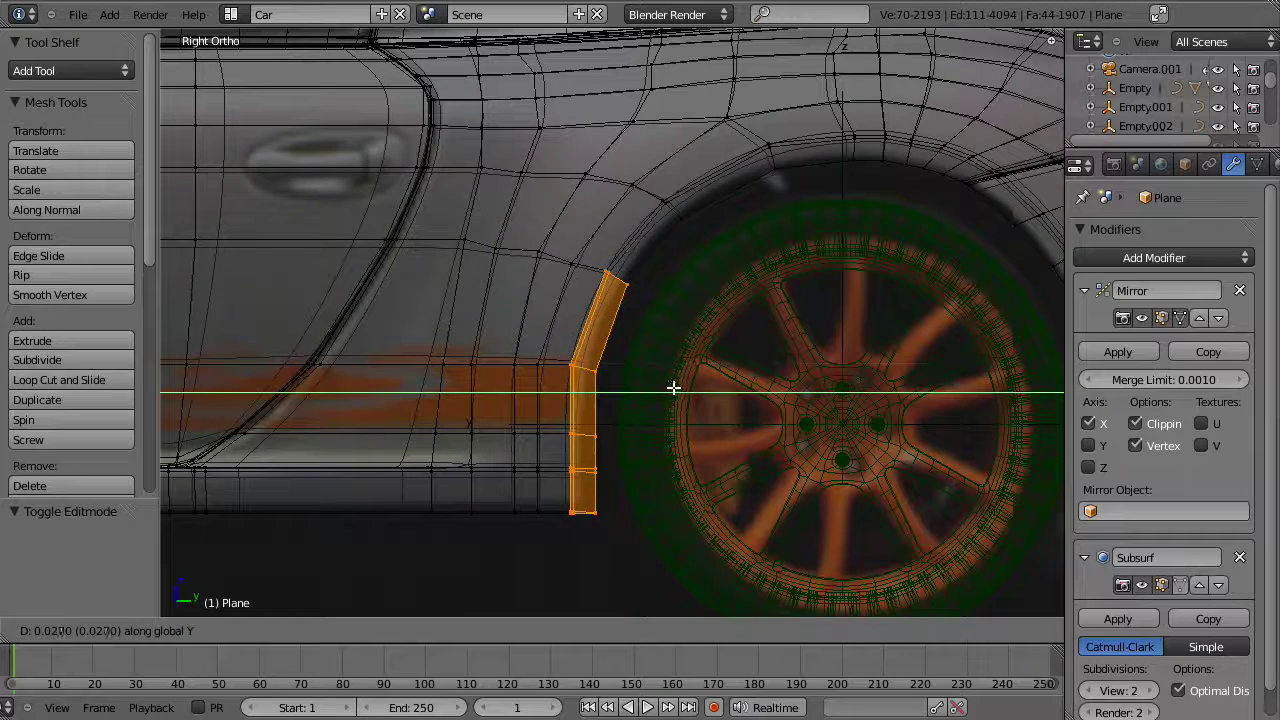
pyautogui.click(685, 388)
# Step: Select the rim edge at the rear arch's upper front and move it down and rearward toward the tyre
pyautogui.press('a')
pyautogui.press('b')
pyautogui.press('z')
pyautogui.press('g')
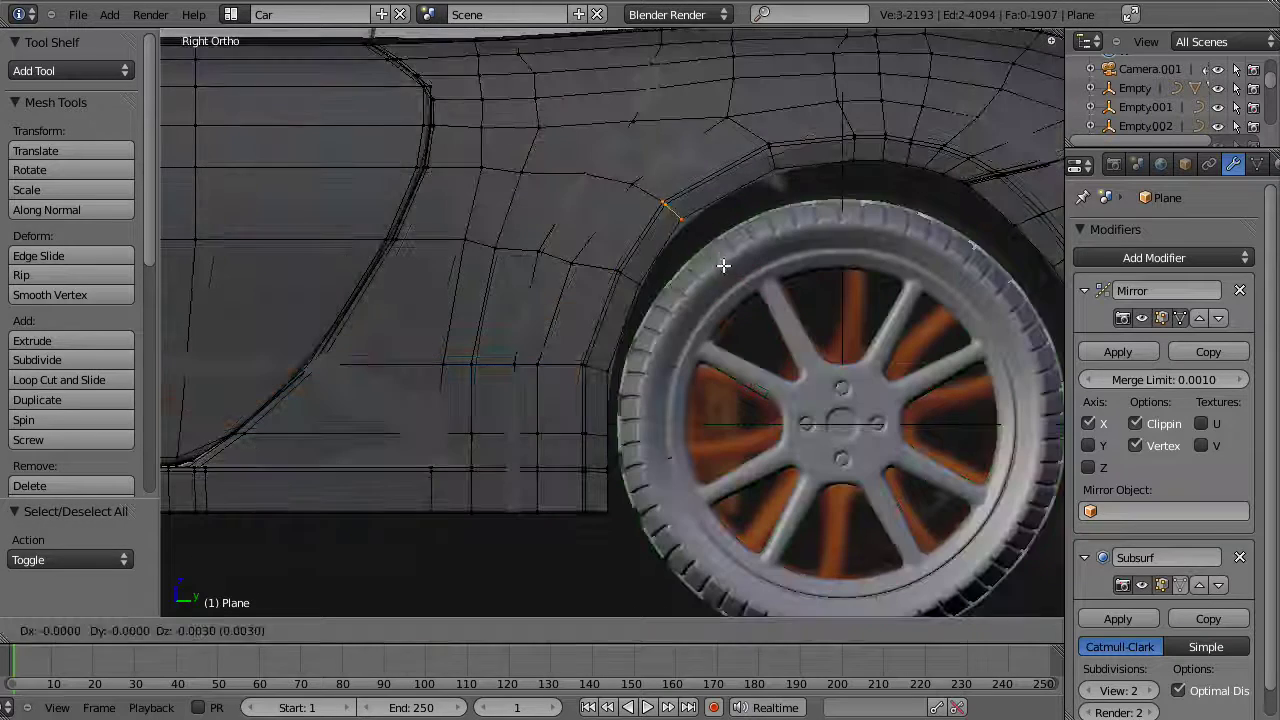
pyautogui.click(730, 270)
# Step: Box-select the rim faces across the top of the rear wheel arch and lower them along Z toward the tyre
pyautogui.press('z')
pyautogui.press('a')
pyautogui.press('b')
pyautogui.moveTo(750, 123); pyautogui.dragTo(1027, 220)
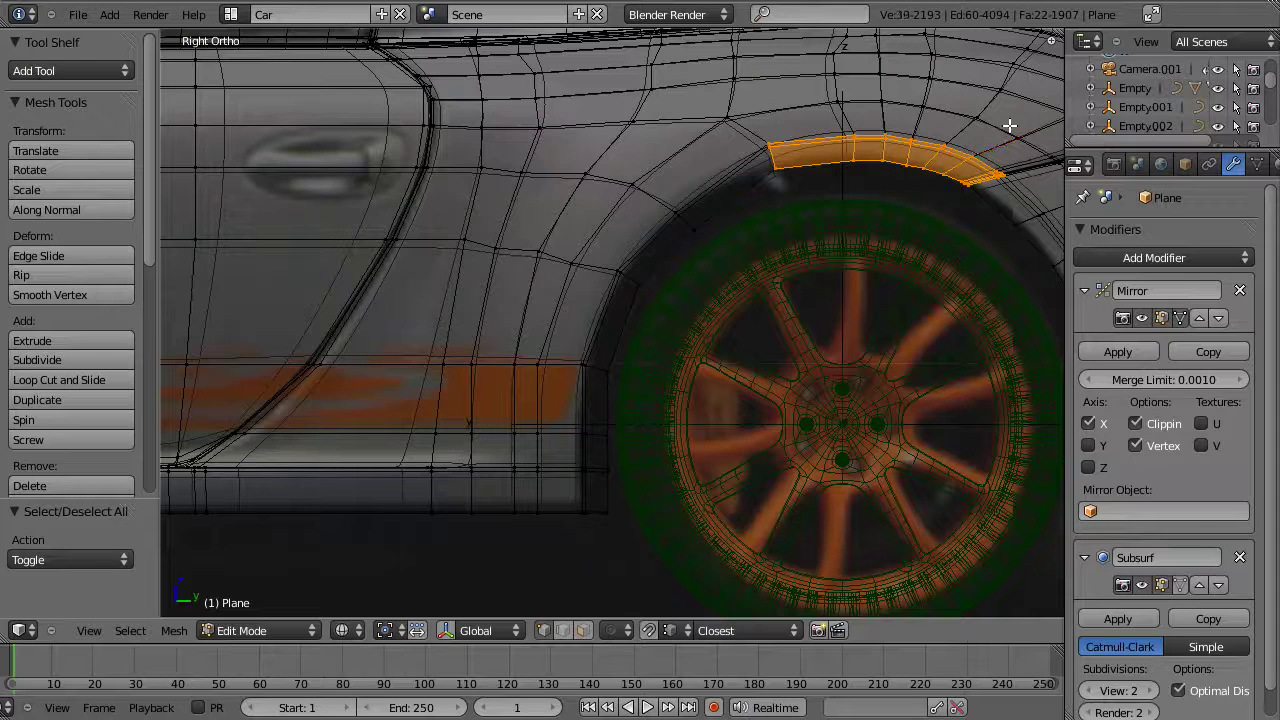
pyautogui.press('z')
pyautogui.press('g')
pyautogui.press('z')
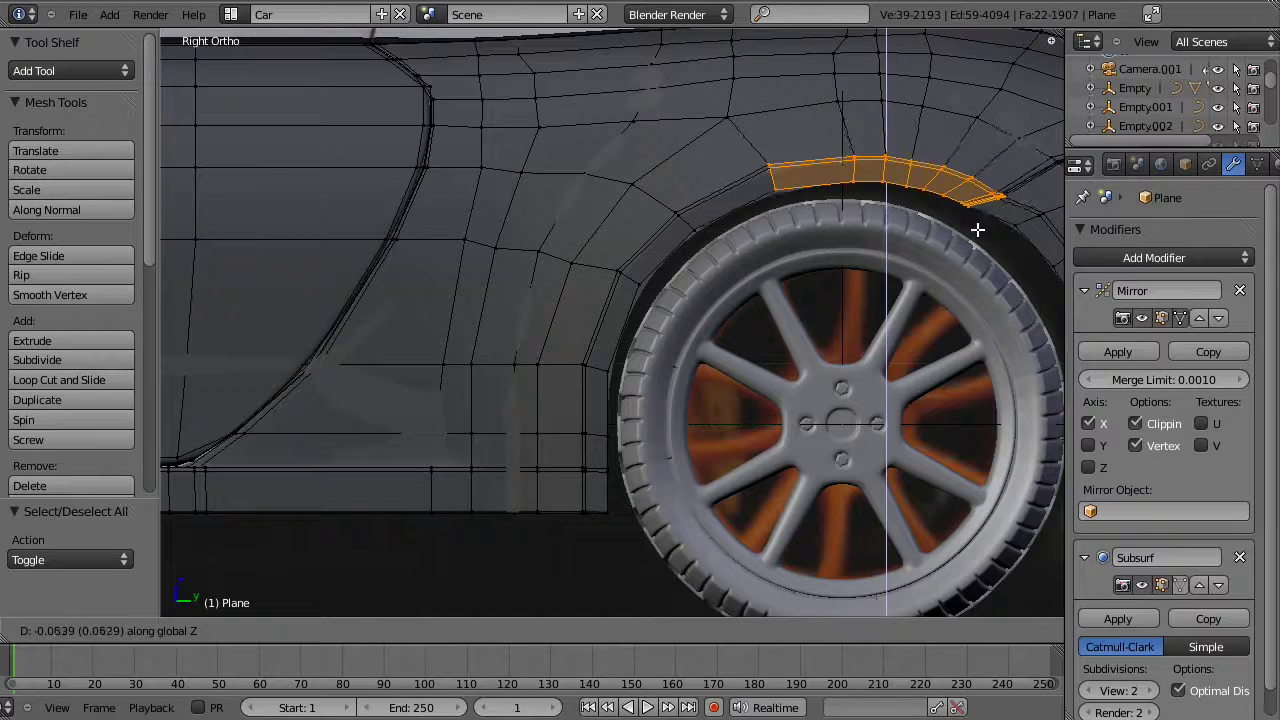
pyautogui.click(977, 223)
# Step: Box-select the rim faces behind the rear wheel and move them about 0.04 forward along Y
pyautogui.keyDown('shift'); pyautogui.moveTo(968, 250); pyautogui.dragTo(740, 201, button='middle'); pyautogui.keyUp('shift')
pyautogui.press('z')
pyautogui.press('a')
pyautogui.press('b')
pyautogui.press('b')
pyautogui.moveTo(792, 151)
pyautogui.mouseDown()
pyautogui.moveTo(868, 244)
pyautogui.moveTo(869, 303)
pyautogui.moveTo(925, 505)
pyautogui.mouseUp()
pyautogui.press('z')
pyautogui.press('g')
pyautogui.press('y')
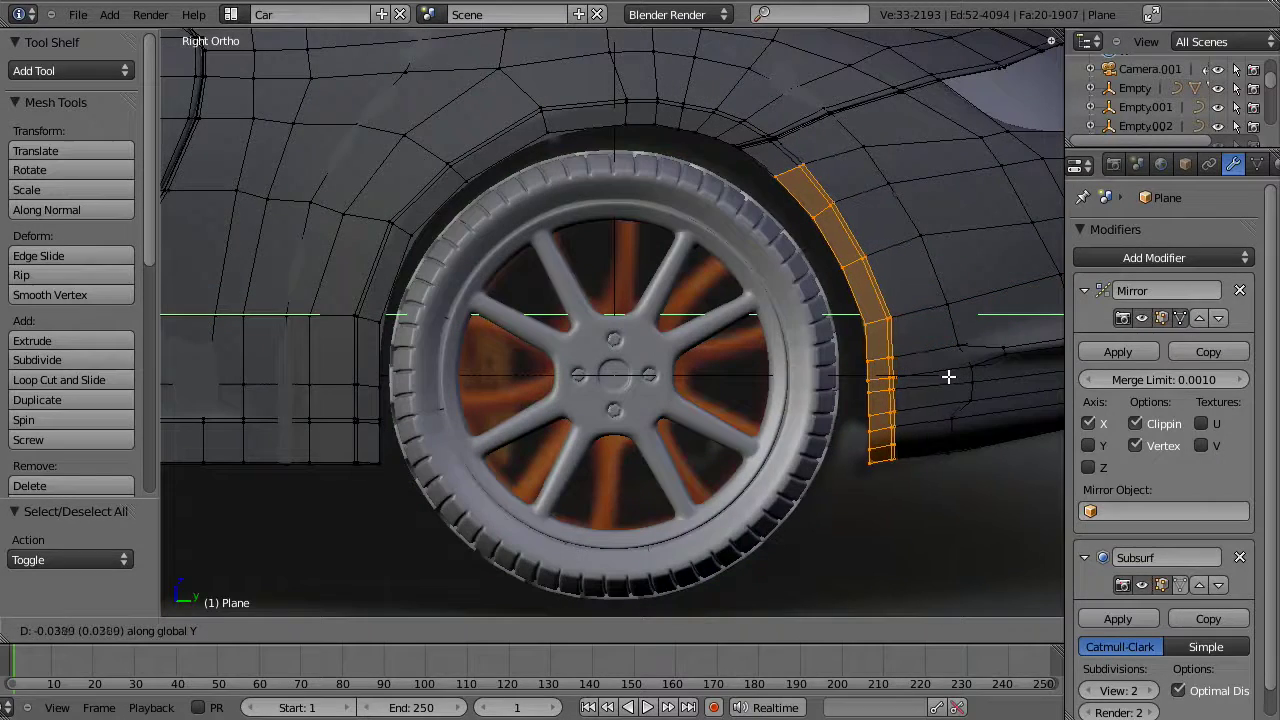
pyautogui.click(946, 376)
# Step: Box-select only the lower rim faces behind the rear wheel and move them slightly further forward along Y
pyautogui.press('z')
pyautogui.press('a')
pyautogui.press('b')
pyautogui.moveTo(843, 314); pyautogui.dragTo(918, 502)
pyautogui.press('g')
pyautogui.press('y')
pyautogui.click(911, 497)
# Step: Box-select the upper rim faces behind the rear wheel and move them slightly forward along Y toward the tyre
pyautogui.press('z')
pyautogui.press('a')
pyautogui.press('z')
pyautogui.press('b')
pyautogui.moveTo(801, 186); pyautogui.dragTo(888, 300)
pyautogui.press('z')
pyautogui.press('g')
pyautogui.press('y')
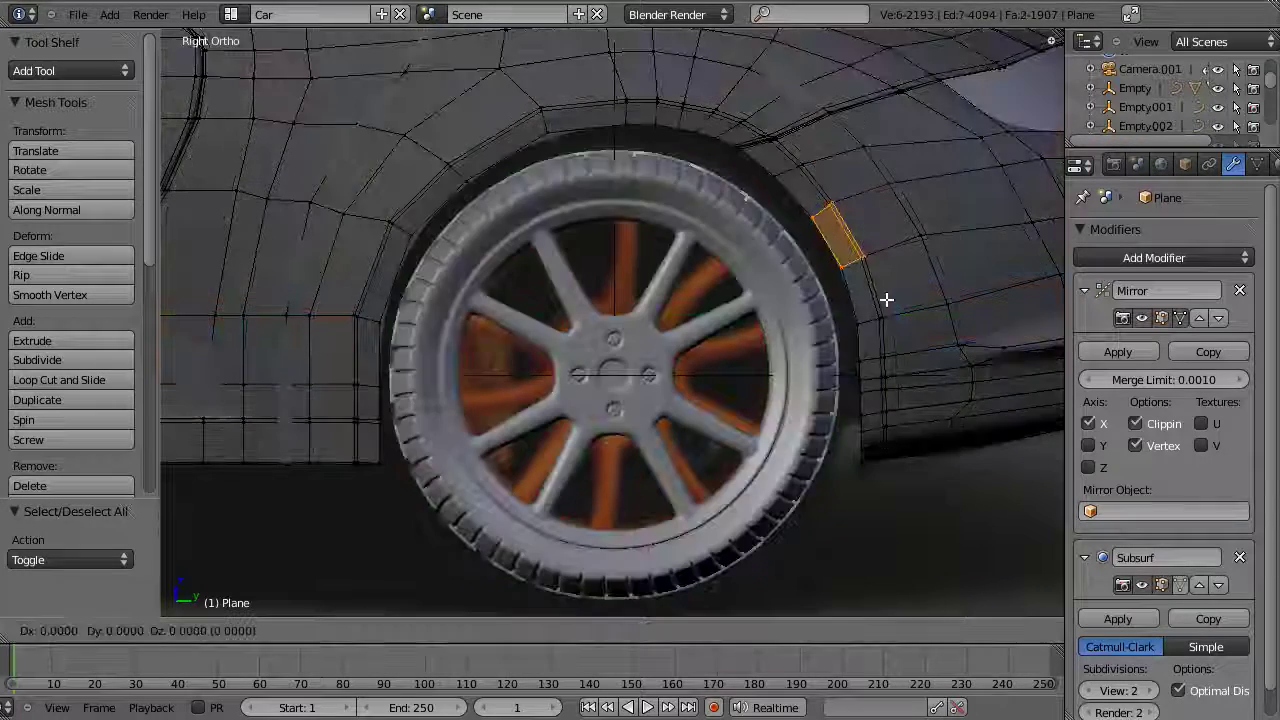
pyautogui.click(884, 301)
pyautogui.press('a')
pyautogui.press('Tab')
pyautogui.keyDown('shift'); pyautogui.moveTo(779, 242); pyautogui.dragTo(853, 332, button='middle'); pyautogui.keyUp('shift')
pyautogui.scroll(5, 853, 330)
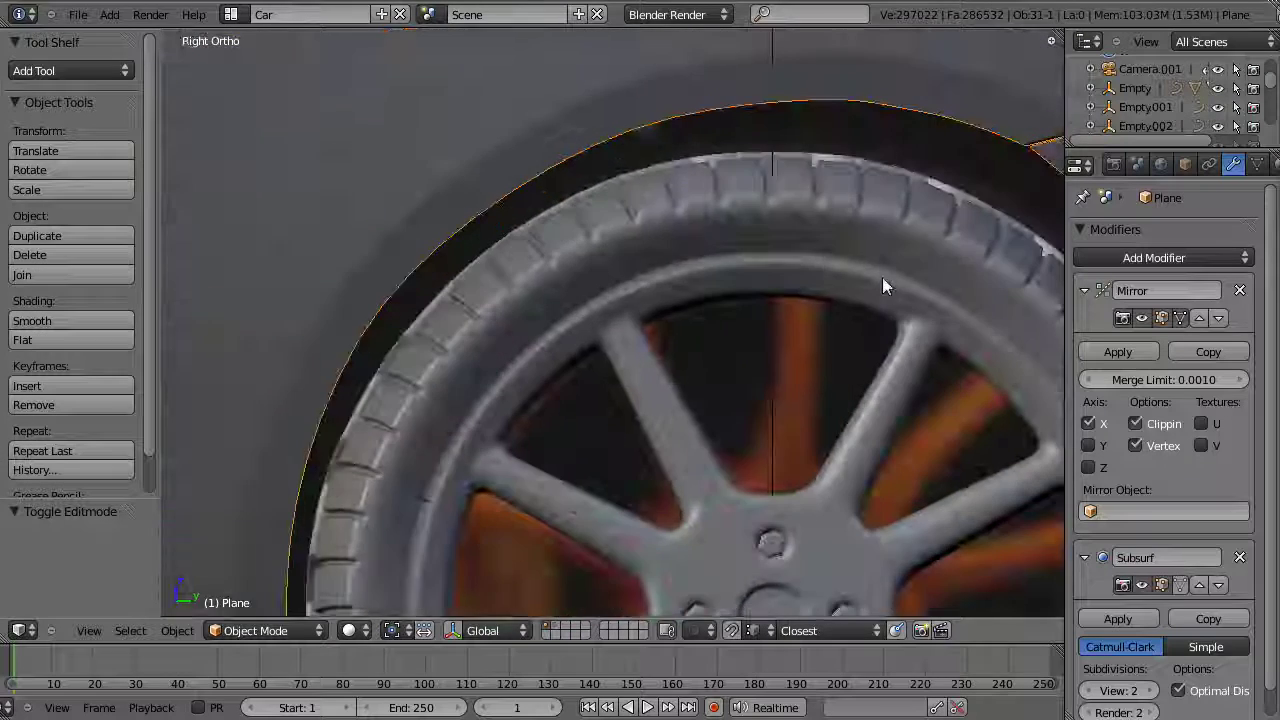
# Step: Box-select the inner rim vertices at the bumper seam on the rear arch and move them about 0.023 rearward and 0.016 down
pyautogui.press('Tab')
pyautogui.press('z')
pyautogui.press('a')
pyautogui.press('b')
pyautogui.moveTo(829, 120); pyautogui.dragTo(934, 251)
pyautogui.press('z')
pyautogui.press('g')
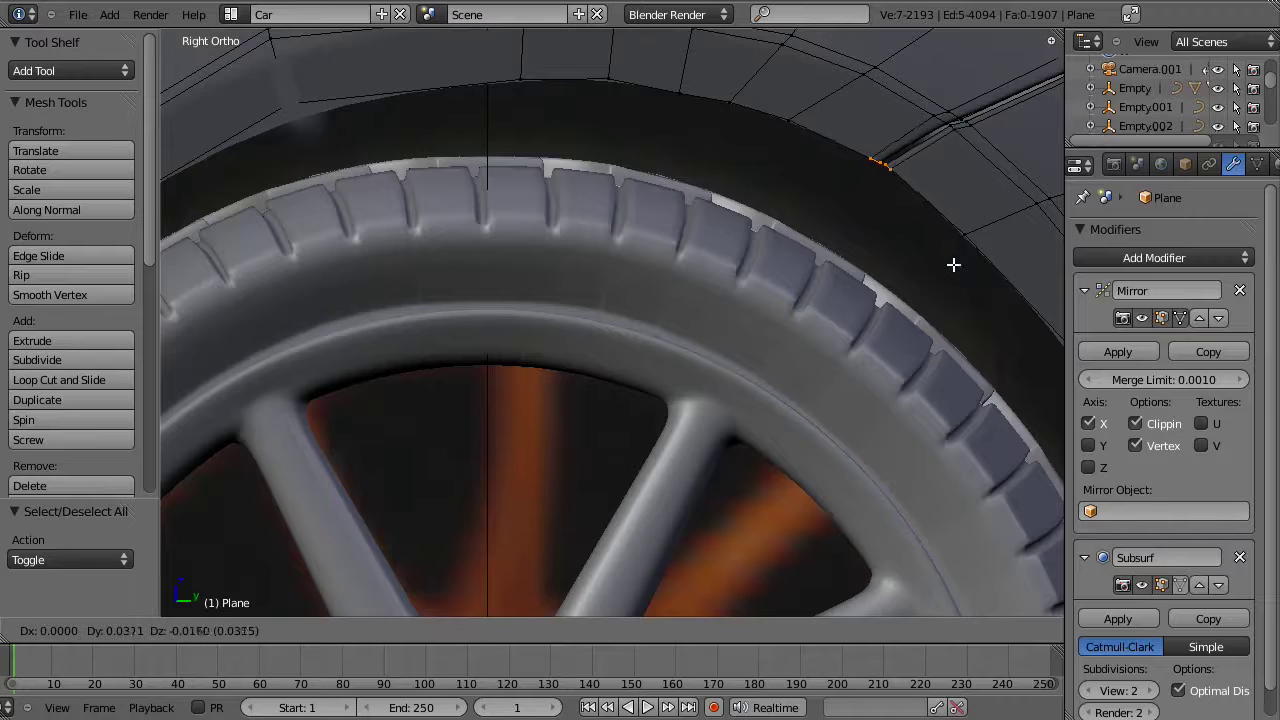
pyautogui.click(953, 264)
# Step: Add the outer rim vertices at the bumper seam to the selection and move the seam faces about 0.004 rearward and 0.003 down
pyautogui.press('z')
pyautogui.press('b')
pyautogui.moveTo(957, 152); pyautogui.dragTo(958, 152)
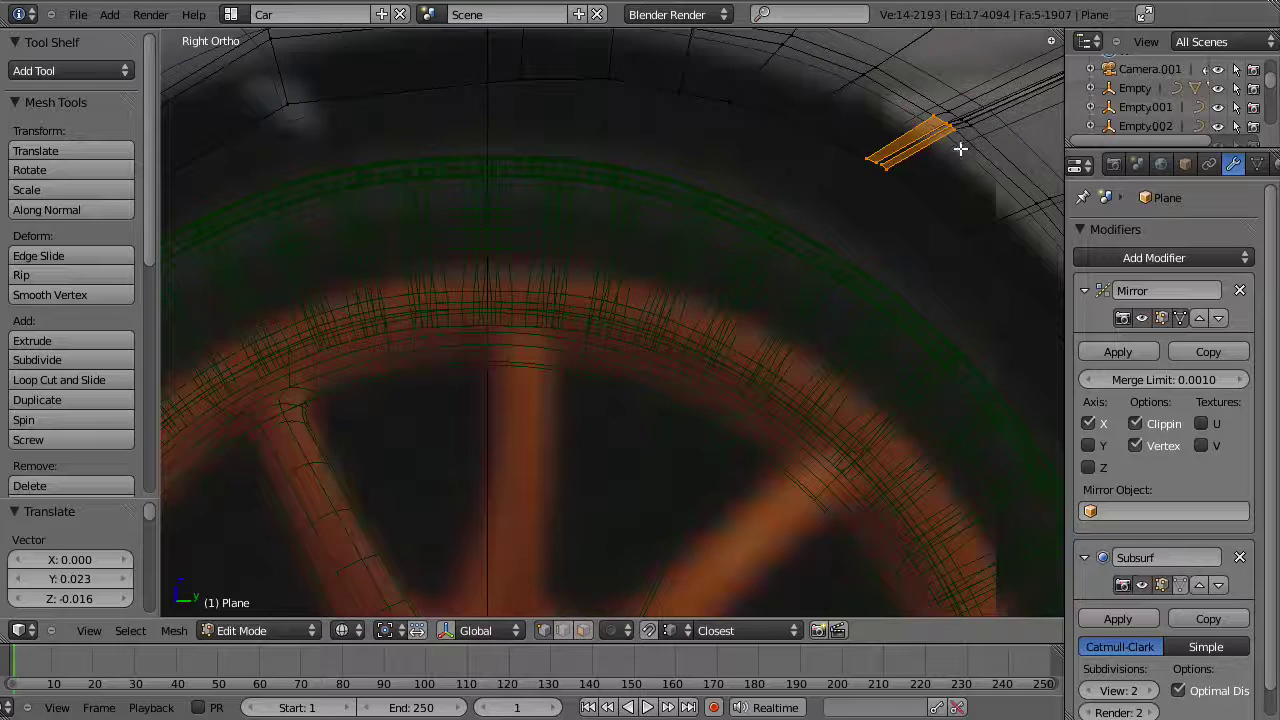
pyautogui.press('z')
pyautogui.press('g')
pyautogui.click(964, 151)
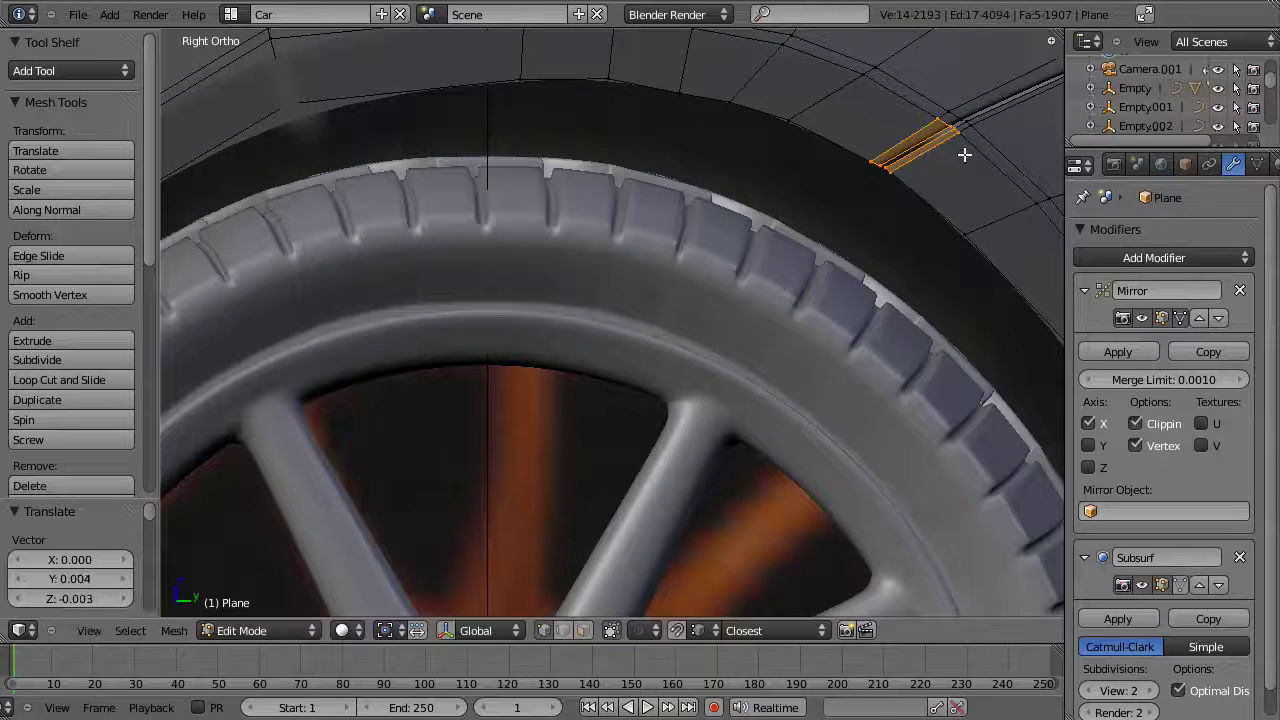
# Step: Box-select the rim faces across the top of the rear arch up to the bumper seam and lower them slightly along Z
pyautogui.scroll(-3, 914, 271)
pyautogui.press('Tab')
pyautogui.scroll(2, 940, 240)
pyautogui.scroll(-5, 960, 220)
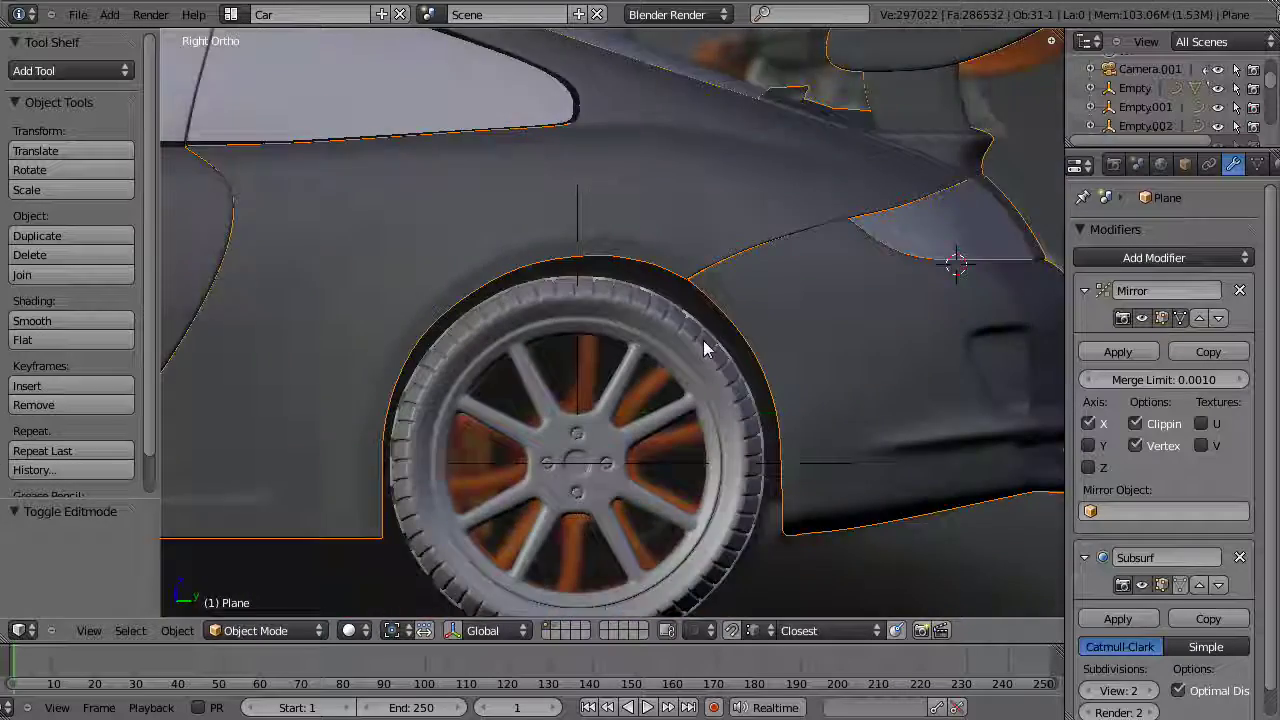
pyautogui.scroll(4, 703, 340)
pyautogui.scroll(-2, 740, 260)
pyautogui.press('Tab')
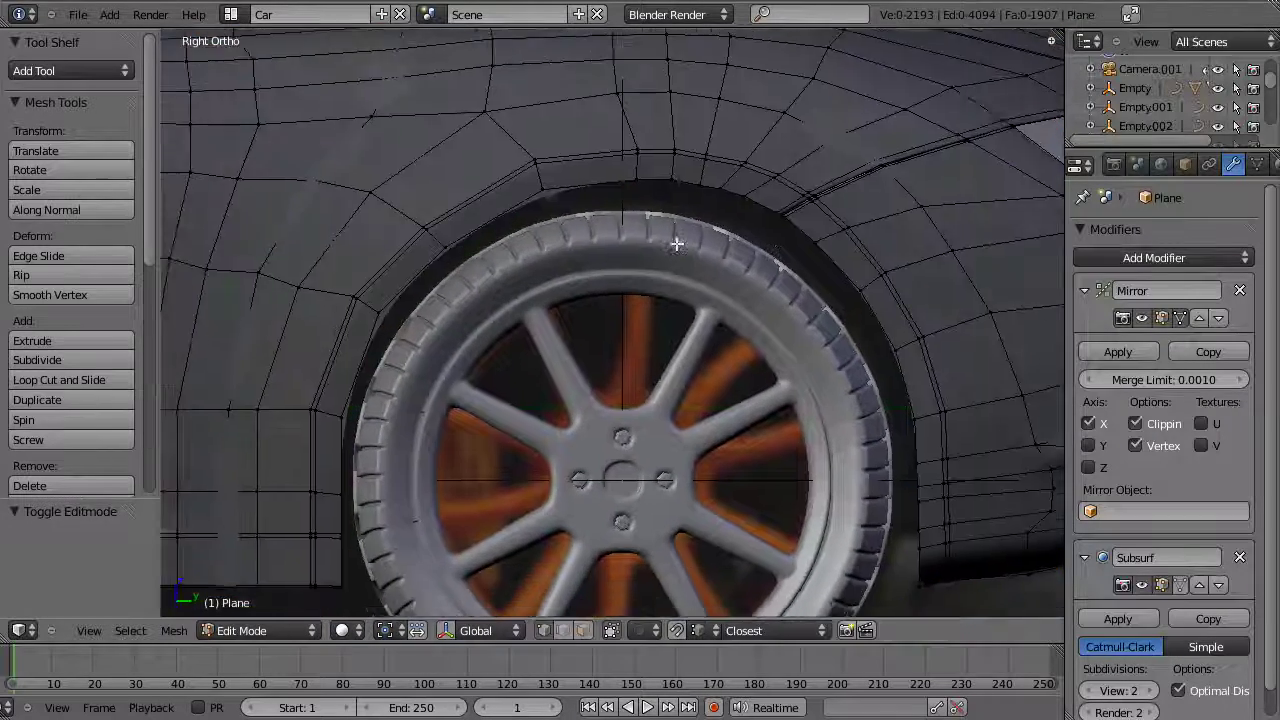
pyautogui.scroll(2, 571, 157)
pyautogui.press('a')
pyautogui.press('a')
pyautogui.press('b')
pyautogui.moveTo(532, 108); pyautogui.dragTo(858, 250)
pyautogui.press('g')
pyautogui.press('z')
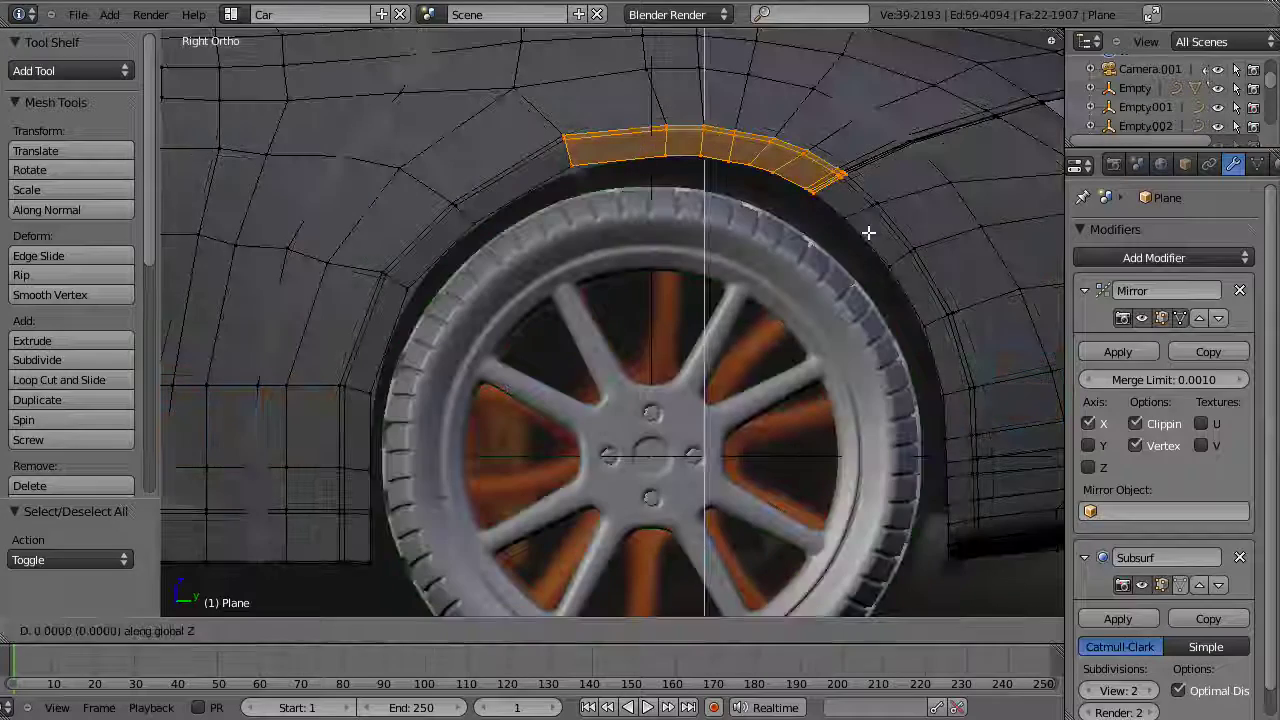
pyautogui.click(867, 243)
# Step: Box-select the rim faces around the bumper seam in wireframe and move them about 0.012 forward along Y
pyautogui.press('a')
pyautogui.press('z')
pyautogui.press('b')
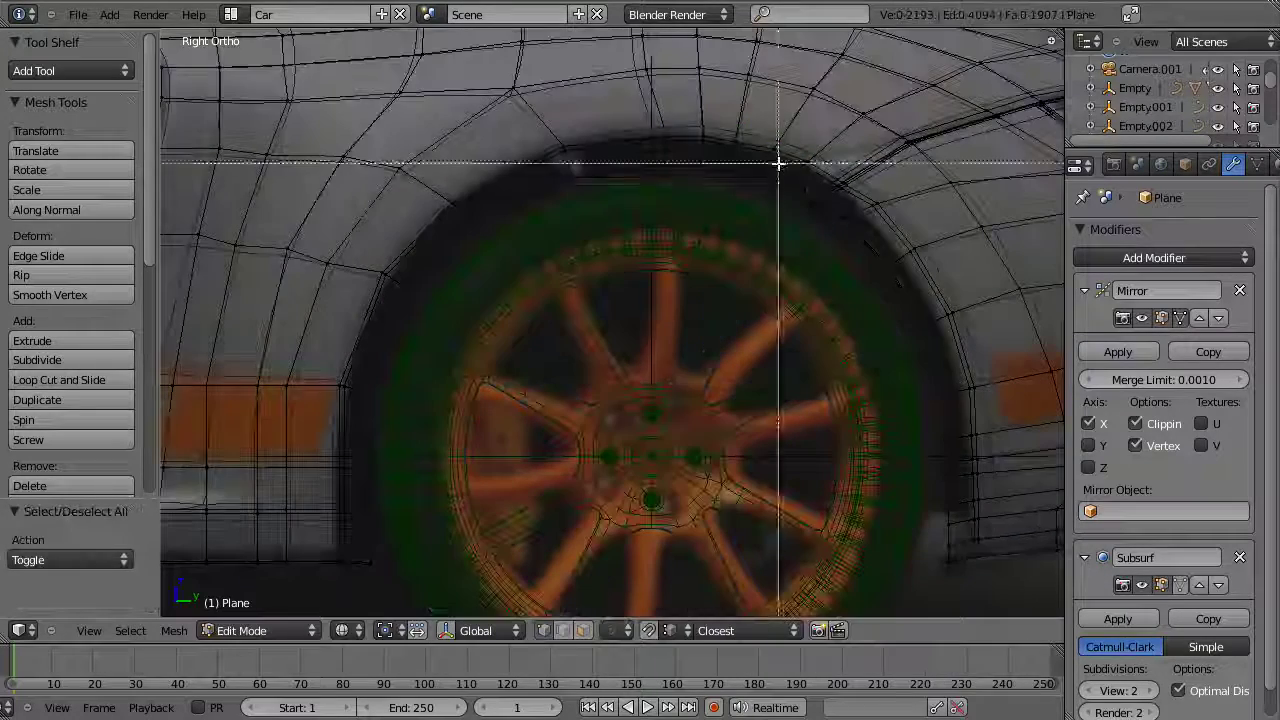
pyautogui.moveTo(778, 163); pyautogui.dragTo(889, 269)
pyautogui.press('z')
pyautogui.press('z')
pyautogui.press('b')
pyautogui.moveTo(817, 183); pyautogui.dragTo(819, 185, button='middle')
pyautogui.press('g')
pyautogui.press('x')
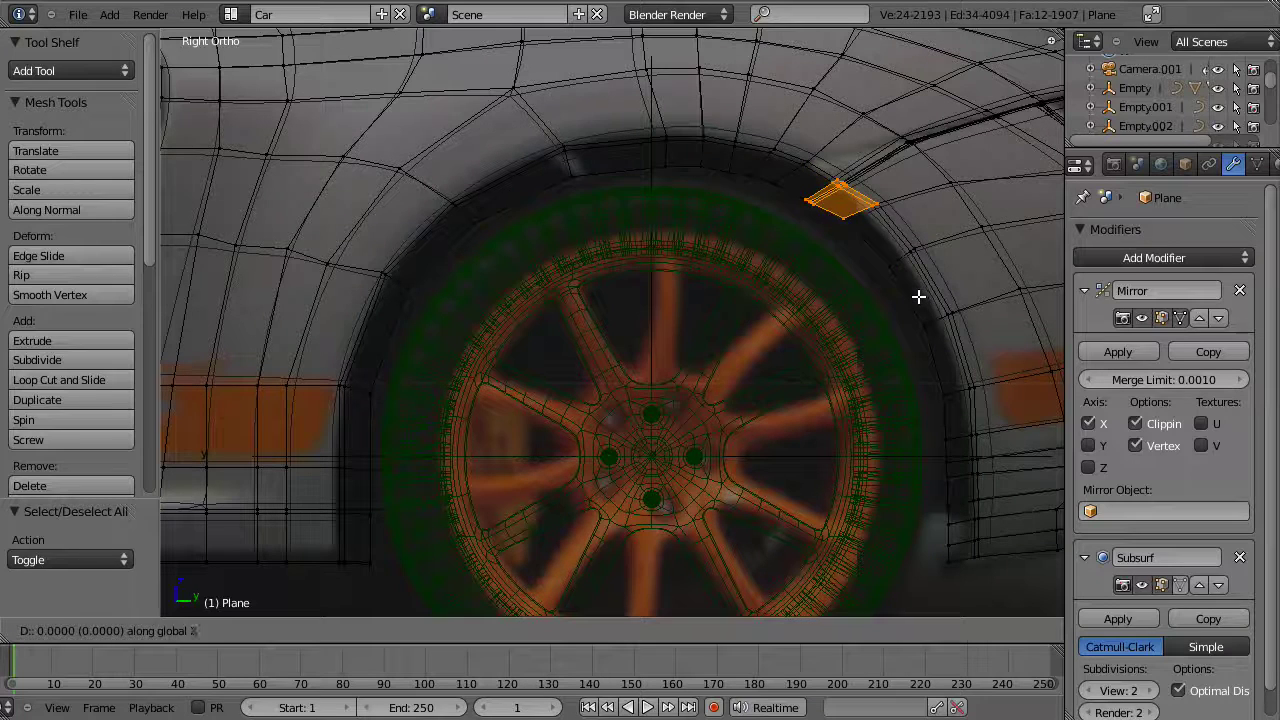
pyautogui.click(915, 285)
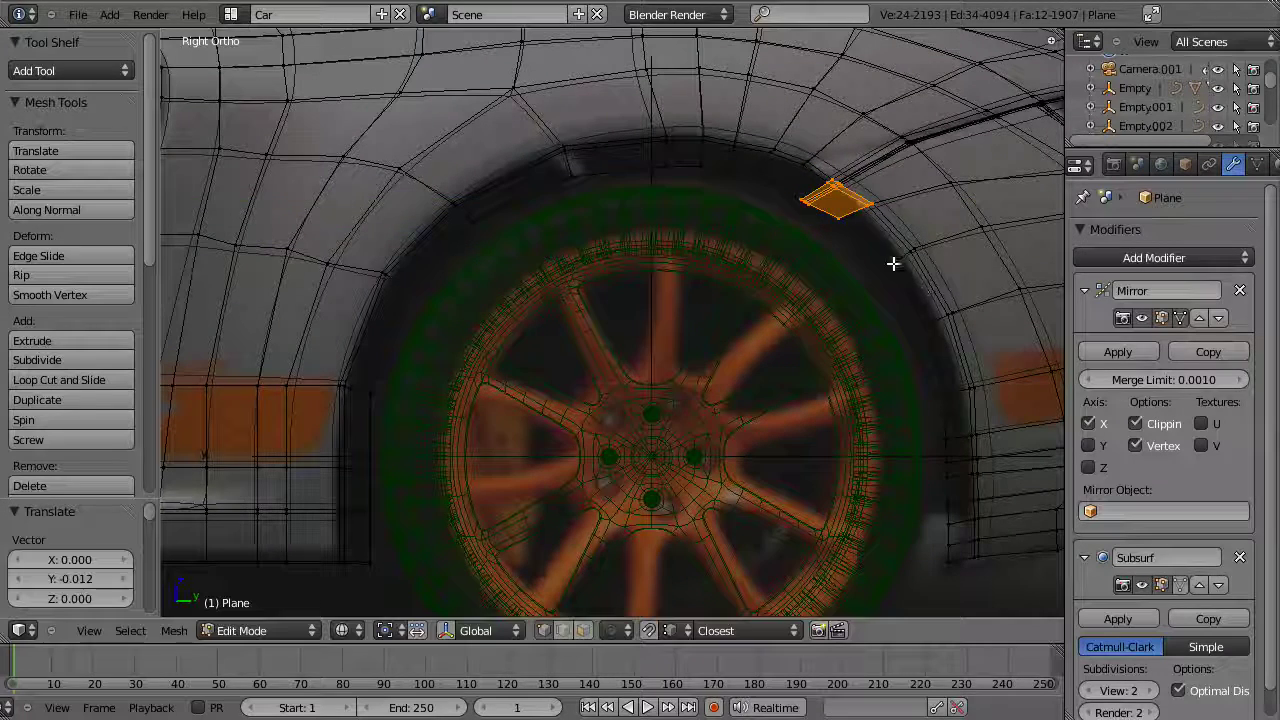
# Step: Box-select the two rim faces just behind the bumper seam and move them about 0.02 forward along Y
pyautogui.press('a')
pyautogui.press('b')
pyautogui.moveTo(829, 194); pyautogui.dragTo(922, 292)
pyautogui.press('g')
pyautogui.press('y')
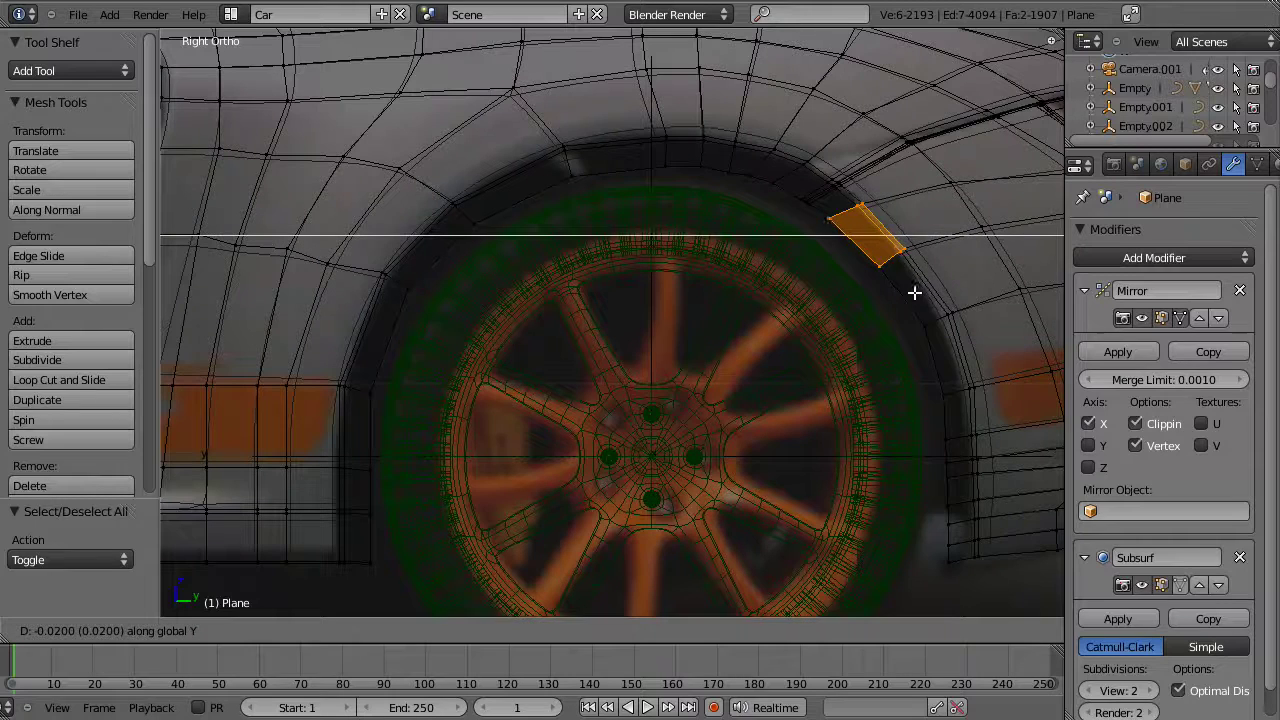
pyautogui.click(910, 291)
# Step: Box-select the rim faces down the arch's rear side to the lower edge and move them about 0.03 forward along Y
pyautogui.press('a')
pyautogui.press('b')
pyautogui.moveTo(854, 229); pyautogui.dragTo(1003, 545)
pyautogui.press('g')
pyautogui.press('y')
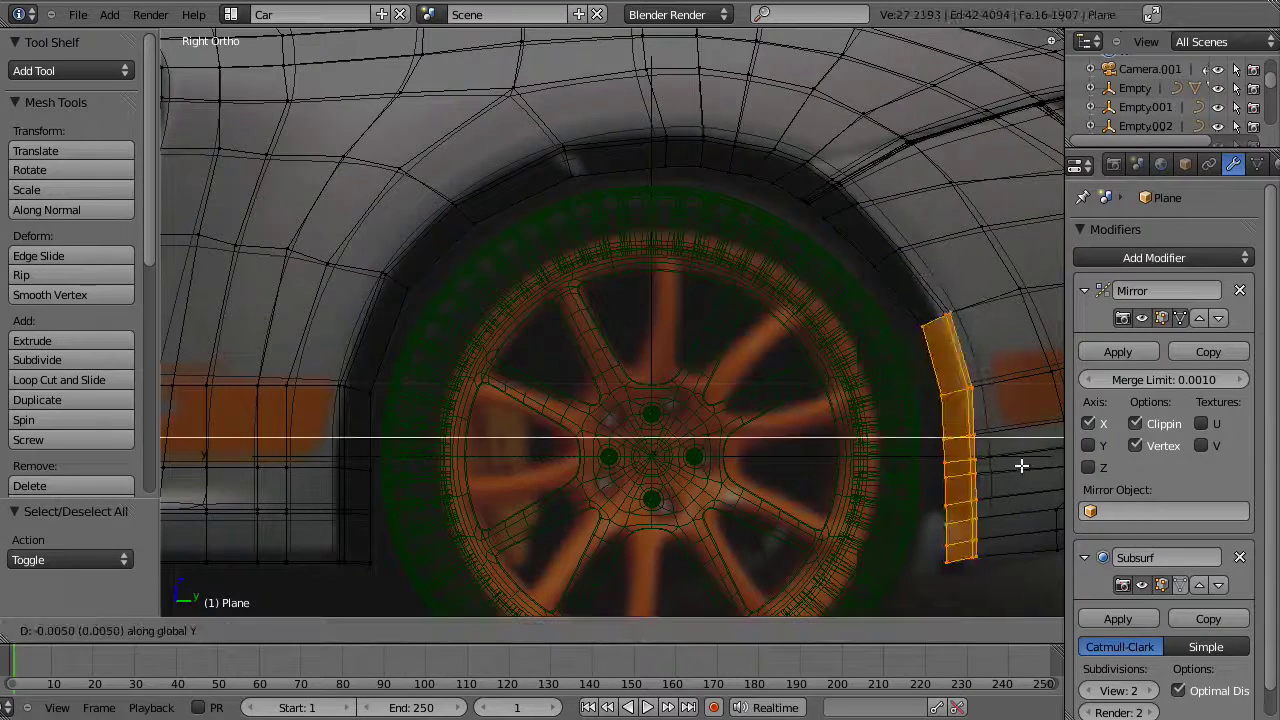
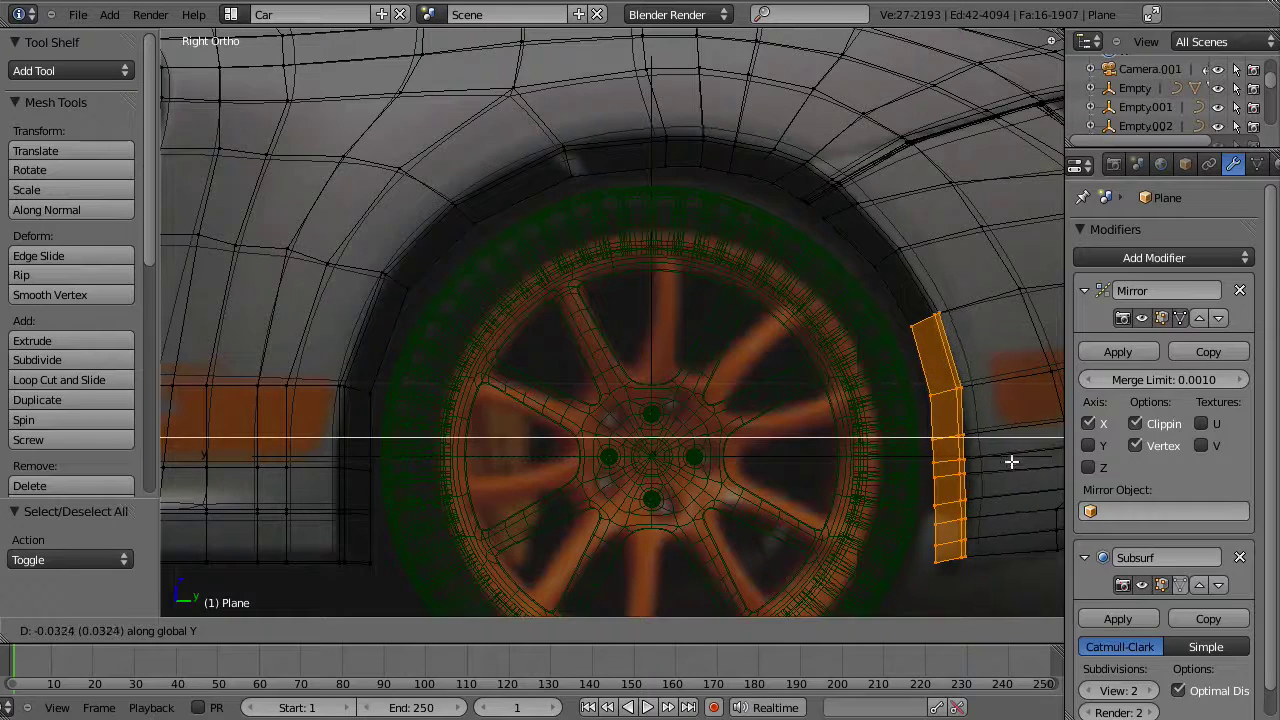
pyautogui.click(1008, 463)
# Step: Box-select the rim faces between the arch's top and the bumper seam and nudge them slightly forward
pyautogui.press('z')
pyautogui.press('z')
pyautogui.press('a')
pyautogui.press('b')
pyautogui.moveTo(600, 103)
pyautogui.mouseDown()
pyautogui.moveTo(833, 205)
pyautogui.moveTo(814, 196)
pyautogui.mouseUp()
pyautogui.press('g')
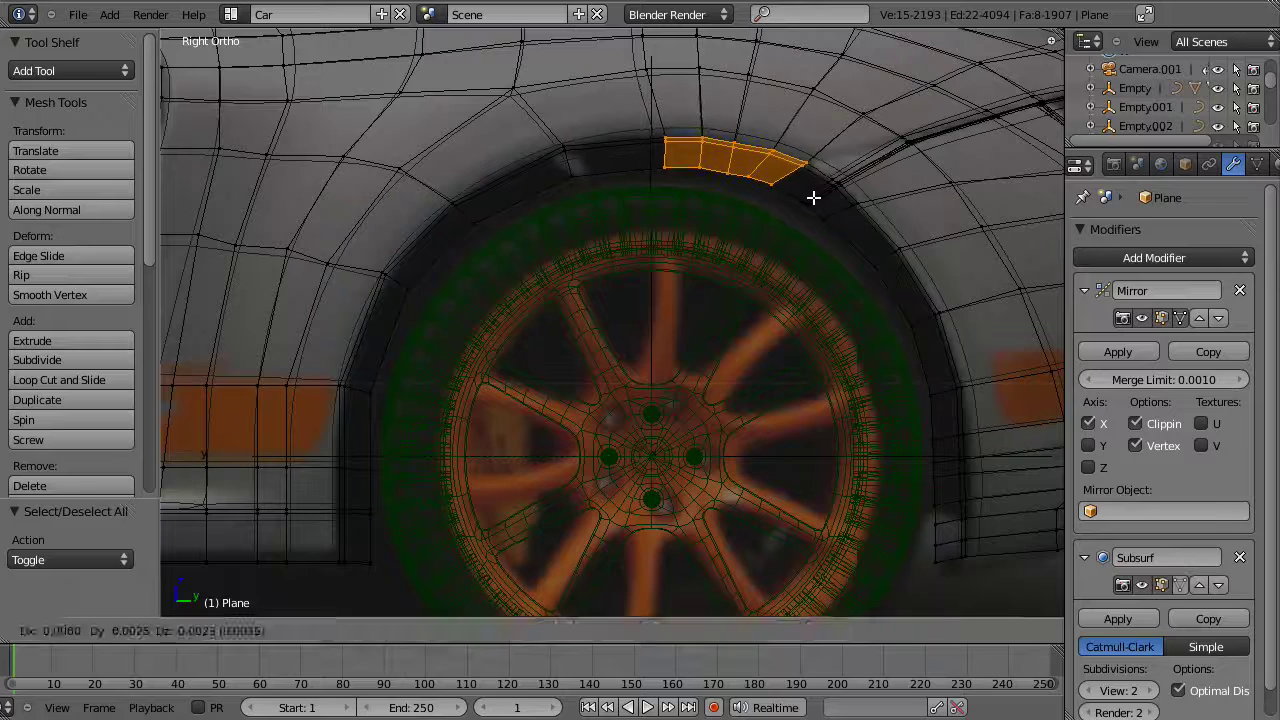
pyautogui.click(809, 196)
# Step: Box-select the rim edge just behind the arch's highest point and move it slightly rearward
pyautogui.press('a')
pyautogui.press('b')
pyautogui.moveTo(680, 120); pyautogui.dragTo(734, 192)
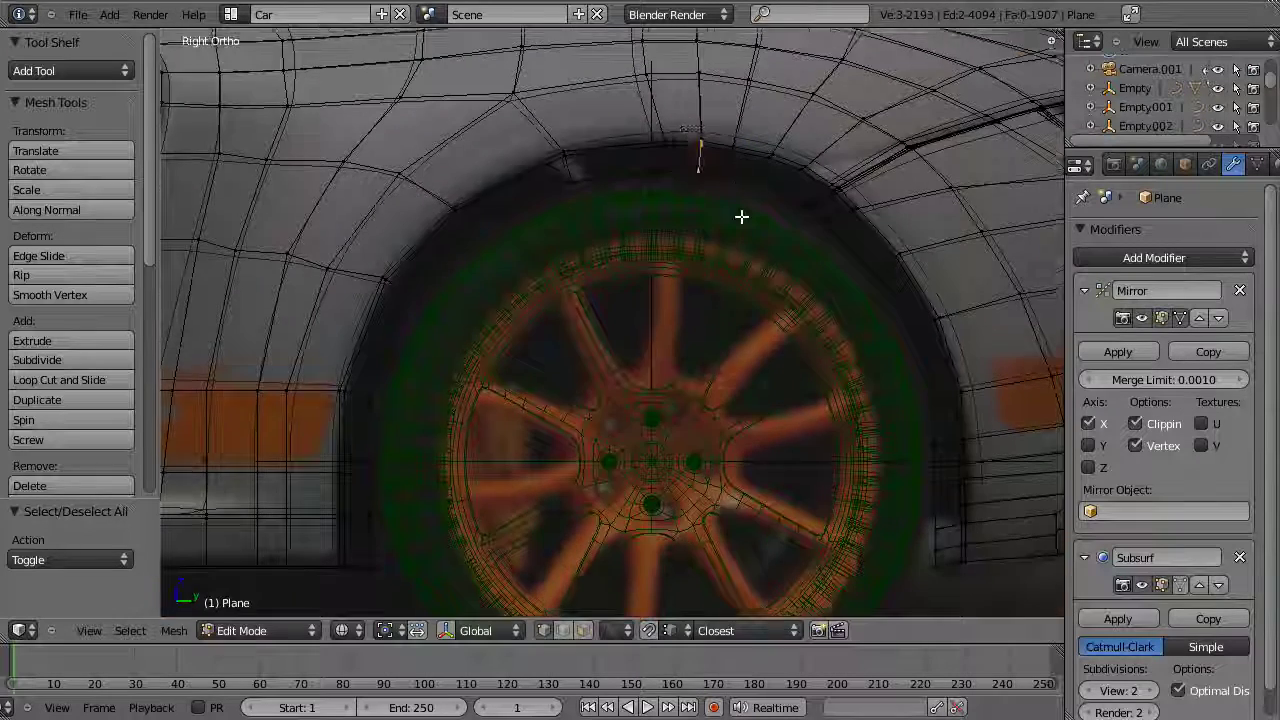
pyautogui.keyDown('shift'); pyautogui.moveTo(742, 214); pyautogui.dragTo(720, 404, button='middle'); pyautogui.keyUp('shift')
pyautogui.scroll(3, 720, 404)
pyautogui.press('g')
pyautogui.click(730, 405)
# Step: Box-select the second rim edge behind the arch's top and nudge it into line with its neighbours
pyautogui.press('a')
pyautogui.press('b')
pyautogui.moveTo(740, 295); pyautogui.dragTo(801, 463)
pyautogui.press('g')
pyautogui.click(800, 460)
pyautogui.keyDown('shift'); pyautogui.rightClick(797, 424); pyautogui.keyUp('shift')
pyautogui.press('g')
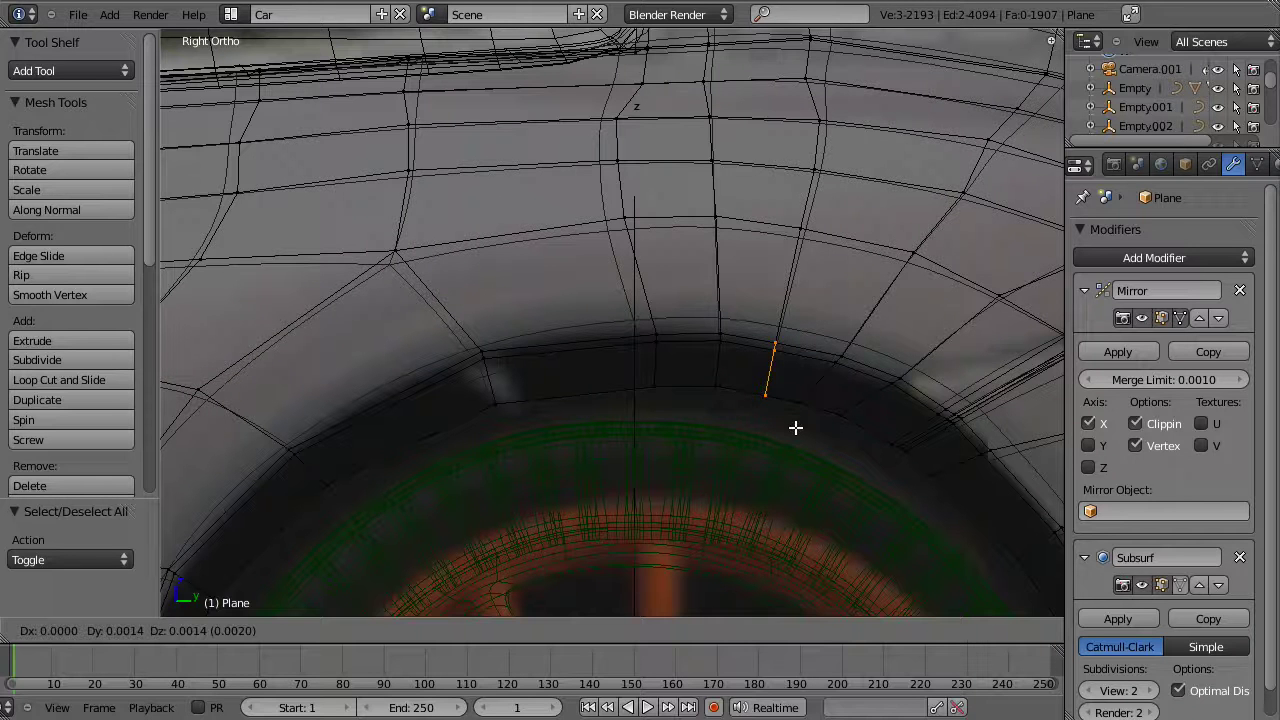
pyautogui.click(797, 424)
# Step: Box-select the third rim edge behind the arch's top and move it about 0.007 rearward
pyautogui.press('a')
pyautogui.moveTo(781, 336); pyautogui.dragTo(866, 412)
pyautogui.press('g')
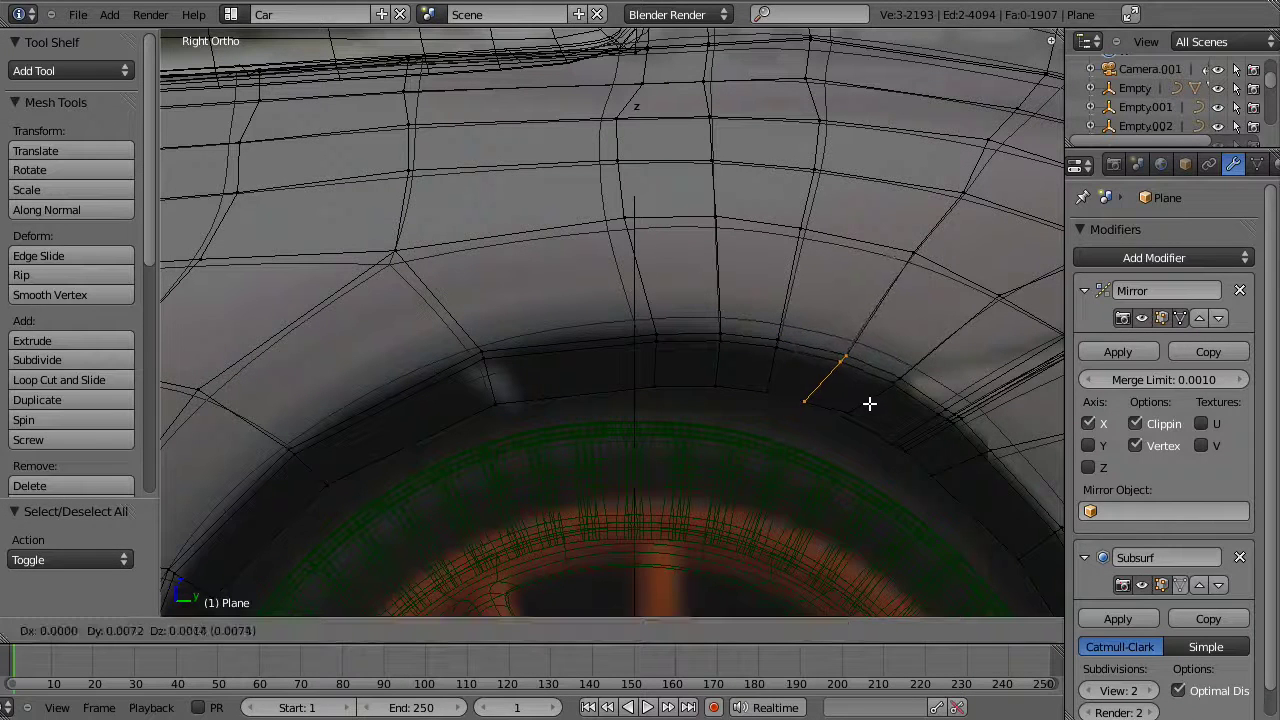
pyautogui.click(869, 403)
# Step: Select the rim edge just ahead of the bumper seam, move it about 0.012 rearward, and nudge it slightly rearward and down
pyautogui.press('a')
pyautogui.press('b')
pyautogui.moveTo(826, 372); pyautogui.dragTo(880, 440)
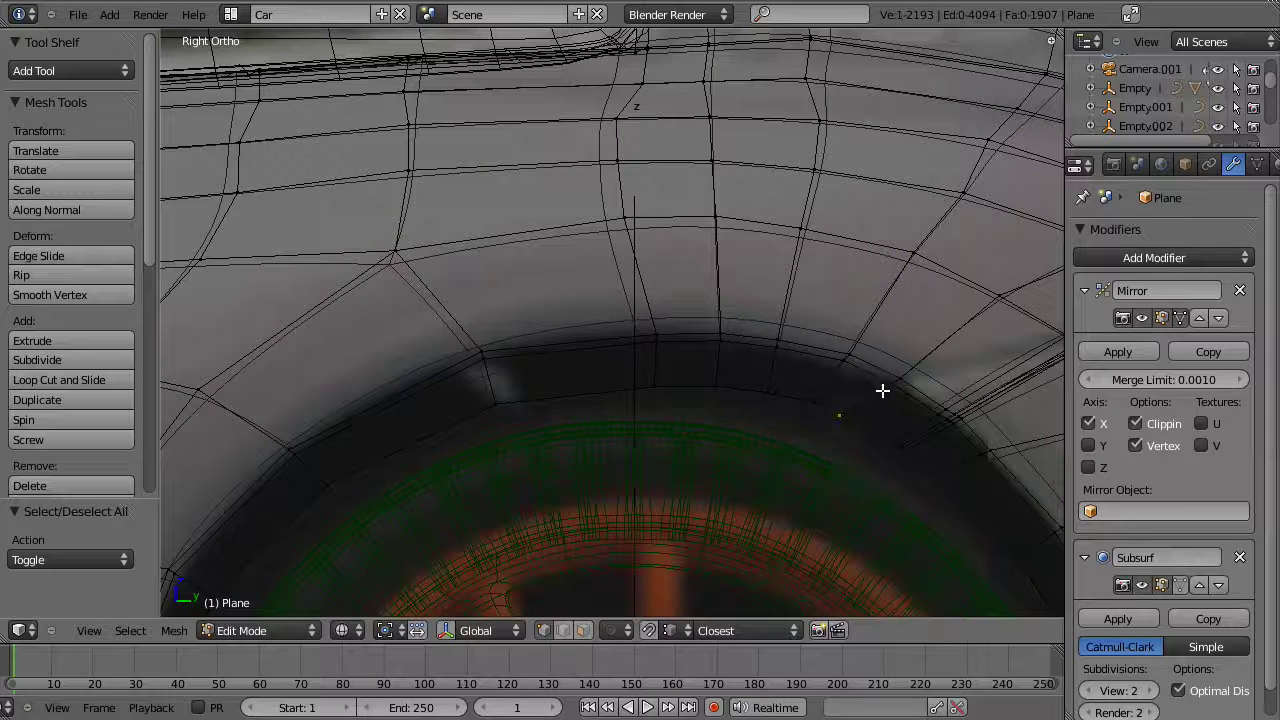
pyautogui.press('g')
pyautogui.click(911, 449)
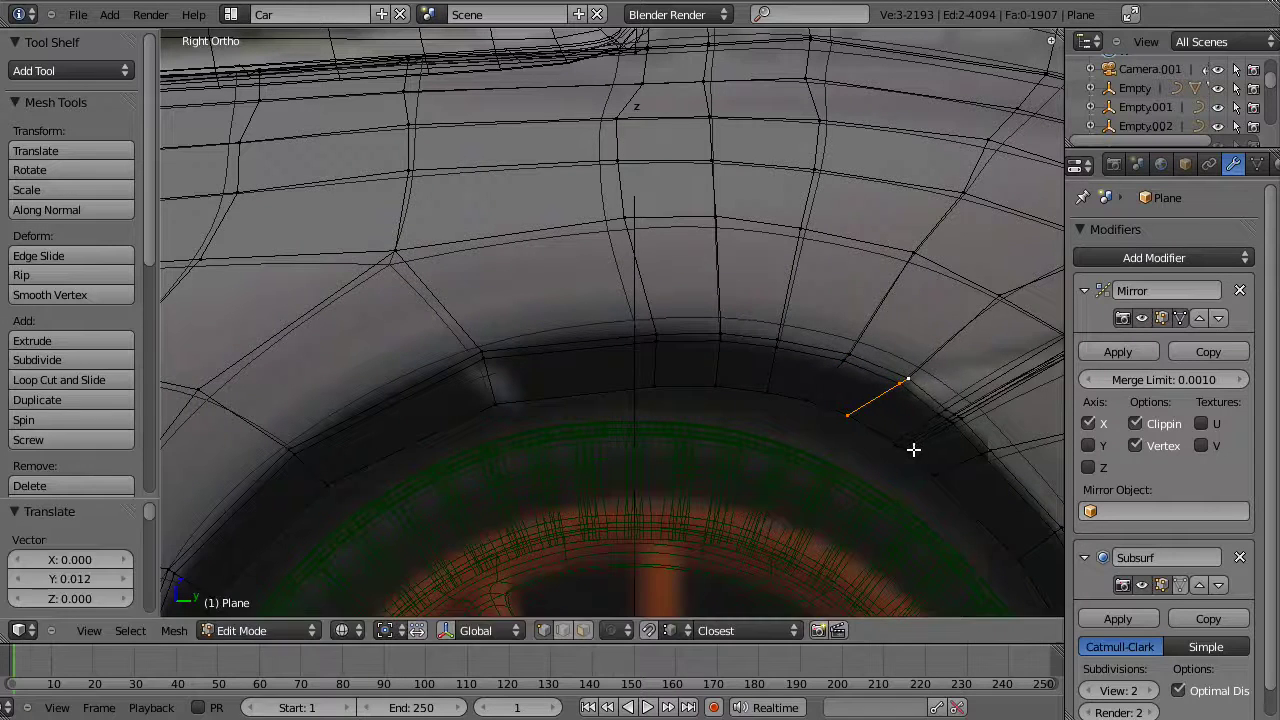
pyautogui.press('z')
pyautogui.press('g')
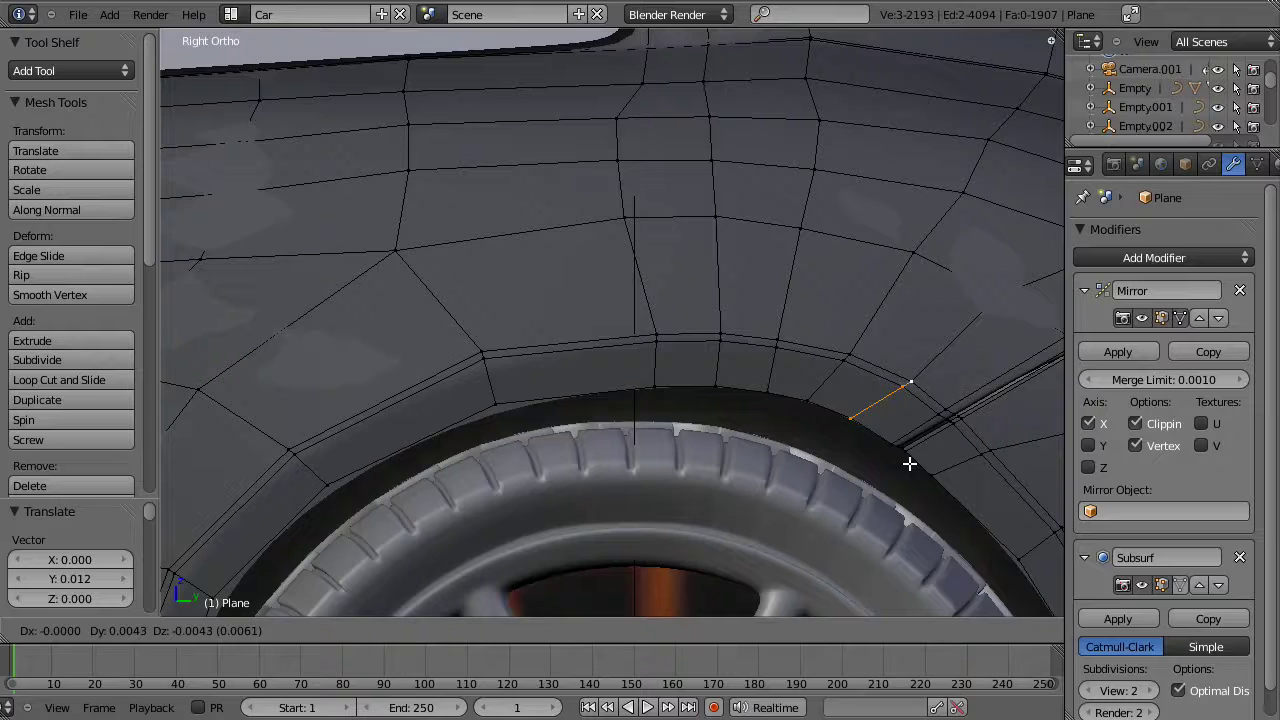
pyautogui.click(909, 463)
# Step: Move the body vertex above the rim edge ahead of the bumper seam about 0.01 rearward and 0.007 up
pyautogui.press('a')
pyautogui.press('z')
pyautogui.rightClick(1006, 303)
pyautogui.press('z')
pyautogui.press('g')
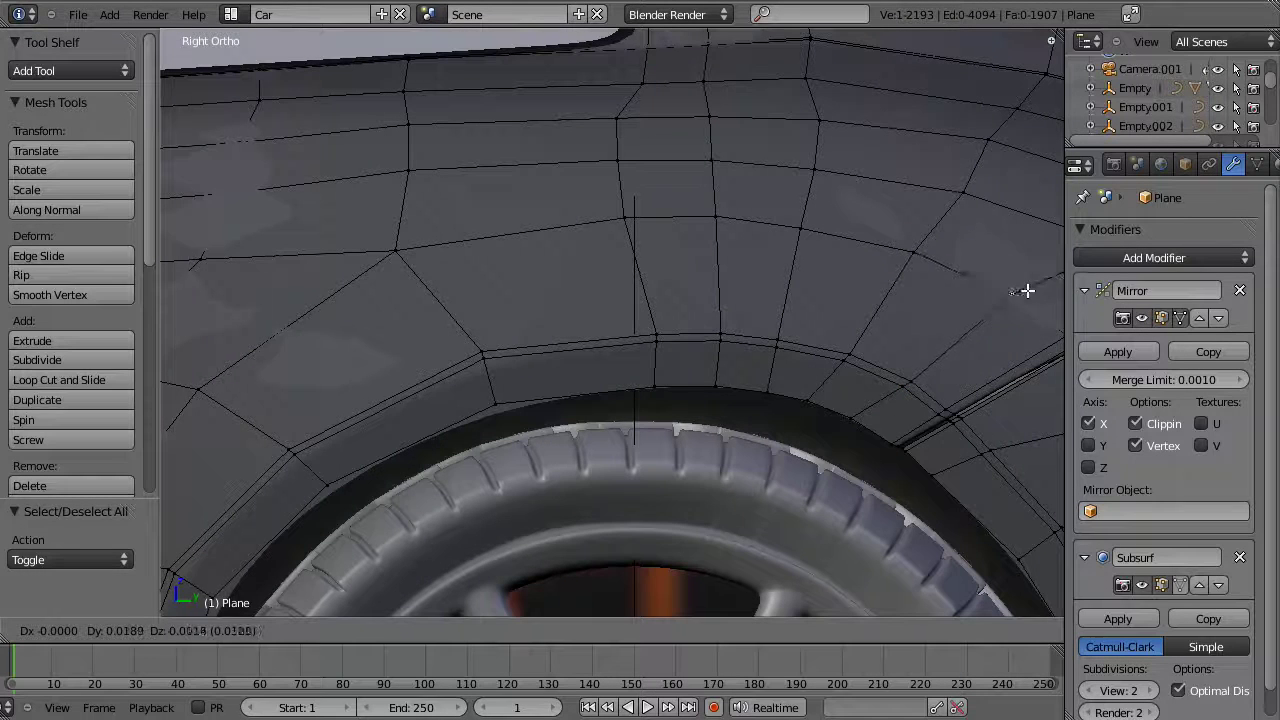
pyautogui.click(1014, 298)
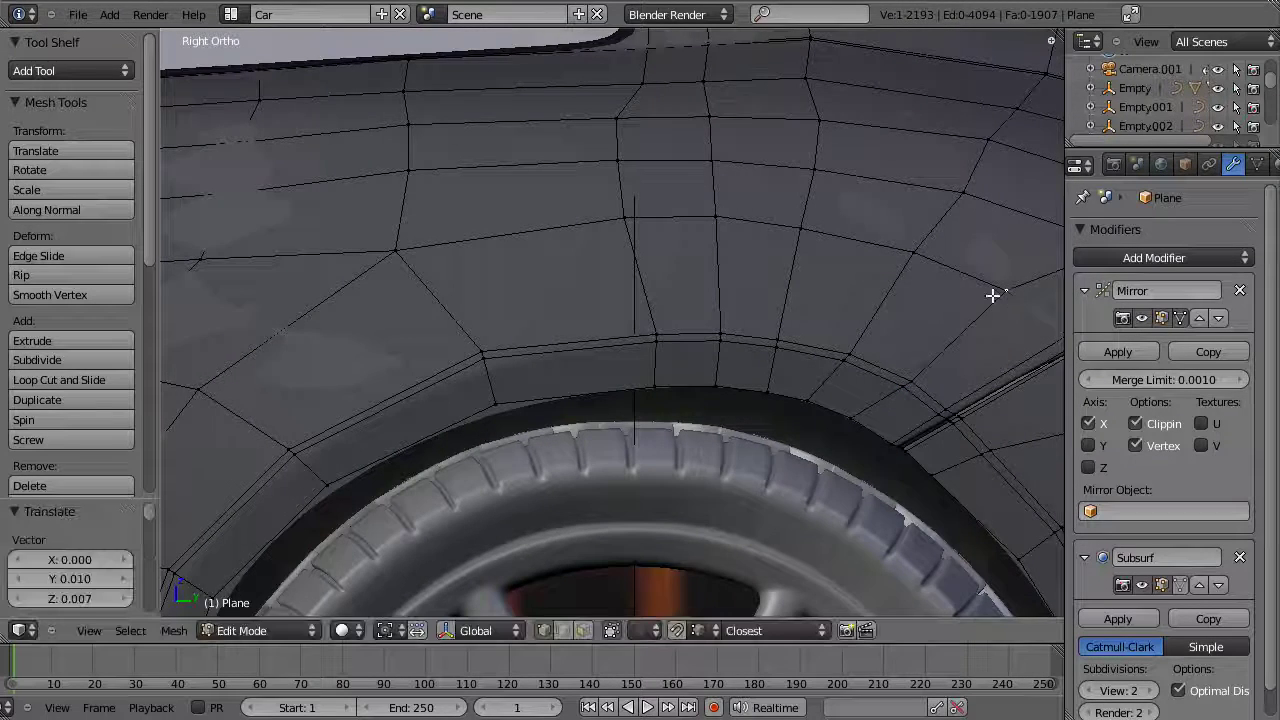
pyautogui.scroll(-3, 920, 389)
pyautogui.press('Tab')
pyautogui.press('a')
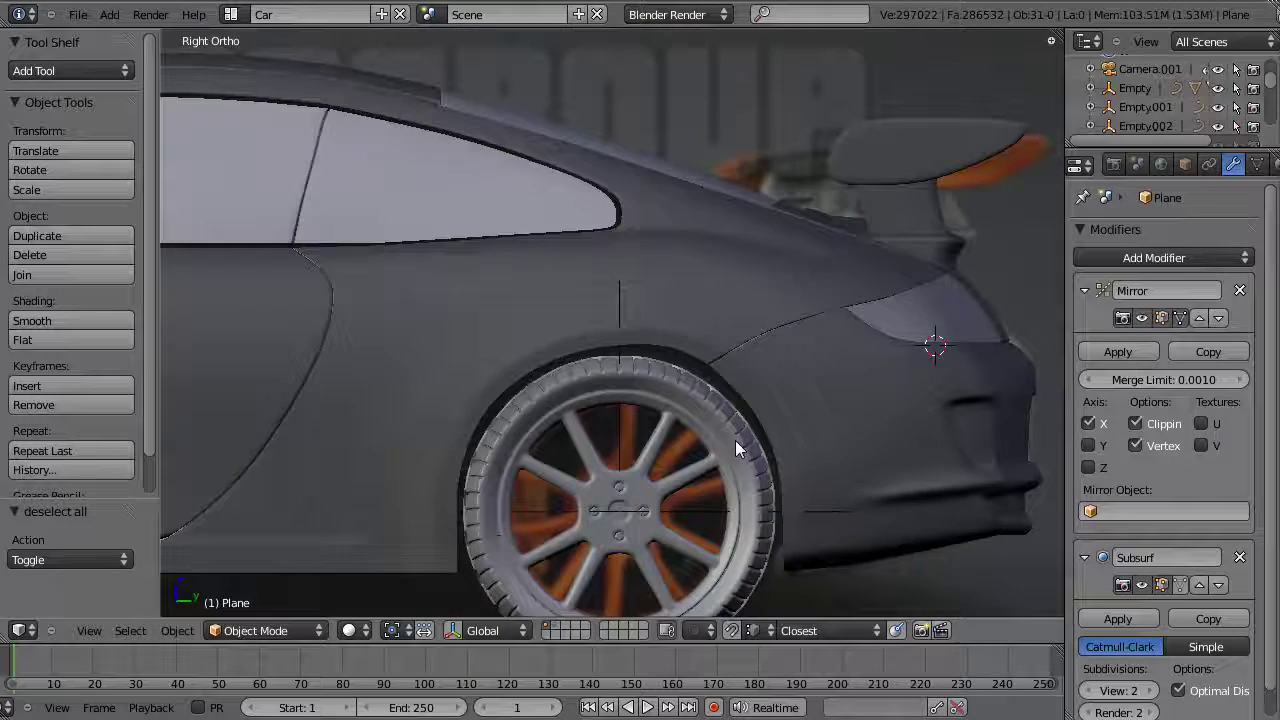
# Step: Box-select the rim edge below the bumper seam on the arch's rear side and move it about 0.015 rearward along Y
pyautogui.keyDown('shift'); pyautogui.moveTo(736, 440); pyautogui.dragTo(818, 385, button='middle'); pyautogui.keyUp('shift')
pyautogui.scroll(3, 925, 330)
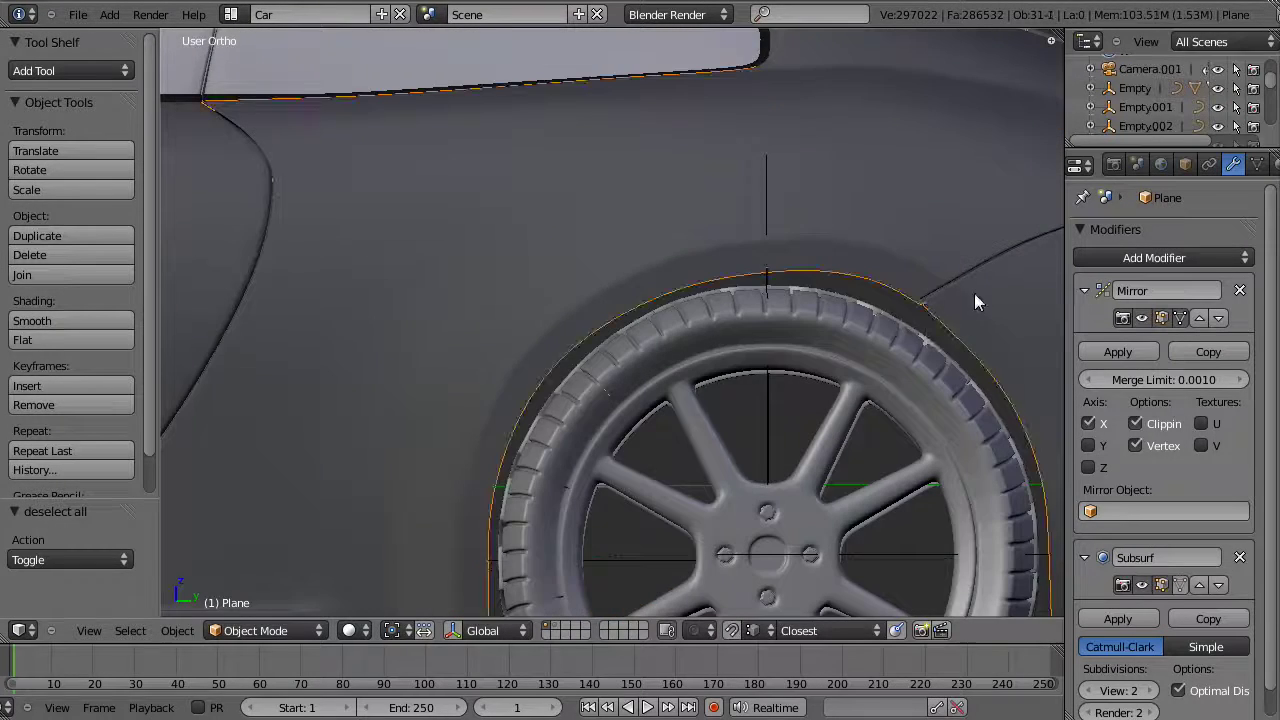
pyautogui.press('KP_3')
pyautogui.press('Tab')
pyautogui.keyDown('shift'); pyautogui.moveTo(1008, 347); pyautogui.dragTo(891, 343, button='middle'); pyautogui.keyUp('shift')
pyautogui.scroll(1, 1008, 354)
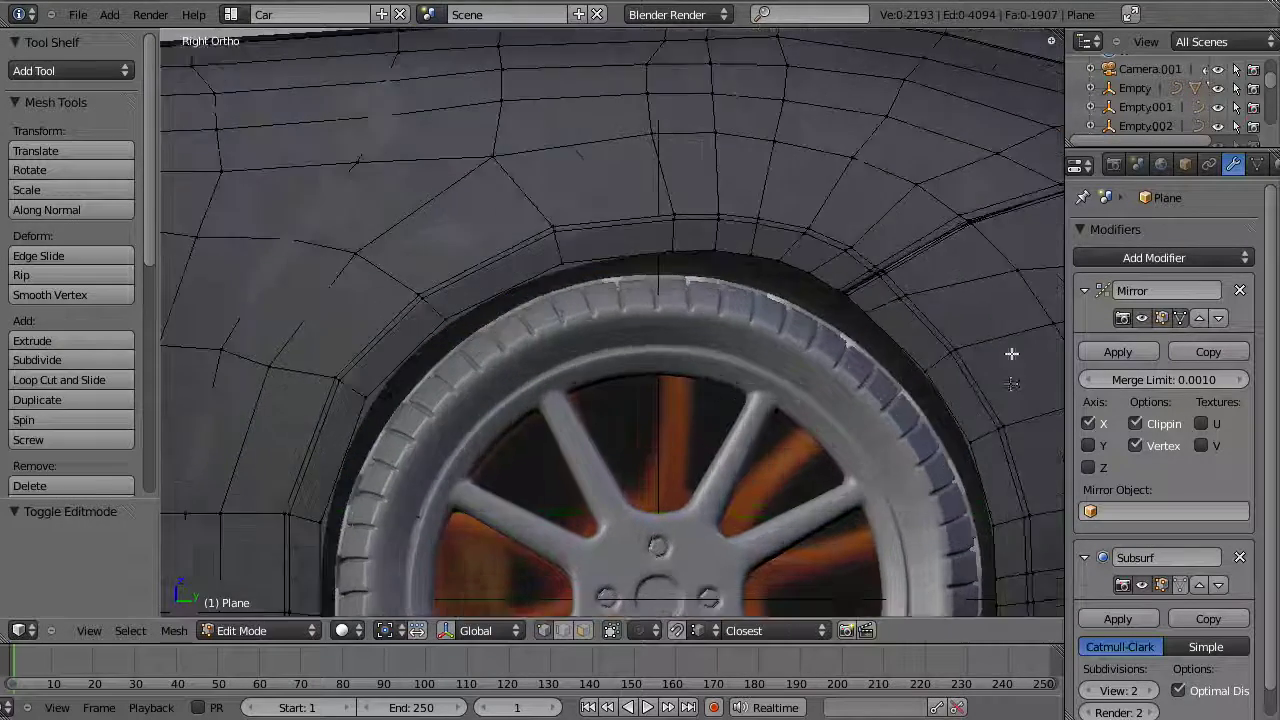
pyautogui.press('z')
pyautogui.press('b')
pyautogui.moveTo(885, 338); pyautogui.dragTo(984, 412)
pyautogui.press('z')
pyautogui.press('g')
pyautogui.press('y')
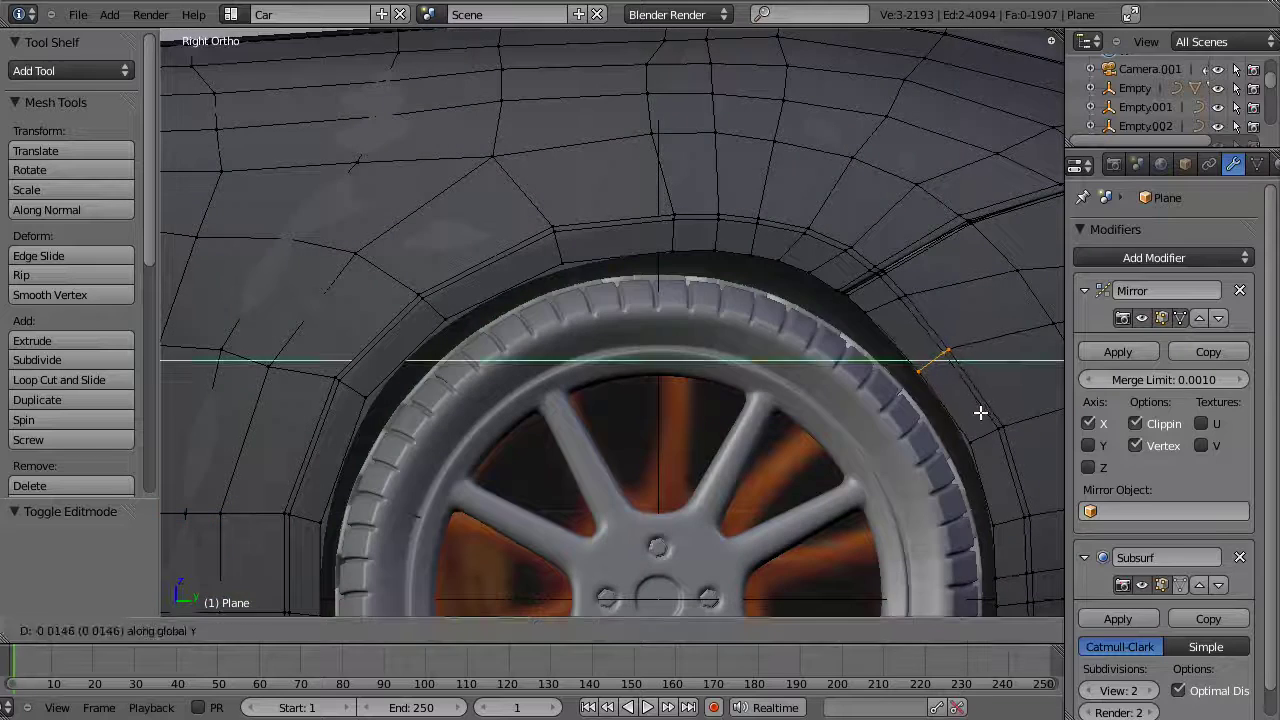
pyautogui.click(980, 412)
# Step: Box-select the rim faces on both sides of the bumper seam and nudge them slightly rearward and down
pyautogui.press('a')
pyautogui.press('z')
pyautogui.press('b')
pyautogui.moveTo(798, 226); pyautogui.dragTo(913, 345)
pyautogui.press('z')
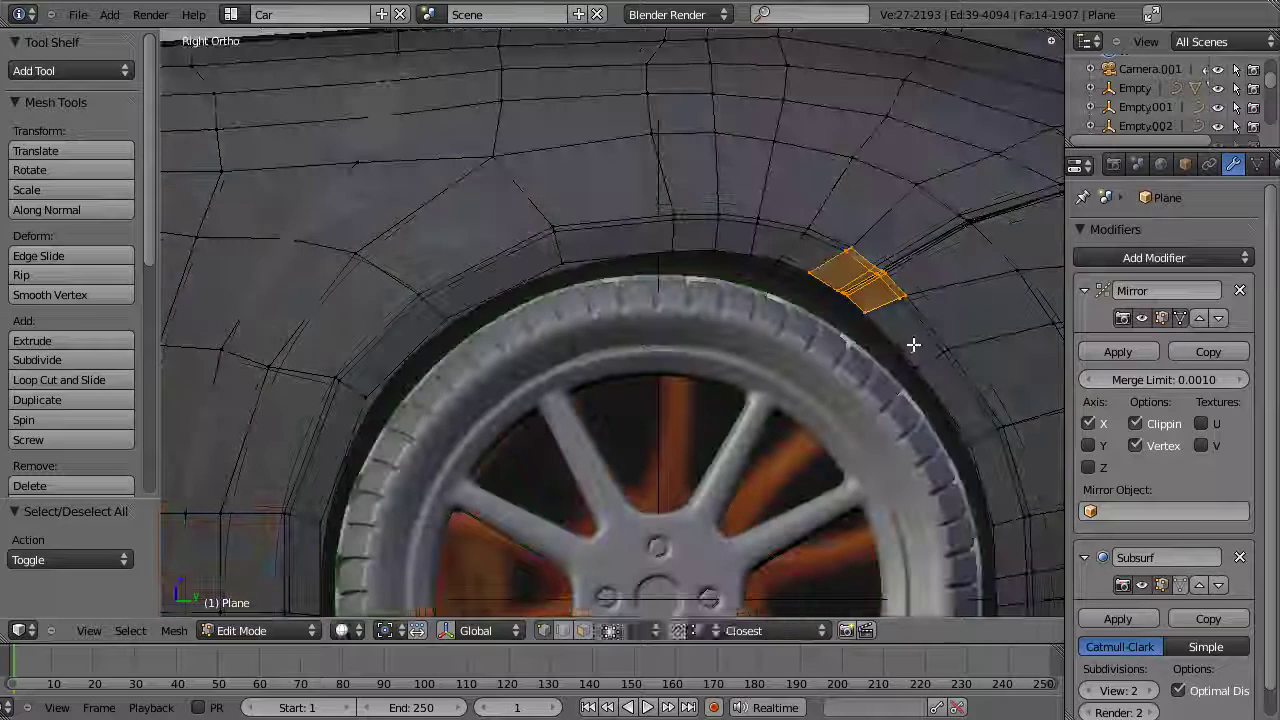
pyautogui.press('g')
pyautogui.click(918, 347)
# Step: Box-select the rim faces between the arch's top and the bumper seam and move them about 0.012 forward and 0.004 down
pyautogui.press('a')
pyautogui.press('z')
pyautogui.press('z')
pyautogui.scroll(2, 780, 255)
pyautogui.press('z')
pyautogui.press('b')
pyautogui.moveTo(698, 184); pyautogui.dragTo(859, 282)
pyautogui.press('g')
pyautogui.click(856, 284)
pyautogui.press('z')
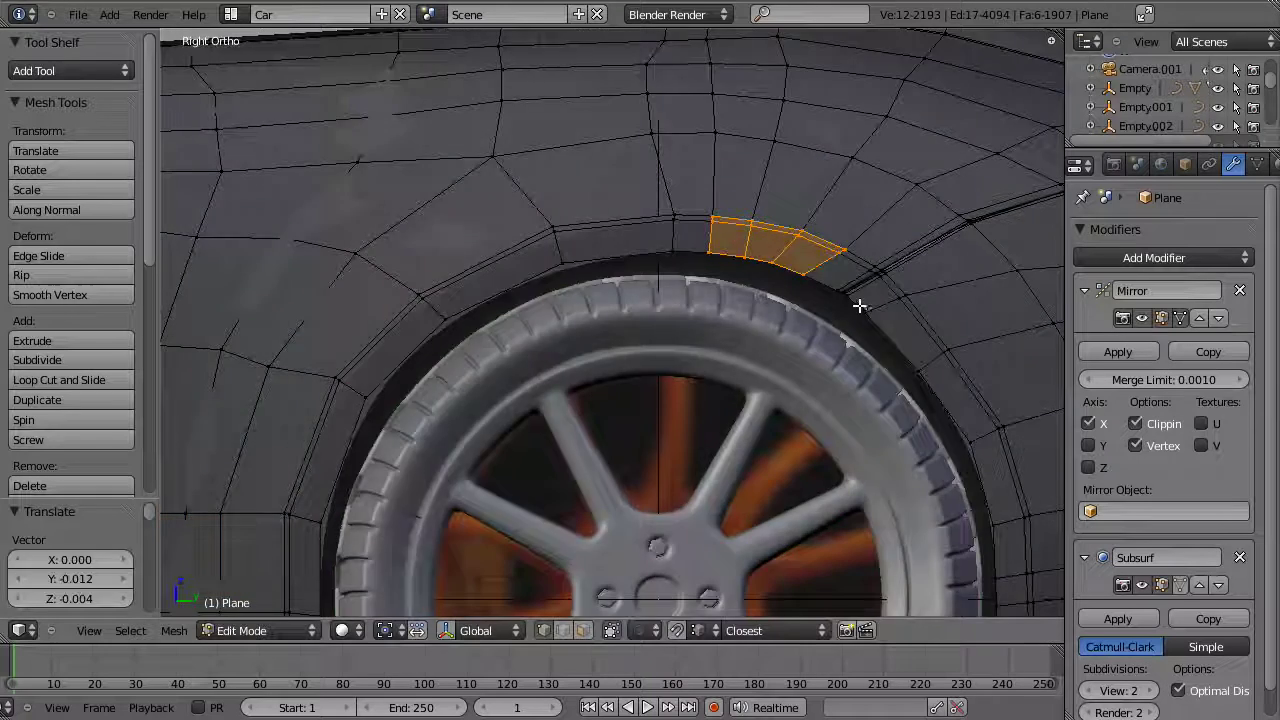
# Step: Box-select the rim edge just ahead of the bumper seam, move it about 0.002 forward and 0.004 up, and deselect everything
pyautogui.press('a')
pyautogui.press('z')
pyautogui.rightClick(805, 270)
pyautogui.press('b')
pyautogui.moveTo(818, 243); pyautogui.dragTo(865, 278)
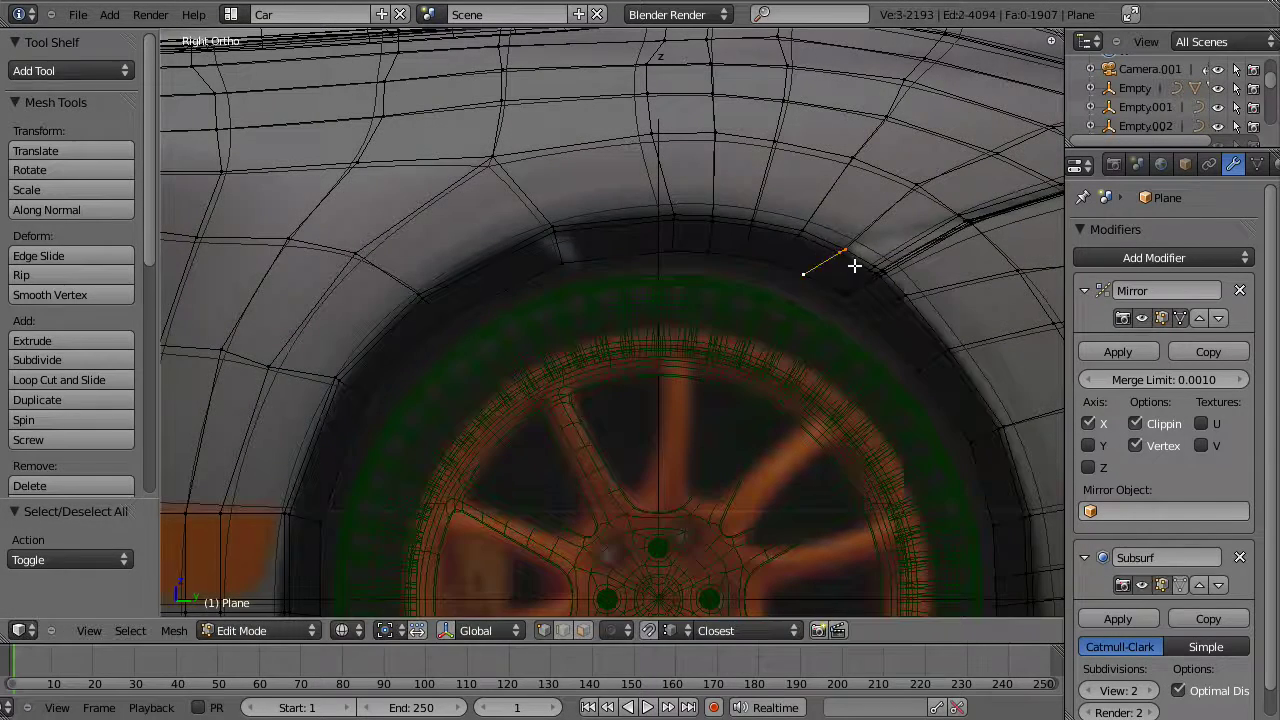
pyautogui.press('g')
pyautogui.click(853, 262)
pyautogui.press('z')
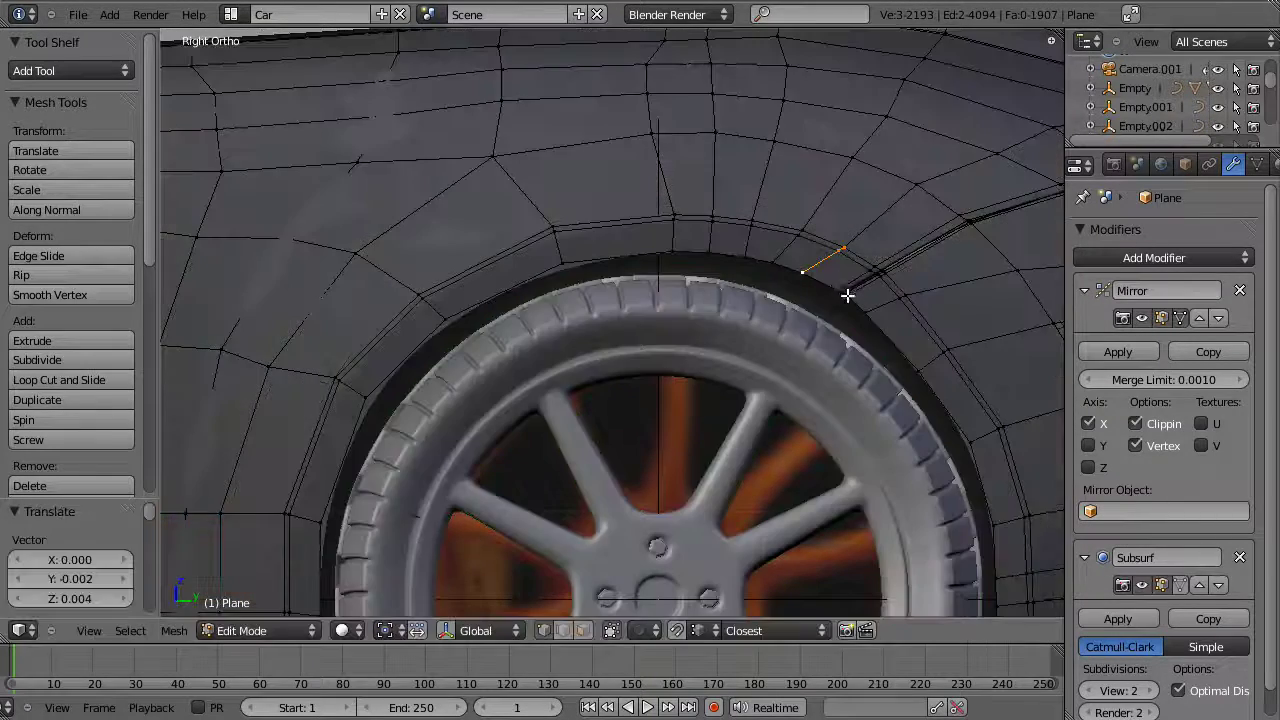
pyautogui.press('a')
pyautogui.press('Tab')
pyautogui.press('a')
pyautogui.scroll(-2, 928, 400)
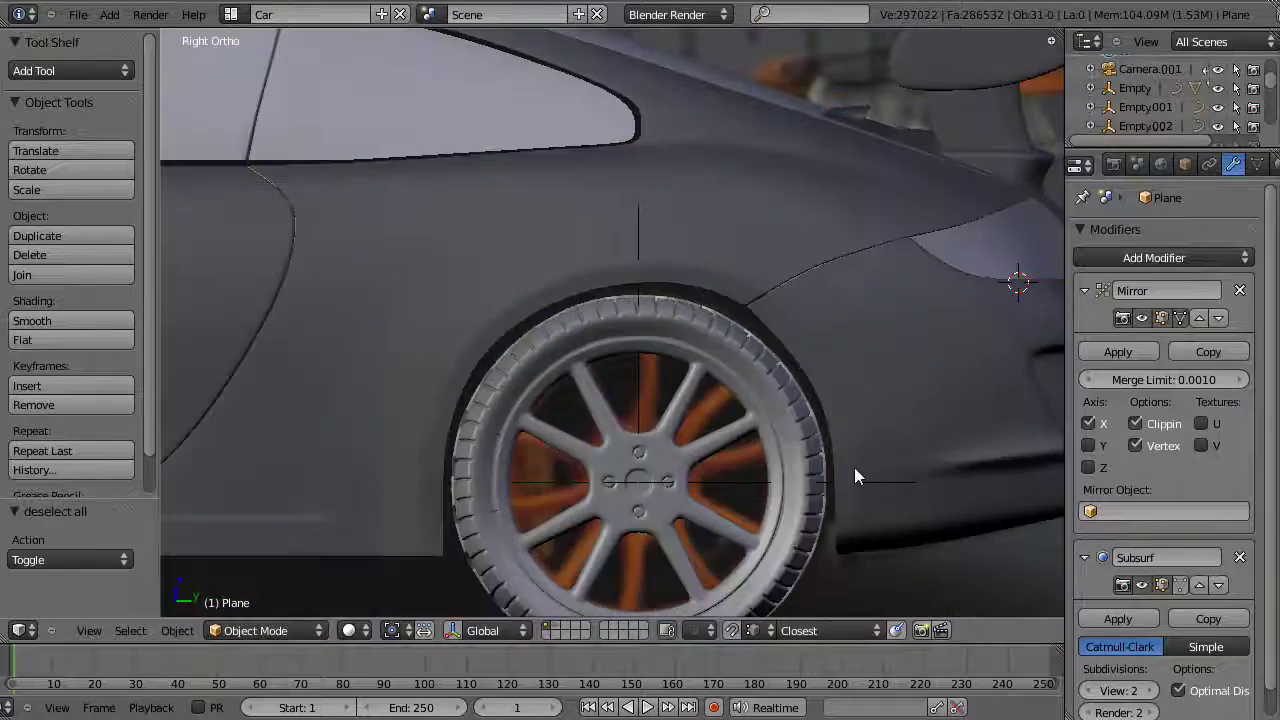
# Step: Box-select the rim edge on the arch's rear side, two edges below the bumper seam, nudge it slightly, and deselect everything
pyautogui.scroll(-4, 854, 467)
pyautogui.scroll(6, 777, 471)
pyautogui.press('Tab')
pyautogui.press('b')
pyautogui.moveTo(729, 298); pyautogui.dragTo(786, 386)
pyautogui.press('z')
pyautogui.press('g')
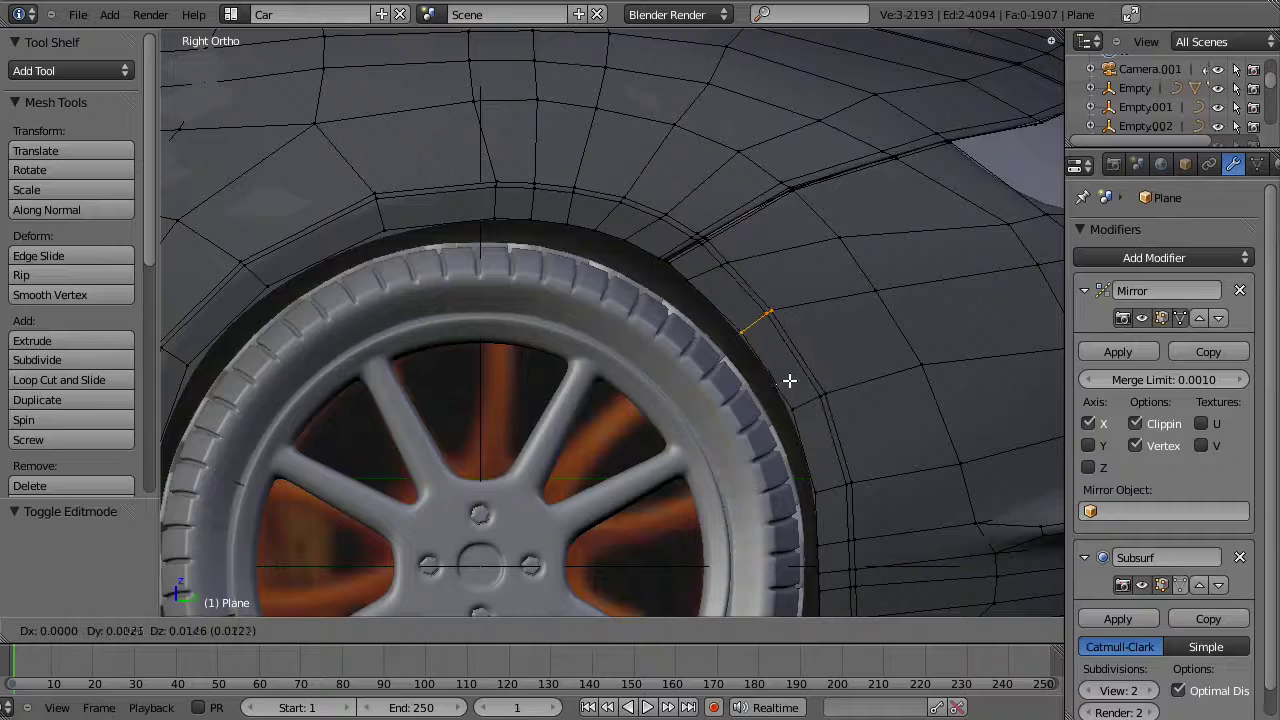
pyautogui.click(789, 380)
pyautogui.press('a')
# Step: Box-select the rim edge just below the bumper seam and move it about 0.023 rearward along Y and 0.012 down
pyautogui.press('z')
pyautogui.press('b')
pyautogui.moveTo(678, 261); pyautogui.dragTo(745, 316)
pyautogui.press('z')
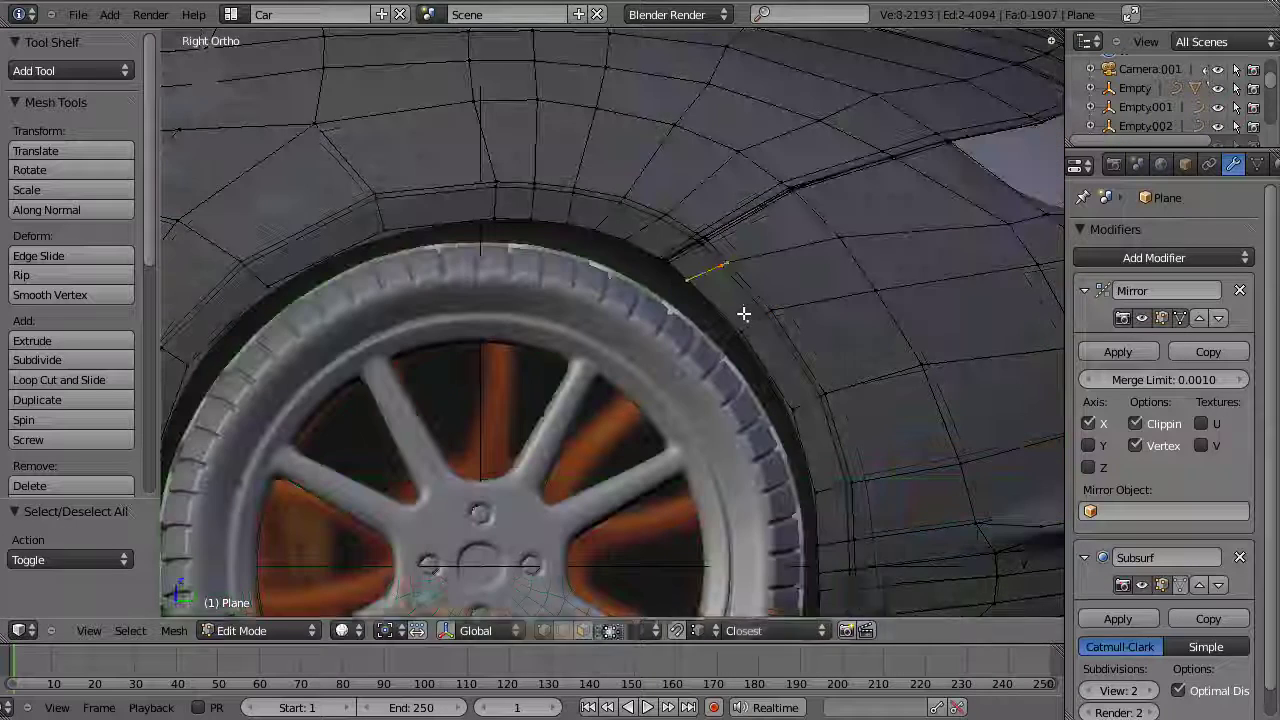
pyautogui.press('g')
pyautogui.click(757, 328)
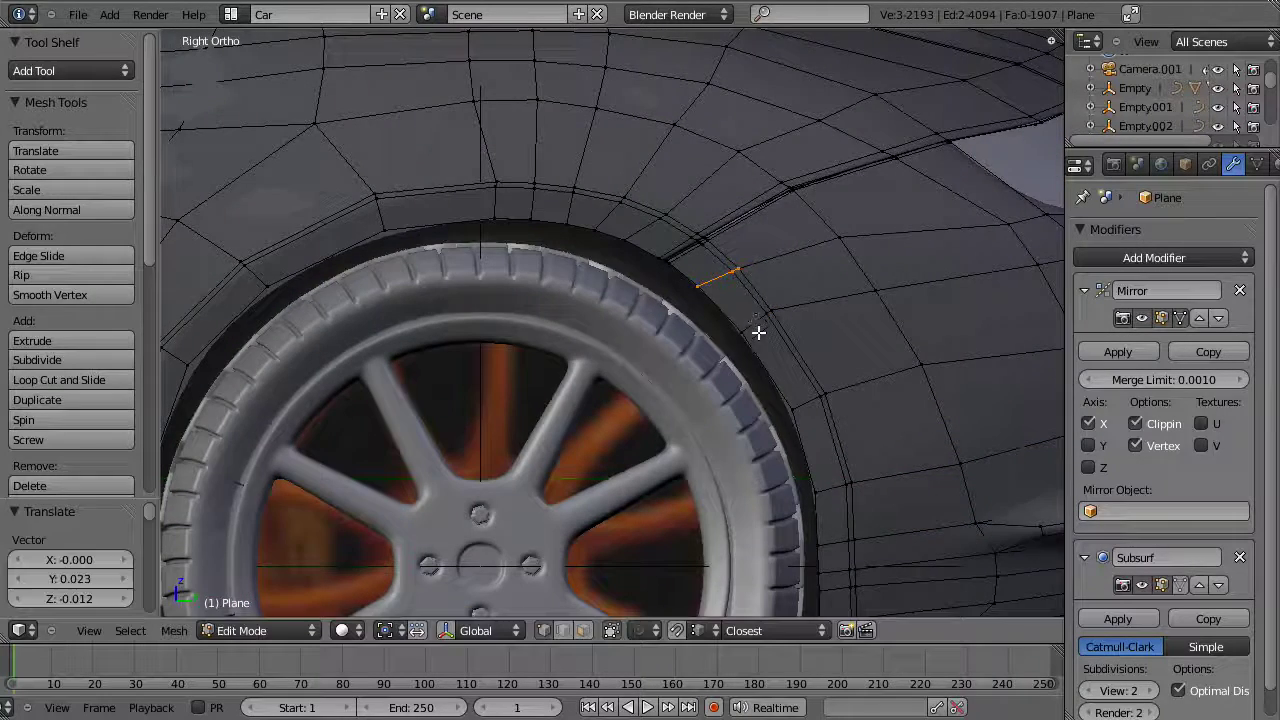
pyautogui.press('Tab')
pyautogui.scroll(-3, 770, 438)
pyautogui.keyDown('shift'); pyautogui.moveTo(688, 411); pyautogui.dragTo(808, 393, button='middle'); pyautogui.keyUp('shift')
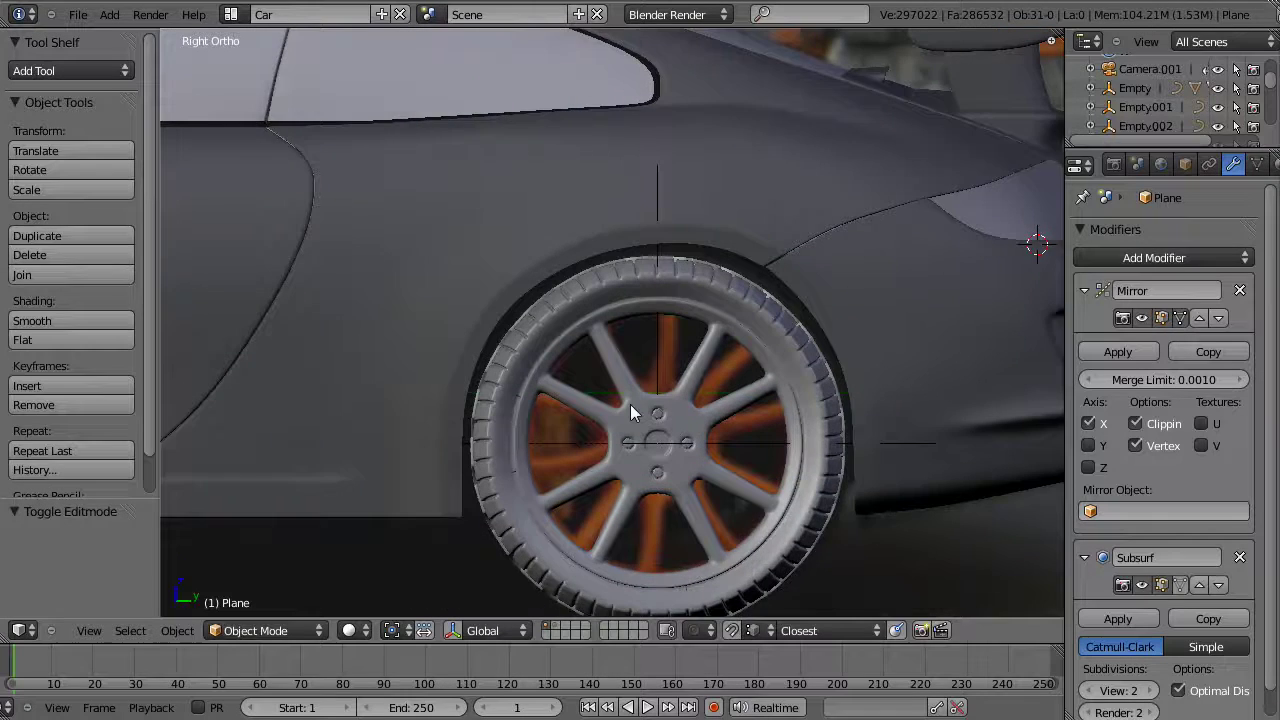
# Step: Box-select the rim faces at the arch's front lower end and move them slightly forward along Y
pyautogui.scroll(1, 617, 383)
pyautogui.press('Tab')
pyautogui.keyDown('shift'); pyautogui.moveTo(523, 388); pyautogui.dragTo(547, 366, button='middle'); pyautogui.keyUp('shift')
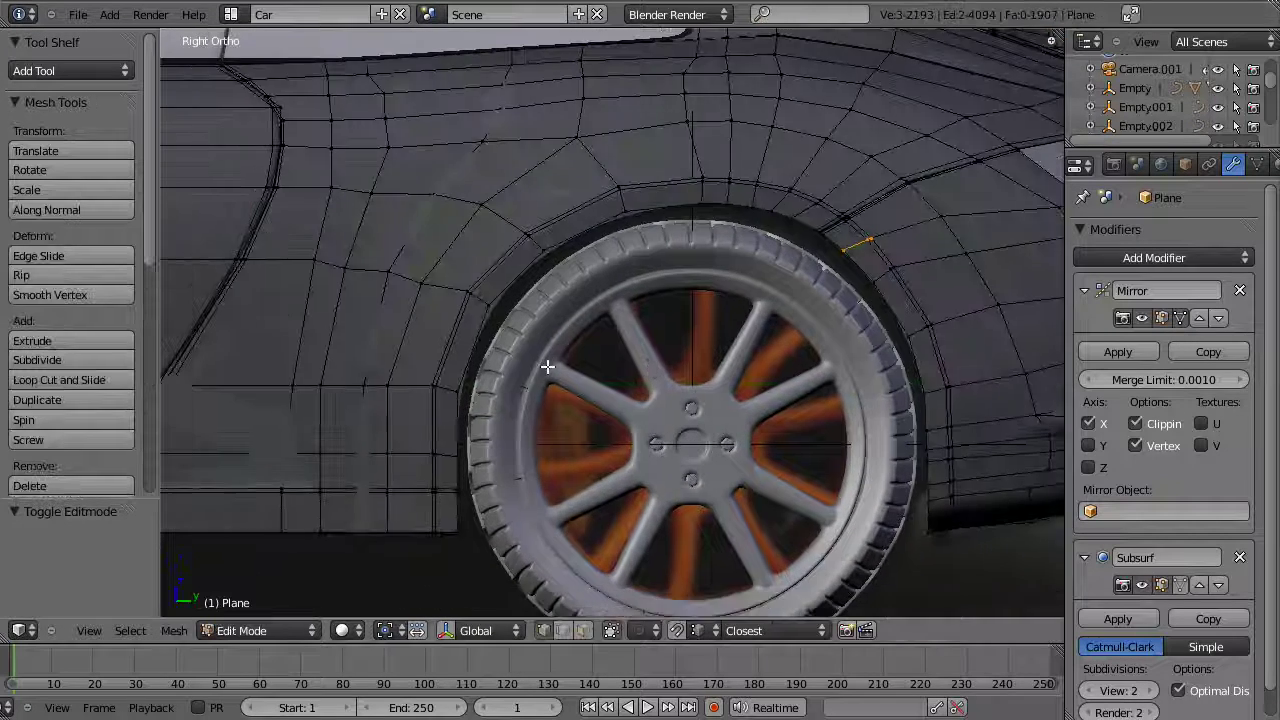
pyautogui.press('z')
pyautogui.press('b')
pyautogui.moveTo(409, 360); pyautogui.dragTo(511, 566)
pyautogui.press('z')
pyautogui.press('g')
pyautogui.press('y')
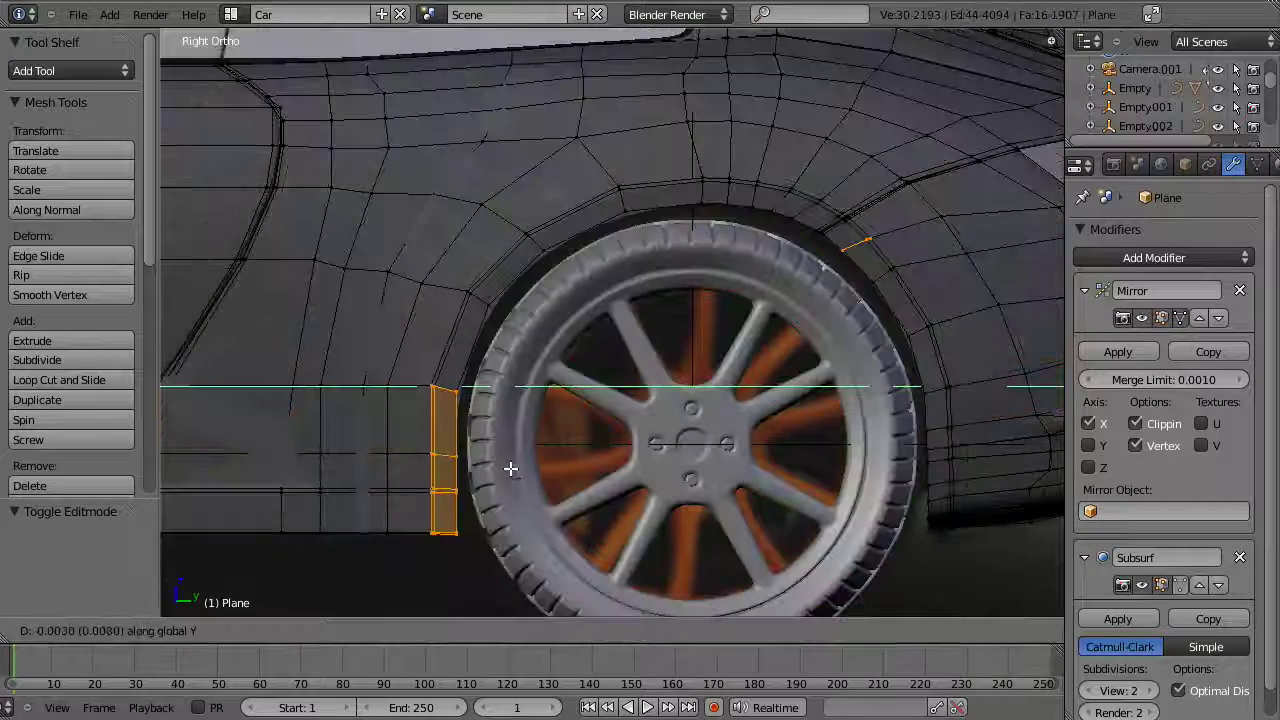
pyautogui.click(510, 468)
# Step: Remove the rim edge near the bumper seam from the selection, move the front lower rim faces further forward along Y, and deselect everything
pyautogui.press('z')
pyautogui.press('b')
pyautogui.moveTo(824, 220); pyautogui.dragTo(925, 318, button='middle')
pyautogui.press('z')
pyautogui.press('g')
pyautogui.press('y')
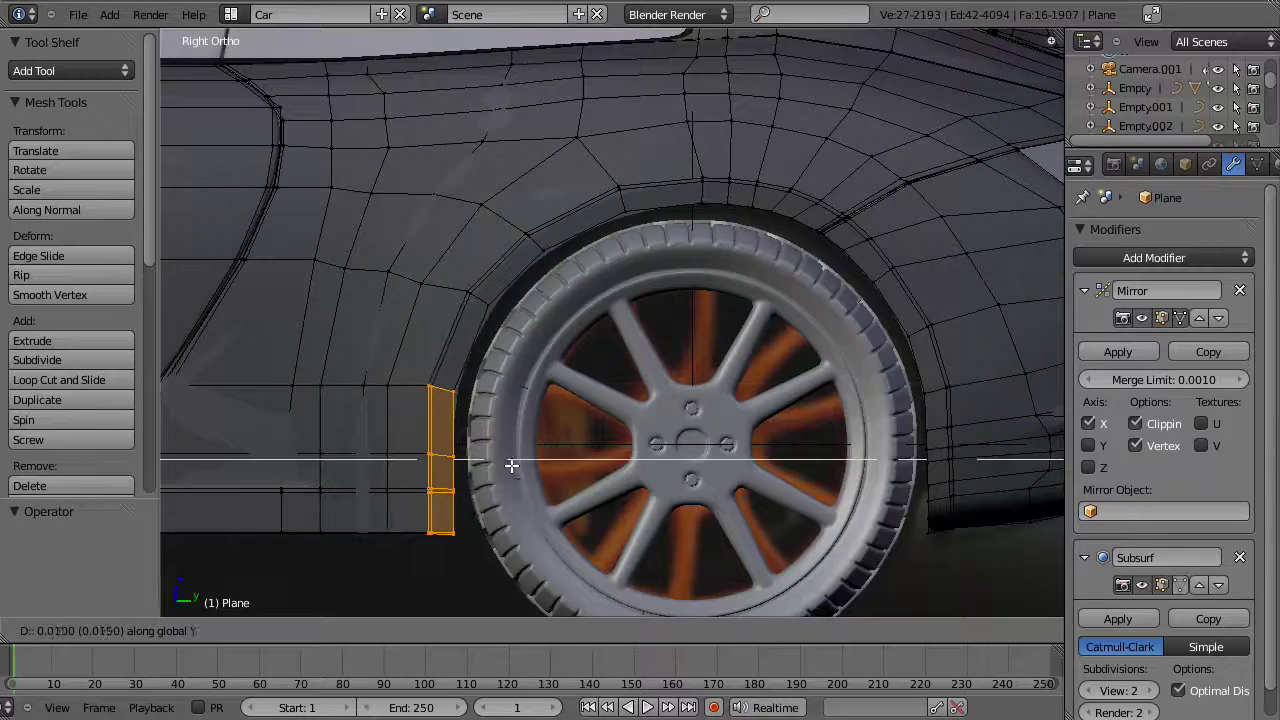
pyautogui.click(511, 465)
pyautogui.press('a')
# Step: Box-select the rim edge above the arch's front lower faces, move it about 0.013 up, and deselect everything
pyautogui.hotkey('alt', 'z')
pyautogui.press('b')
pyautogui.moveTo(457, 271); pyautogui.dragTo(507, 341)
pyautogui.hotkey('alt', 'z')
pyautogui.press('g')
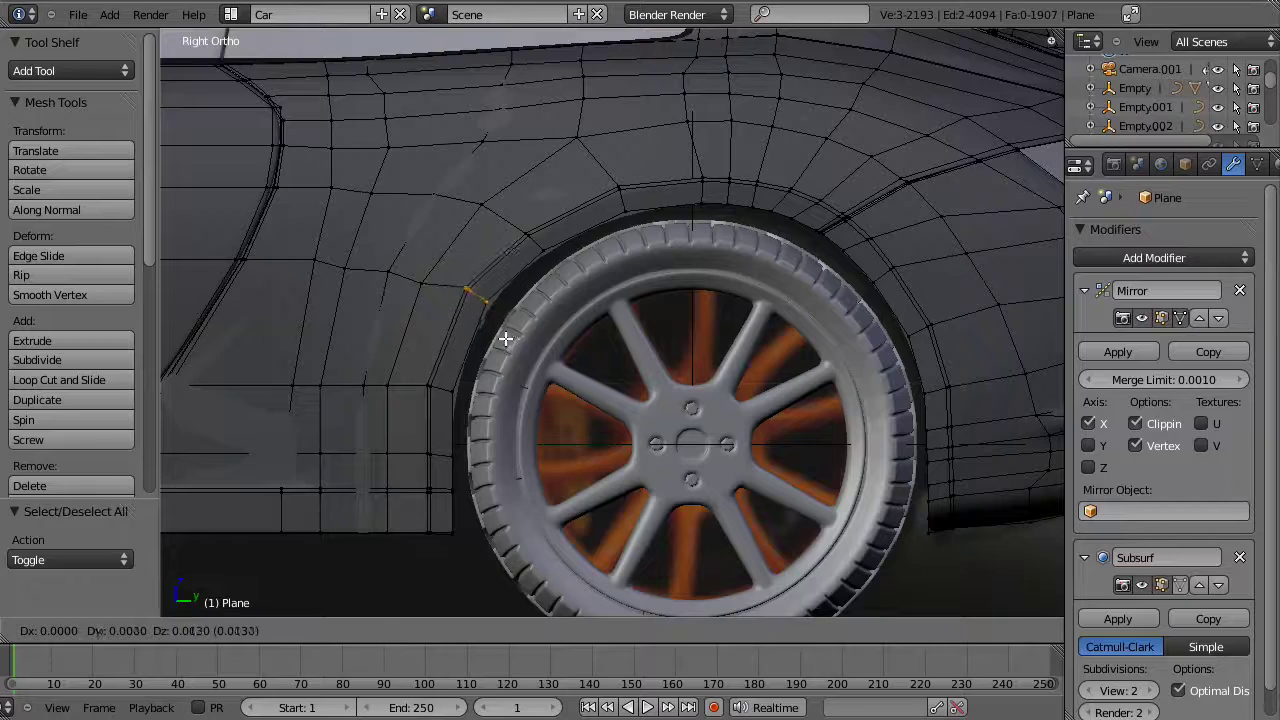
pyautogui.click(506, 339)
pyautogui.press('a')
# Step: Box-select the same front rim edge again, nudge it slightly rearward and down, and deselect everything
pyautogui.press('Tab')
pyautogui.scroll(-3, 638, 388)
pyautogui.keyDown('shift'); pyautogui.moveTo(641, 394); pyautogui.dragTo(614, 384, button='middle'); pyautogui.keyUp('shift')
pyautogui.scroll(4, 614, 384)
pyautogui.press('Tab')
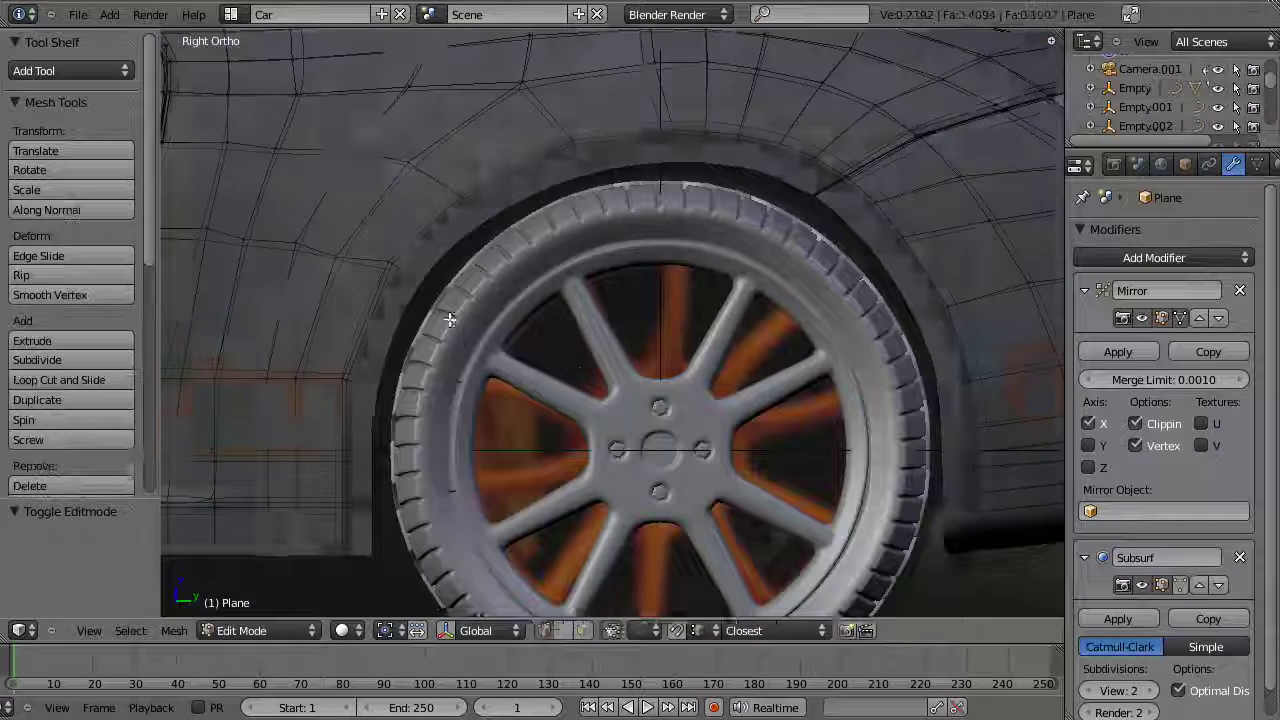
pyautogui.hotkey('alt', 'z')
pyautogui.press('a')
pyautogui.press('a')
pyautogui.press('b')
pyautogui.moveTo(380, 237); pyautogui.dragTo(486, 400)
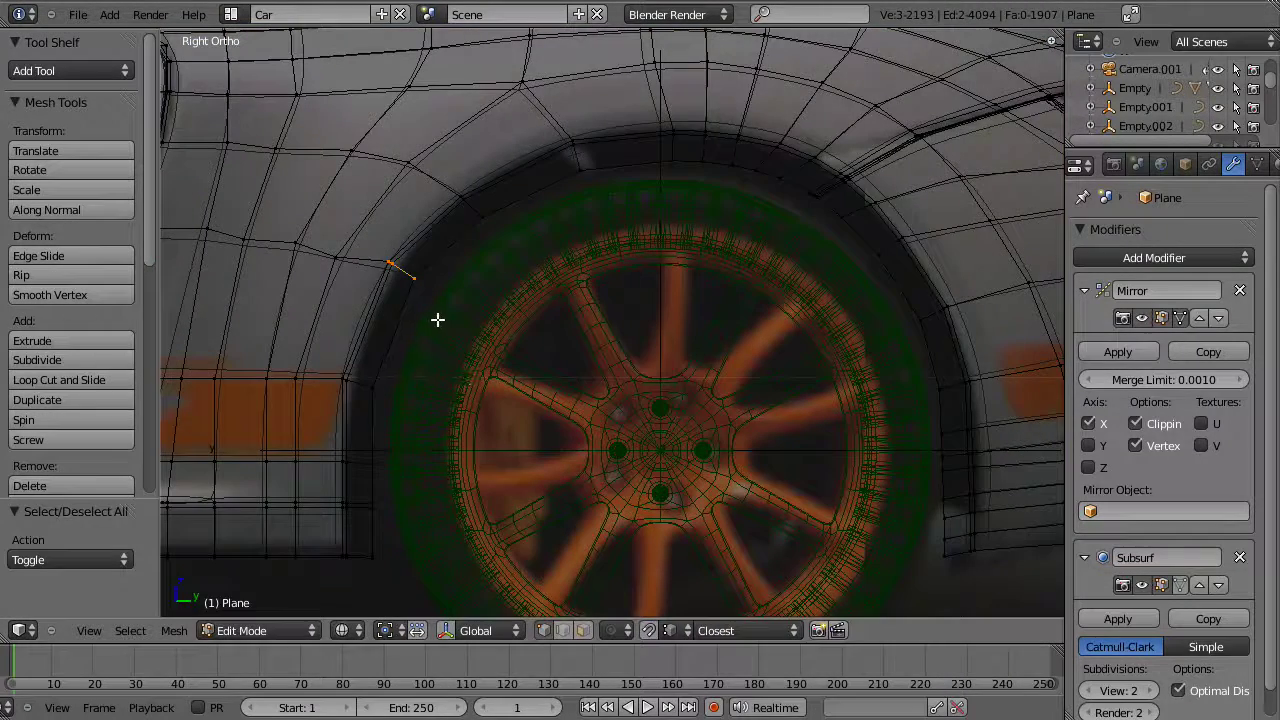
pyautogui.press('g')
pyautogui.click(443, 325)
pyautogui.press('a')
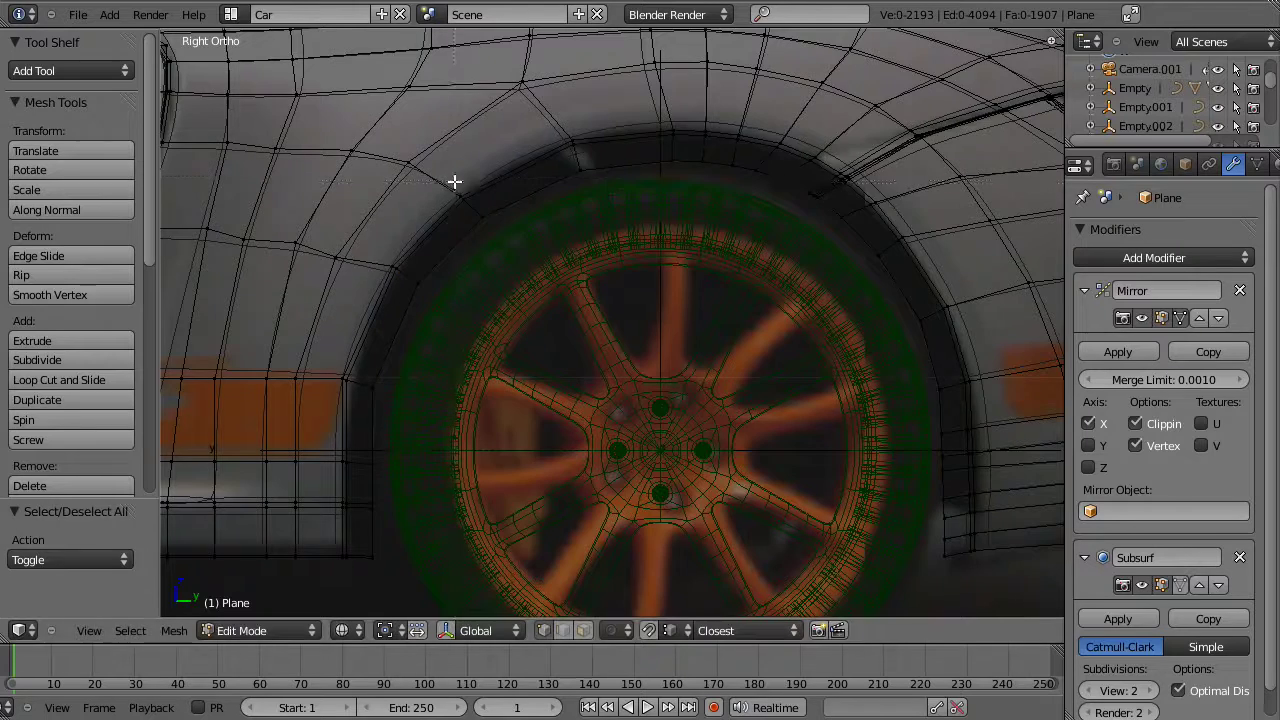
# Step: Nudge the next rim edge up on the arch's front side slightly and deselect everything
pyautogui.press('g')
pyautogui.click(498, 260)
pyautogui.press('z')
pyautogui.keyDown('shift'); pyautogui.moveTo(928, 463); pyautogui.dragTo(847, 430, button='middle'); pyautogui.keyUp('shift')
pyautogui.press('z')
pyautogui.press('a')
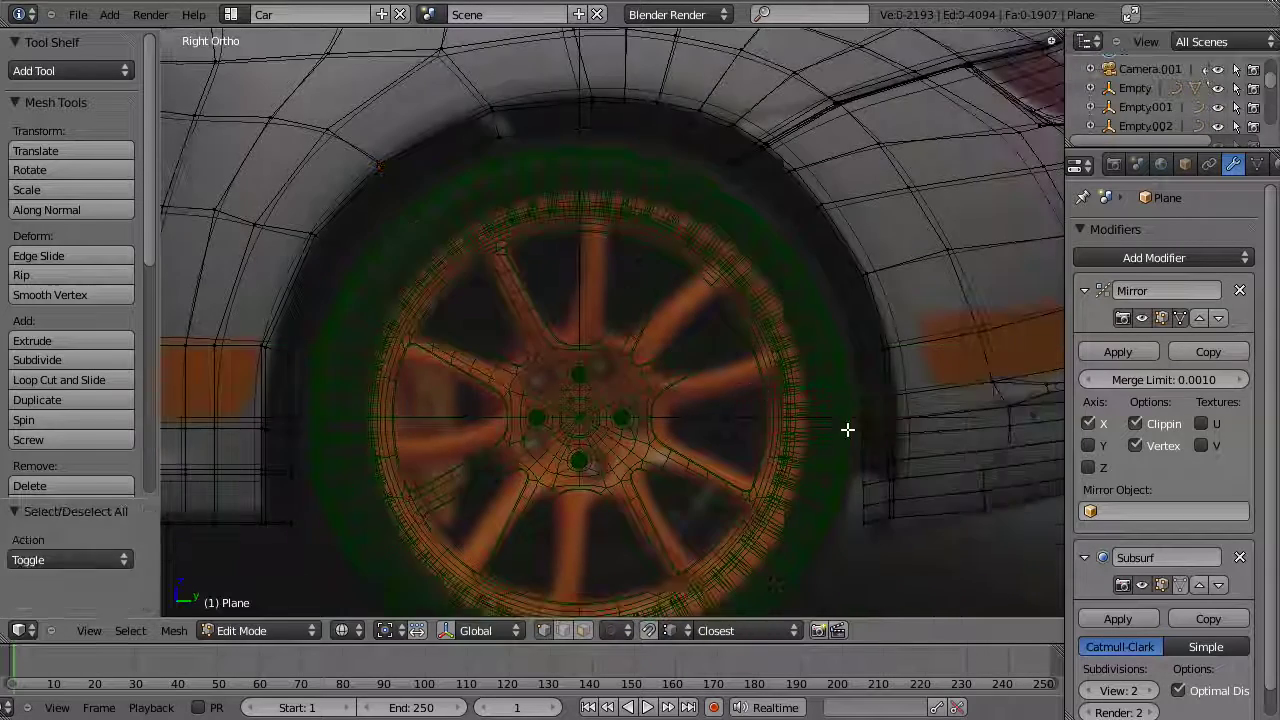
# Step: Box-select the inner rim vertices on the arch's lower rear side, scale them along Y to line them up, and deselect everything
pyautogui.moveTo(843, 374); pyautogui.dragTo(878, 528)
pyautogui.press('s')
pyautogui.press('y')
pyautogui.click(900, 546)
pyautogui.press('a')
# Step: Select only the inner vertices at the rim's rear lower end and raise them about 0.013 along Z
pyautogui.press('b')
pyautogui.moveTo(843, 458); pyautogui.dragTo(900, 566)
pyautogui.press('z')
pyautogui.press('z')
pyautogui.press('b')
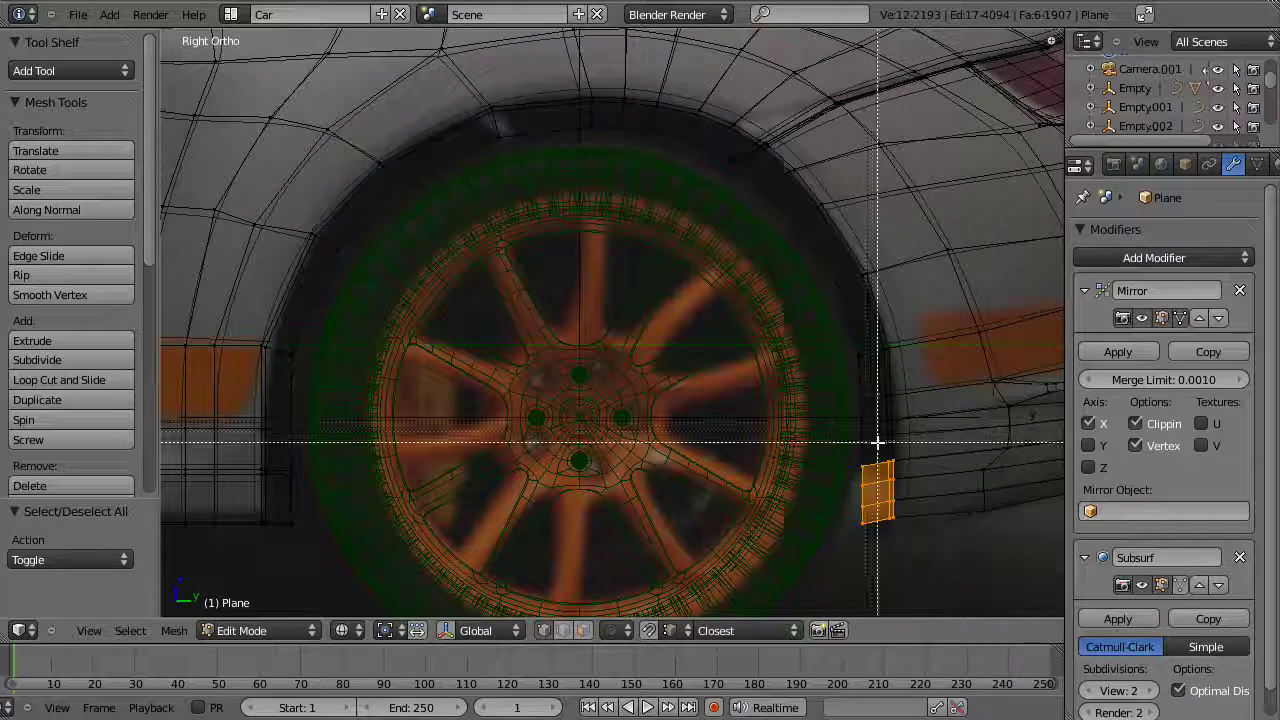
pyautogui.moveTo(878, 442); pyautogui.dragTo(908, 568, button='middle')
pyautogui.press('z')
pyautogui.press('g')
pyautogui.press('z')
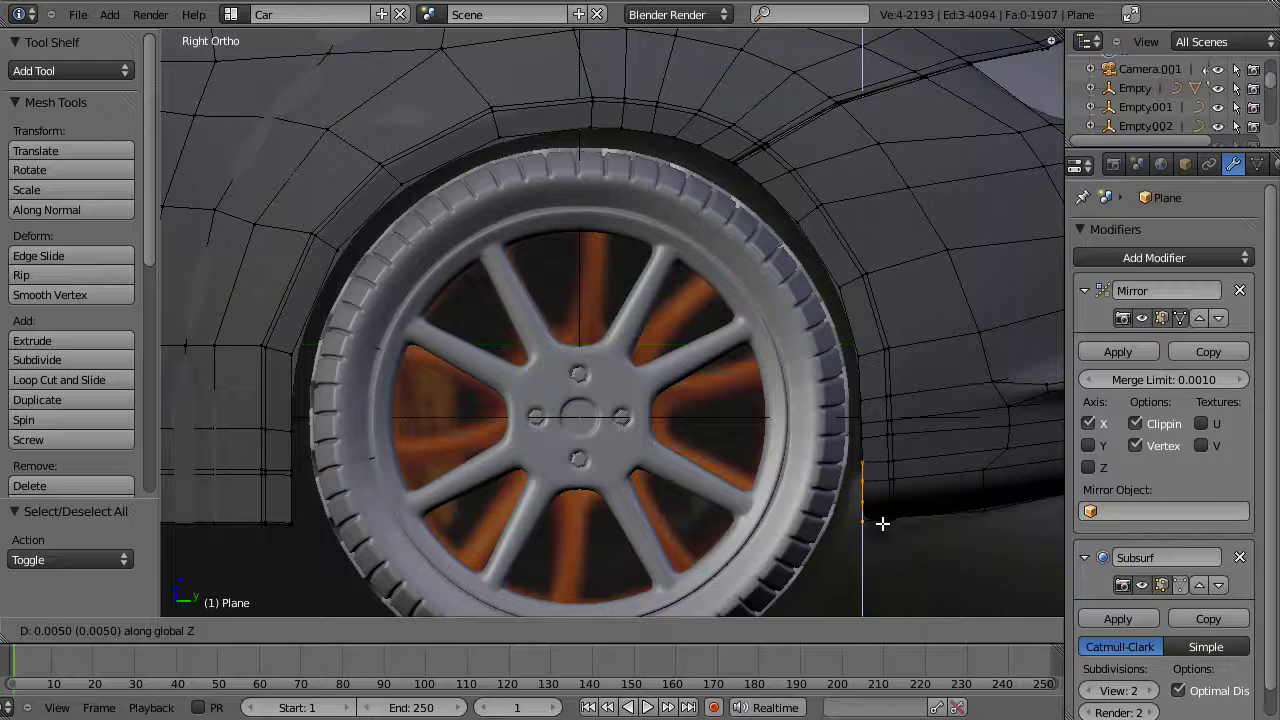
pyautogui.click(882, 519)
# Step: Raise the same rear lower rim vertices about another 0.001 along Z and deselect everything
pyautogui.press('g')
pyautogui.press('z')
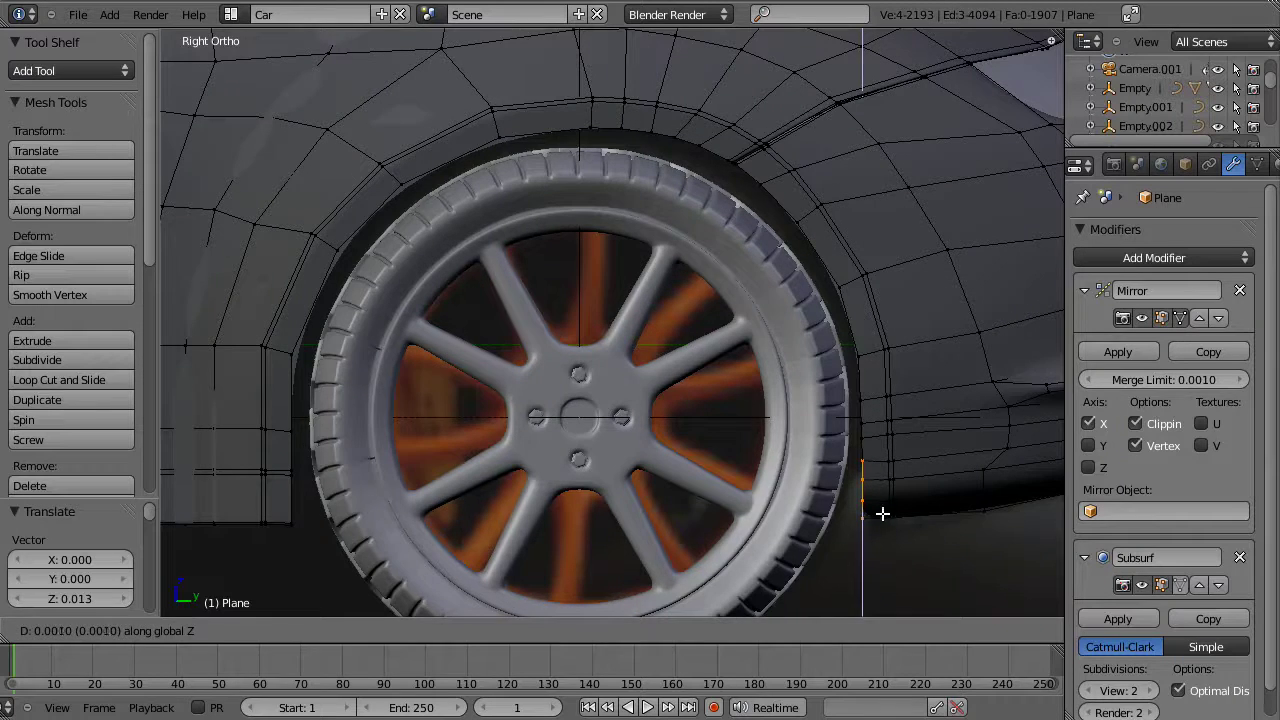
pyautogui.click(882, 514)
pyautogui.scroll(-3, 910, 516)
pyautogui.press('z')
pyautogui.keyDown('shift'); pyautogui.moveTo(904, 526); pyautogui.dragTo(797, 506, button='middle'); pyautogui.keyUp('shift')
pyautogui.press('z')
pyautogui.press('a')
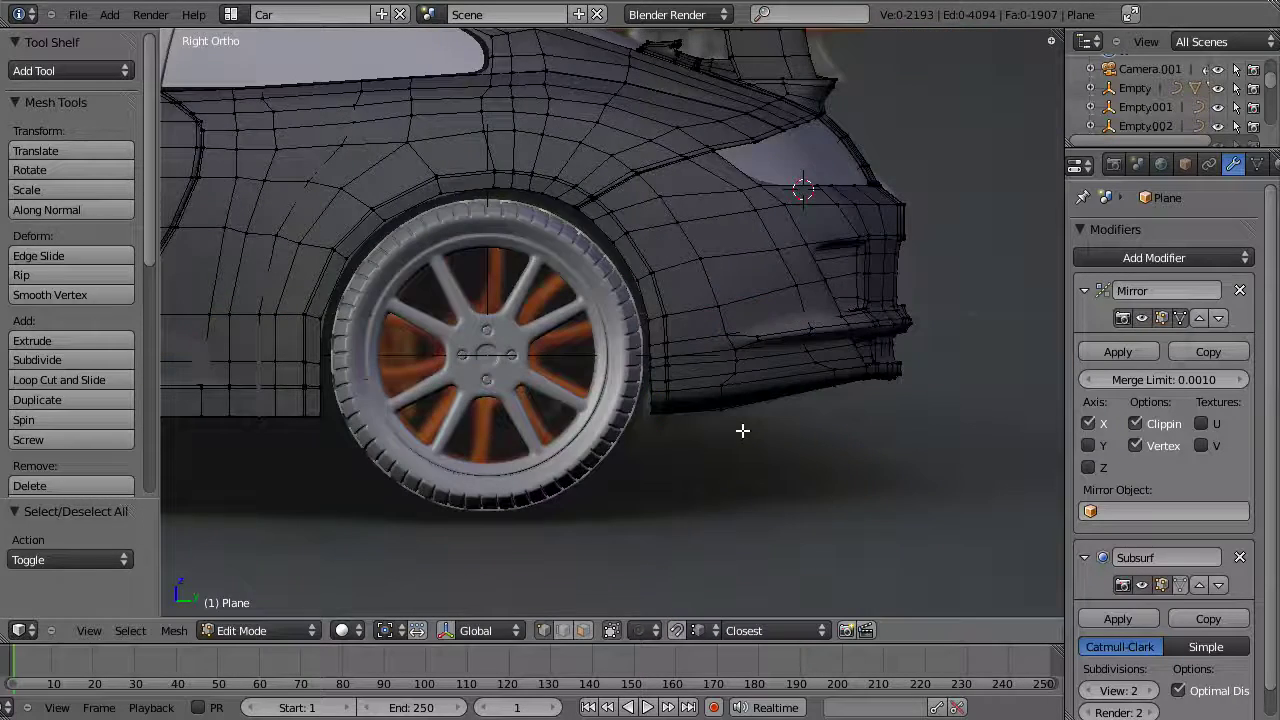
# Step: Select the wheel arch's inner rim edge loops on both sides of the bumper seam
pyautogui.scroll(2, 742, 430)
pyautogui.press('Tab')
pyautogui.scroll(-5, 748, 434)
pyautogui.moveTo(562, 341); pyautogui.dragTo(712, 308, button='middle')
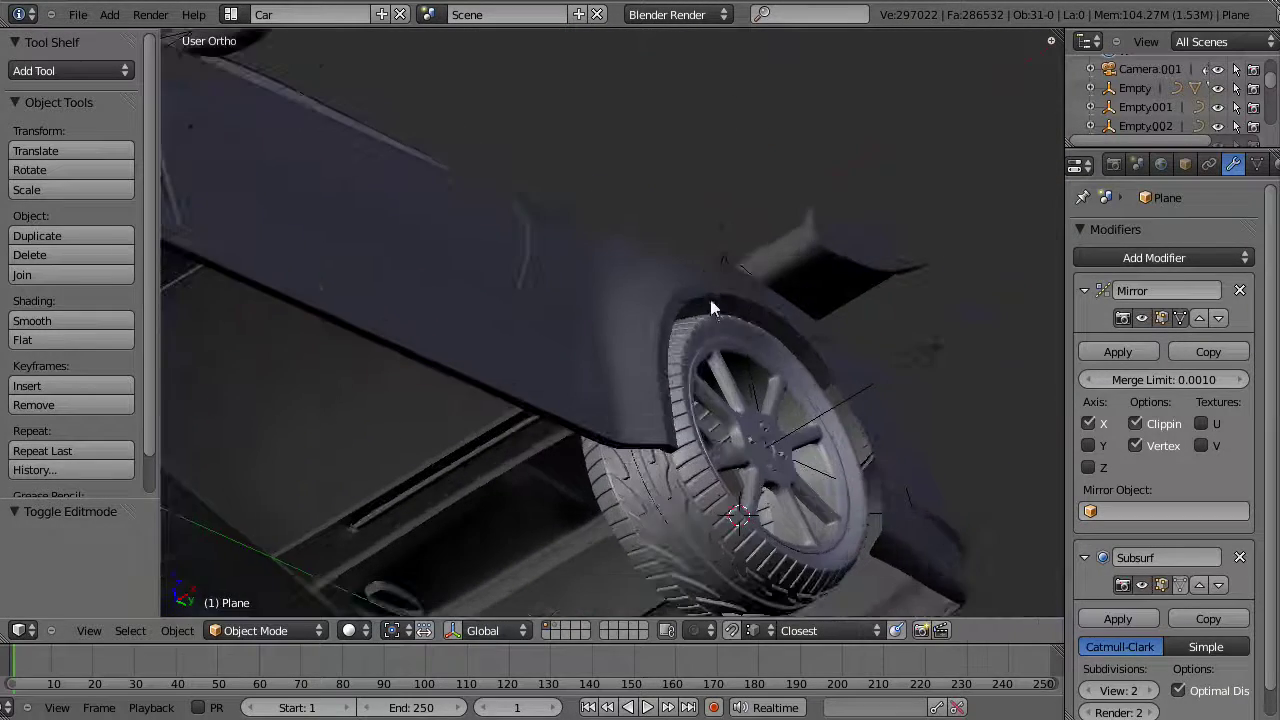
pyautogui.press('Tab')
pyautogui.moveTo(877, 394); pyautogui.dragTo(749, 340, button='middle')
pyautogui.keyDown('alt'); pyautogui.rightClick(736, 331); pyautogui.keyUp('alt')
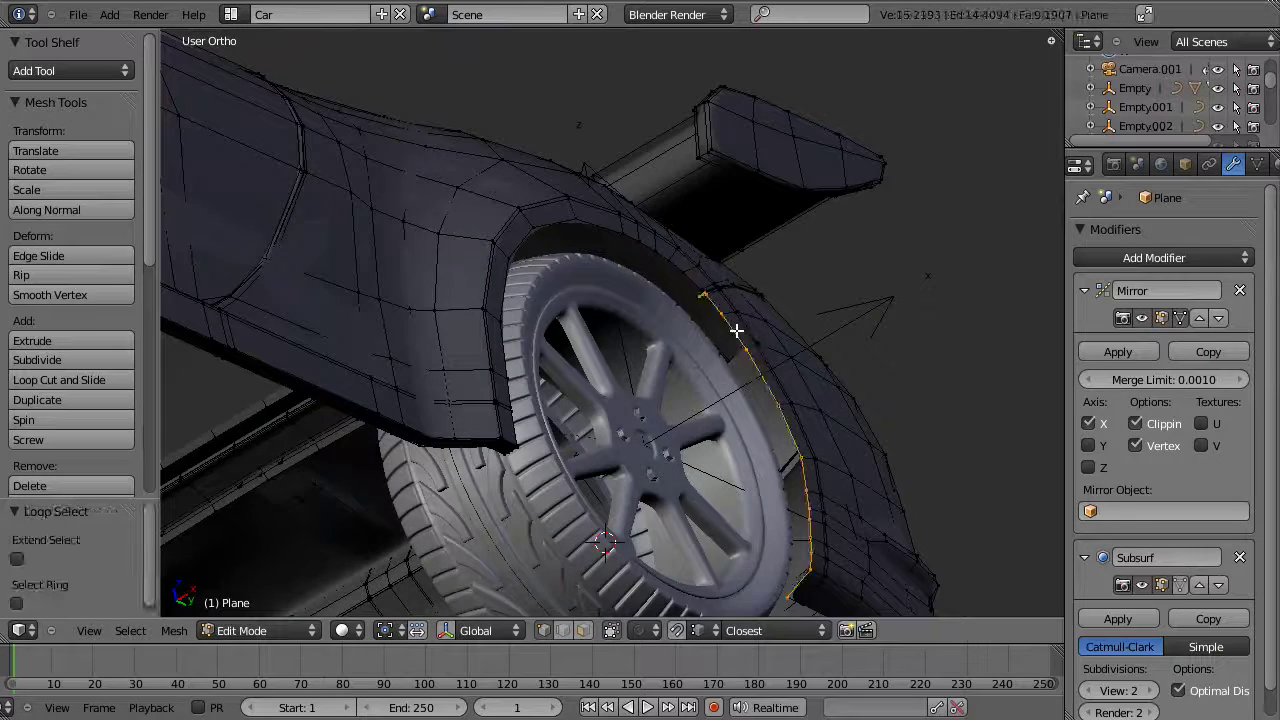
pyautogui.press('z')
pyautogui.keyDown('alt'); pyautogui.keyDown('shift'); pyautogui.rightClick(694, 285); pyautogui.keyUp('shift'); pyautogui.keyUp('alt')
pyautogui.press('z')
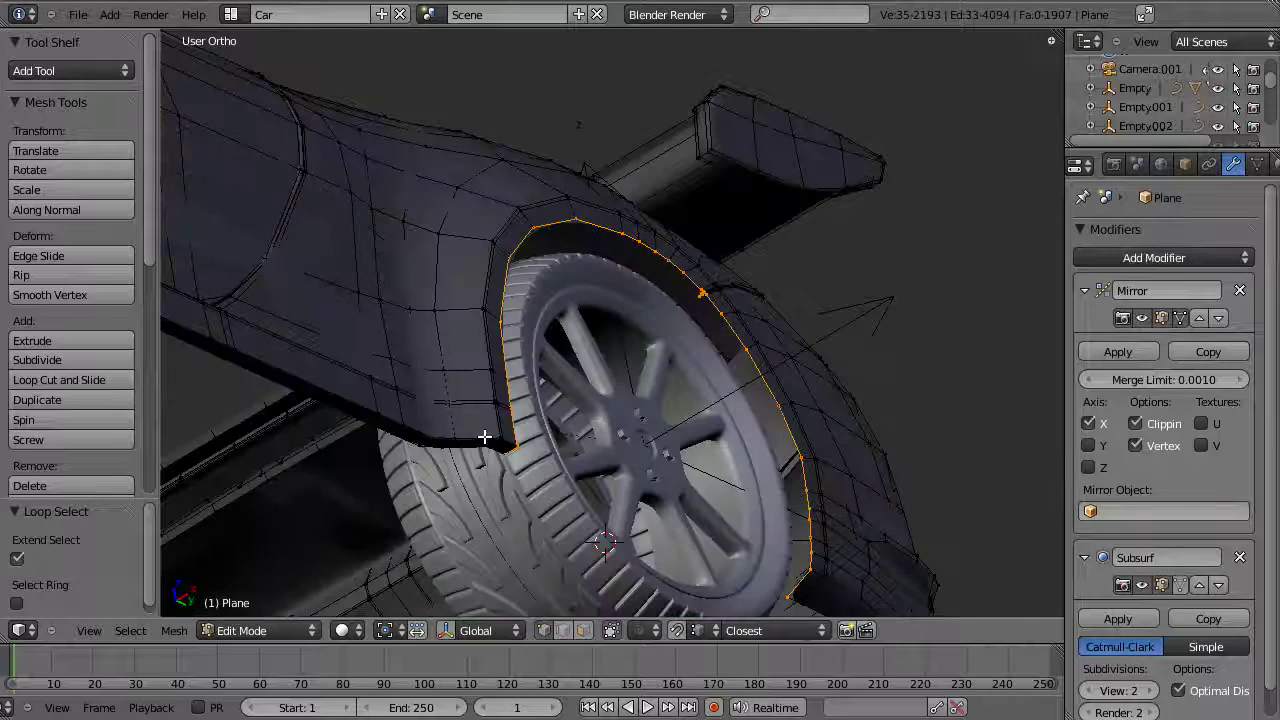
# Step: Remove the extra vertices under the arch's front and rear lower ends from the rim loop selection
pyautogui.scroll(8, 522, 473)
pyautogui.press('z')
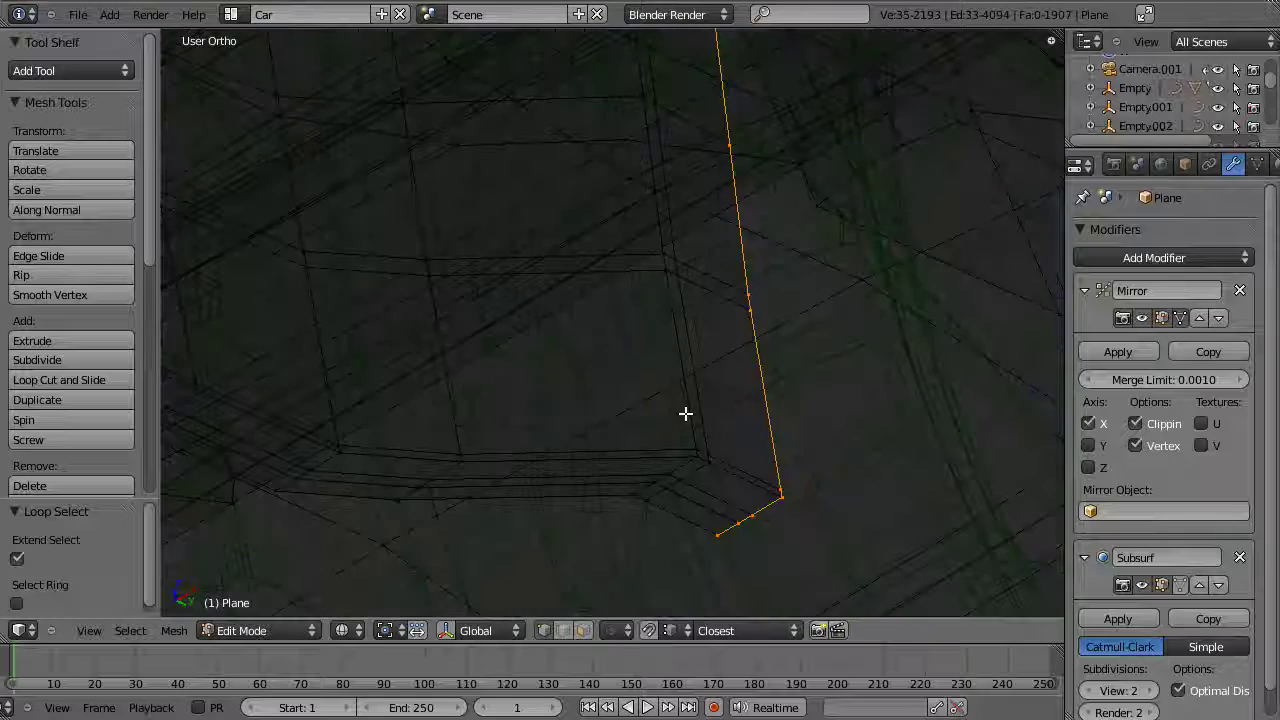
pyautogui.keyDown('shift'); pyautogui.moveTo(685, 413); pyautogui.dragTo(608, 360, button='middle'); pyautogui.keyUp('shift')
pyautogui.press('b')
pyautogui.moveTo(608, 360); pyautogui.dragTo(695, 456)
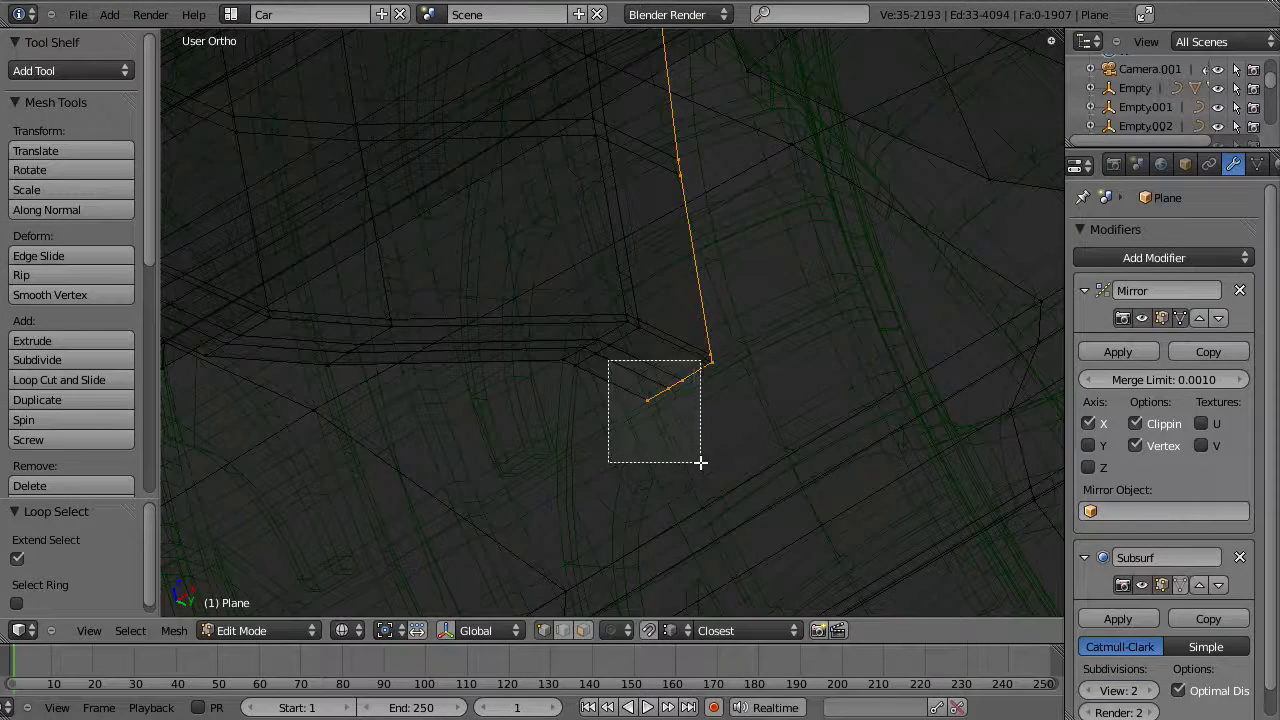
pyautogui.moveTo(700, 462); pyautogui.dragTo(700, 462, button='middle')
pyautogui.scroll(-8, 697, 455)
pyautogui.keyDown('shift'); pyautogui.moveTo(929, 513); pyautogui.dragTo(660, 360, button='middle'); pyautogui.keyUp('shift')
pyautogui.scroll(4, 715, 366)
pyautogui.scroll(-2, 660, 356)
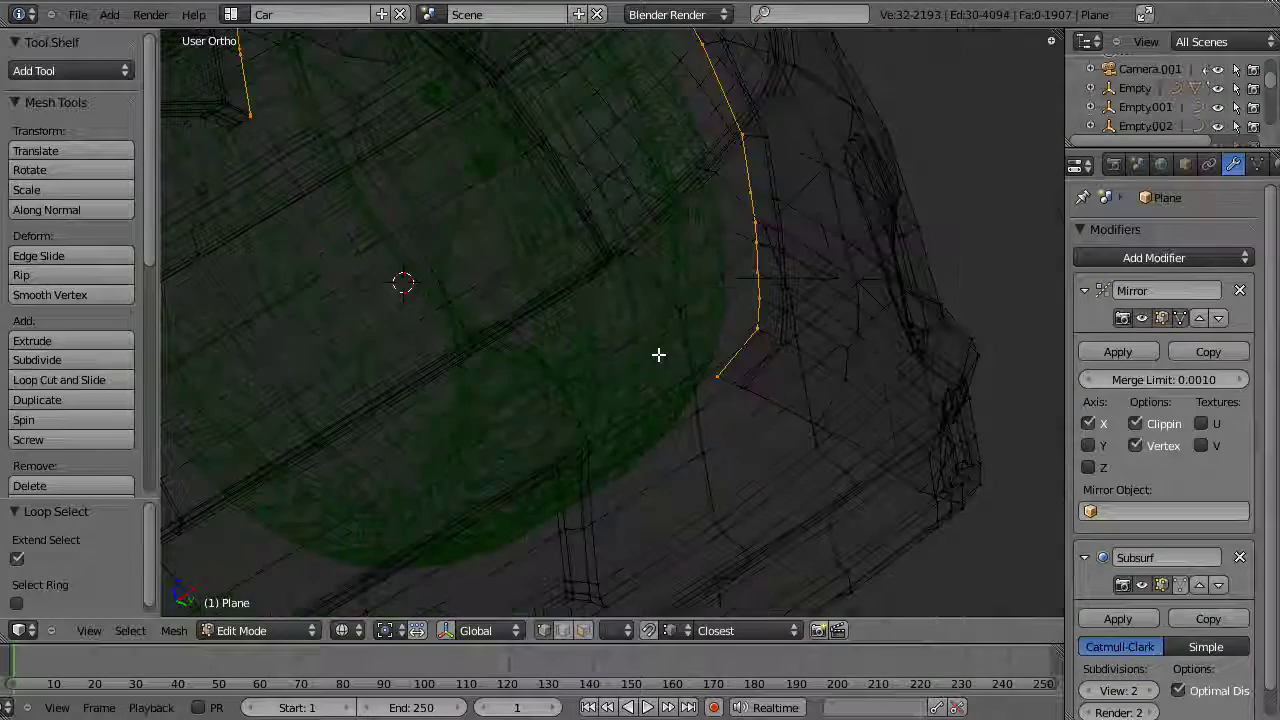
pyautogui.press('z')
pyautogui.scroll(-4, 658, 354)
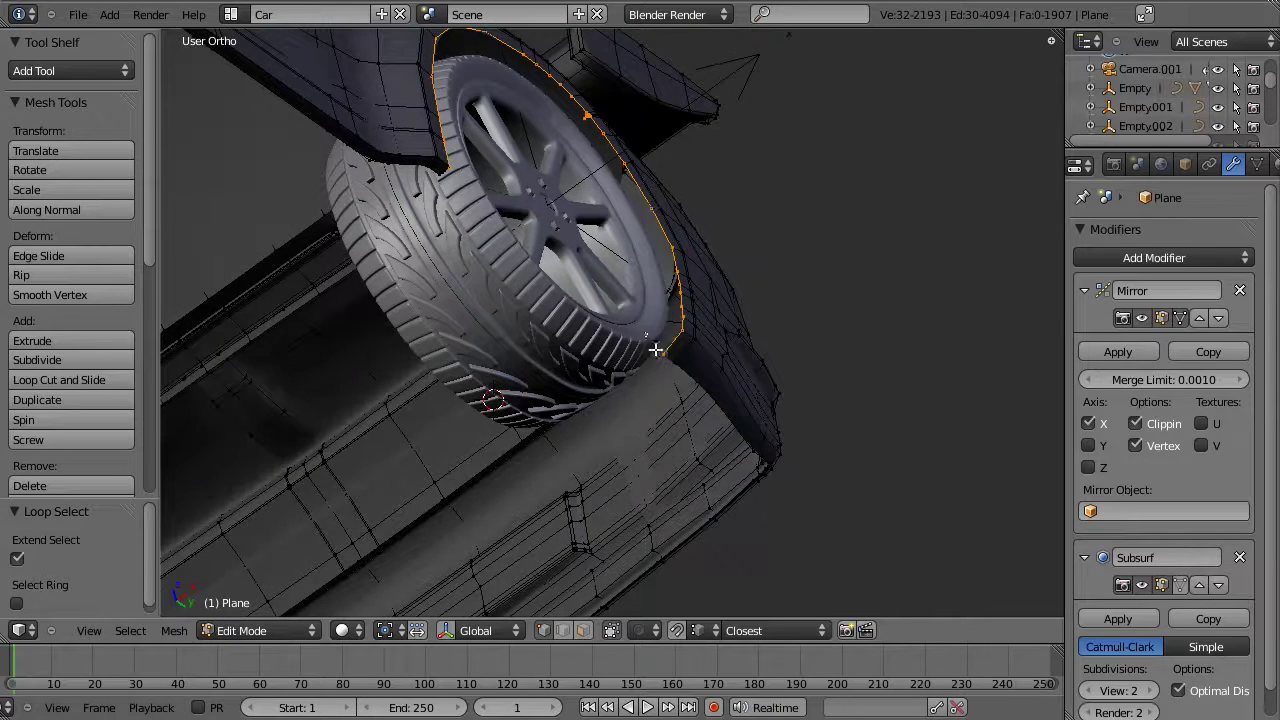
pyautogui.moveTo(647, 255); pyautogui.dragTo(677, 434, button='middle')
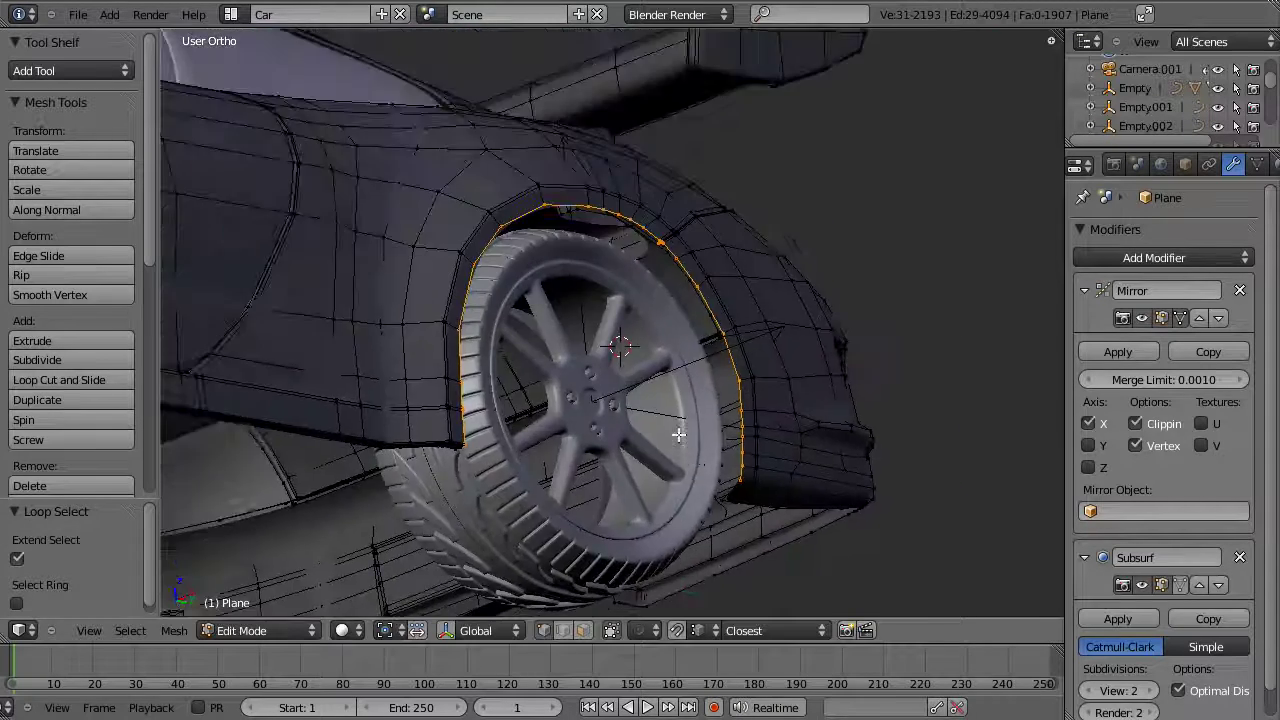
# Step: Remove the vertices running into the bumper seam from the rim loop selection
pyautogui.scroll(5, 620, 366)
pyautogui.scroll(3, 649, 437)
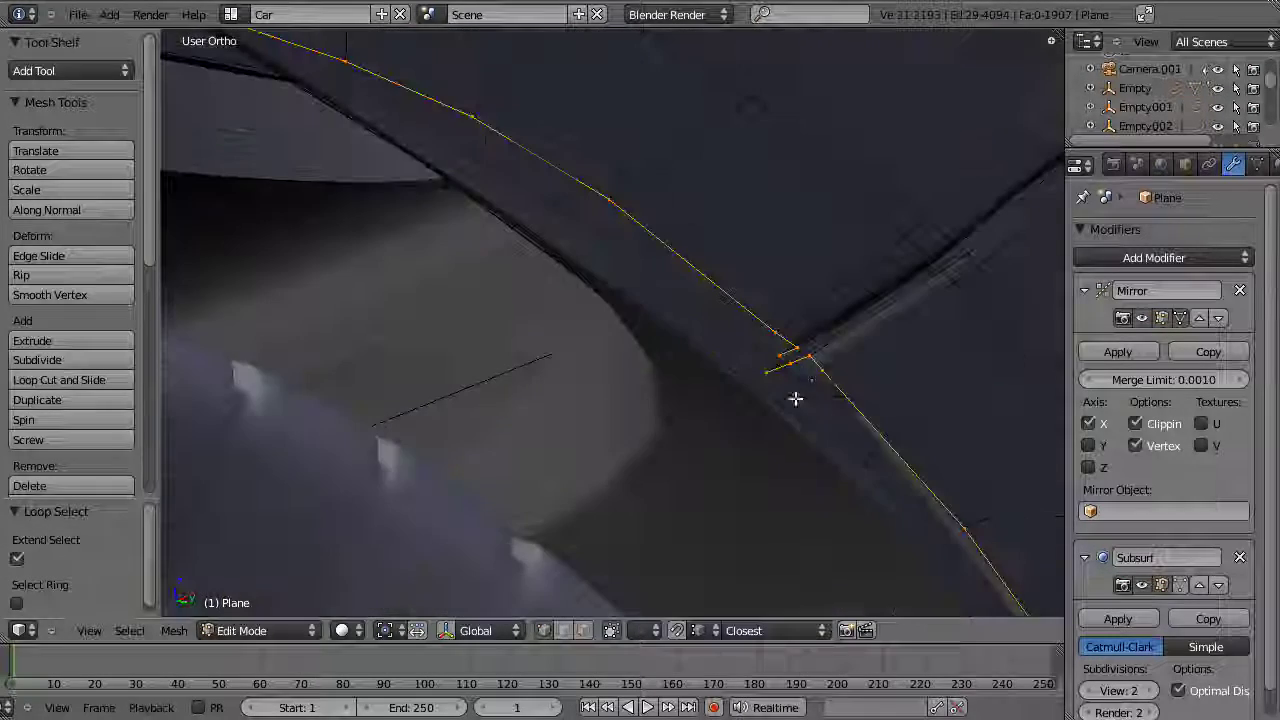
pyautogui.press('z')
pyautogui.press('b')
pyautogui.moveTo(749, 343); pyautogui.dragTo(786, 397, button='middle')
pyautogui.press('b')
pyautogui.moveTo(751, 343); pyautogui.dragTo(808, 429)
pyautogui.press('z')
pyautogui.scroll(-6, 800, 440)
# Step: Extrude the selected arch rim edges inward along the X axis
pyautogui.moveTo(615, 410); pyautogui.dragTo(741, 399, button='middle')
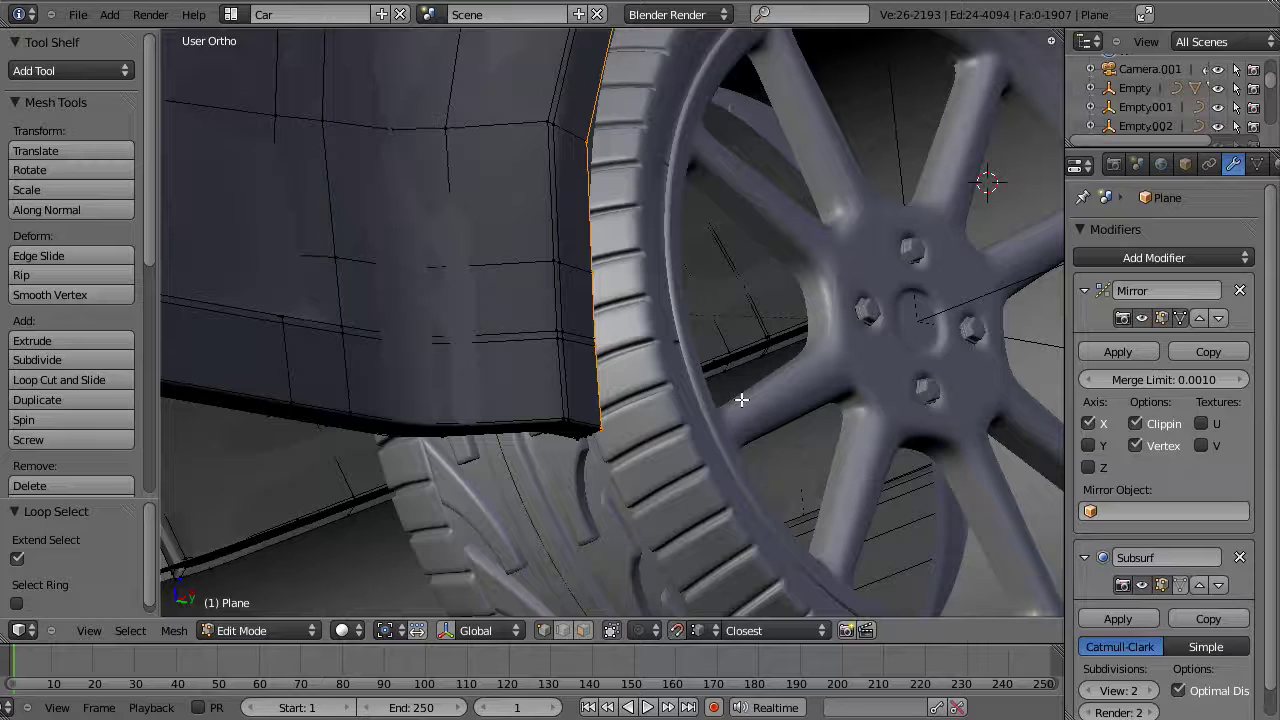
pyautogui.scroll(2, 733, 427)
pyautogui.moveTo(569, 437); pyautogui.dragTo(714, 469, button='middle')
pyautogui.press('z')
pyautogui.scroll(2, 714, 469)
pyautogui.press('e')
pyautogui.press('g')
pyautogui.press('x')
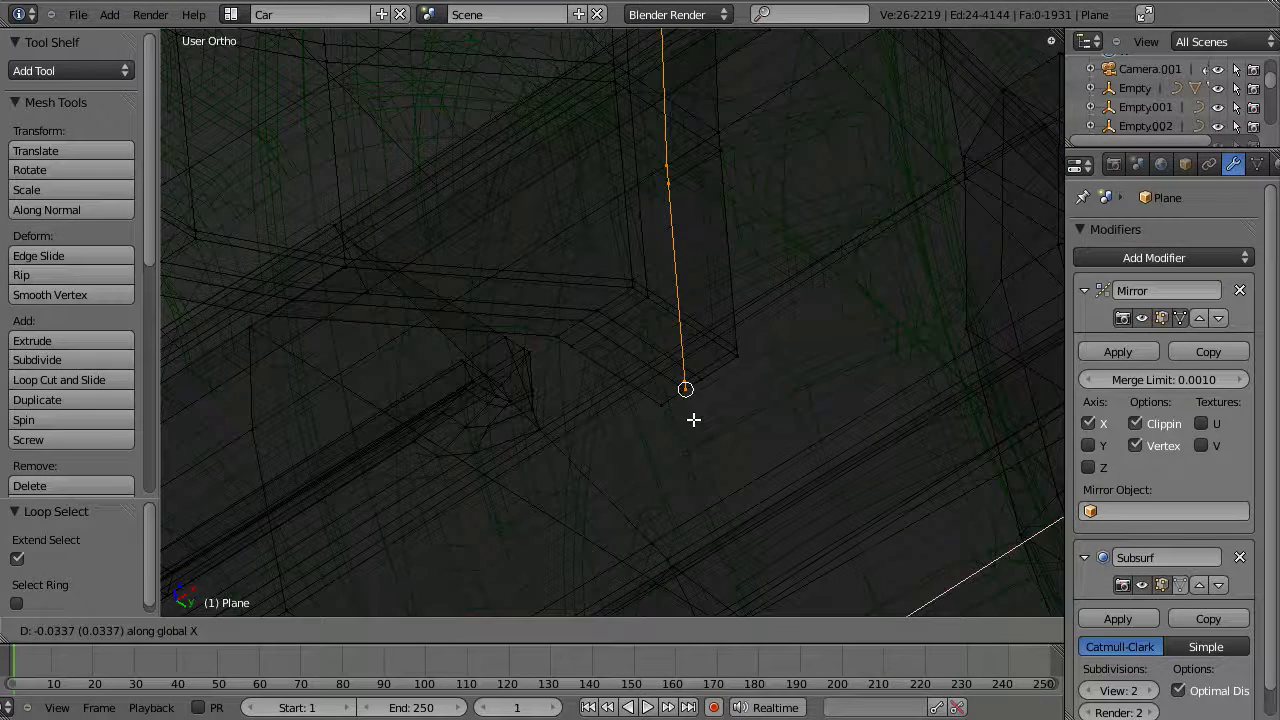
pyautogui.click(703, 380)
# Step: Extrude the rim edges inward along X twice more, ending at the innermost vertex of the arch's front lower corner
pyautogui.press('e')
pyautogui.press('x')
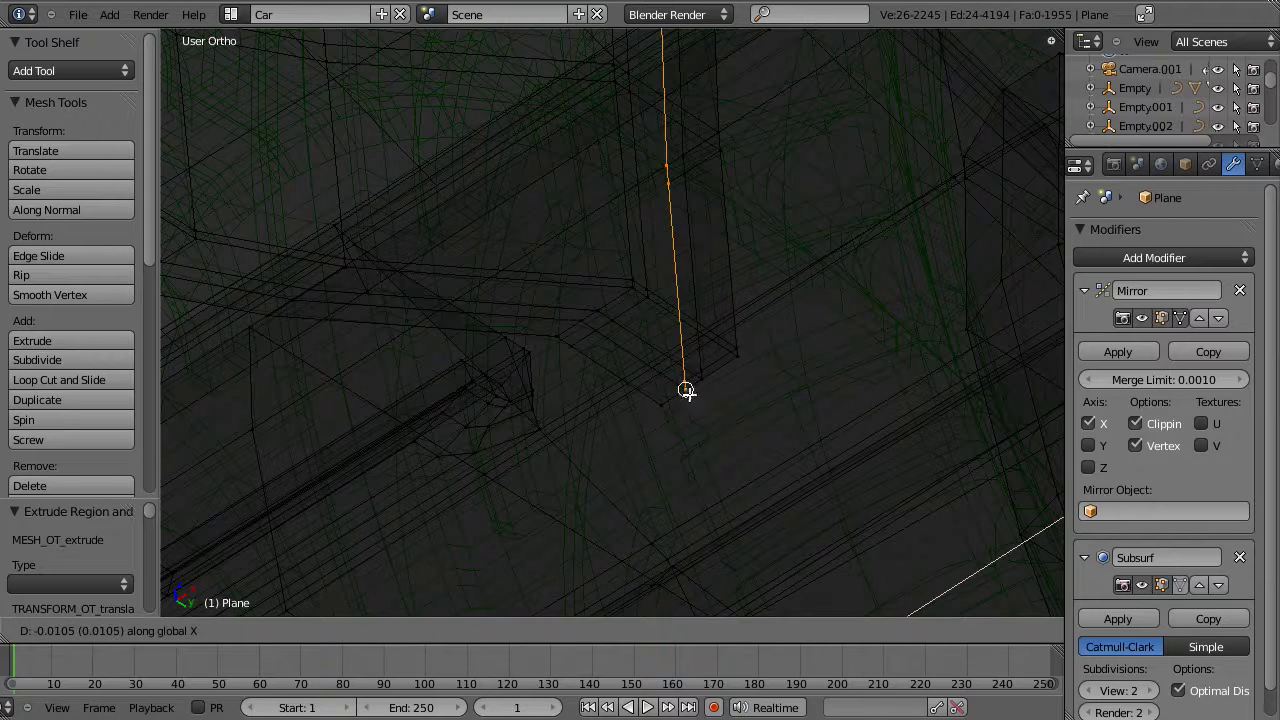
pyautogui.rightClick(687, 392)
pyautogui.press('g')
pyautogui.press('x')
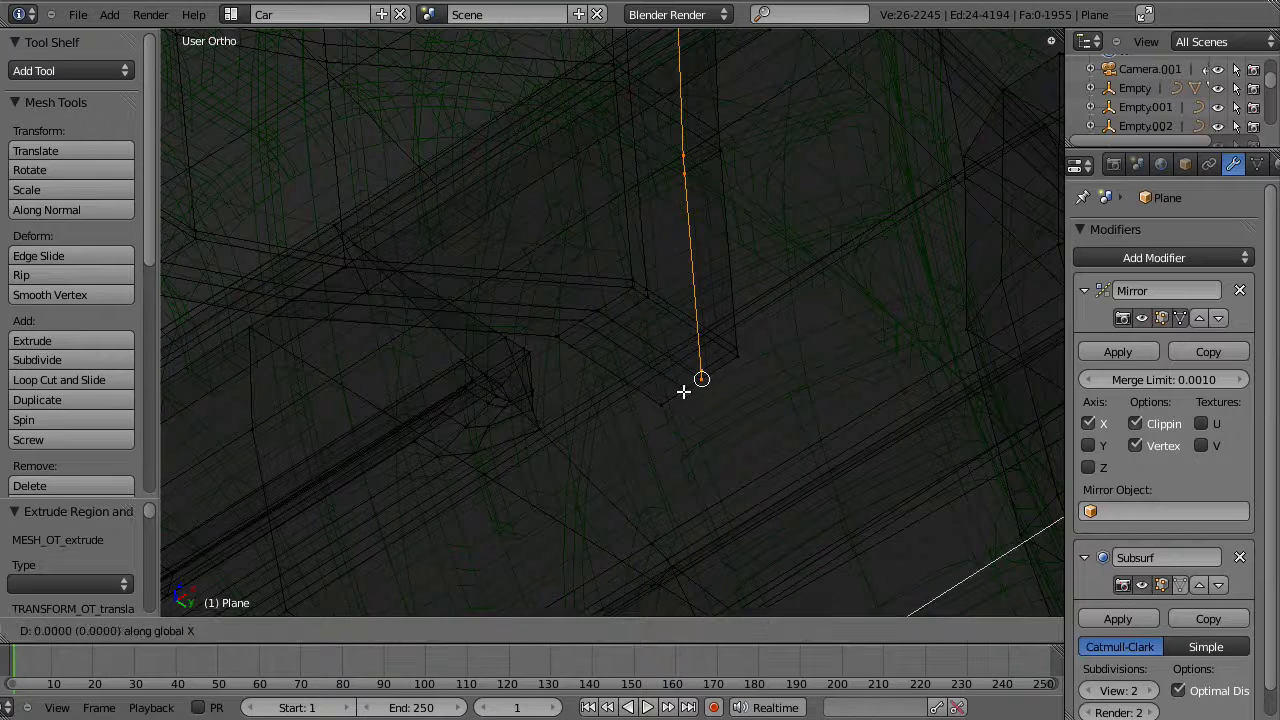
pyautogui.click(675, 404)
pyautogui.press('e')
pyautogui.press('x')
pyautogui.click(657, 409)
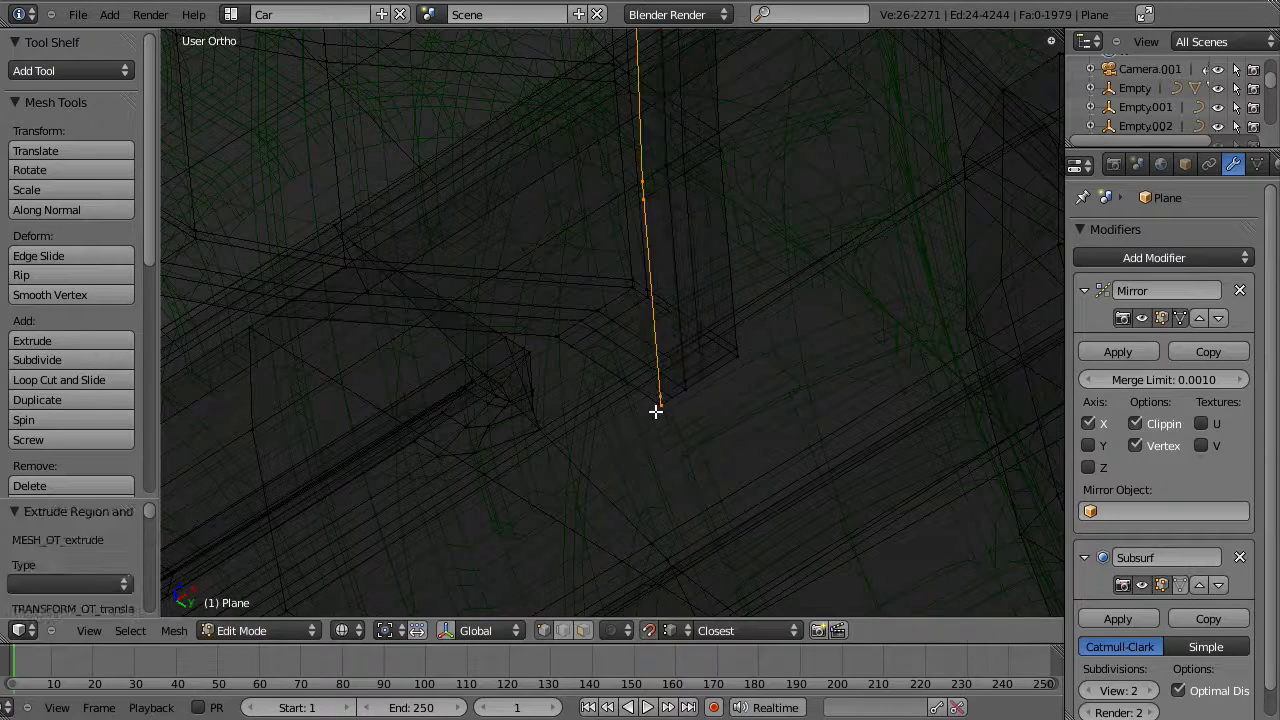
# Step: Clear the selection and select the edge loop running along the bumper seam from the arch rim
pyautogui.scroll(-10, 655, 411)
pyautogui.moveTo(655, 411); pyautogui.dragTo(695, 401, button='middle')
pyautogui.press('z')
pyautogui.scroll(4, 694, 400)
pyautogui.scroll(5, 786, 363)
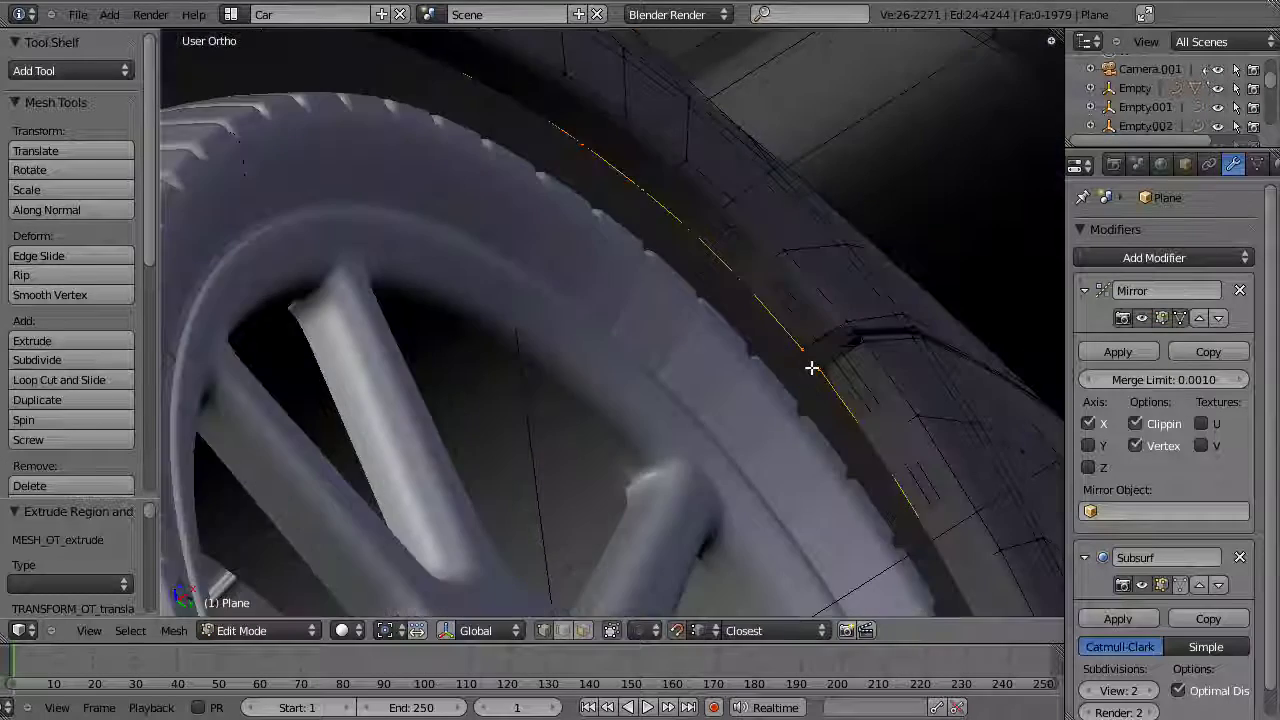
pyautogui.press('z')
pyautogui.scroll(-1, 800, 337)
pyautogui.press('a')
pyautogui.keyDown('alt'); pyautogui.rightClick(795, 335); pyautogui.keyUp('alt')
pyautogui.press('z')
# Step: Examine the selected seam loop and the gap where the bumper seam meets the extruded arch rim
pyautogui.scroll(-8, 826, 434)
pyautogui.moveTo(826, 434); pyautogui.dragTo(720, 422, button='middle')
pyautogui.press('z')
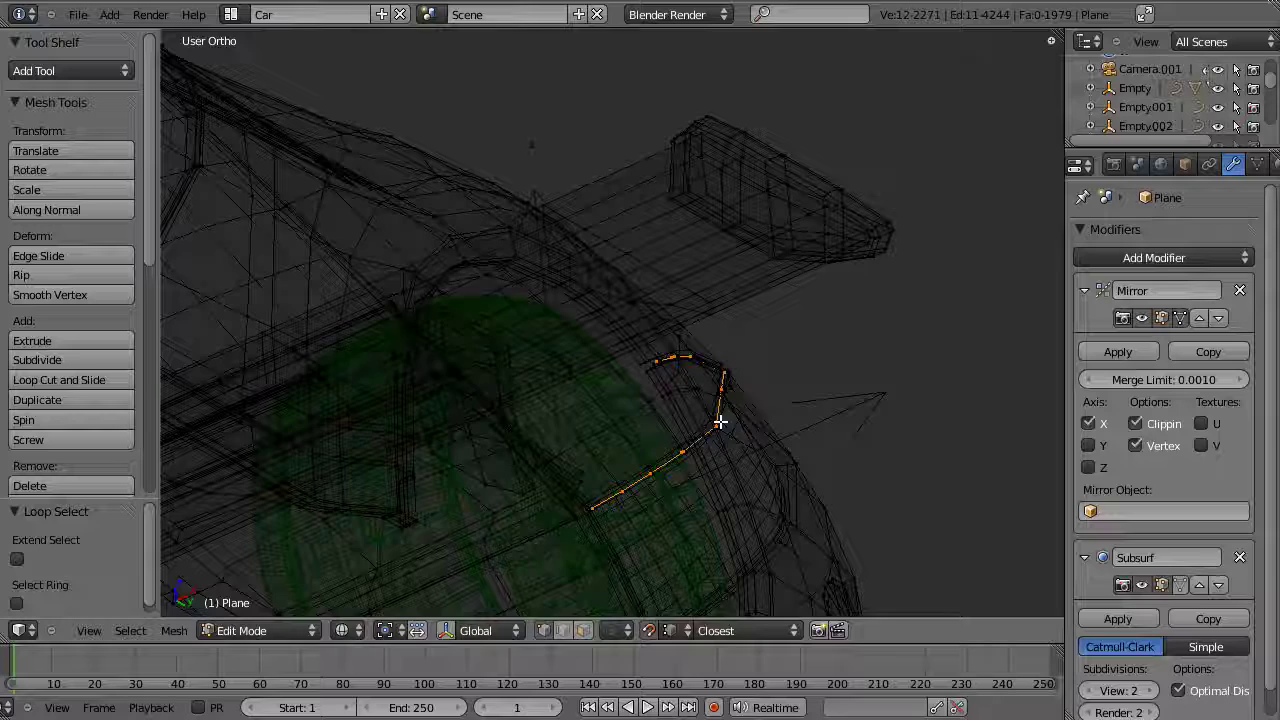
pyautogui.scroll(2, 720, 422)
pyautogui.press('z')
pyautogui.press('z')
pyautogui.scroll(2, 691, 423)
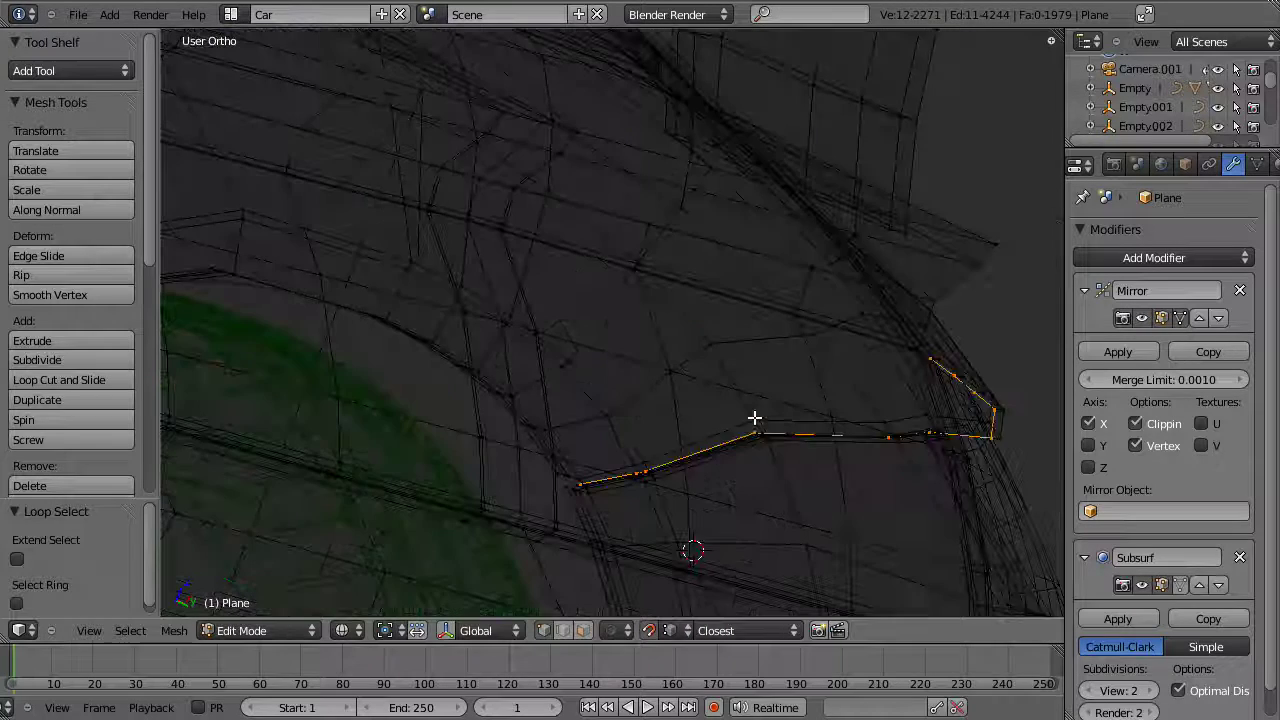
pyautogui.moveTo(755, 418); pyautogui.dragTo(751, 329, button='middle')
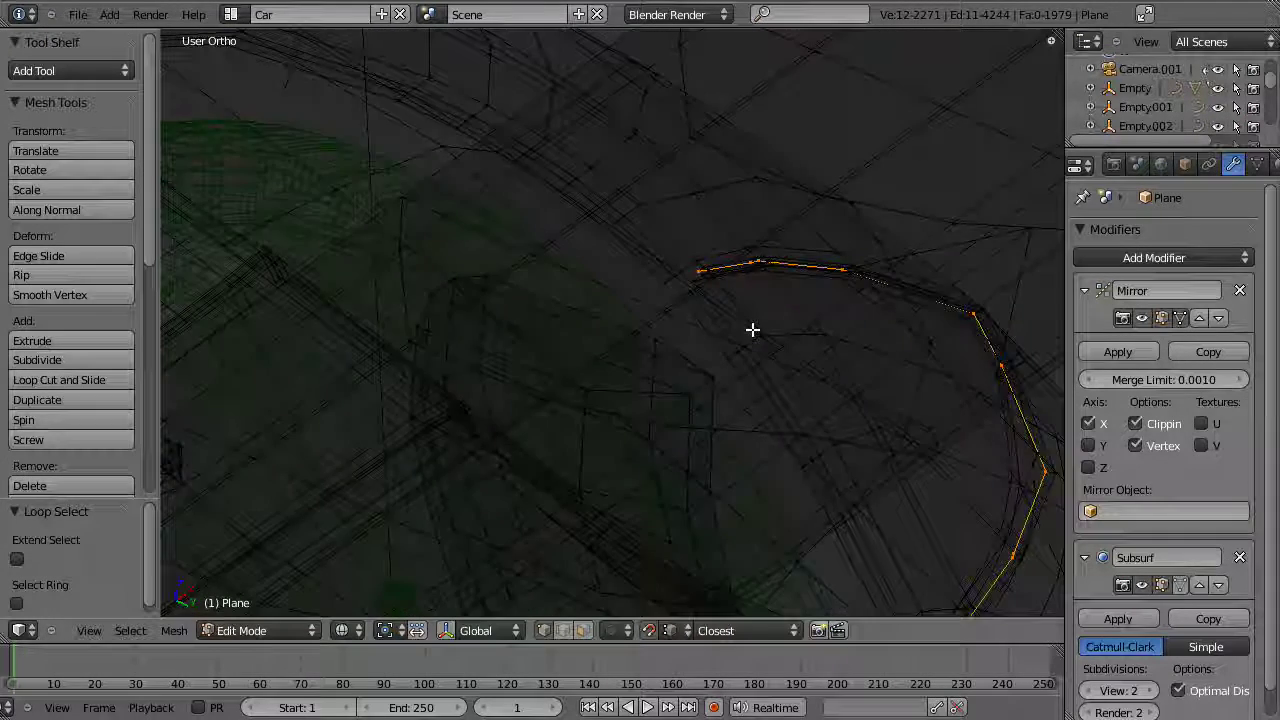
pyautogui.scroll(4, 735, 290)
pyautogui.scroll(-2, 757, 334)
pyautogui.press('z')
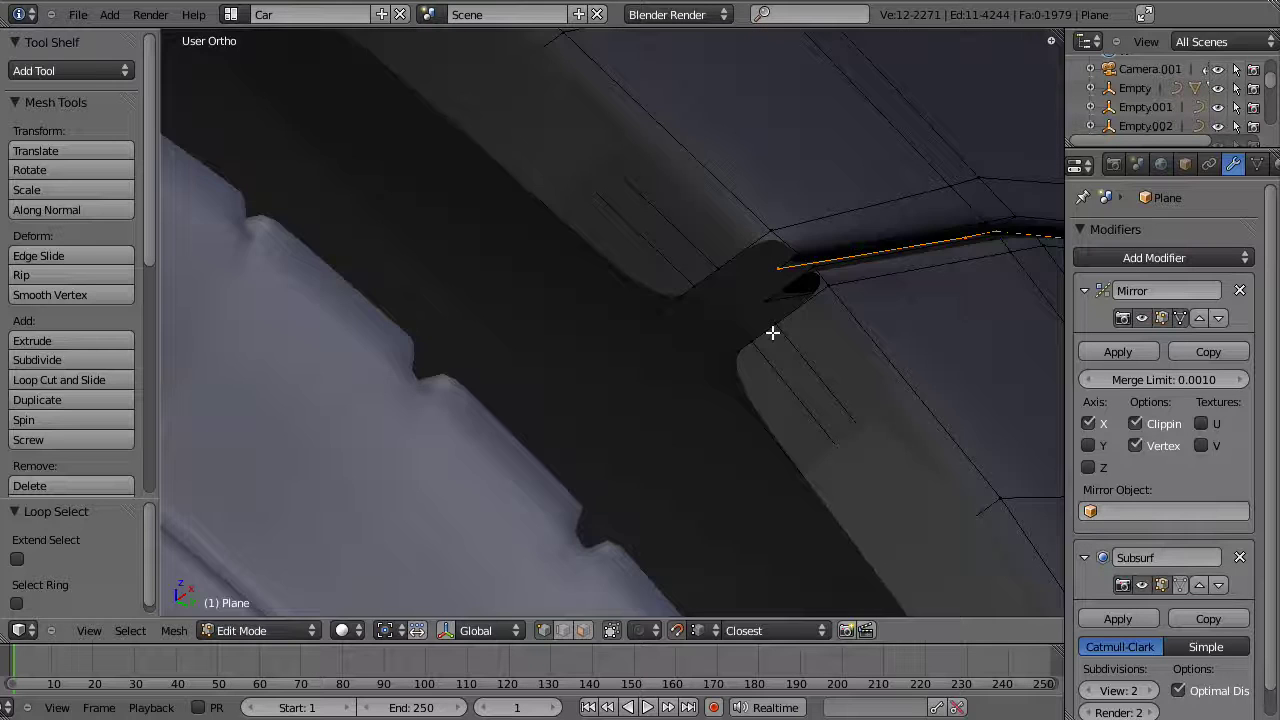
# Step: Select the edge loop along the bumper seam behind the wheel arch and adjust its depth with Shrink/Fatten
pyautogui.press('z')
pyautogui.press('a')
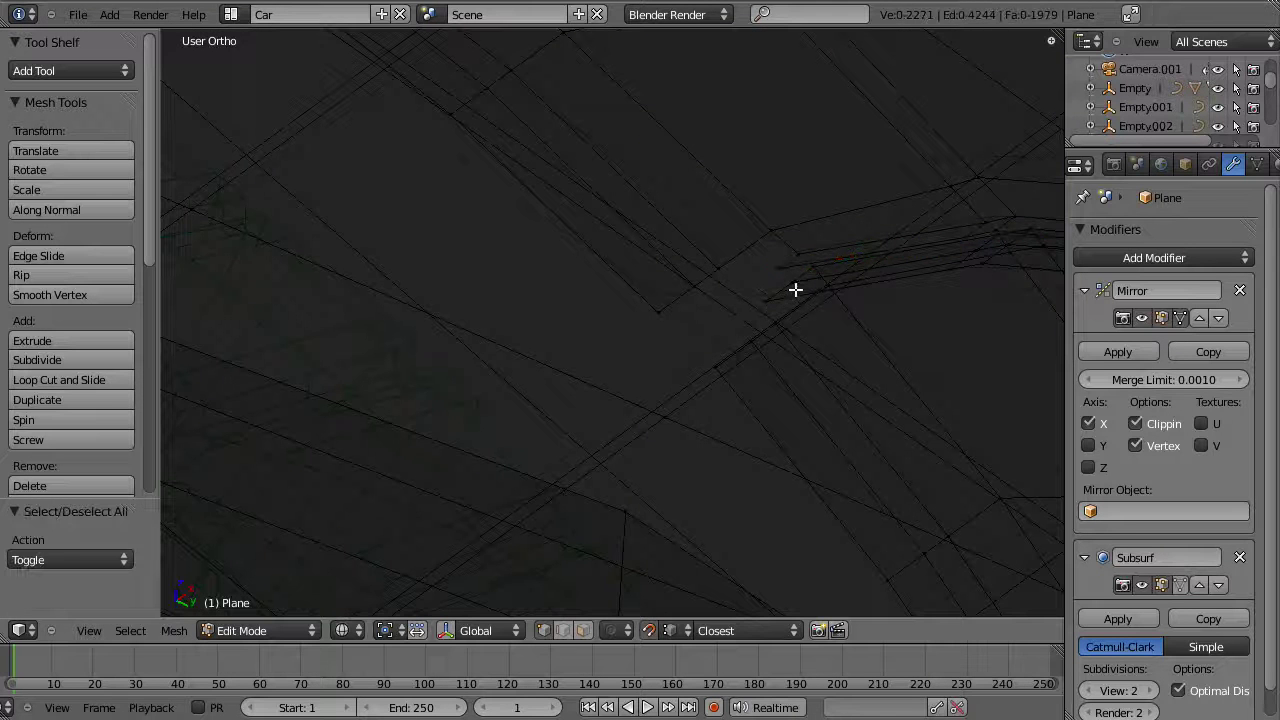
pyautogui.rightClick(795, 290)
pyautogui.press('z')
pyautogui.press('z')
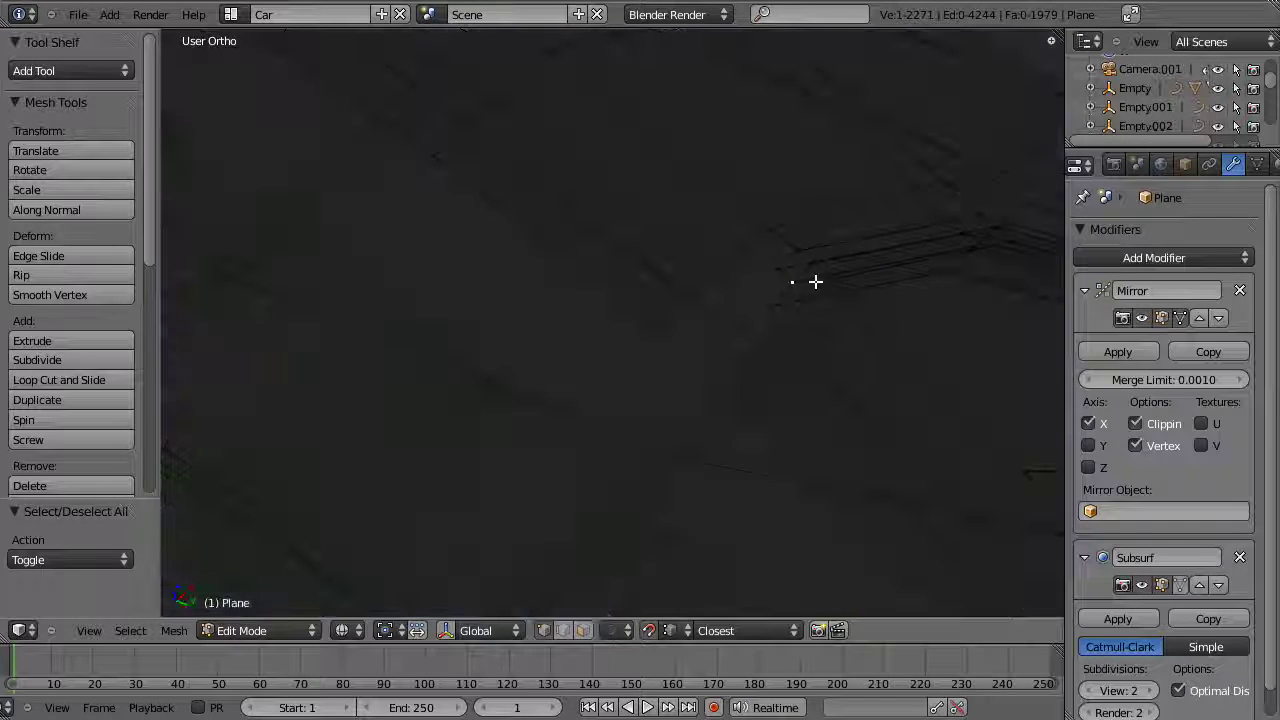
pyautogui.keyDown('alt'); pyautogui.rightClick(816, 282); pyautogui.keyUp('alt')
pyautogui.scroll(-5, 789, 314)
pyautogui.moveTo(789, 314); pyautogui.dragTo(734, 506, button='middle')
pyautogui.scroll(-4, 700, 482)
pyautogui.hotkey('alt', 's')
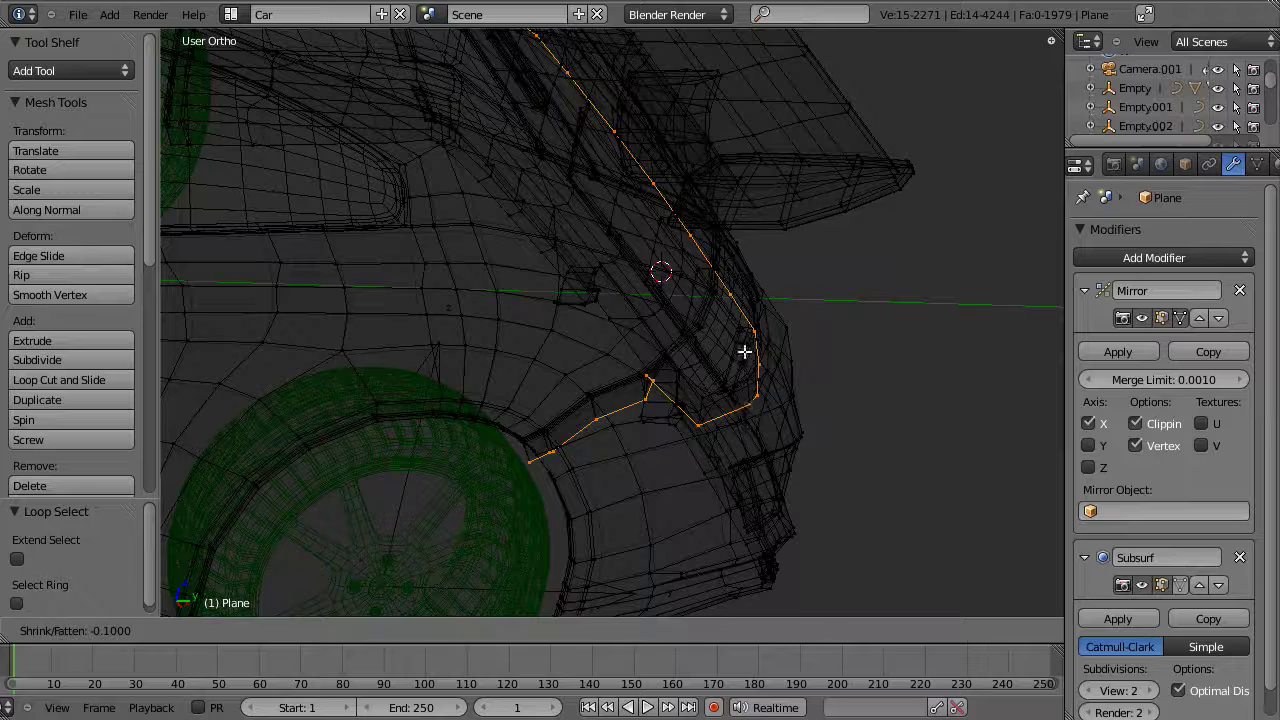
pyautogui.click(796, 427)
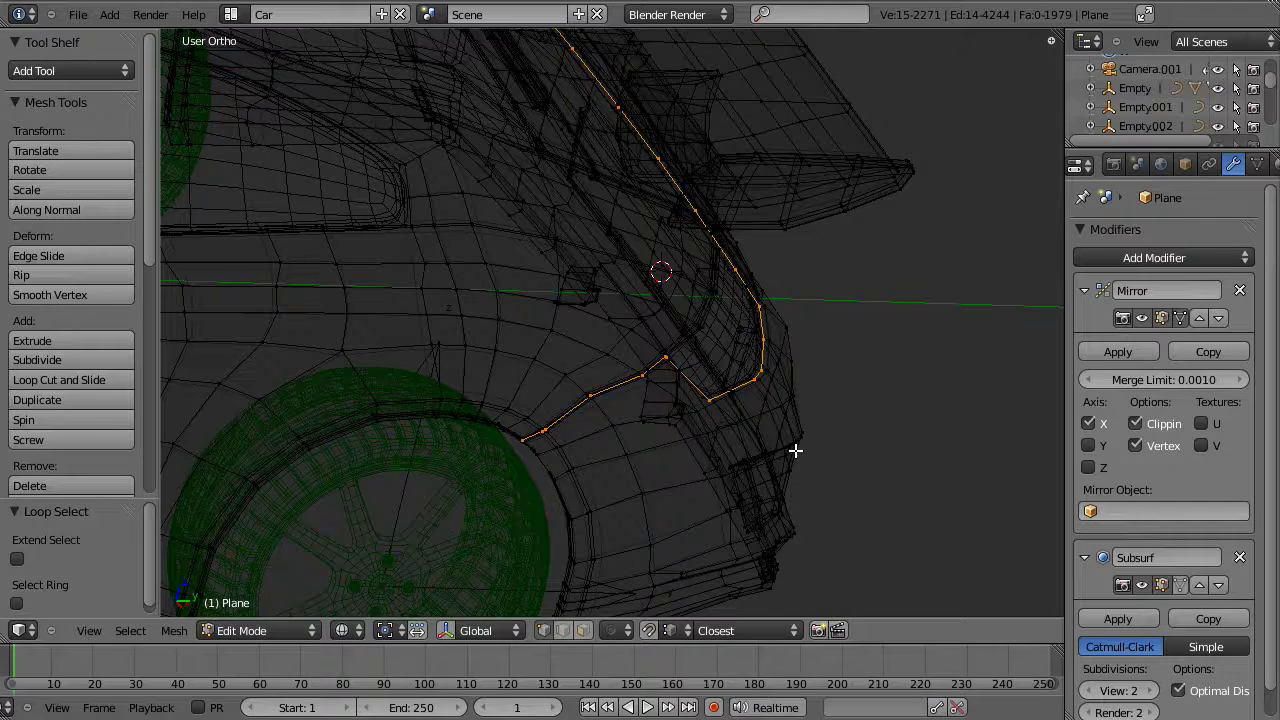
pyautogui.hotkey('alt', 's')
pyautogui.click(787, 446)
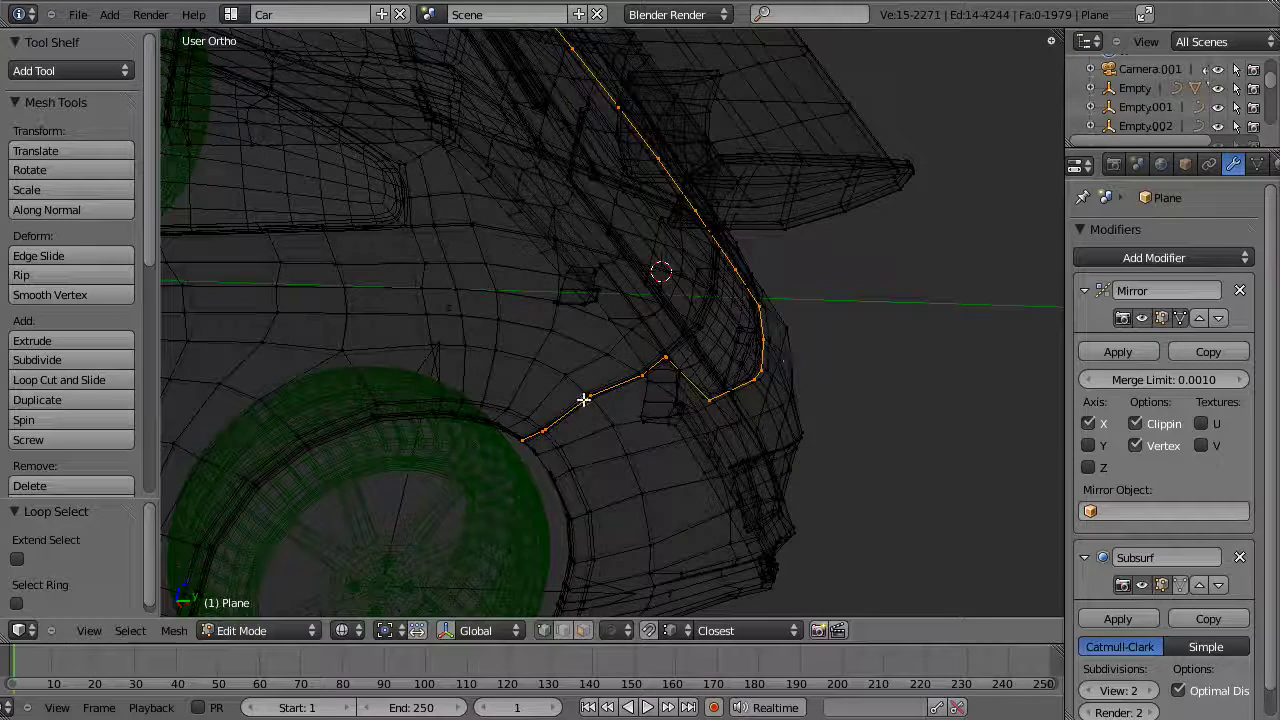
# Step: Extrude the seam's end edge at the arch rim and move the new edge about -0.009 along X
pyautogui.press('z')
pyautogui.scroll(4, 640, 440)
pyautogui.keyDown('shift'); pyautogui.moveTo(668, 457); pyautogui.dragTo(731, 383, button='middle'); pyautogui.keyUp('shift')
pyautogui.scroll(4, 731, 383)
pyautogui.press('z')
pyautogui.rightClick(648, 382)
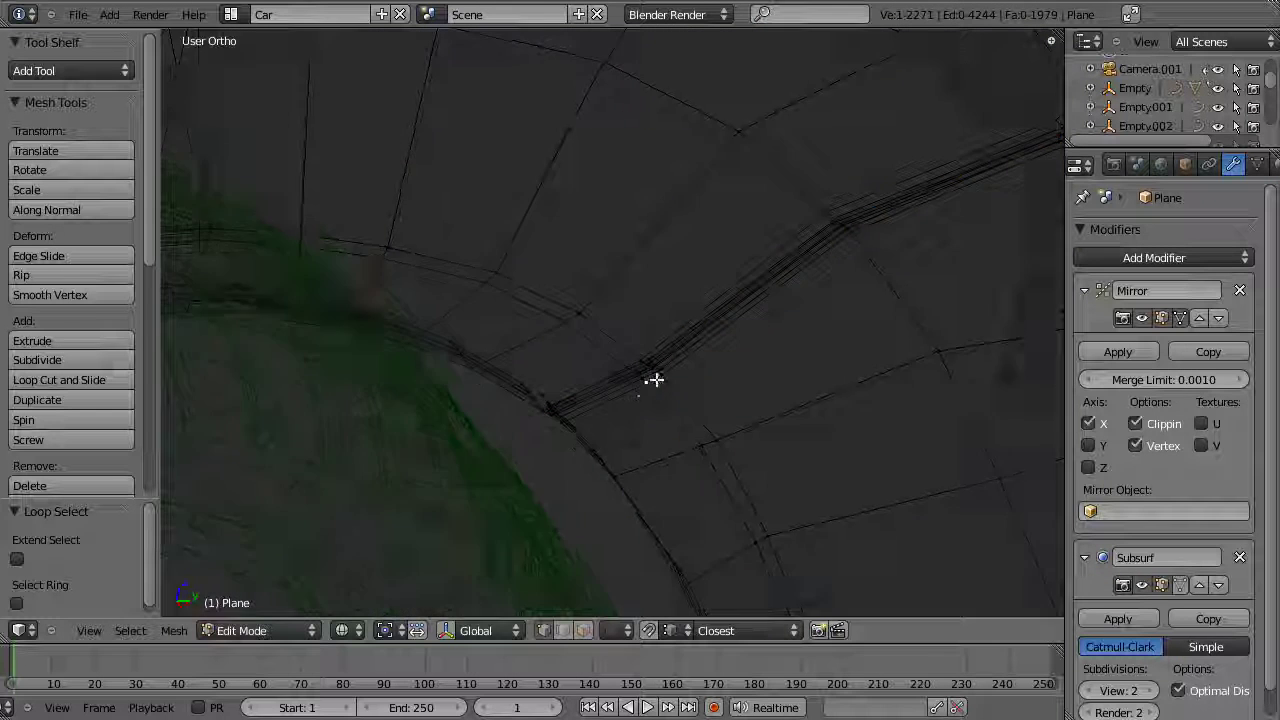
pyautogui.scroll(4, 657, 374)
pyautogui.press('z')
pyautogui.scroll(4, 620, 331)
pyautogui.moveTo(540, 490)
pyautogui.keyDown('shift'); pyautogui.mouseDown(button='middle')
pyautogui.moveTo(620, 331)
pyautogui.moveTo(677, 277)
pyautogui.moveTo(700, 343)
pyautogui.moveTo(854, 278)
pyautogui.mouseUp(button='middle'); pyautogui.keyUp('shift')
pyautogui.press('z')
pyautogui.moveTo(757, 277); pyautogui.dragTo(846, 225, button='middle')
pyautogui.press('a')
pyautogui.moveTo(723, 308); pyautogui.dragTo(763, 286, button='middle')
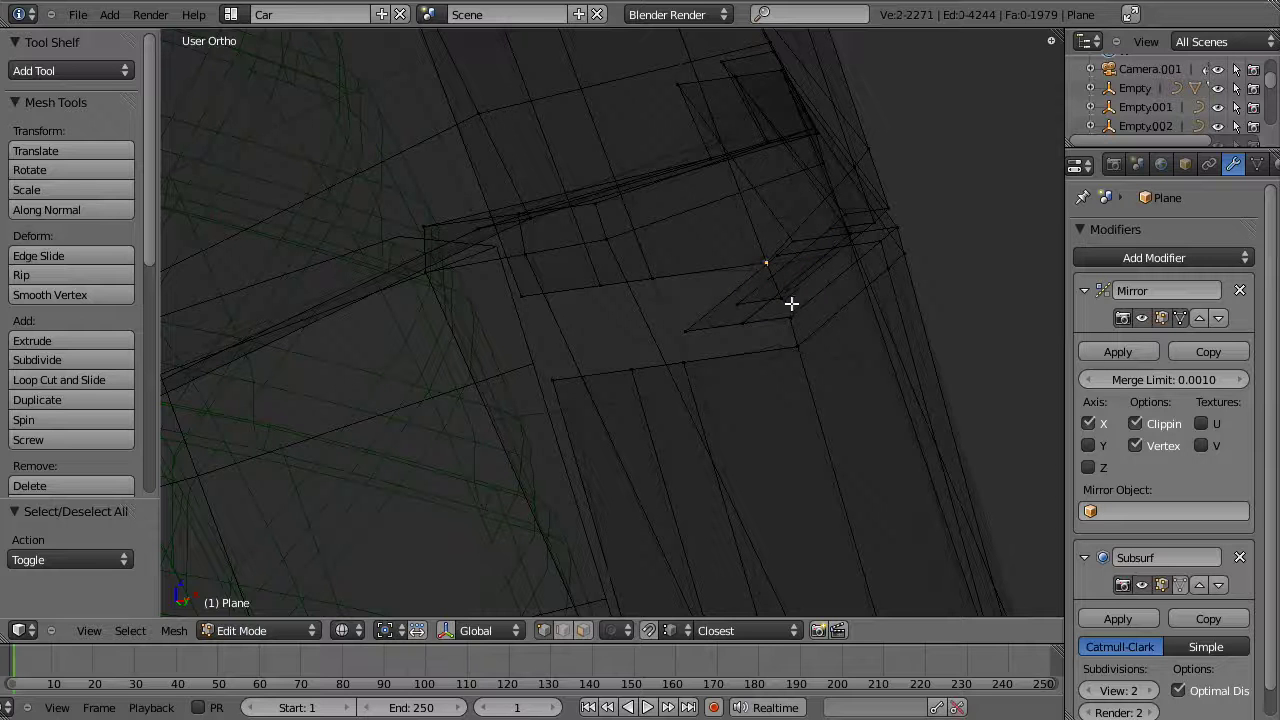
pyautogui.press('e')
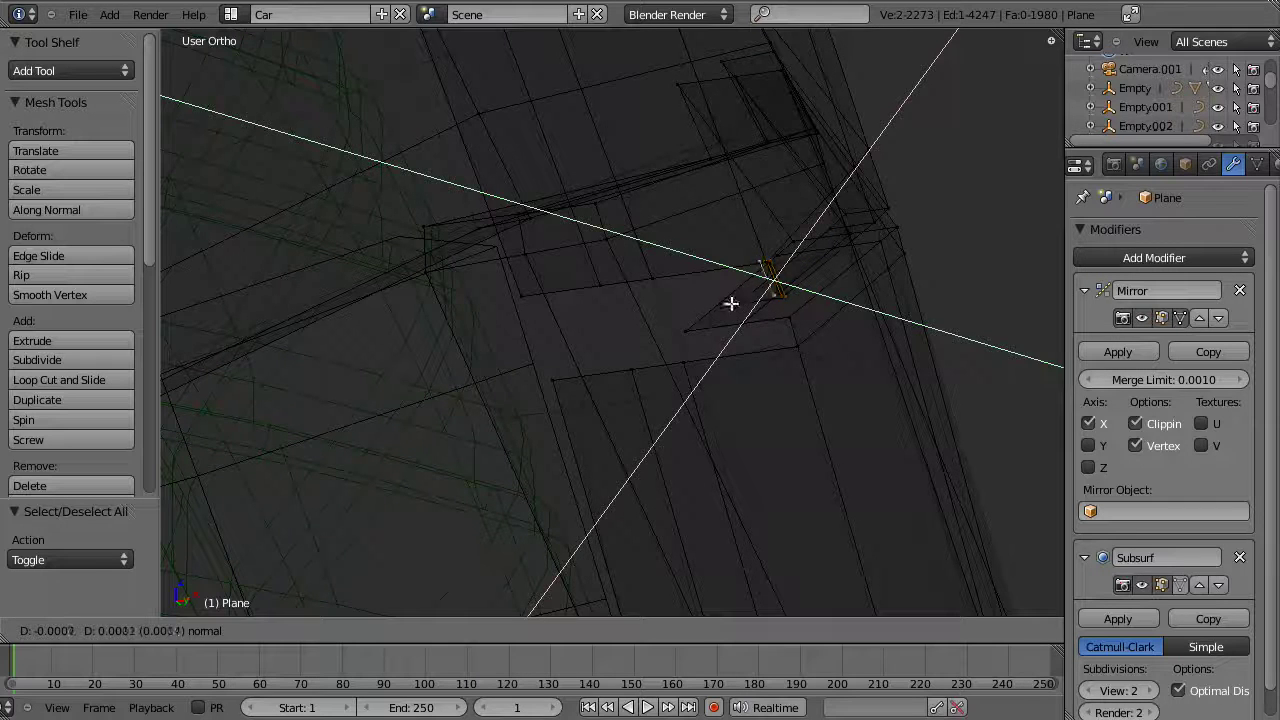
pyautogui.click(744, 310)
pyautogui.press('g')
pyautogui.press('x')
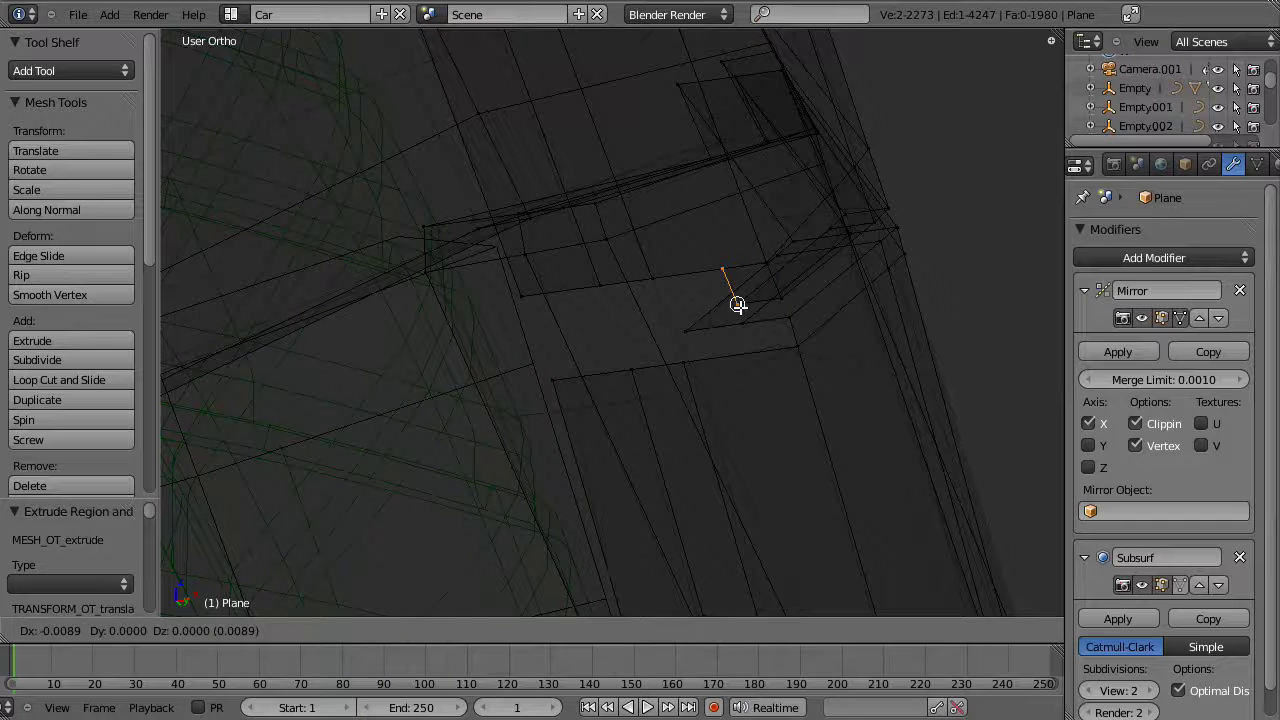
pyautogui.click(724, 301)
# Step: Move the upper vertex of the extruded seam edge -0.014 along X onto the neighbouring rim vertex
pyautogui.press('z')
pyautogui.press('z')
pyautogui.rightClick(717, 275)
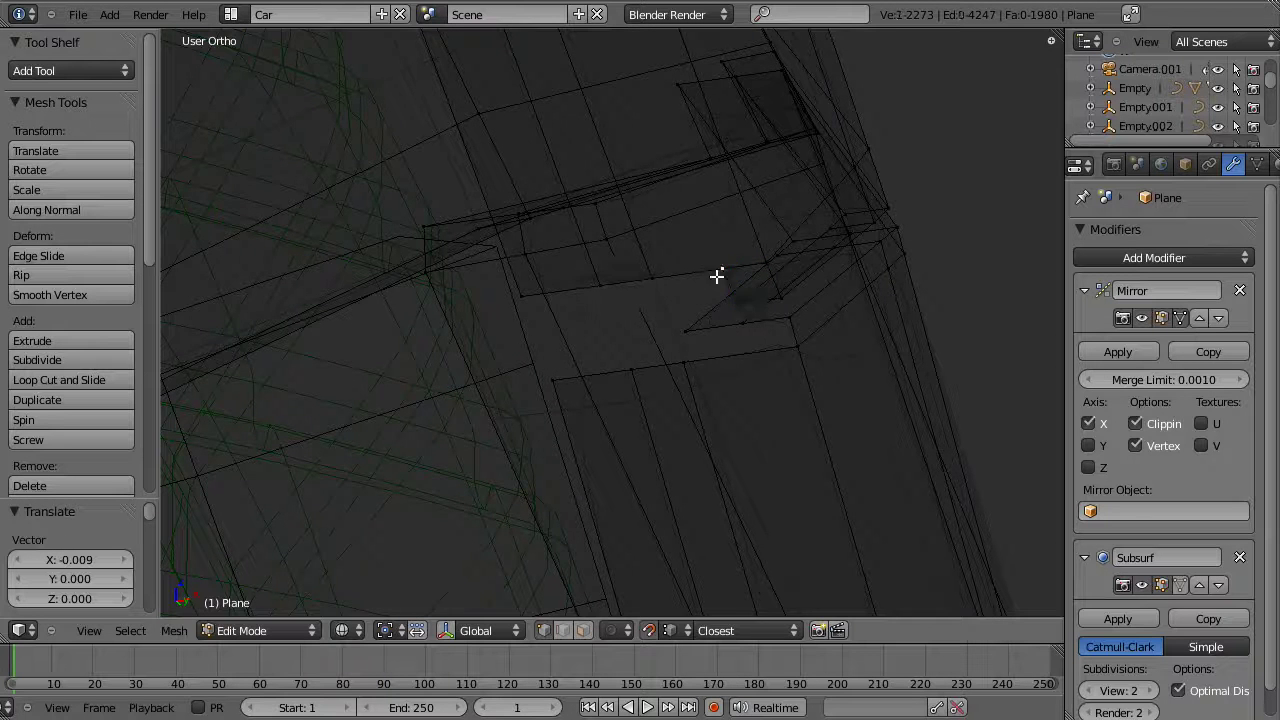
pyautogui.press('g')
pyautogui.click(651, 280)
# Step: Extrude the seam end edge again and shift it along X to the next vertex of the arch rim
pyautogui.press('z')
pyautogui.moveTo(700, 328)
pyautogui.mouseDown(button='middle')
pyautogui.moveTo(697, 280)
pyautogui.moveTo(731, 321)
pyautogui.mouseUp(button='middle')
pyautogui.press('z')
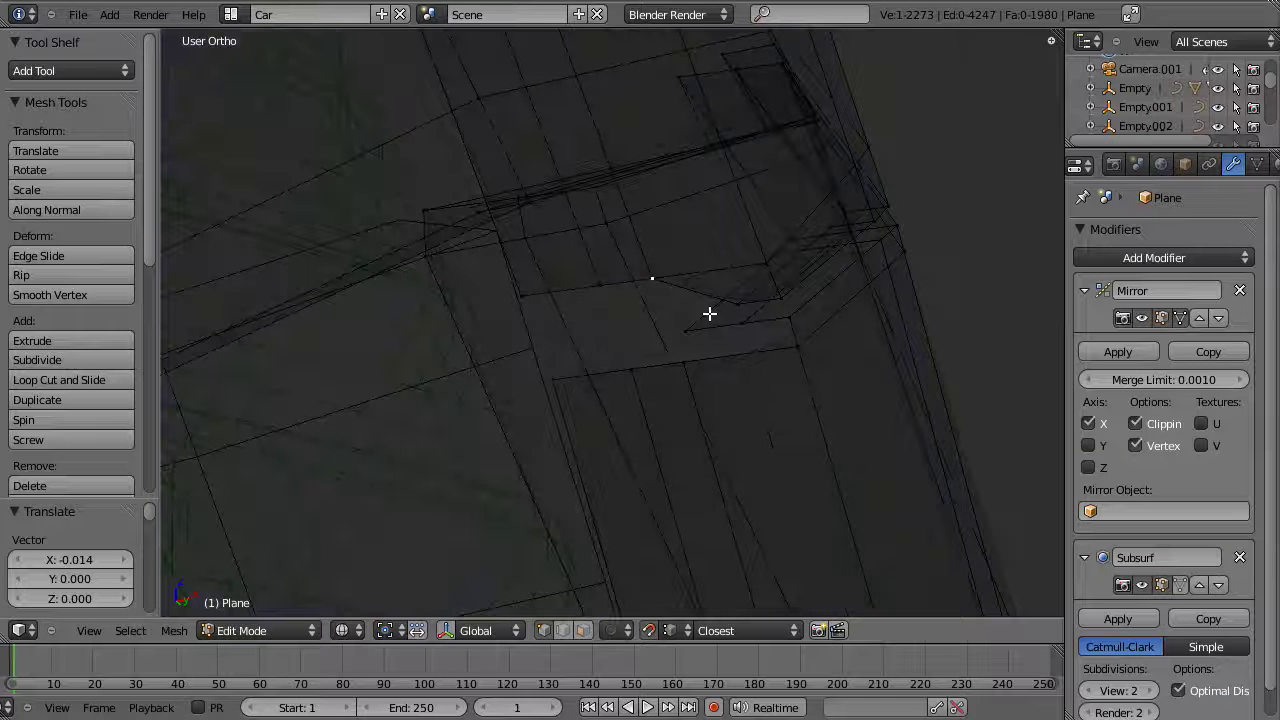
pyautogui.press('e')
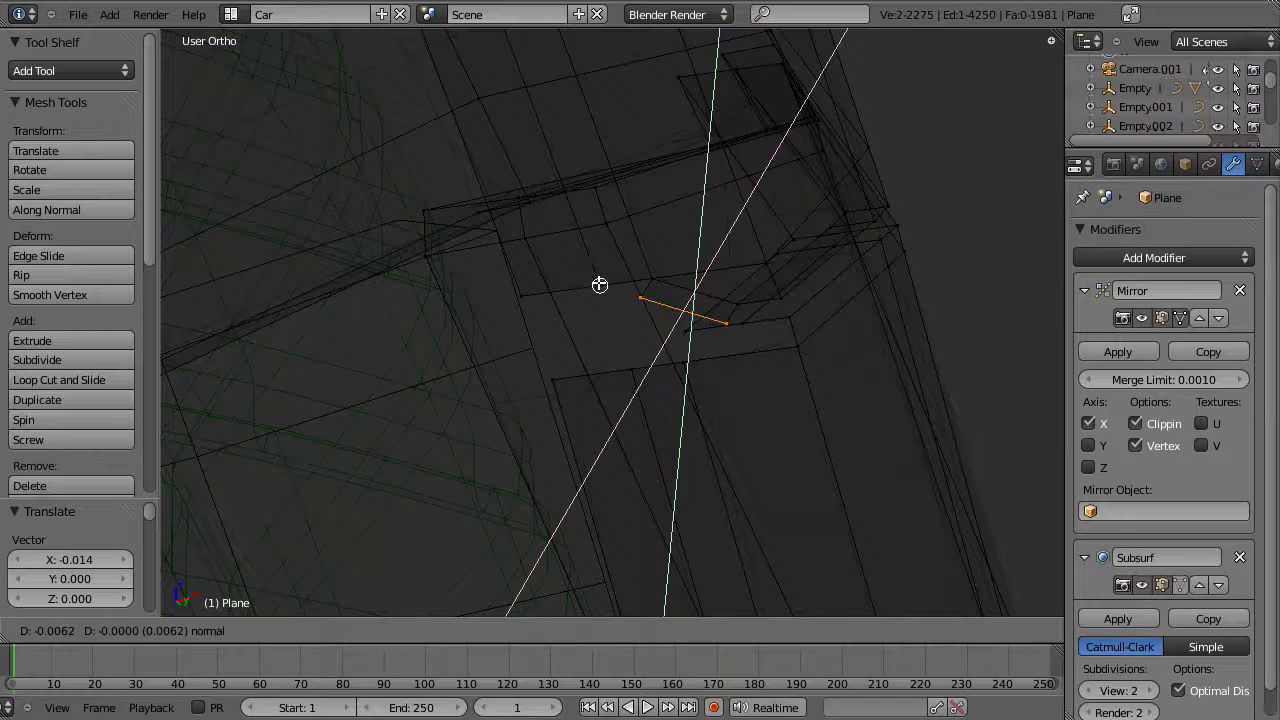
pyautogui.rightClick(599, 285)
pyautogui.press('e')
pyautogui.rightClick(603, 289)
pyautogui.press('z')
pyautogui.press('g')
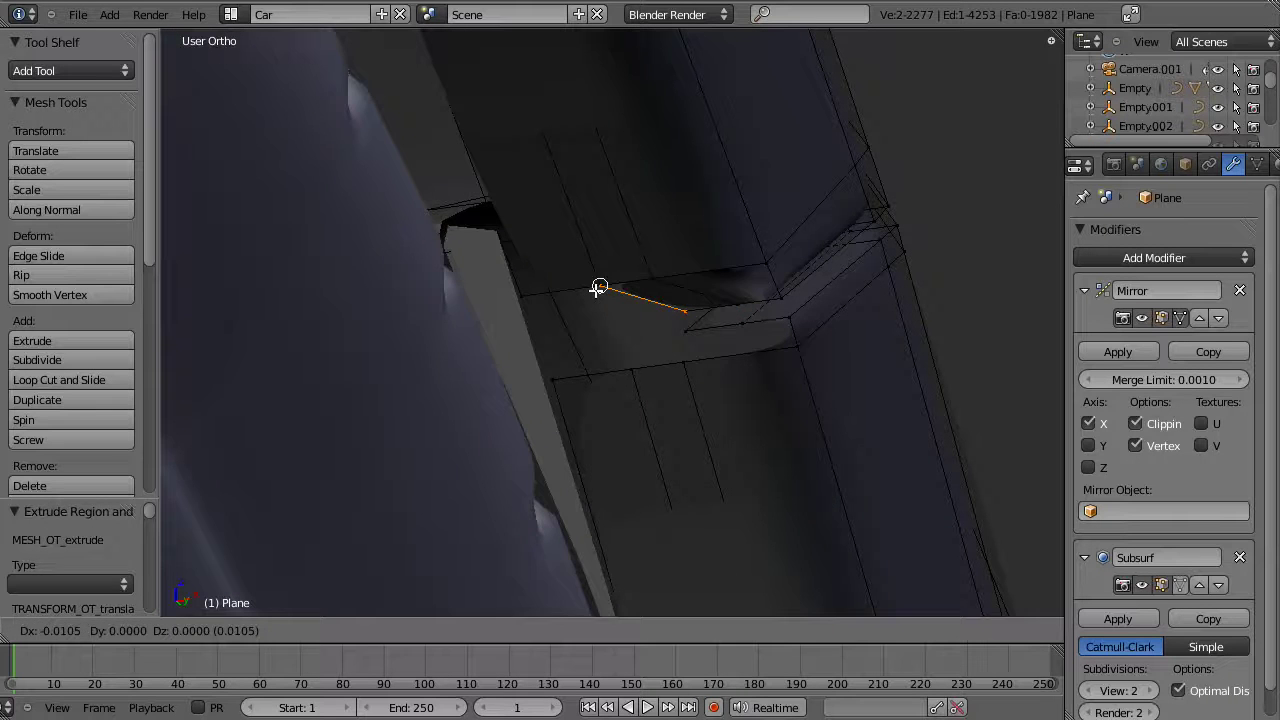
pyautogui.click(599, 288)
# Step: Move the lower vertex of the newly extruded seam edge -0.014 along X to line up with its upper vertex
pyautogui.press('z')
pyautogui.rightClick(654, 311)
pyautogui.press('g')
pyautogui.press('x')
pyautogui.click(593, 285)
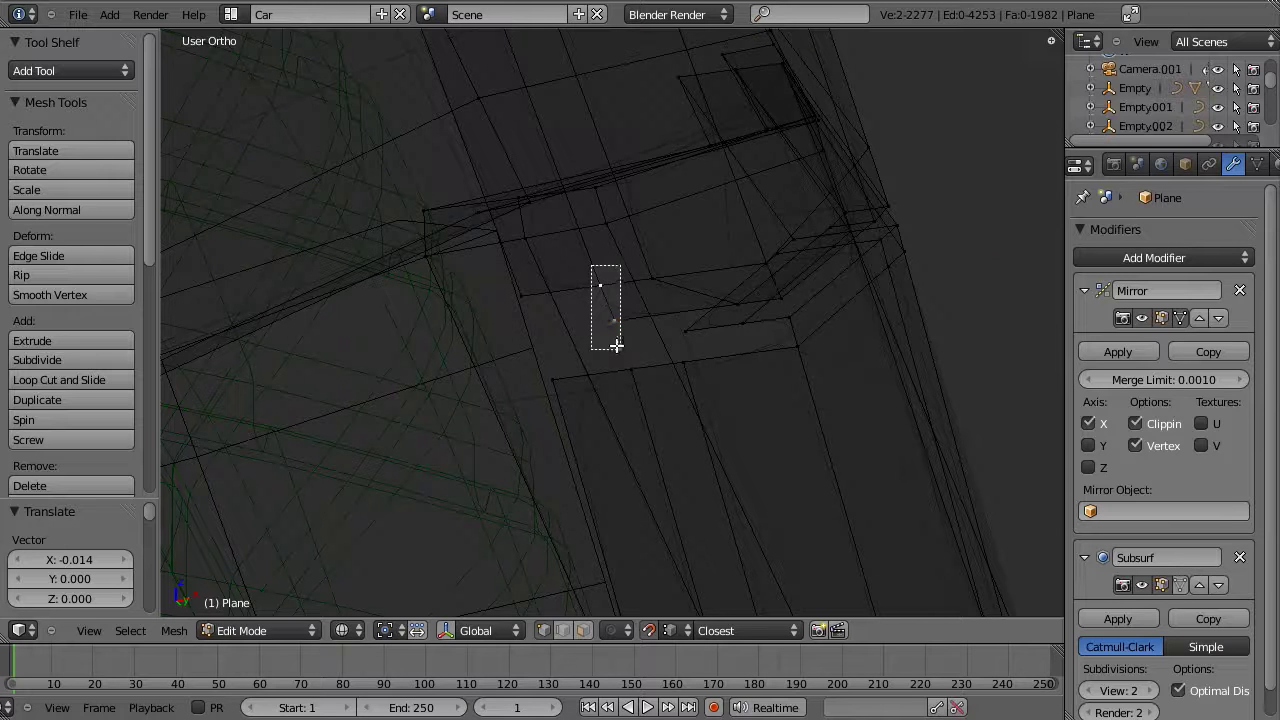
# Step: Extrude the seam edge once more inward, ending at the innermost vertex of the arch rim
pyautogui.press('e')
pyautogui.click(519, 297)
pyautogui.press('z')
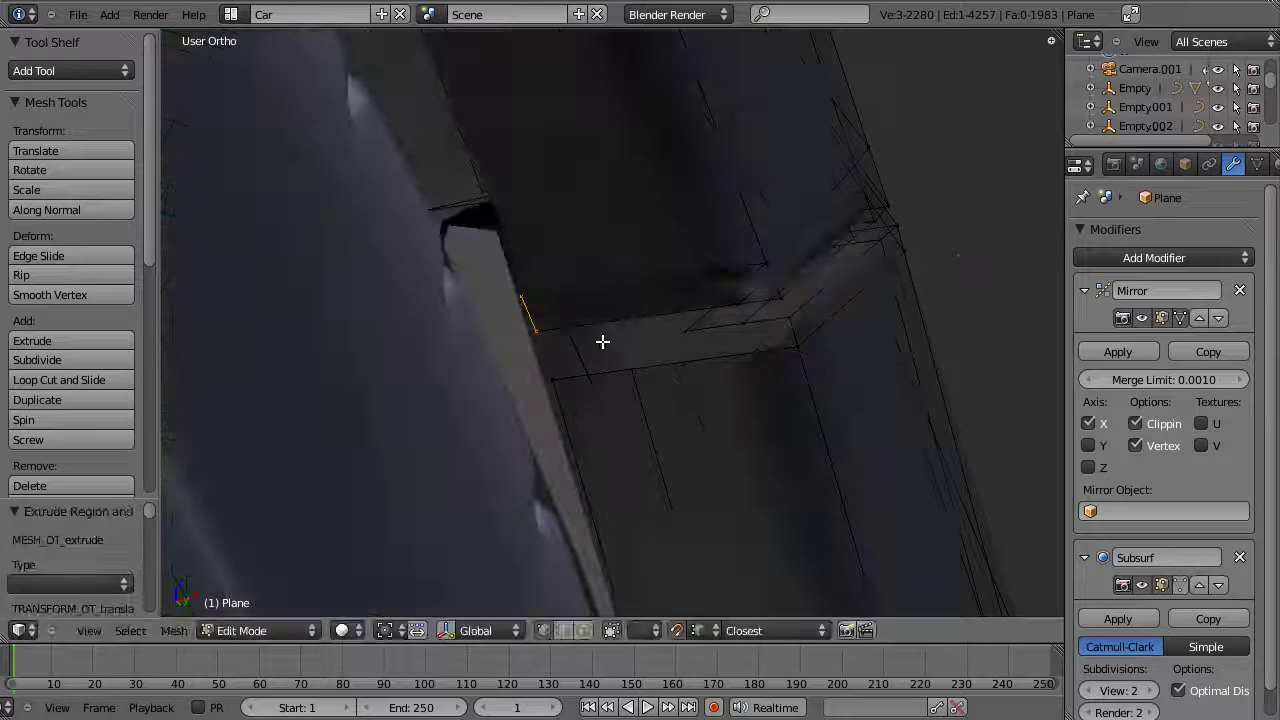
# Step: Merge the duplicate vertices of the whole body mesh with Remove Doubles and clear the selection
pyautogui.press('a')
pyautogui.press('a')
pyautogui.press('w')
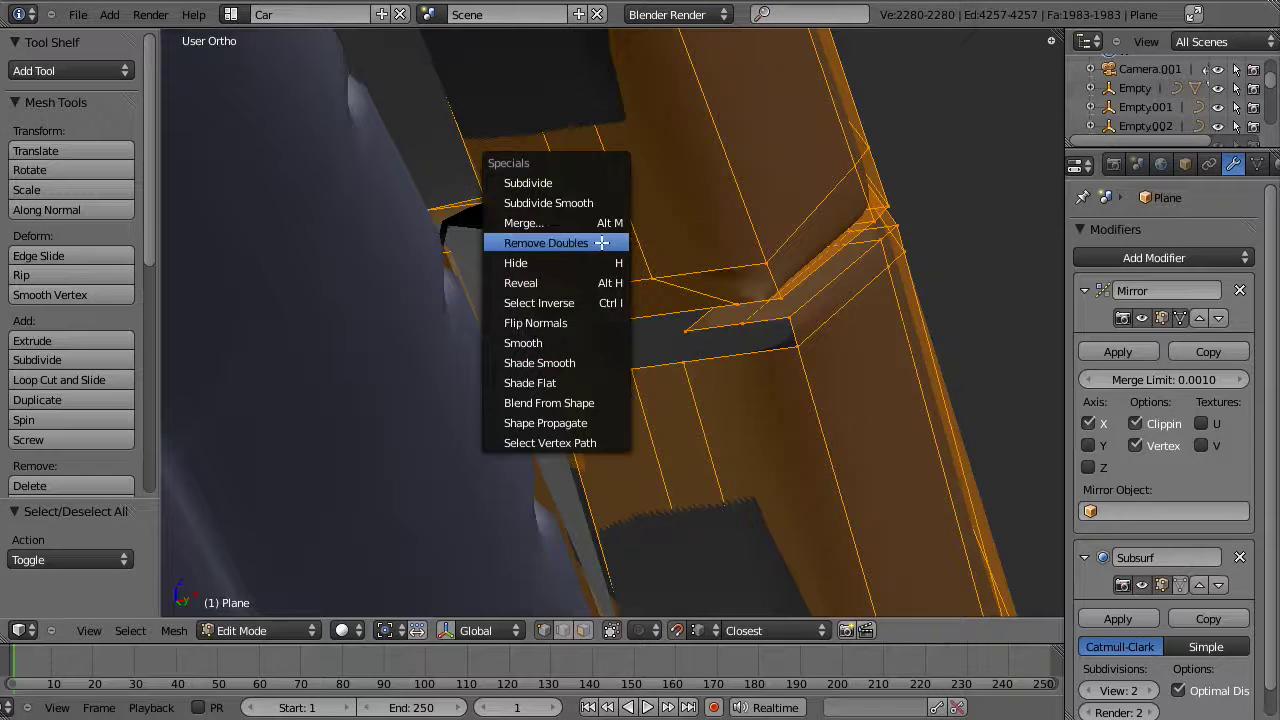
pyautogui.click(601, 243)
pyautogui.press('a')
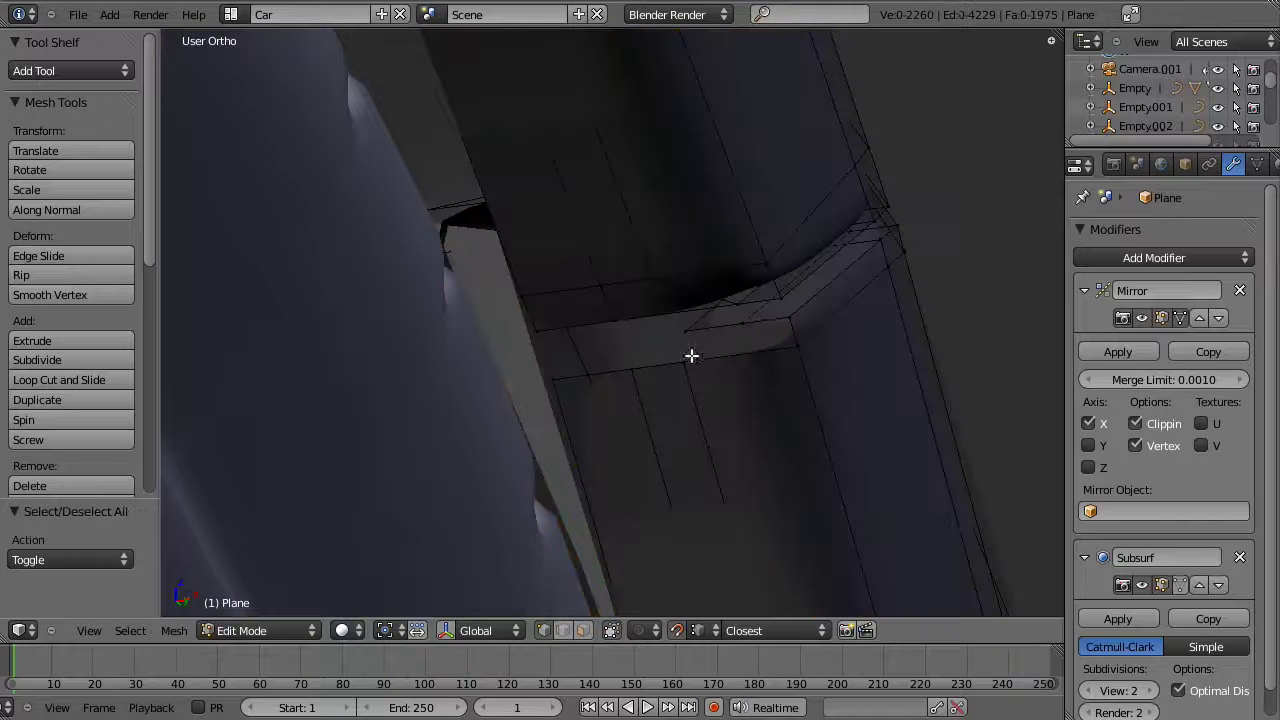
pyautogui.press('z')
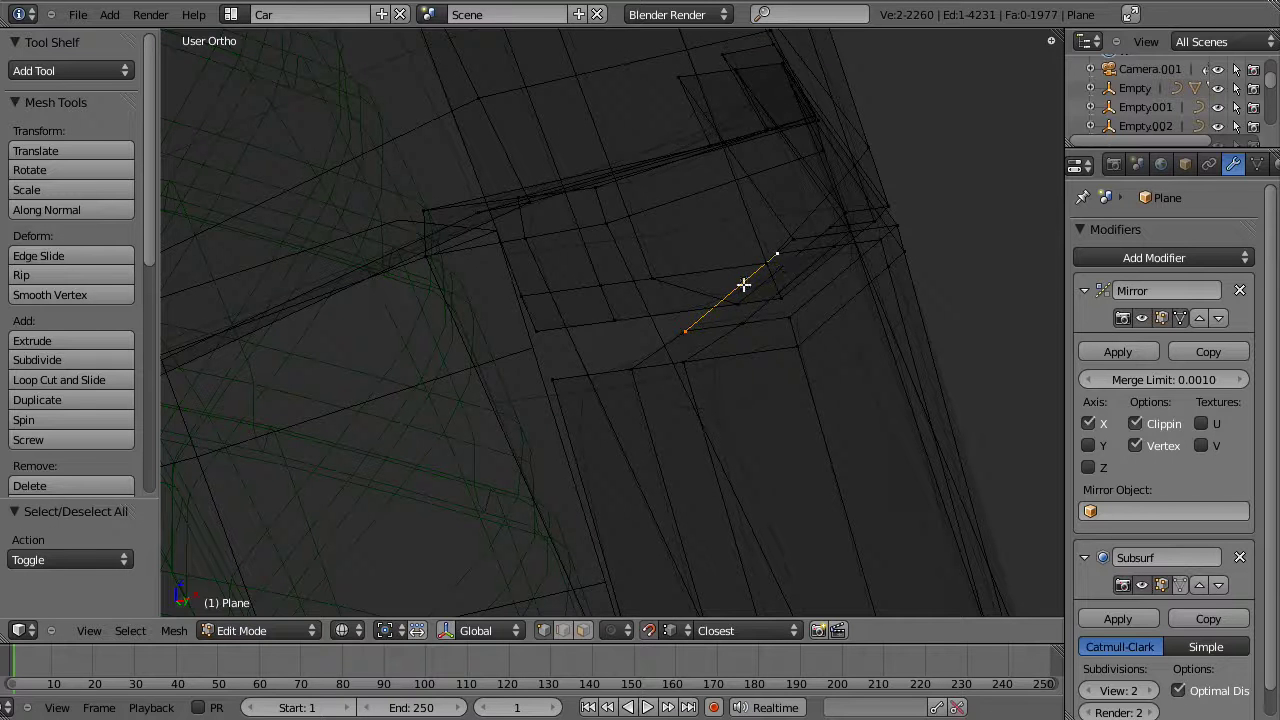
pyautogui.press('e')
pyautogui.rightClick(598, 358)
pyautogui.hotkey('ctrl', 'z')
# Step: Add the adjacent vertex to the selected seam edge, extrude inward along X, and align the result with the rim's innermost corner
pyautogui.keyDown('shift'); pyautogui.rightClick(639, 368); pyautogui.keyUp('shift')
pyautogui.press('e')
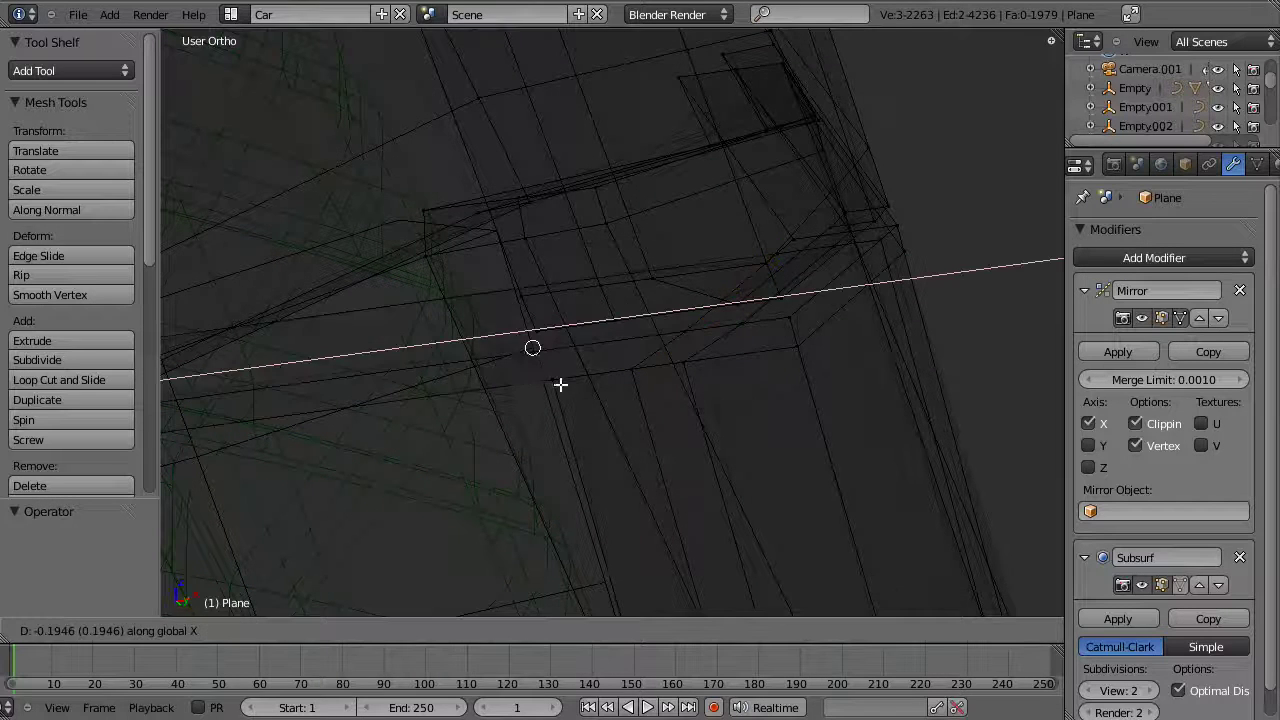
pyautogui.click(573, 381)
pyautogui.keyDown('shift'); pyautogui.rightClick(546, 377); pyautogui.keyUp('shift')
pyautogui.press('g')
pyautogui.press('x')
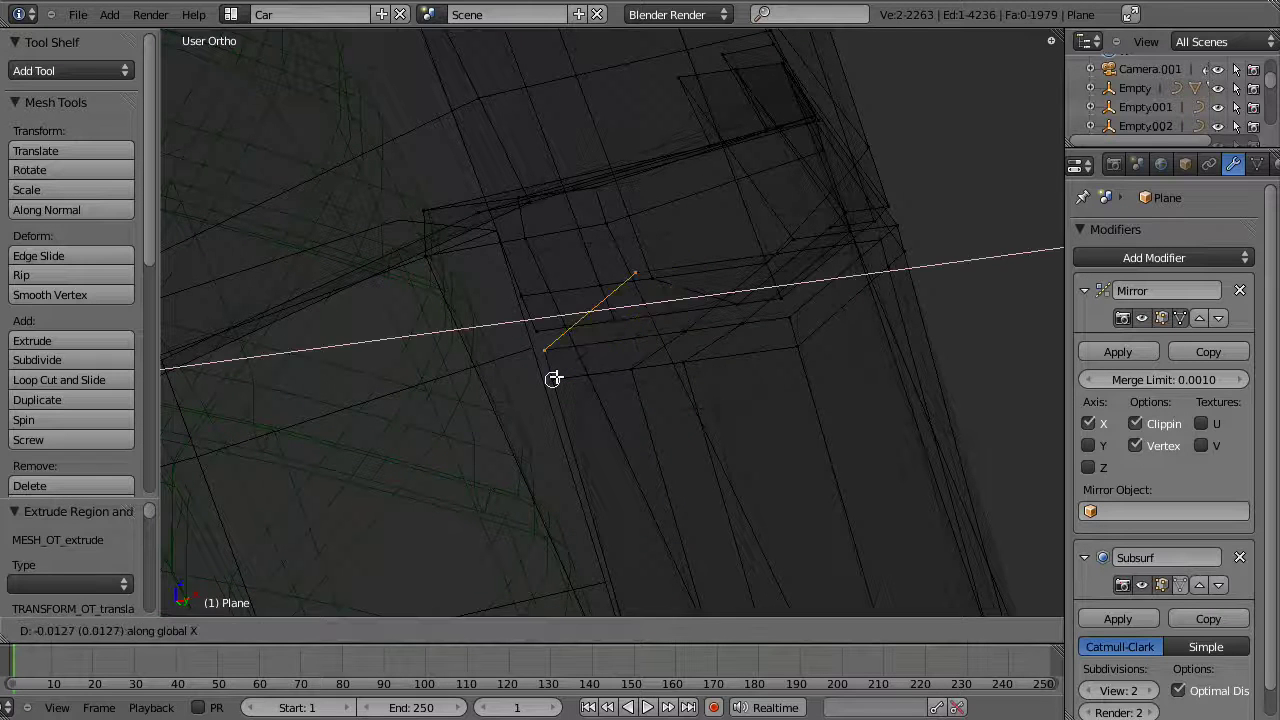
pyautogui.click(553, 378)
# Step: Run Remove Doubles on the whole body mesh and inspect the wheel arch and bumper seam in Object Mode
pyautogui.press('a')
pyautogui.press('a')
pyautogui.press('w')
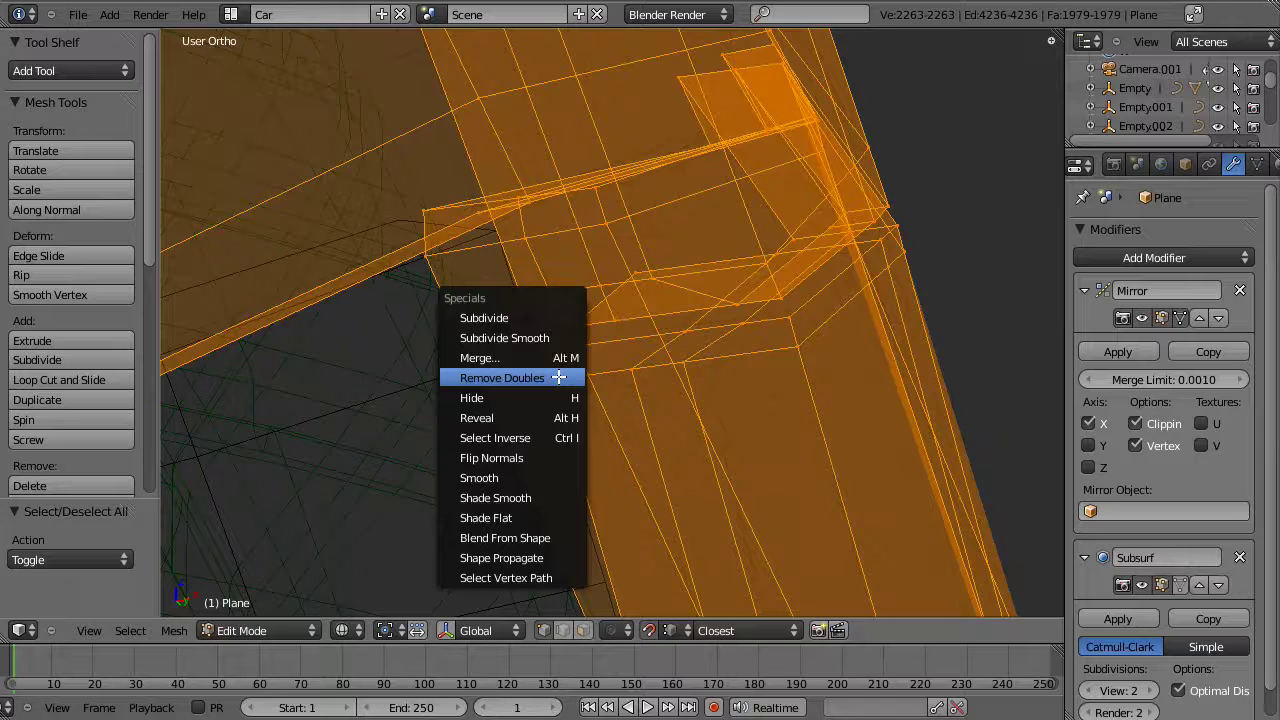
pyautogui.click(558, 377)
pyautogui.press('z')
pyautogui.press('a')
pyautogui.moveTo(683, 443); pyautogui.dragTo(654, 378, button='middle')
pyautogui.press('Tab')
pyautogui.press('a')
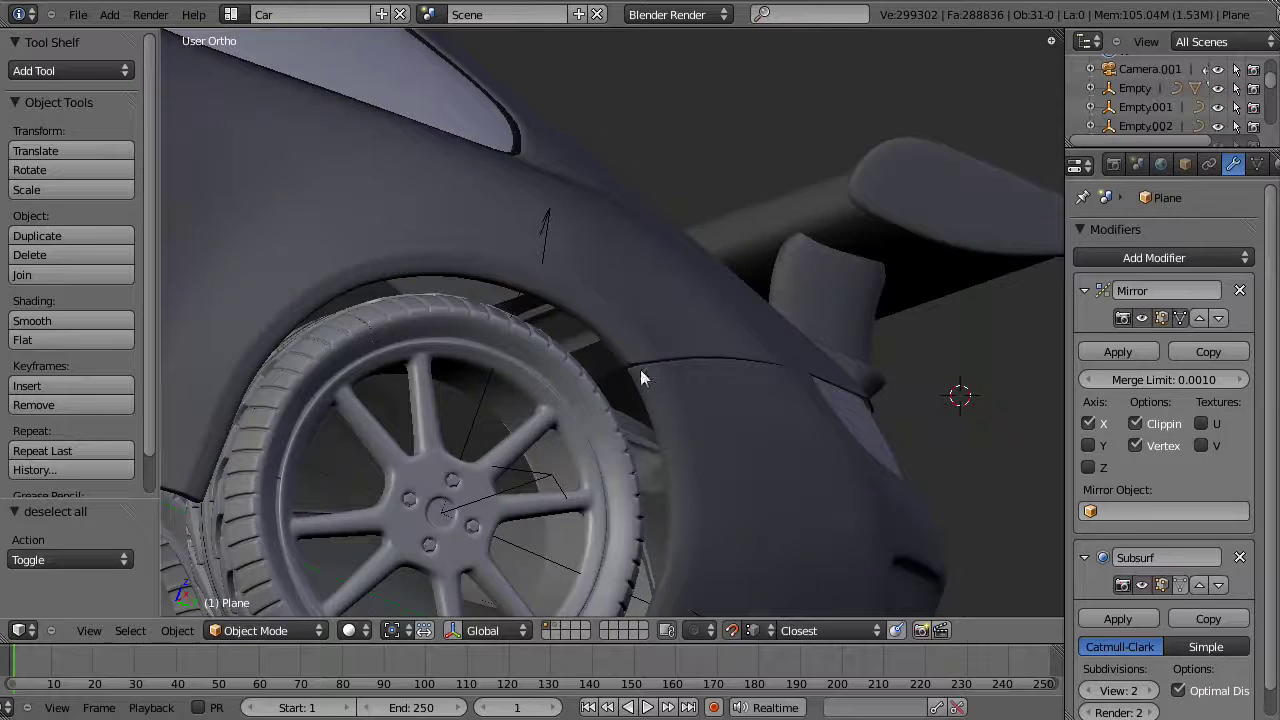
pyautogui.moveTo(887, 457); pyautogui.dragTo(640, 270, button='middle')
pyautogui.scroll(4, 939, 363)
# Step: Return to Edit Mode and try to select the rear seam's edge loop without its part ahead of the wheel arch
pyautogui.press('Tab')
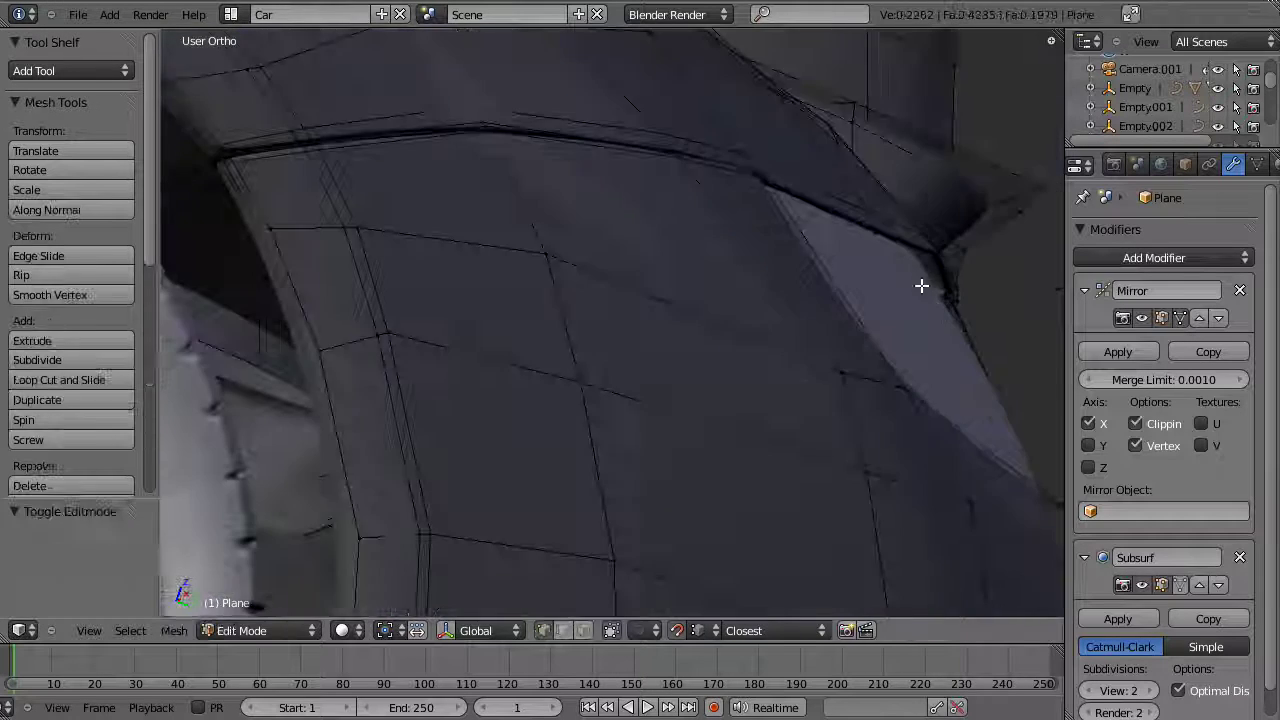
pyautogui.press('z')
pyautogui.keyDown('alt'); pyautogui.rightClick(938, 266); pyautogui.keyUp('alt')
pyautogui.keyDown('alt'); pyautogui.rightClick(940, 267); pyautogui.keyUp('alt')
pyautogui.press('z')
pyautogui.scroll(-3, 371, 249)
pyautogui.press('z')
pyautogui.press('b')
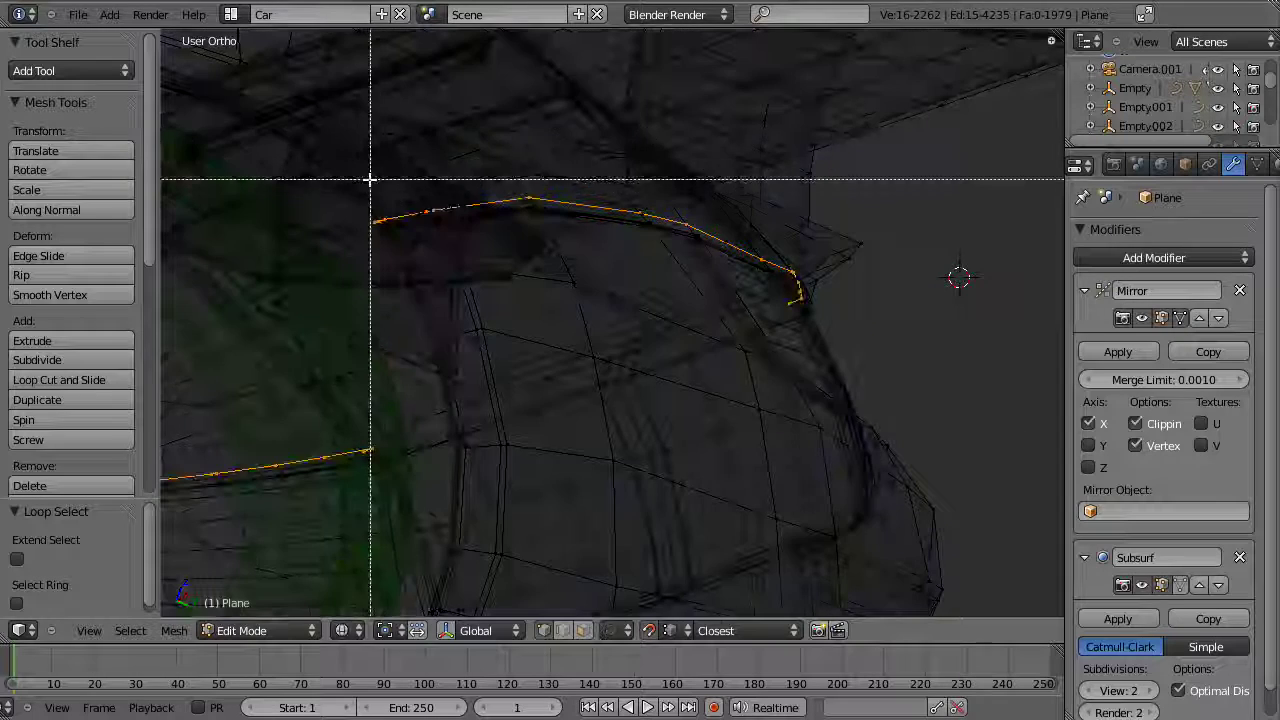
pyautogui.moveTo(370, 180); pyautogui.dragTo(175, 550, button='middle')
pyautogui.press('z')
pyautogui.moveTo(692, 297)
pyautogui.mouseDown(button='middle')
pyautogui.moveTo(634, 234)
pyautogui.moveTo(694, 280)
pyautogui.mouseUp(button='middle')
pyautogui.scroll(4, 722, 266)
pyautogui.press('a')
# Step: Select the long body edge loop that includes the tail seam and deselect its portions around the windows, doors and front
pyautogui.press('z')
pyautogui.scroll(-1, 614, 294)
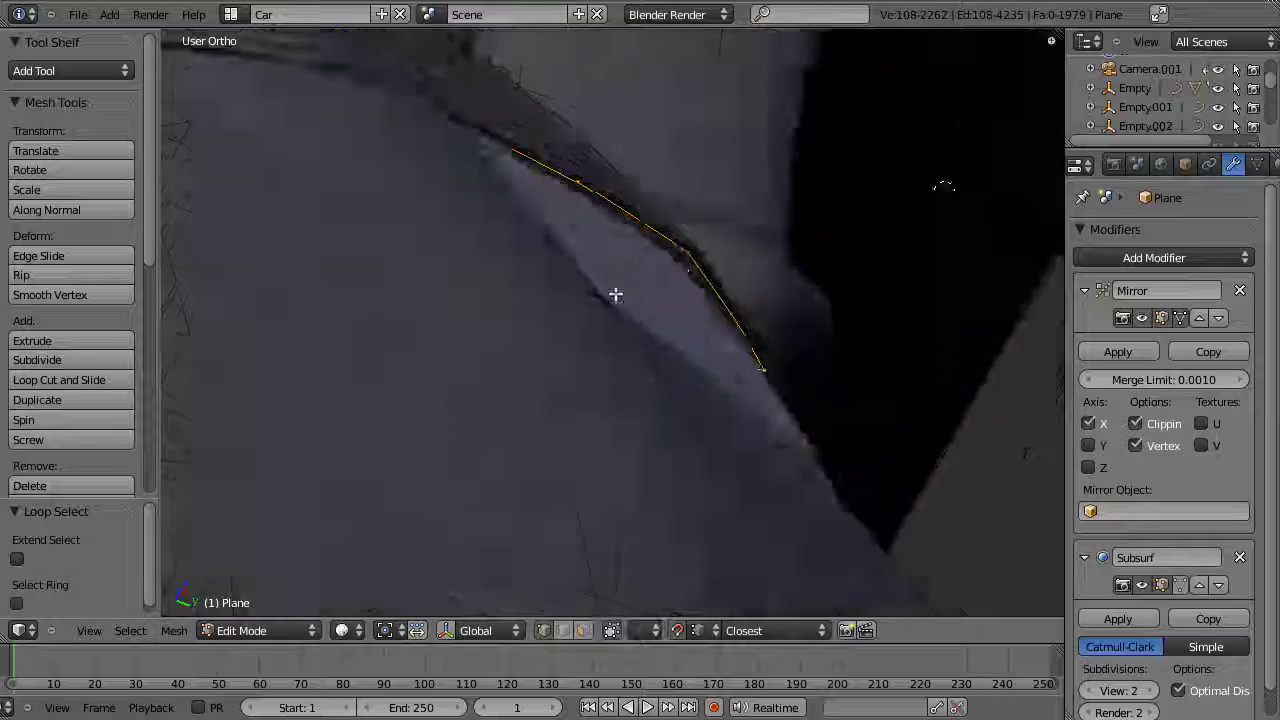
pyautogui.scroll(-4, 614, 294)
pyautogui.moveTo(614, 294); pyautogui.dragTo(549, 360, button='middle')
pyautogui.press('z')
pyautogui.scroll(-4, 654, 420)
pyautogui.keyDown('shift'); pyautogui.moveTo(498, 202); pyautogui.dragTo(518, 262, button='middle'); pyautogui.keyUp('shift')
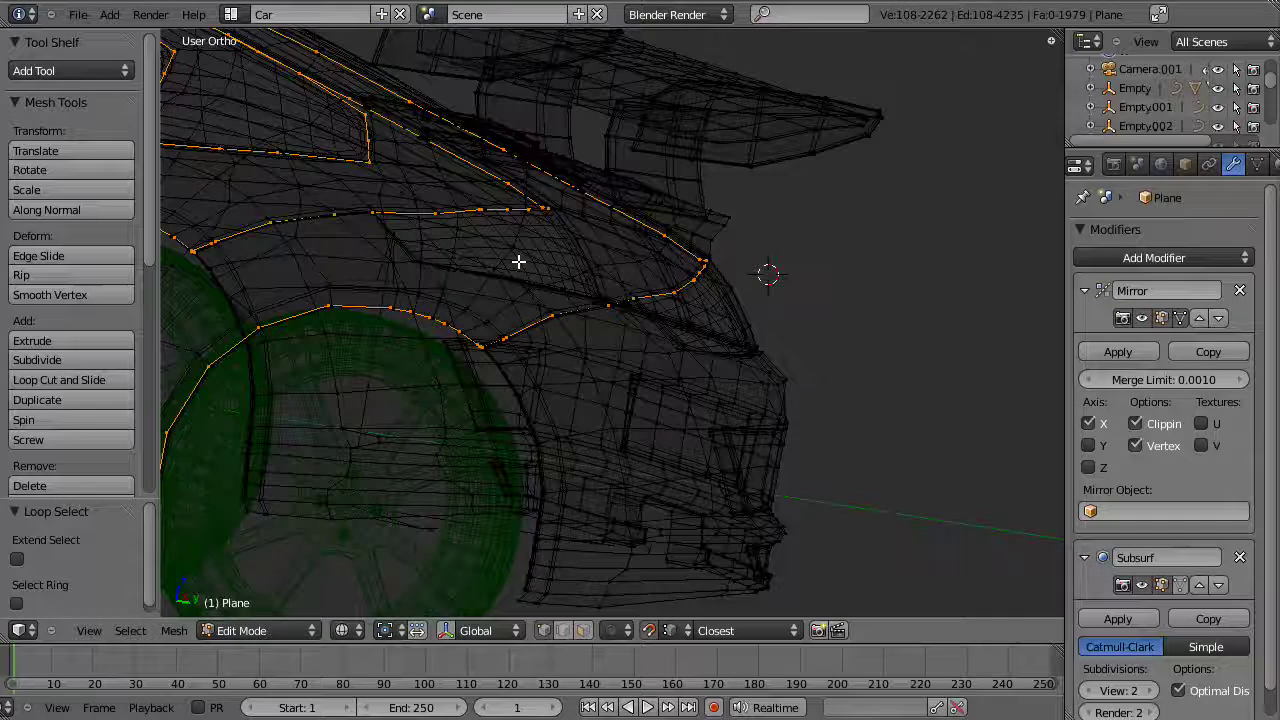
pyautogui.scroll(-4, 540, 370)
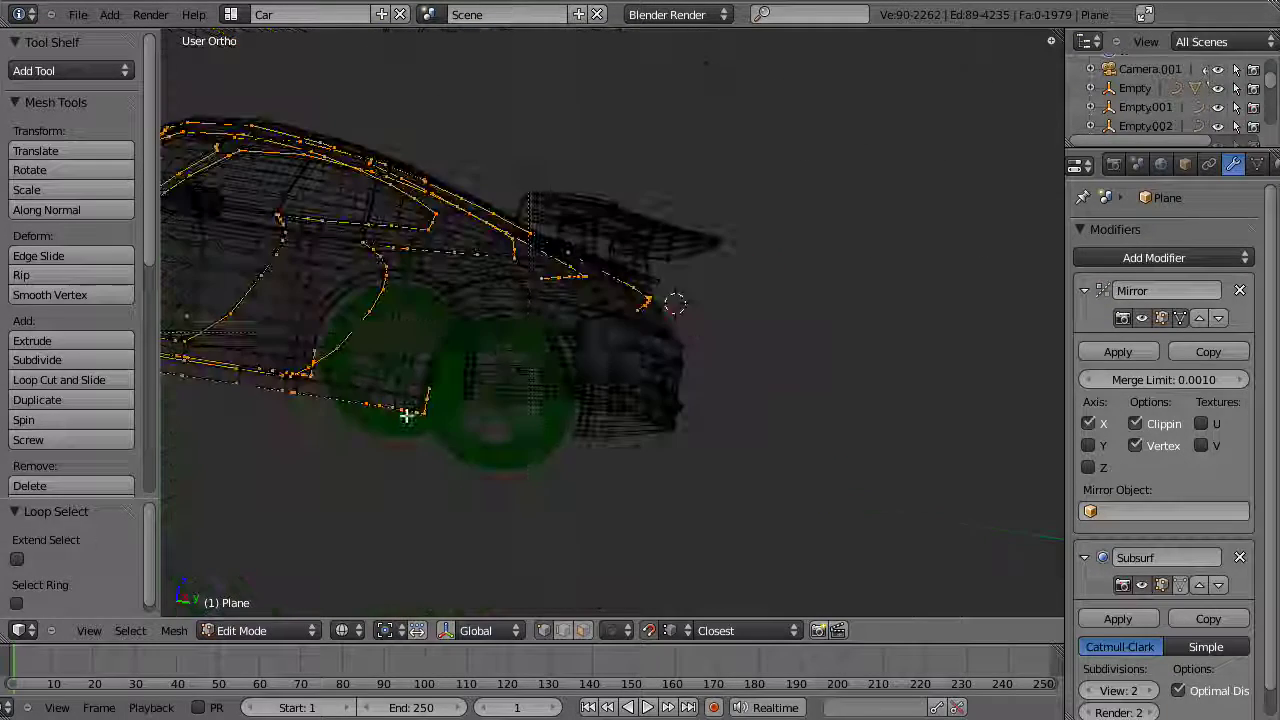
pyautogui.moveTo(522, 315); pyautogui.dragTo(542, 360, button='middle')
pyautogui.scroll(-3, 520, 335)
pyautogui.moveTo(582, 109); pyautogui.dragTo(164, 540, button='middle')
# Step: Narrow the selection to the short stretch of tail seam beneath the rear spoiler
pyautogui.press('z')
pyautogui.scroll(5, 680, 288)
pyautogui.keyDown('shift'); pyautogui.moveTo(697, 280); pyautogui.dragTo(646, 393, button='middle'); pyautogui.keyUp('shift')
pyautogui.scroll(2, 646, 393)
pyautogui.press('z')
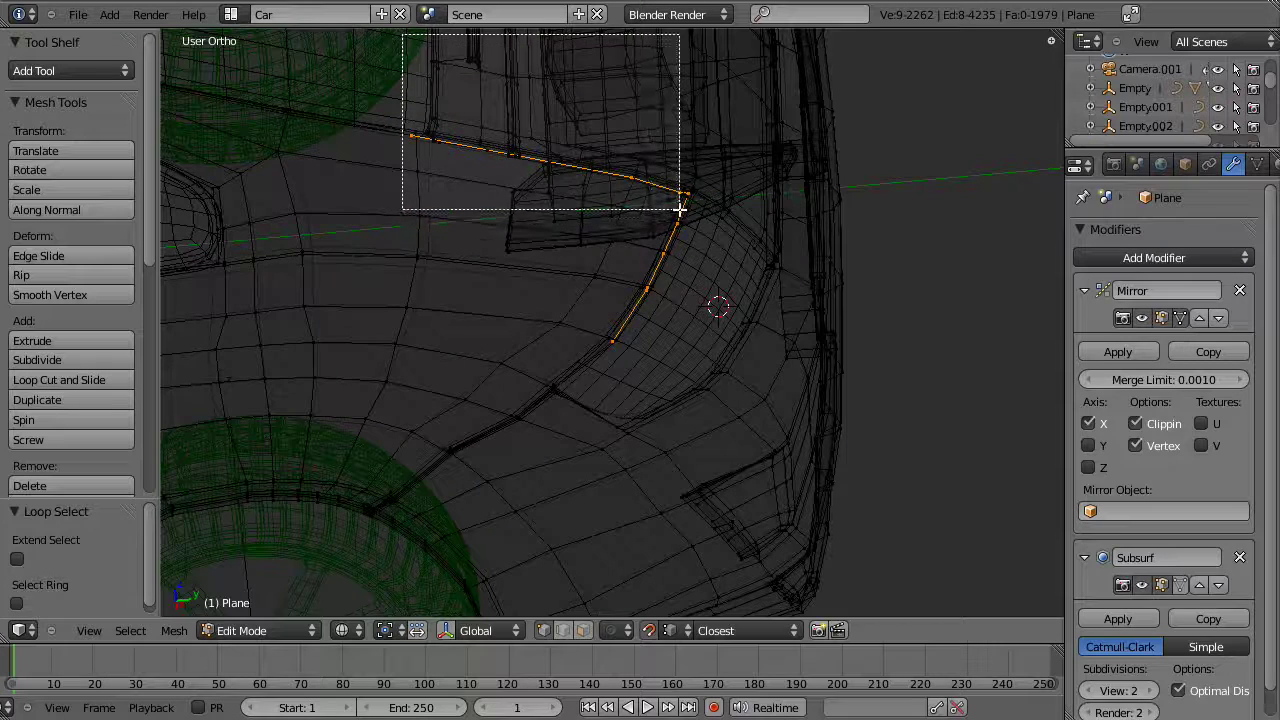
pyautogui.moveTo(665, 194); pyautogui.dragTo(664, 195, button='middle')
pyautogui.scroll(3, 614, 257)
pyautogui.moveTo(614, 257); pyautogui.dragTo(667, 249, button='middle')
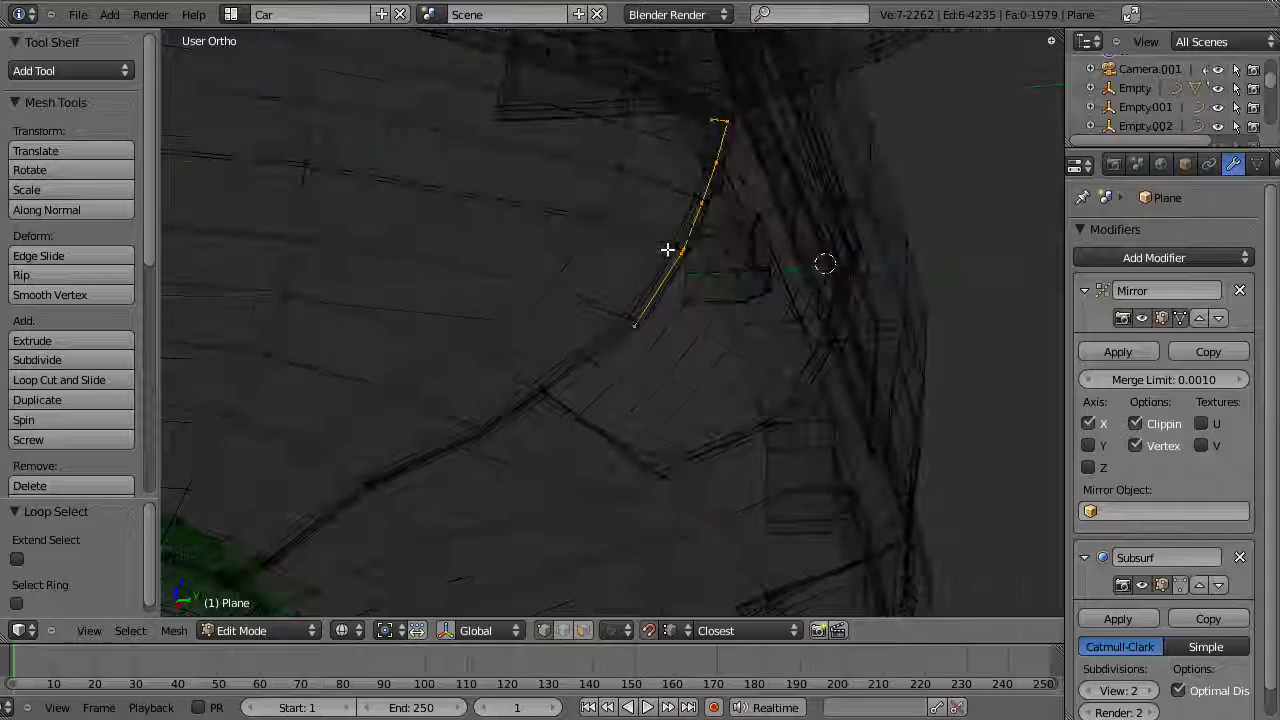
# Step: Move the selected tail seam vertices about -0.0135 along Y, deselect the end vertex, and move the rest another -0.007 along Y
pyautogui.press('g')
pyautogui.rightClick(670, 248)
pyautogui.press('g')
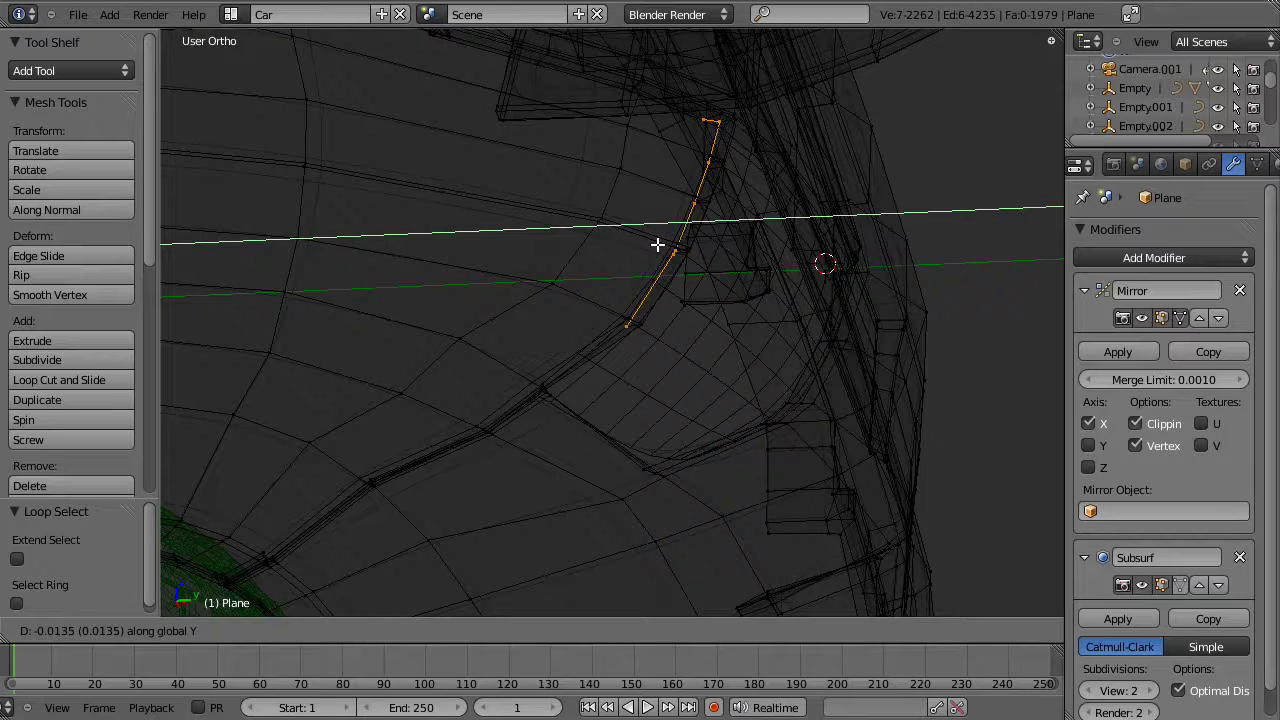
pyautogui.click(657, 244)
pyautogui.moveTo(703, 135); pyautogui.dragTo(706, 137, button='middle')
pyautogui.press('g')
pyautogui.click(654, 251)
# Step: Reposition the vertex at the tail seam's inner corner freely and shift it along X
pyautogui.scroll(8, 640, 231)
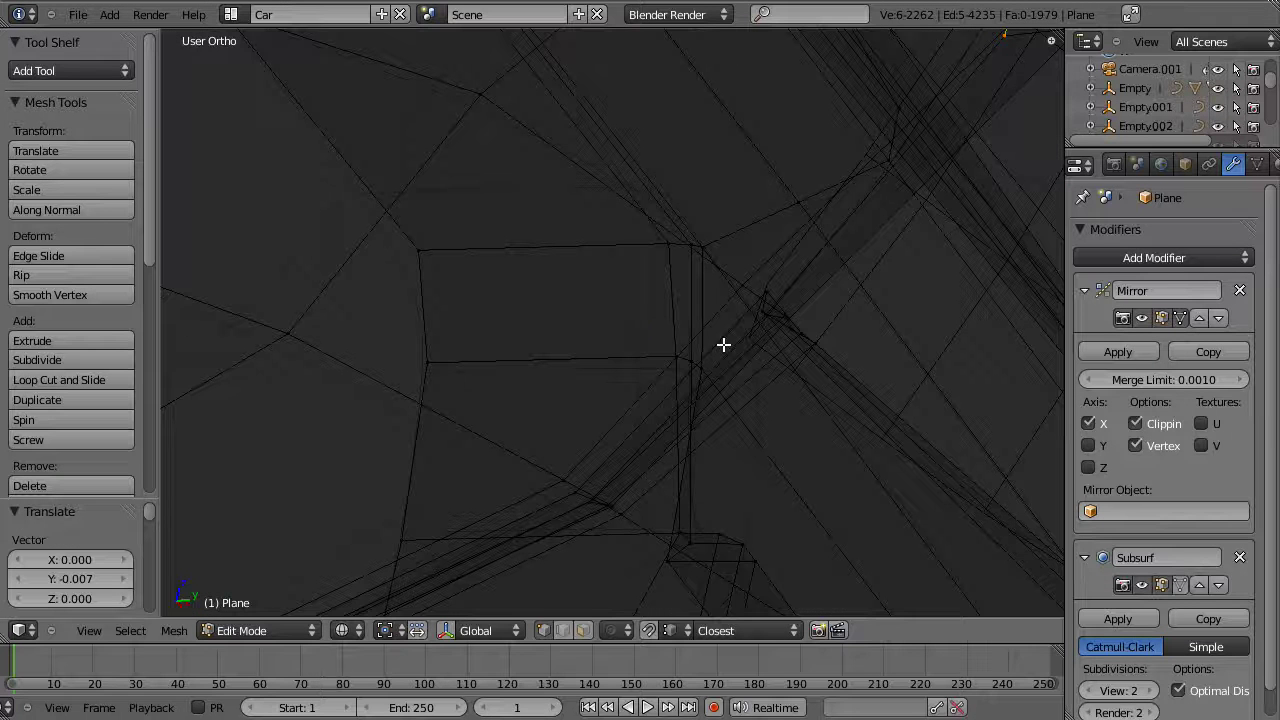
pyautogui.keyDown('shift'); pyautogui.moveTo(829, 306); pyautogui.dragTo(803, 333, button='middle'); pyautogui.keyUp('shift')
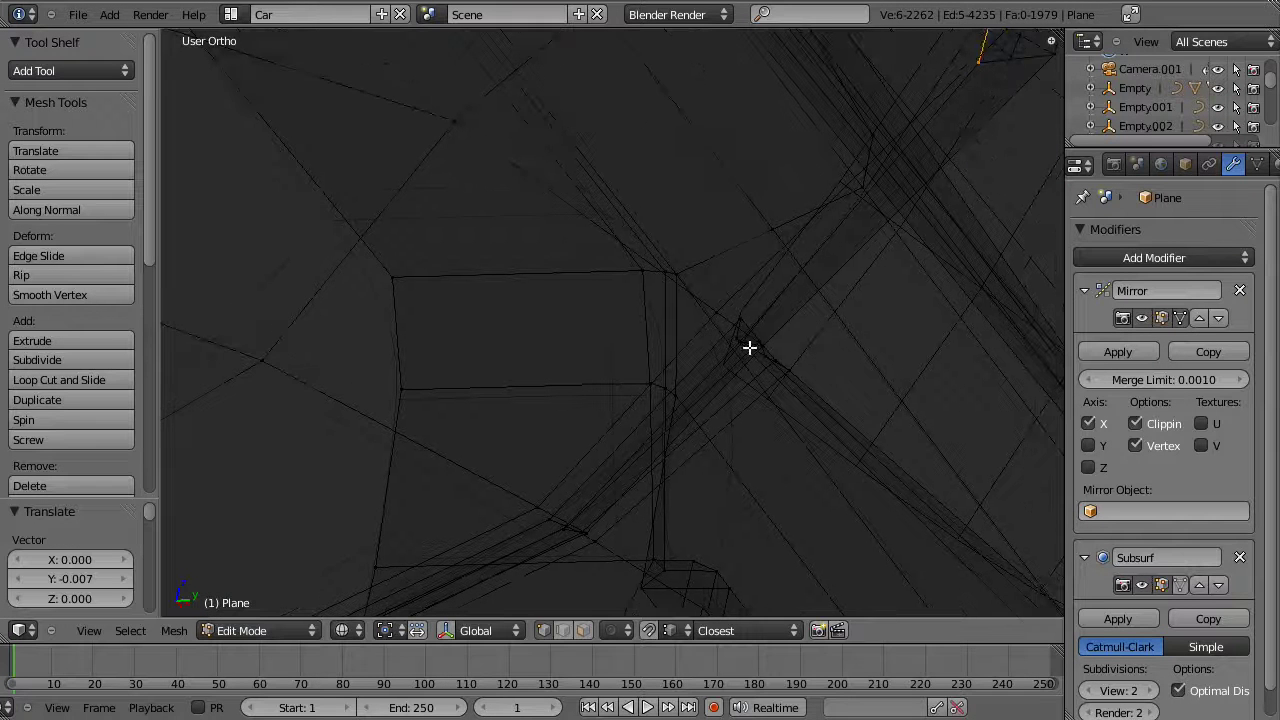
pyautogui.press('g')
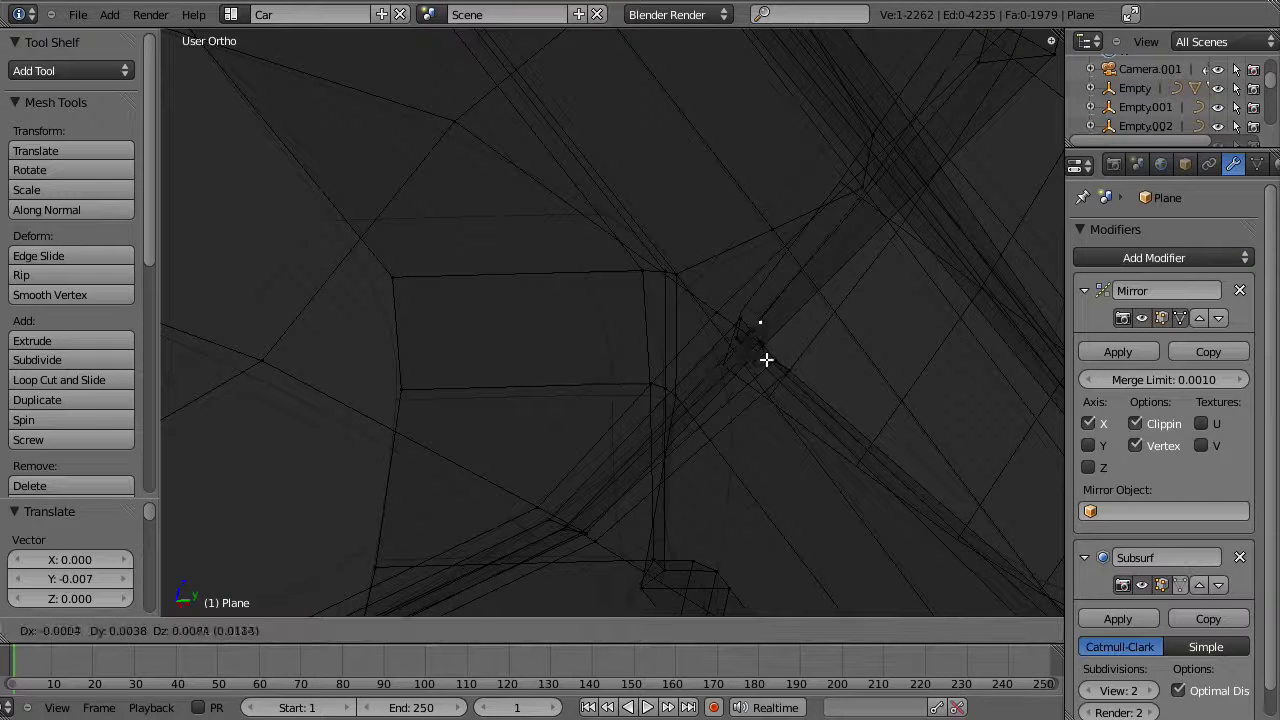
pyautogui.click(766, 359)
pyautogui.scroll(8, 706, 334)
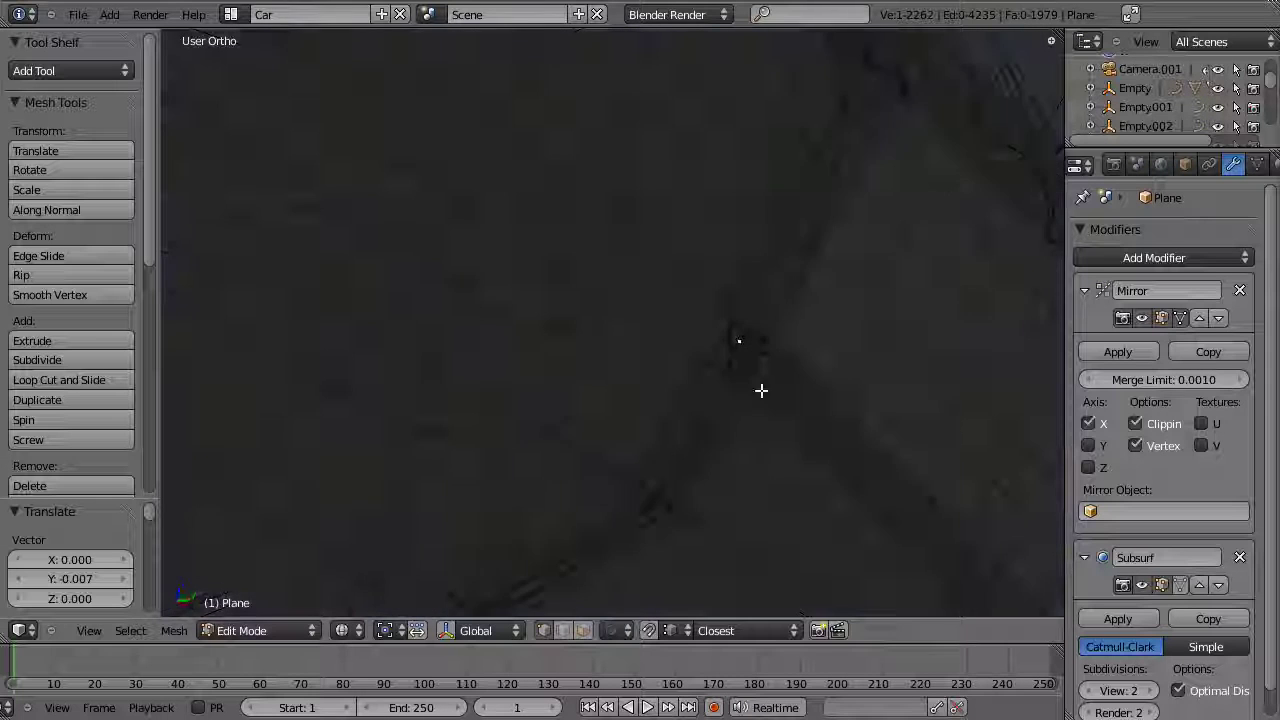
pyautogui.scroll(-5, 761, 390)
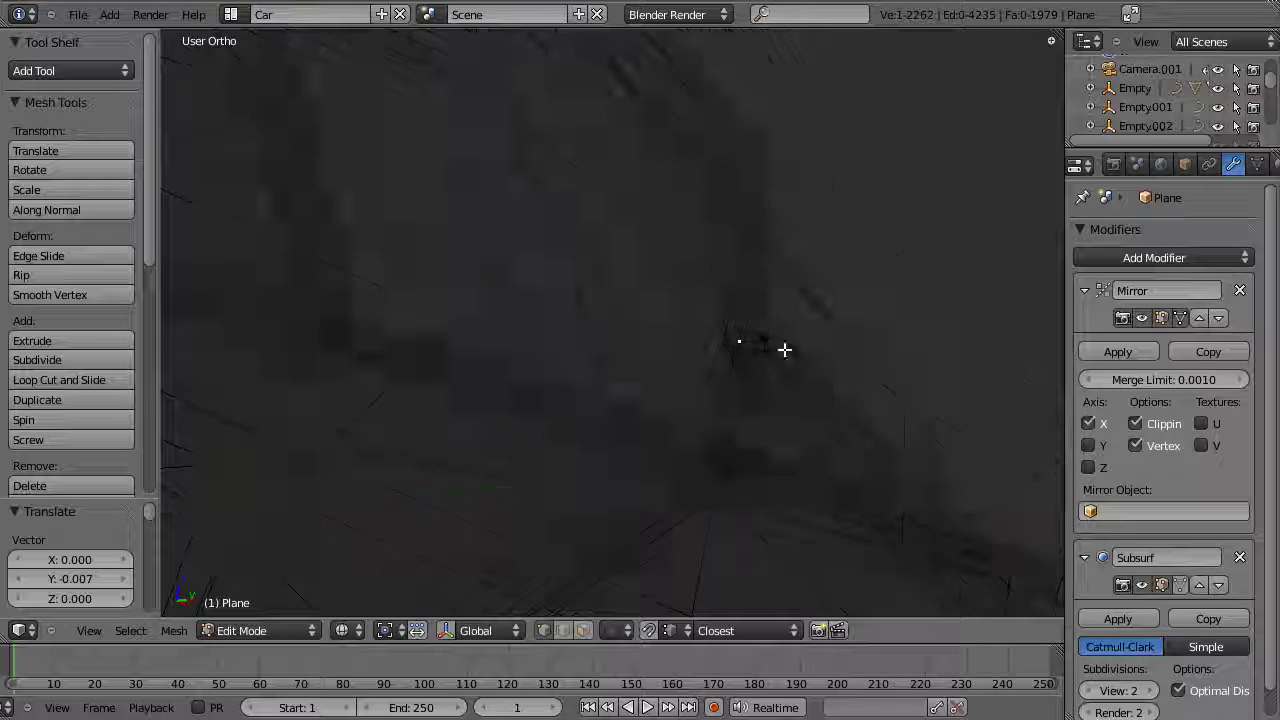
pyautogui.moveTo(689, 465)
pyautogui.mouseDown(button='middle')
pyautogui.moveTo(743, 466)
pyautogui.moveTo(694, 374)
pyautogui.moveTo(679, 396)
pyautogui.moveTo(571, 273)
pyautogui.moveTo(596, 370)
pyautogui.moveTo(655, 463)
pyautogui.mouseUp(button='middle')
pyautogui.press('g')
pyautogui.press('x')
pyautogui.click(718, 466)
pyautogui.press('z')
pyautogui.scroll(-5, 731, 468)
# Step: Select the corner vertices where the tail seam meets the engine lid seam and move them along X
pyautogui.press('Tab')
pyautogui.scroll(-6, 702, 367)
pyautogui.scroll(4, 655, 463)
pyautogui.press('Tab')
pyautogui.press('z')
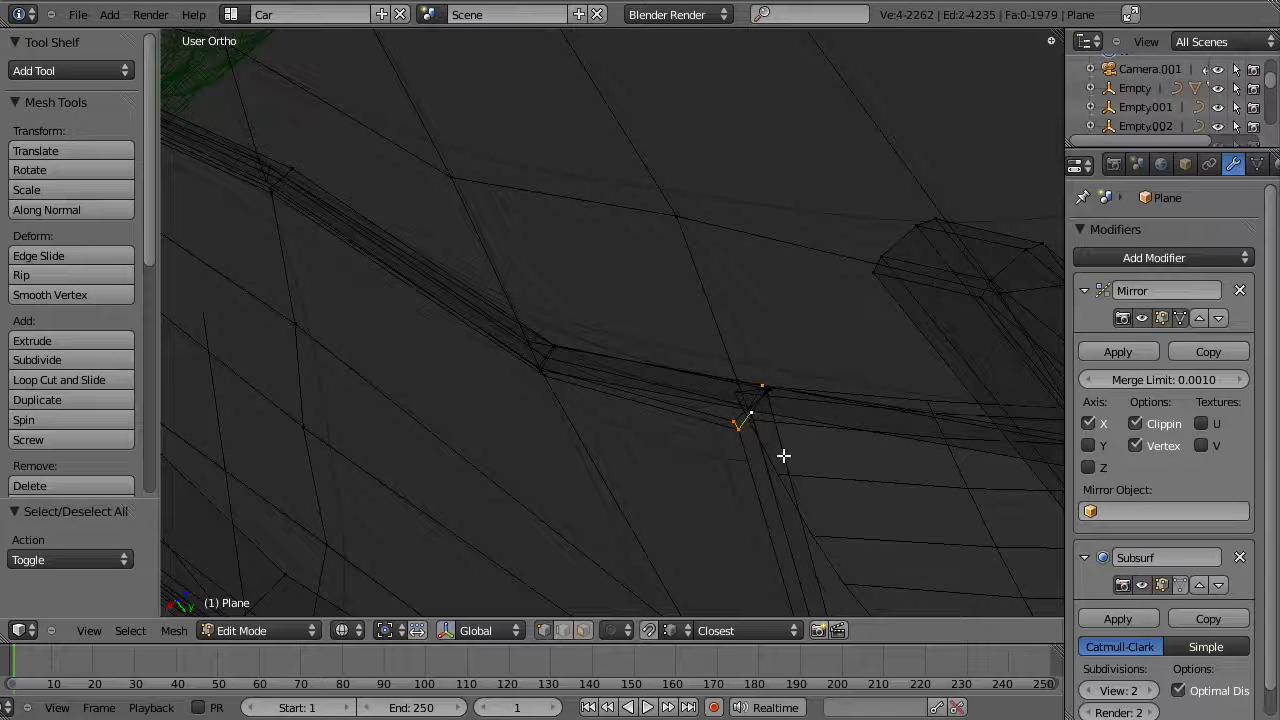
pyautogui.scroll(4, 784, 456)
pyautogui.keyDown('shift'); pyautogui.moveTo(784, 456); pyautogui.dragTo(611, 243, button='middle'); pyautogui.keyUp('shift')
pyautogui.scroll(4, 761, 330)
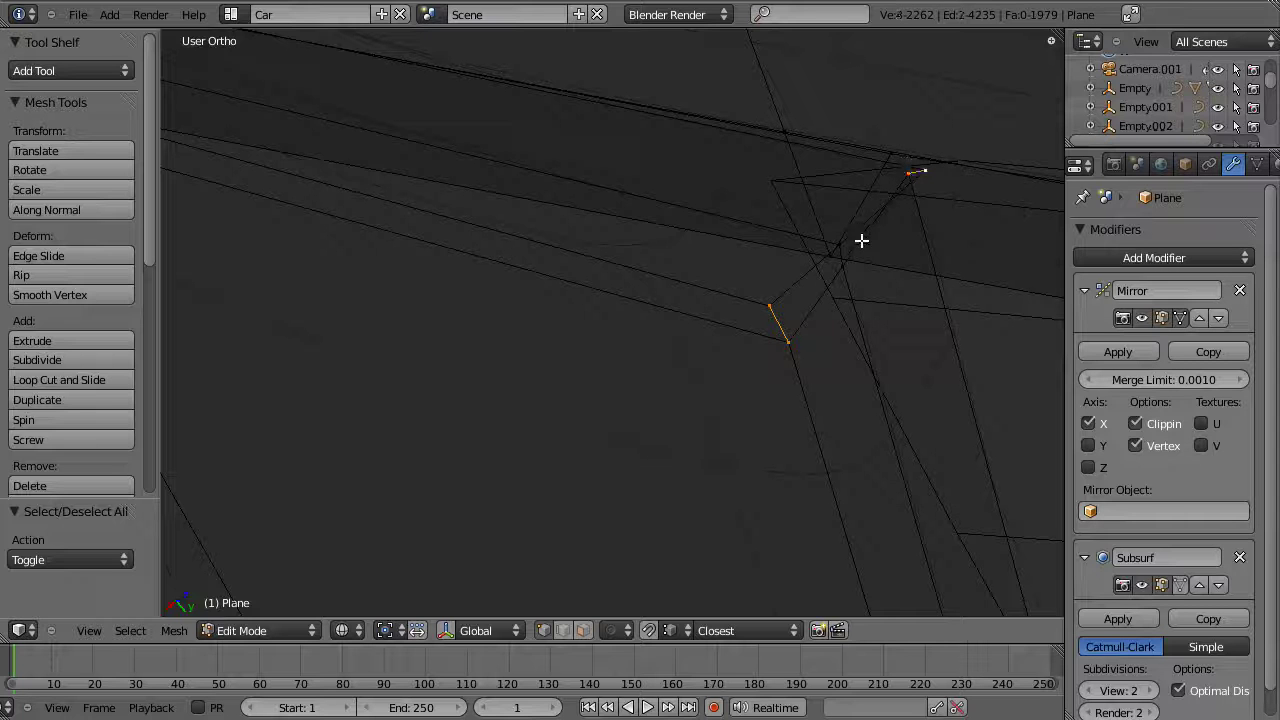
pyautogui.press('z')
pyautogui.press('g')
pyautogui.press('x')
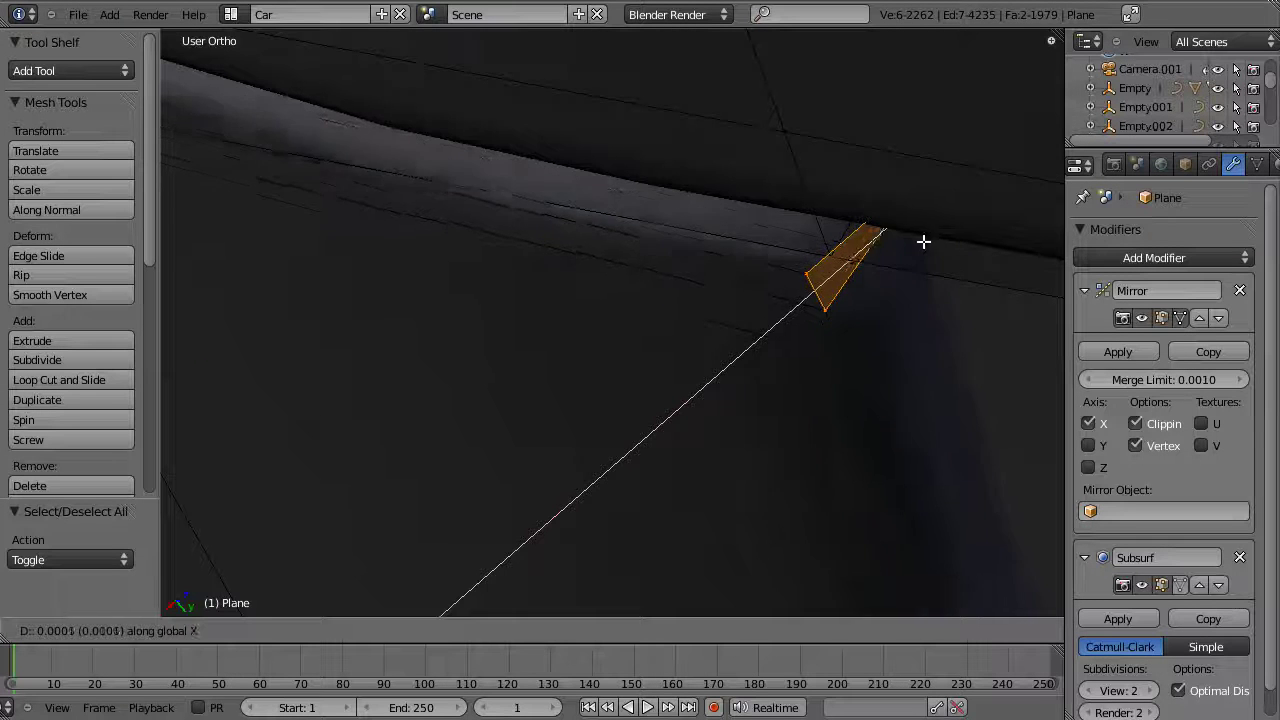
pyautogui.click(930, 242)
# Step: Move the seam corner's upper vertex about 0.001 in X, -0.003 in Y and -0.002 in Z, and readjust the corner
pyautogui.press('z')
pyautogui.moveTo(679, 387); pyautogui.dragTo(876, 234, button='middle')
pyautogui.press('g')
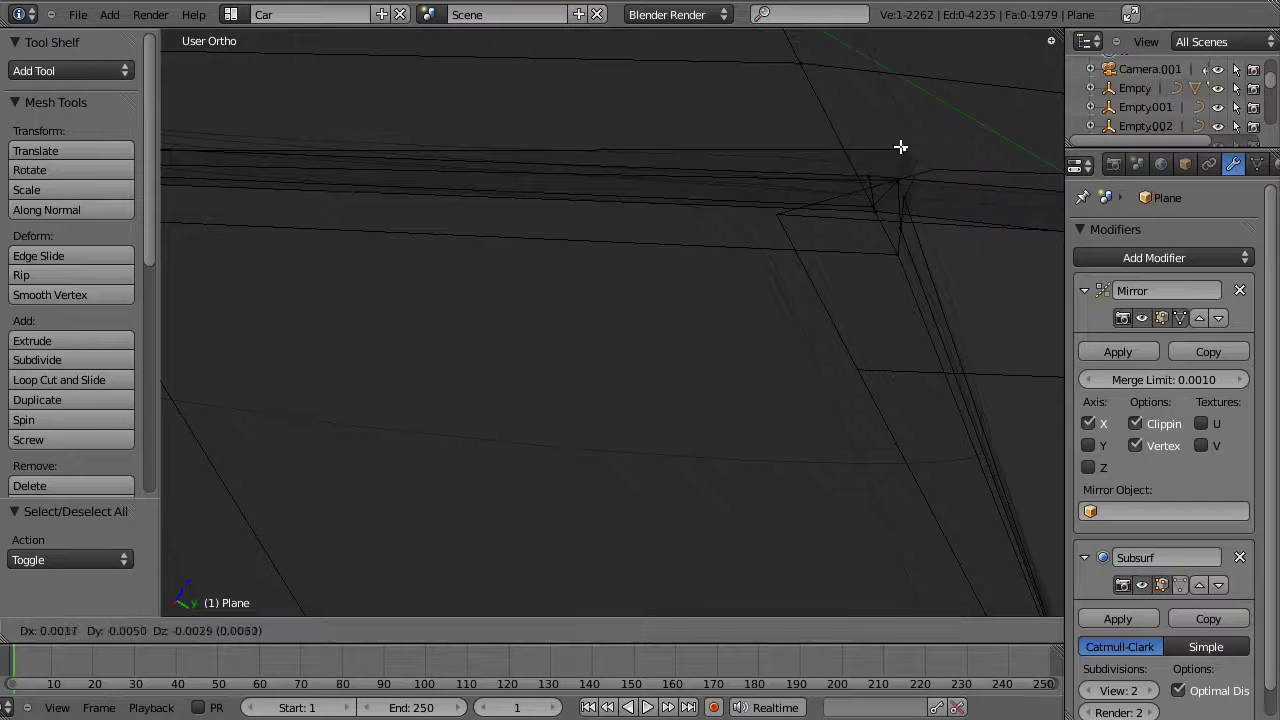
pyautogui.click(894, 151)
pyautogui.press('g')
pyautogui.click(869, 175)
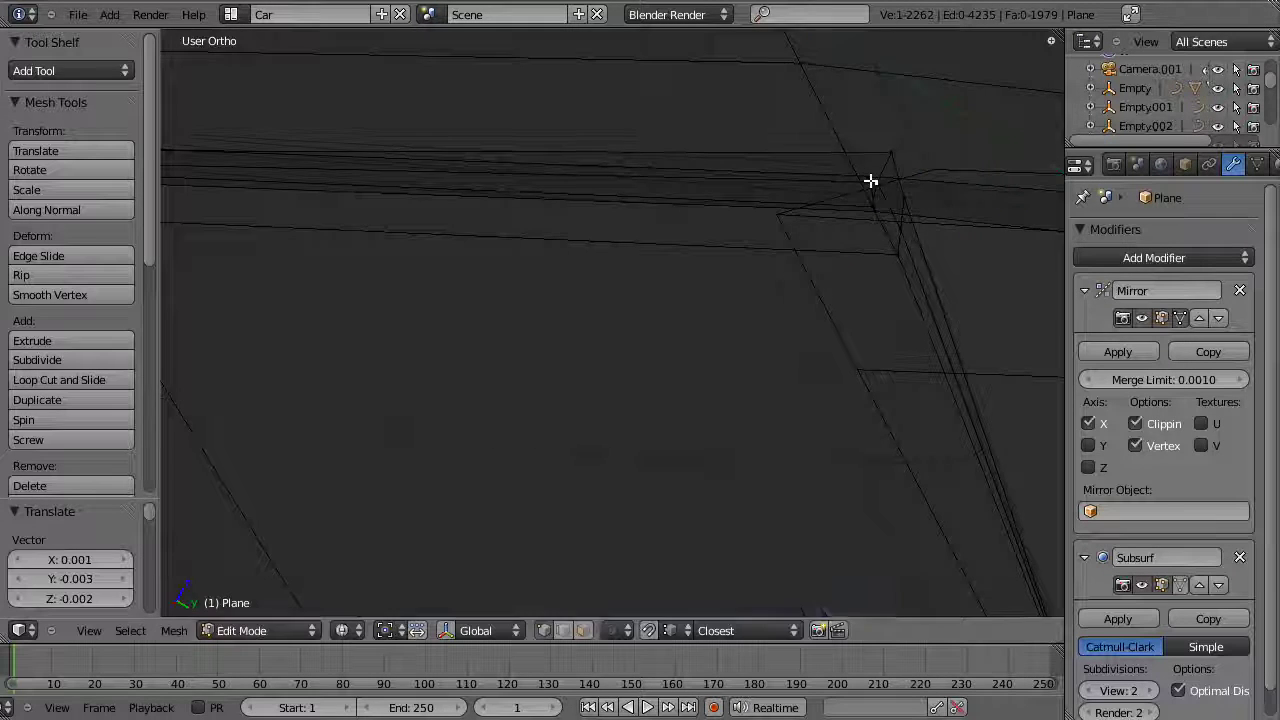
# Step: Examine the tail seam and the inner corner of the tail light in Object Mode
pyautogui.press('z')
pyautogui.press('Tab')
pyautogui.scroll(-2, 700, 372)
pyautogui.scroll(-4, 666, 361)
pyautogui.moveTo(668, 362); pyautogui.dragTo(596, 317, button='middle')
pyautogui.scroll(4, 966, 331)
pyautogui.scroll(3, 966, 331)
pyautogui.moveTo(775, 288); pyautogui.dragTo(544, 449, button='middle')
# Step: Select the seam vertices at the tail light's inner upper corner and move them about -0.005 along X
pyautogui.press('Tab')
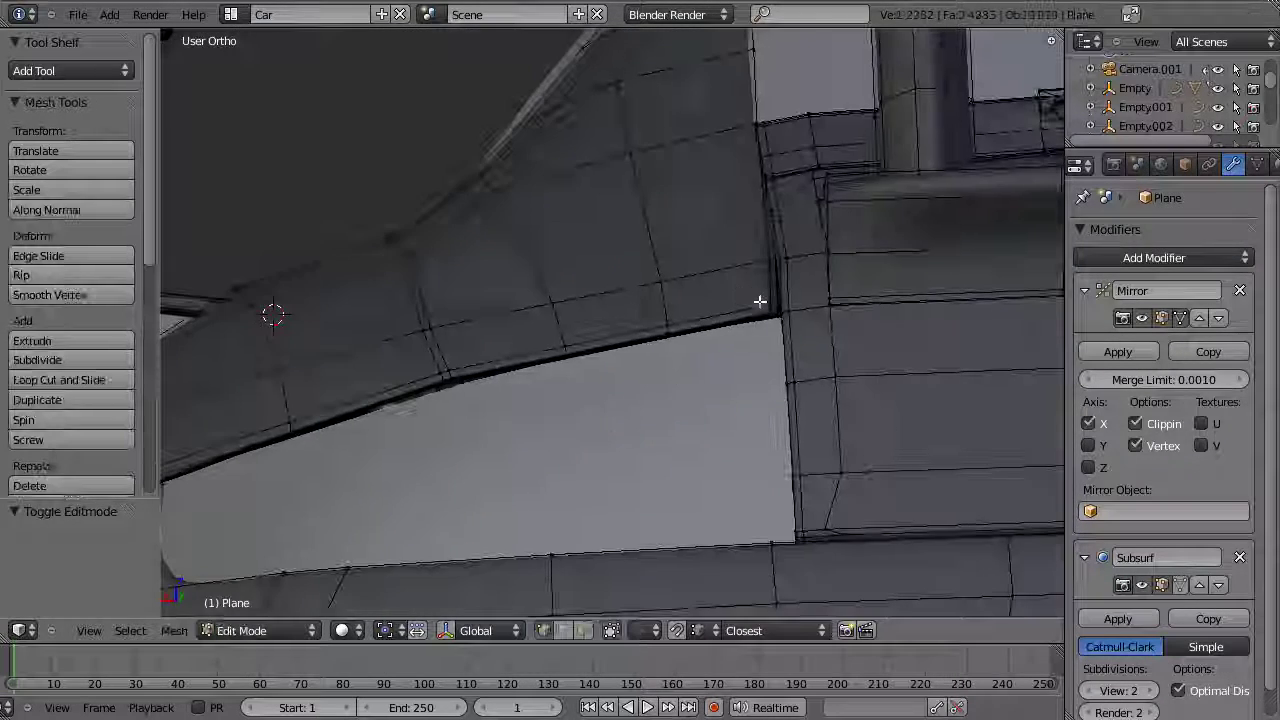
pyautogui.press('z')
pyautogui.moveTo(760, 301); pyautogui.dragTo(945, 308, button='middle')
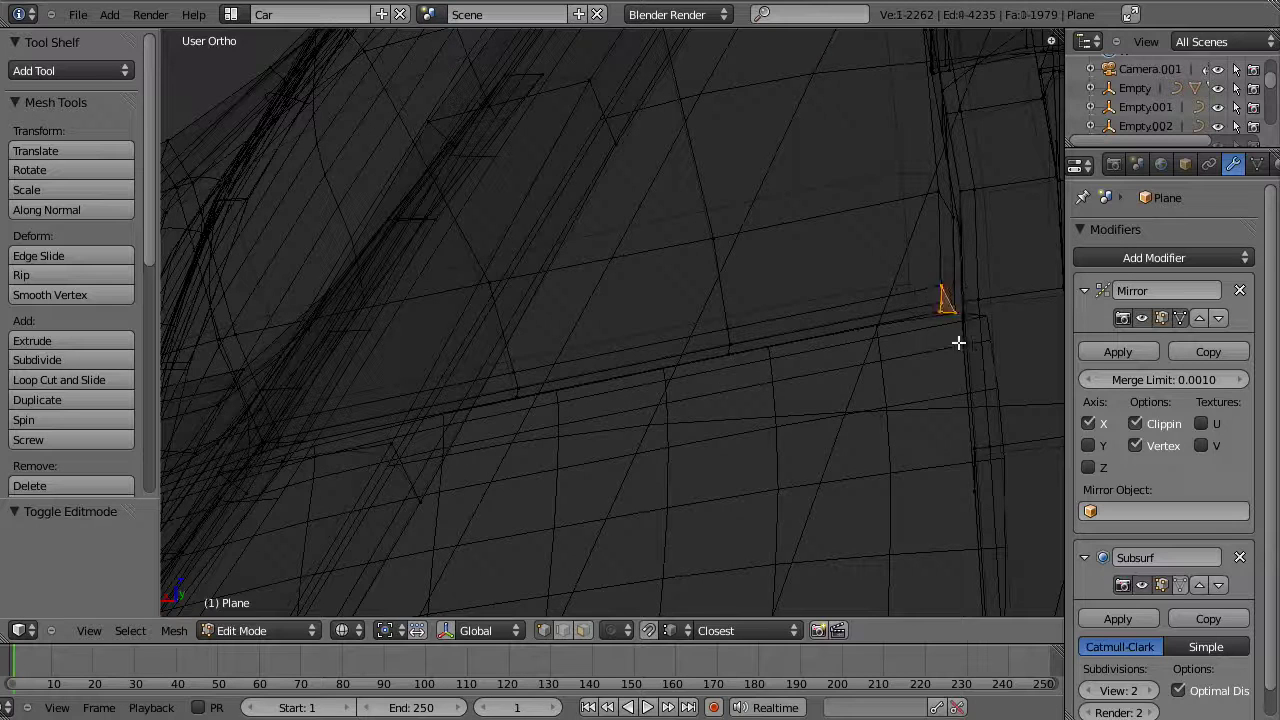
pyautogui.press('z')
pyautogui.press('g')
pyautogui.press('x')
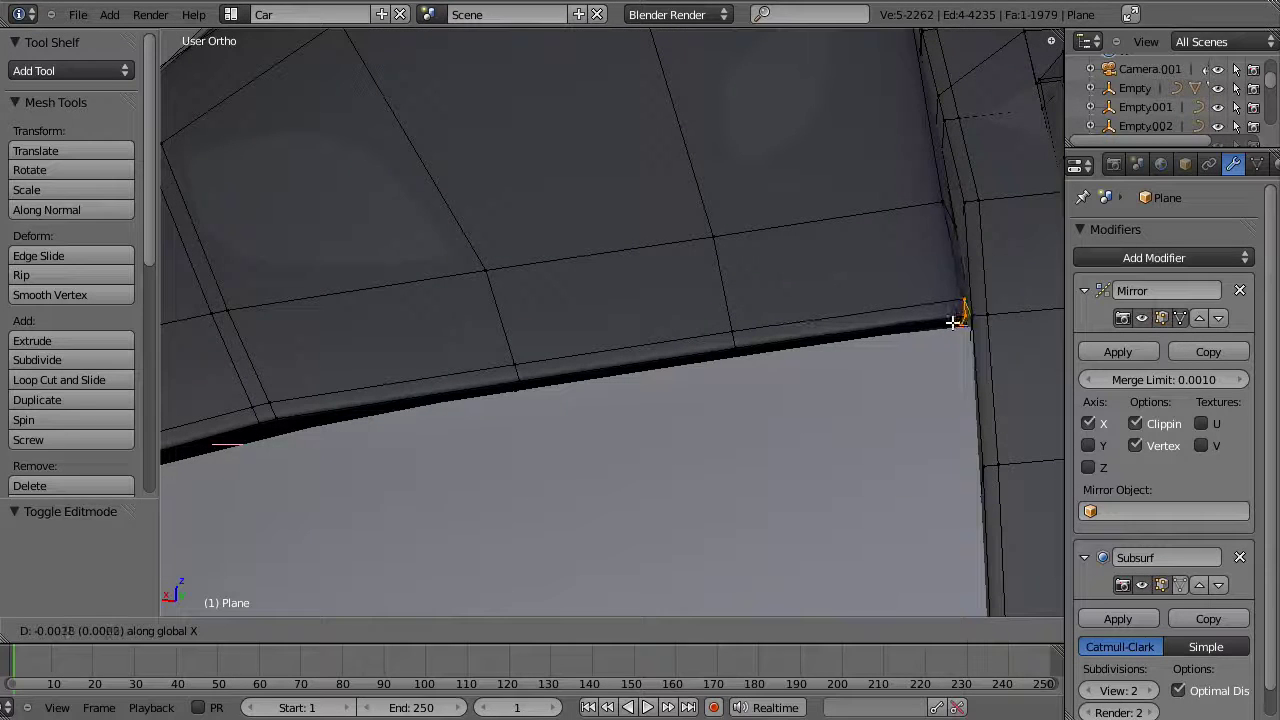
pyautogui.click(950, 324)
pyautogui.press('s')
pyautogui.rightClick(974, 403)
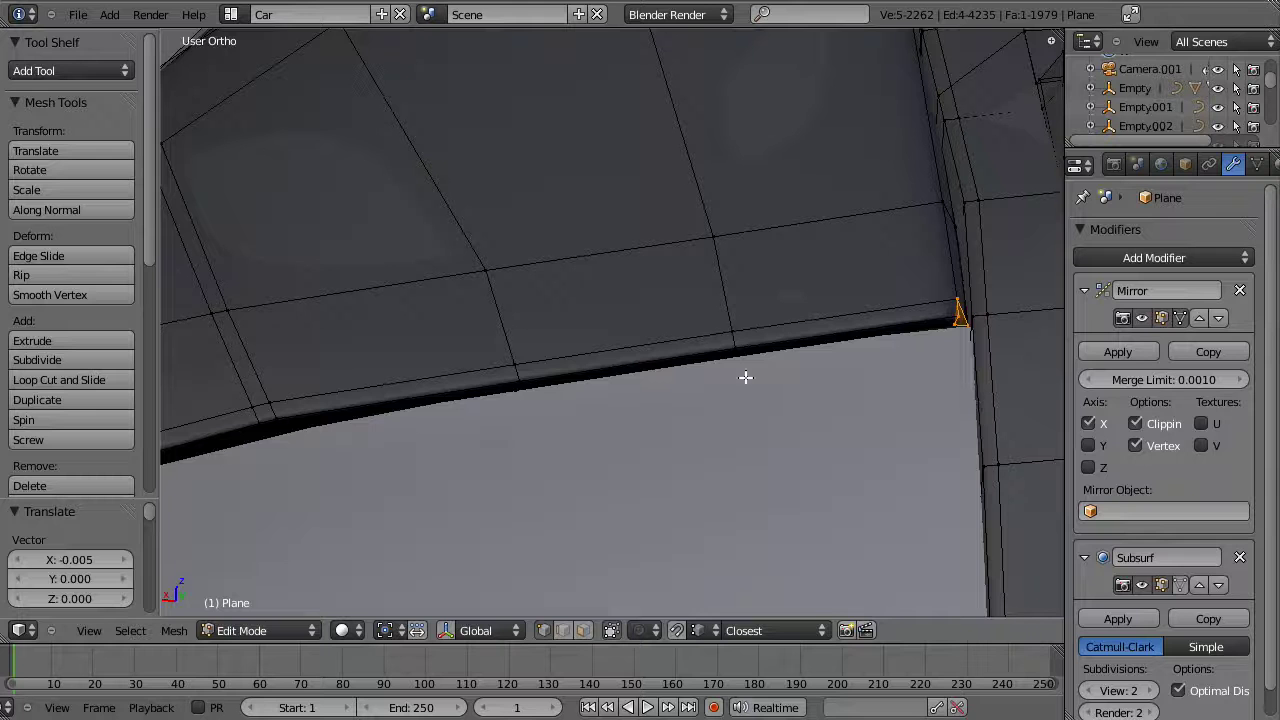
# Step: Extend the selection to the next vertices up the engine lid seam and scale it narrower along X
pyautogui.press('z')
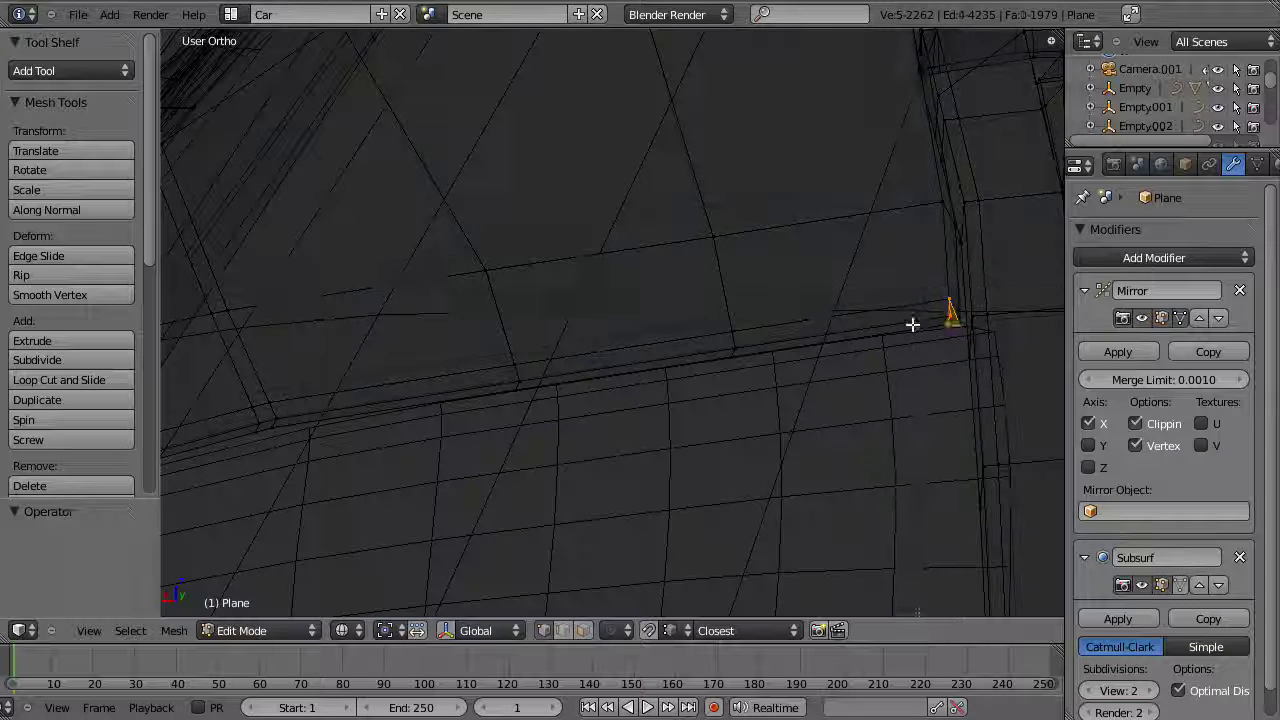
pyautogui.press('z')
pyautogui.press('z')
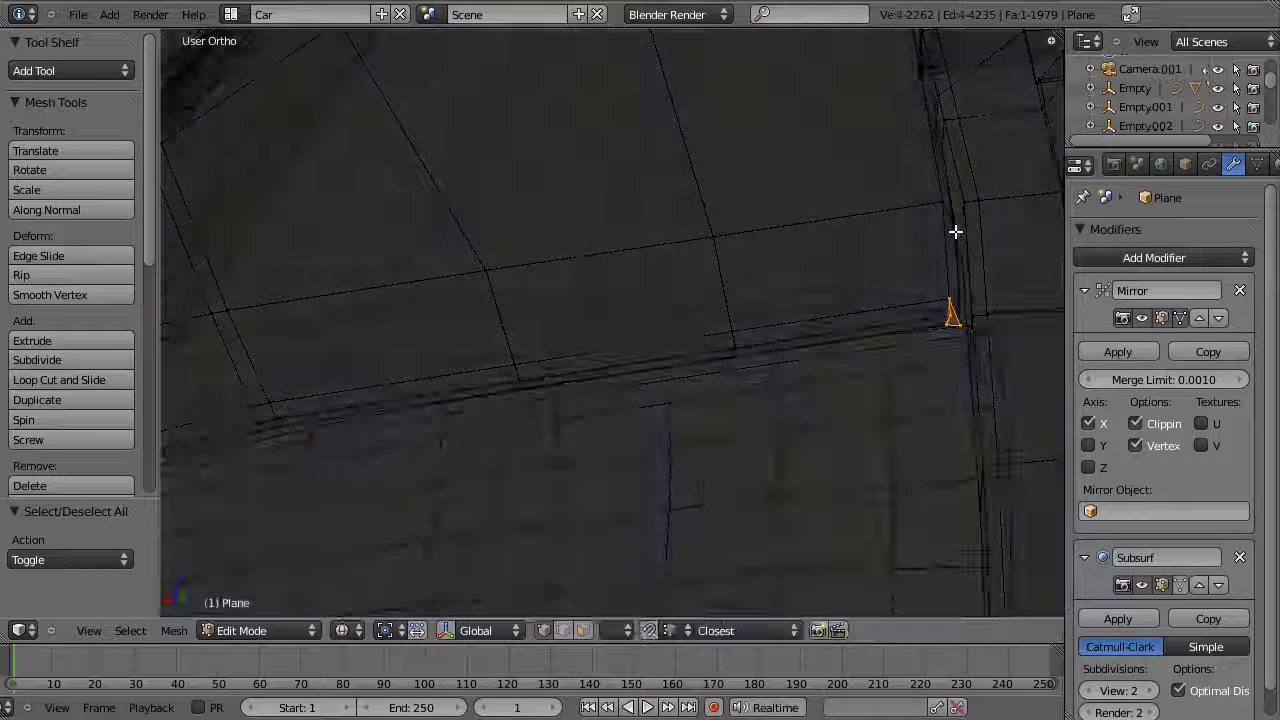
pyautogui.keyDown('shift'); pyautogui.rightClick(957, 234); pyautogui.keyUp('shift')
pyautogui.press('z')
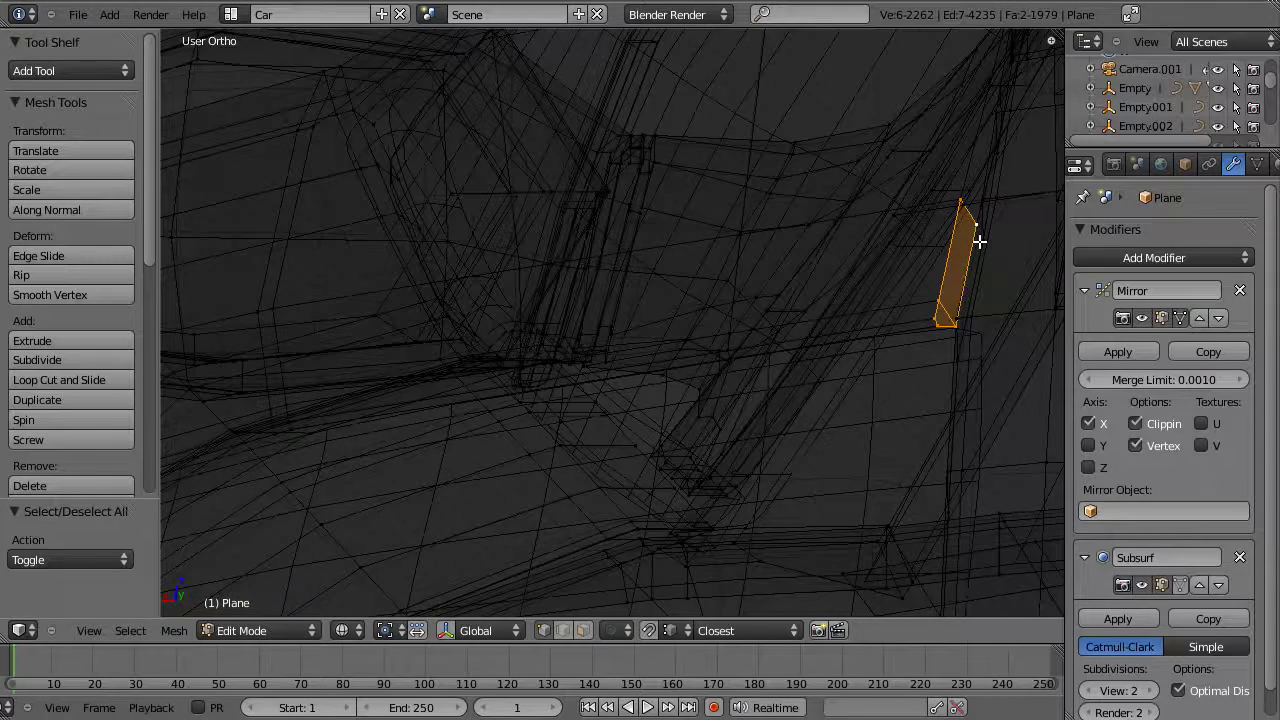
pyautogui.keyDown('shift'); pyautogui.moveTo(983, 283); pyautogui.dragTo(780, 266, button='middle'); pyautogui.keyUp('shift')
pyautogui.press('z')
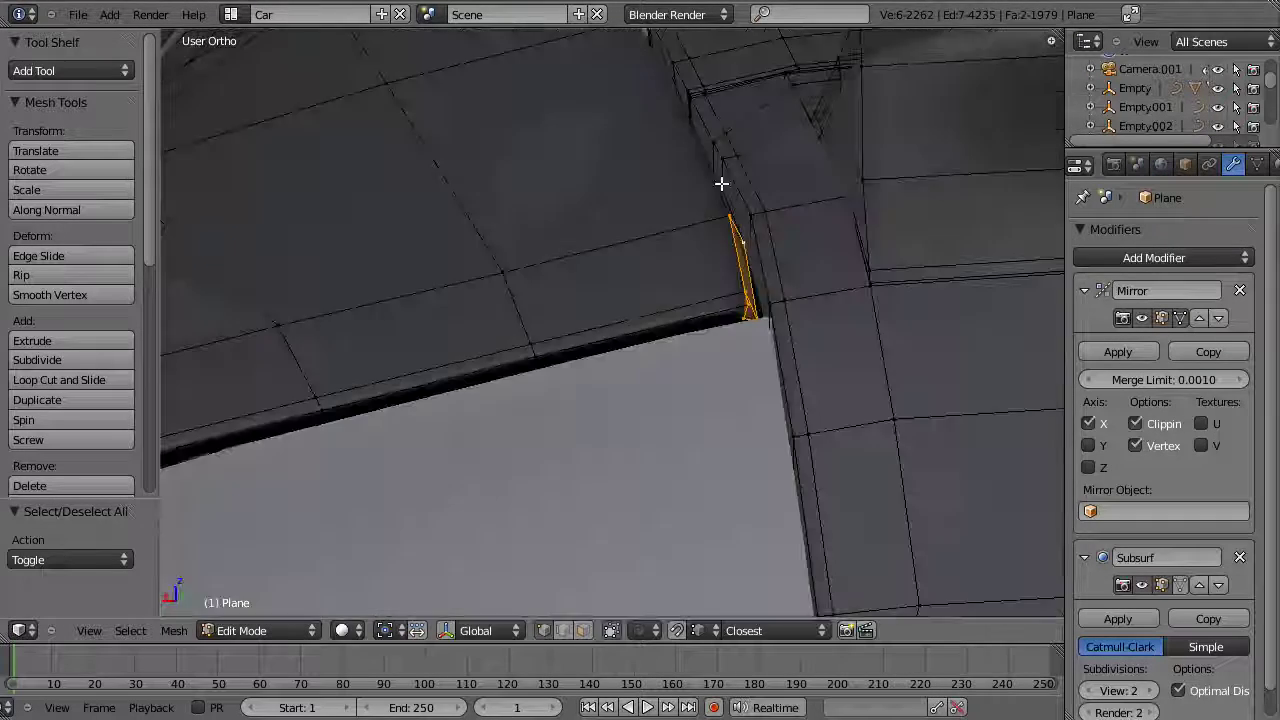
pyautogui.press('s')
pyautogui.press('x')
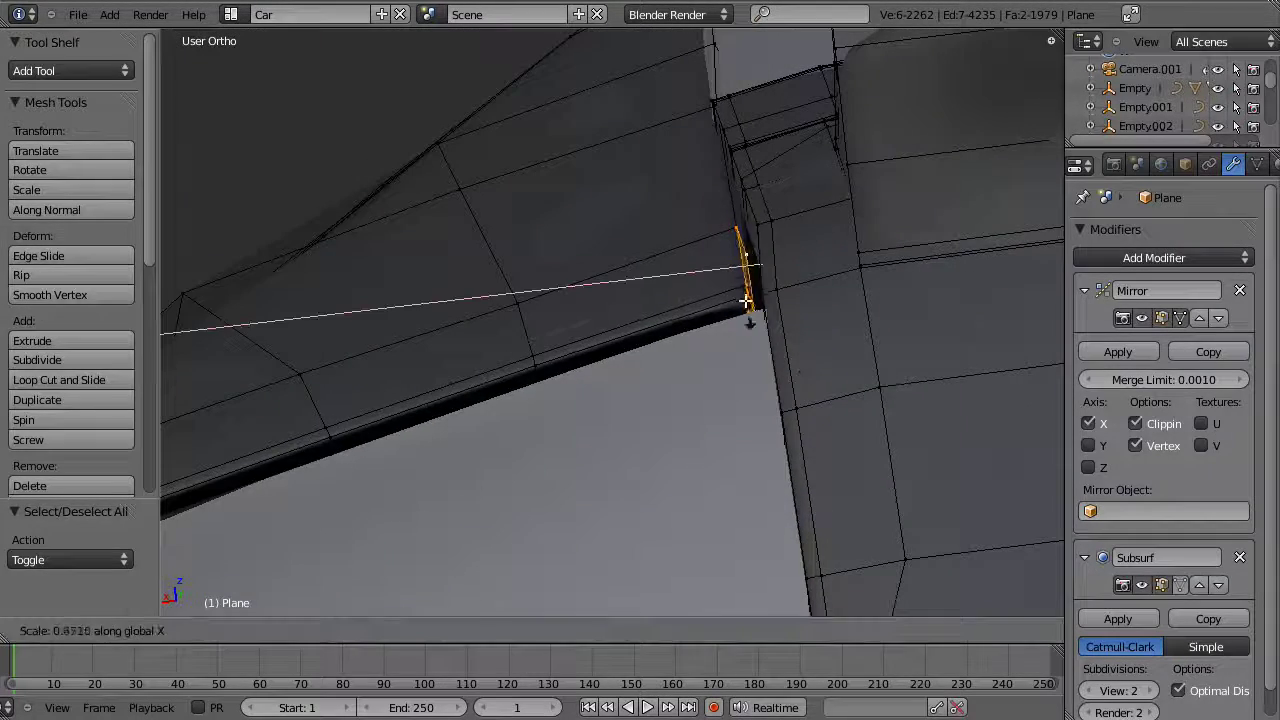
pyautogui.click(746, 300)
# Step: Move the selected tail light corner vertices along X in two small shifts, the last about 0.001
pyautogui.press('g')
pyautogui.press('x')
pyautogui.click(743, 294)
pyautogui.moveTo(743, 294)
pyautogui.mouseDown(button='middle')
pyautogui.moveTo(769, 319)
pyautogui.moveTo(666, 229)
pyautogui.moveTo(766, 329)
pyautogui.moveTo(738, 302)
pyautogui.mouseUp(button='middle')
pyautogui.press('g')
pyautogui.press('x')
pyautogui.click(754, 314)
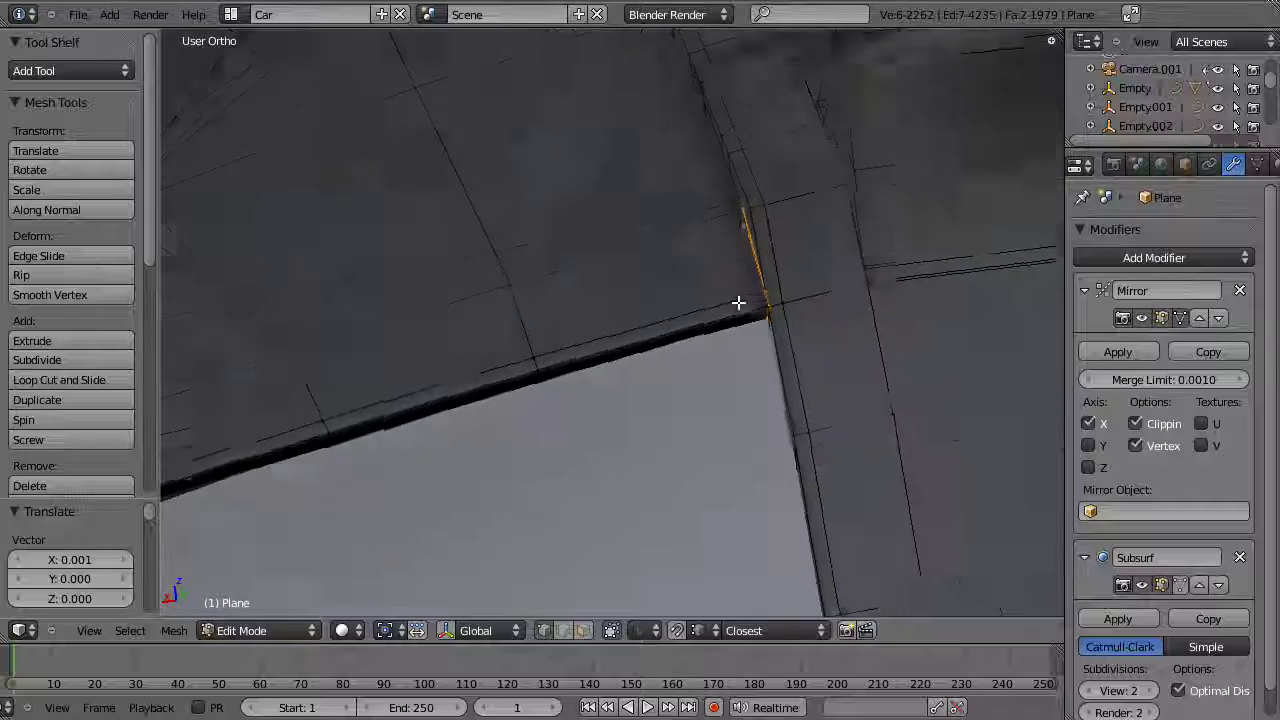
# Step: Add an edge loop beside the engine lid seam, from the tail light's inner corner up past the rear window
pyautogui.scroll(-4, 738, 302)
pyautogui.click(625, 292)
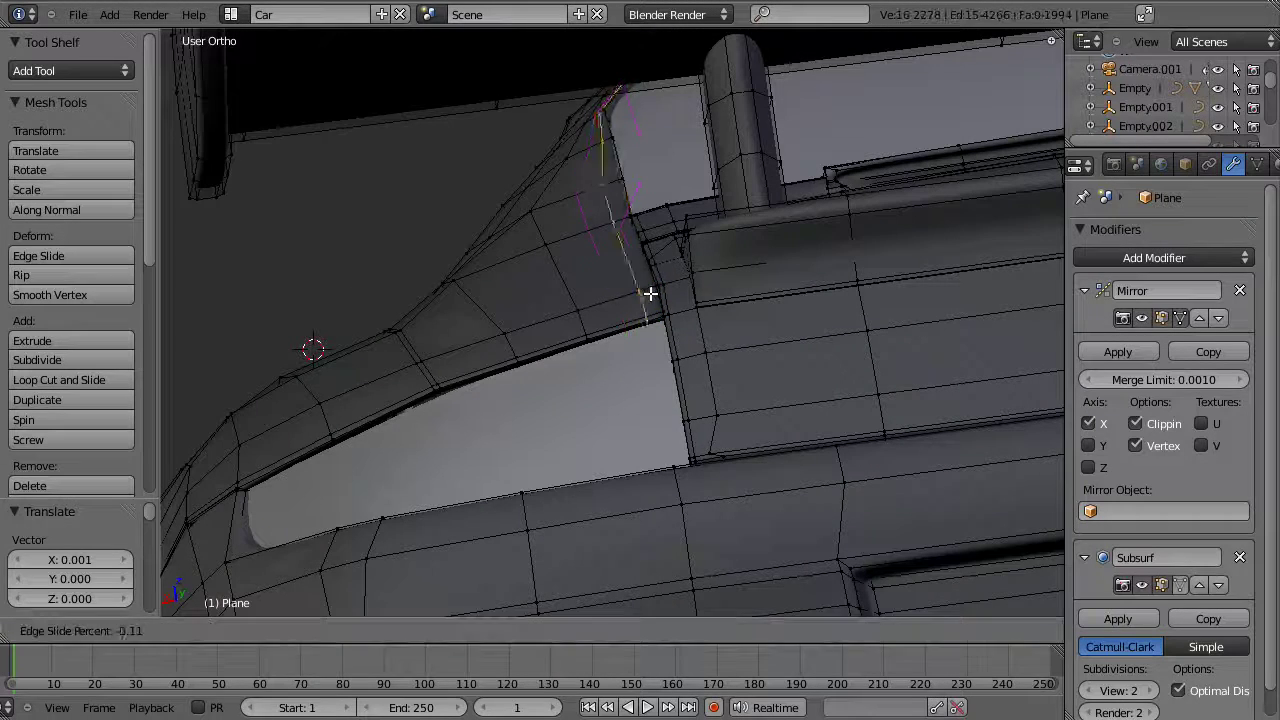
pyautogui.click(647, 290)
# Step: Clear the selection and examine the body around the windows and roof in Object Mode
pyautogui.scroll(-3, 551, 280)
pyautogui.moveTo(551, 280); pyautogui.dragTo(634, 346, button='middle')
pyautogui.scroll(2, 694, 346)
pyautogui.keyDown('shift'); pyautogui.moveTo(500, 232); pyautogui.dragTo(783, 486, button='middle'); pyautogui.keyUp('shift')
pyautogui.keyDown('shift'); pyautogui.moveTo(580, 364); pyautogui.dragTo(719, 424, button='middle'); pyautogui.keyUp('shift')
pyautogui.press('a')
pyautogui.press('Tab')
pyautogui.scroll(-3, 634, 410)
pyautogui.moveTo(614, 417); pyautogui.dragTo(703, 380, button='middle')
pyautogui.scroll(2, 770, 445)
pyautogui.scroll(8, 770, 445)
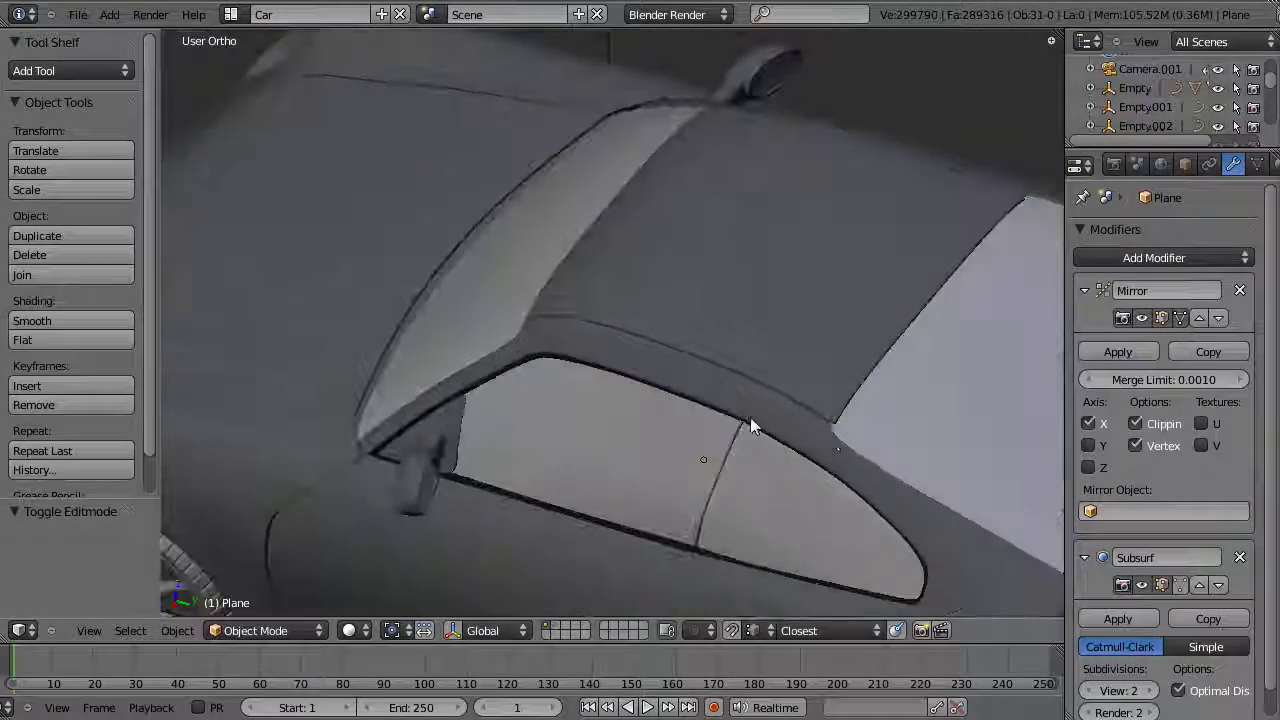
# Step: Select the roof panel's rear corner vertices beside the rear window and move them slightly along Y and X
pyautogui.press('Tab')
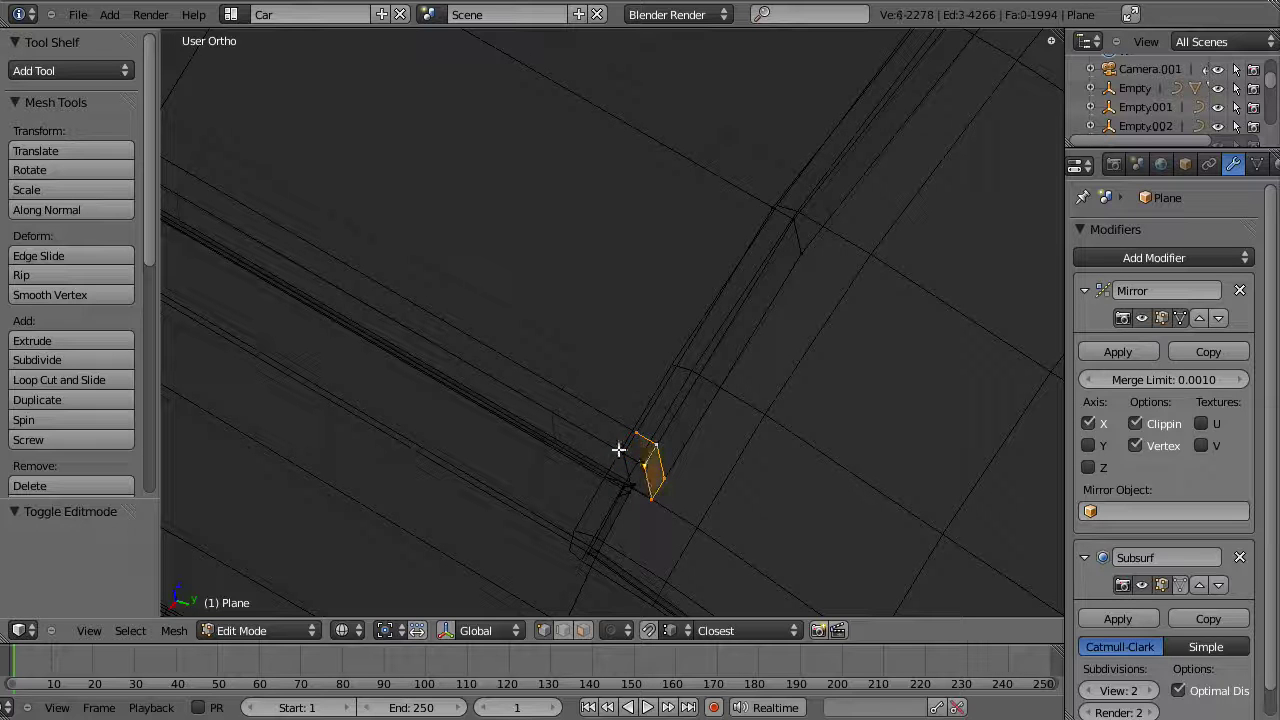
pyautogui.press('z')
pyautogui.moveTo(631, 486); pyautogui.dragTo(672, 540, button='middle')
pyautogui.press('g')
pyautogui.press('y')
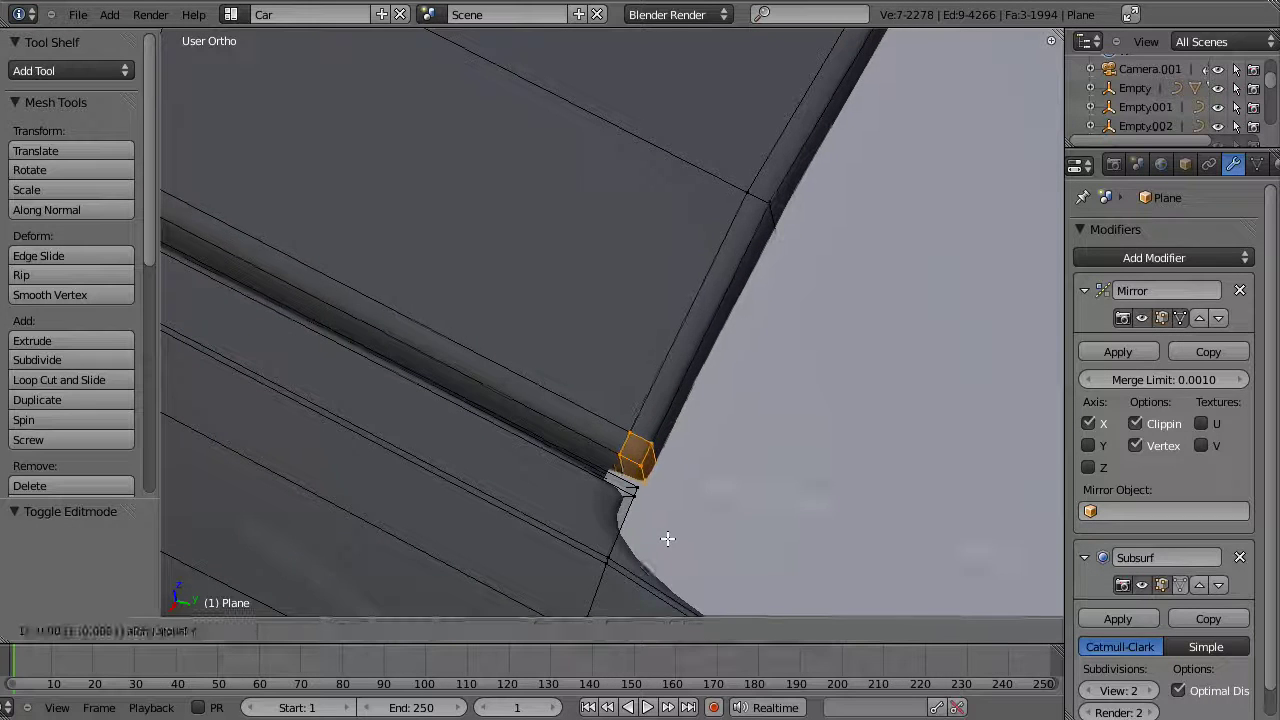
pyautogui.click(660, 537)
pyautogui.press('g')
pyautogui.press('x')
pyautogui.click(660, 548)
pyautogui.moveTo(660, 548); pyautogui.dragTo(551, 503, button='middle')
pyautogui.hotkey('ctrl', 'r')
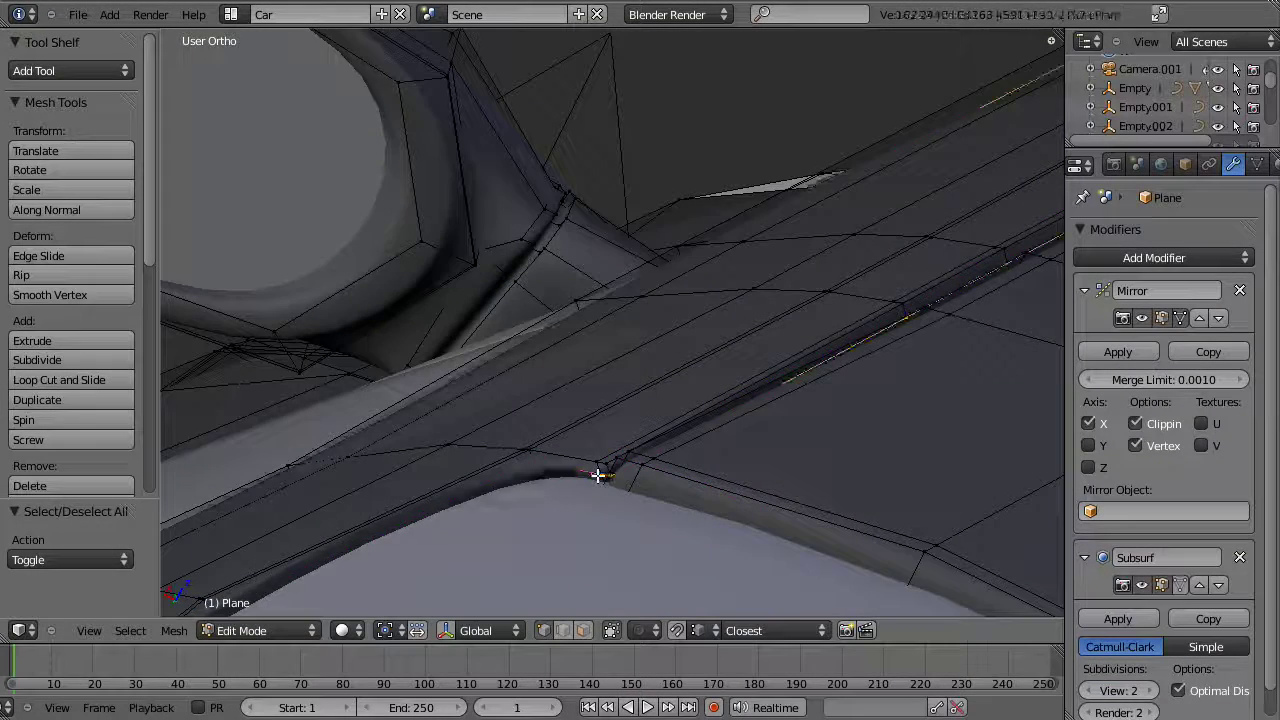
pyautogui.moveTo(625, 509); pyautogui.dragTo(616, 478, button='middle')
pyautogui.press('Tab')
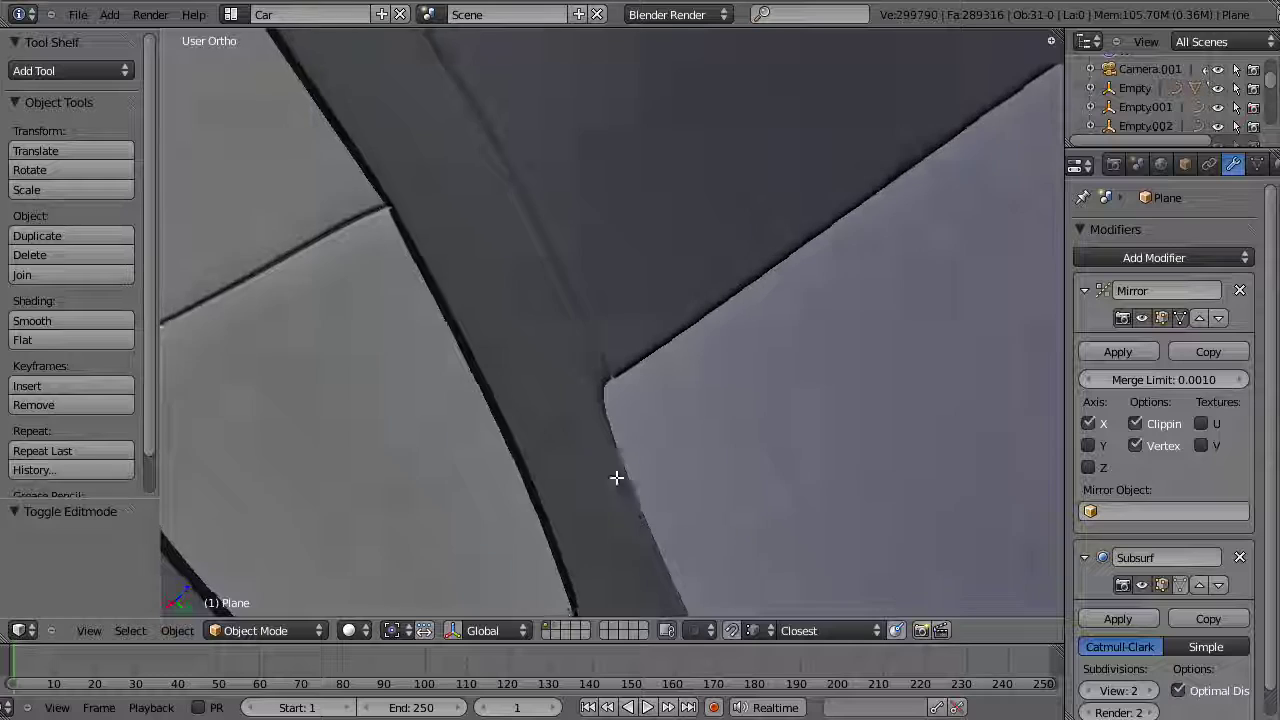
# Step: Select the edge loop along the rear window's side and narrow the selection to the stretch beside the glass
pyautogui.press('Tab')
pyautogui.scroll(-7, 582, 516)
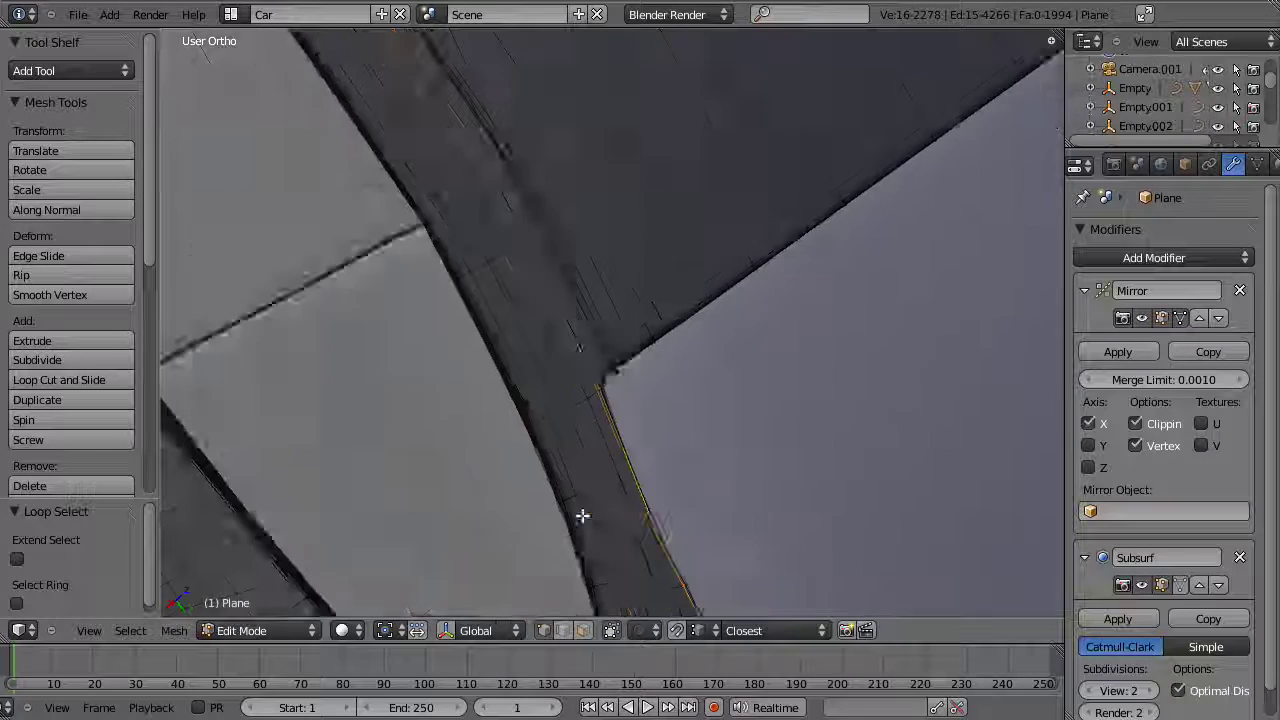
pyautogui.keyDown('shift'); pyautogui.moveTo(740, 563); pyautogui.dragTo(690, 310, button='middle'); pyautogui.keyUp('shift')
pyautogui.moveTo(765, 511)
pyautogui.keyDown('shift'); pyautogui.mouseDown(button='middle')
pyautogui.moveTo(692, 246)
pyautogui.moveTo(953, 625)
pyautogui.mouseUp(button='middle'); pyautogui.keyUp('shift')
pyautogui.press('z')
pyautogui.press('b')
pyautogui.press('z')
# Step: Apply Edge Slide to the selected edges along the rear window's side
pyautogui.moveTo(777, 450)
pyautogui.mouseDown(button='middle')
pyautogui.moveTo(632, 210)
pyautogui.moveTo(706, 423)
pyautogui.mouseUp(button='middle')
pyautogui.scroll(3, 706, 423)
pyautogui.hotkey('ctrl', 'e')
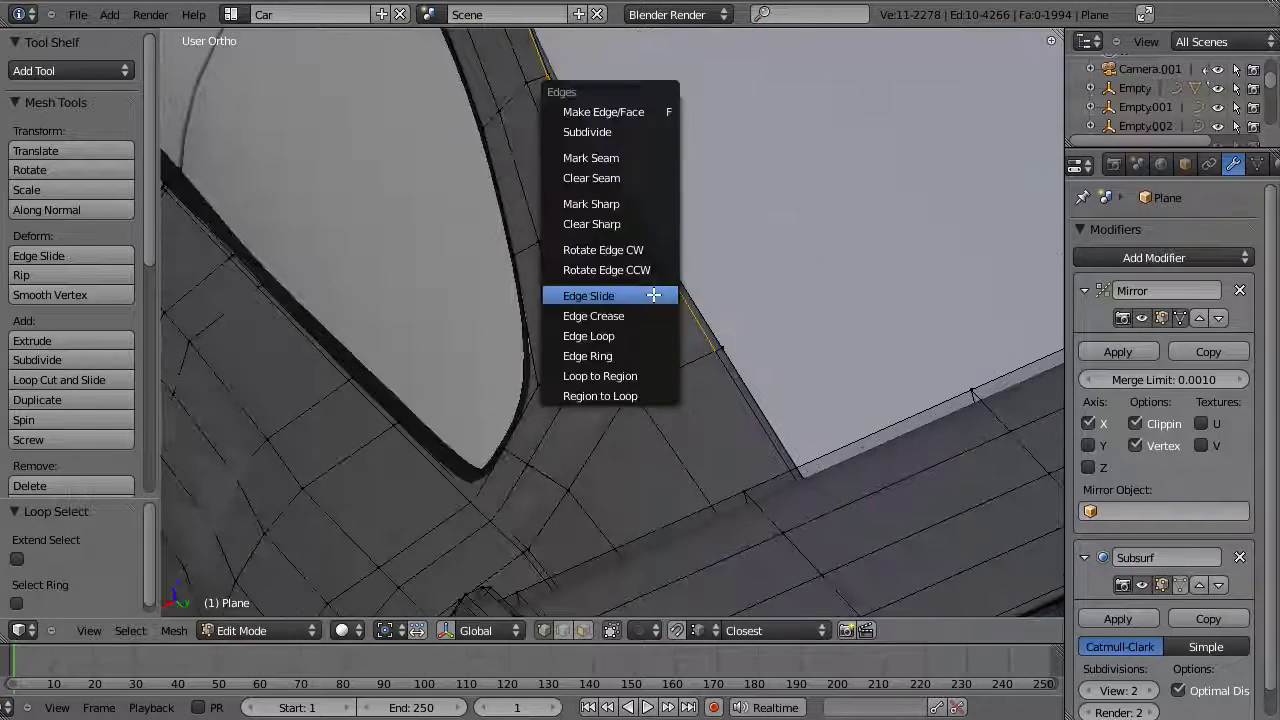
pyautogui.click(651, 294)
pyautogui.click(648, 295)
# Step: Examine the rear window border and the side windows of the car in Object Mode
pyautogui.moveTo(648, 295); pyautogui.dragTo(727, 391, button='middle')
pyautogui.press('Tab')
pyautogui.scroll(-7, 691, 304)
pyautogui.moveTo(691, 304); pyautogui.dragTo(645, 413, button='middle')
pyautogui.scroll(-3, 645, 413)
pyautogui.moveTo(594, 488); pyautogui.dragTo(840, 415, button='middle')
pyautogui.scroll(3, 833, 383)
pyautogui.moveTo(789, 362)
pyautogui.mouseDown(button='middle')
pyautogui.moveTo(864, 315)
pyautogui.moveTo(726, 353)
pyautogui.moveTo(782, 293)
pyautogui.moveTo(743, 362)
pyautogui.moveTo(812, 327)
pyautogui.moveTo(789, 340)
pyautogui.mouseUp(button='middle')
pyautogui.scroll(2, 725, 357)
pyautogui.scroll(4, 743, 362)
# Step: In the window glass object, box-select the side window vertices near the door mirror and move them inward along X
pyautogui.press('Tab')
pyautogui.press('z')
pyautogui.press('b')
pyautogui.moveTo(756, 244); pyautogui.dragTo(843, 325)
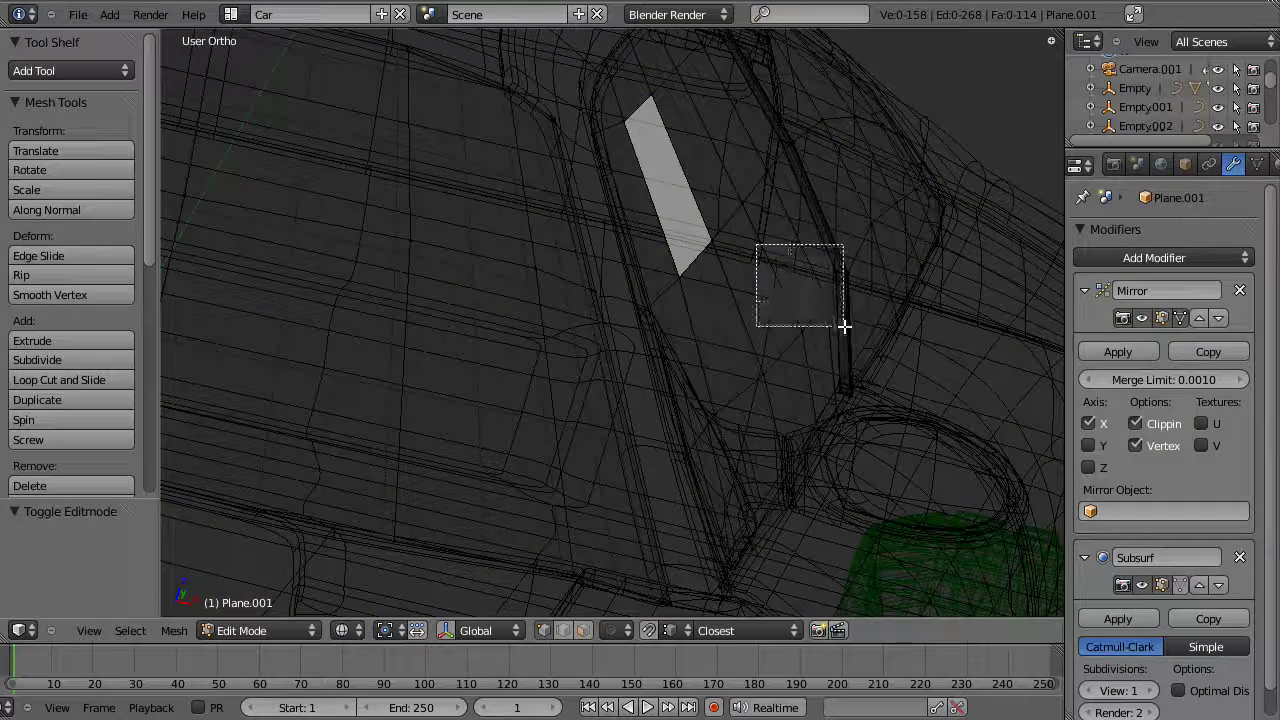
pyautogui.press('z')
pyautogui.moveTo(814, 409); pyautogui.dragTo(829, 386, button='middle')
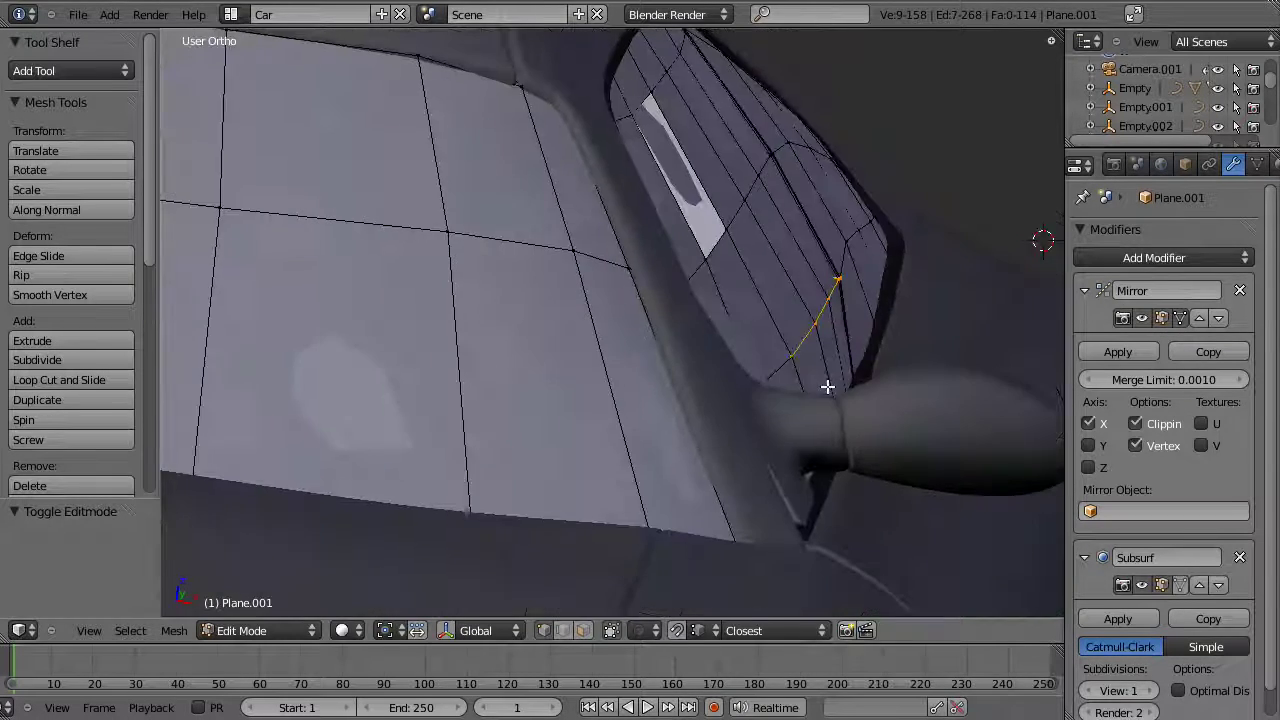
pyautogui.press('g')
pyautogui.press('x')
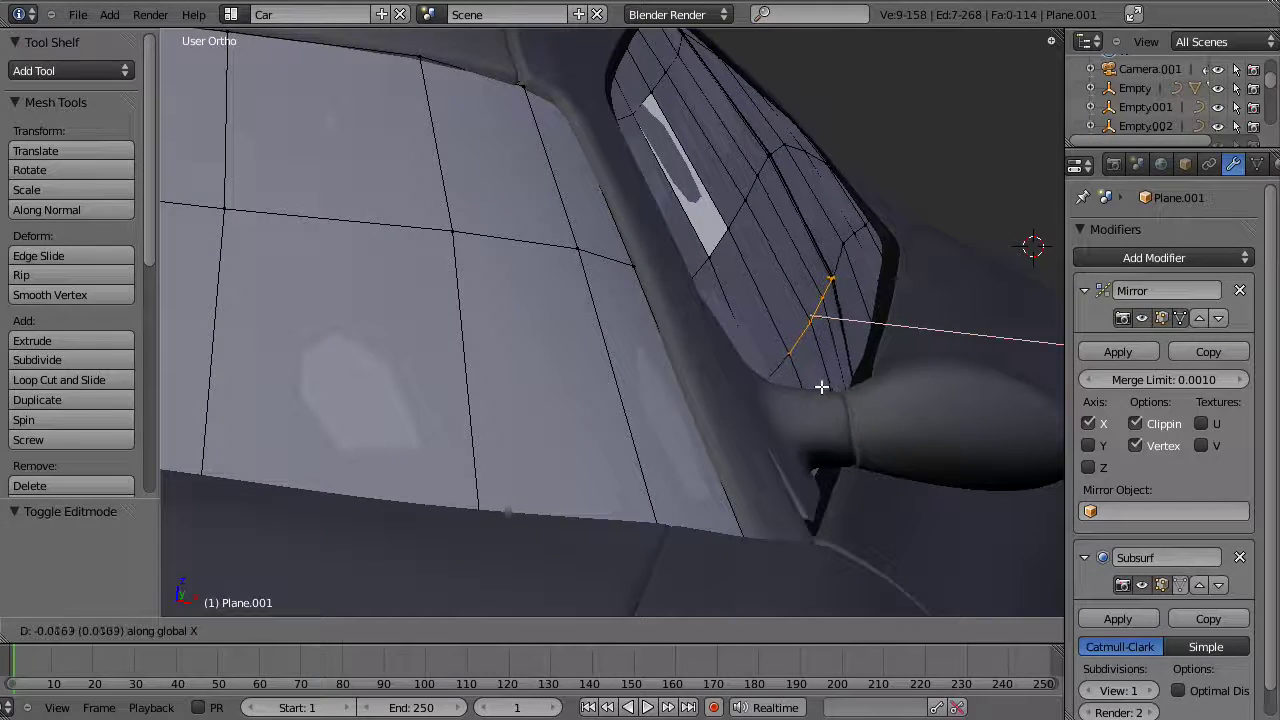
pyautogui.click(821, 386)
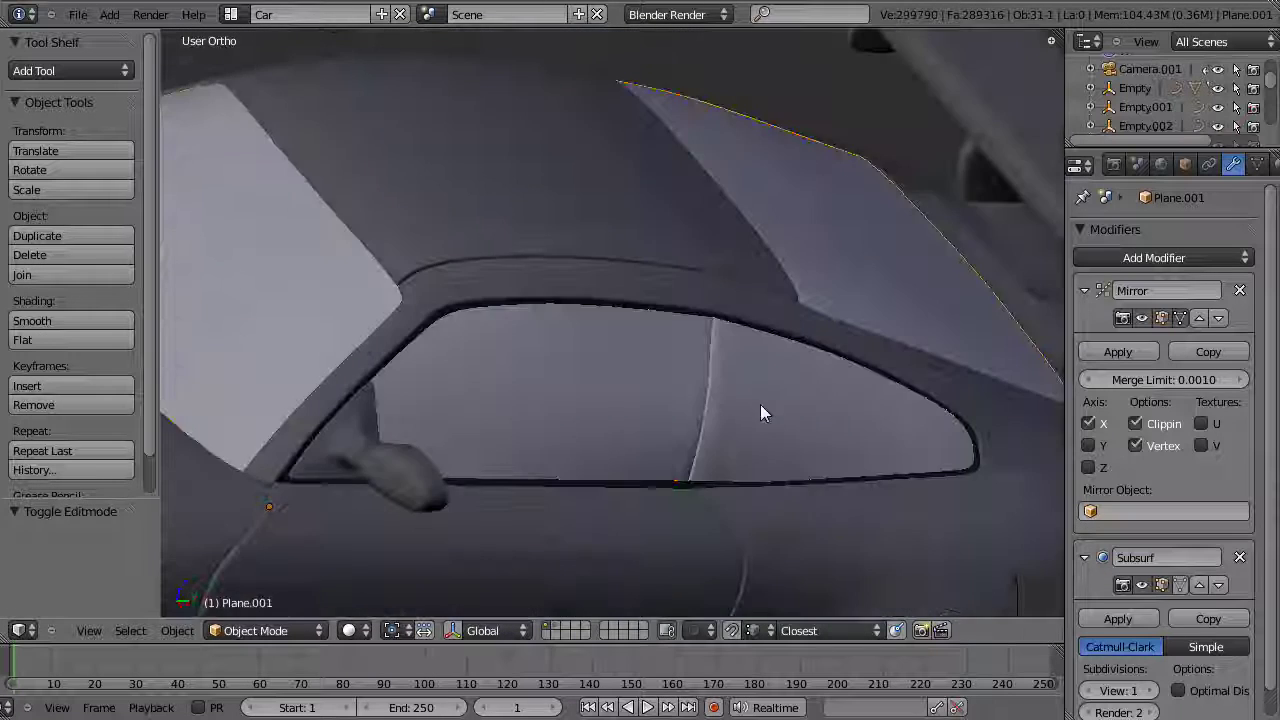
# Step: Clear the selection and select the car body in the right side view at the rear wheel arch
pyautogui.press('a')
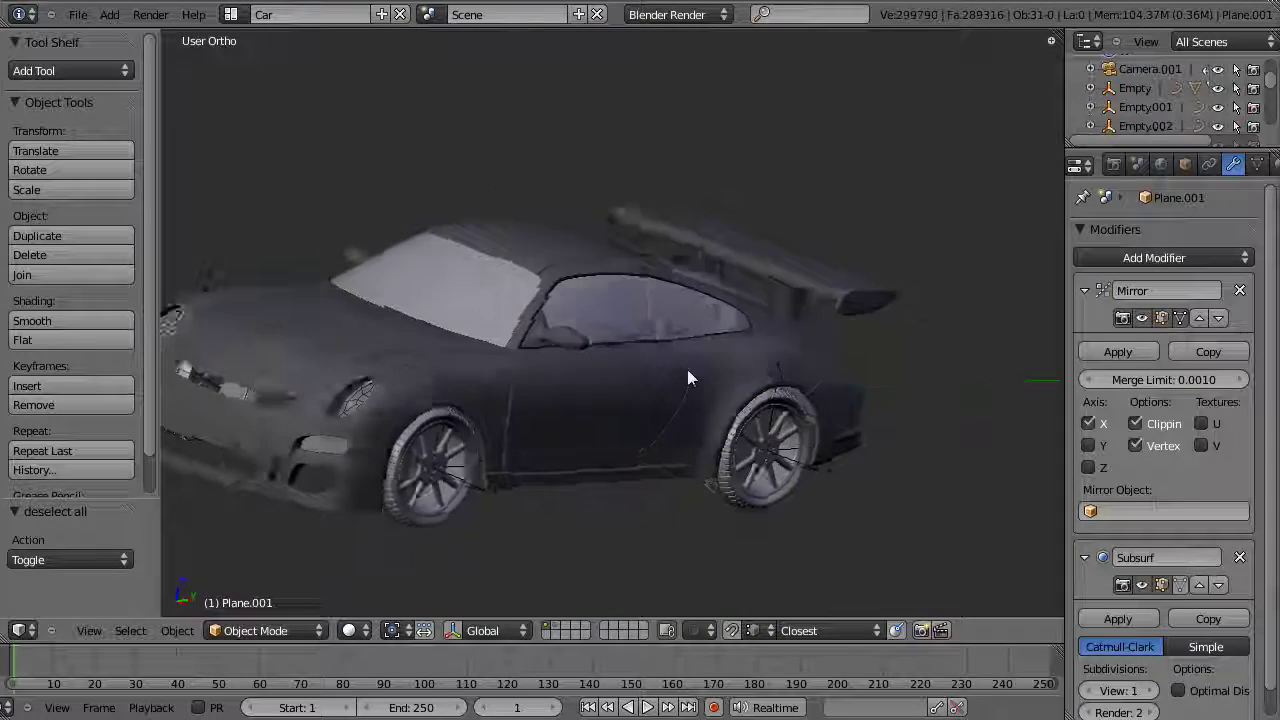
pyautogui.moveTo(687, 369); pyautogui.dragTo(762, 363, button='middle')
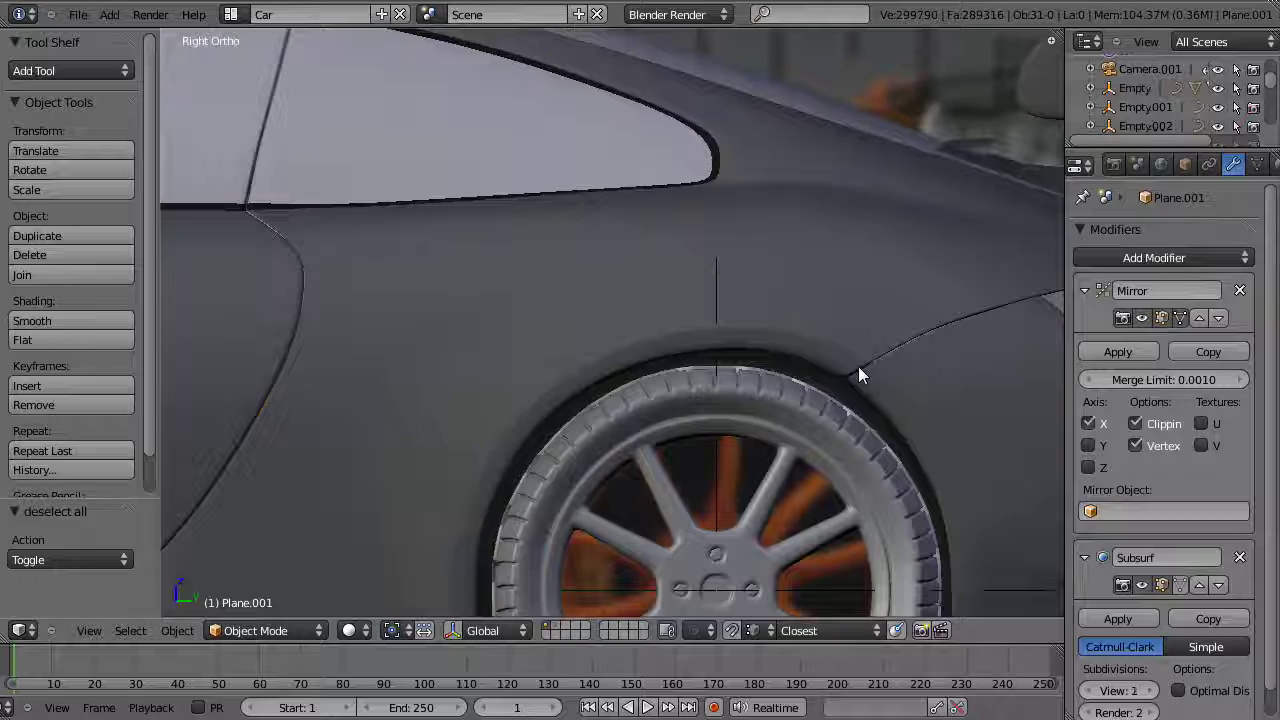
pyautogui.rightClick(858, 367)
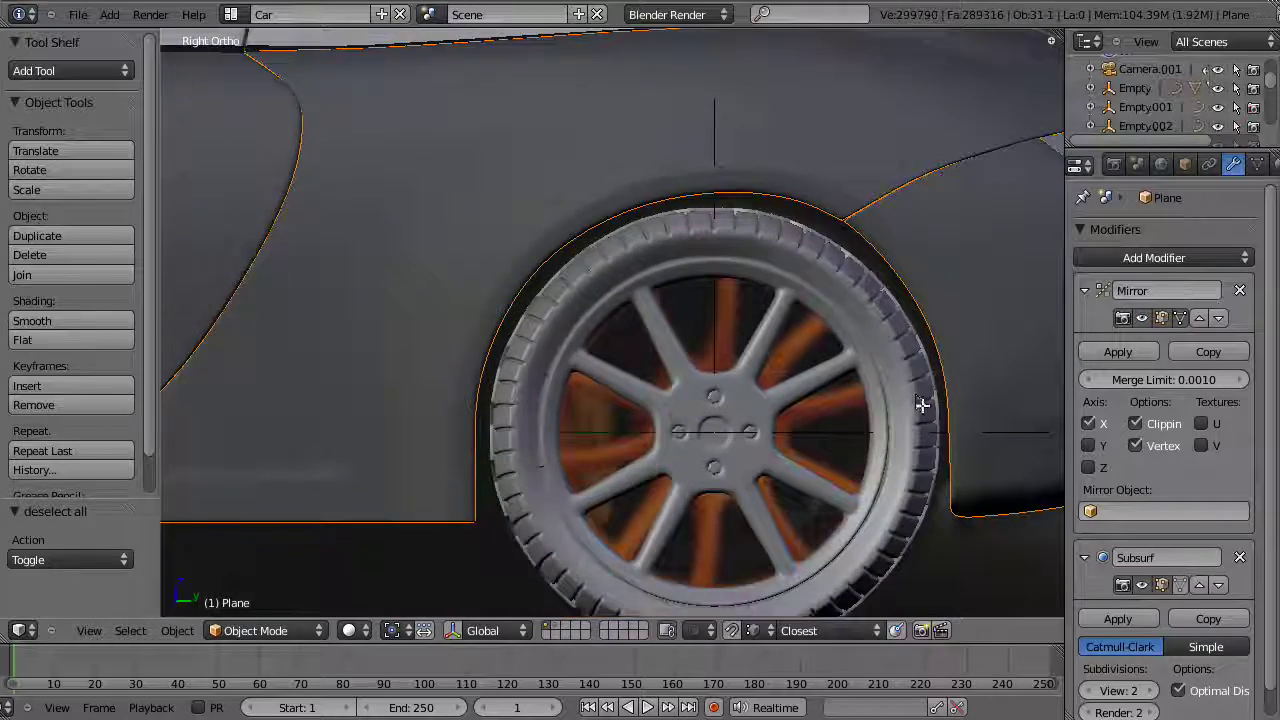
# Step: In the car body's mesh, box-select the lower vertices of the rear wheel arch's rear edge and move them along Y away from the tyre
pyautogui.press('Tab')
pyautogui.press('z')
pyautogui.press('a')
pyautogui.press('a')
pyautogui.press('b')
pyautogui.moveTo(931, 338); pyautogui.dragTo(1026, 600)
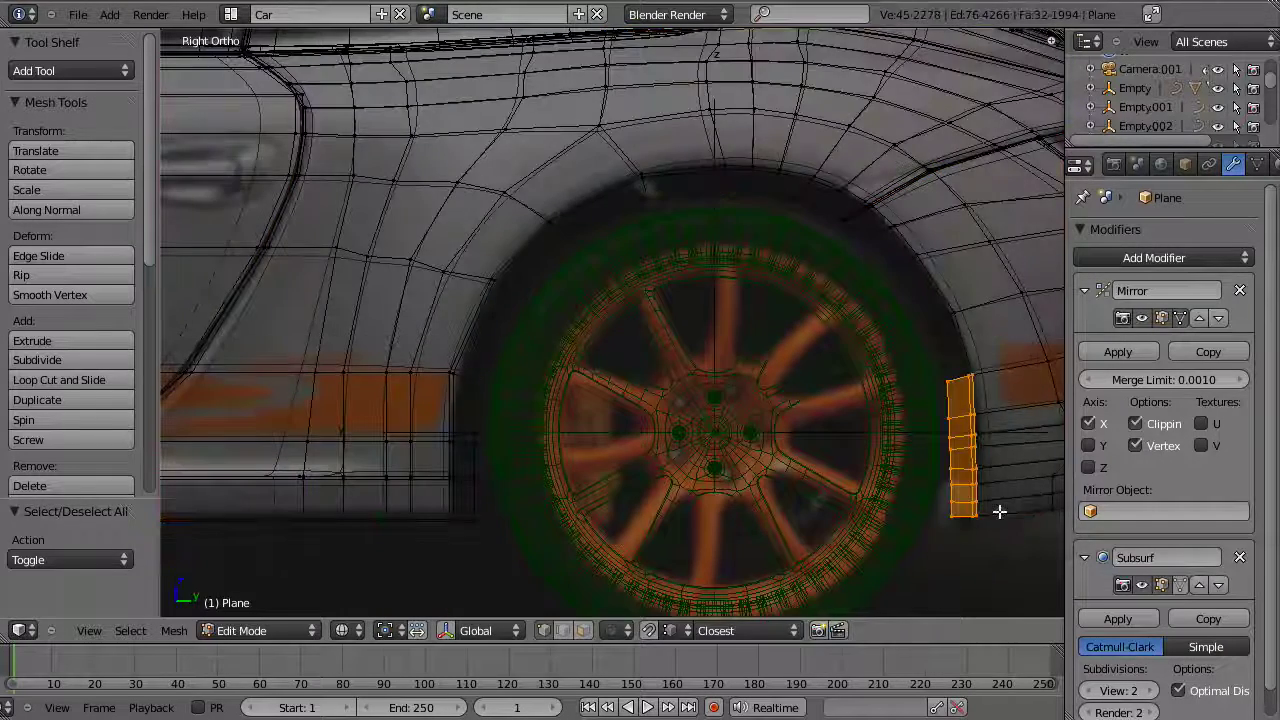
pyautogui.press('g')
pyautogui.press('y')
# Step: Adjust the two vertex groups higher up the wheel arch's rear edge to smooth its curve around the tyre, and return to Object Mode
pyautogui.press('b')
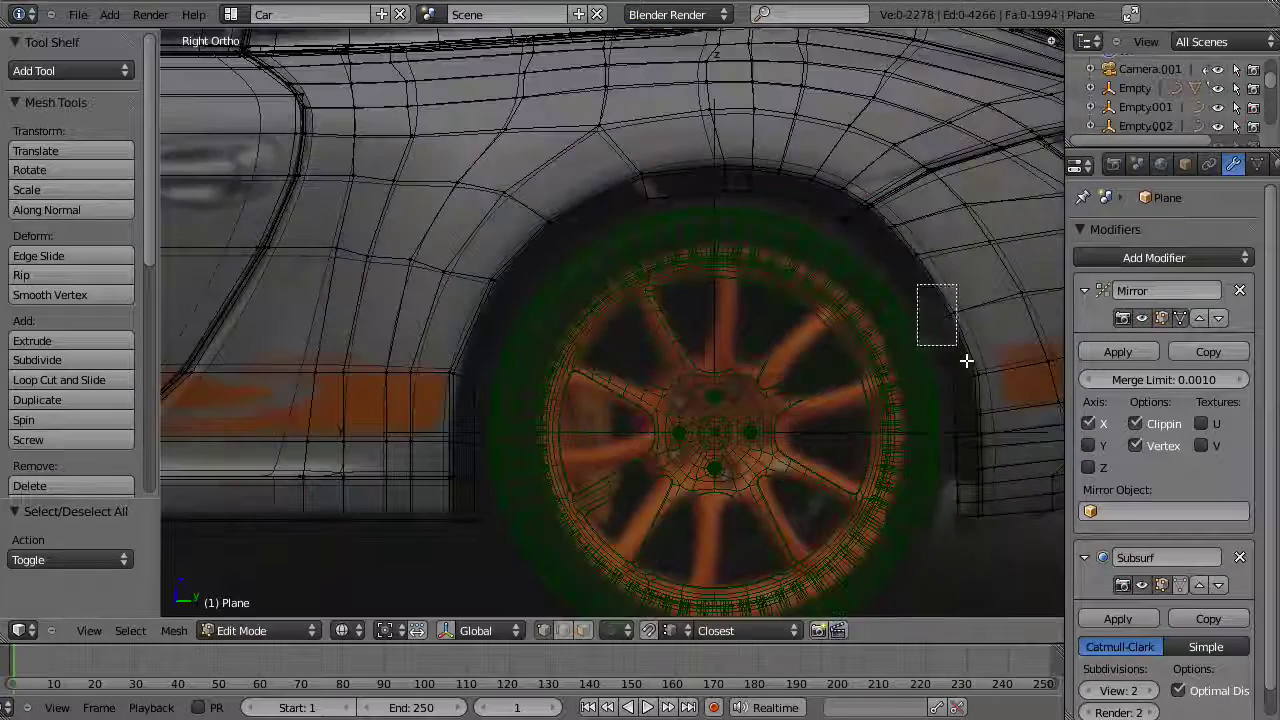
pyautogui.moveTo(917, 285); pyautogui.dragTo(966, 358)
pyautogui.press('g')
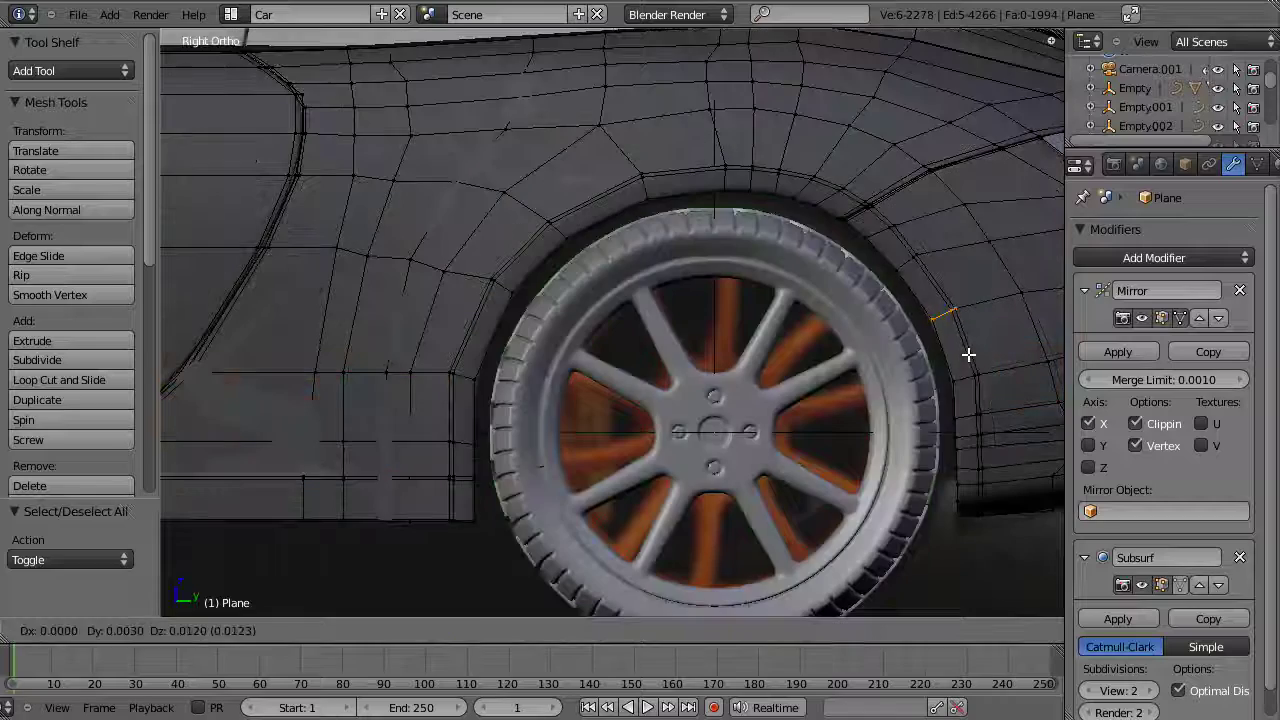
pyautogui.click(968, 354)
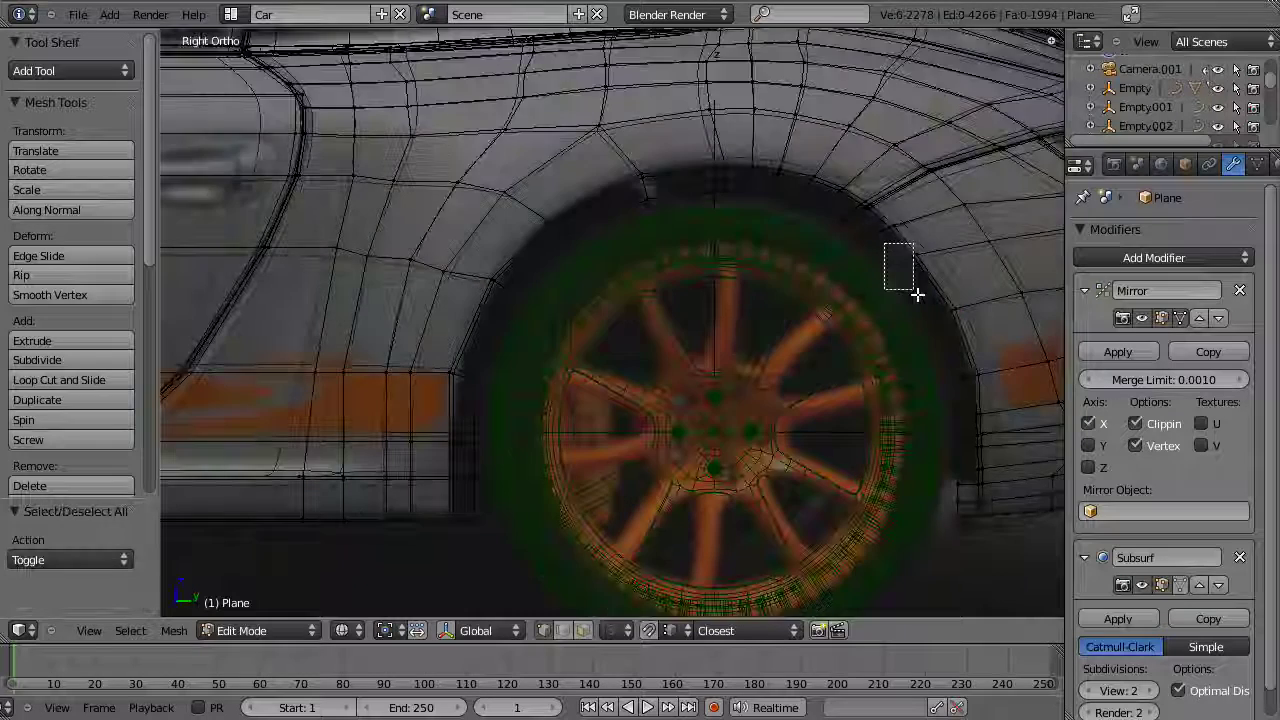
pyautogui.moveTo(894, 271); pyautogui.dragTo(914, 294)
pyautogui.press('g')
pyautogui.click(933, 303)
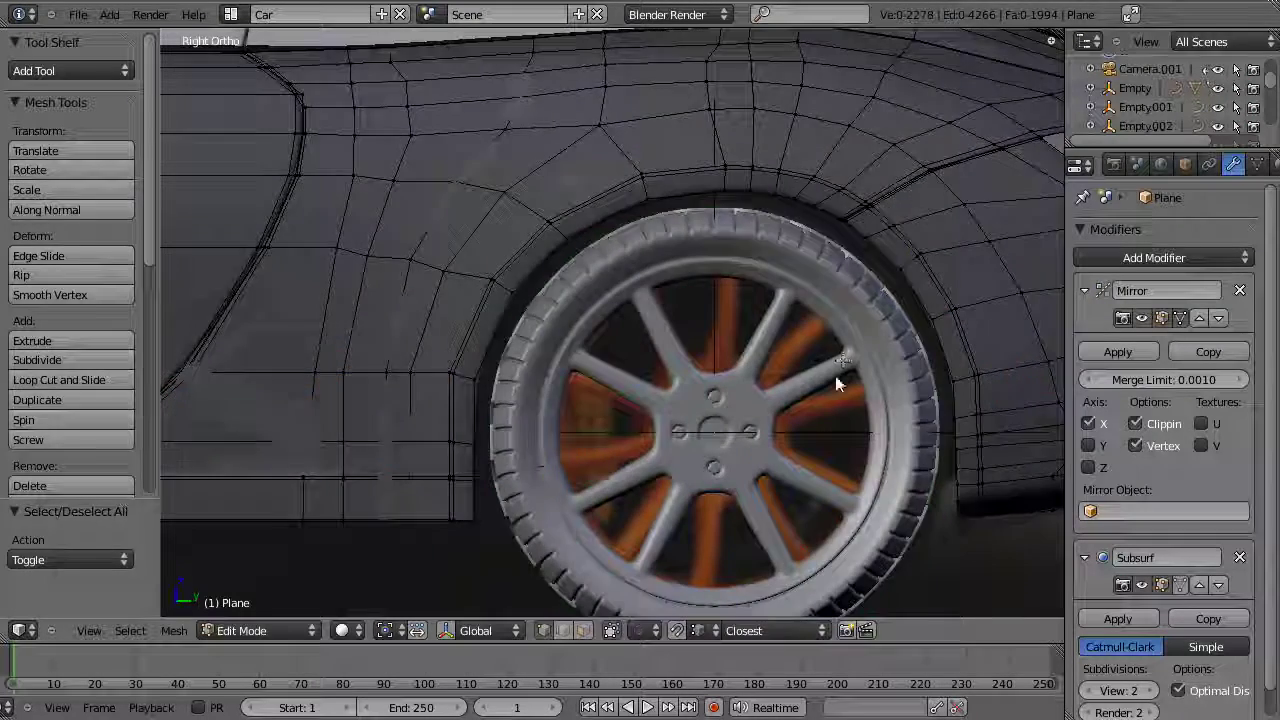
pyautogui.press('Tab')
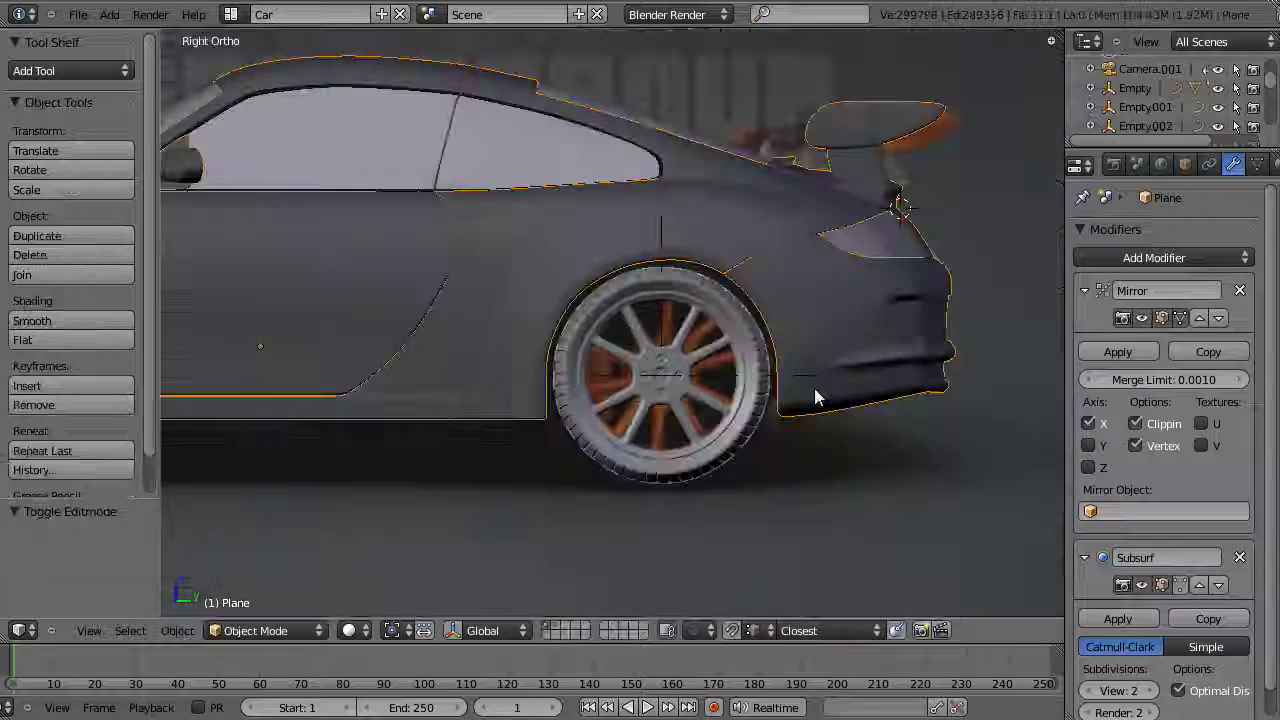
# Step: Save the car file, overwriting the existing version
pyautogui.keyDown('shift'); pyautogui.moveTo(642, 365); pyautogui.dragTo(842, 323, button='middle'); pyautogui.keyUp('shift')
pyautogui.scroll(-4, 842, 323)
pyautogui.moveTo(524, 302); pyautogui.dragTo(791, 403, button='middle')
pyautogui.scroll(2, 637, 354)
pyautogui.hotkey('ctrl', 's')
pyautogui.click(789, 397)
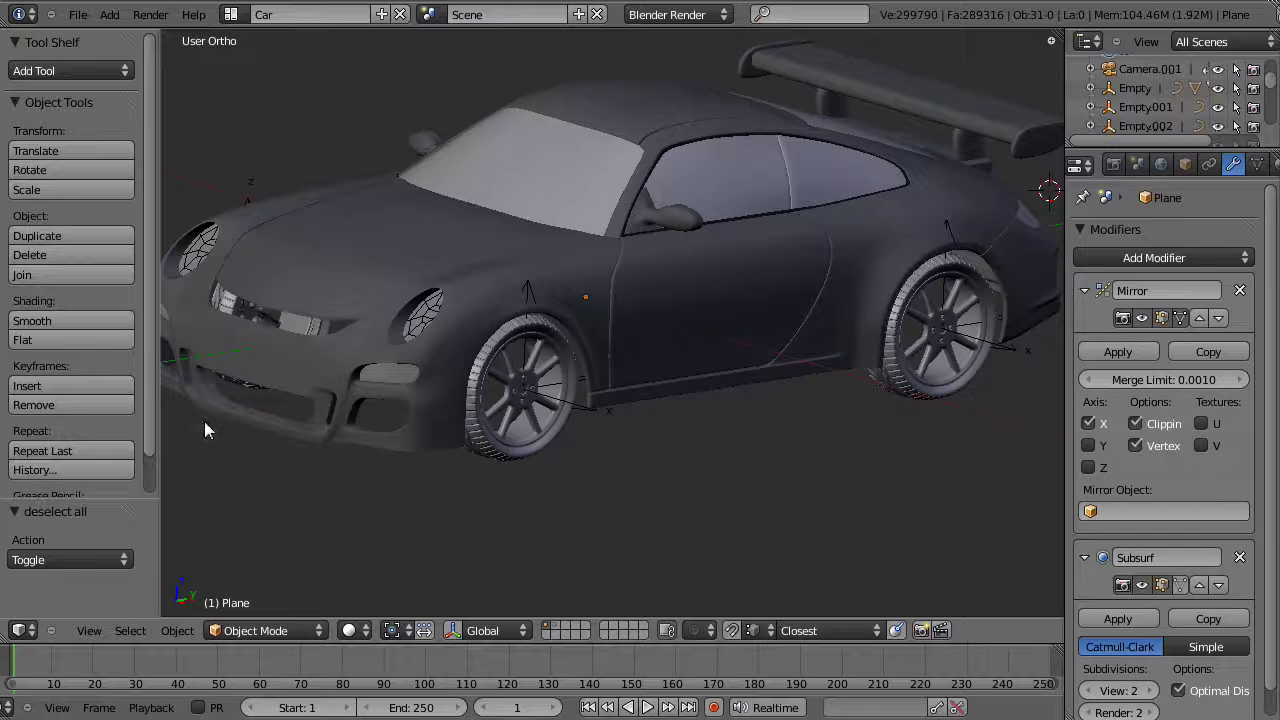
# Step: Examine the whole car from several angles, including the windshield and door mirror area up close
pyautogui.scroll(-3, 649, 437)
pyautogui.moveTo(677, 374); pyautogui.dragTo(495, 335, button='middle')
pyautogui.moveTo(450, 372); pyautogui.dragTo(720, 351, button='middle')
pyautogui.moveTo(686, 406); pyautogui.dragTo(683, 440, button='middle')
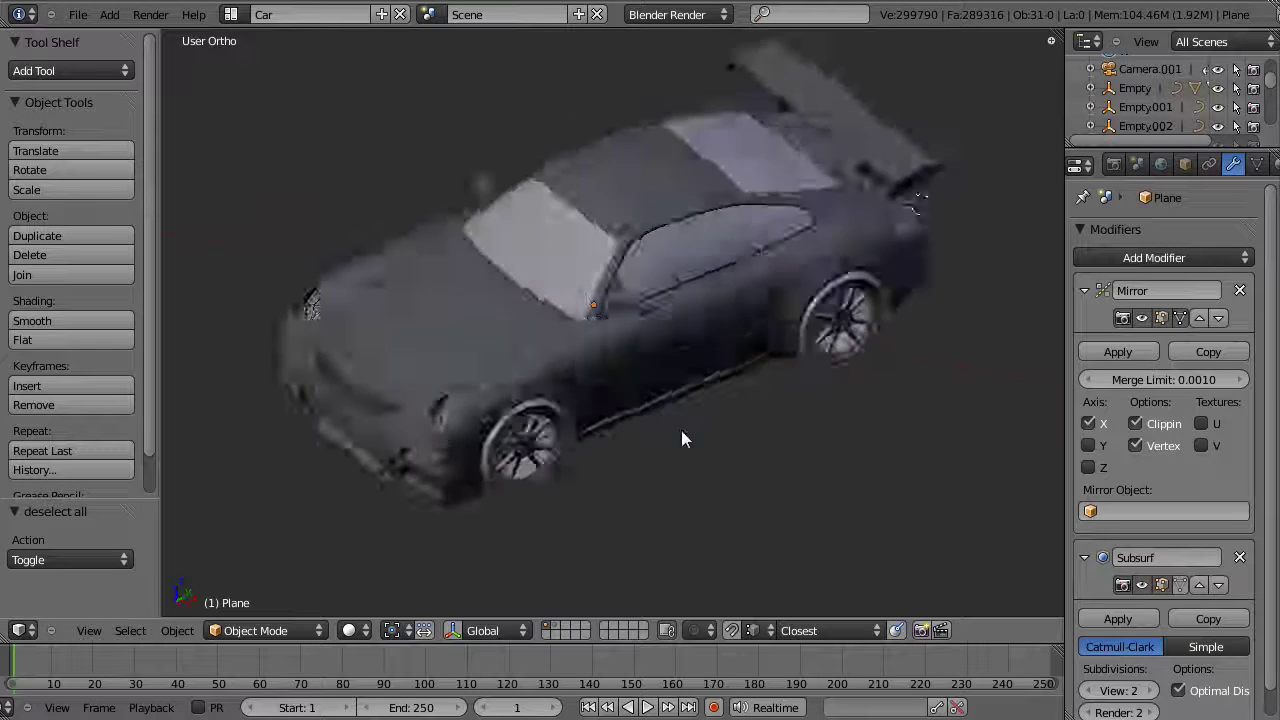
pyautogui.scroll(6, 690, 444)
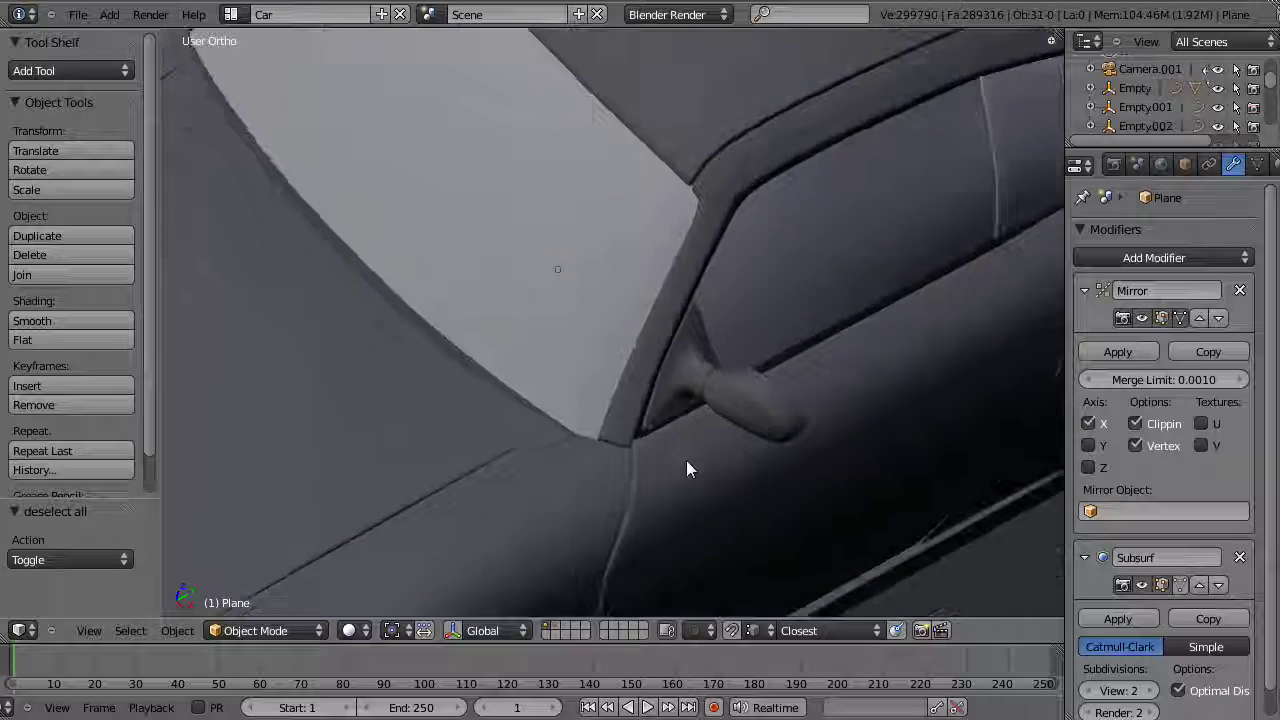
pyautogui.scroll(-7, 686, 468)
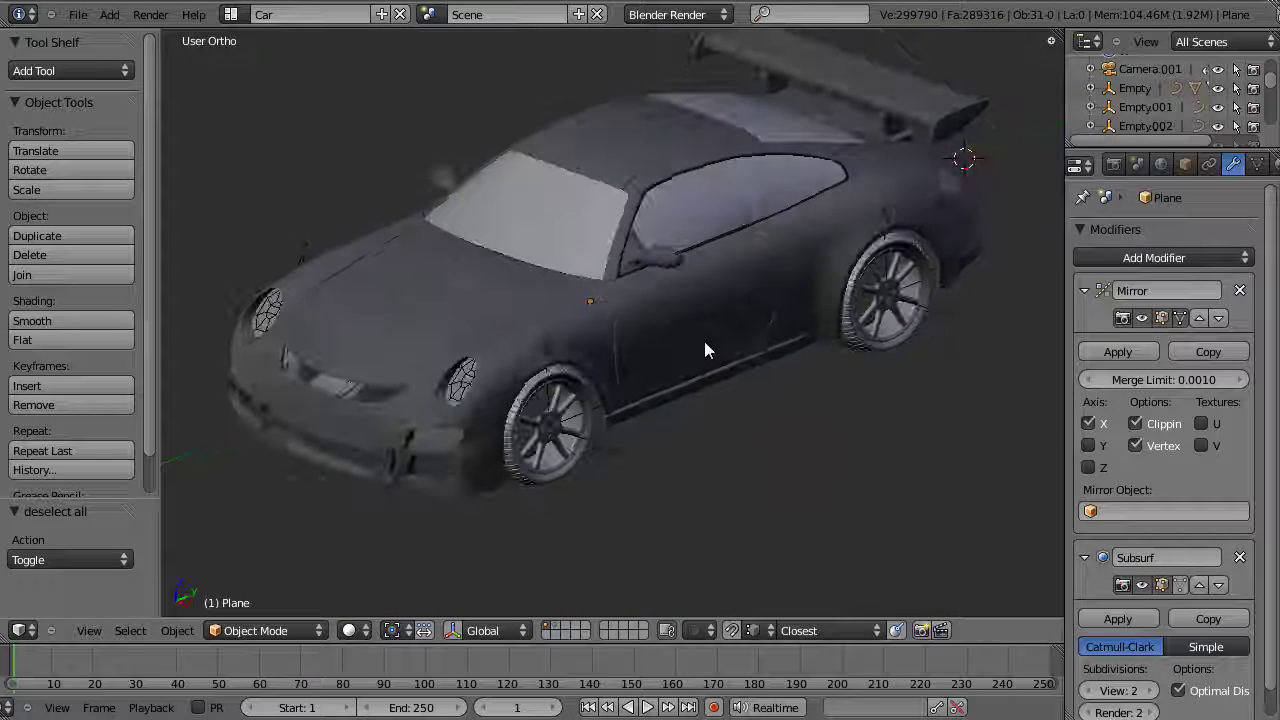